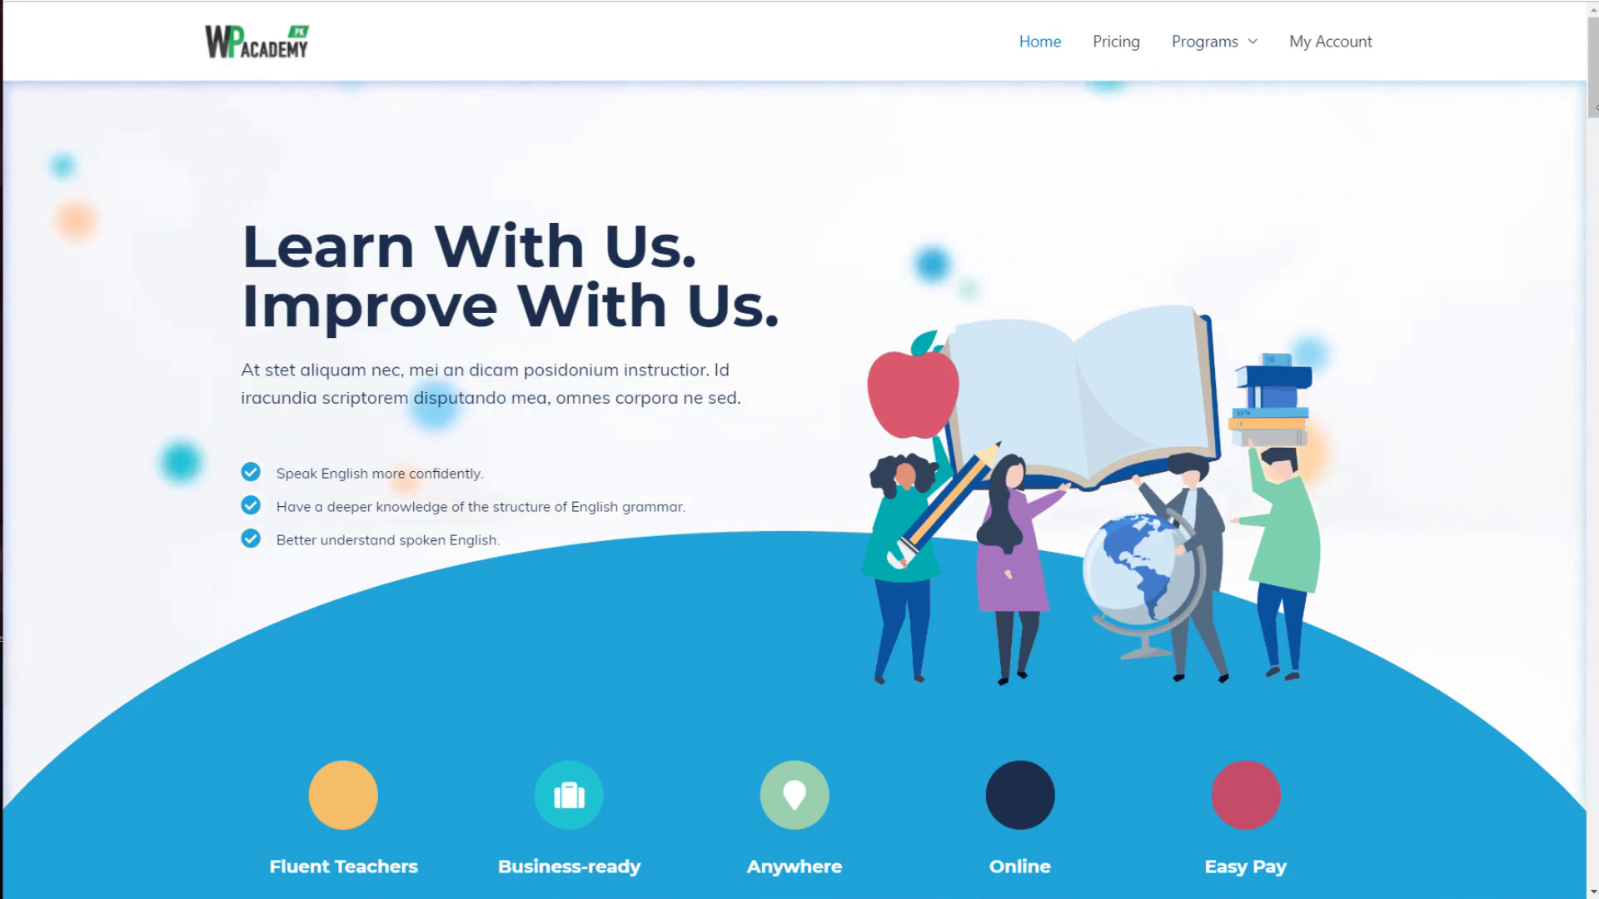
Open the English Course page from the site's programs and read its members-only notice.
drag(1580, 100, 1541, 50)
mouse_move(1231, 49)
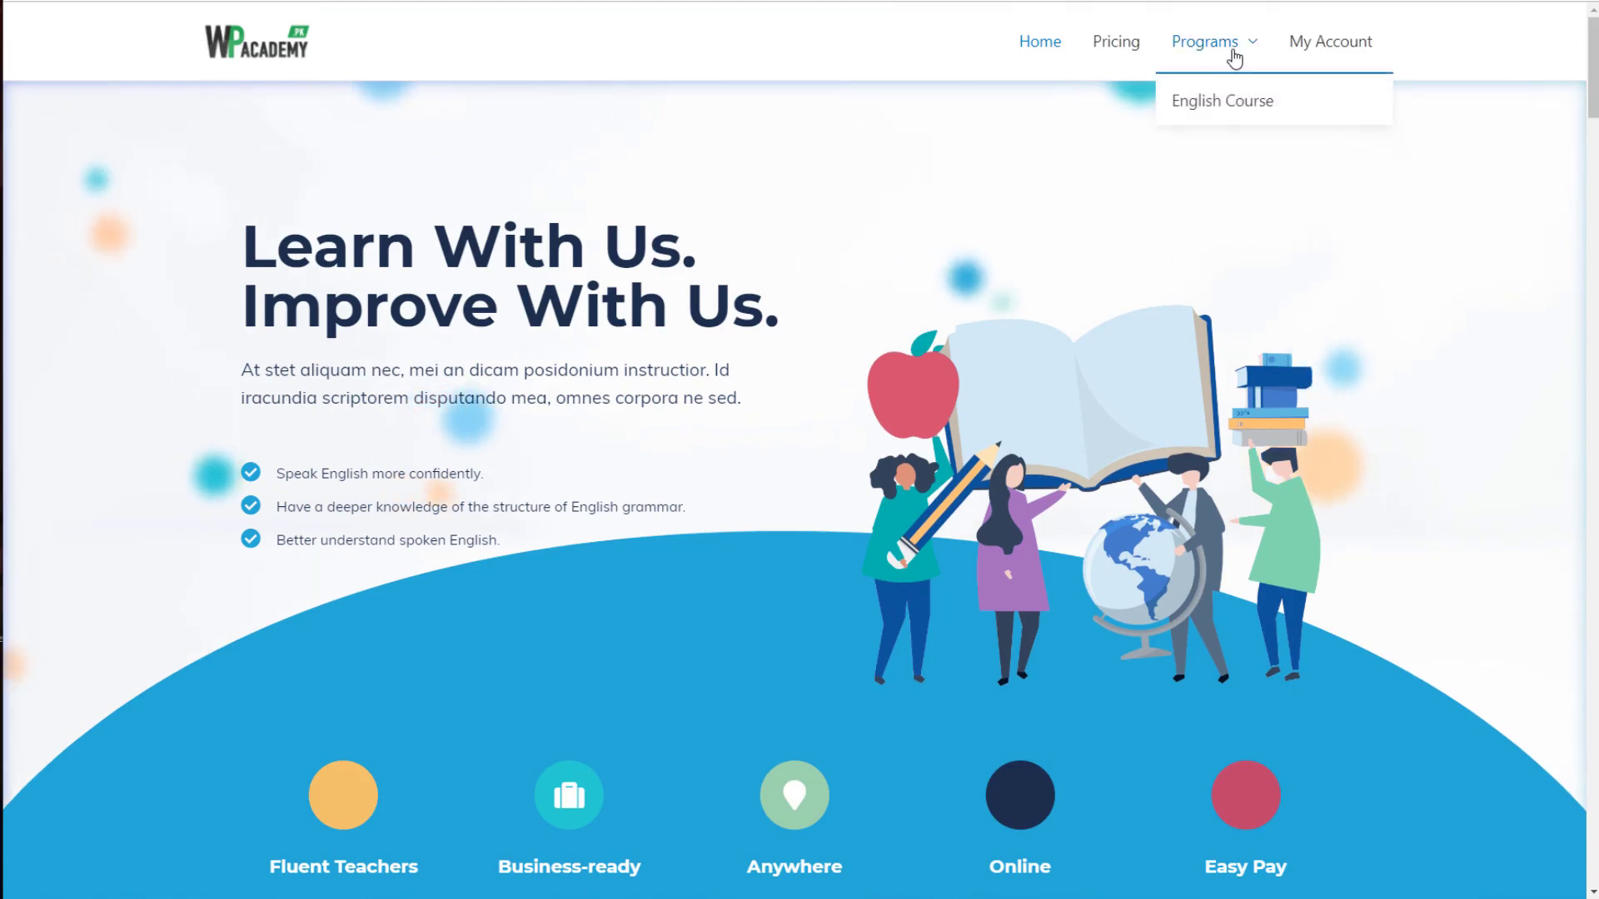
click(1227, 101)
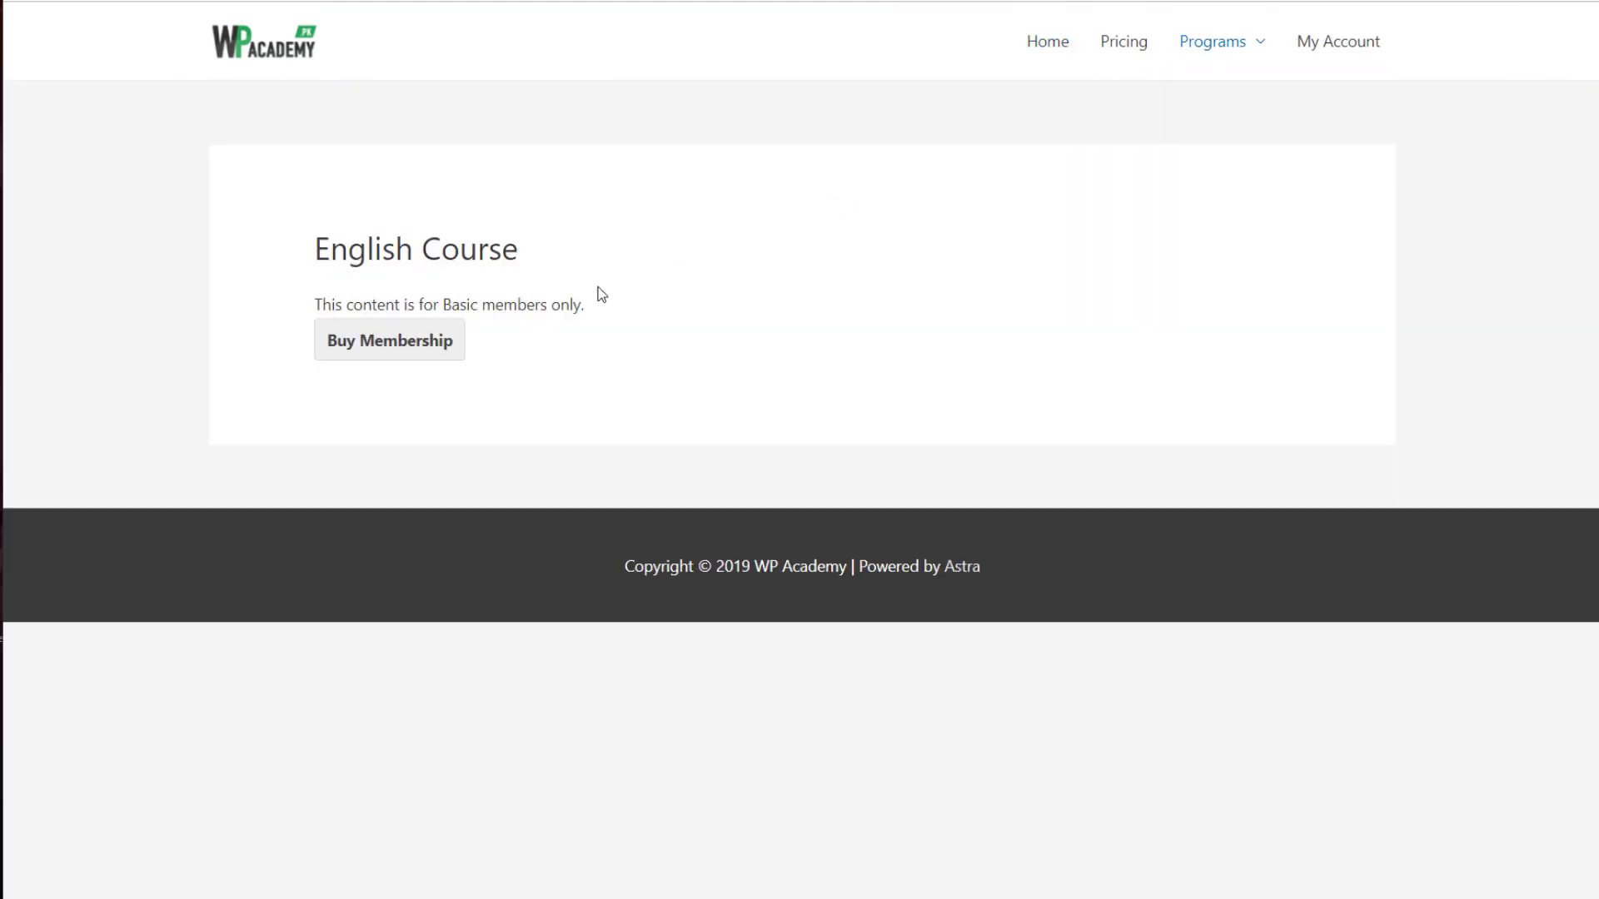
drag(597, 296, 308, 256)
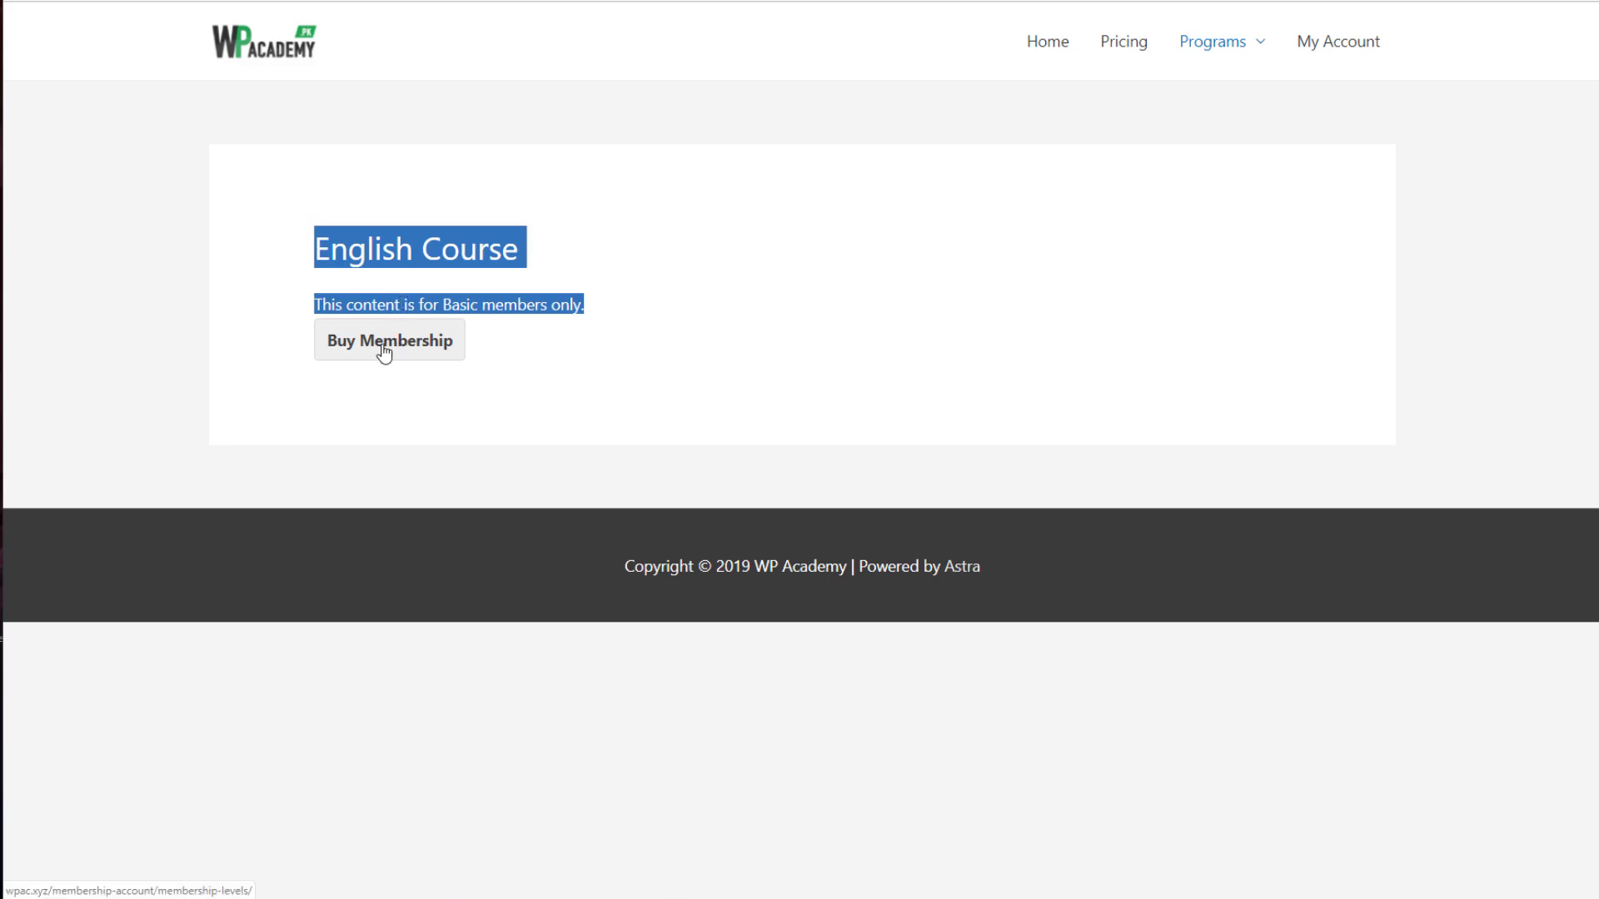
click(551, 274)
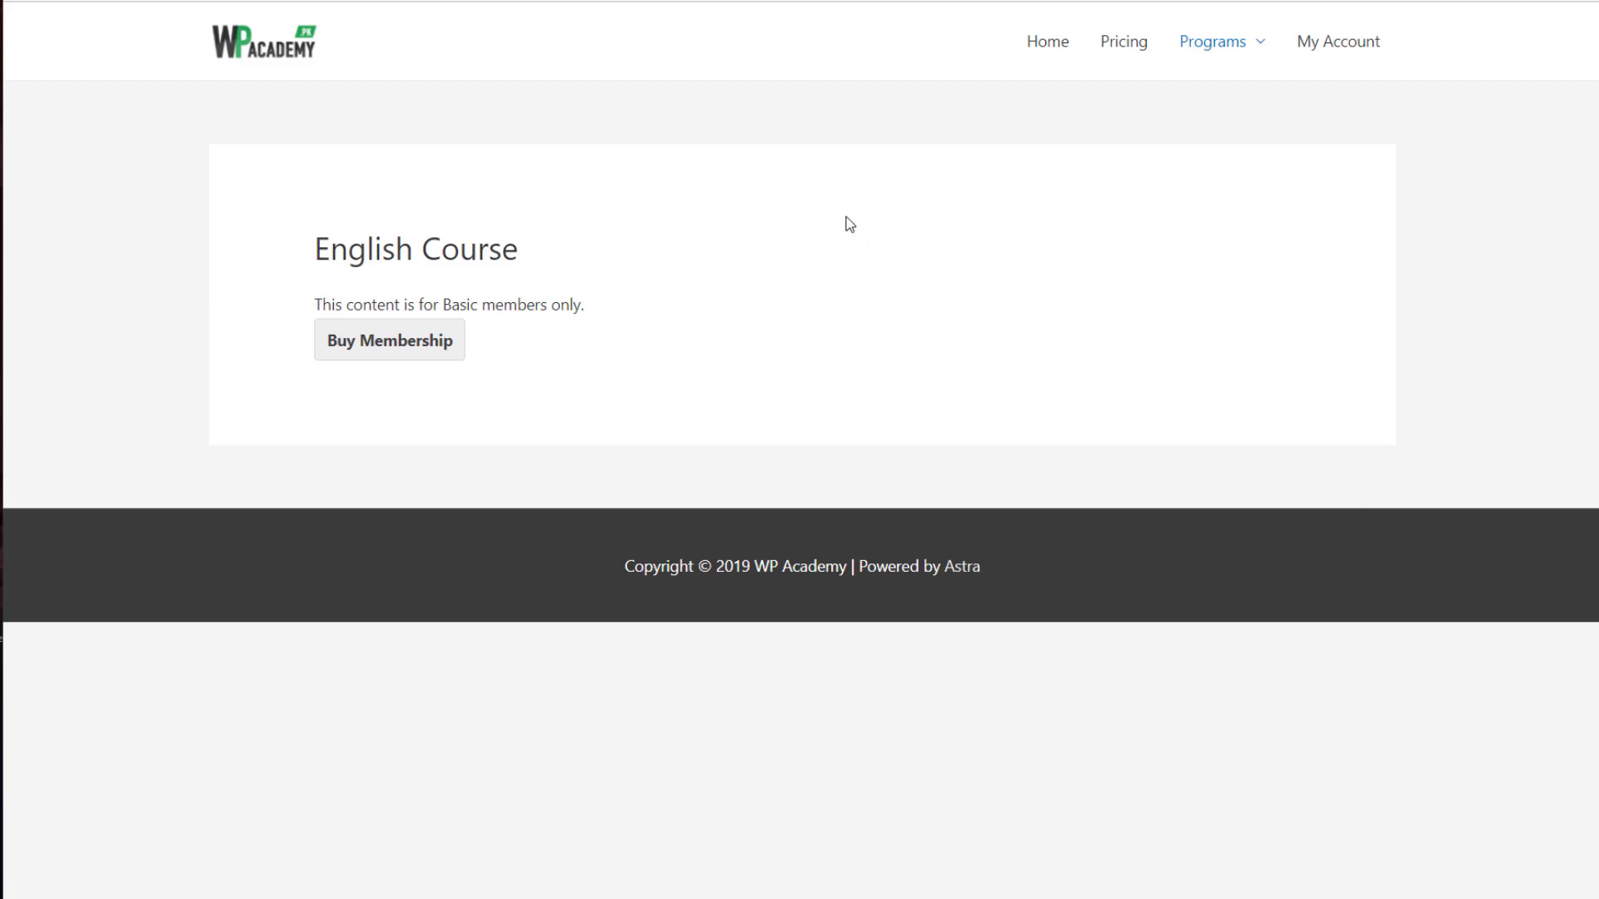
Open the account page and examine the Basic and Advanced membership levels and their yearly prices.
click(1334, 55)
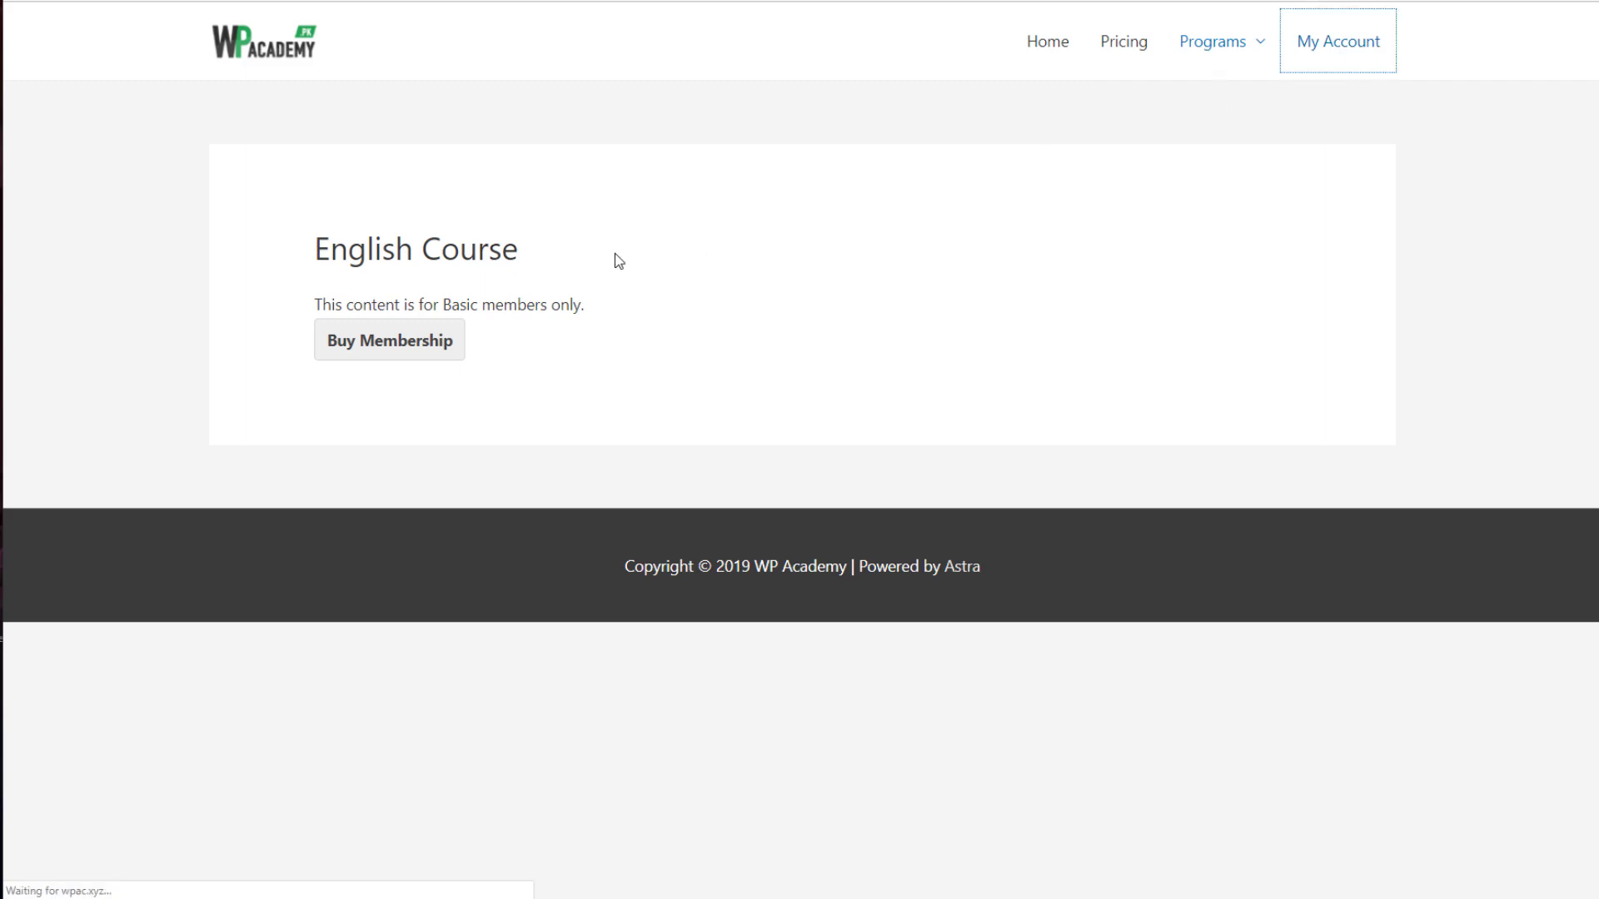
drag(718, 367, 568, 356)
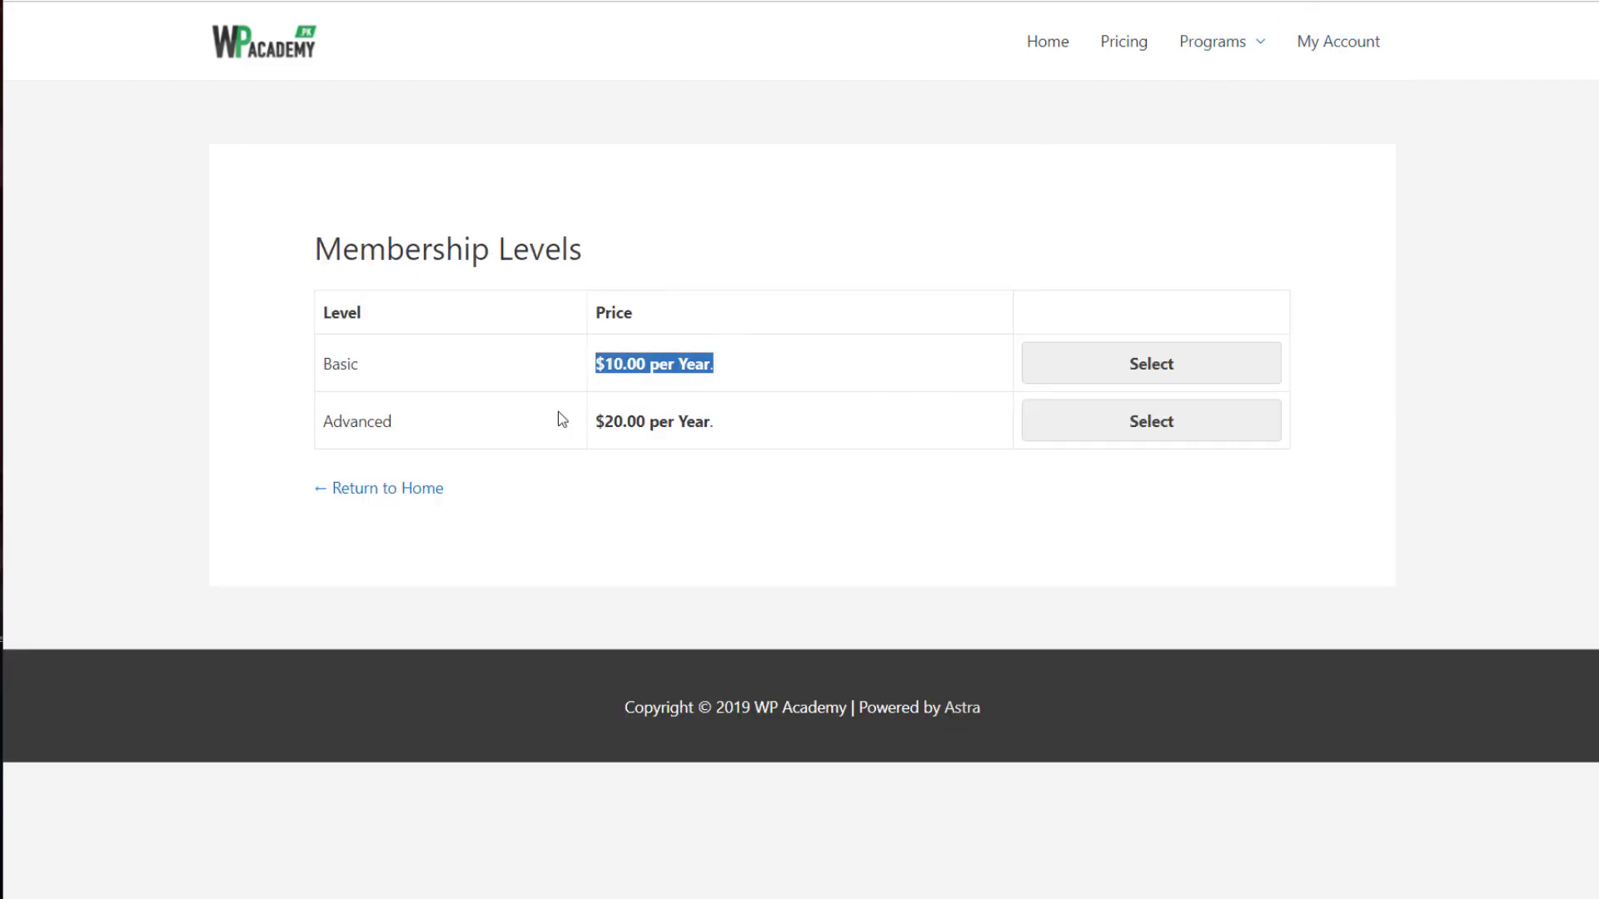
drag(424, 353, 387, 368)
click(1022, 392)
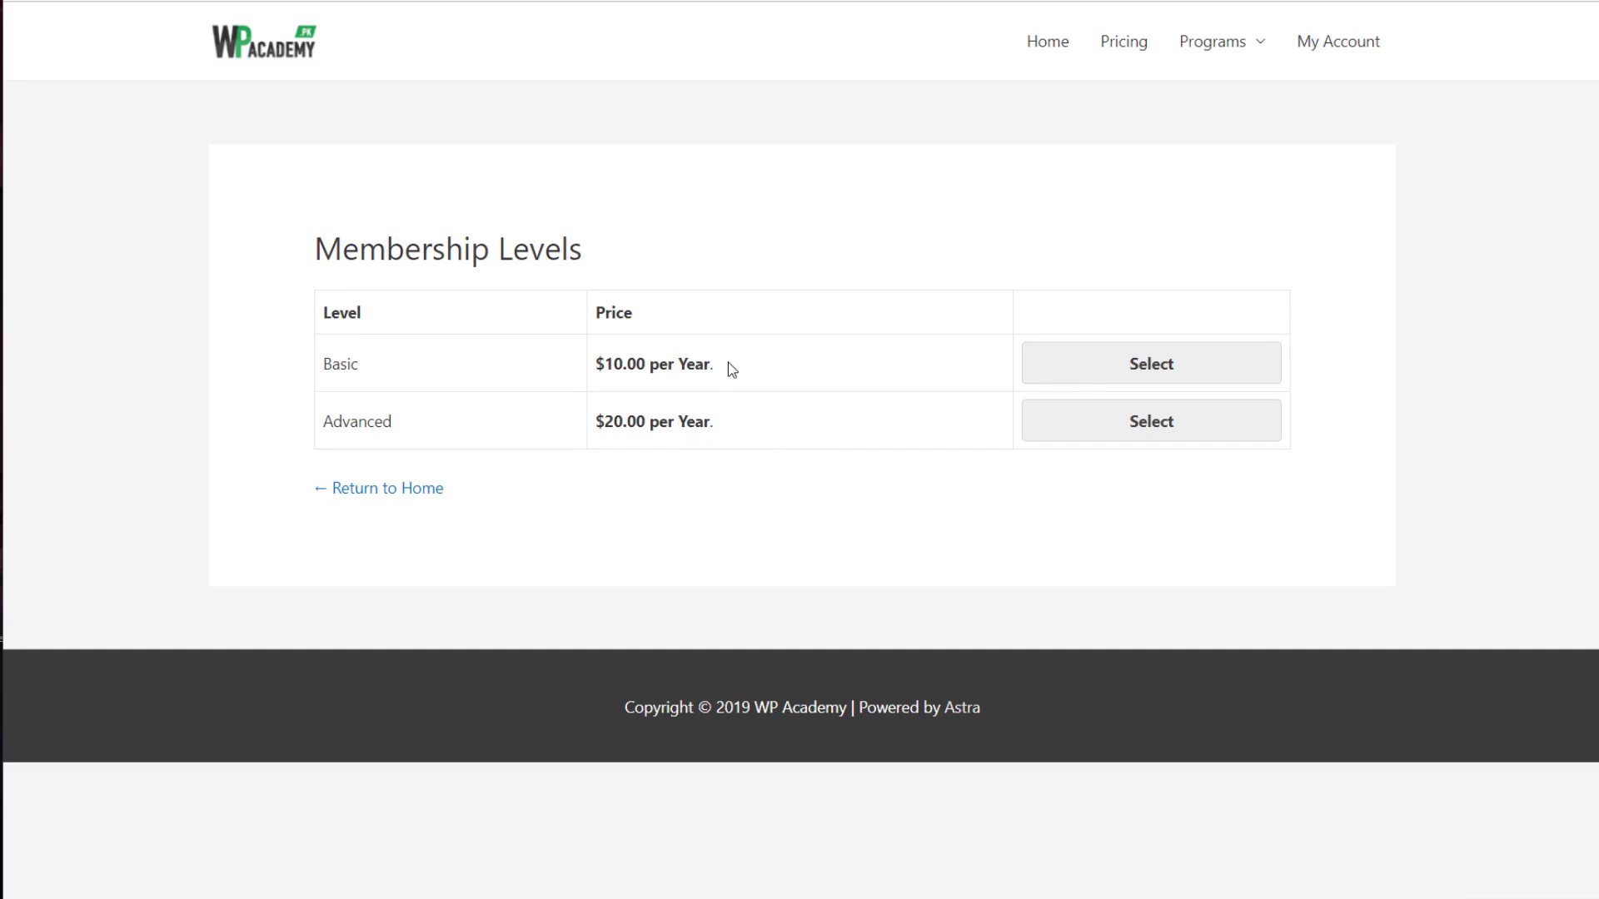
triple_click(669, 359)
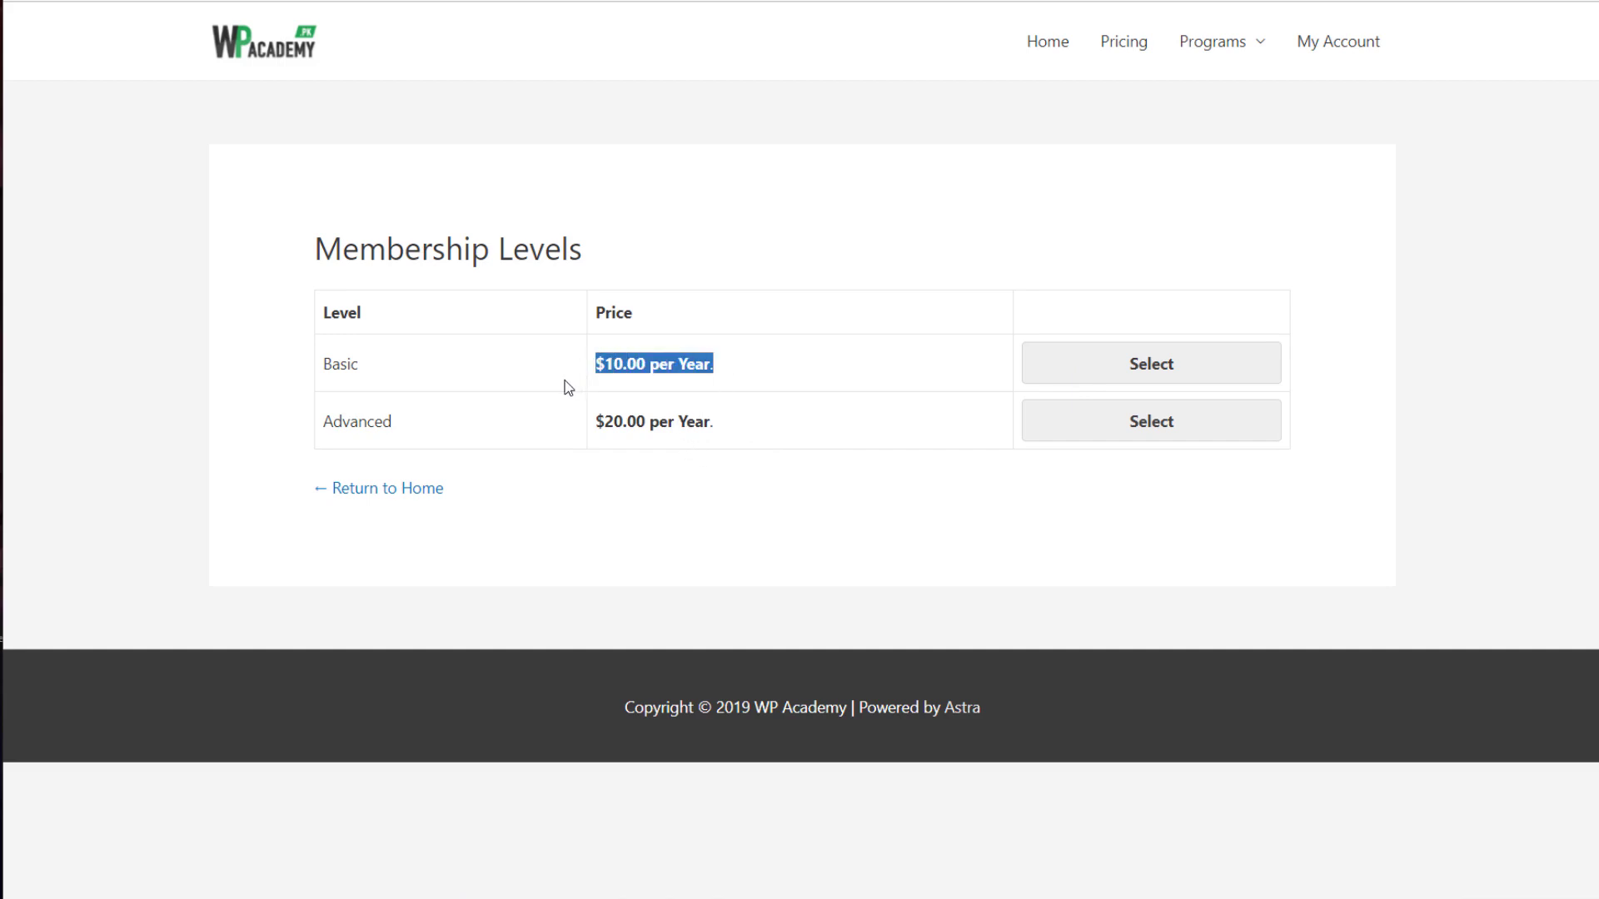
Return to the home page and review its sections, from the hero banner through teachers, courses and testimonials to the prices.
click(251, 67)
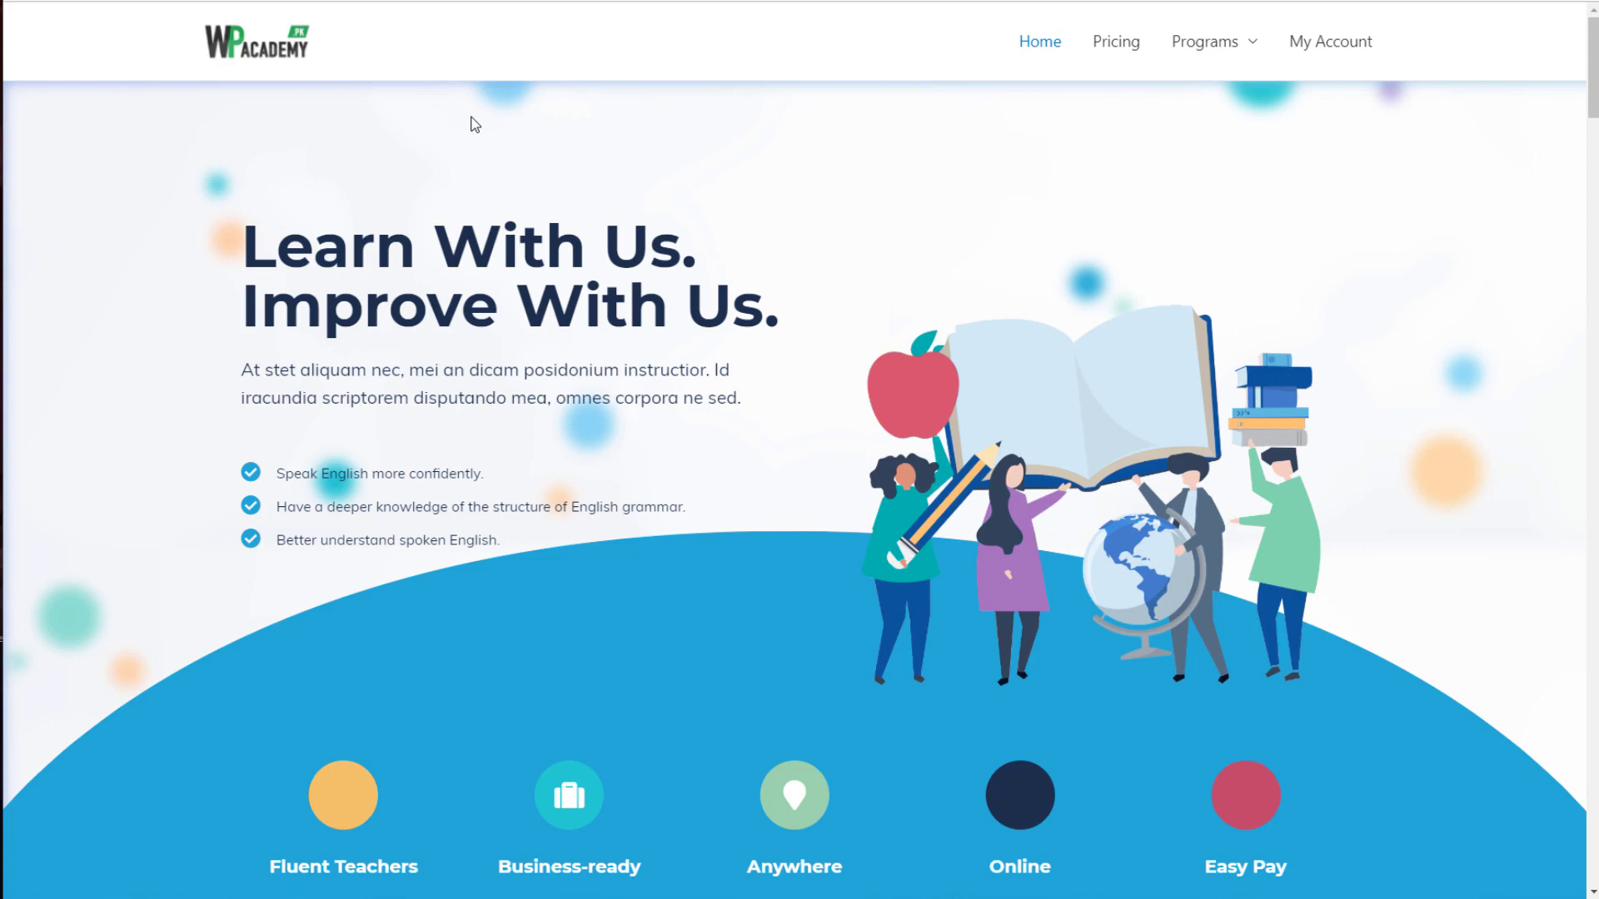
scroll(610, 242, down, 8)
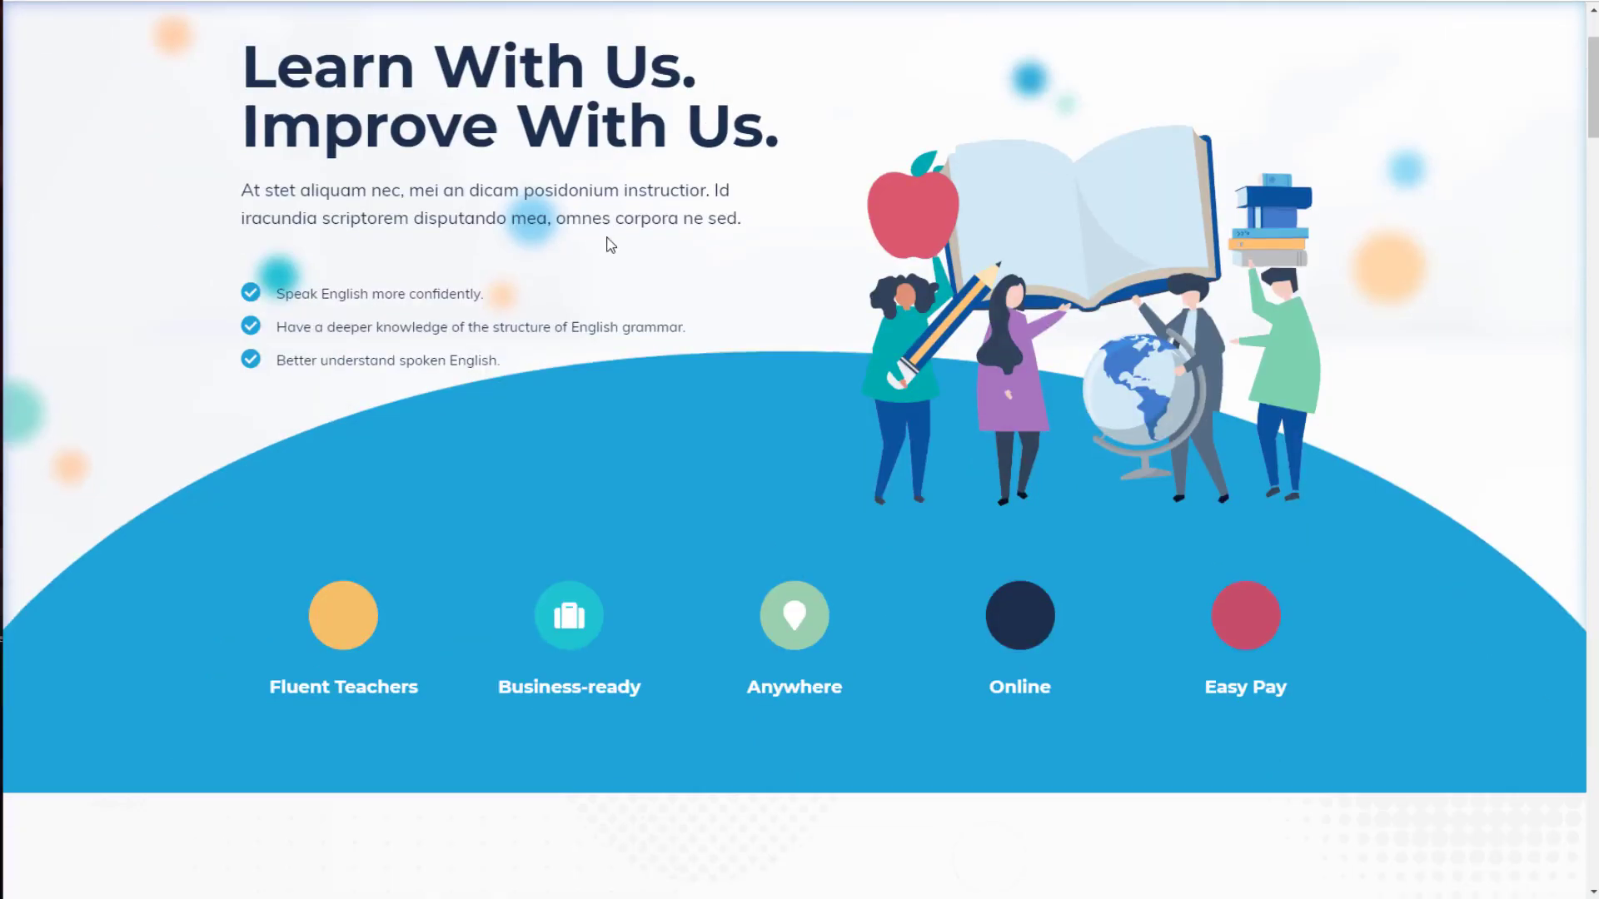
scroll(613, 226, down, 15)
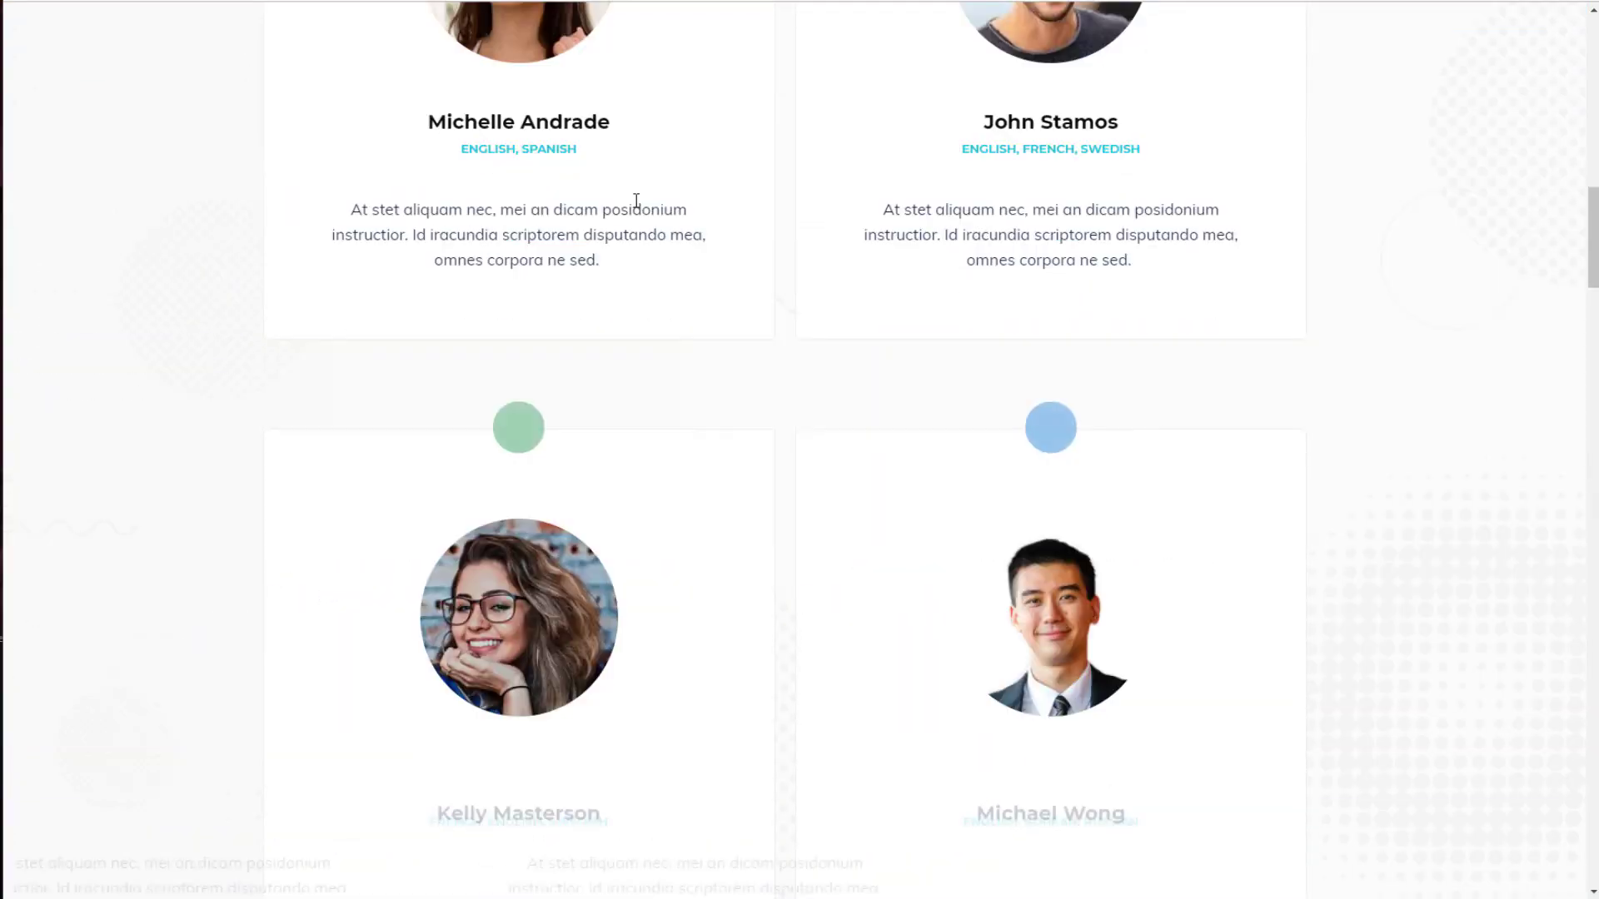
scroll(635, 198, down, 12)
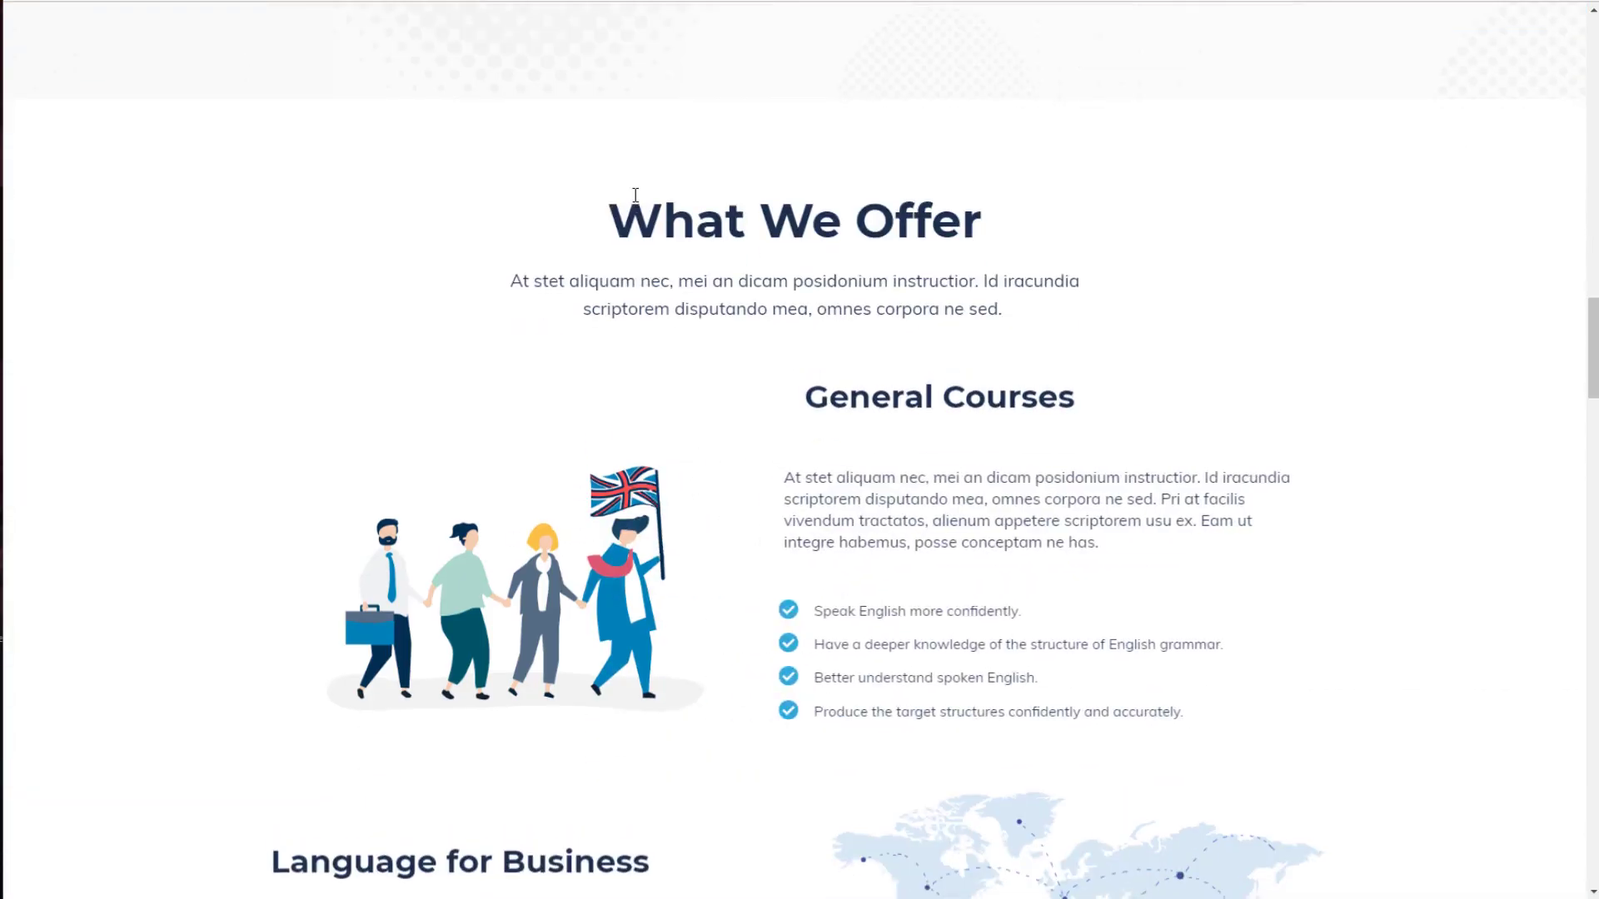
scroll(634, 196, down, 9)
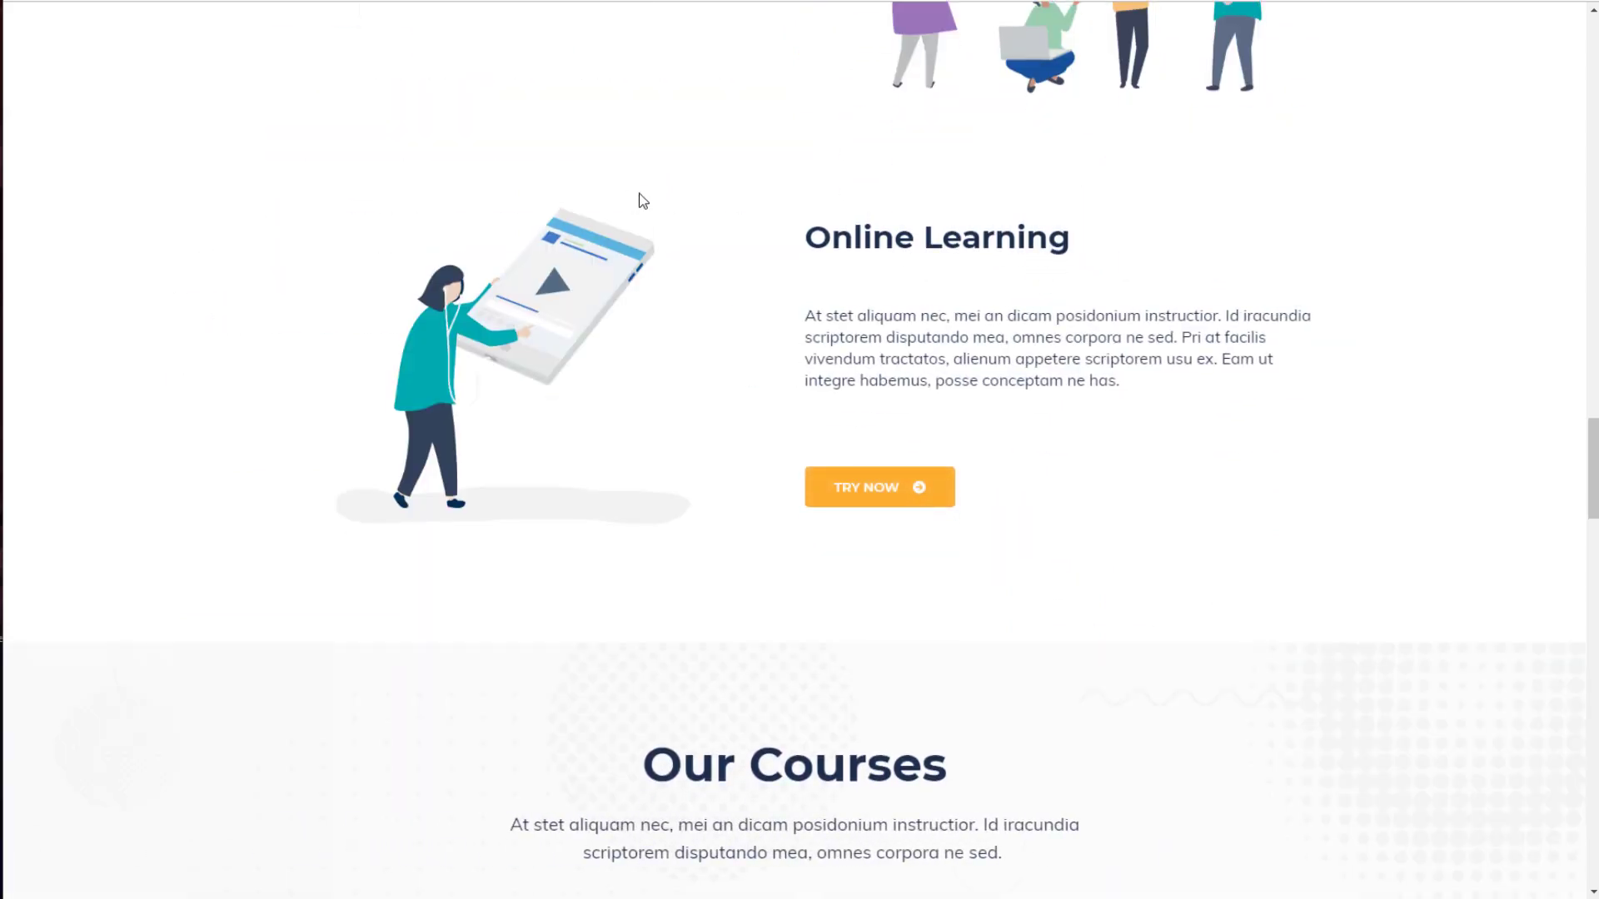
scroll(640, 199, down, 9)
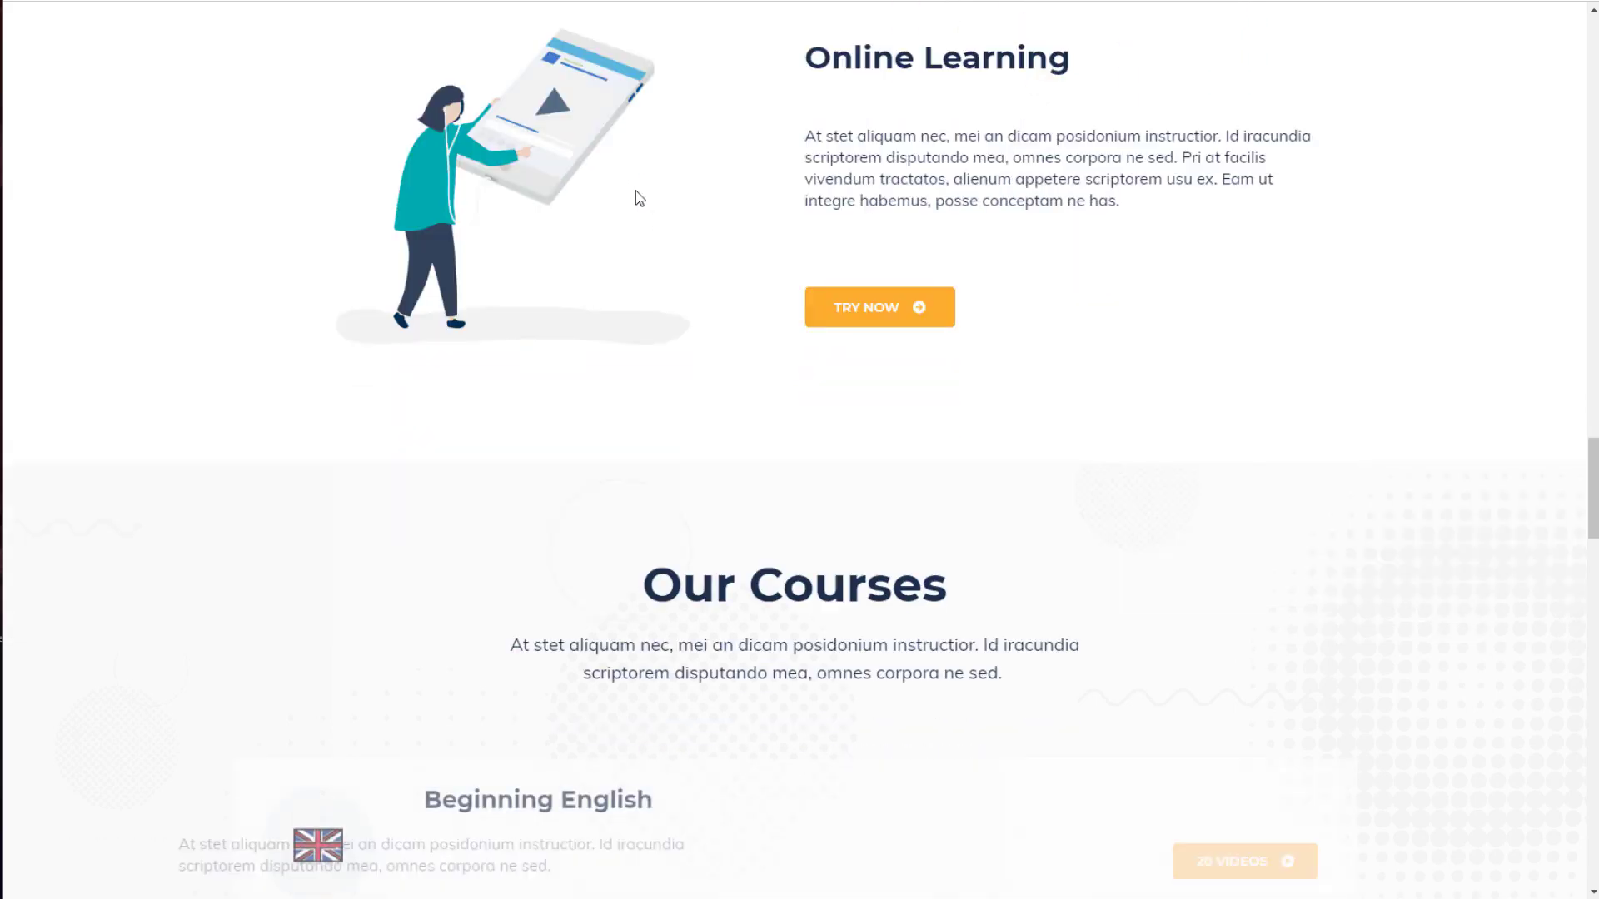
scroll(636, 188, down, 10)
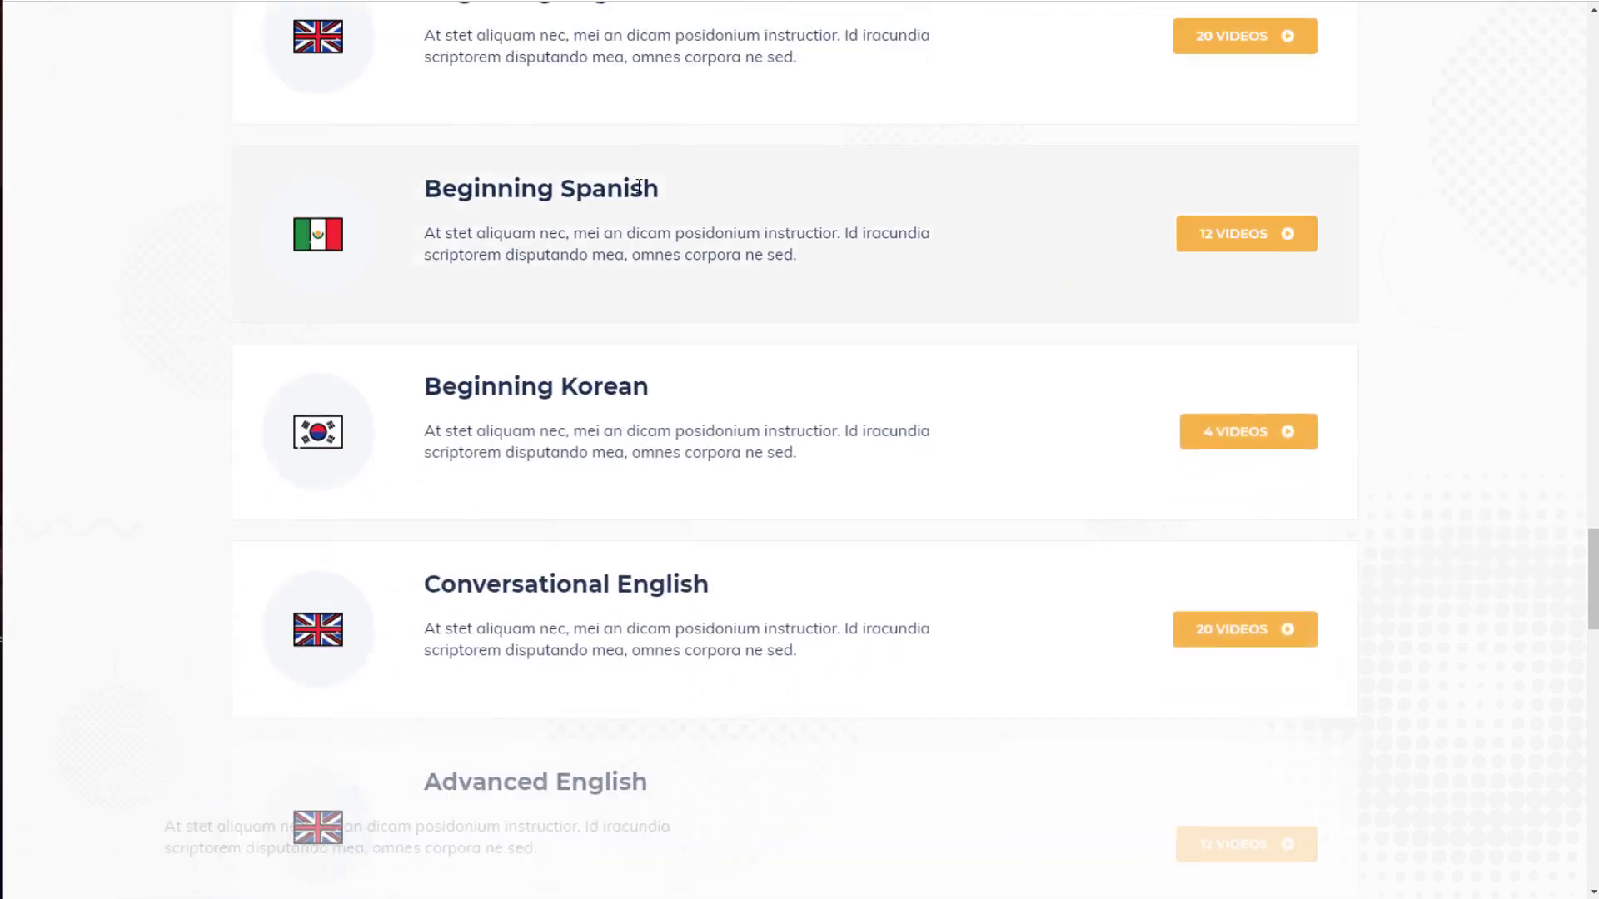
scroll(637, 185, down, 3)
right_click(637, 185)
click(533, 271)
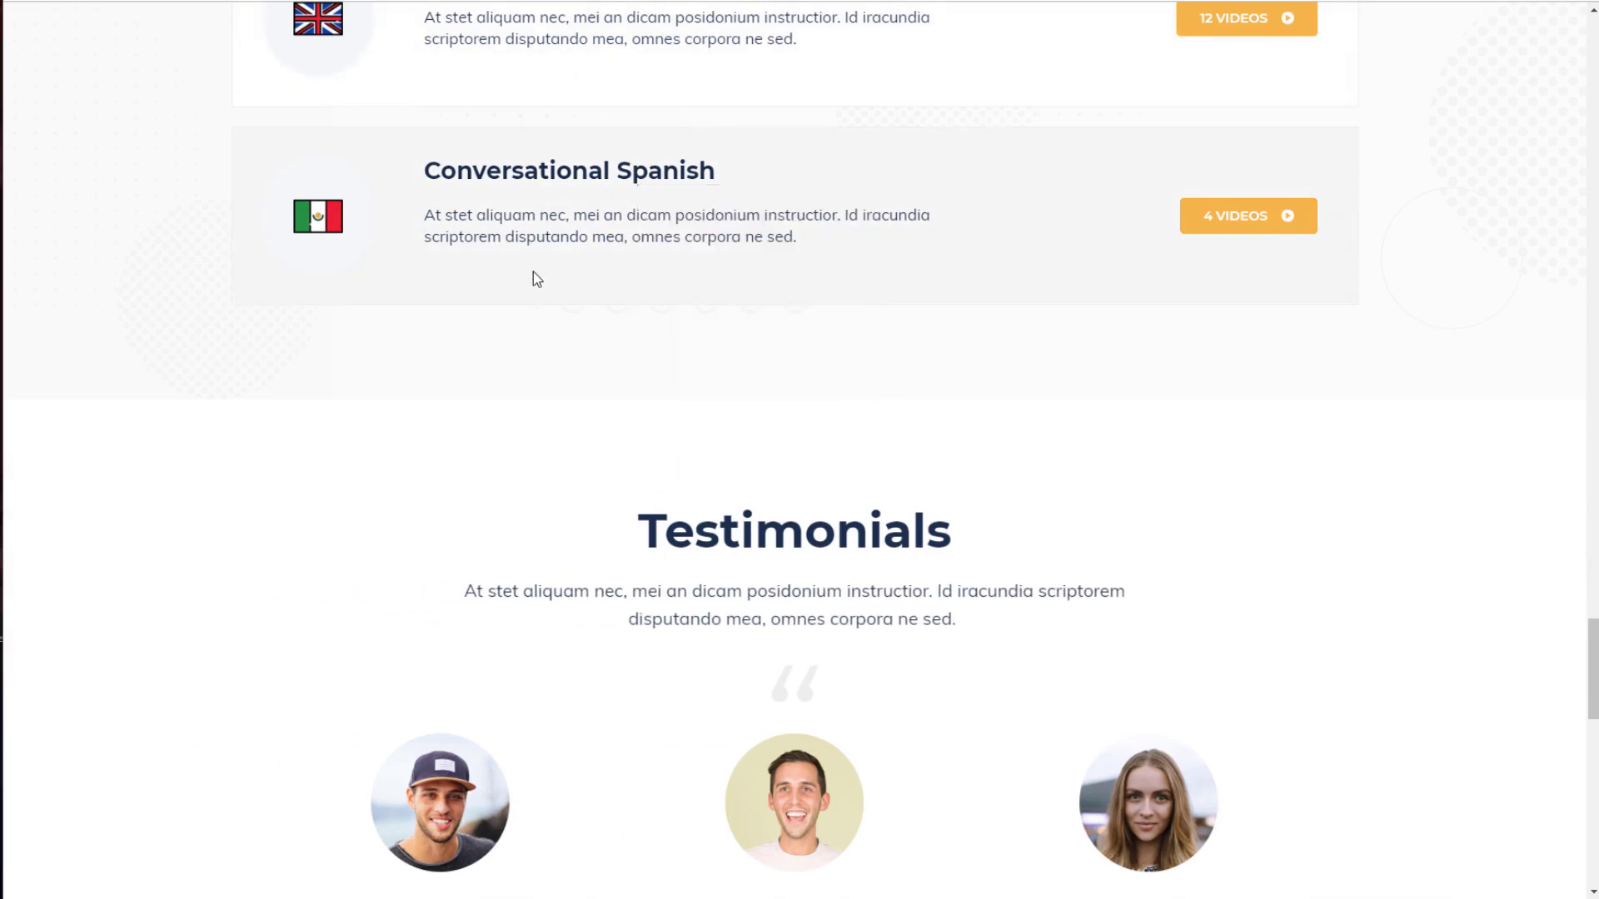
scroll(560, 264, down, 1)
middle_click(560, 264)
scroll(561, 264, down, 1)
middle_click(561, 264)
scroll(562, 240, down, 12)
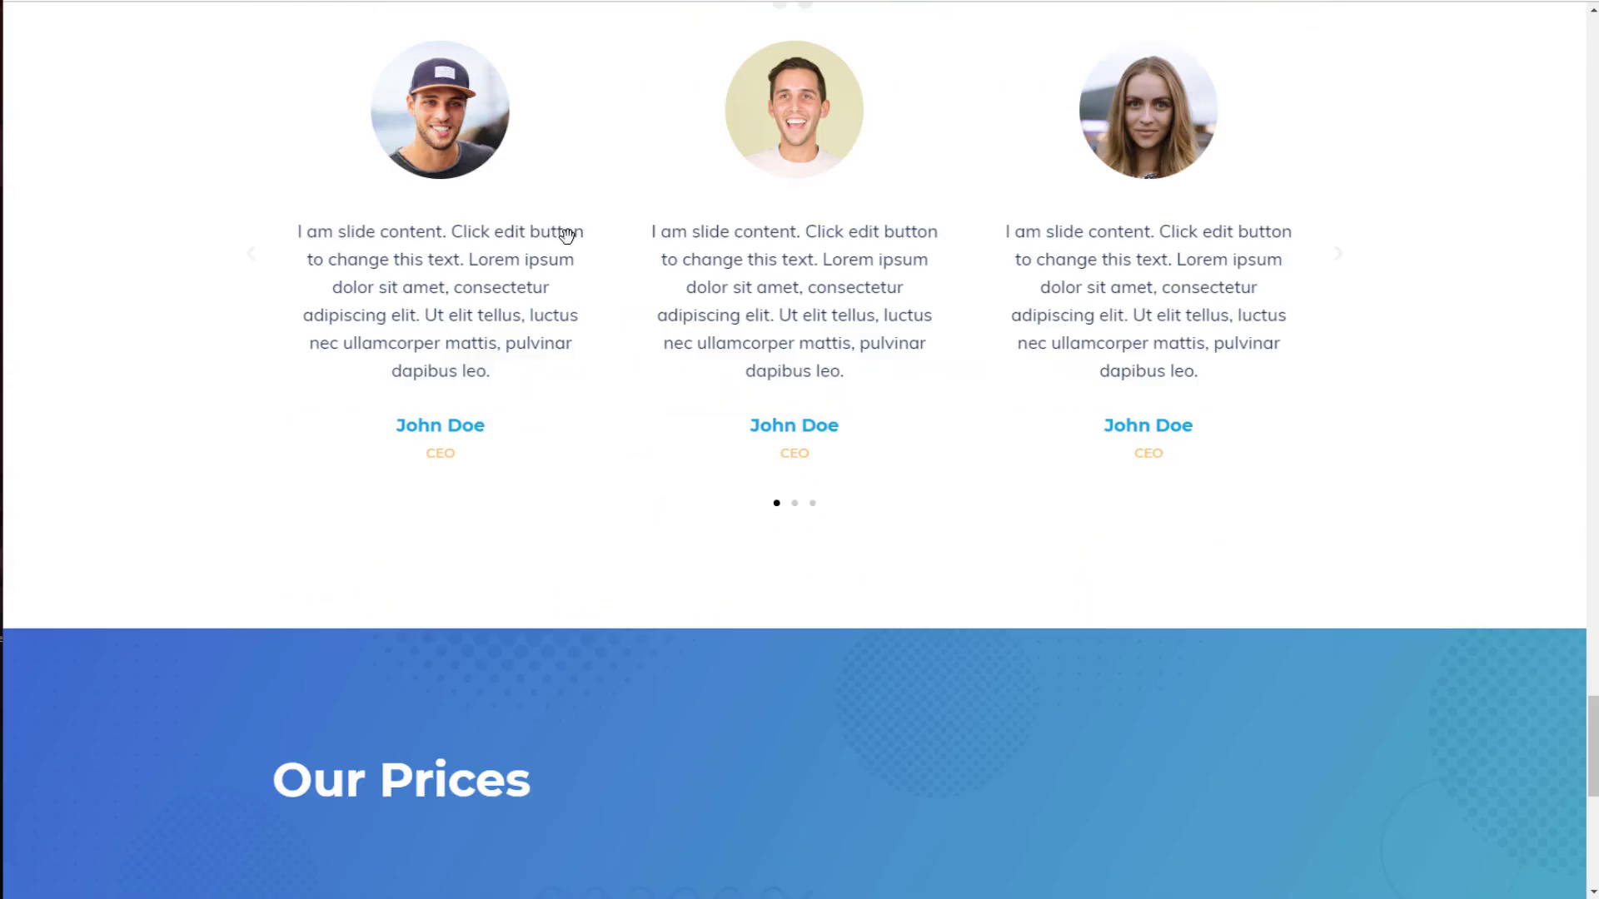
scroll(571, 238, down, 3)
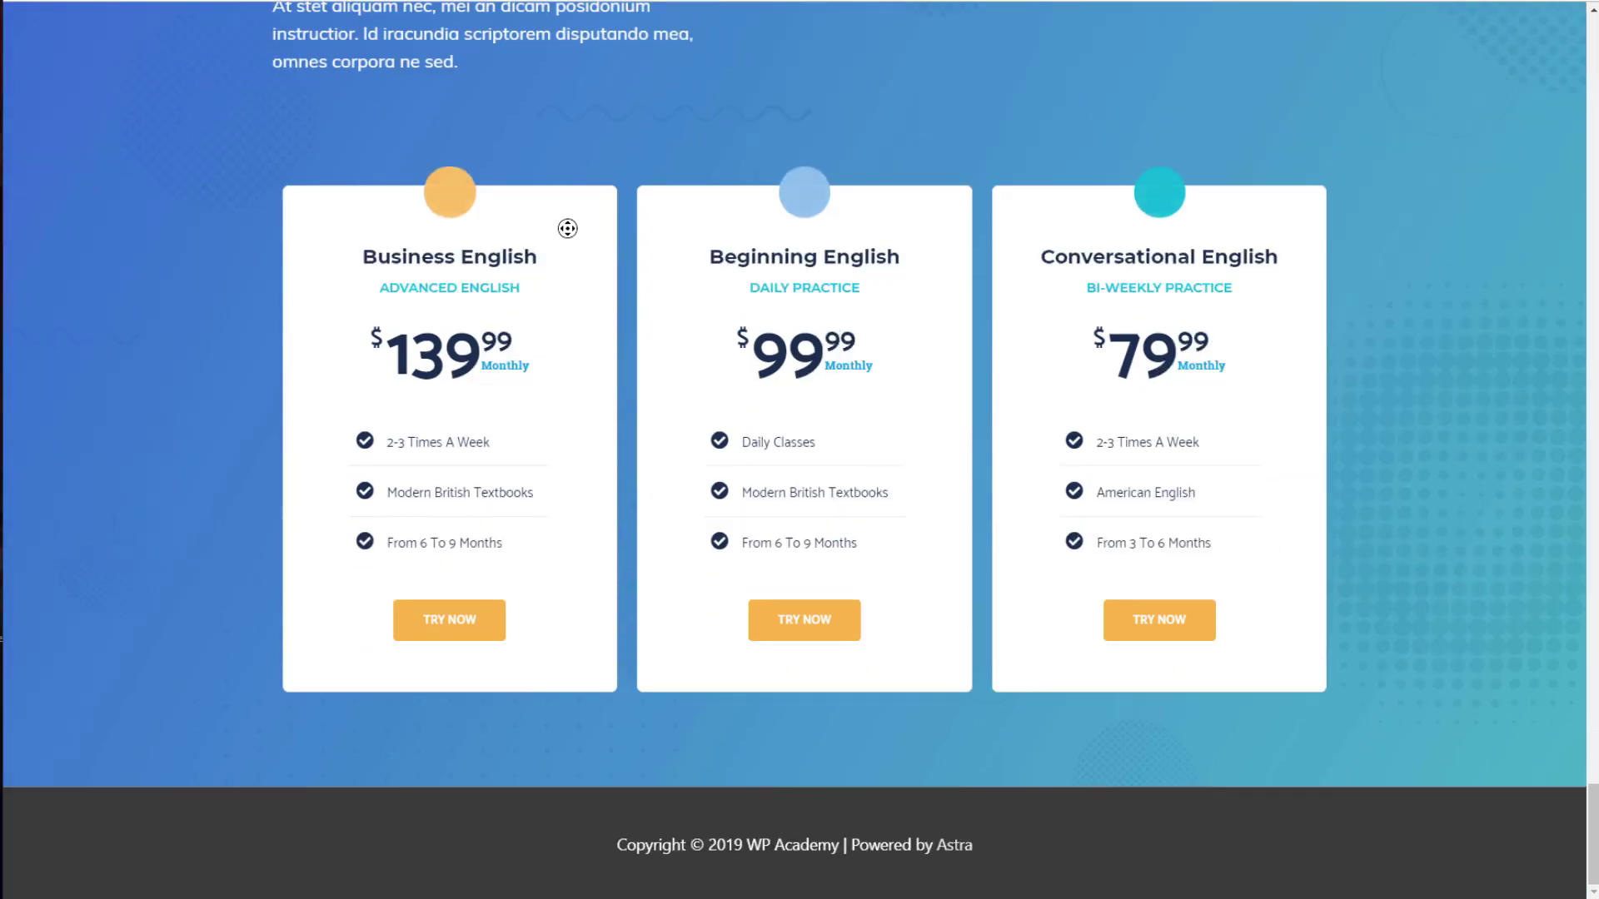
scroll(590, 196, up, 1)
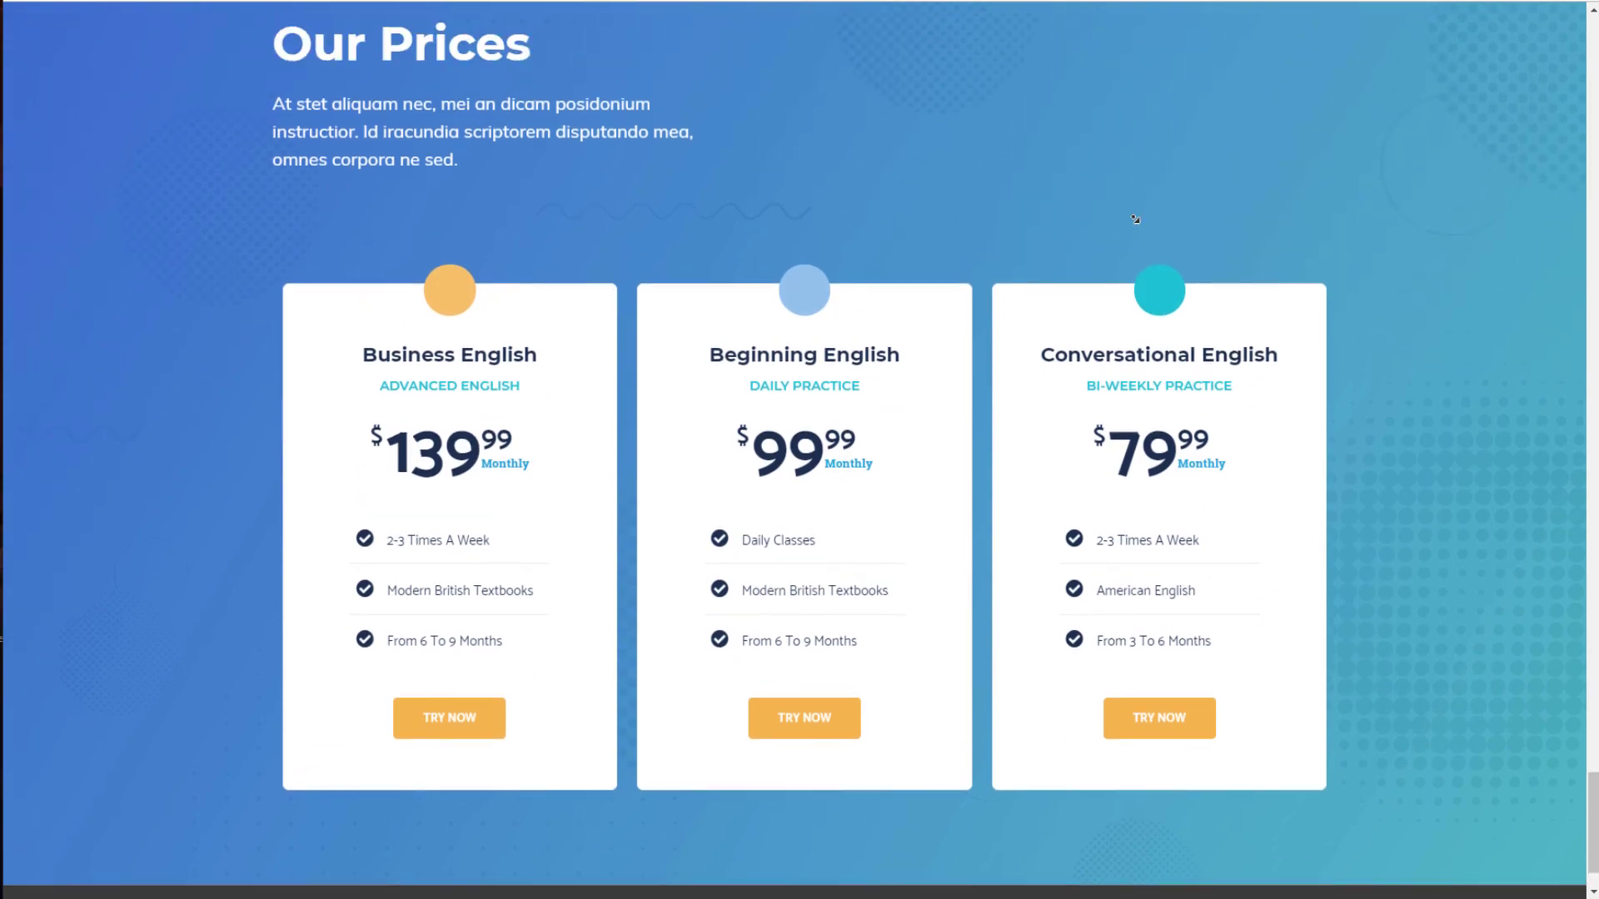
drag(1587, 160, 1592, 98)
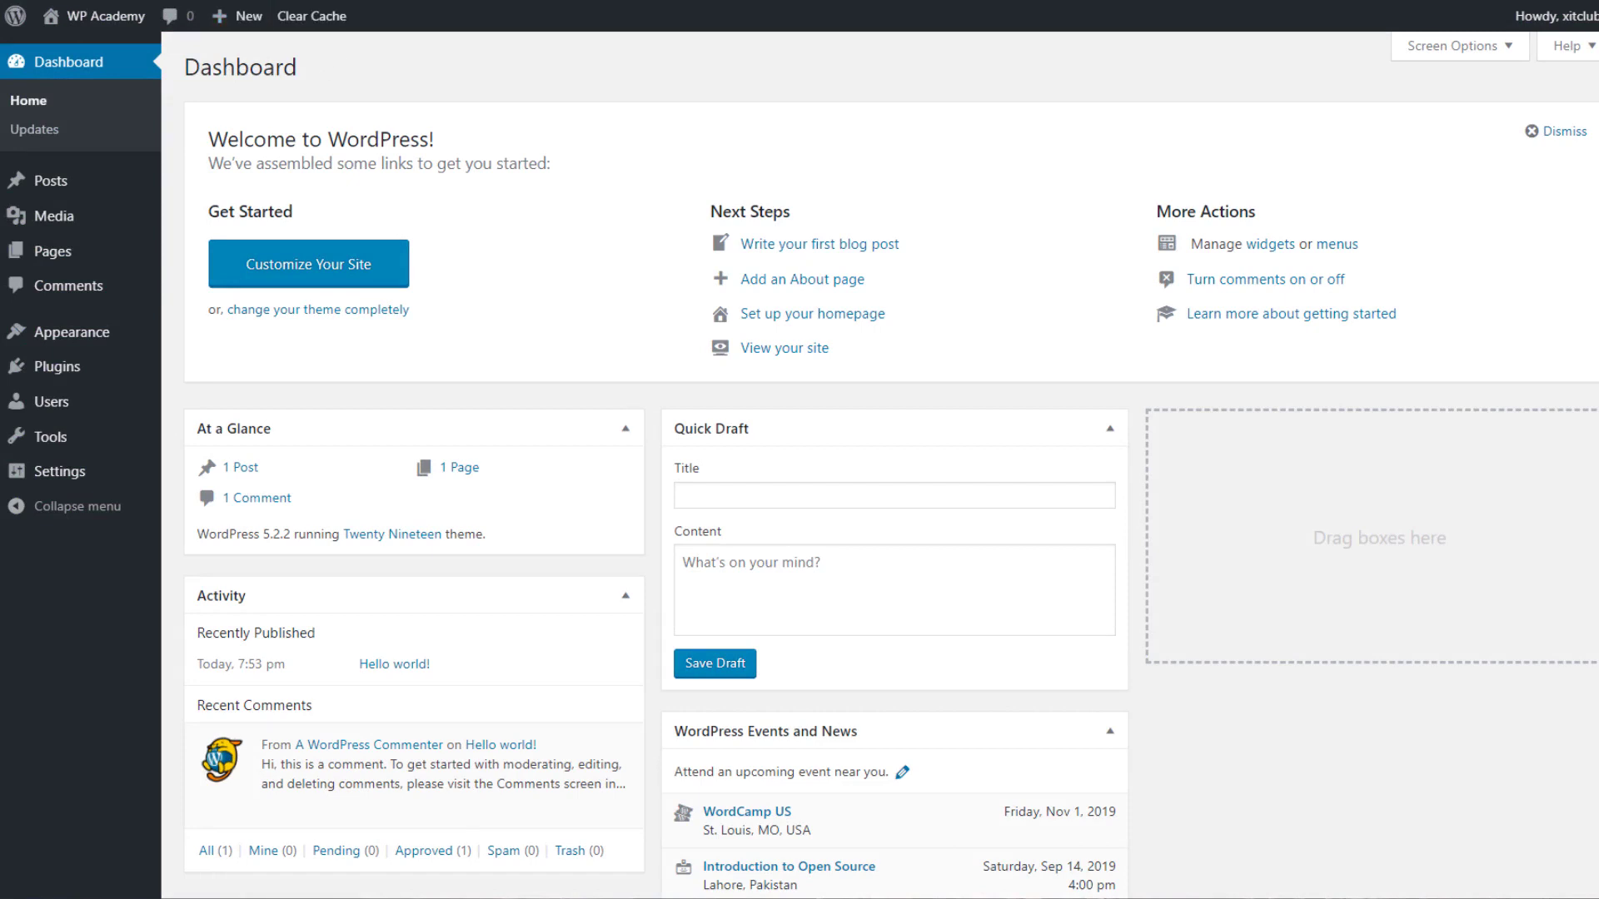
Install and activate the Classic Editor plugin on the WP Academy site.
click(89, 373)
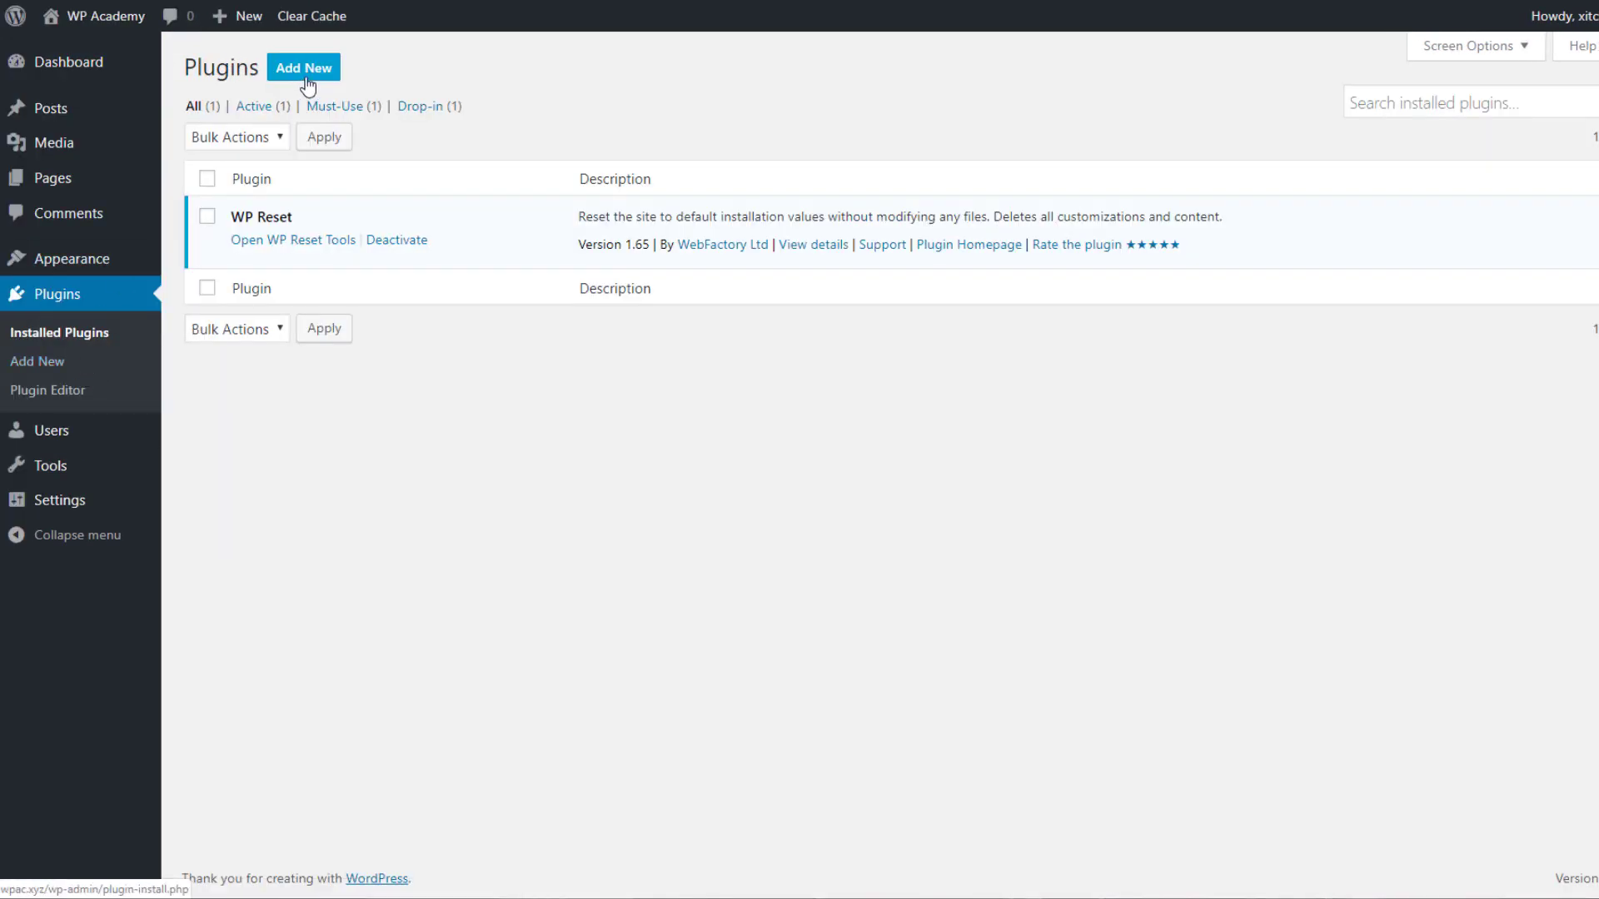
click(308, 83)
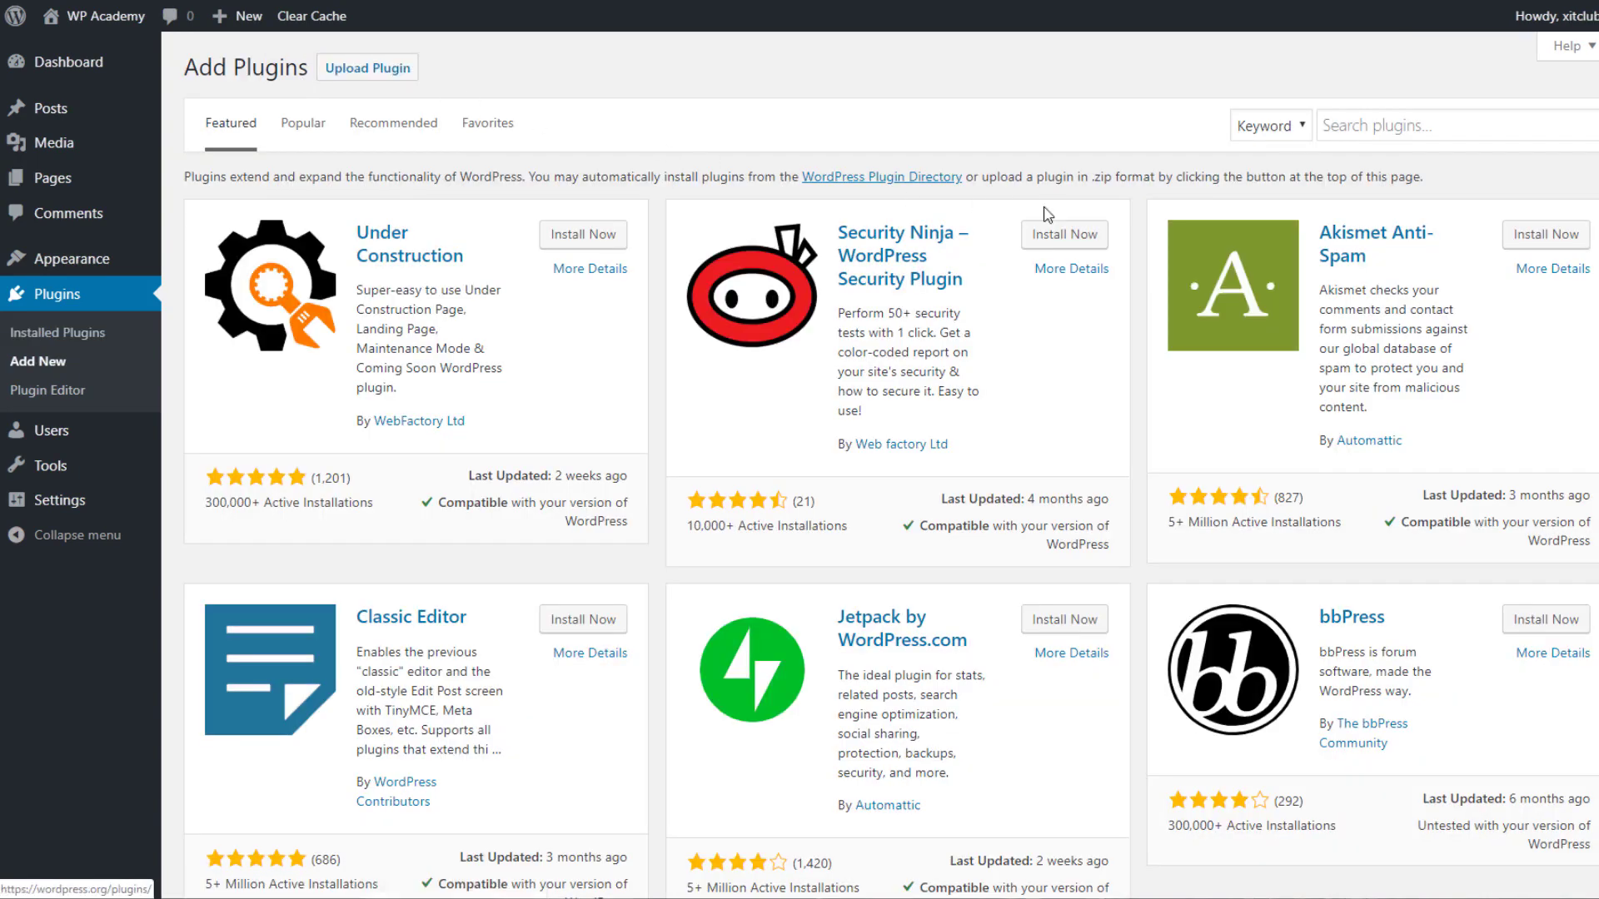
click(1346, 129)
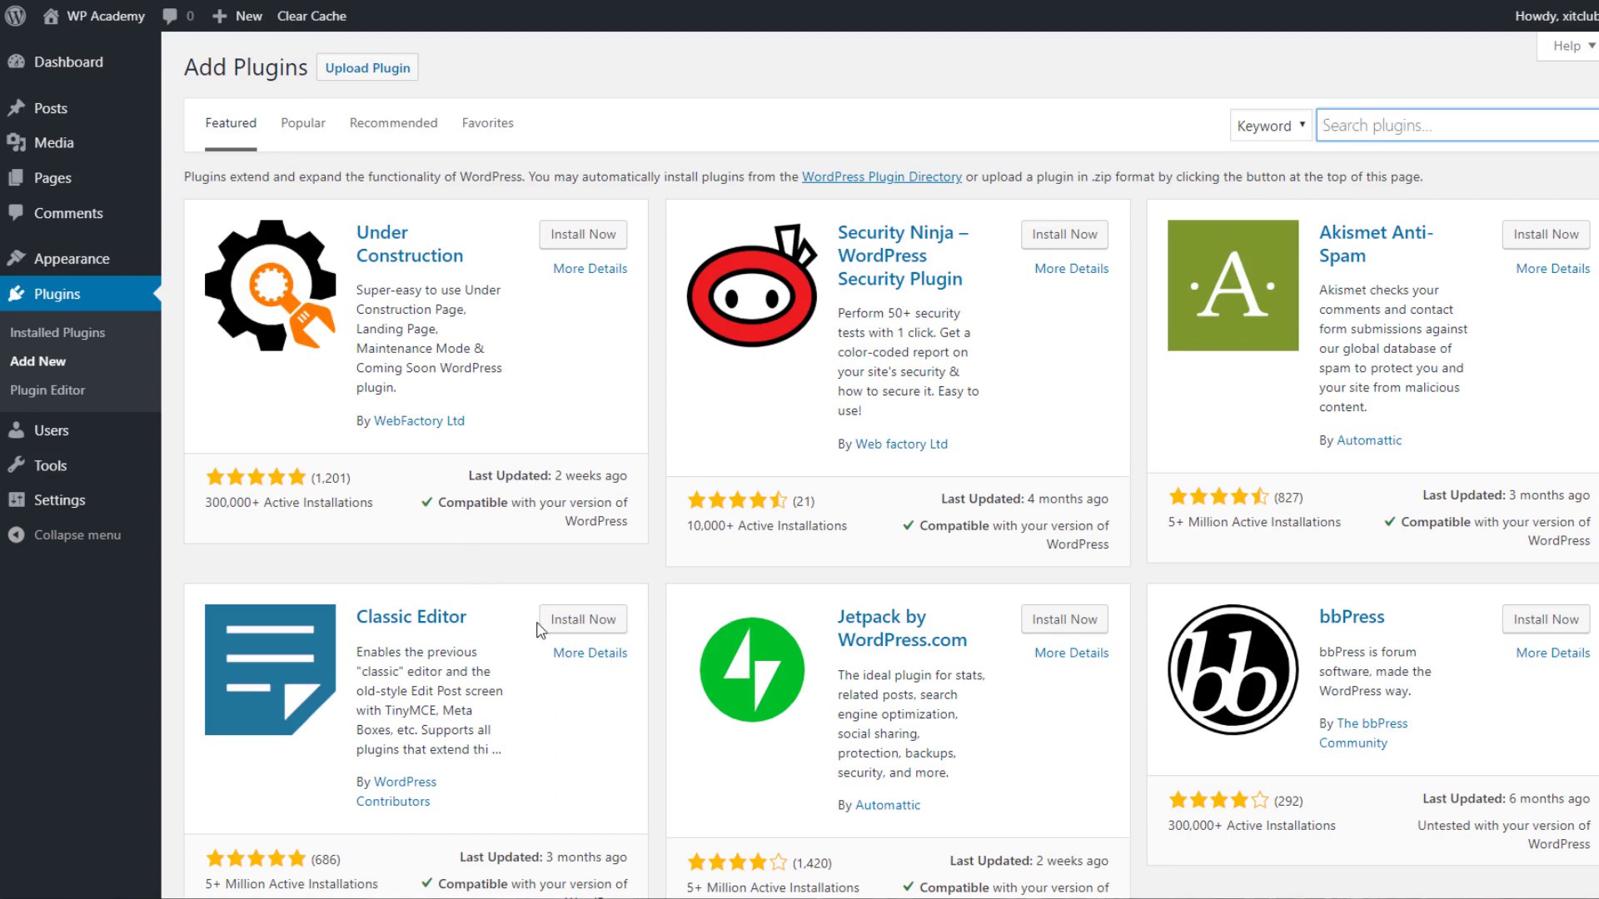
click(574, 621)
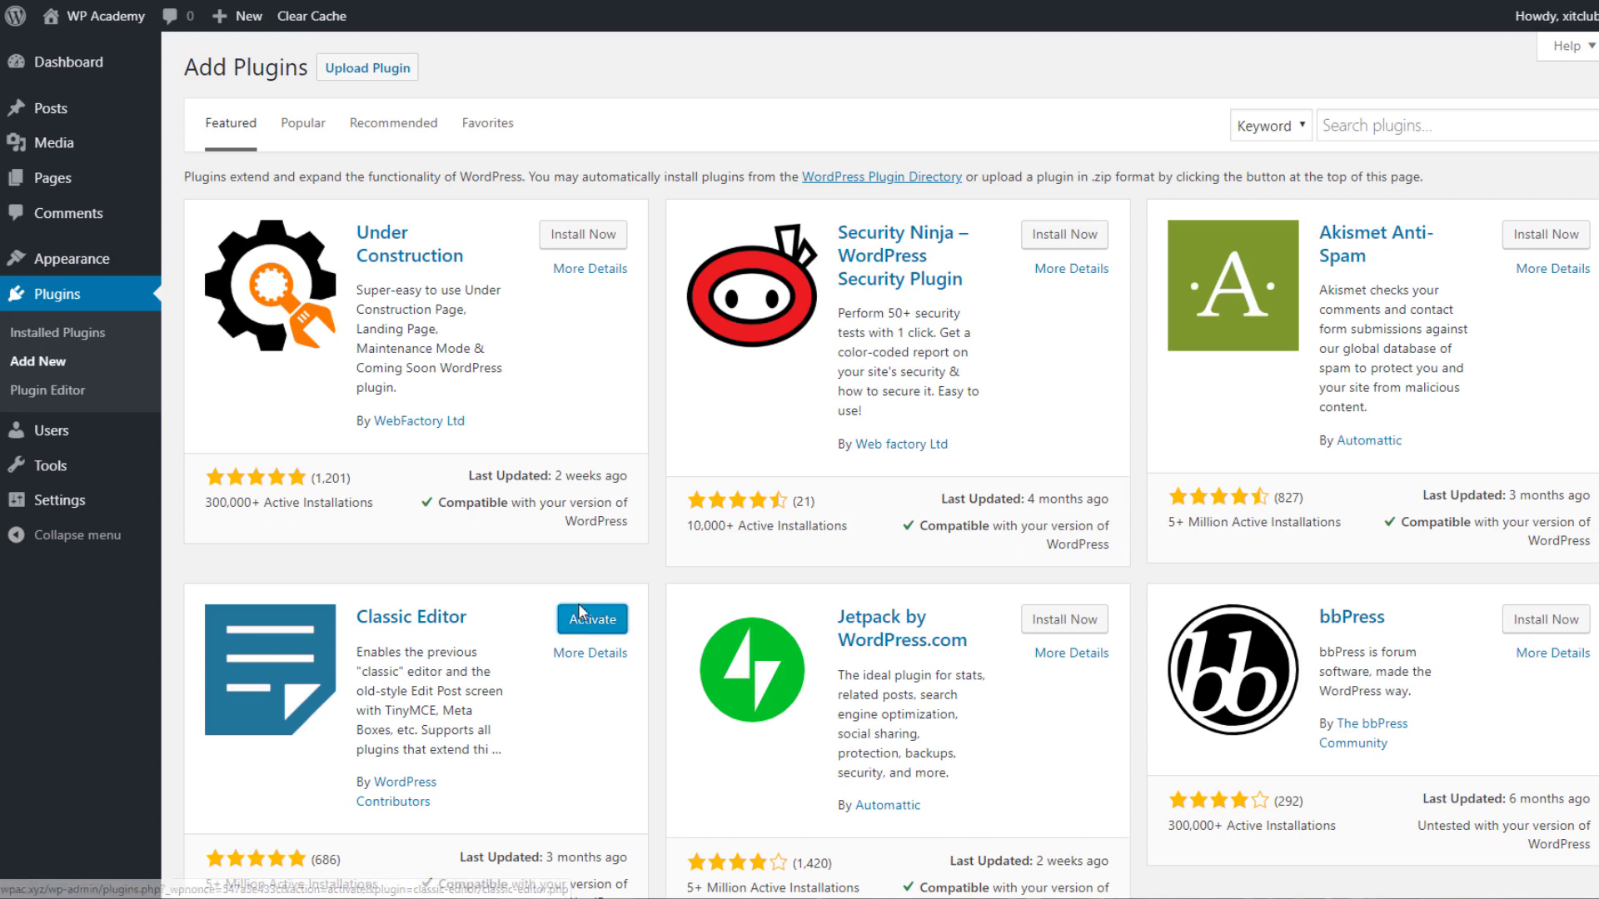
click(593, 627)
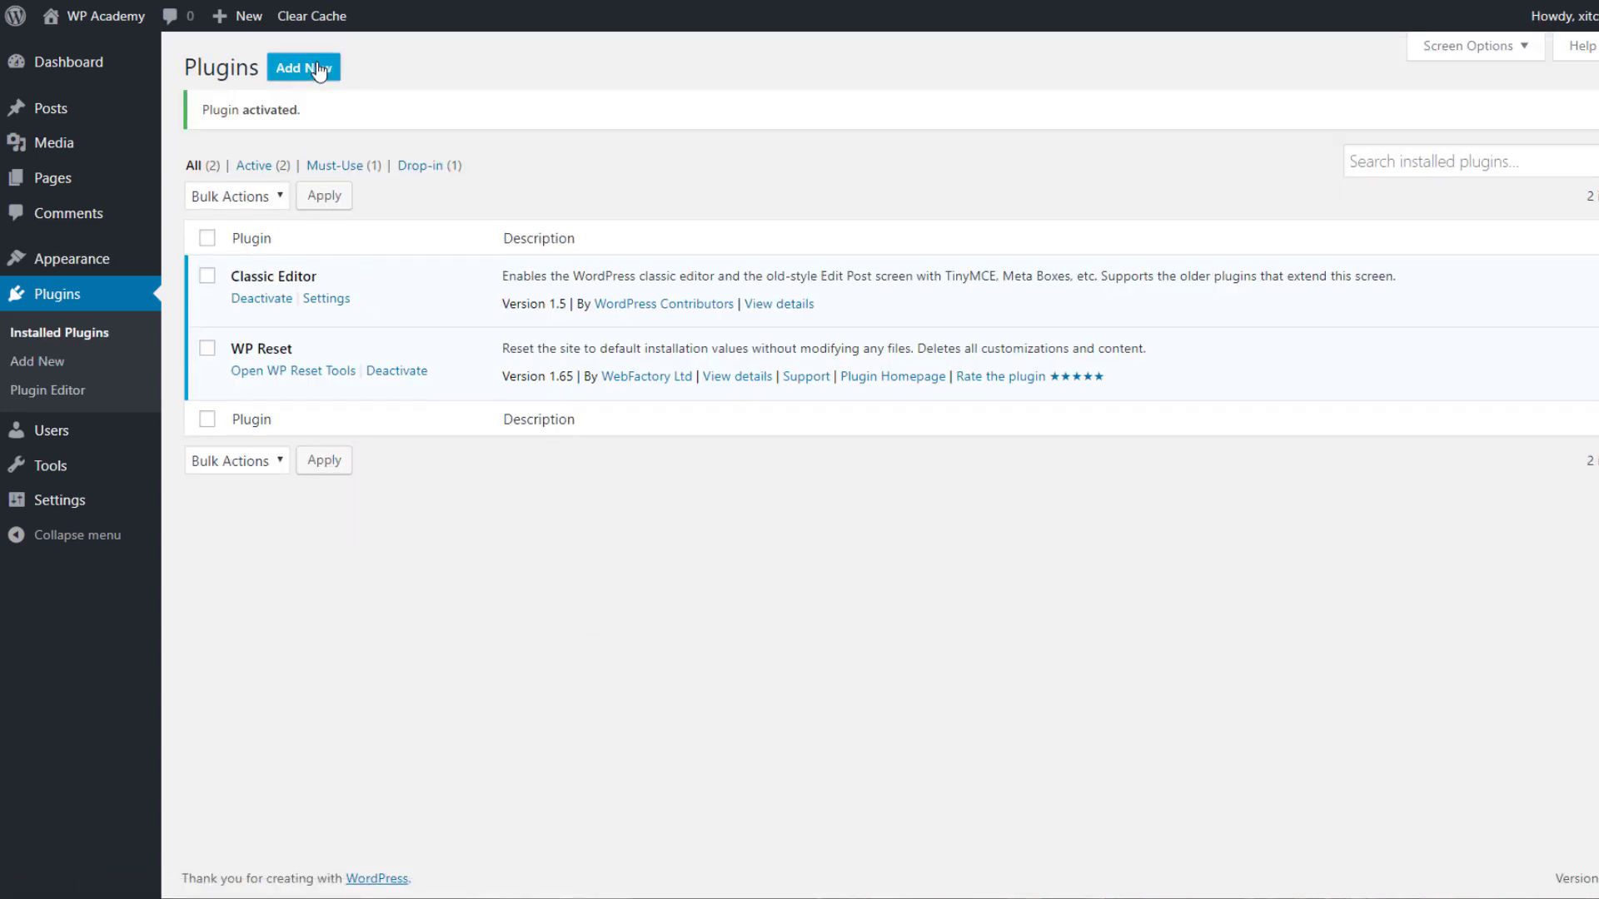
Search the plugin directory for "elementor", then install and activate Elementor Page Builder.
click(319, 72)
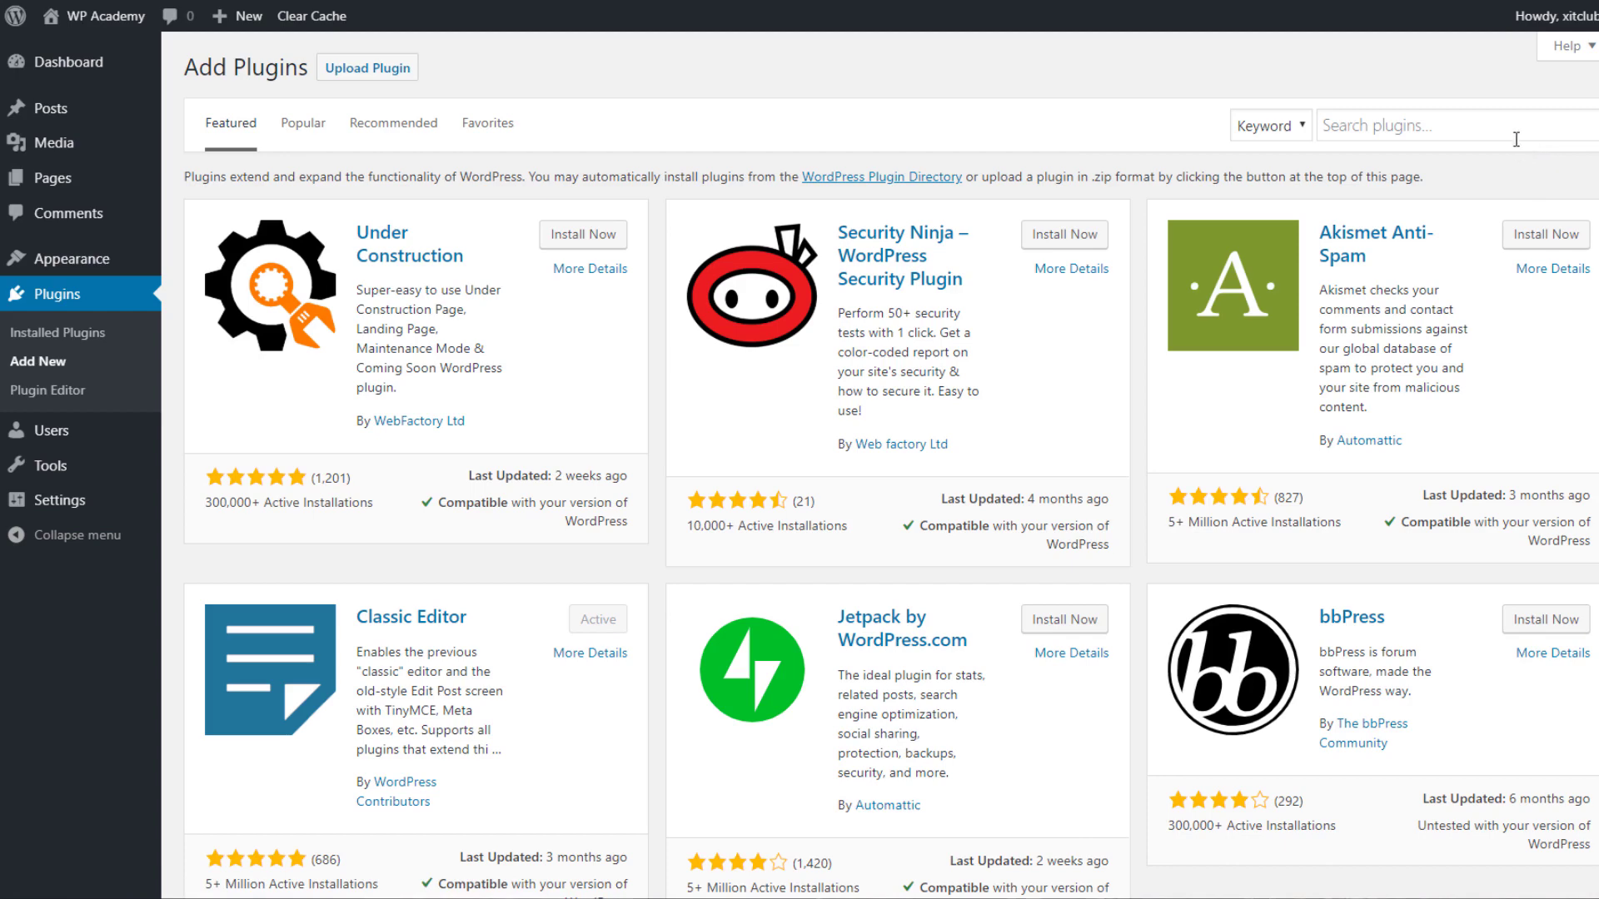
click(1510, 136)
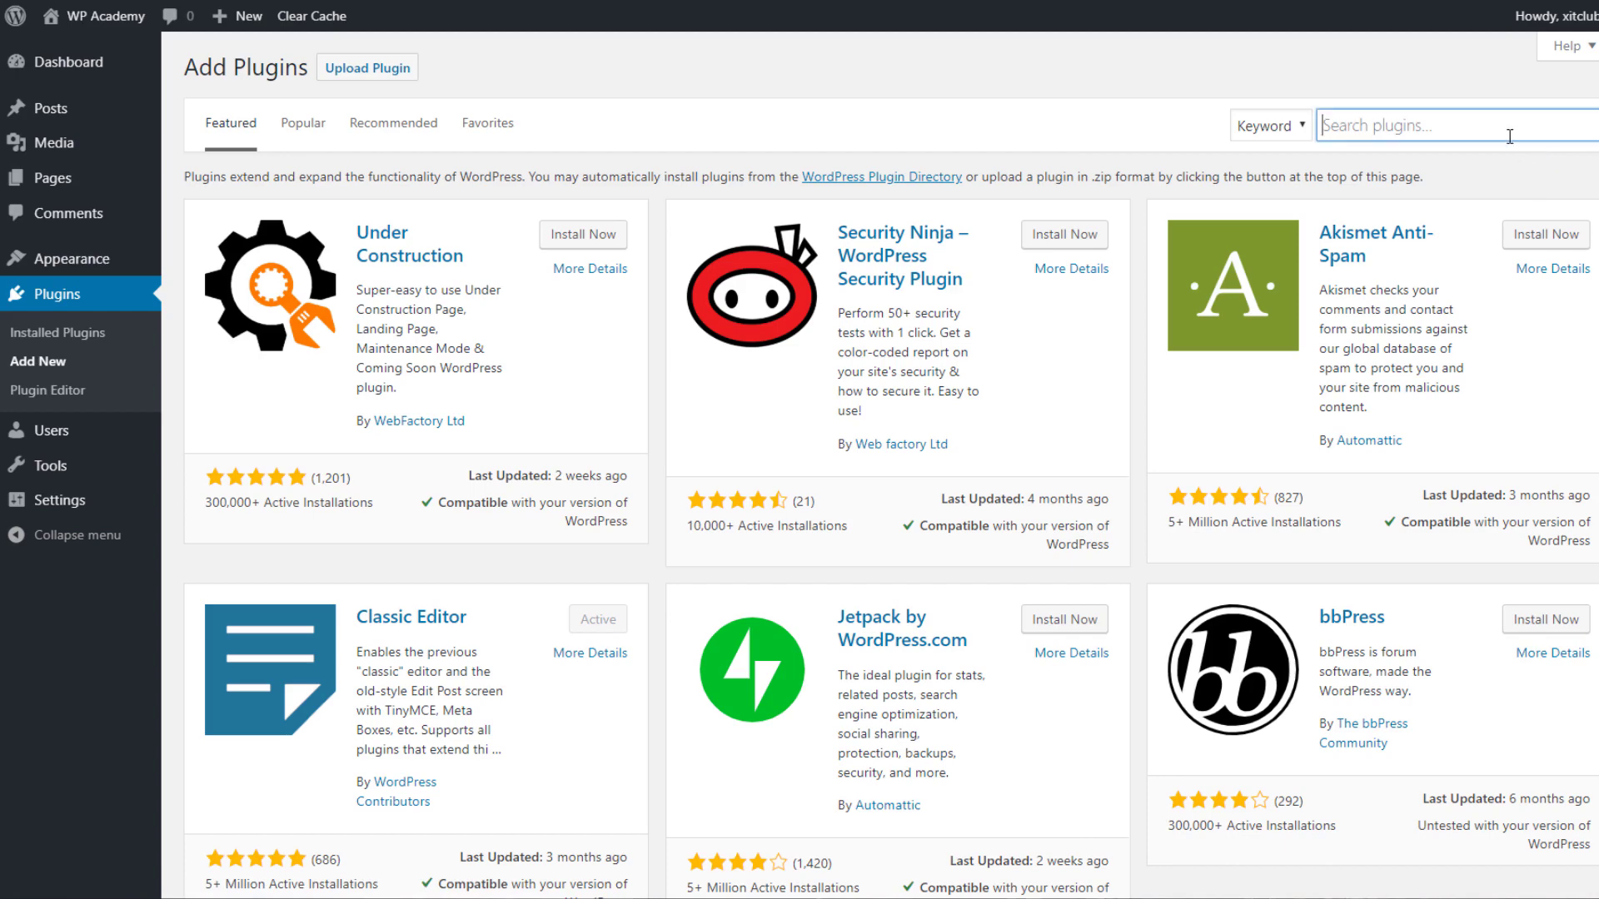
text(elementor)
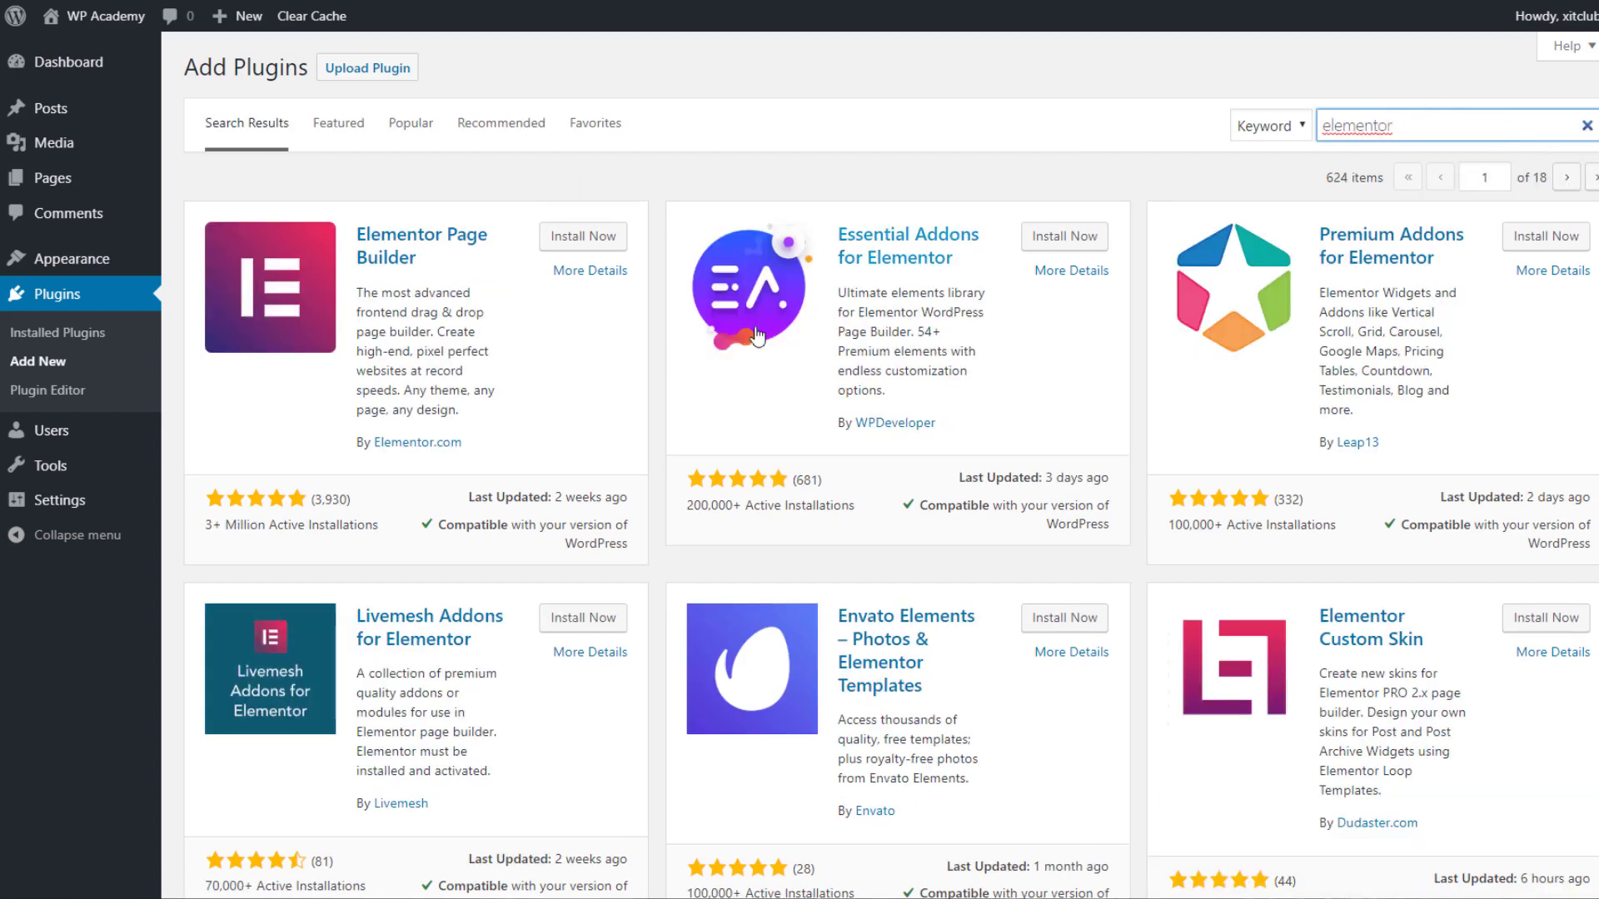
click(583, 236)
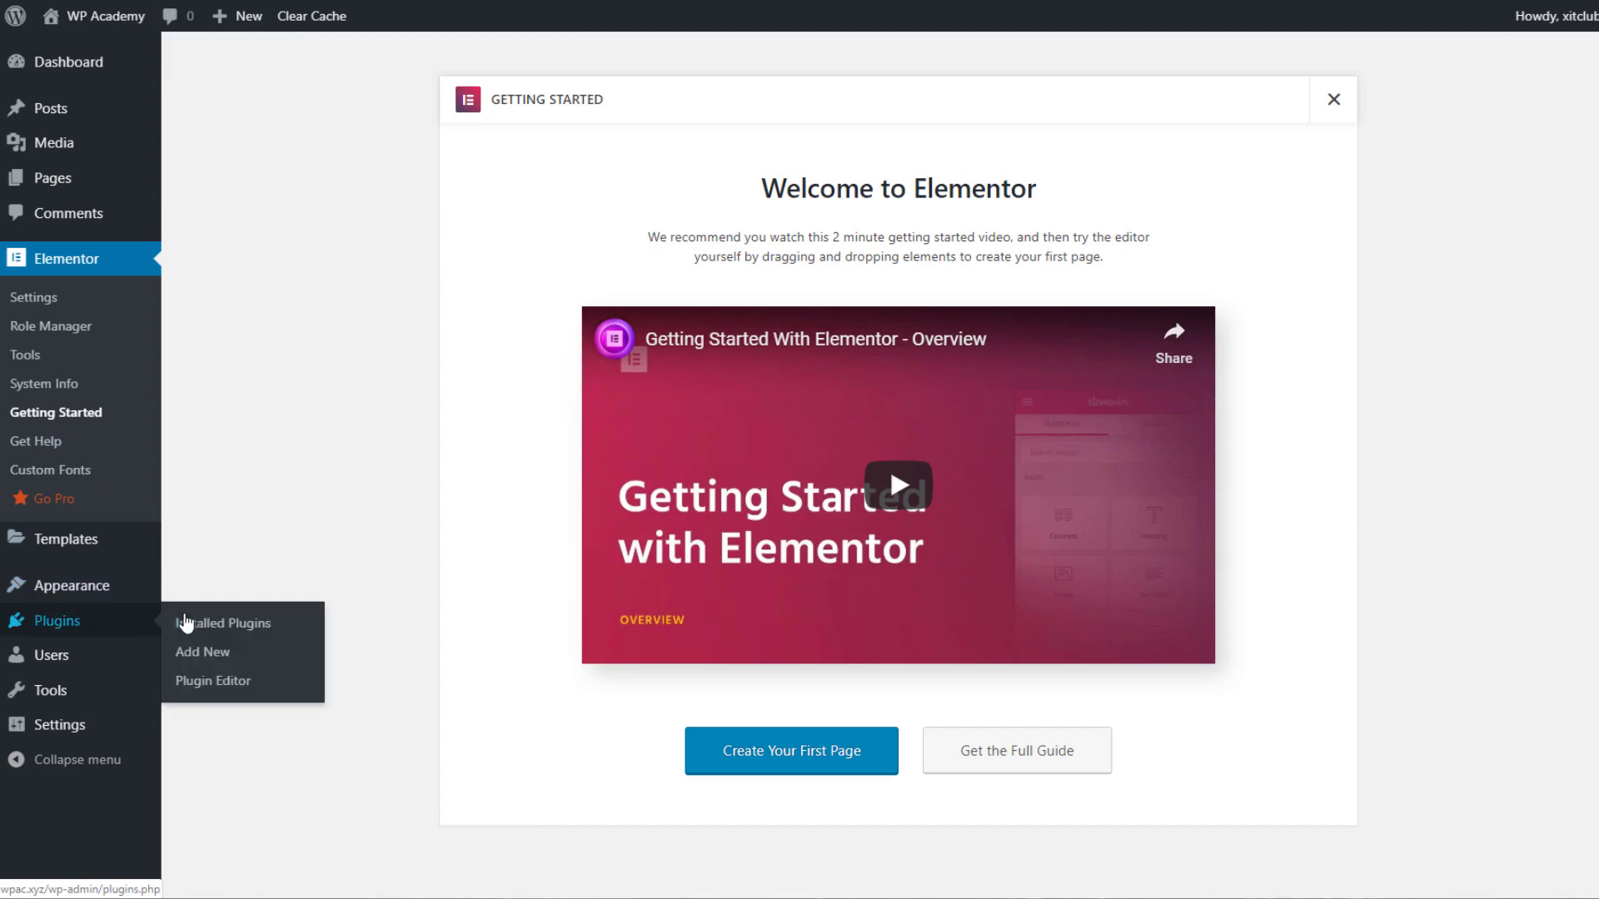
Search the plugin directory for "envato elements", then install and activate the Envato Elements plugin.
click(239, 648)
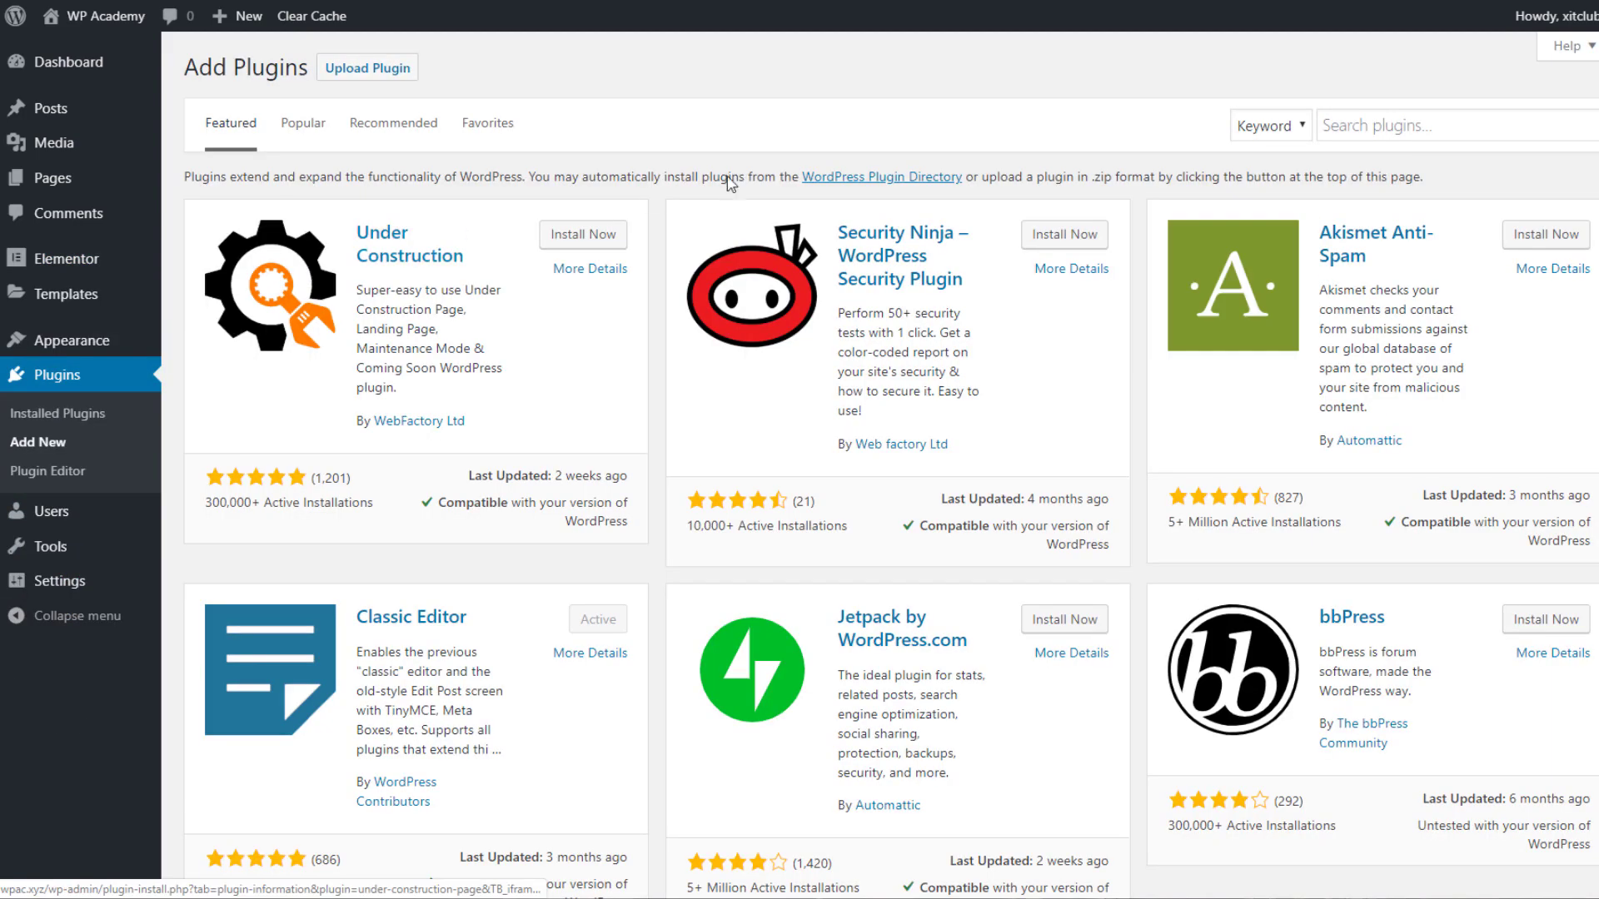
click(1373, 121)
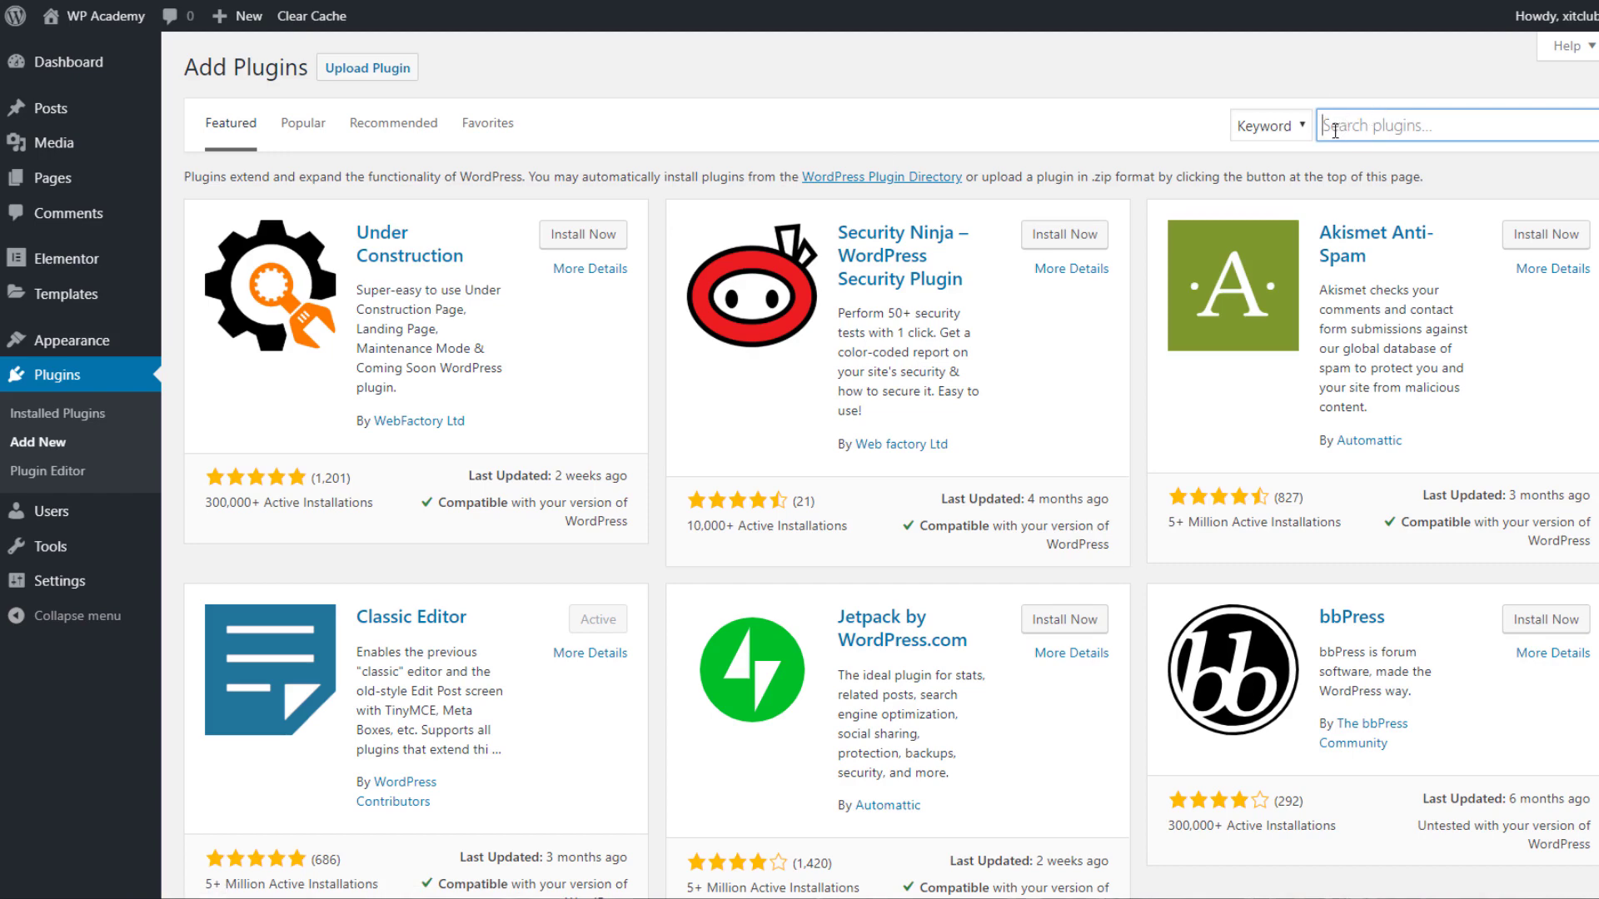
text(envato elements)
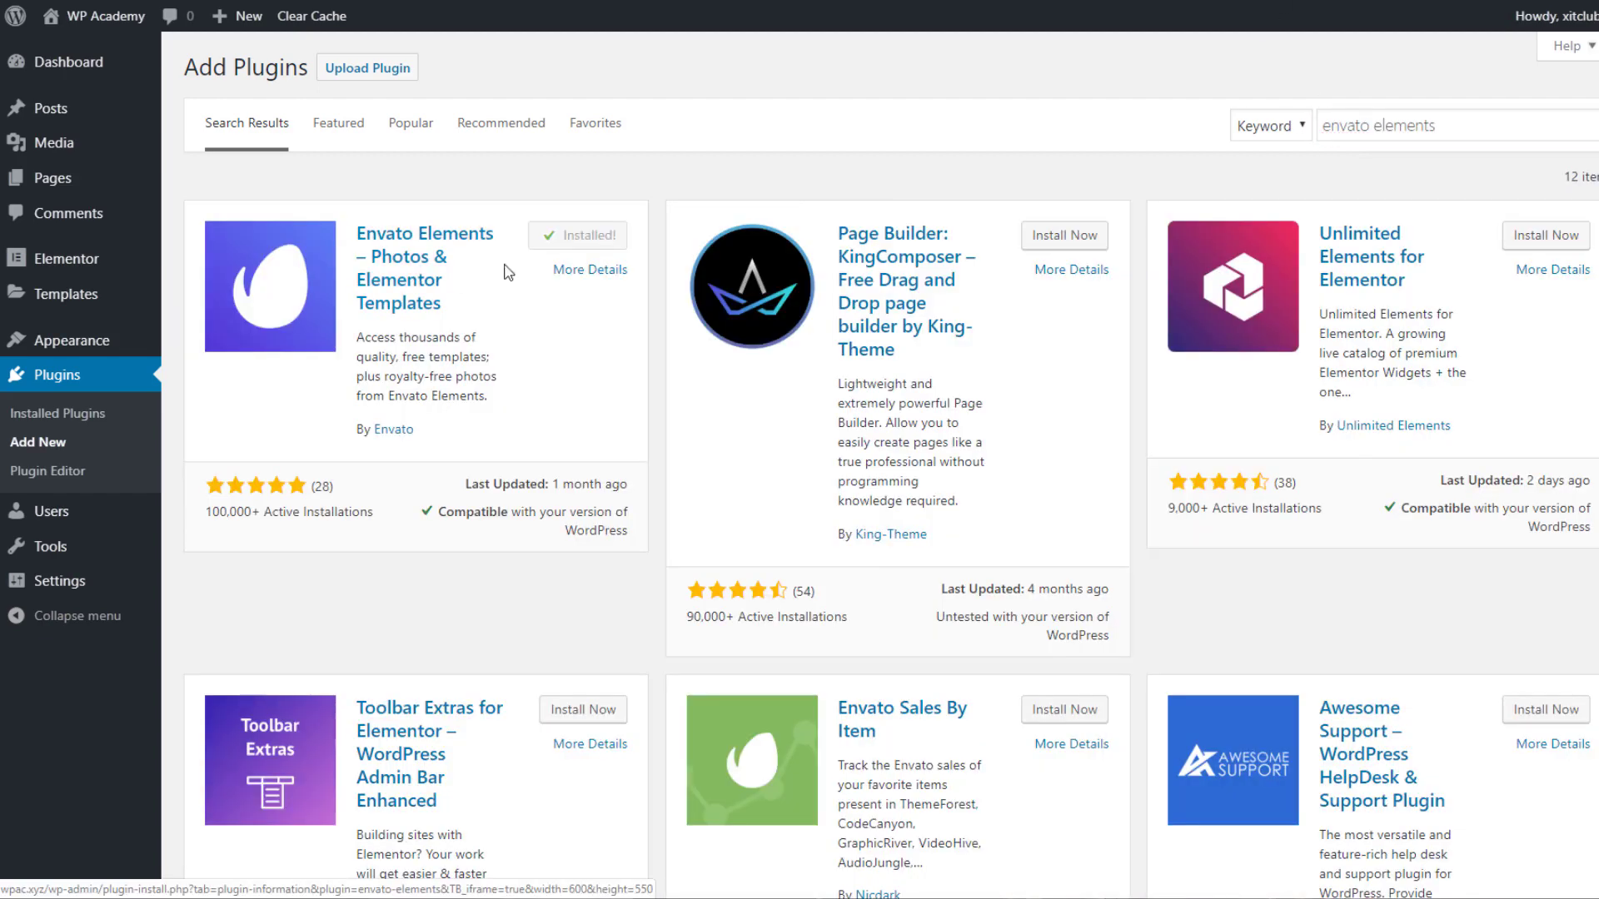
click(560, 237)
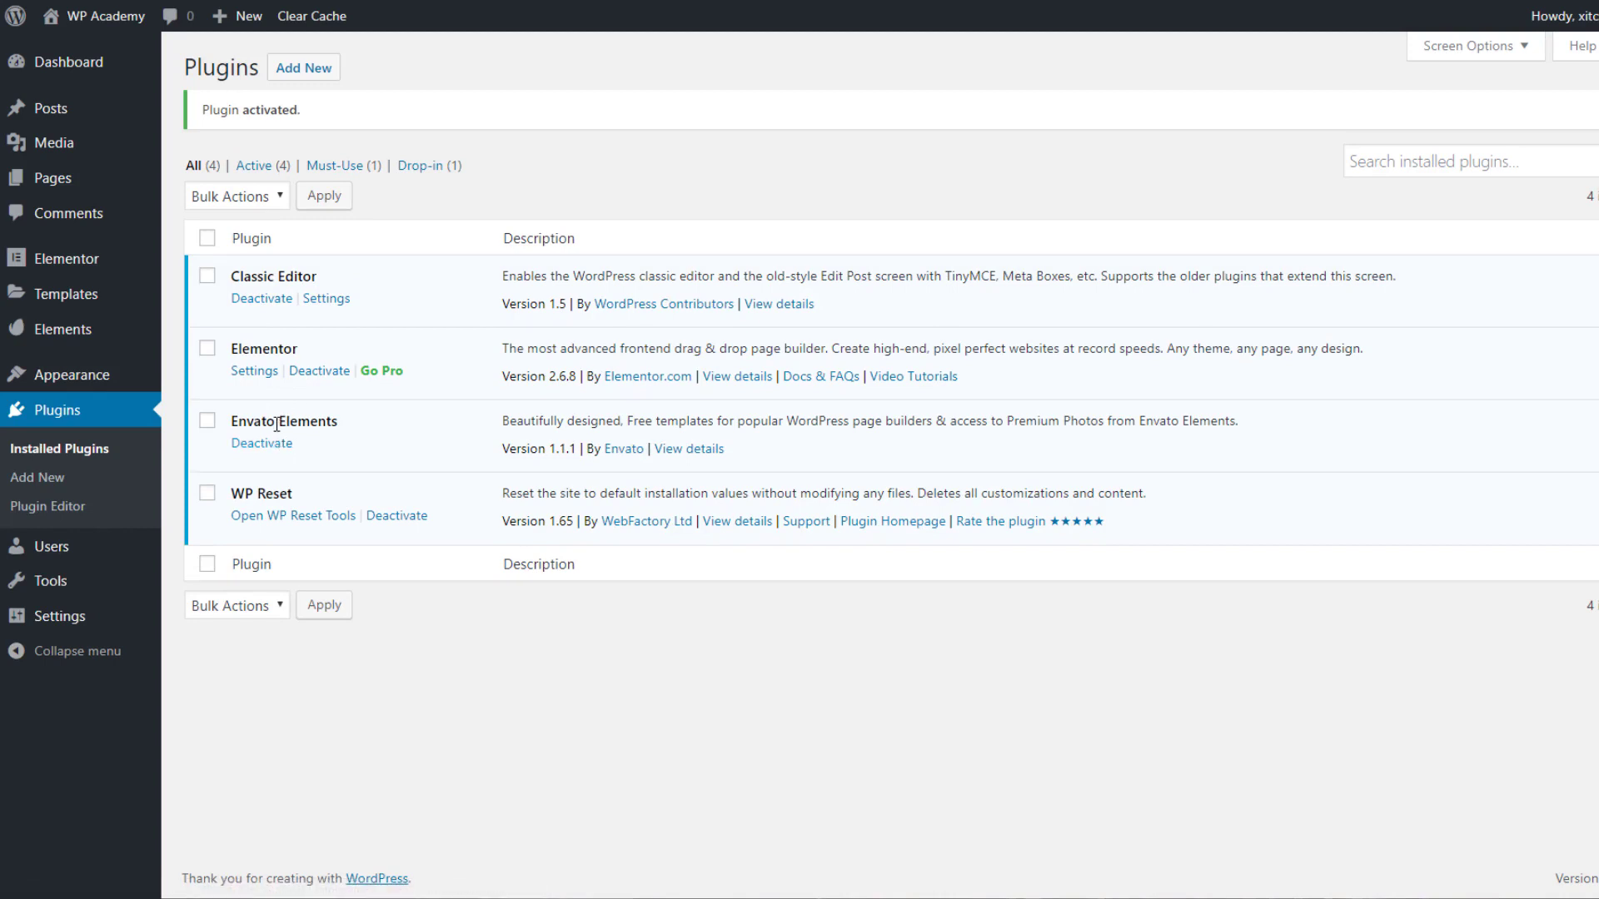
Search the plugin directory for "paid membership", then install and activate Paid Memberships Pro.
click(326, 67)
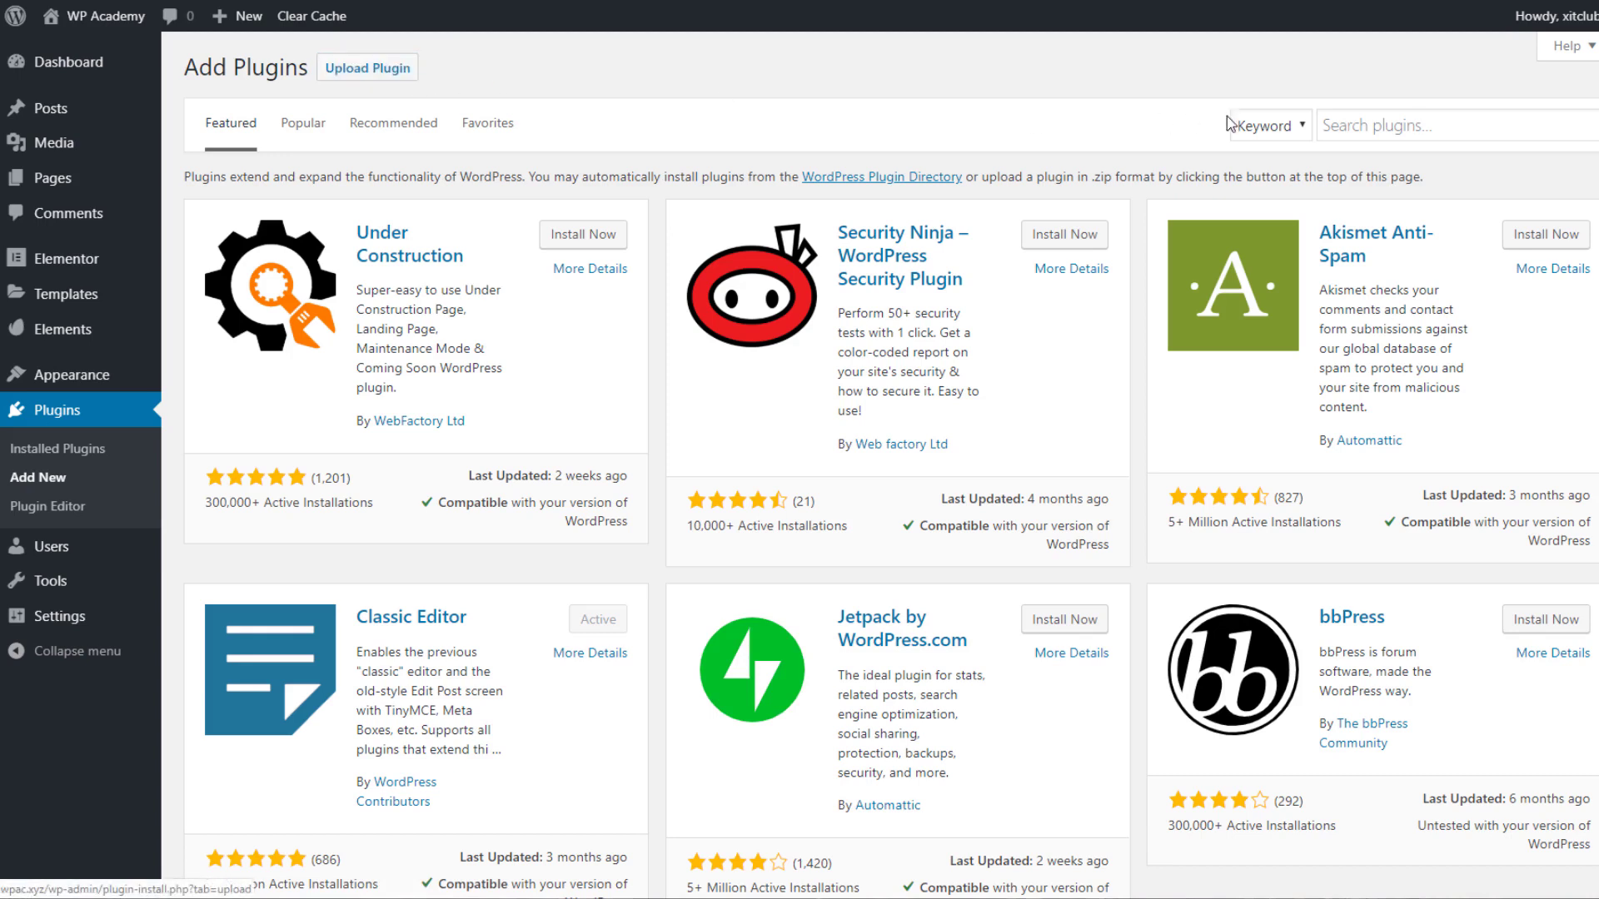
click(1356, 121)
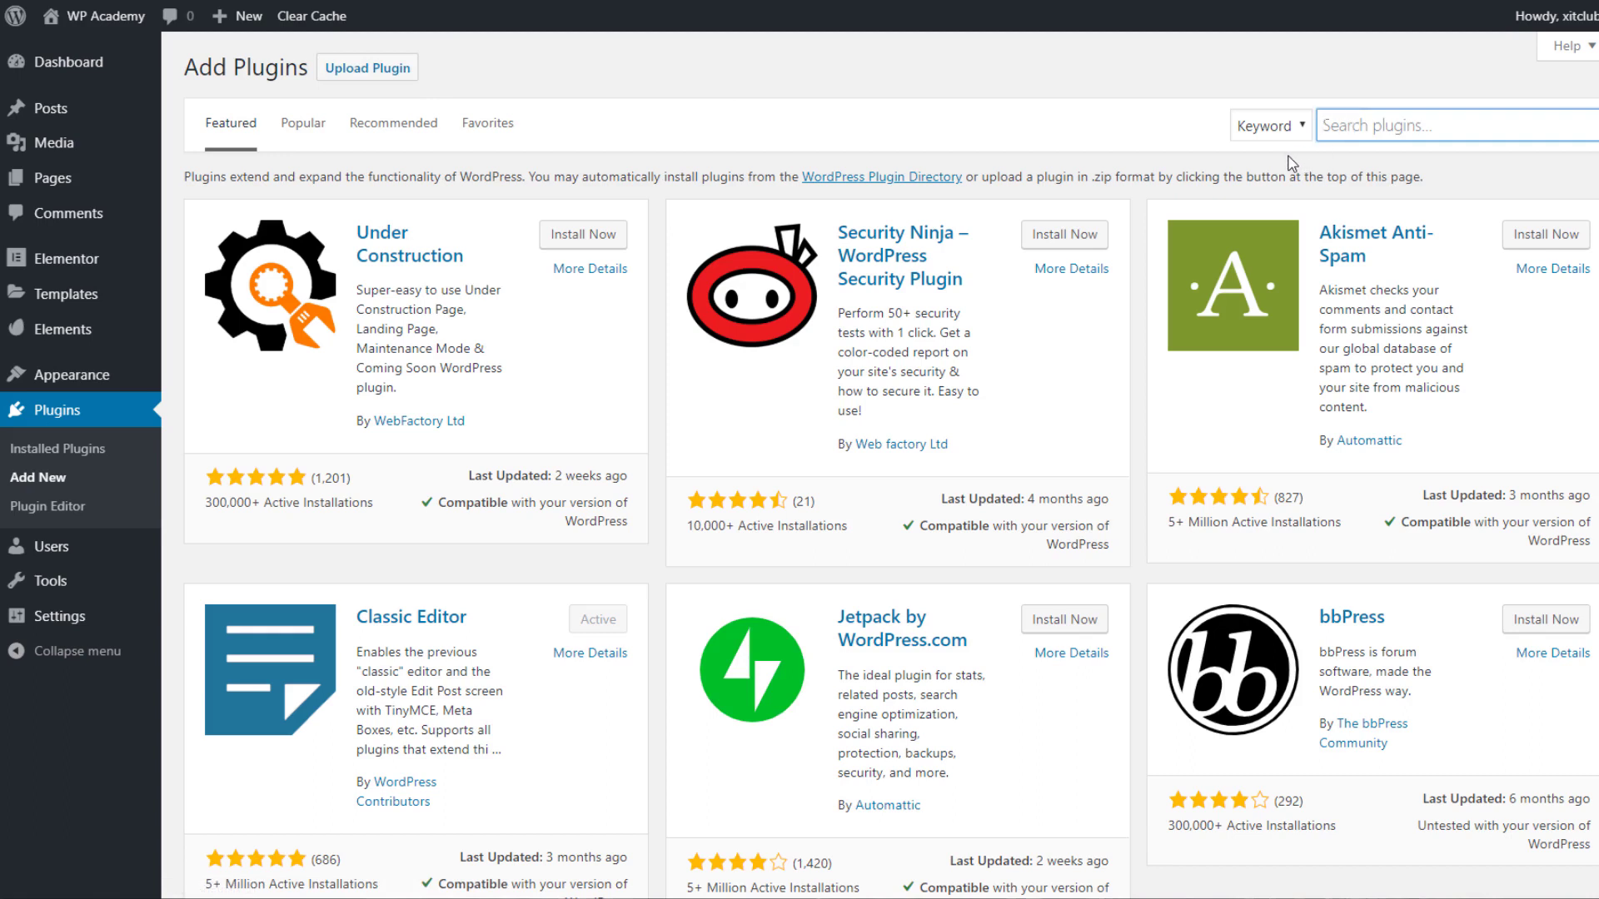
text(paid membersh)
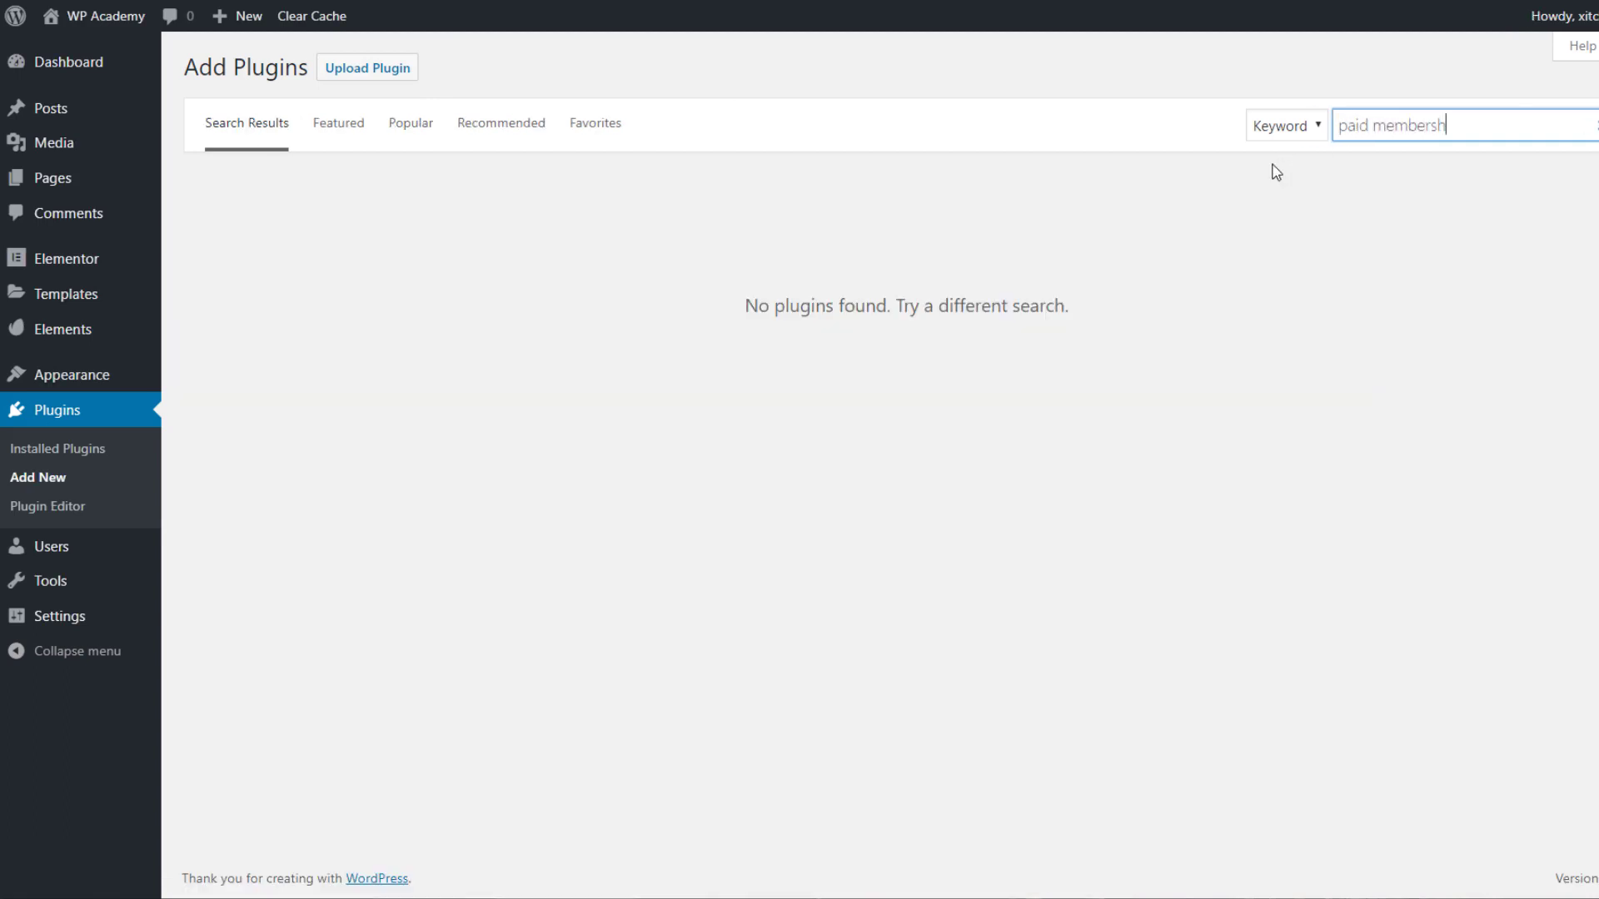
text(ip)
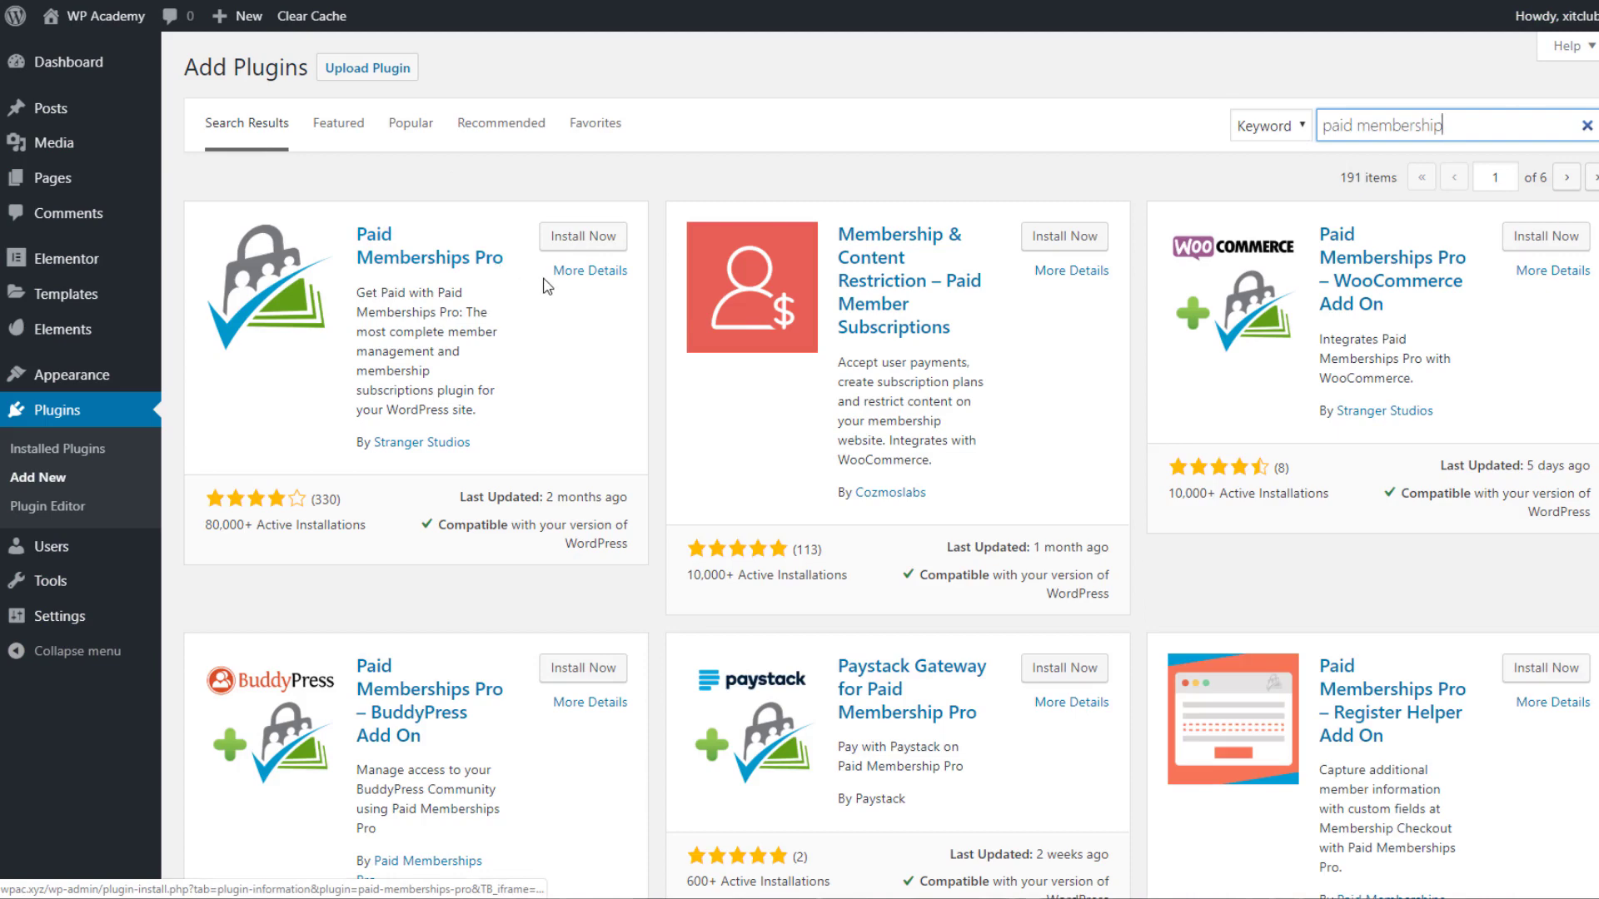
click(582, 240)
click(592, 238)
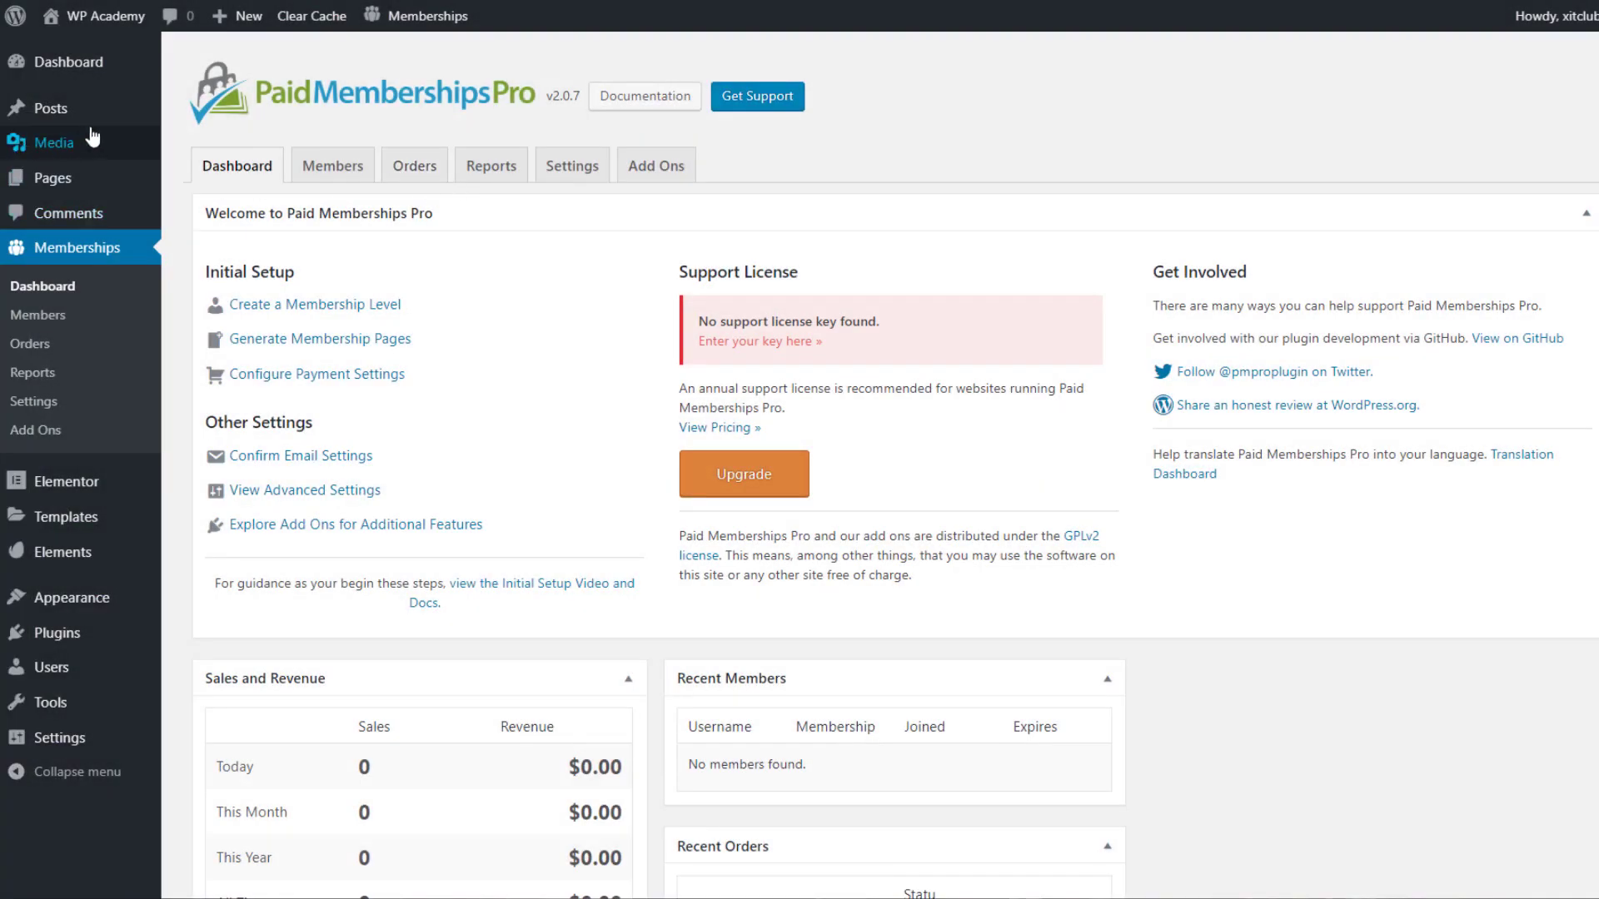
Open the Envato Elements plugin page, agree to the Envato Elements Terms to continue, and dismiss the Premium Template Kits banner.
mouse_move(105, 80)
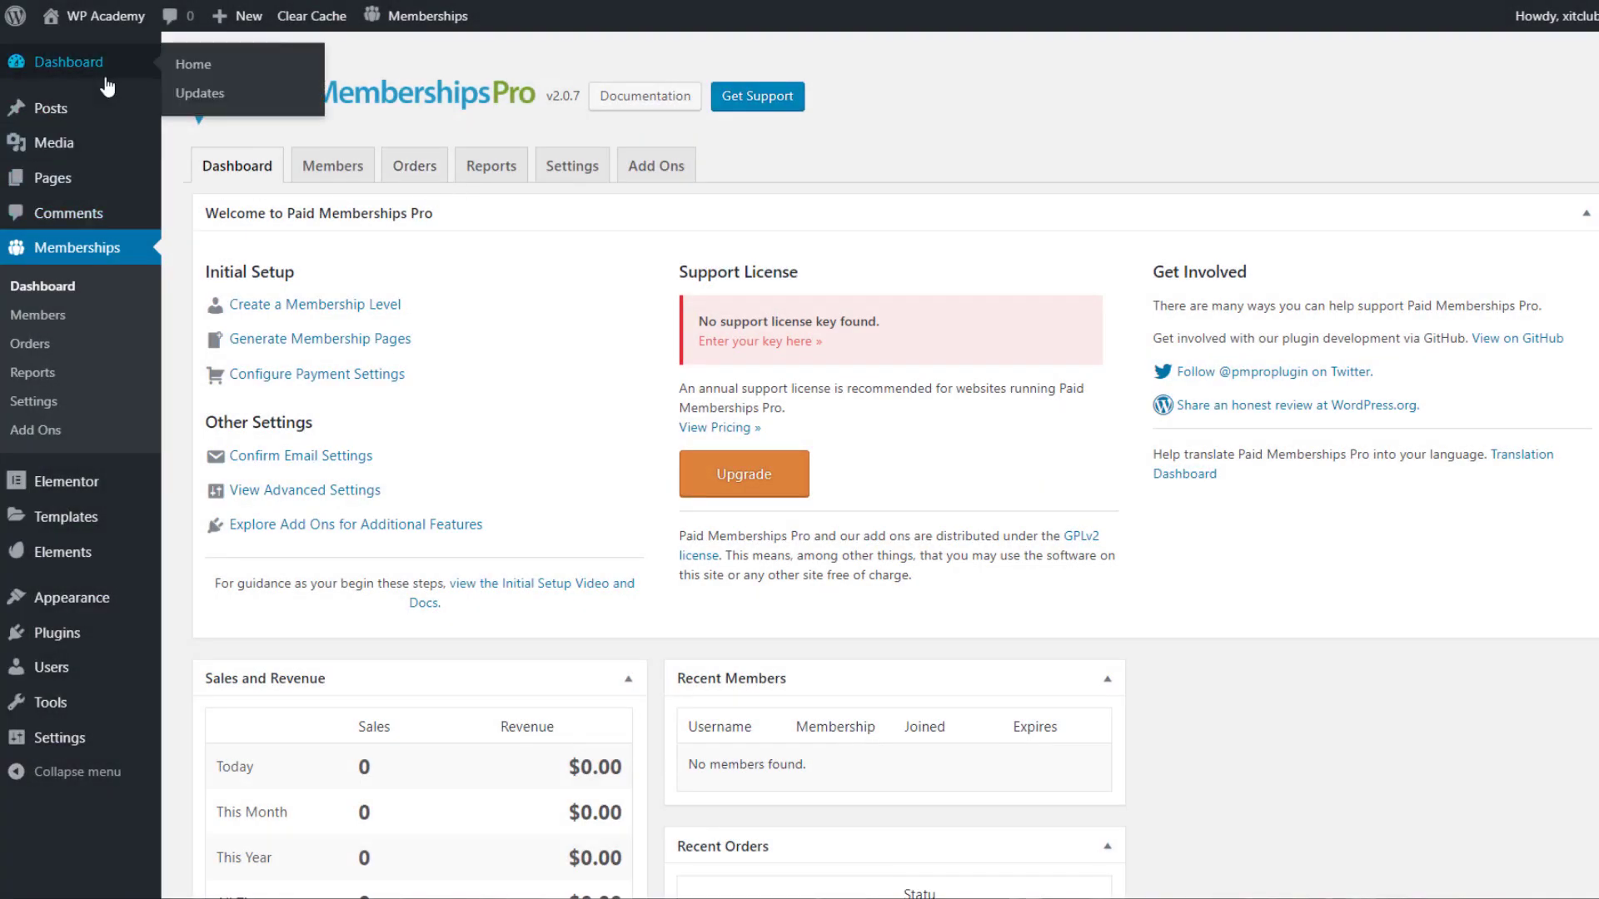
click(258, 58)
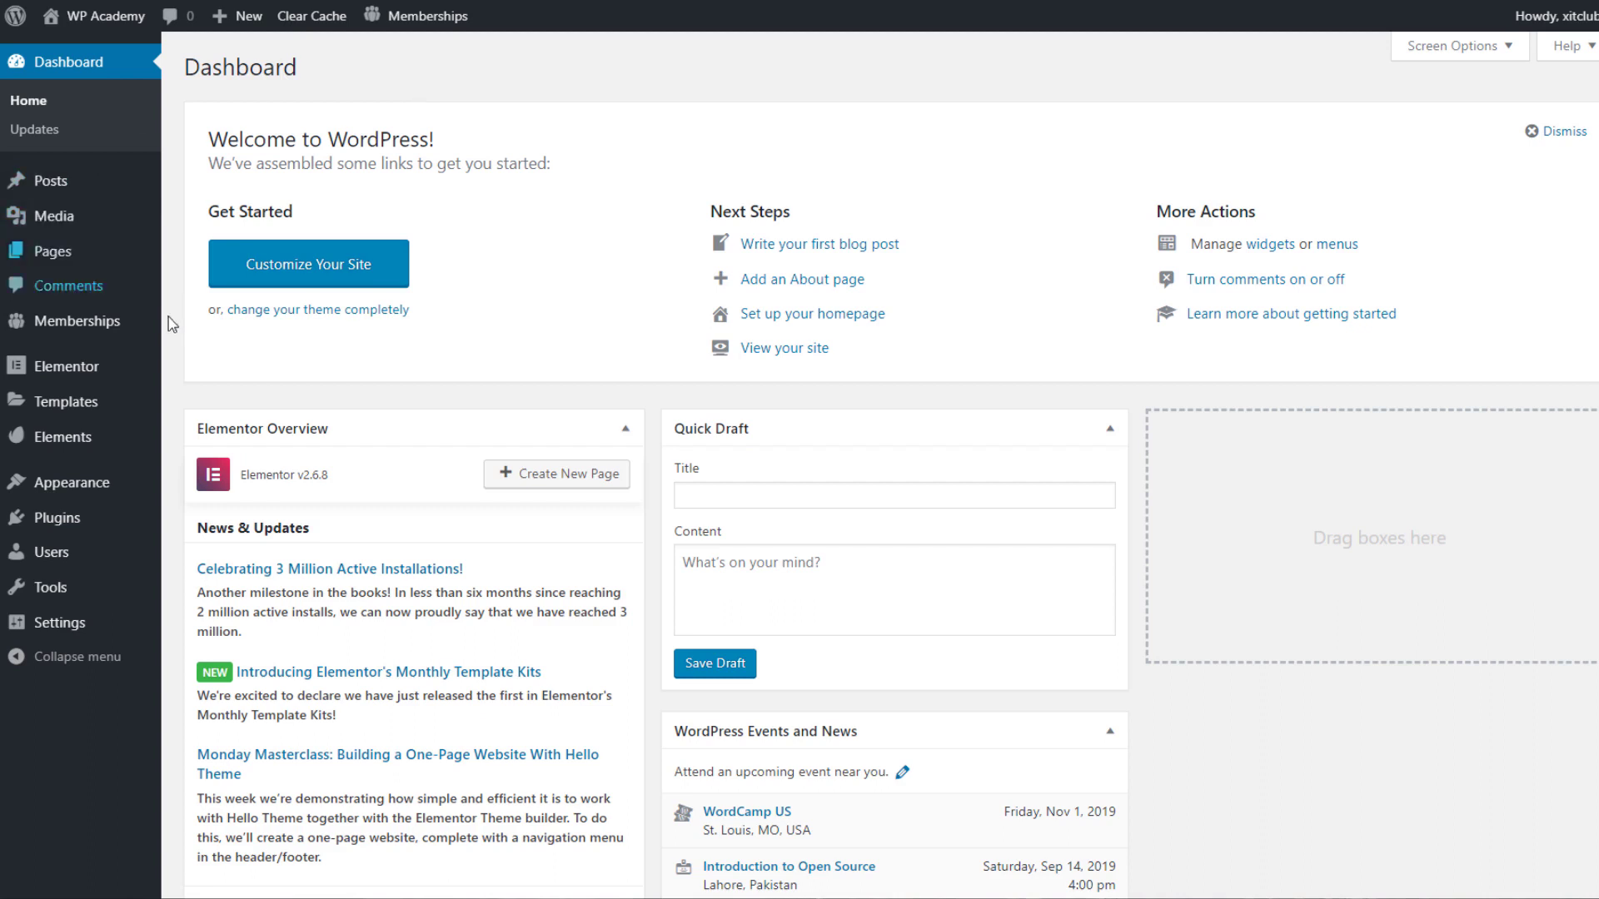
mouse_move(112, 418)
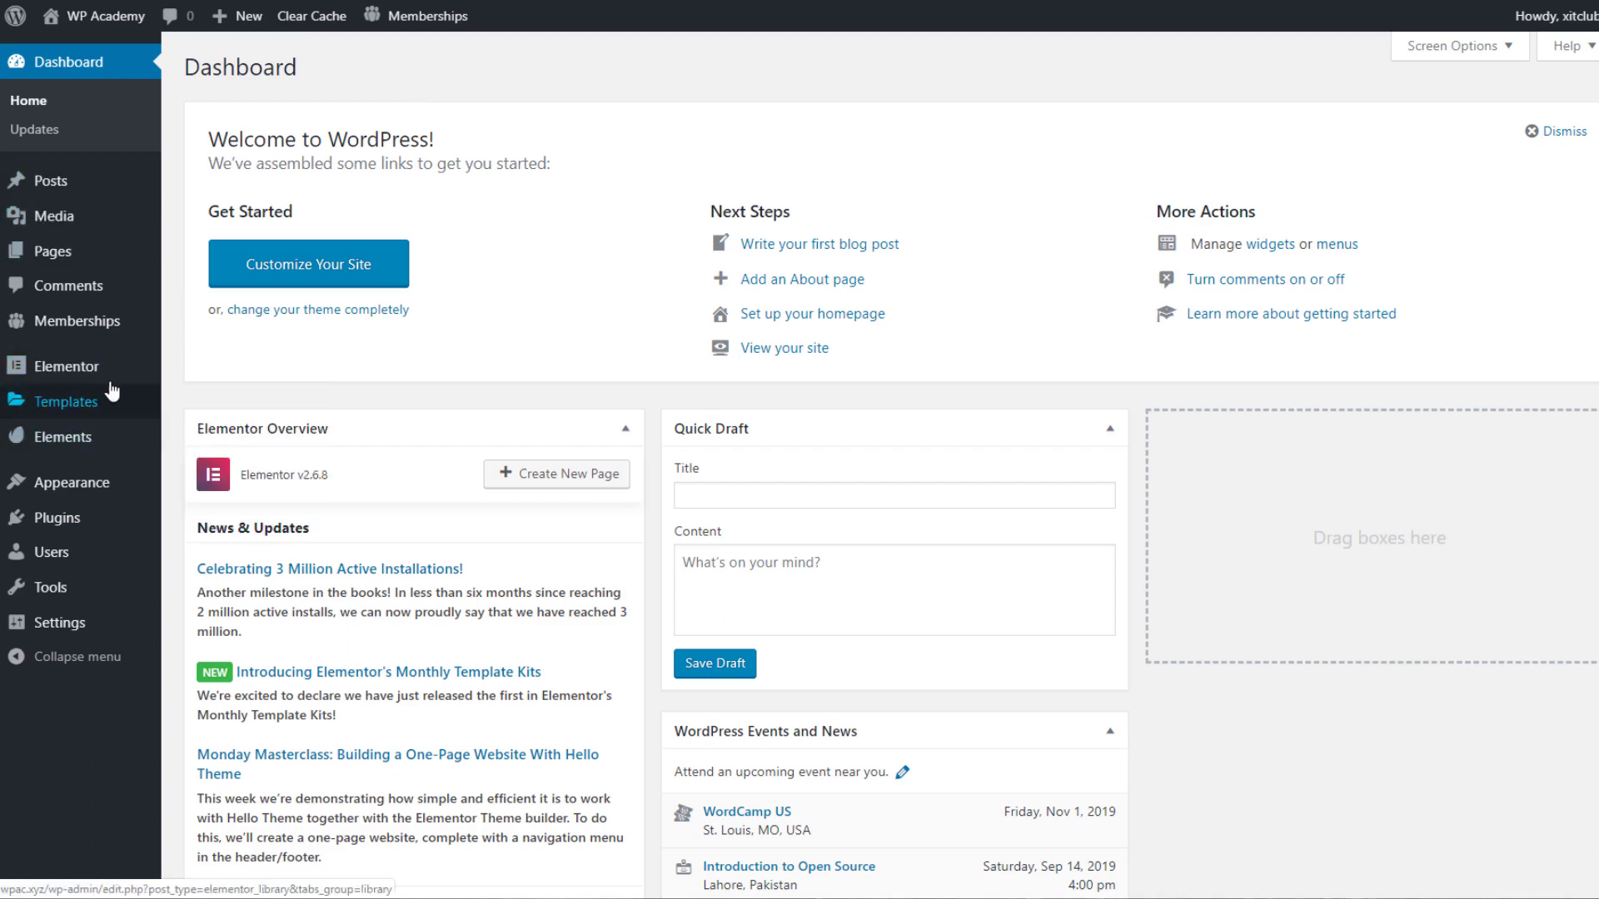
click(104, 447)
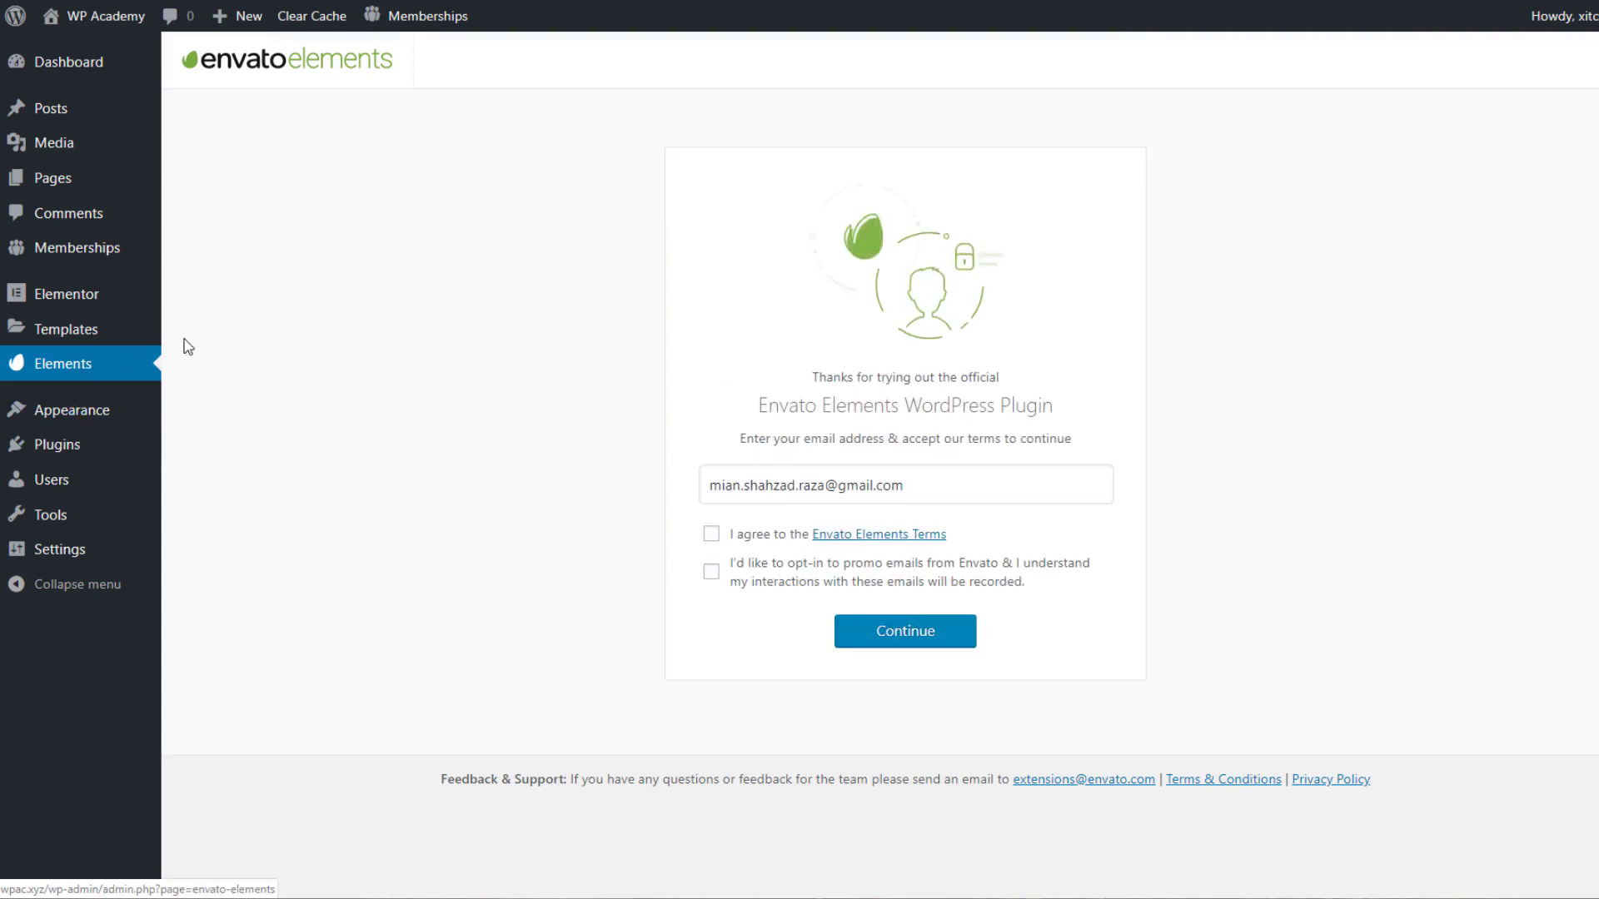
click(711, 534)
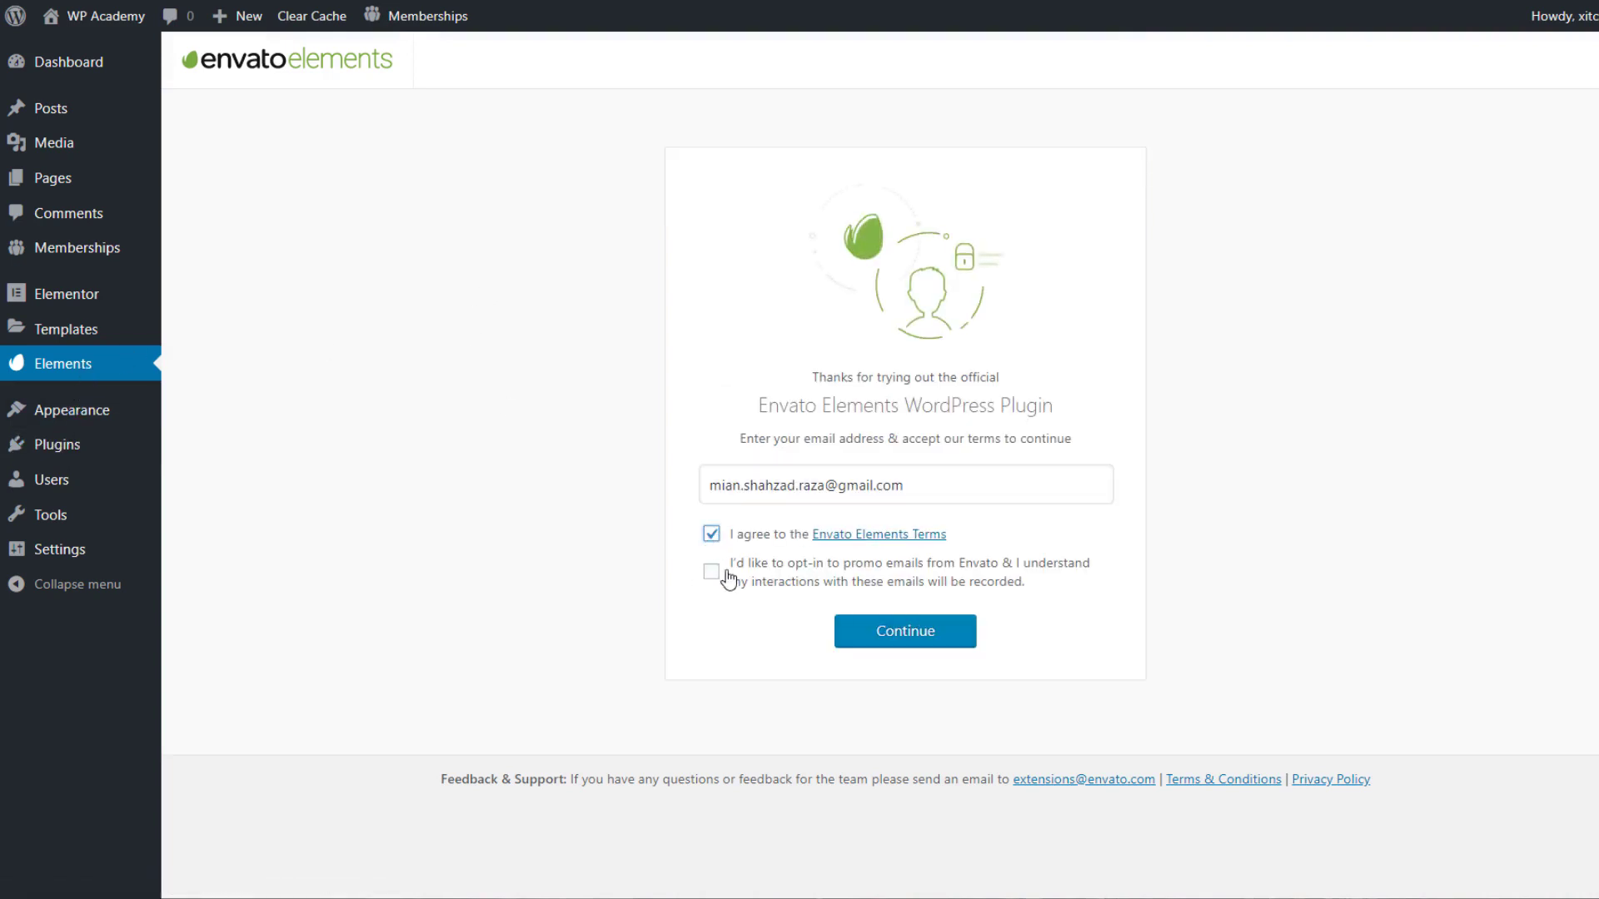
click(875, 635)
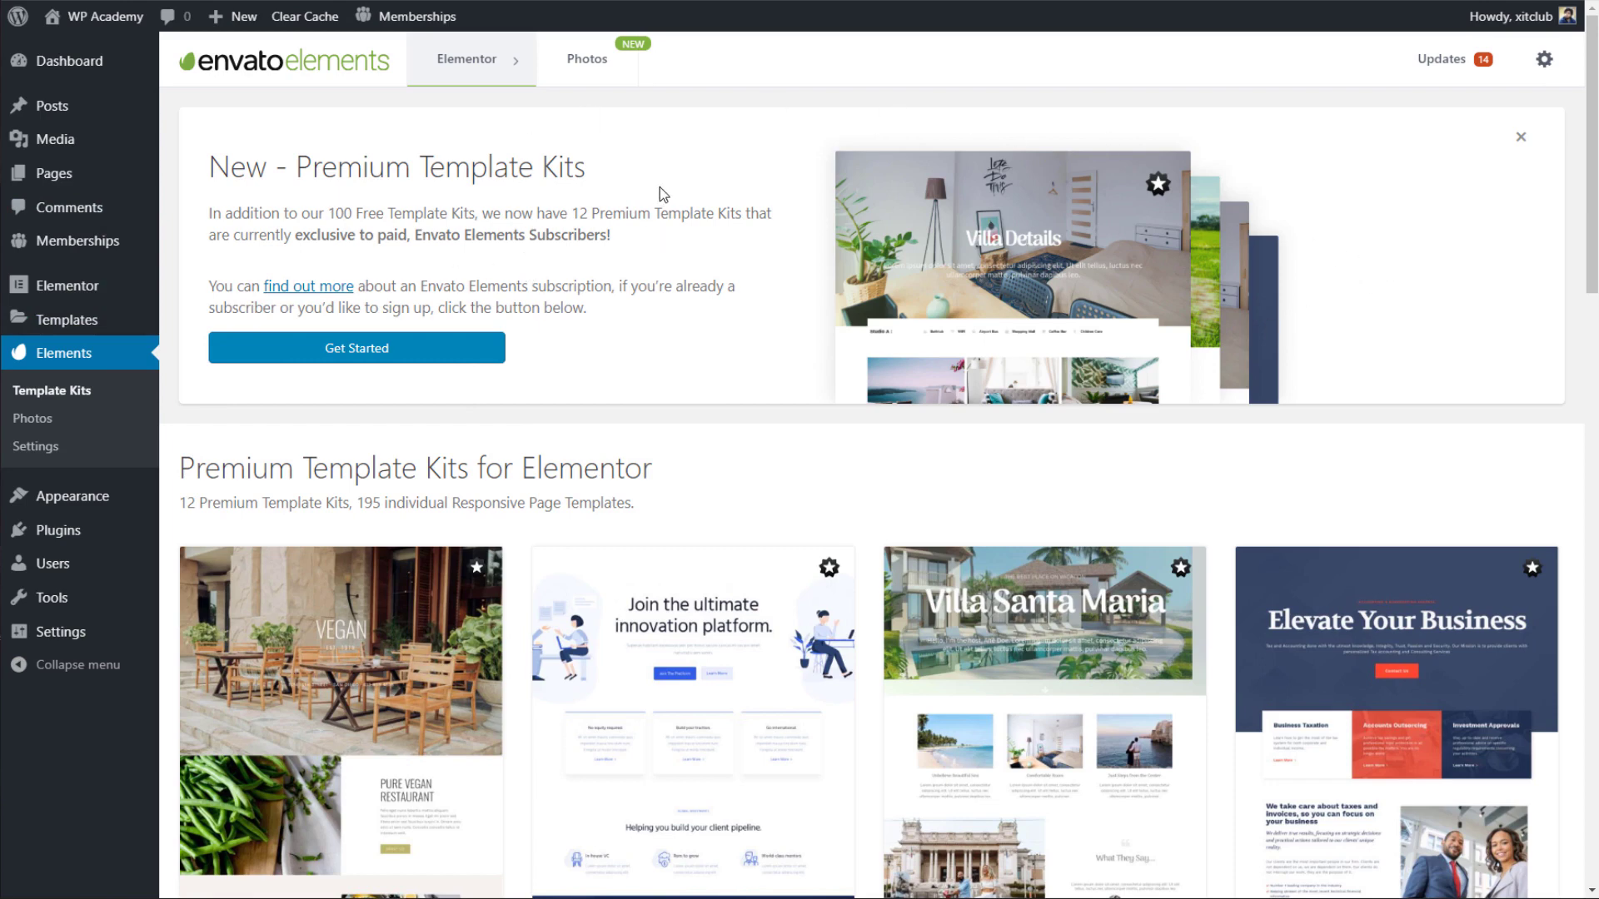
click(1521, 136)
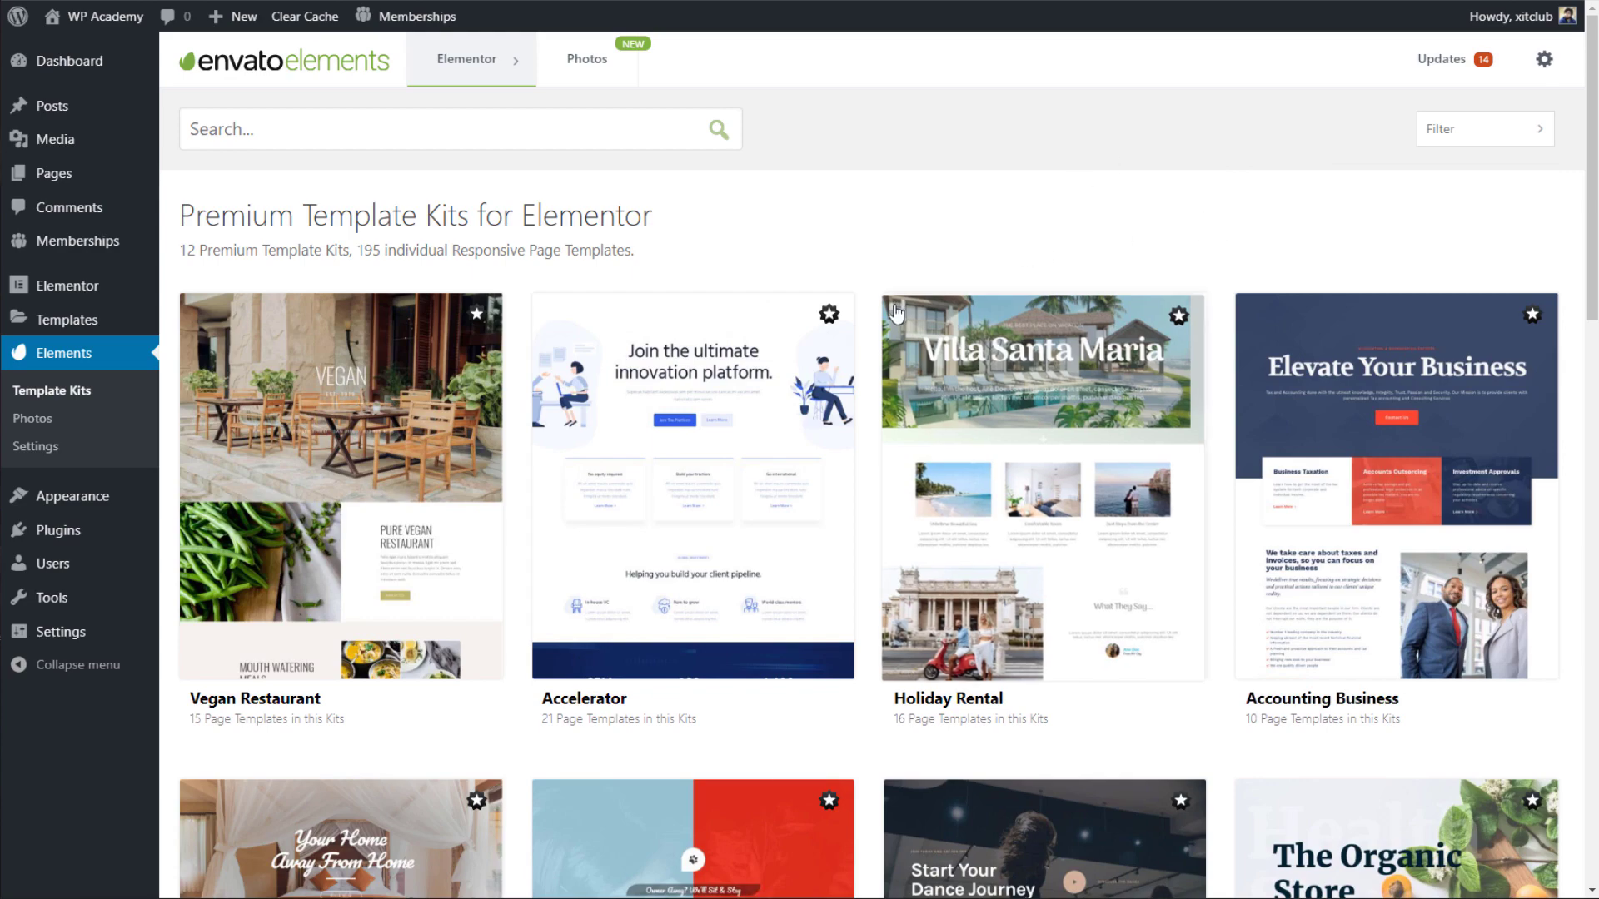
Browse the first page of Elementor template kits, examining the premium kits and the free kits below them.
scroll(900, 323, down, 1)
scroll(899, 323, down, 13)
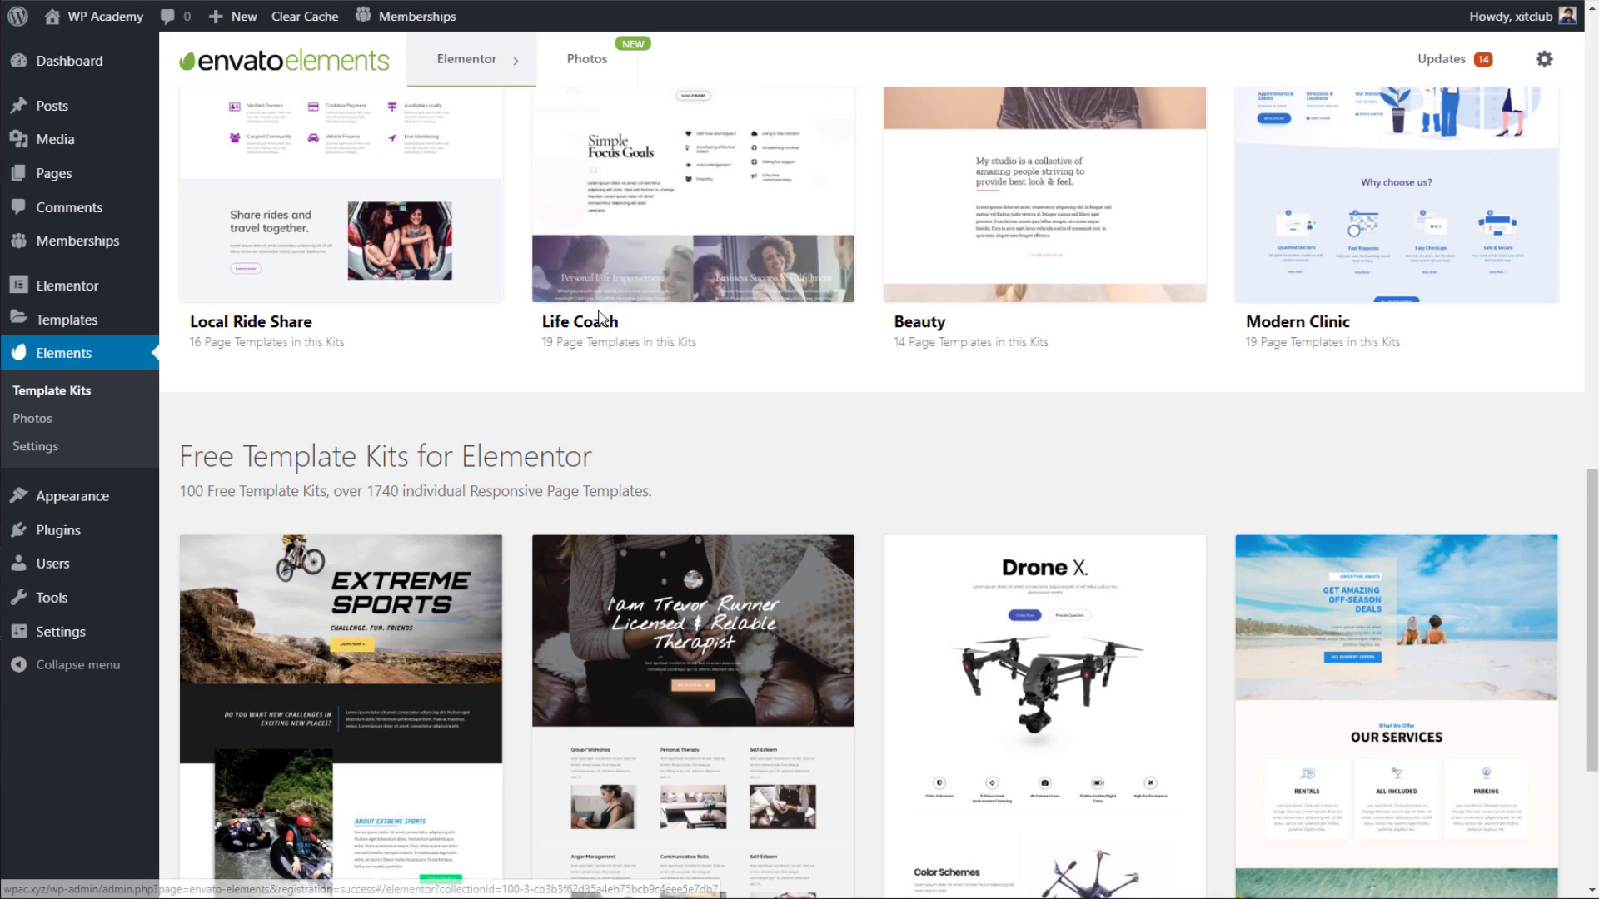
scroll(604, 317, up, 3)
scroll(614, 322, up, 3)
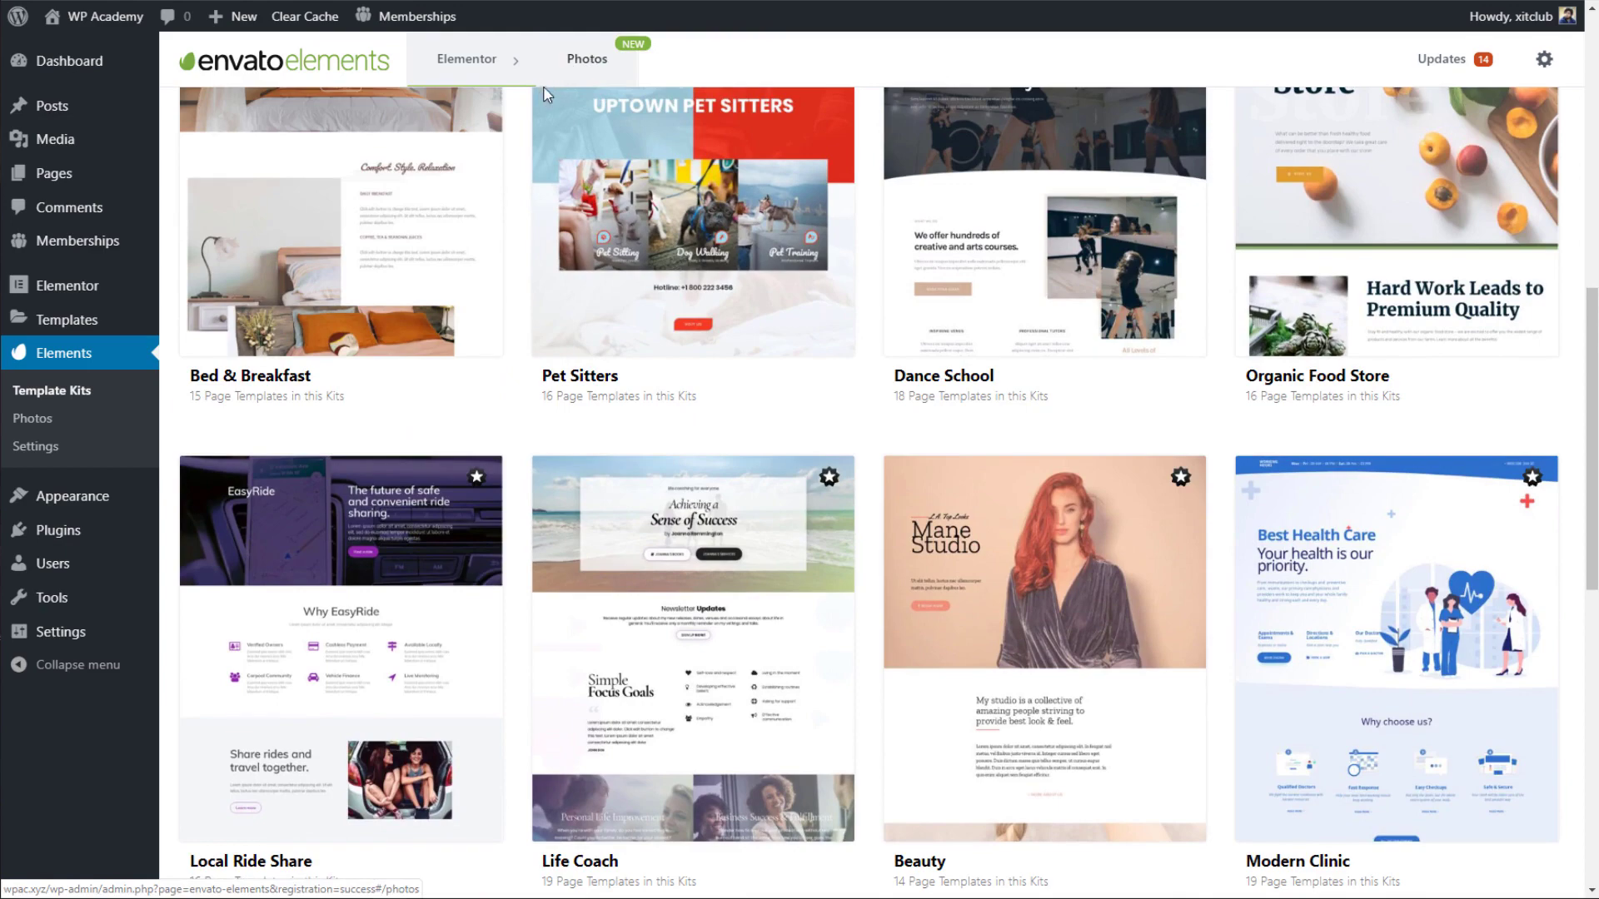
scroll(1164, 152, down, 2)
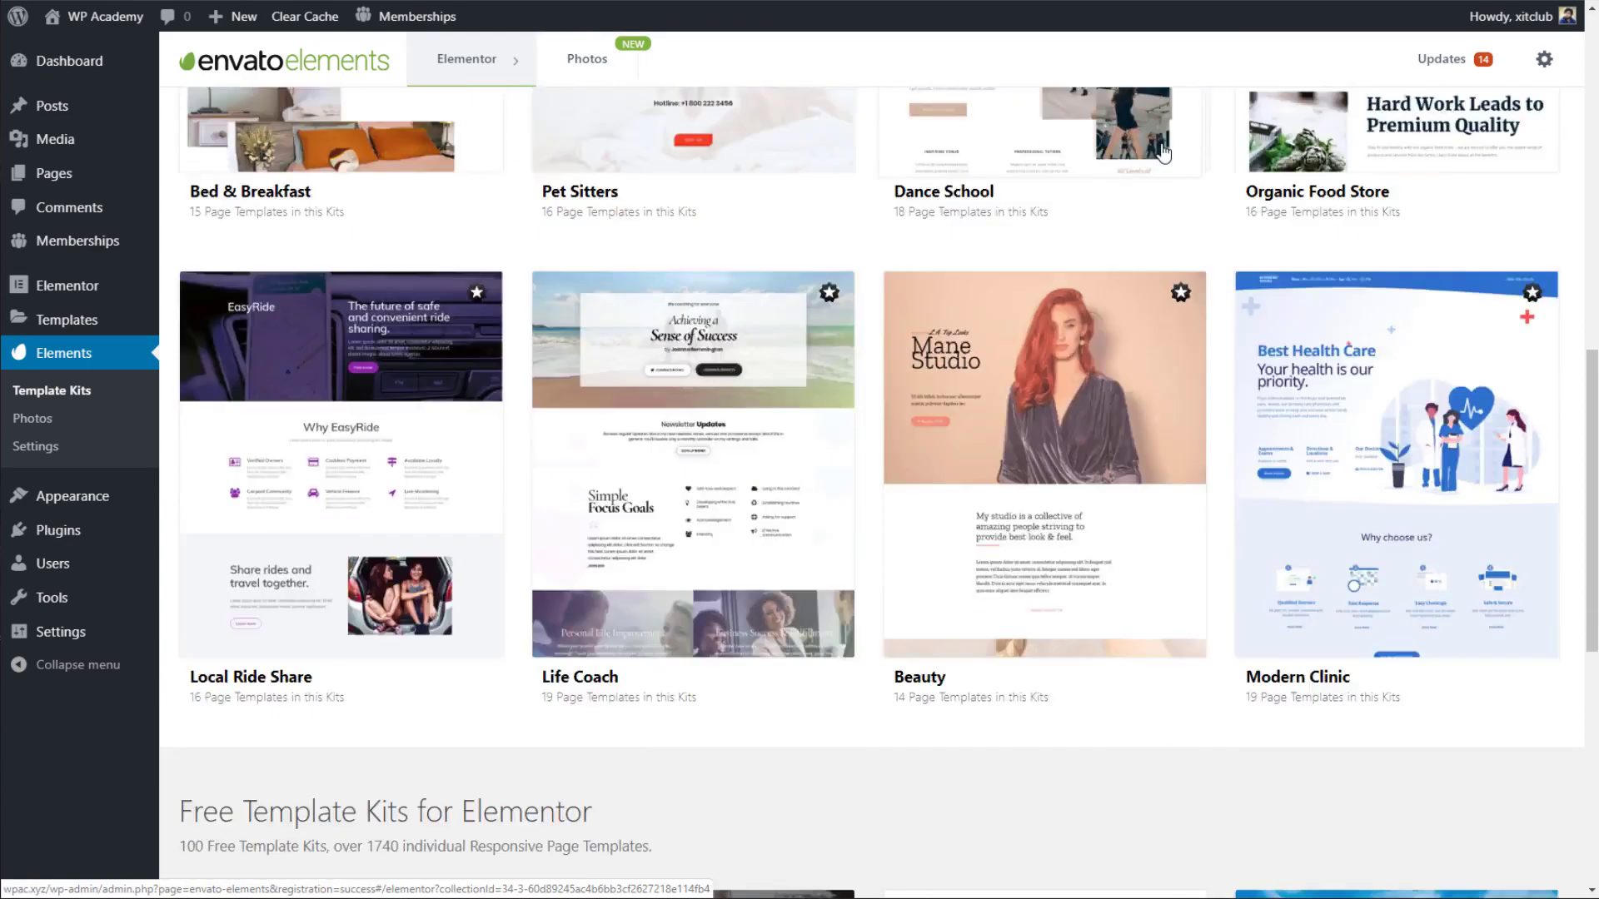
scroll(1164, 152, down, 3)
scroll(1179, 171, down, 3)
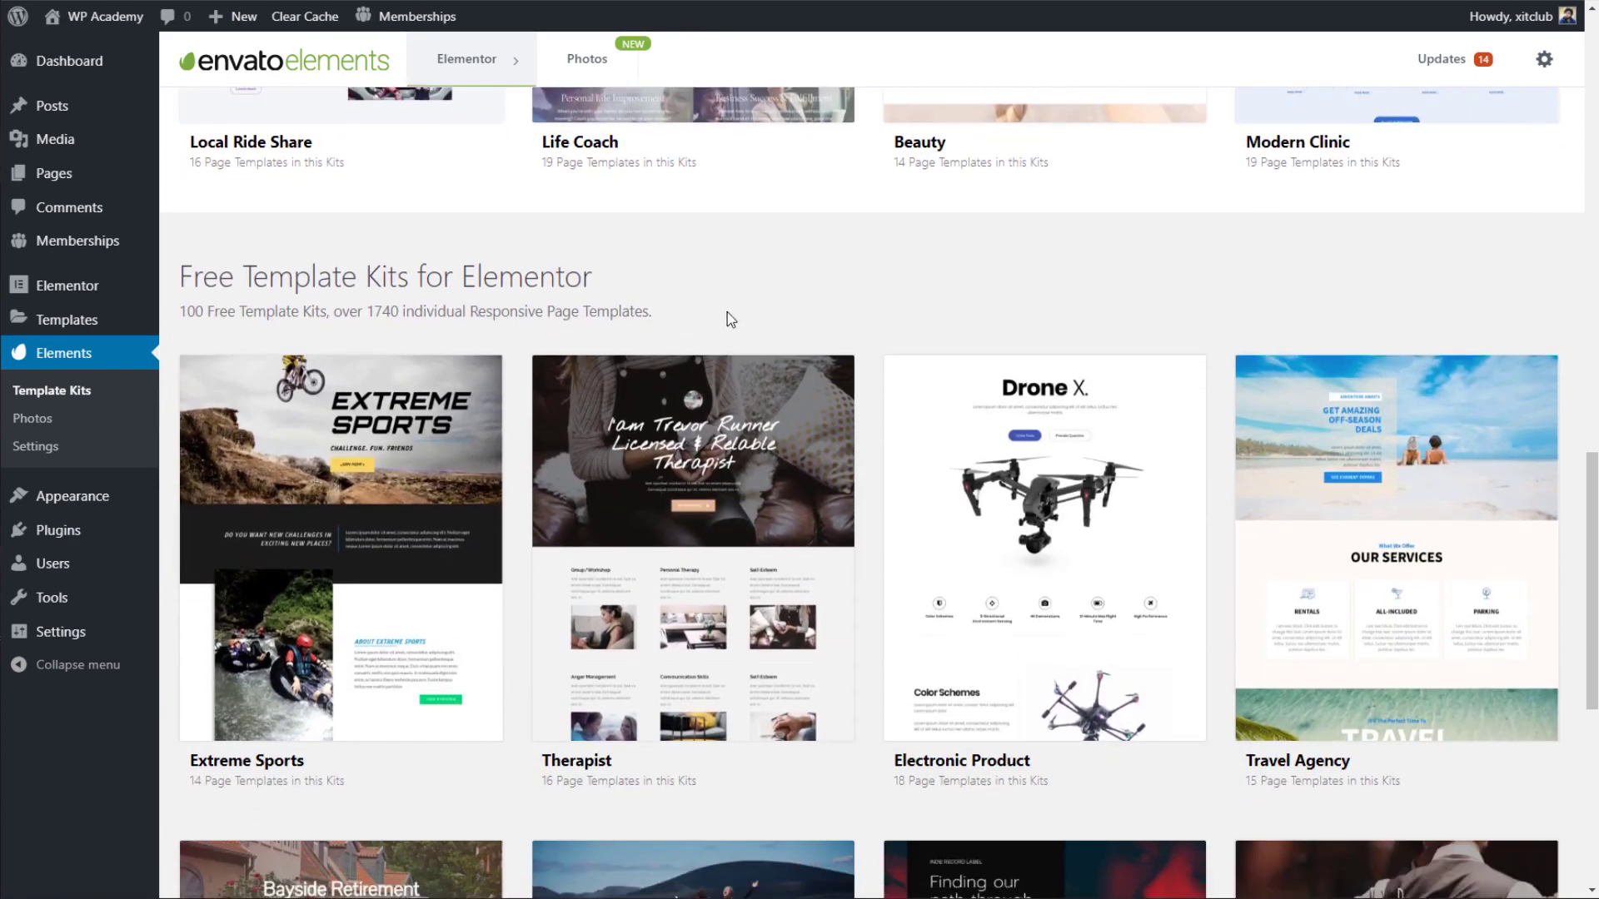
scroll(723, 315, down, 7)
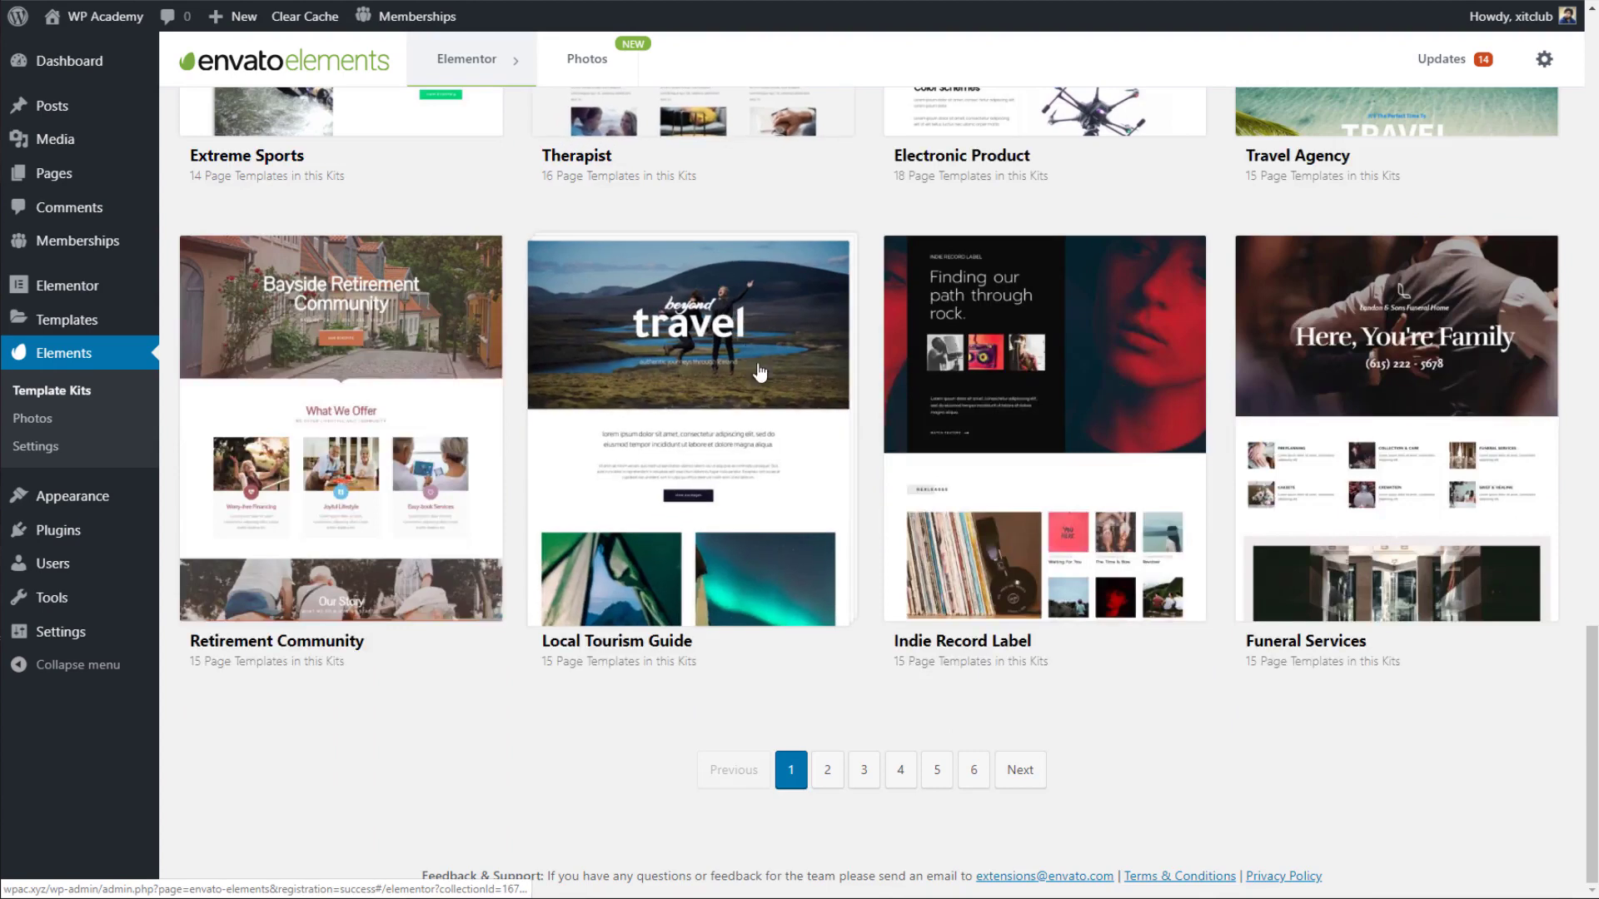
Go to page 2 of the free template kits, find the Language School kit and open it.
click(823, 766)
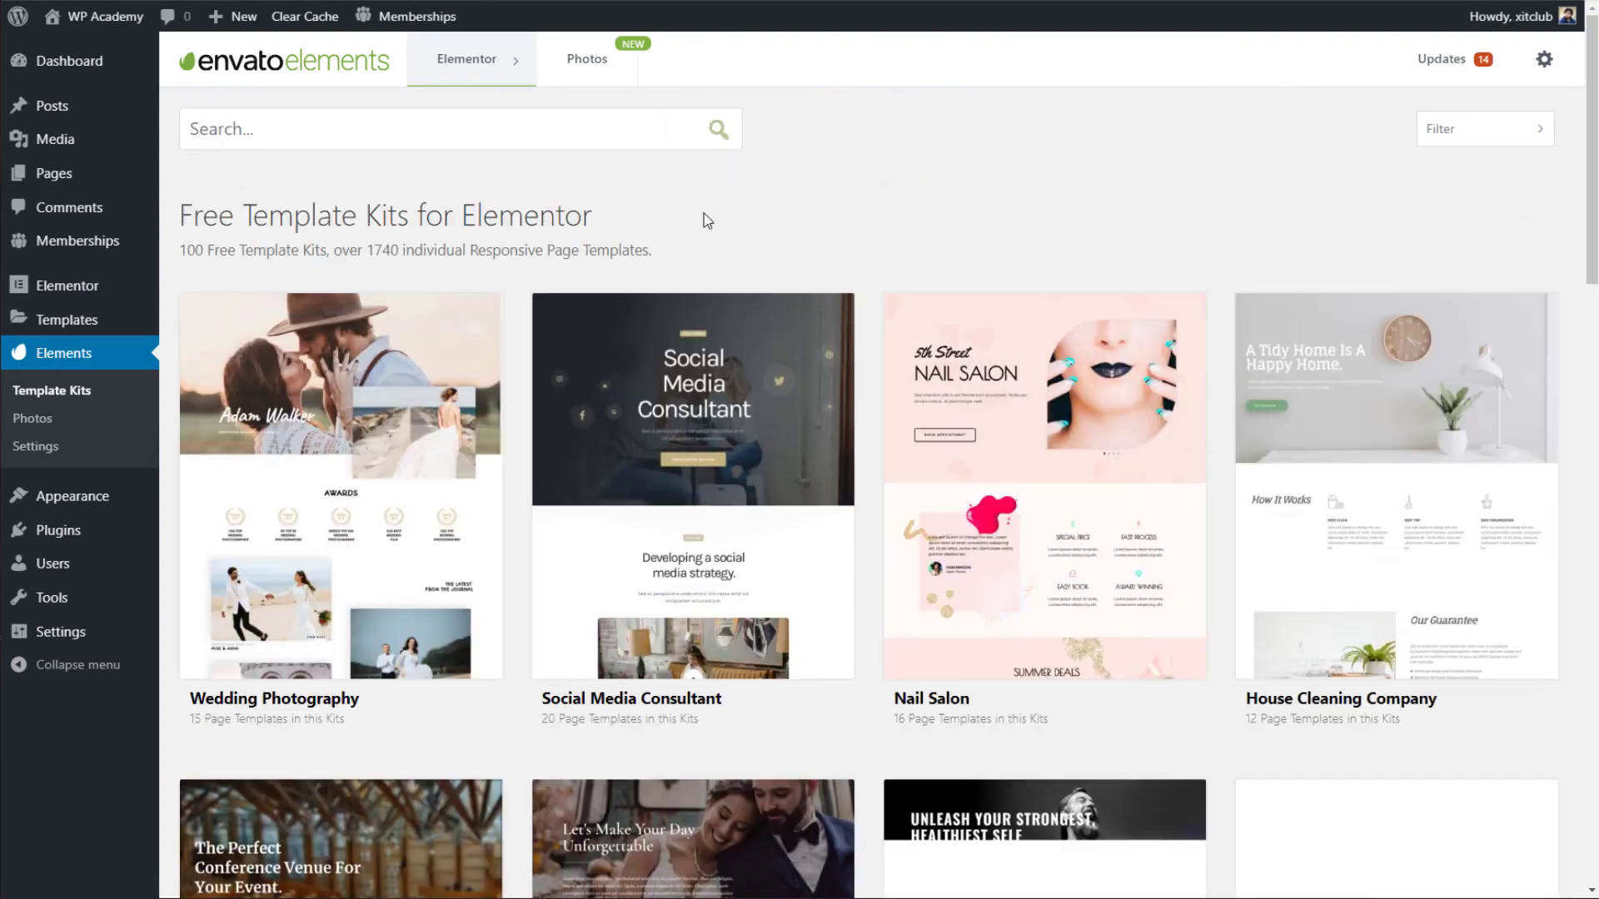
scroll(701, 218, down, 6)
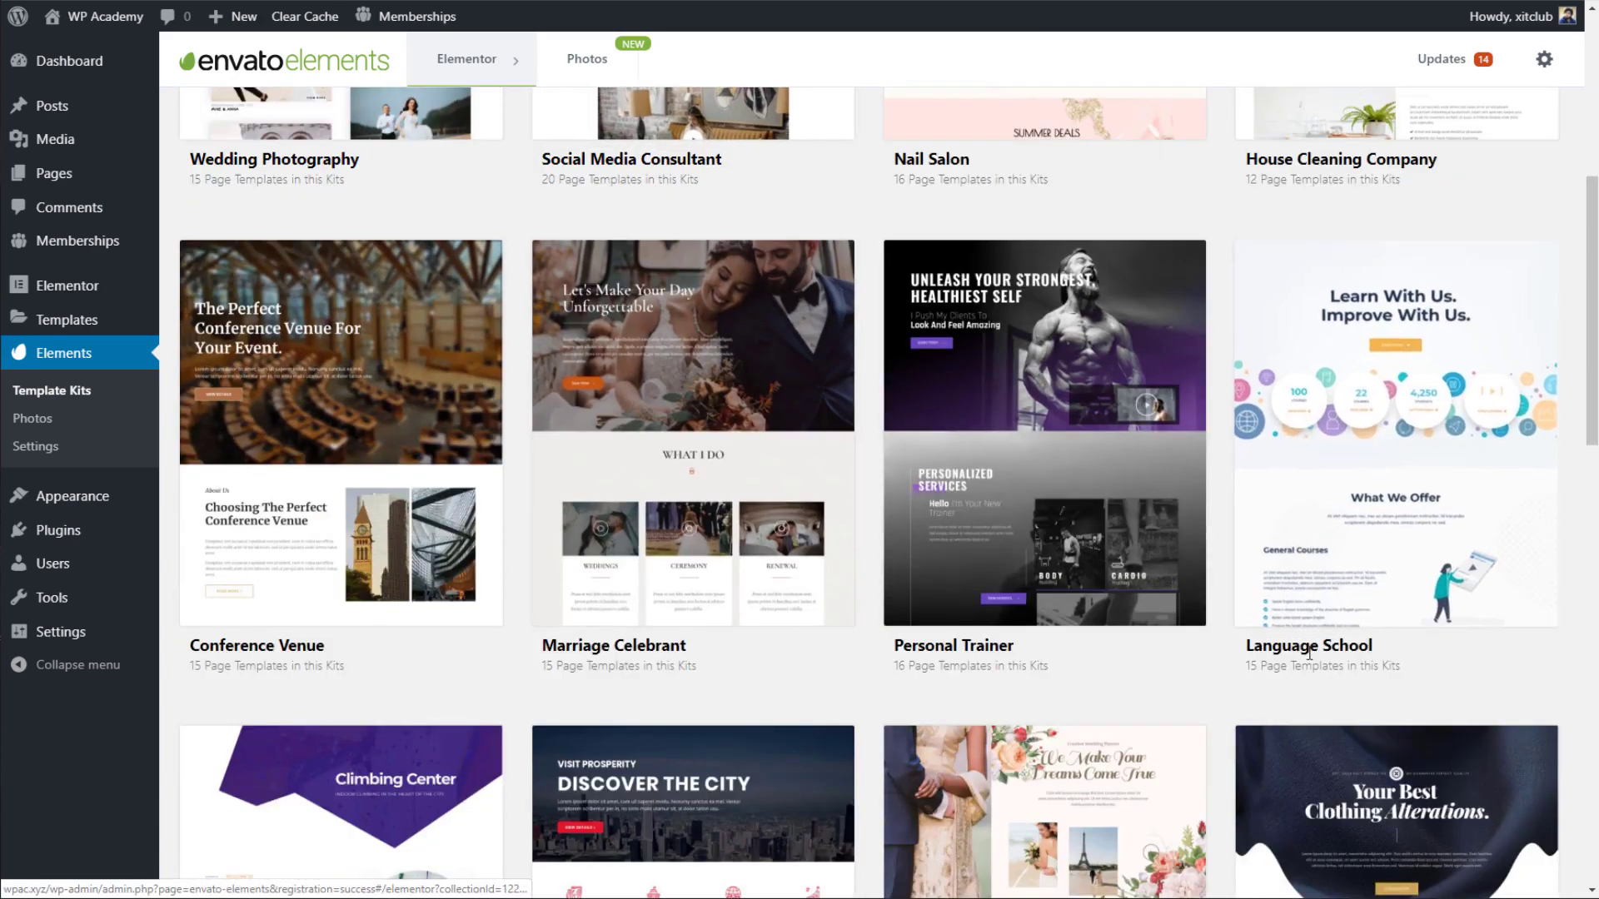
drag(1372, 650, 1249, 642)
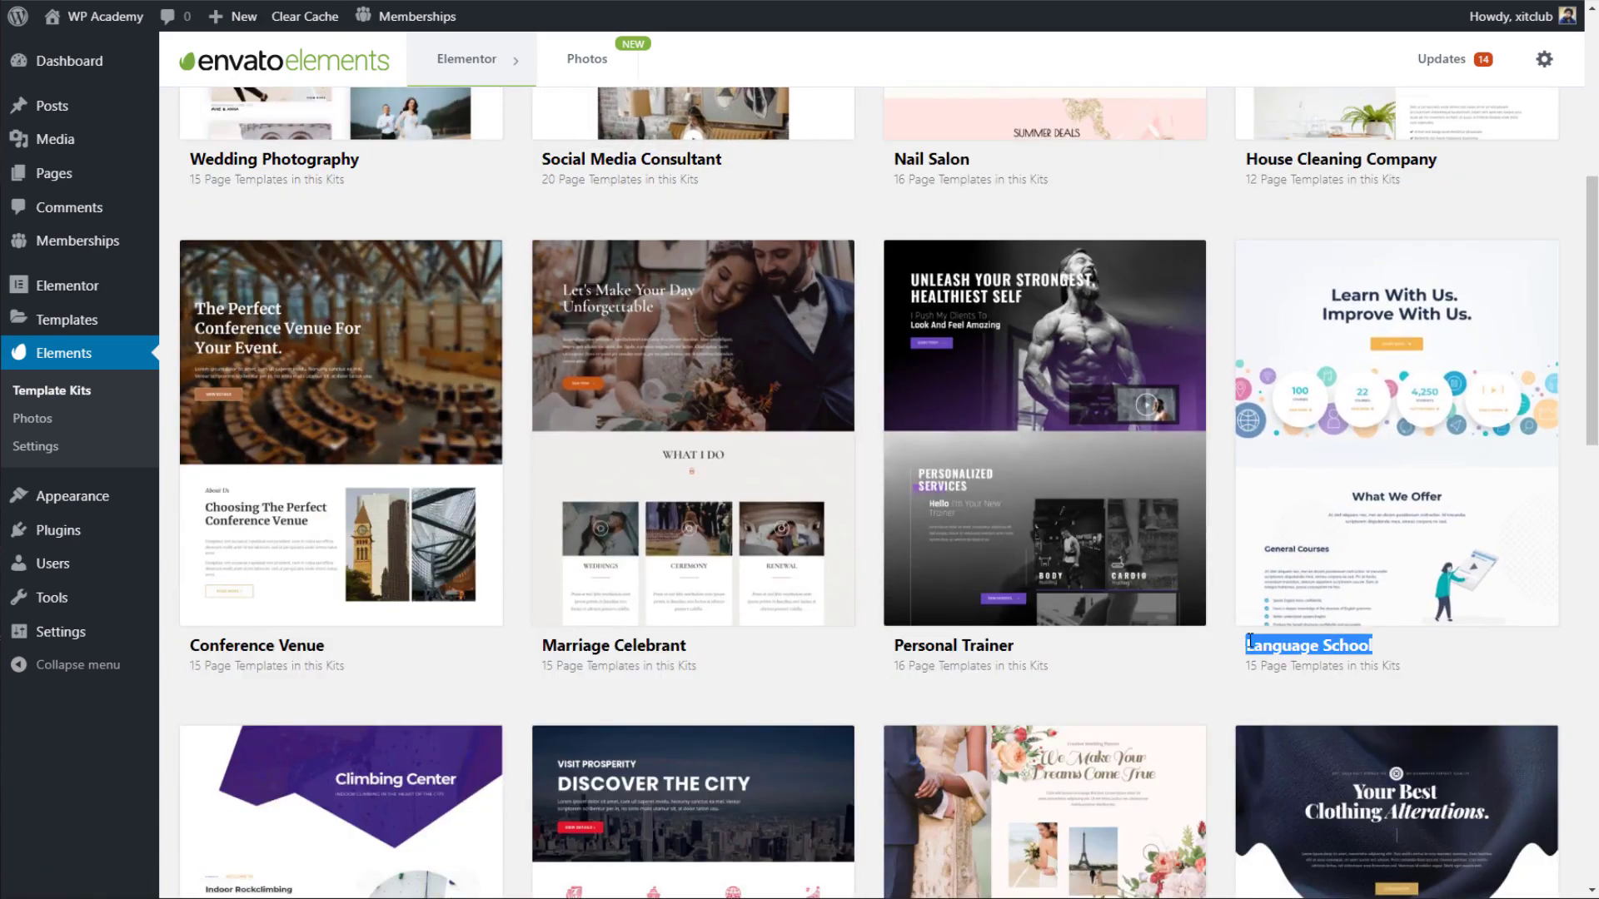
click(1254, 642)
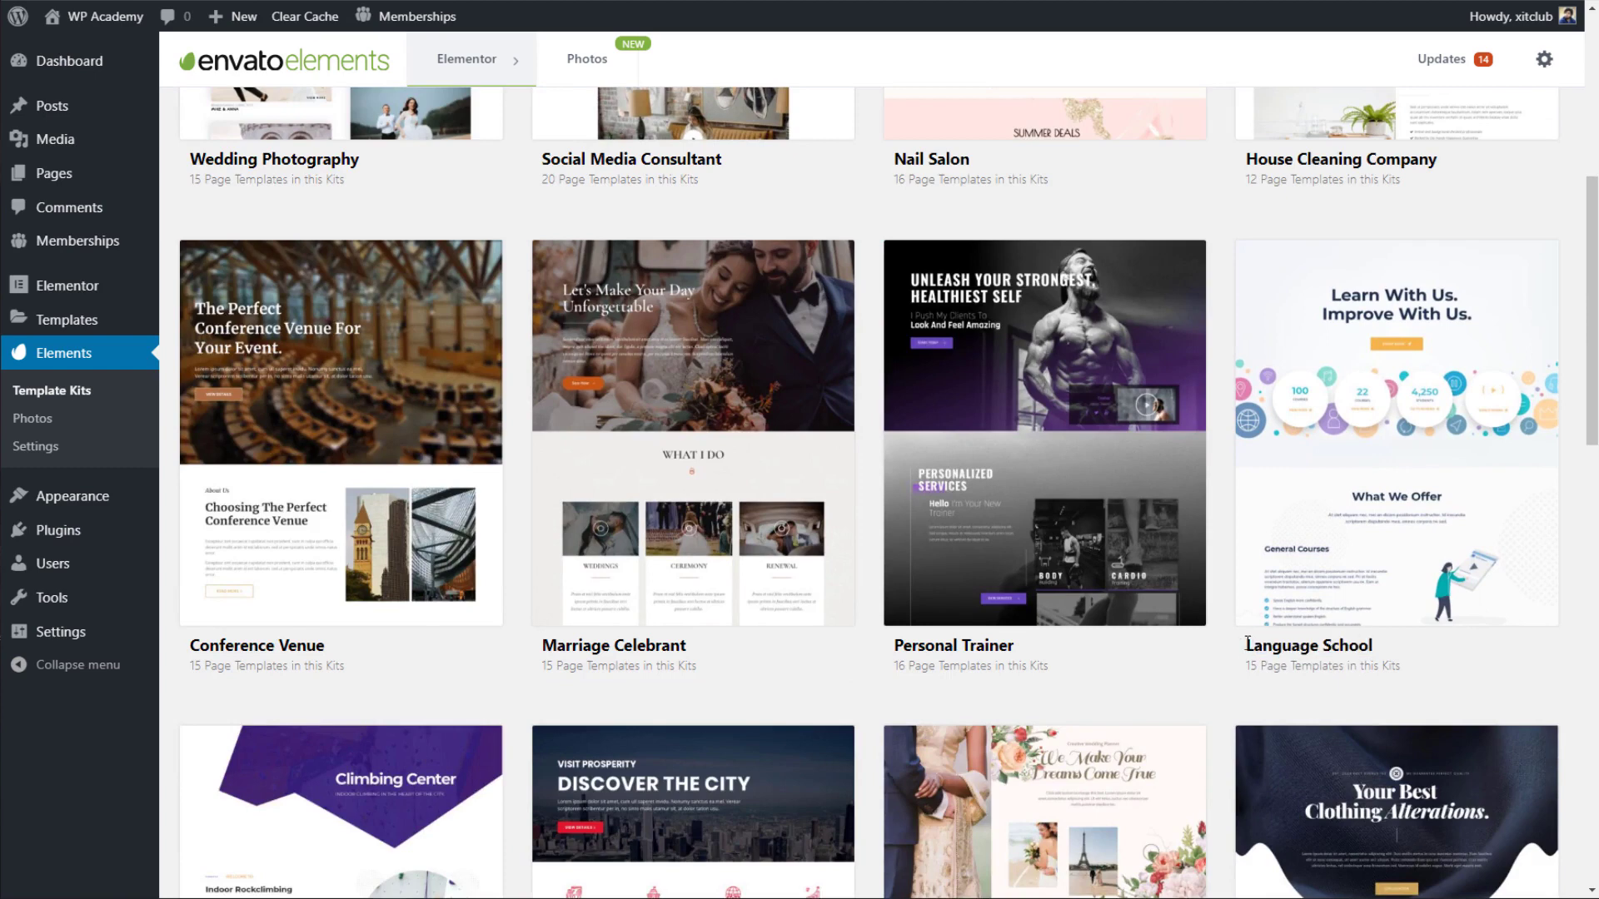
scroll(1192, 272, up, 1)
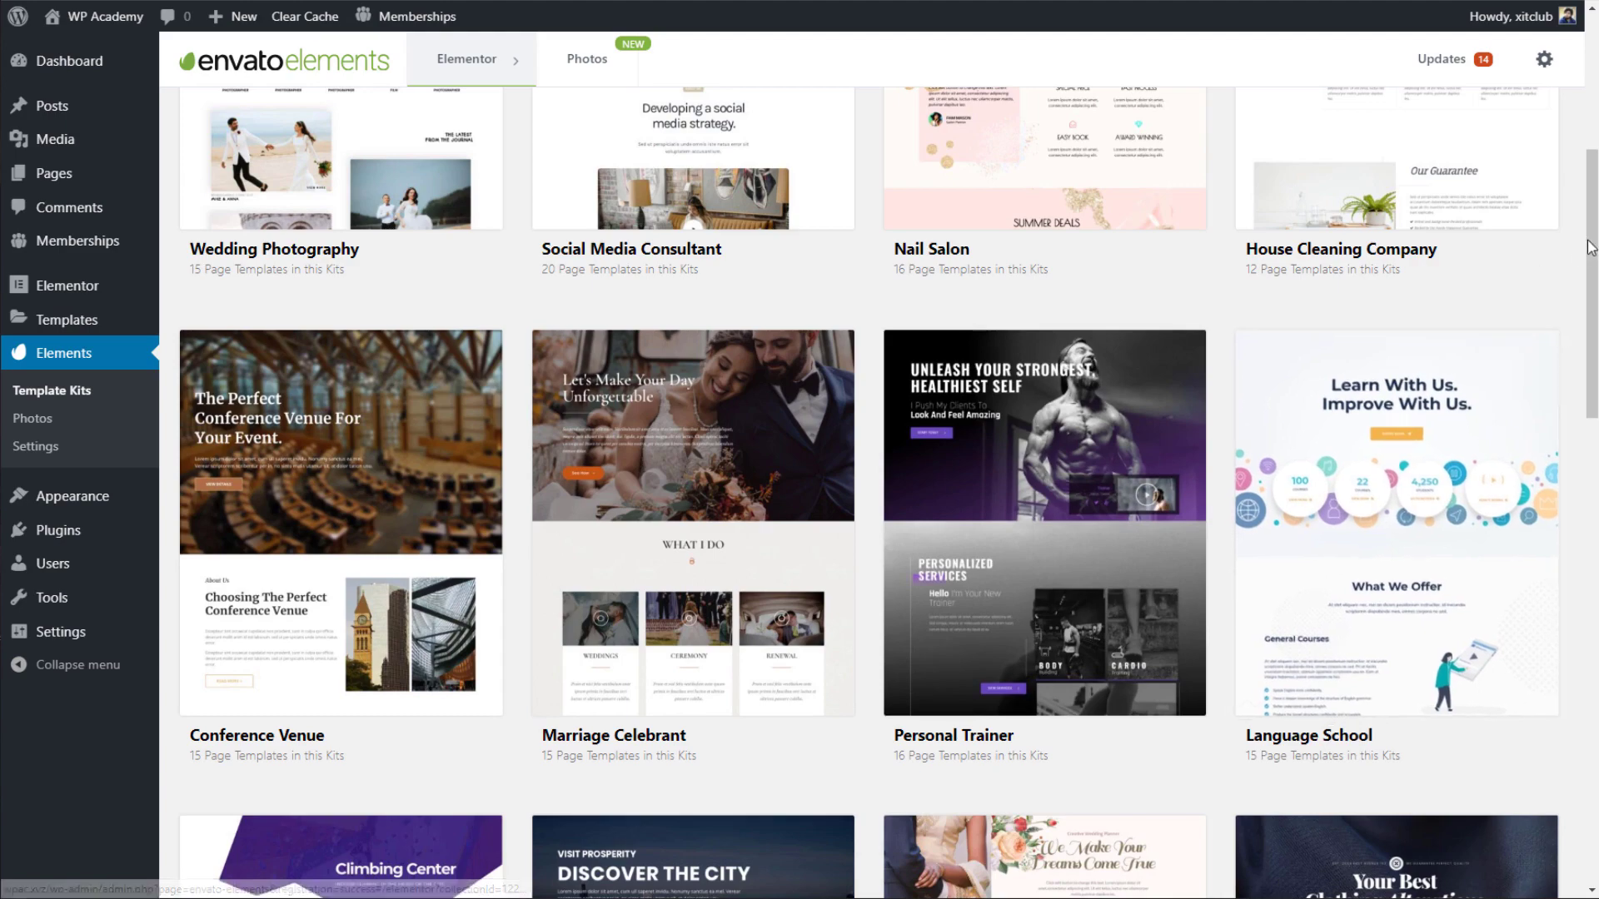
drag(1592, 249, 1596, 290)
scroll(1595, 289, down, 1)
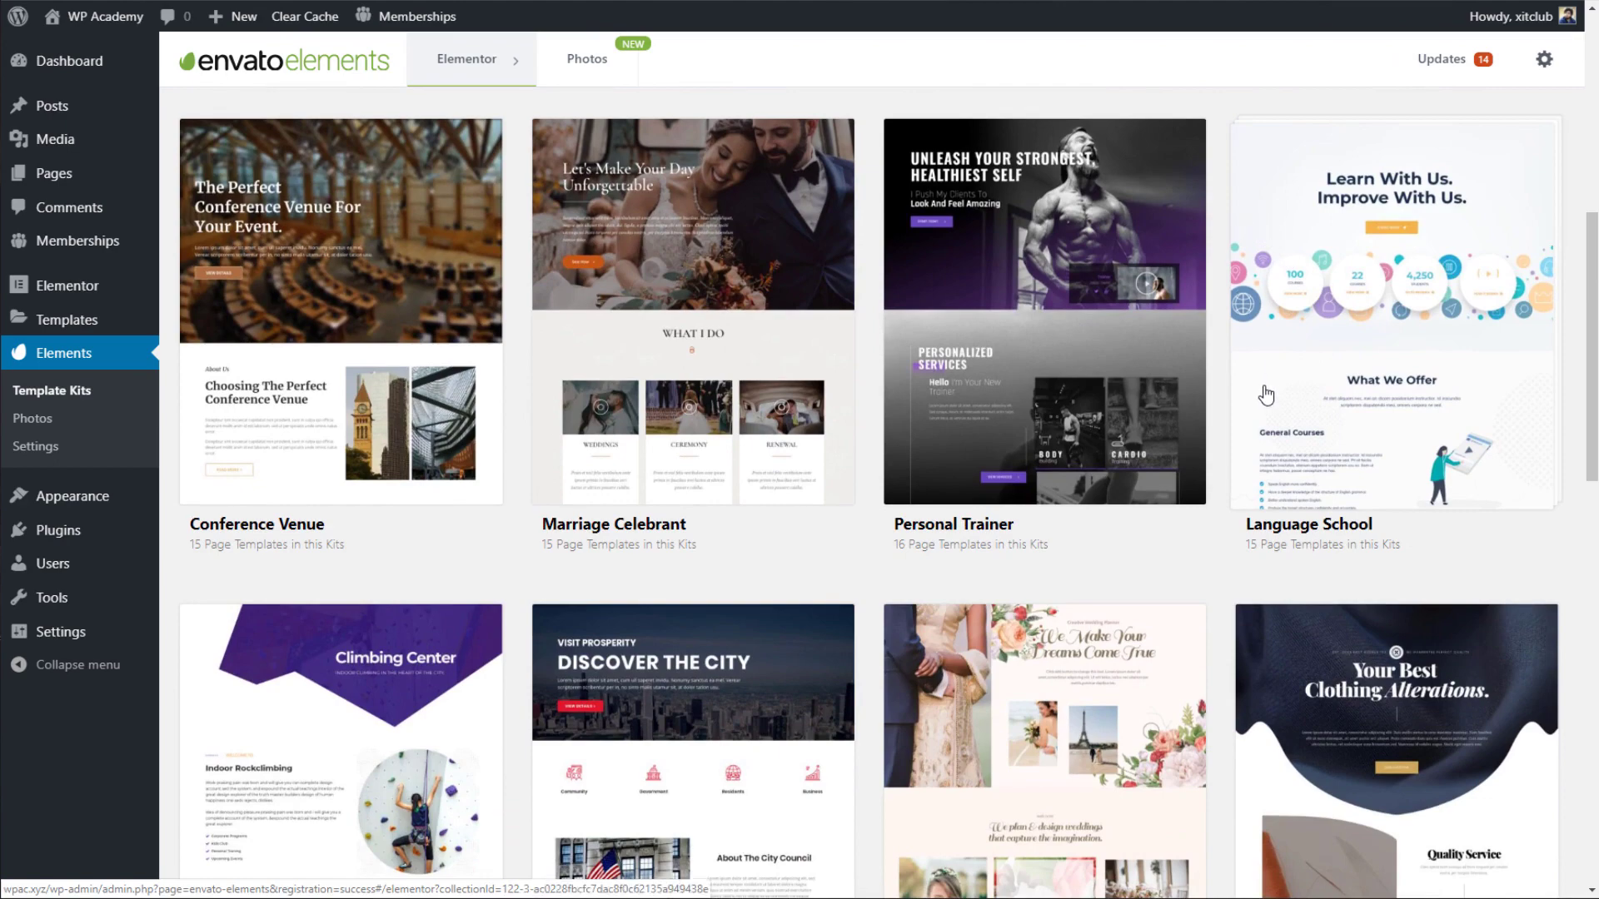
scroll(1234, 443, up, 1)
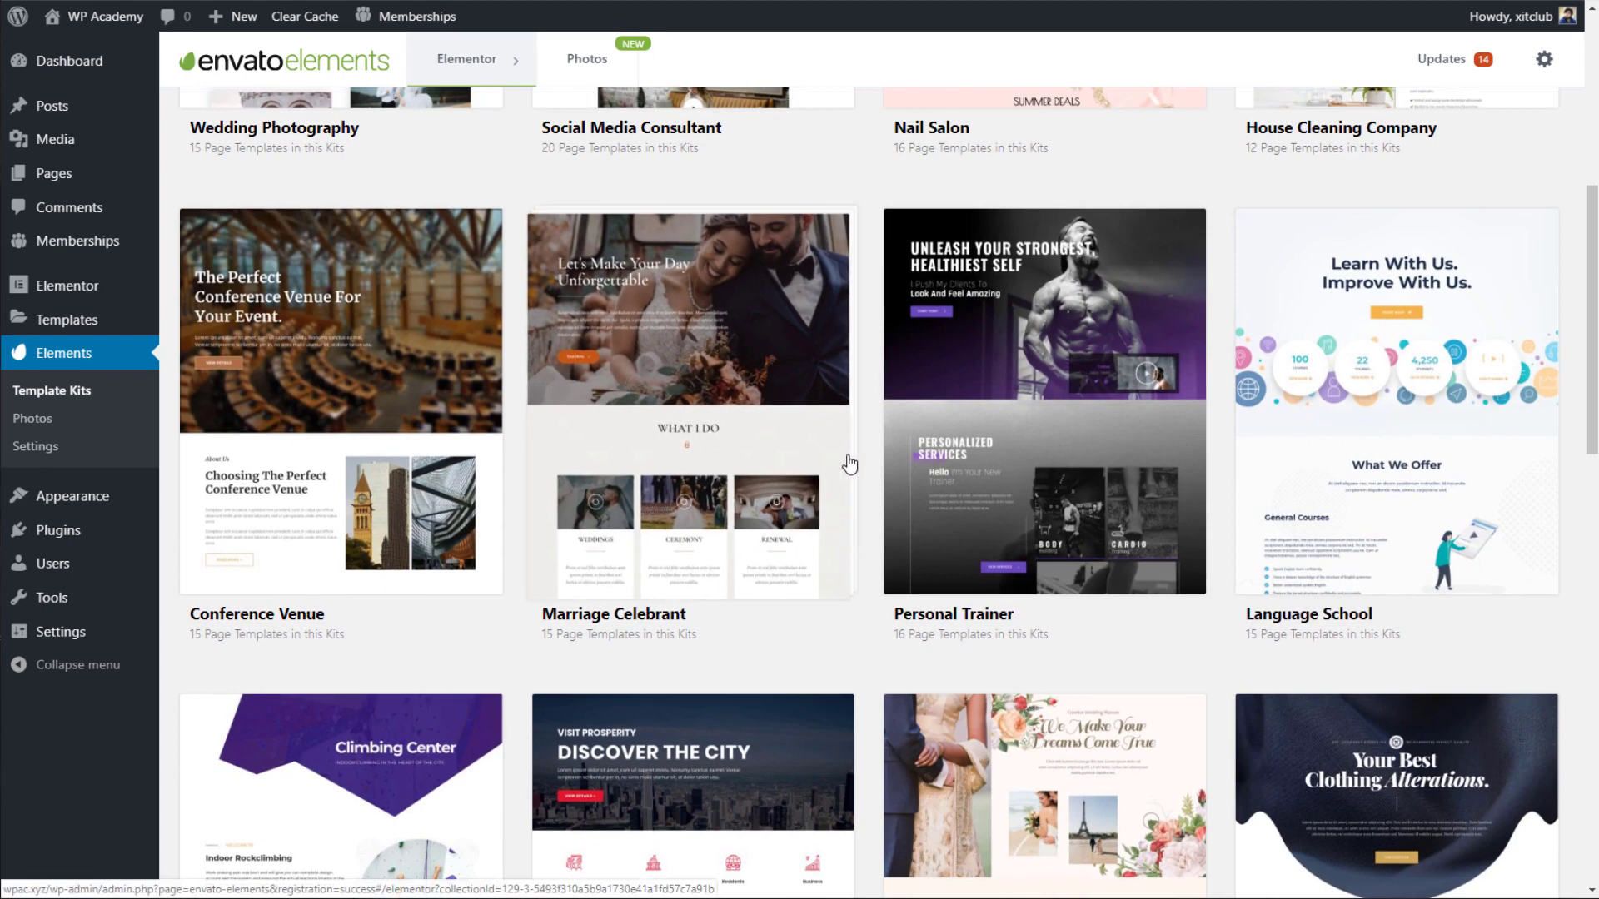
click(1338, 437)
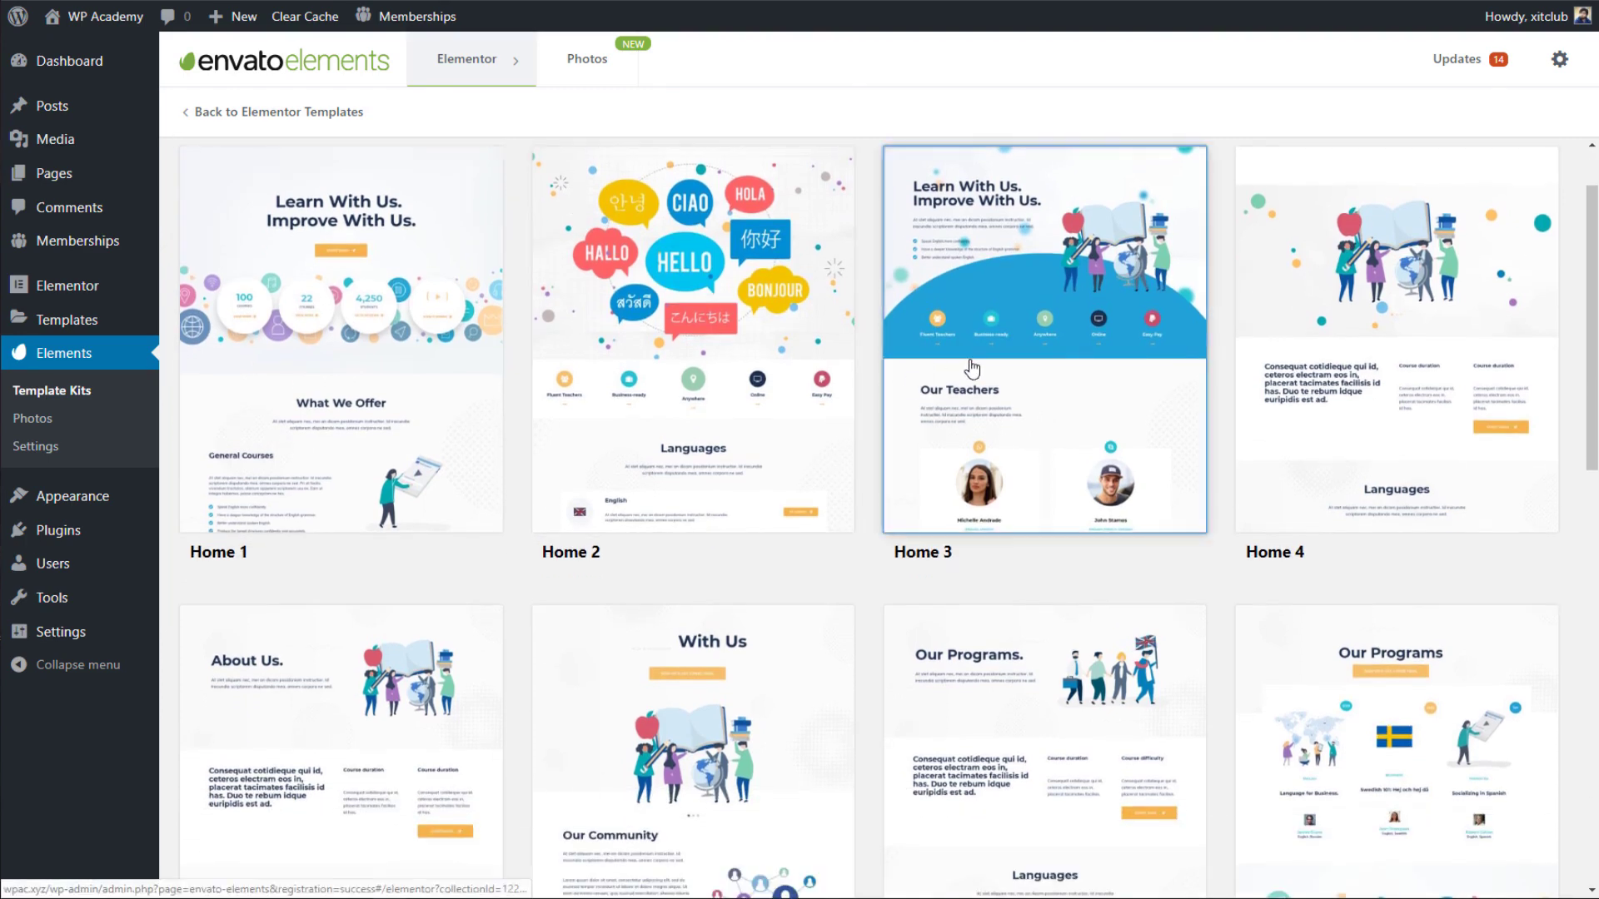
Open the Language School kit's Home 3 template and review its plugin requirements and preview, from the teachers to the courses and testimonials.
click(964, 324)
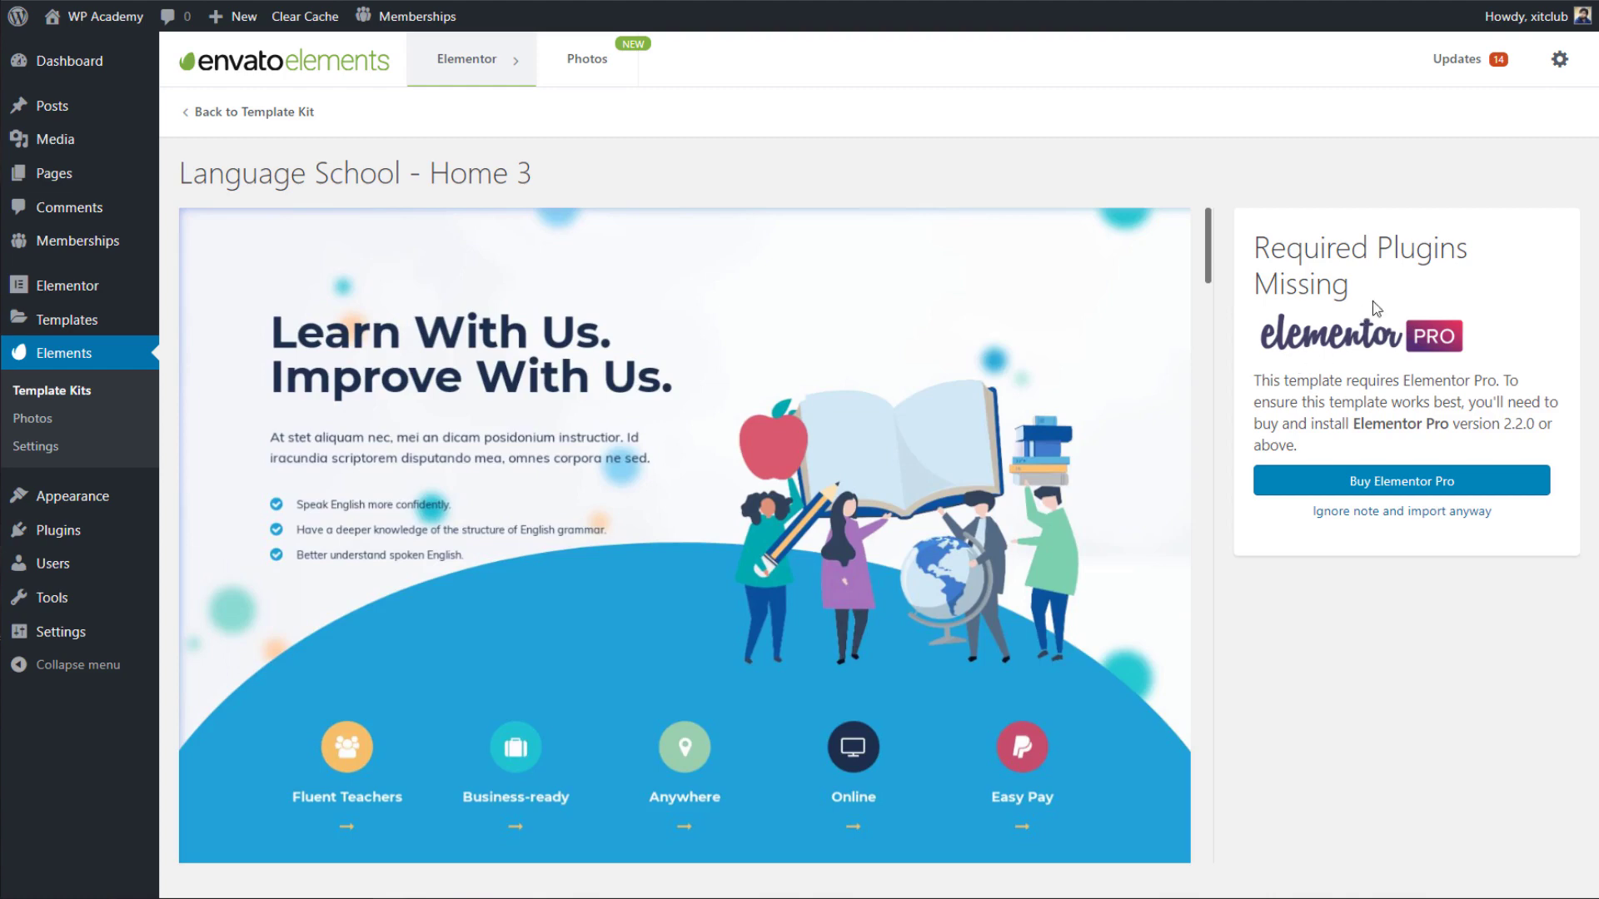
drag(1350, 290, 1255, 248)
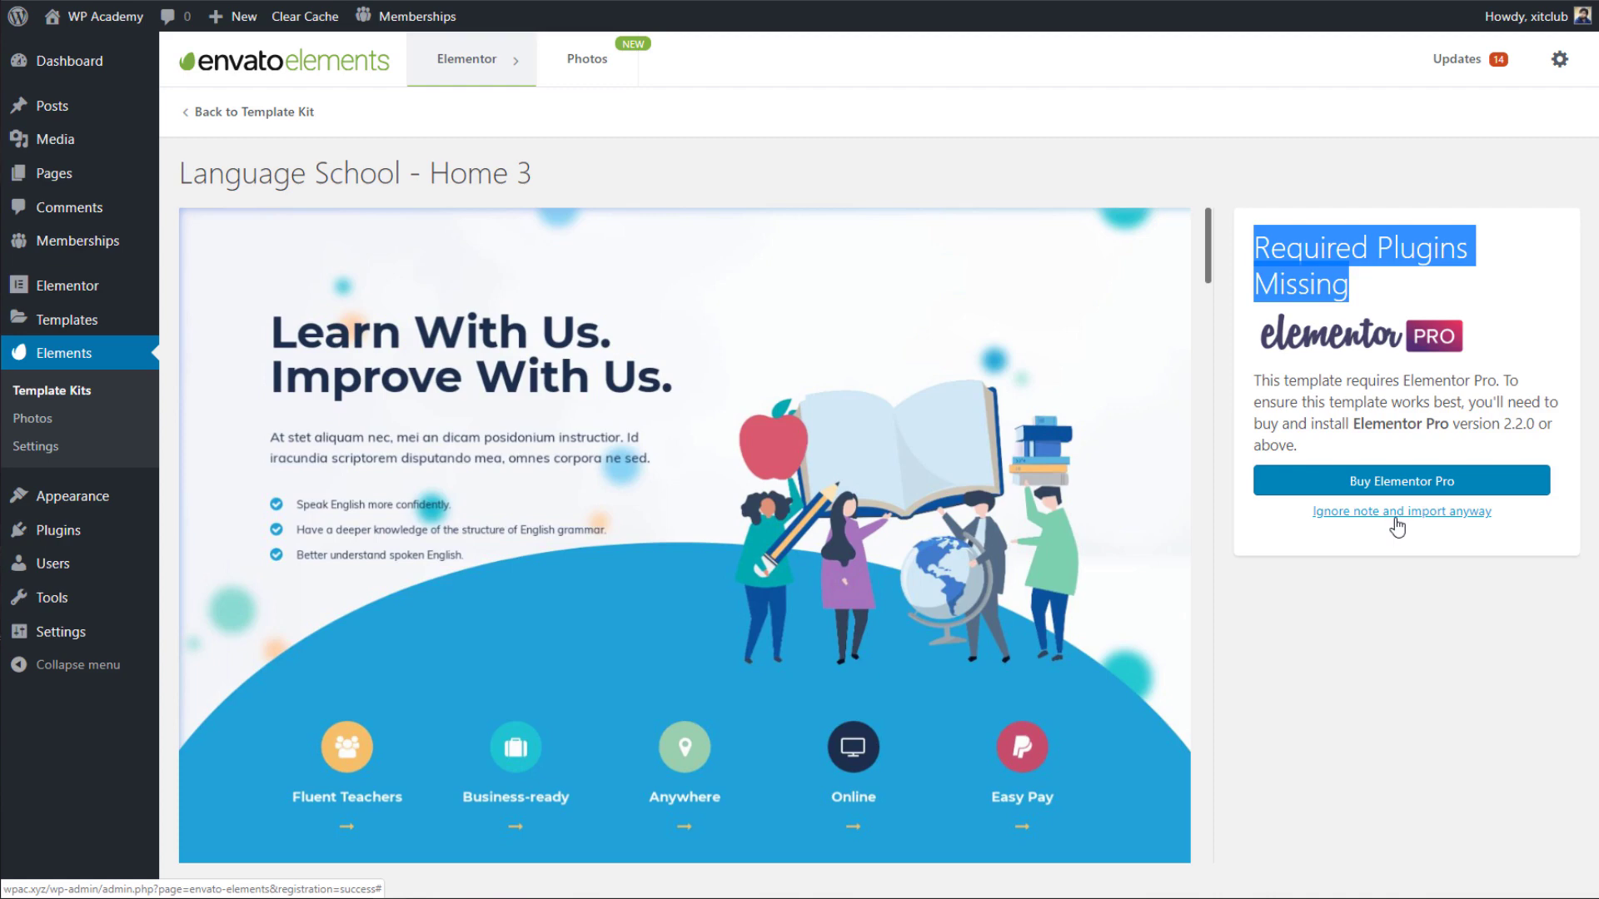
scroll(1166, 493, down, 10)
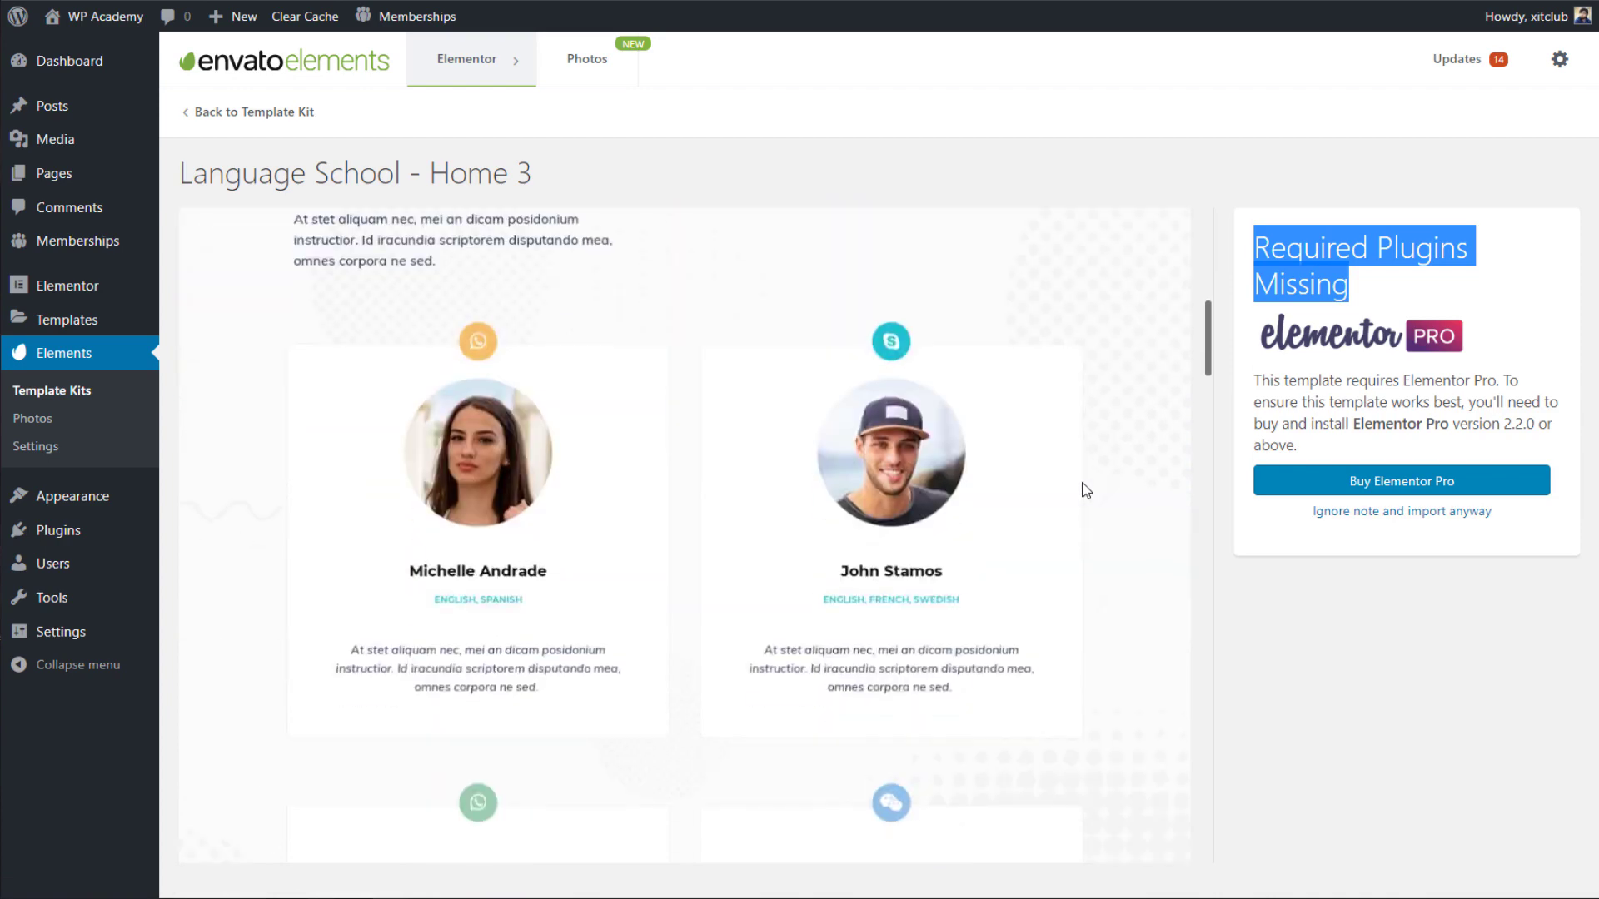
scroll(1089, 491, down, 7)
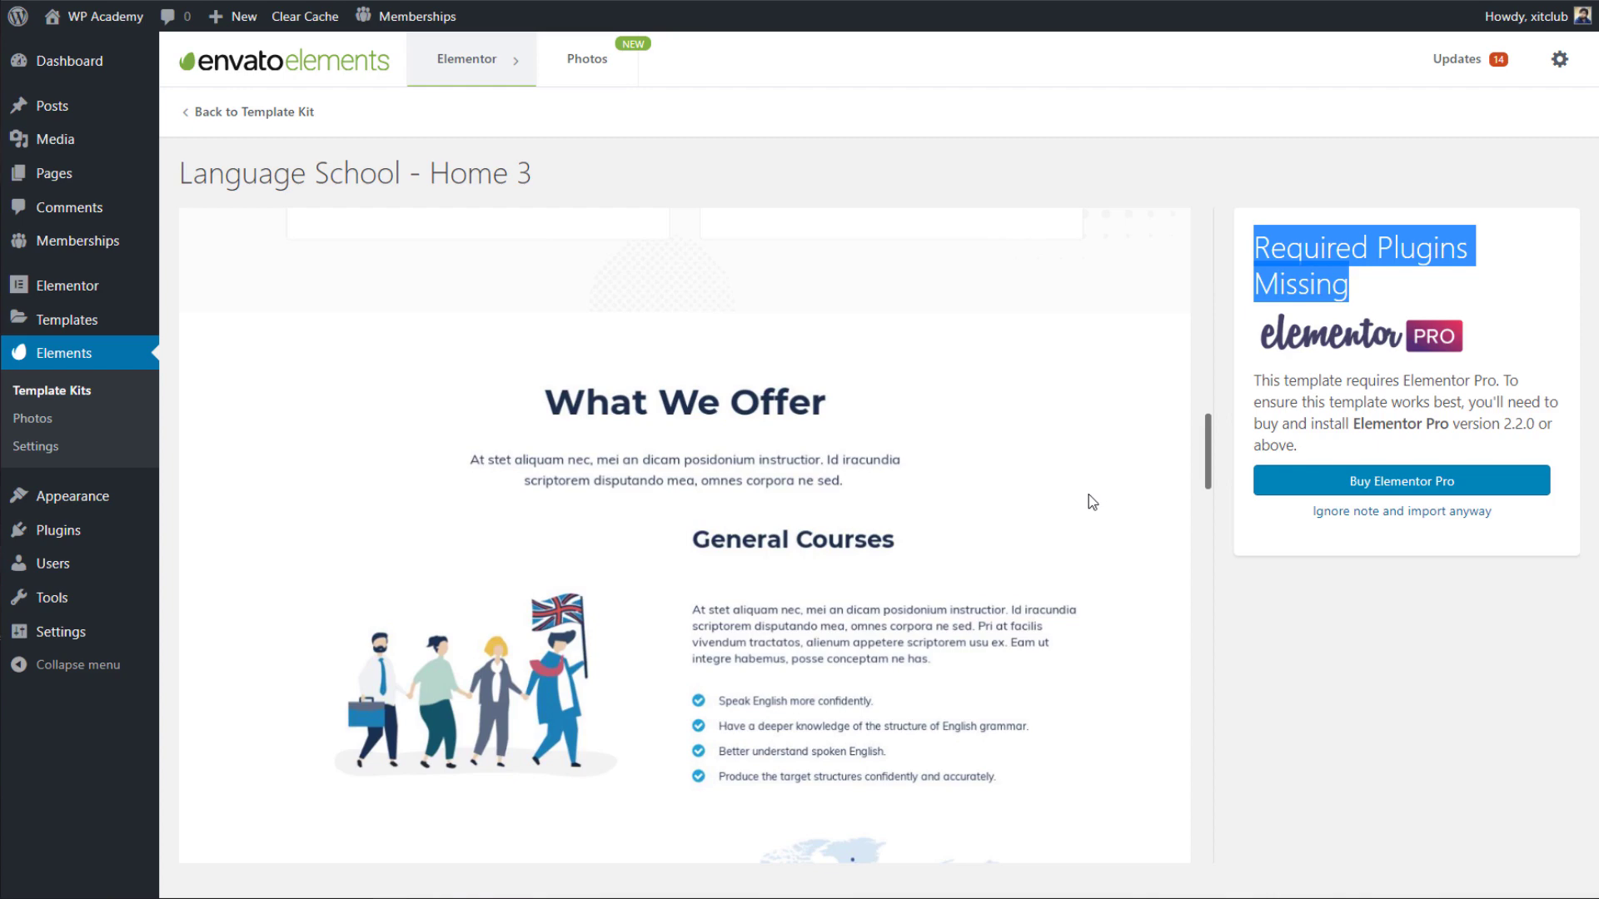
scroll(1087, 493, down, 8)
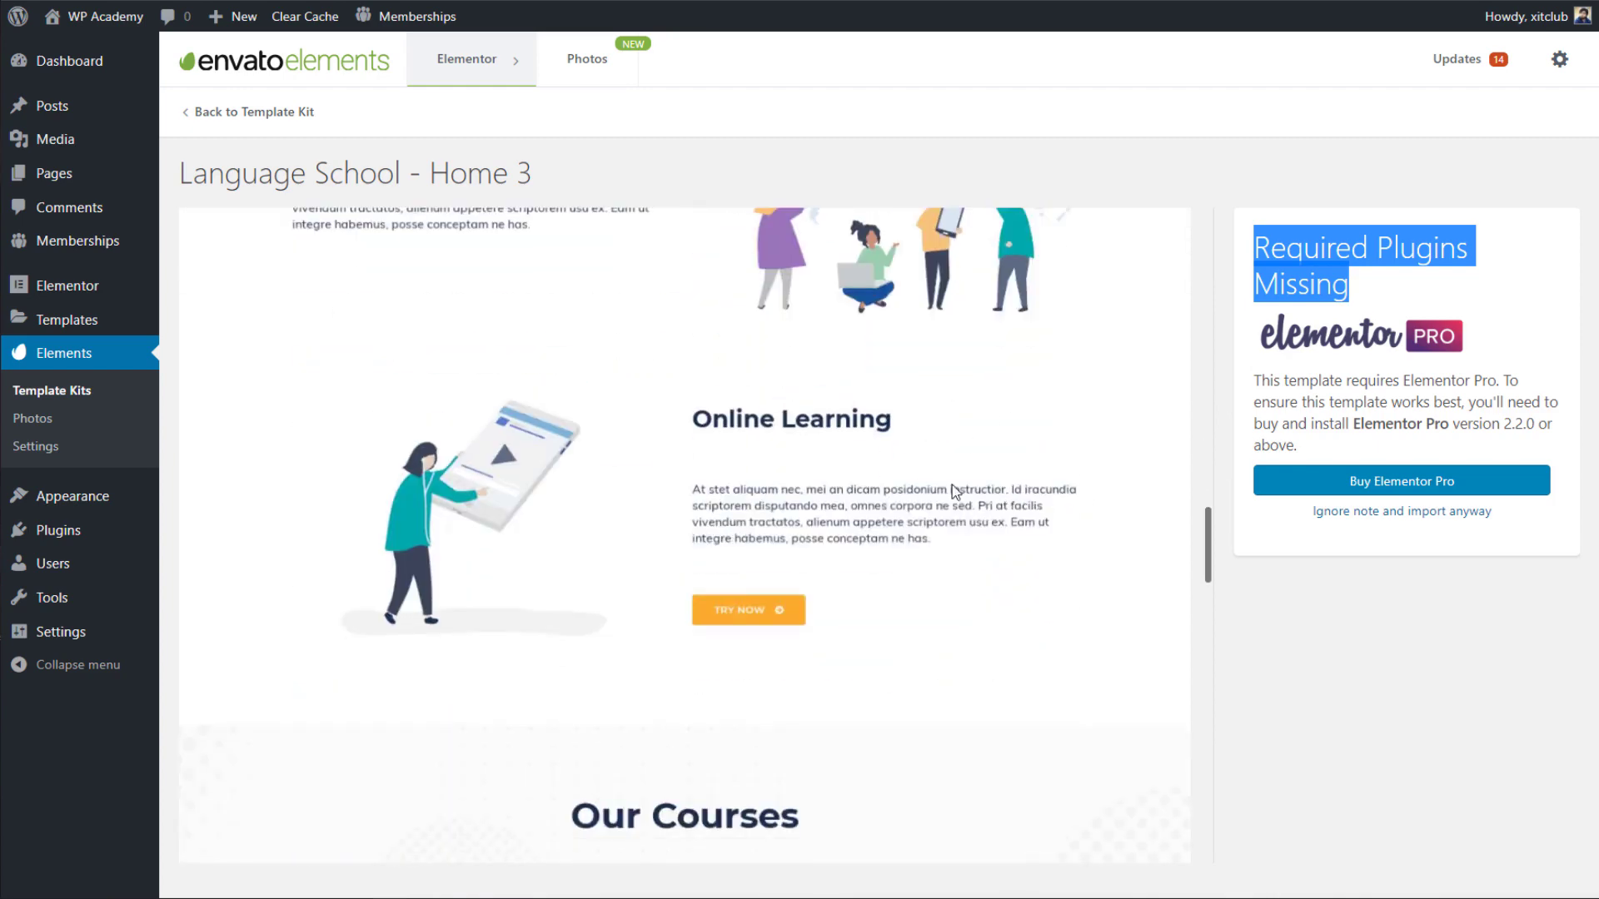
scroll(970, 499, down, 8)
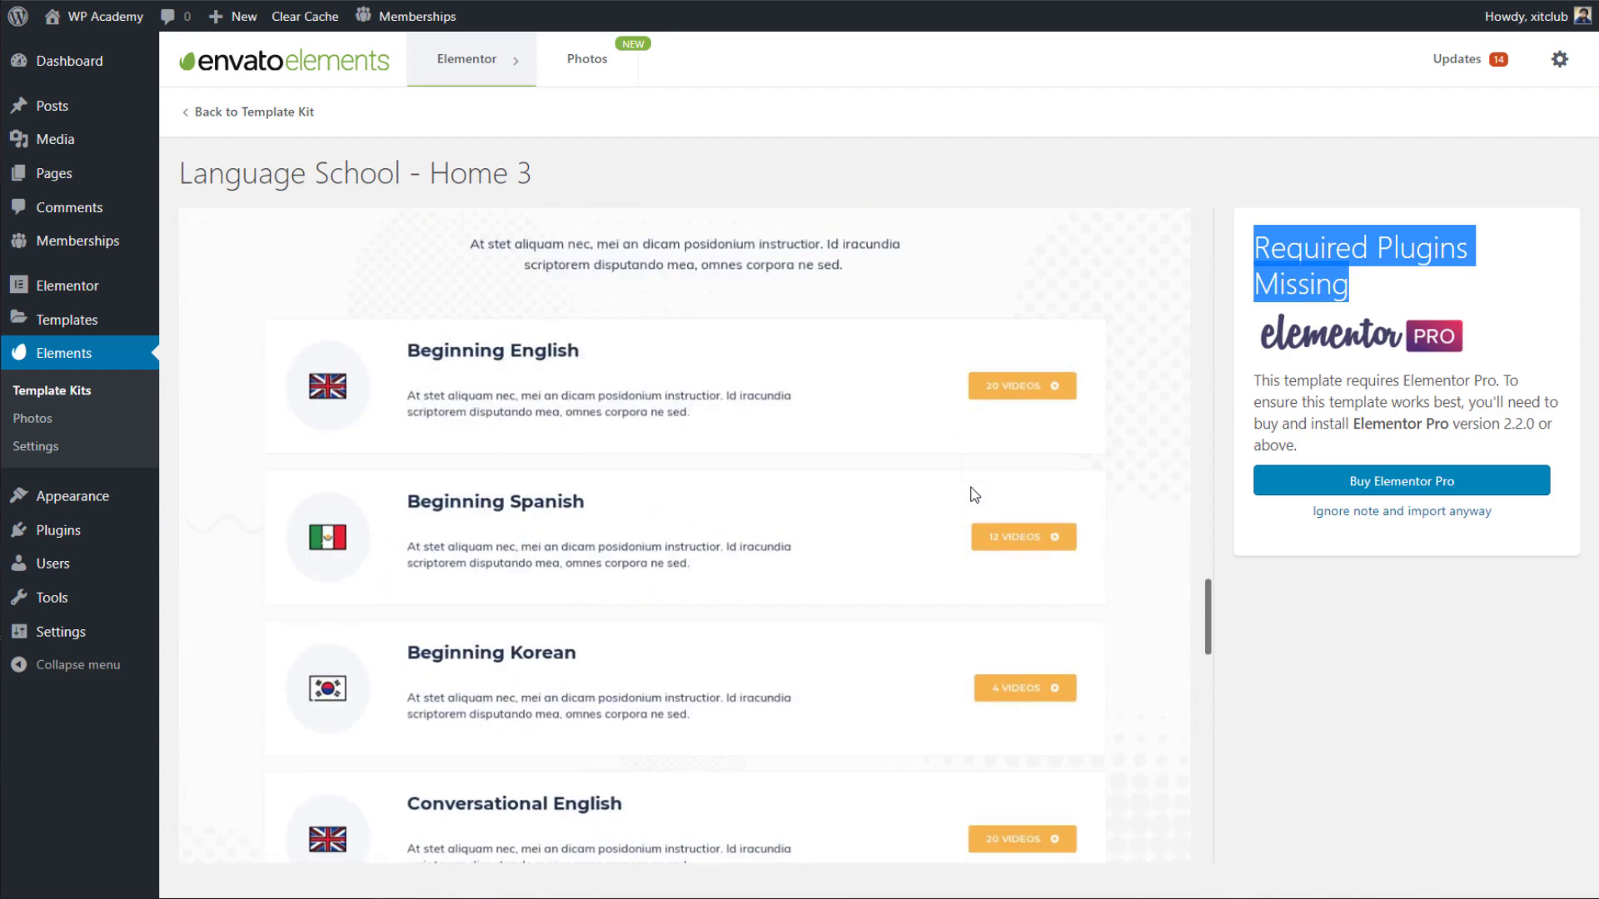
scroll(975, 493, down, 7)
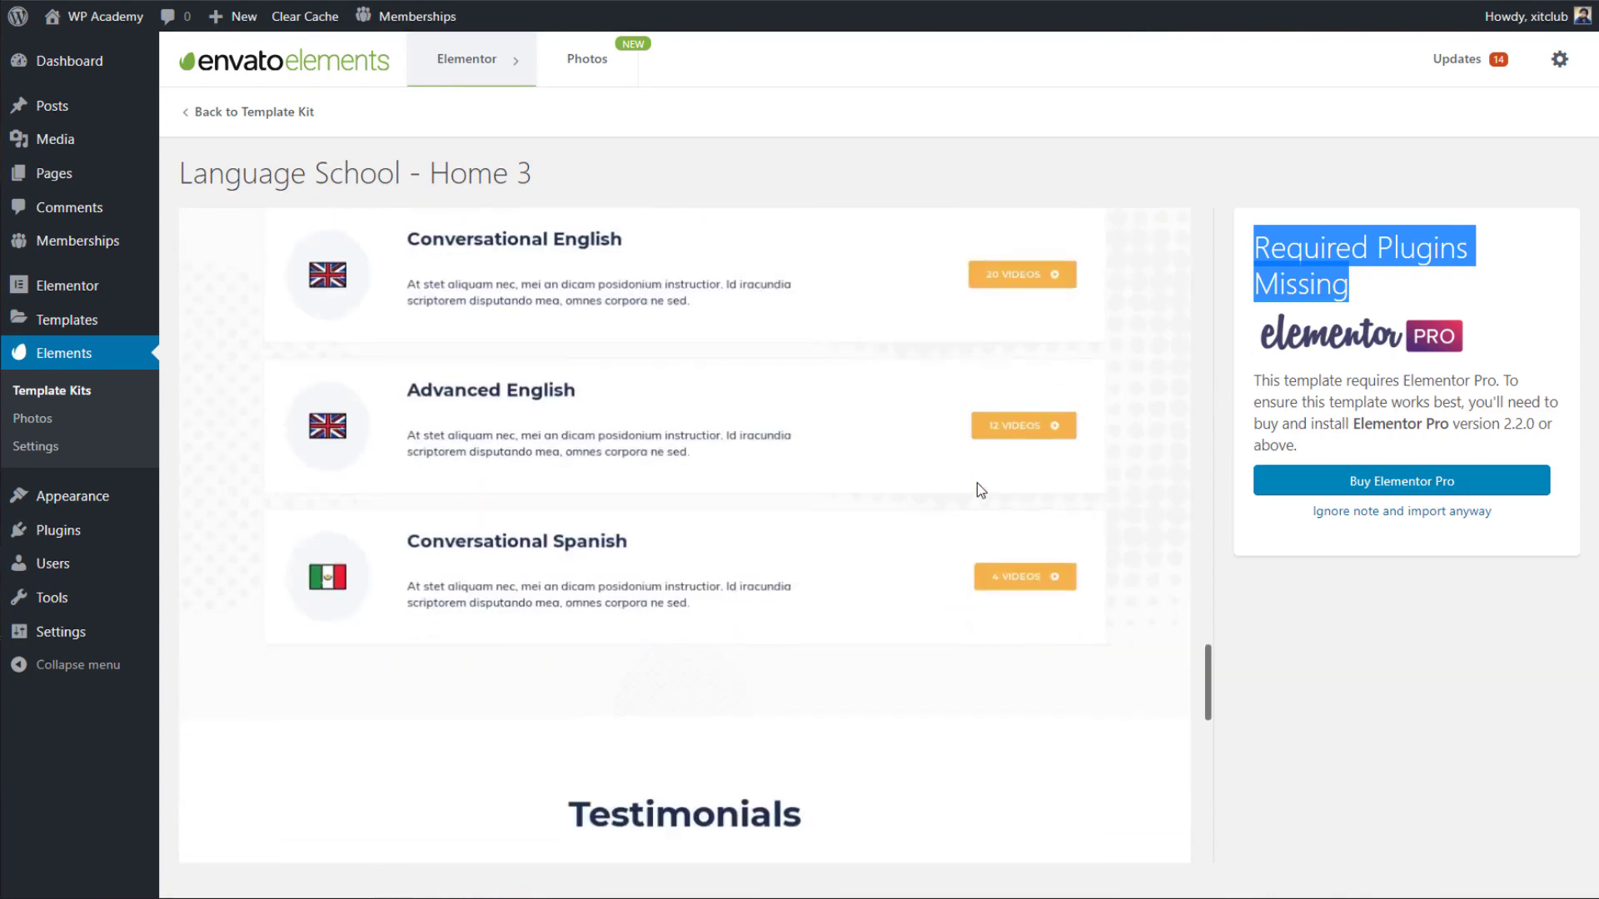
scroll(977, 483, down, 3)
scroll(977, 481, up, 10)
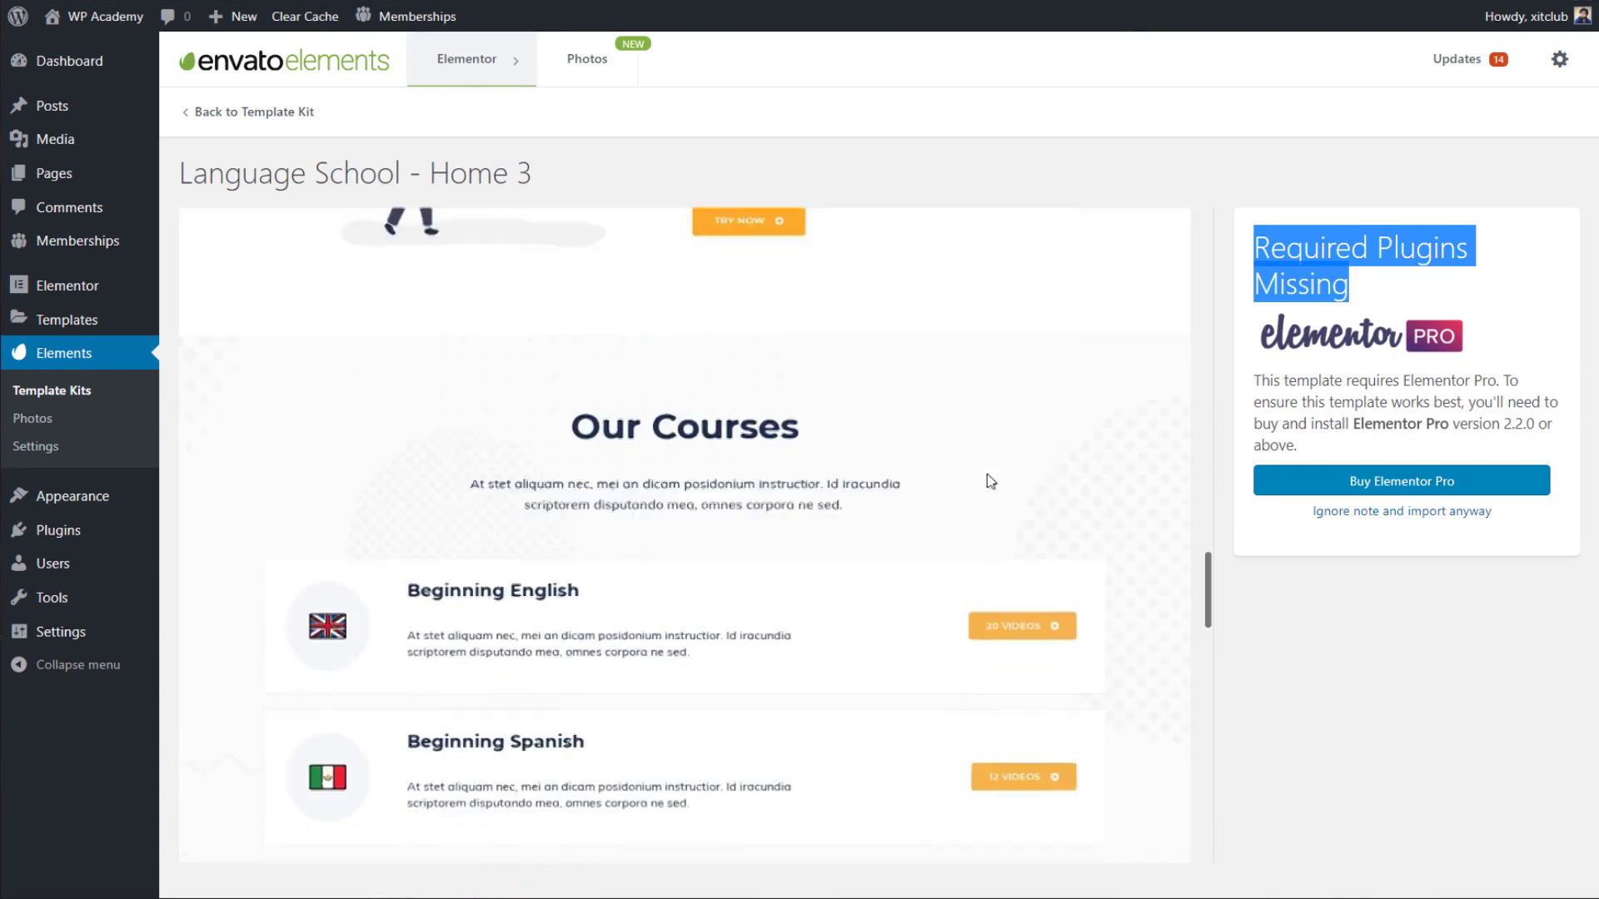
scroll(988, 478, up, 5)
Upload the elementor-pro.zip plugin file, install it and activate the plugin.
mouse_move(101, 539)
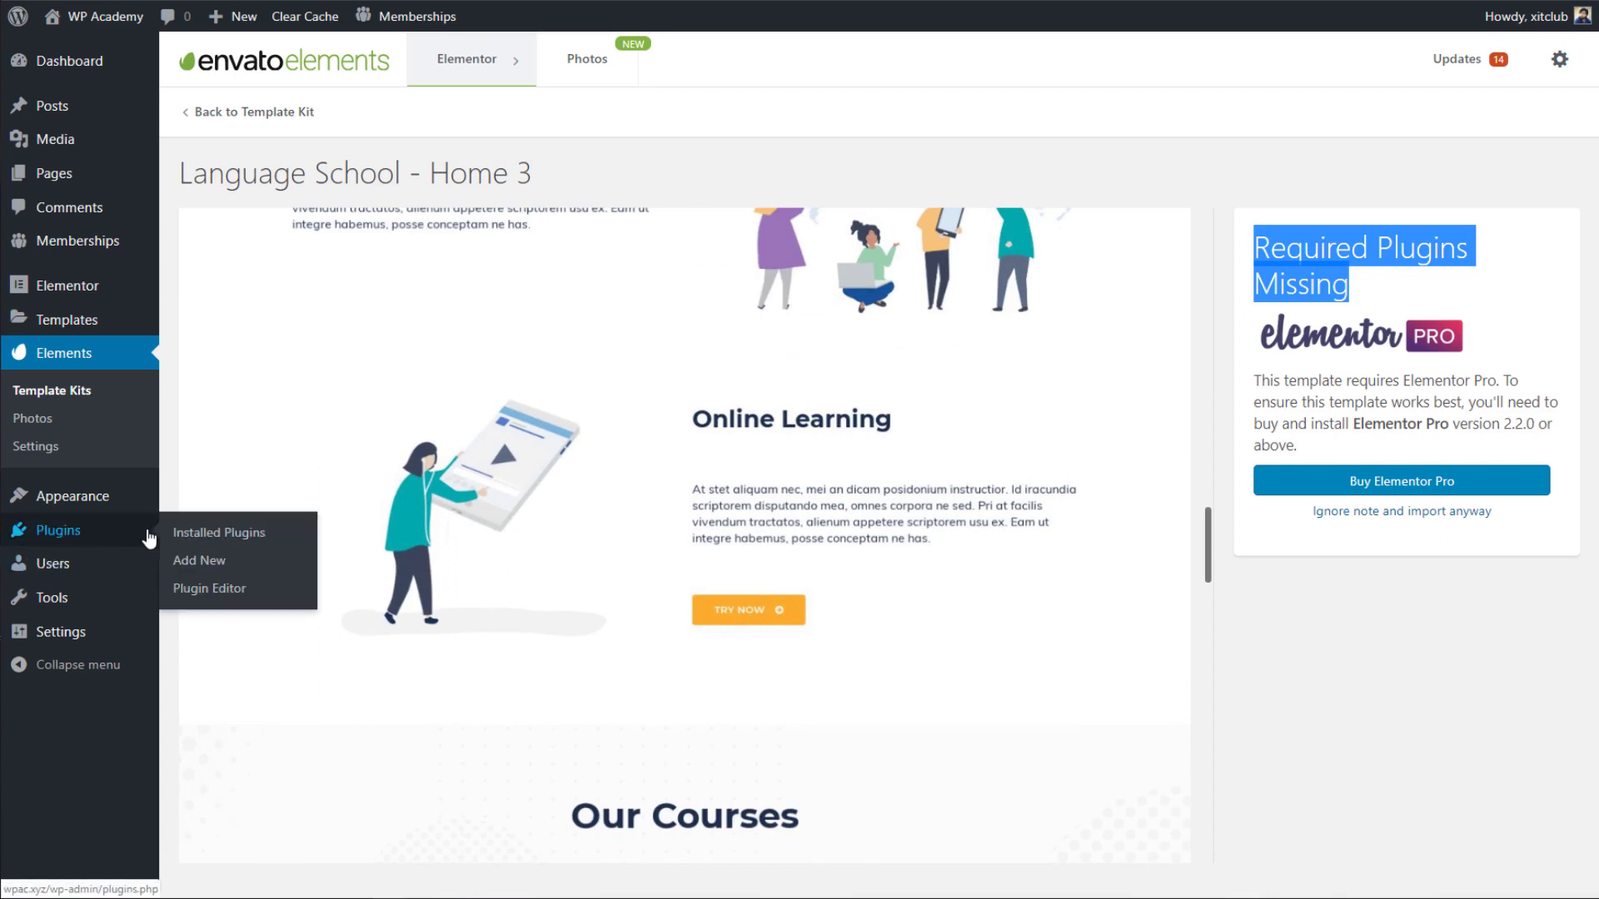
click(203, 562)
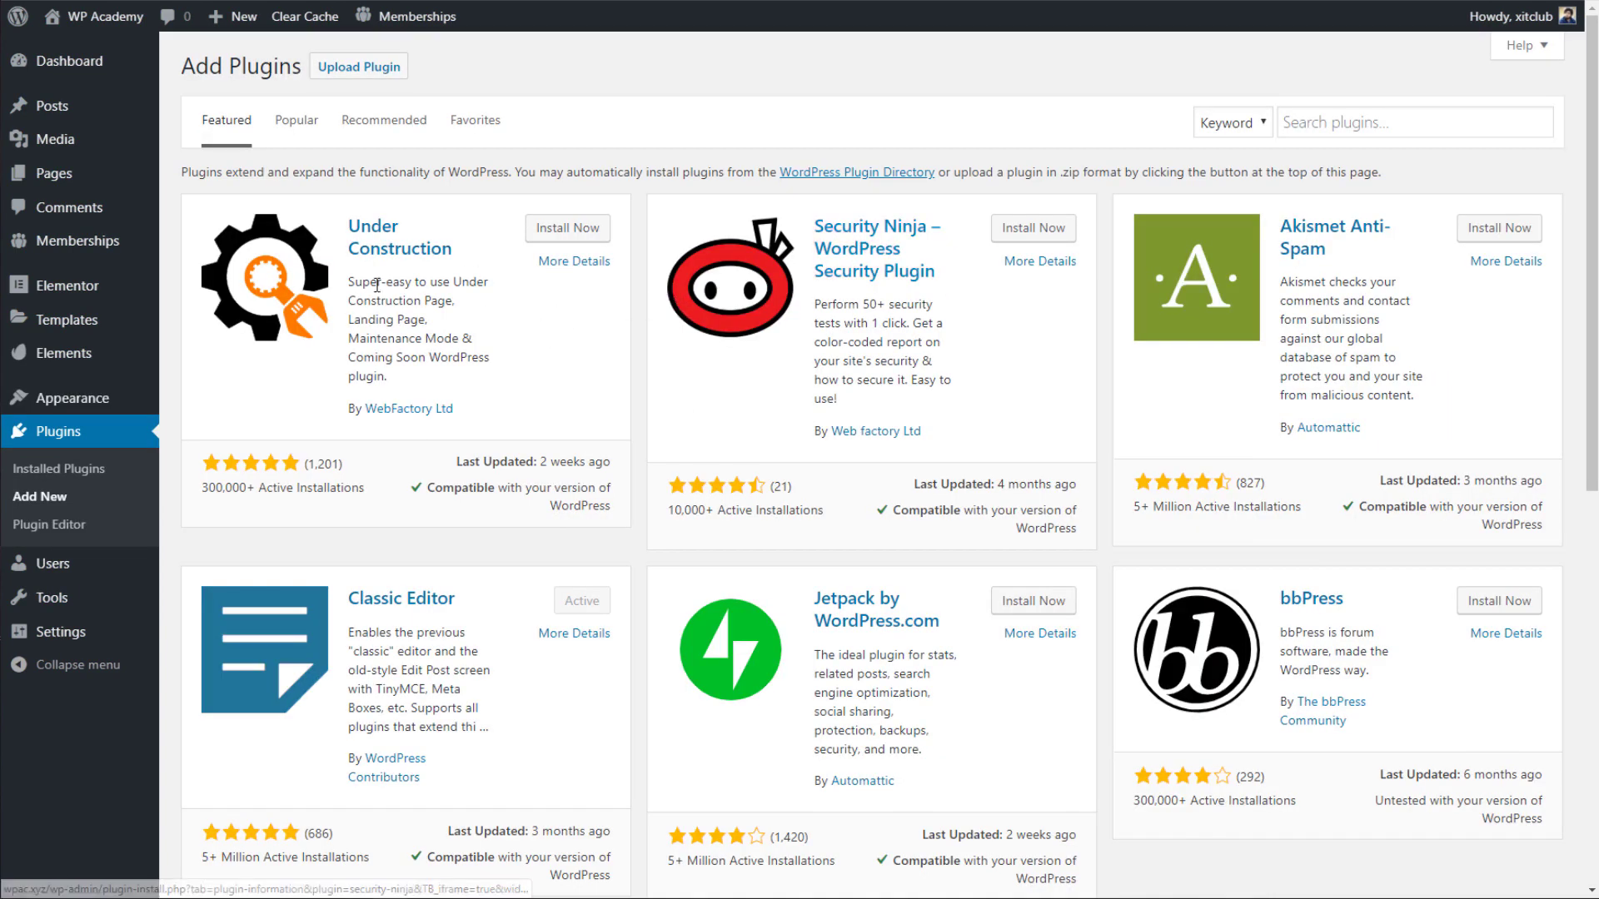
click(376, 59)
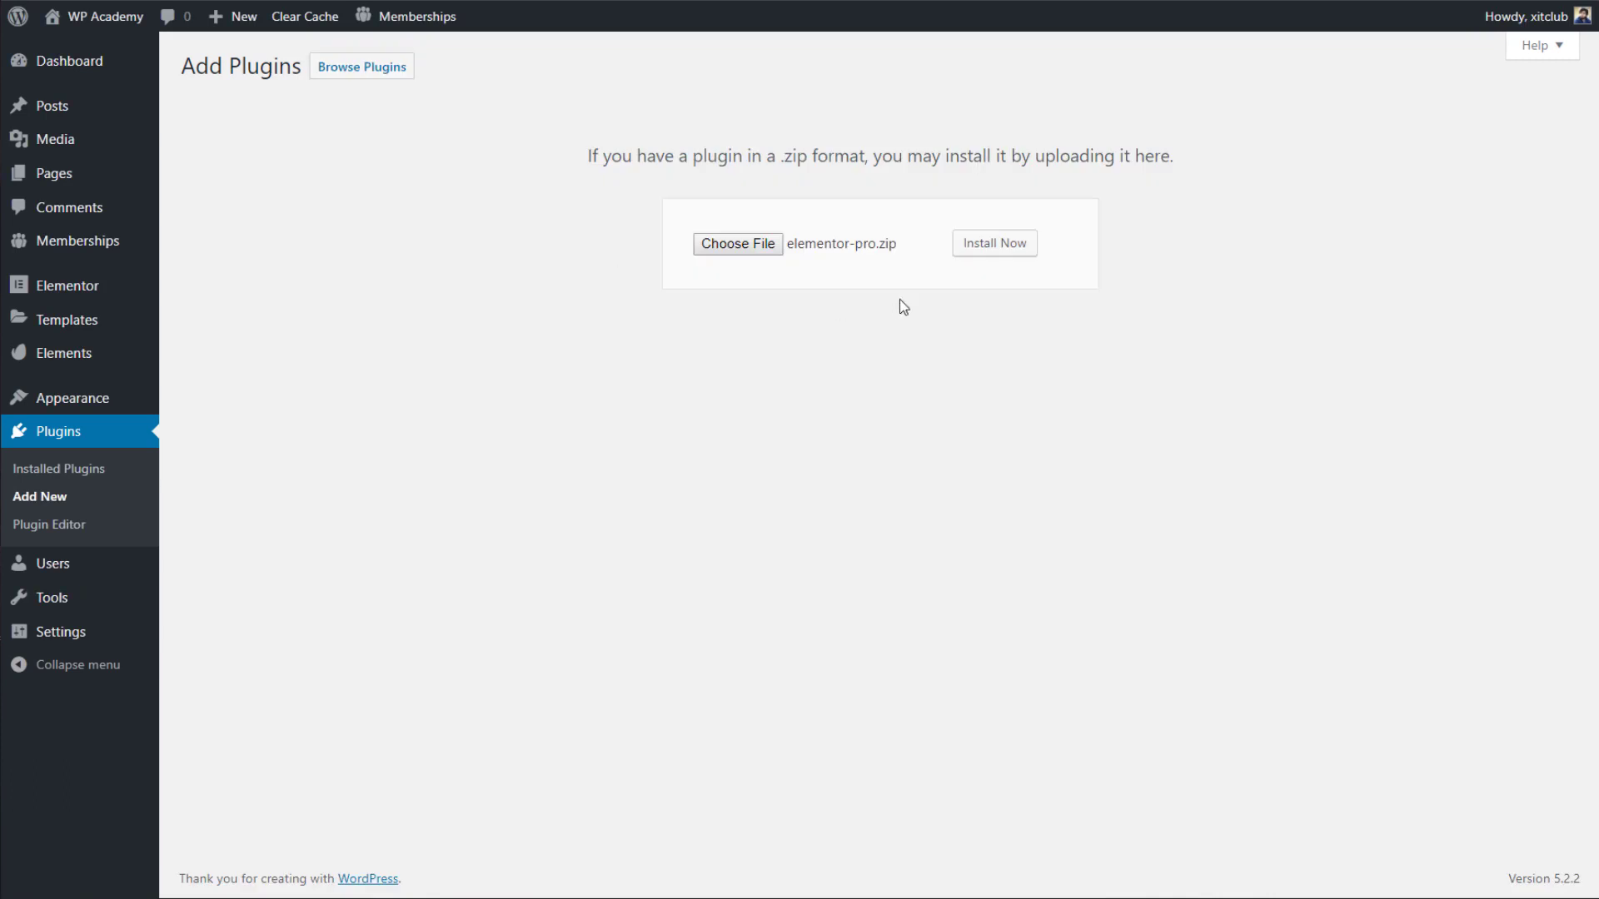
click(983, 251)
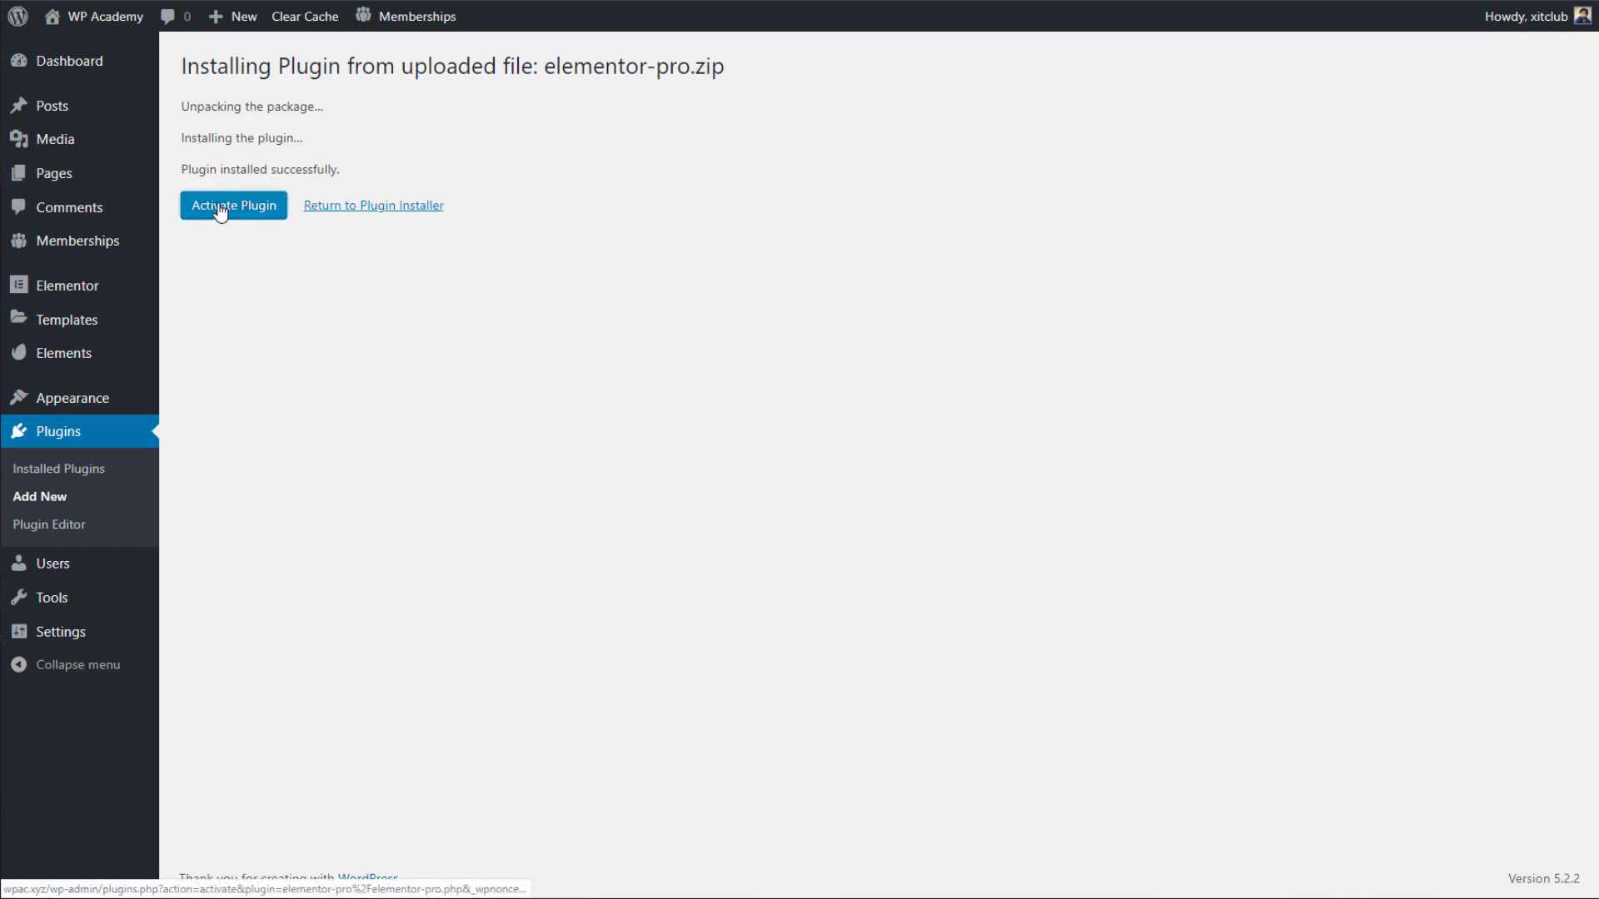
click(220, 212)
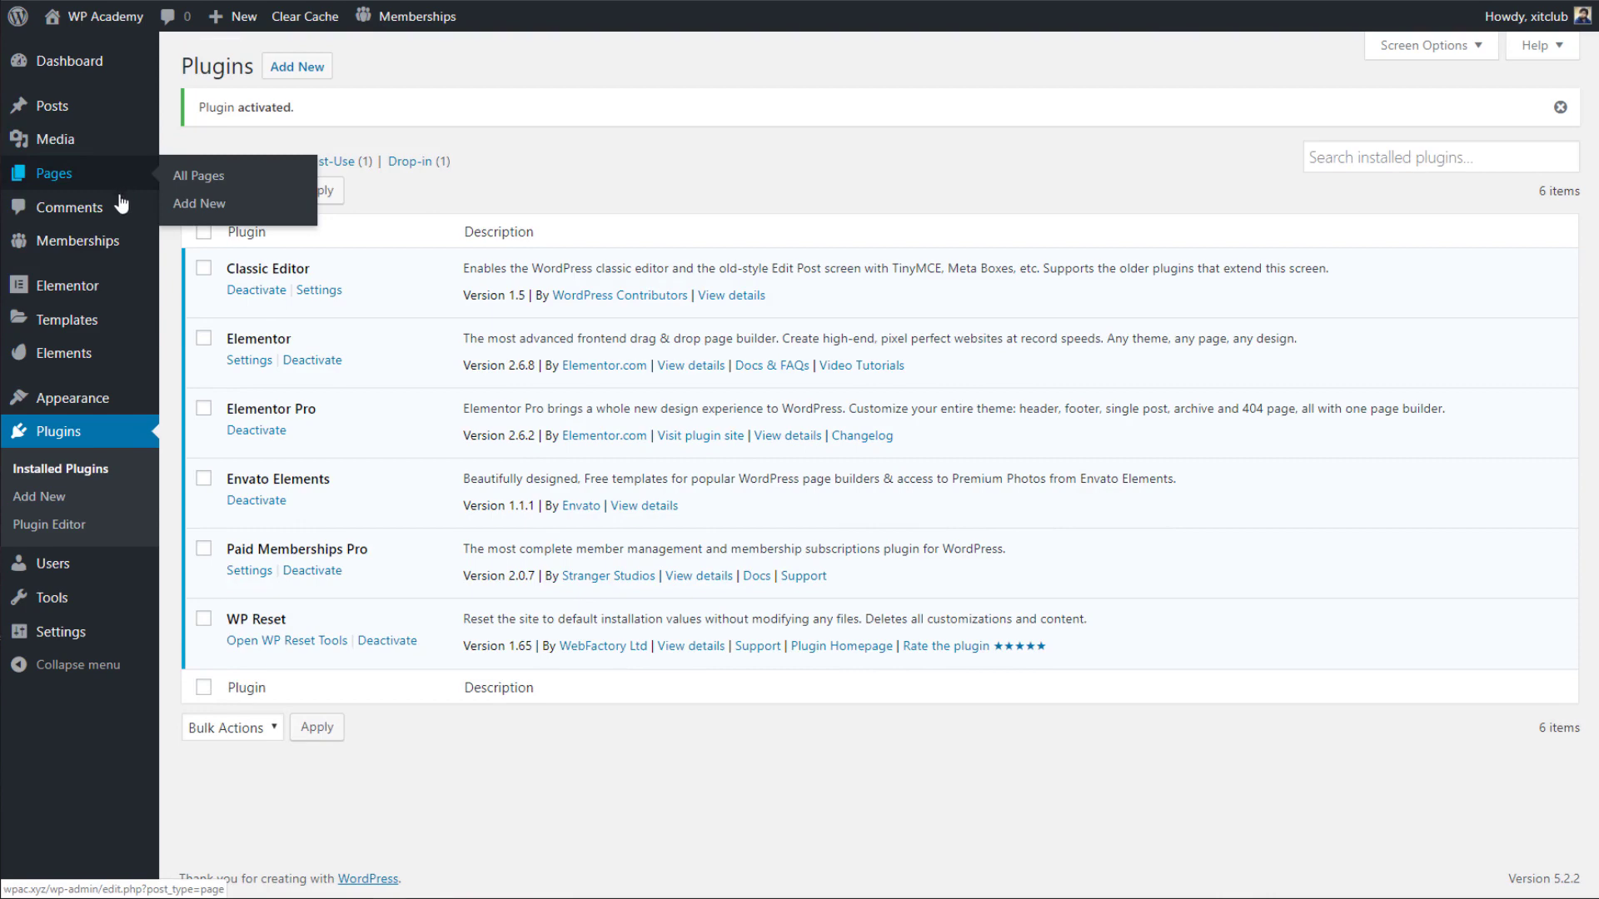
Return to the Envato Elements template kits and open the Language School kit on page 2 of the free kits.
click(130, 343)
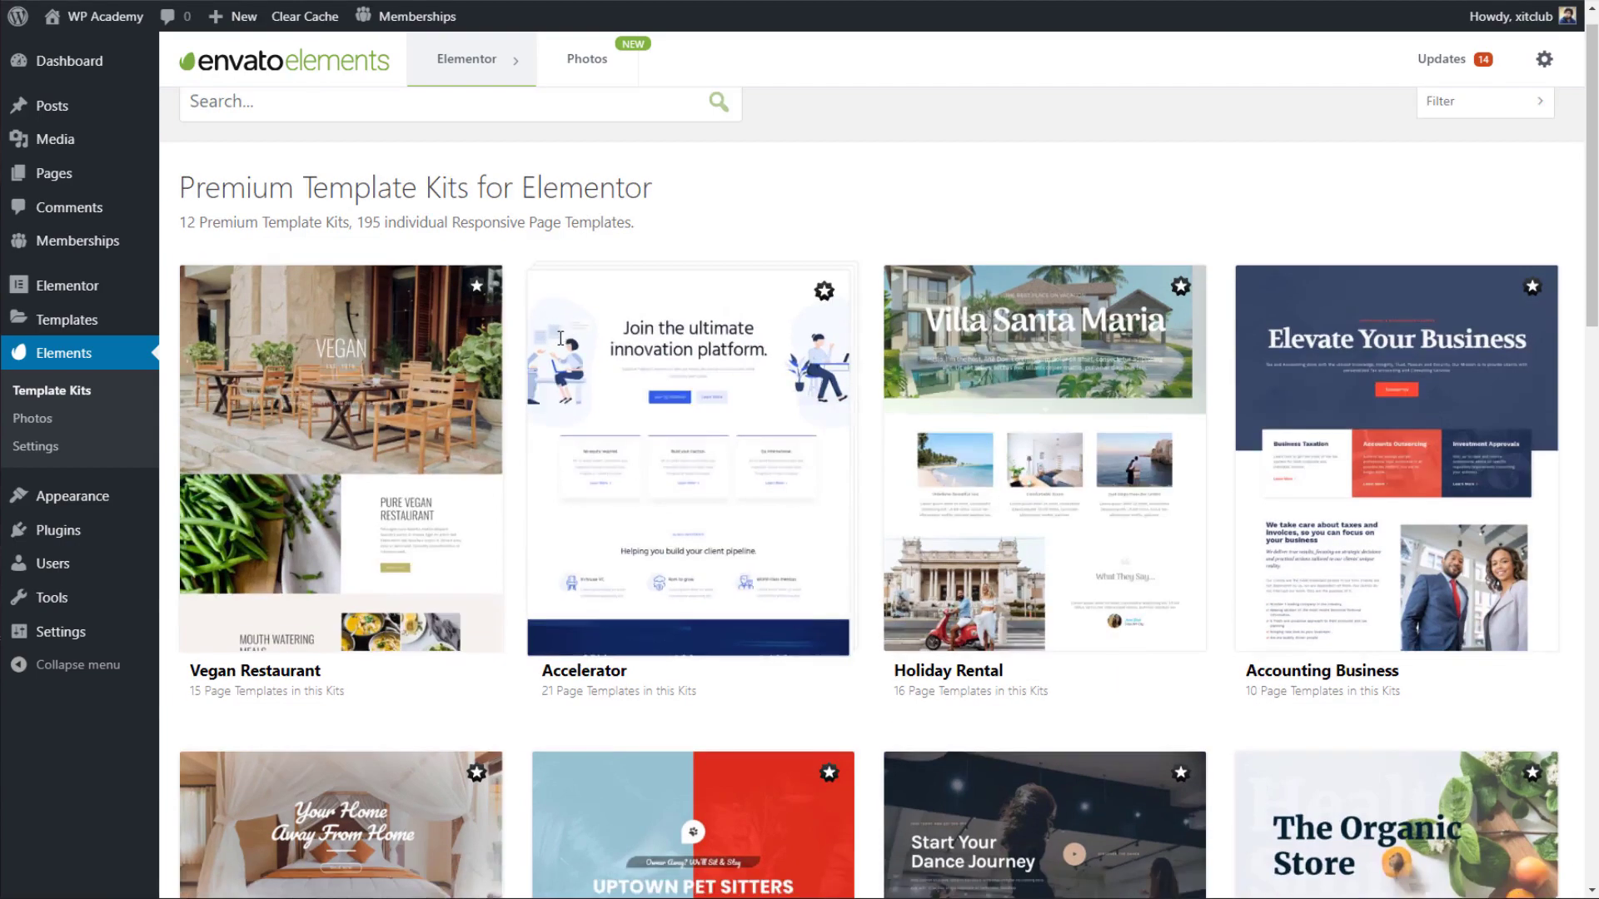
scroll(563, 363, down, 5)
scroll(560, 304, up, 3)
scroll(573, 311, down, 3)
scroll(573, 311, down, 15)
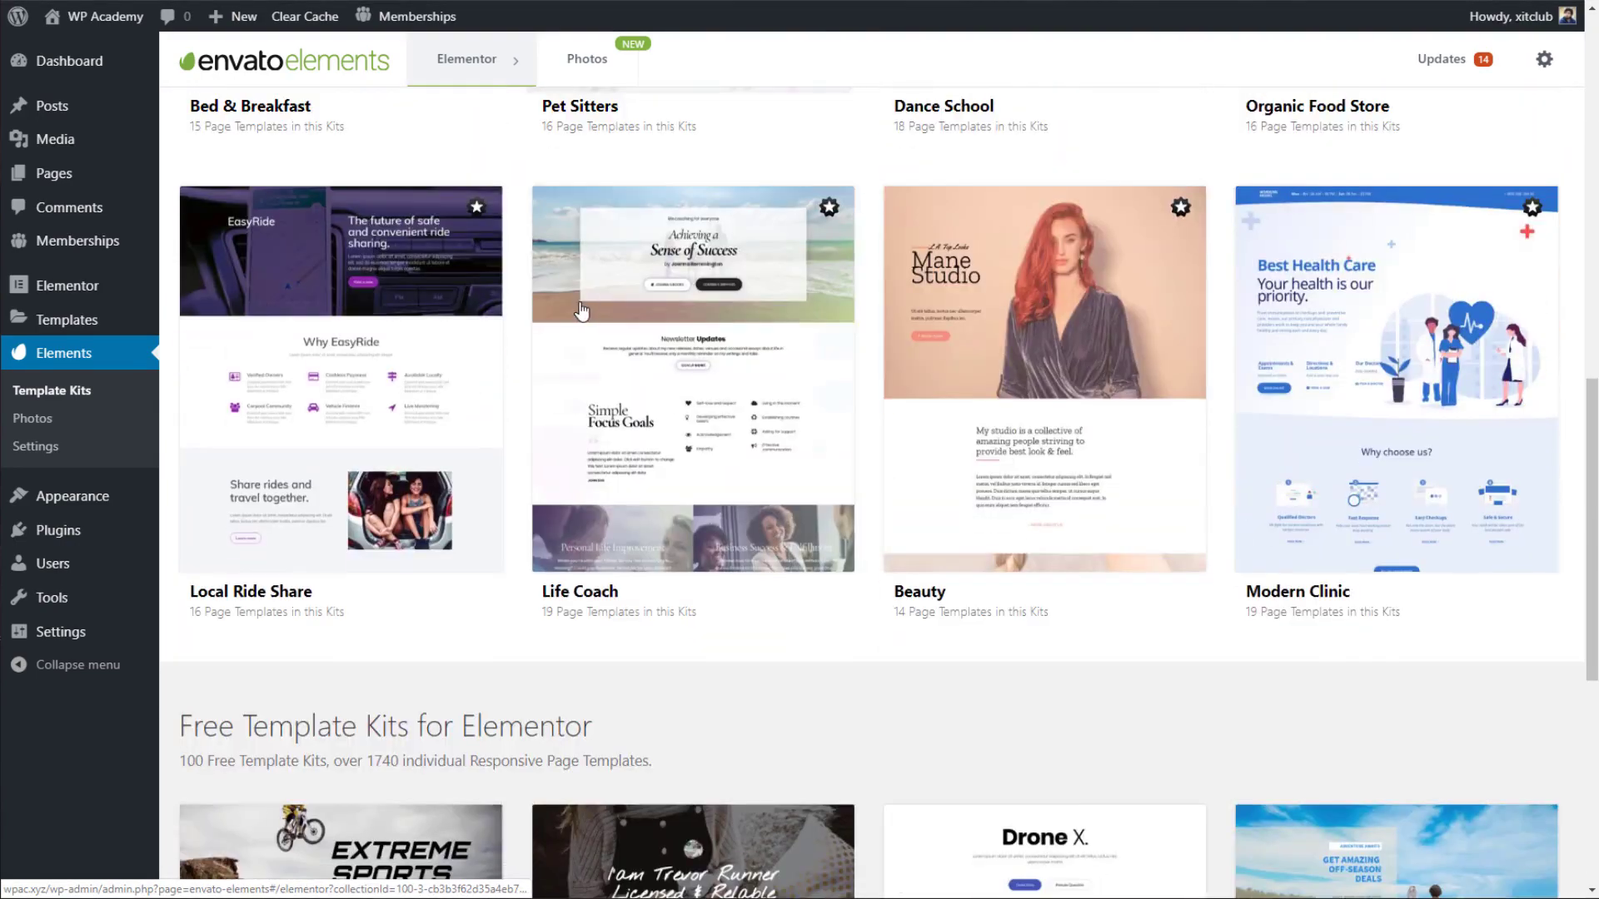
scroll(588, 312, down, 3)
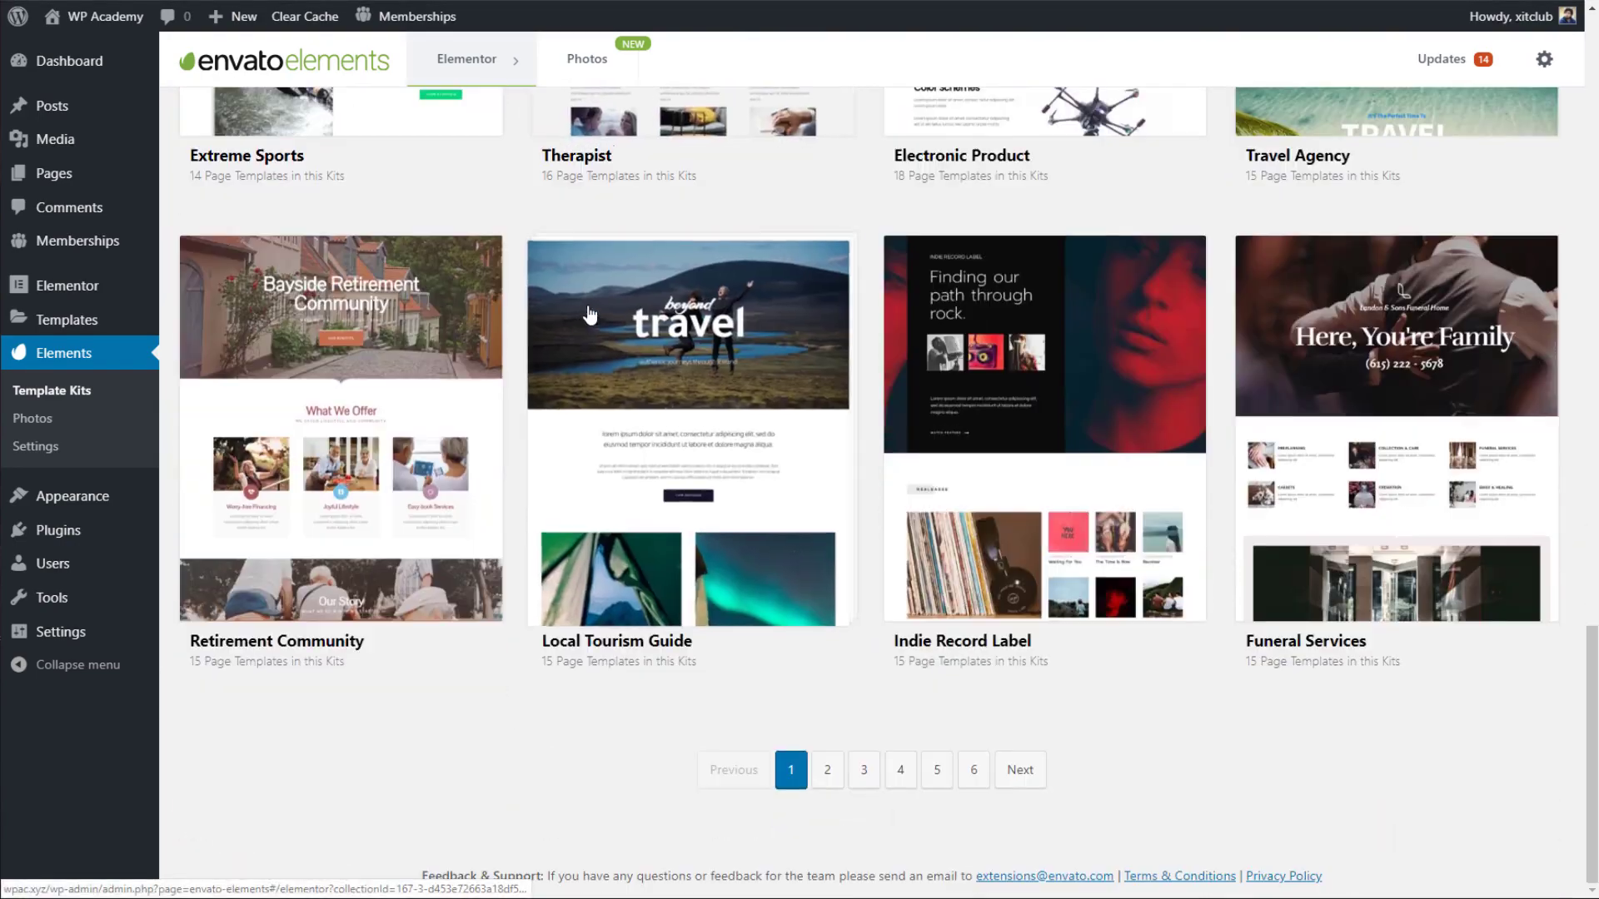
click(826, 771)
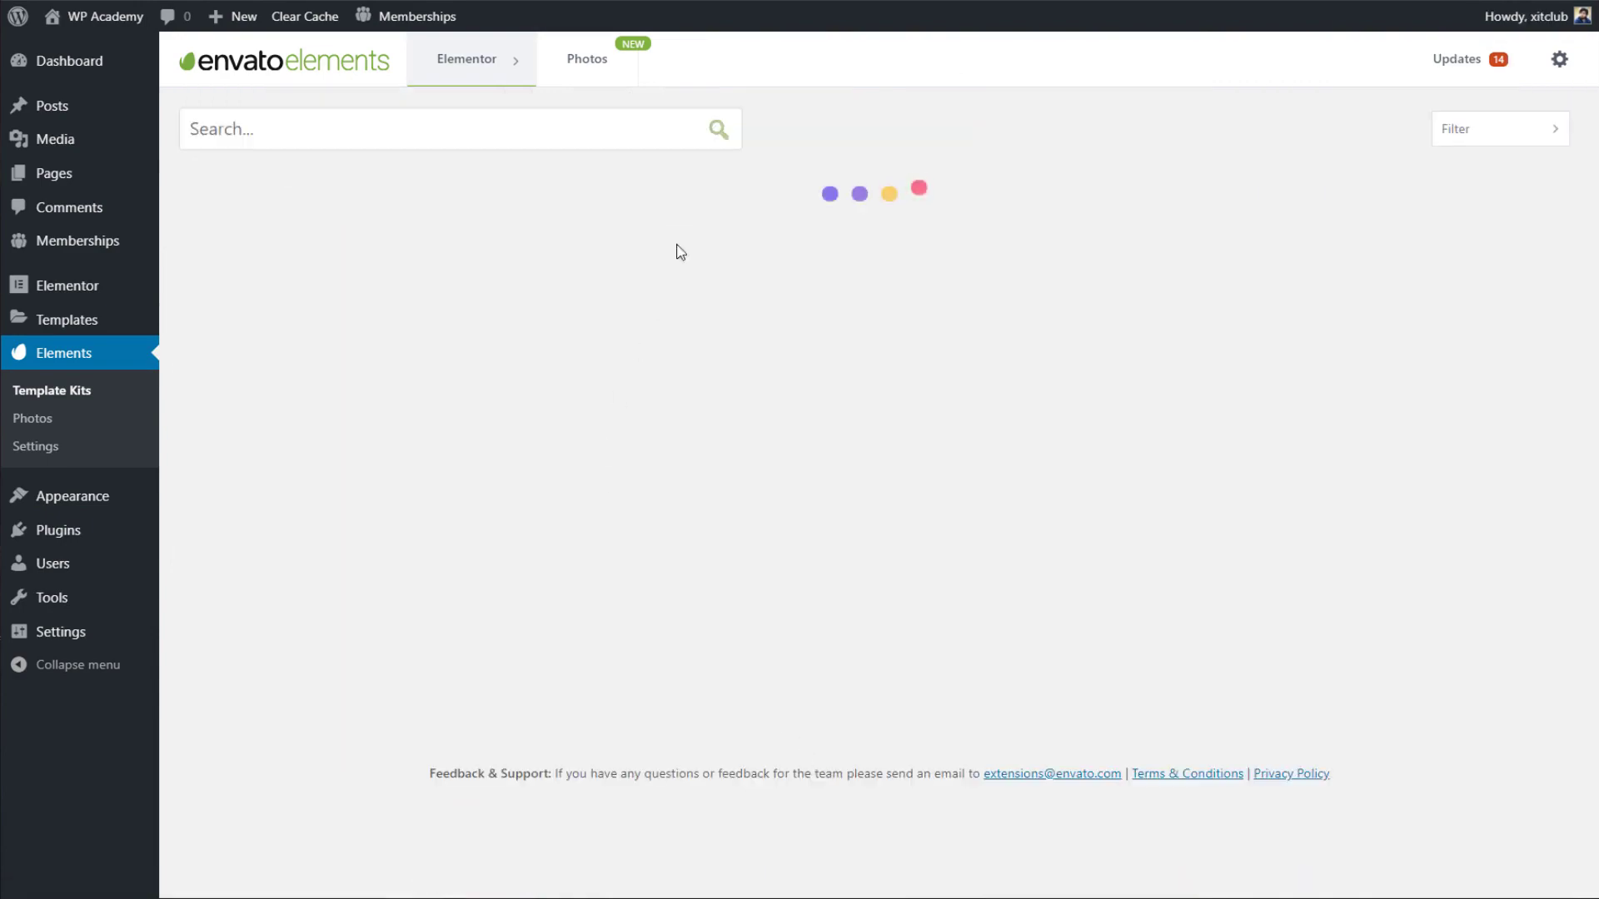
scroll(891, 258, down, 2)
scroll(899, 267, down, 2)
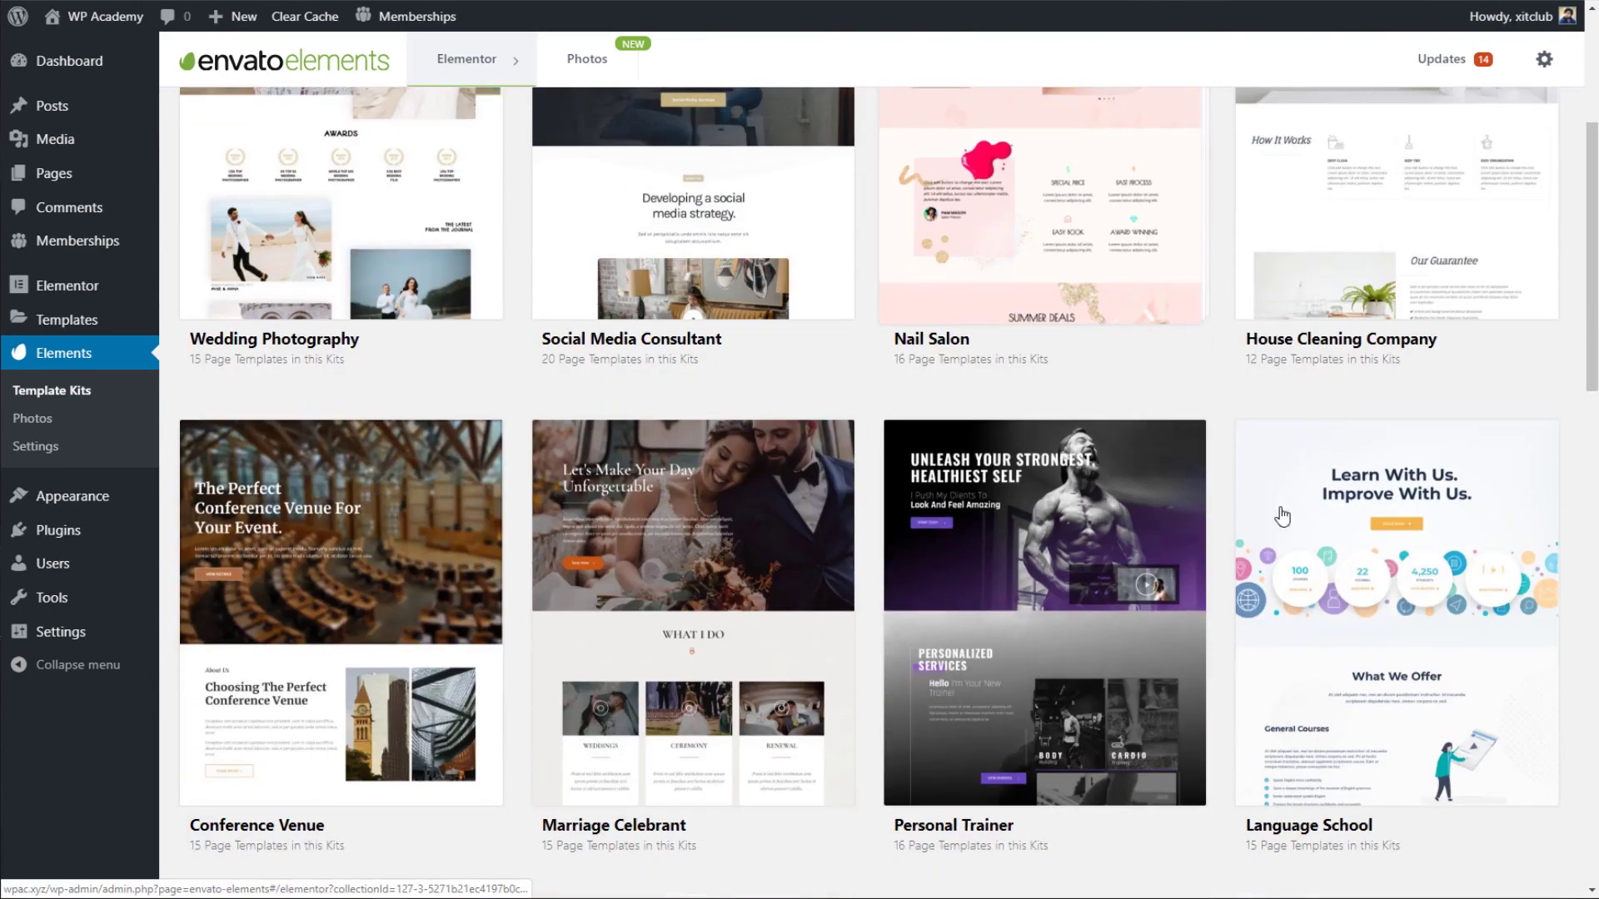
click(1282, 516)
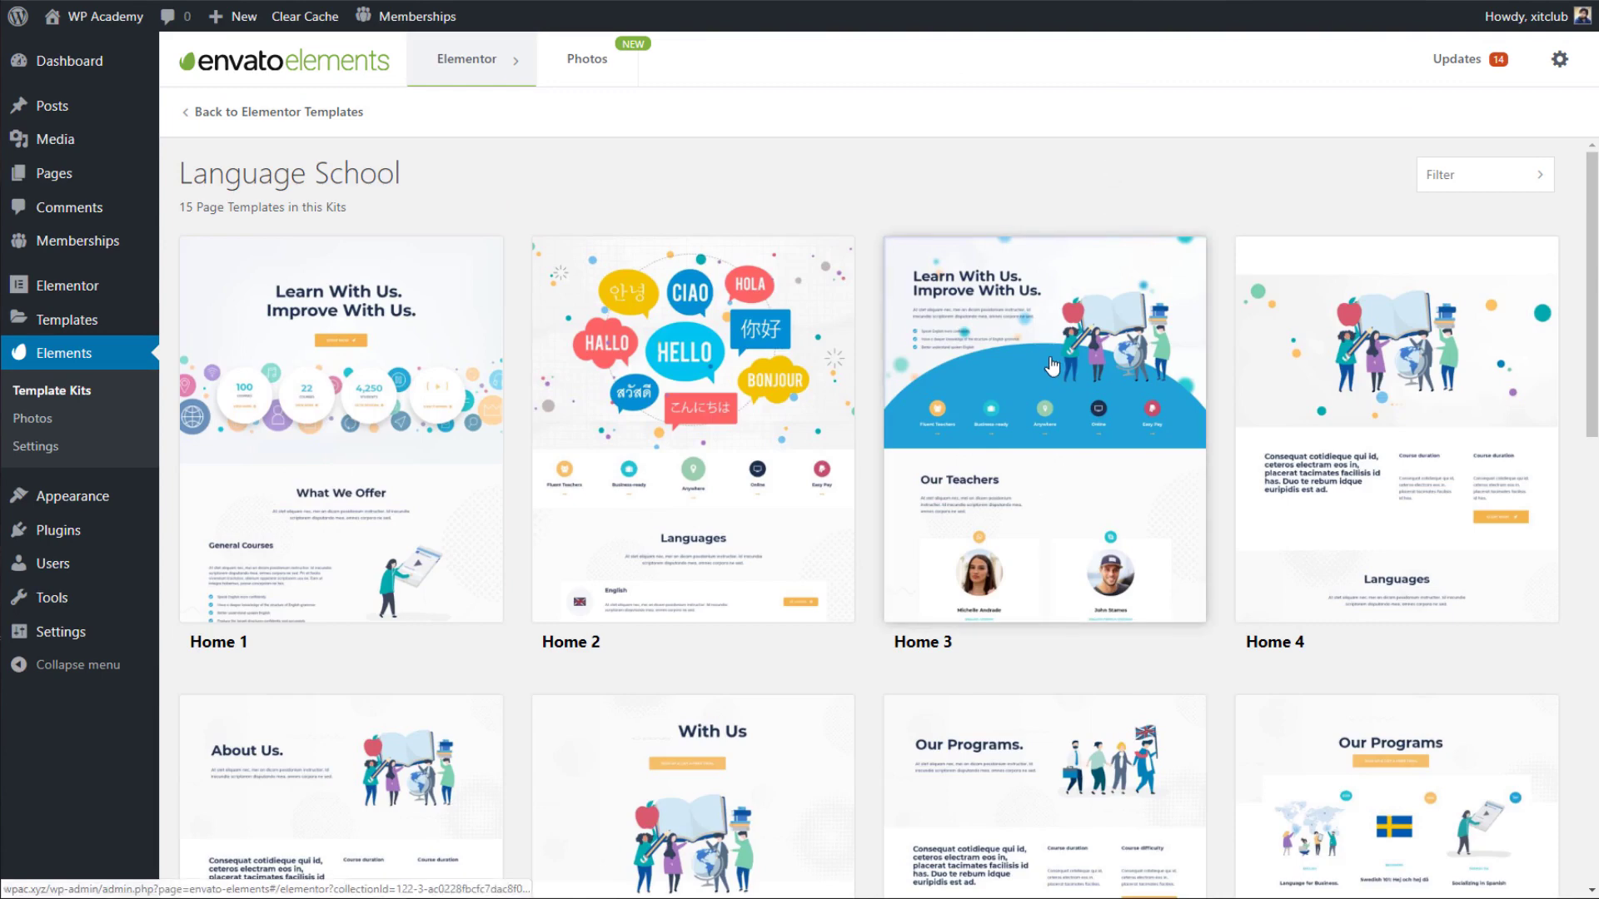
Create a draft page named Home from the kit's Home 3 template.
click(1053, 367)
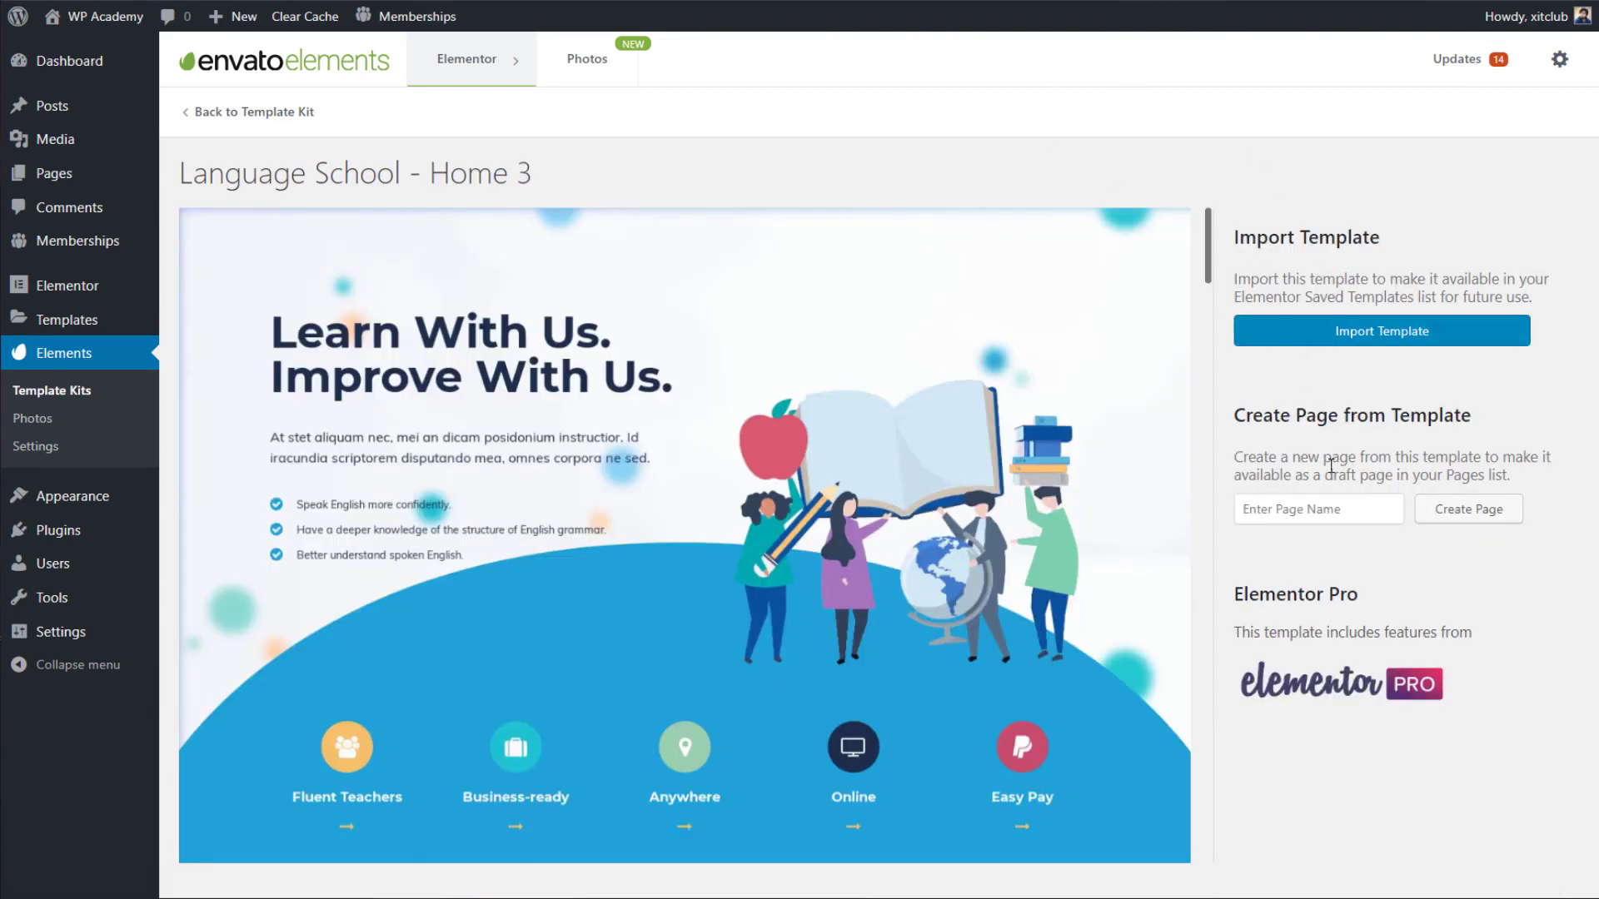
click(1308, 506)
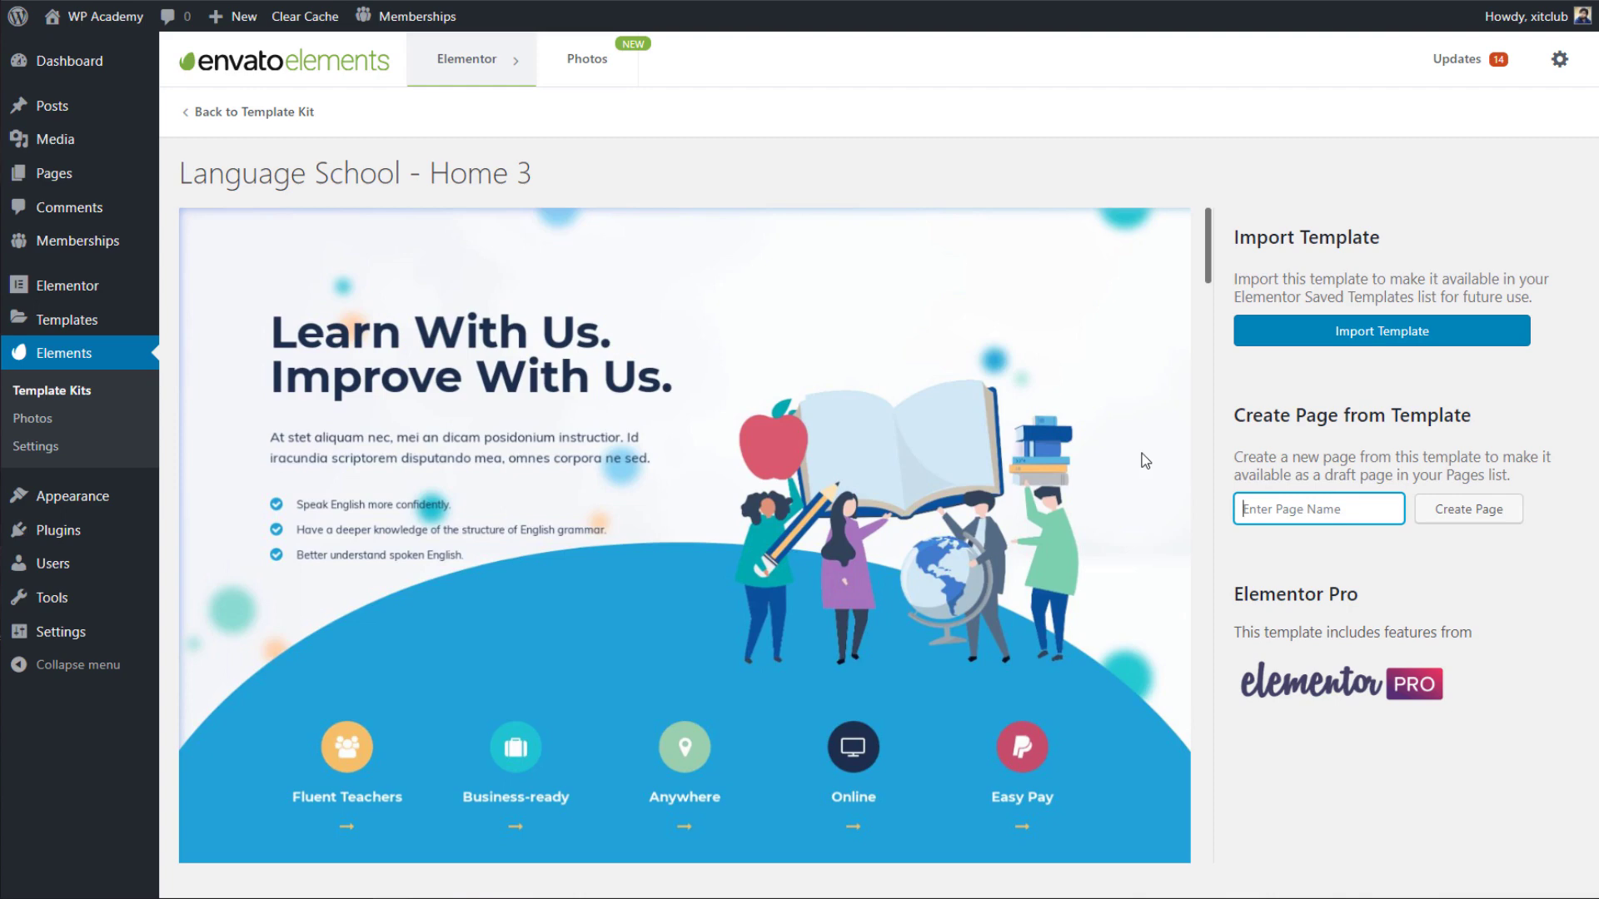
text(Home)
click(1426, 515)
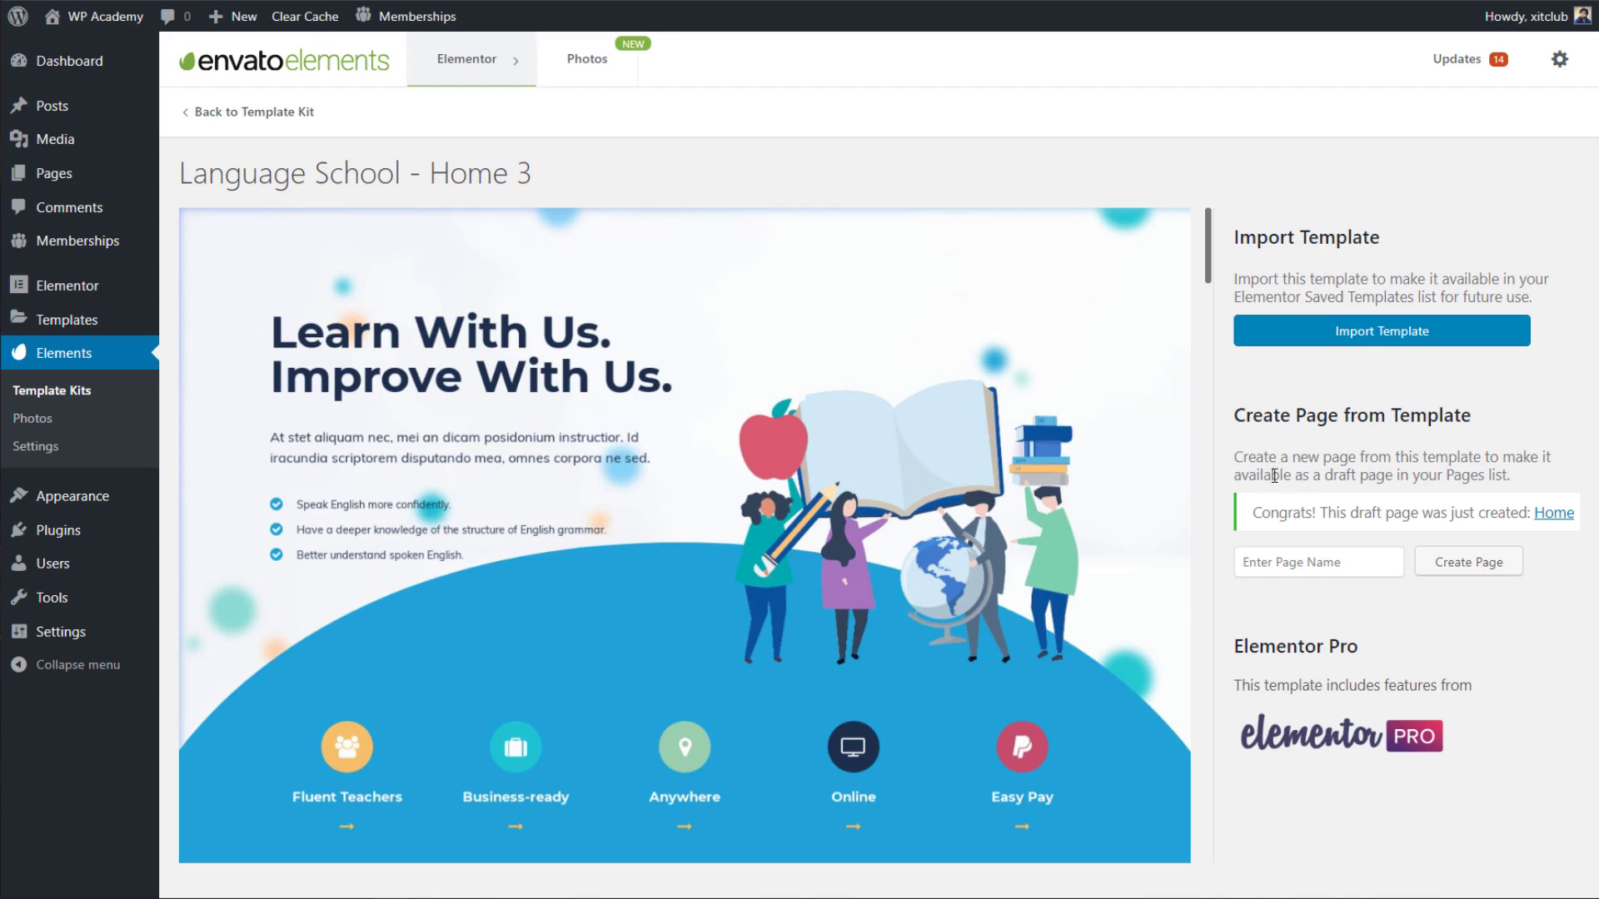
Go back to the Language School kit and create a draft page named About from the About Us 1 template.
click(240, 114)
scroll(671, 345, down, 1)
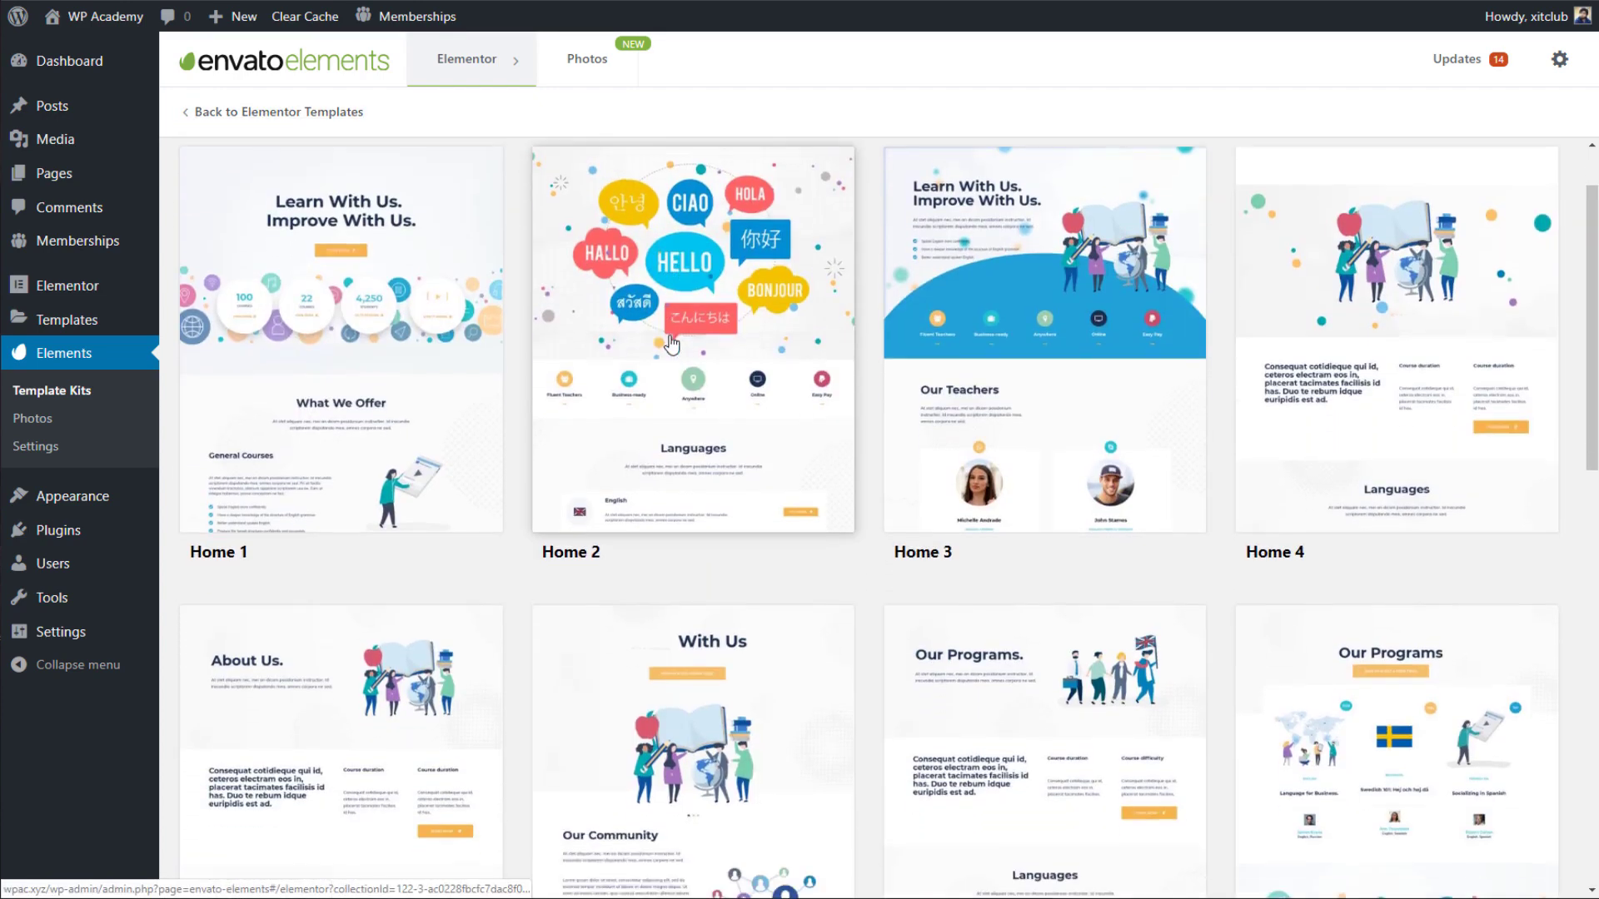
scroll(1105, 364, down, 2)
scroll(1089, 346, down, 5)
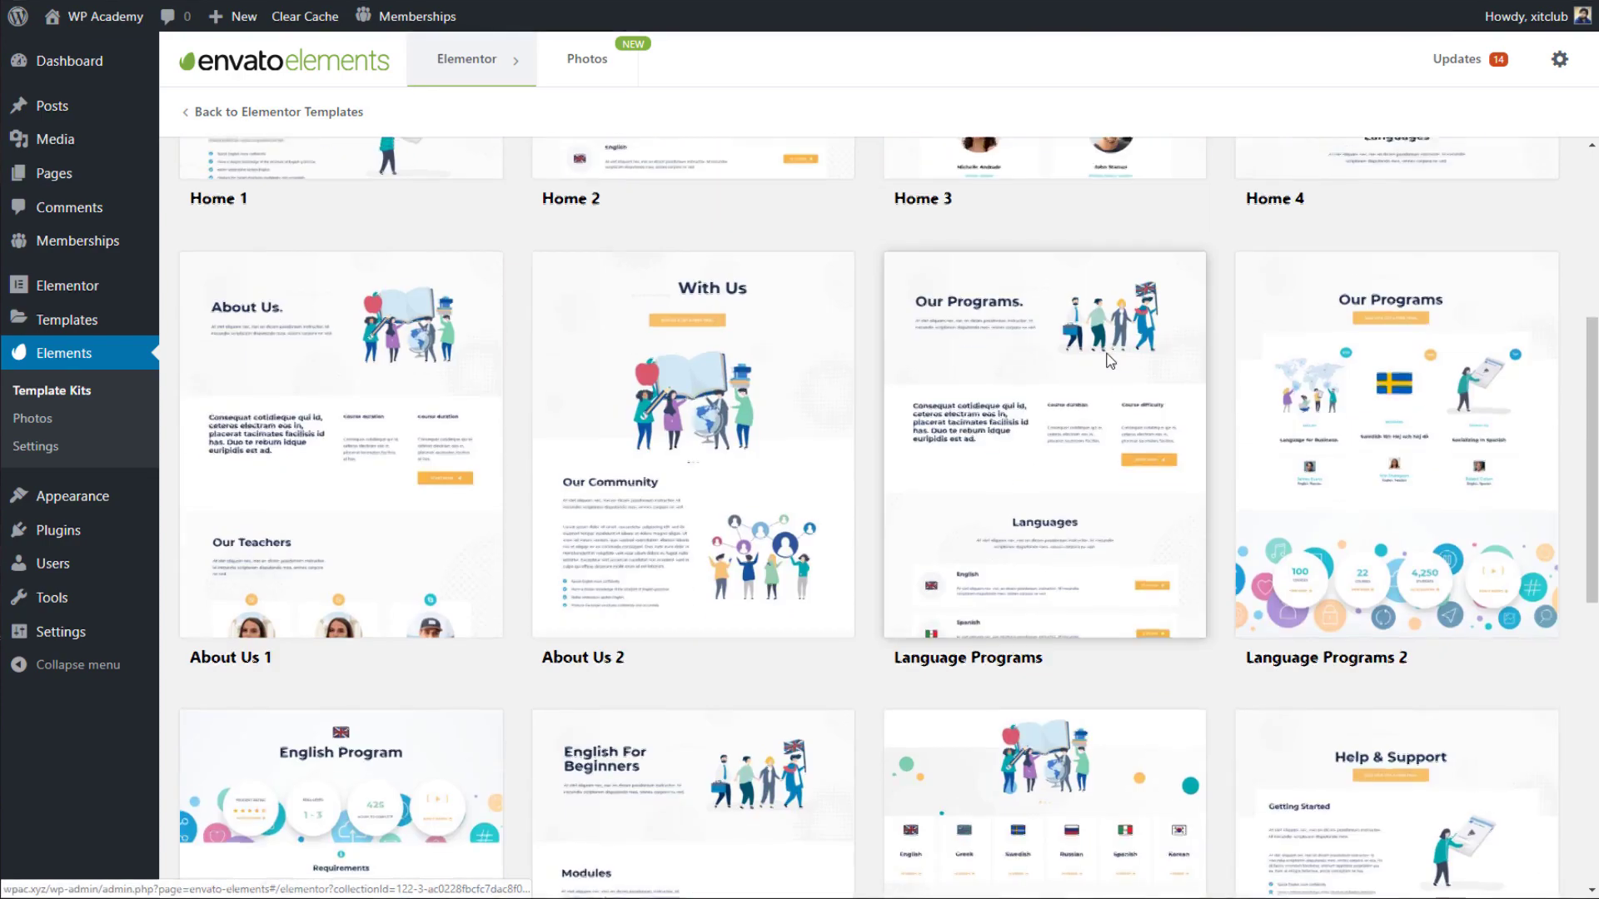
scroll(537, 390, up, 3)
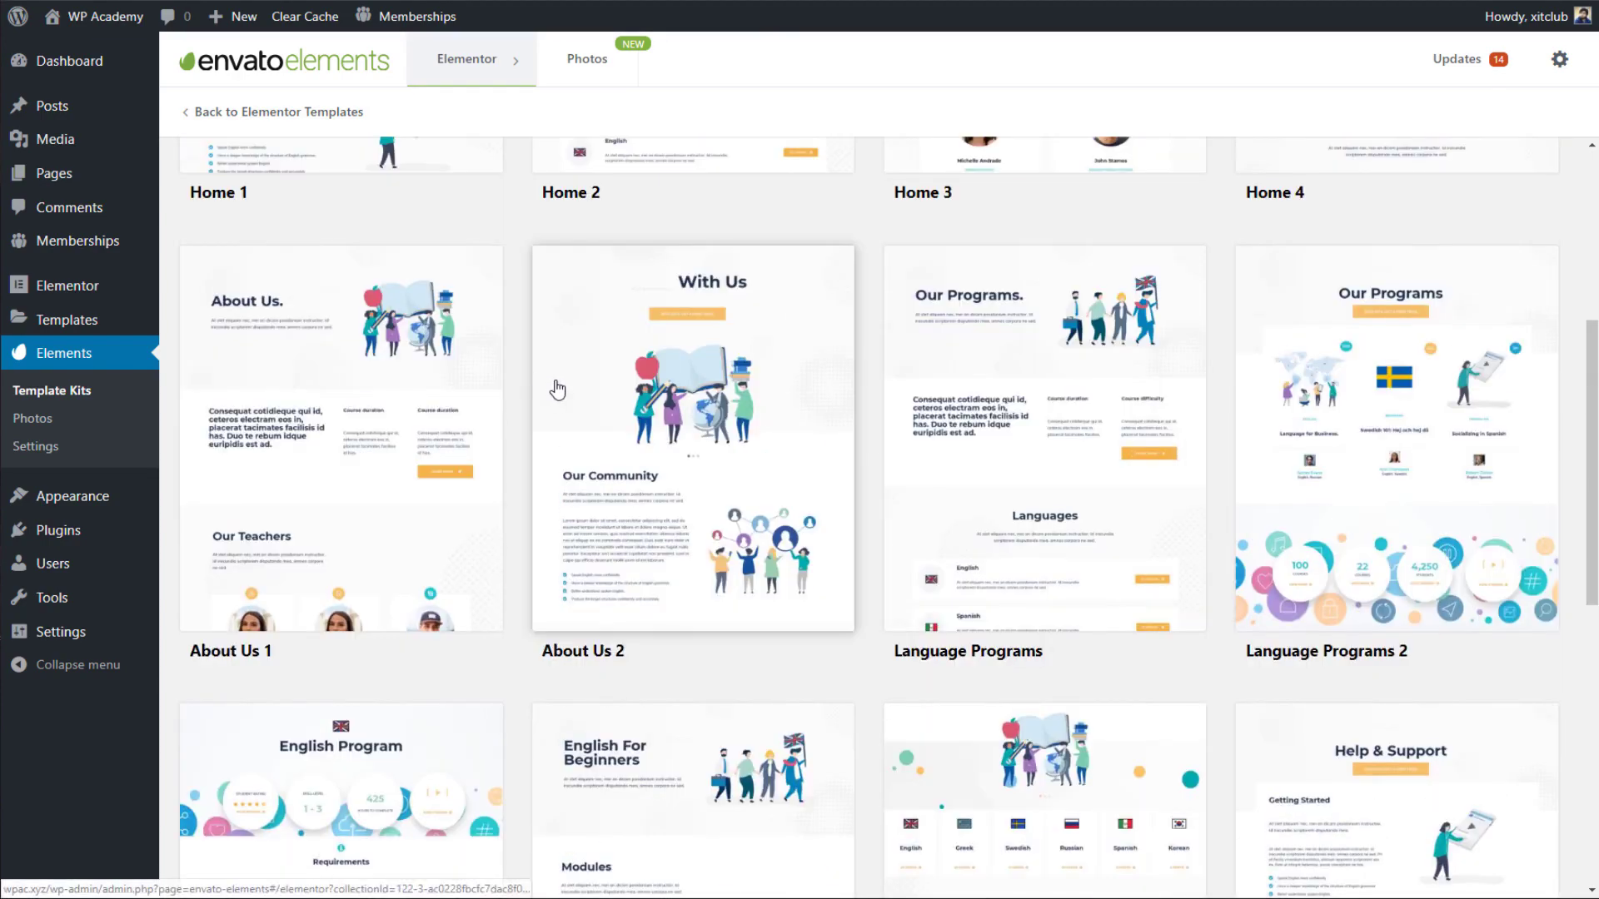
click(382, 413)
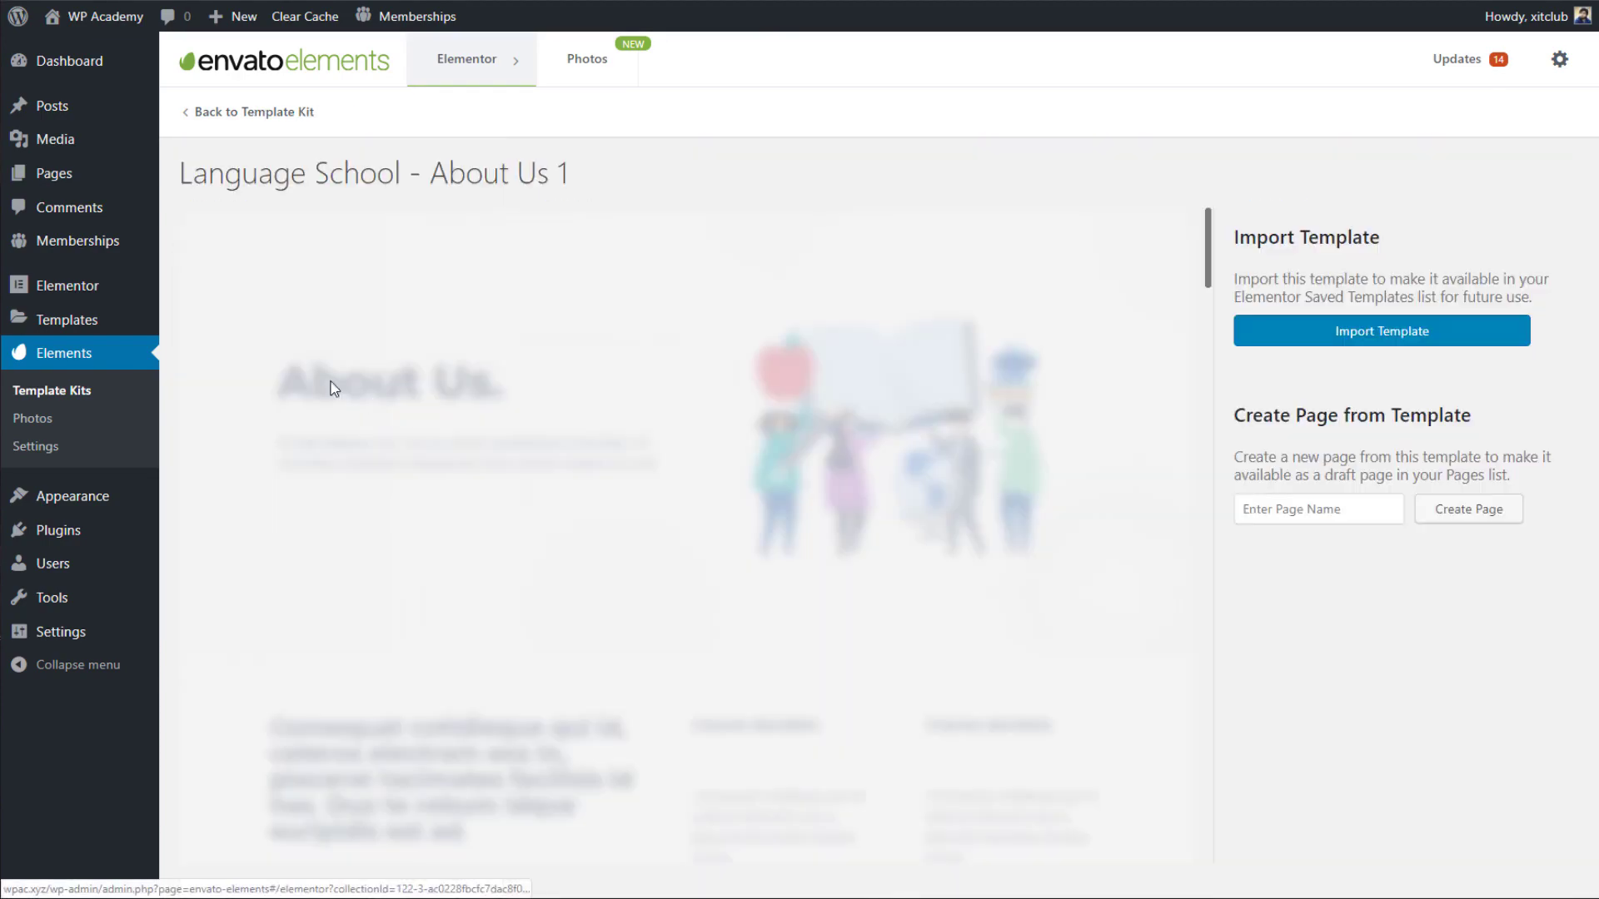
click(1265, 506)
text(A)
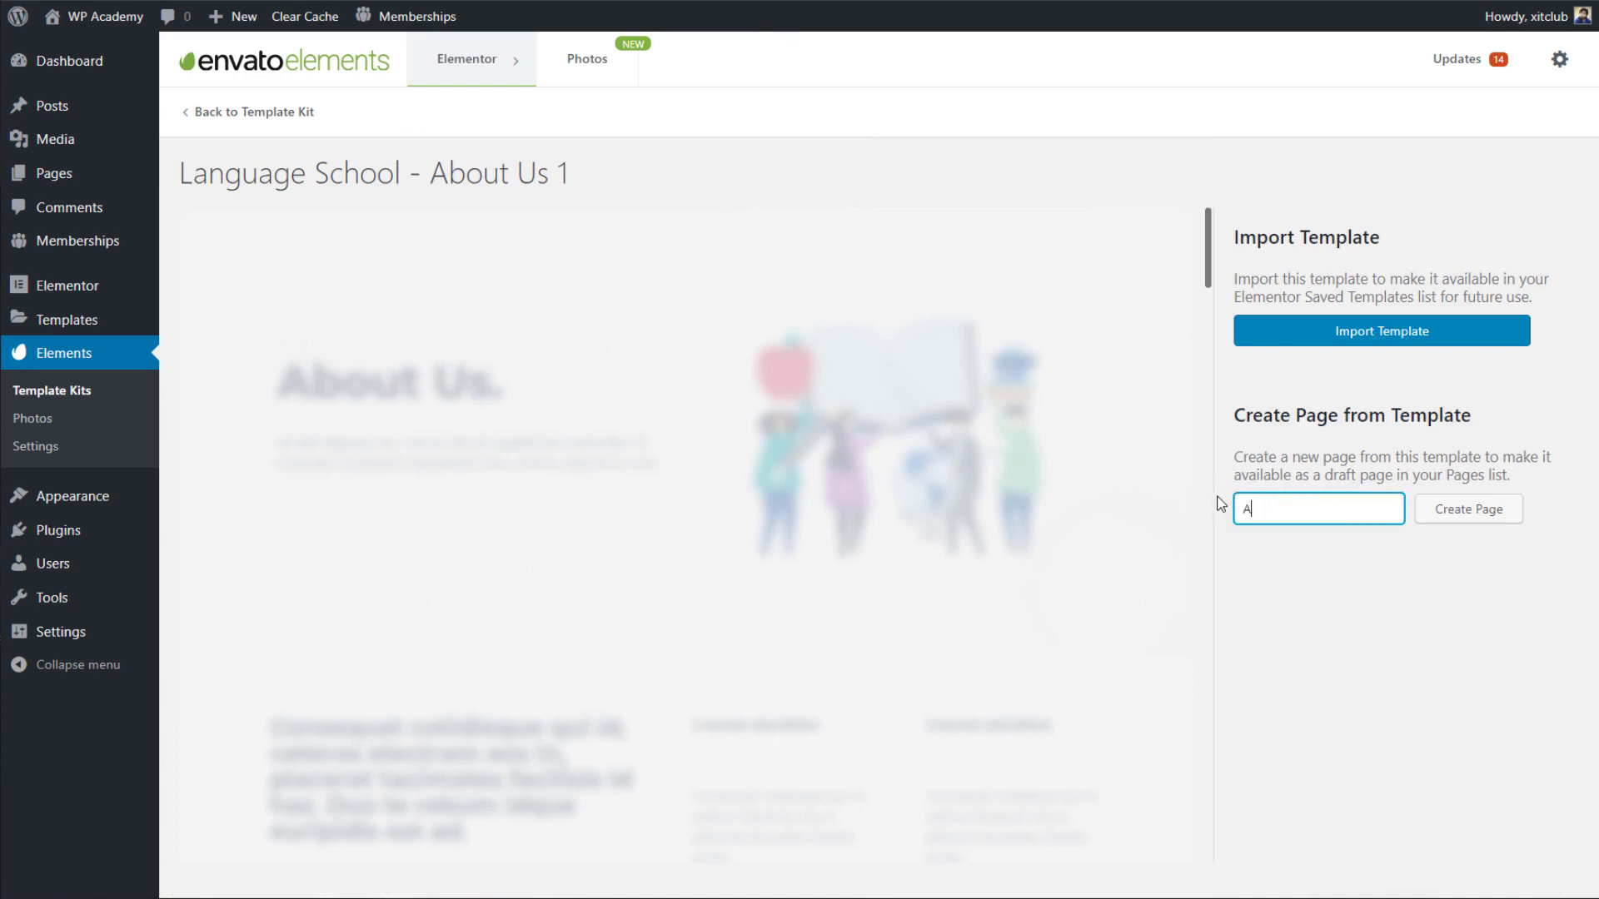
text(bout)
key(Return)
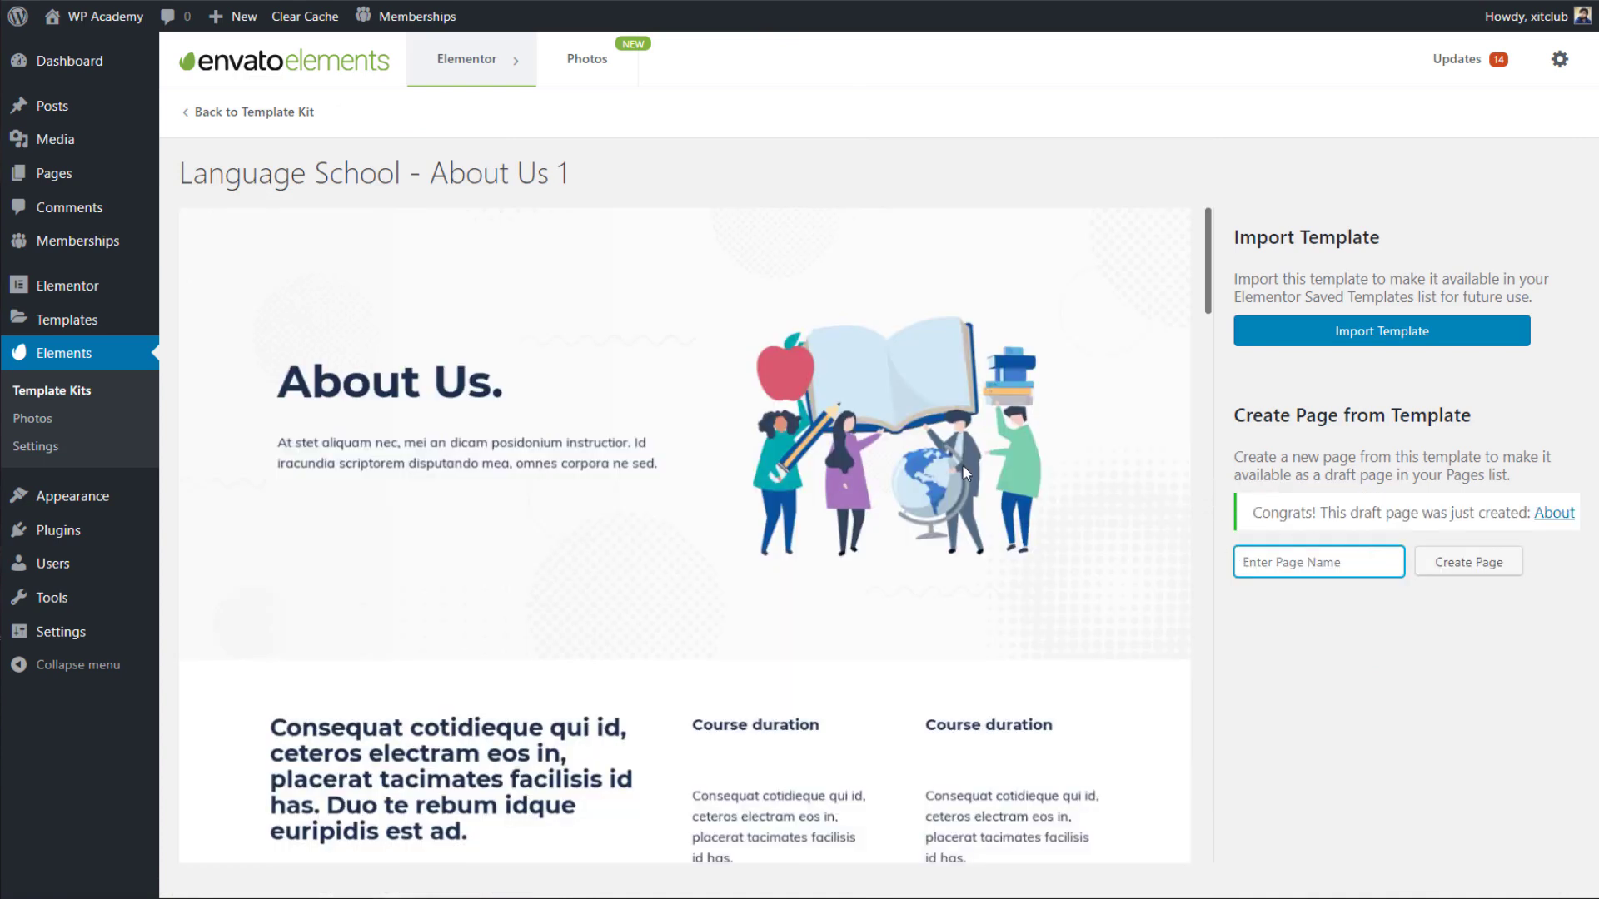
Return to the kit, create a draft page named Programs from the Language Programs template, and look through its preview.
click(241, 113)
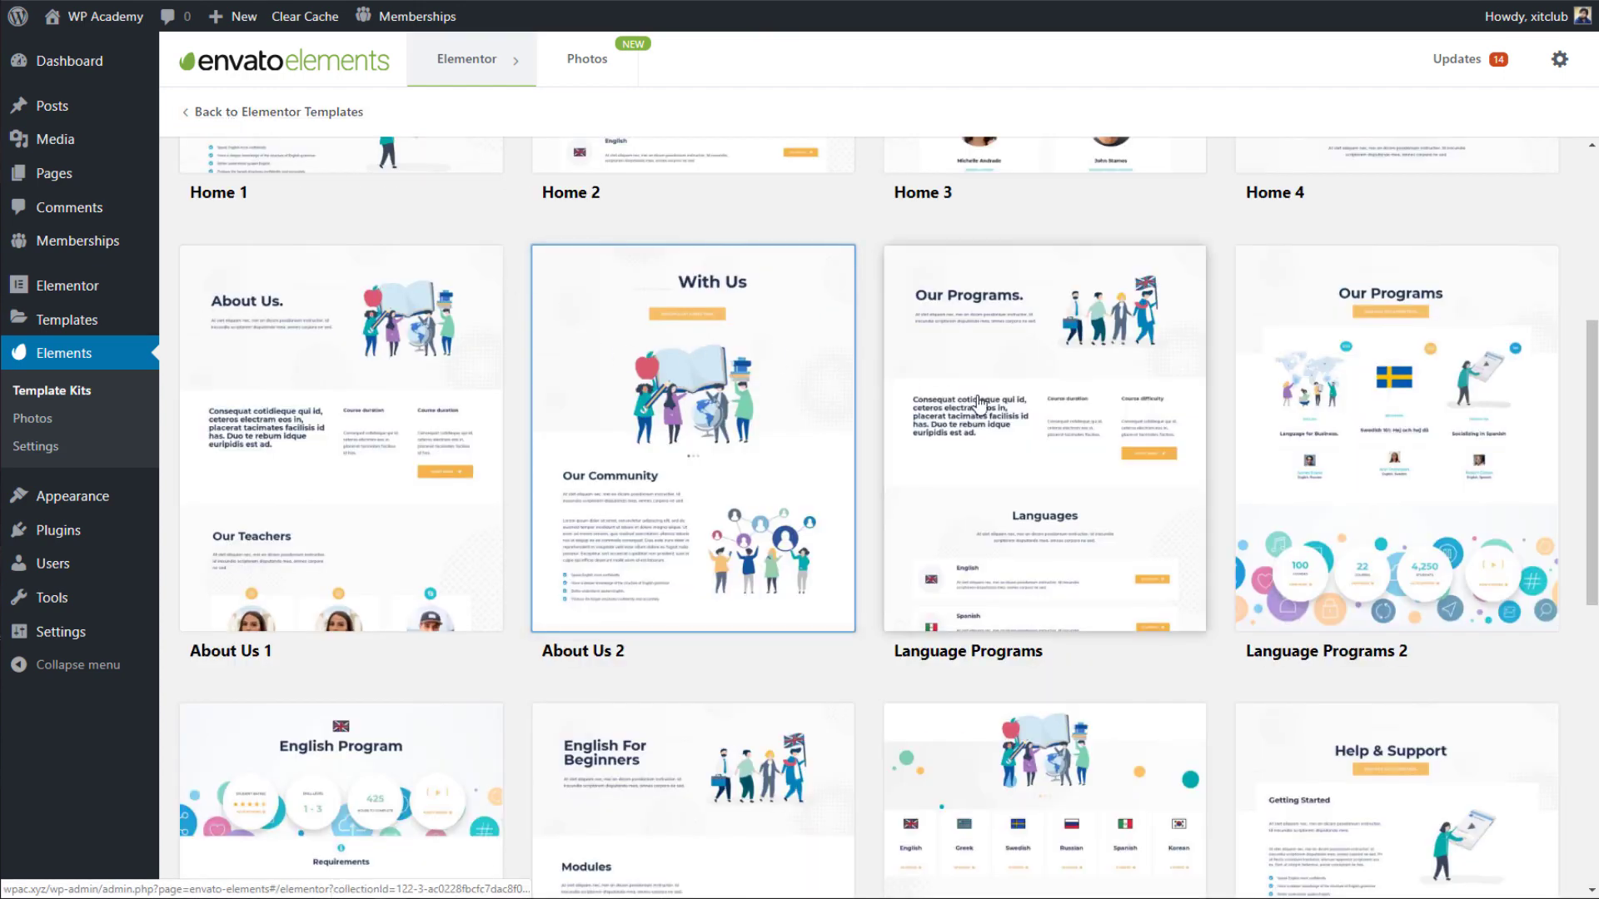
scroll(999, 406, down, 1)
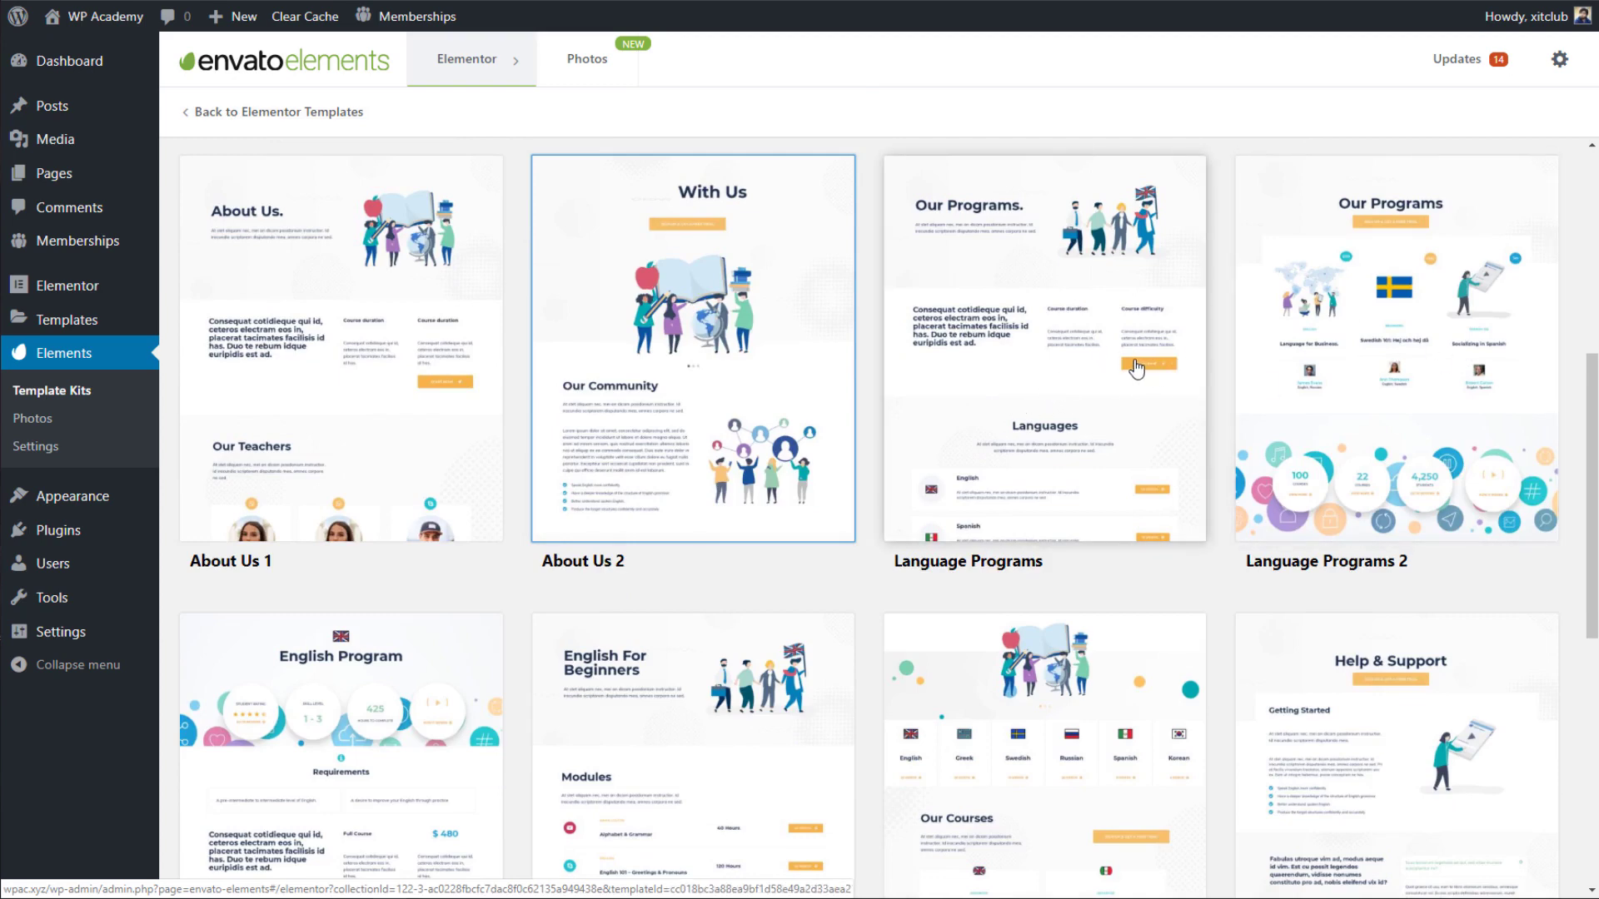
click(991, 358)
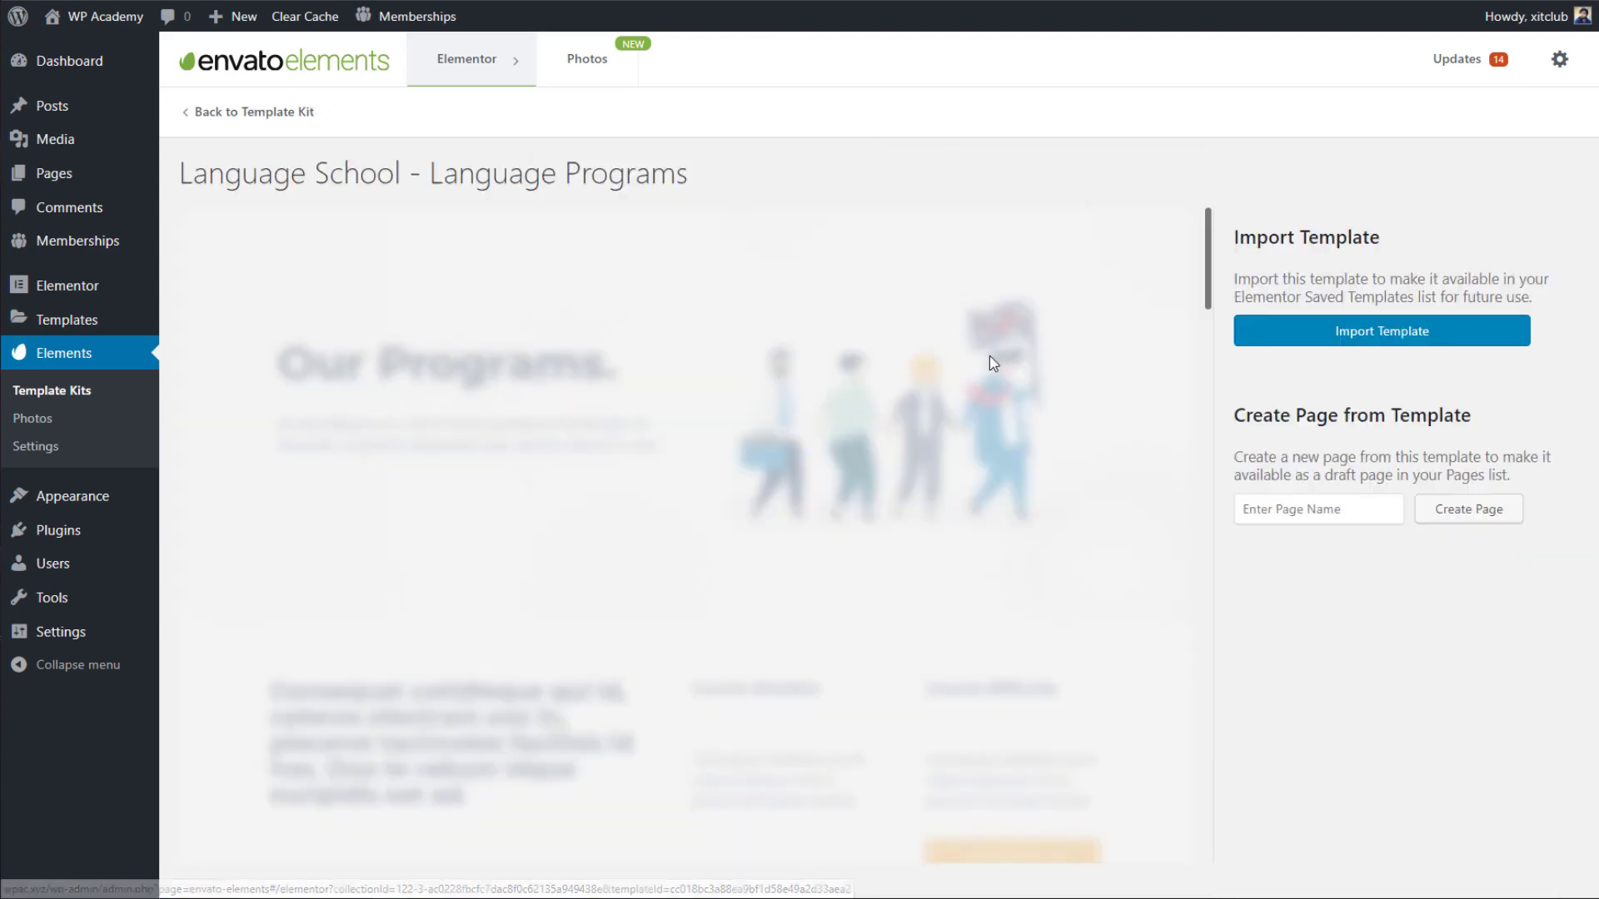
click(1359, 509)
text(Programs)
key(Return)
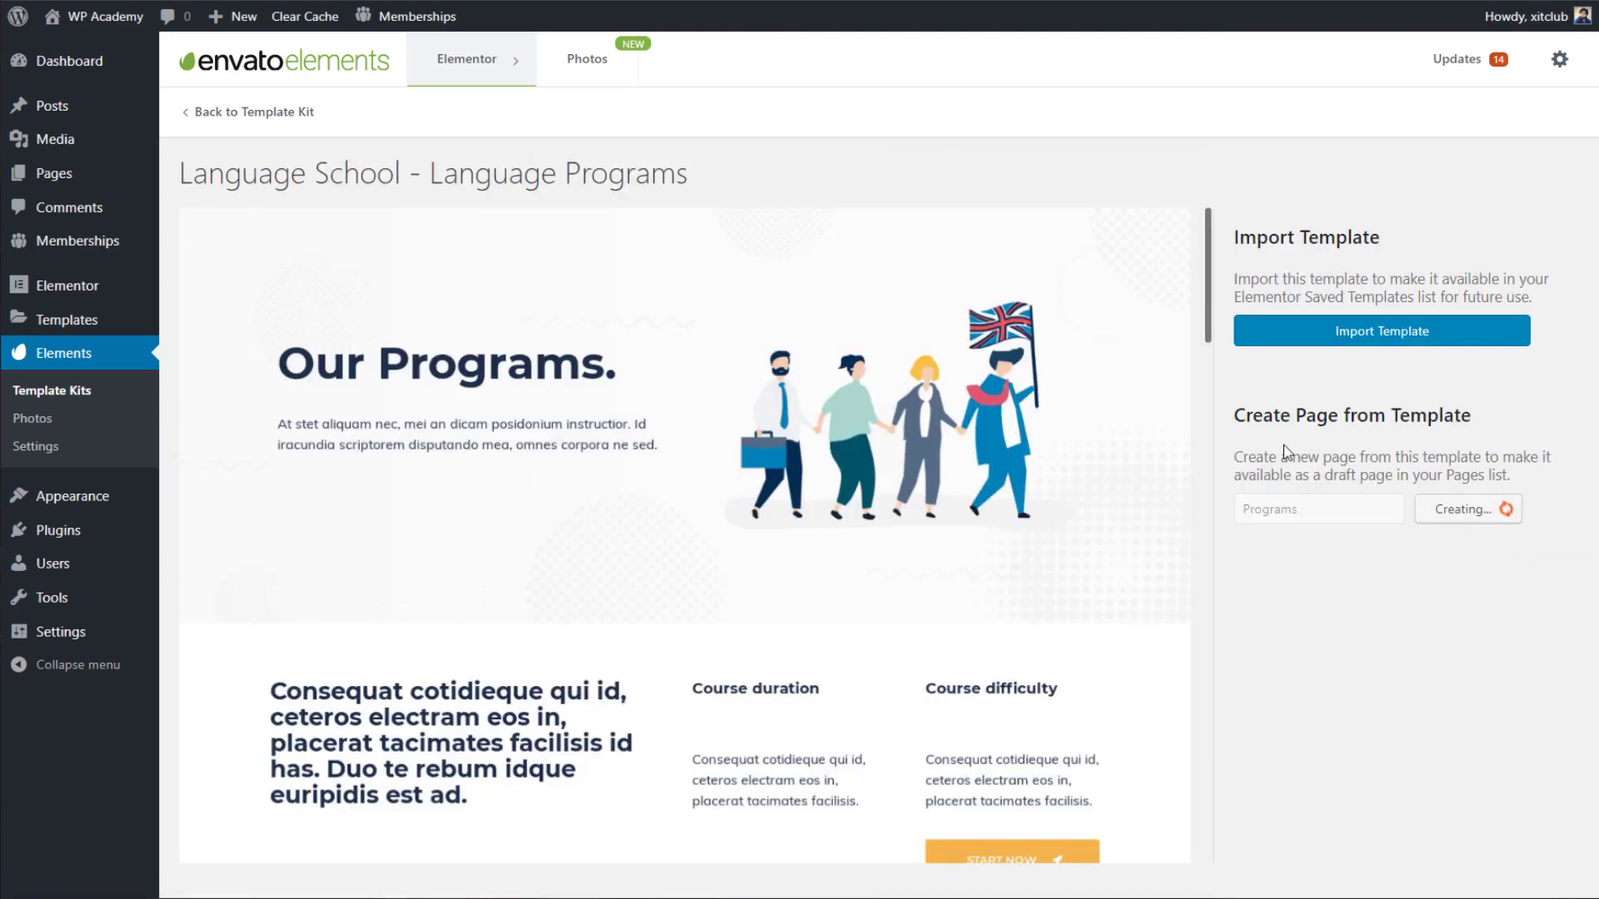
scroll(1053, 419, down, 10)
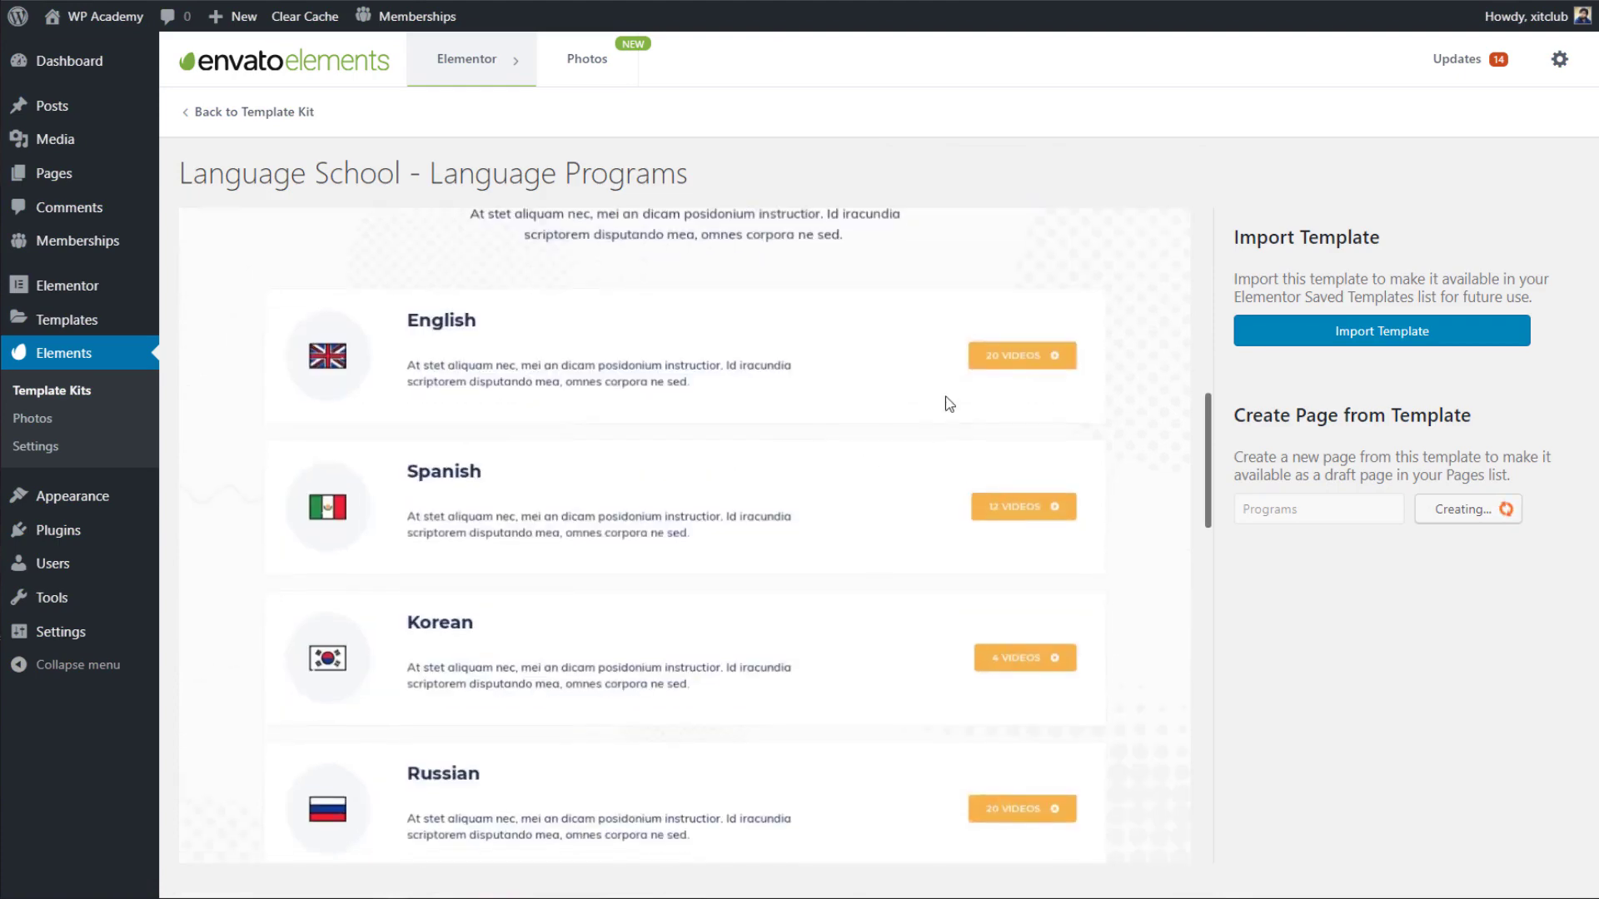
scroll(755, 400, down, 15)
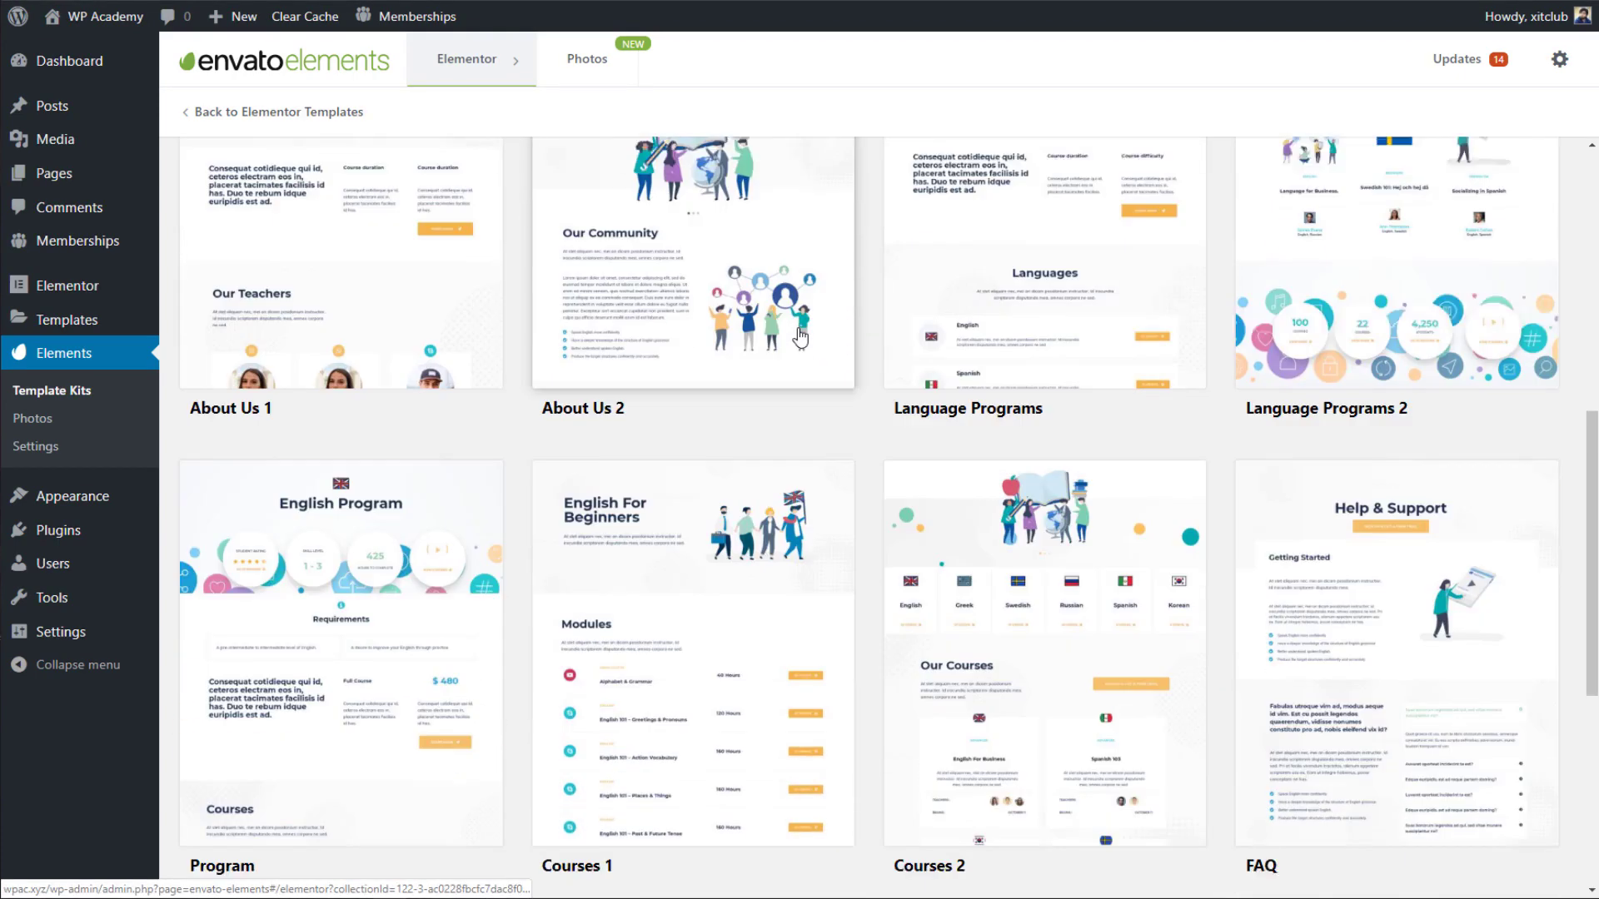
Browse the kit's remaining page templates, open Courses 1 and review its preview from the modules to the course cards.
scroll(800, 338, down, 1)
scroll(810, 333, up, 3)
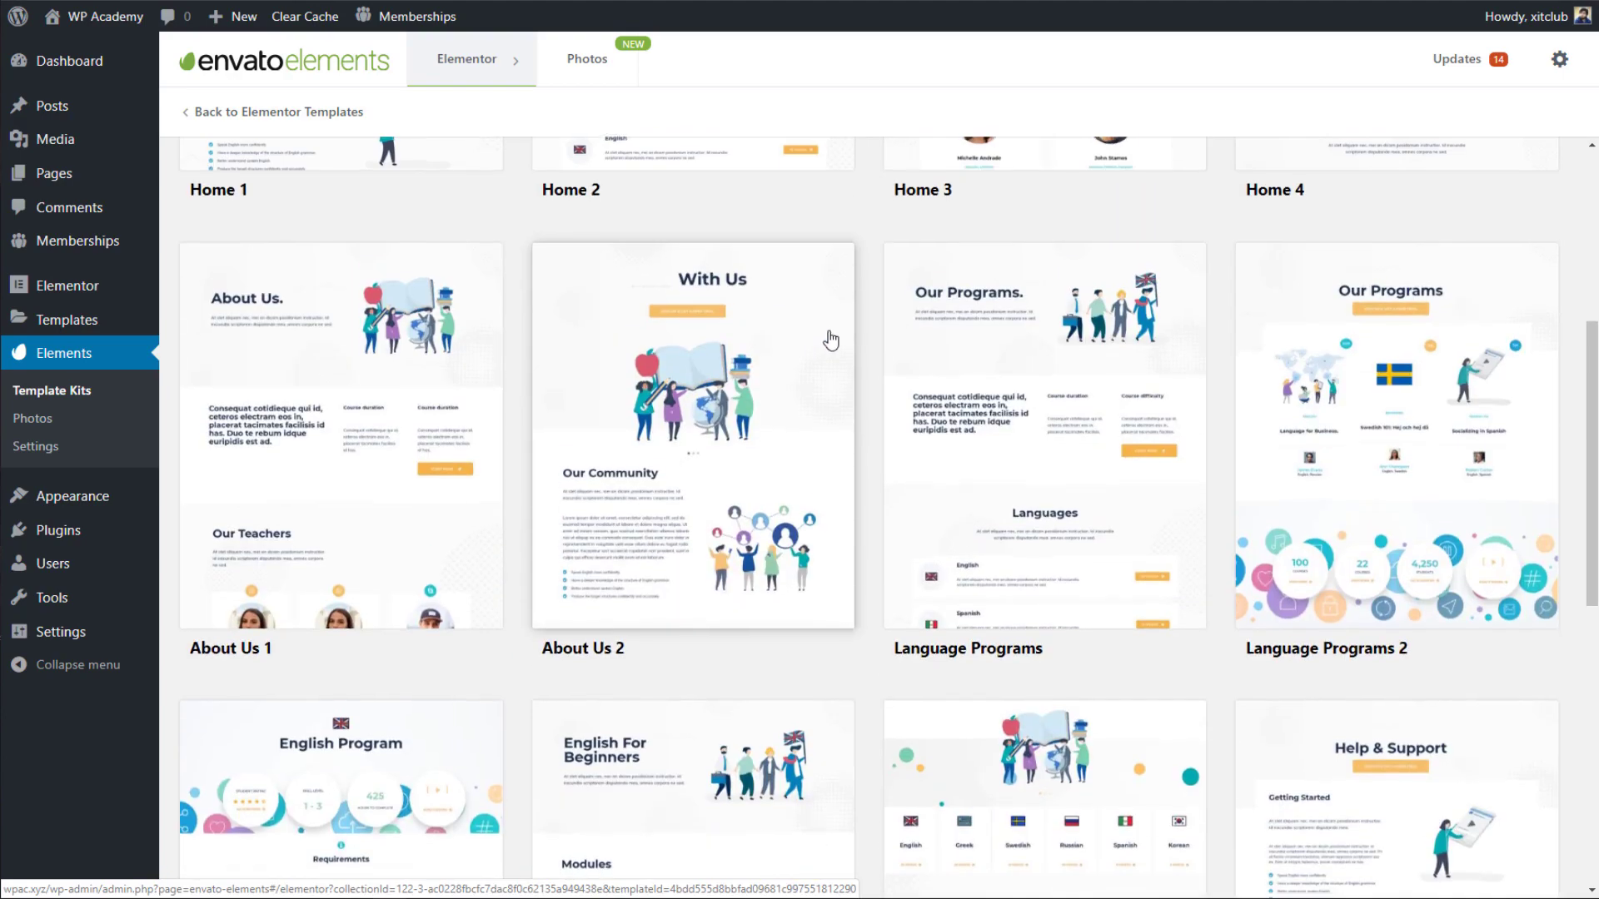
scroll(824, 344, down, 2)
scroll(836, 342, down, 3)
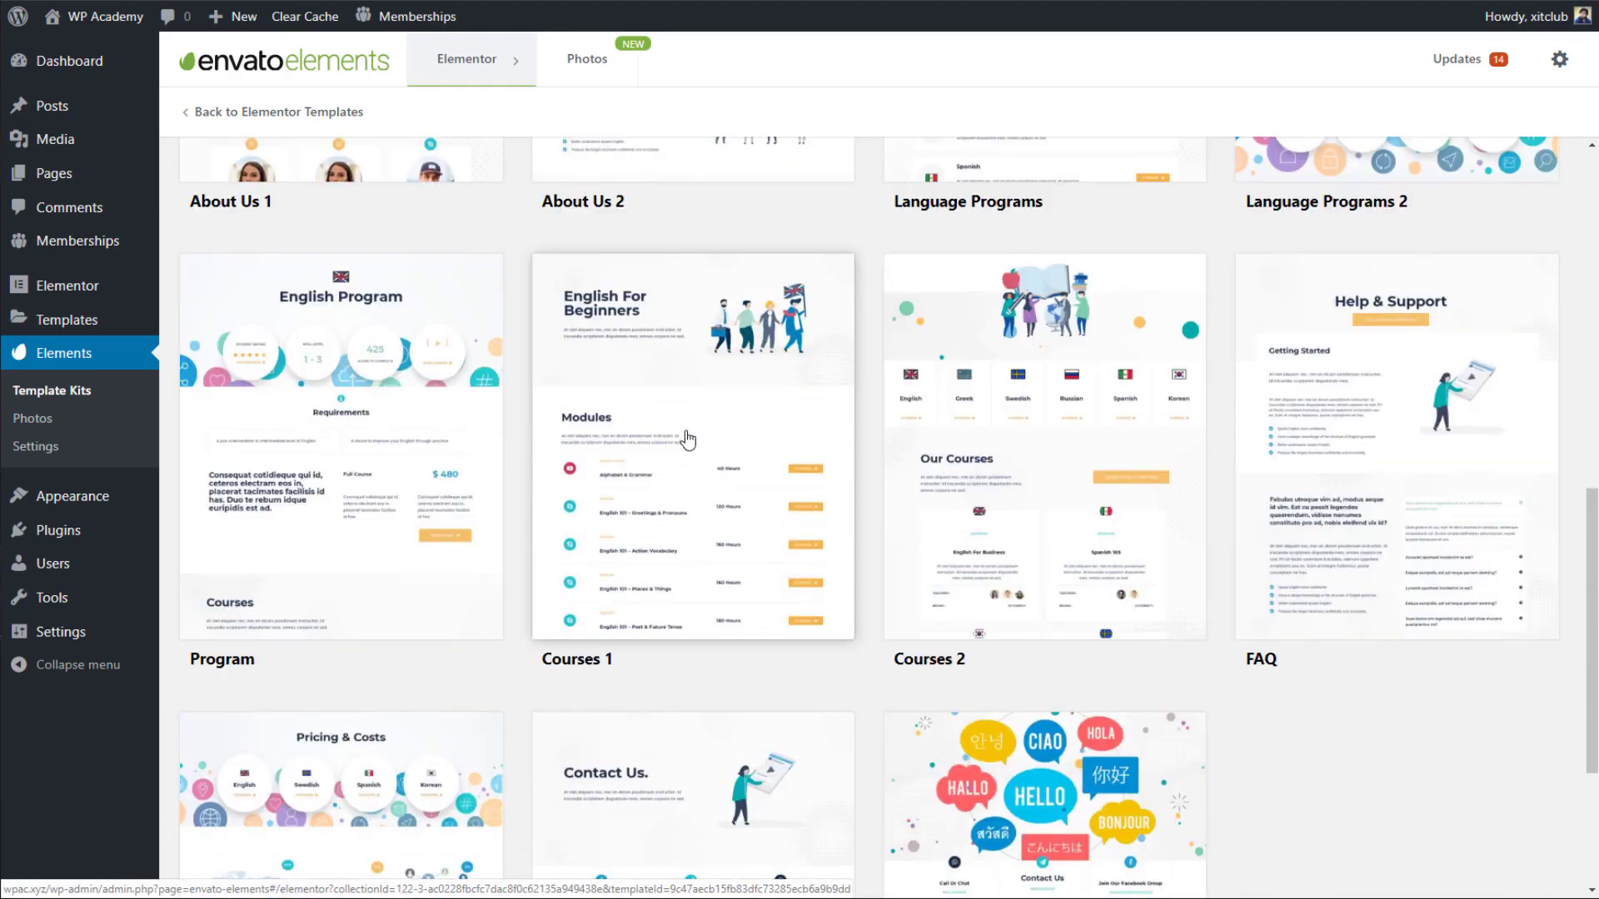
scroll(738, 429, down, 2)
click(729, 343)
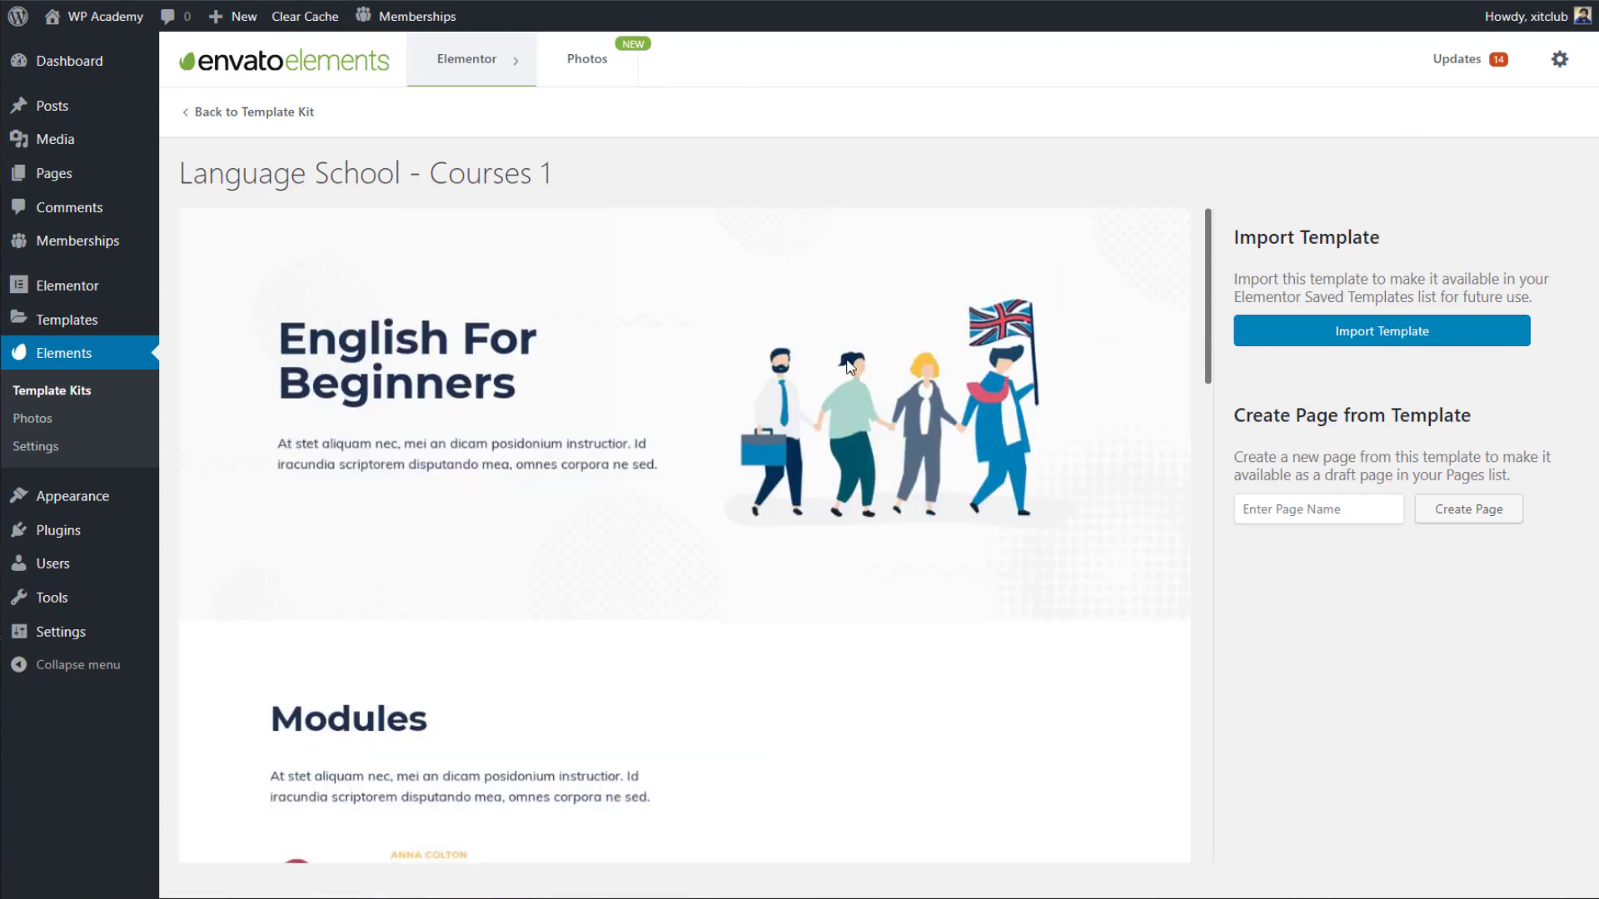
scroll(852, 364, down, 8)
scroll(862, 367, down, 10)
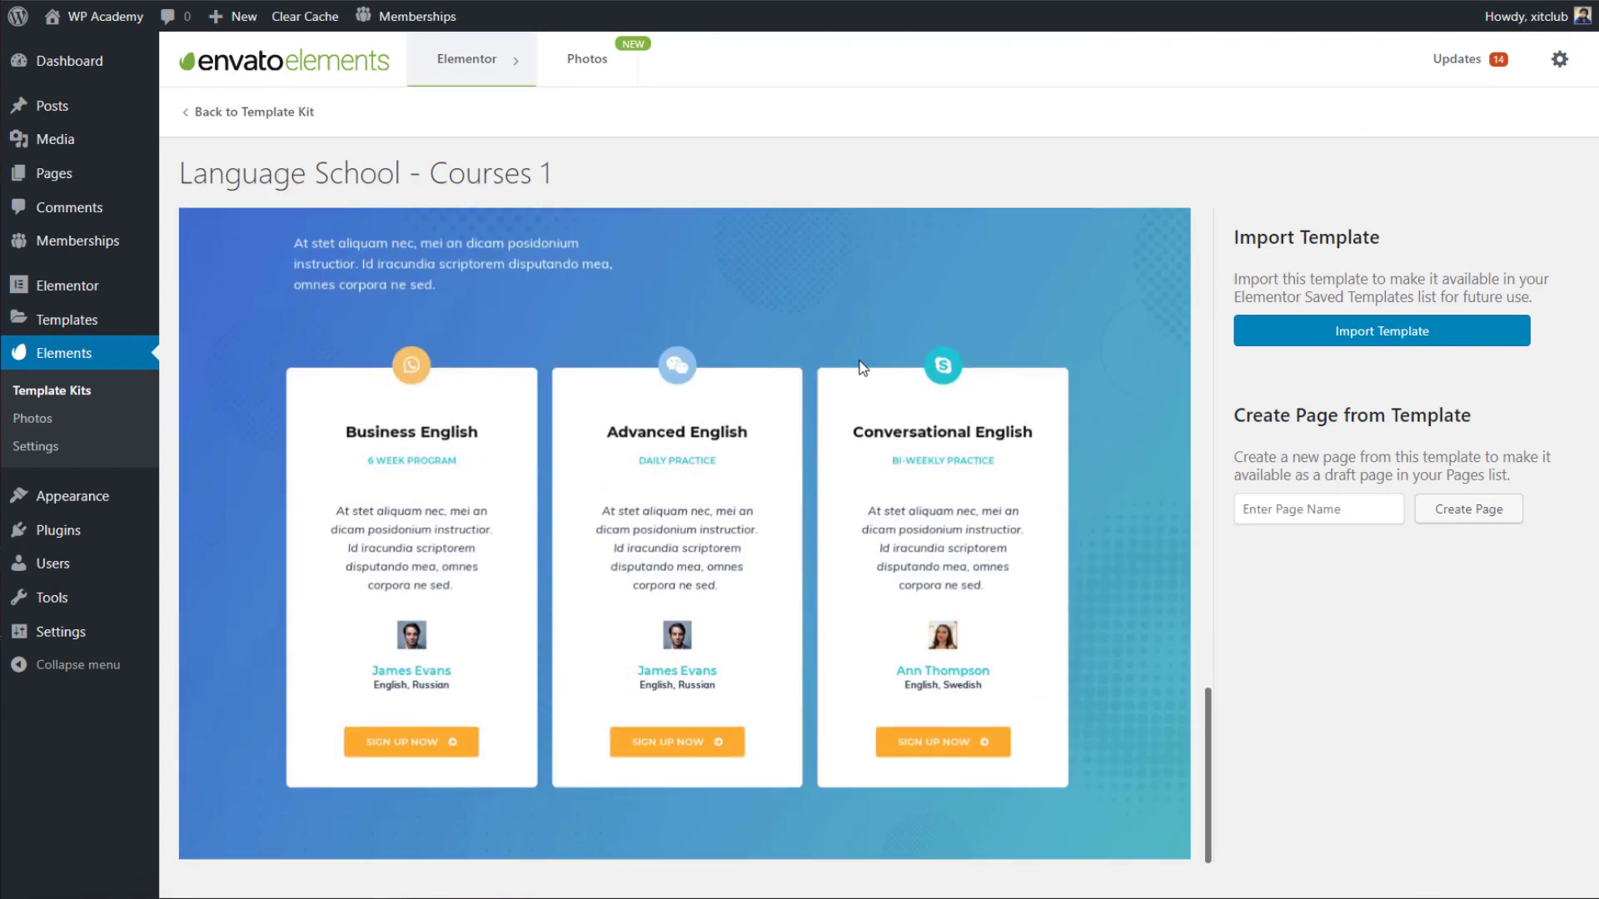
scroll(861, 367, up, 12)
Create a draft page named English Course from the Courses 1 template.
click(1302, 502)
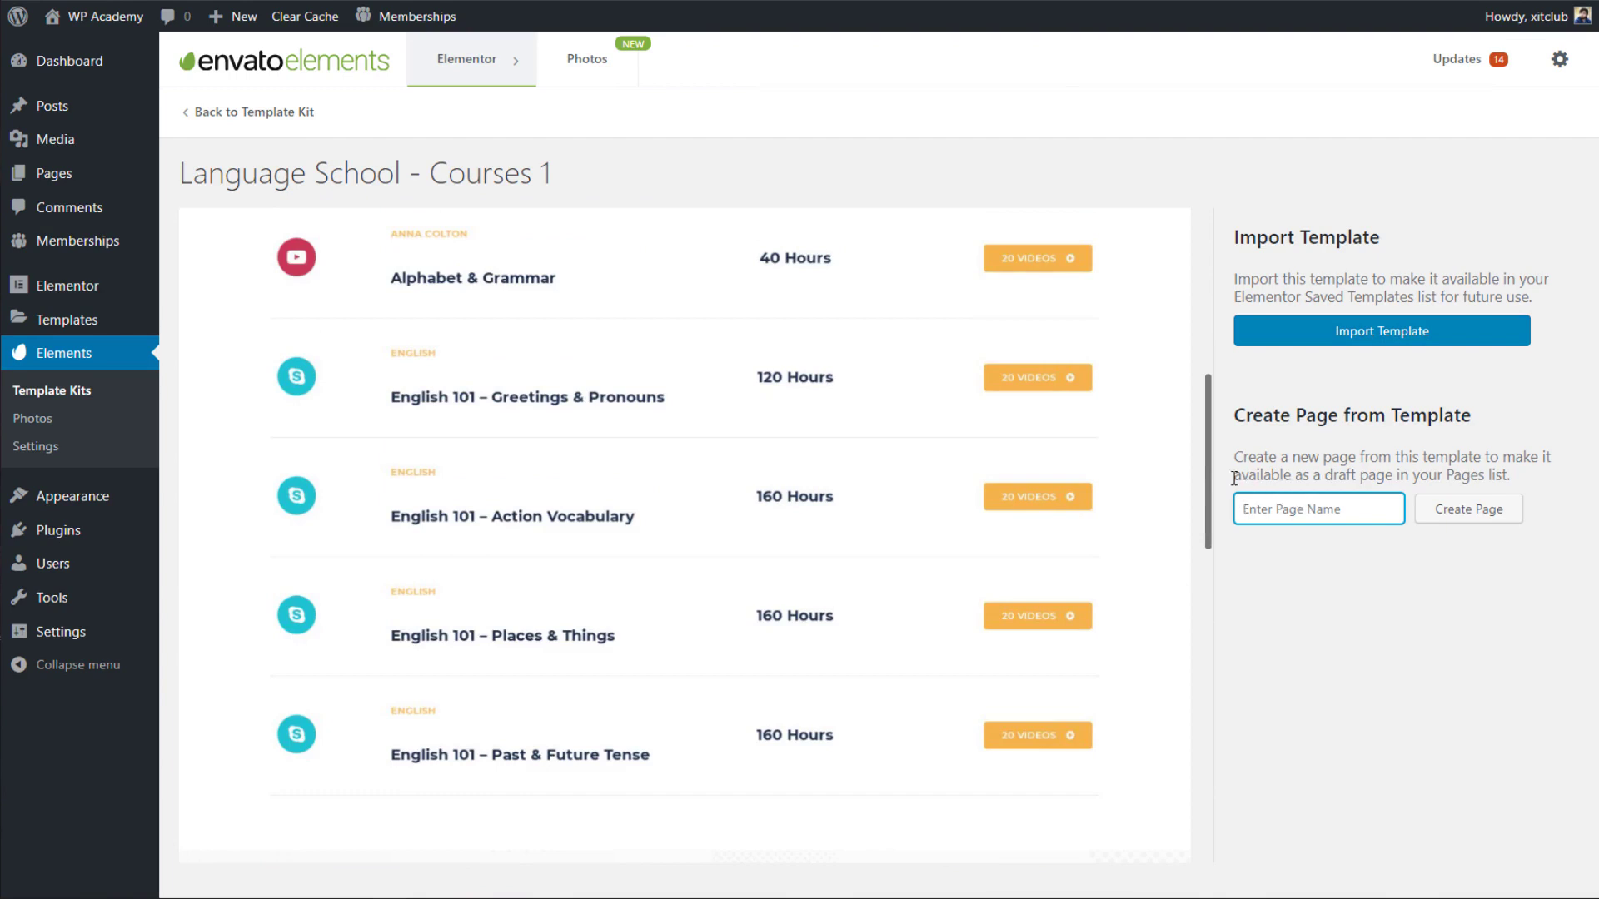
text(English Course)
scroll(1148, 457, down, 1)
key(Return)
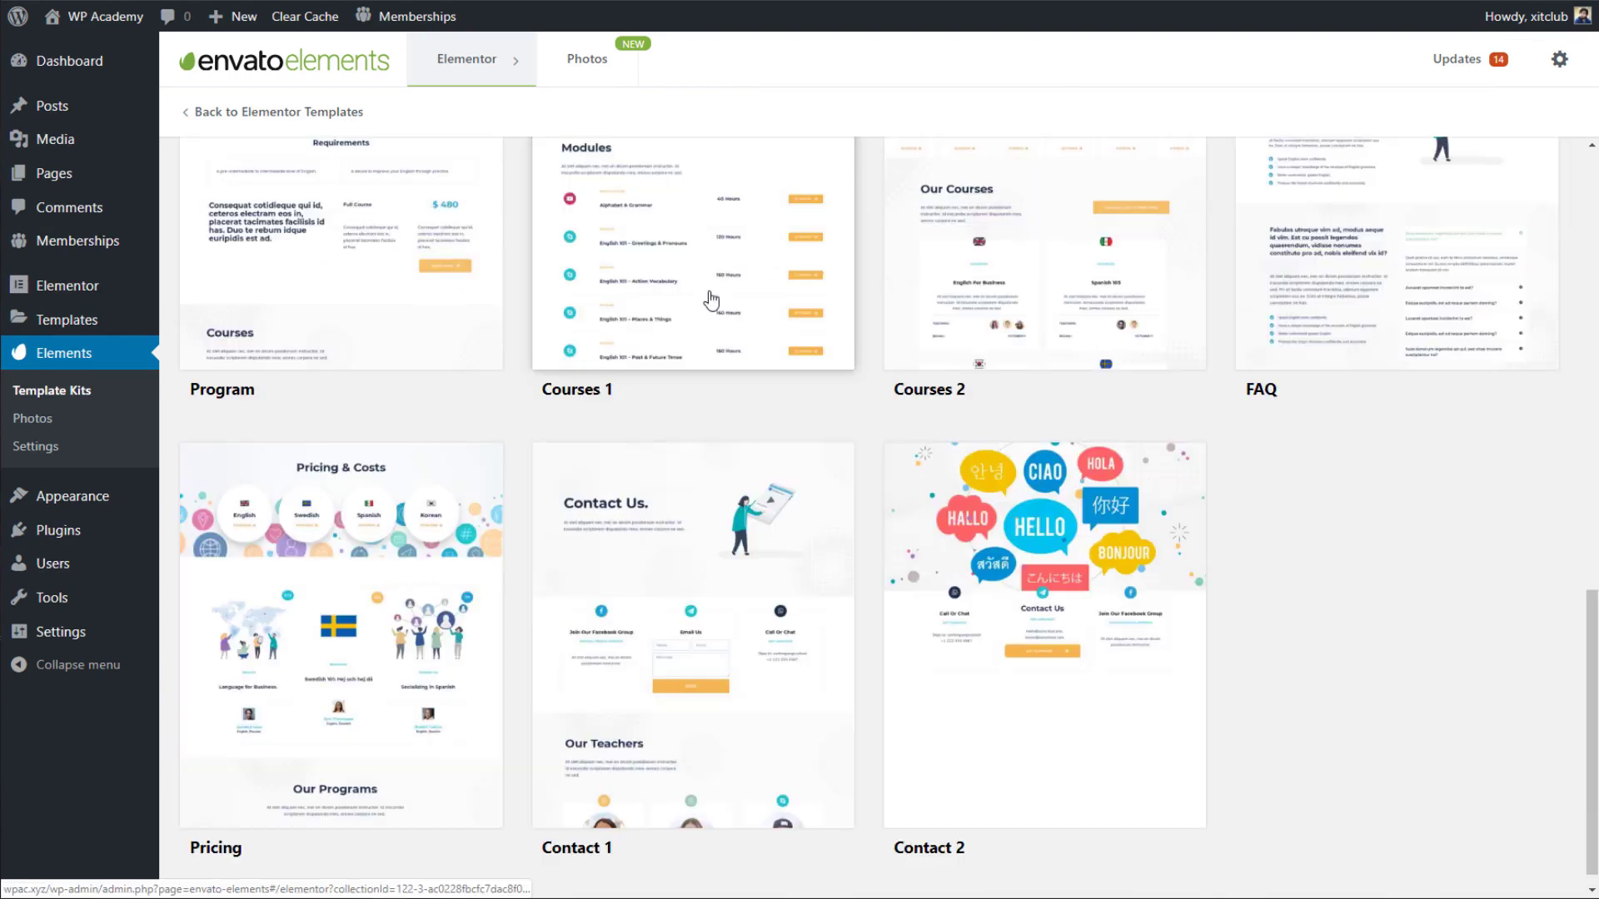
Create a draft page named FAQ from the kit's FAQ template and return to the template kit.
scroll(798, 321, up, 1)
click(1353, 342)
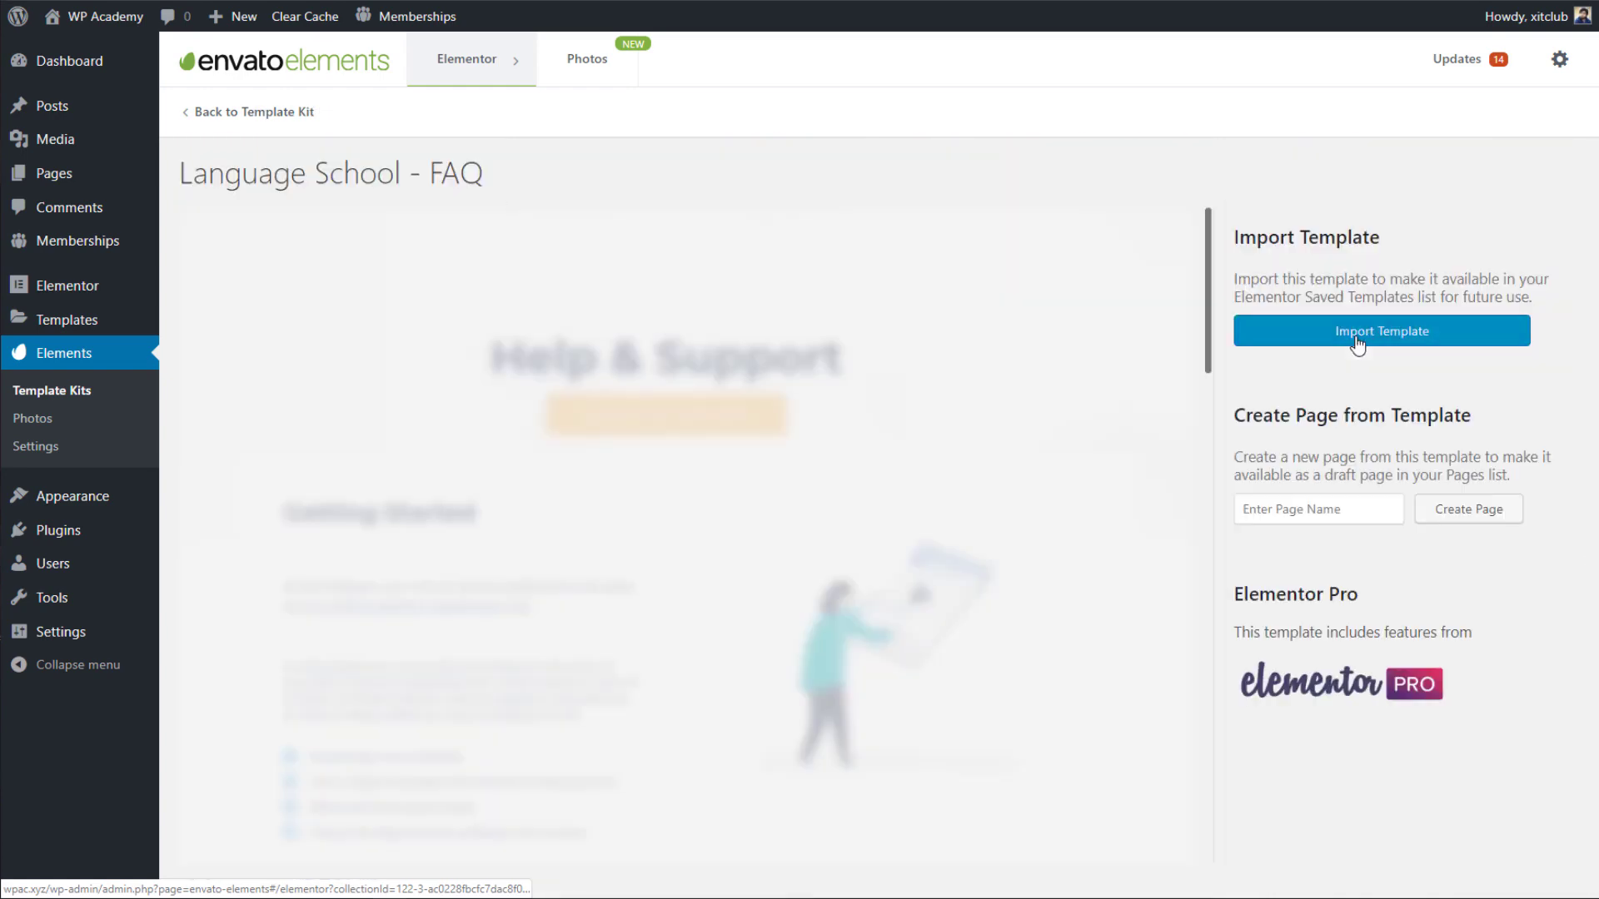
click(1312, 506)
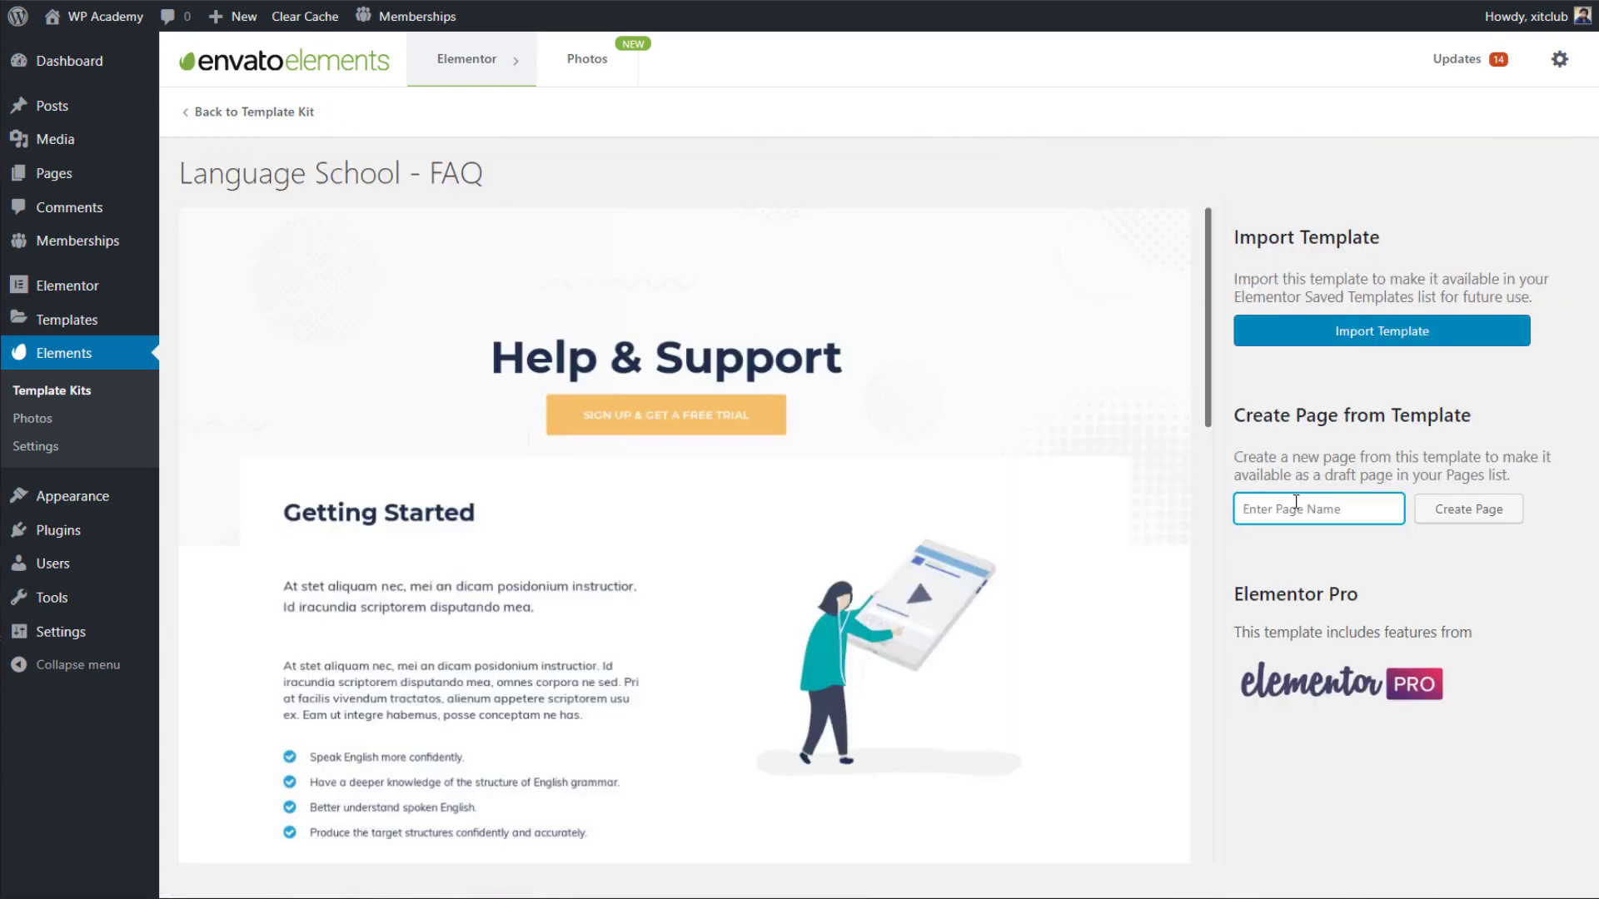
text(FAQ)
key(Return)
click(254, 112)
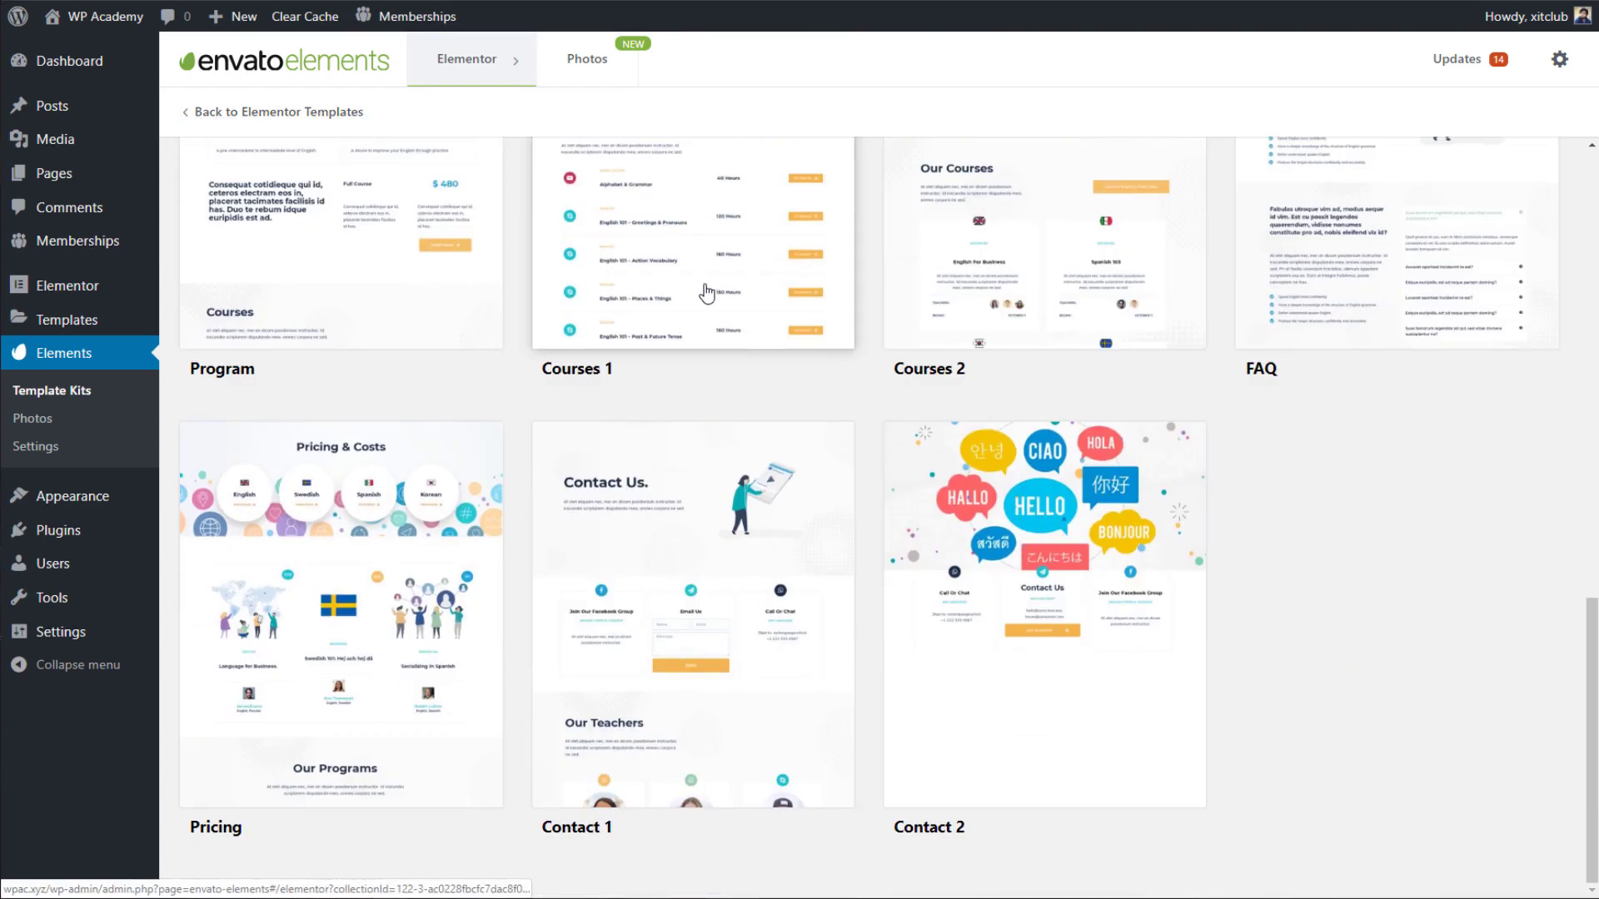
Create a draft page named Pricing from the kit's Pricing template.
scroll(706, 294, up, 1)
click(364, 544)
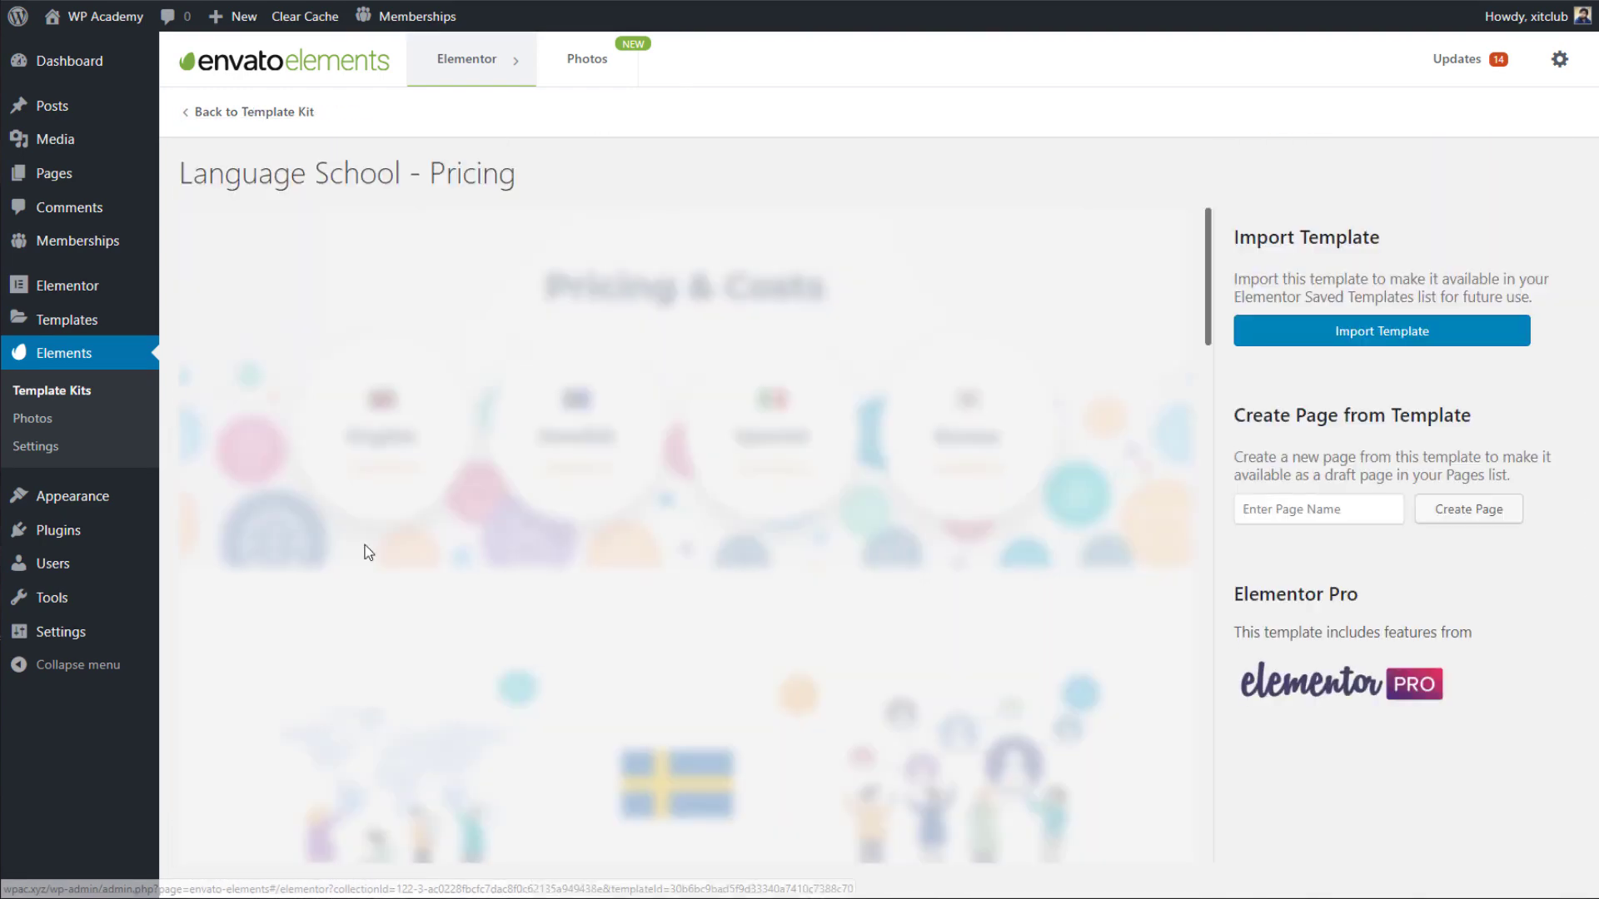
click(1258, 516)
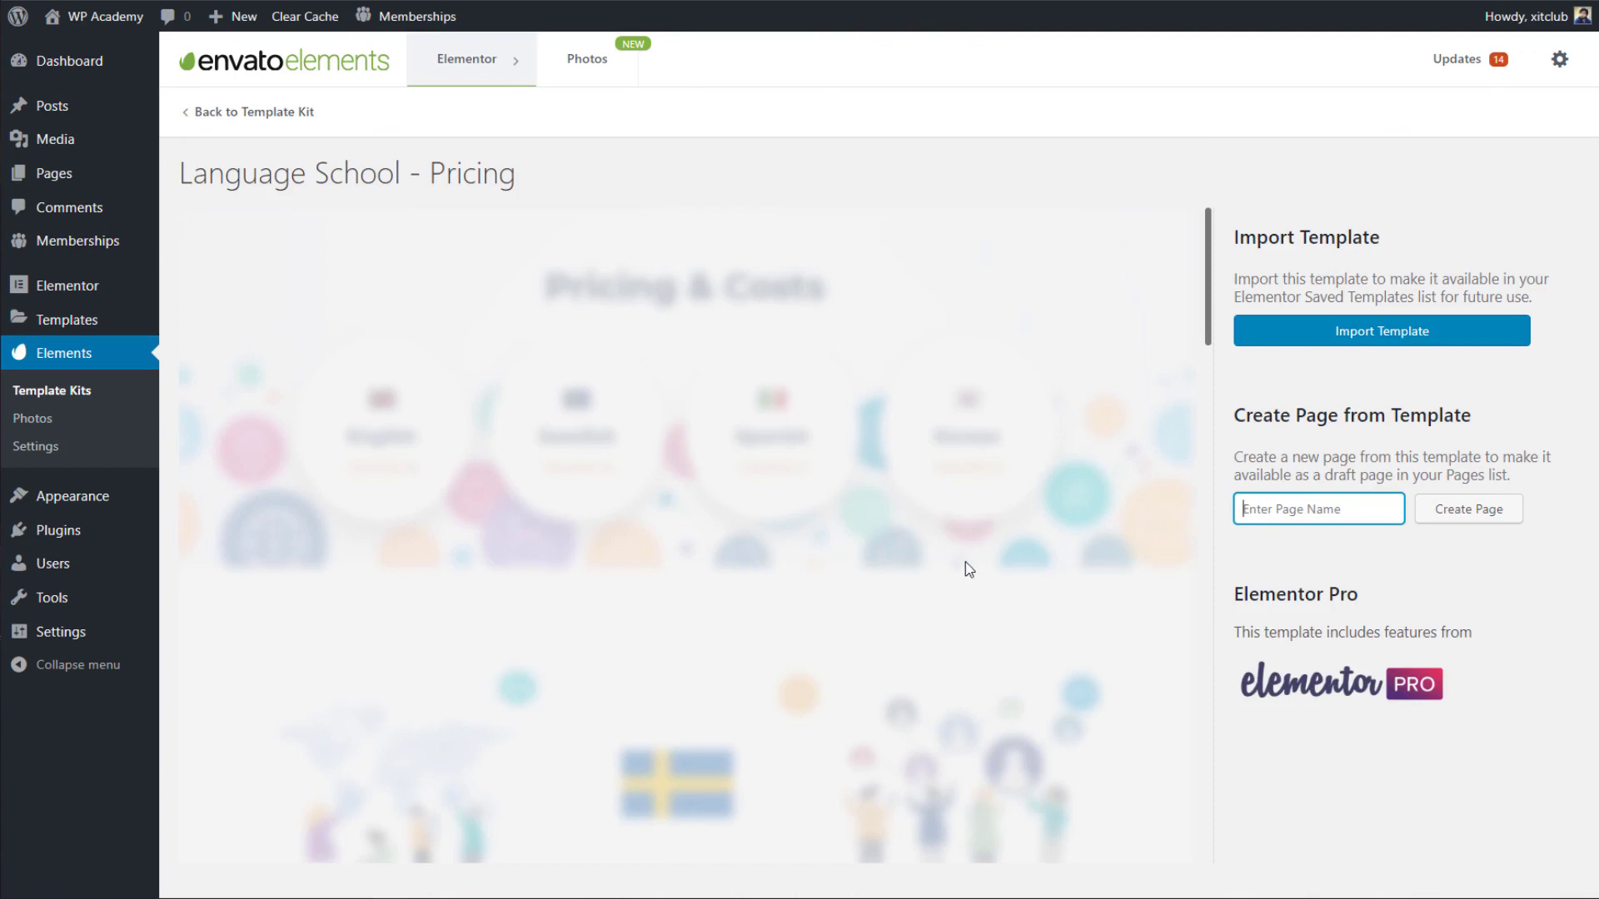
text(P)
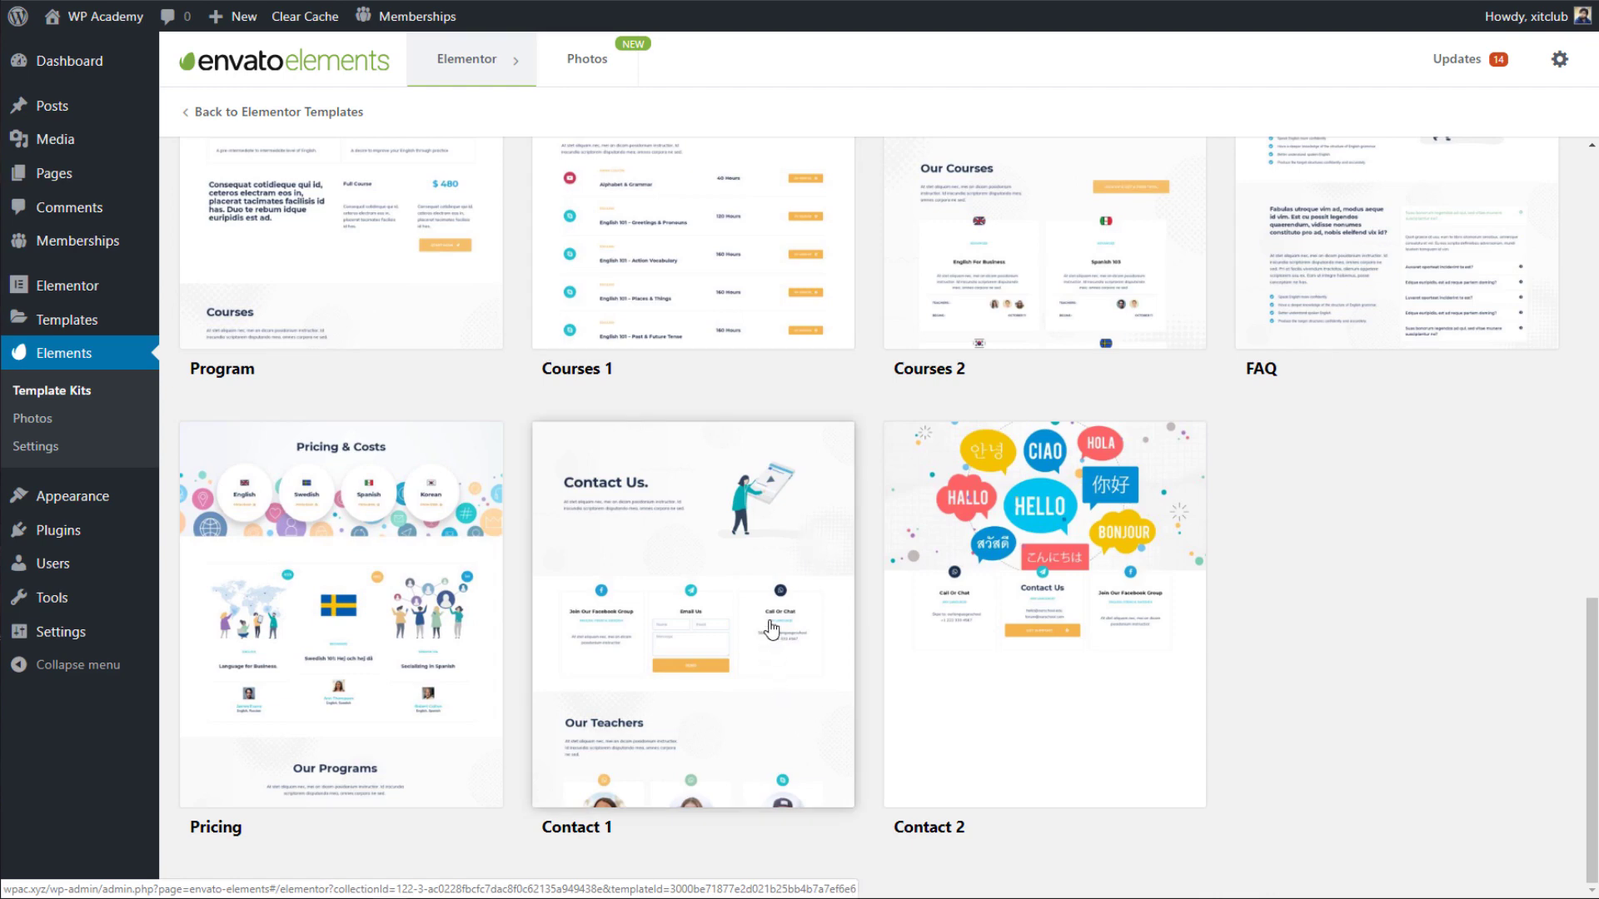
Create a draft page named Contact from the Contact 1 template, look through its preview, and return to the template kit.
click(767, 610)
click(1249, 504)
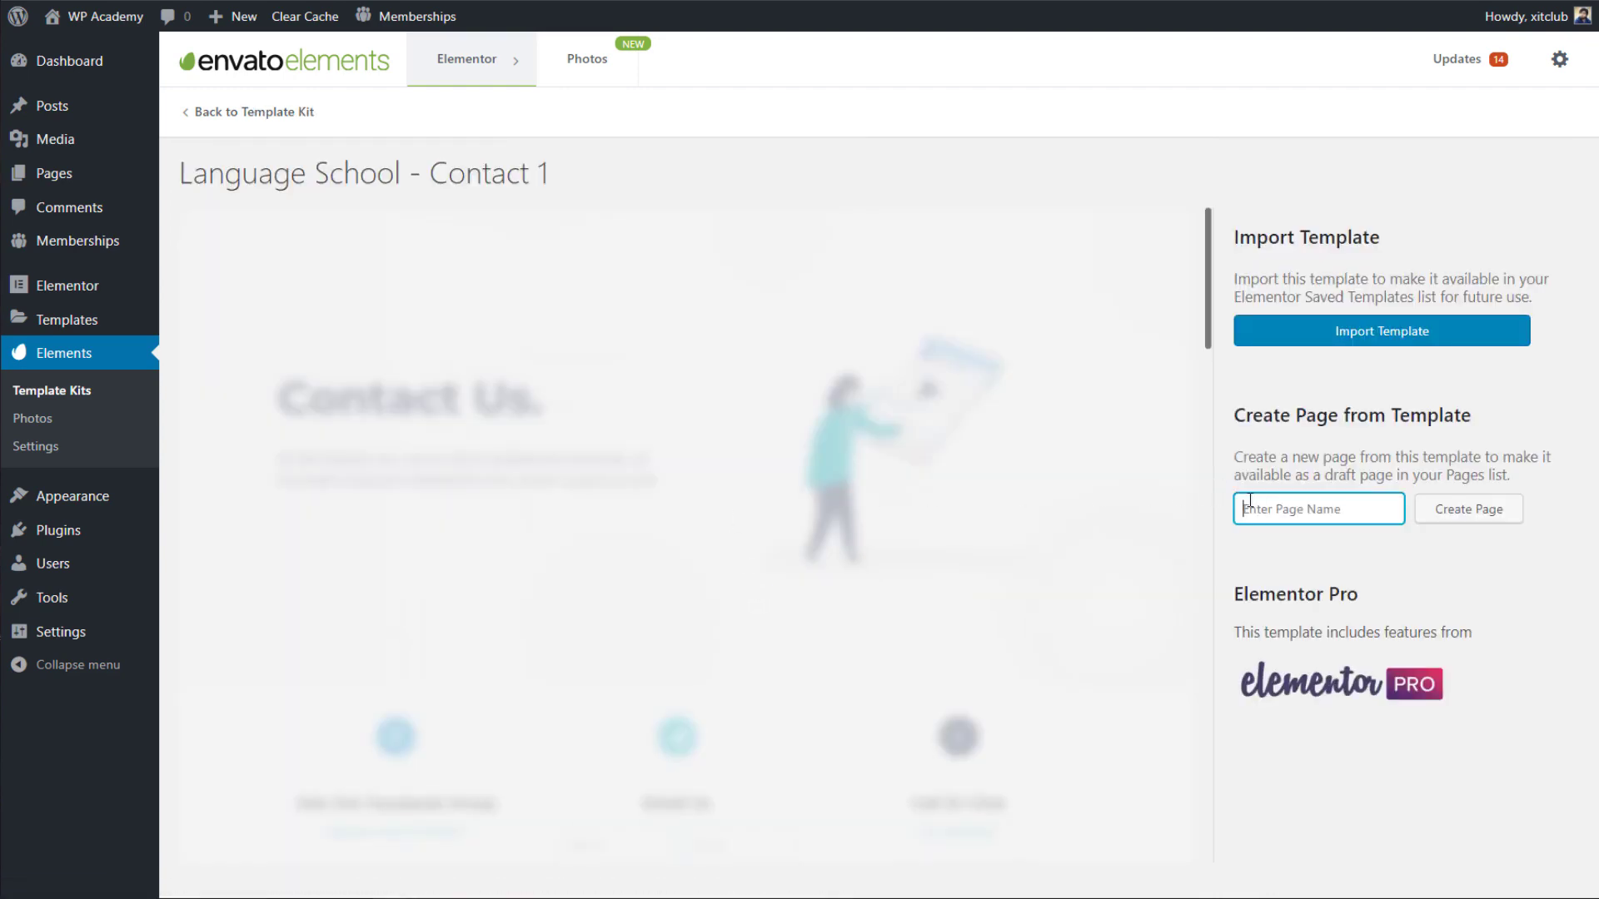
text(Contact)
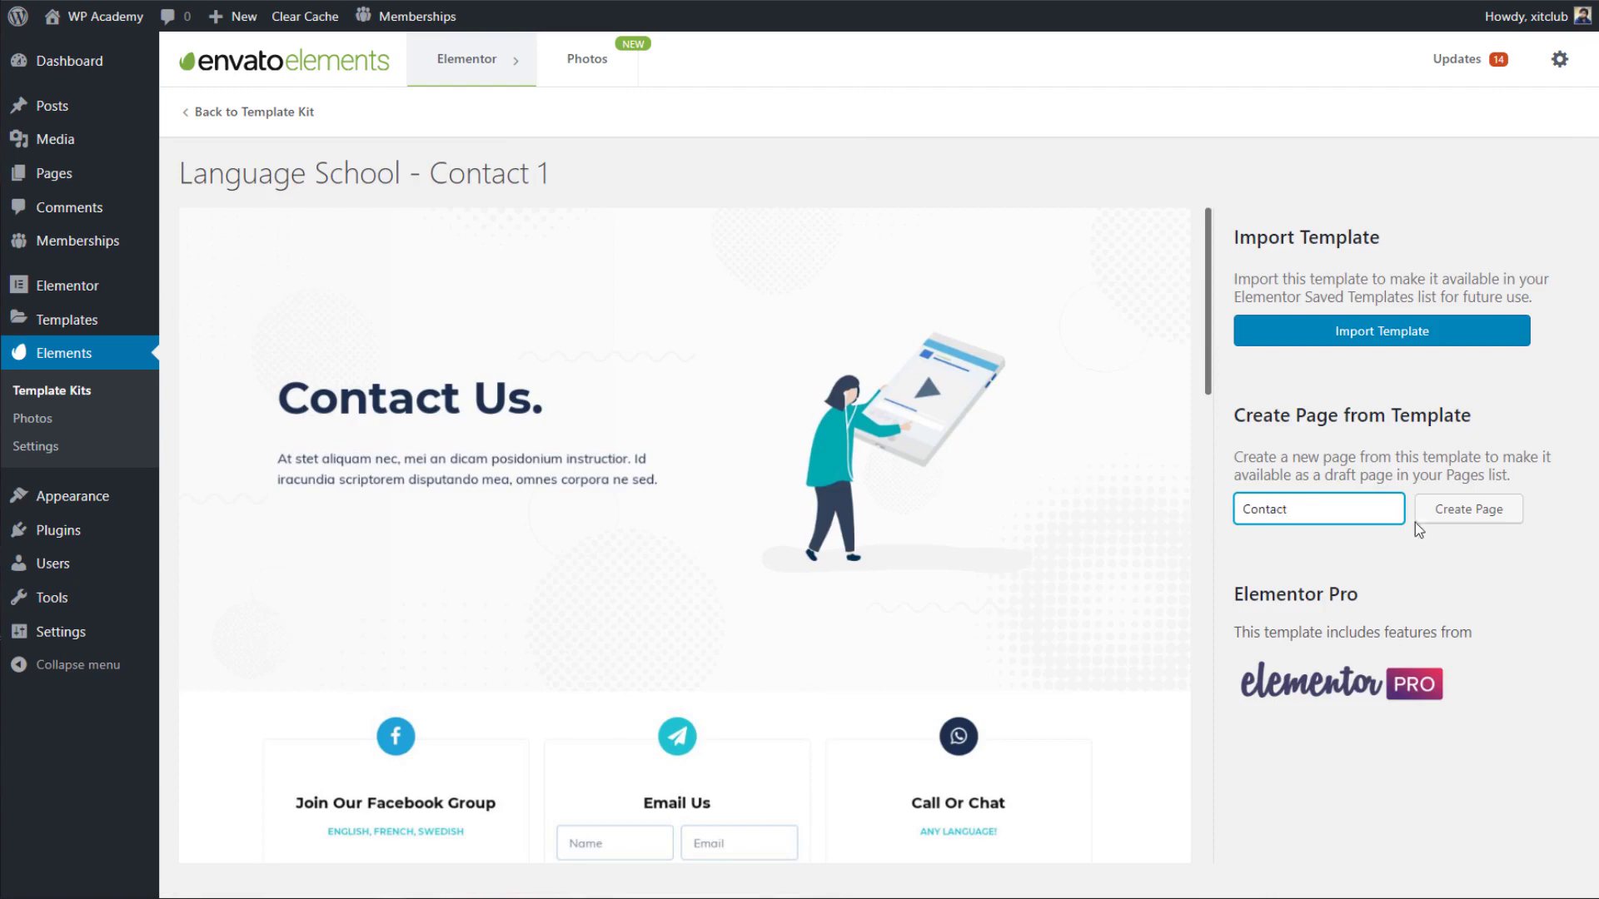
click(1419, 518)
scroll(930, 430, down, 7)
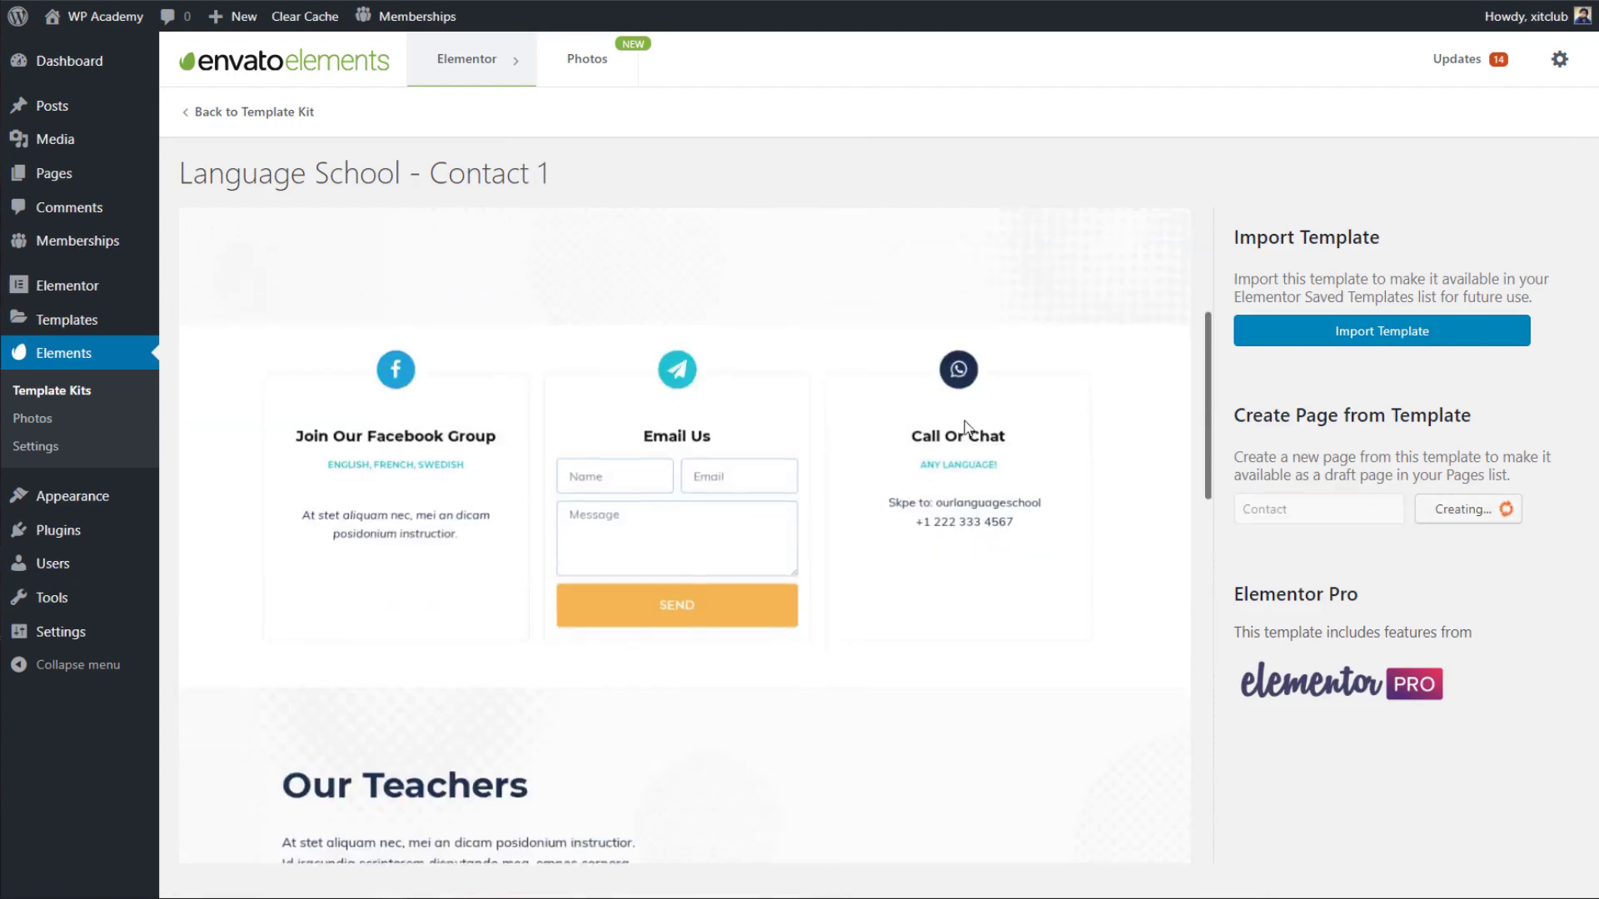
scroll(742, 347, up, 4)
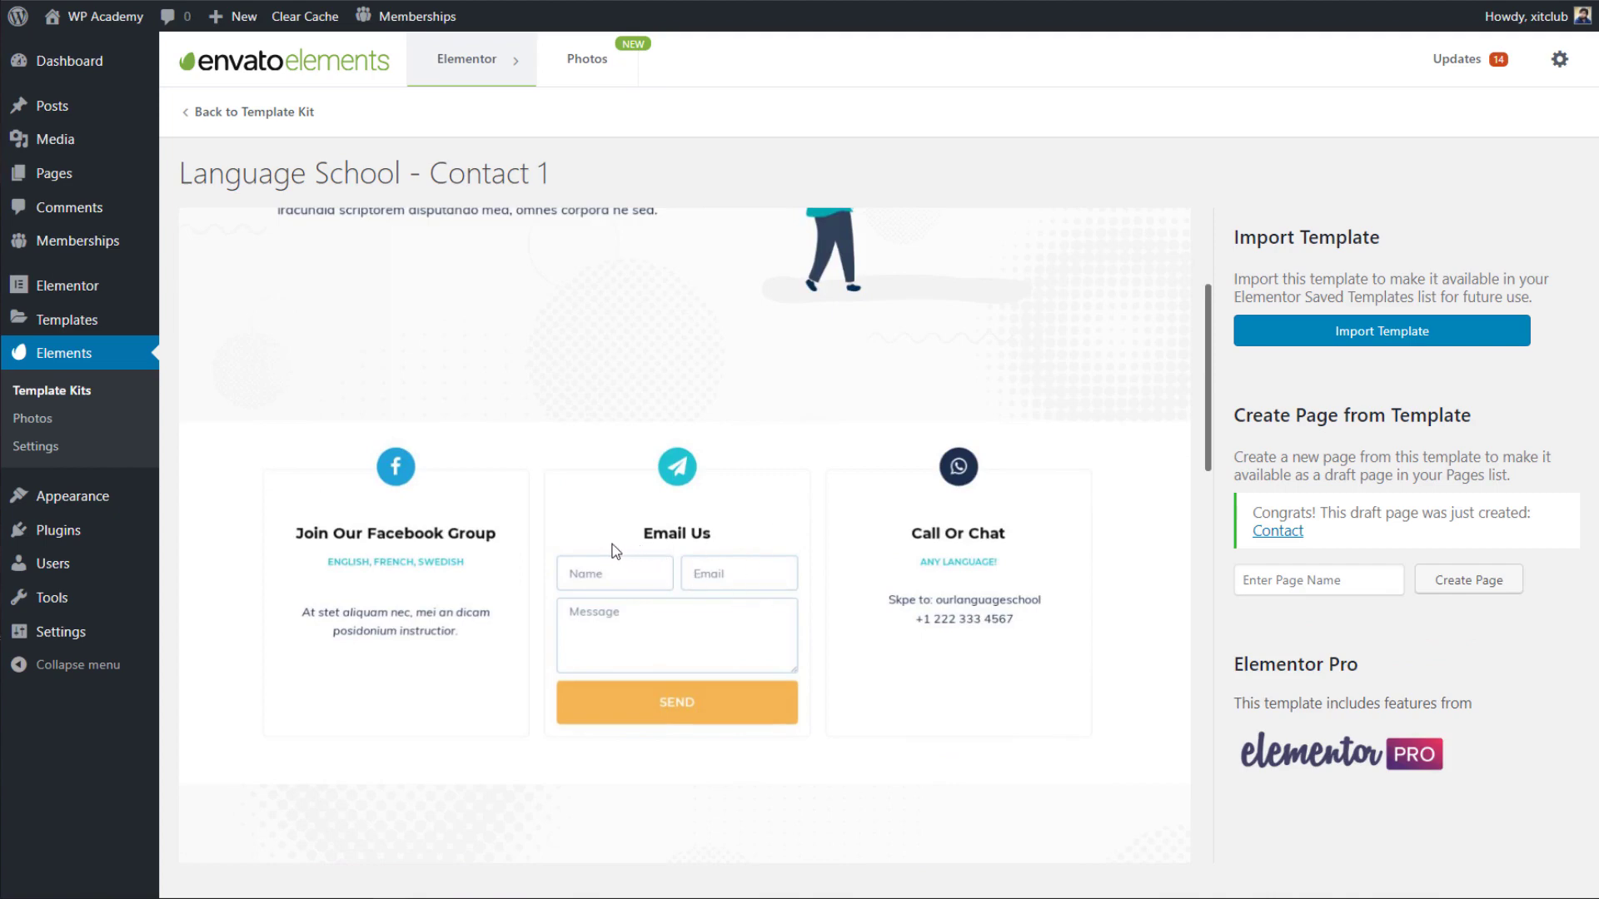
scroll(605, 483, up, 1)
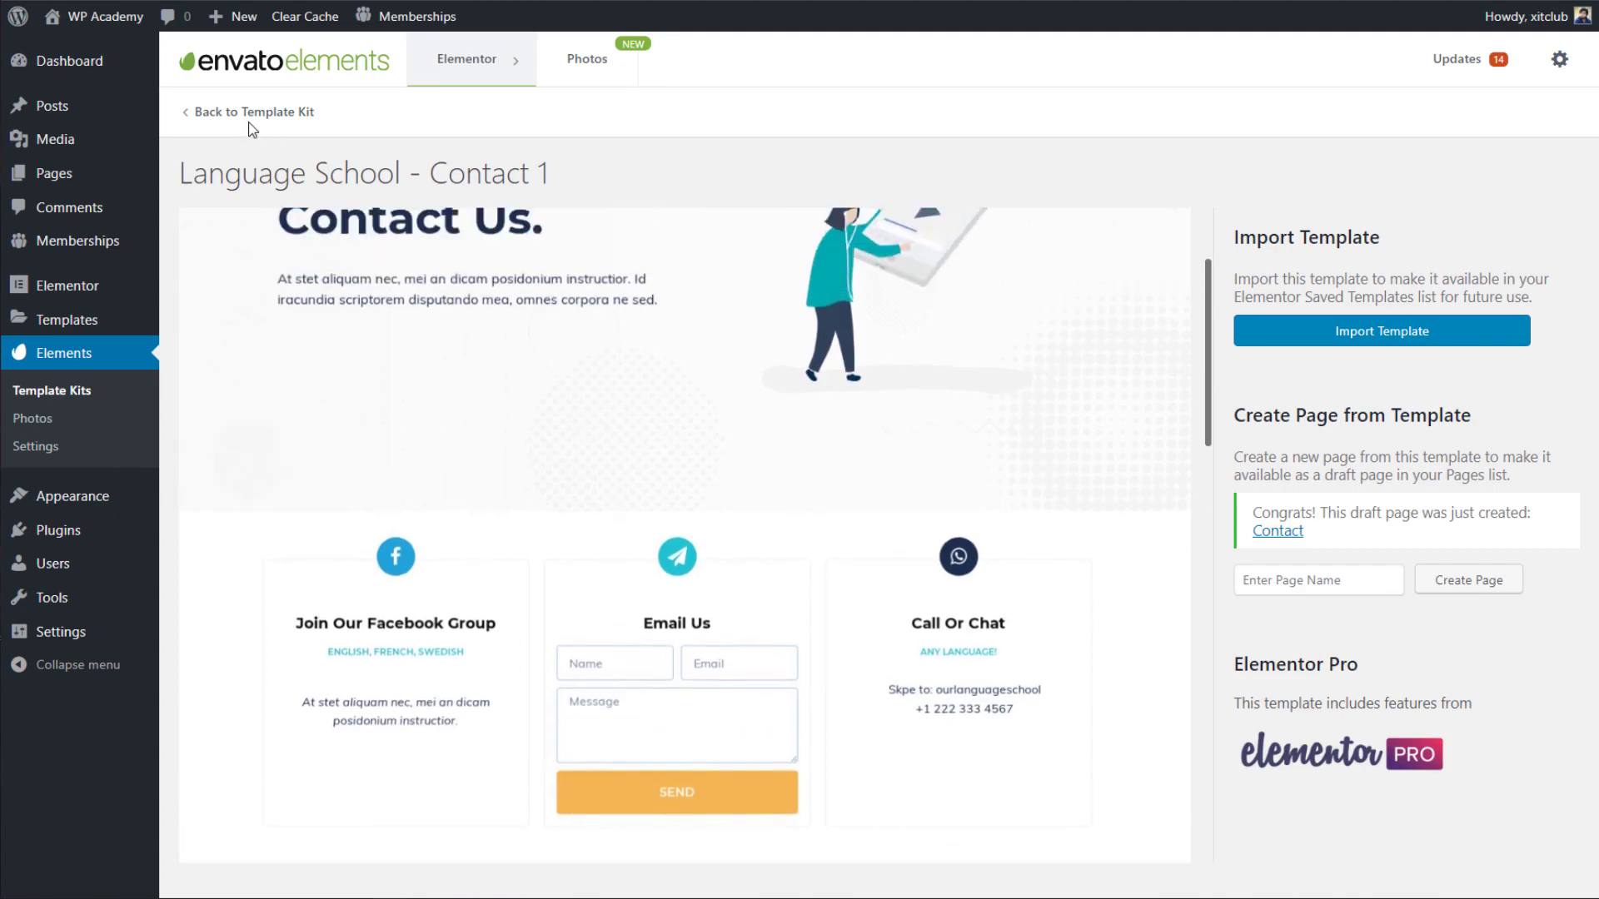
click(209, 114)
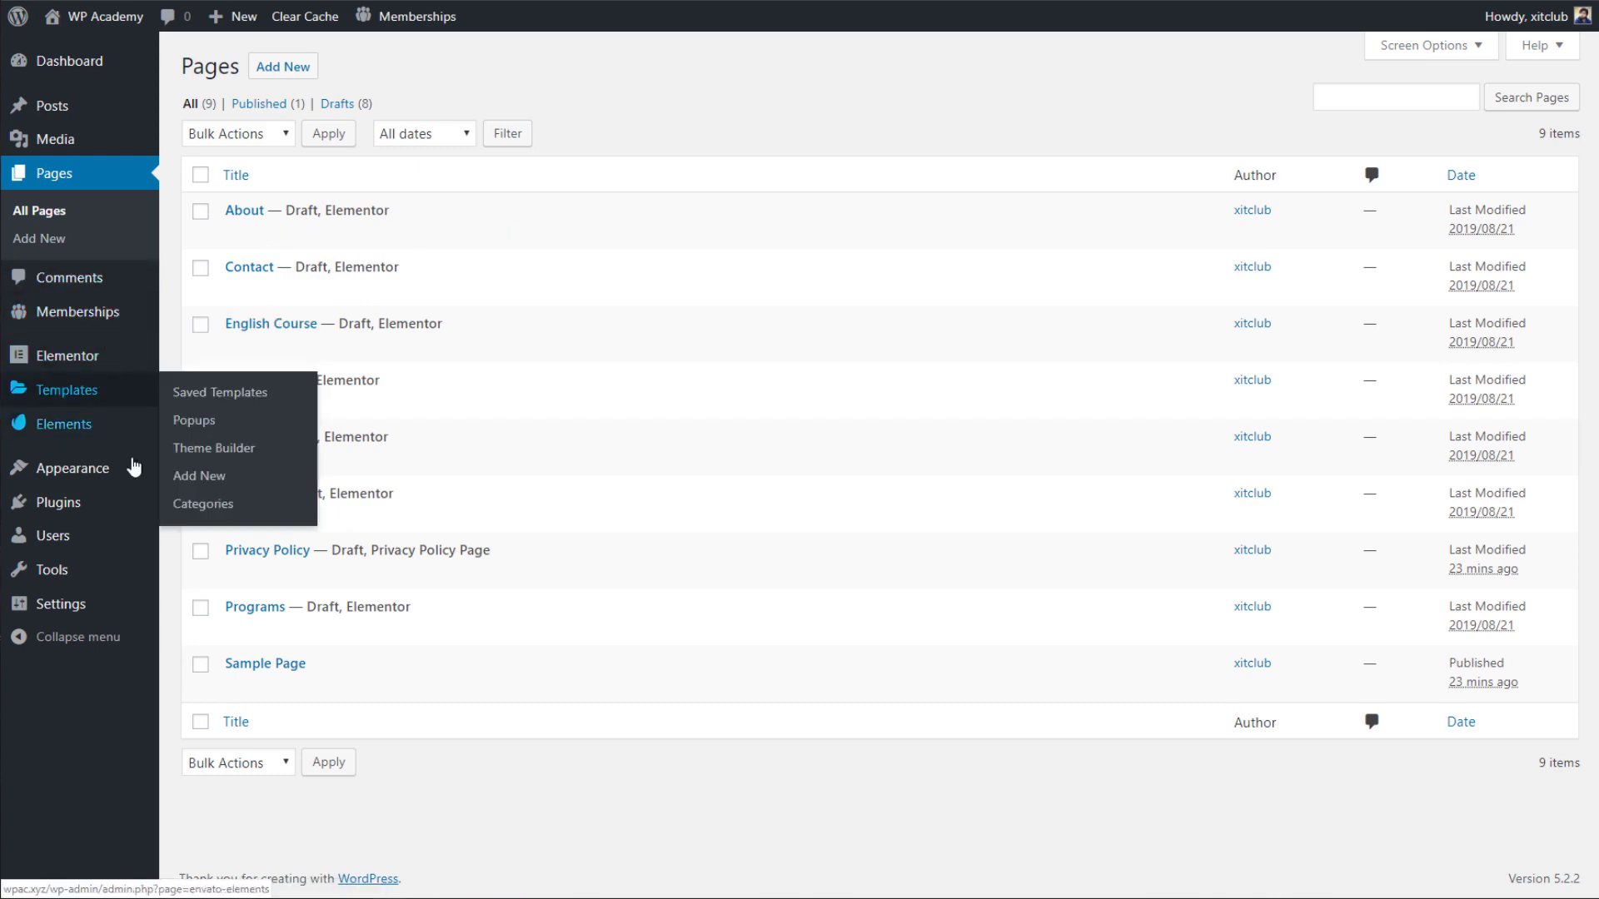
Find the Astra theme among the available WordPress themes, install it and activate it.
click(182, 473)
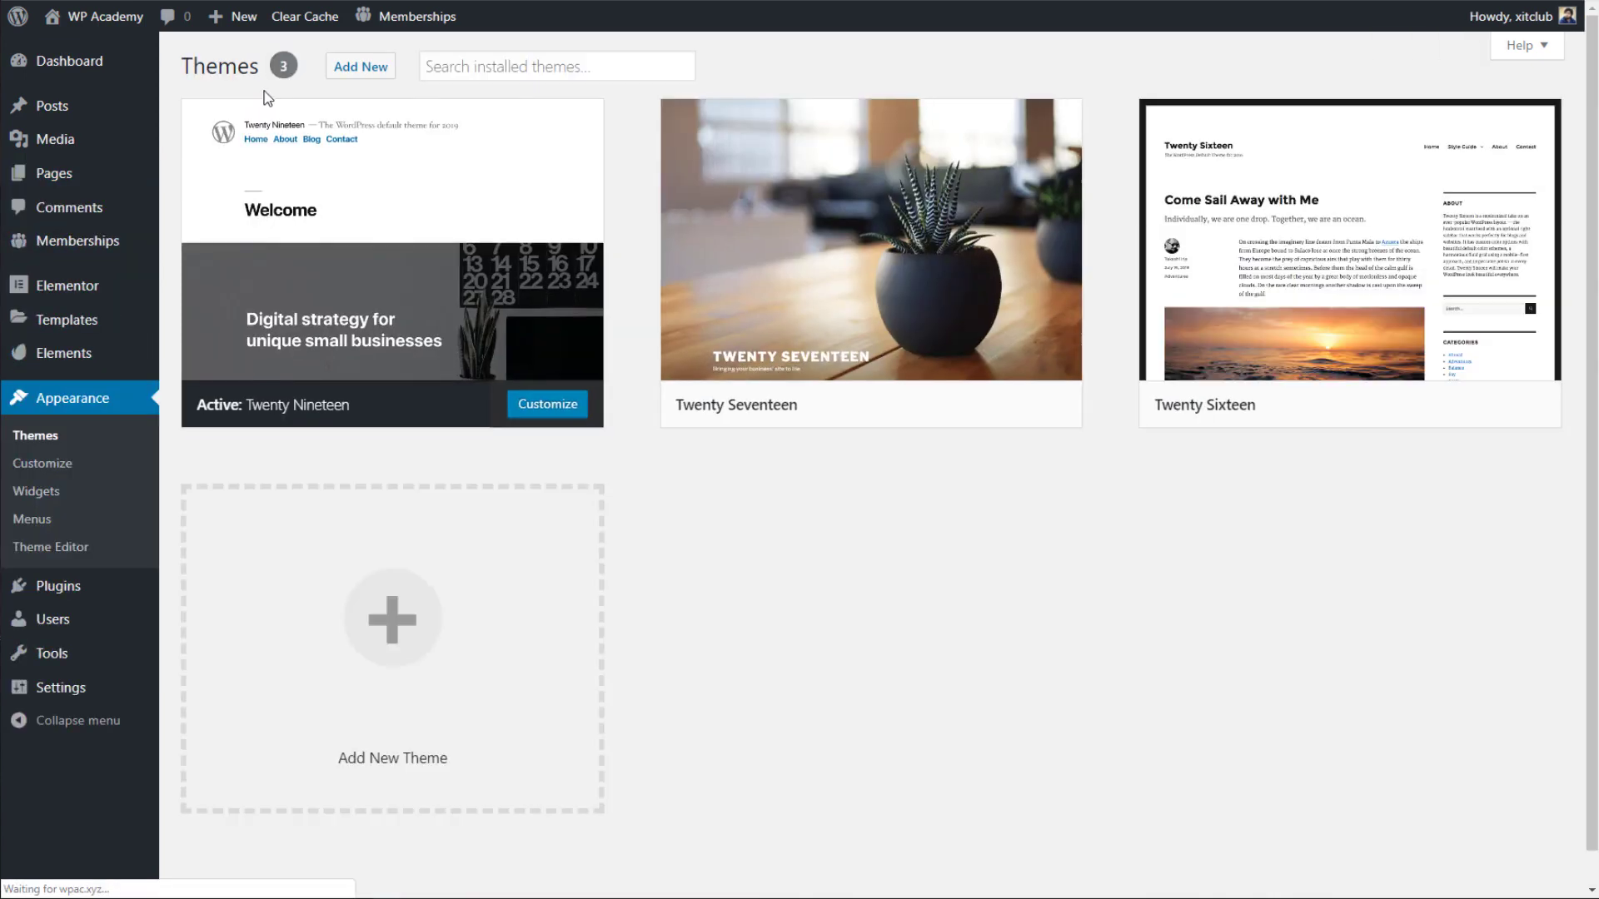
click(346, 67)
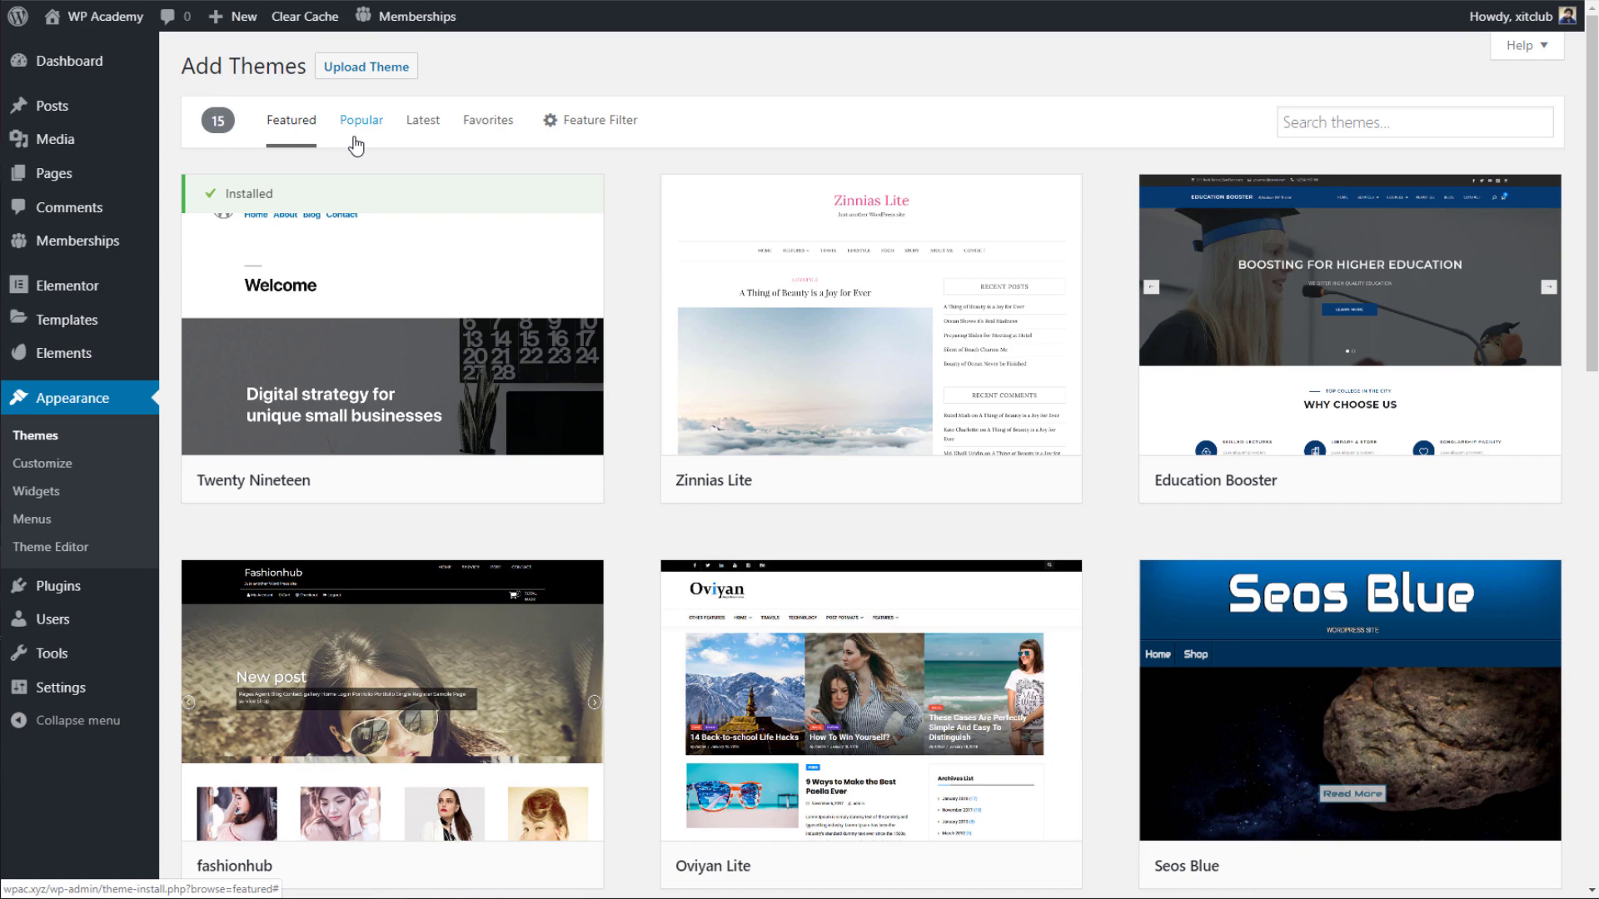
scroll(1349, 208, down, 1)
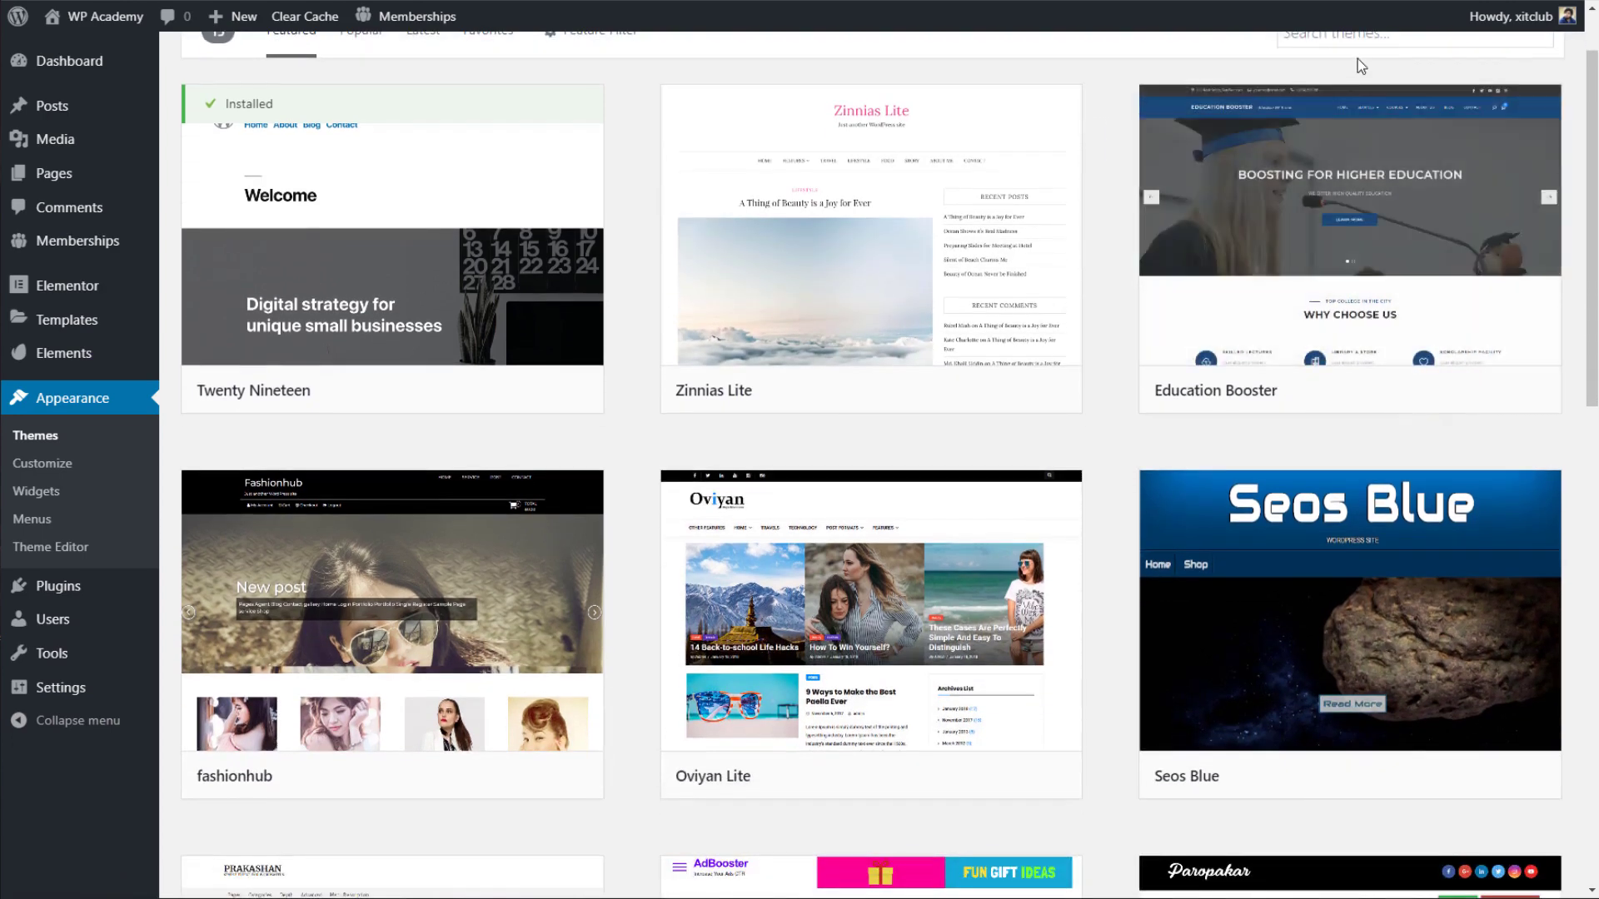
scroll(1360, 67, up, 1)
click(1363, 122)
text(astra)
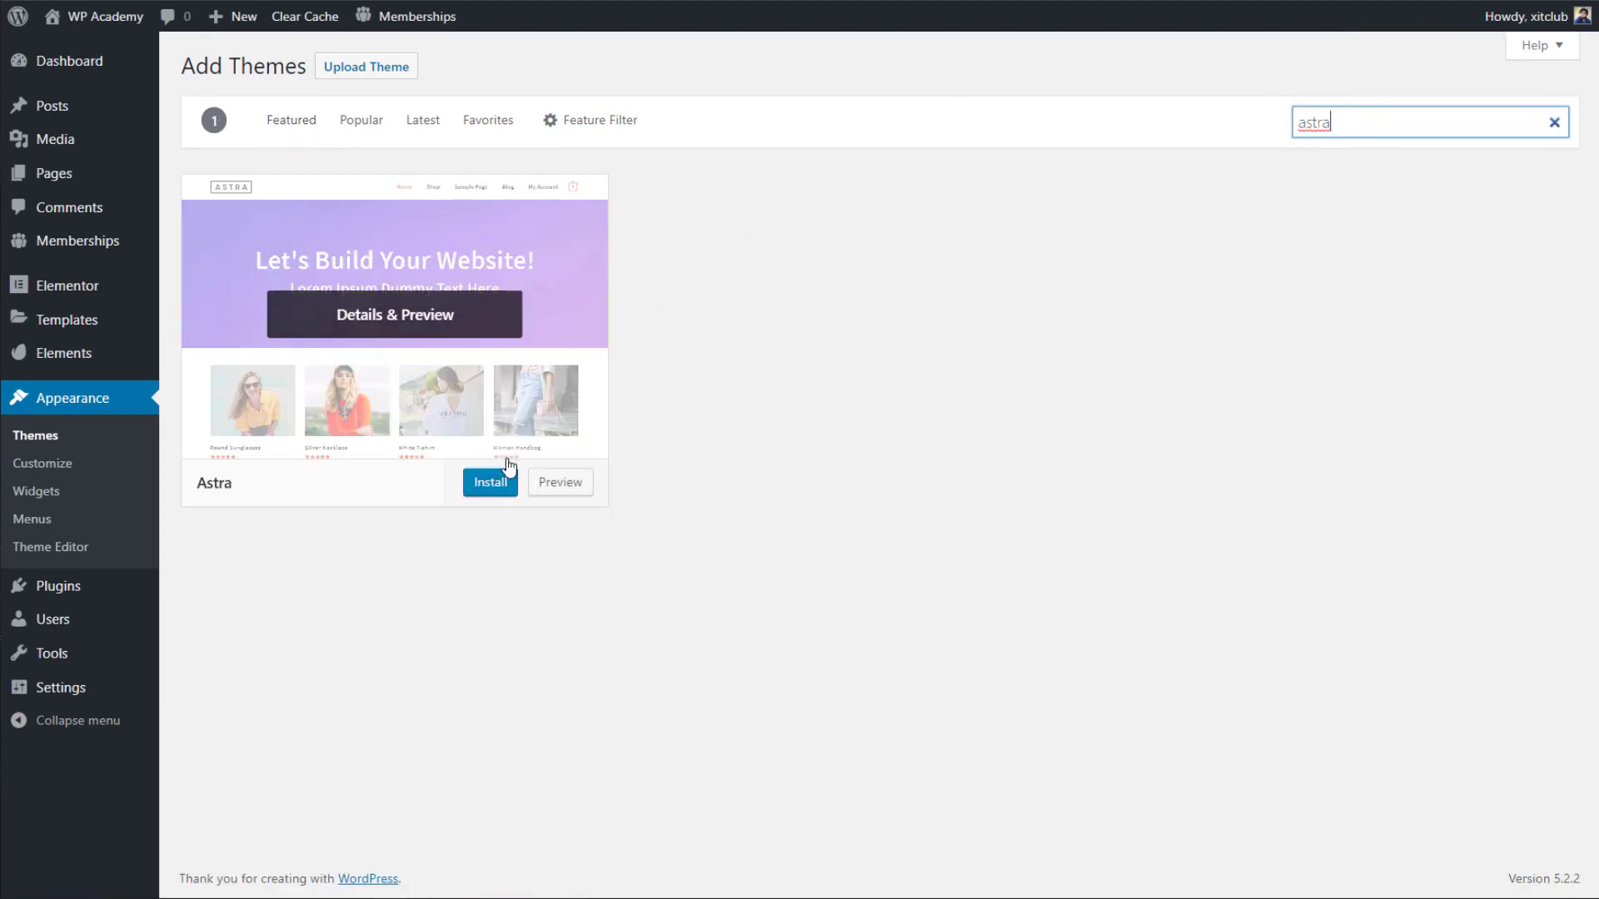
click(491, 486)
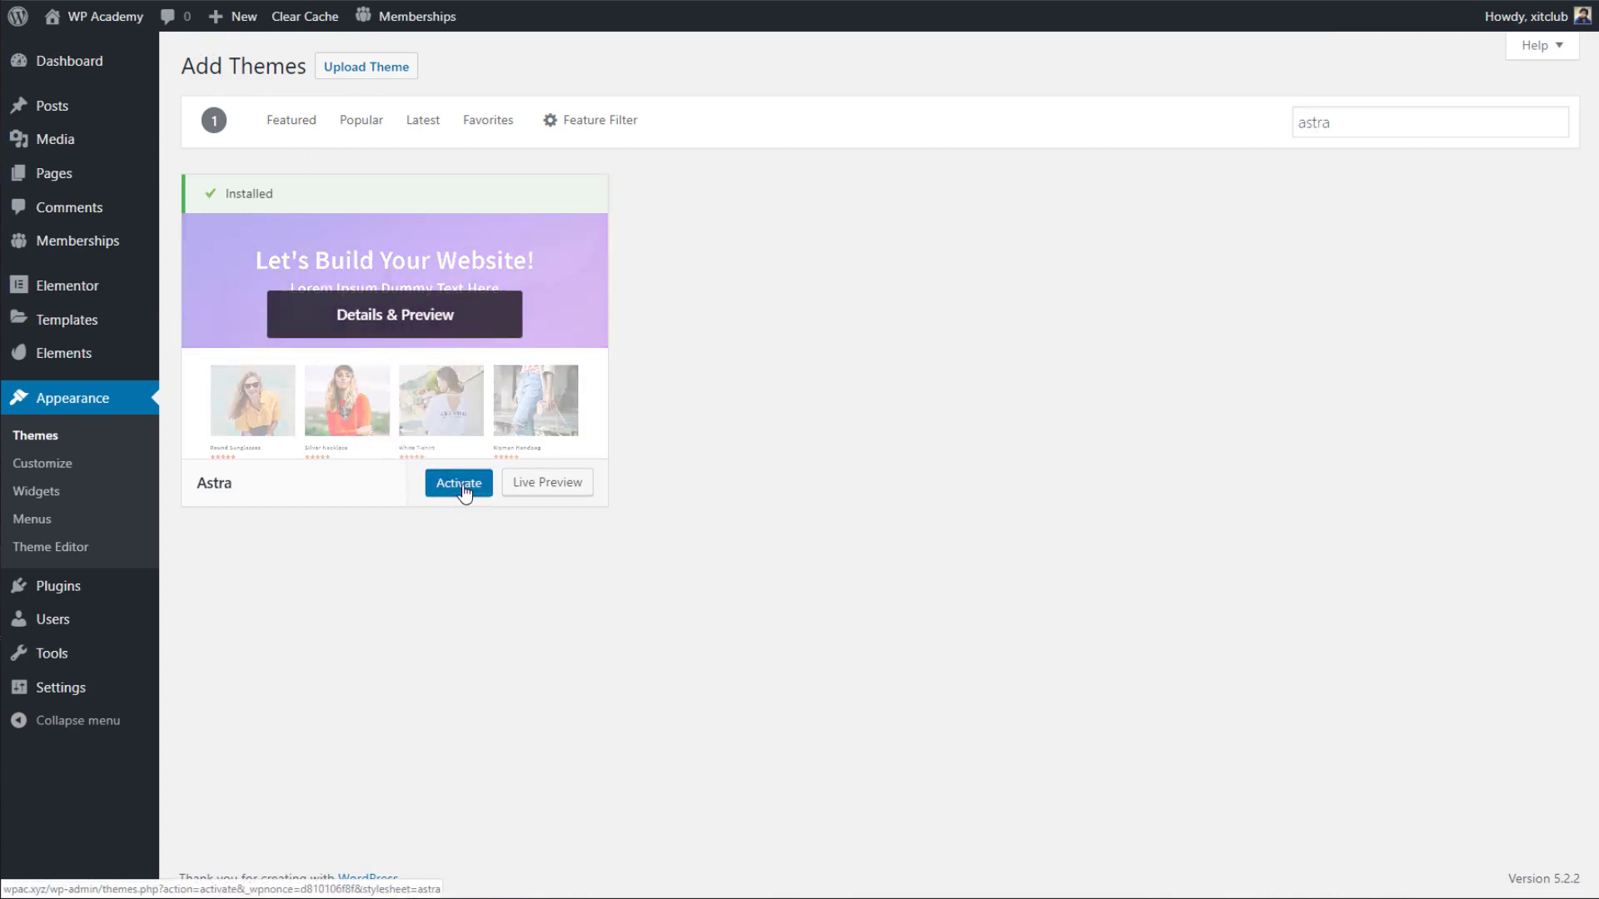
click(462, 486)
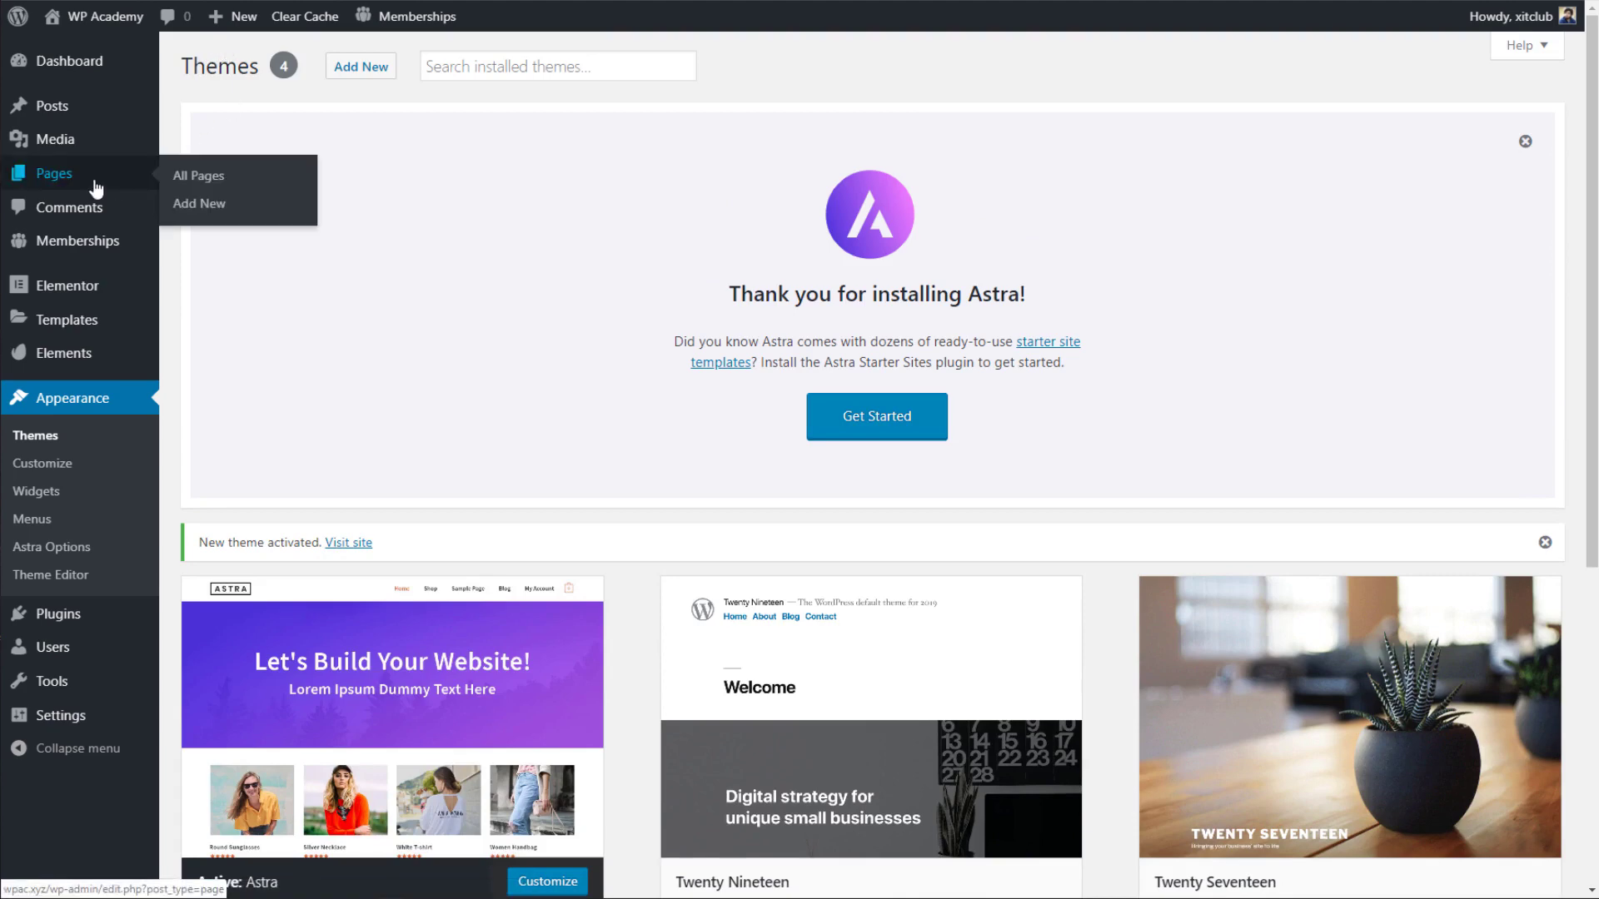
Open the list of all pages and dismiss the Astra welcome notice.
click(96, 189)
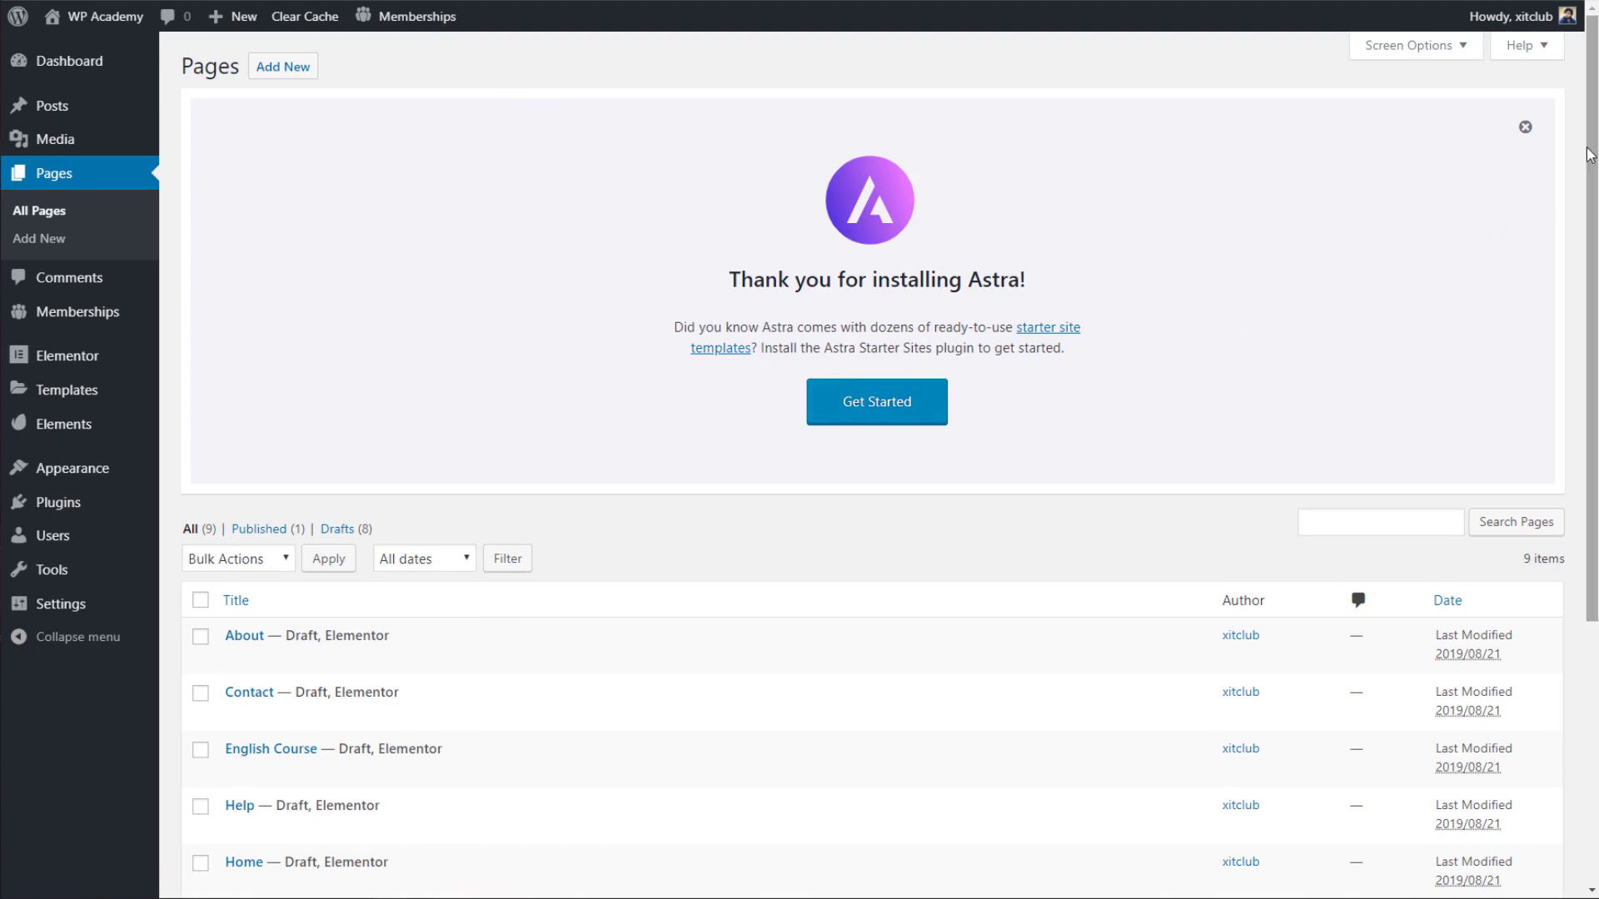
click(1513, 140)
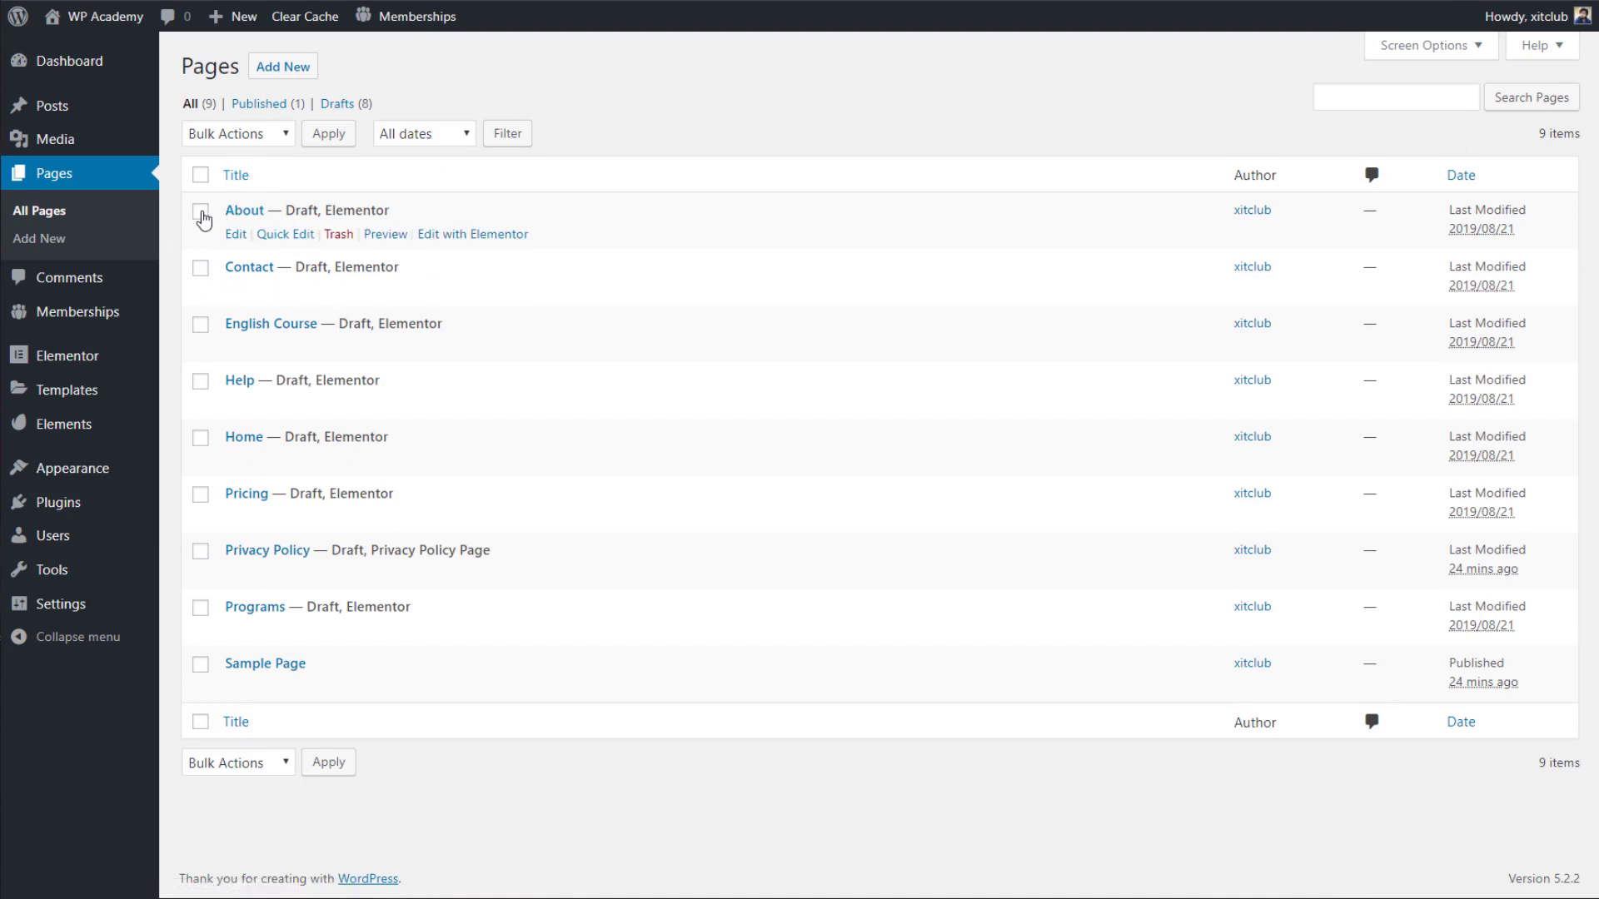
right_click(236, 215)
key(Escape)
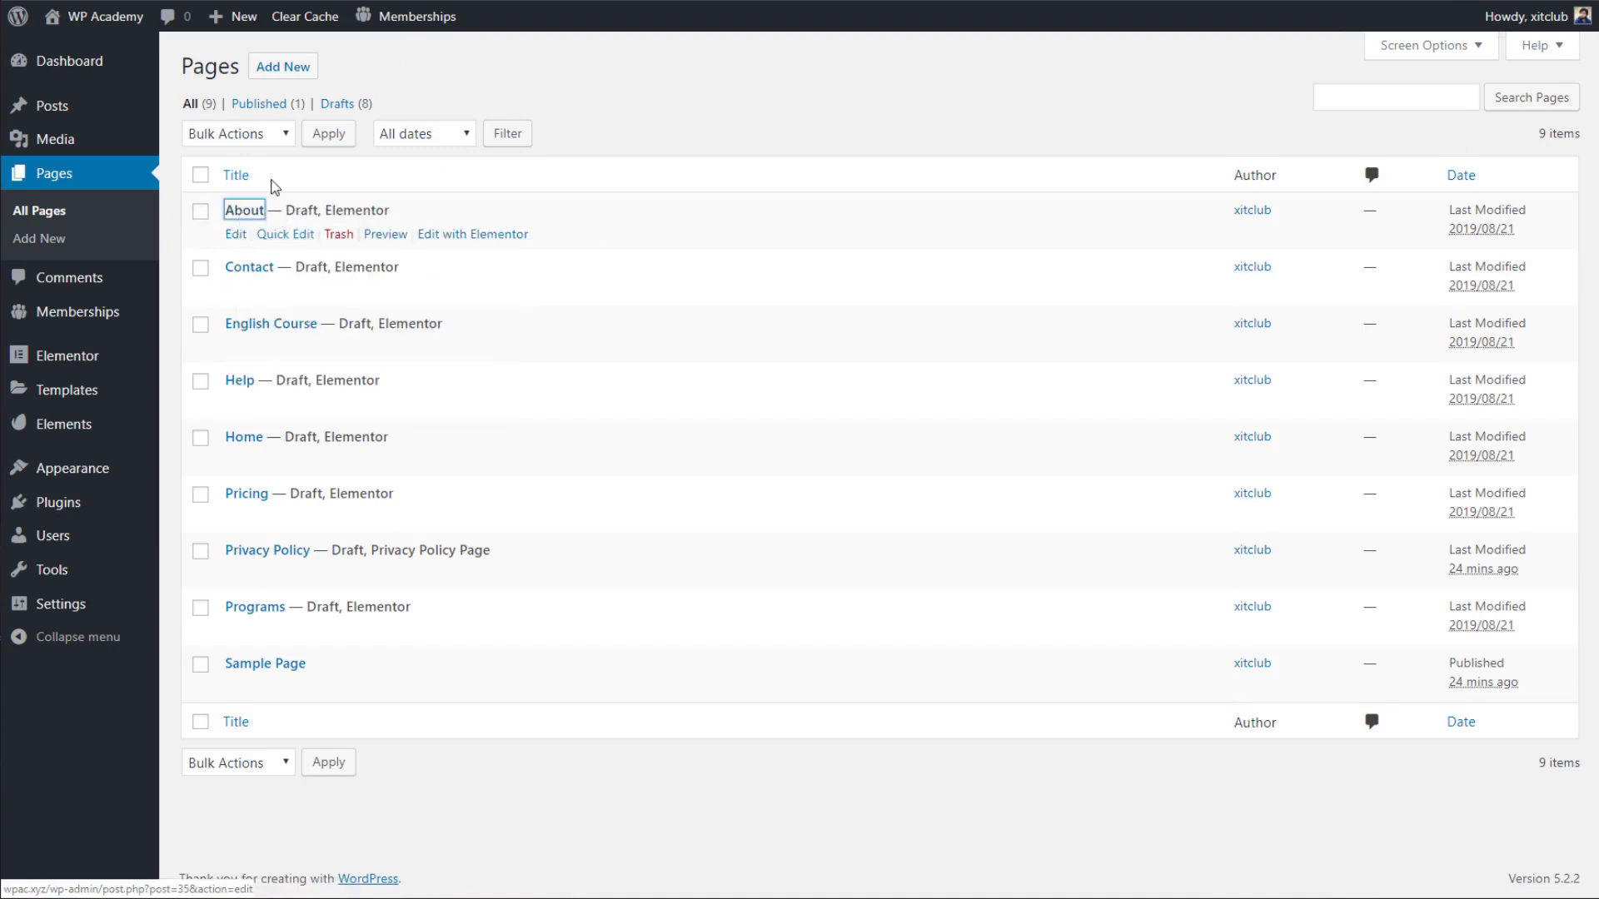
click(305, 16)
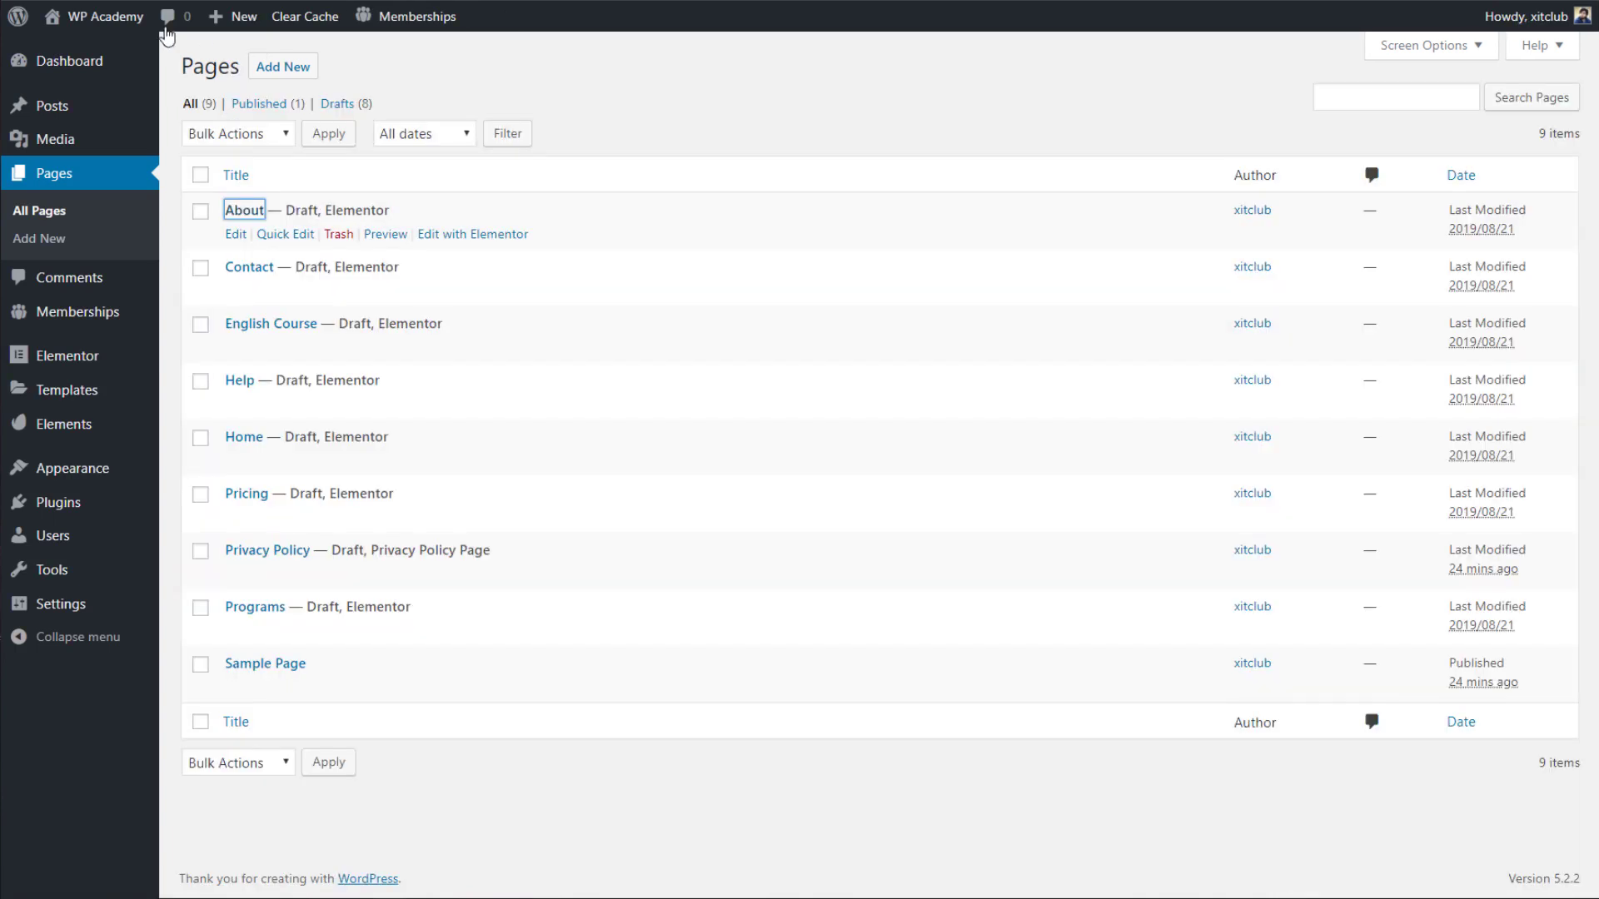
Publish the About page by changing its status to Published in its quick edit settings.
click(278, 237)
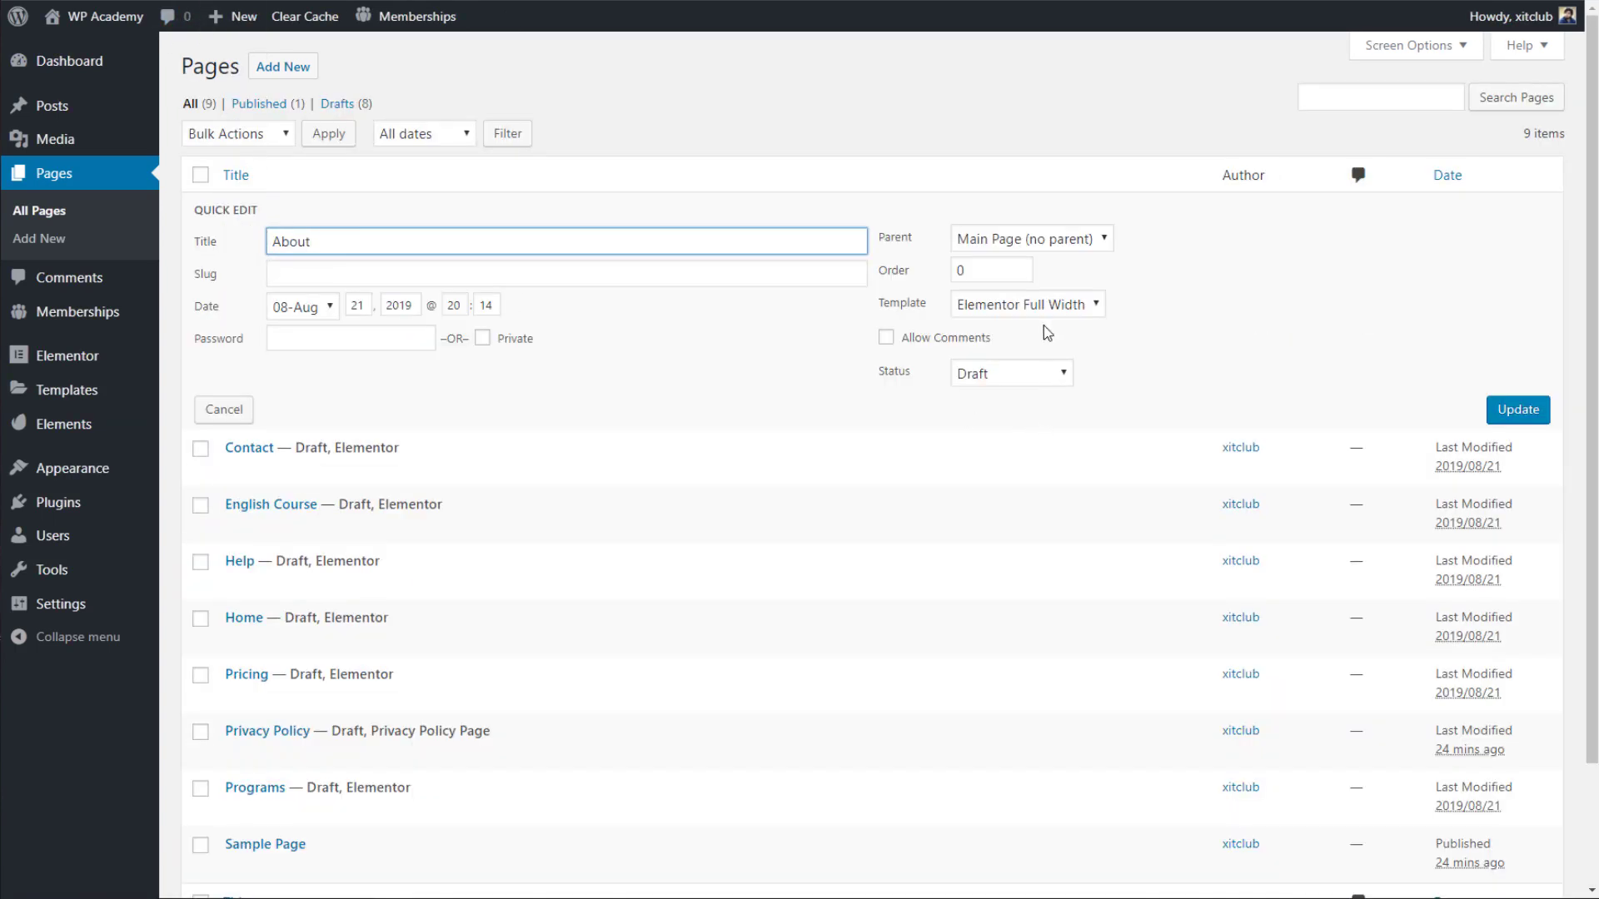
click(1046, 374)
click(1053, 392)
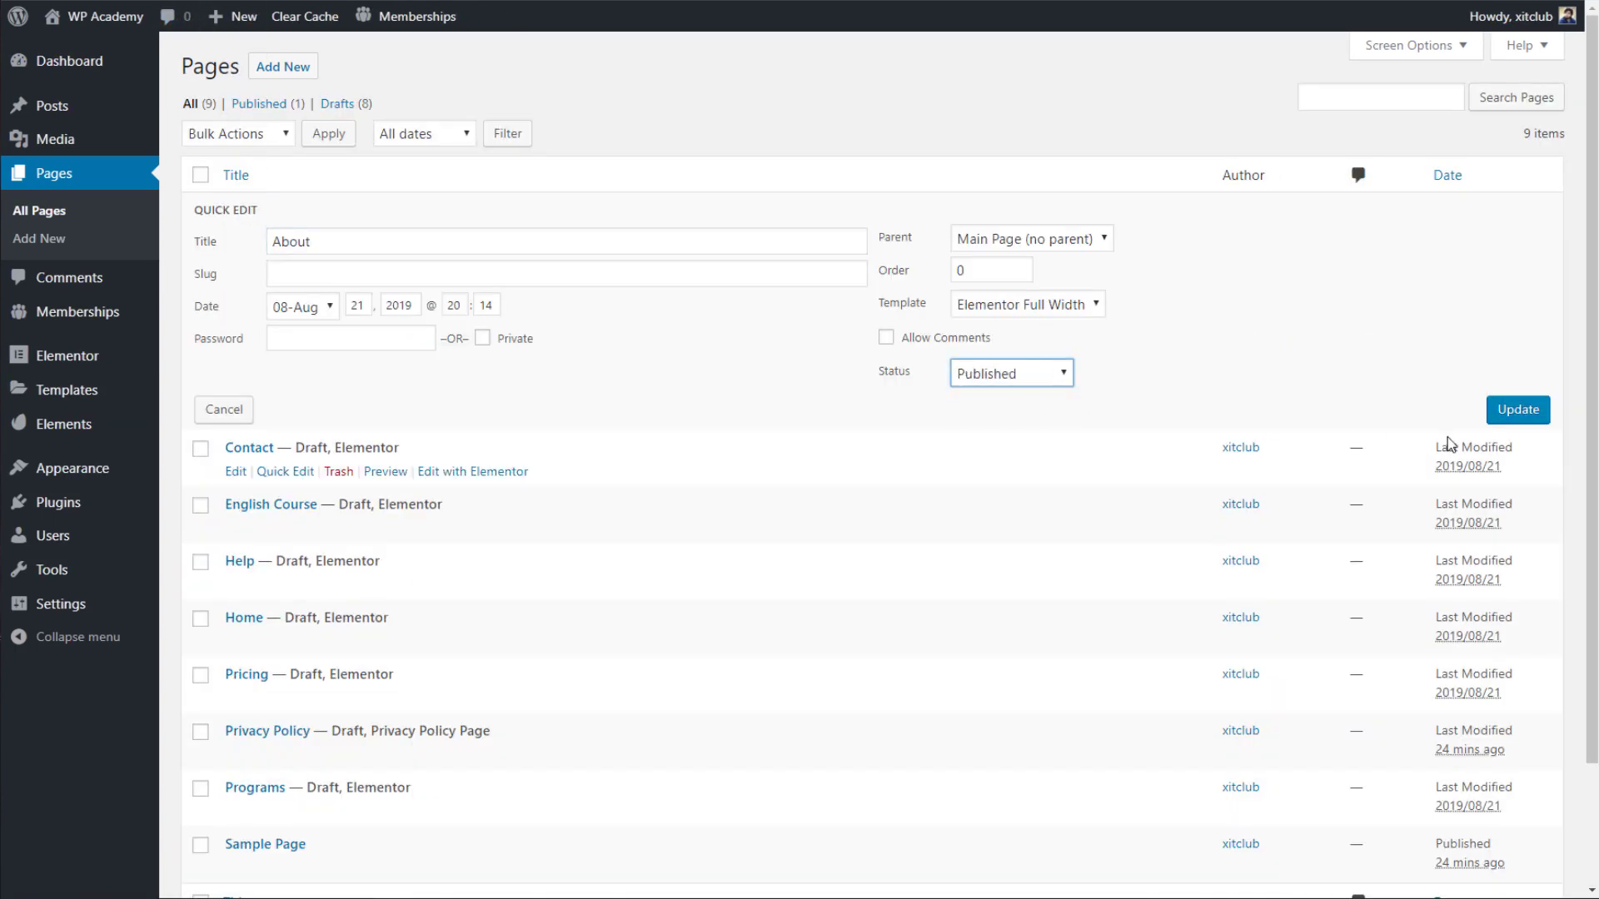
click(1510, 416)
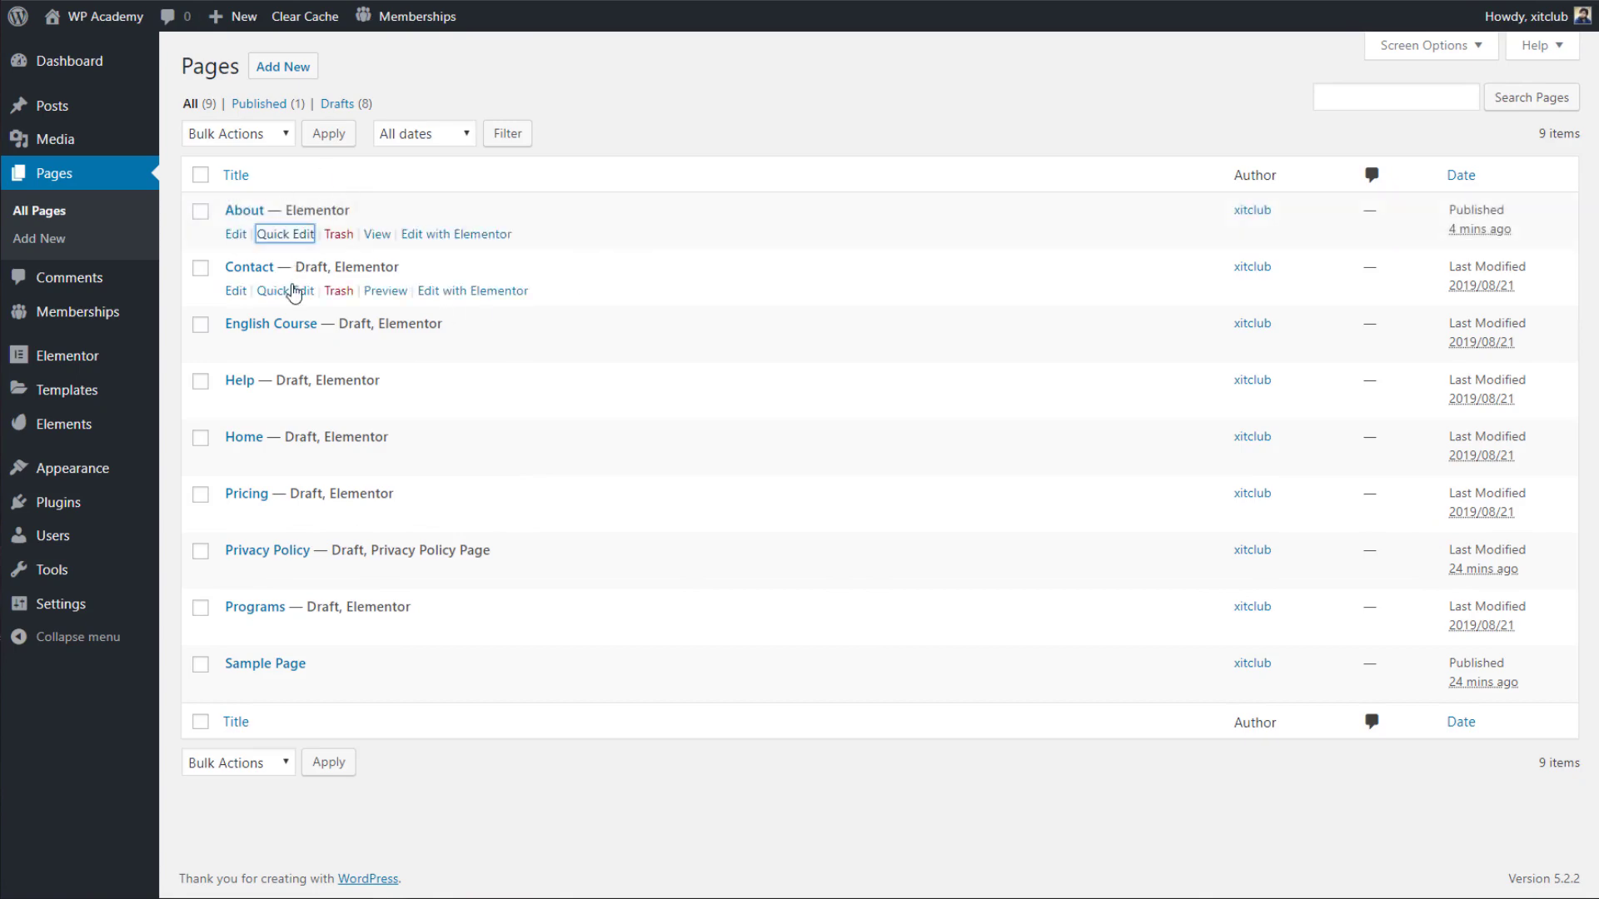
Publish the Contact page and the remaining draft pages, and move the Sample Page to the trash.
click(285, 291)
click(968, 428)
click(995, 449)
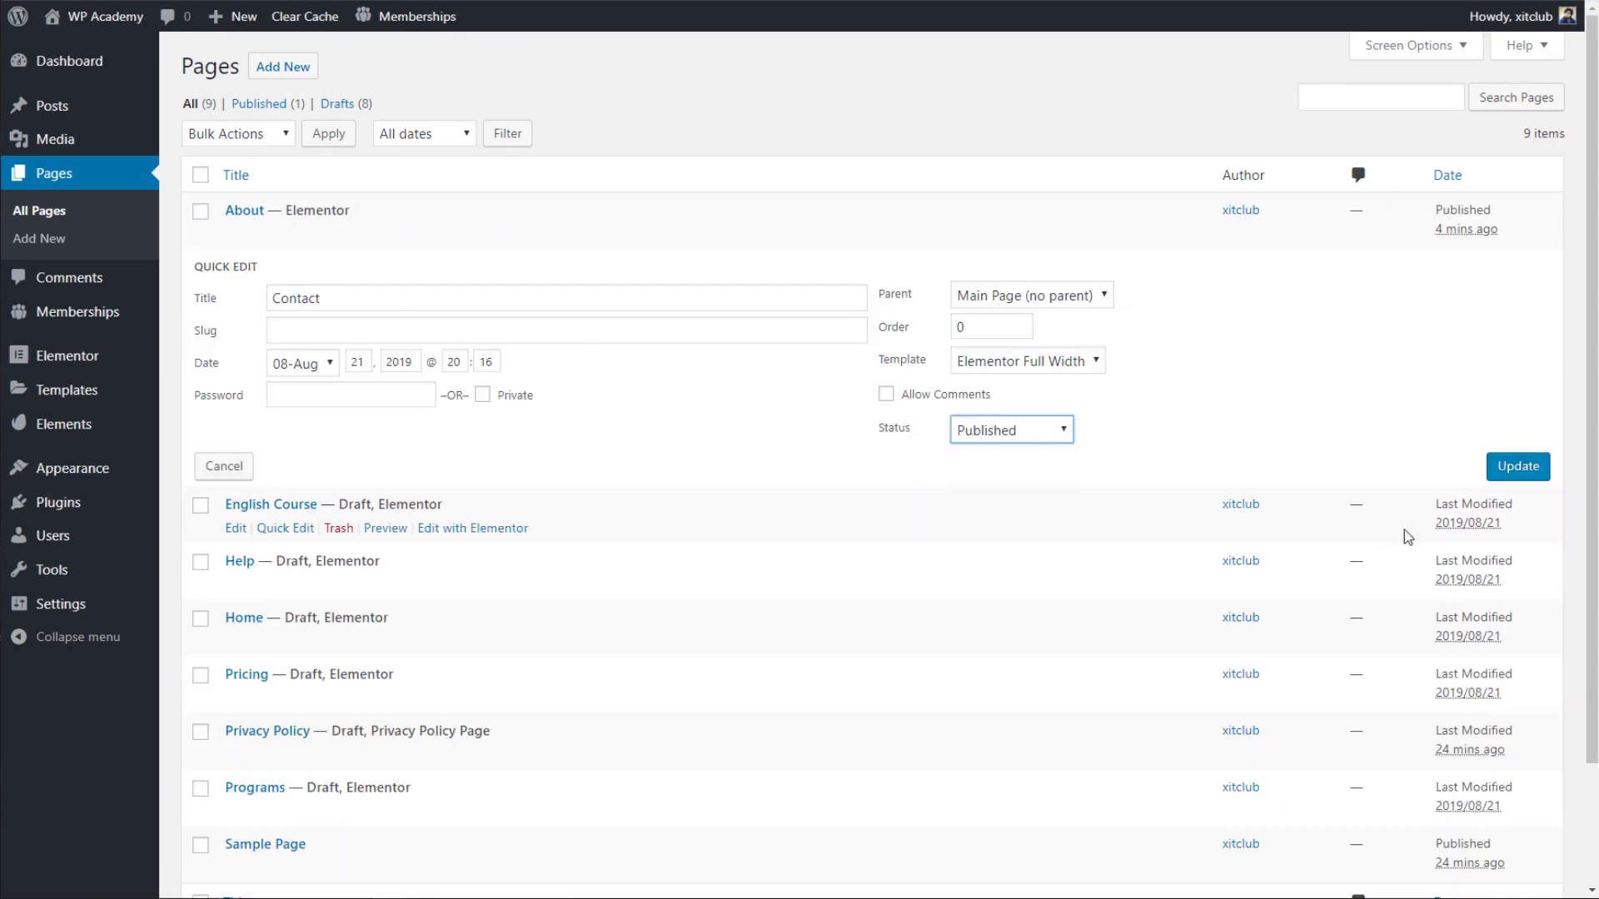
click(1509, 472)
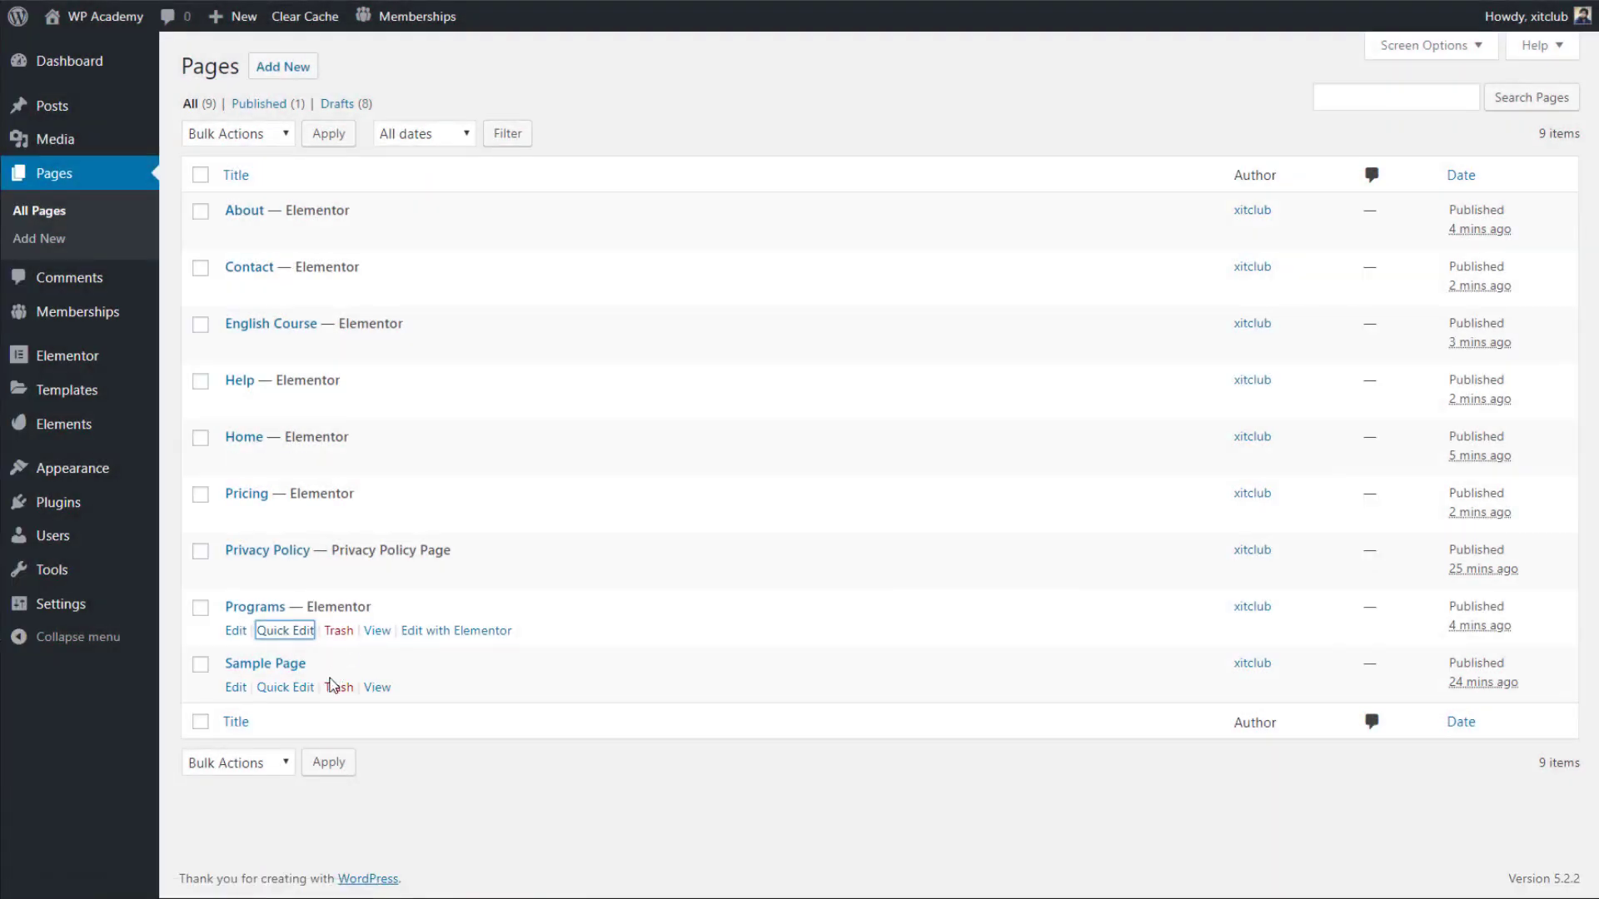
click(337, 688)
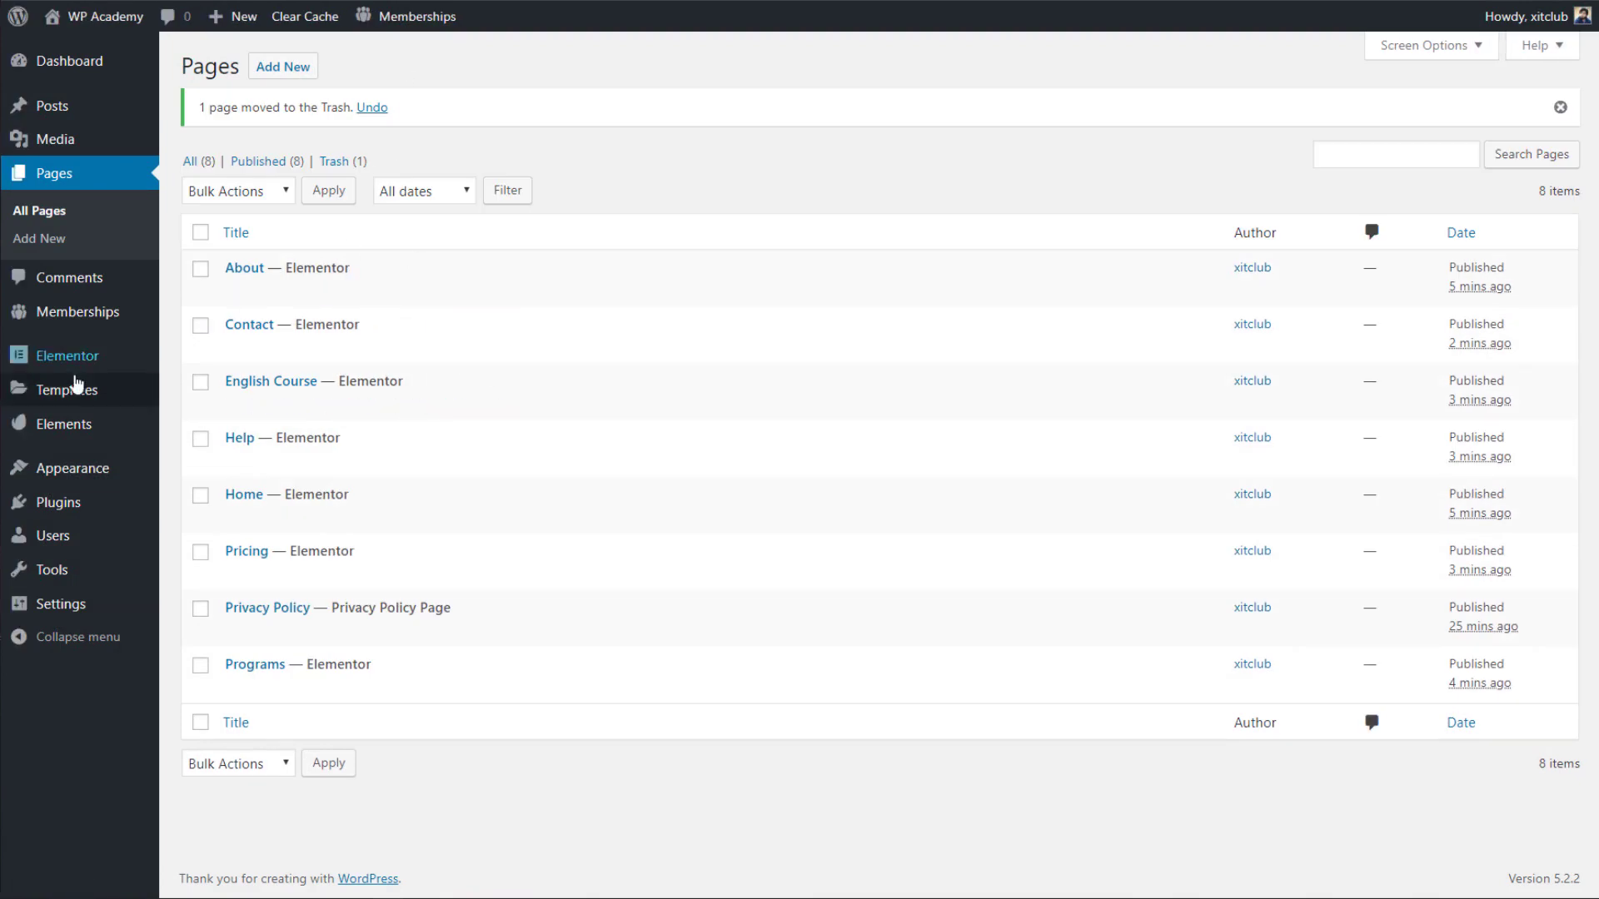
Create a navigation menu named Main Menu in the site's menu settings.
mouse_move(105, 370)
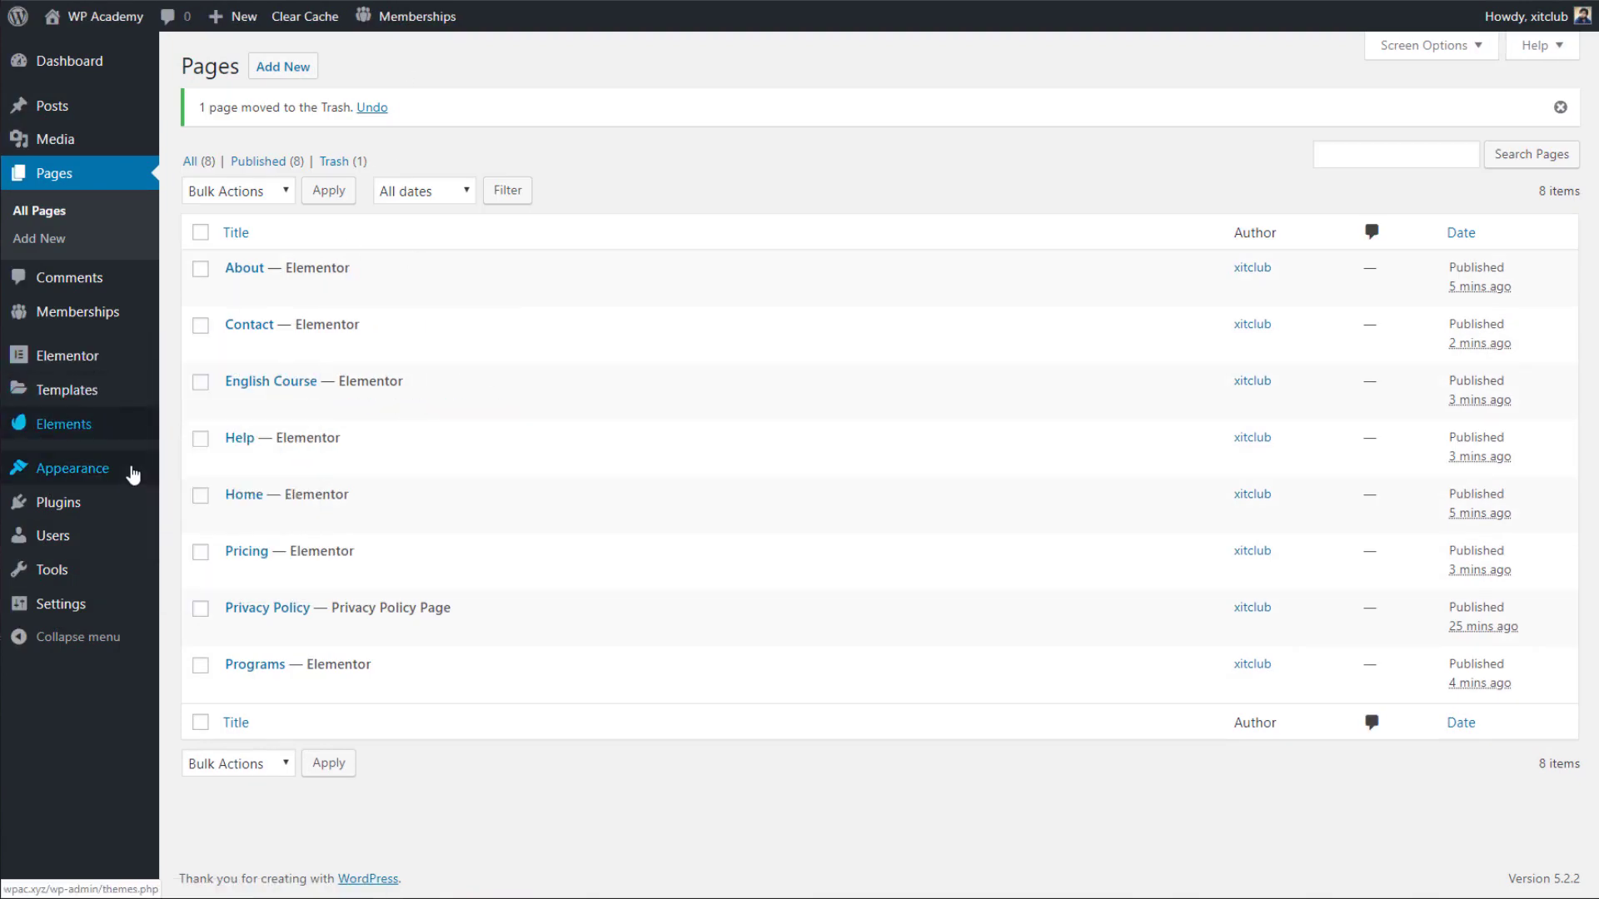
mouse_move(128, 473)
click(226, 553)
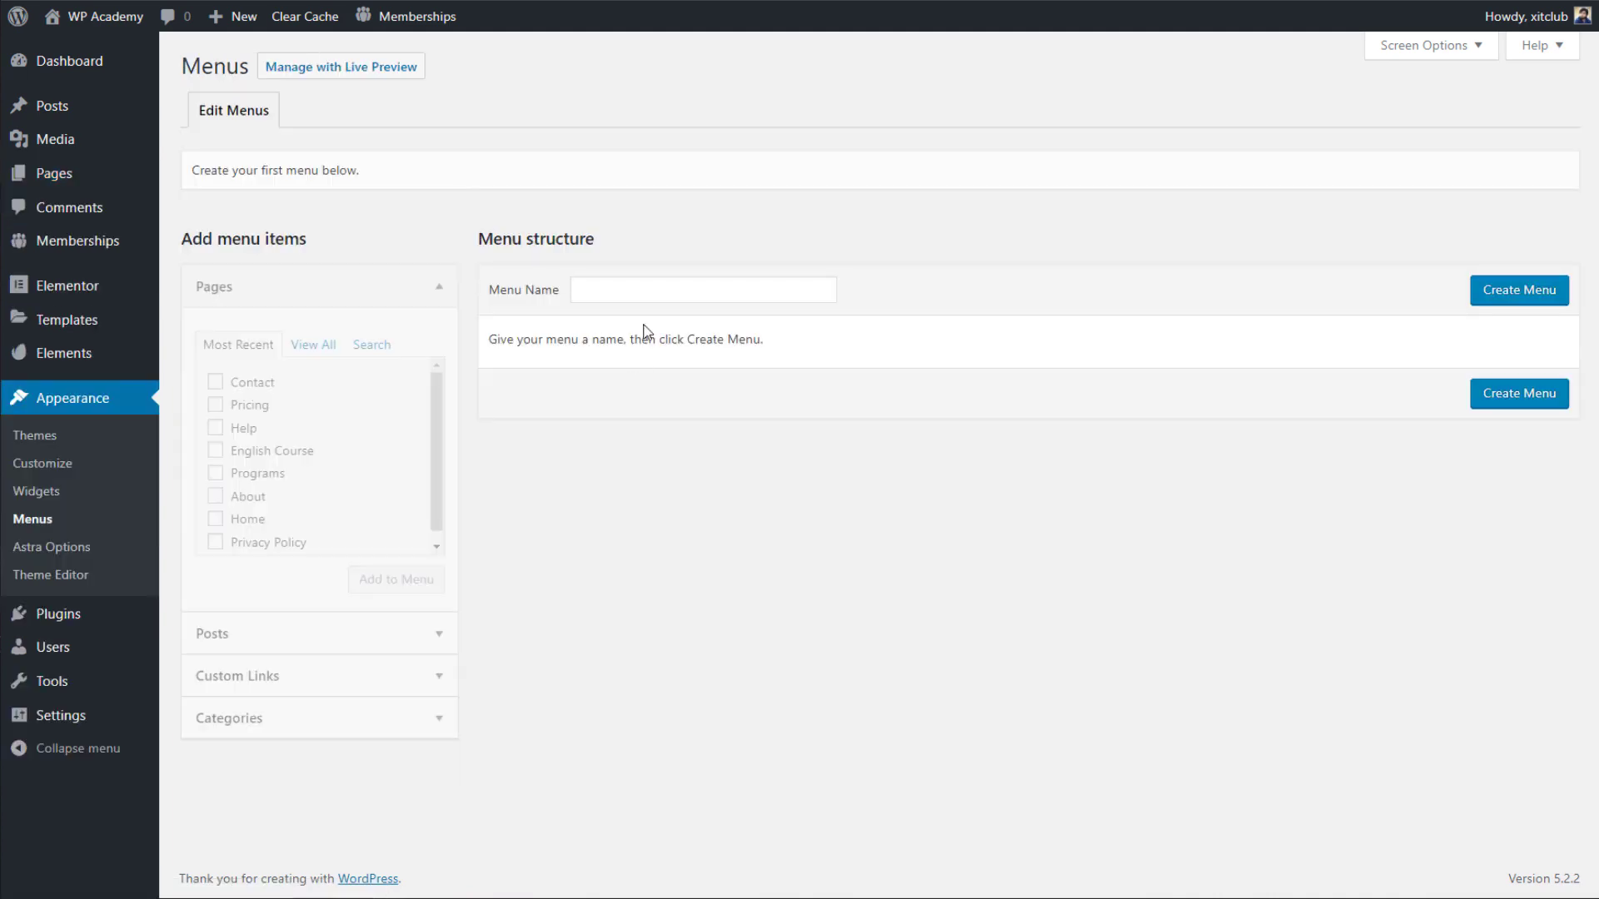
click(650, 298)
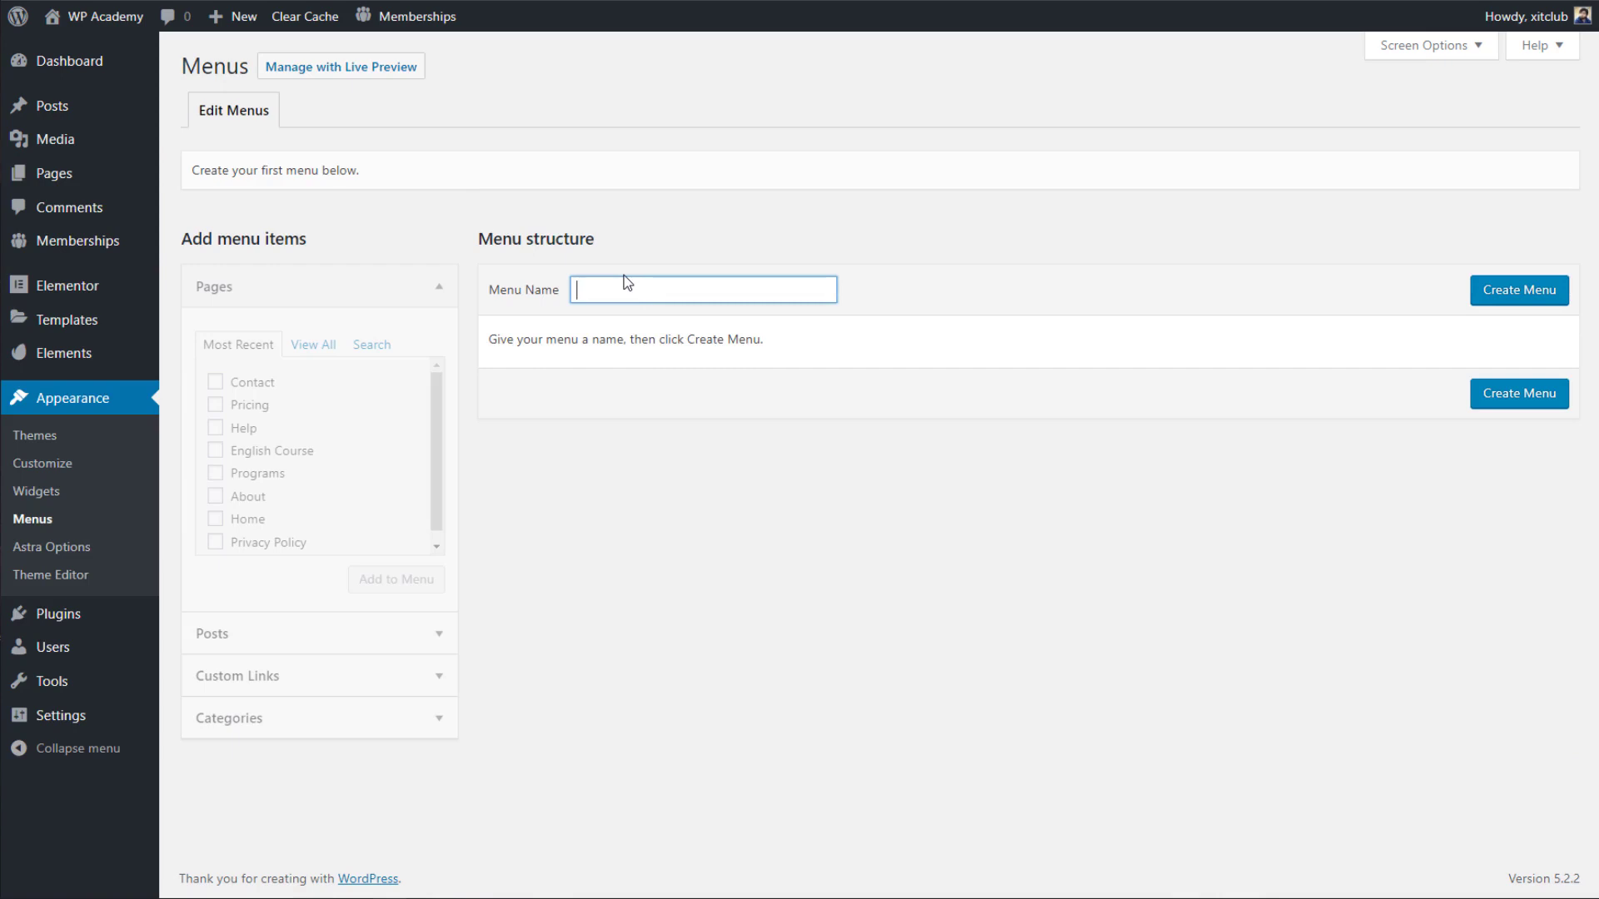
text(Main Menu)
click(1484, 309)
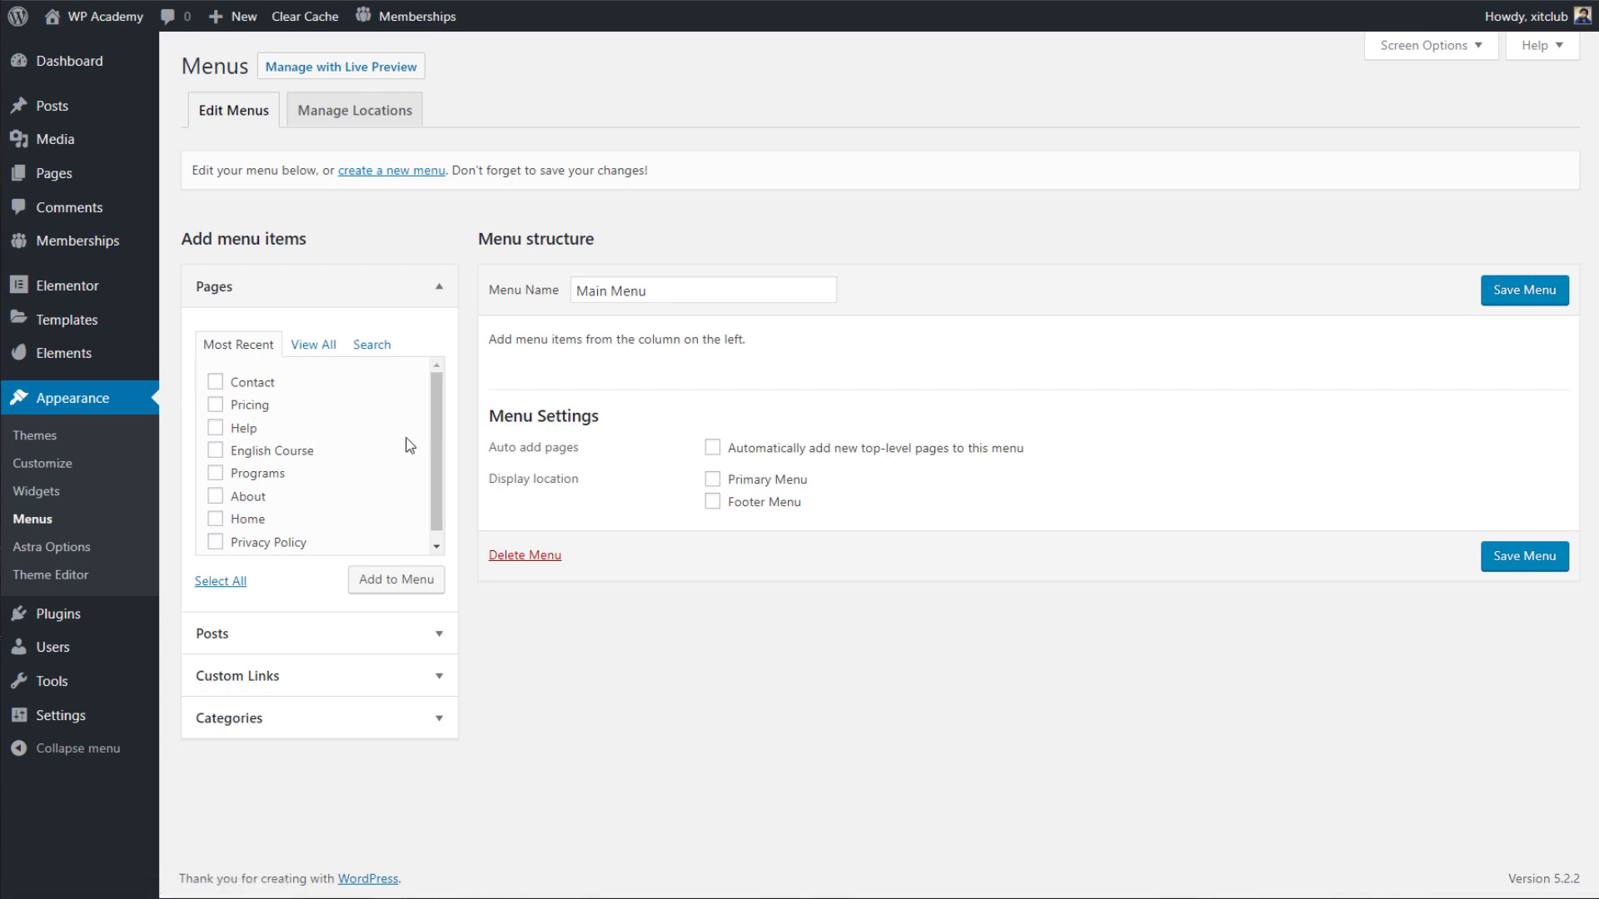
Add the Home, Programs, Pricing and English Course pages to Main Menu.
click(232, 521)
click(249, 496)
click(257, 473)
click(261, 497)
click(257, 406)
click(272, 453)
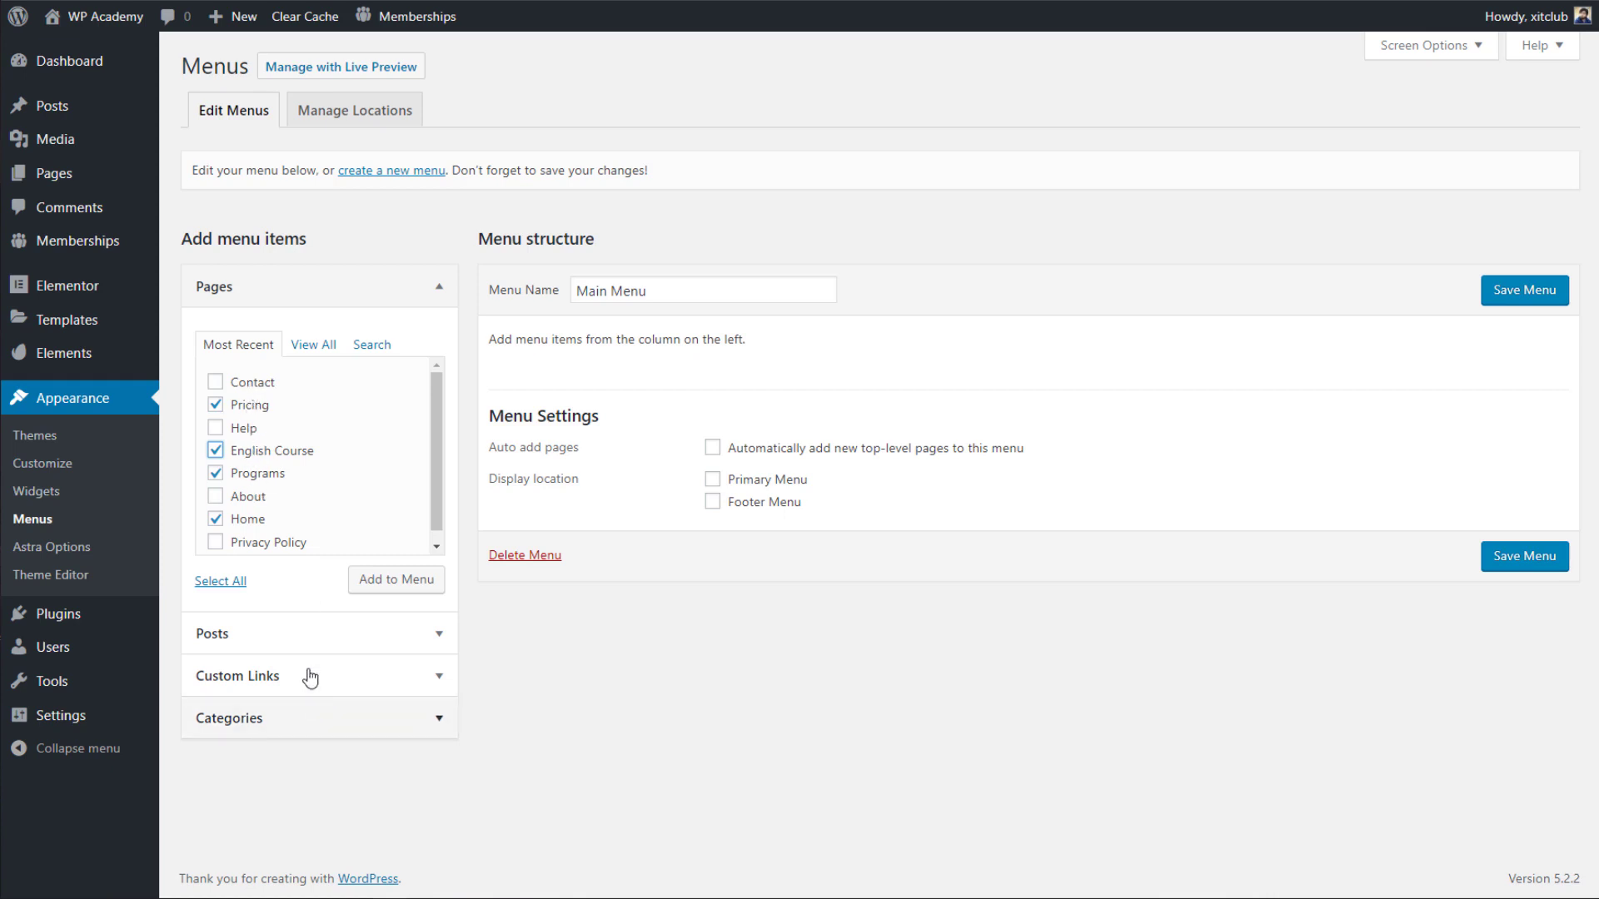
click(376, 588)
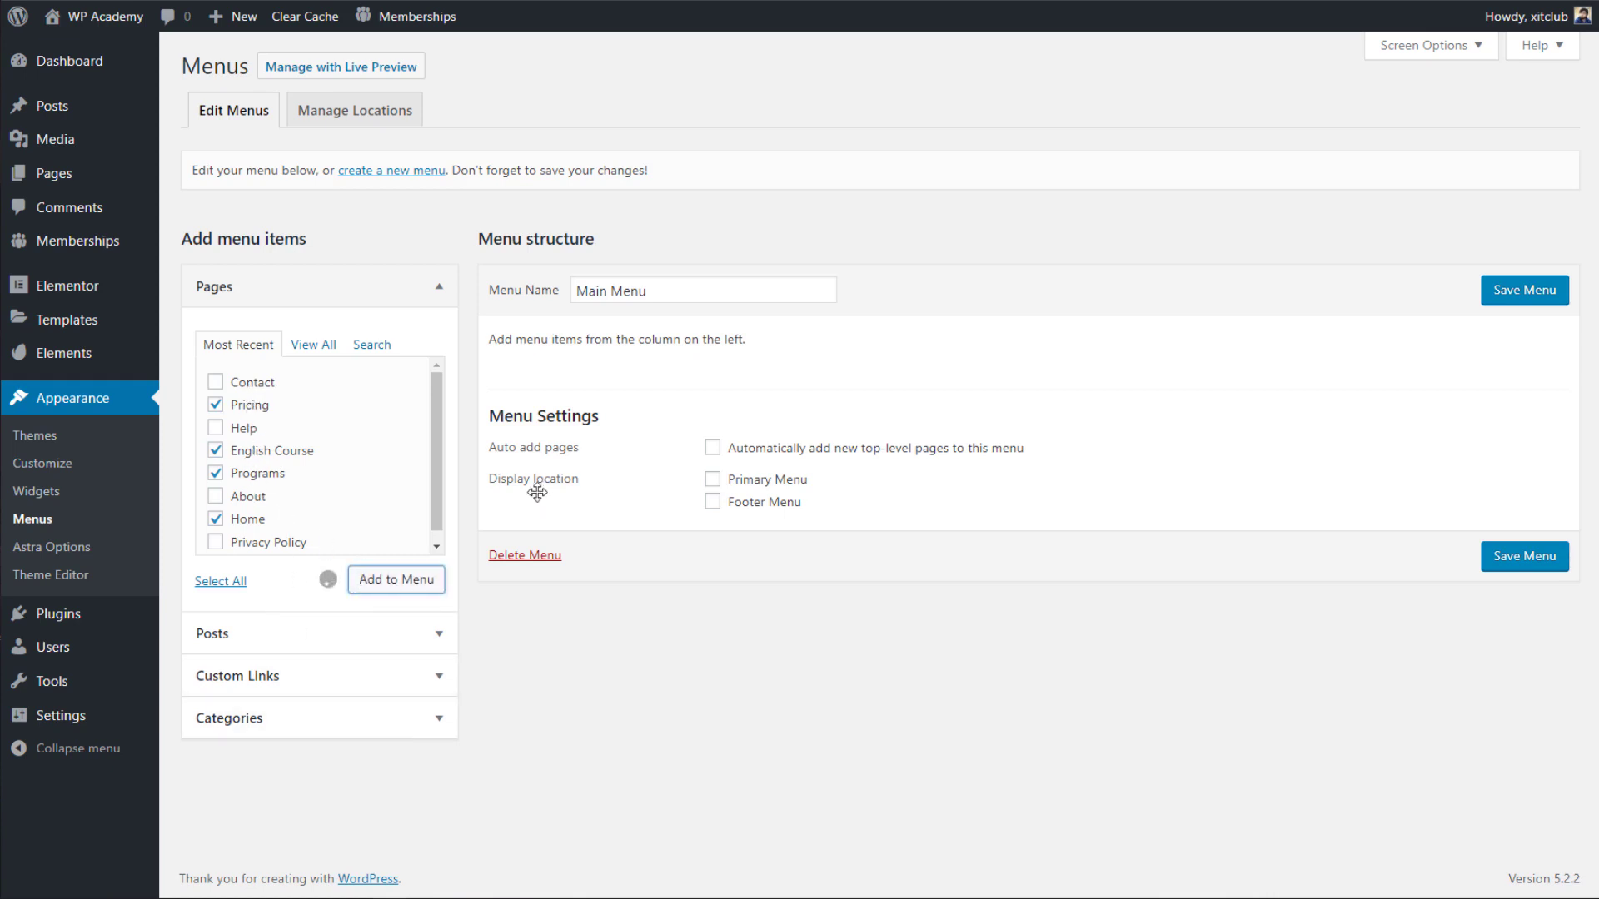
Arrange Main Menu as Home, Pricing, Programs, English Course and save it with Primary Menu as its display location.
drag(657, 541, 733, 408)
mouse_move(656, 539)
mouse_down()
mouse_move(657, 474)
mouse_move(669, 526)
mouse_up()
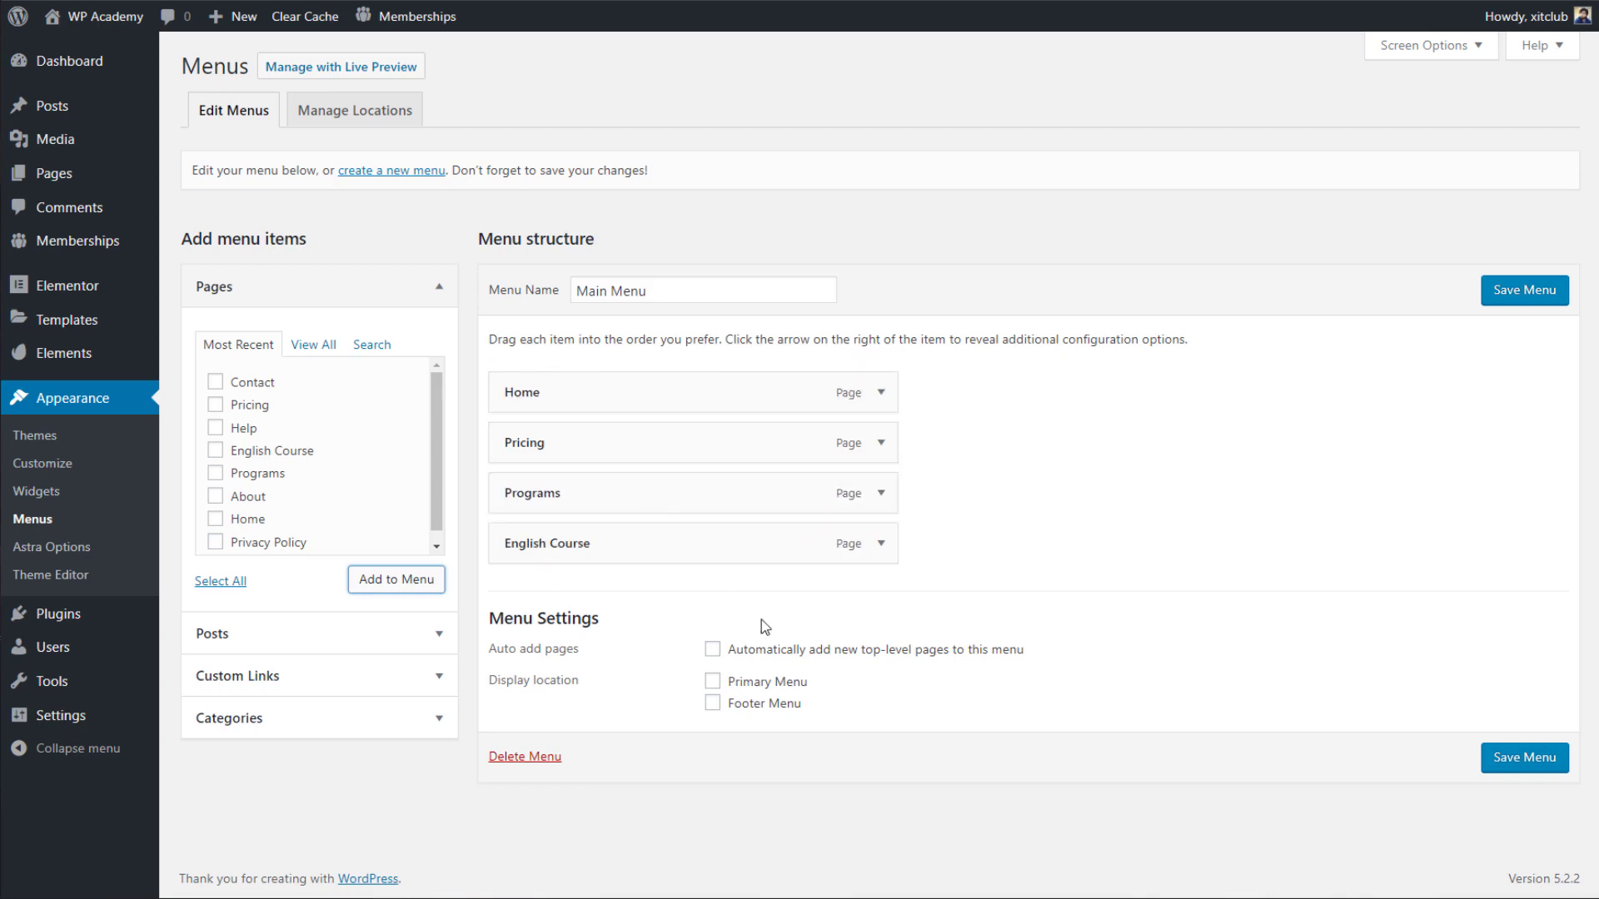
click(775, 686)
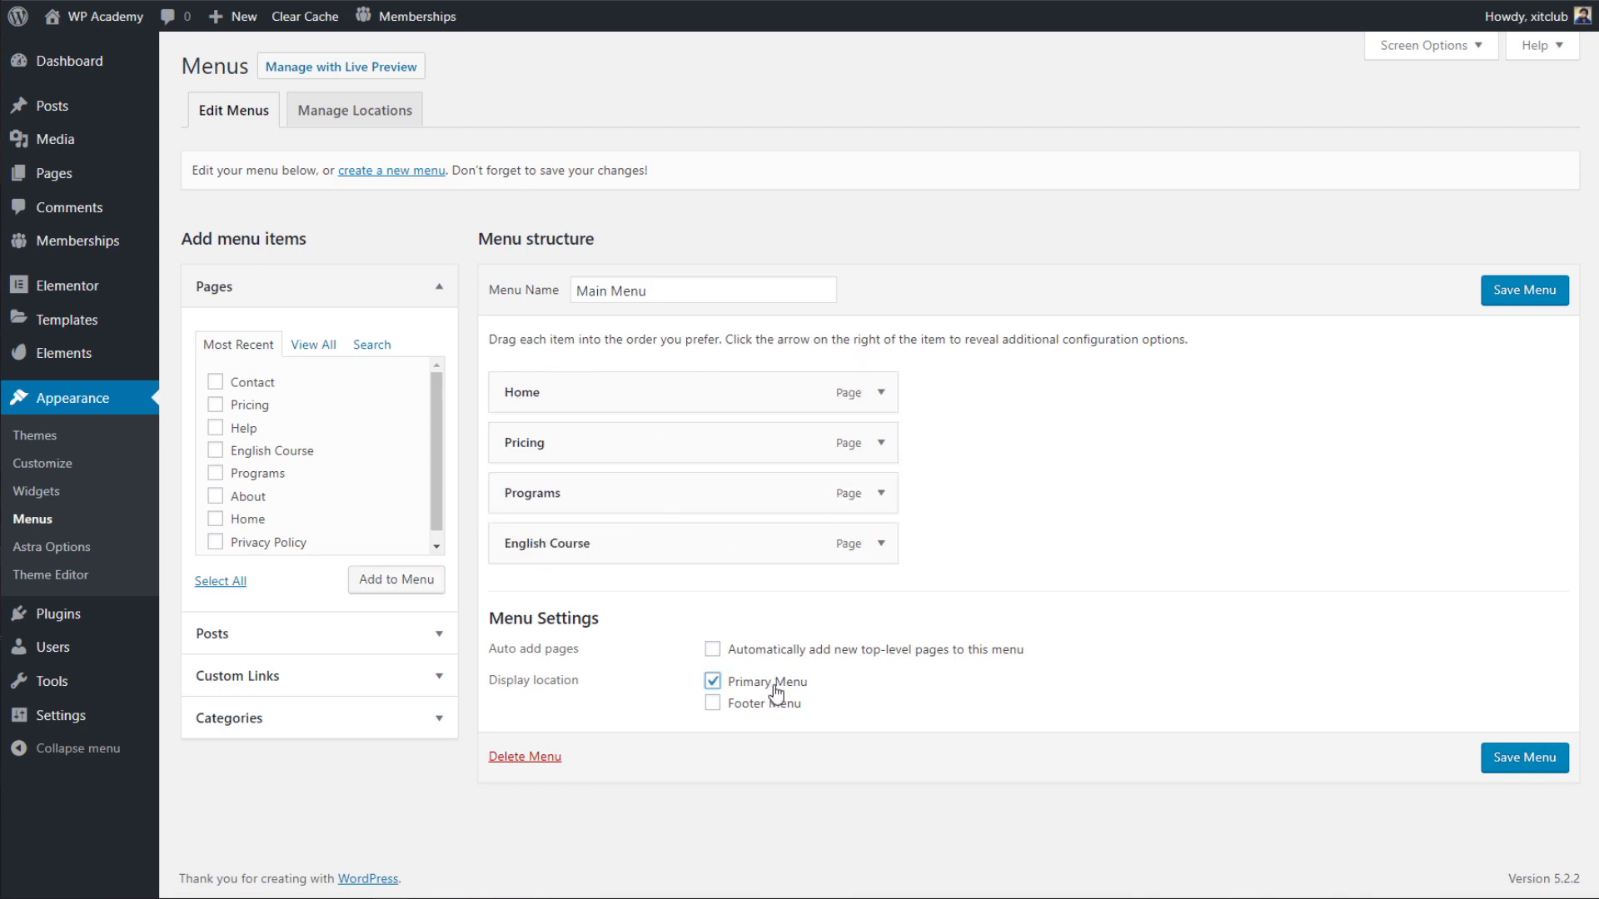
click(1554, 300)
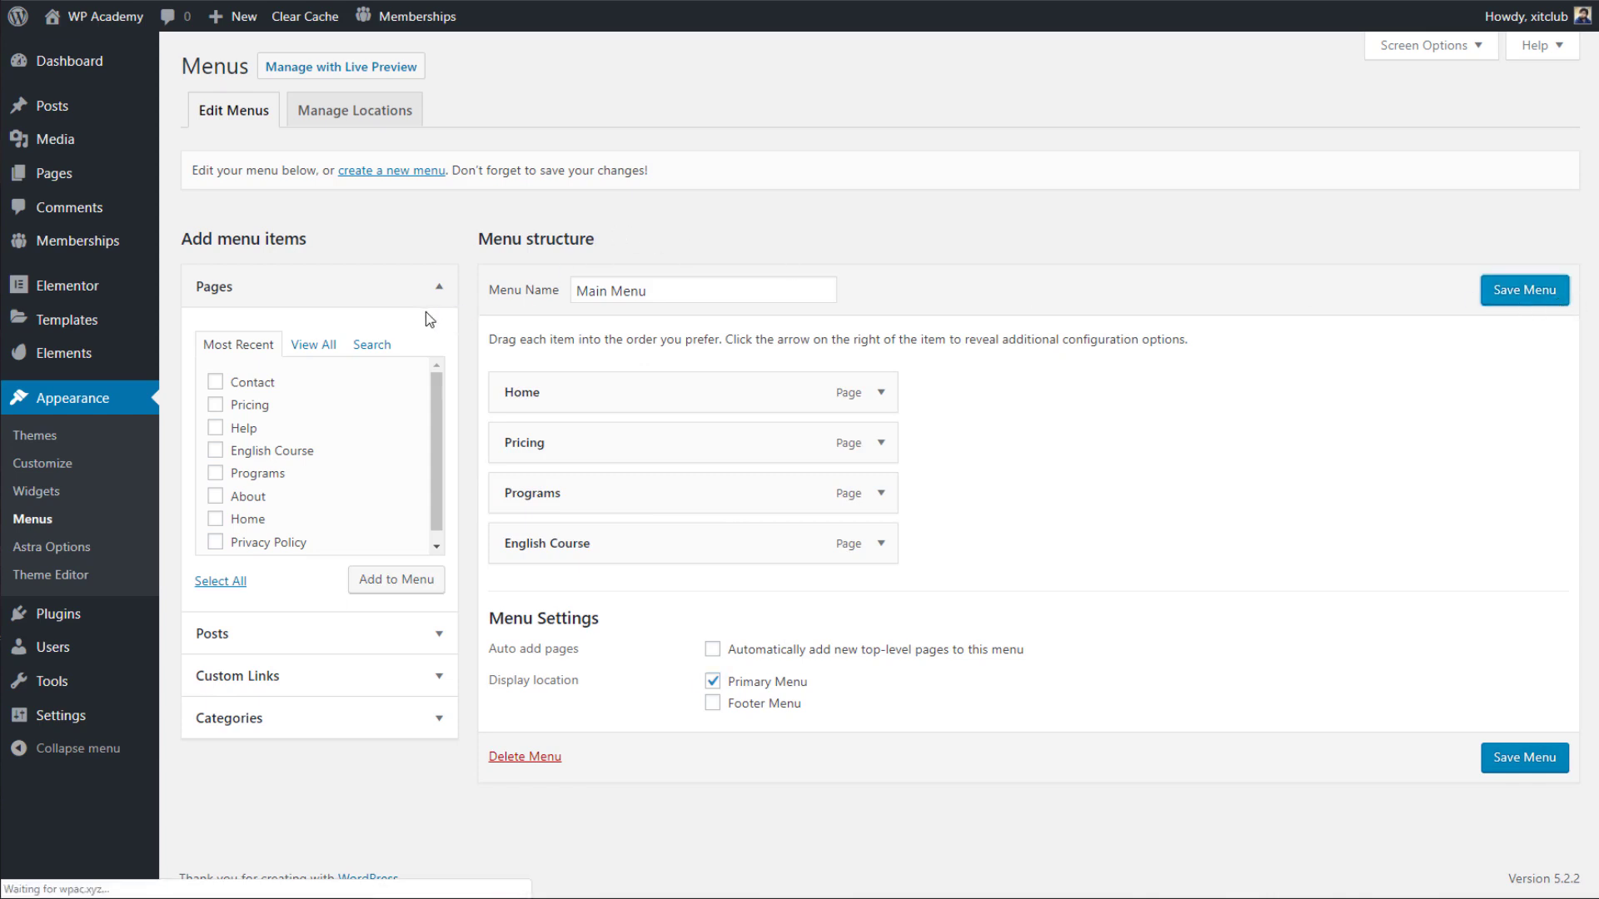
Add the Contact, Help, About and Privacy Policy pages to Main Menu.
click(253, 487)
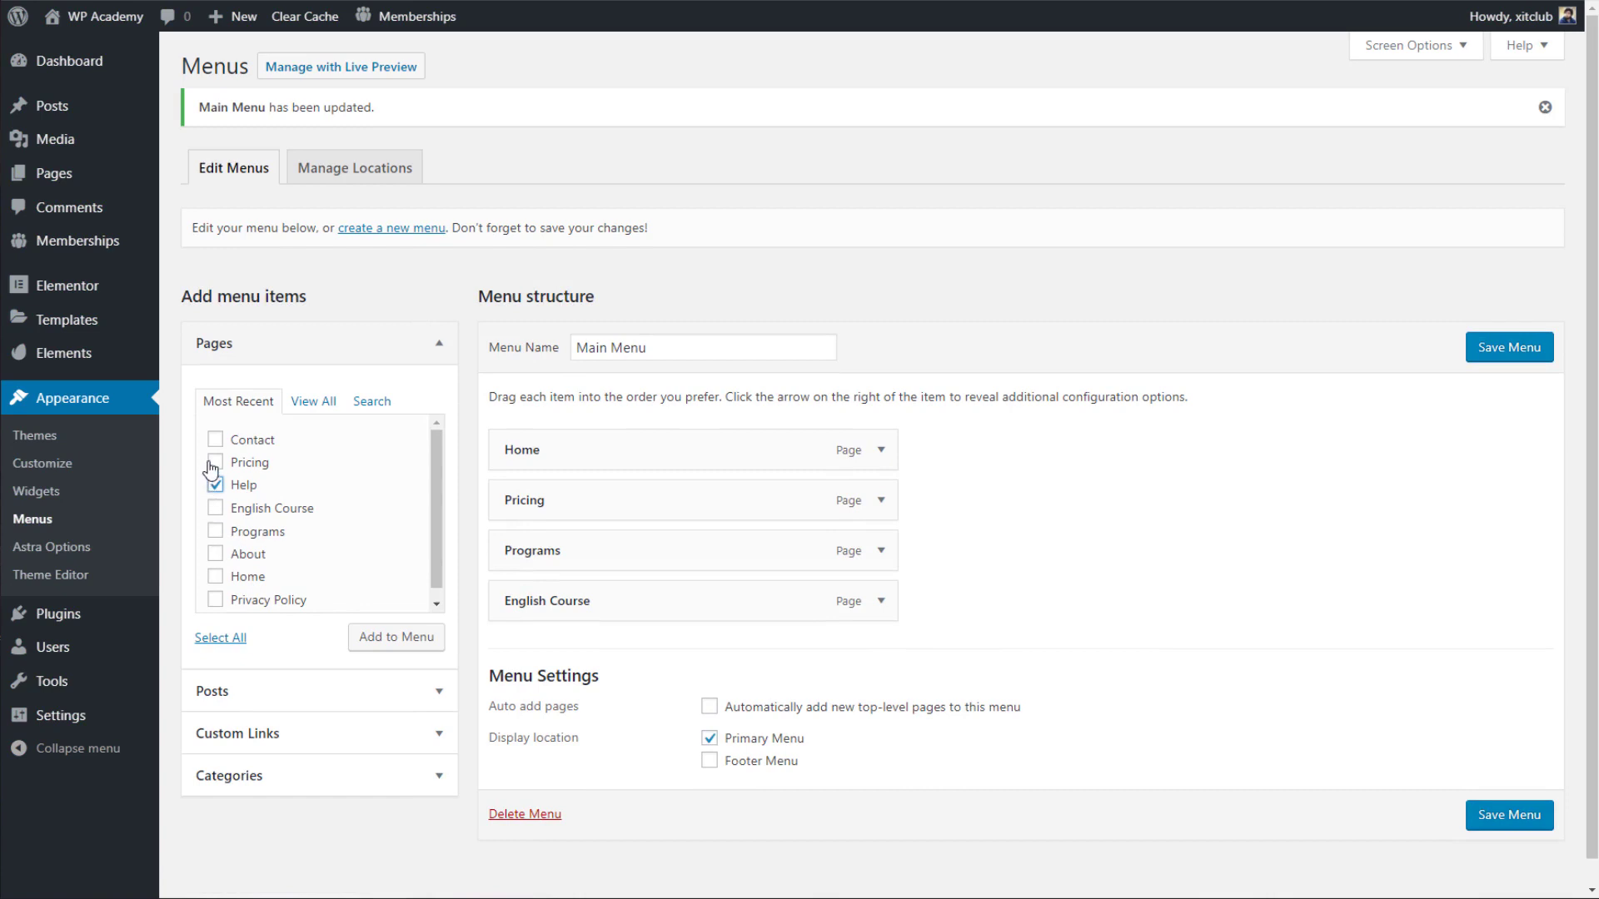
click(265, 561)
click(285, 600)
click(268, 441)
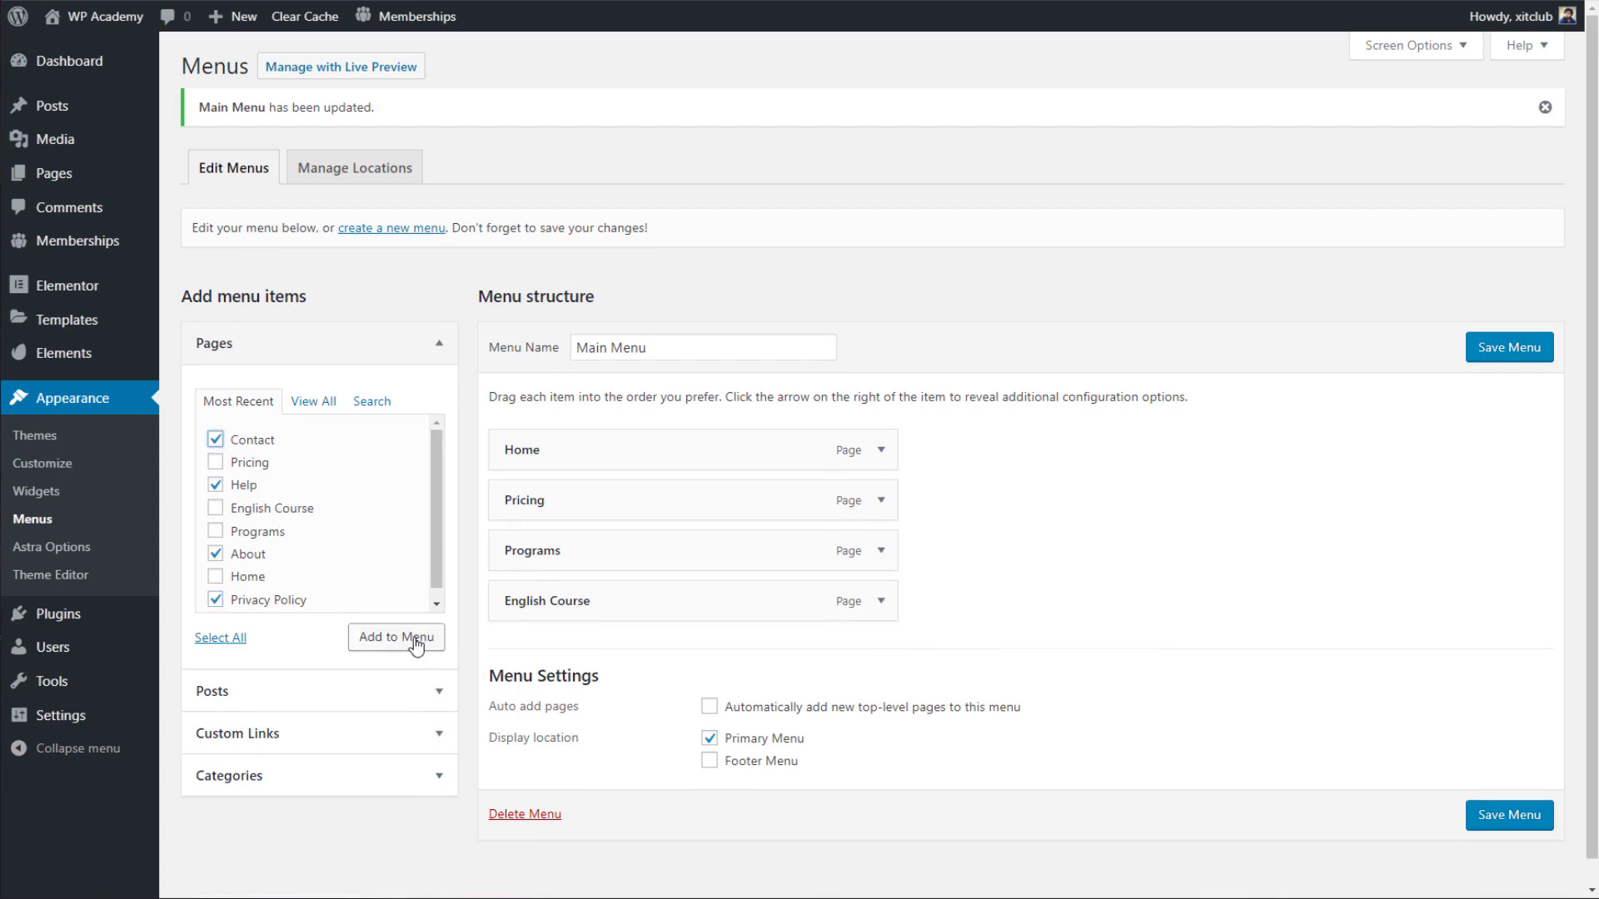
click(397, 637)
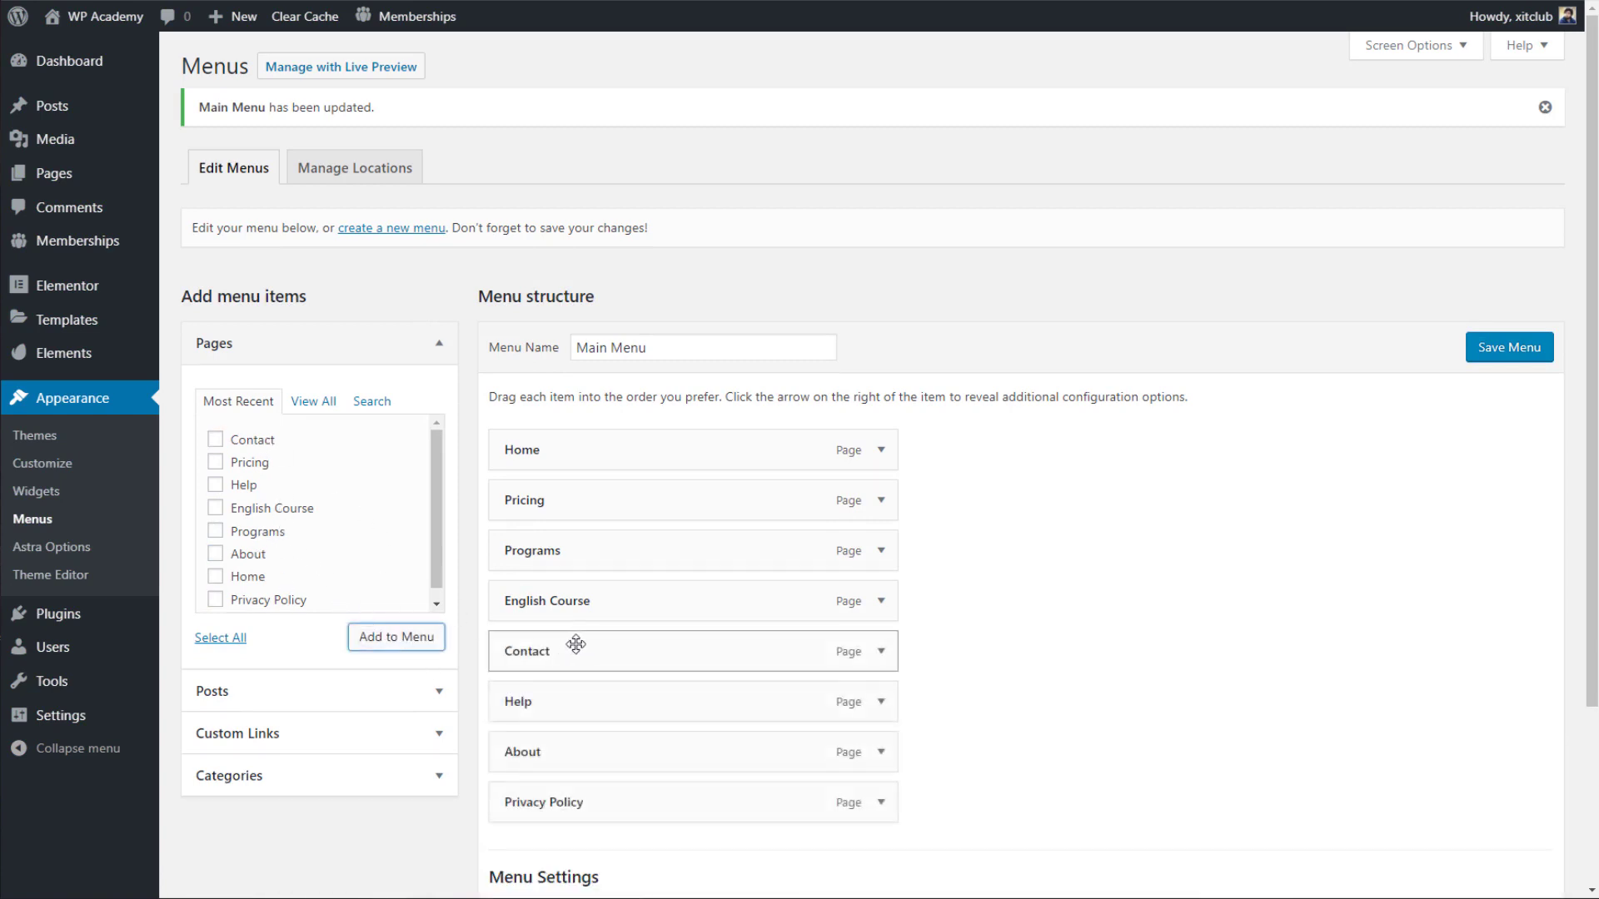
Remove the Contact, Help, About and Privacy Policy items from Main Menu and save the menu.
scroll(575, 646, down, 1)
click(880, 560)
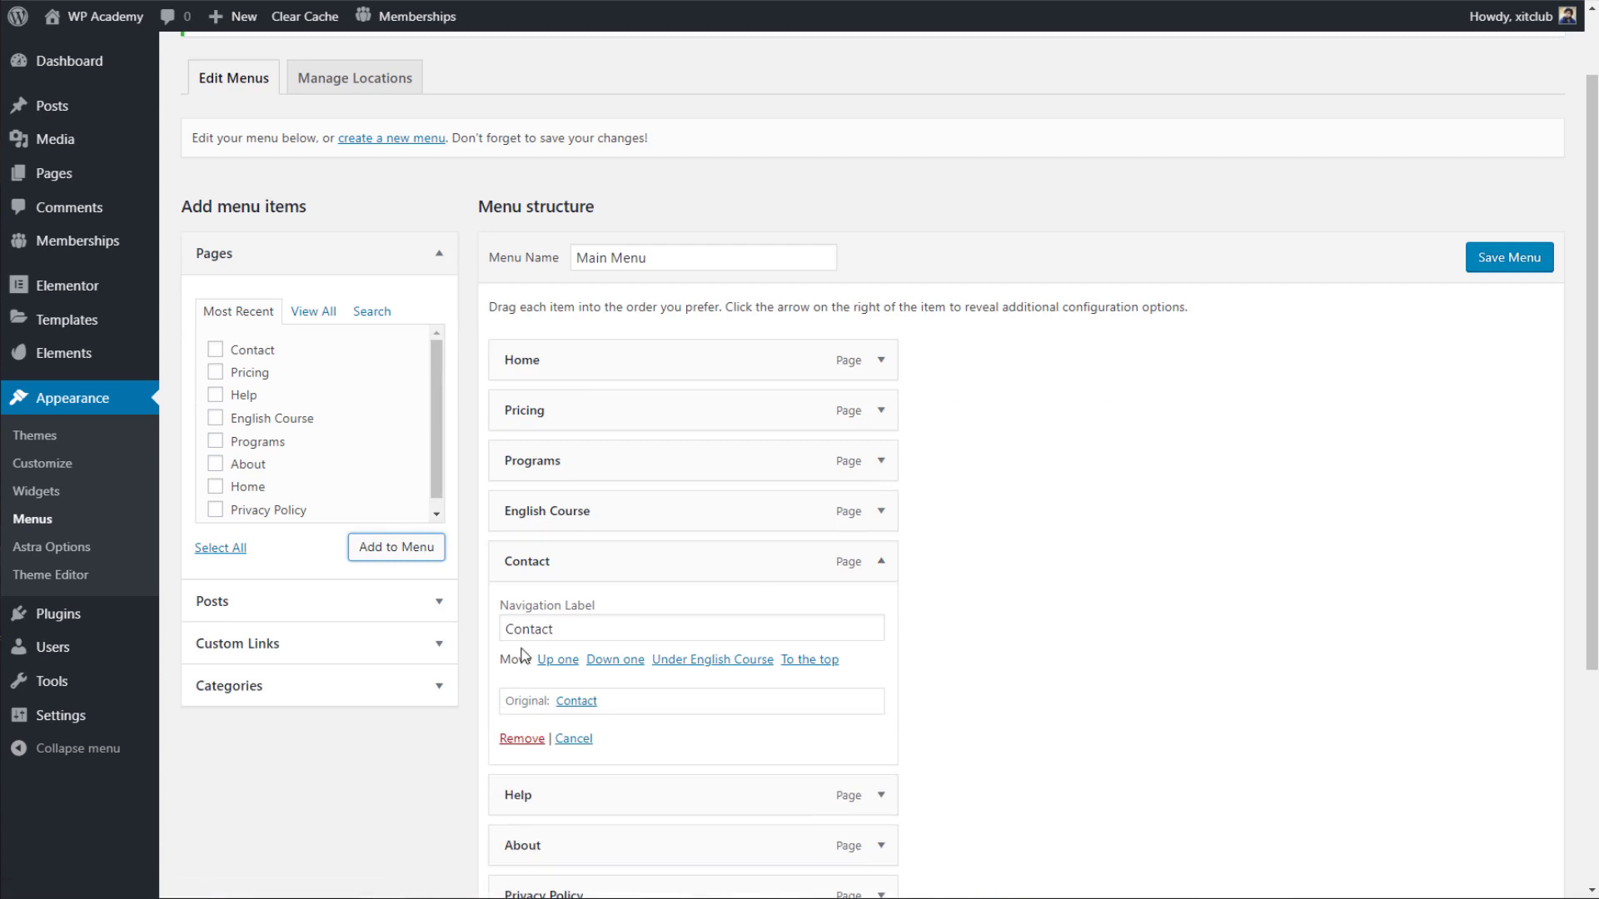
click(520, 738)
click(881, 561)
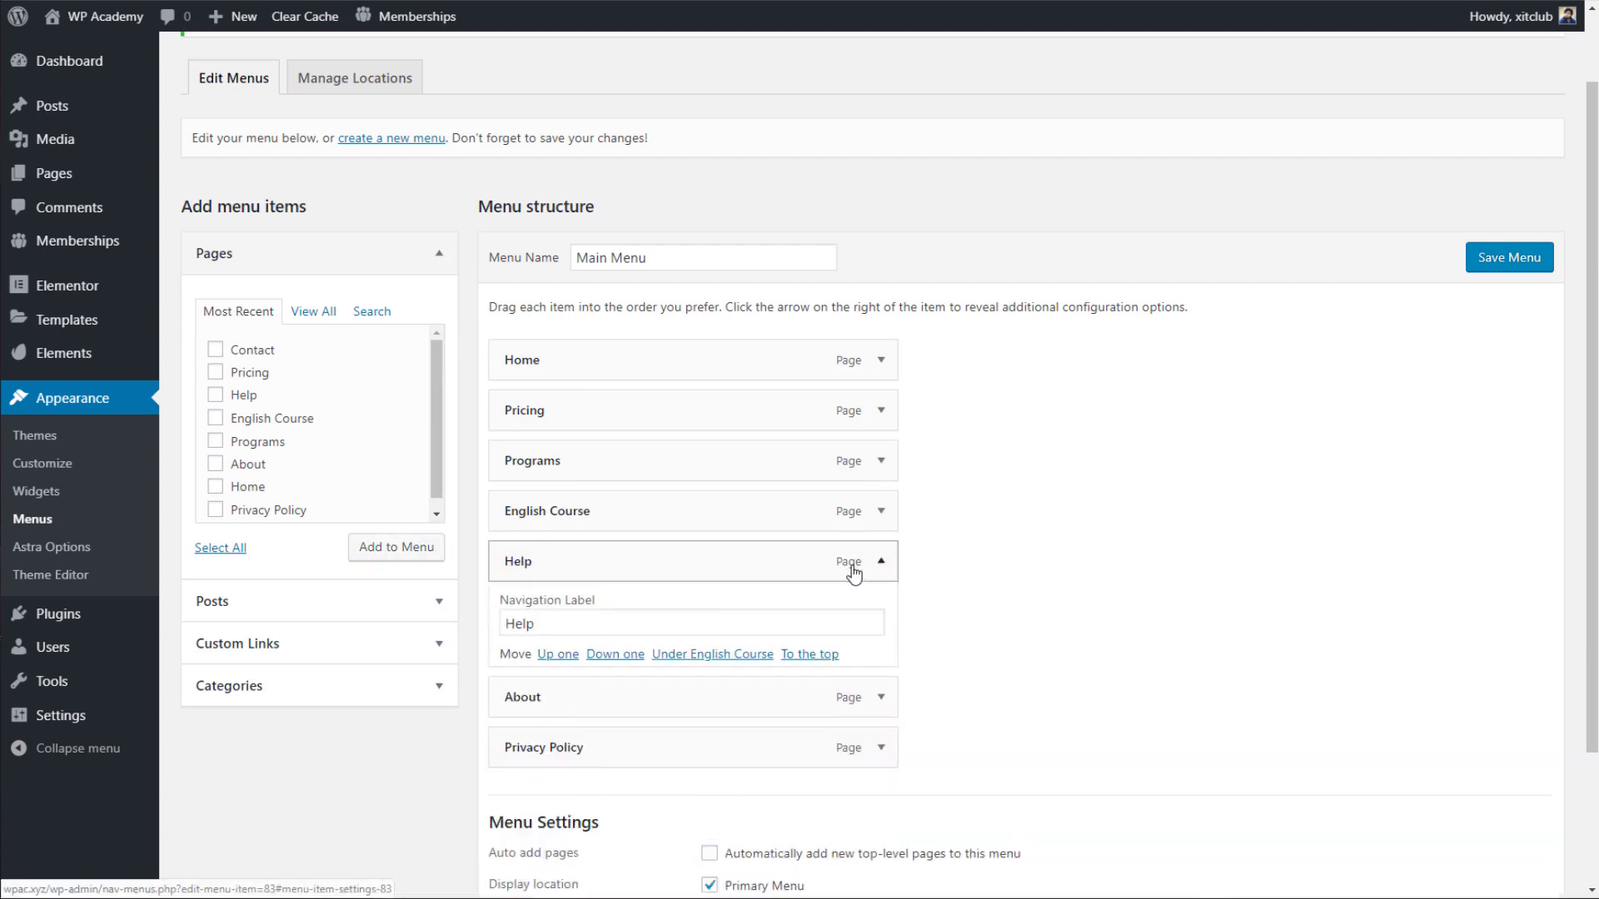
click(521, 738)
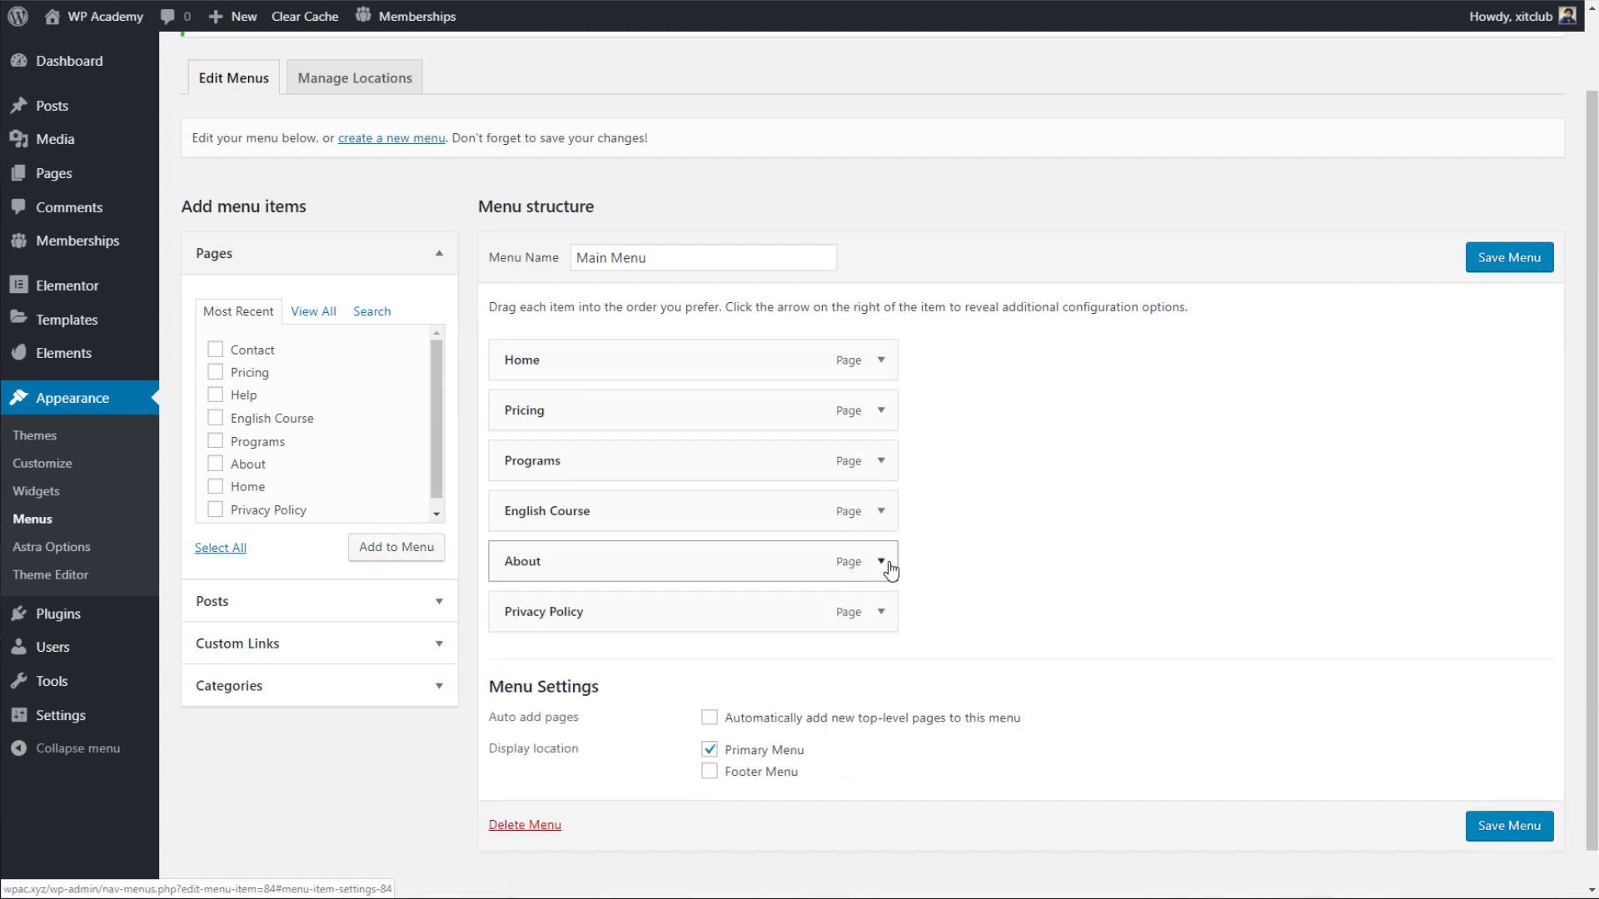
click(881, 561)
click(521, 739)
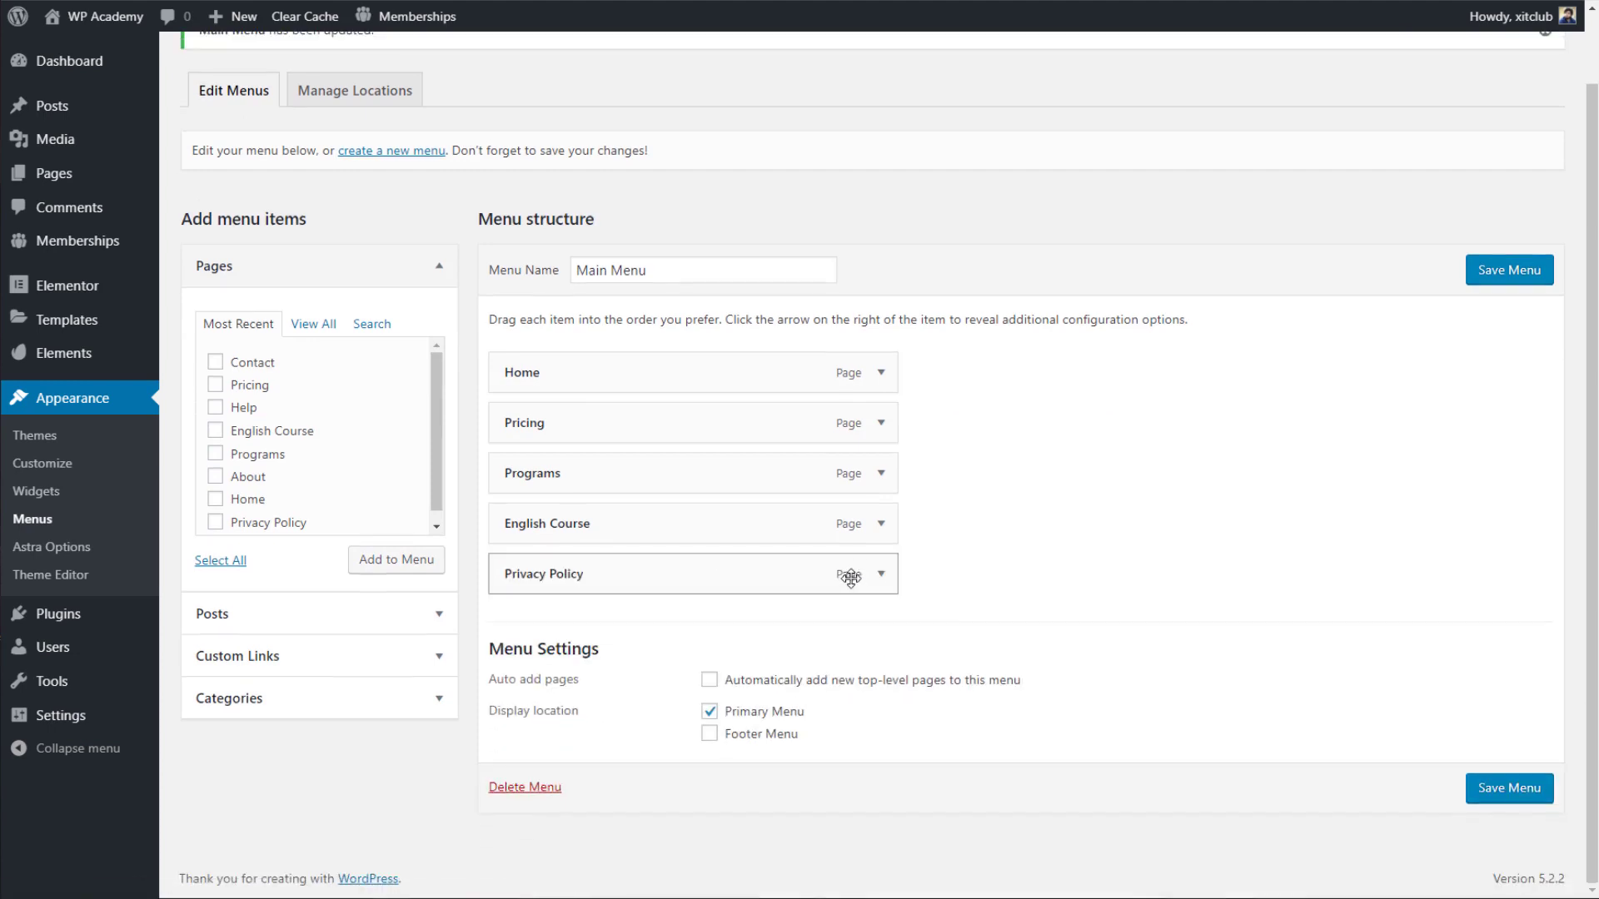
click(881, 574)
click(522, 737)
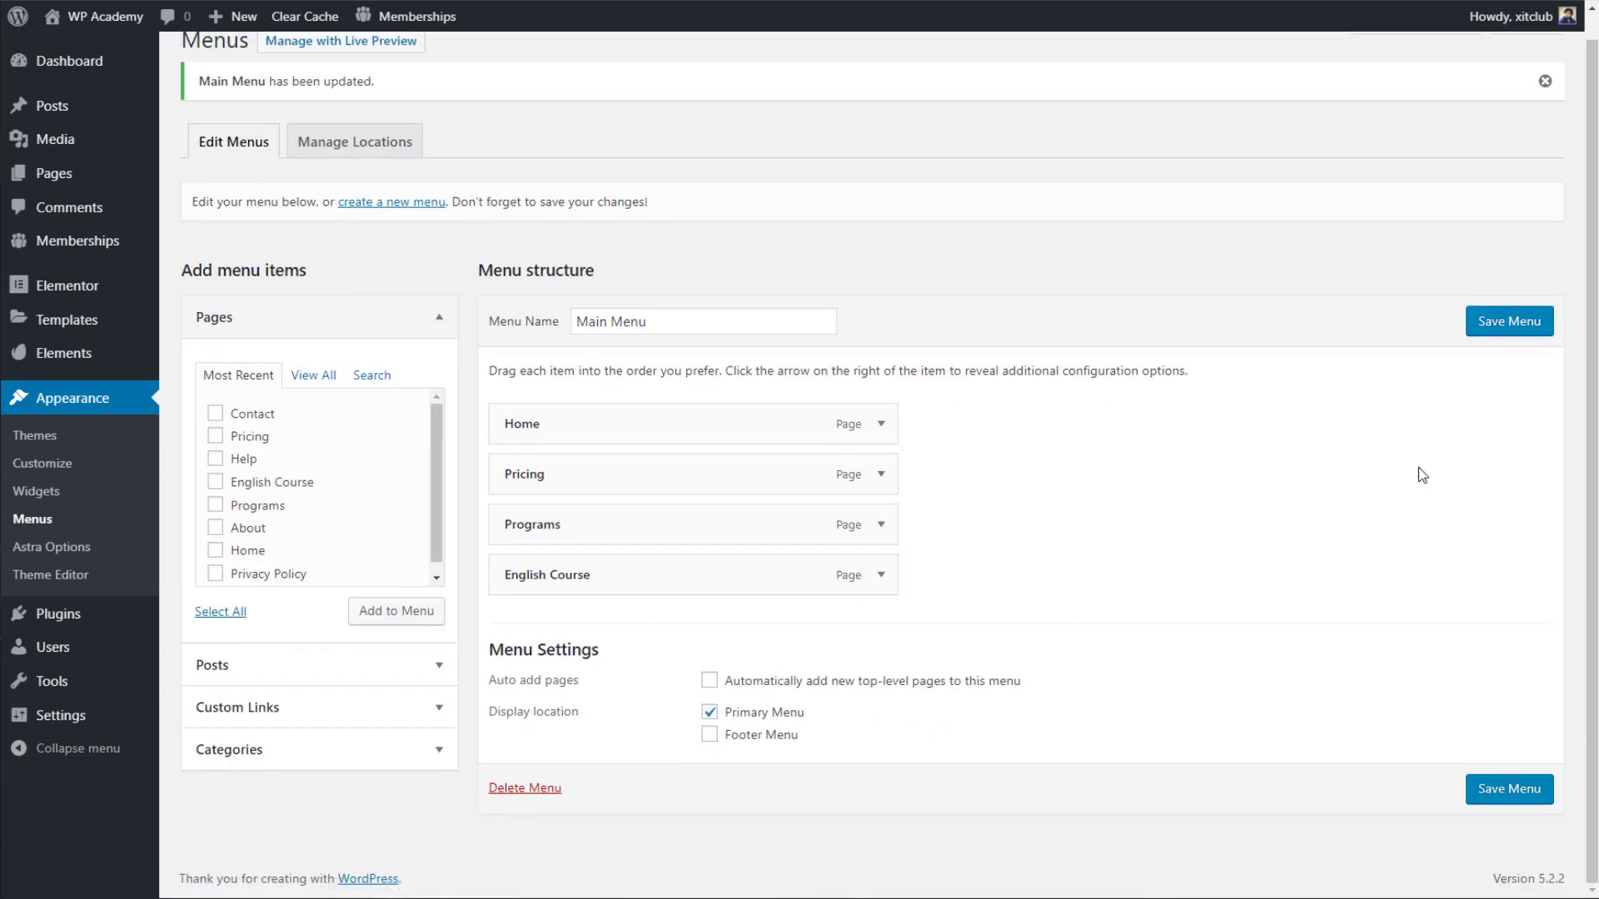
click(1511, 324)
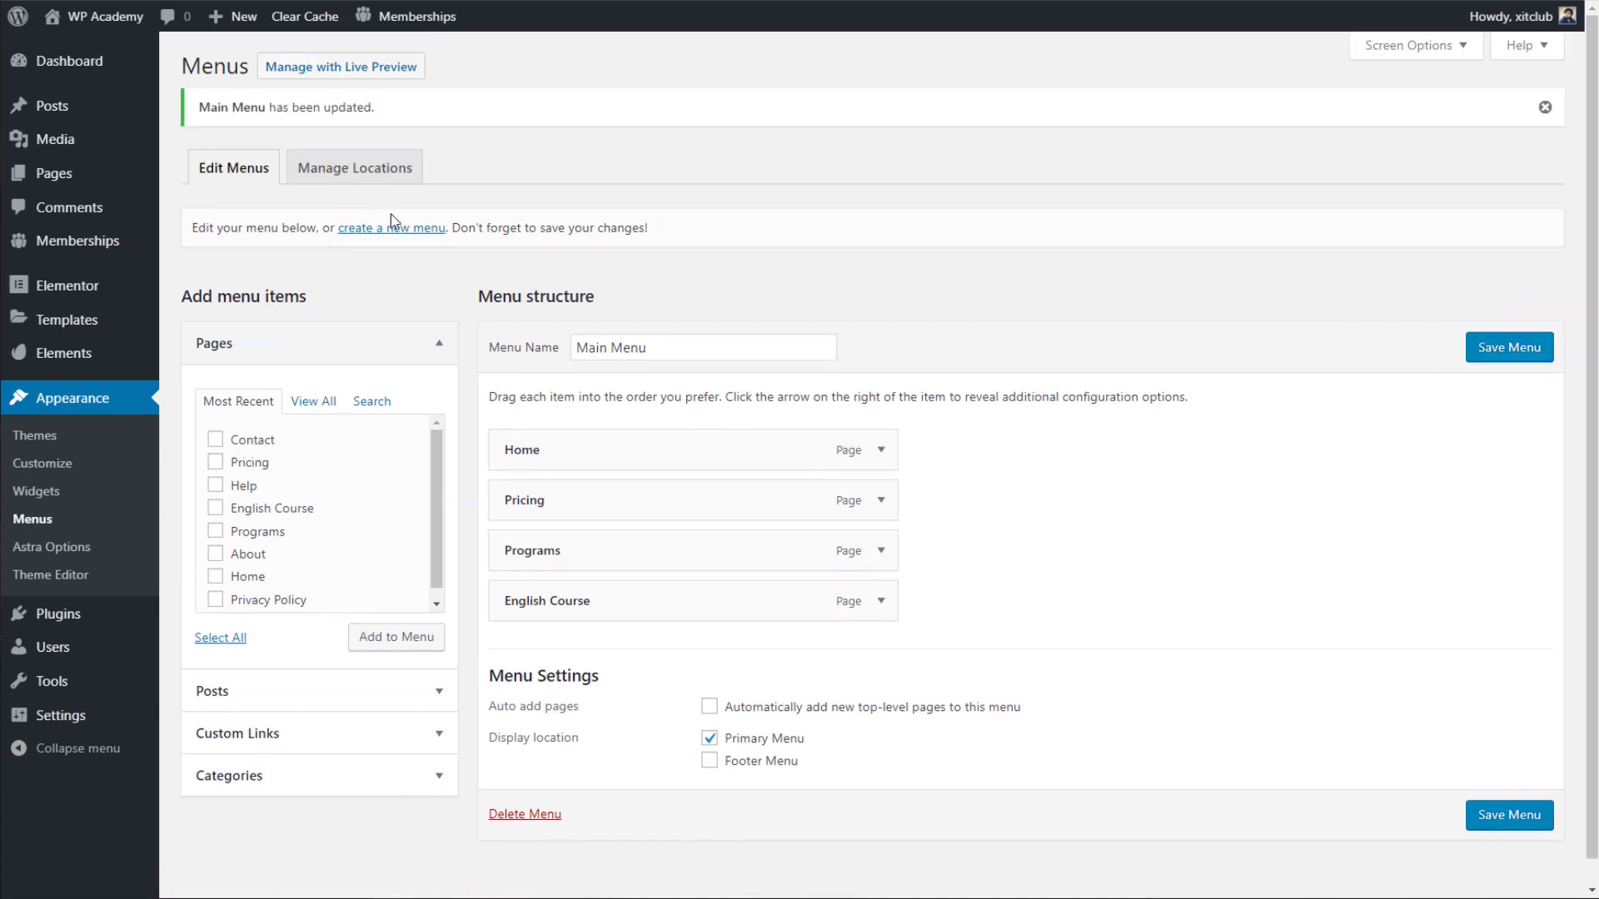
Create a second navigation menu named Footer Menu.
click(409, 231)
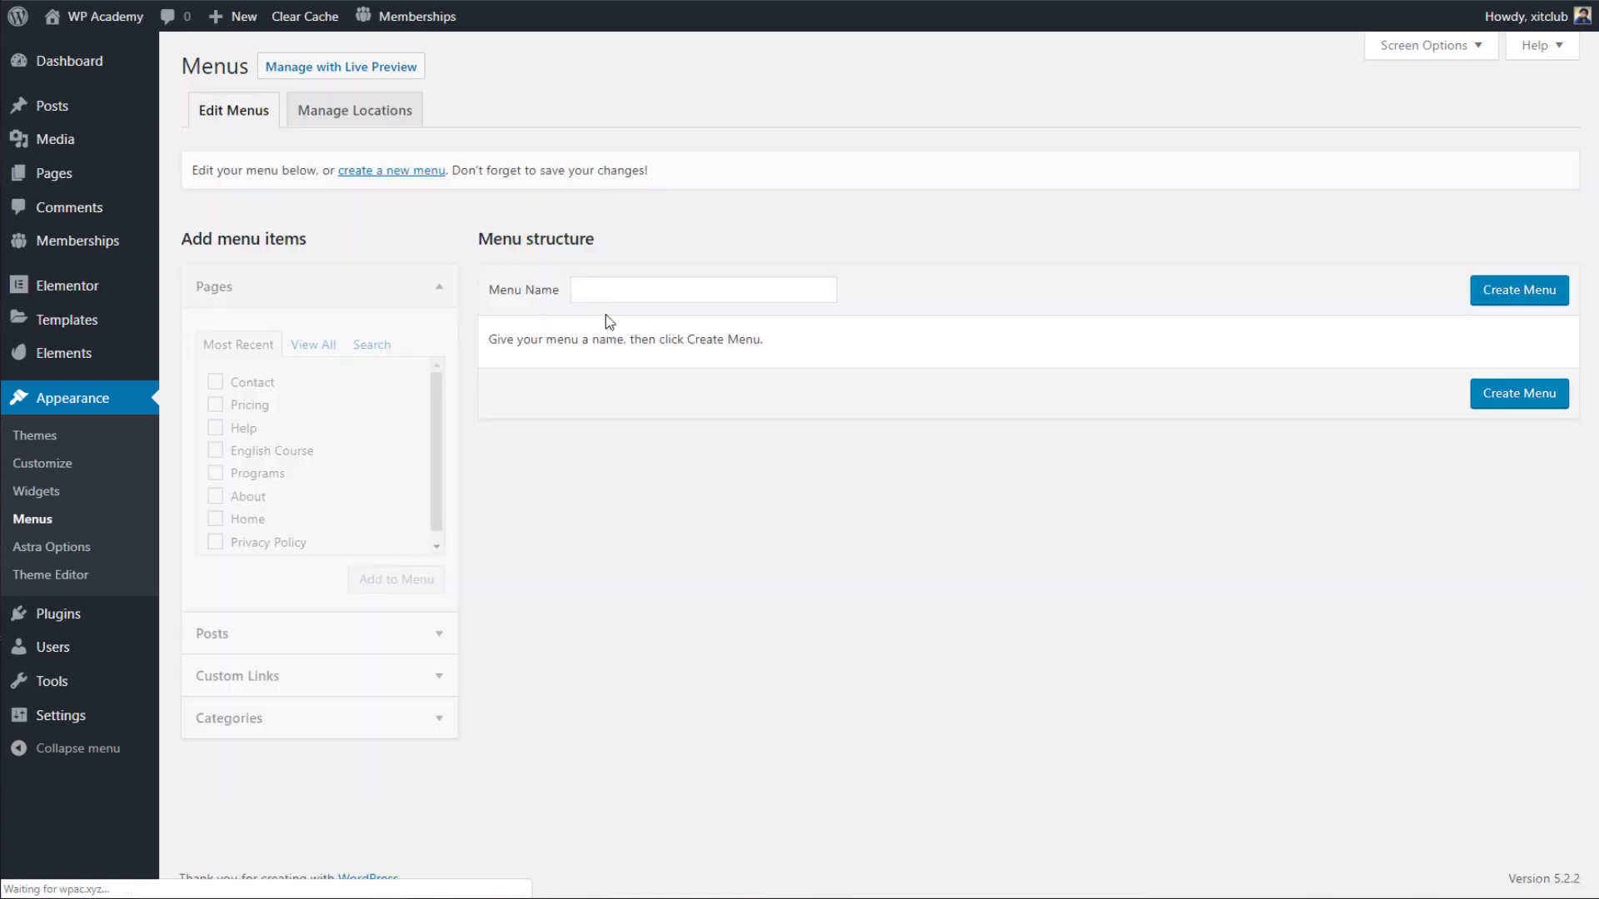
click(630, 295)
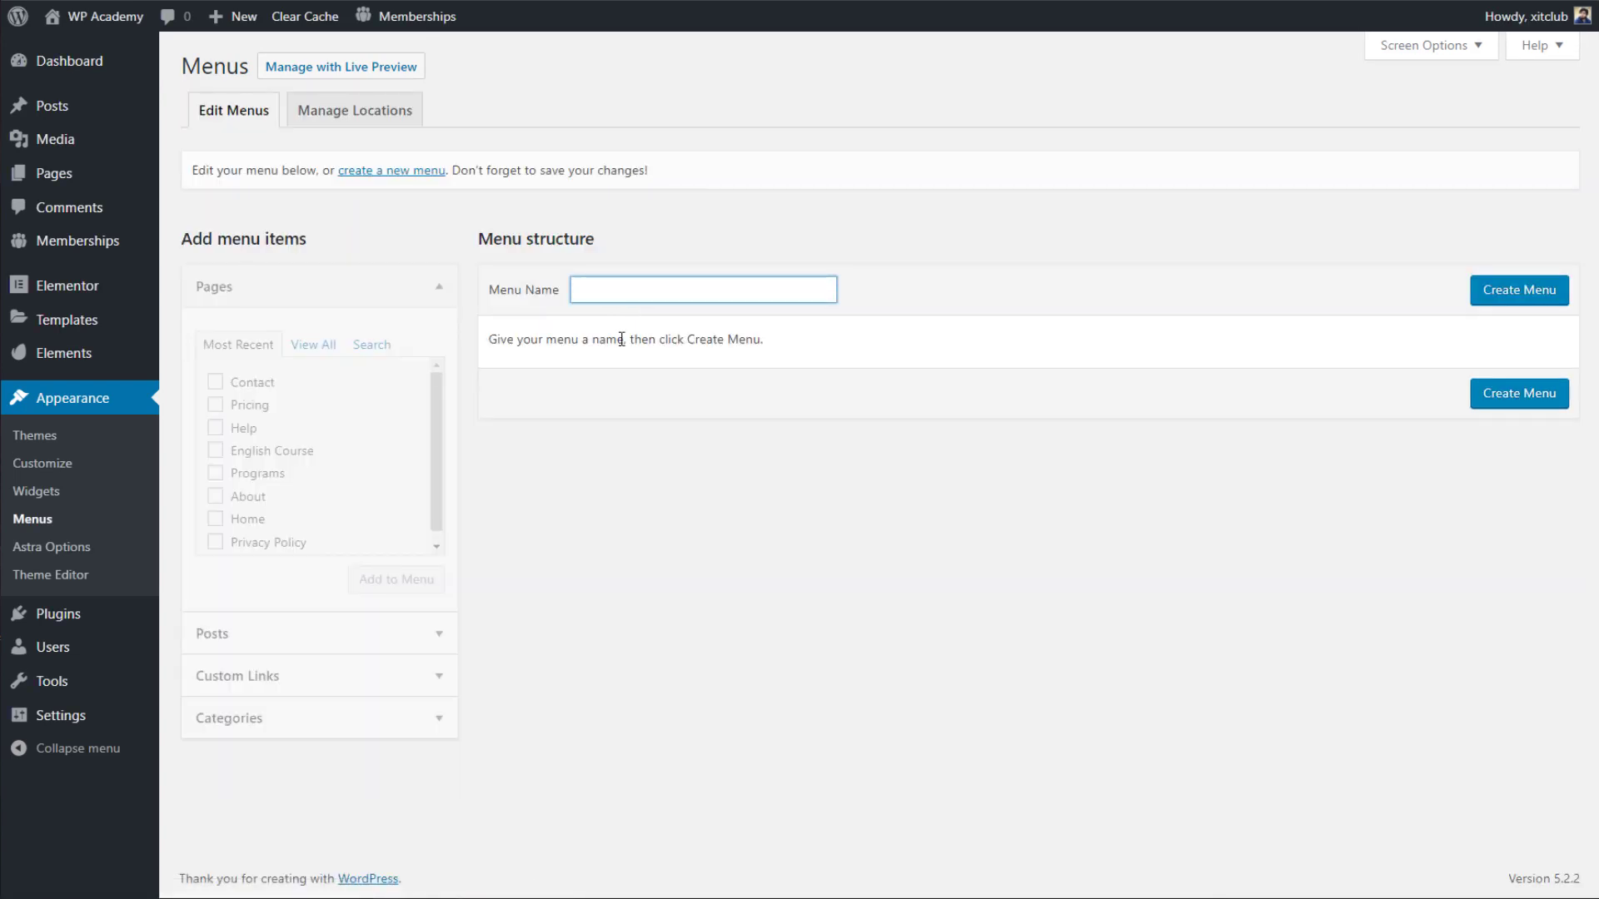
text(Footer Menu)
click(1533, 301)
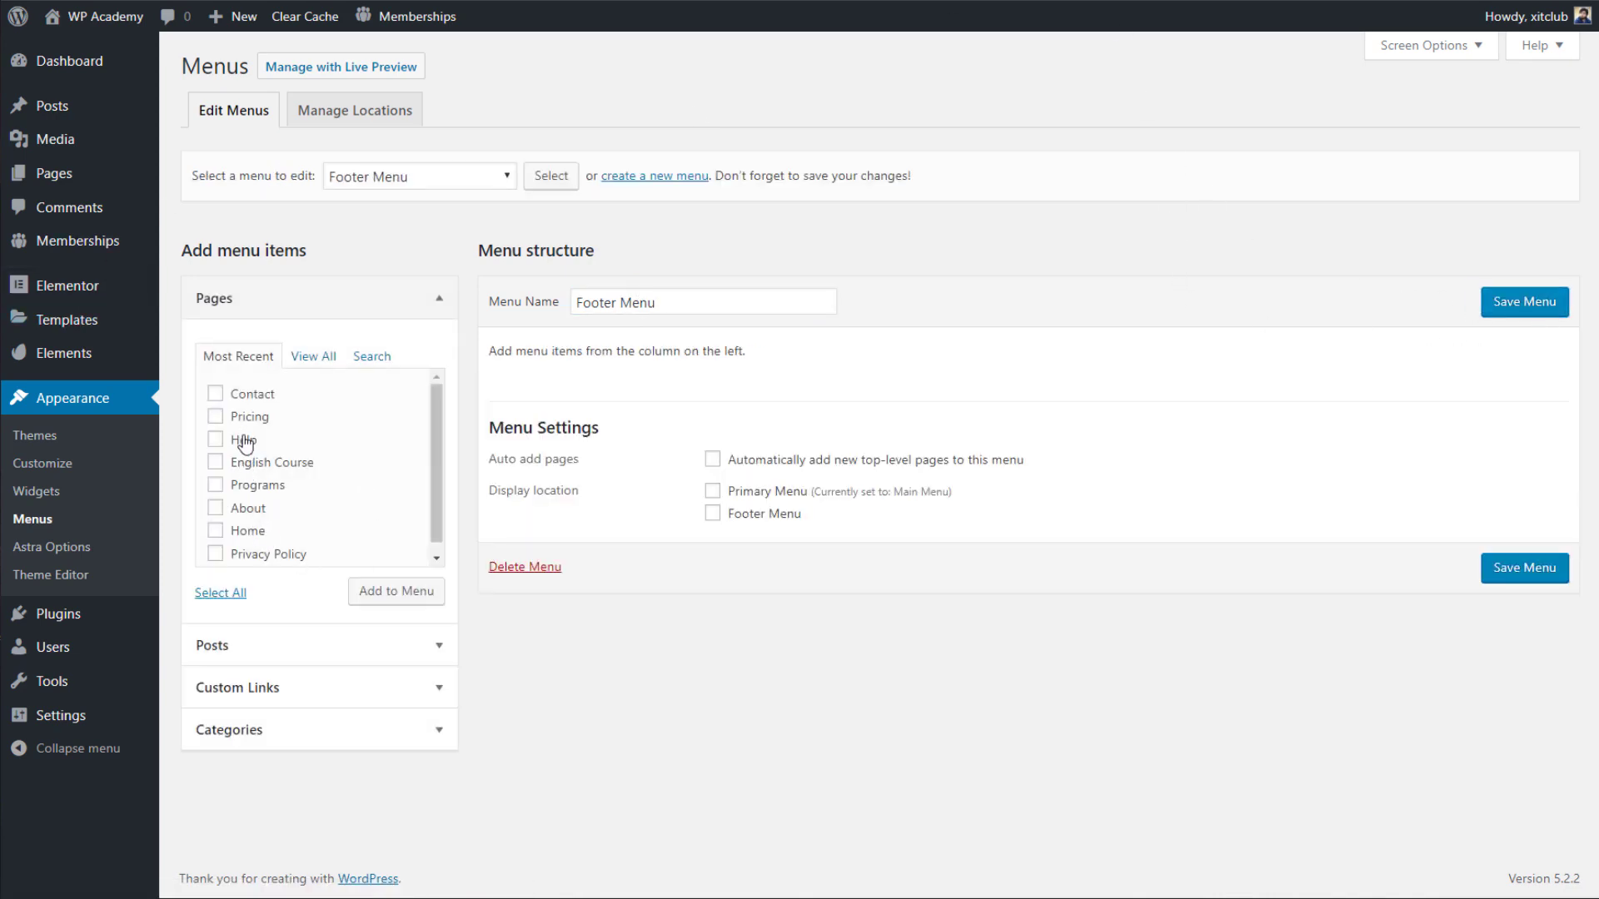
Add the Contact, Help, About and Privacy Policy pages to Footer Menu.
click(245, 444)
click(250, 395)
click(252, 511)
click(288, 556)
click(420, 590)
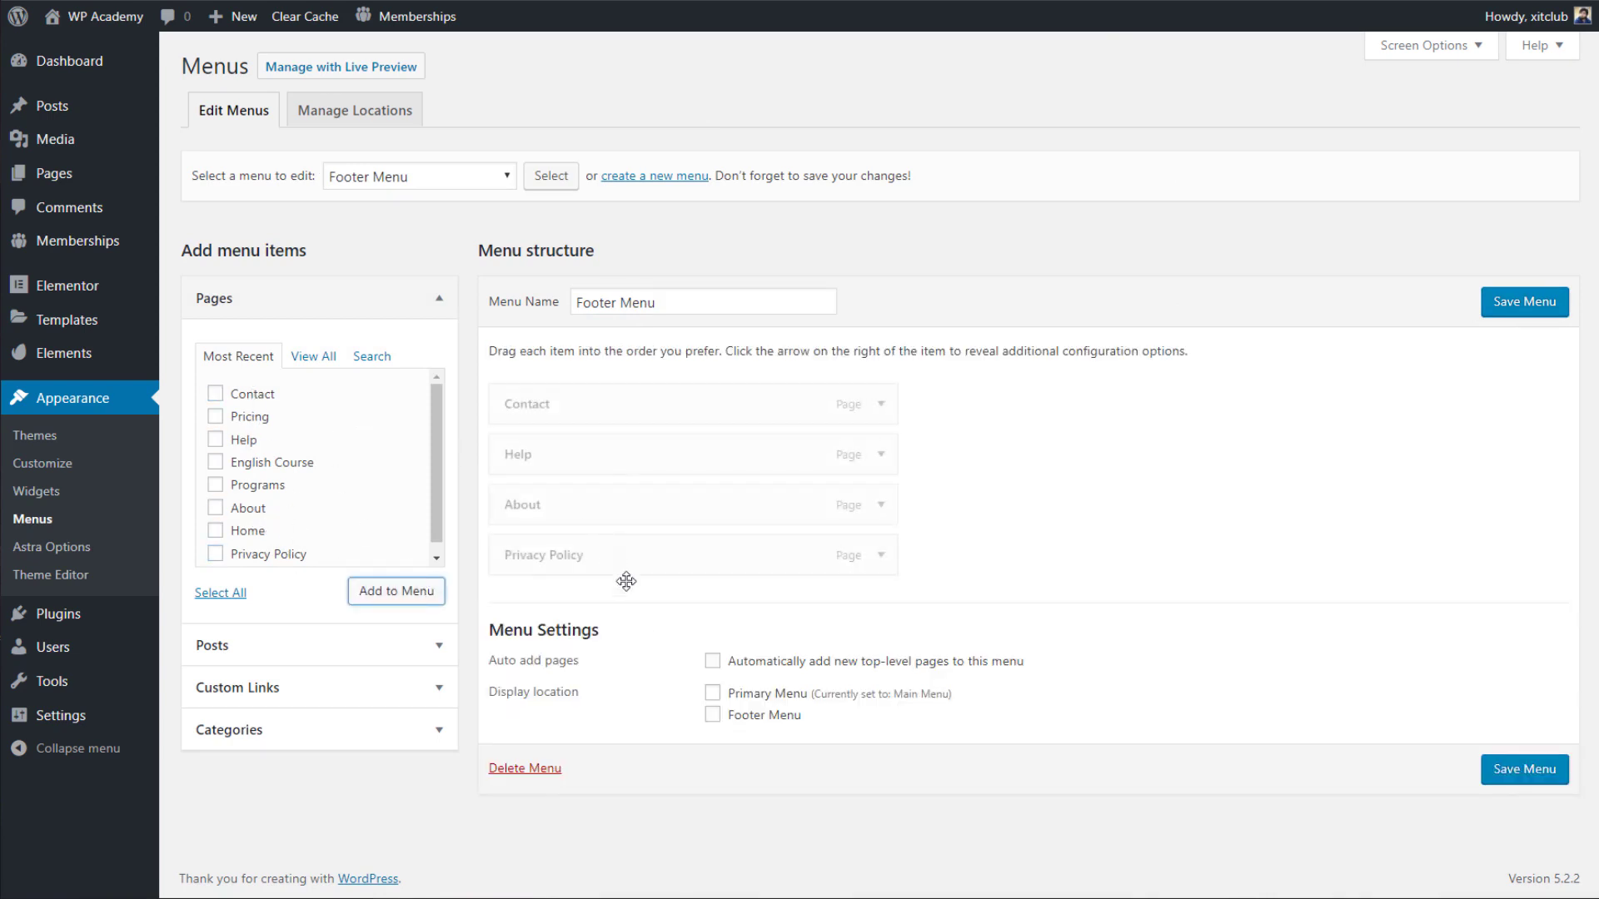
Arrange Footer Menu as About, Help, Contact, Privacy Policy and save it with Footer Menu as its display location.
drag(582, 461, 587, 408)
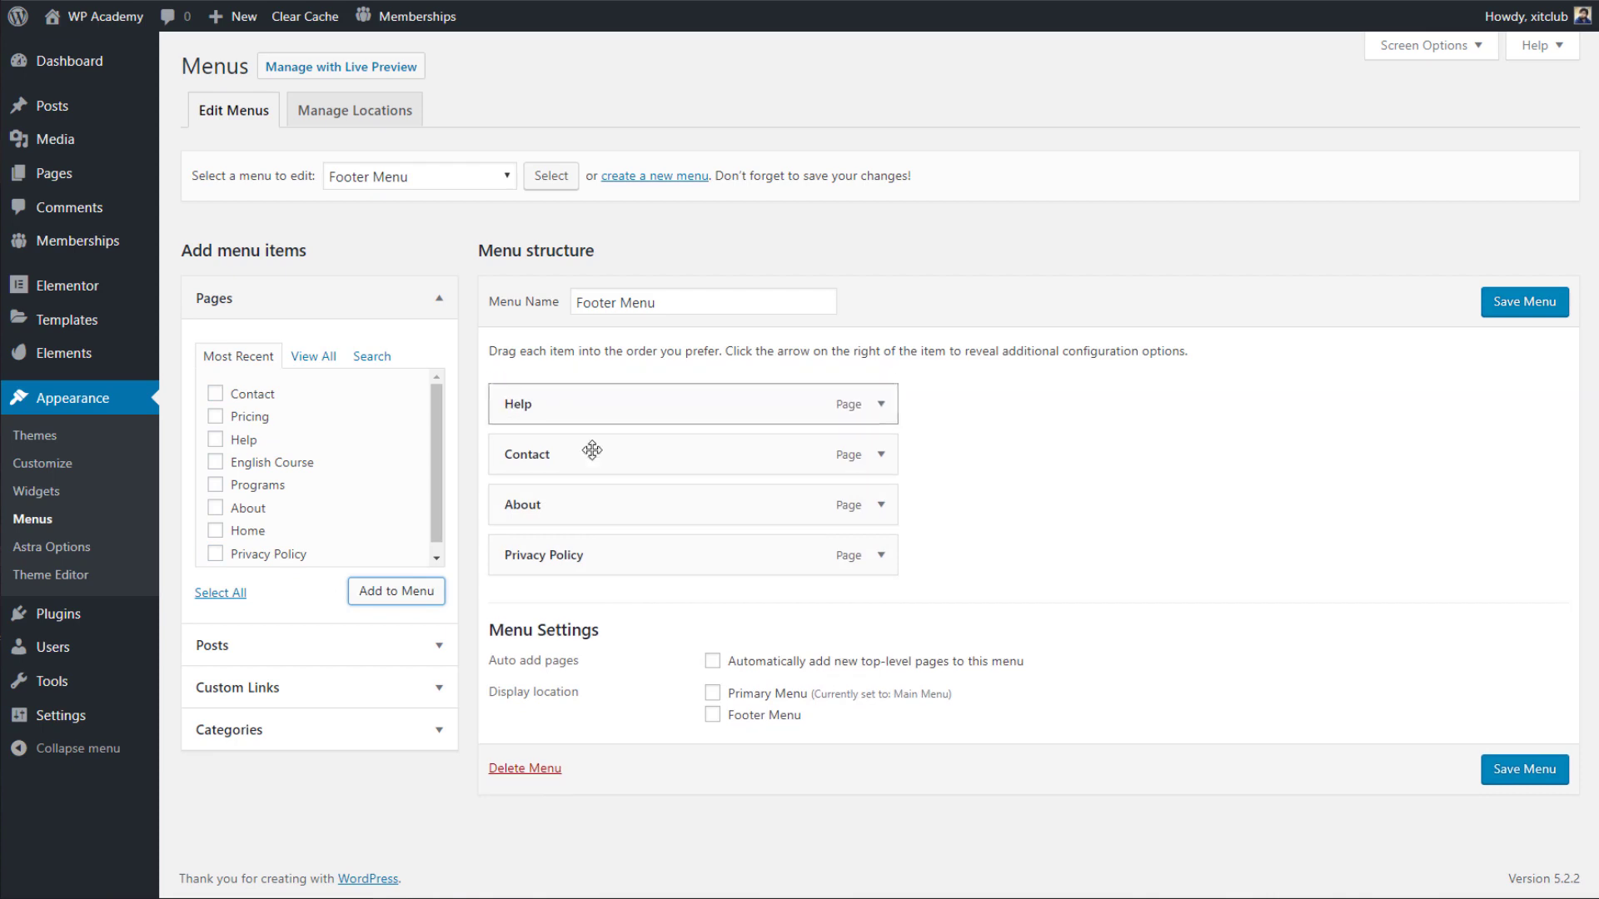
drag(592, 504, 601, 392)
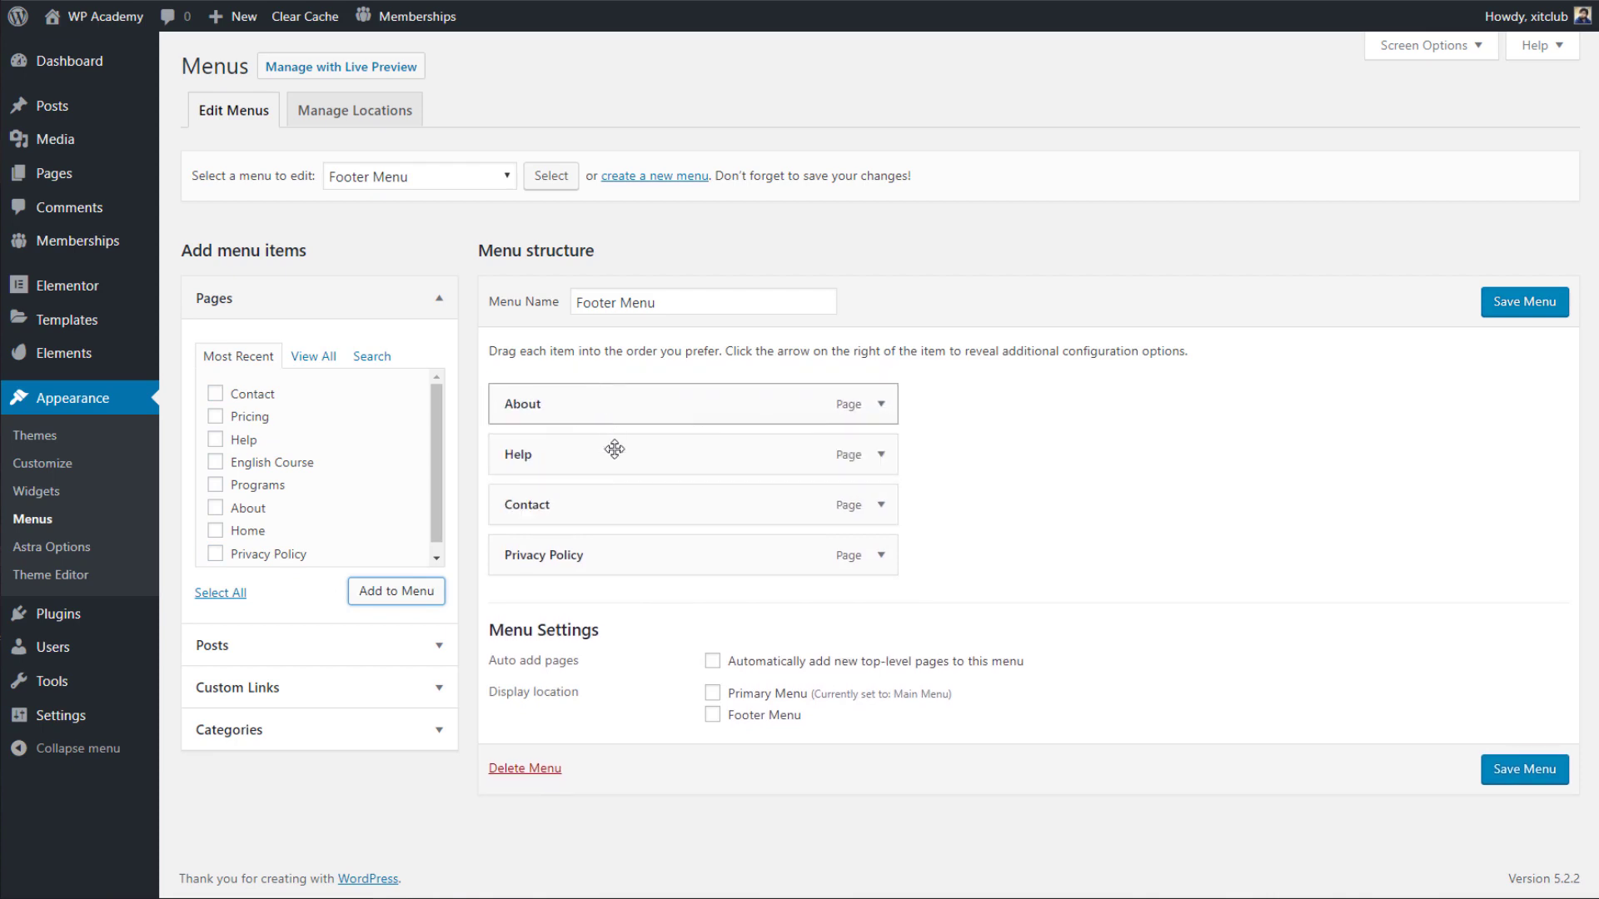
click(763, 717)
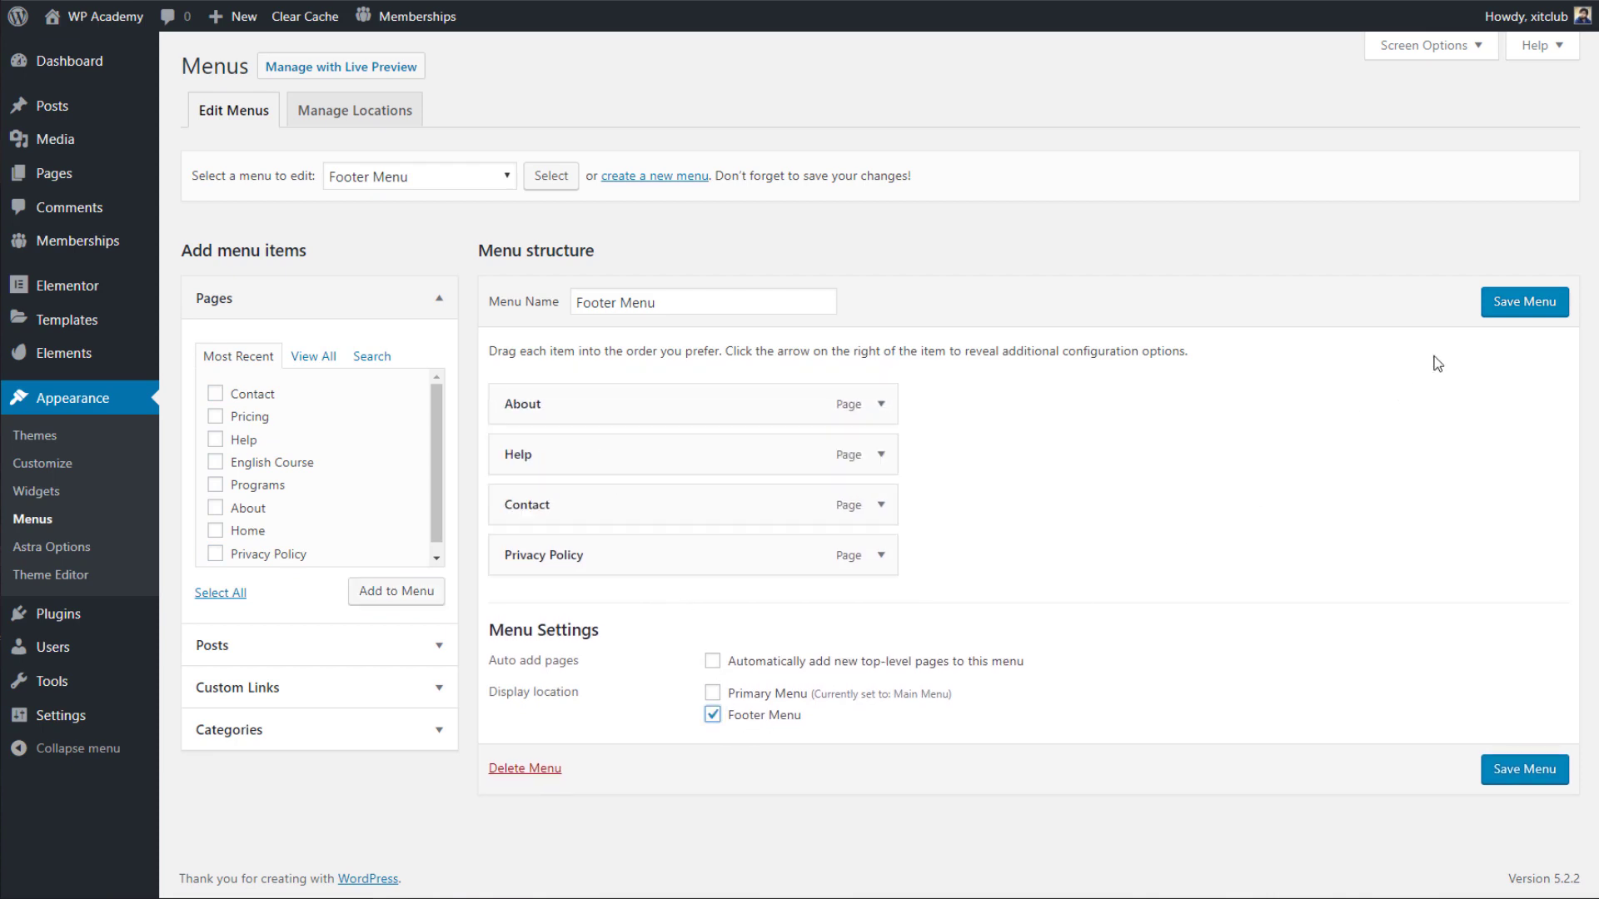
click(1505, 303)
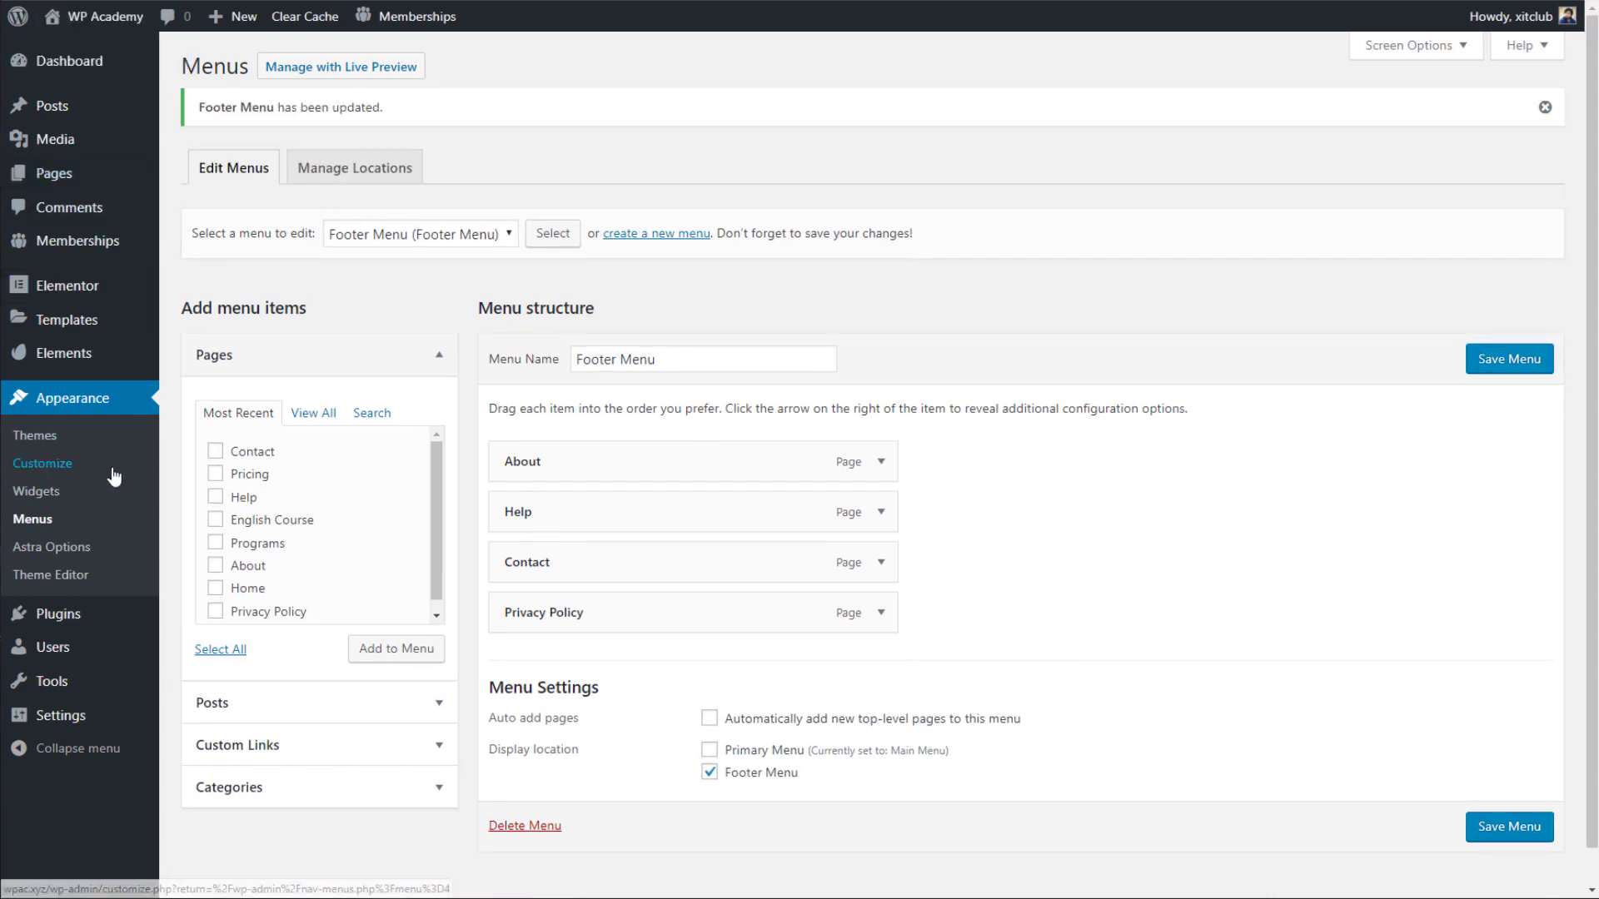
Set the site's homepage to a static page, using the Home page, in the reading settings and save the changes.
mouse_move(150, 713)
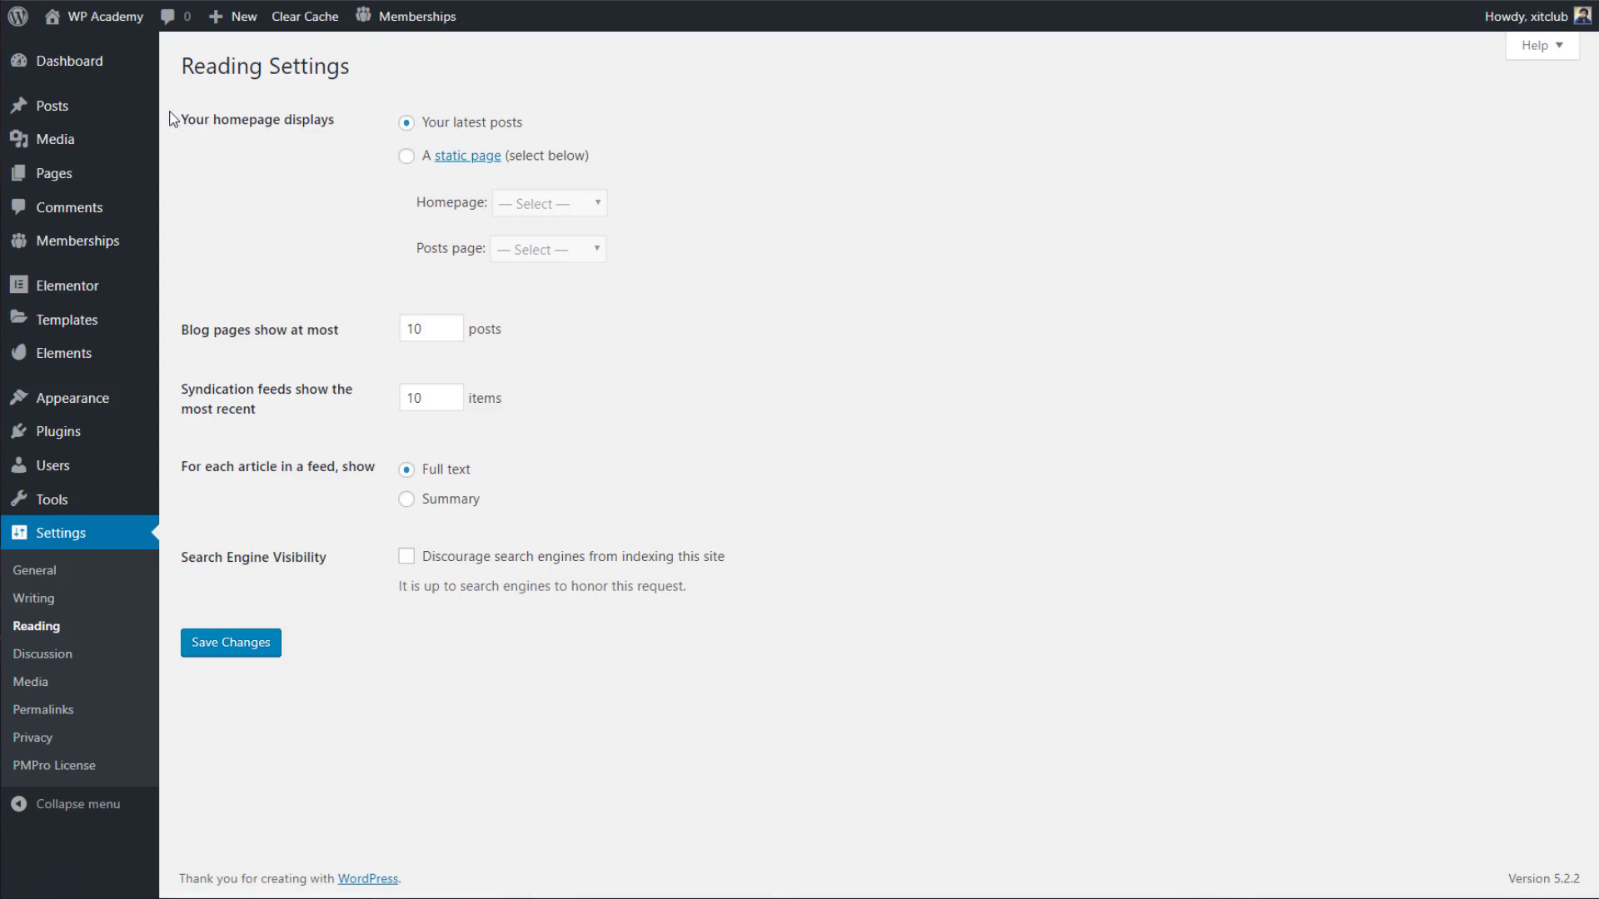
click(405, 159)
click(543, 205)
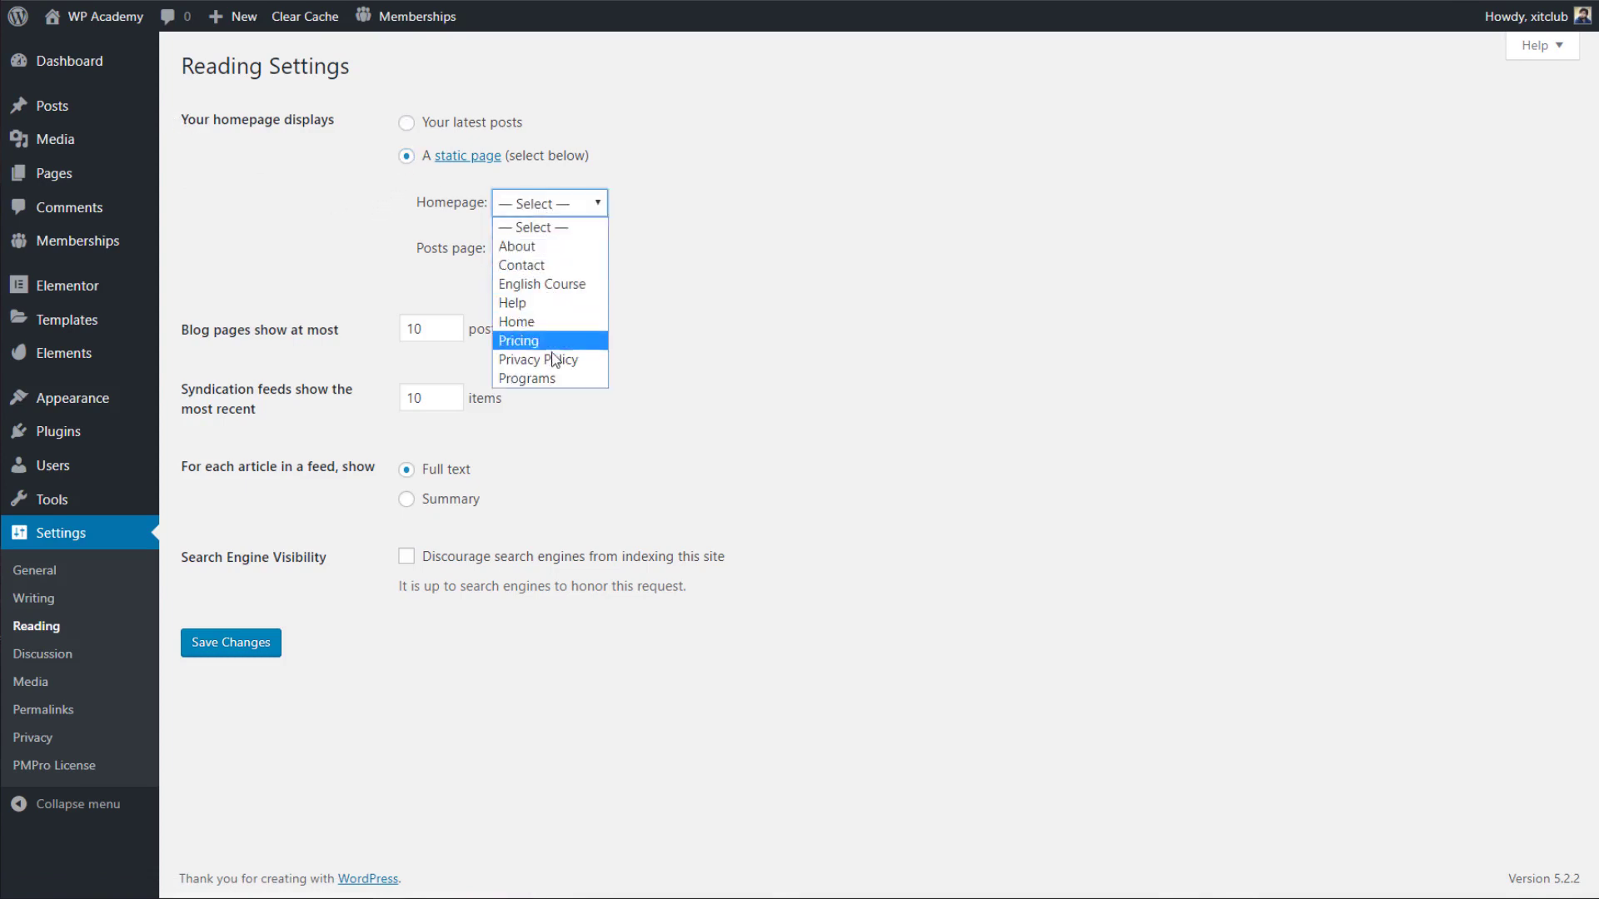
click(547, 330)
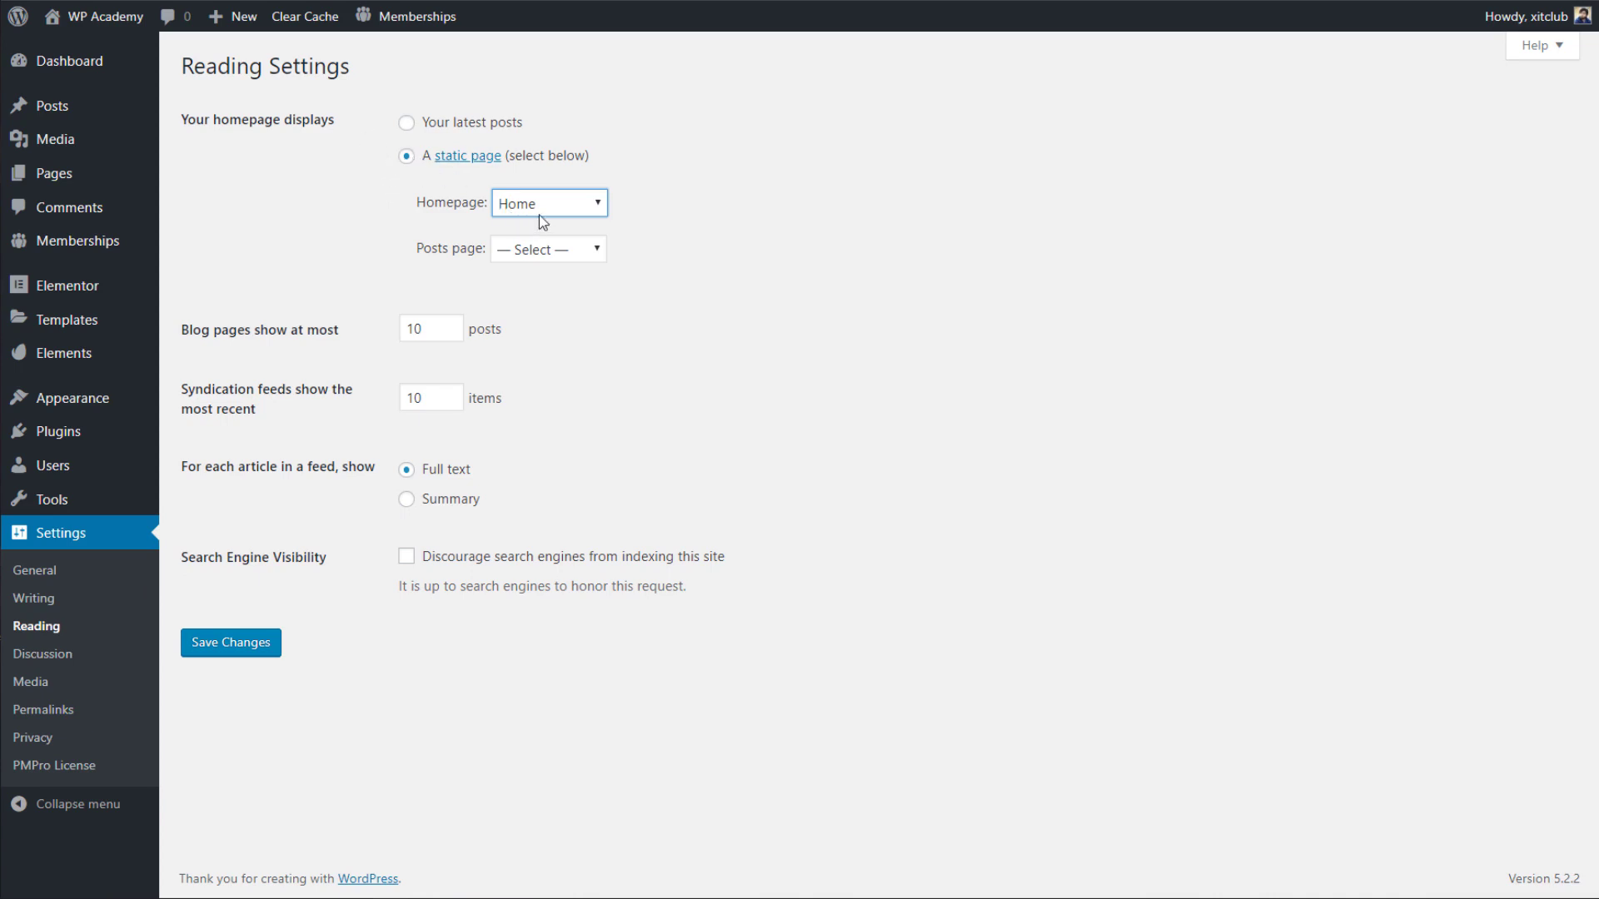
drag(476, 210, 428, 208)
click(521, 203)
click(373, 193)
click(260, 646)
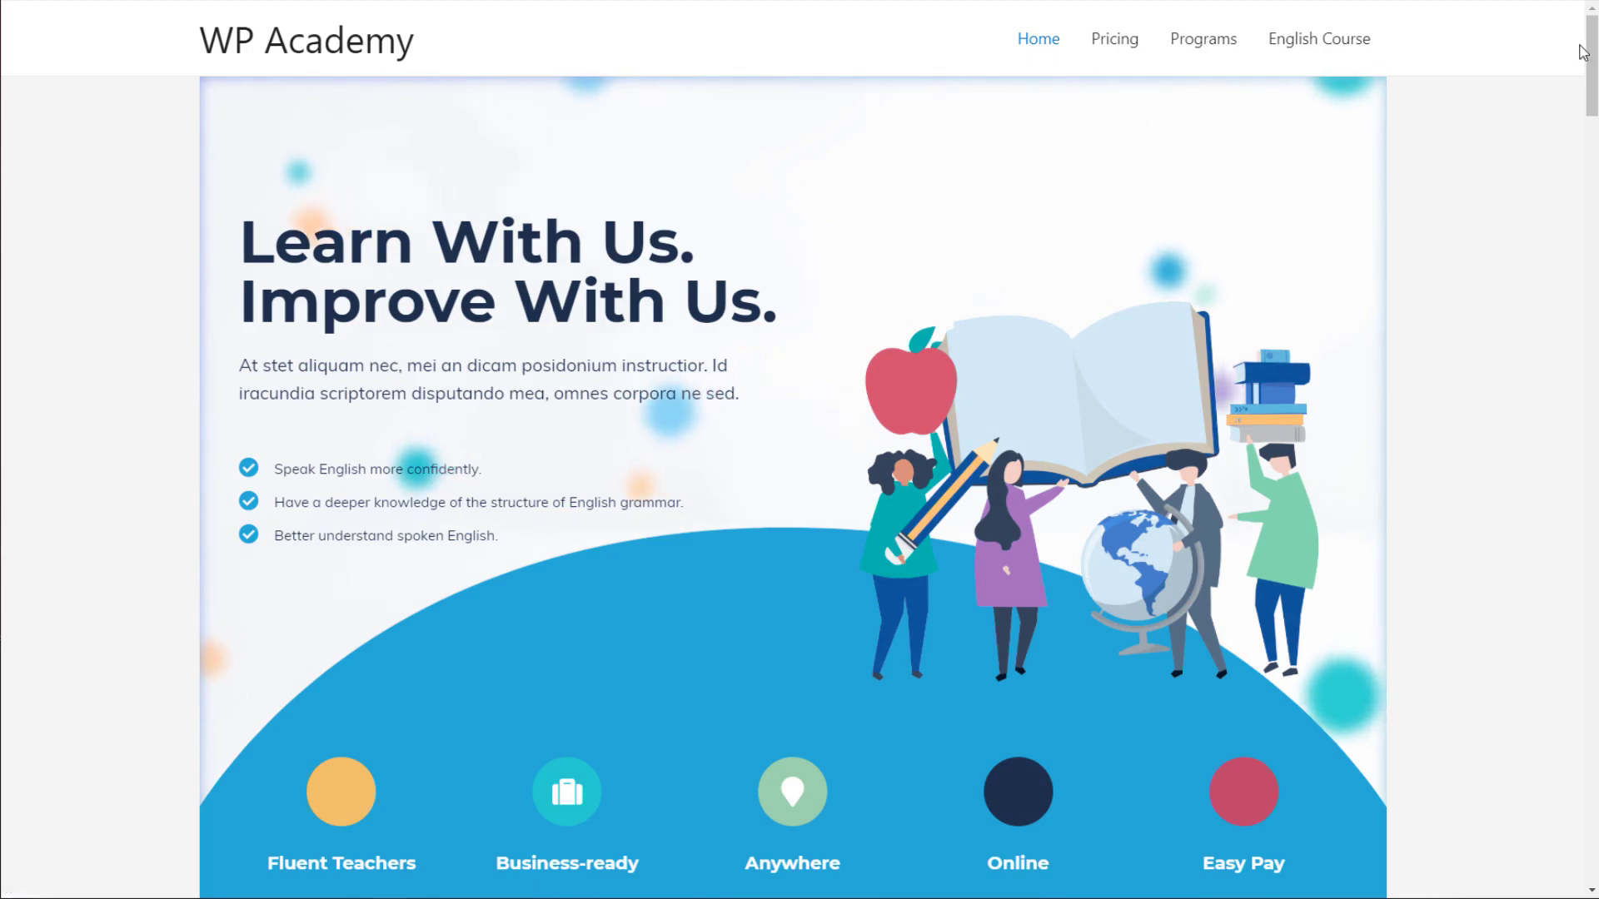
Open the Home page for editing and set its Astra content layout to Full Width / Stretched.
drag(1583, 52, 1539, 25)
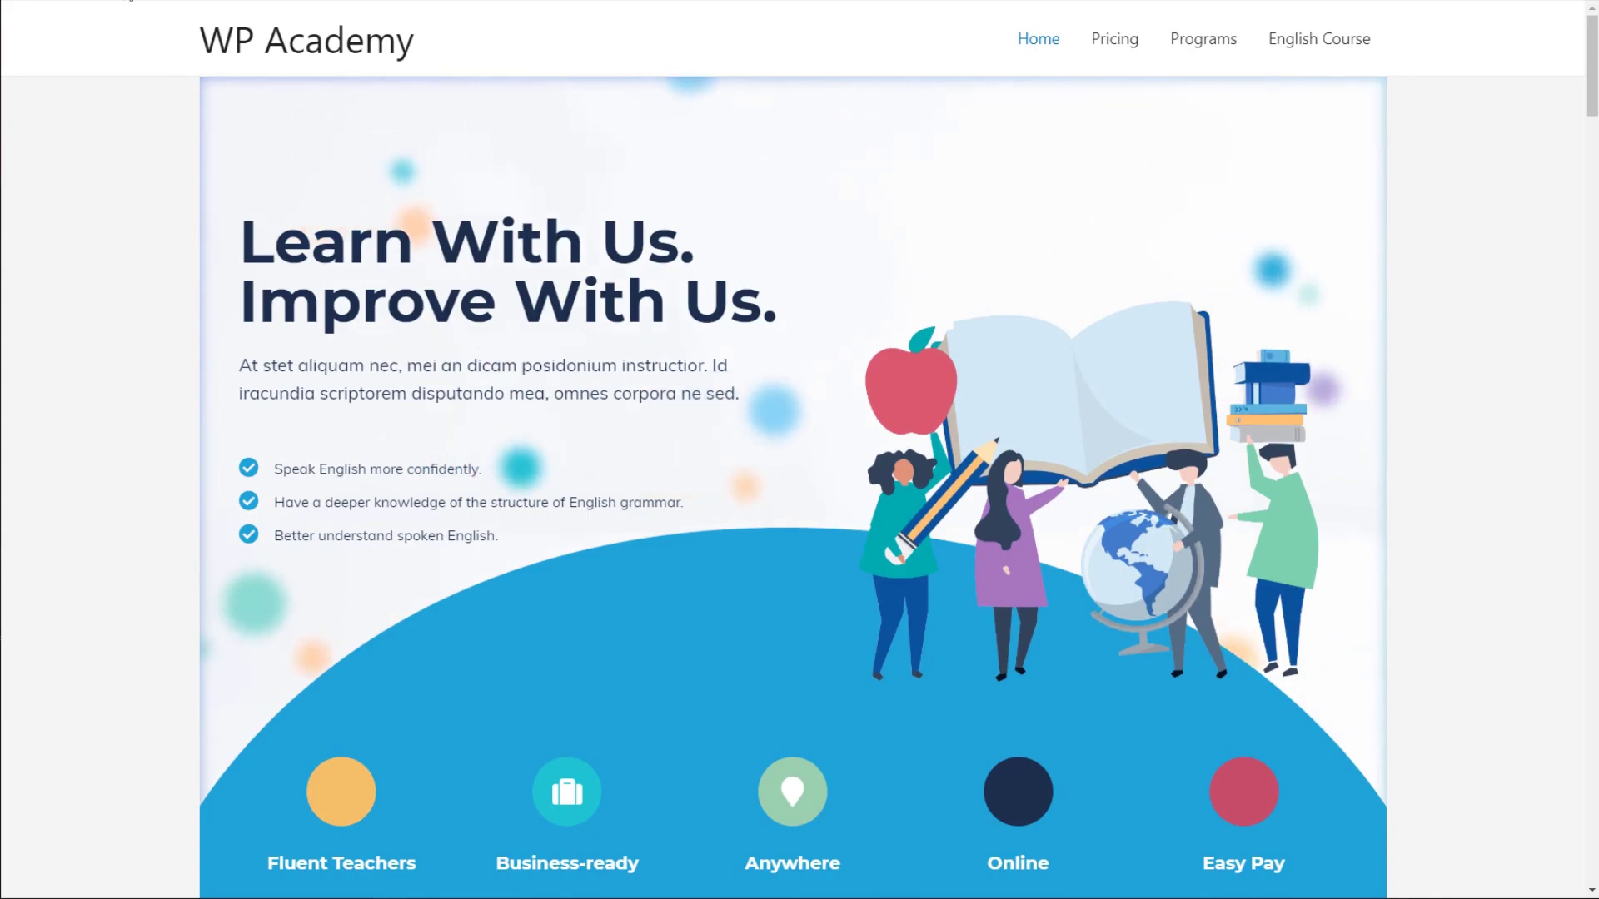
click(125, 0)
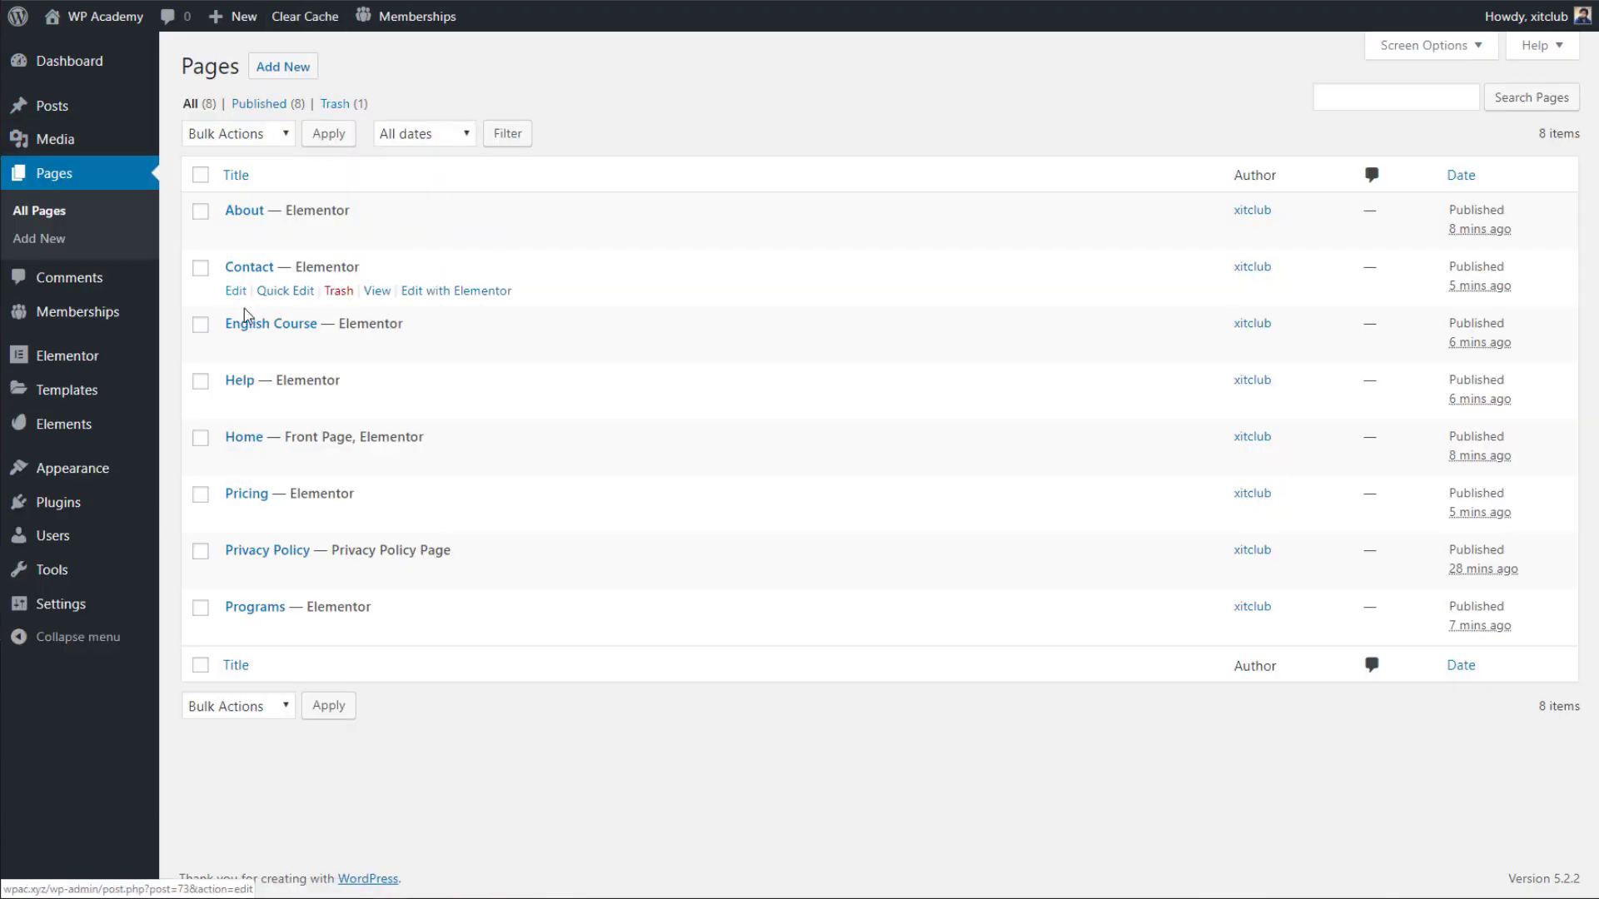
drag(247, 470, 236, 458)
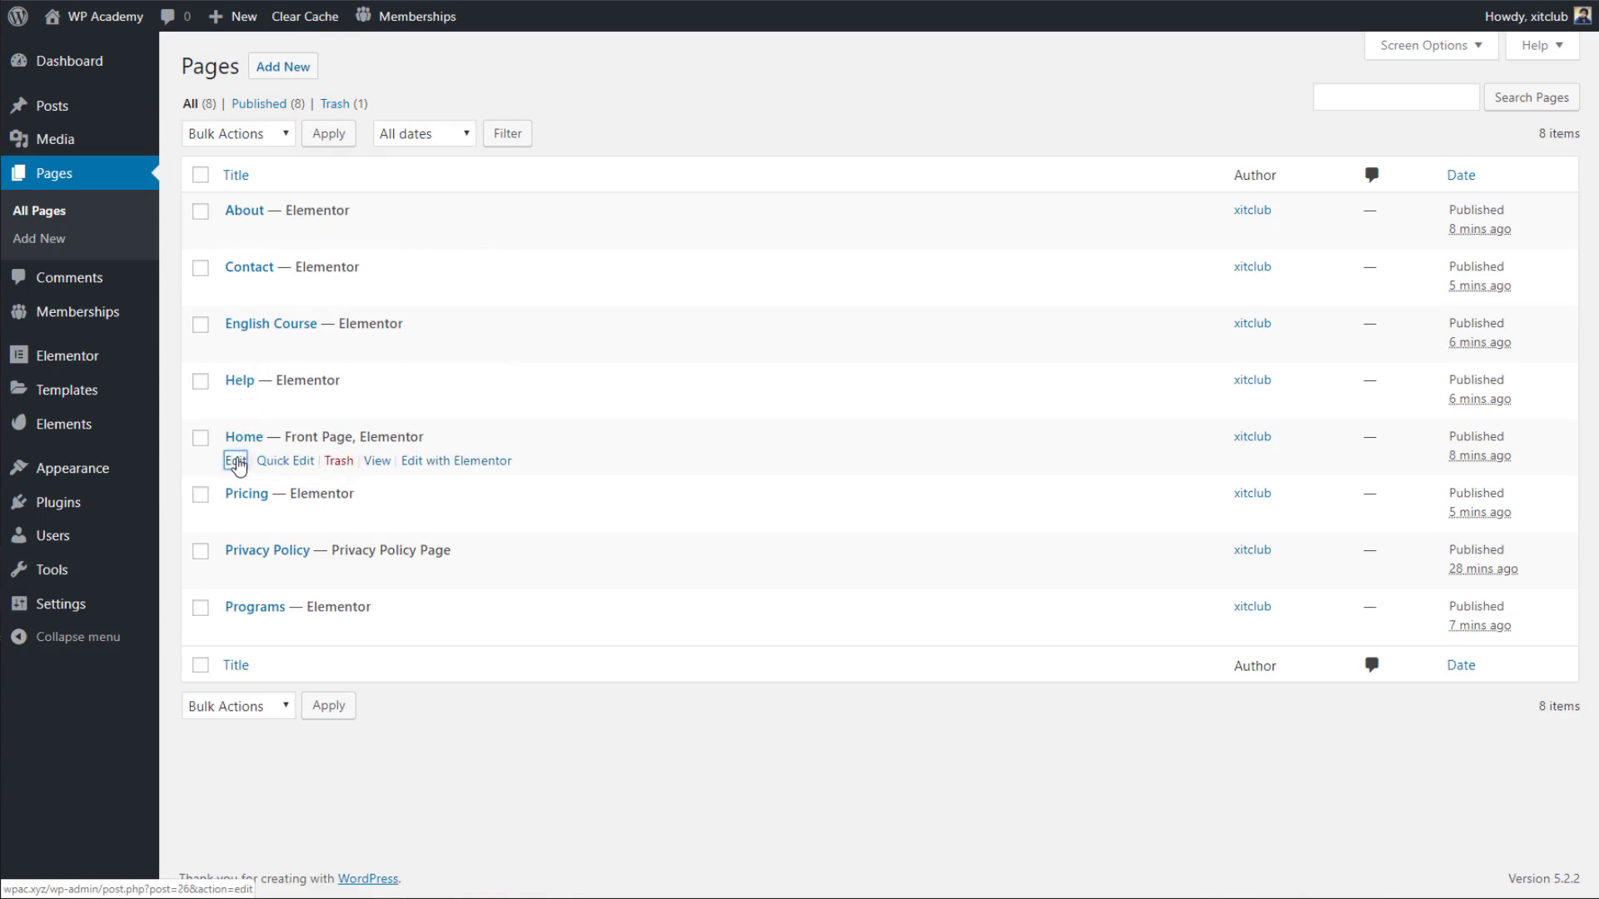
click(234, 16)
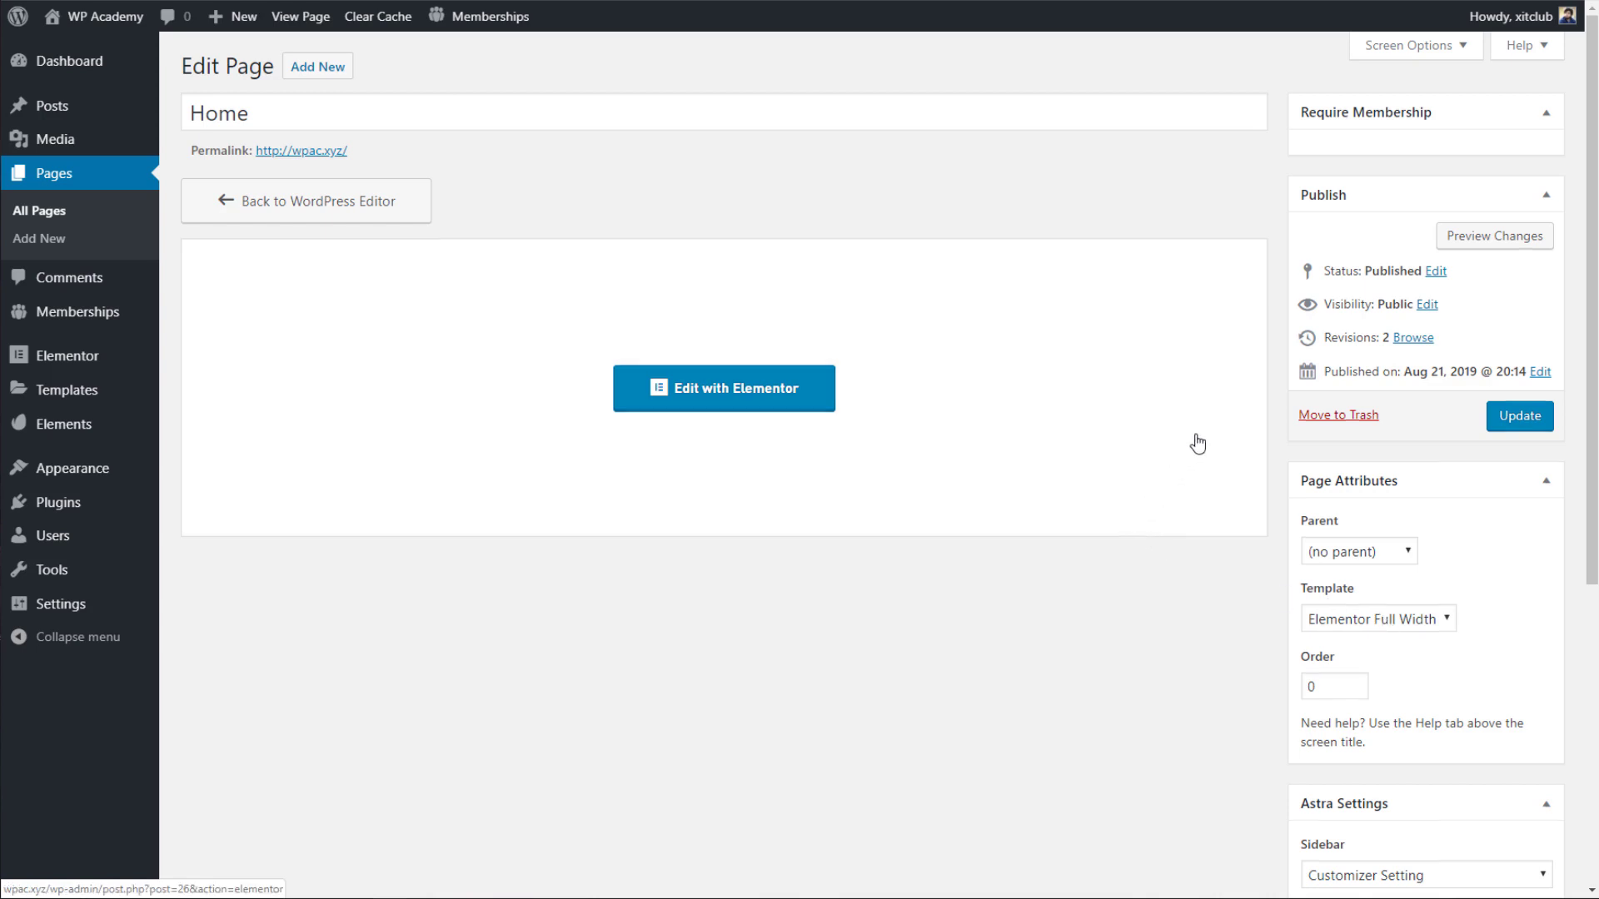
scroll(1200, 442, down, 5)
scroll(1274, 478, up, 1)
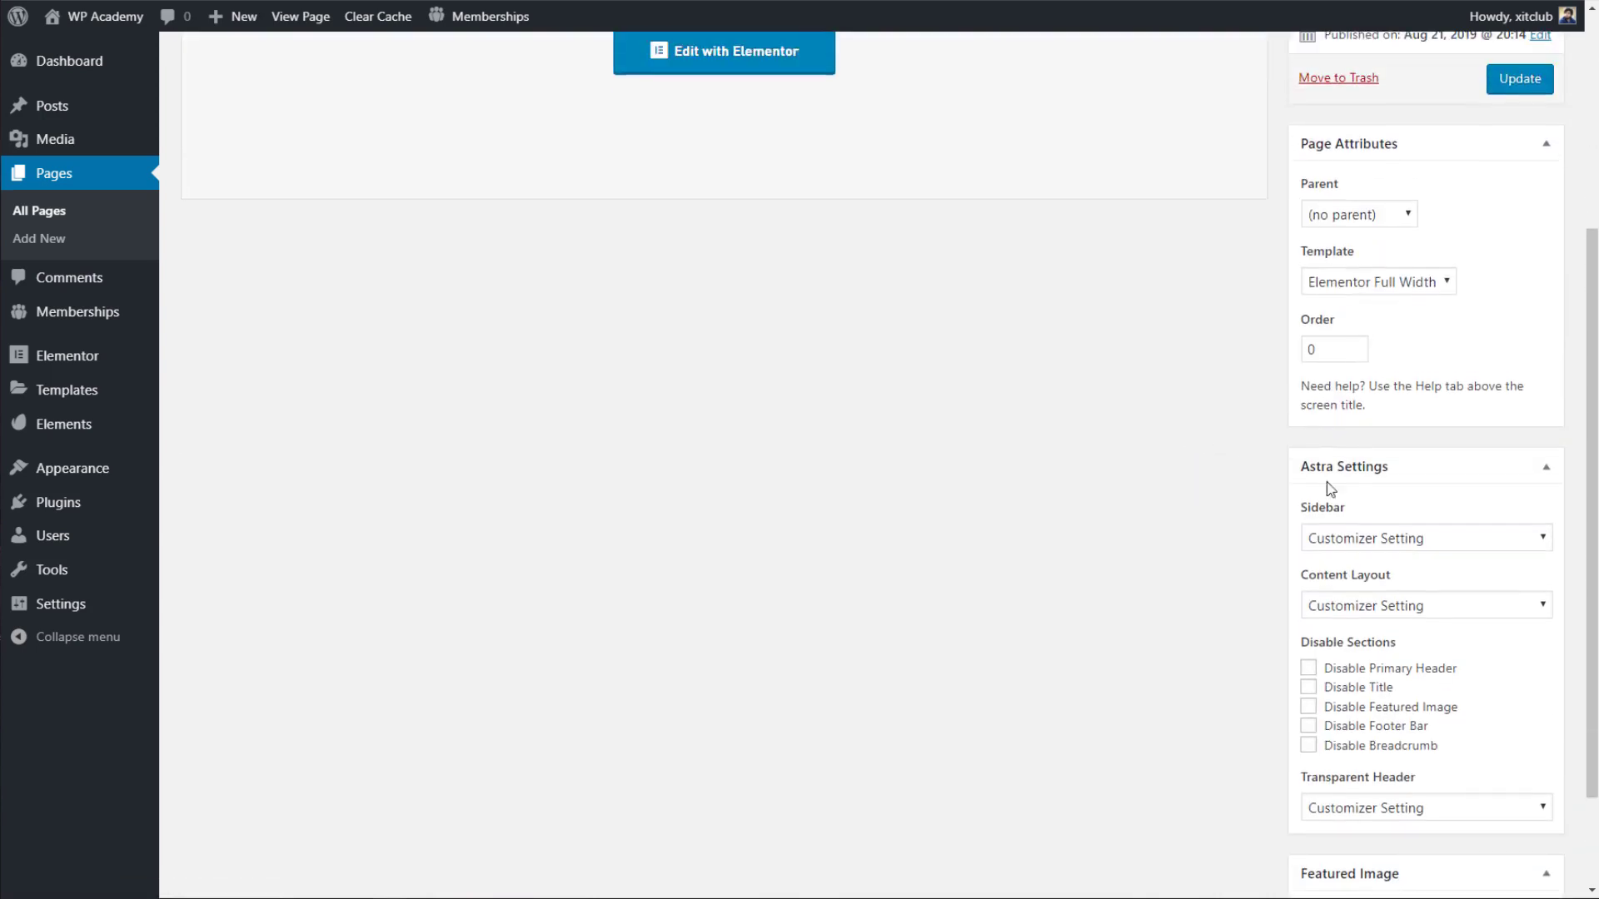
scroll(1366, 542, down, 2)
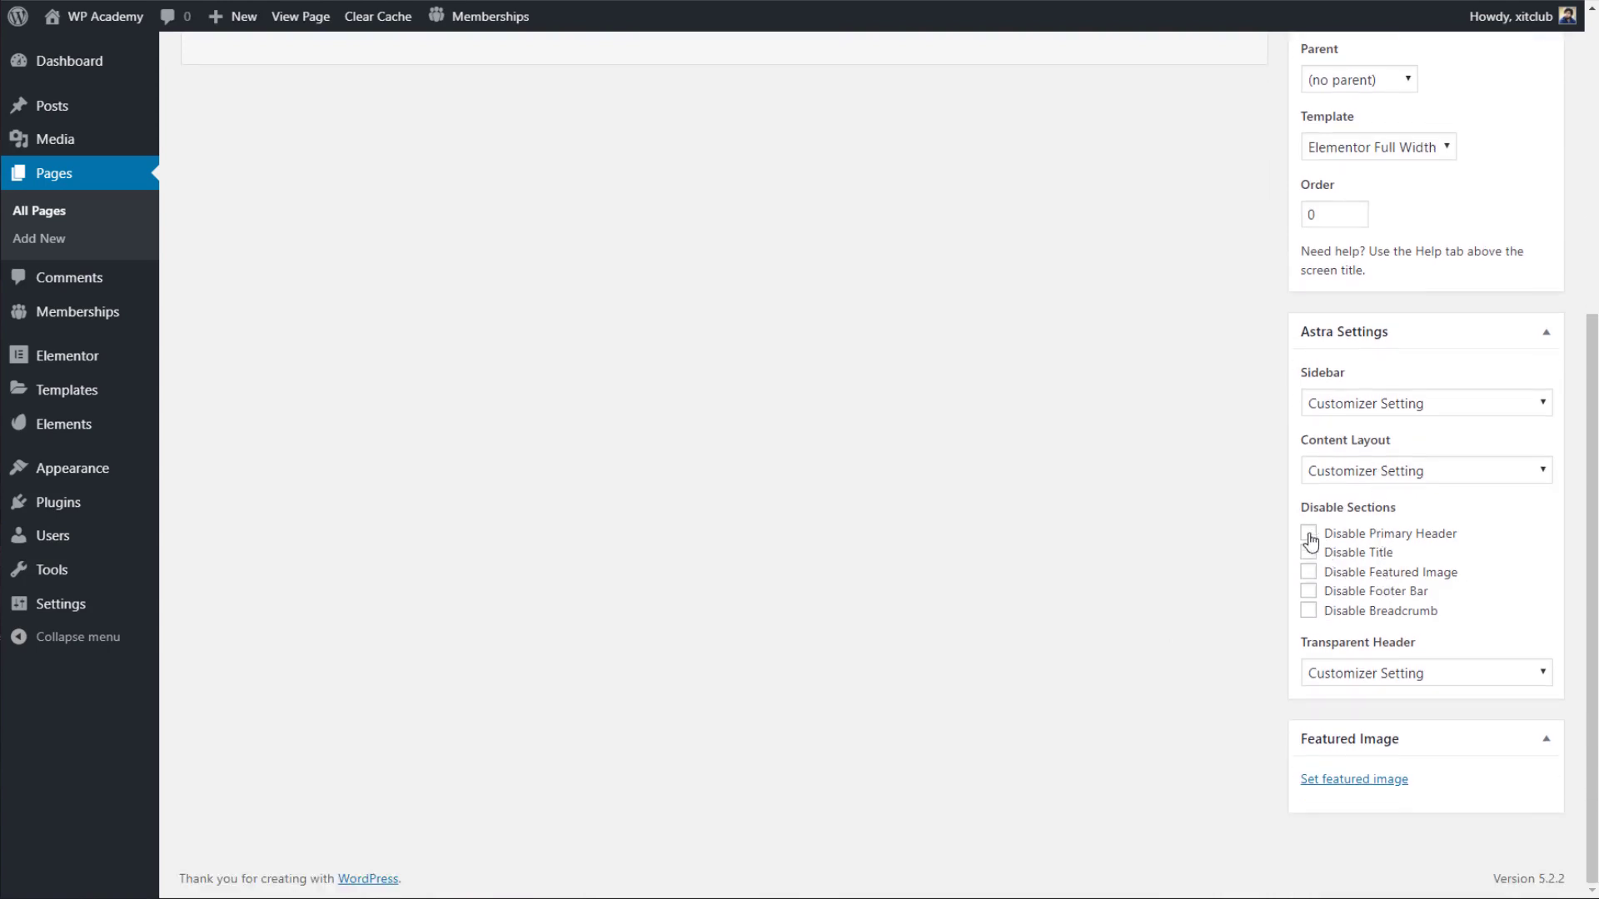
click(1345, 477)
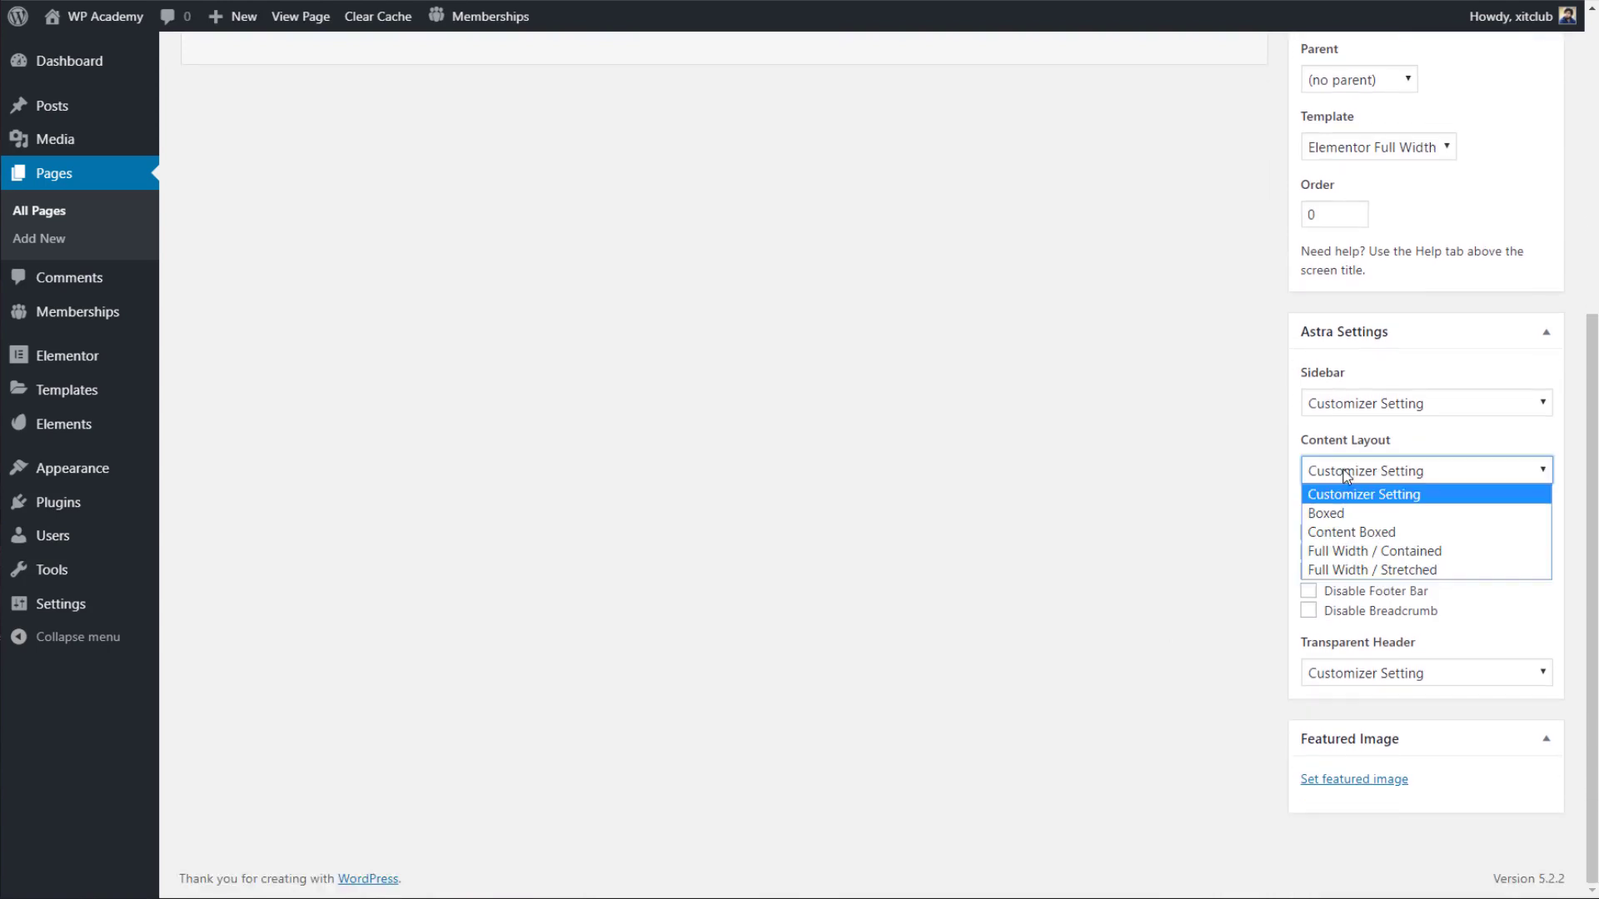
click(1400, 569)
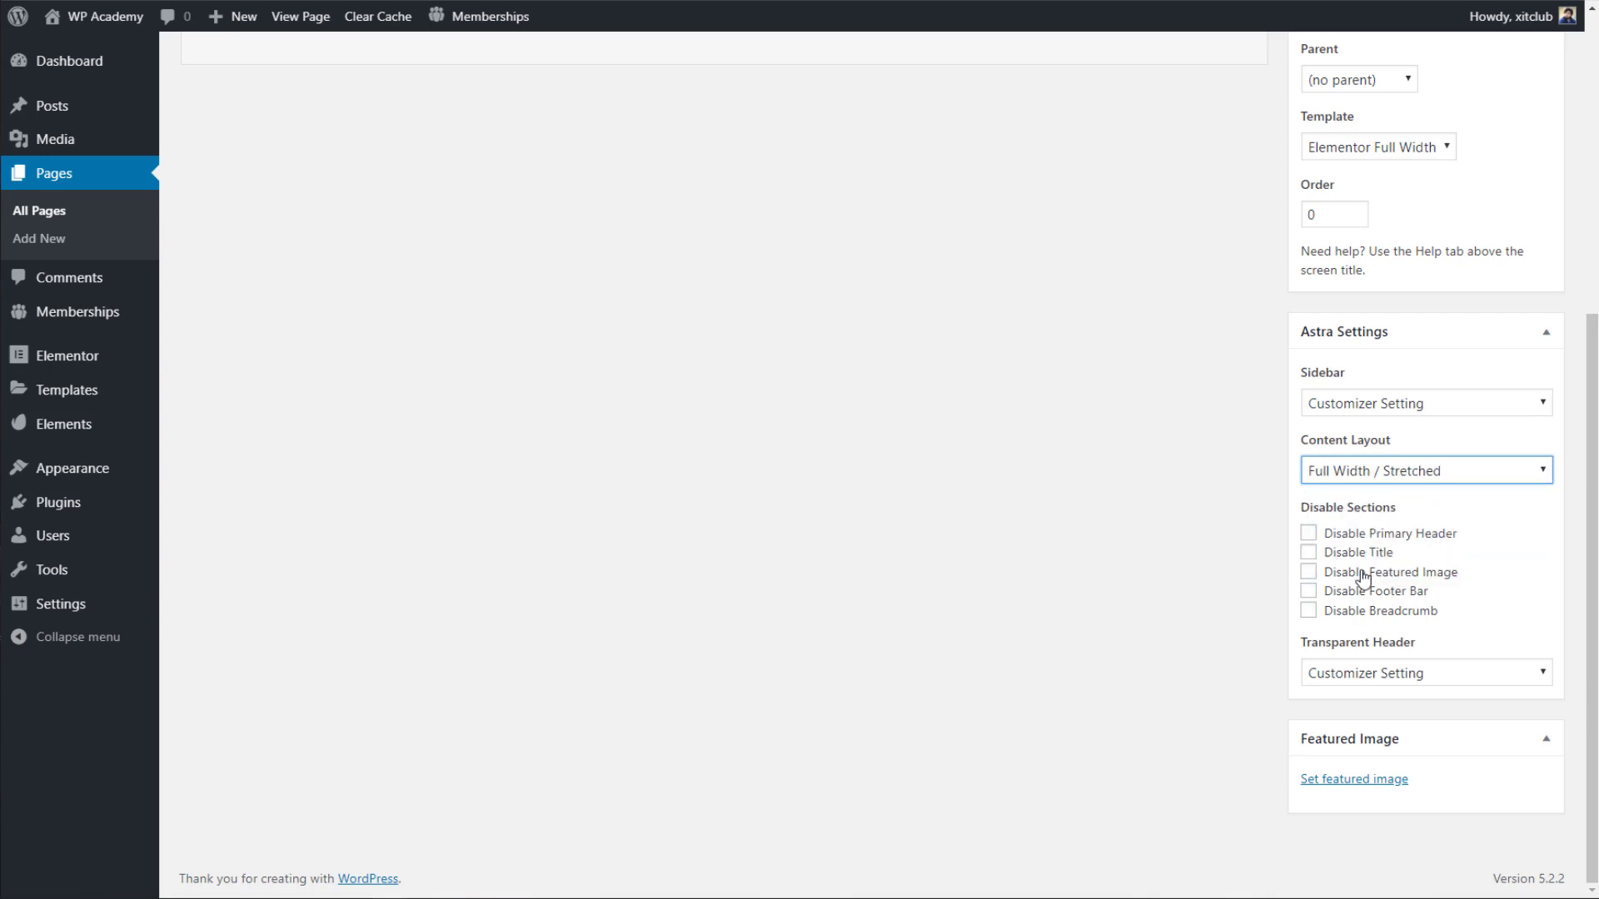
Disable the Home page's title, set its sidebar to No Sidebar, and update the page.
click(1393, 676)
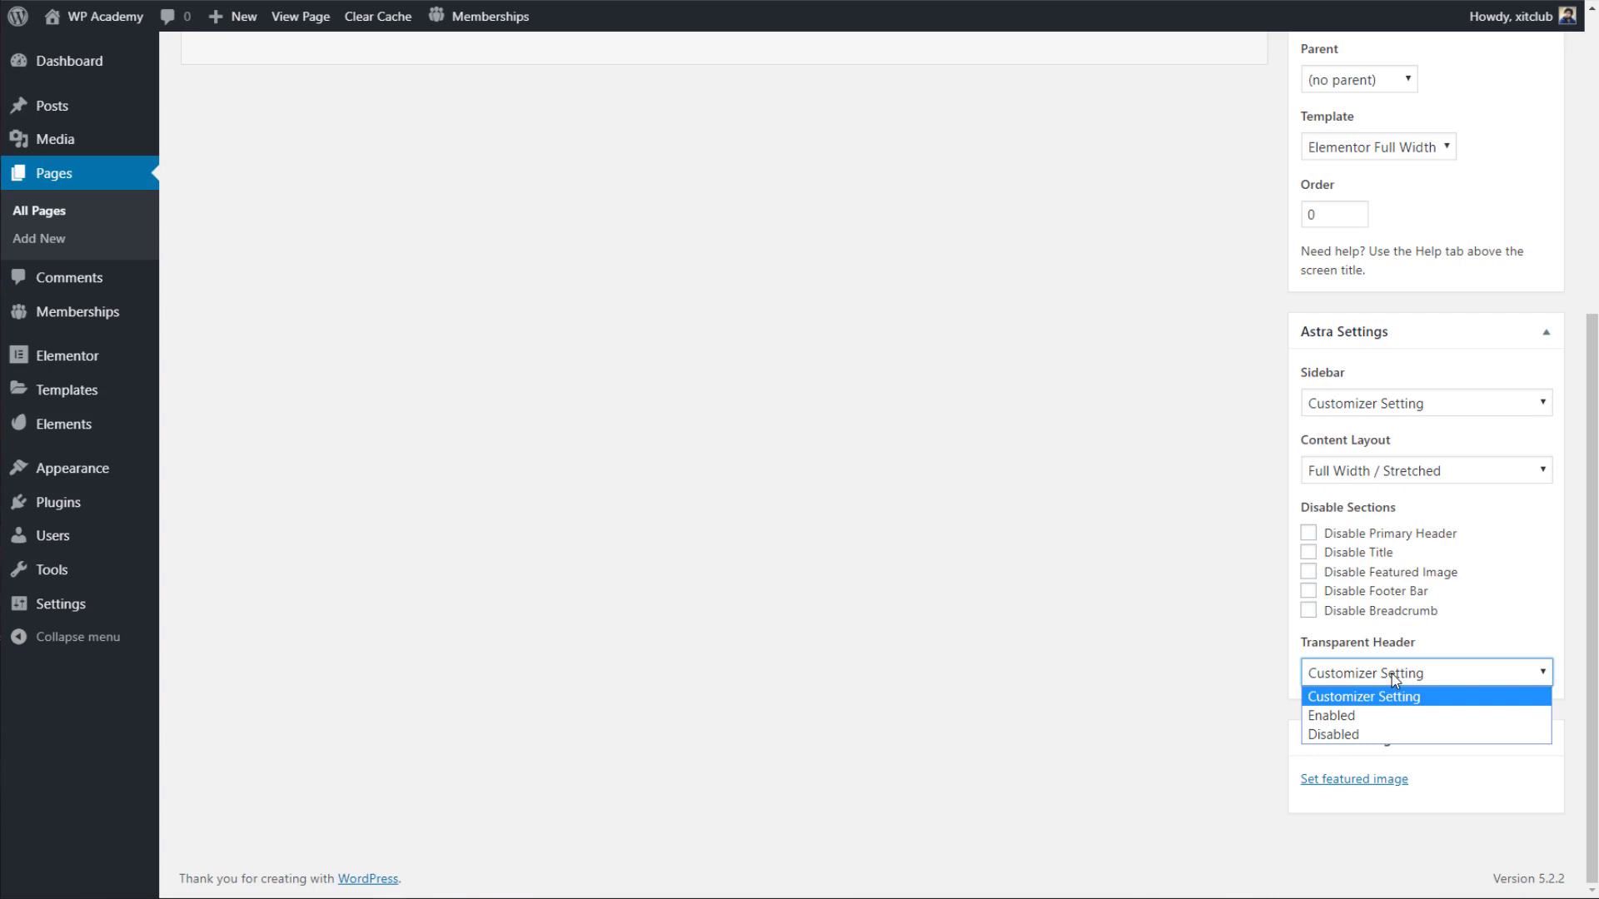
click(1274, 660)
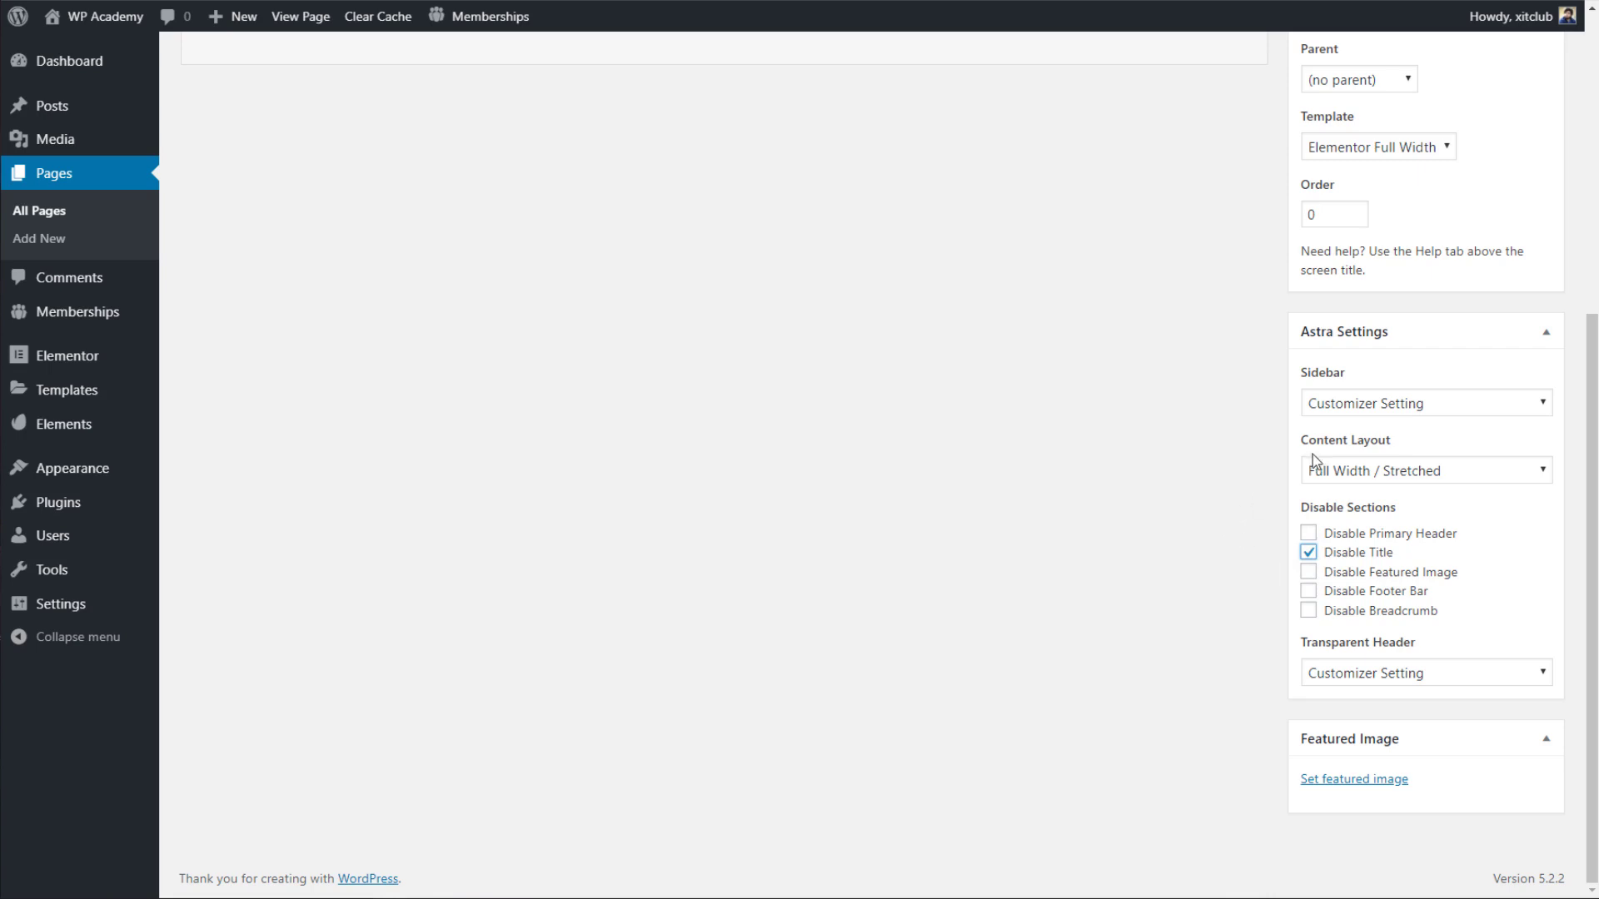
click(1341, 404)
click(1372, 479)
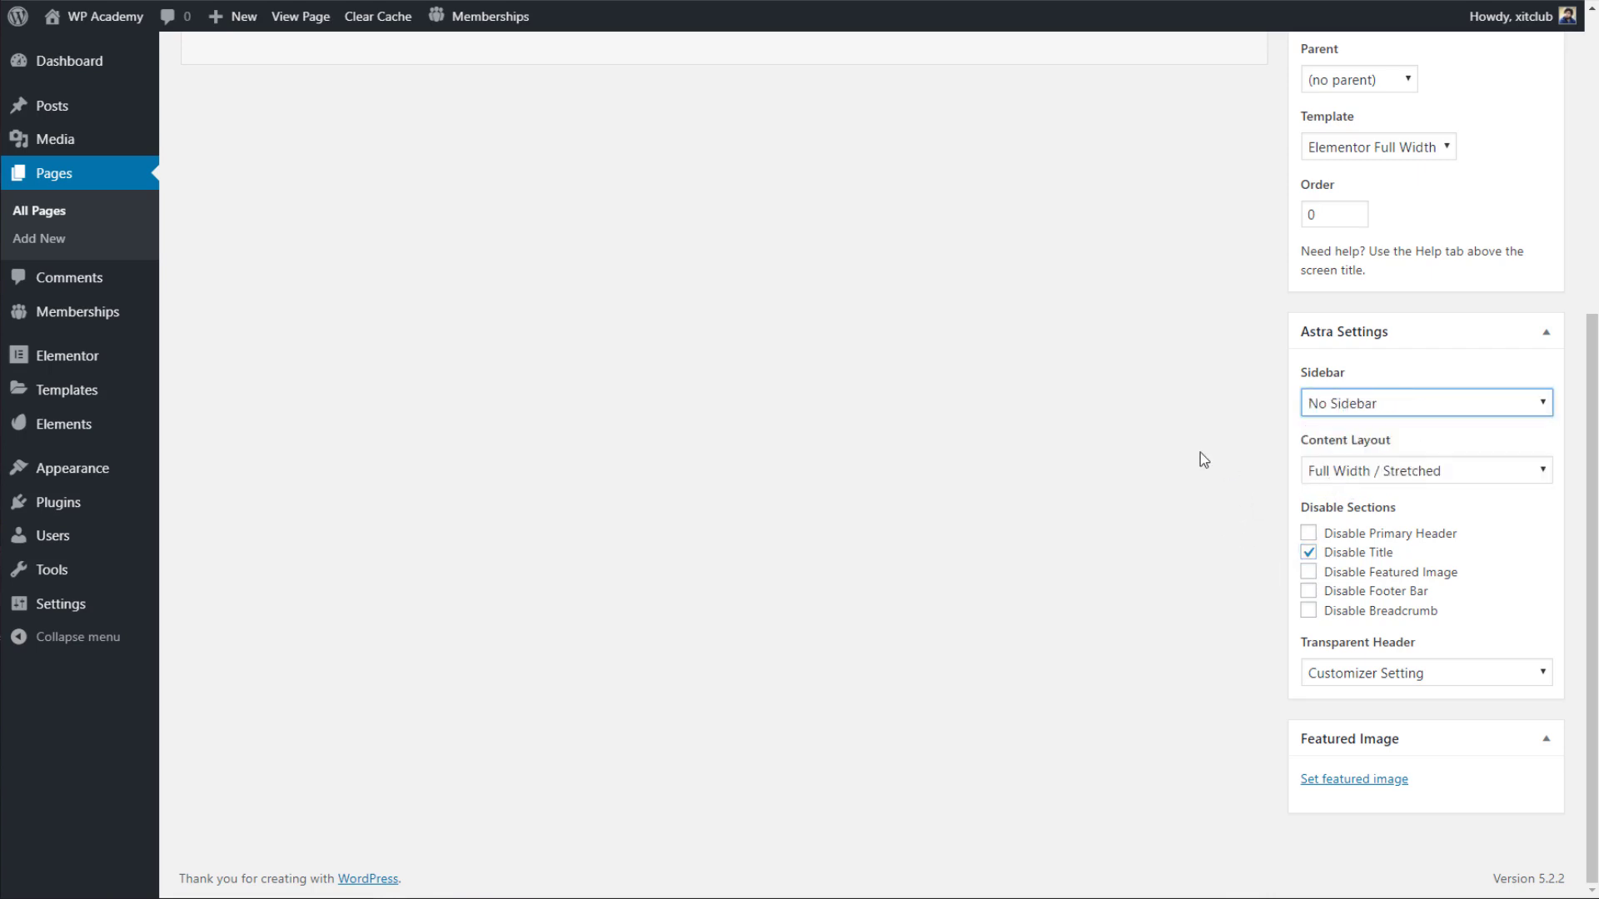
scroll(1208, 456, up, 6)
click(1520, 415)
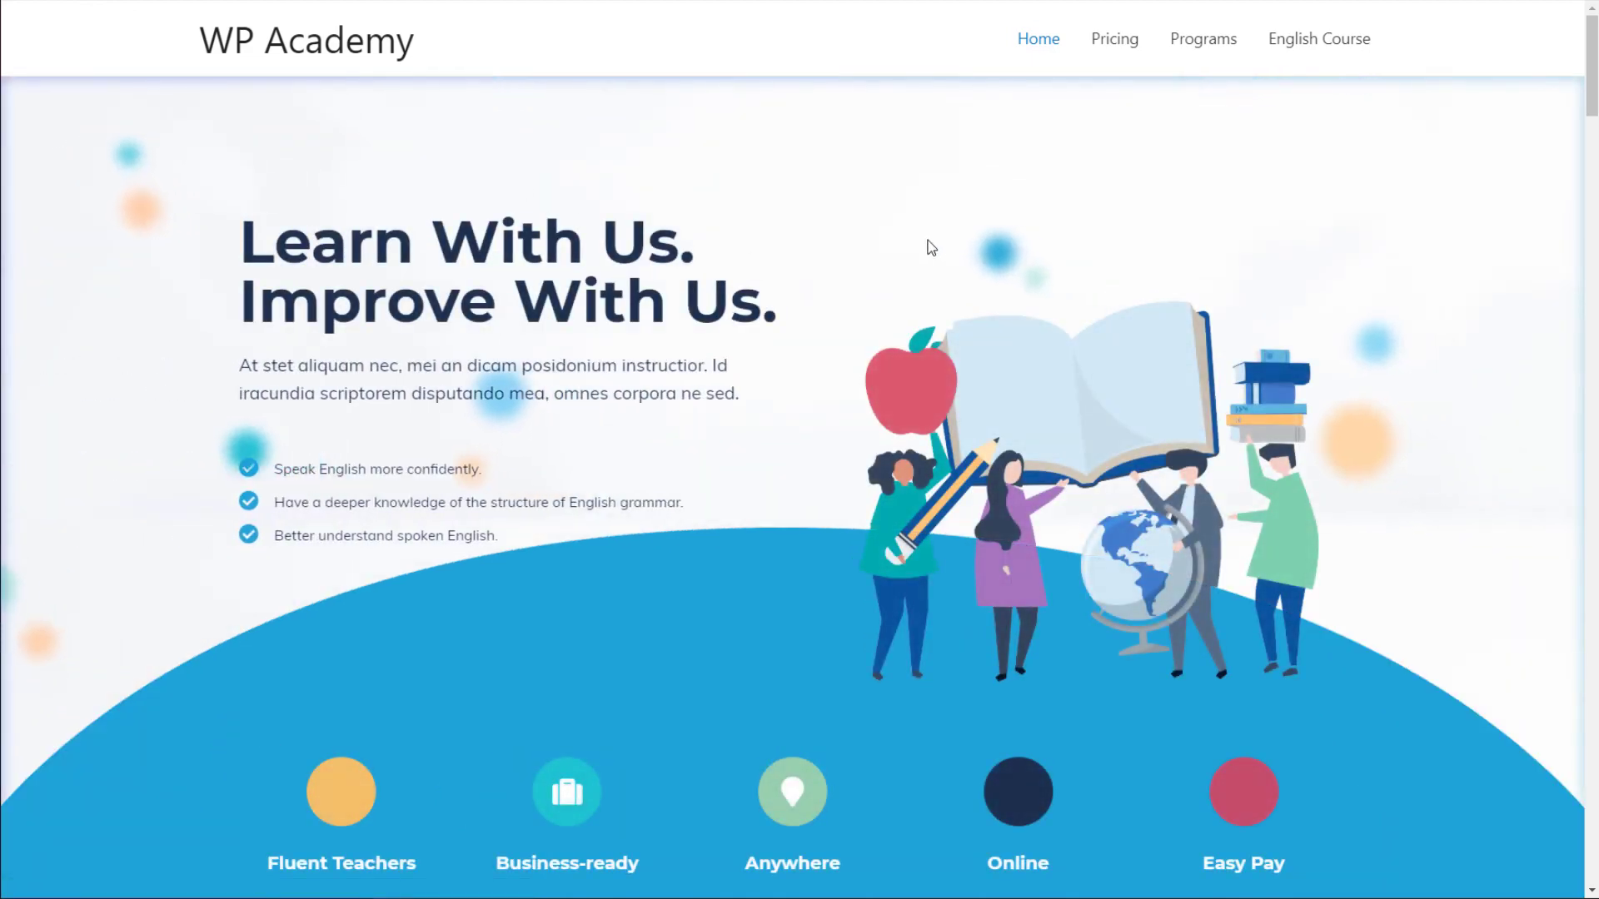
Review the stretched layout of the live homepage from the hero section down through the teachers and course list.
scroll(941, 241, down, 10)
scroll(939, 241, down, 10)
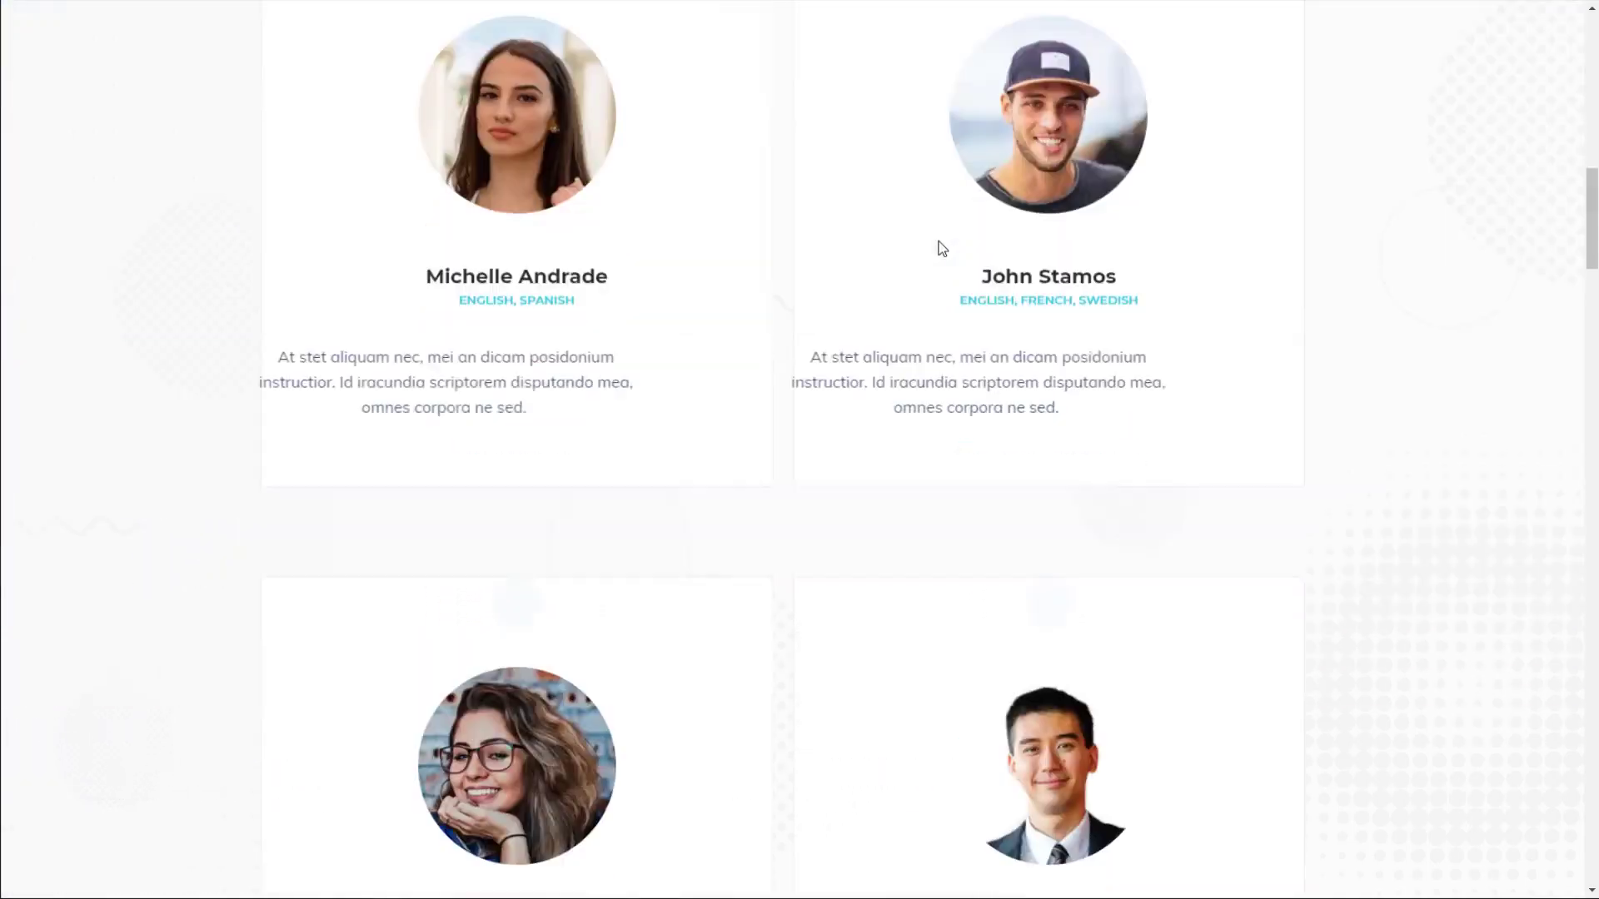
scroll(934, 254, down, 10)
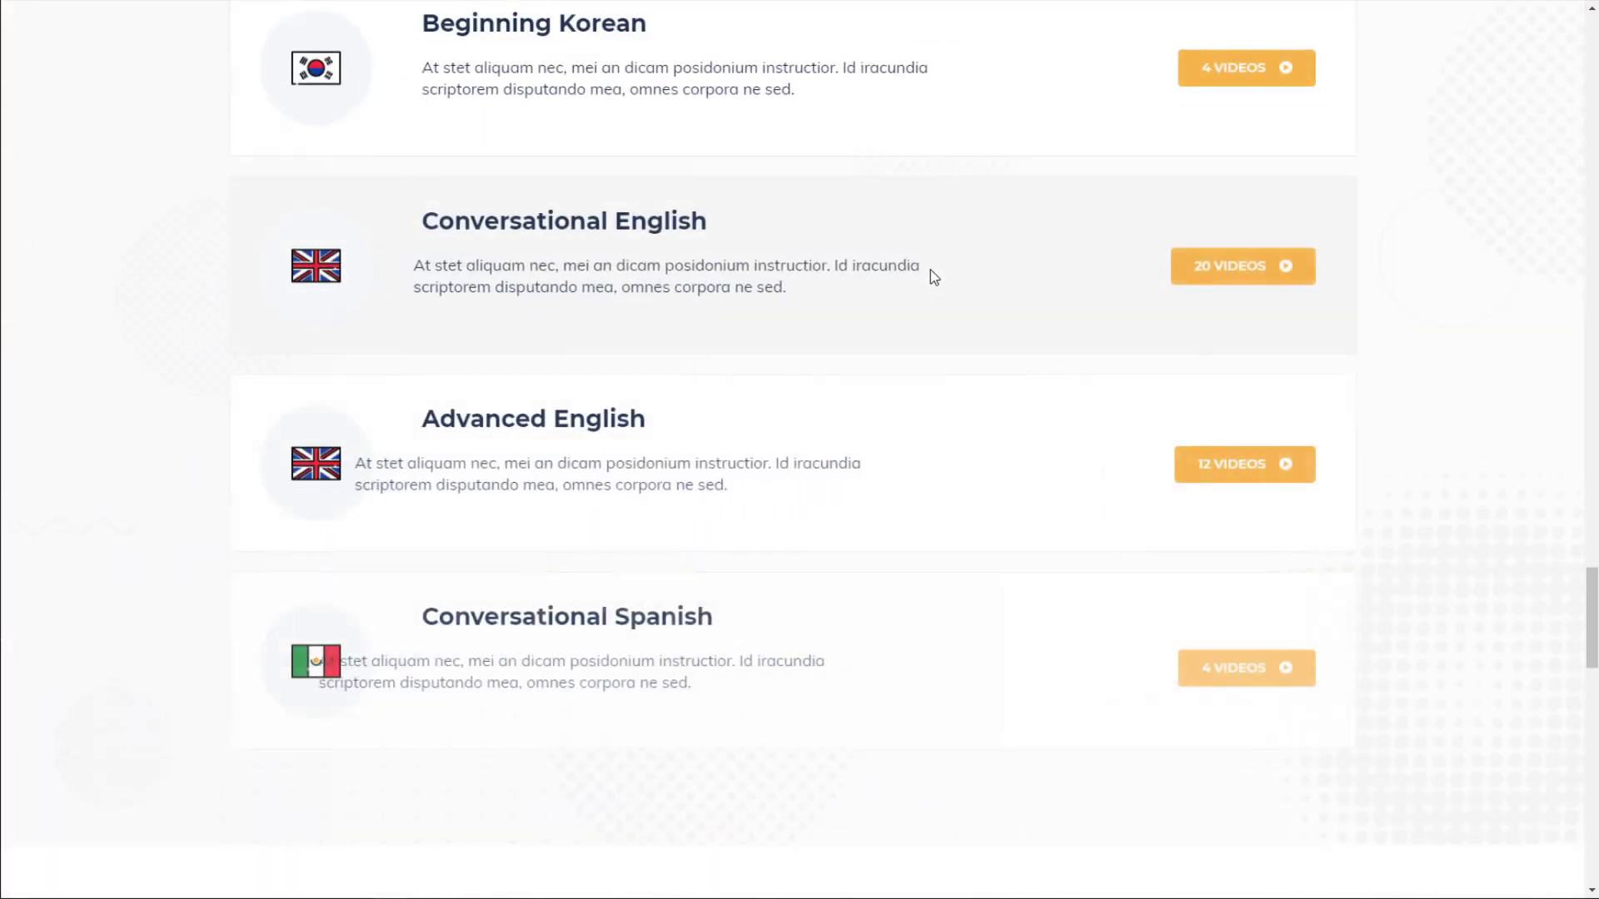
Review the live homepage's courses, testimonials and prices sections, return to its header and open the English Course page.
drag(1582, 583, 1582, 502)
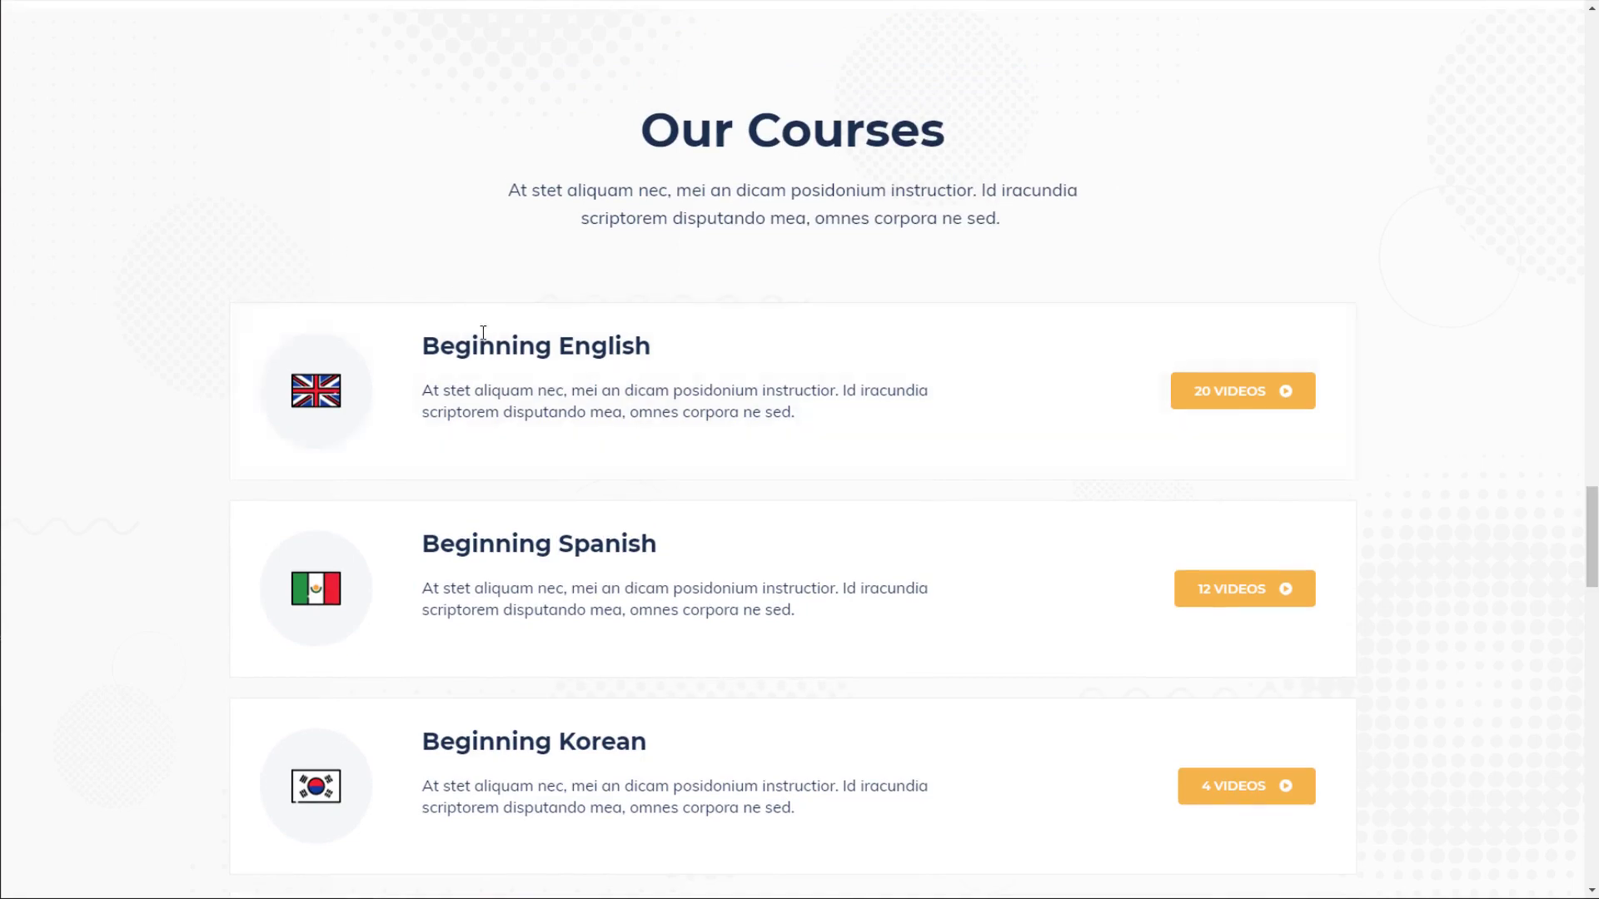
scroll(513, 254, up, 4)
scroll(520, 249, down, 6)
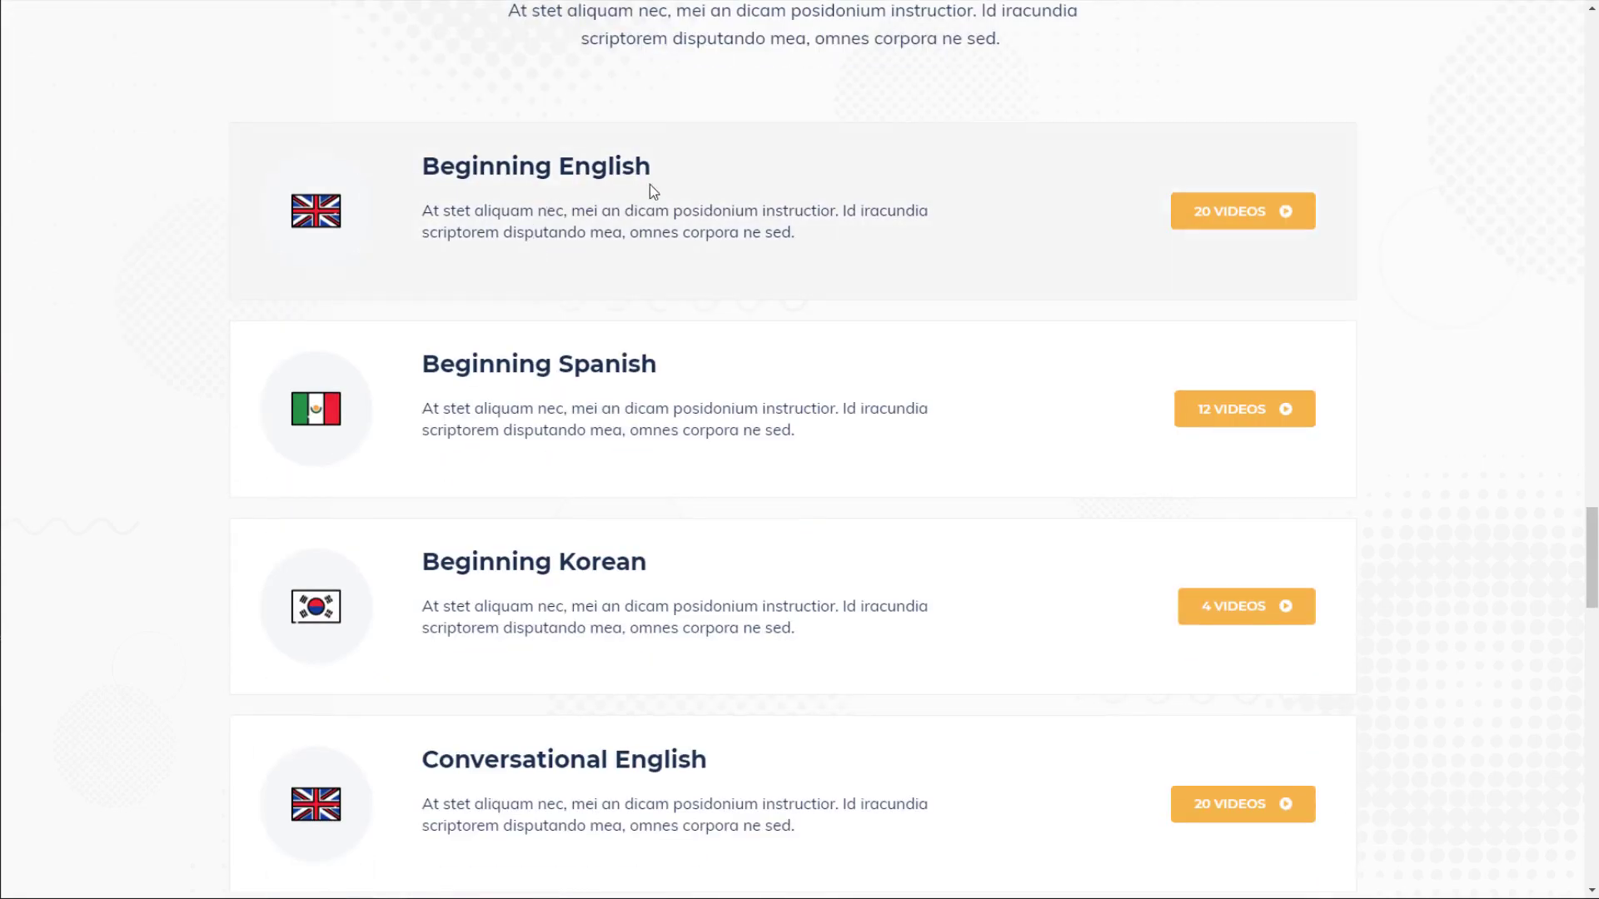
scroll(713, 214, down, 7)
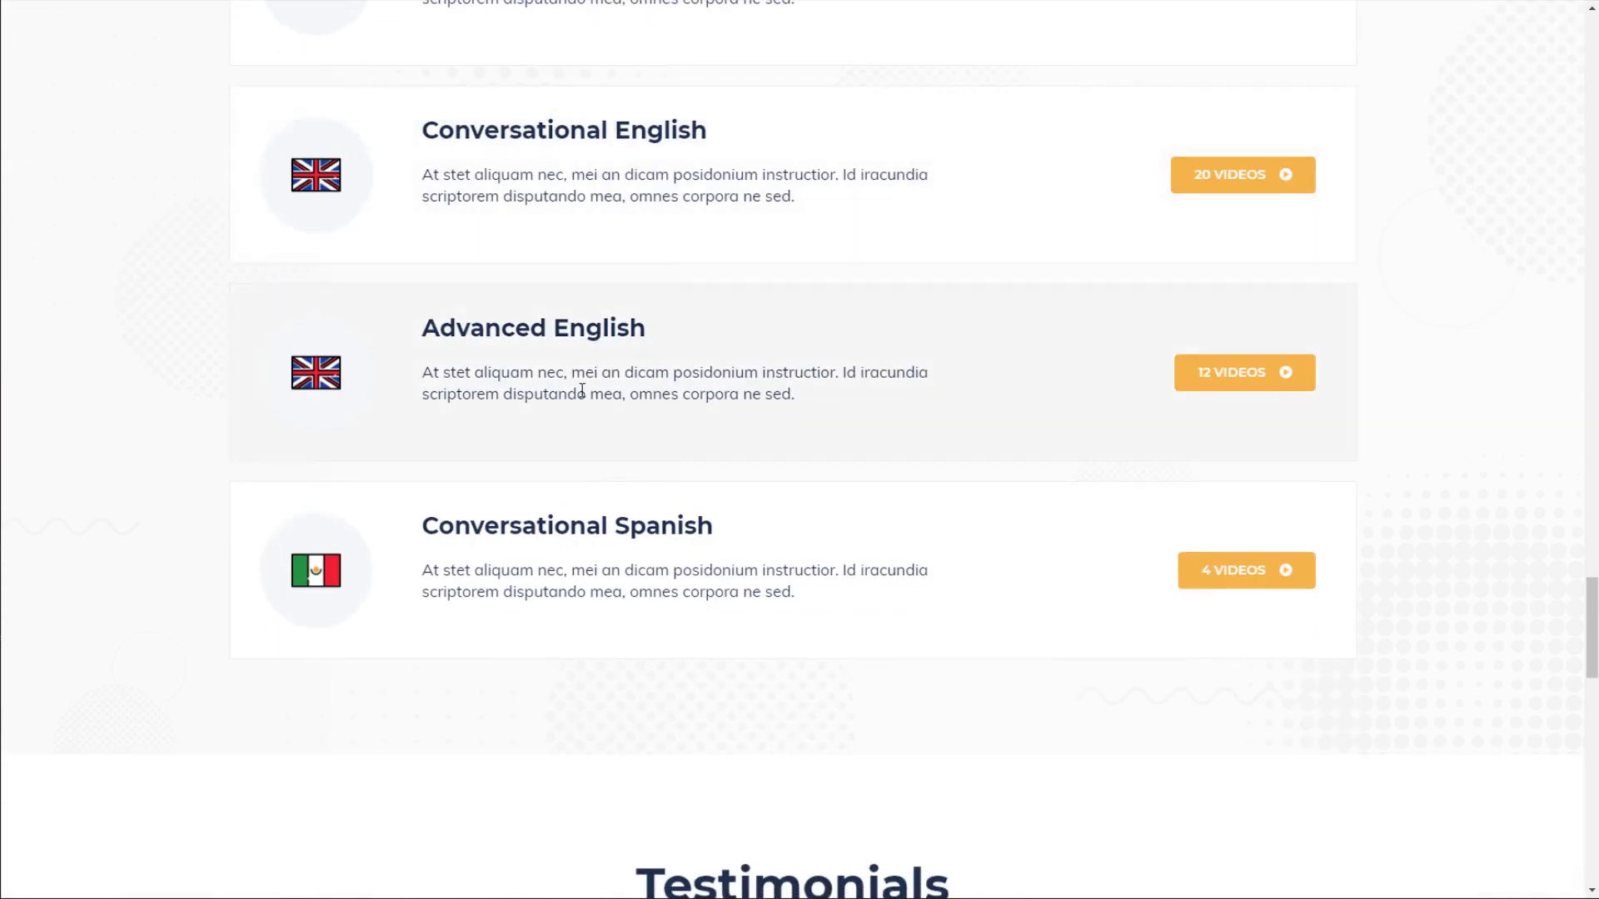
scroll(204, 437, down, 2)
scroll(208, 427, down, 18)
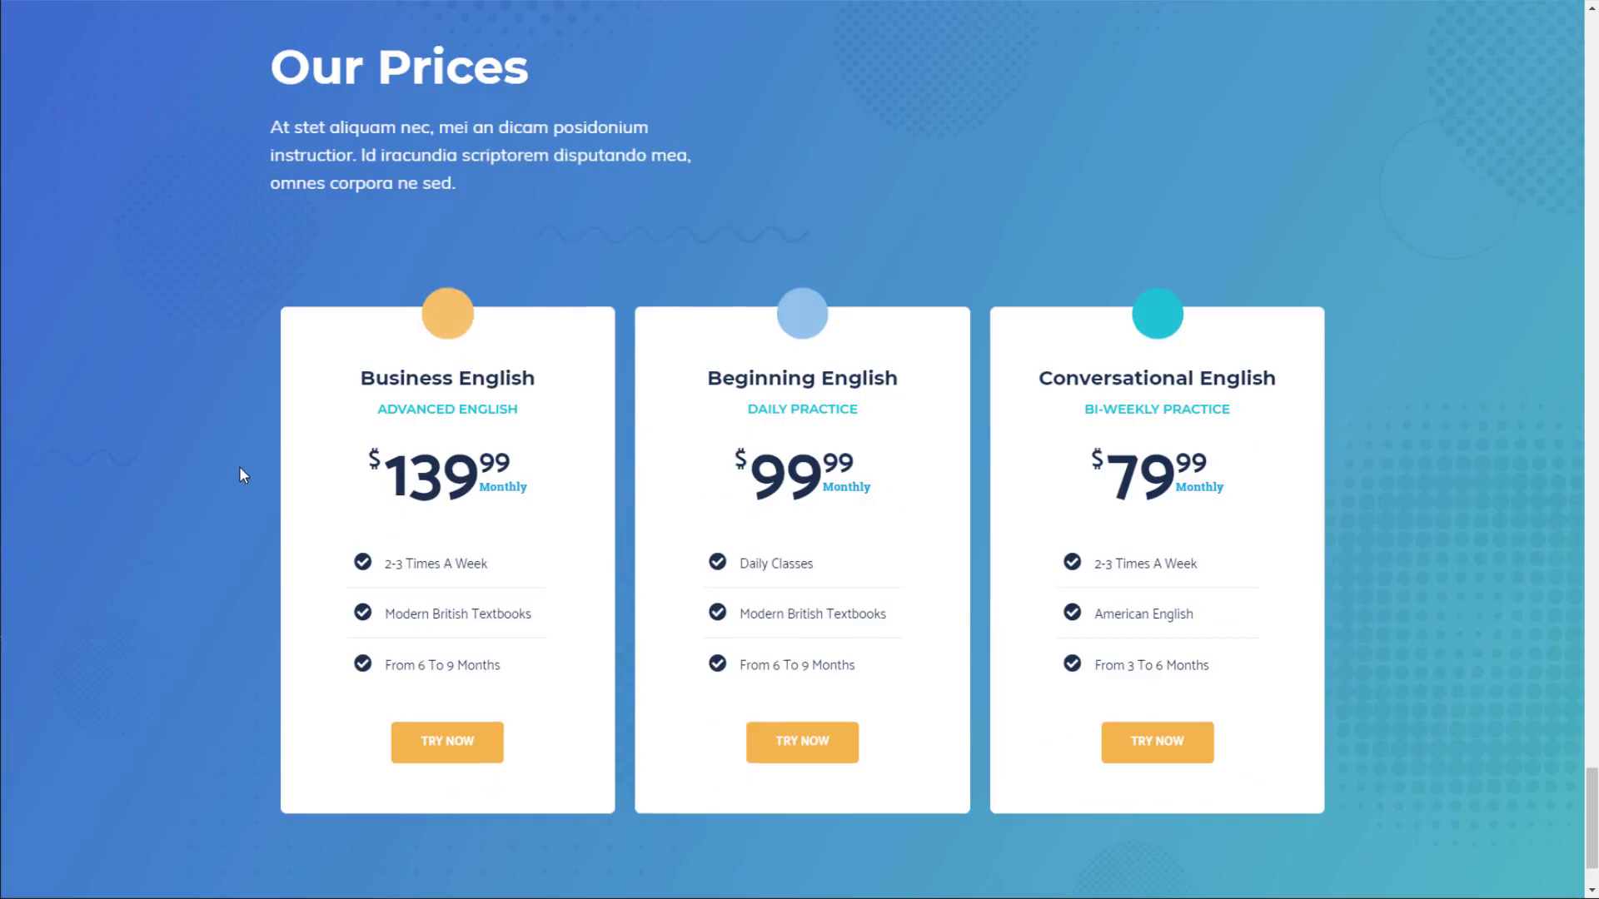
scroll(238, 467, down, 1)
scroll(228, 436, up, 16)
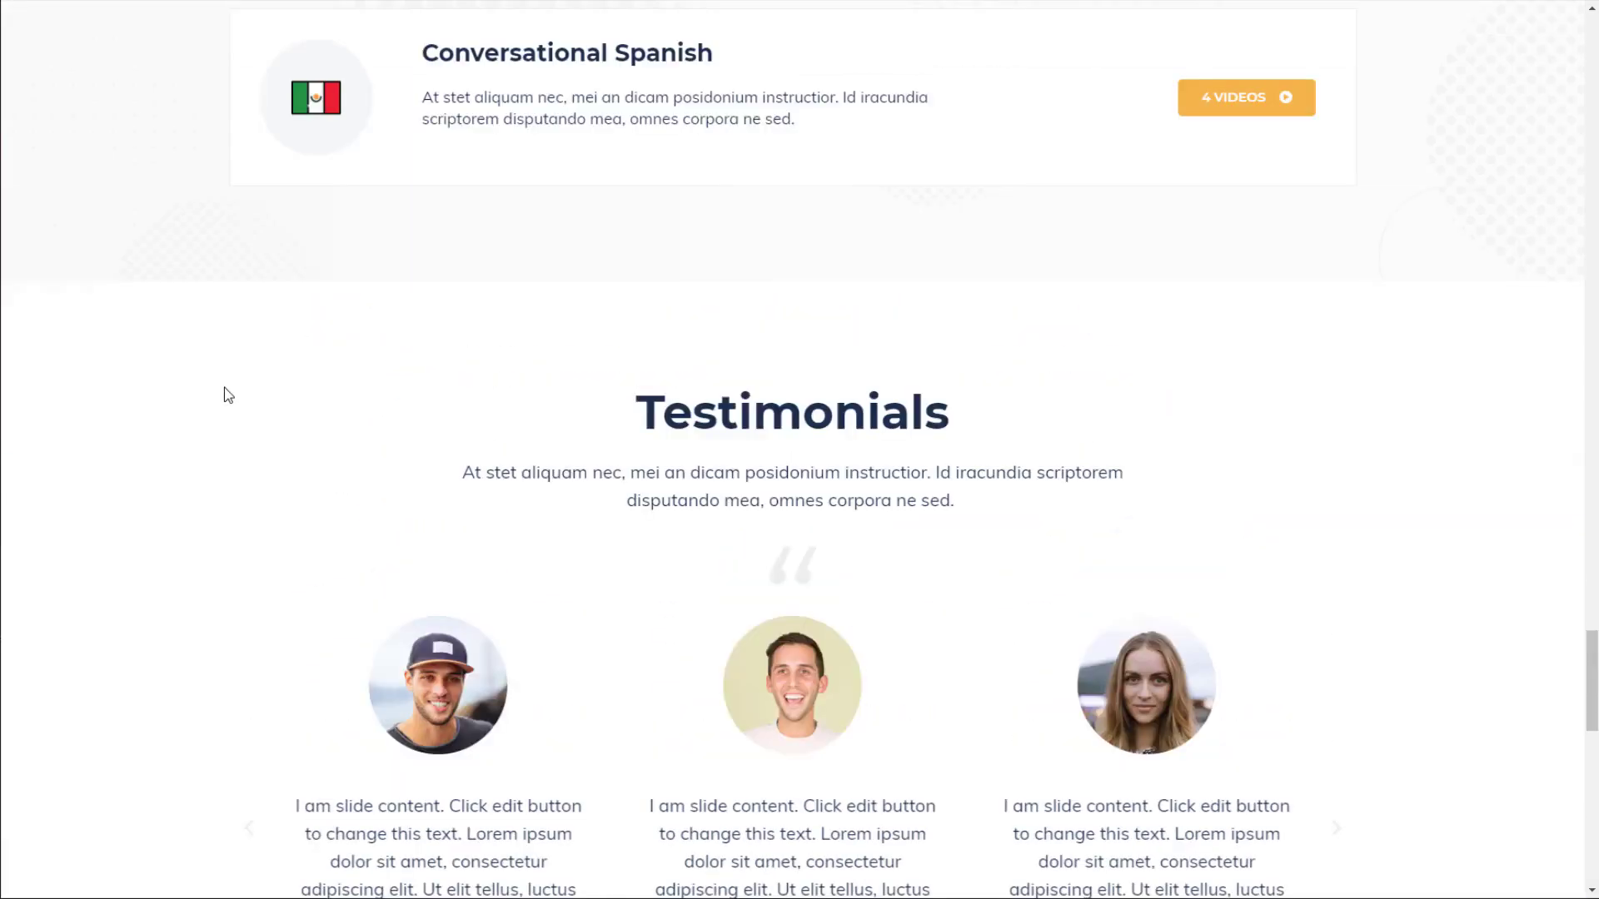
scroll(232, 366, up, 20)
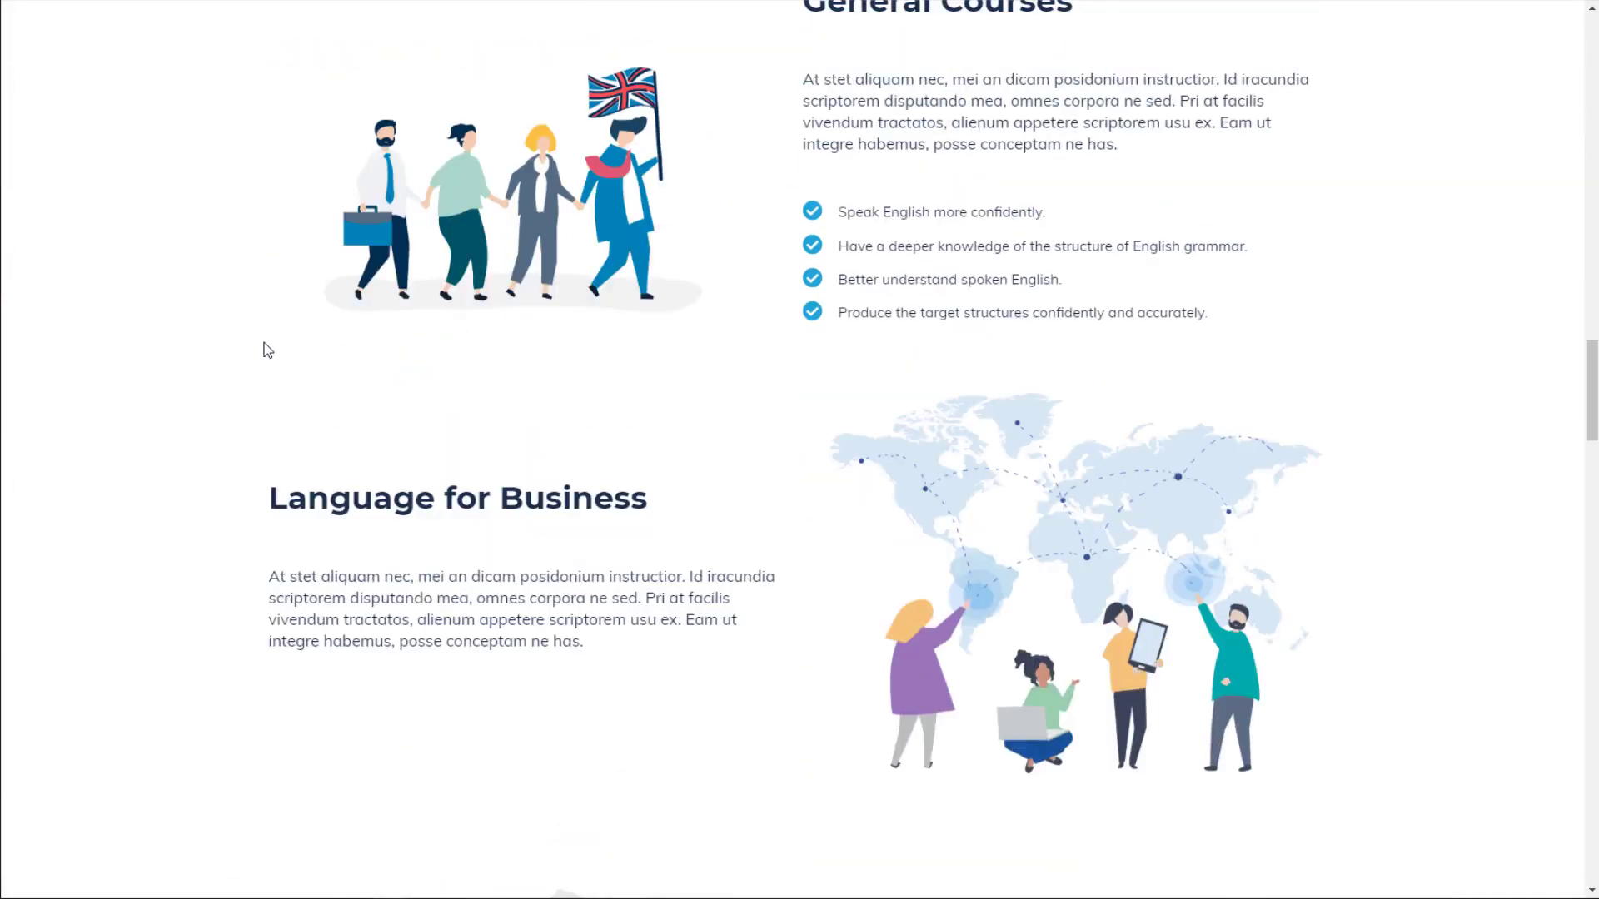
scroll(265, 341, up, 14)
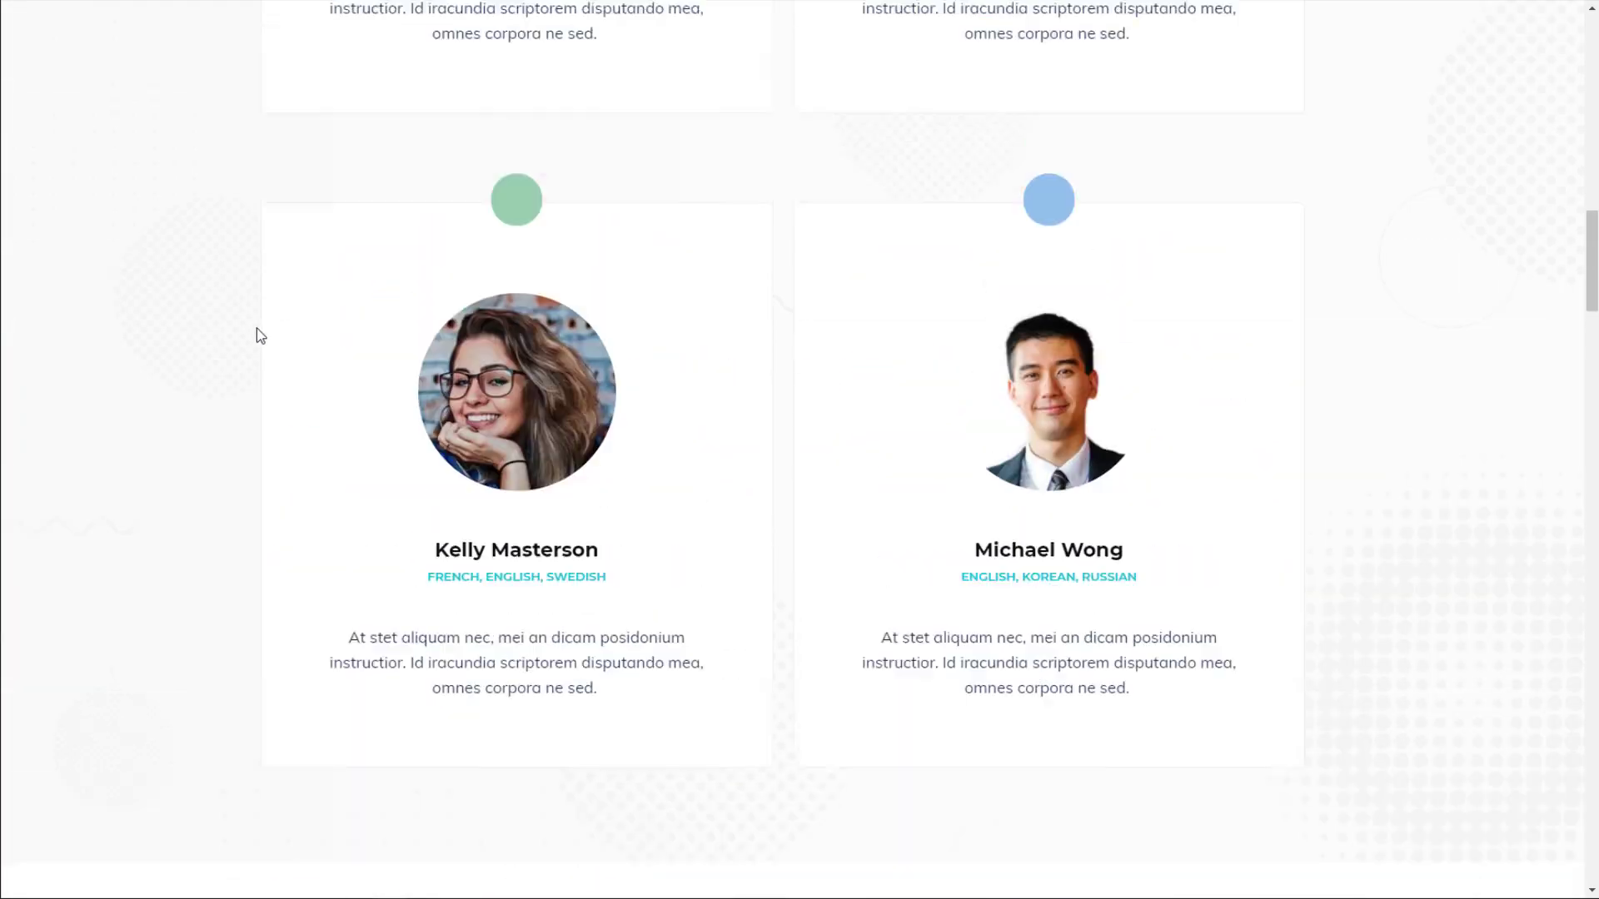
scroll(258, 331, up, 12)
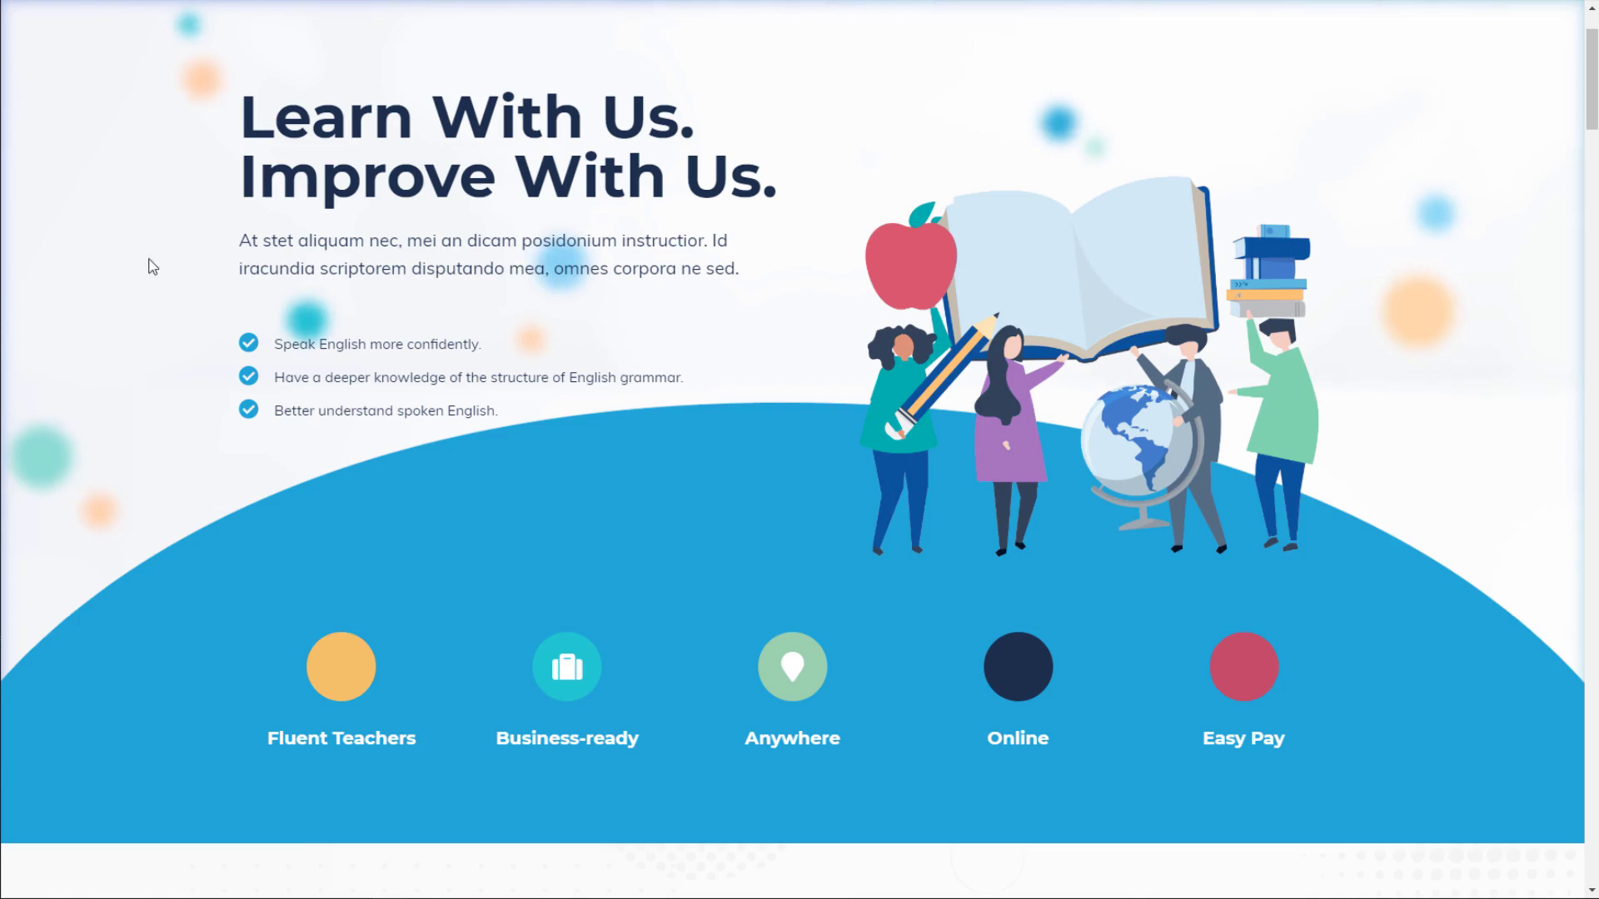
scroll(138, 246, up, 2)
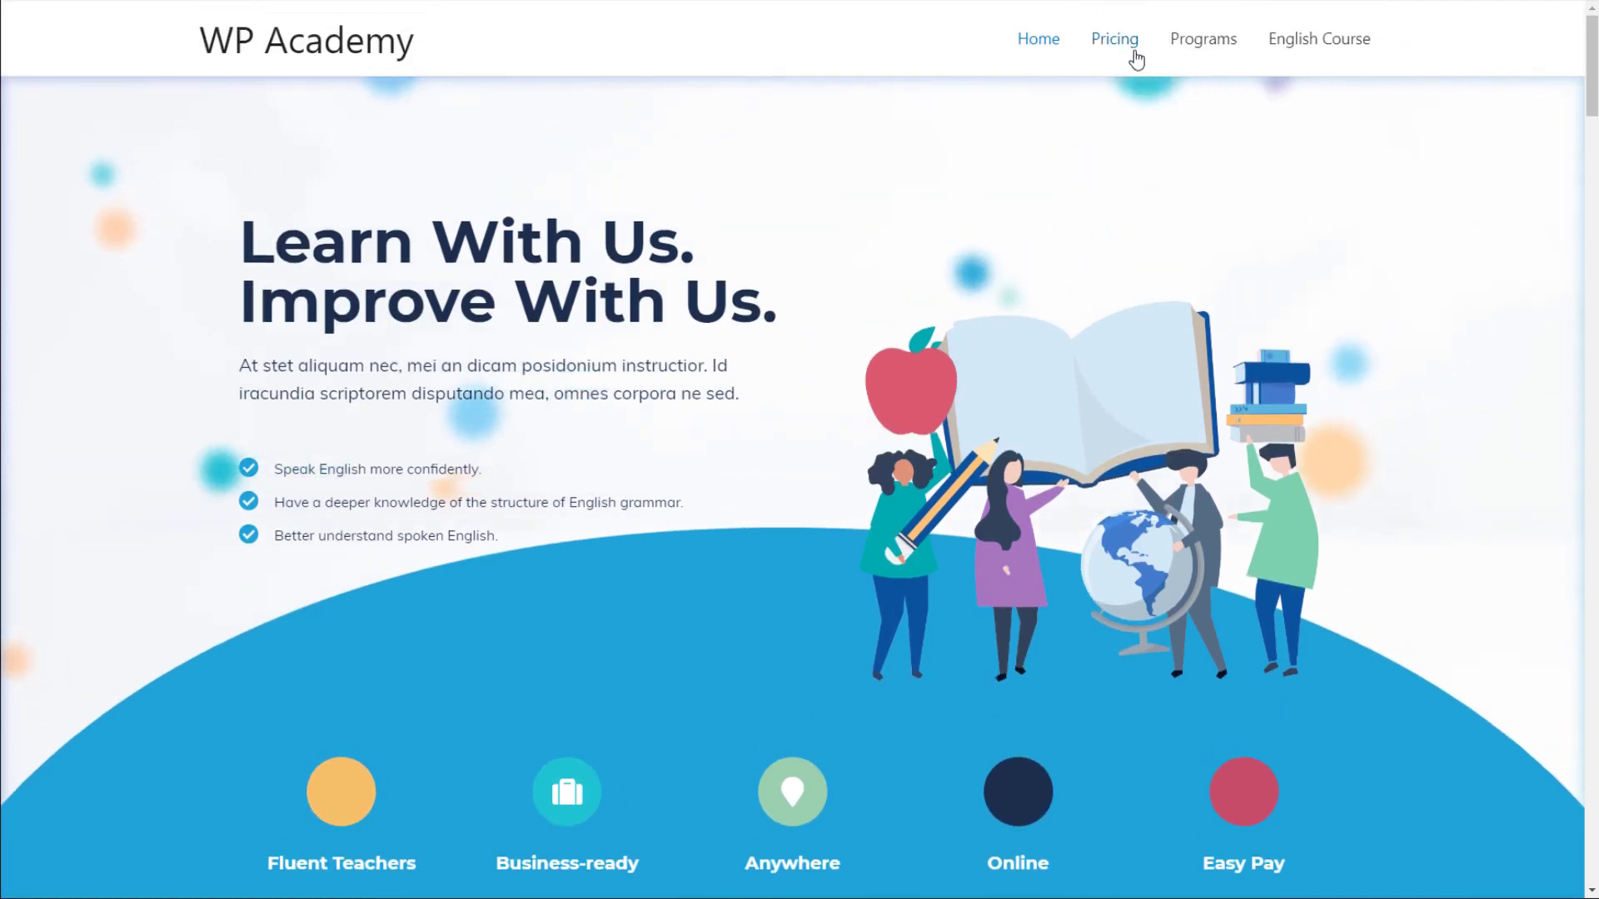
click(1304, 54)
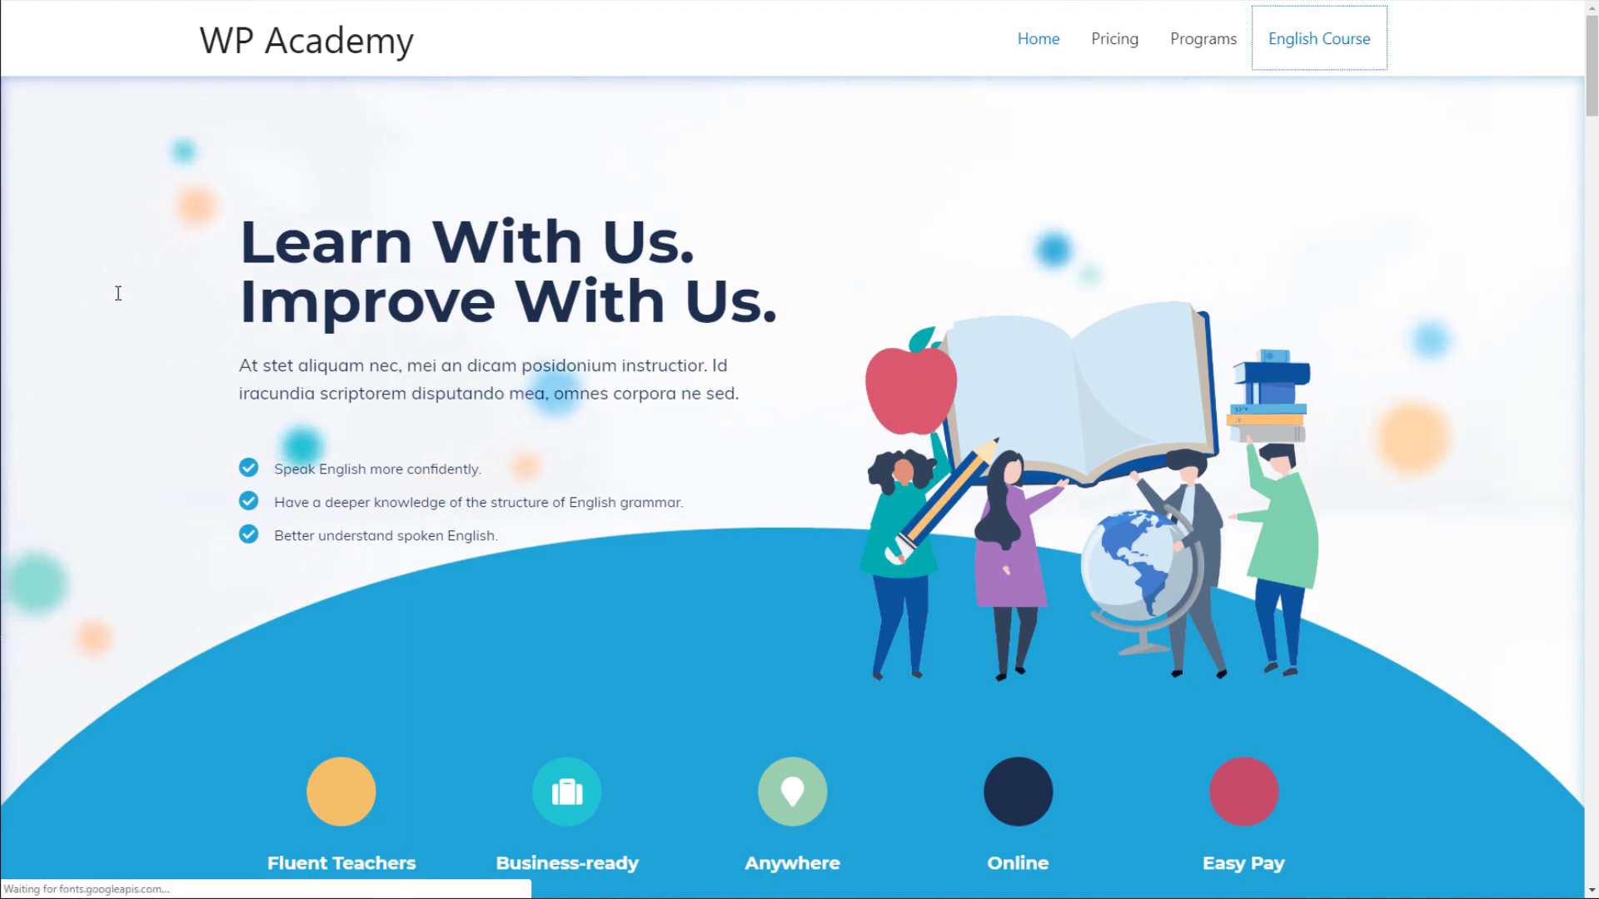
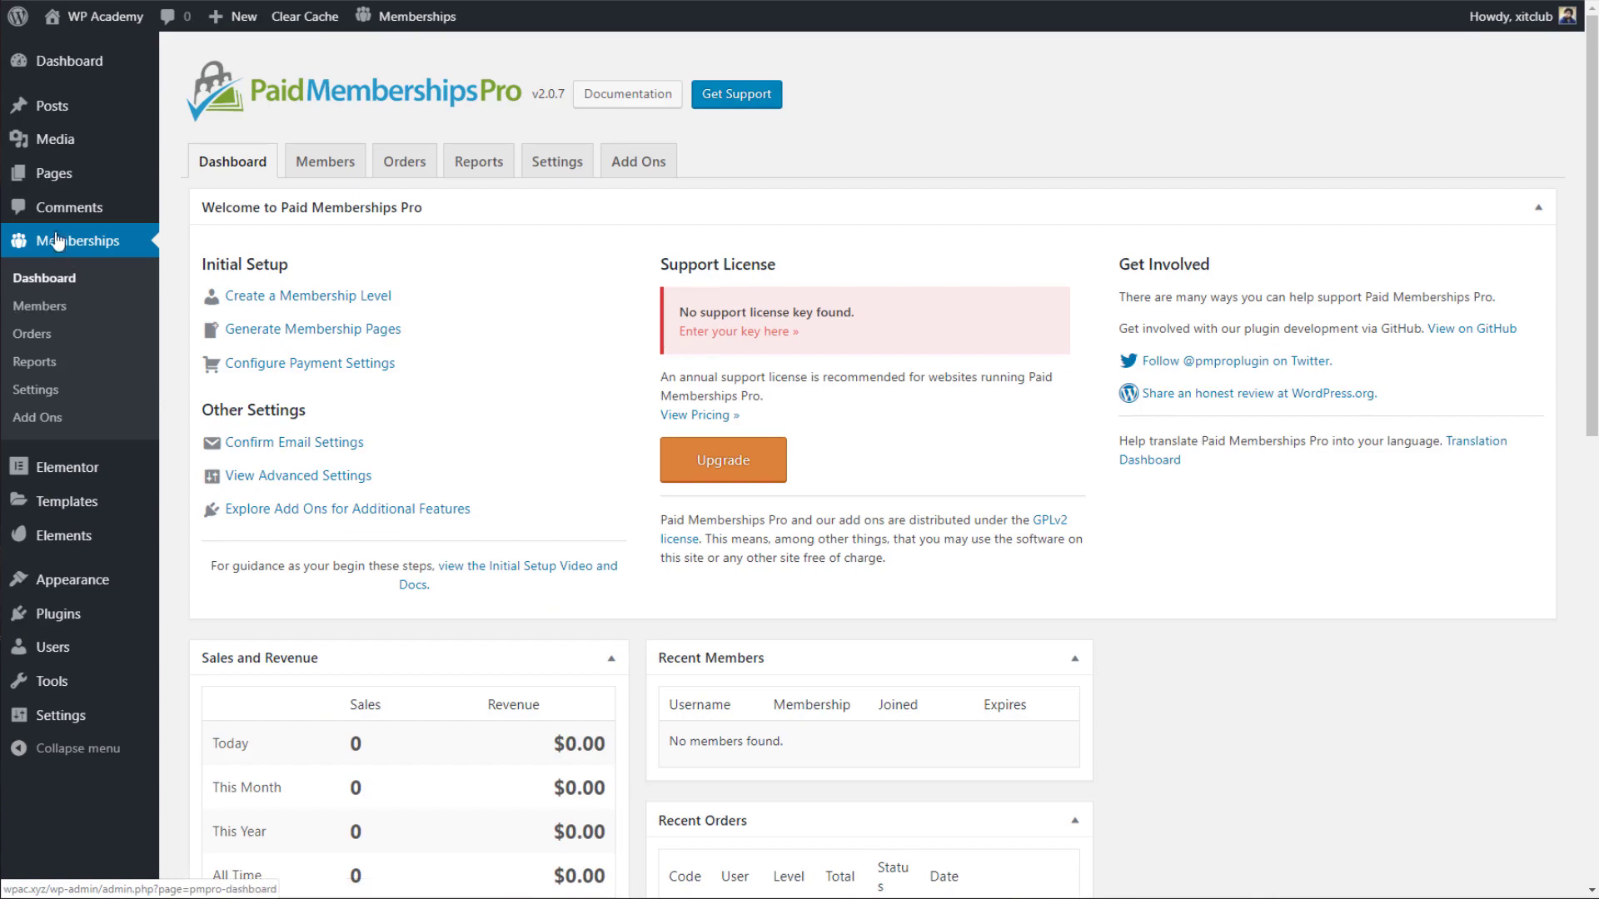
Move the Paid Memberships Pro News and Updates box above Sales and Revenue on the memberships dashboard and collapse it.
scroll(572, 343, down, 9)
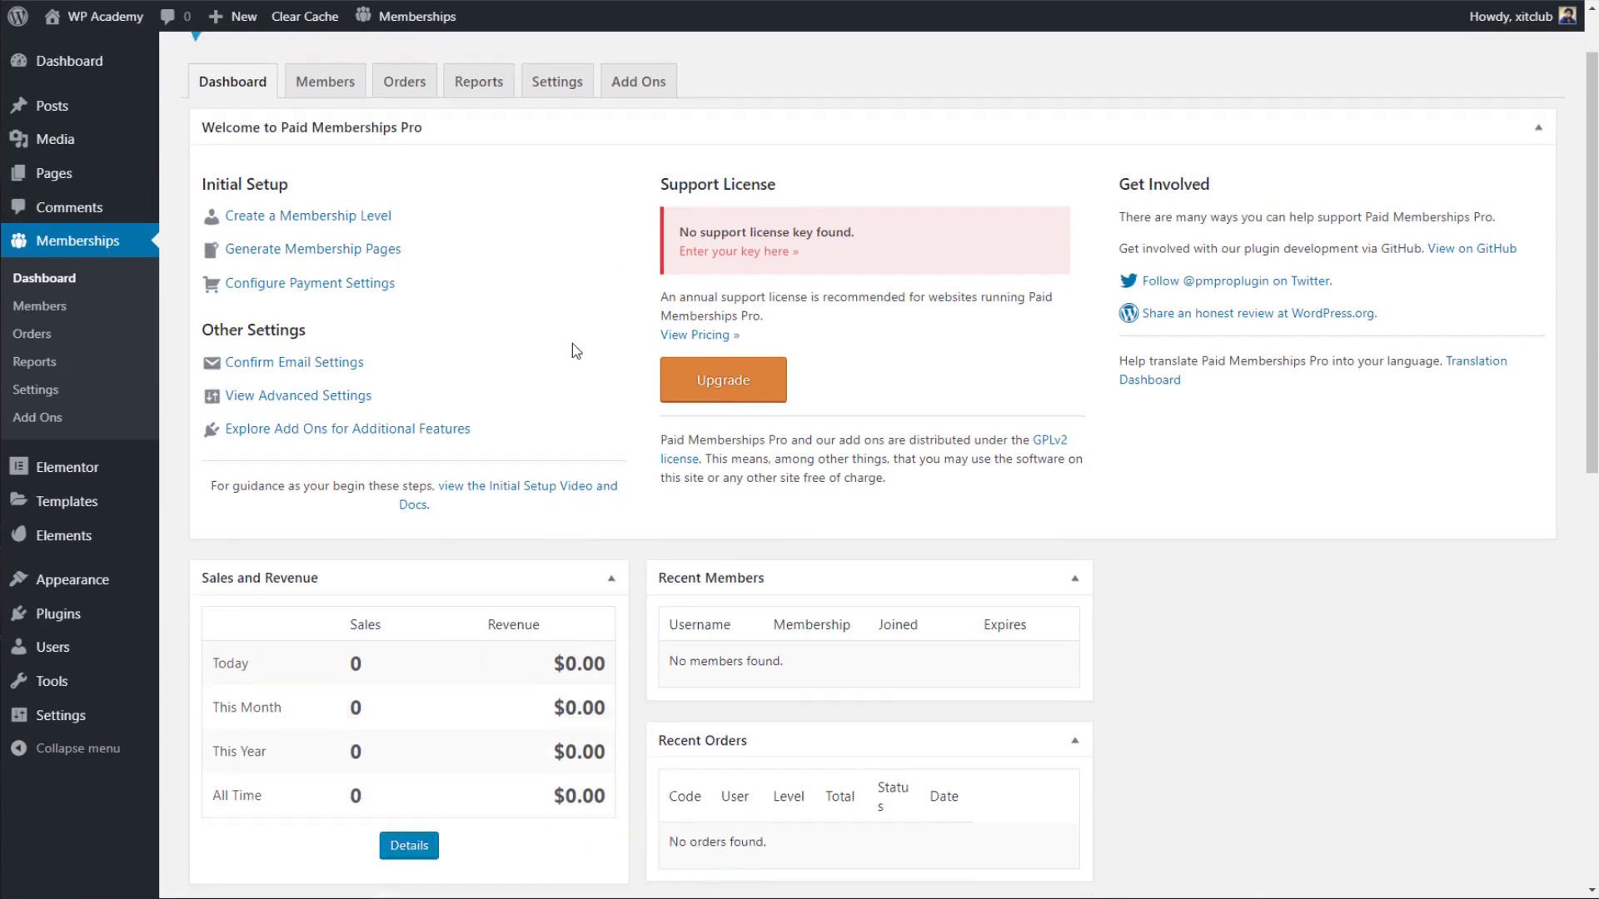
scroll(562, 346, up, 5)
scroll(562, 346, down, 7)
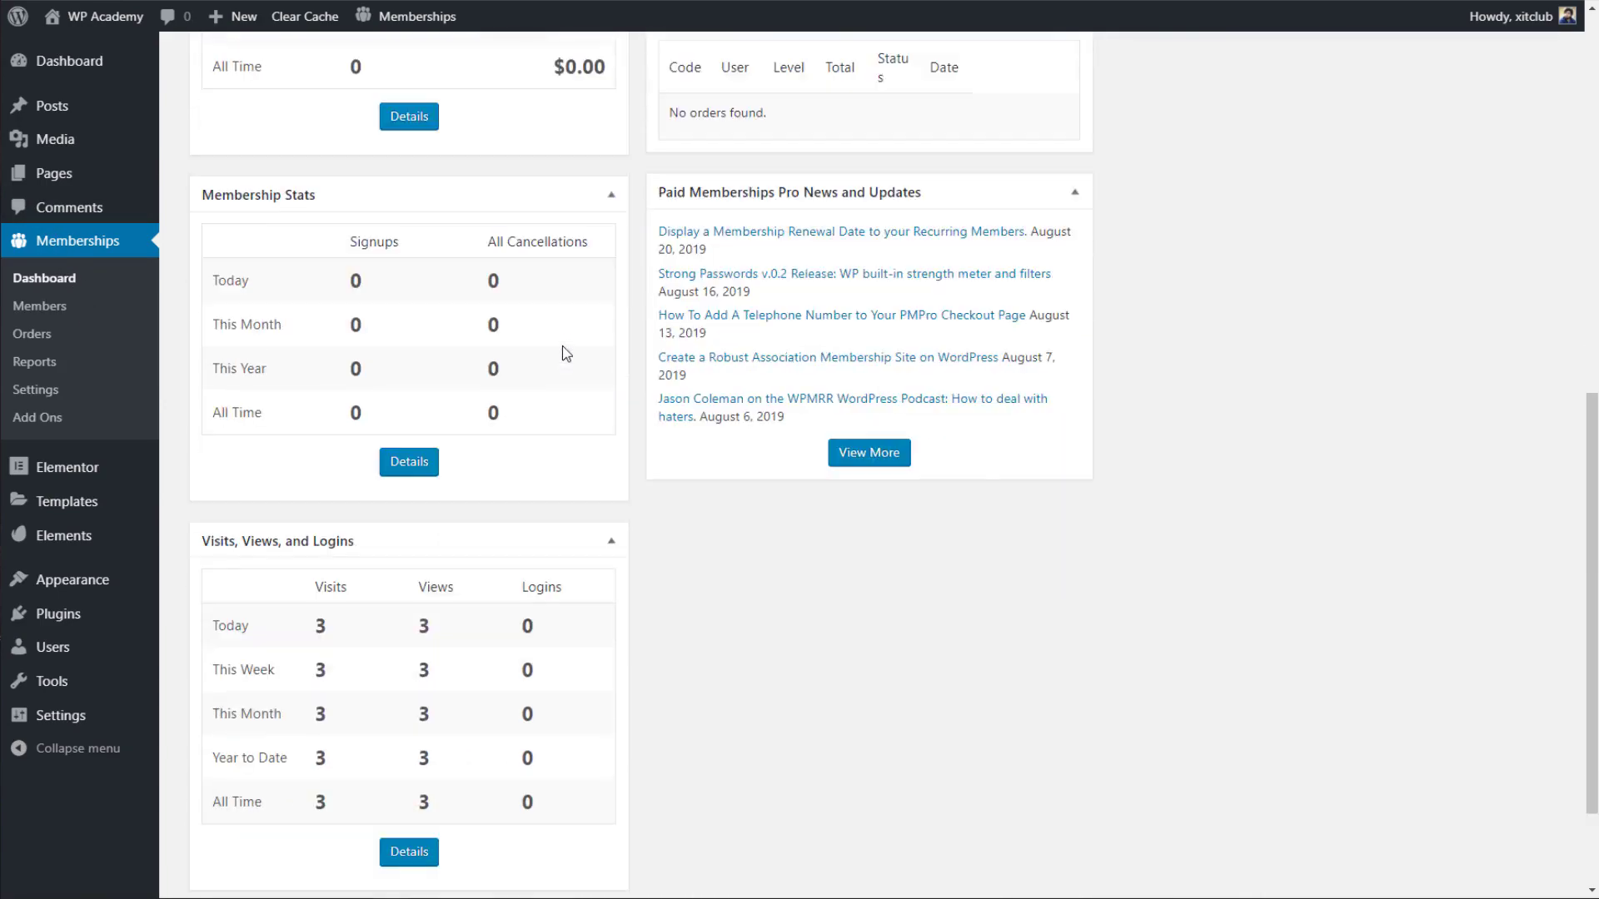
scroll(558, 343, up, 5)
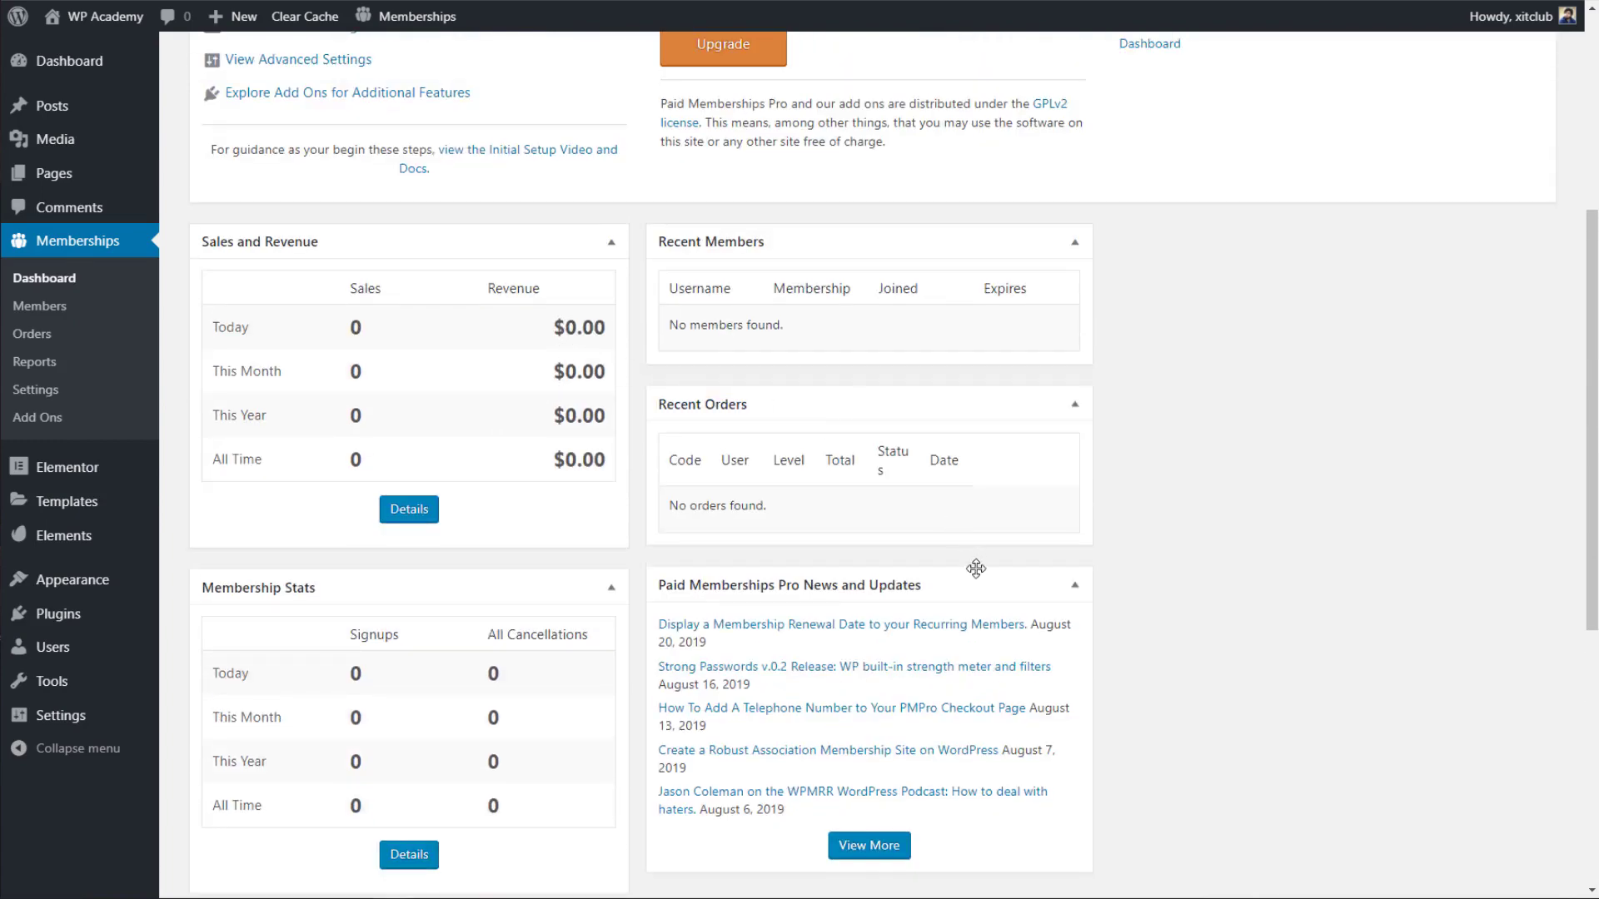
drag(987, 571, 1074, 567)
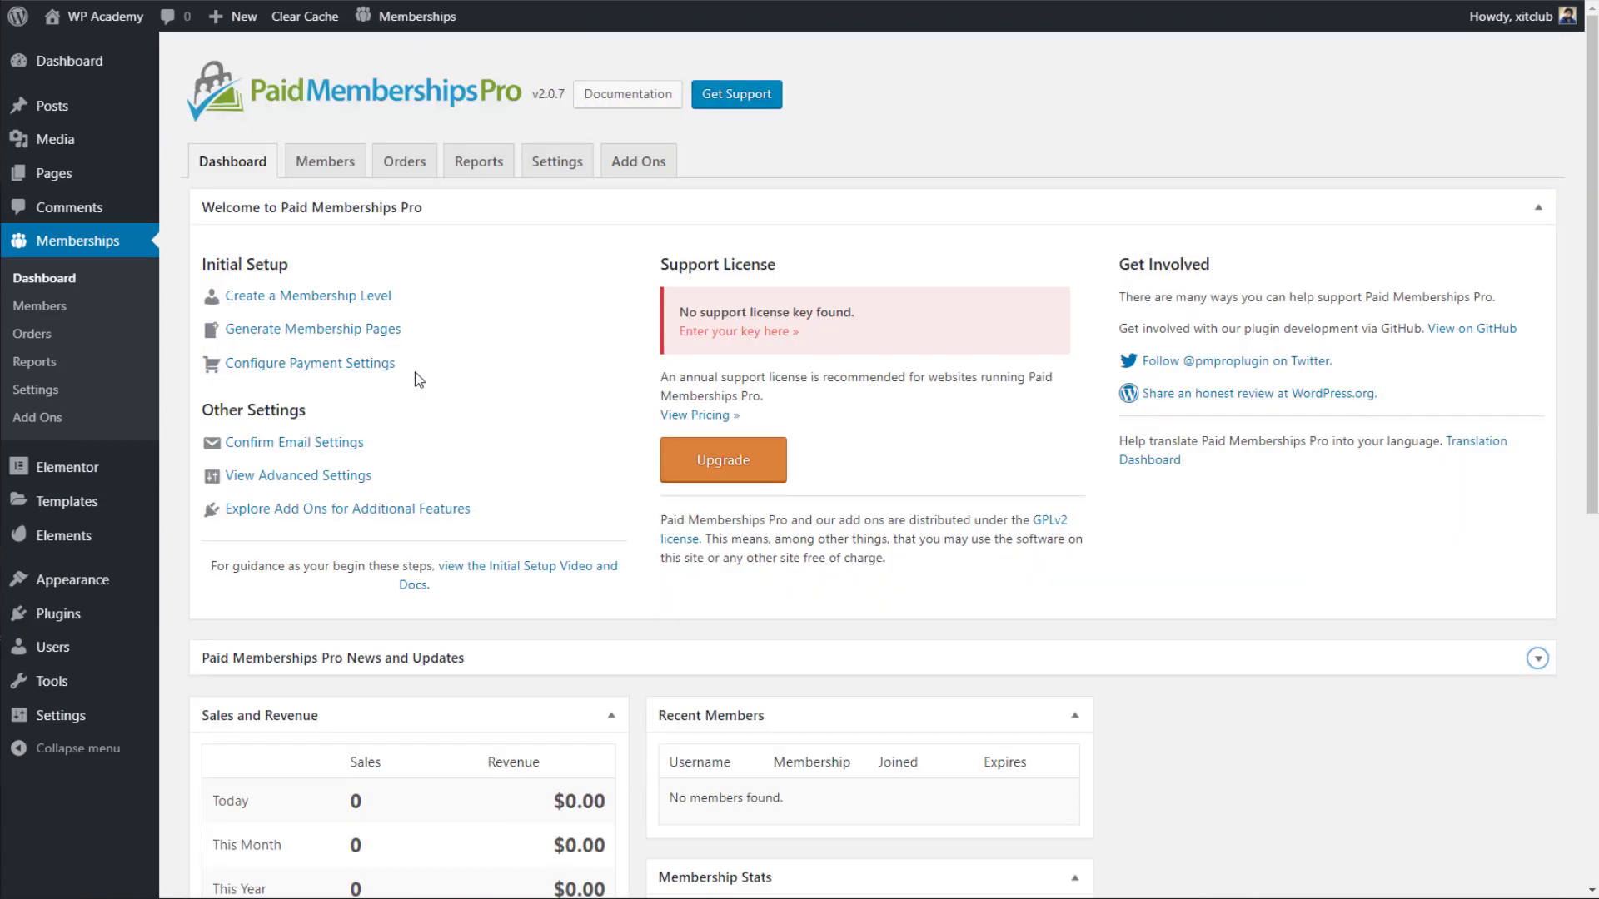
scroll(446, 401, down, 1)
scroll(446, 401, down, 4)
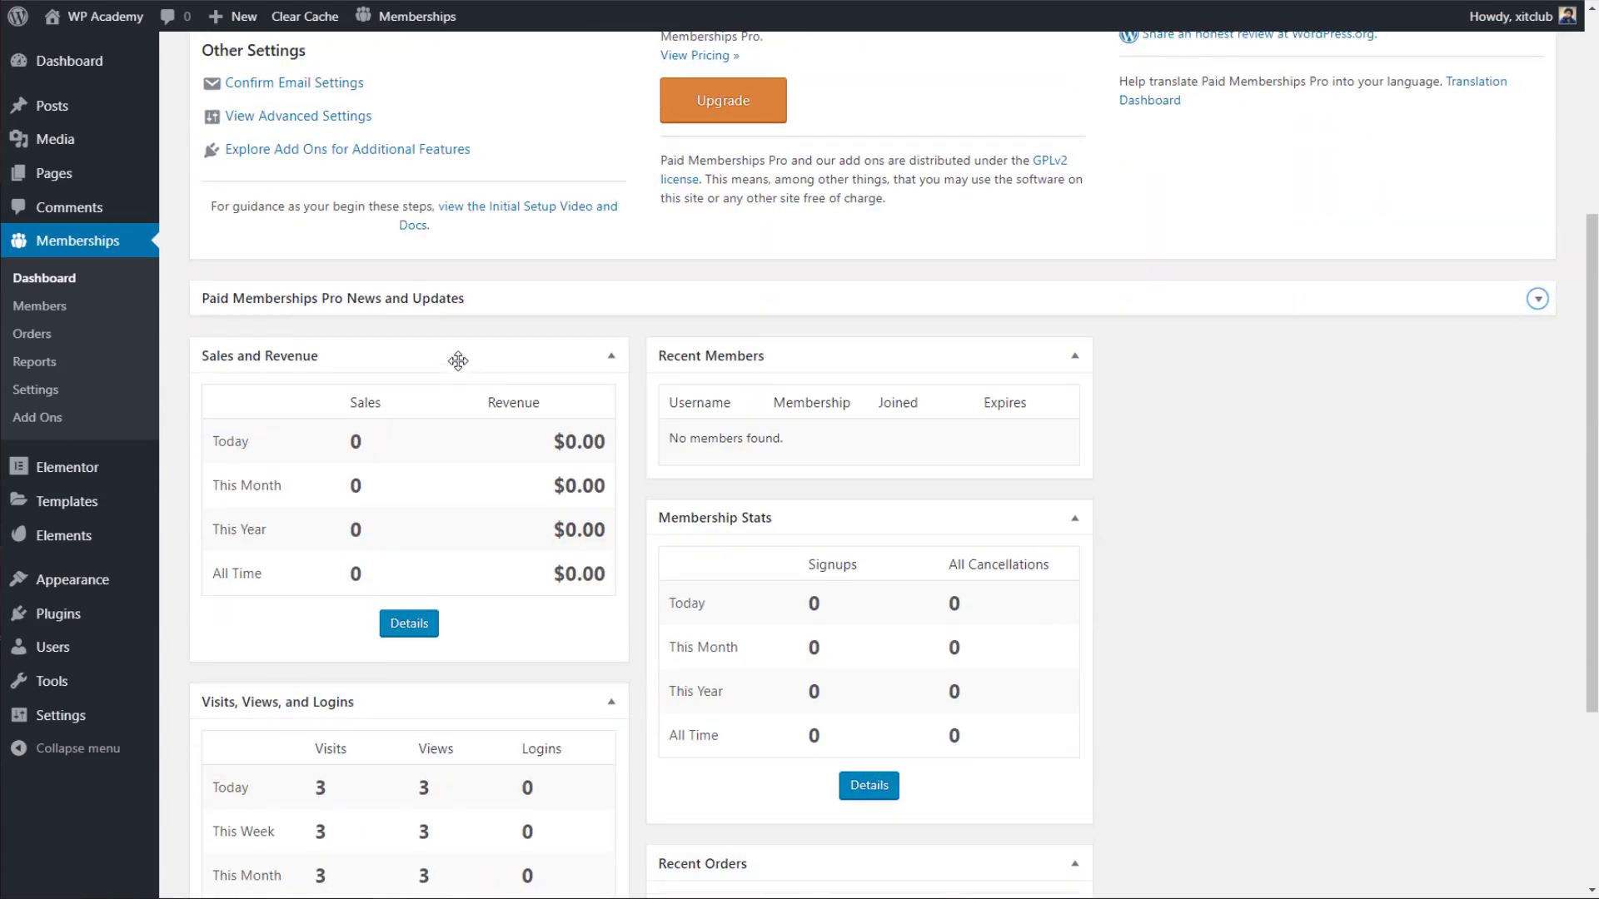
scroll(462, 364, up, 5)
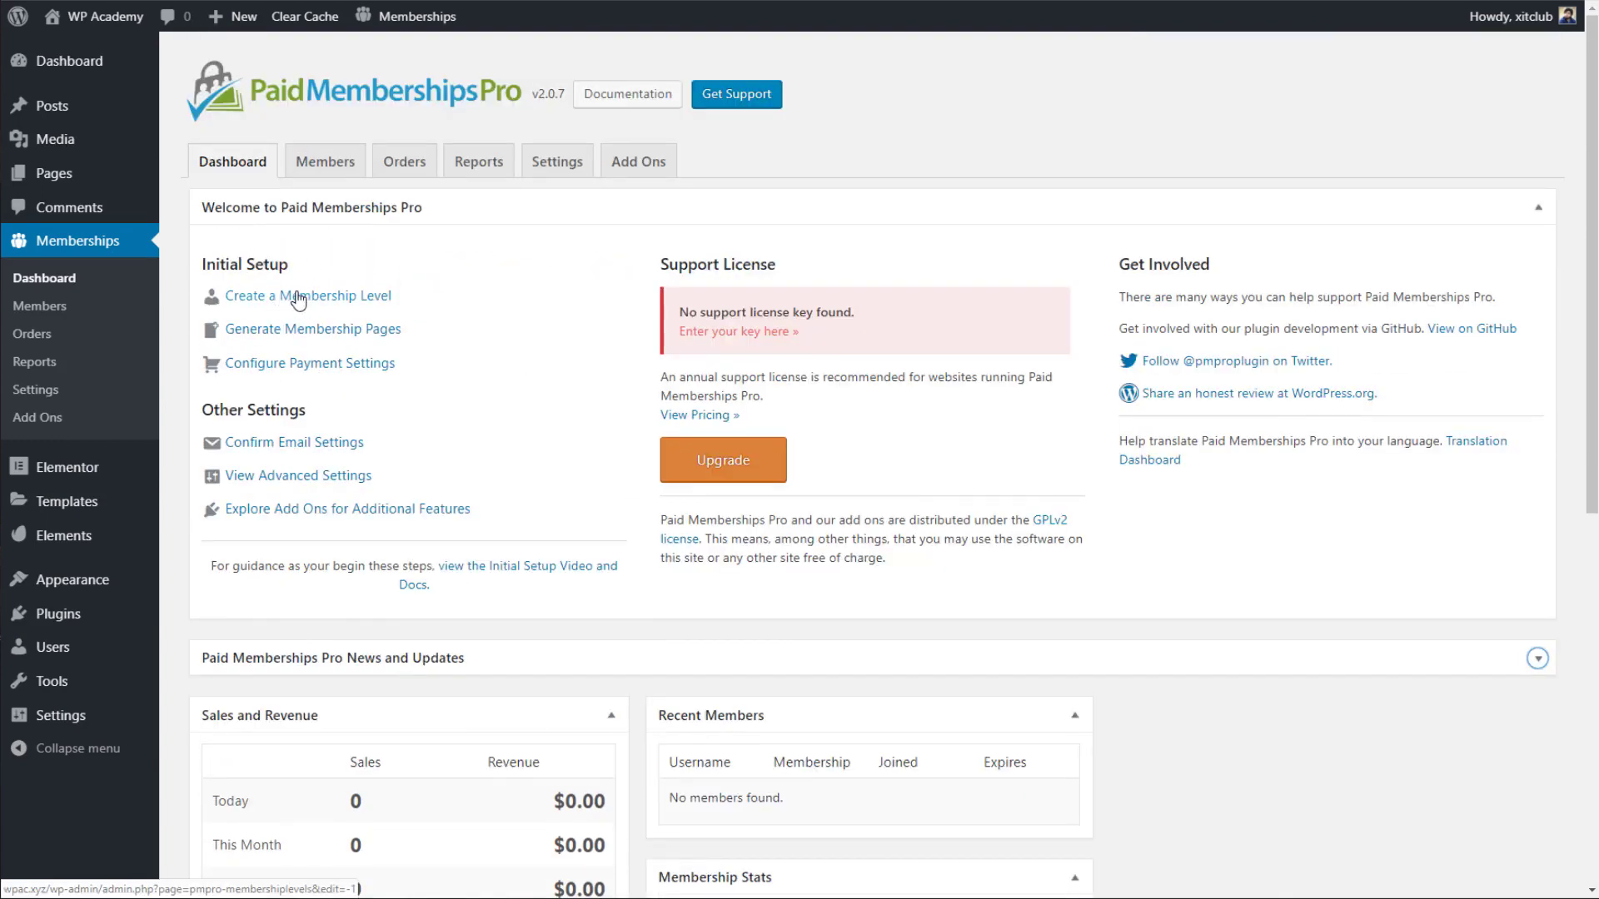
Start a new membership level in the Paid Memberships Pro settings and name it Basic.
click(97, 393)
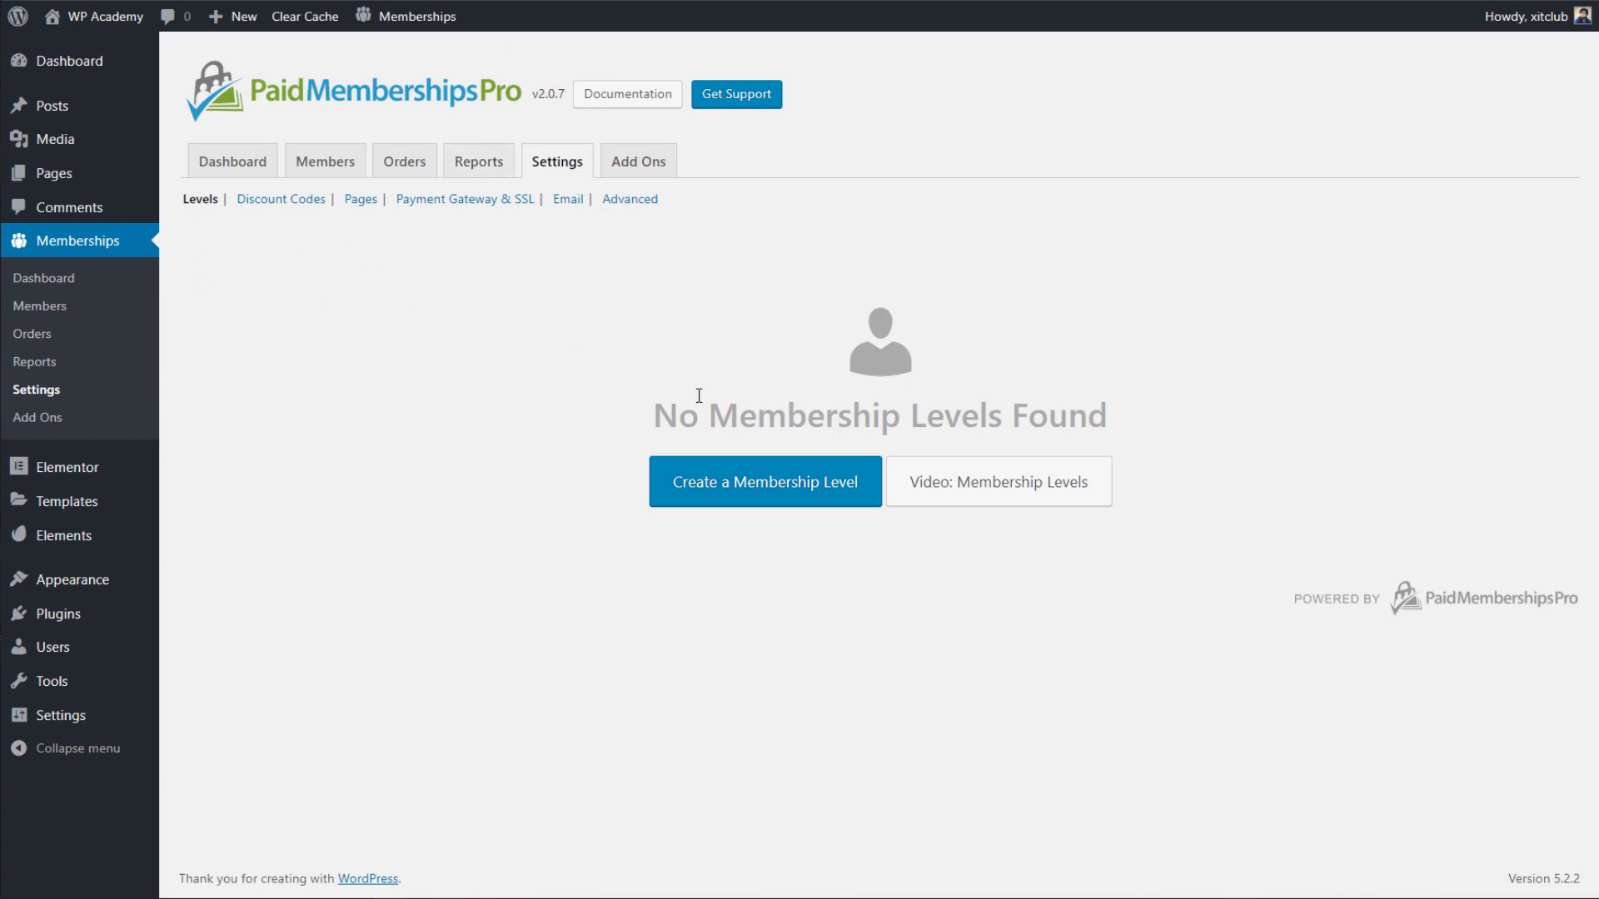
click(743, 497)
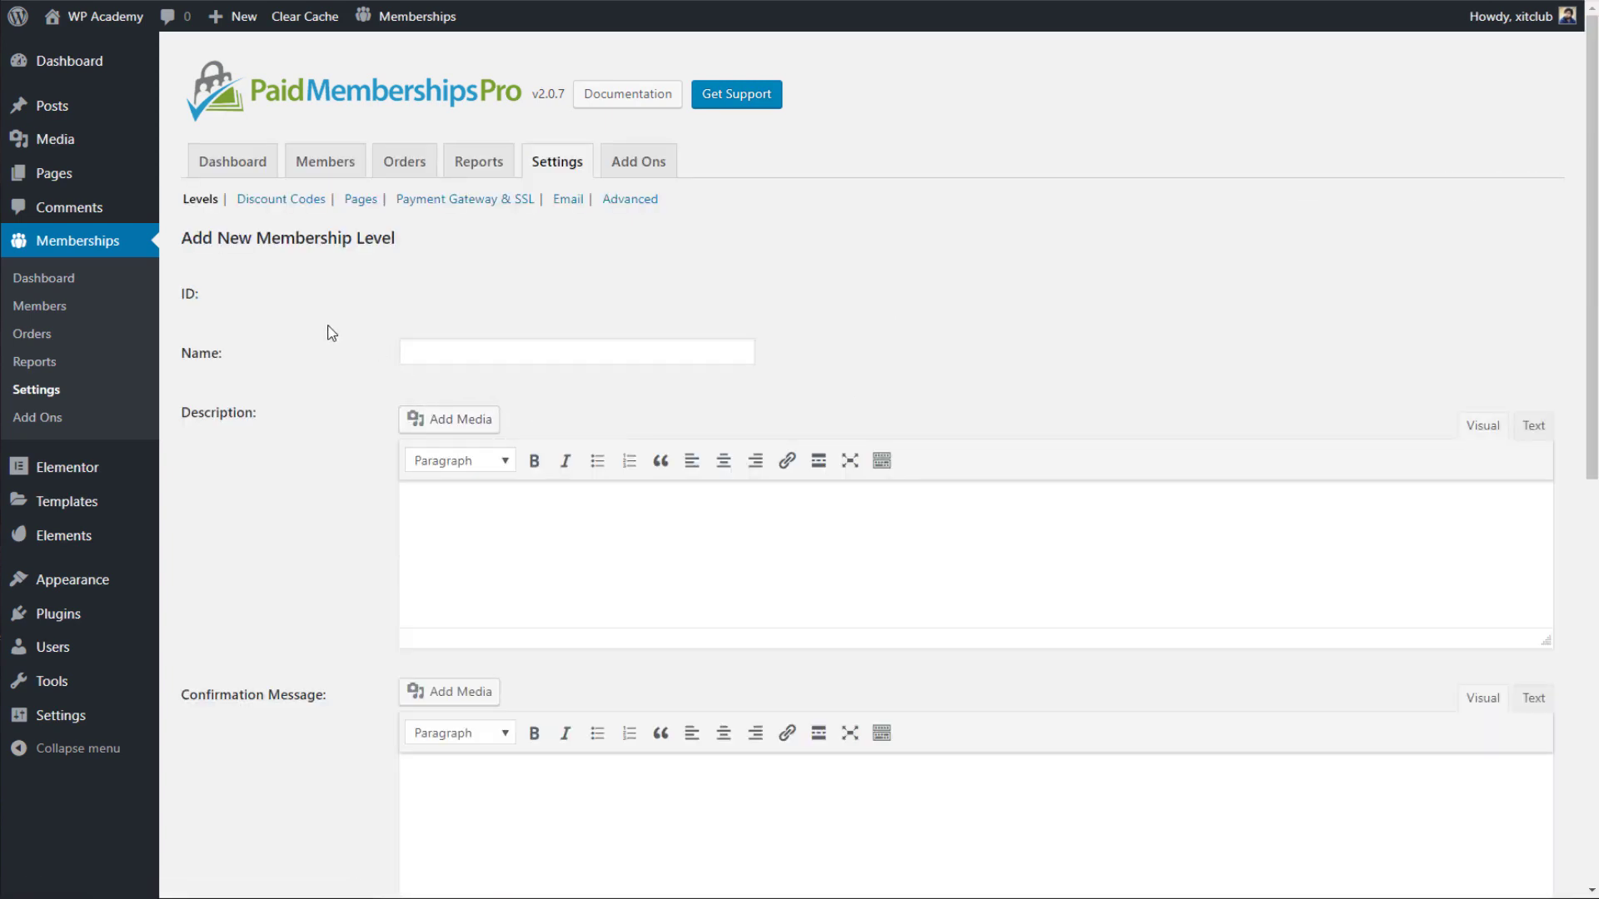
scroll(288, 313, down, 2)
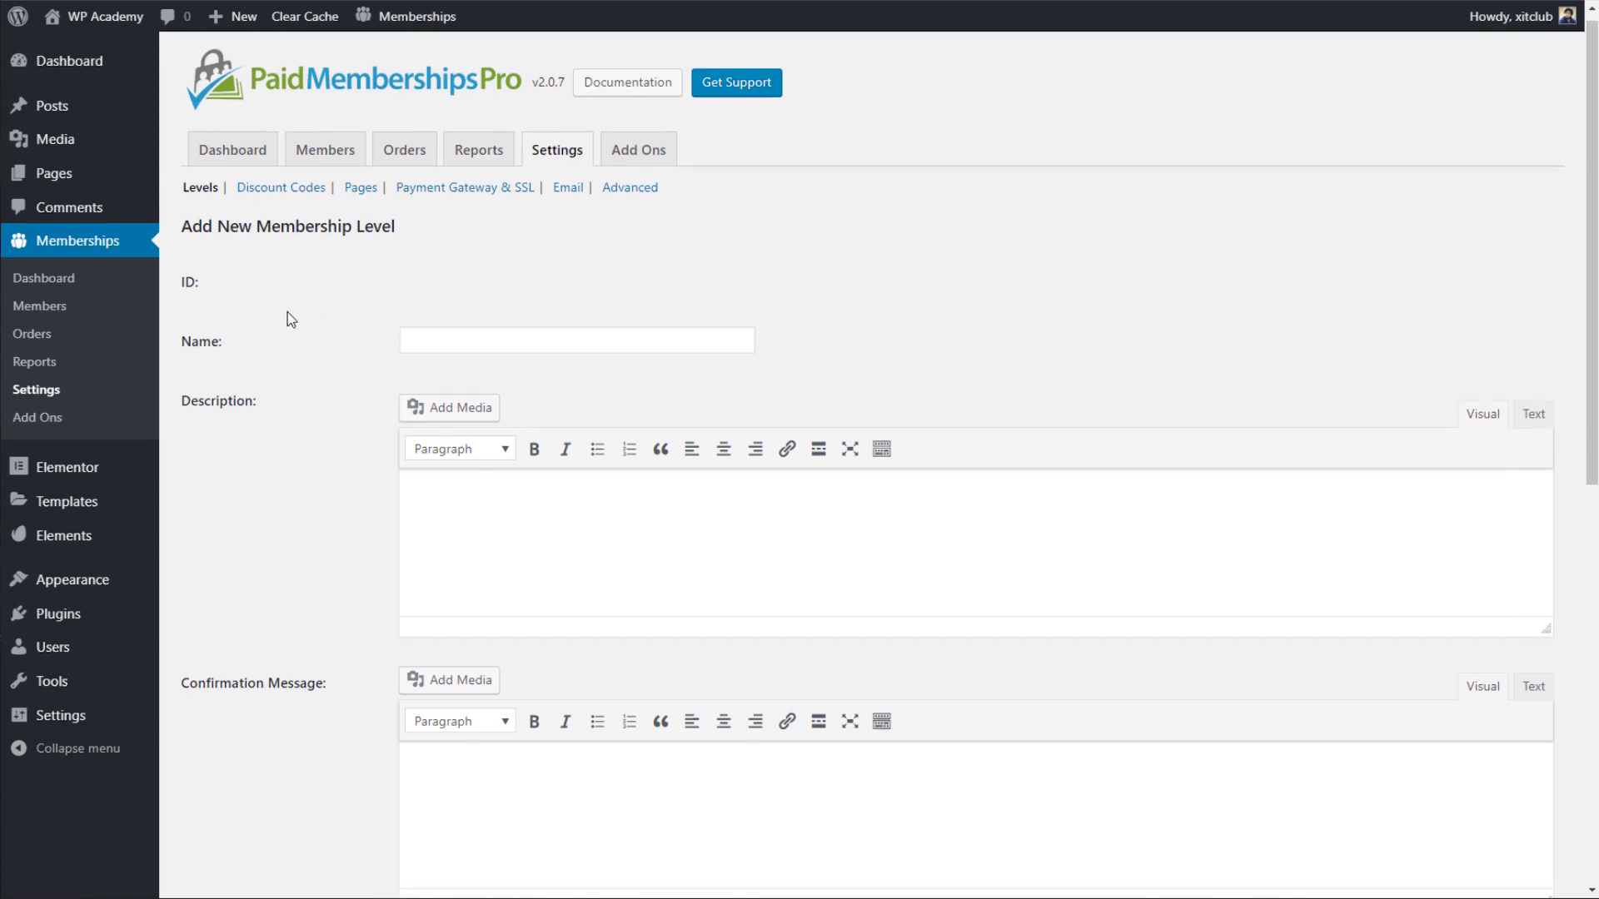
click(465, 258)
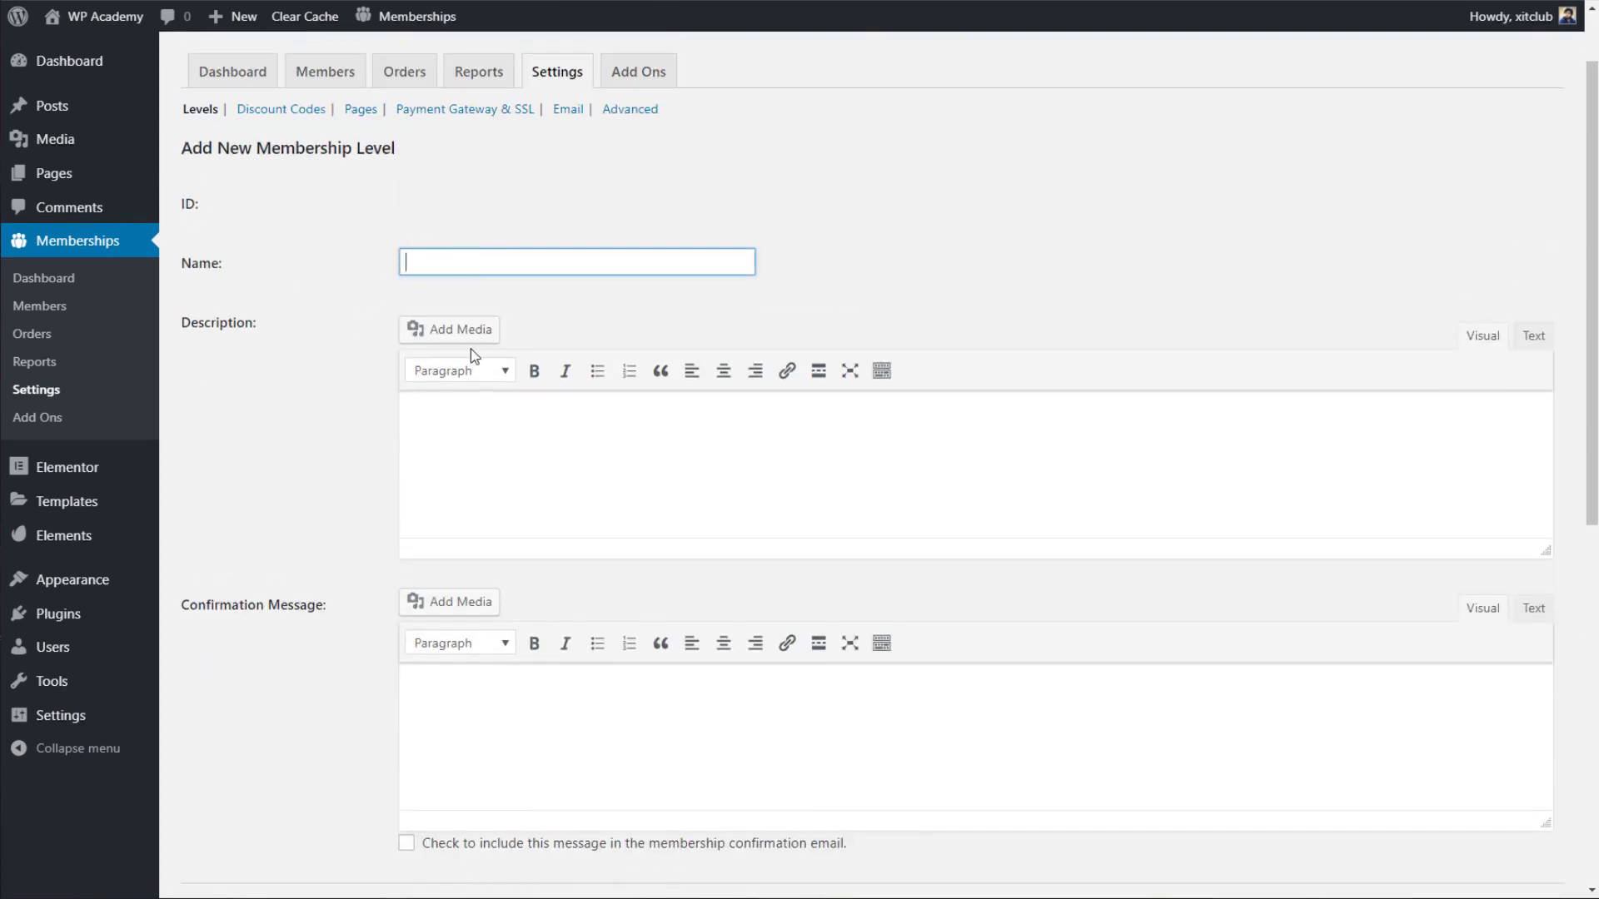
text(Basic)
Enter "Access to English course" as the Basic level's description.
click(592, 457)
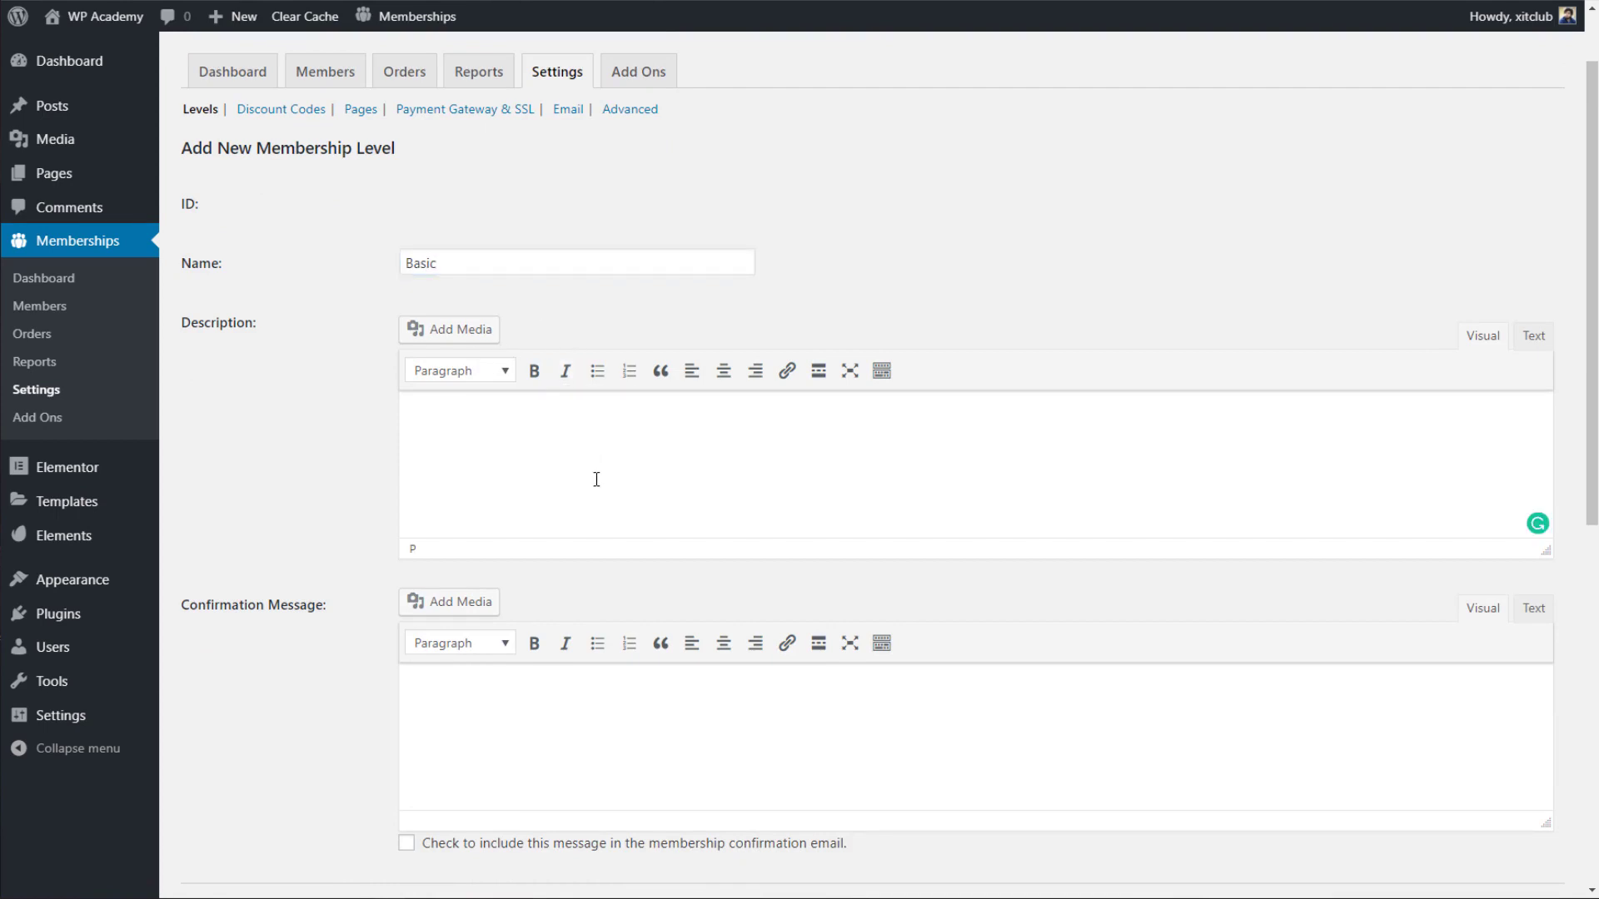
text(Access to english course)
click(542, 480)
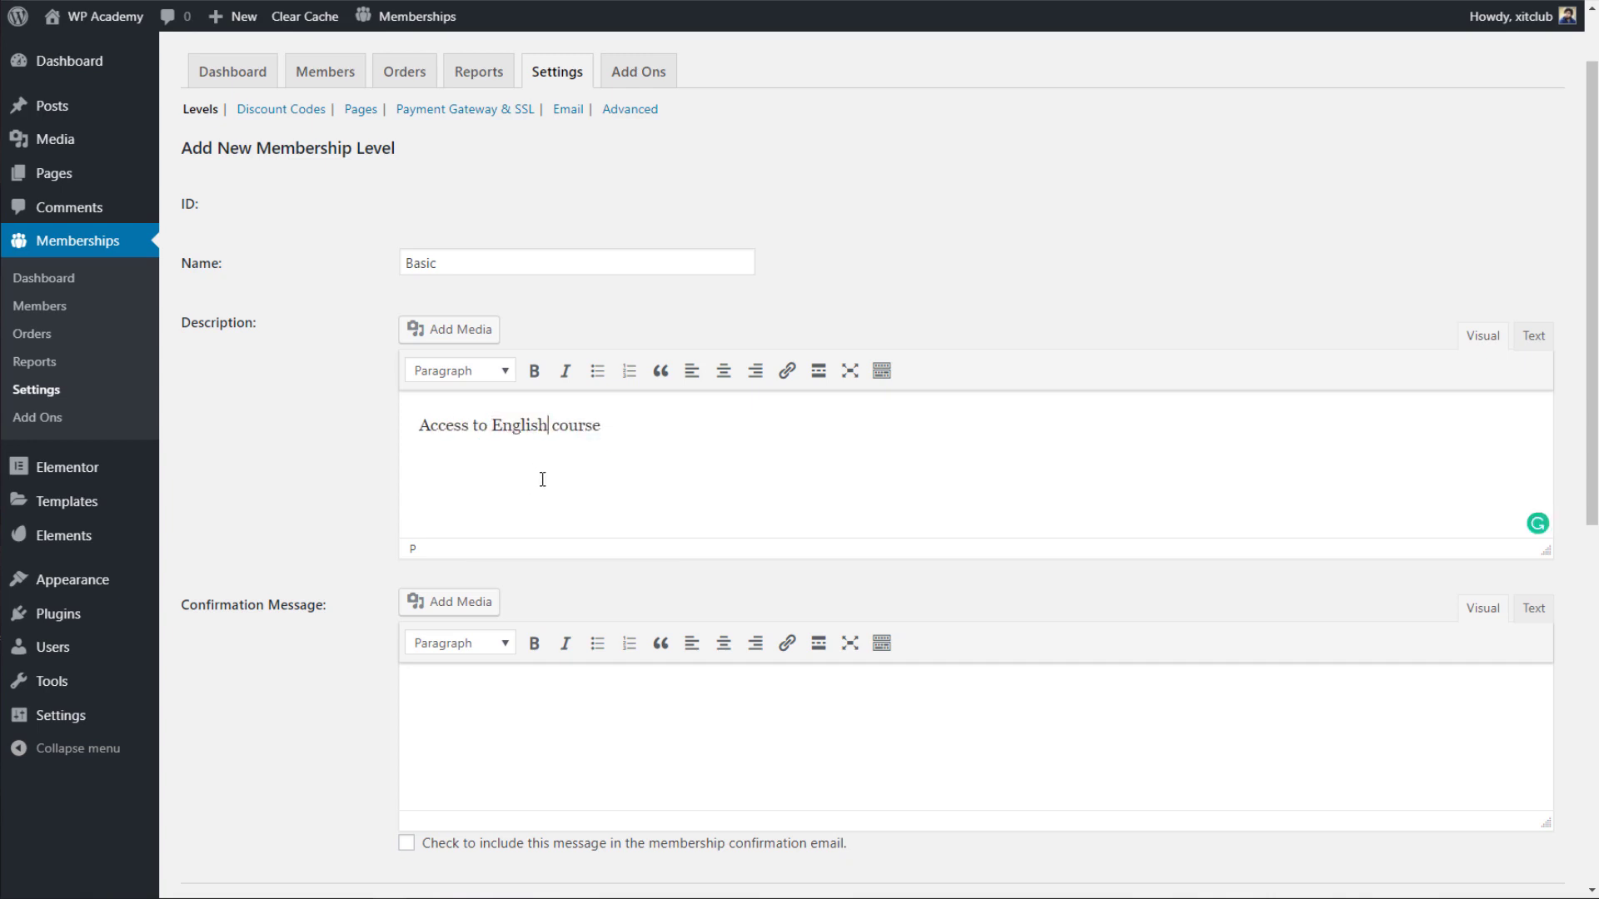
Set the confirmation message to "Thank you for subscribing to our website" and include it in the membership confirmation email.
scroll(542, 480, down, 3)
click(542, 482)
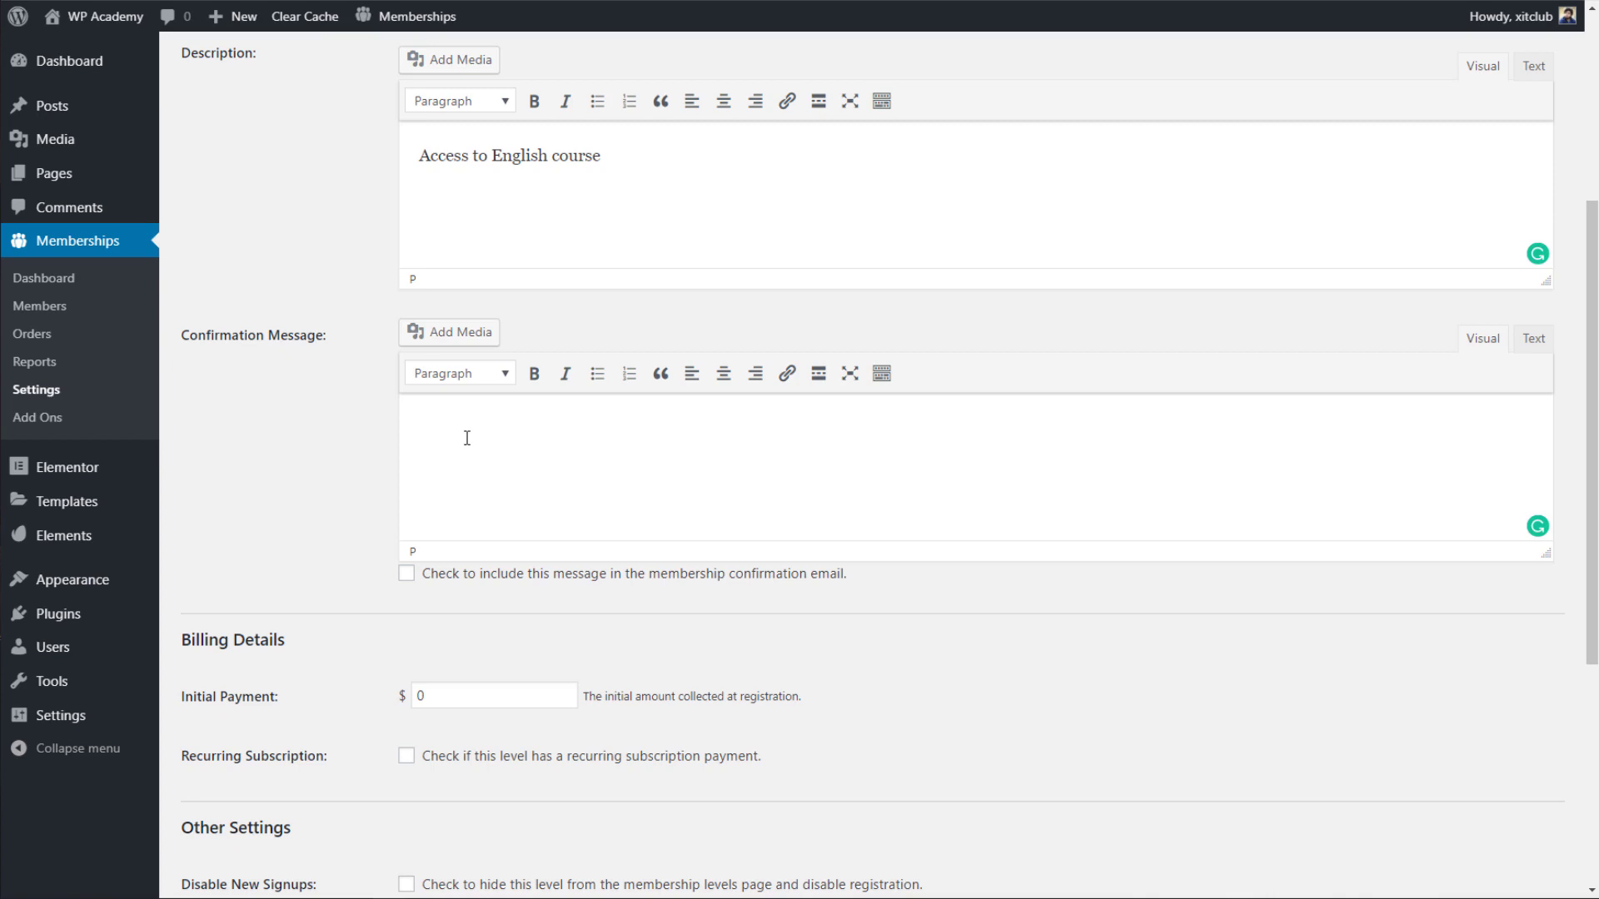
click(407, 574)
click(525, 467)
text(Thank you for subscribing to our website)
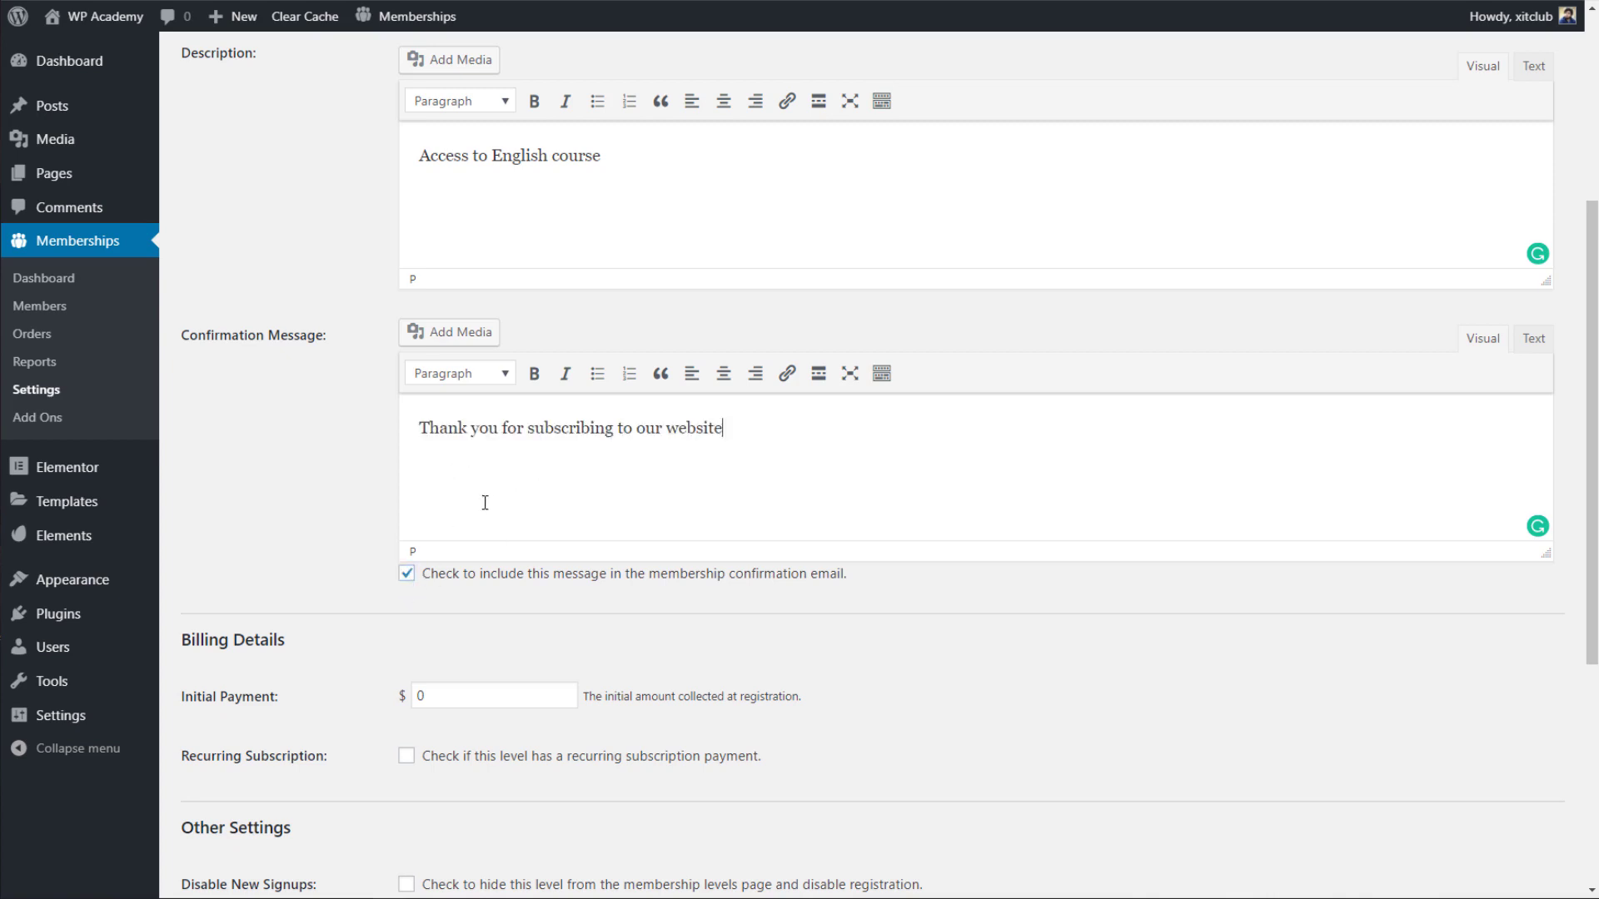
Set the Basic level's initial payment to $10.
scroll(499, 483, down, 3)
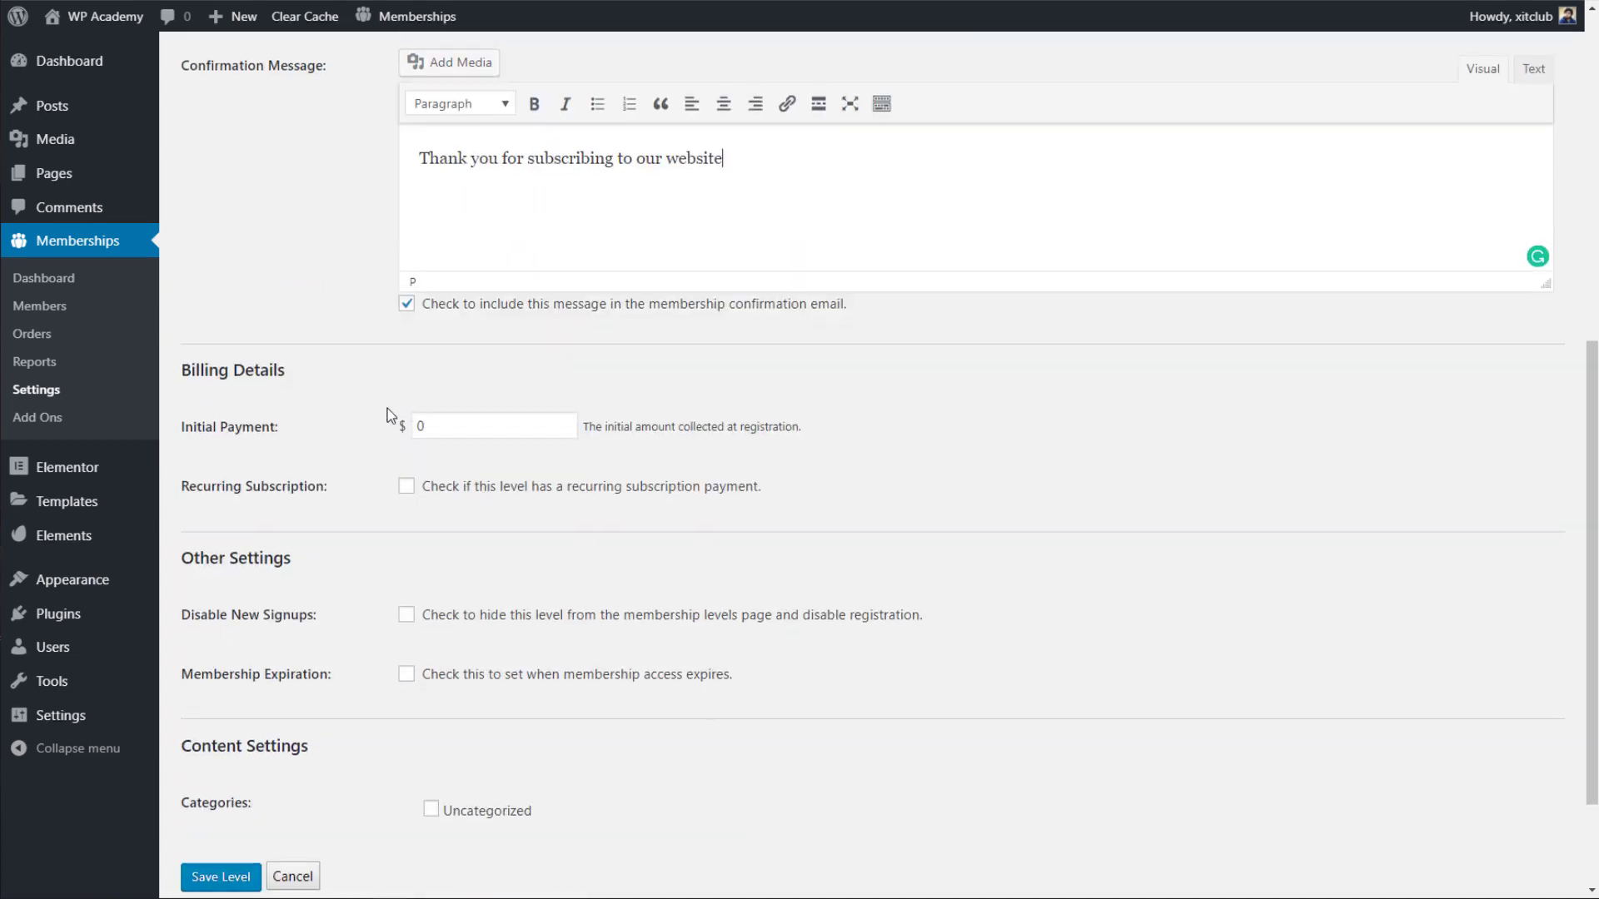
click(441, 422)
double_click(441, 422)
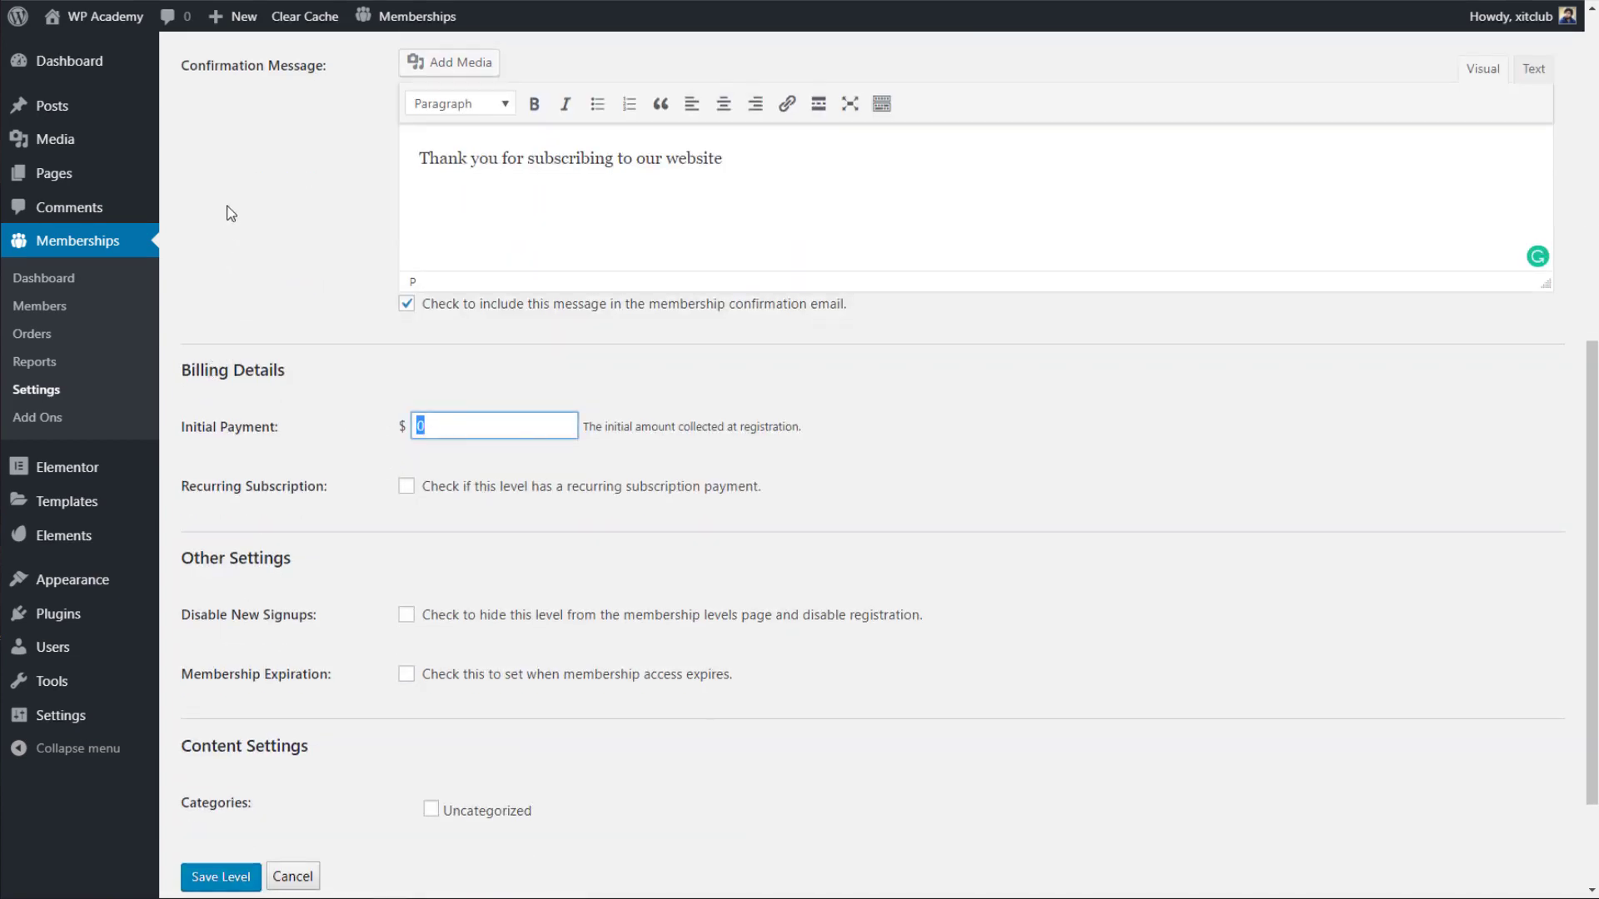
scroll(442, 515, up, 1)
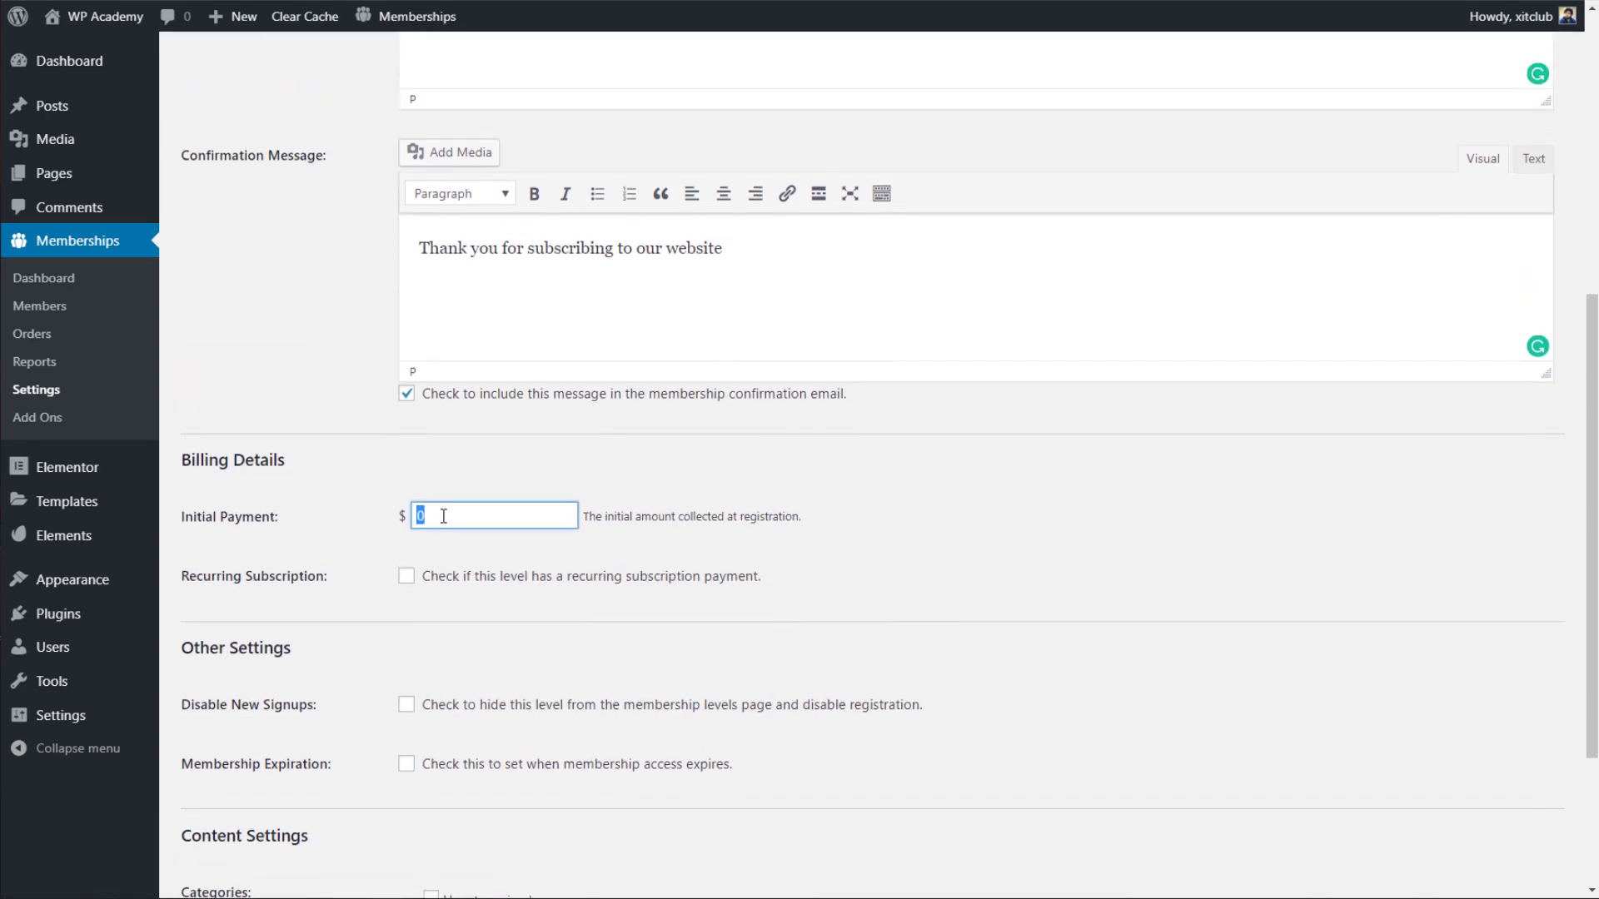
click(444, 516)
drag(431, 517, 388, 511)
text(10)
Enable a recurring subscription payment for the Basic level and go to its billing amount and interval values.
scroll(478, 408, down, 2)
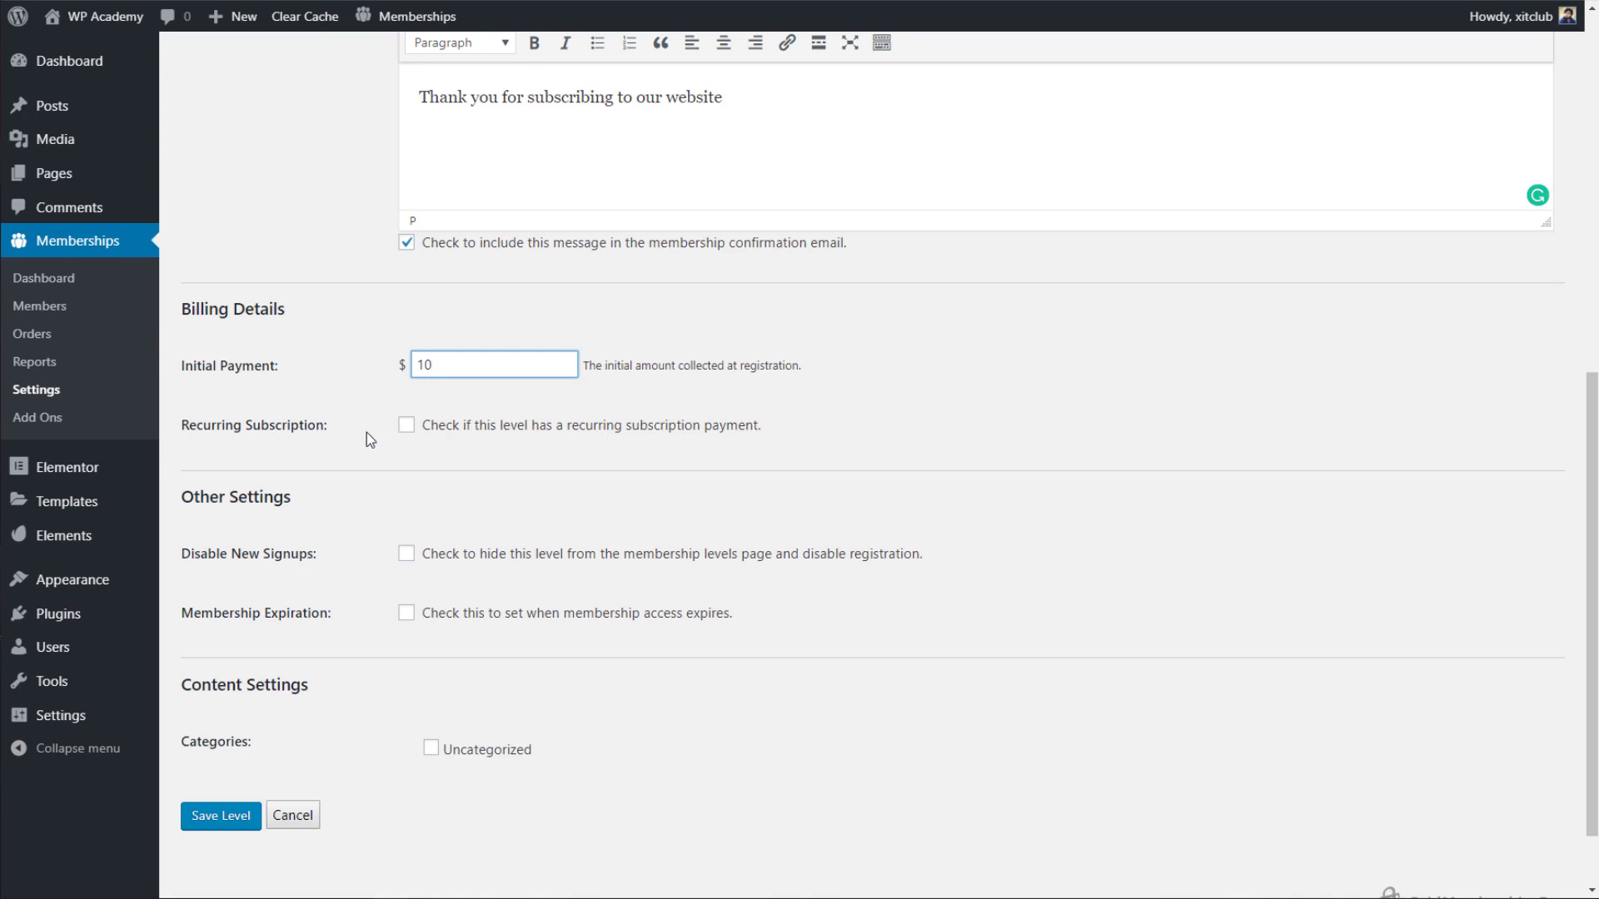
click(414, 428)
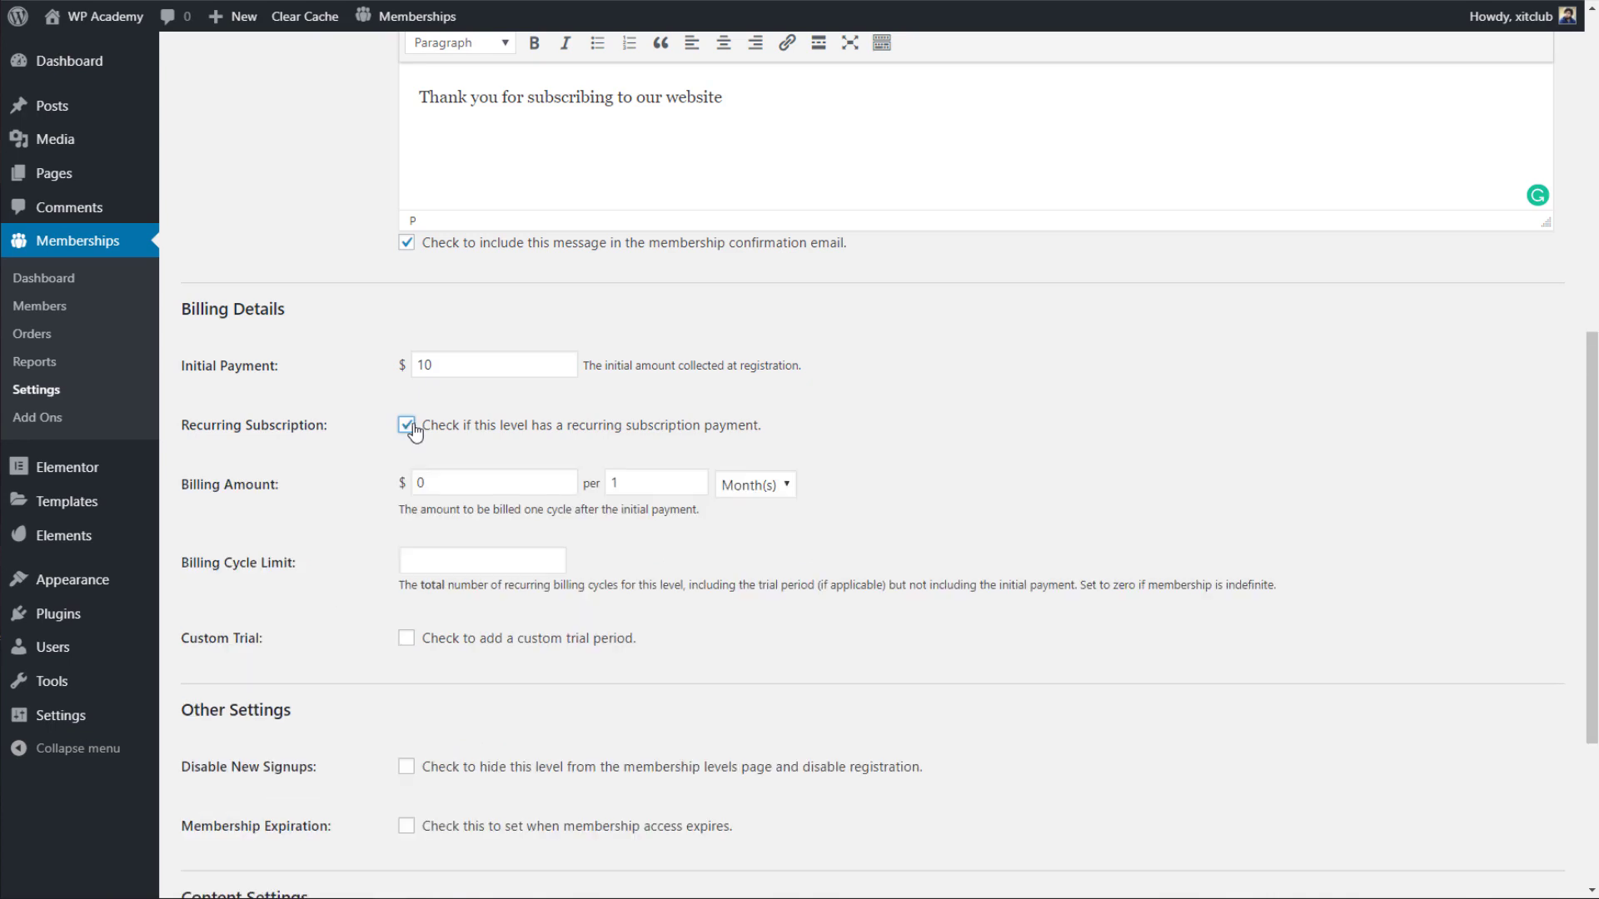
drag(450, 481, 398, 483)
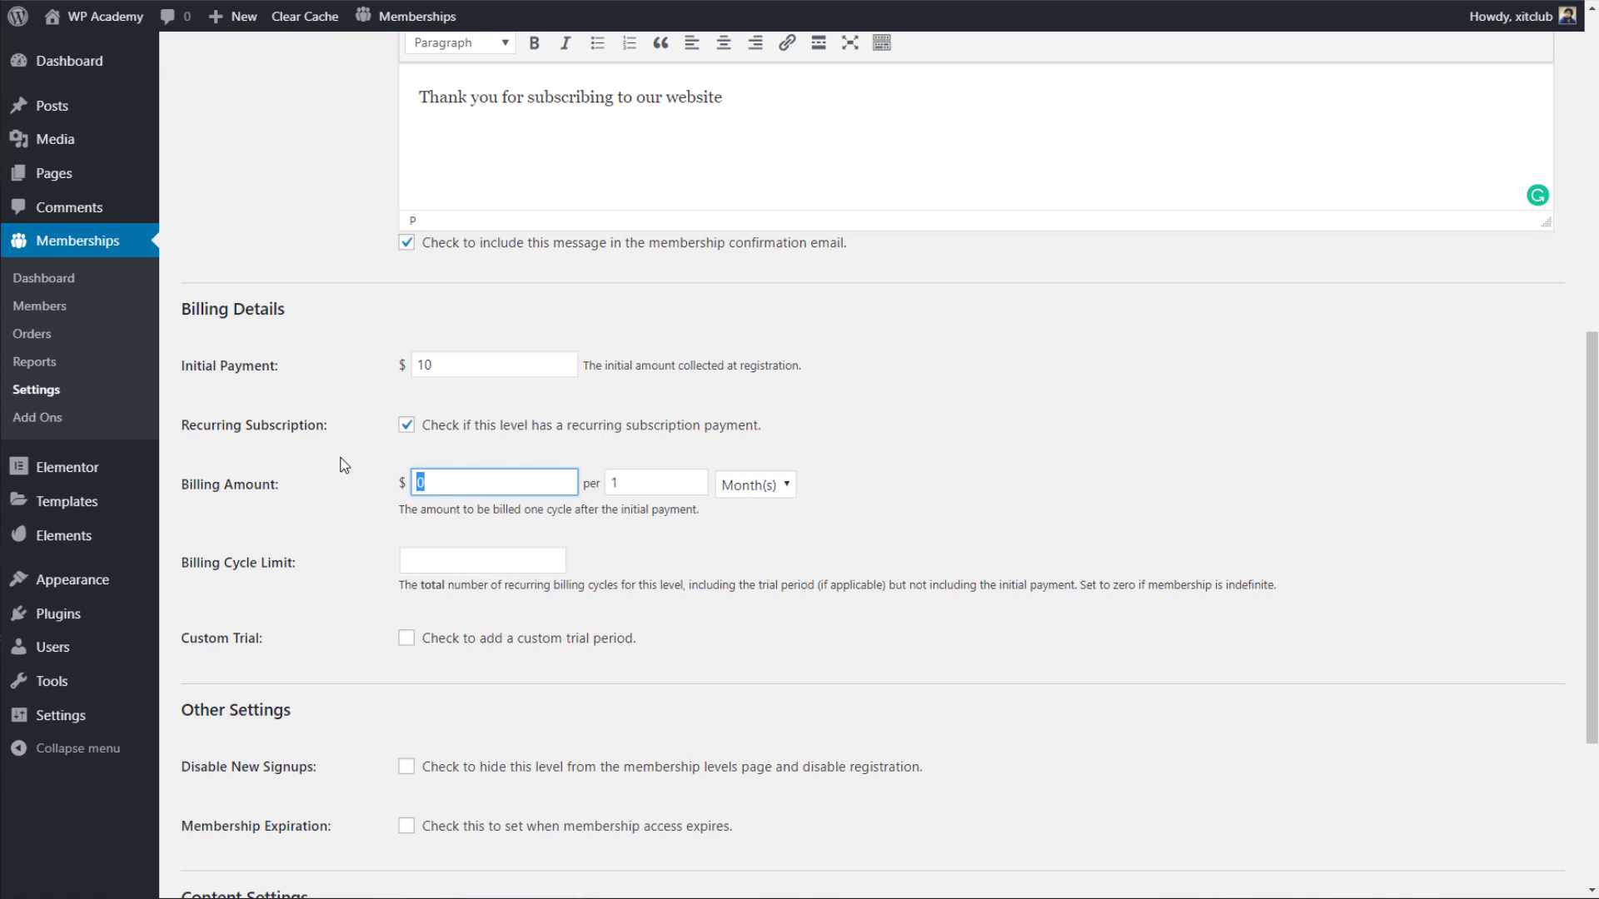
click(677, 487)
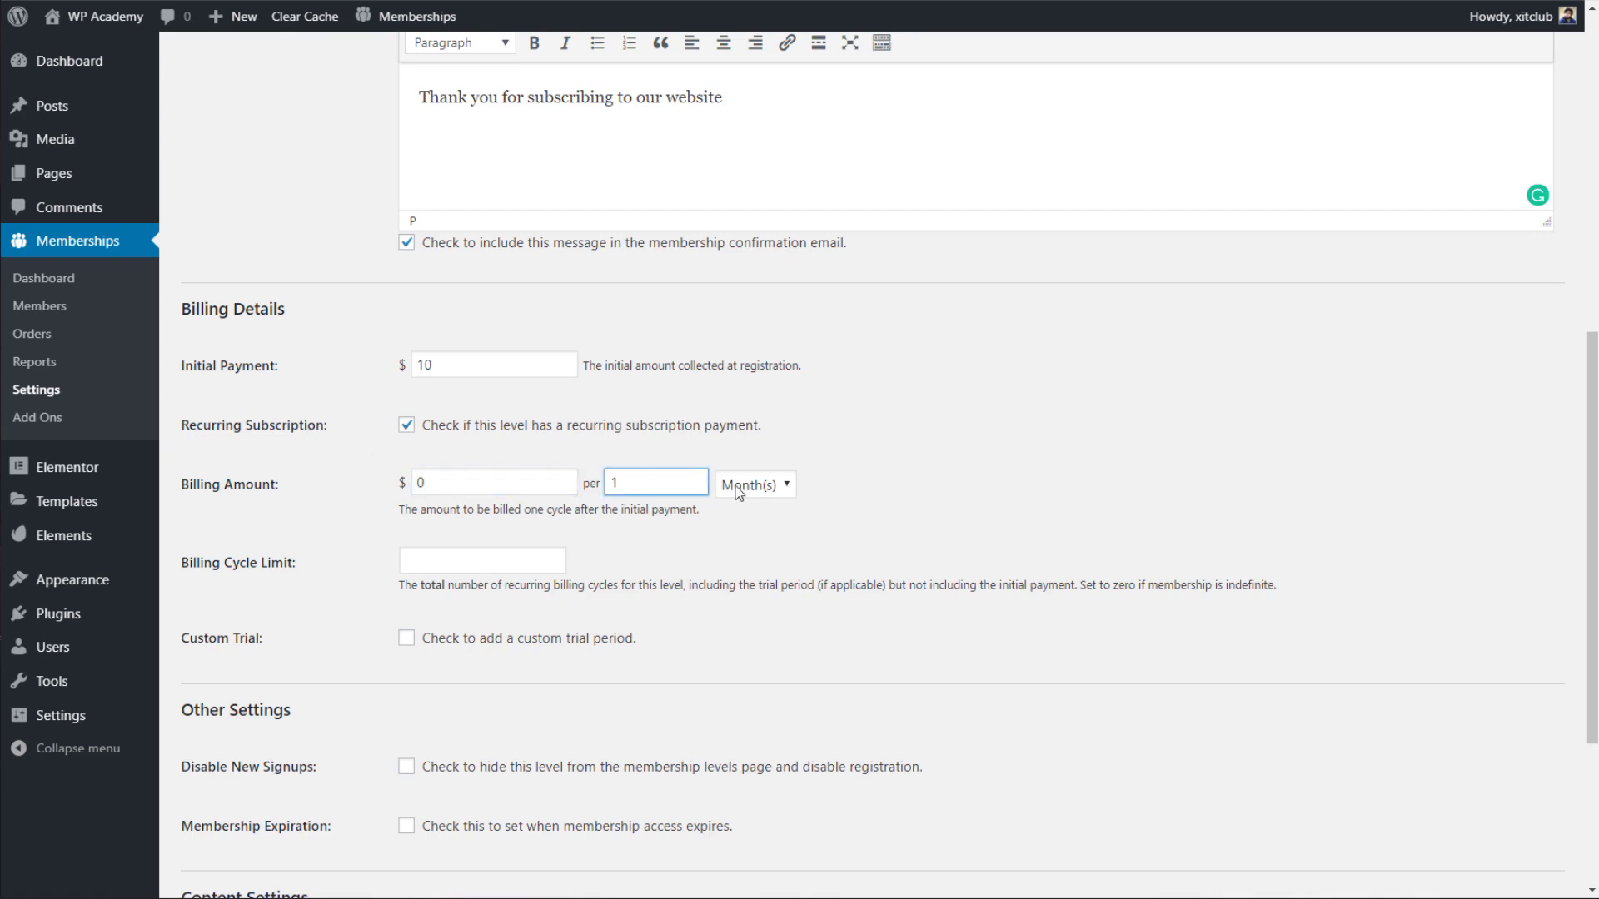
Try the day, week, month and year options as the Basic level's billing period.
click(739, 487)
click(744, 508)
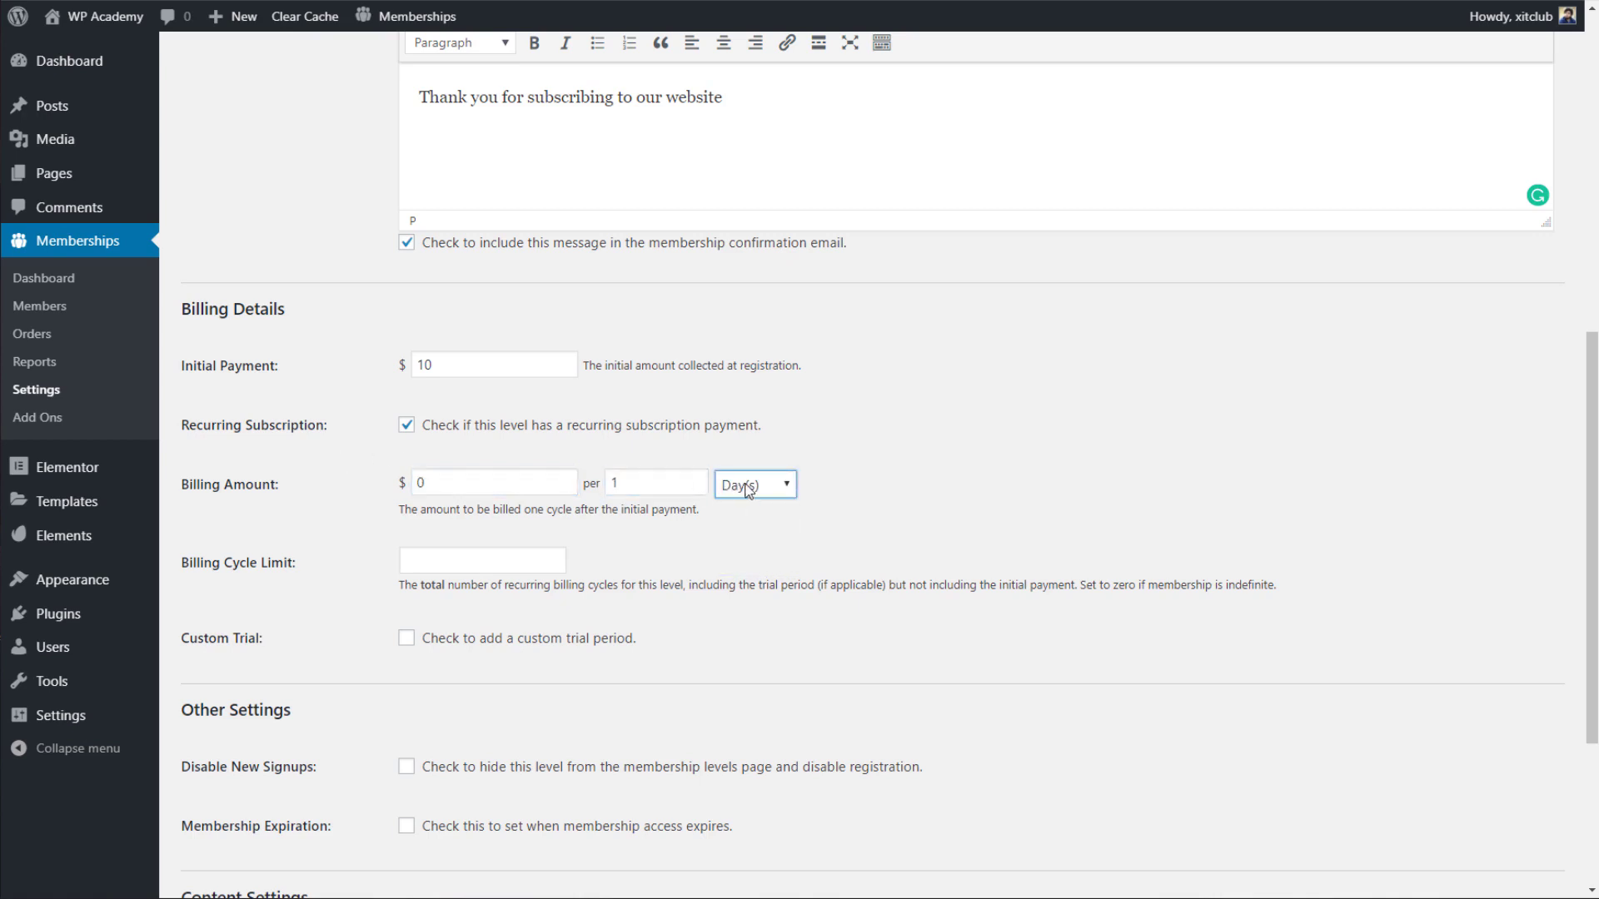
click(748, 486)
click(750, 528)
click(747, 486)
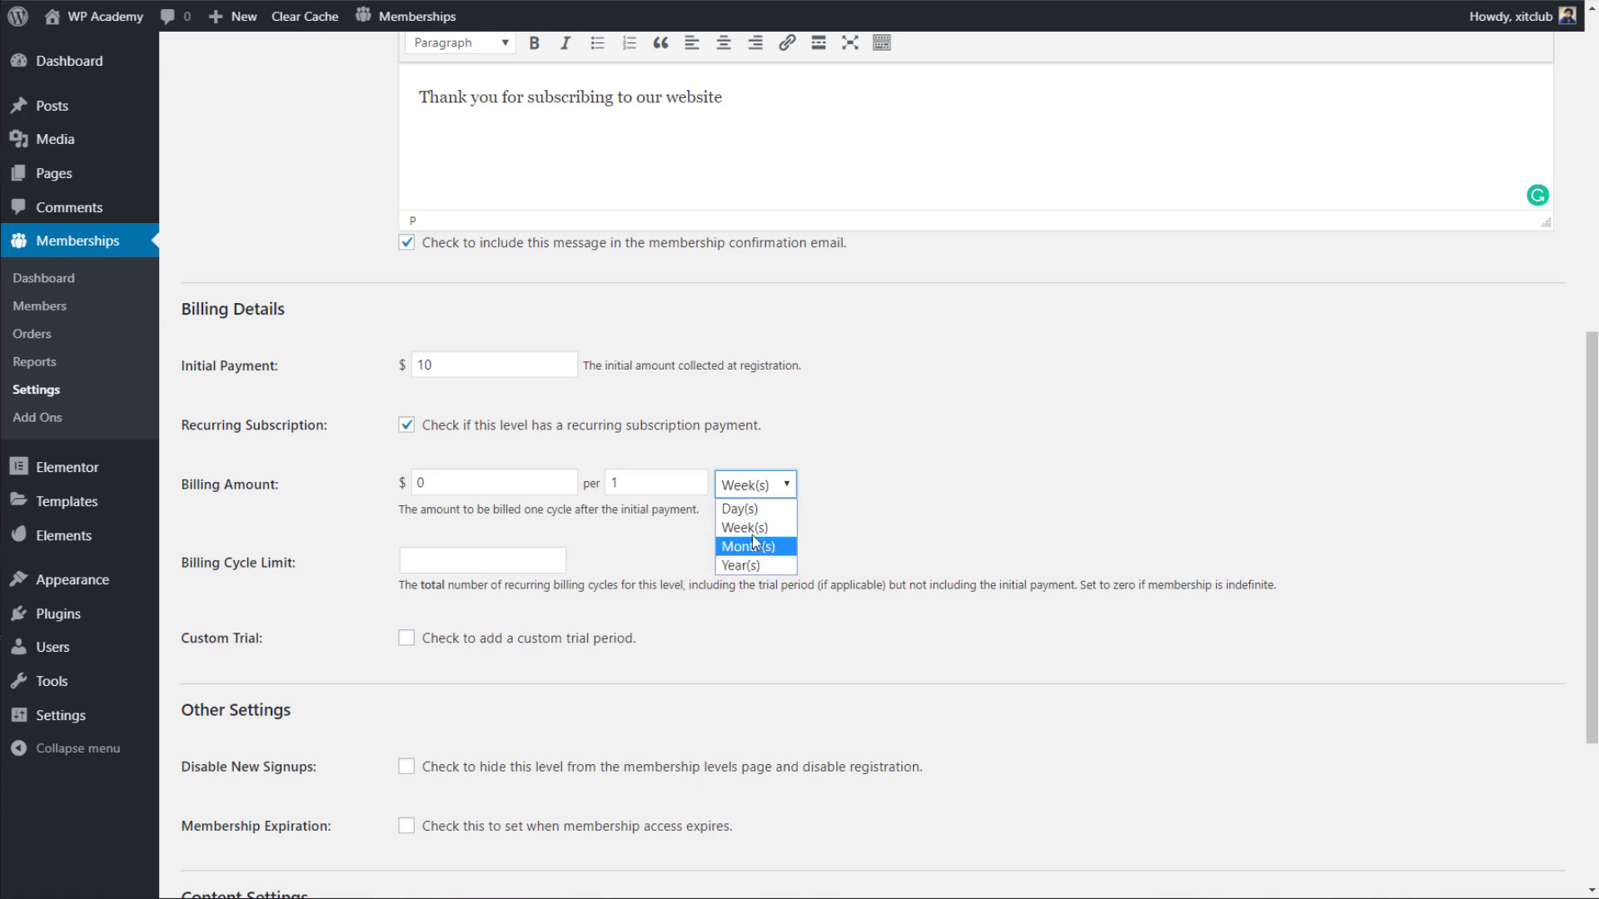
click(753, 546)
click(753, 486)
click(763, 565)
click(752, 483)
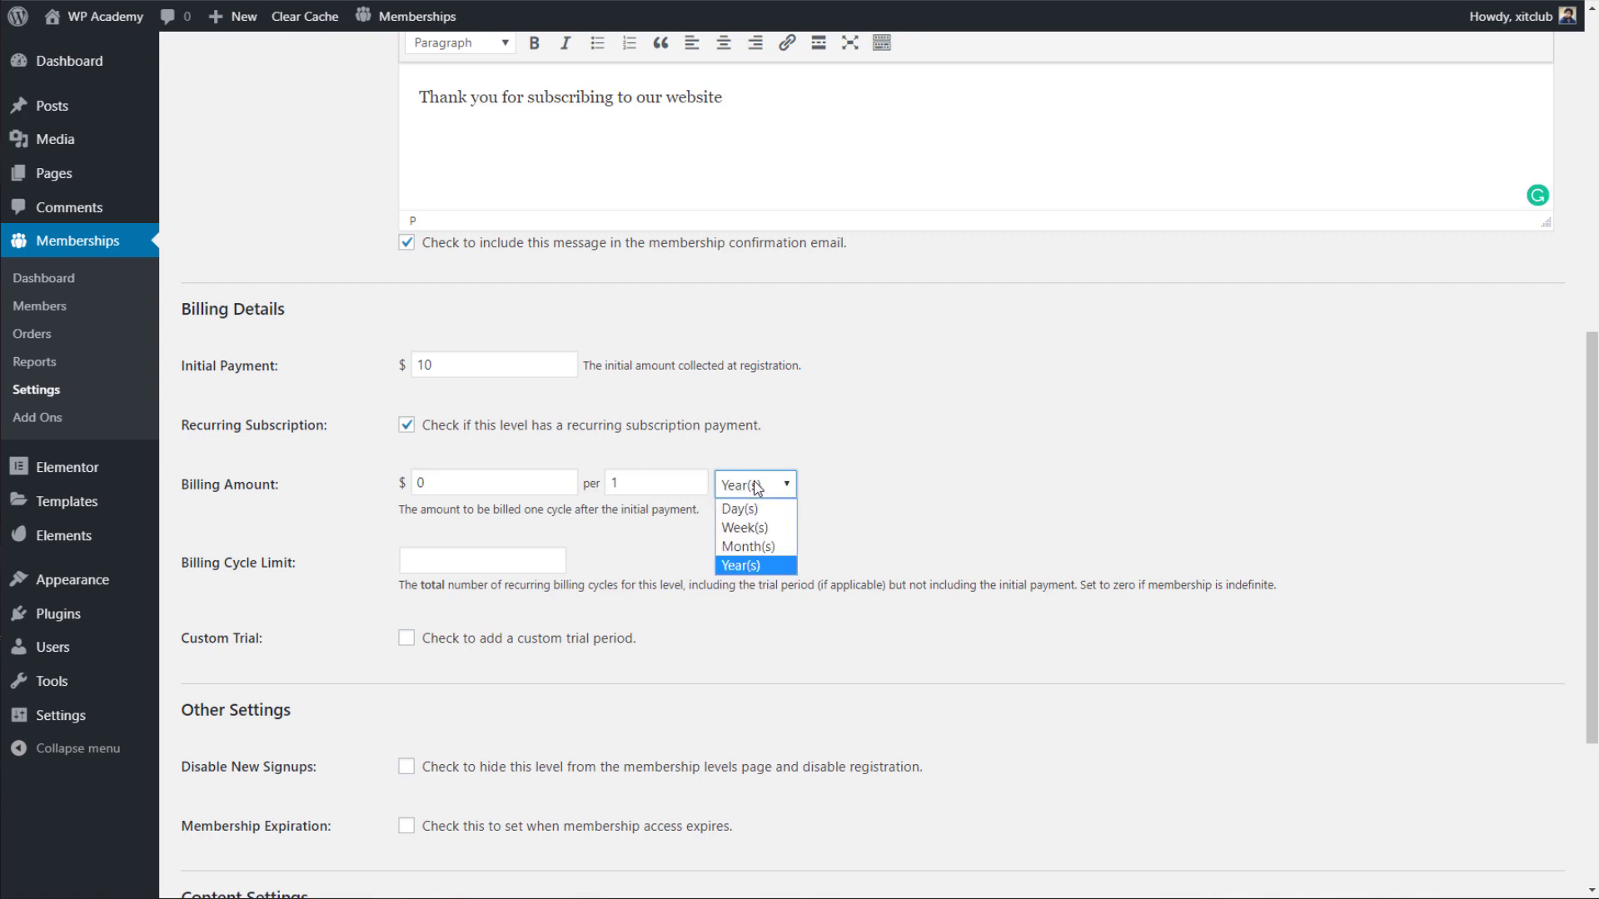
click(751, 483)
drag(660, 484, 535, 468)
click(737, 486)
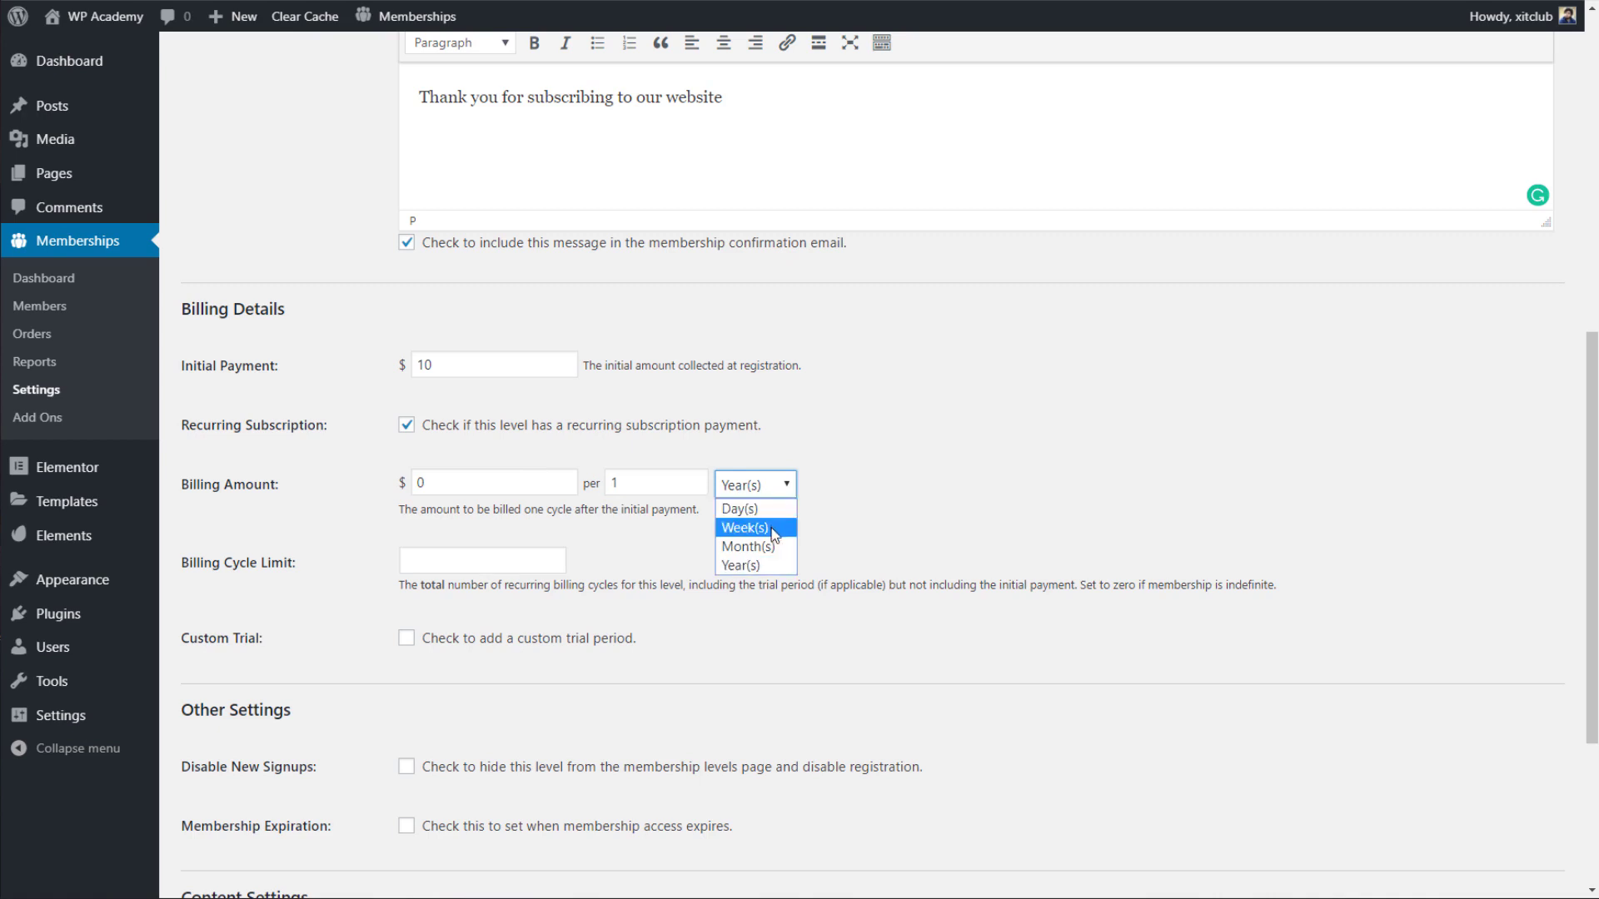
click(754, 528)
click(731, 483)
click(737, 503)
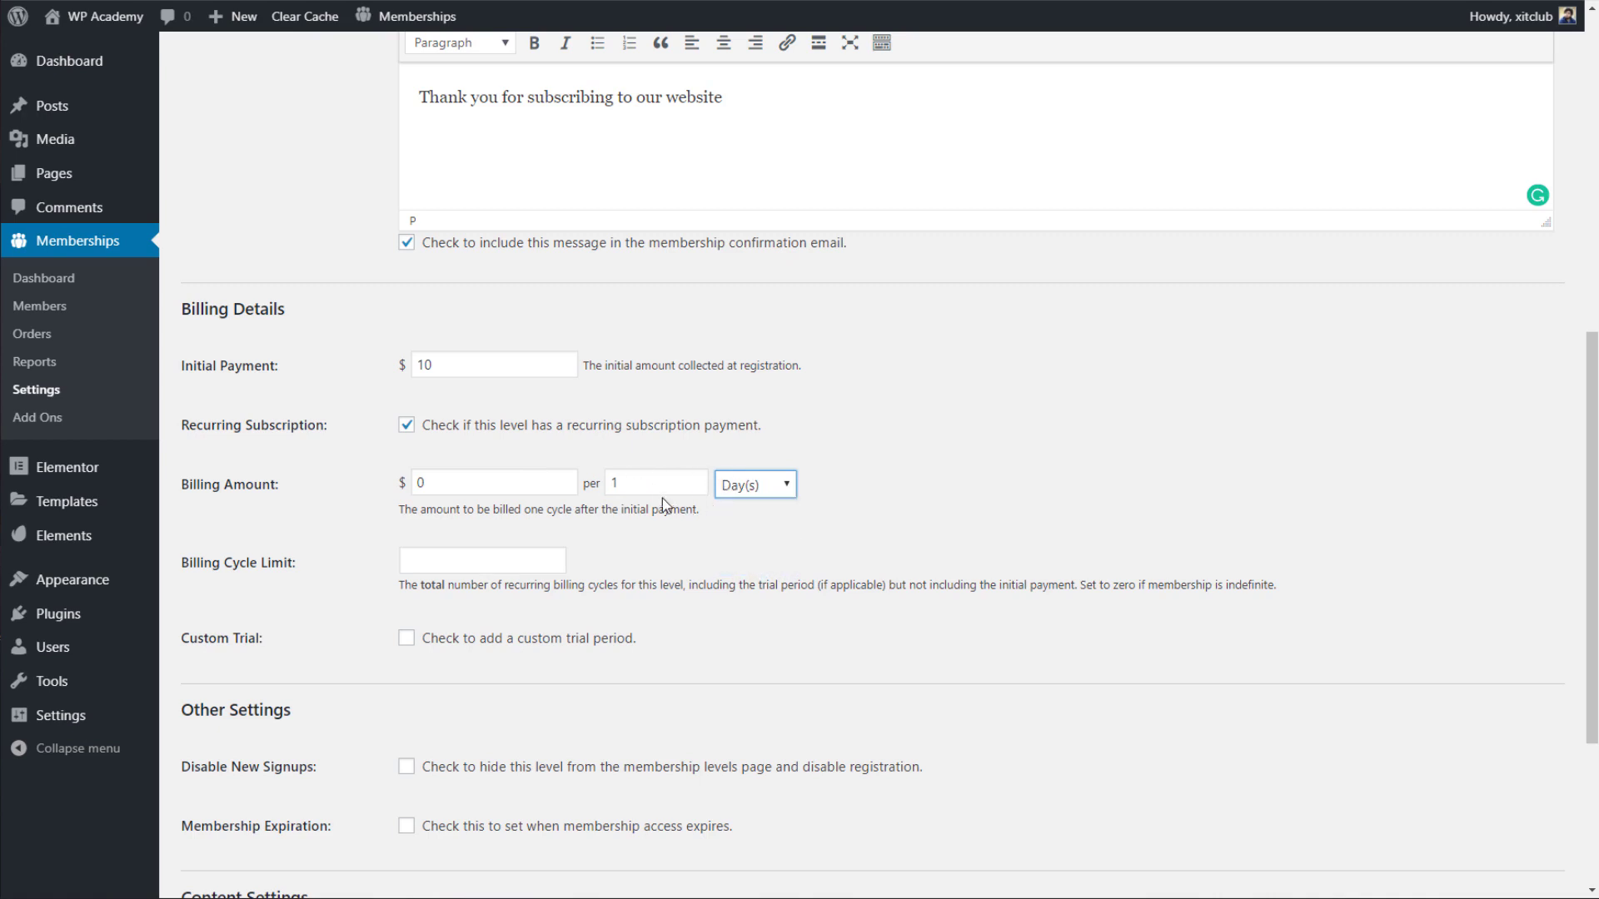
Set the recurring billing amount to $10 per 1 year and go to the billing cycle limit.
drag(653, 485, 589, 475)
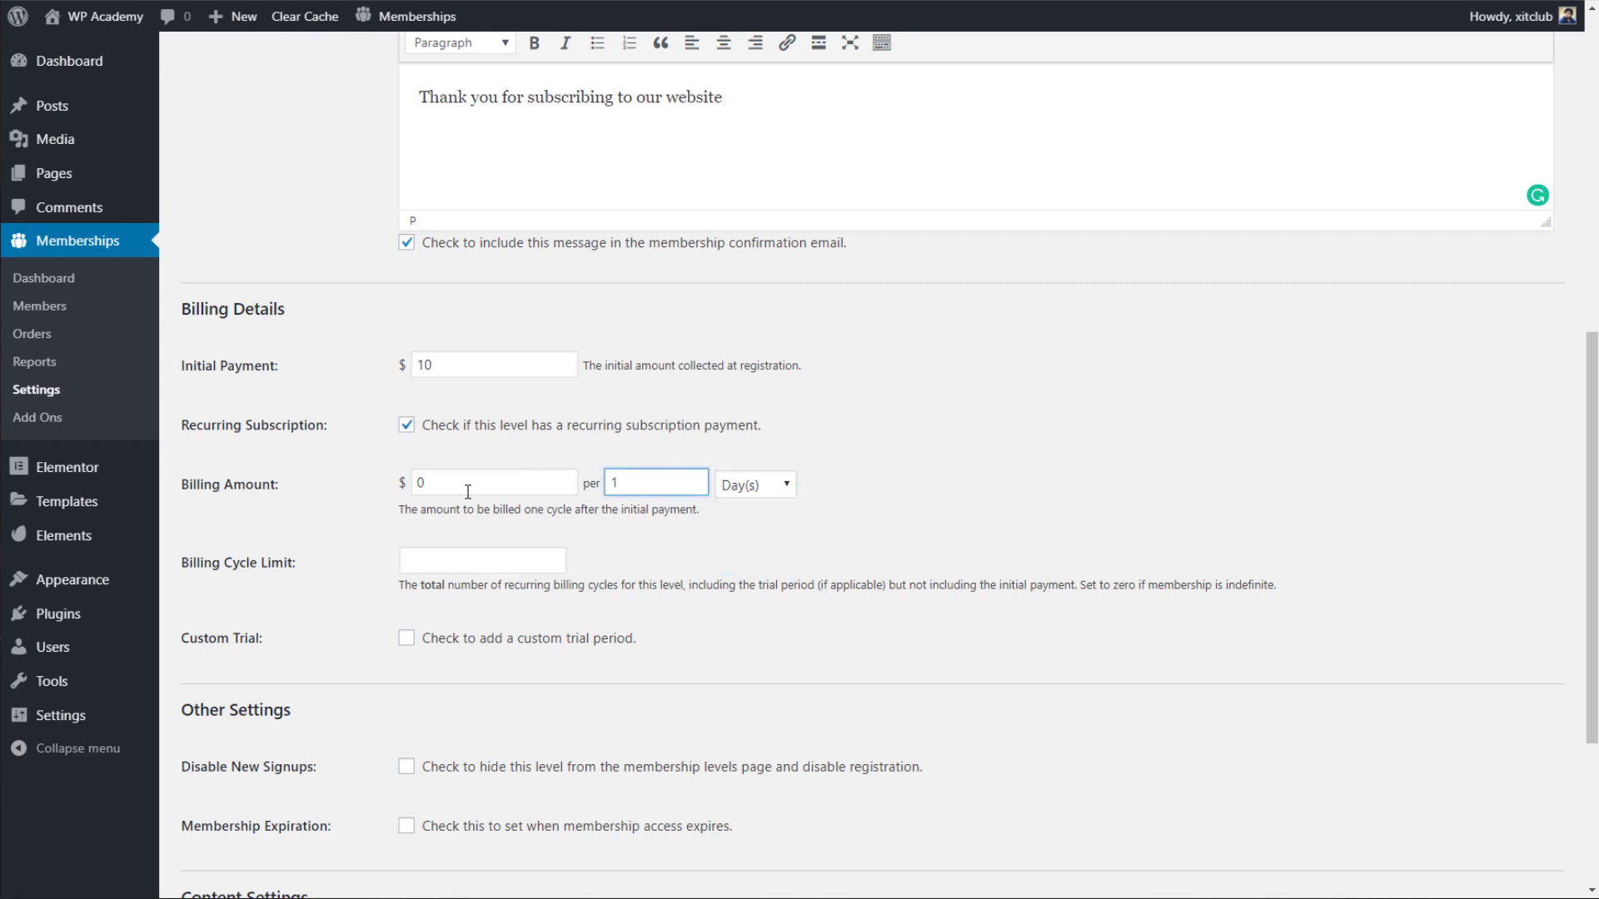
drag(467, 486, 386, 473)
text(10)
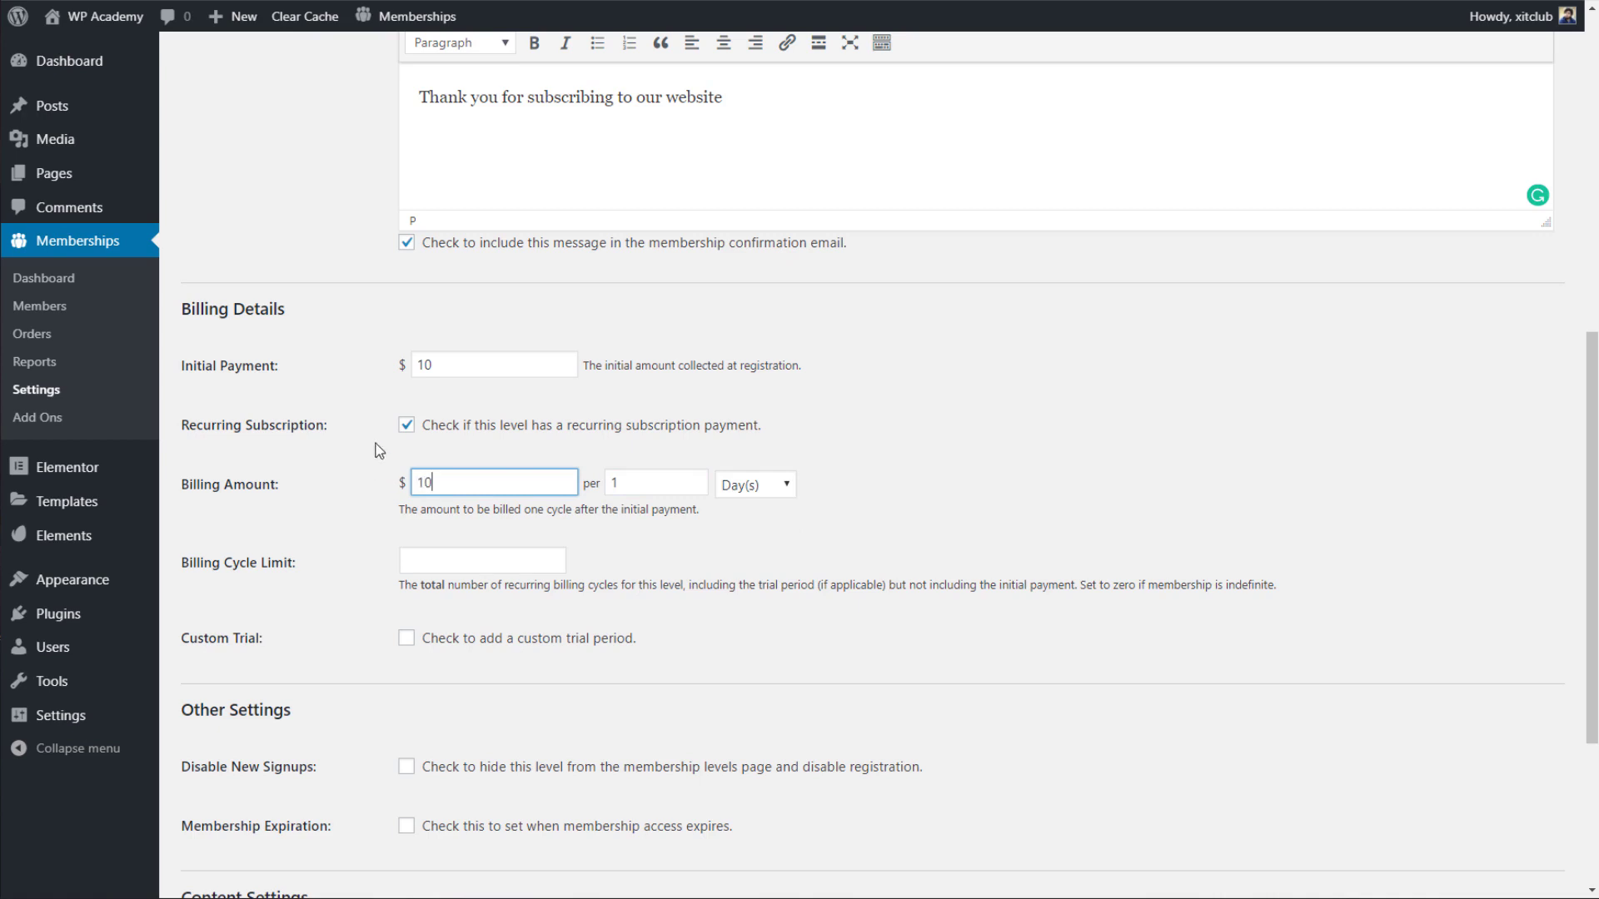
click(737, 486)
click(740, 565)
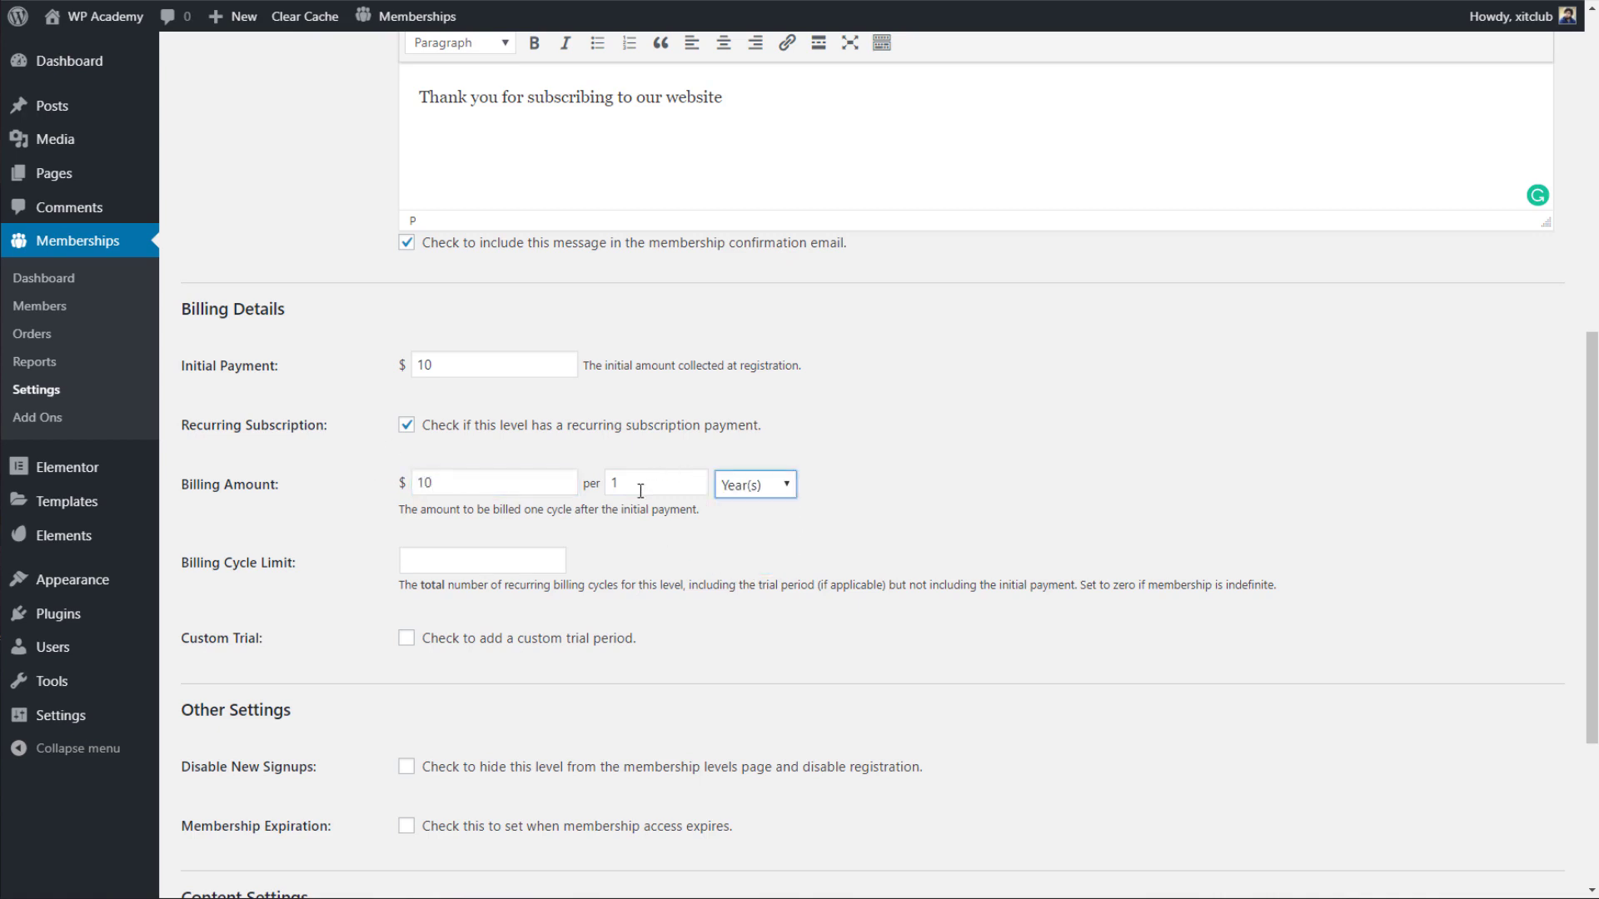
drag(634, 478, 623, 473)
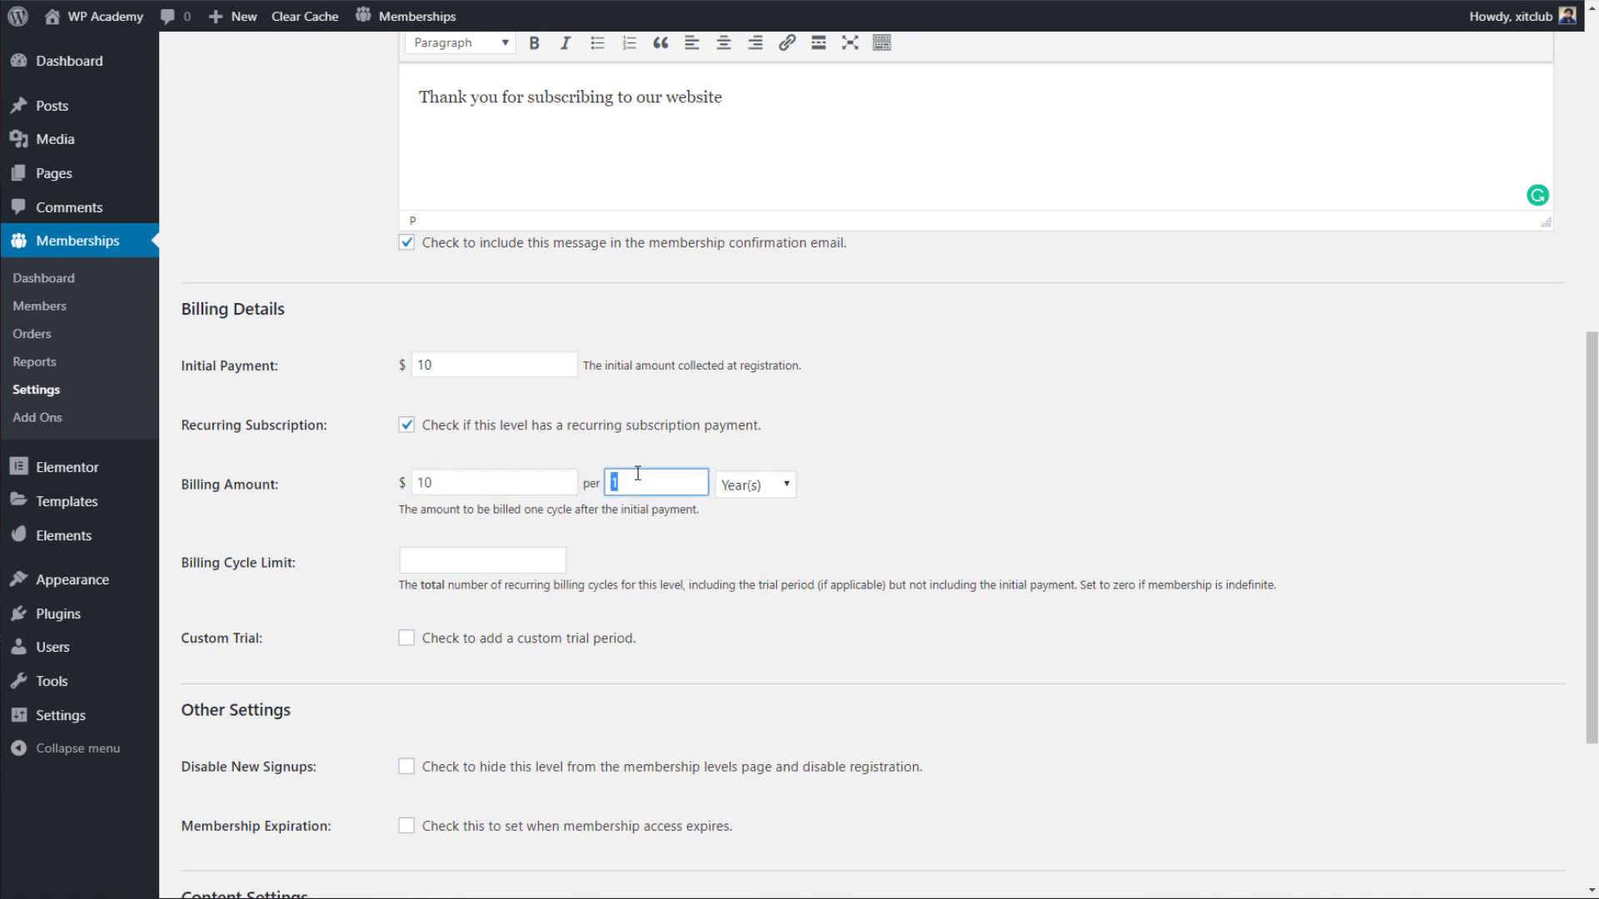
click(642, 480)
scroll(550, 499, down, 1)
click(417, 481)
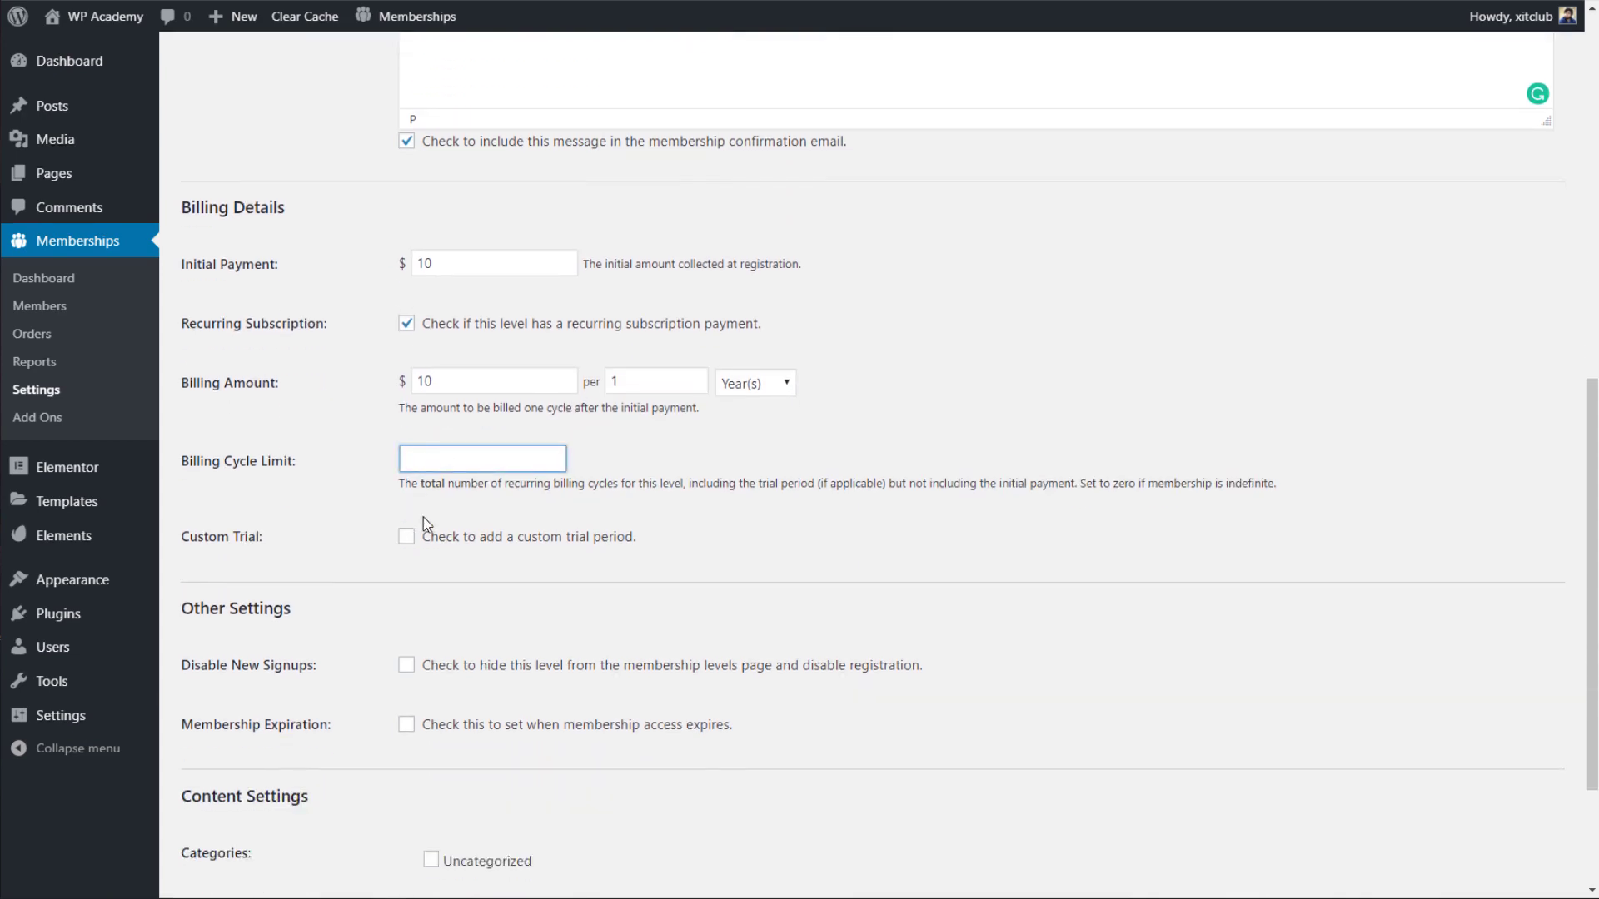
scroll(420, 525, down, 1)
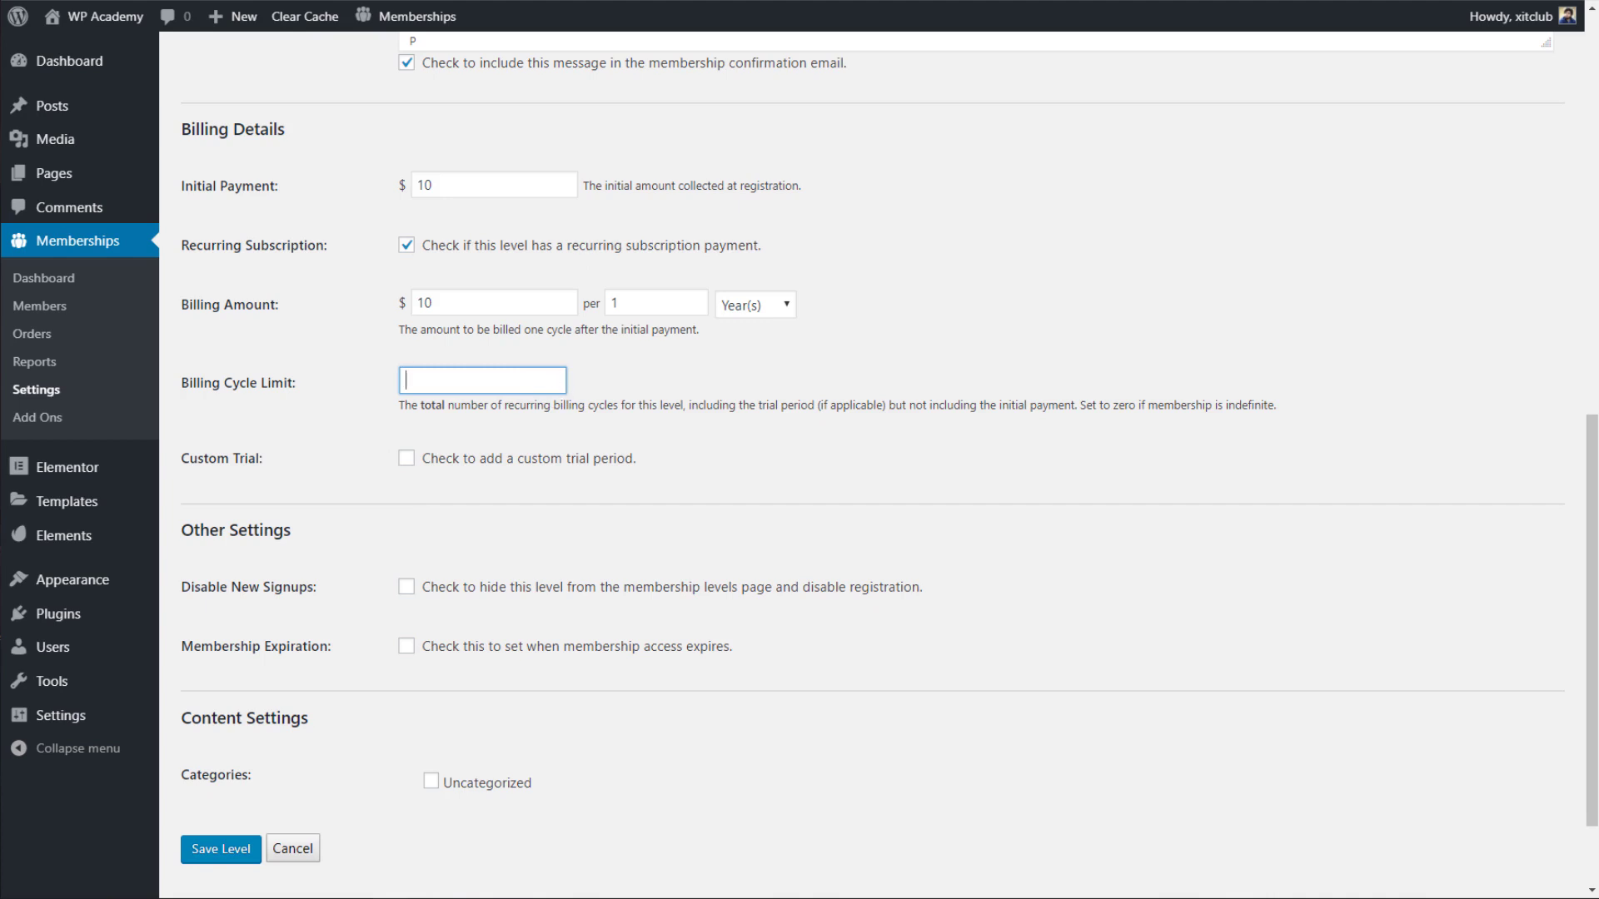
Try an initial payment of $1 alongside the yearly billing amount.
drag(465, 179, 398, 182)
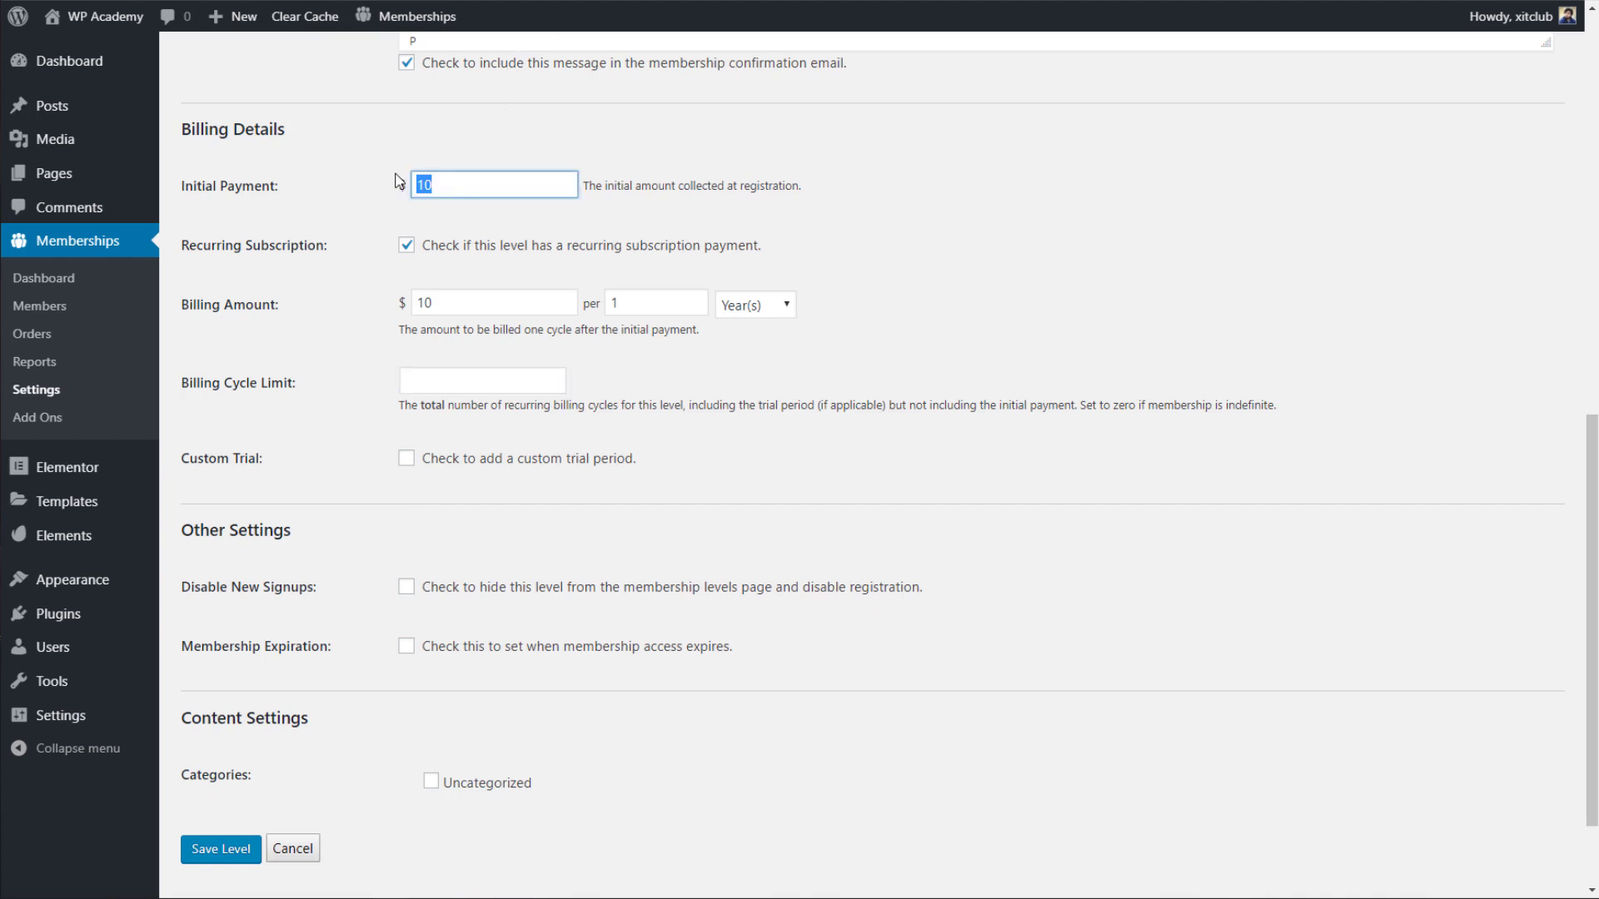
click(447, 301)
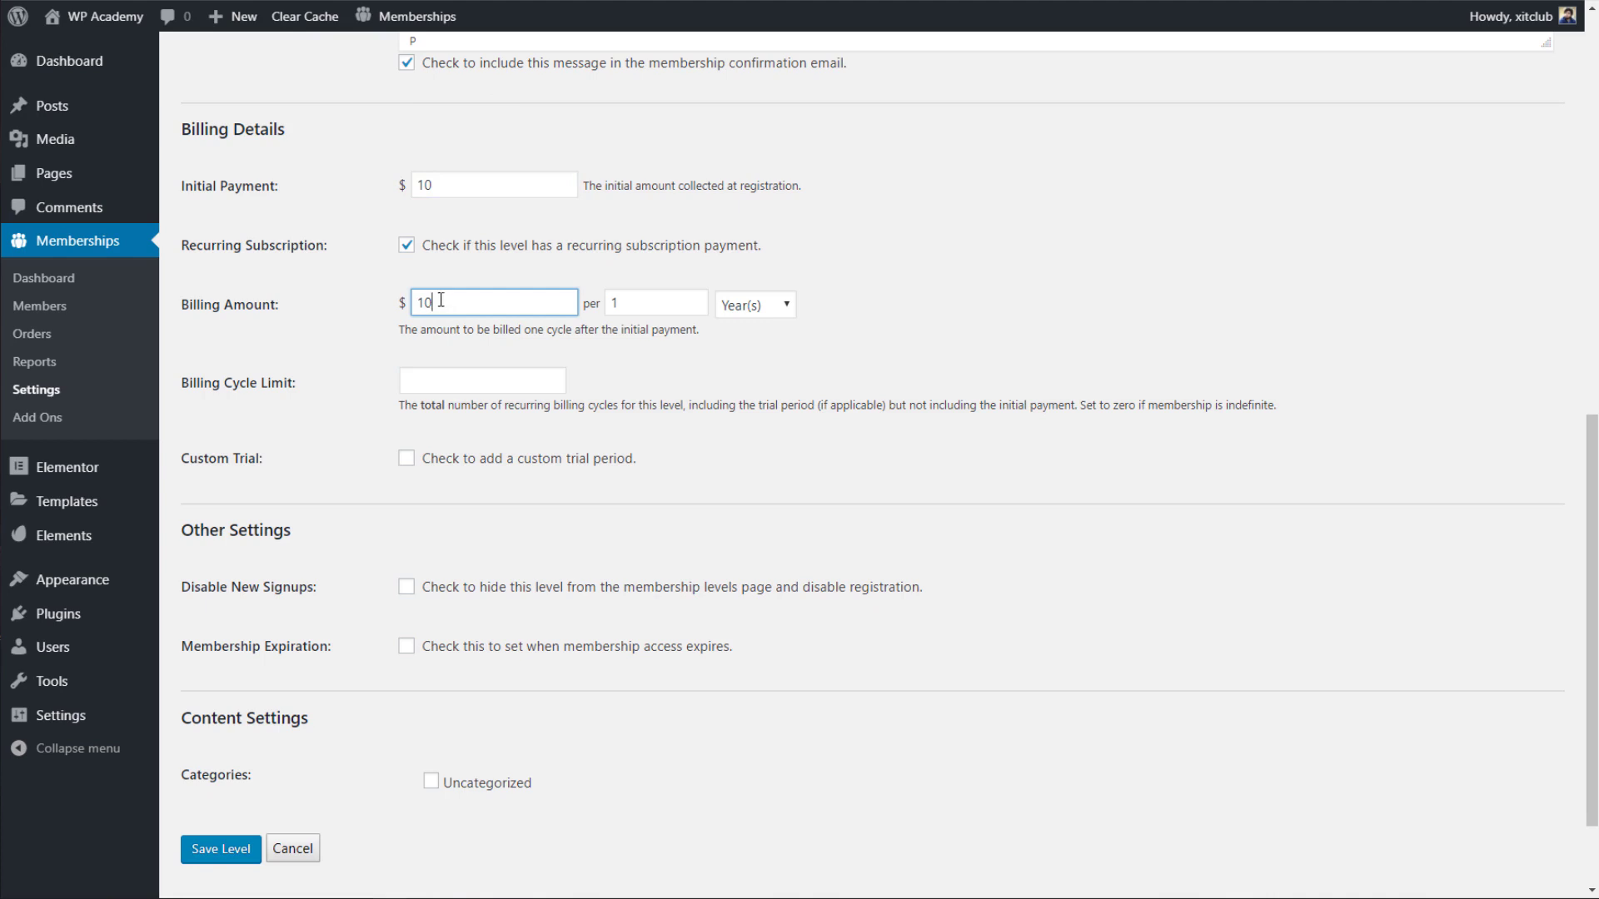
click(454, 183)
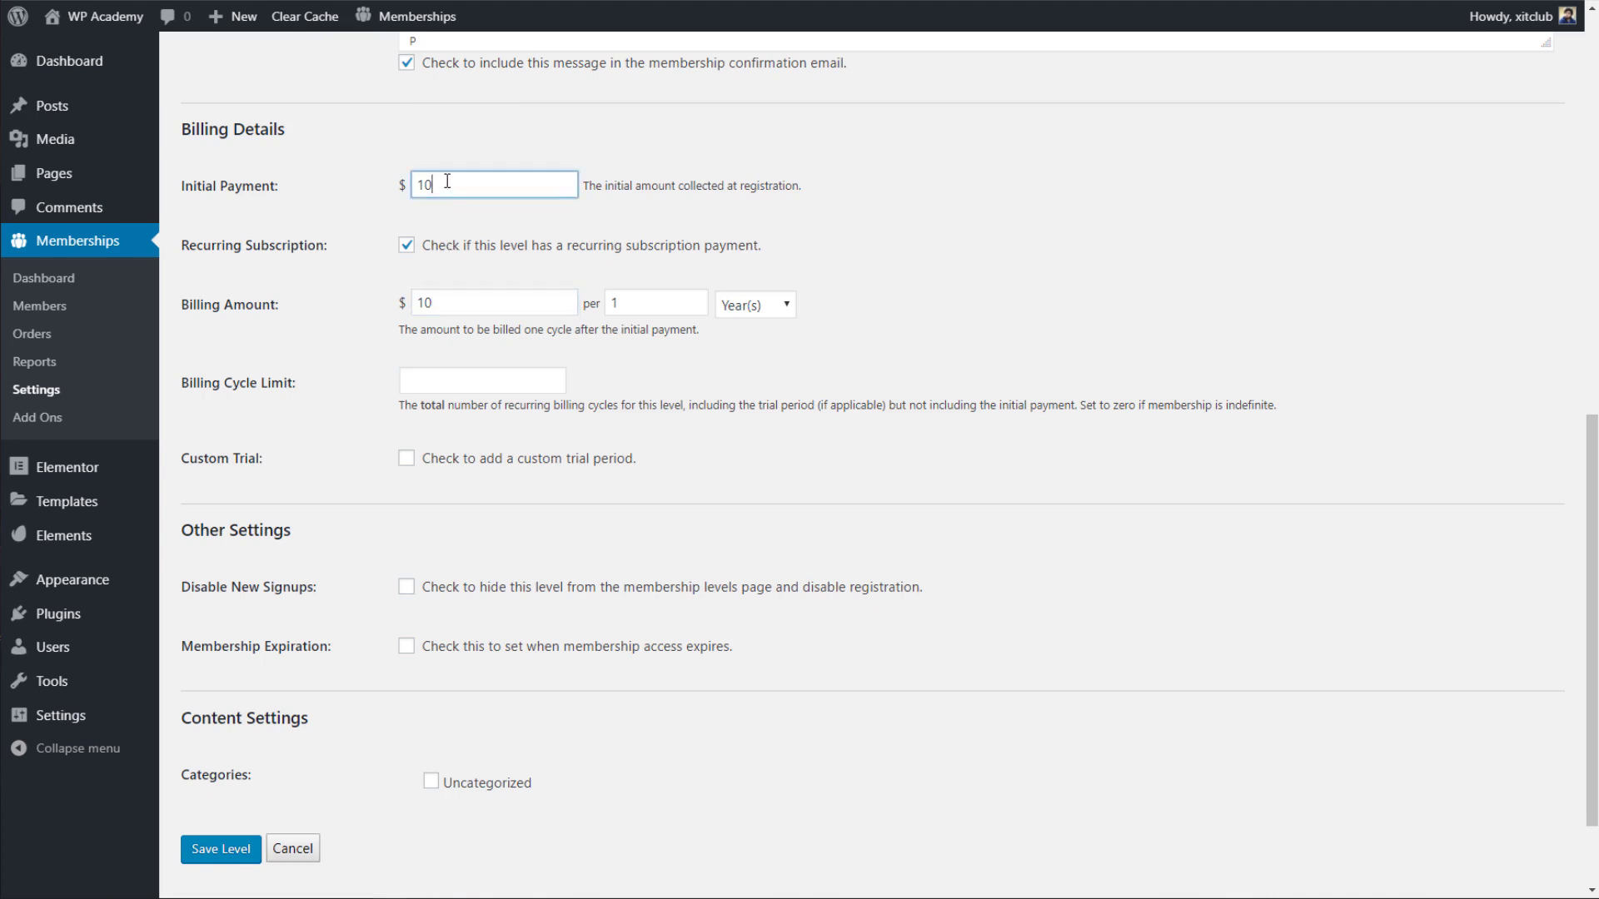
key(BackSpace)
click(460, 294)
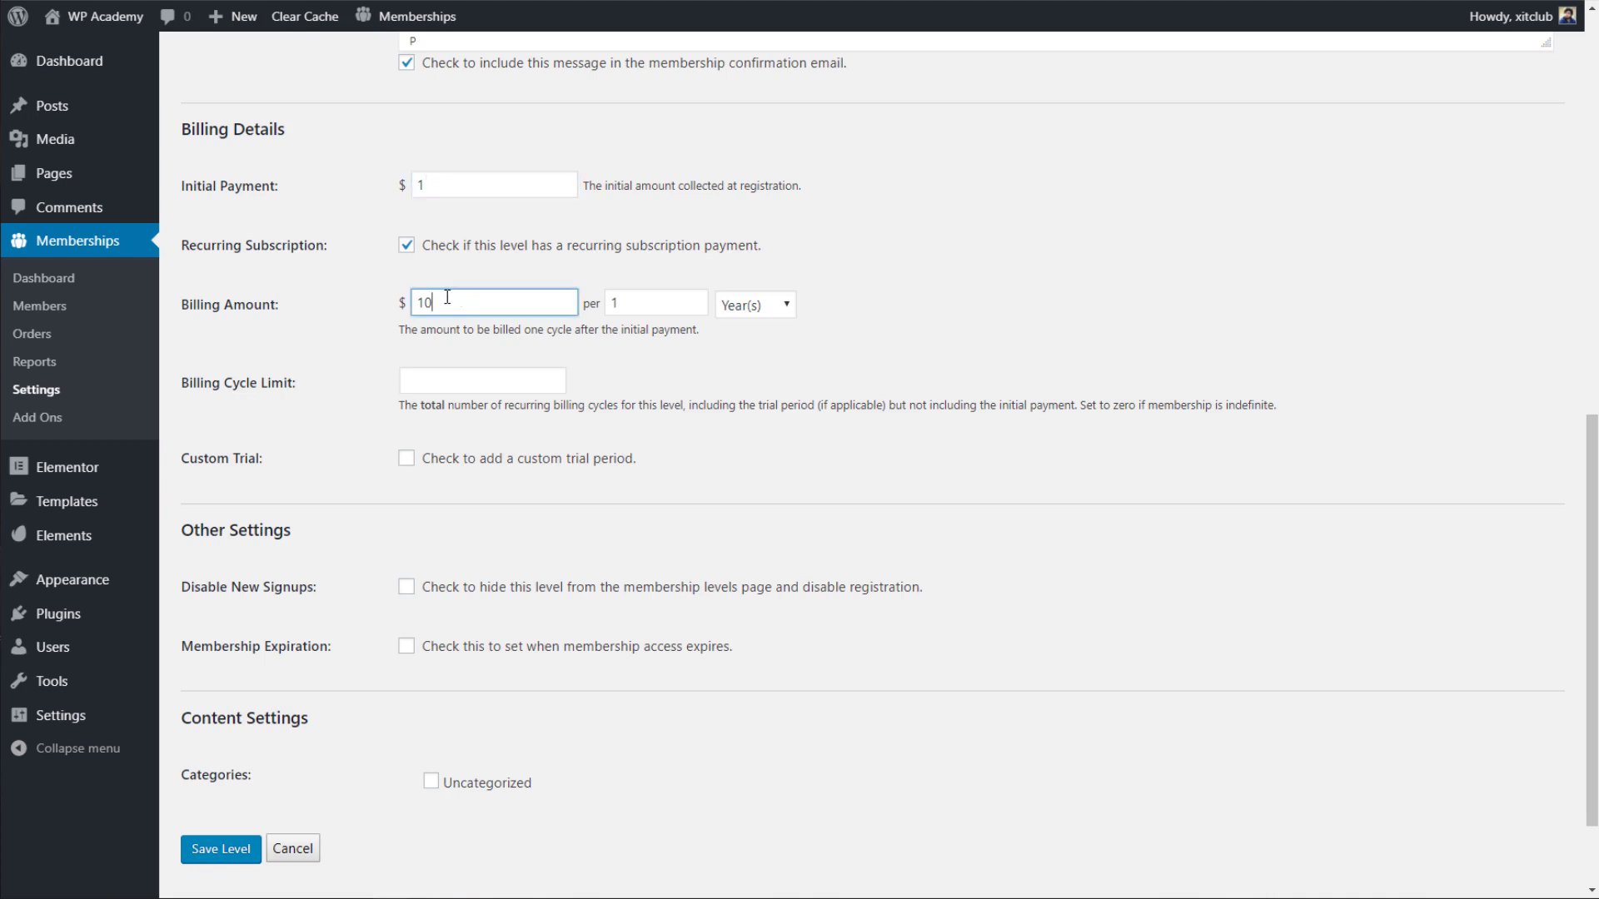
drag(442, 300, 416, 299)
click(769, 310)
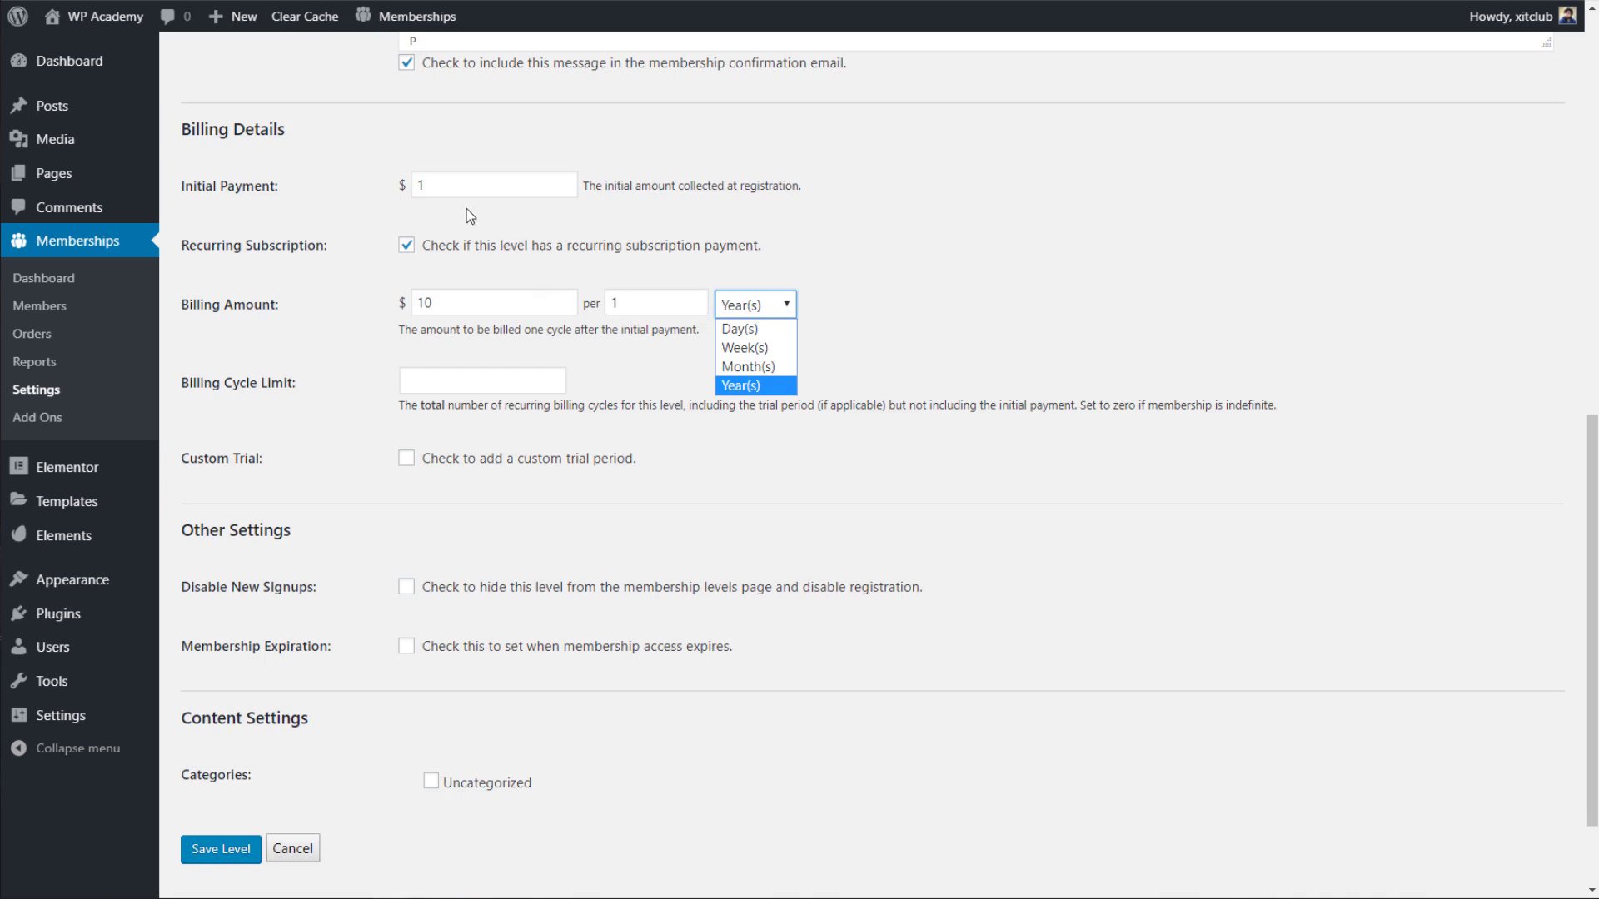
Restore the Basic level's initial payment to $10.
scroll(478, 229, up, 1)
click(506, 269)
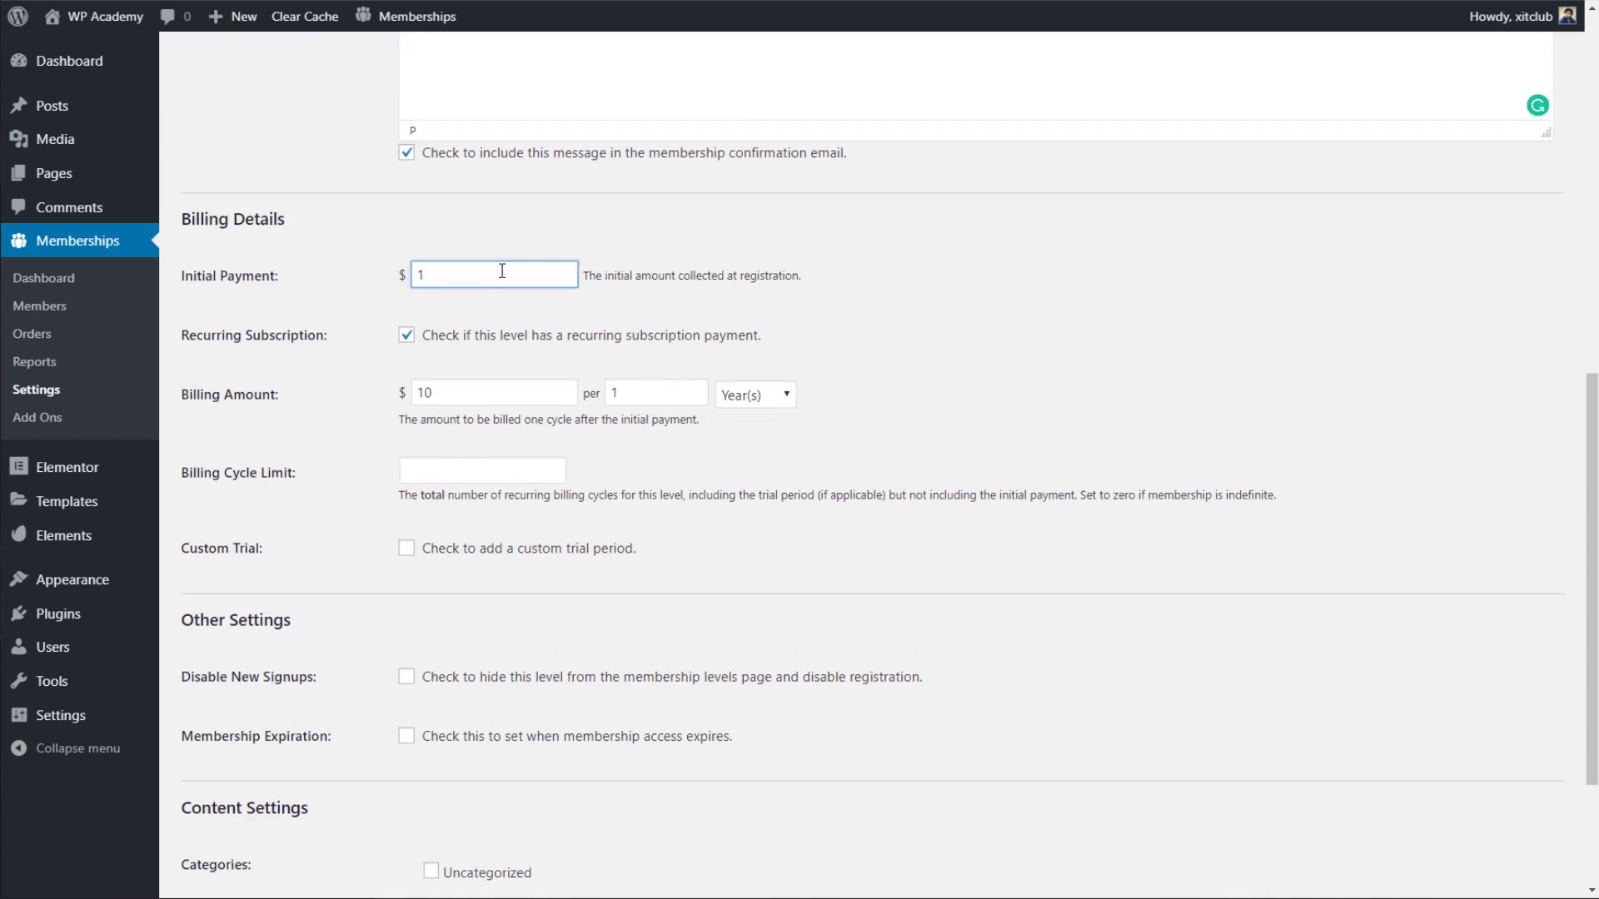
text(0)
drag(479, 274, 413, 264)
scroll(462, 302, down, 1)
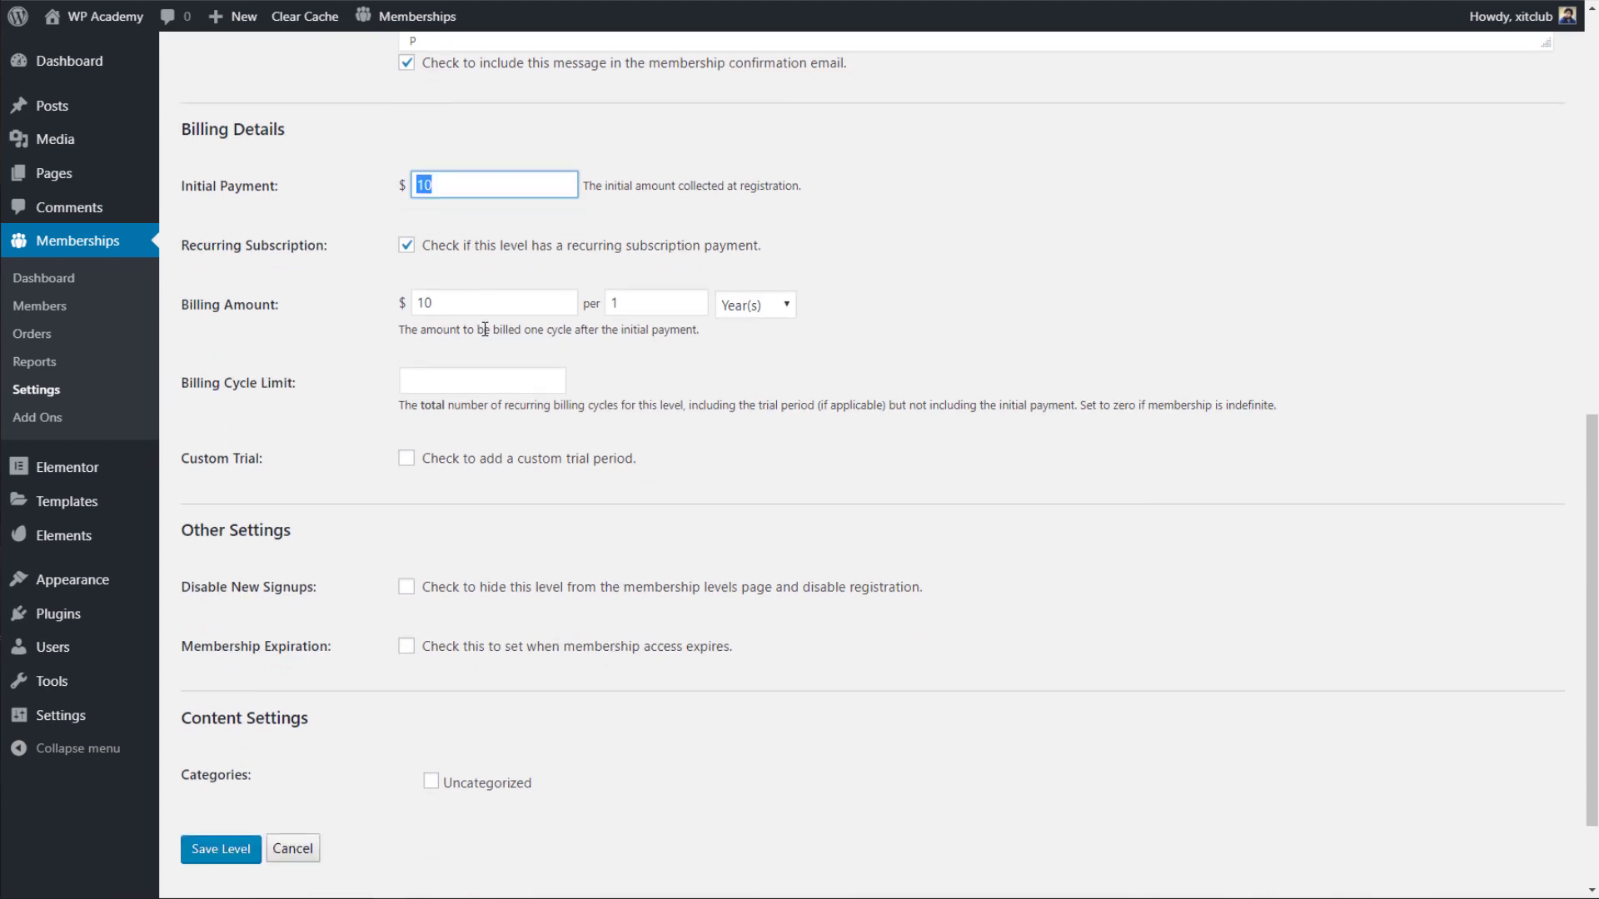
click(486, 329)
Enable a custom trial period for the Basic level.
scroll(492, 321, down, 2)
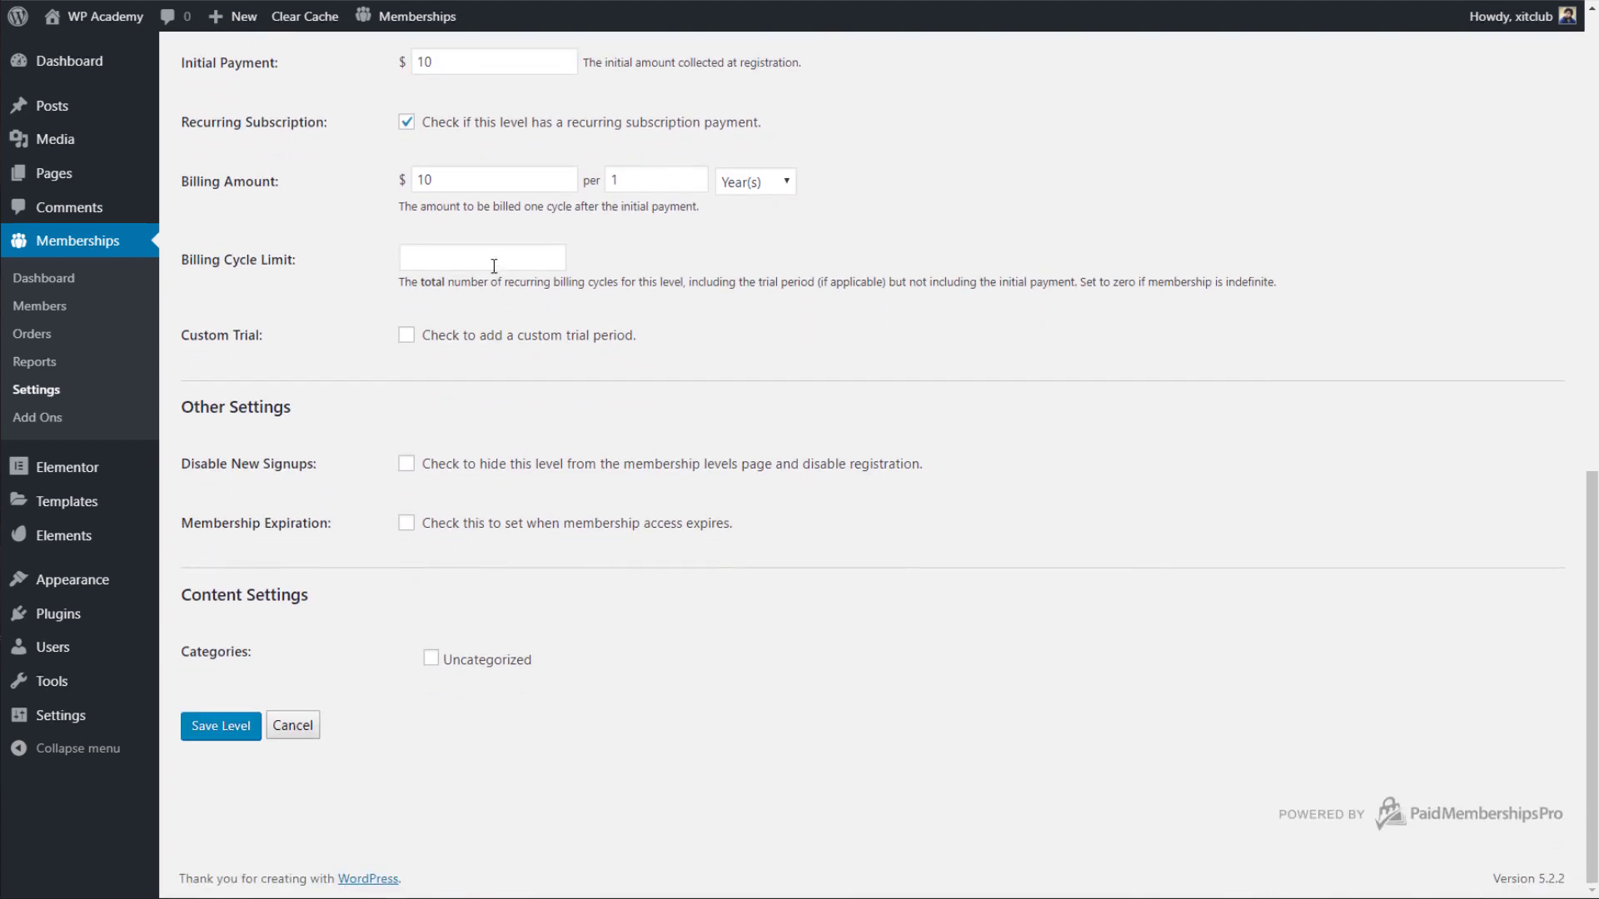
scroll(497, 312, up, 2)
scroll(497, 315, down, 2)
scroll(497, 313, up, 1)
click(406, 425)
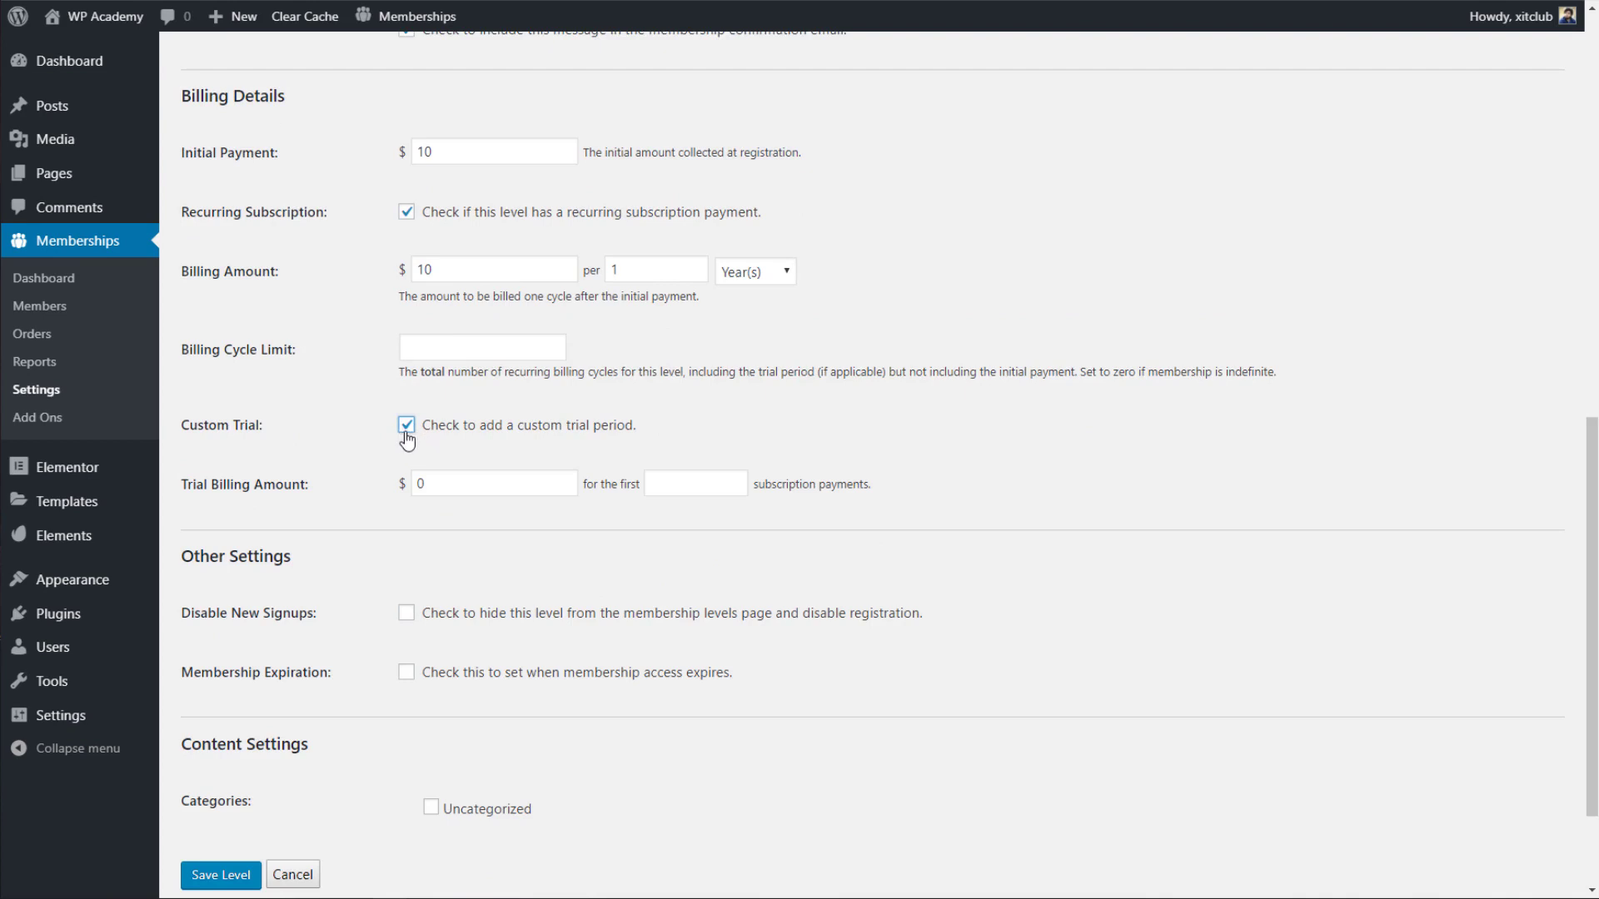
Set the initial payment and the recurring billing amount to $4 each, with billing by the month.
click(754, 271)
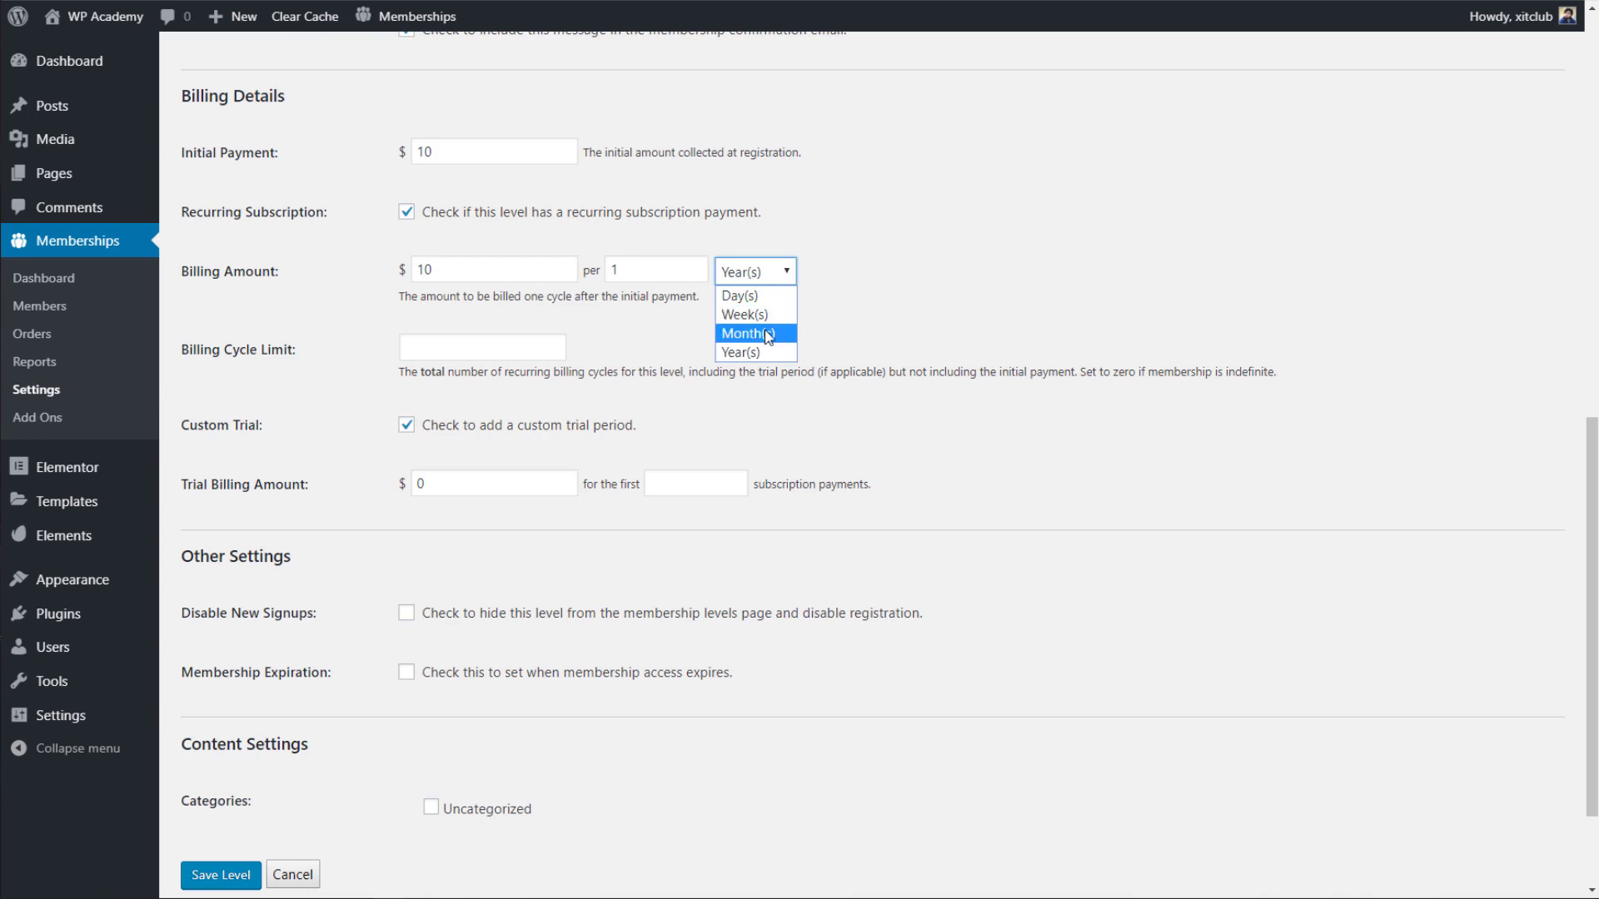
click(767, 335)
double_click(412, 148)
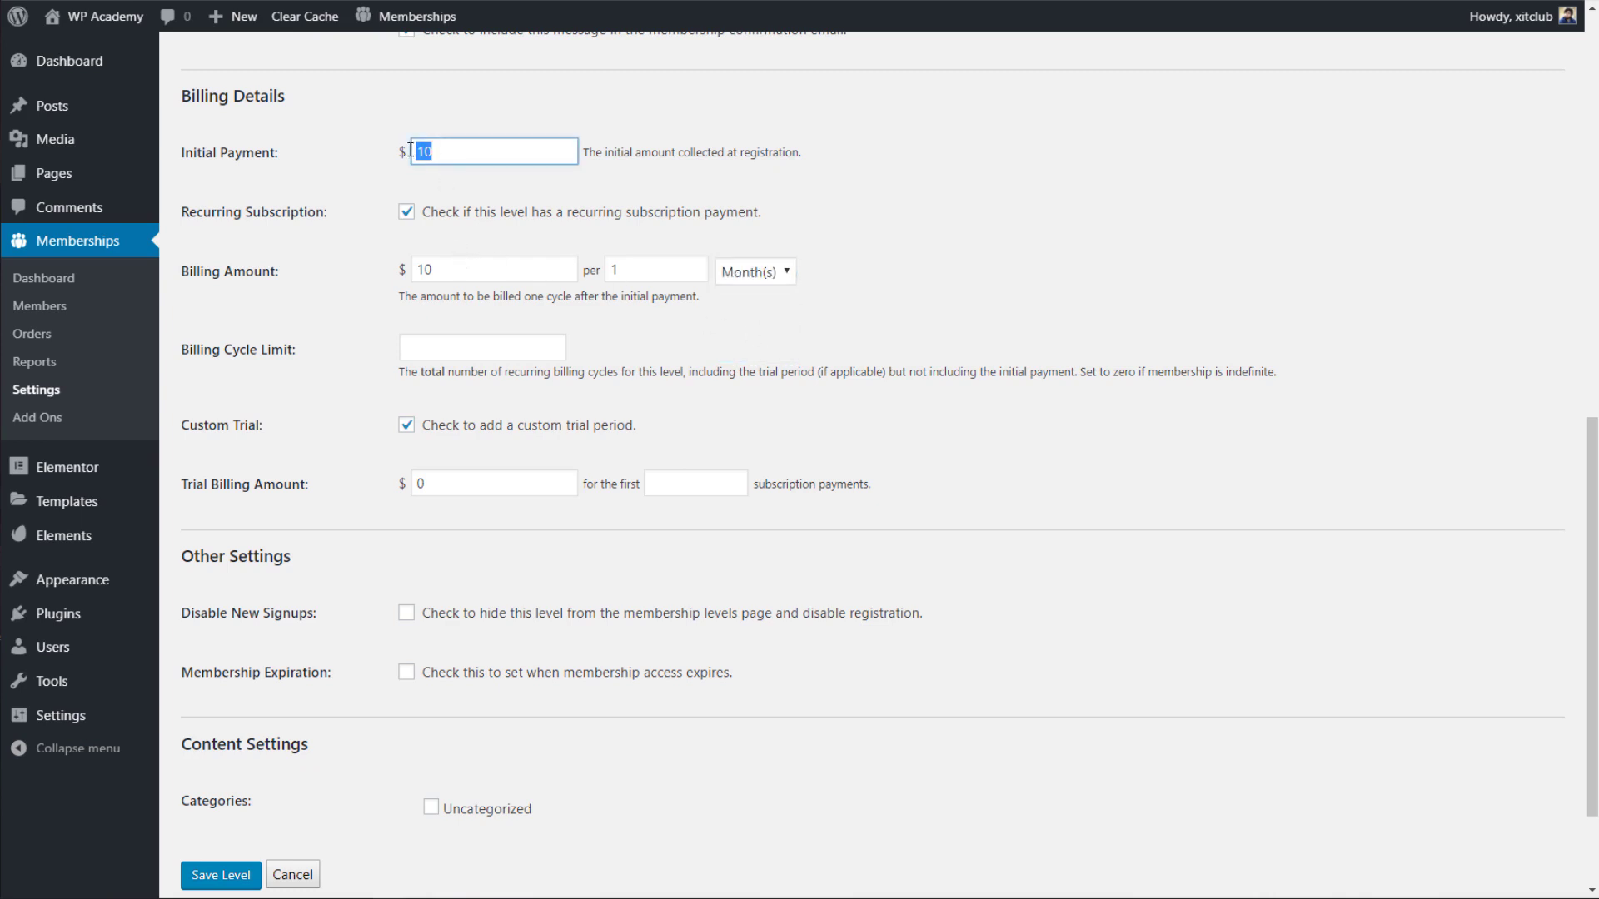
text(4)
double_click(416, 268)
text(4)
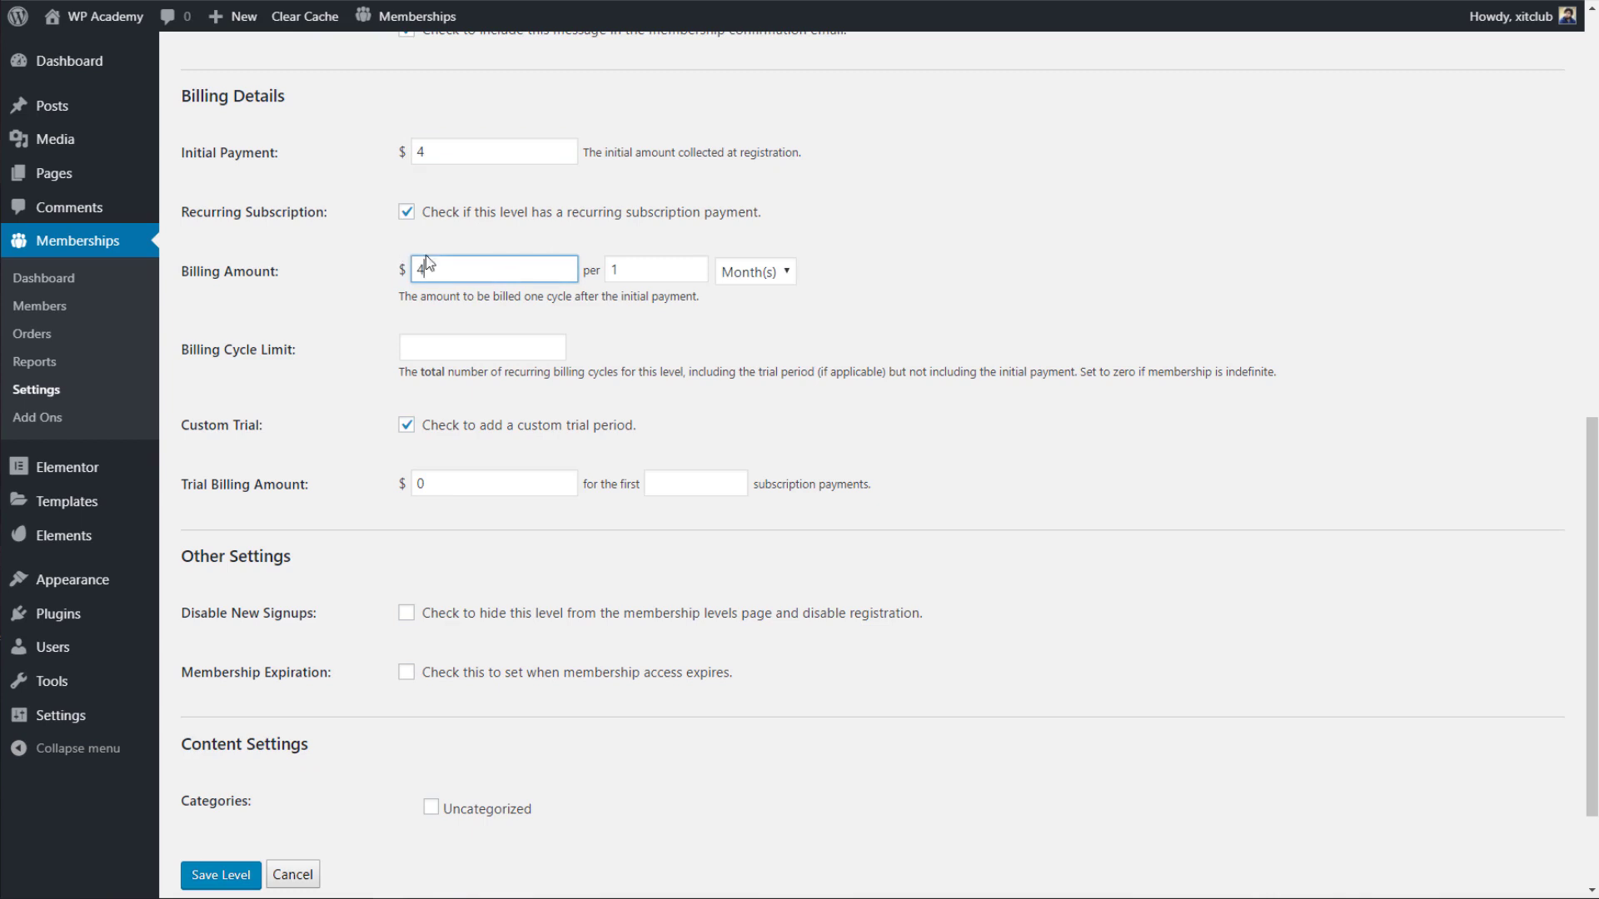
Try a trial billing amount of $1 for the first 2 subscription payments and turn the custom trial off.
click(519, 483)
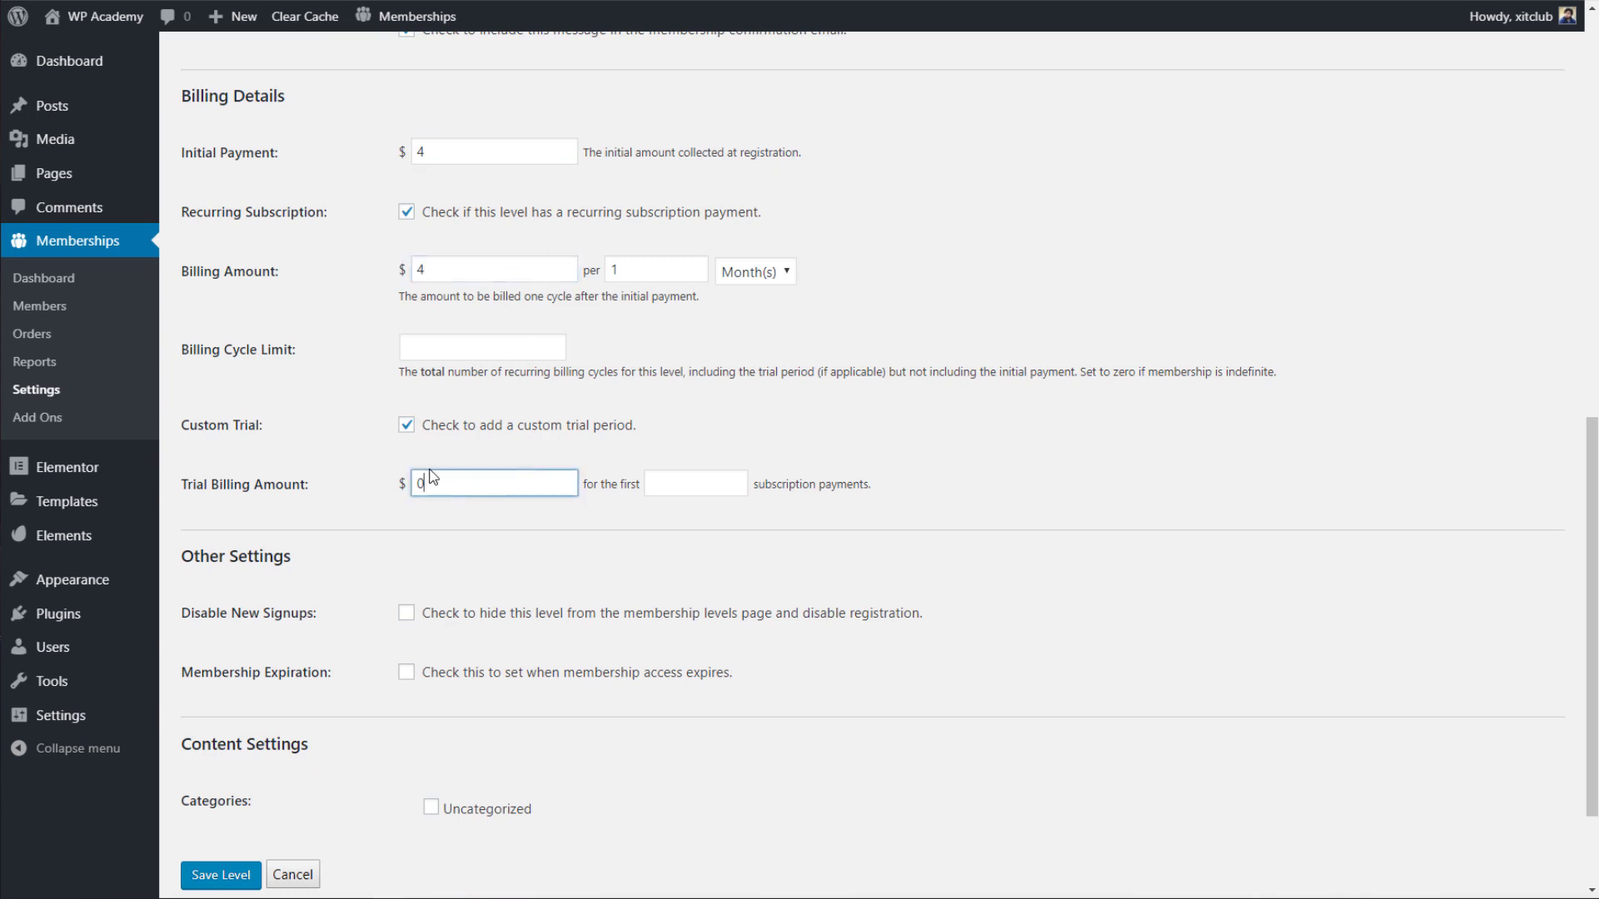
text(1)
click(651, 476)
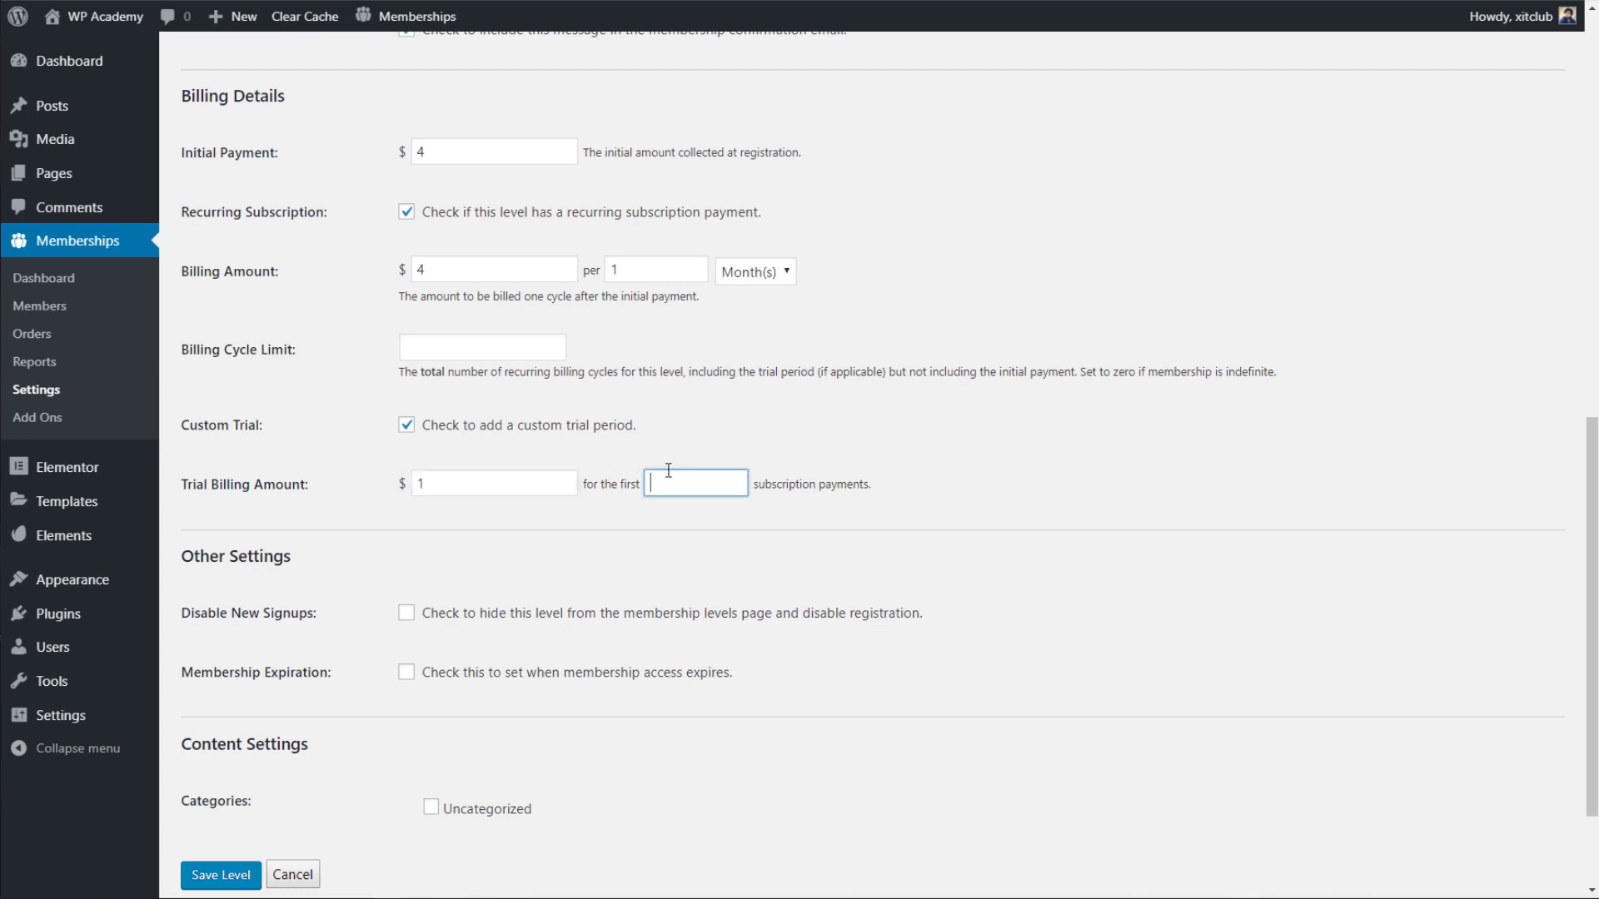
click(421, 479)
click(675, 489)
text(2)
drag(458, 267, 403, 254)
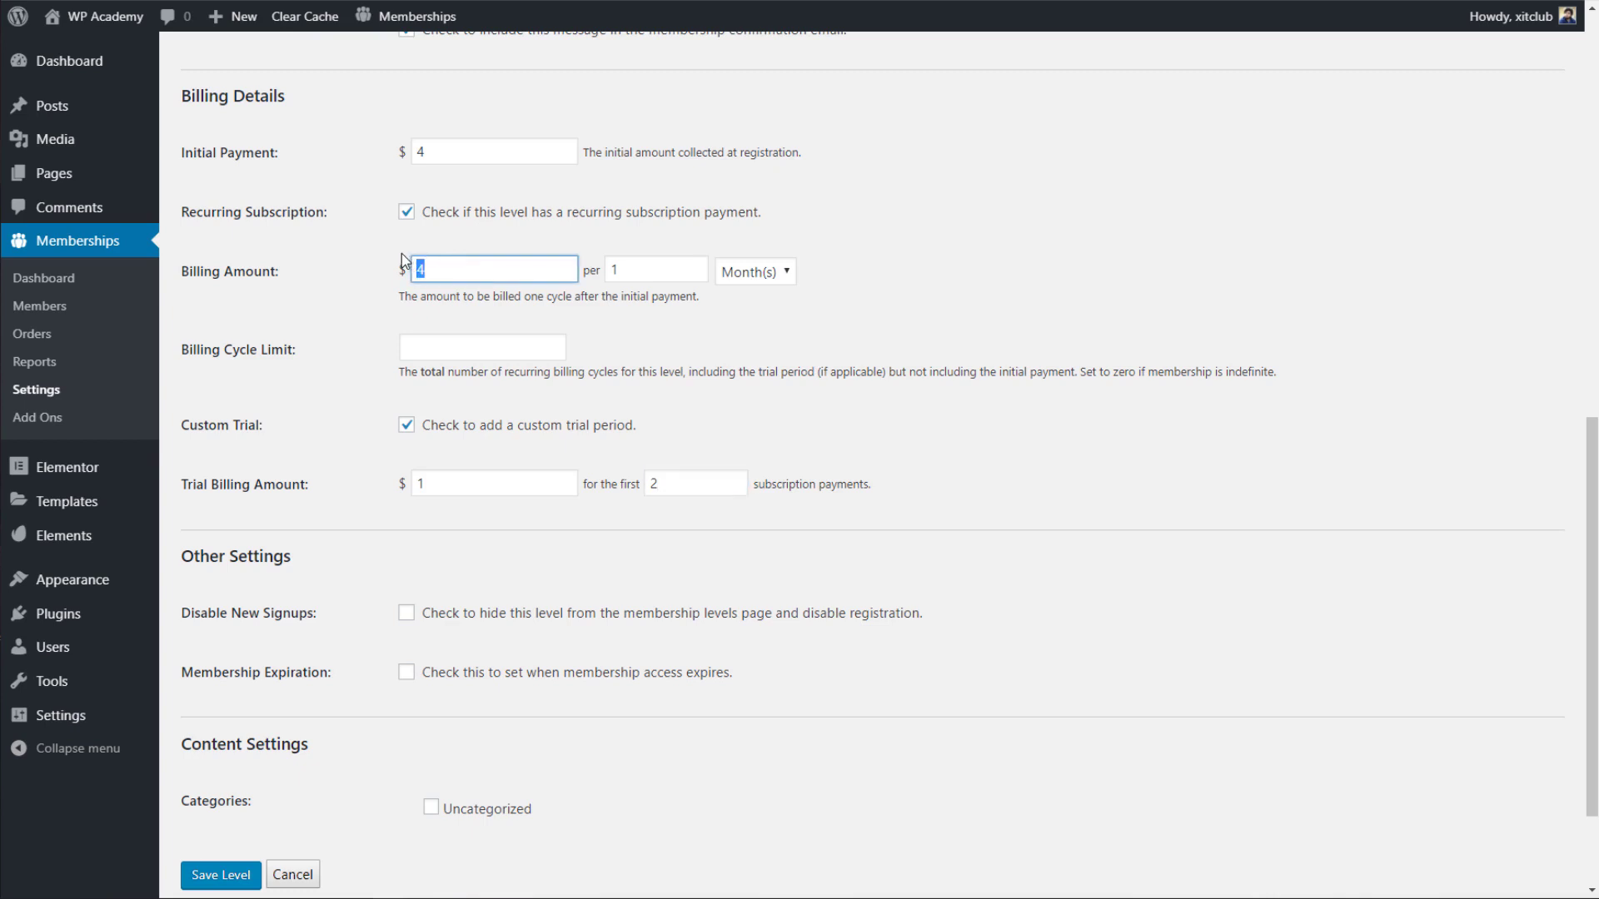
click(492, 481)
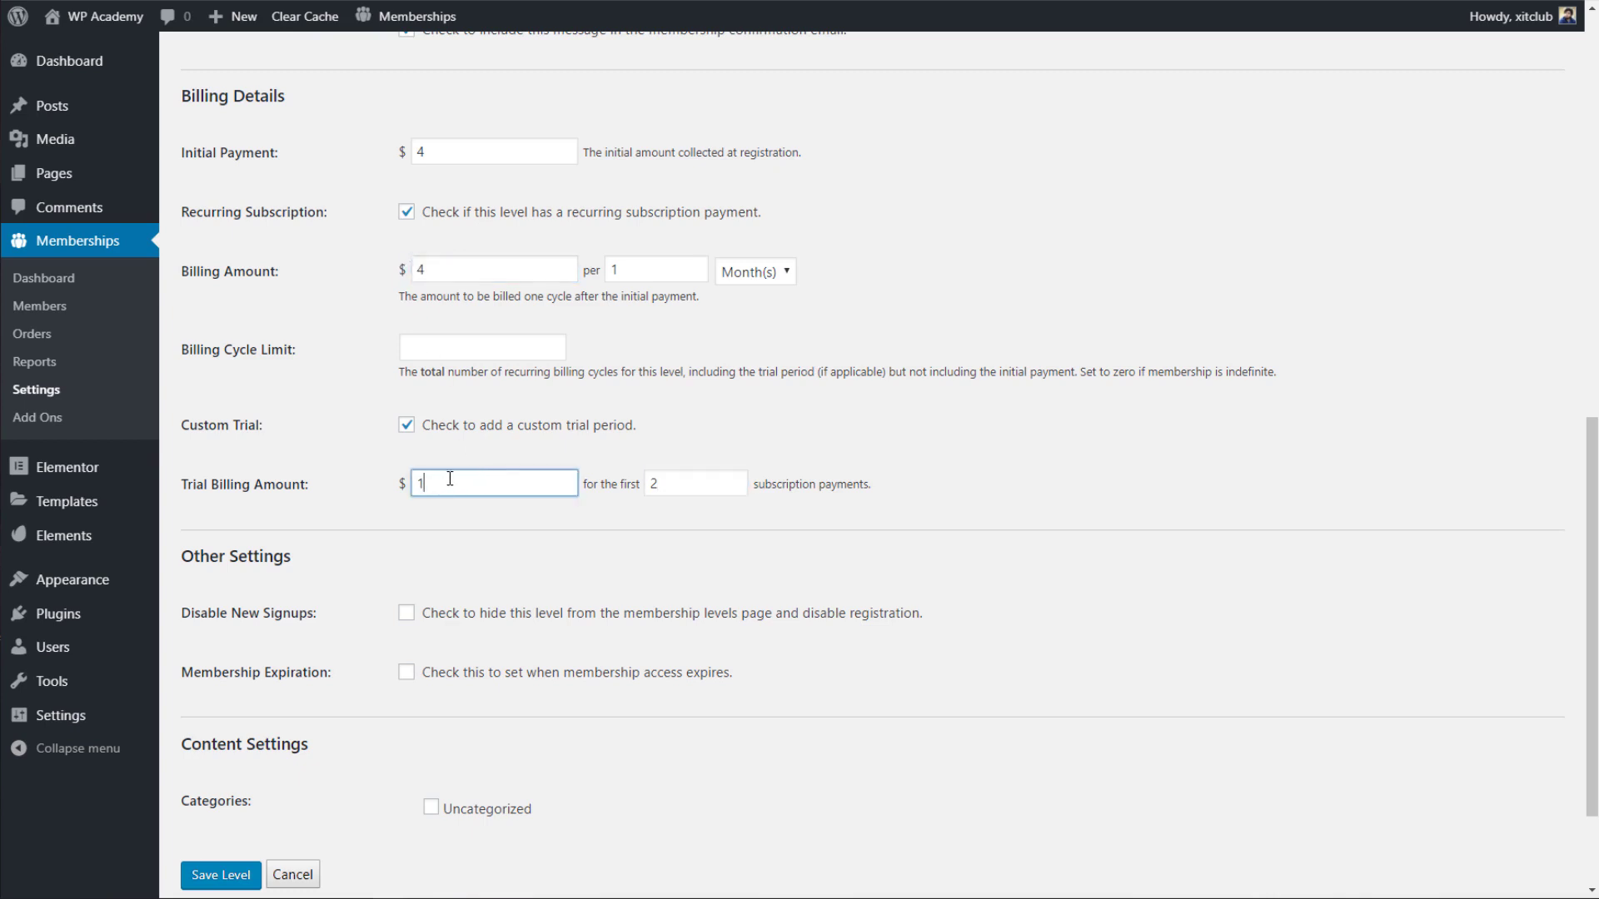
double_click(659, 483)
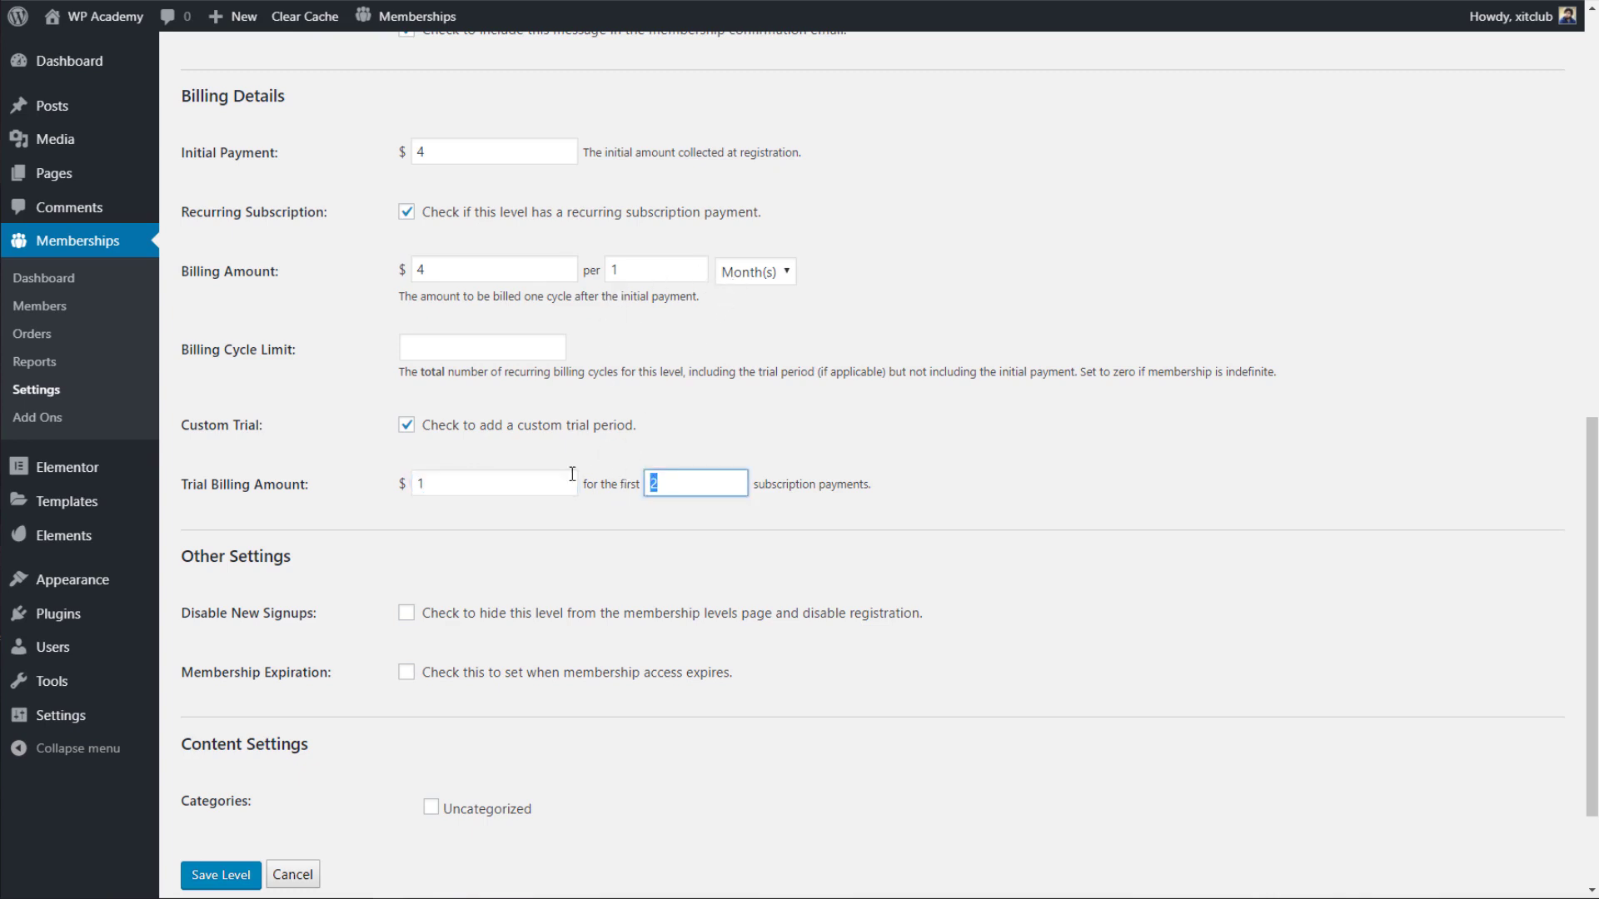
click(474, 483)
double_click(689, 485)
click(405, 426)
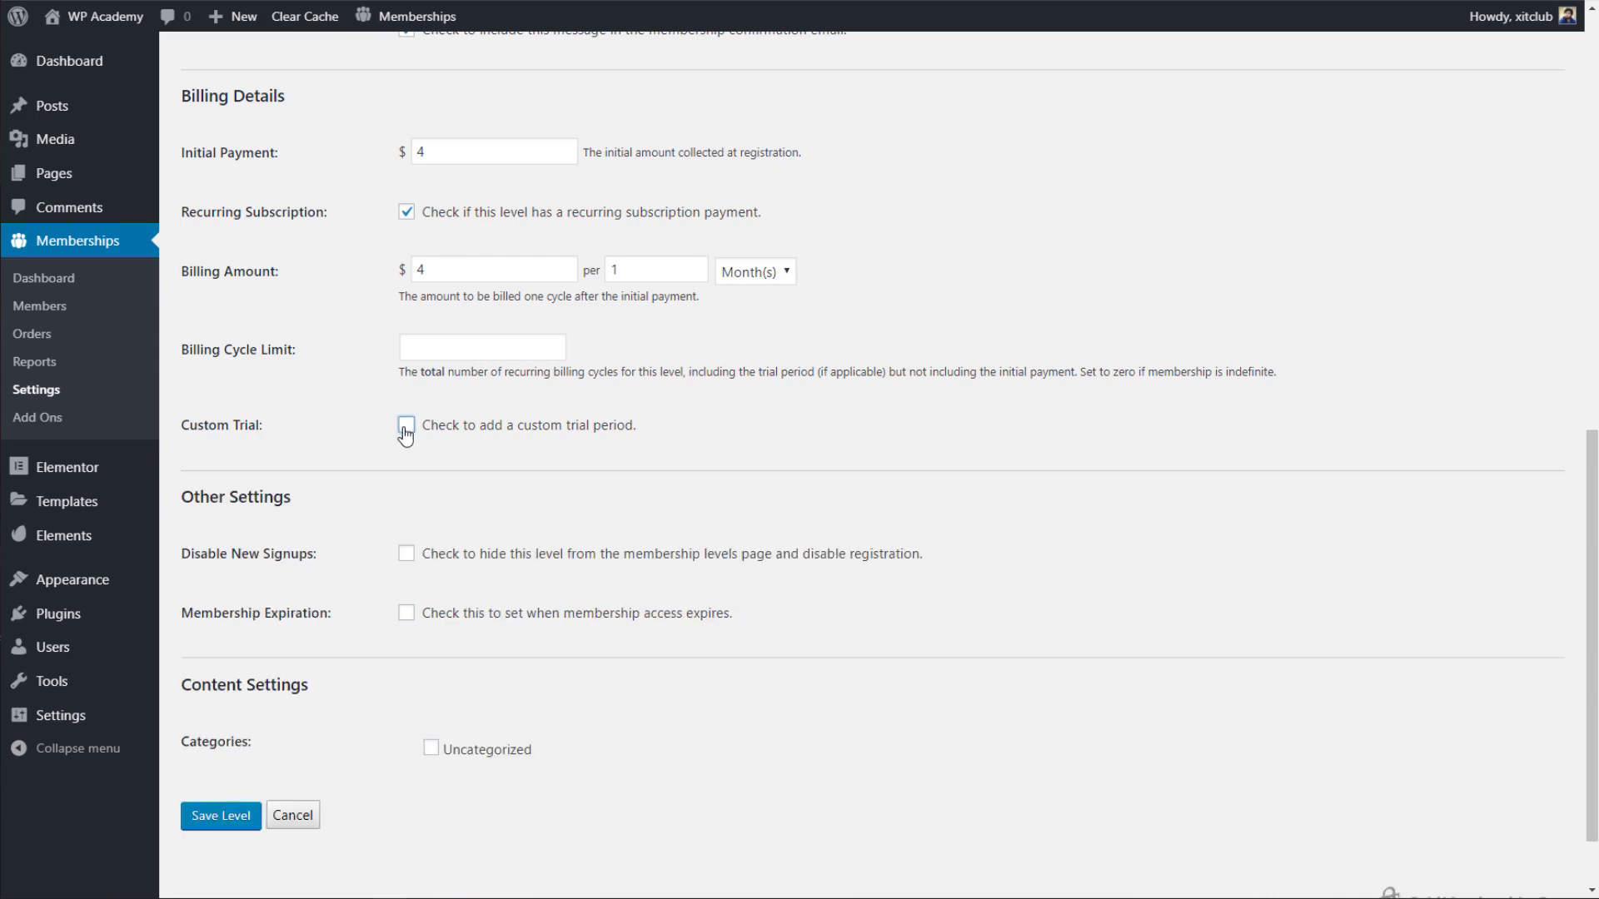
Set the initial payment to $10 and the recurring billing amount to $10 with a yearly period.
click(449, 145)
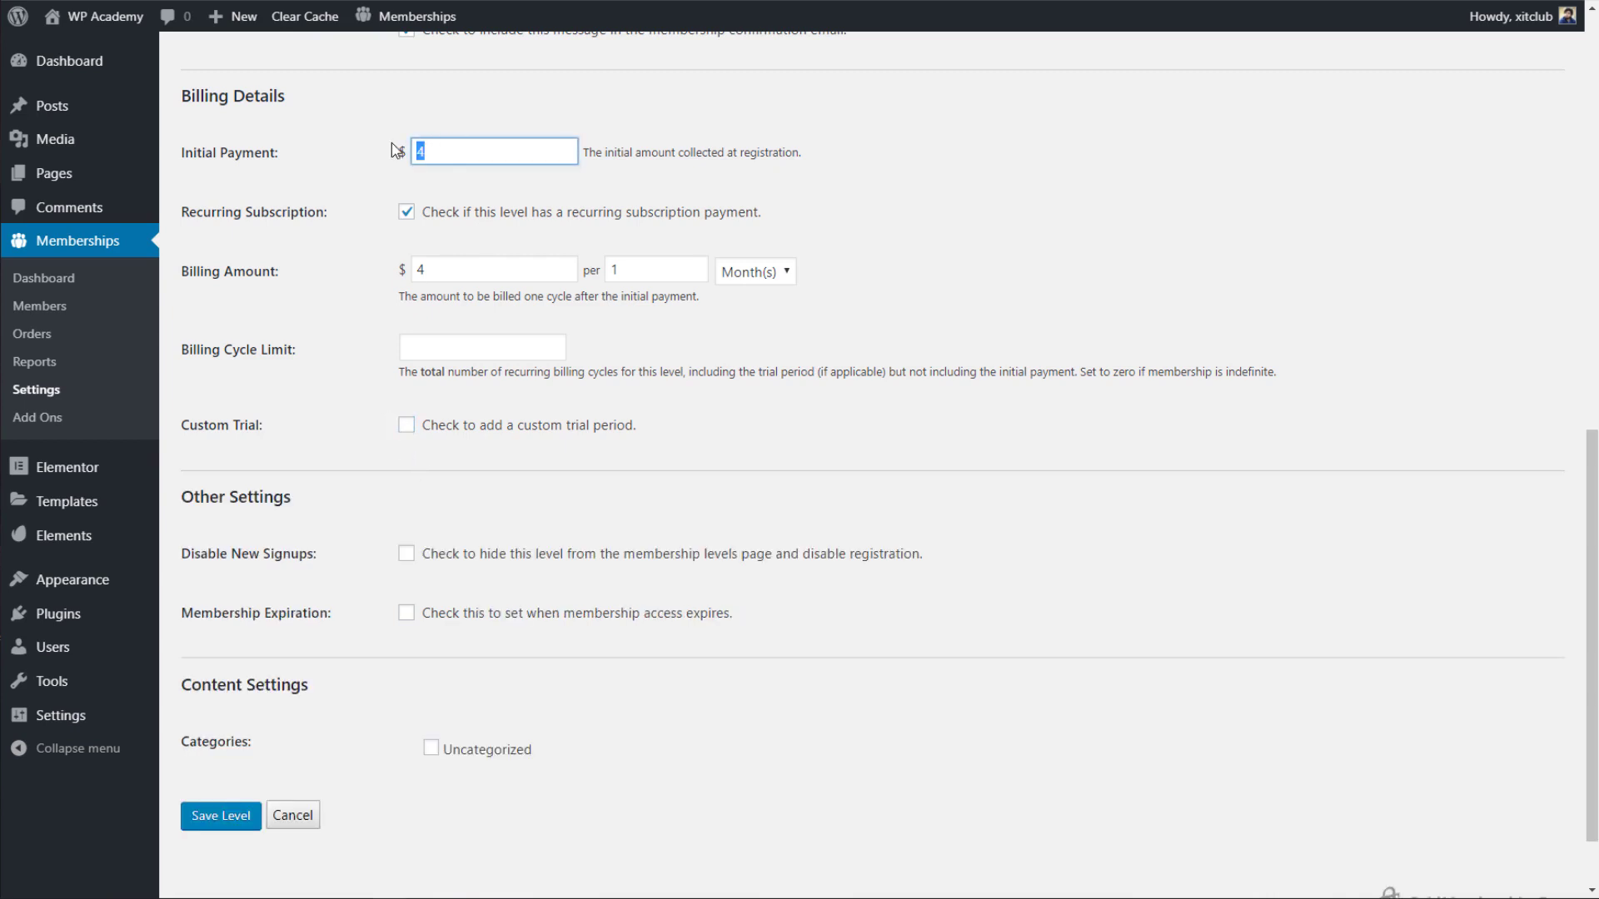
text(10)
click(454, 285)
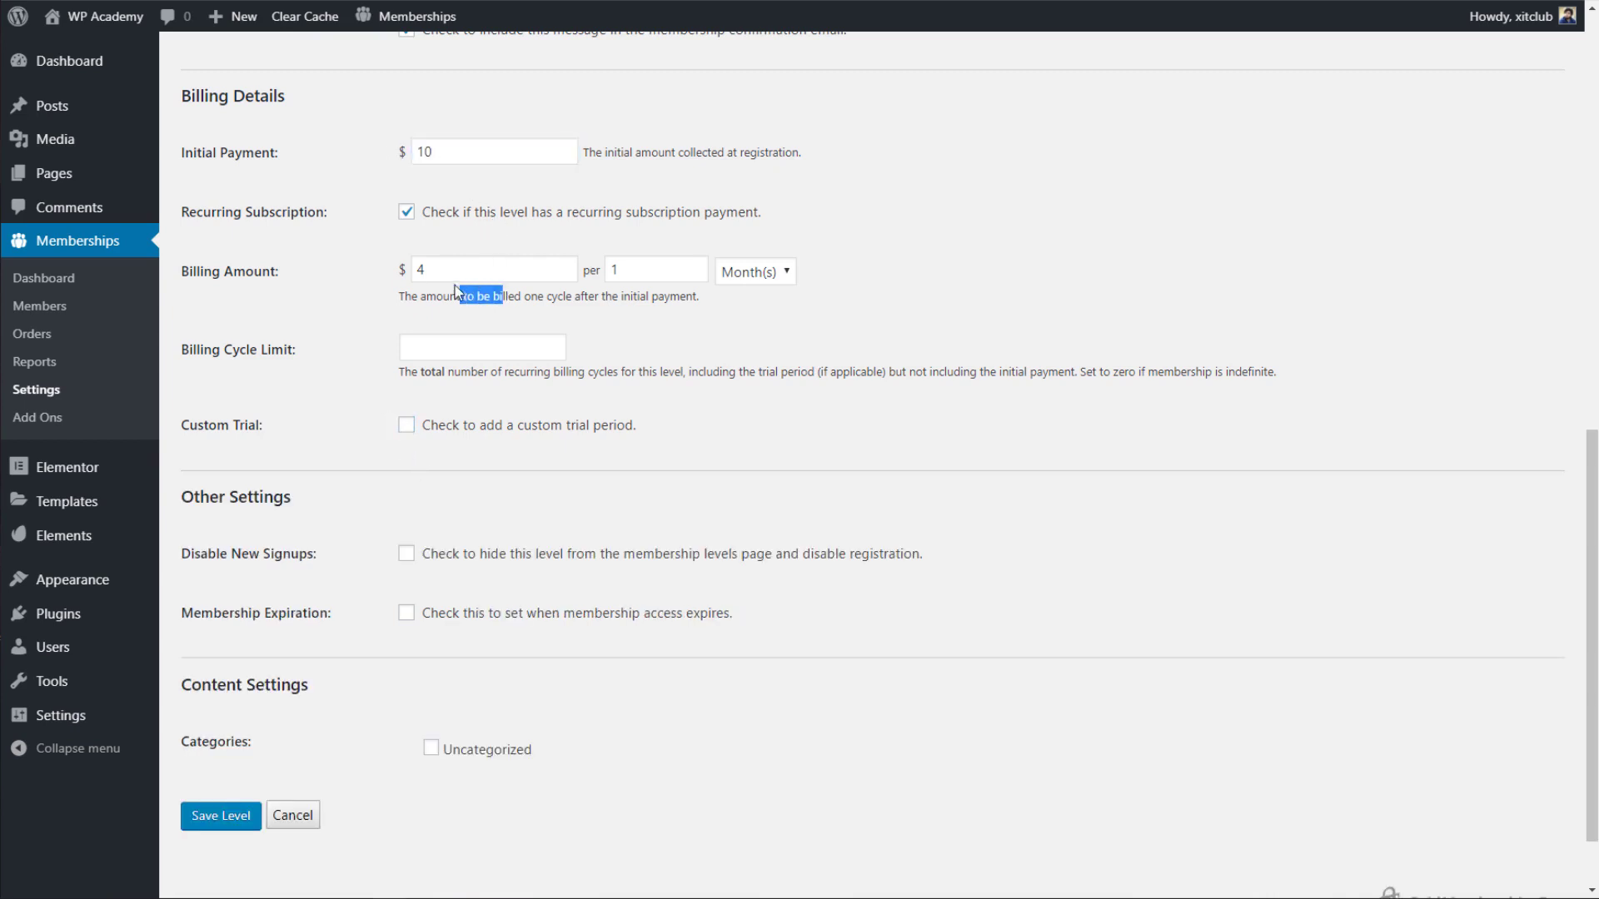
click(463, 274)
key(BackSpace)
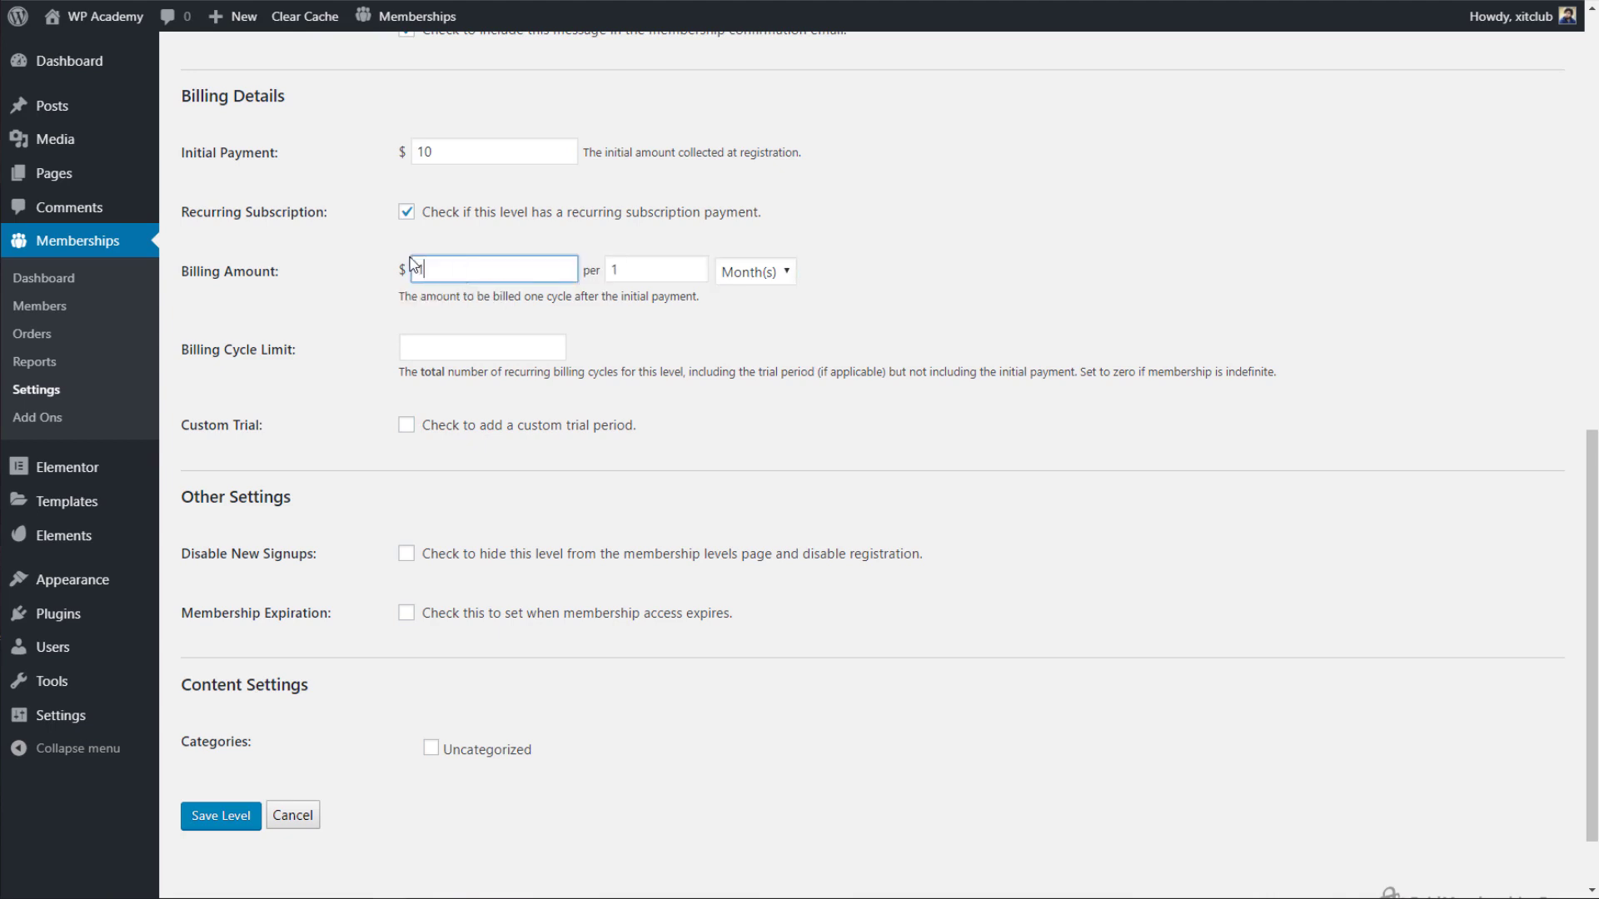
scroll(460, 218, down, 2)
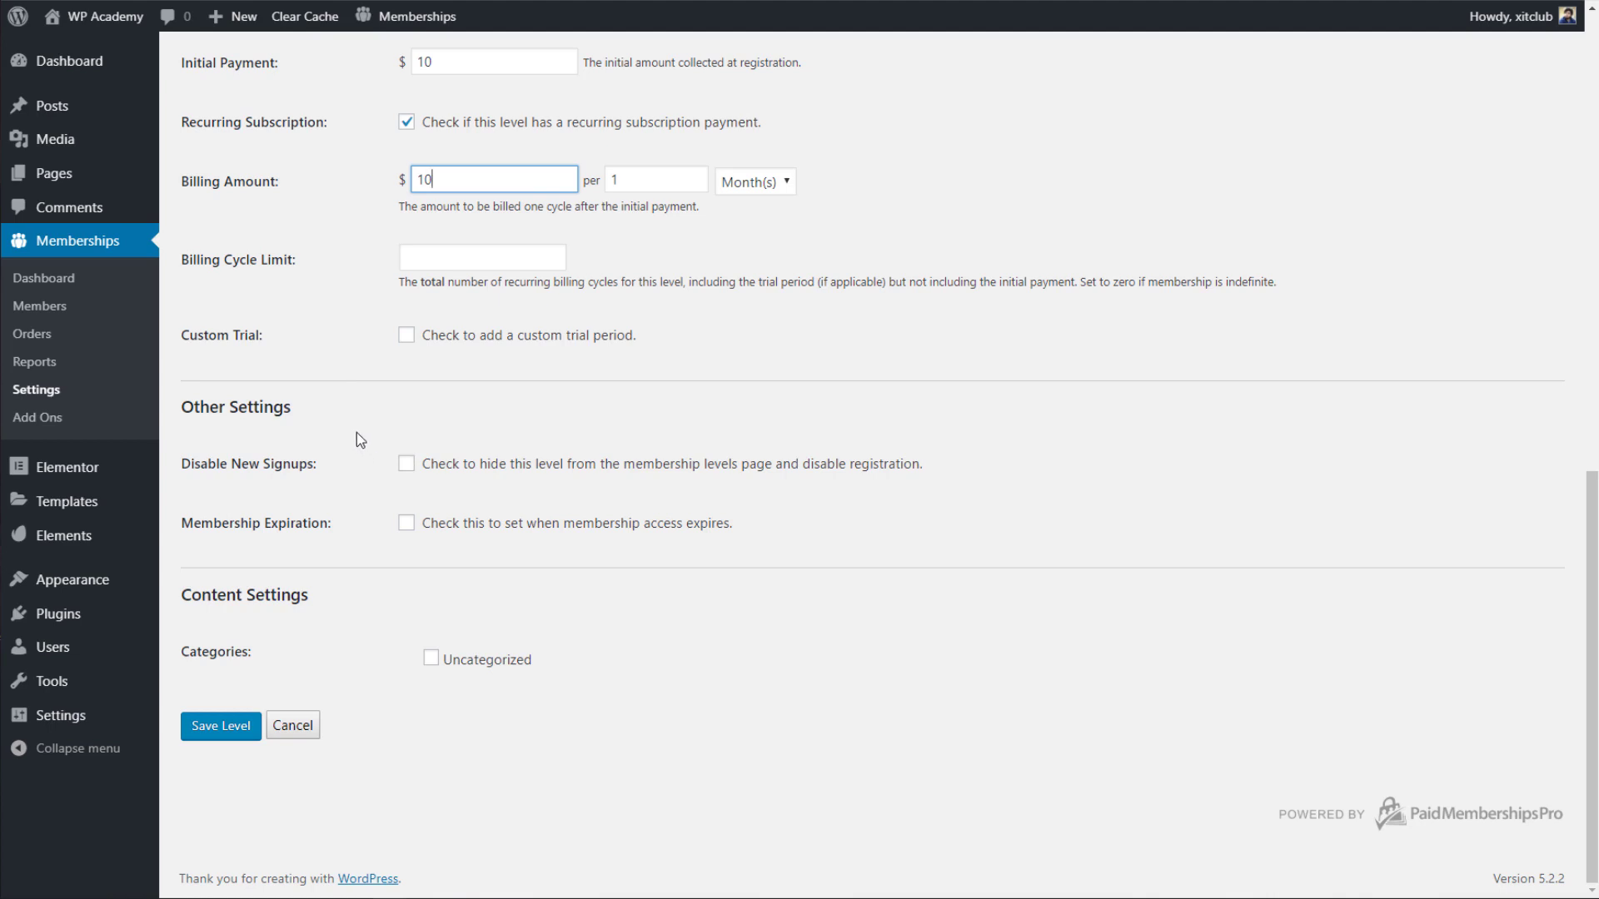
click(754, 181)
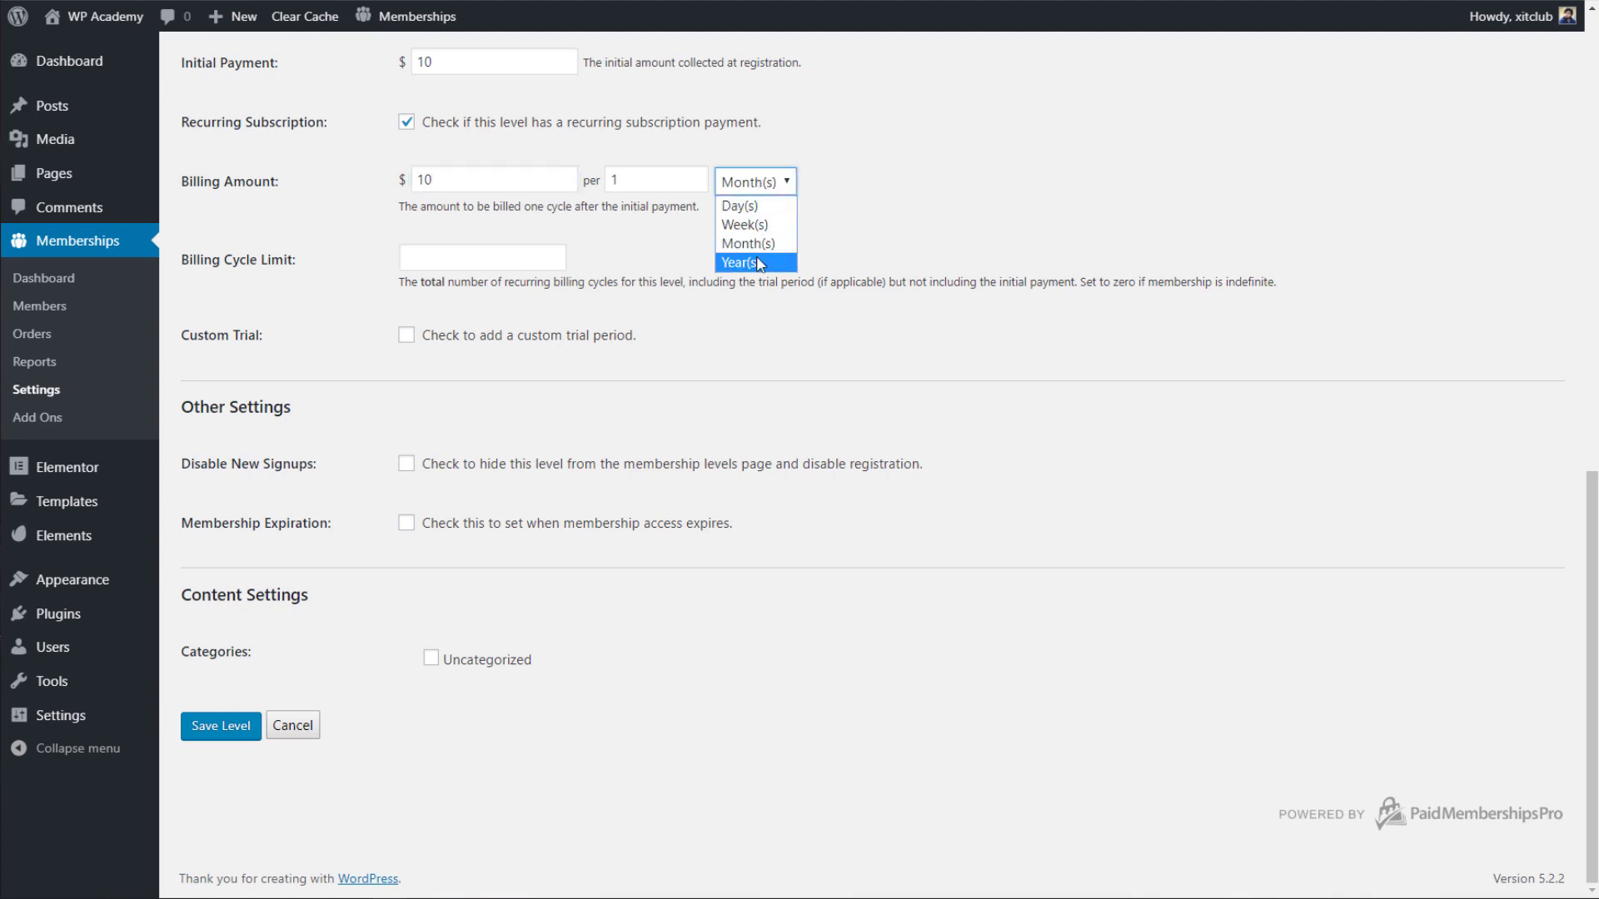
click(759, 263)
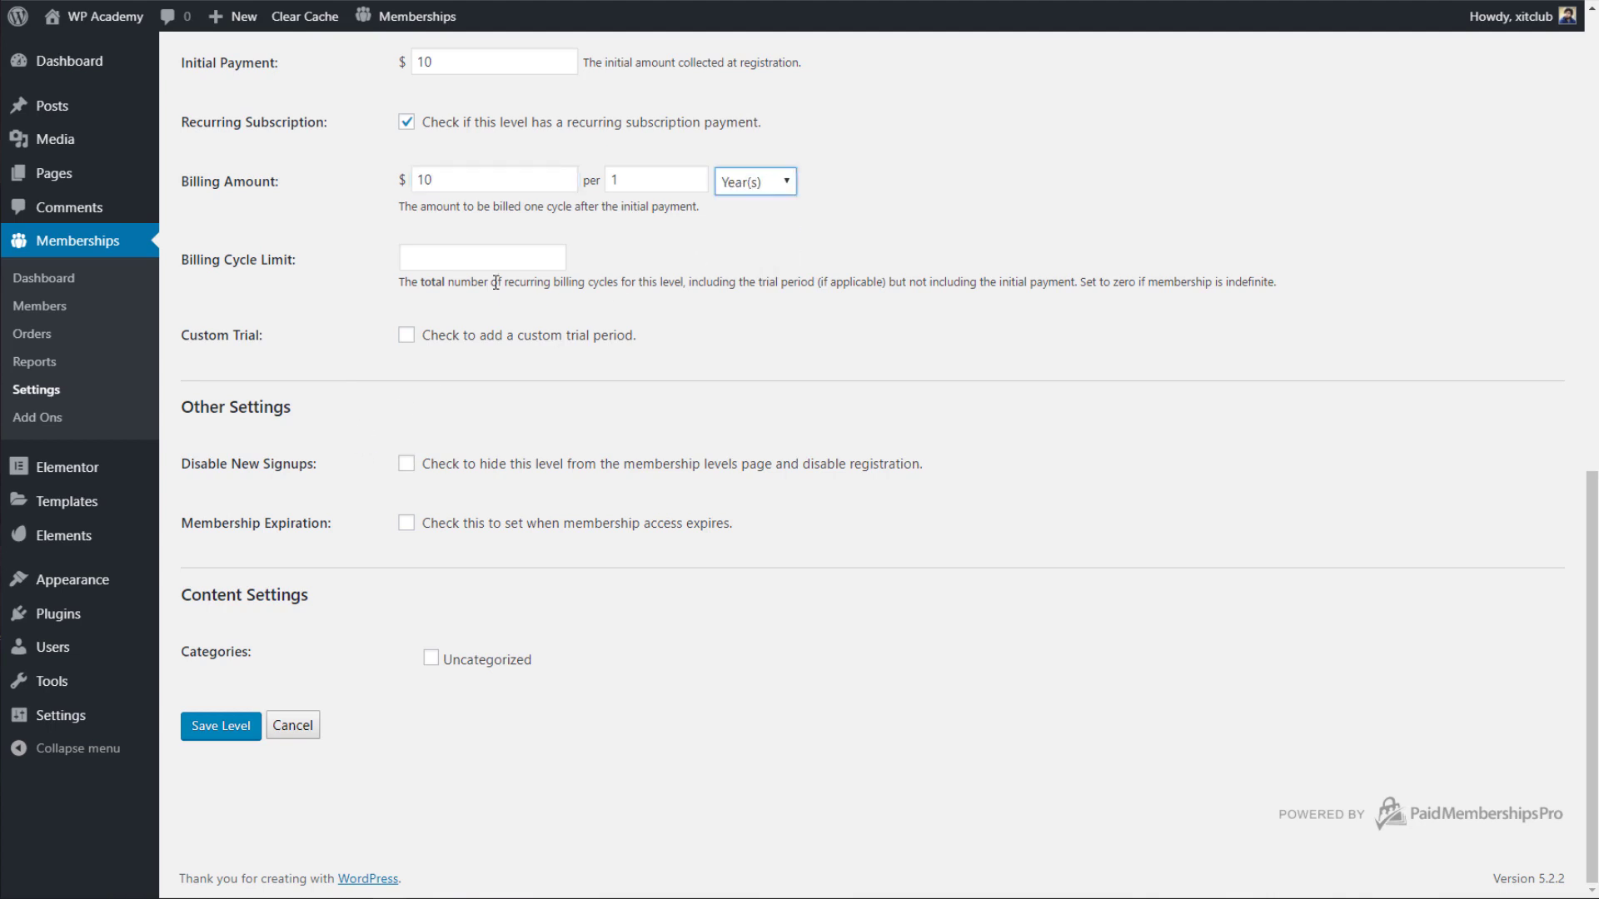
Try the options for disabling new signups and for membership expiration on the Basic level, and leave both off.
click(406, 466)
click(406, 466)
click(406, 523)
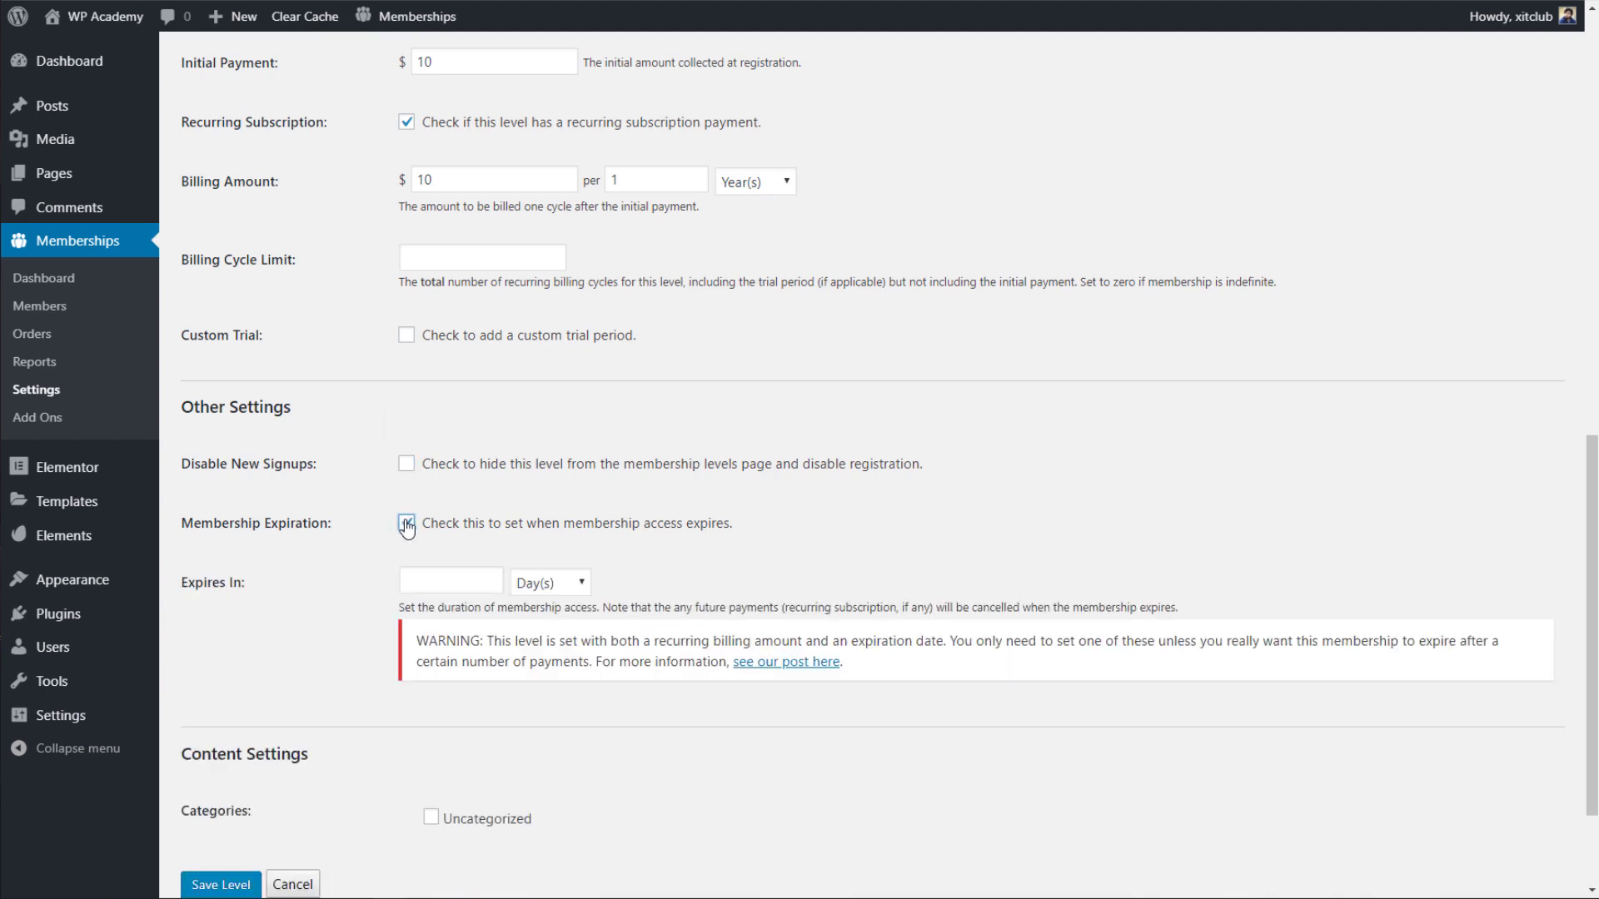
click(406, 525)
click(406, 525)
click(407, 526)
click(406, 527)
click(406, 525)
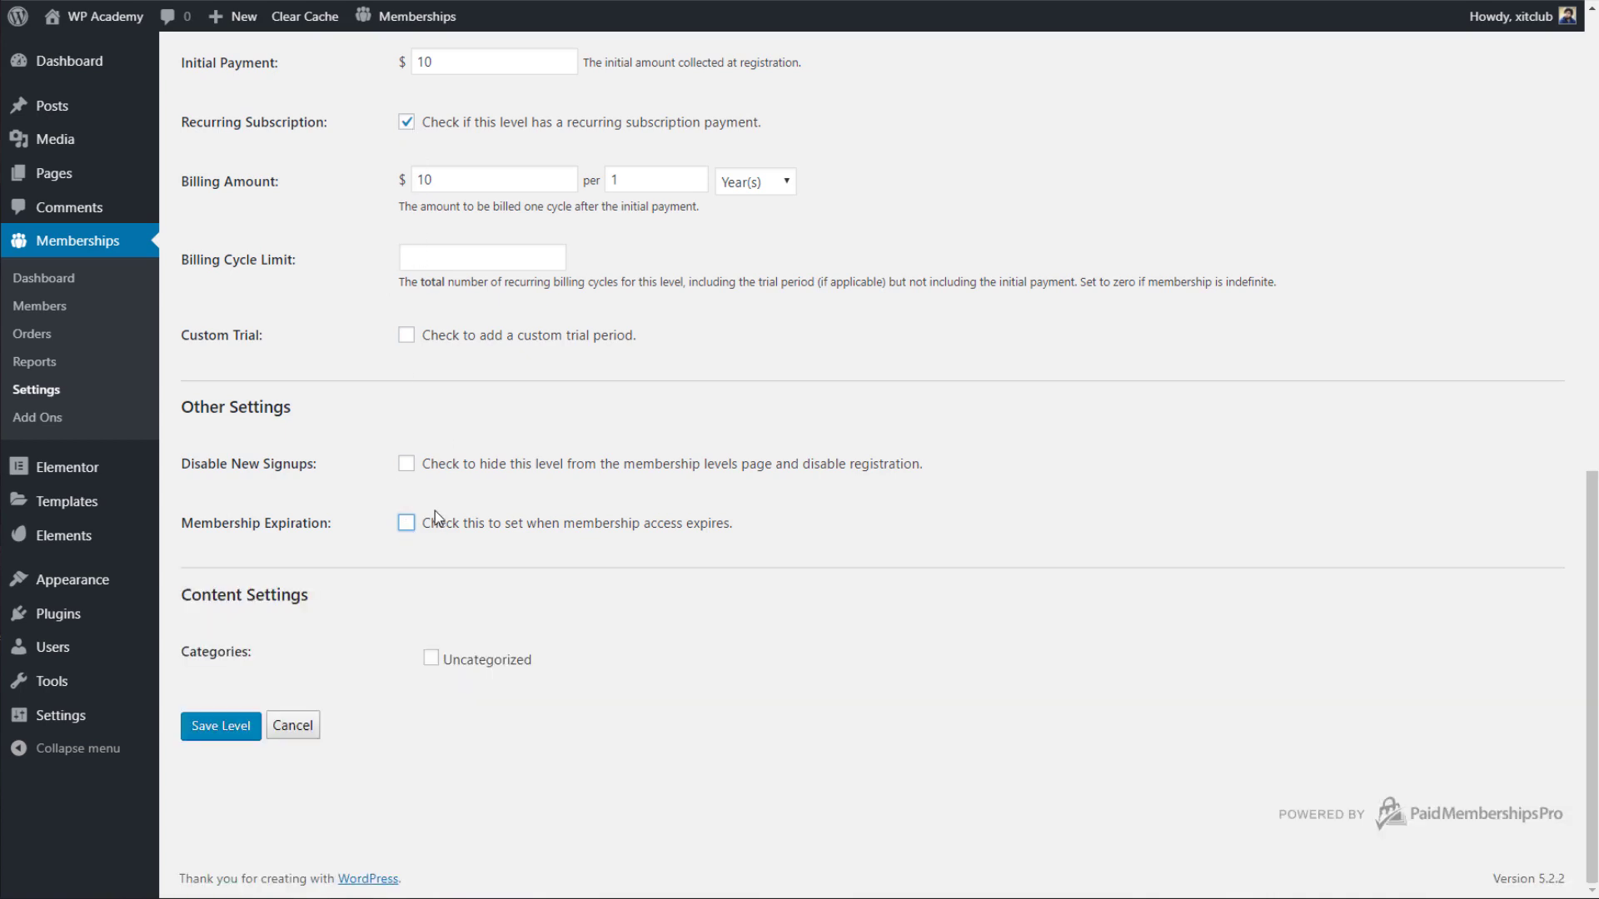
click(406, 523)
drag(592, 641, 472, 646)
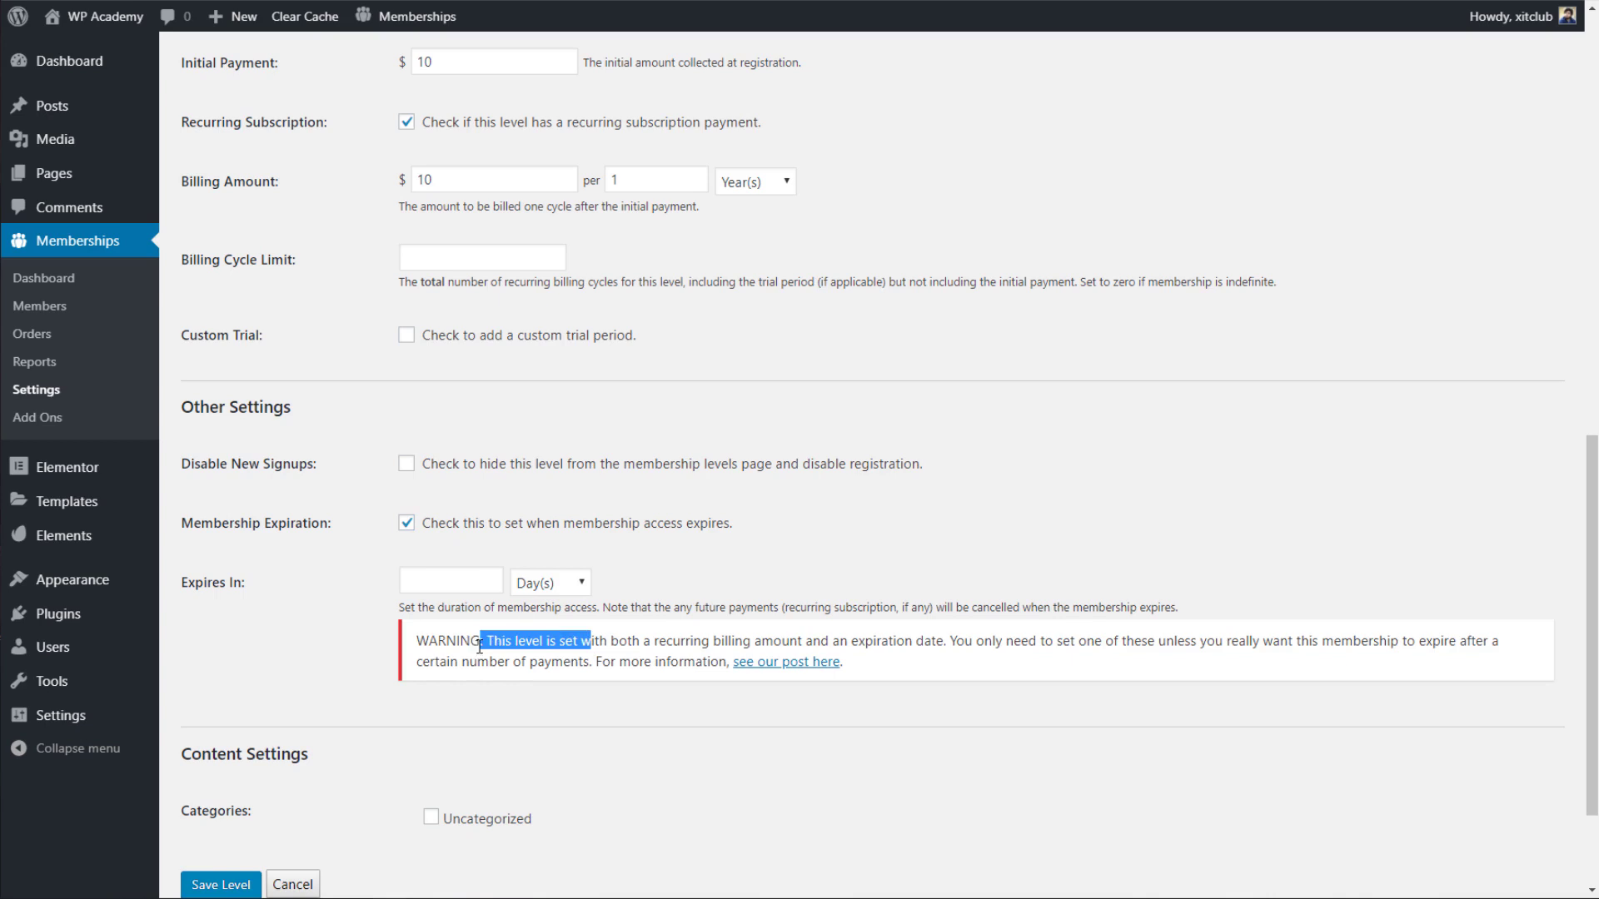
triple_click(482, 646)
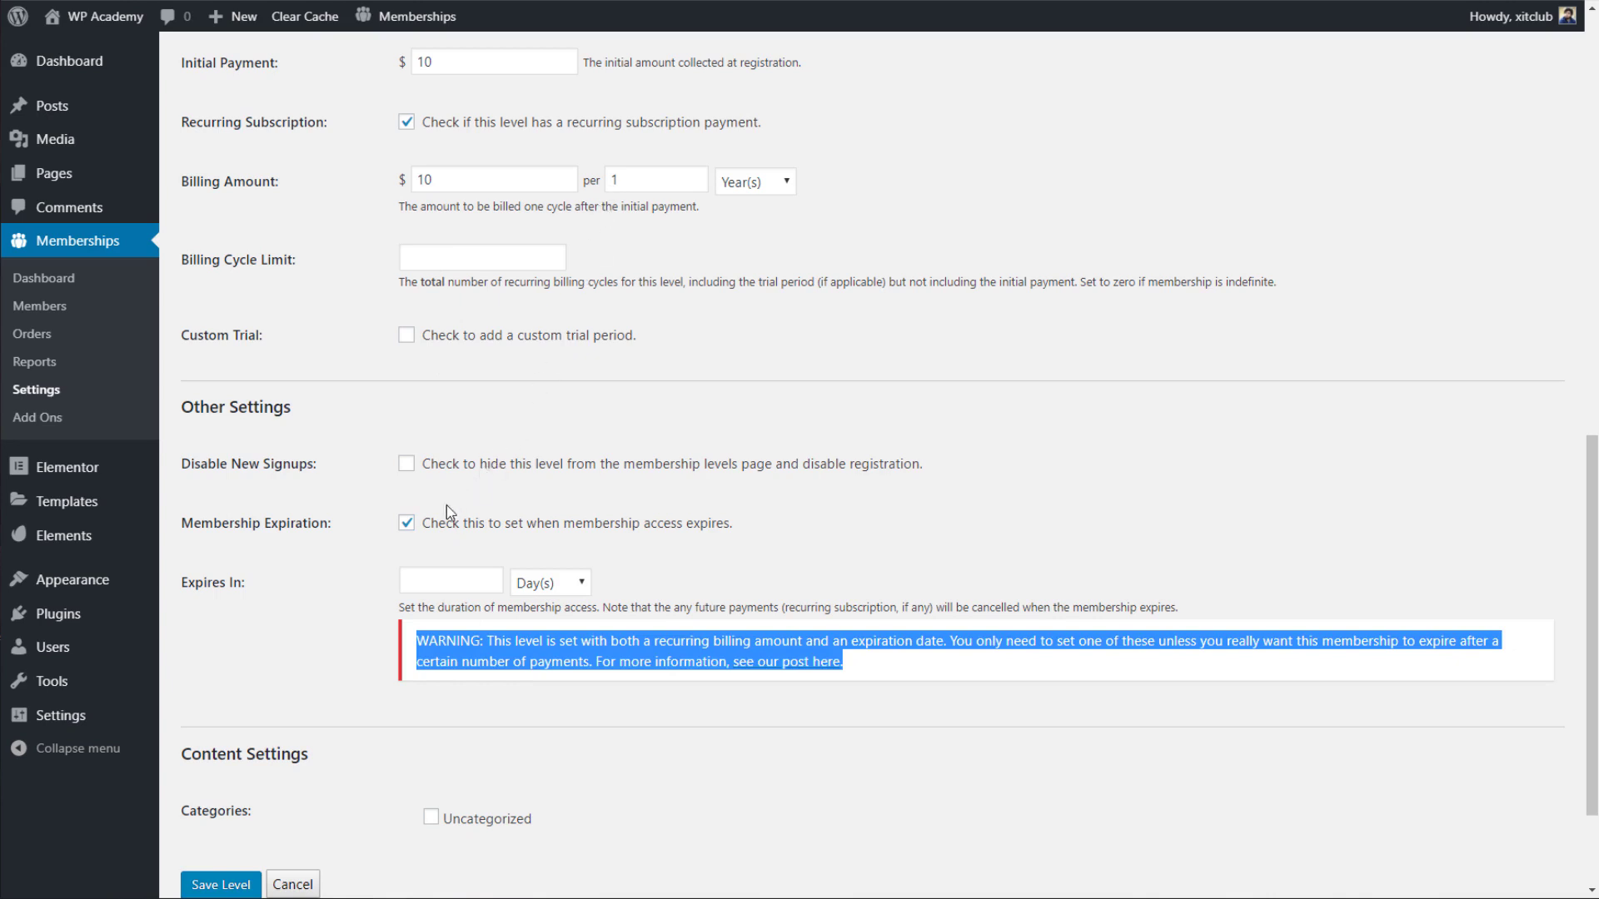
click(407, 525)
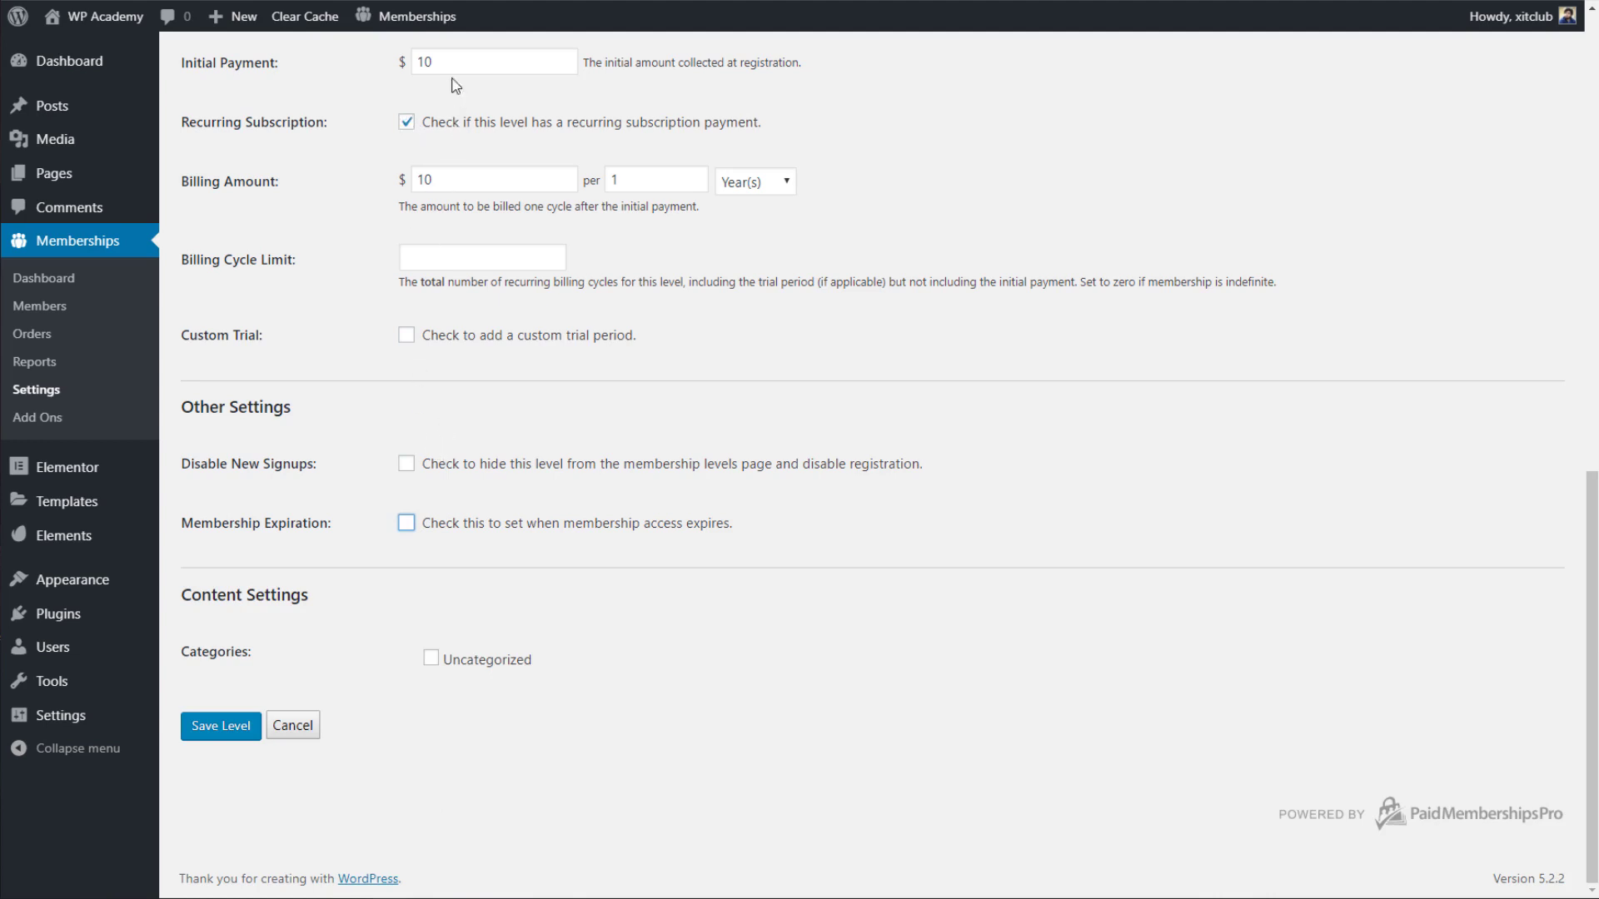
Save the Basic membership level with its recurring subscription enabled.
mouse_move(450, 61)
mouse_down()
mouse_move(427, 62)
mouse_move(447, 67)
mouse_up()
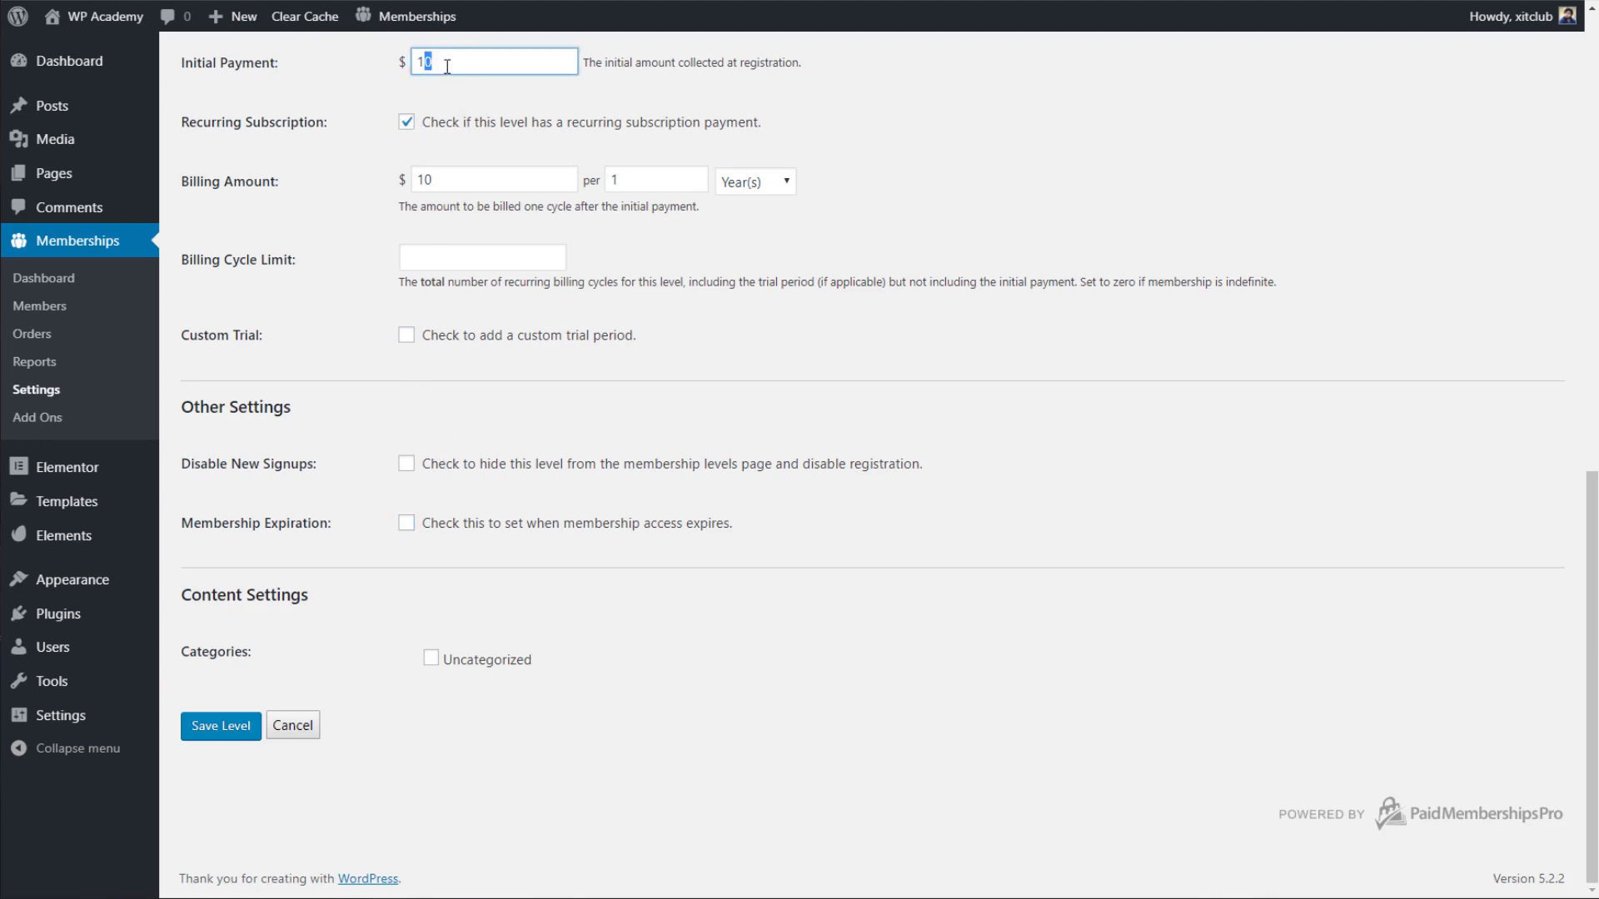
click(405, 122)
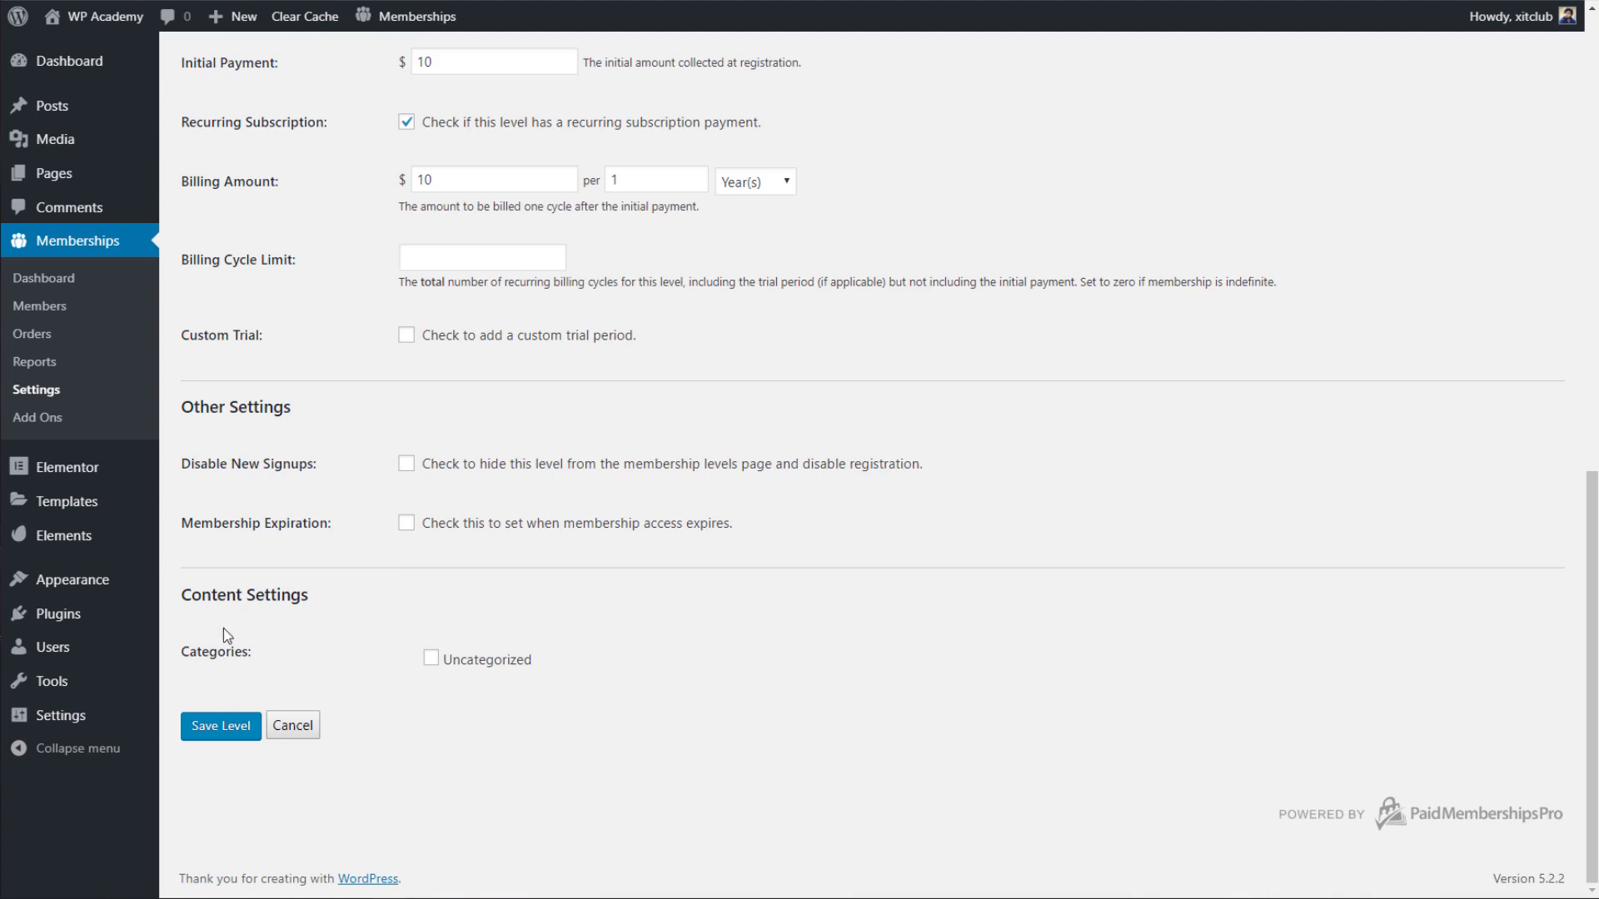
click(221, 733)
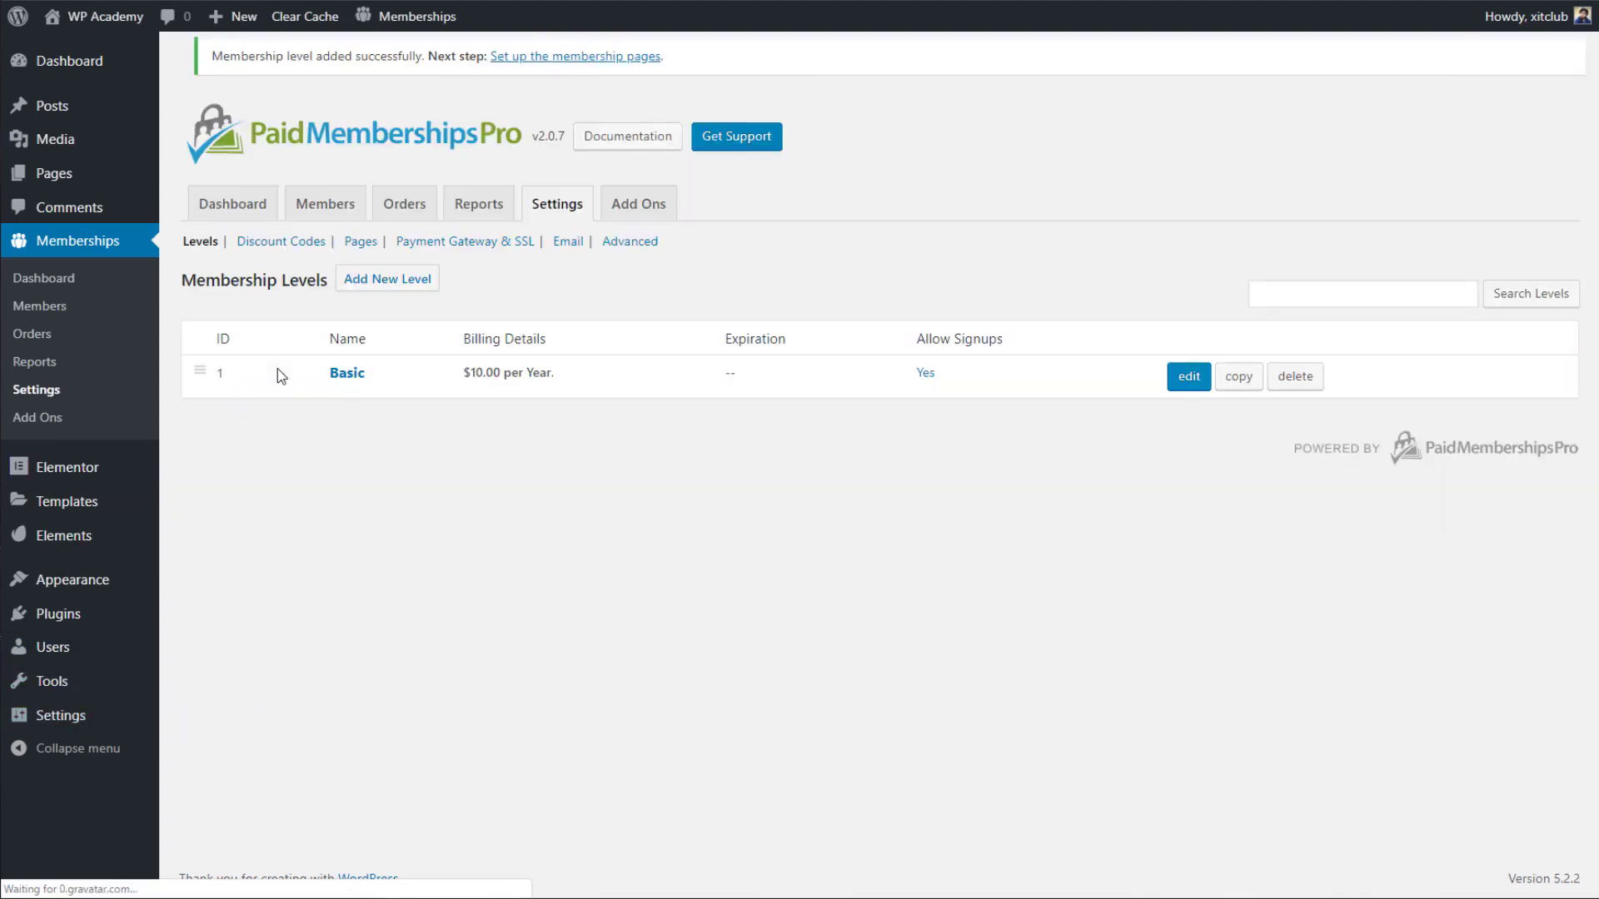
Add a membership level named Advanced, described as "Access to English & German Course", and include its confirmation message in the confirmation email.
click(376, 300)
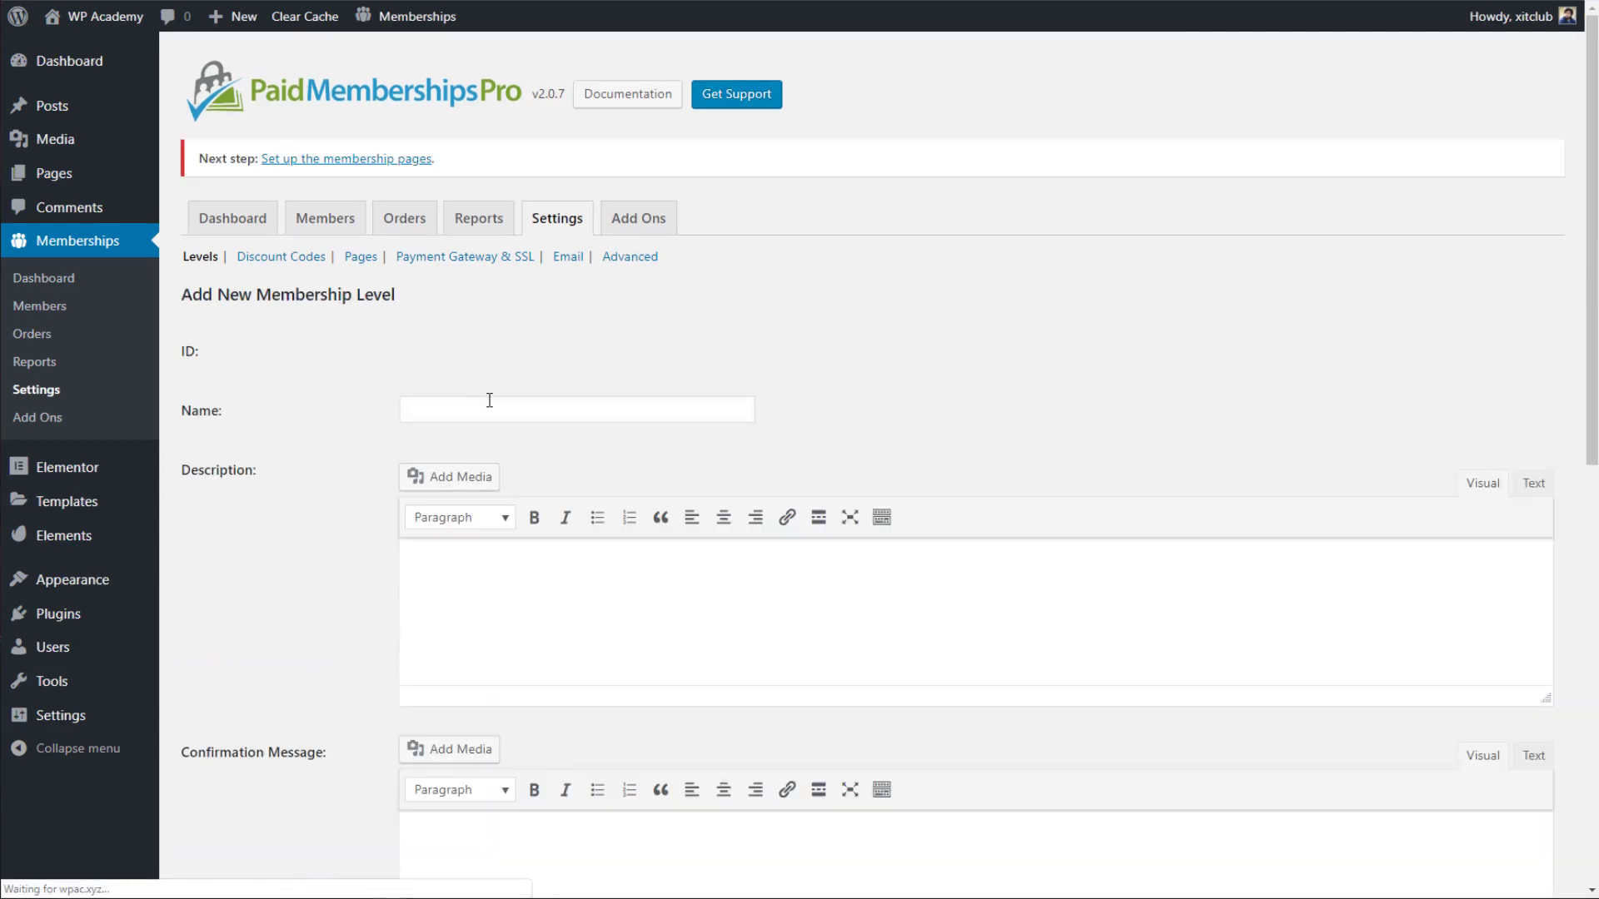
click(538, 408)
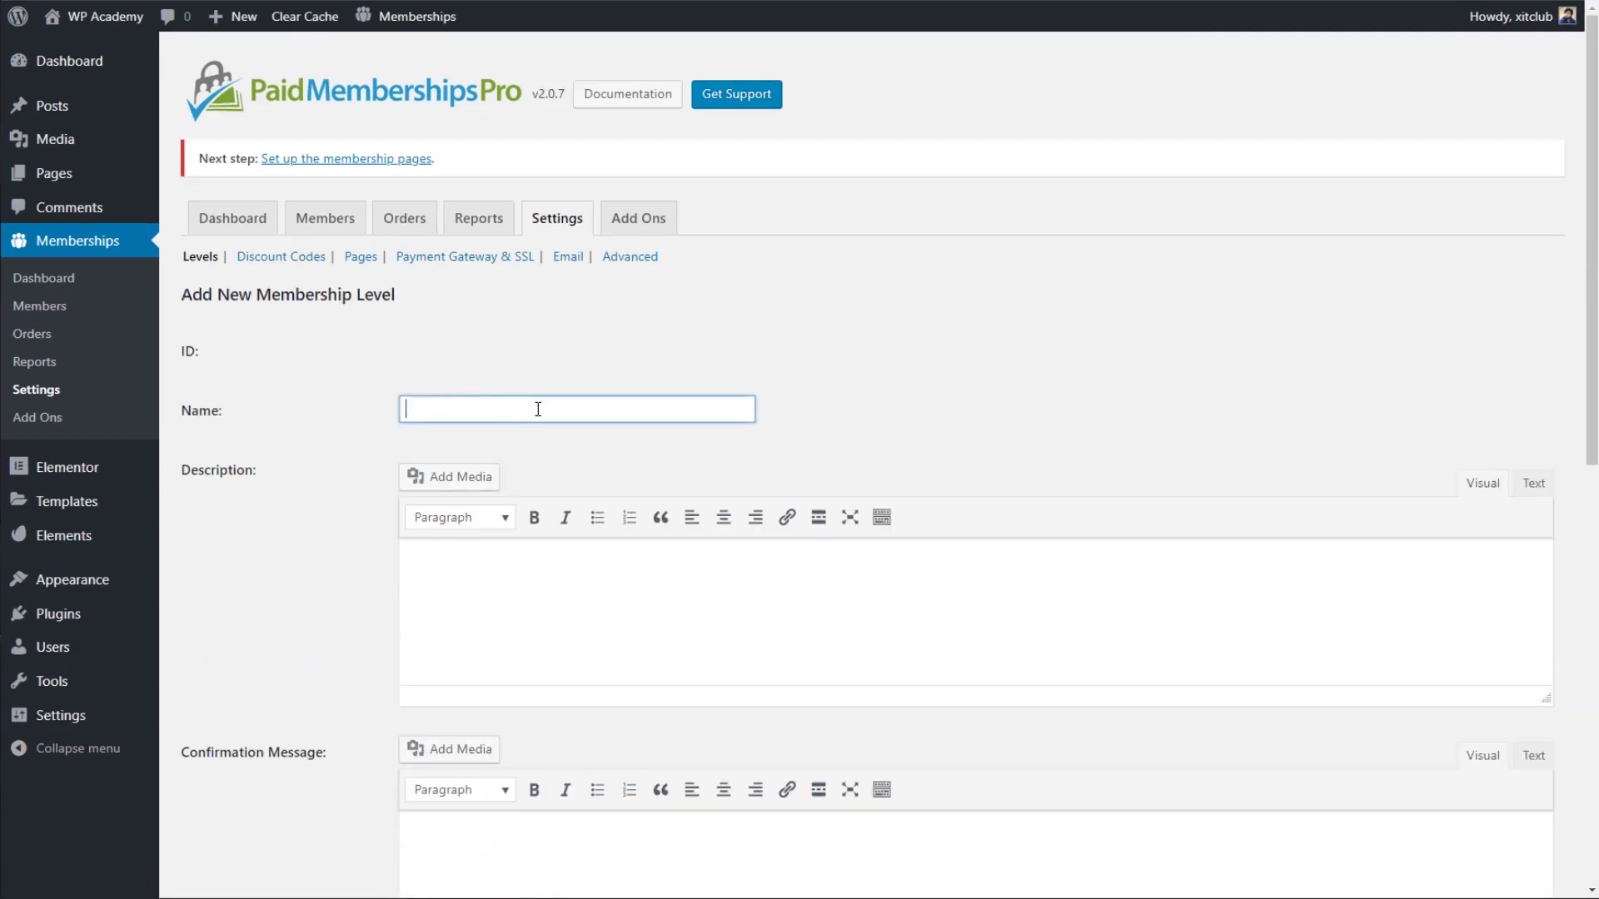
text(Advanced)
scroll(670, 533, down, 4)
click(696, 275)
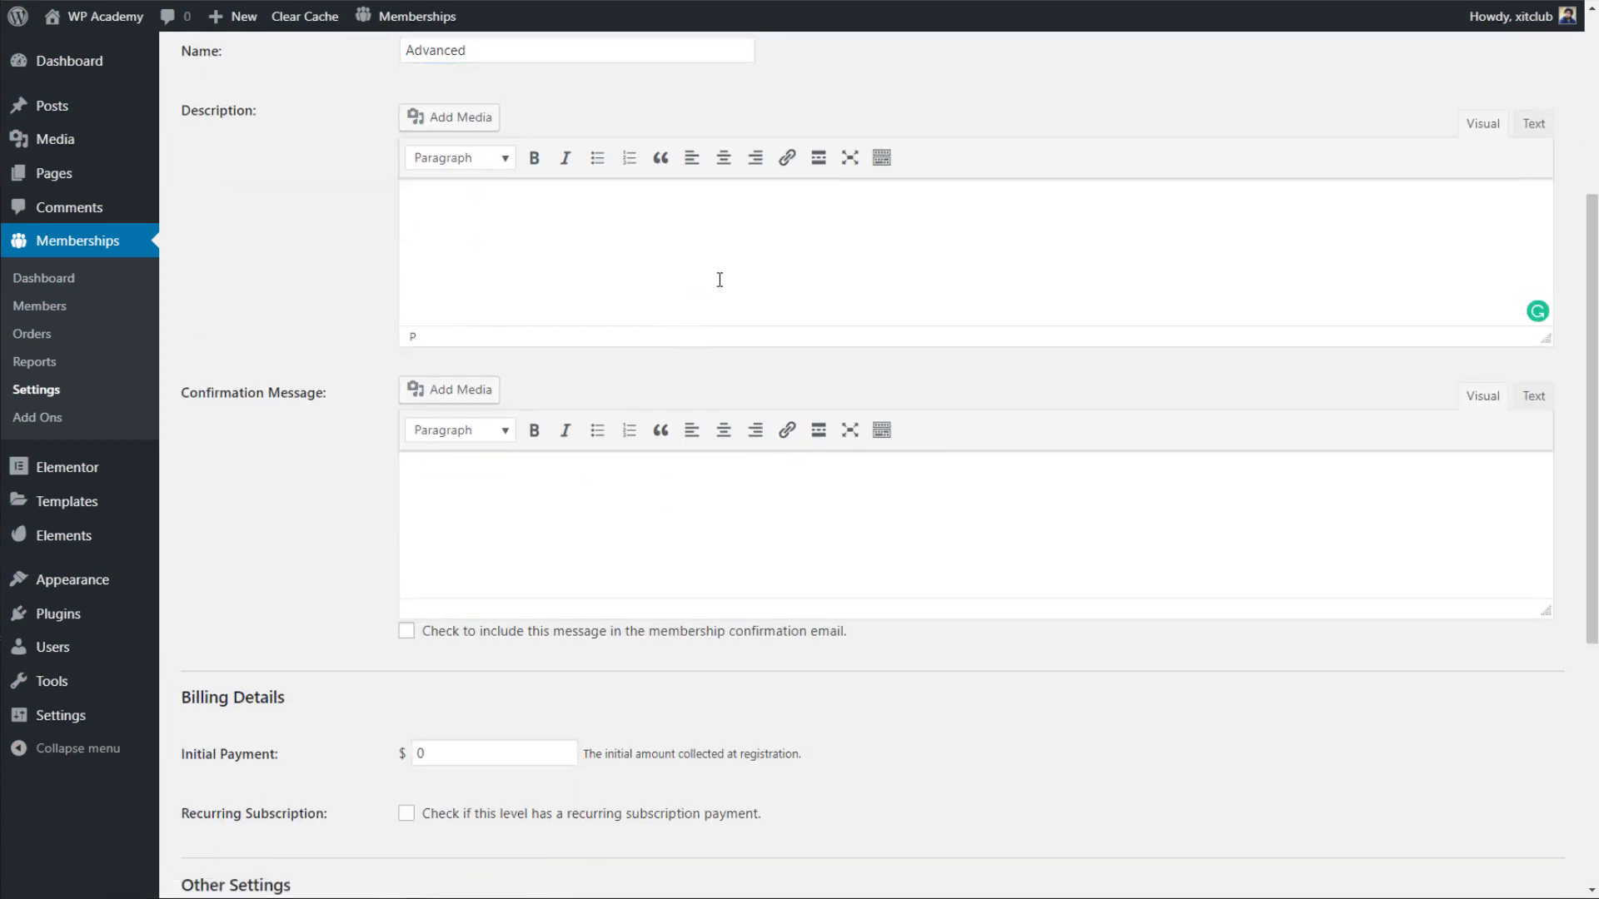
text(Access to English & German Course)
click(519, 526)
click(406, 632)
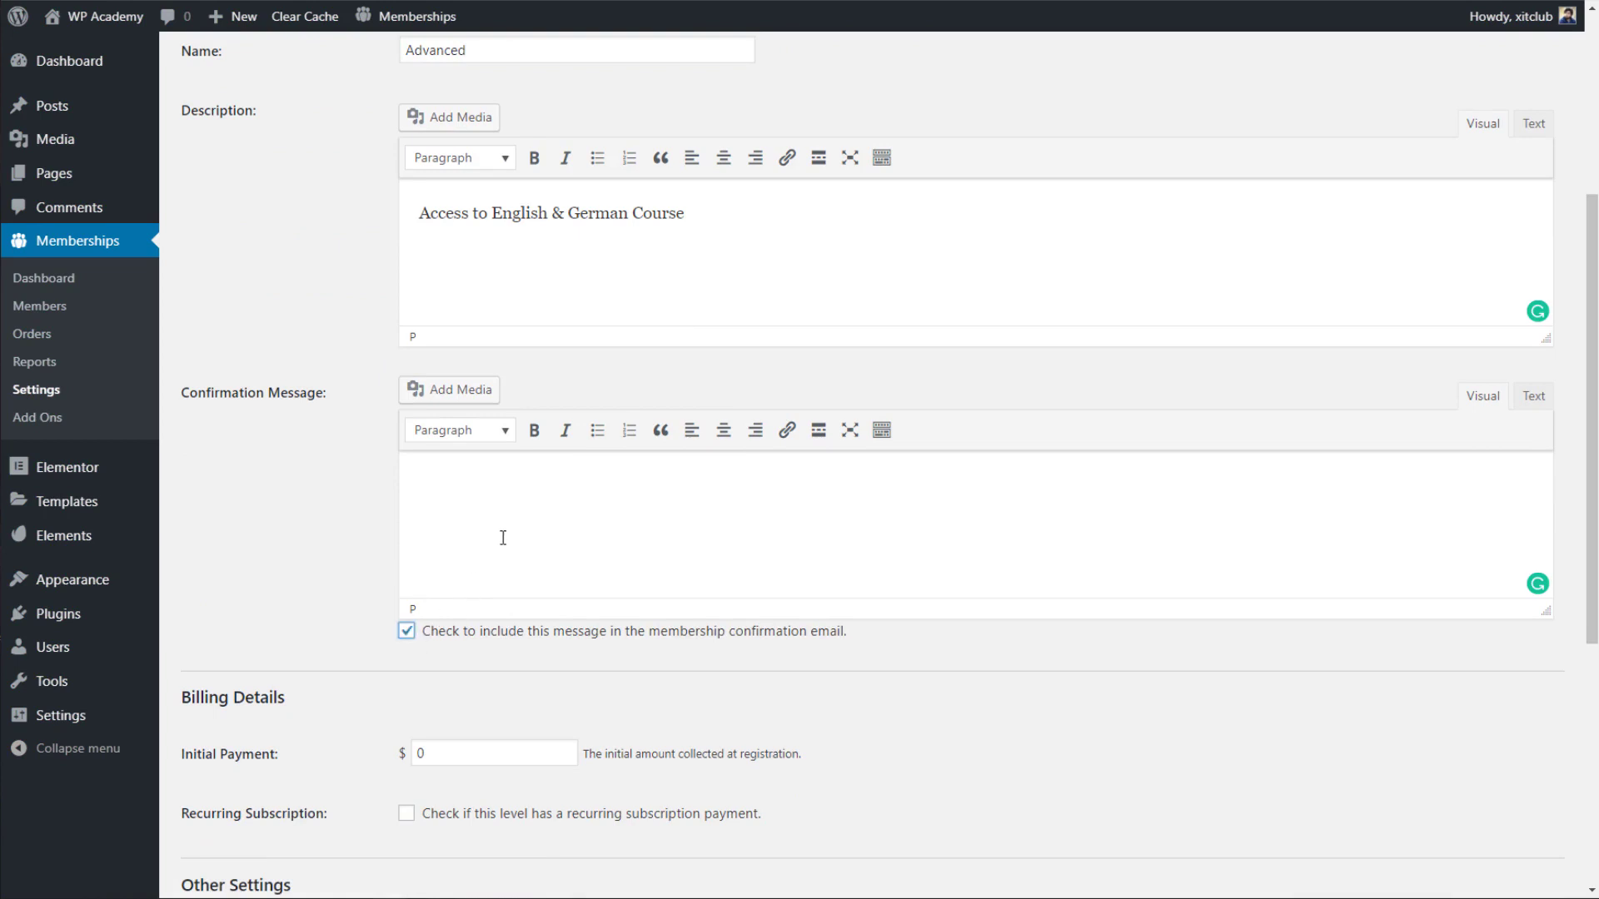
Set the Advanced level's initial payment to $20 with a recurring billing of $20 per 1 year, and save the level.
scroll(576, 523, down, 5)
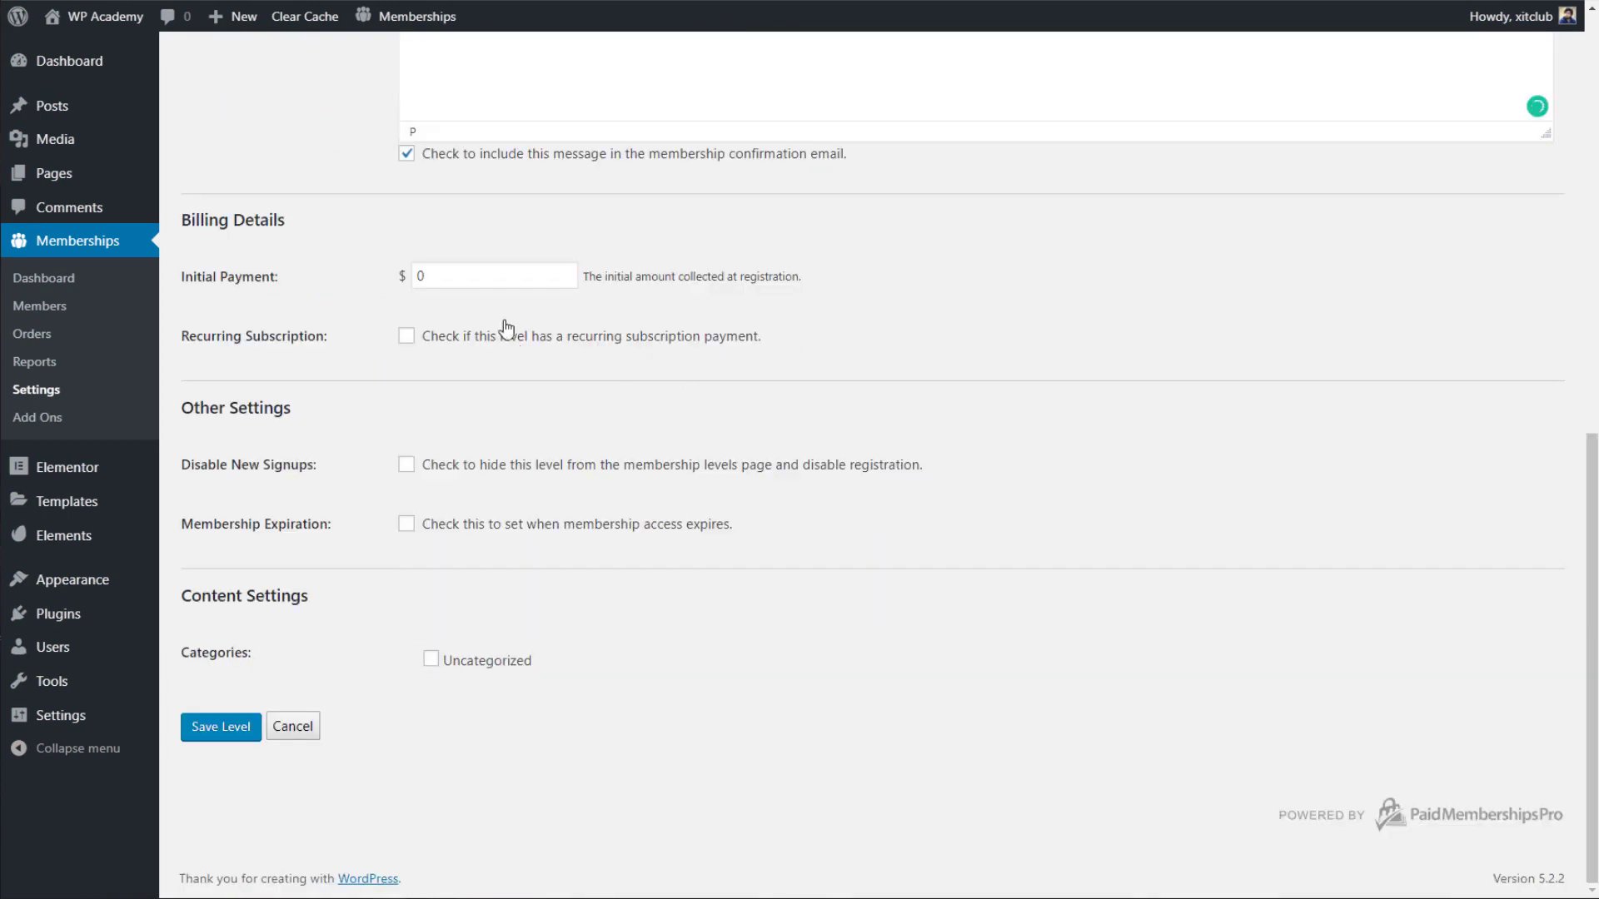
double_click(478, 275)
text(20)
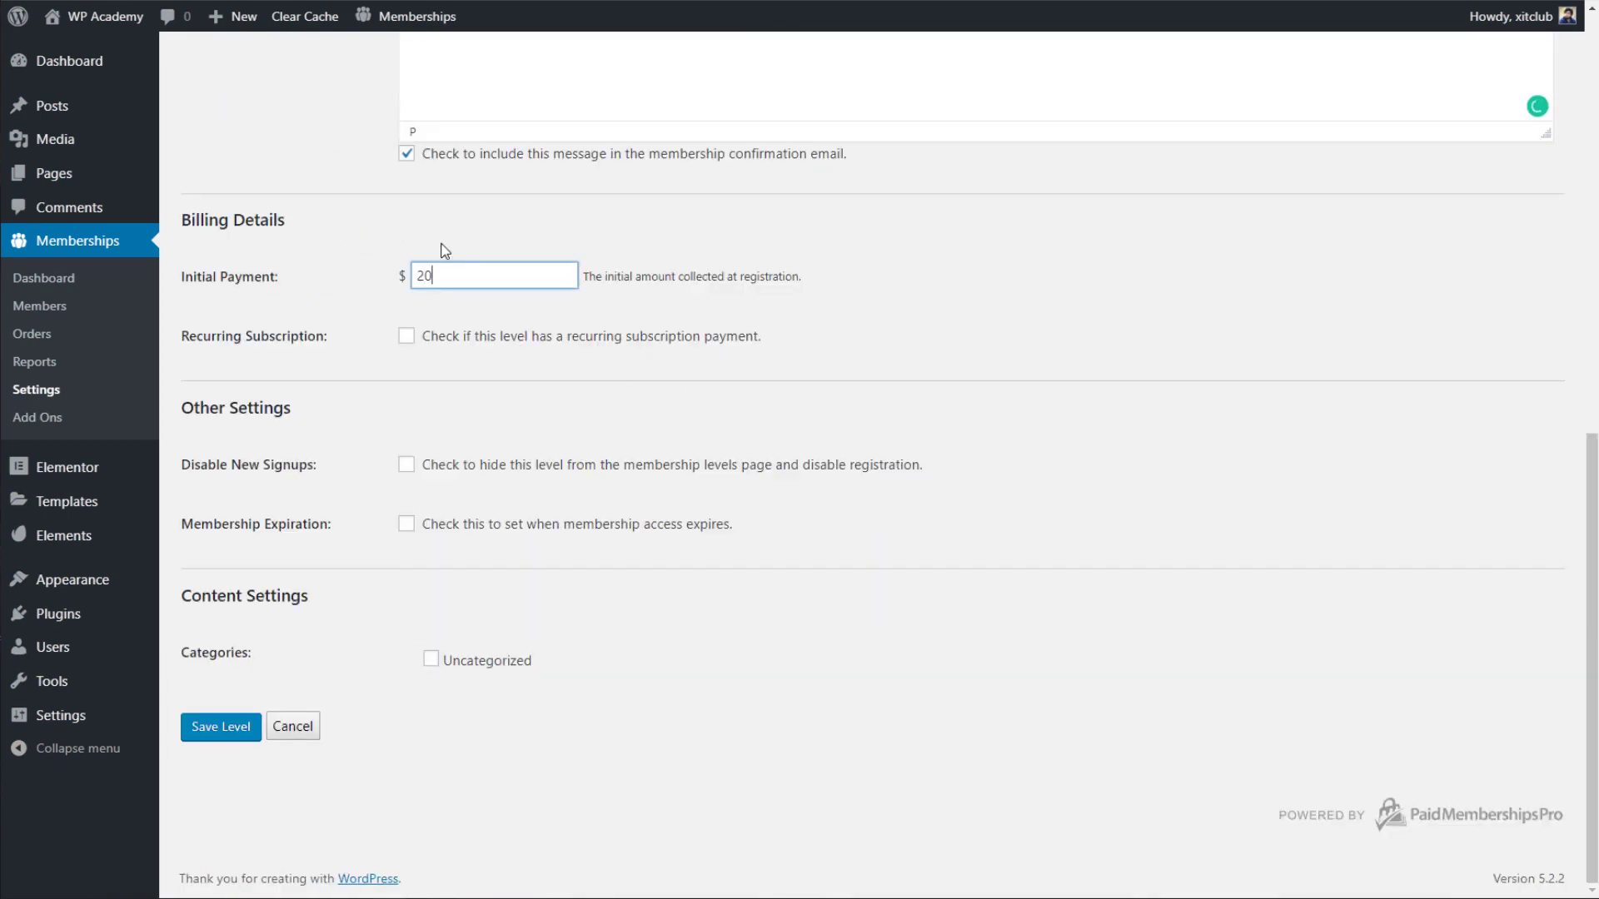
click(406, 336)
double_click(451, 395)
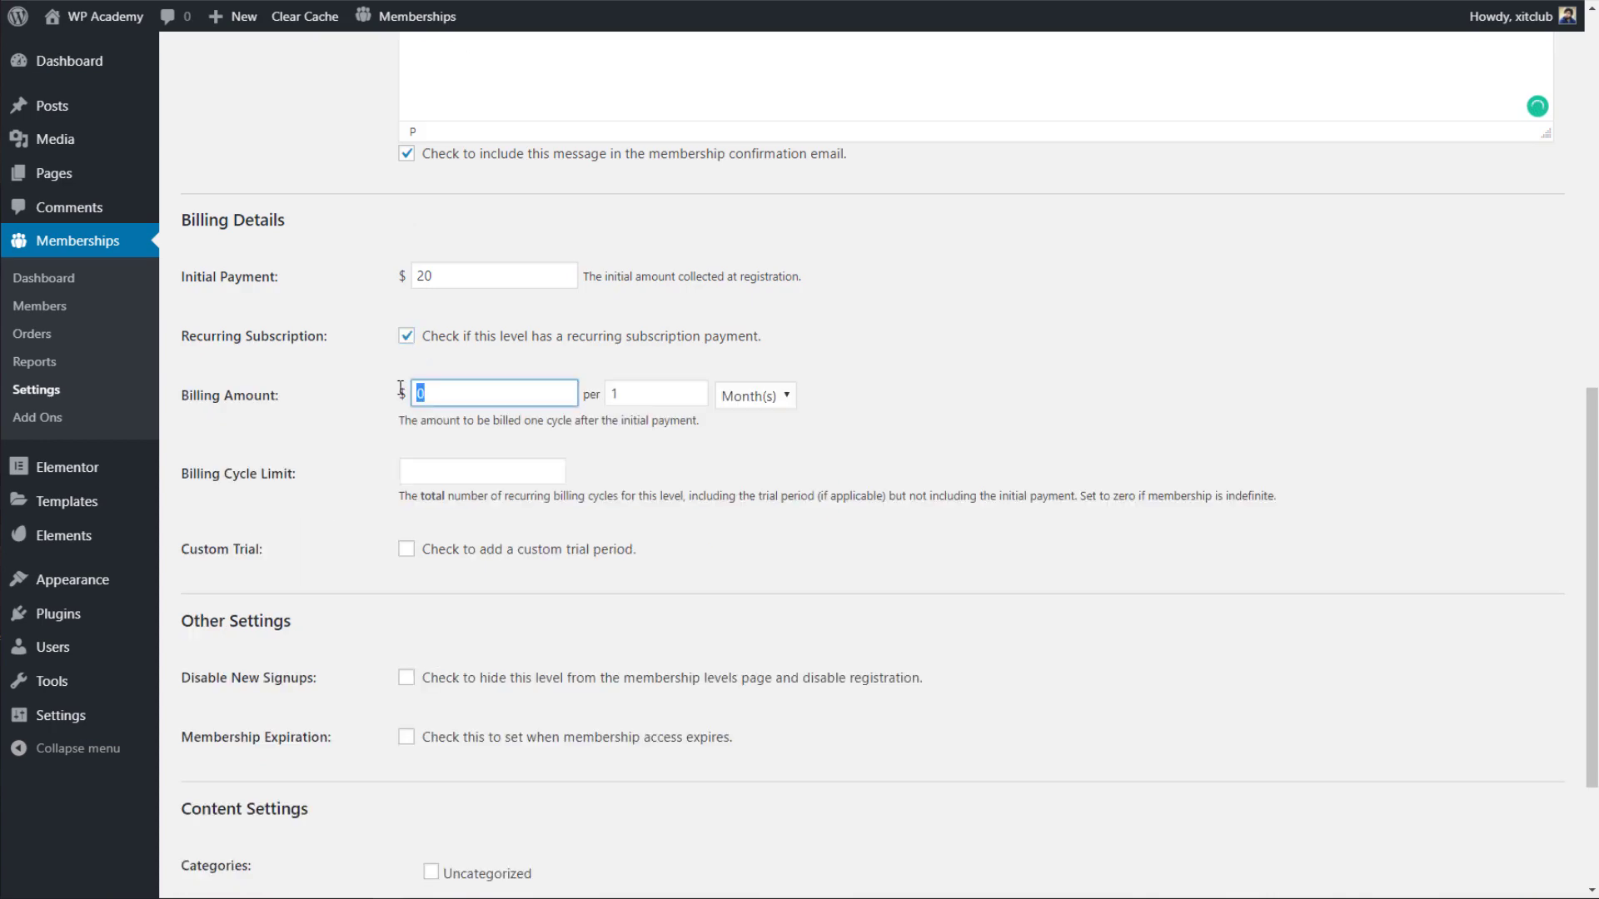
text(20)
scroll(362, 372, down, 3)
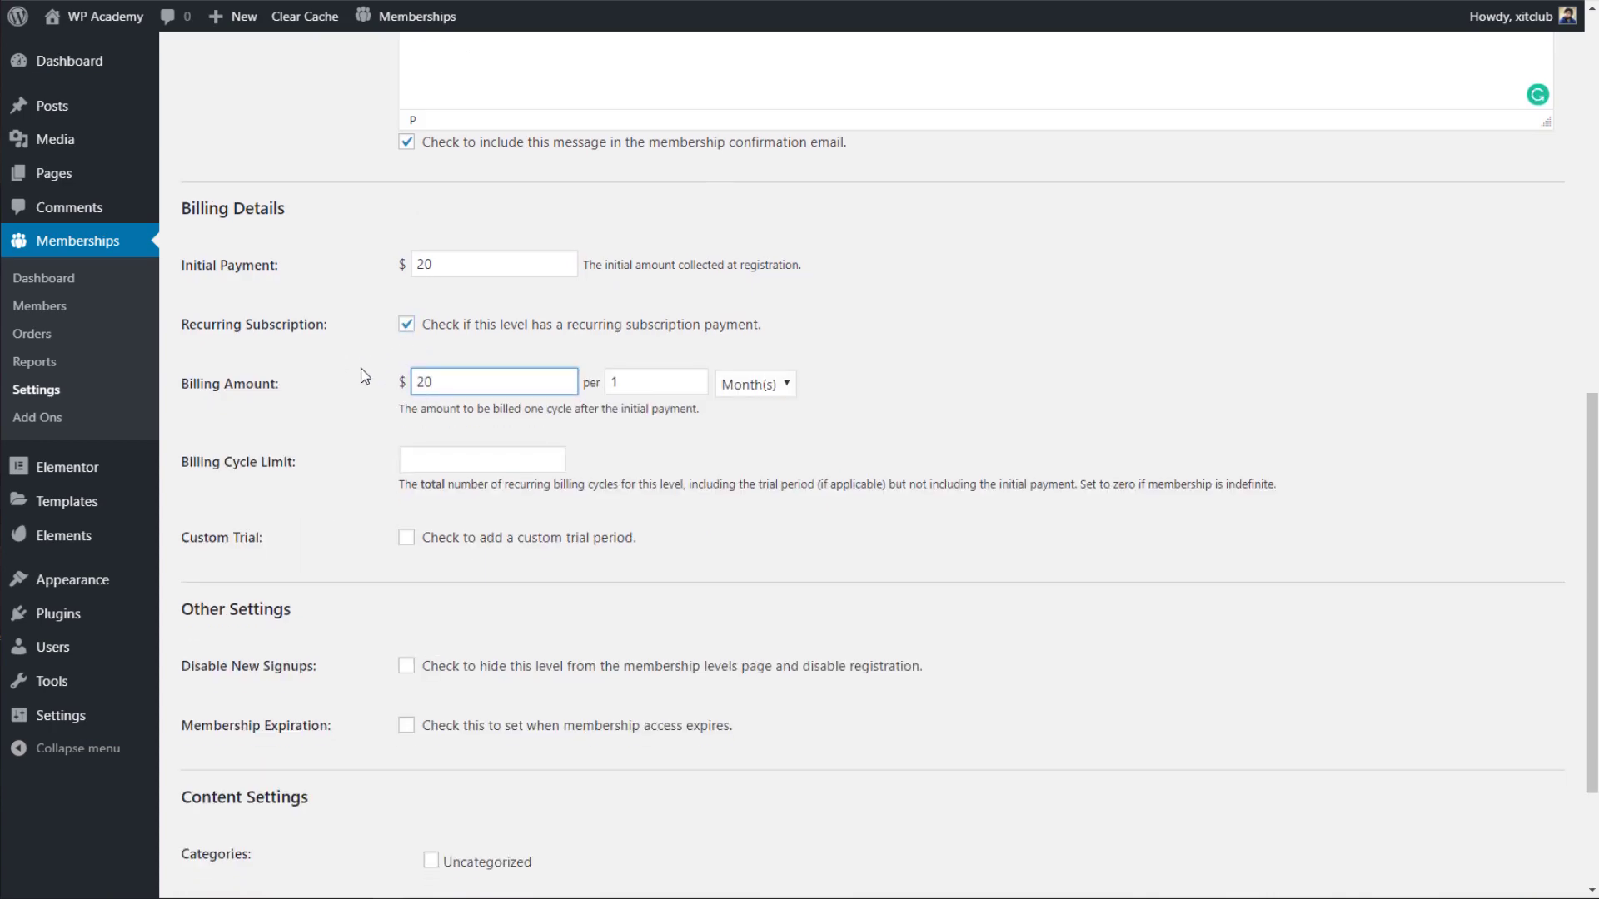
click(748, 218)
click(749, 296)
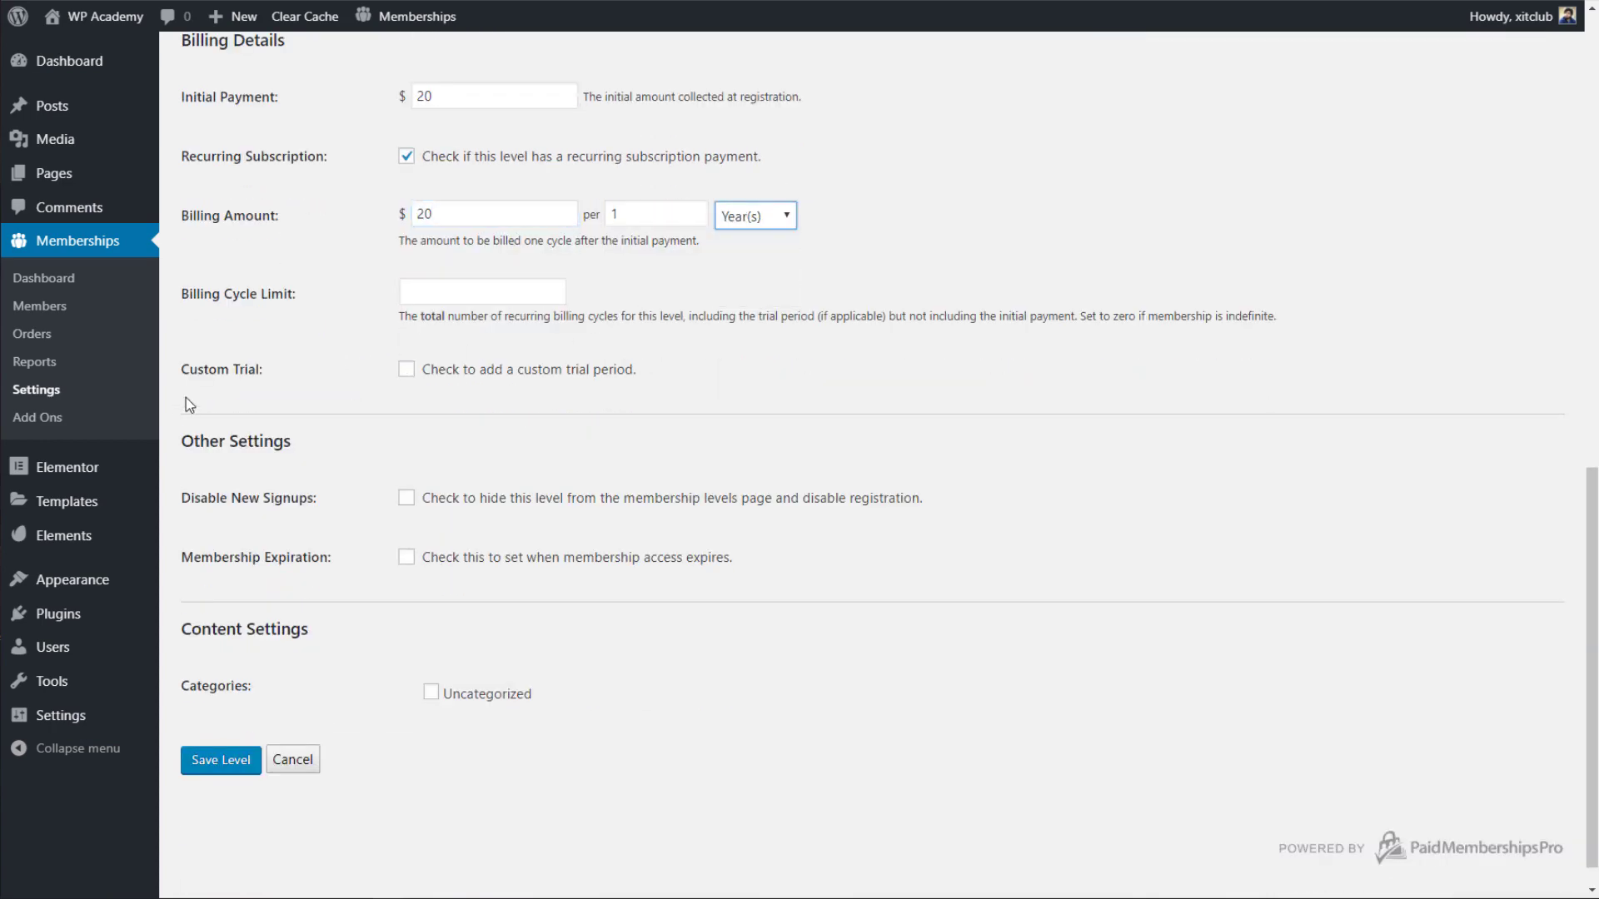
scroll(285, 400, down, 1)
click(252, 728)
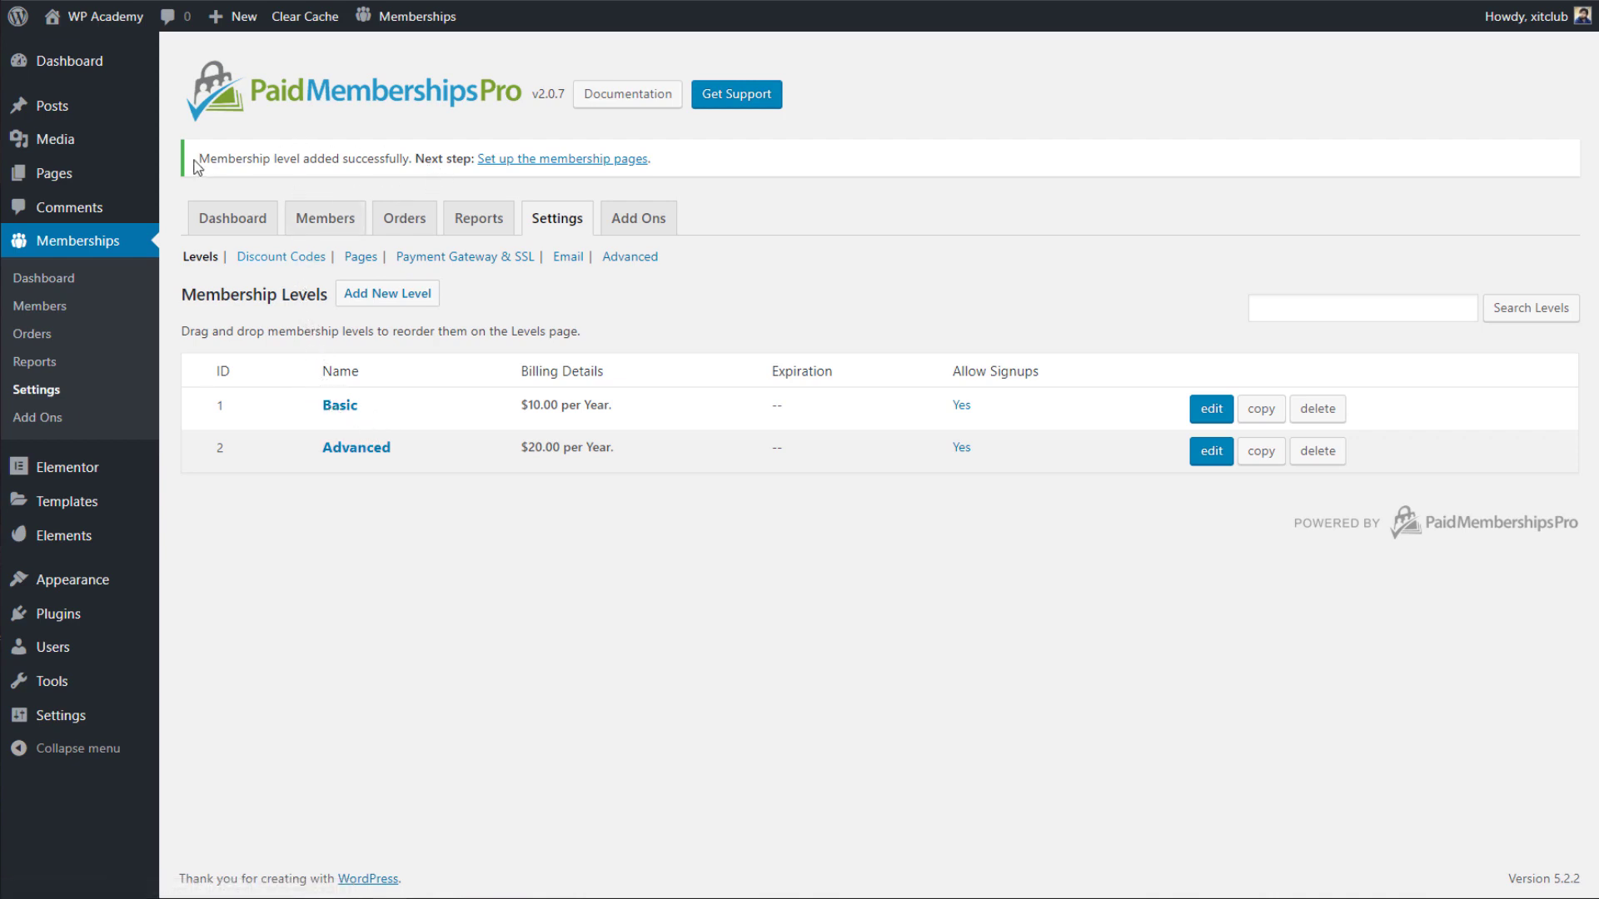
Go to the membership page setup and have the required frontend pages generated automatically.
drag(199, 160, 677, 160)
click(679, 161)
click(562, 159)
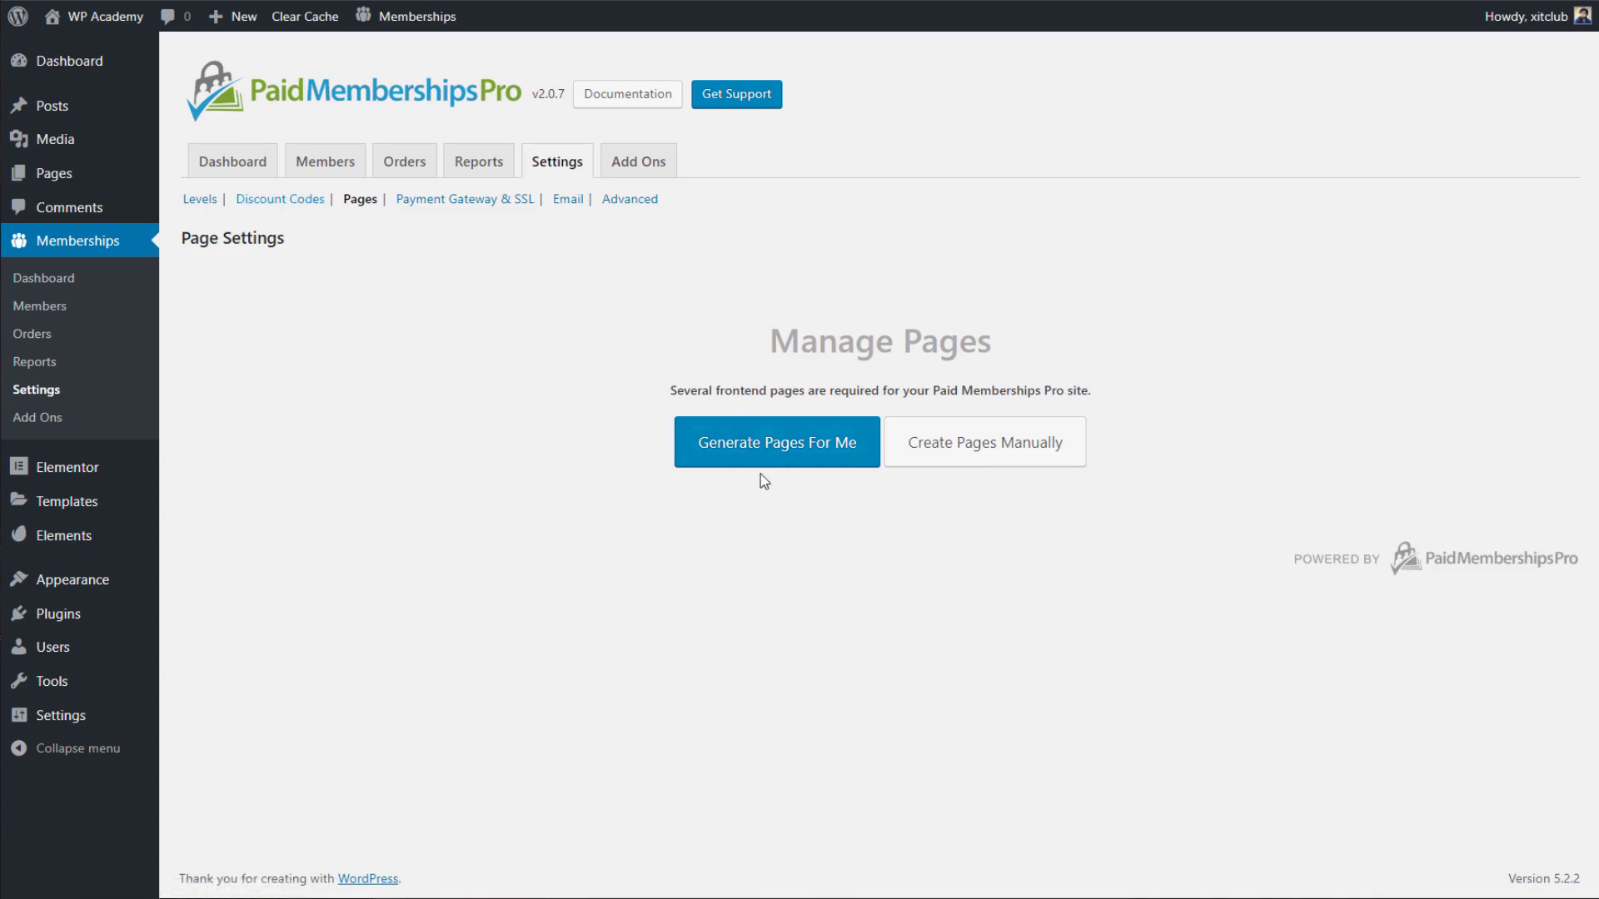
drag(759, 391, 759, 348)
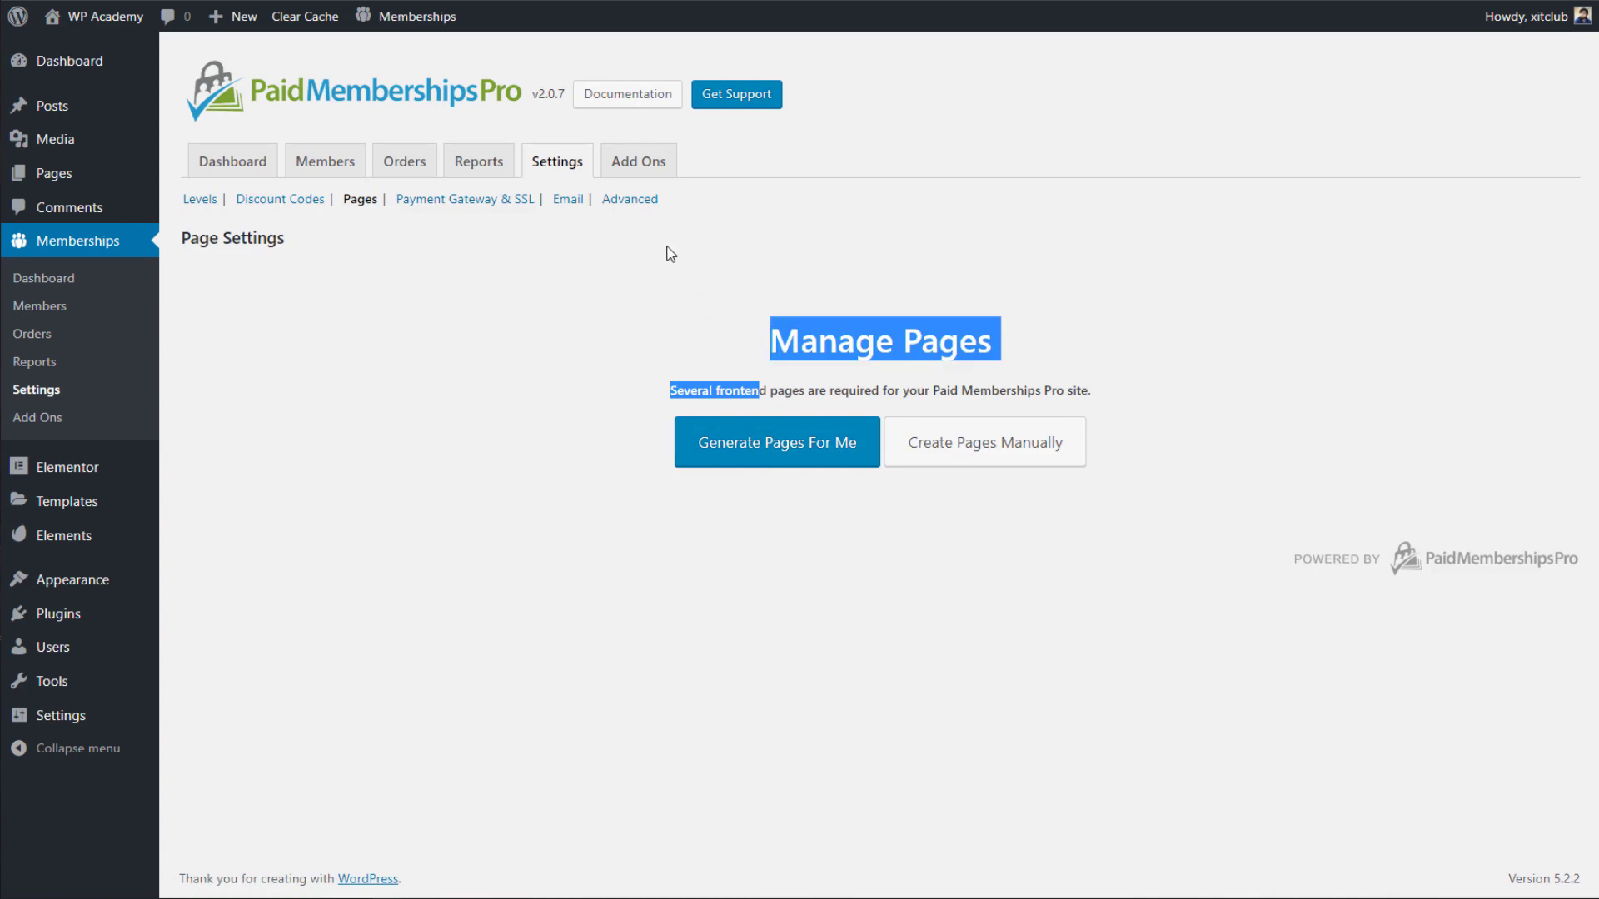
click(700, 282)
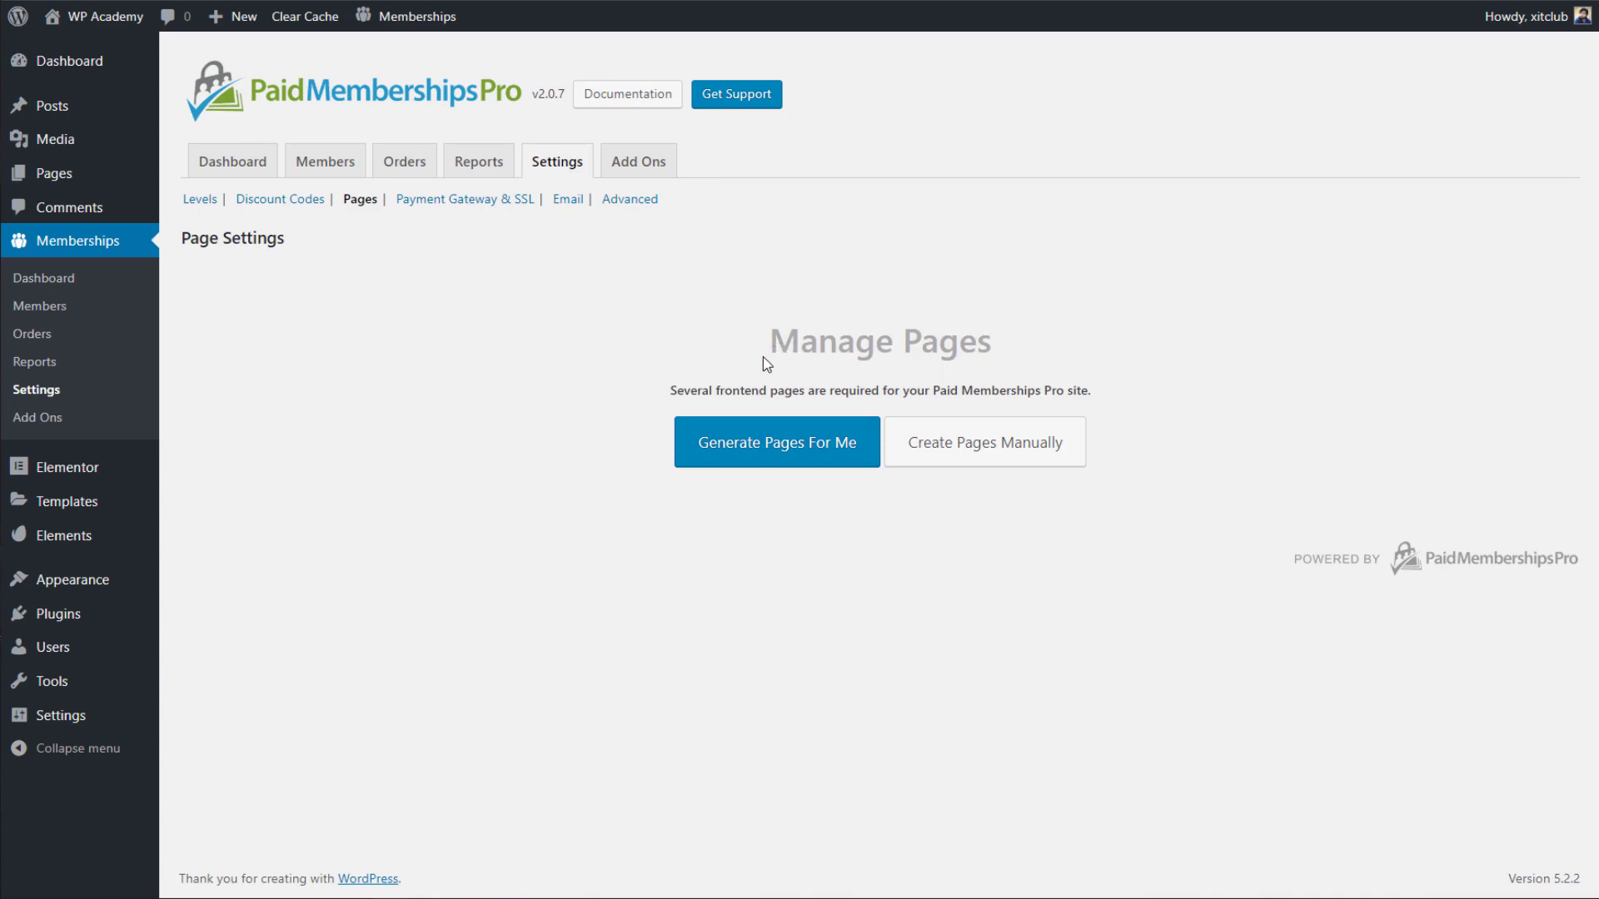
click(798, 448)
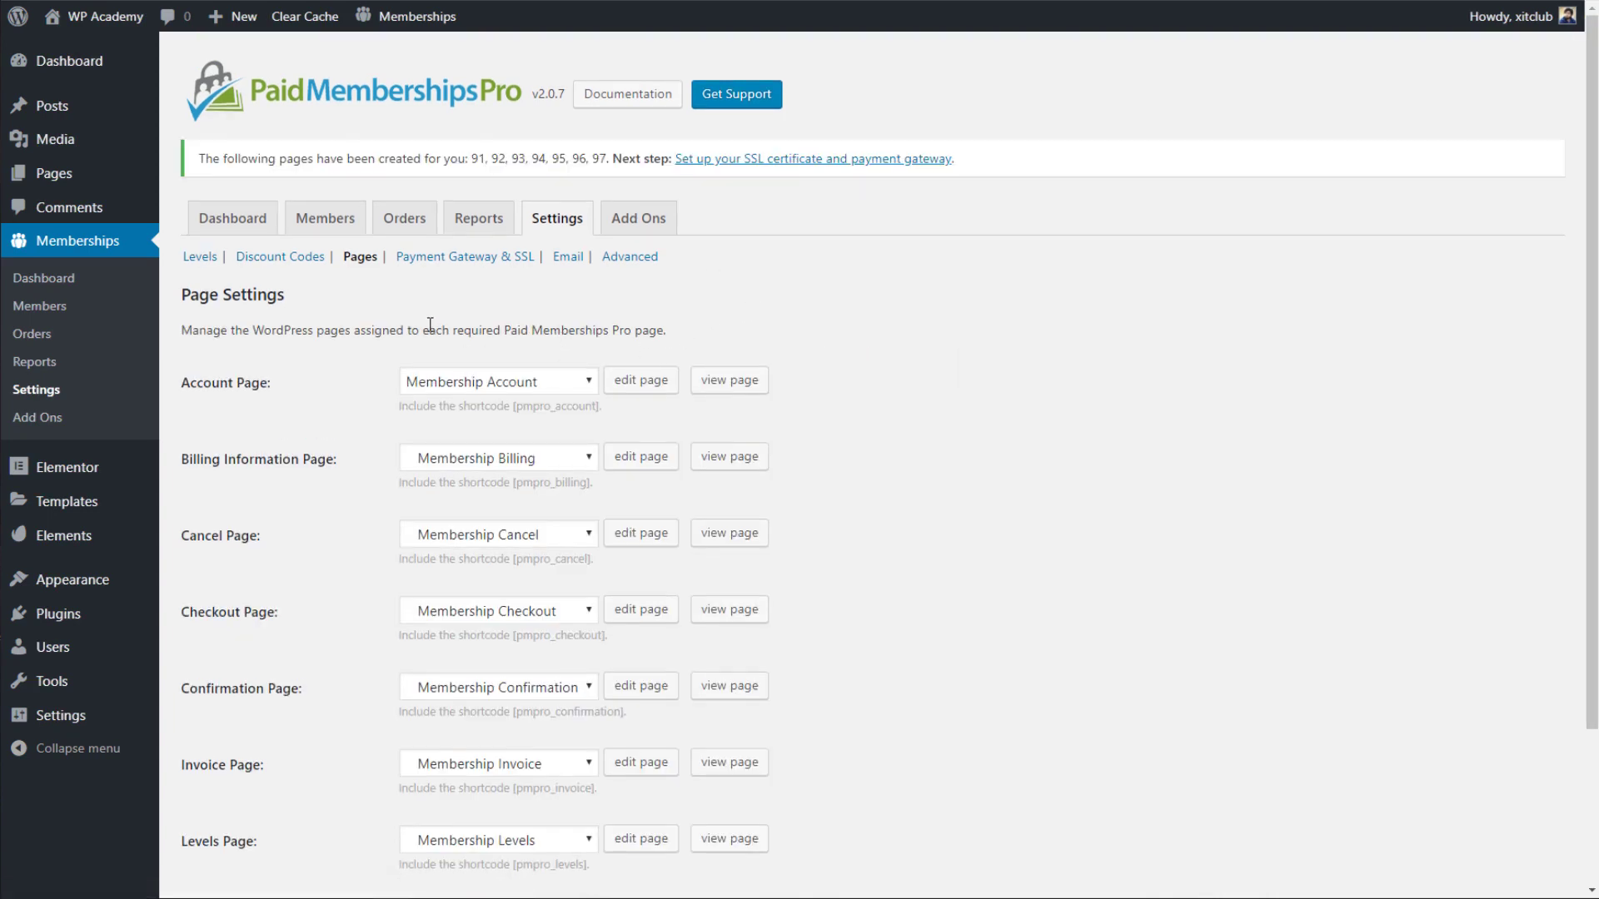
Open the Payment Gateway & SSL settings and select Stripe as the payment gateway.
click(492, 260)
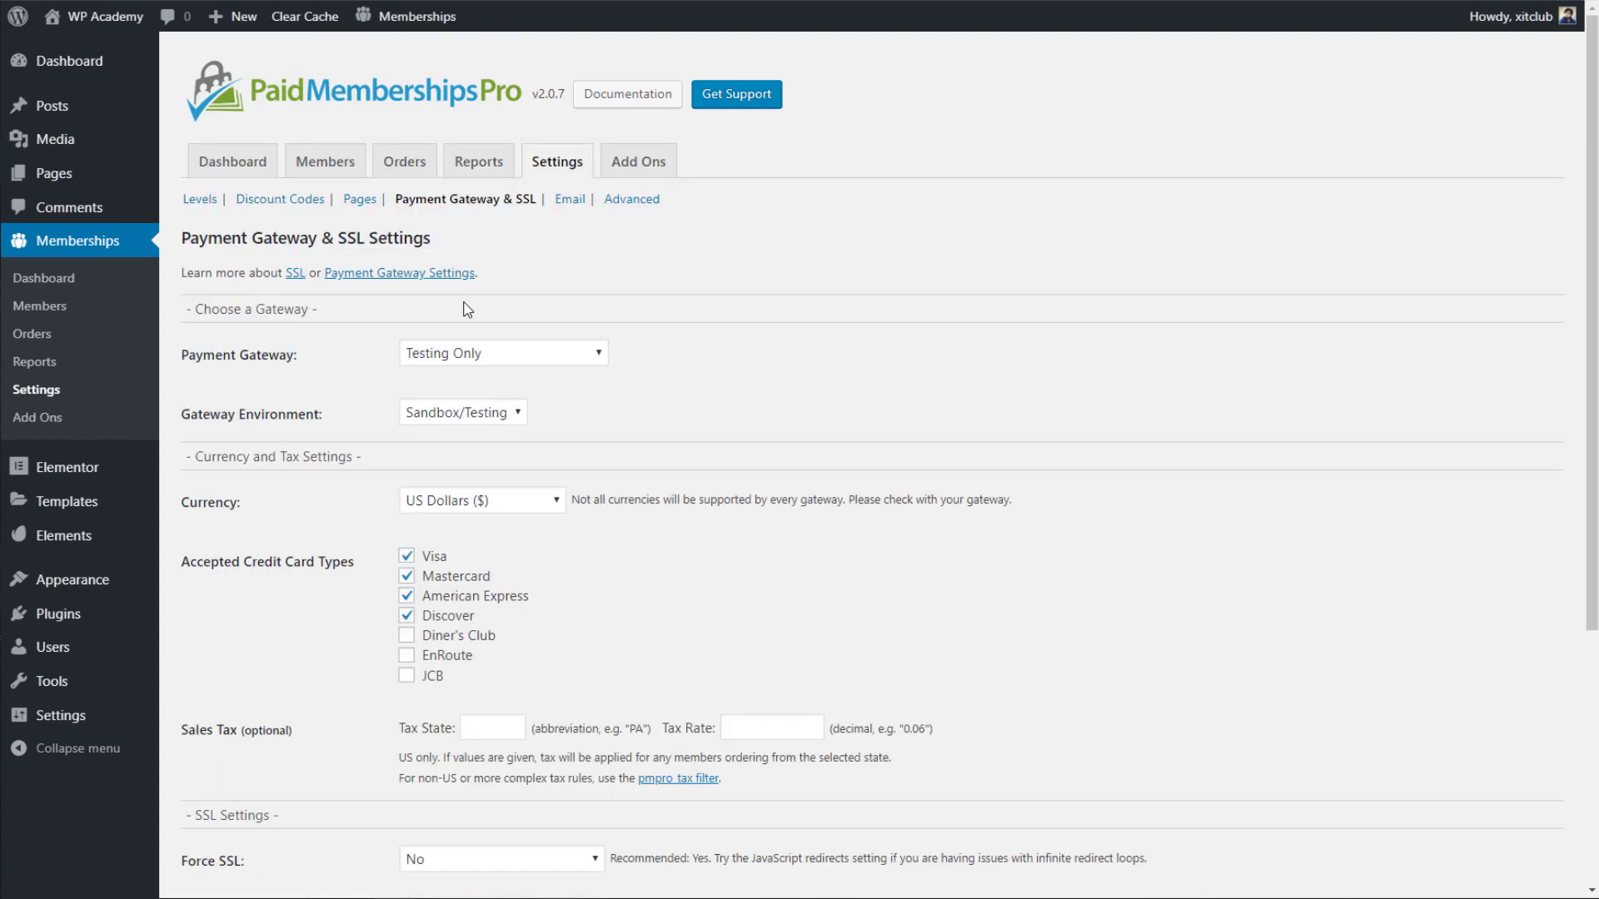
scroll(468, 302, down, 3)
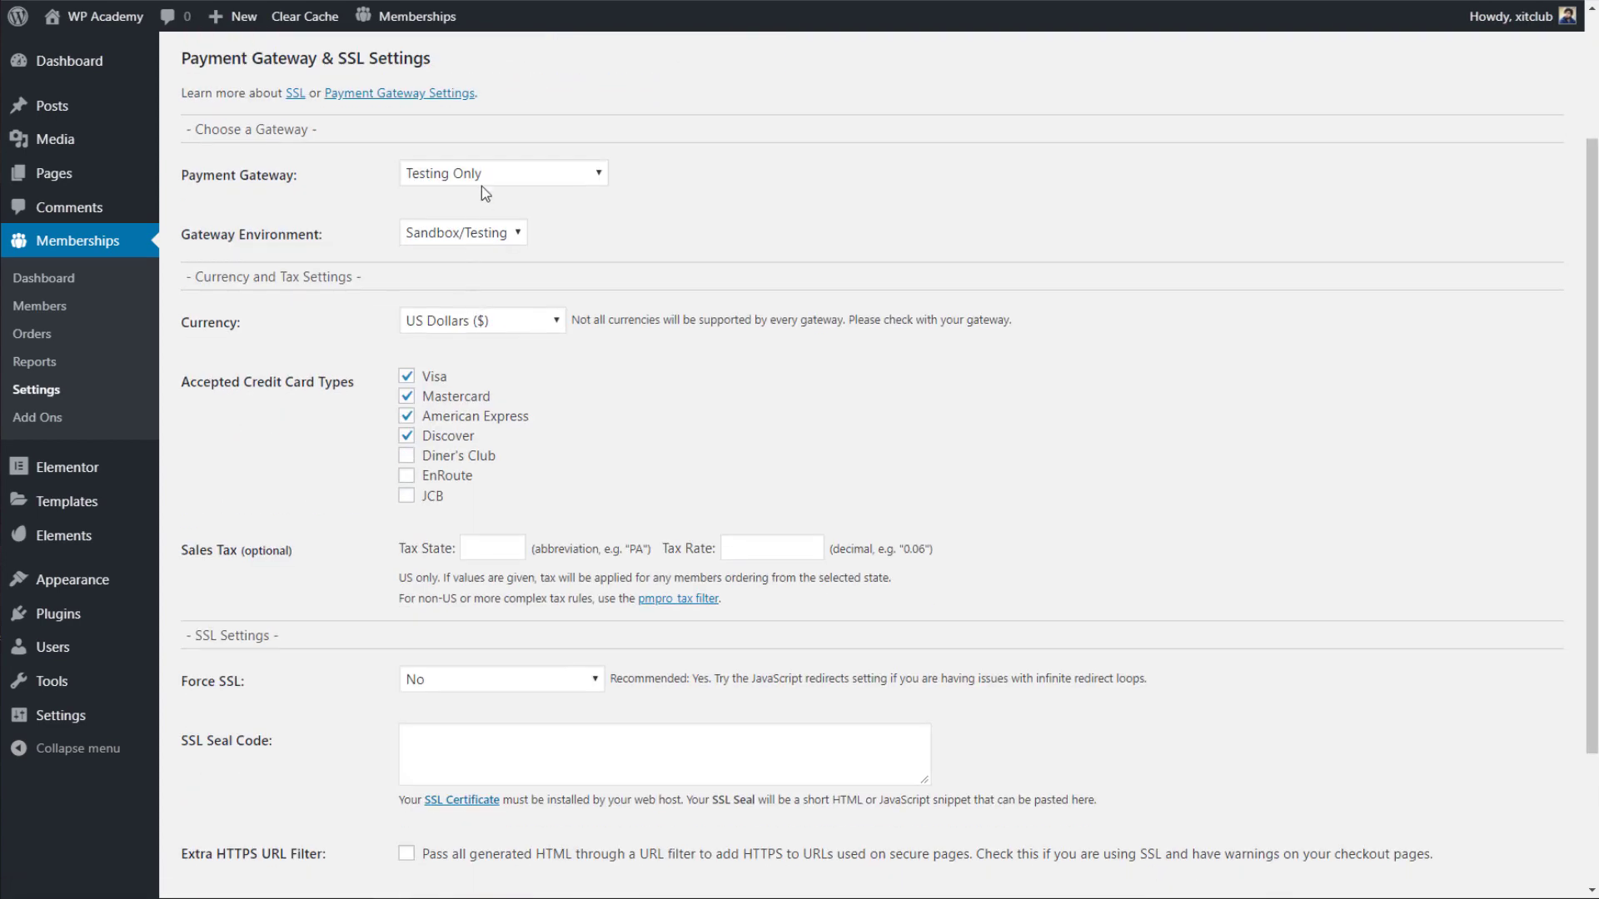
click(483, 177)
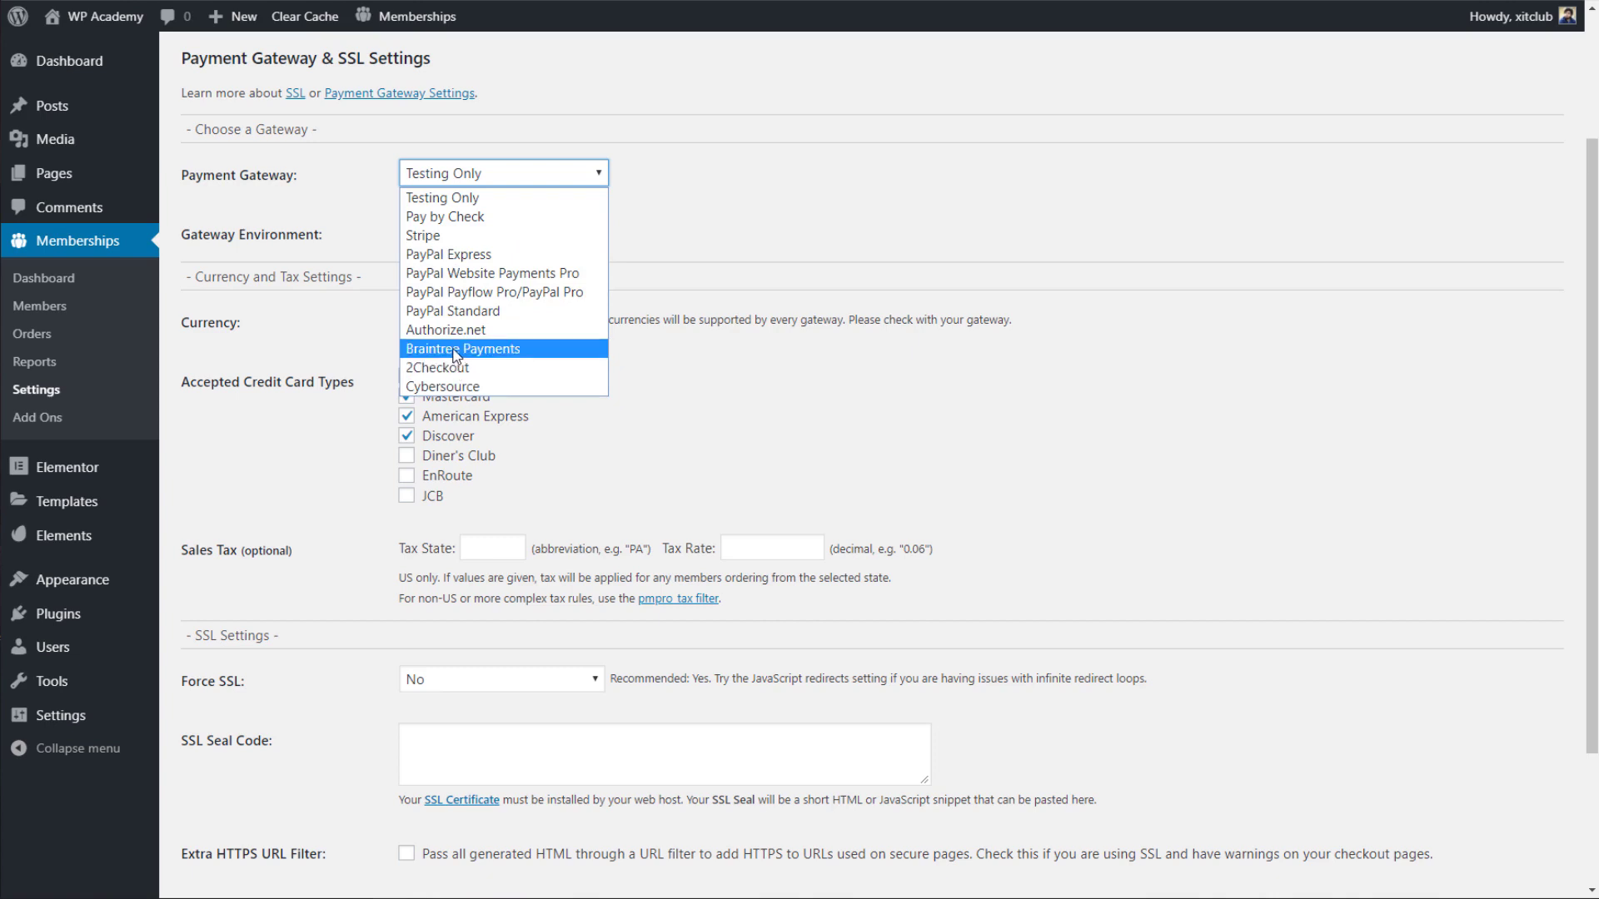
click(446, 239)
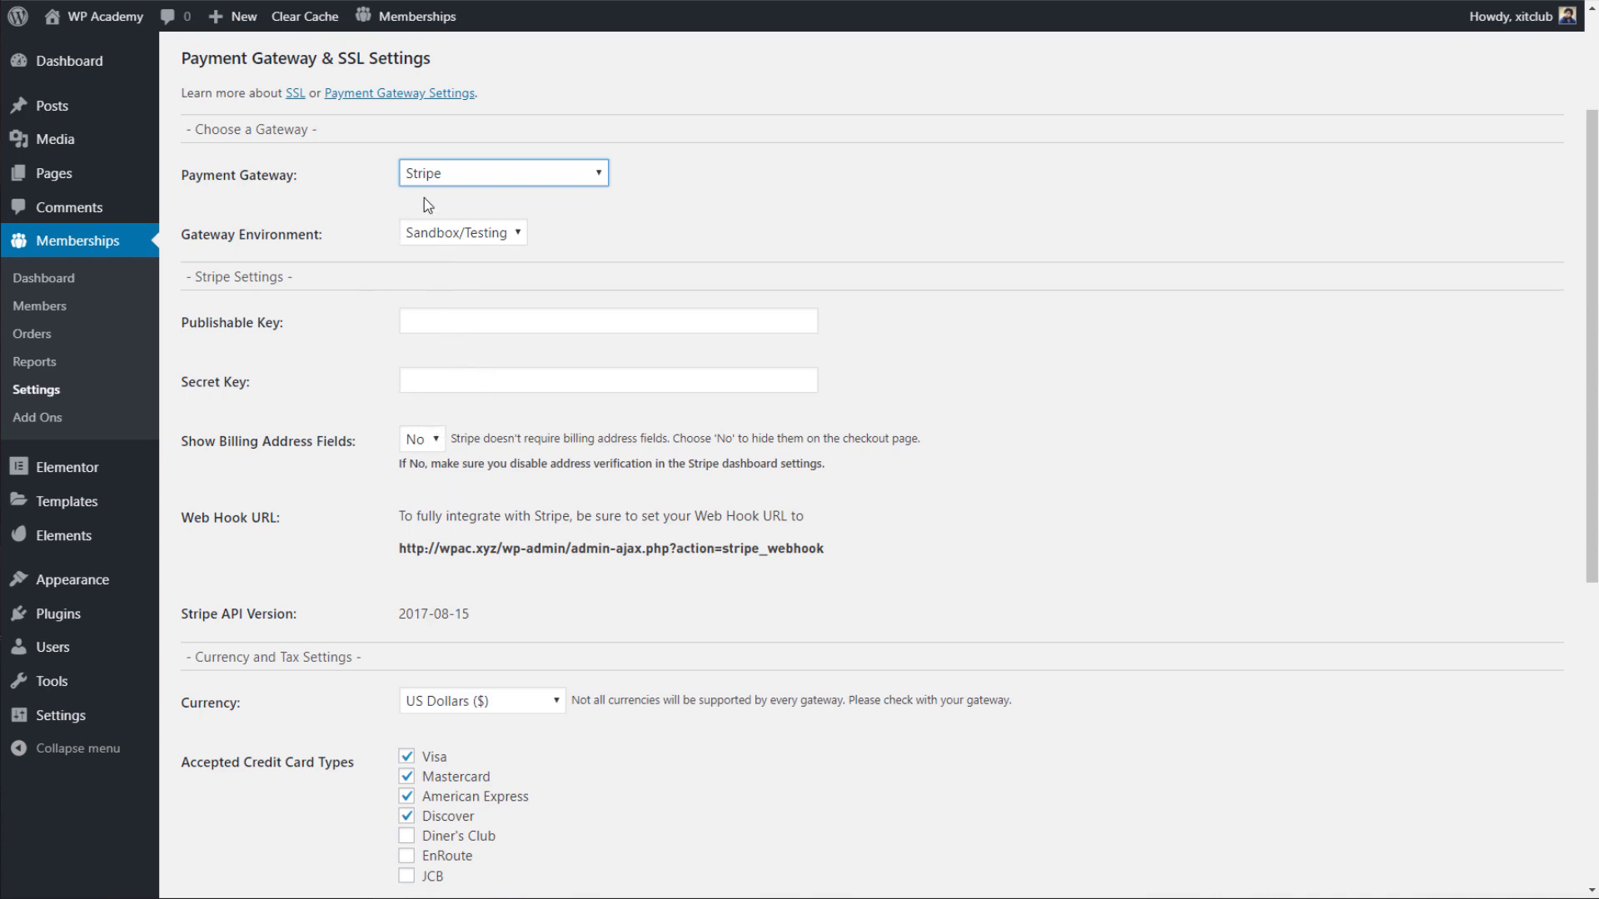
Try PayPal Express and PayPal Standard as the payment gateway, and look at the account email field and gateway environment choices.
click(427, 175)
click(475, 264)
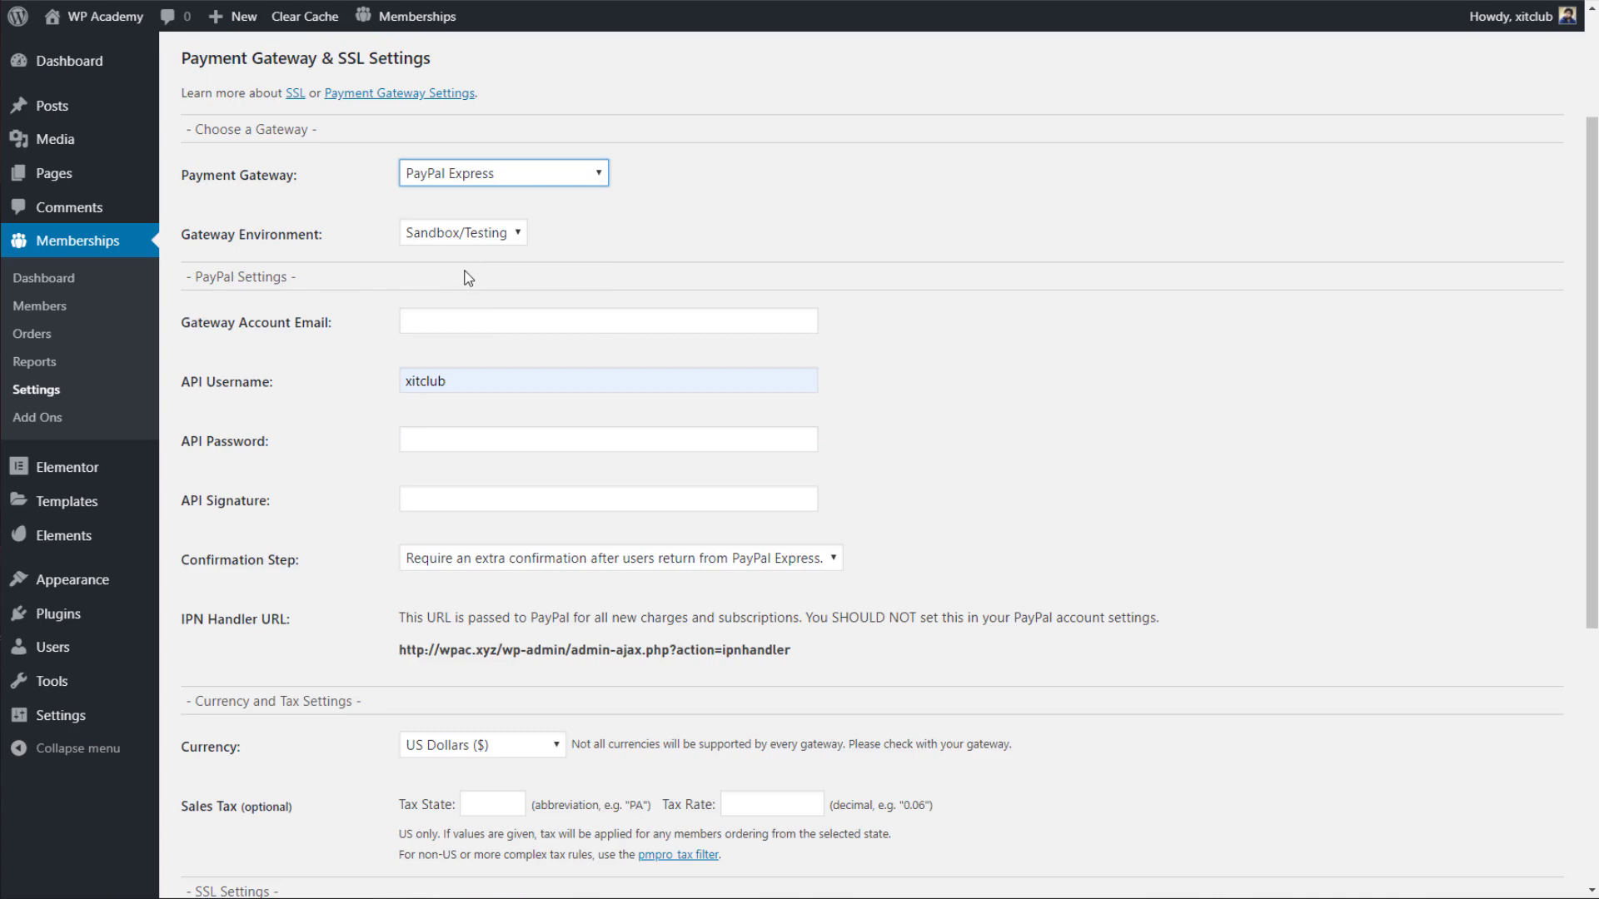
click(483, 175)
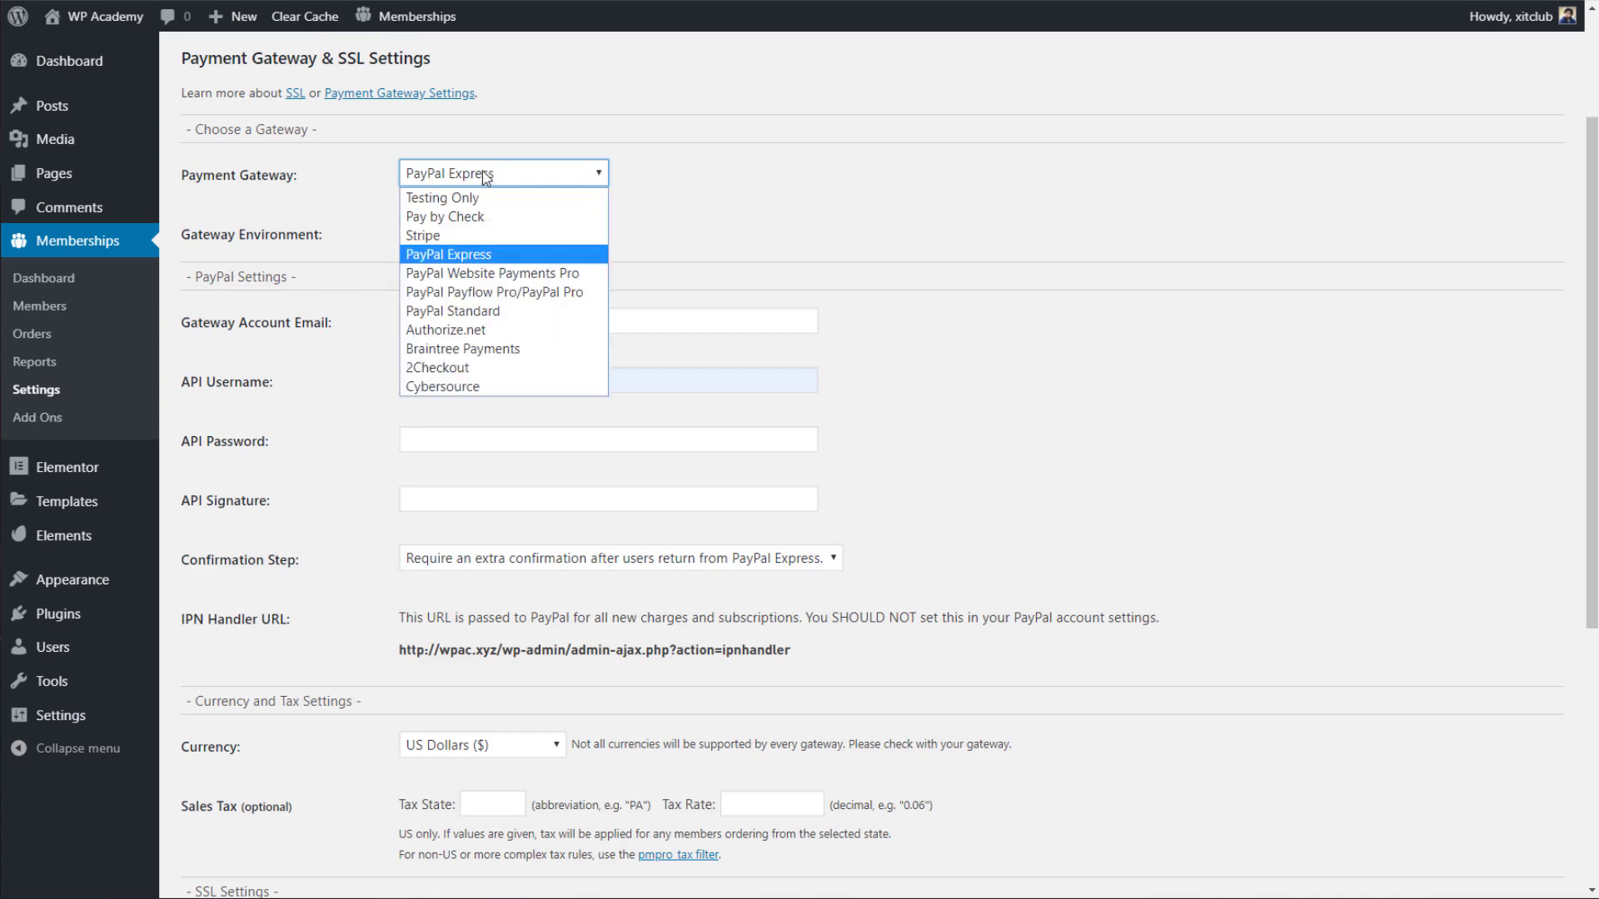
click(495, 313)
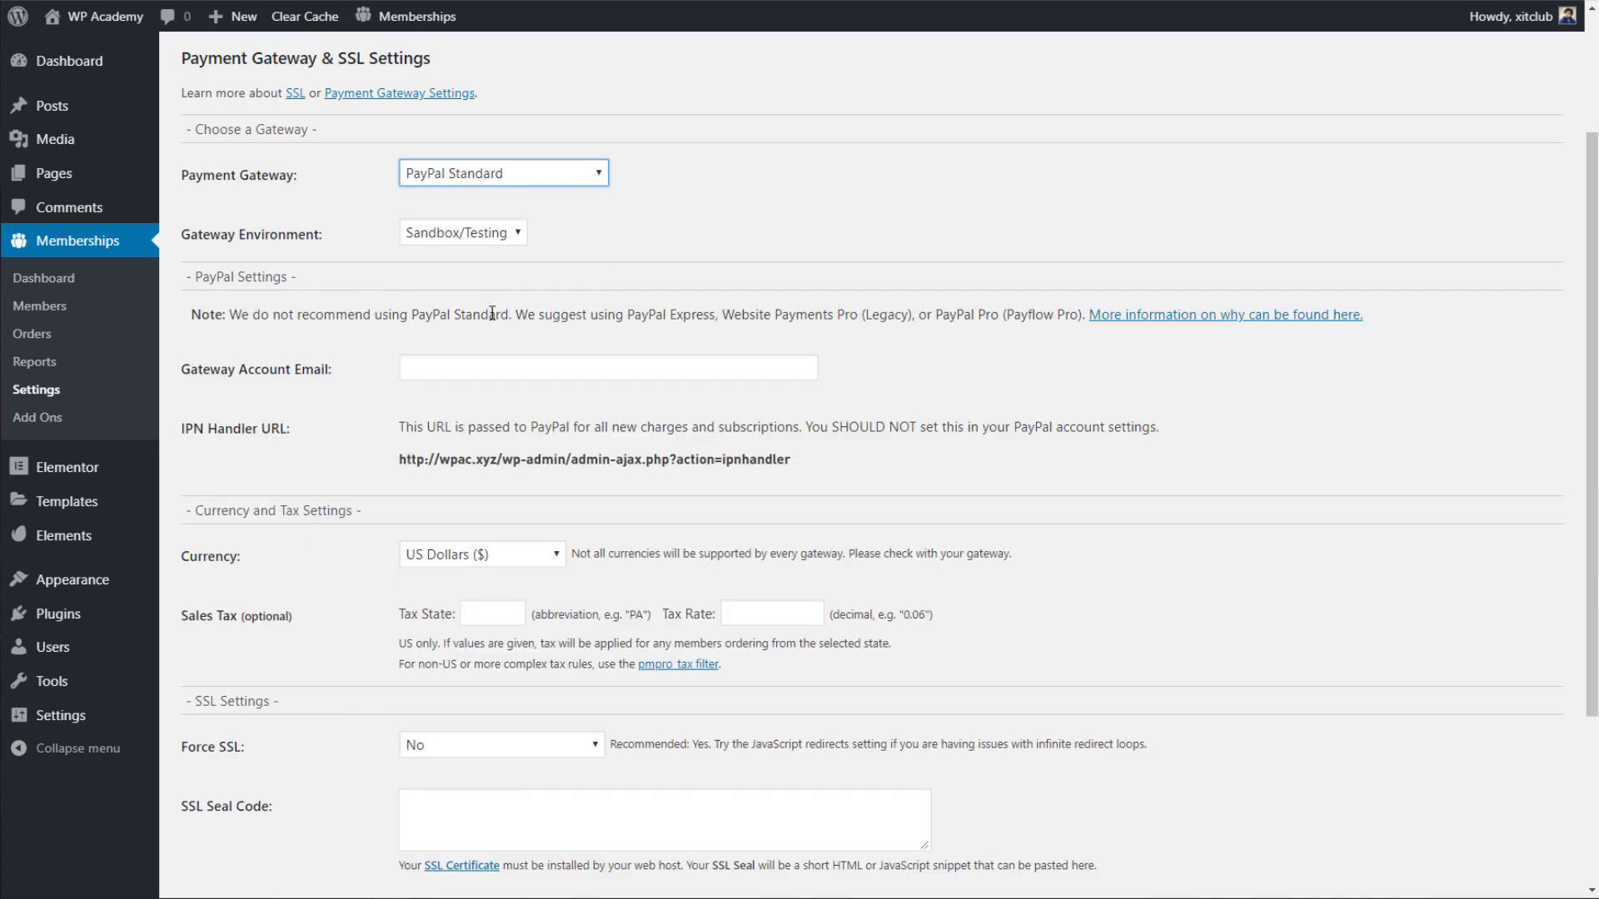
click(498, 358)
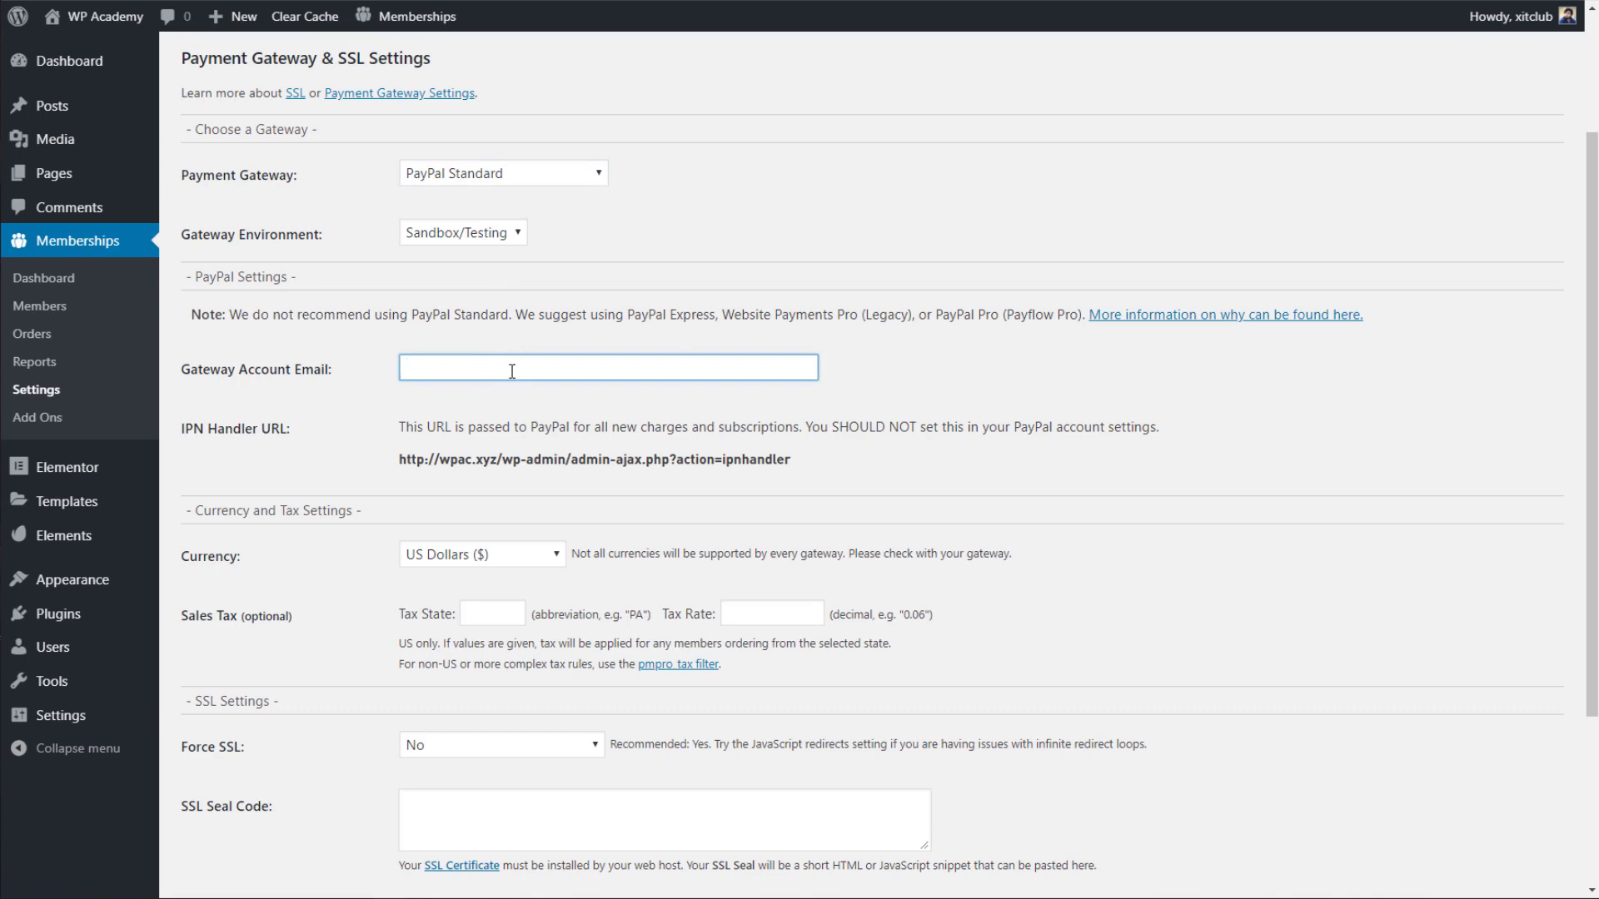
click(488, 234)
click(485, 234)
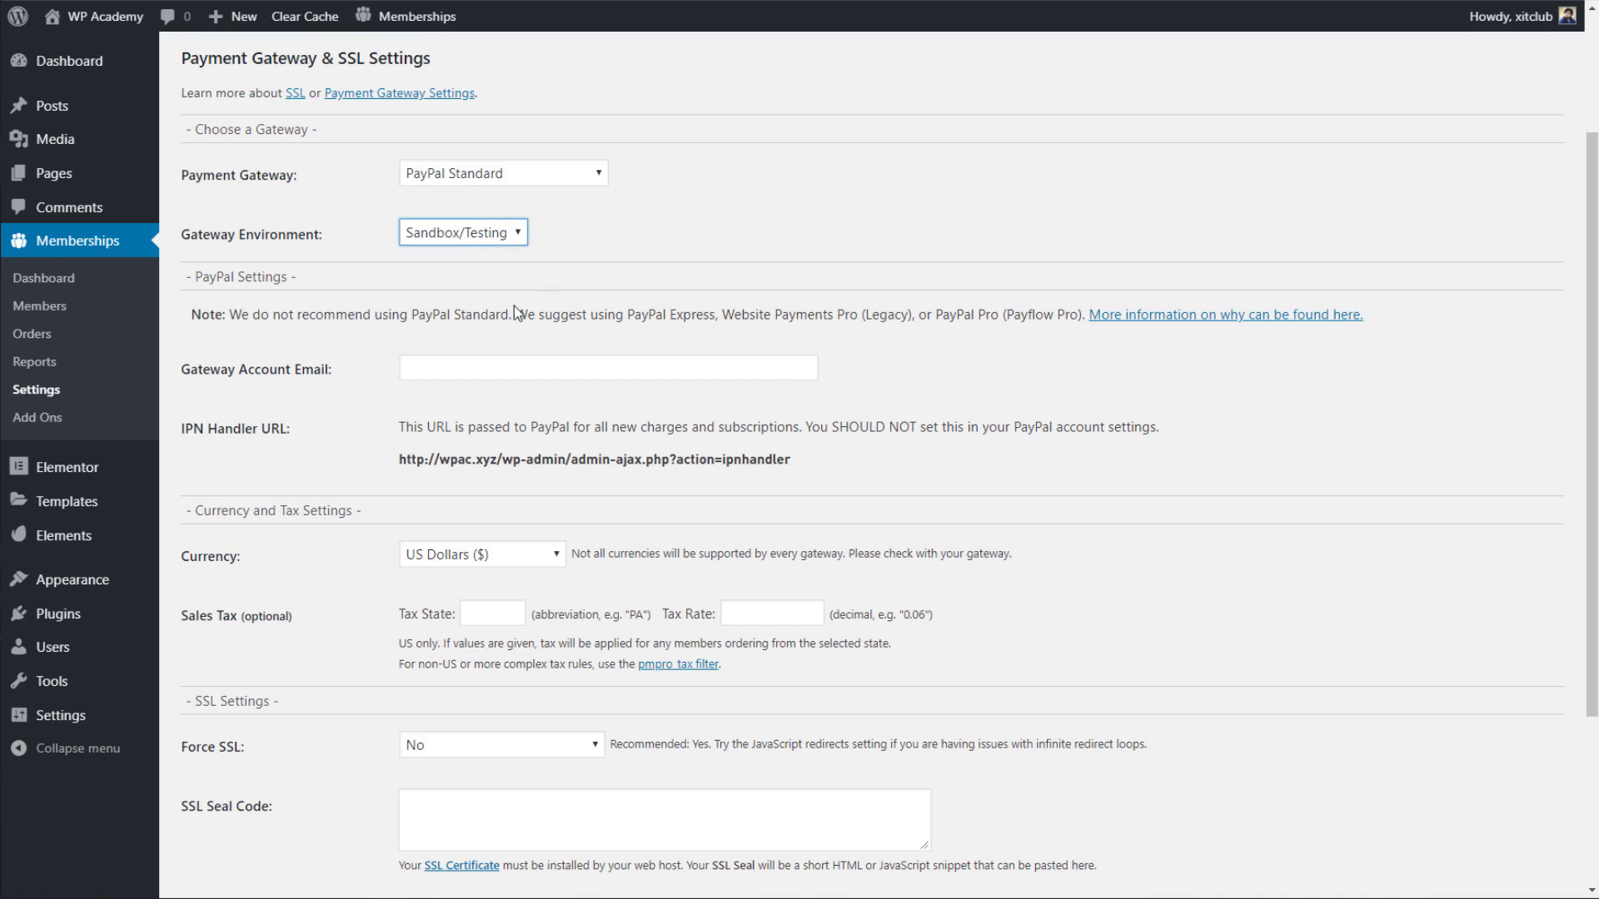
Set the payment gateway to PayPal Express and review its account email field and confirmation step options.
click(440, 173)
click(465, 255)
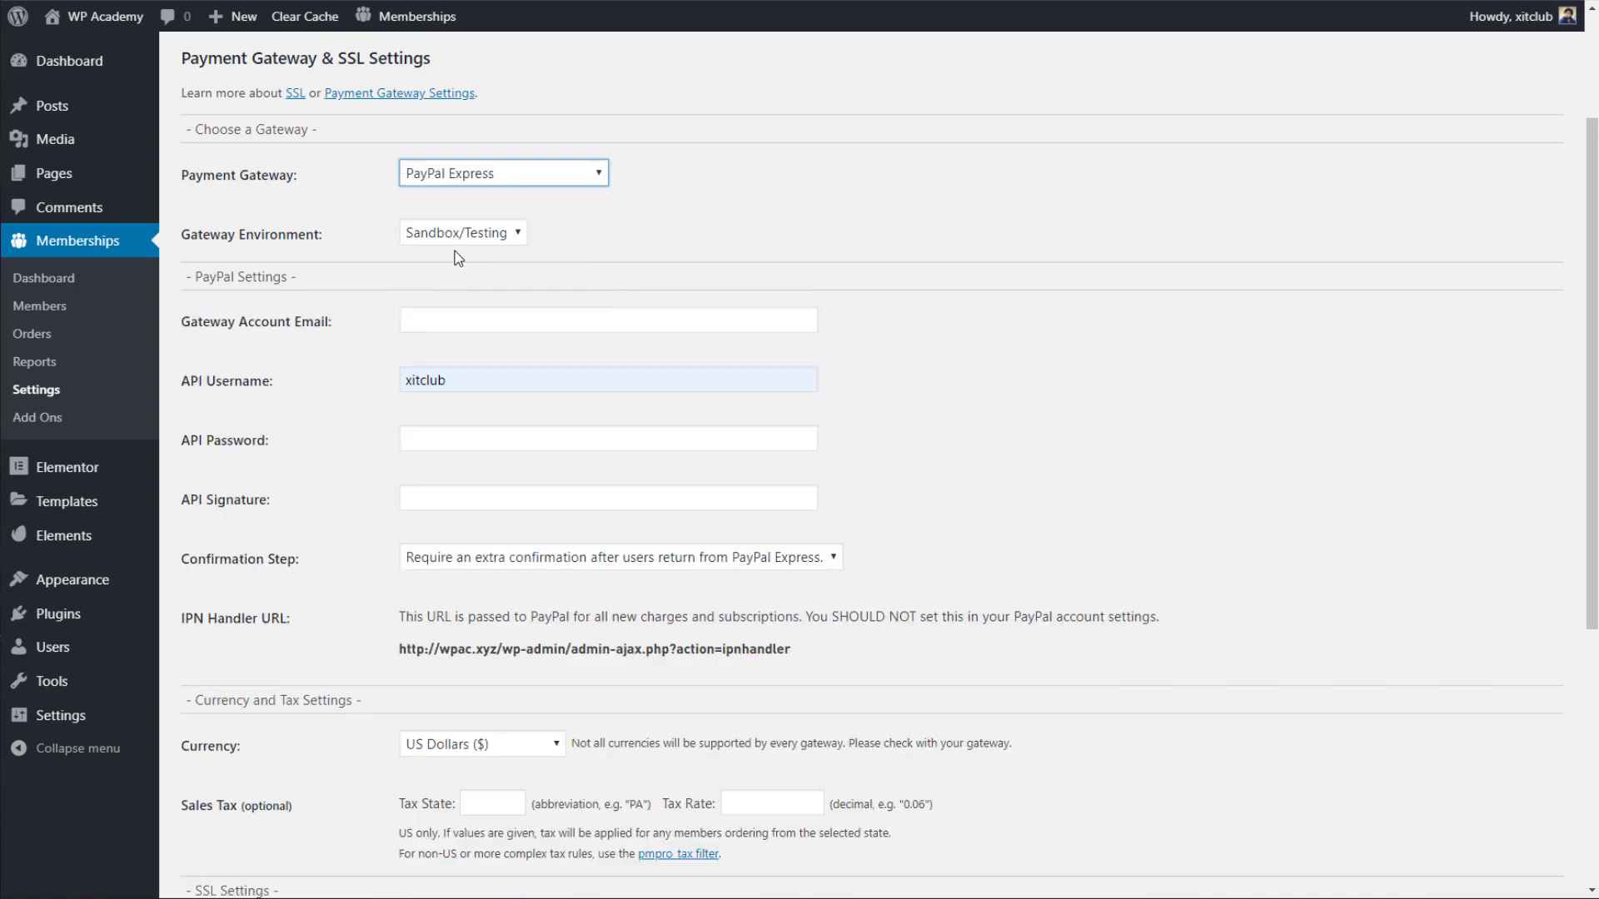
click(463, 324)
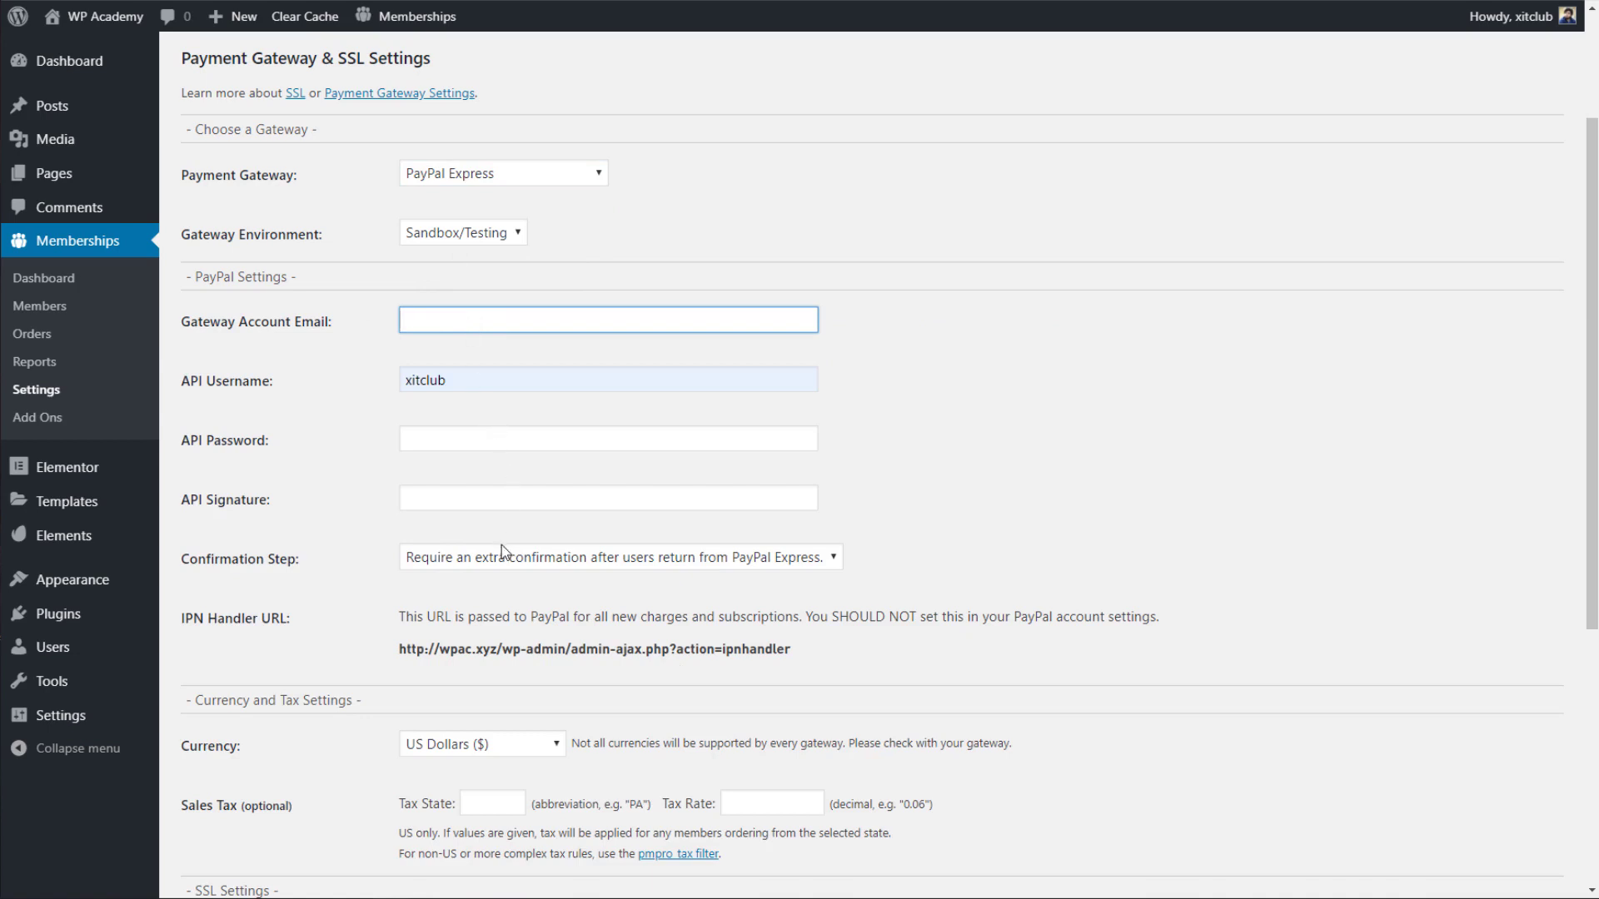
click(490, 562)
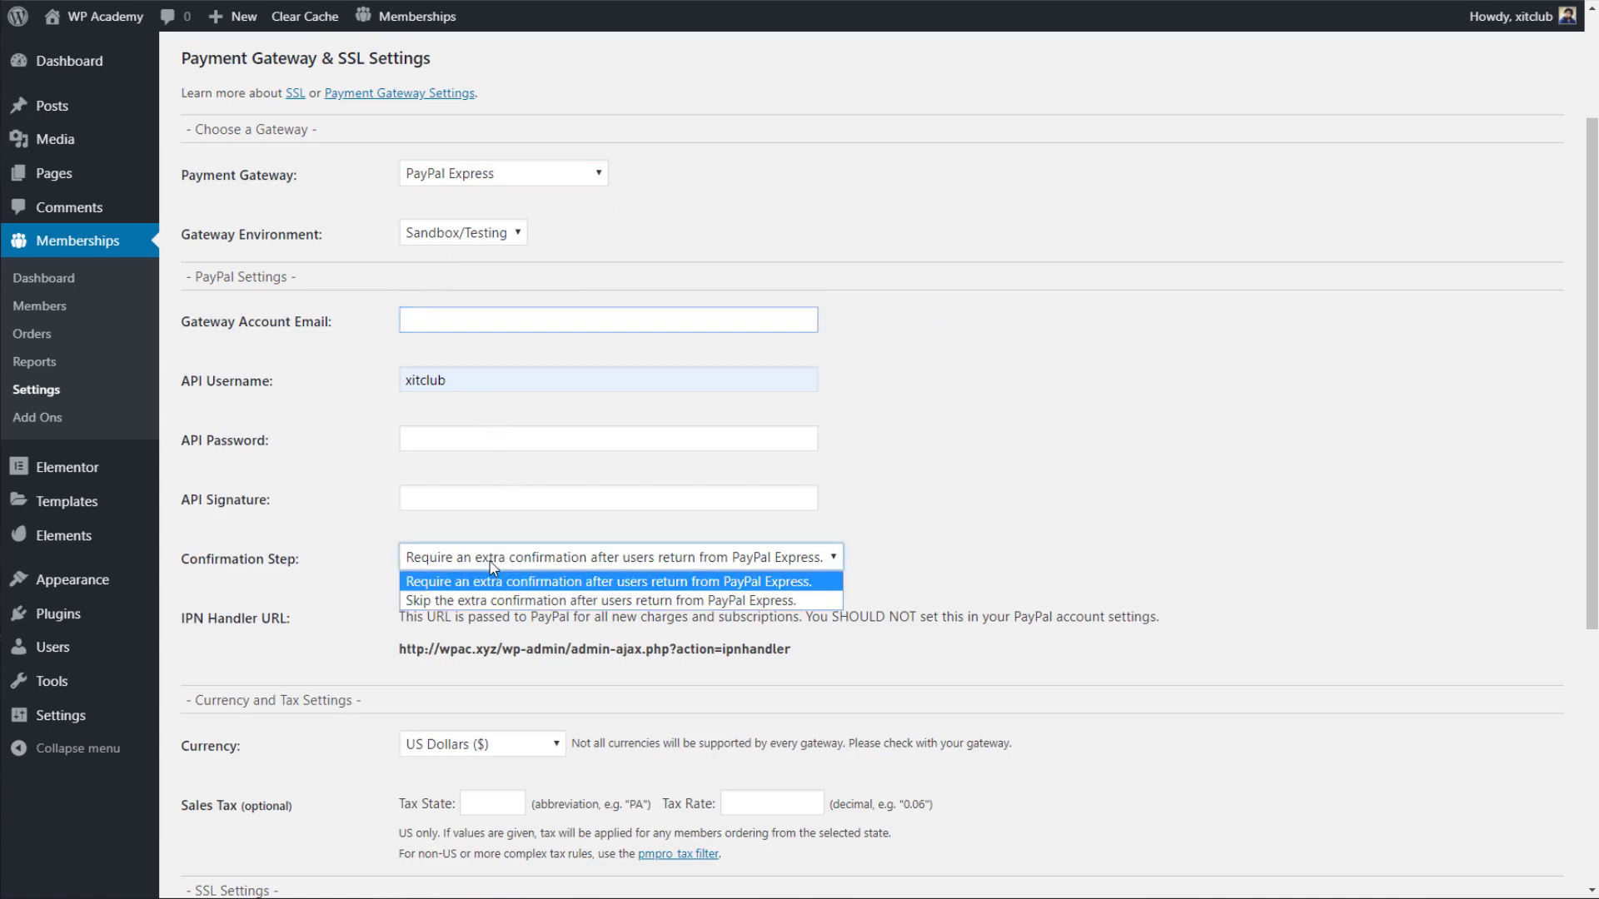
click(358, 517)
Try Authorize.net as the payment gateway to view its settings, and switch the gateway back to Stripe.
click(443, 181)
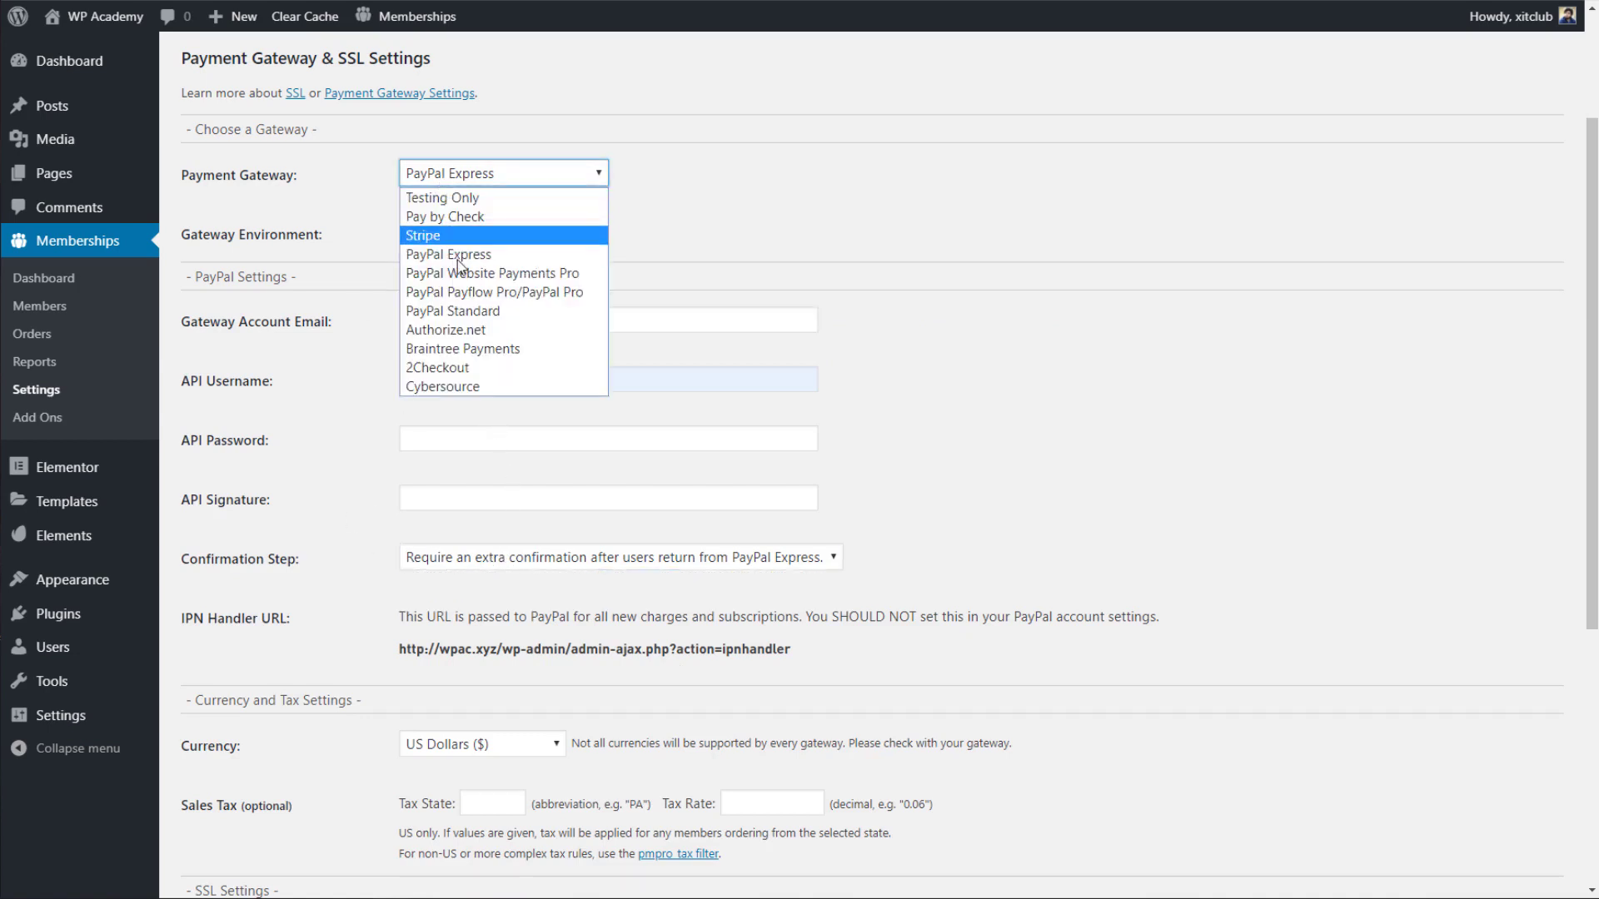
click(484, 323)
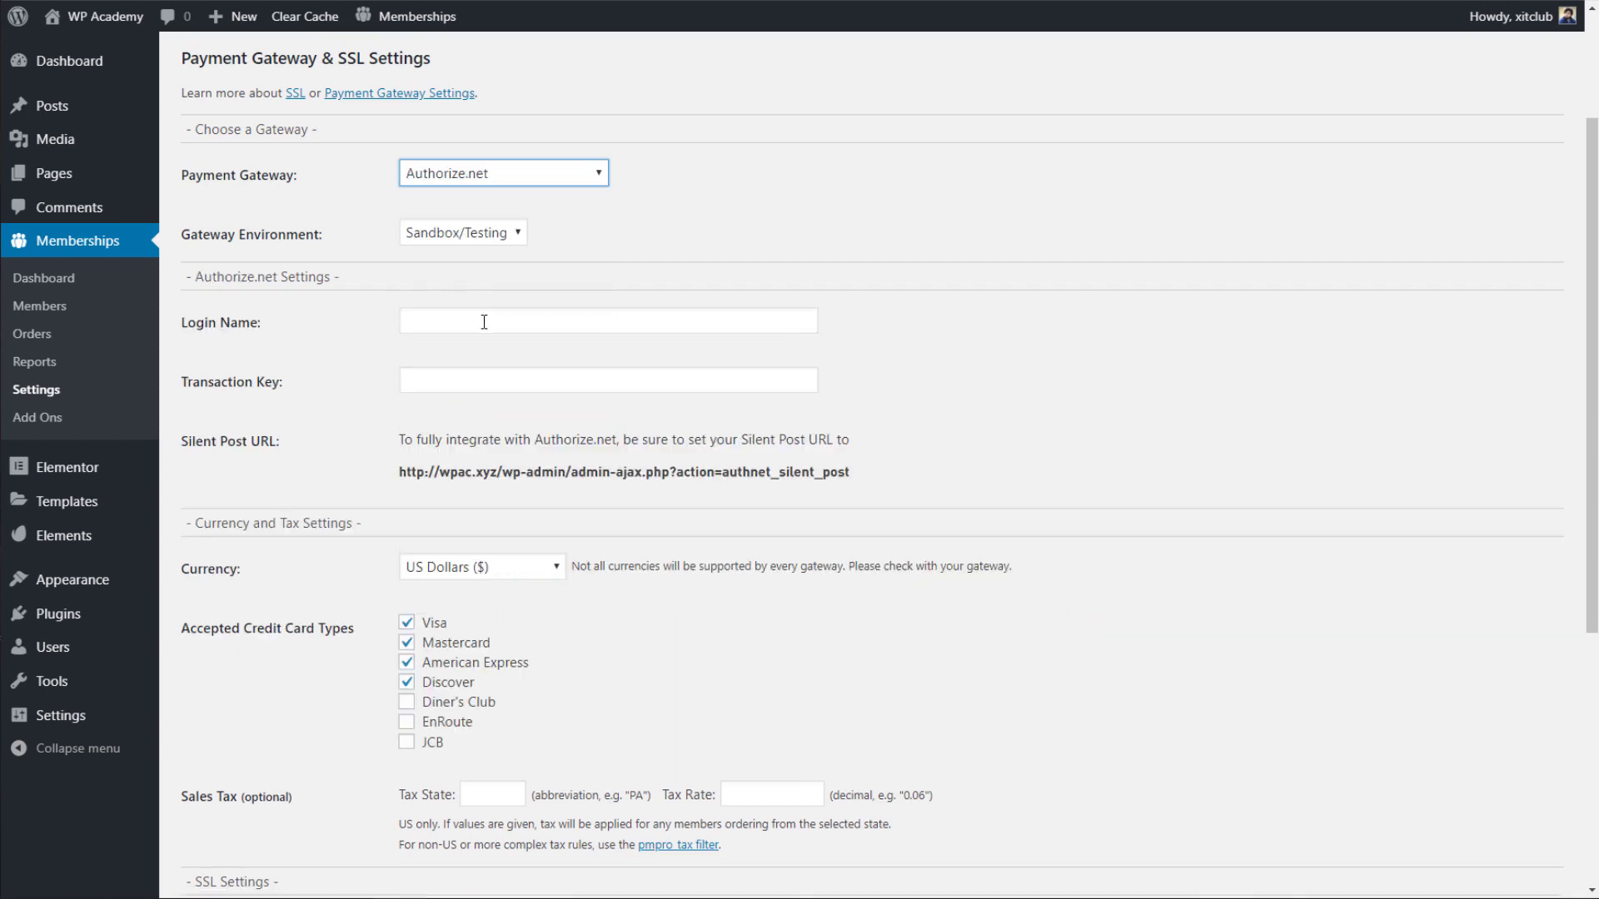
click(482, 176)
click(467, 237)
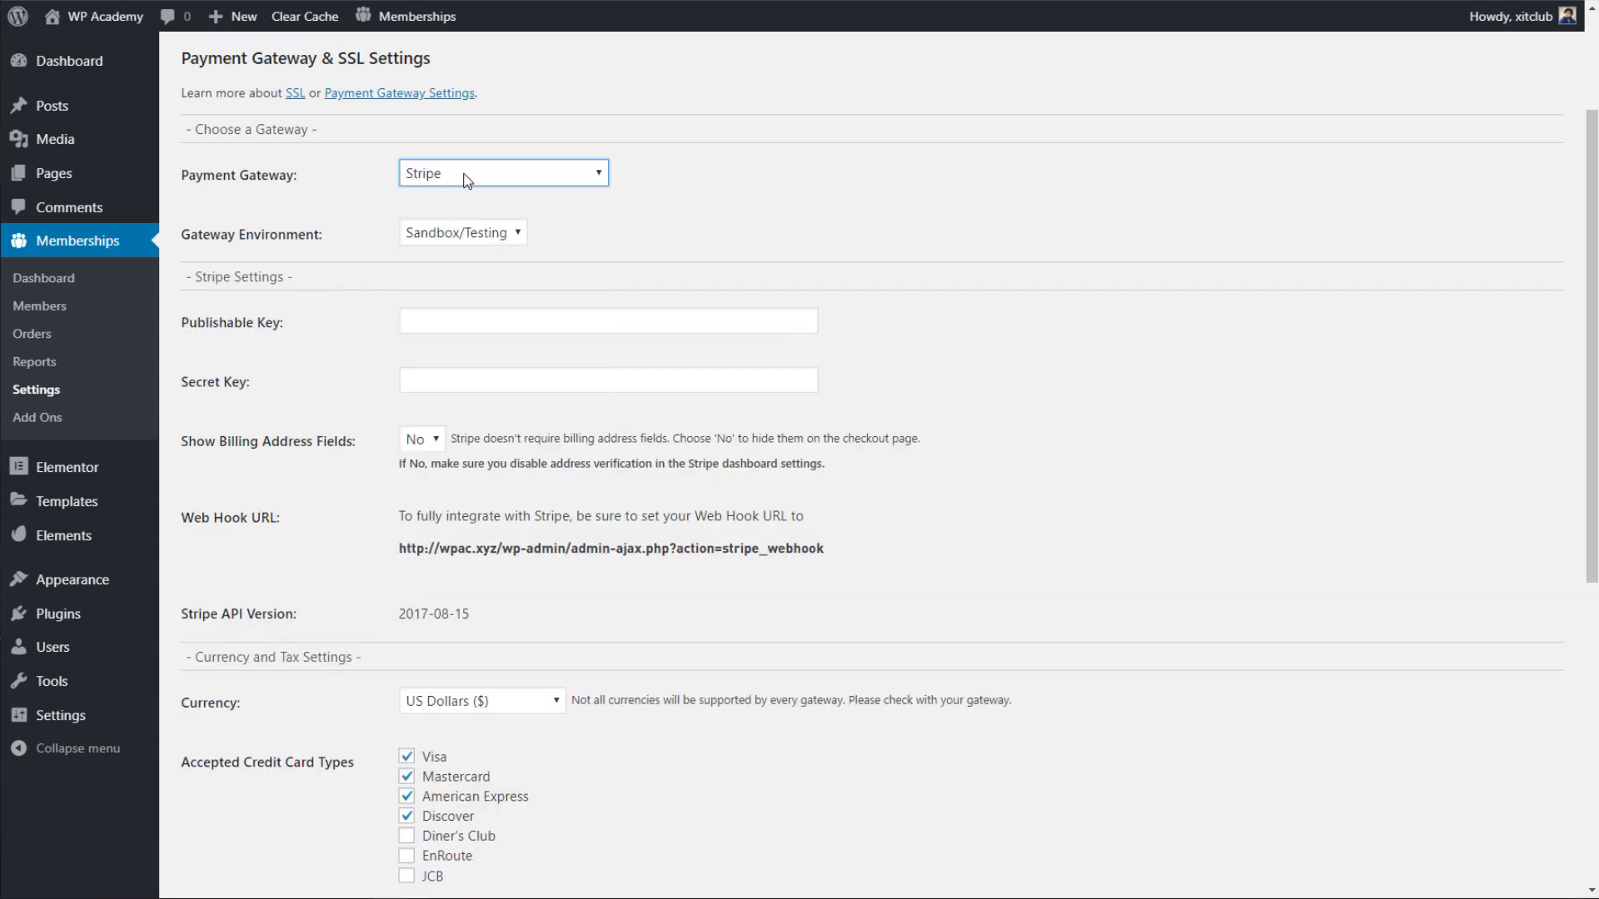
Try 2Checkout and Braintree Payments as the payment gateway to compare their required fields, and return the selection to Stripe.
click(468, 174)
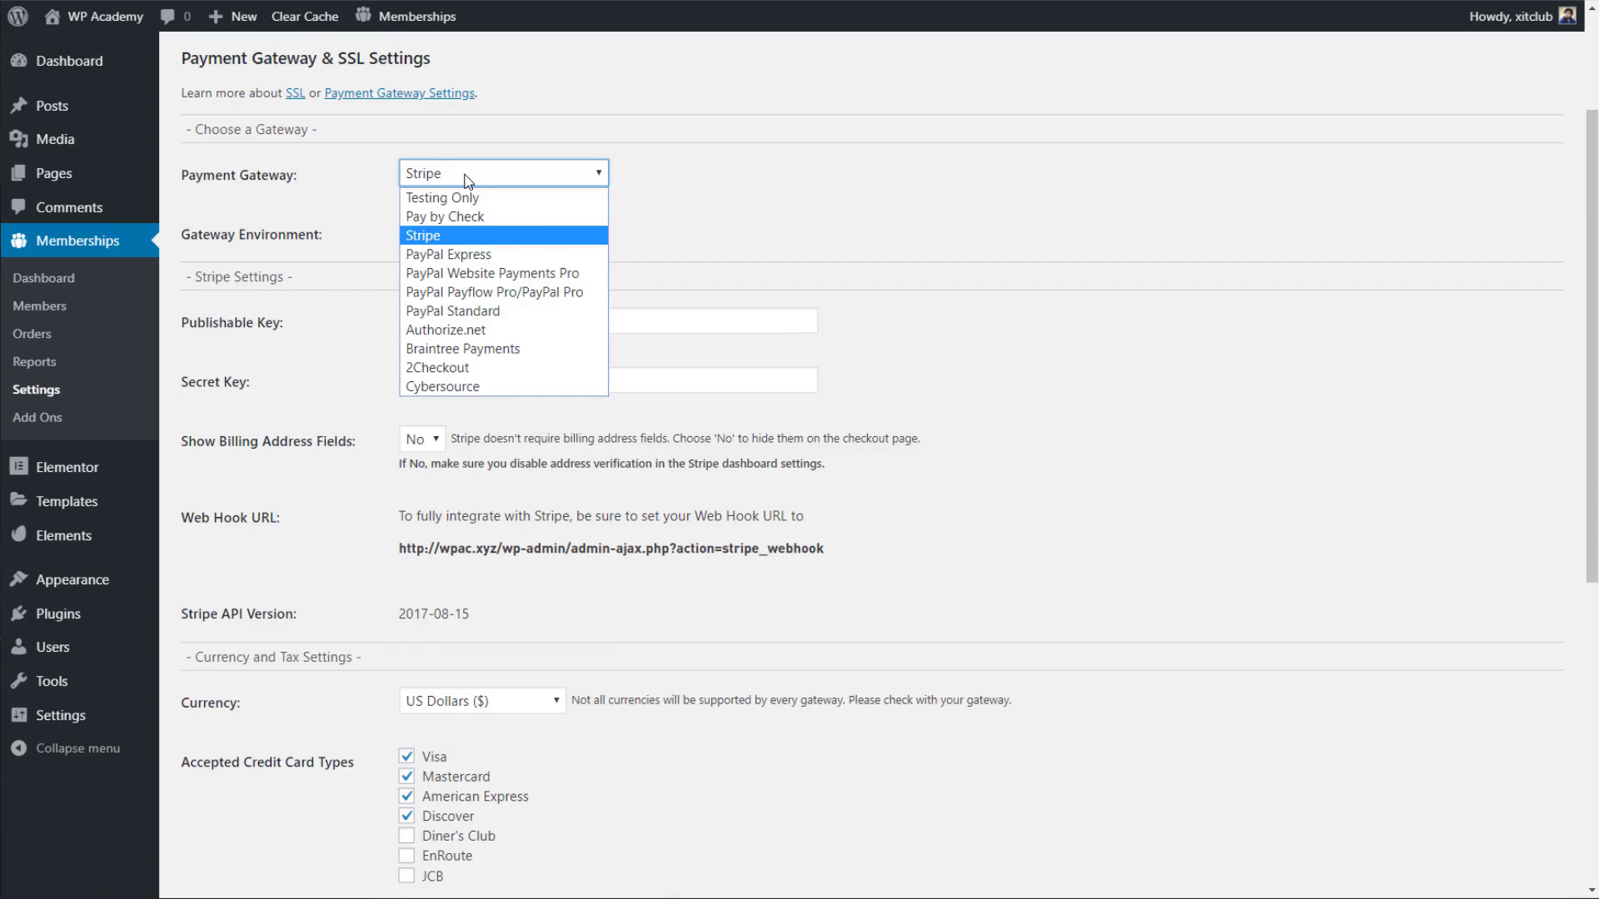
click(500, 372)
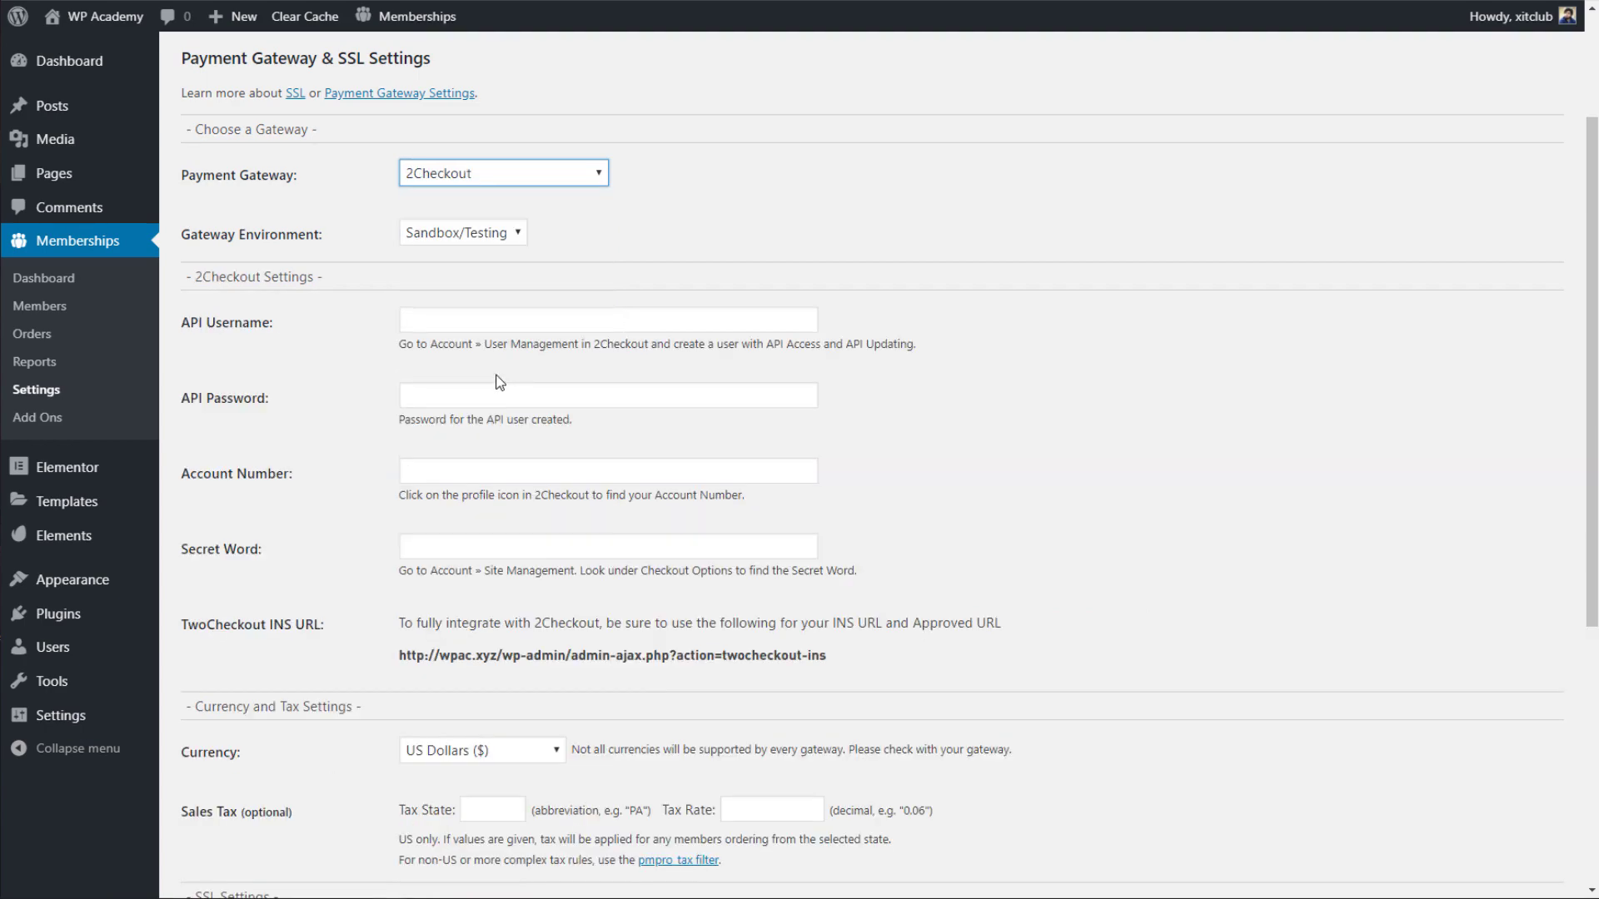
click(501, 178)
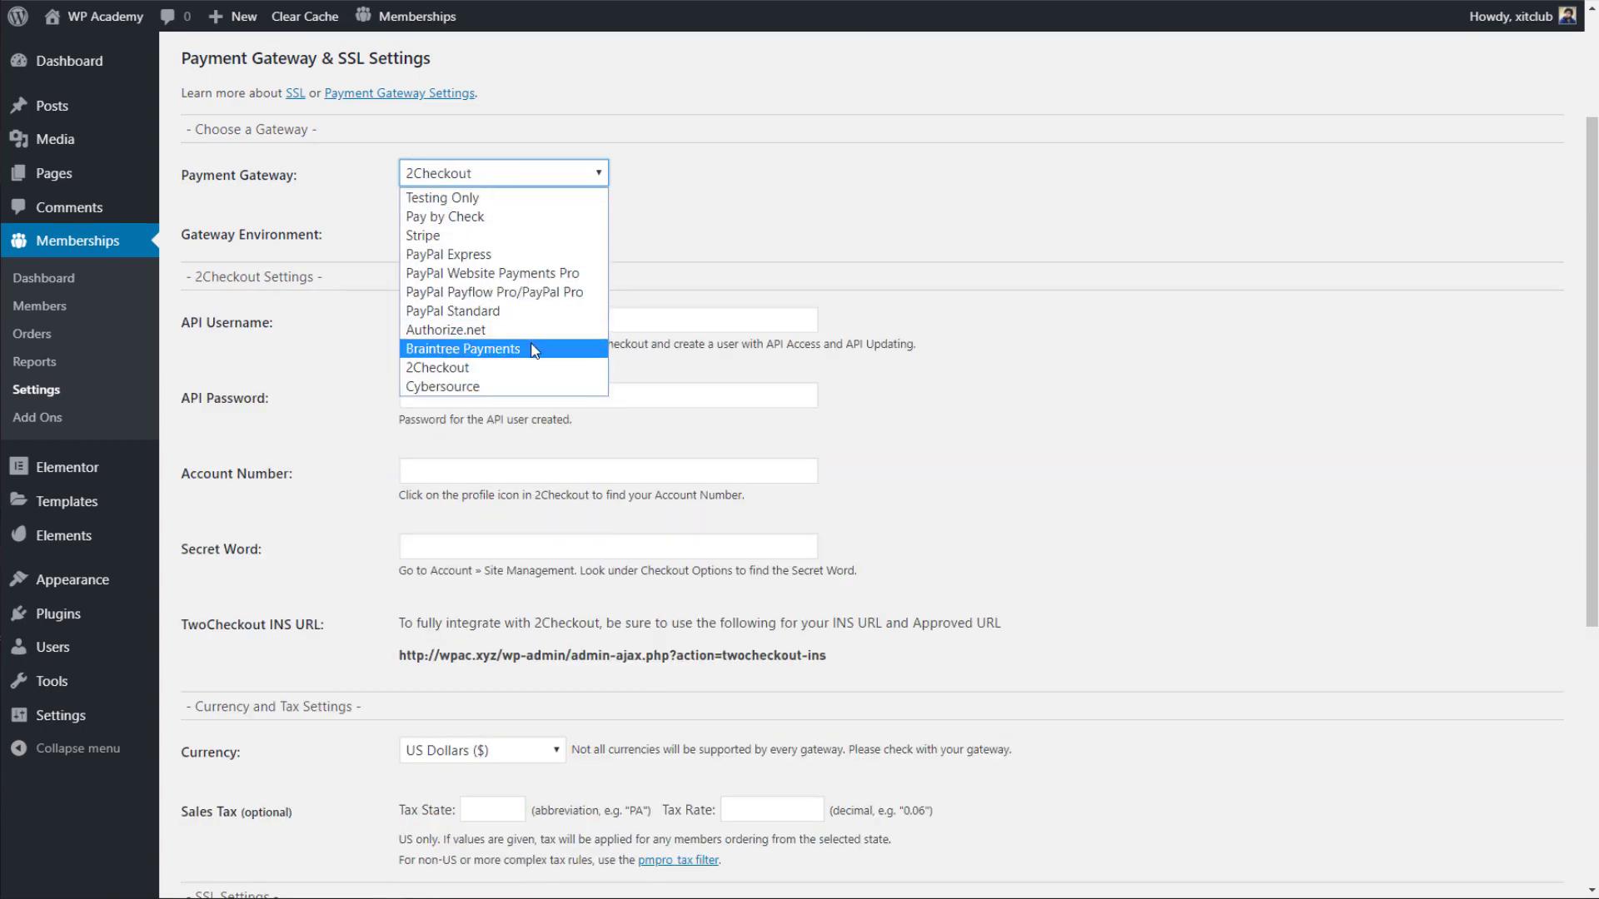
click(491, 349)
click(491, 171)
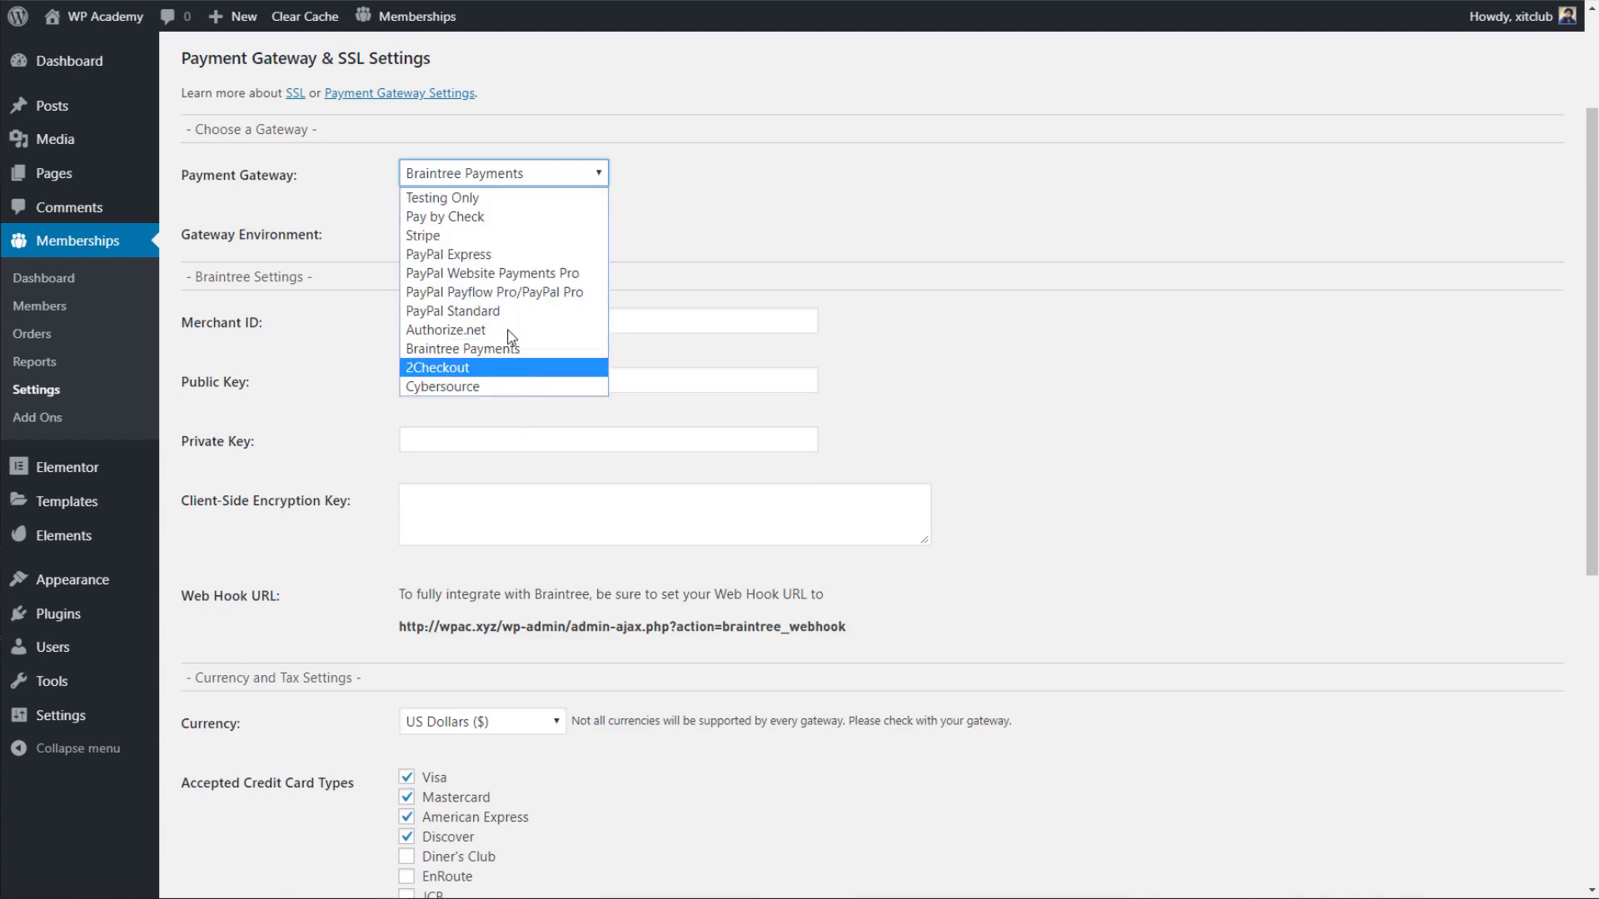
click(477, 239)
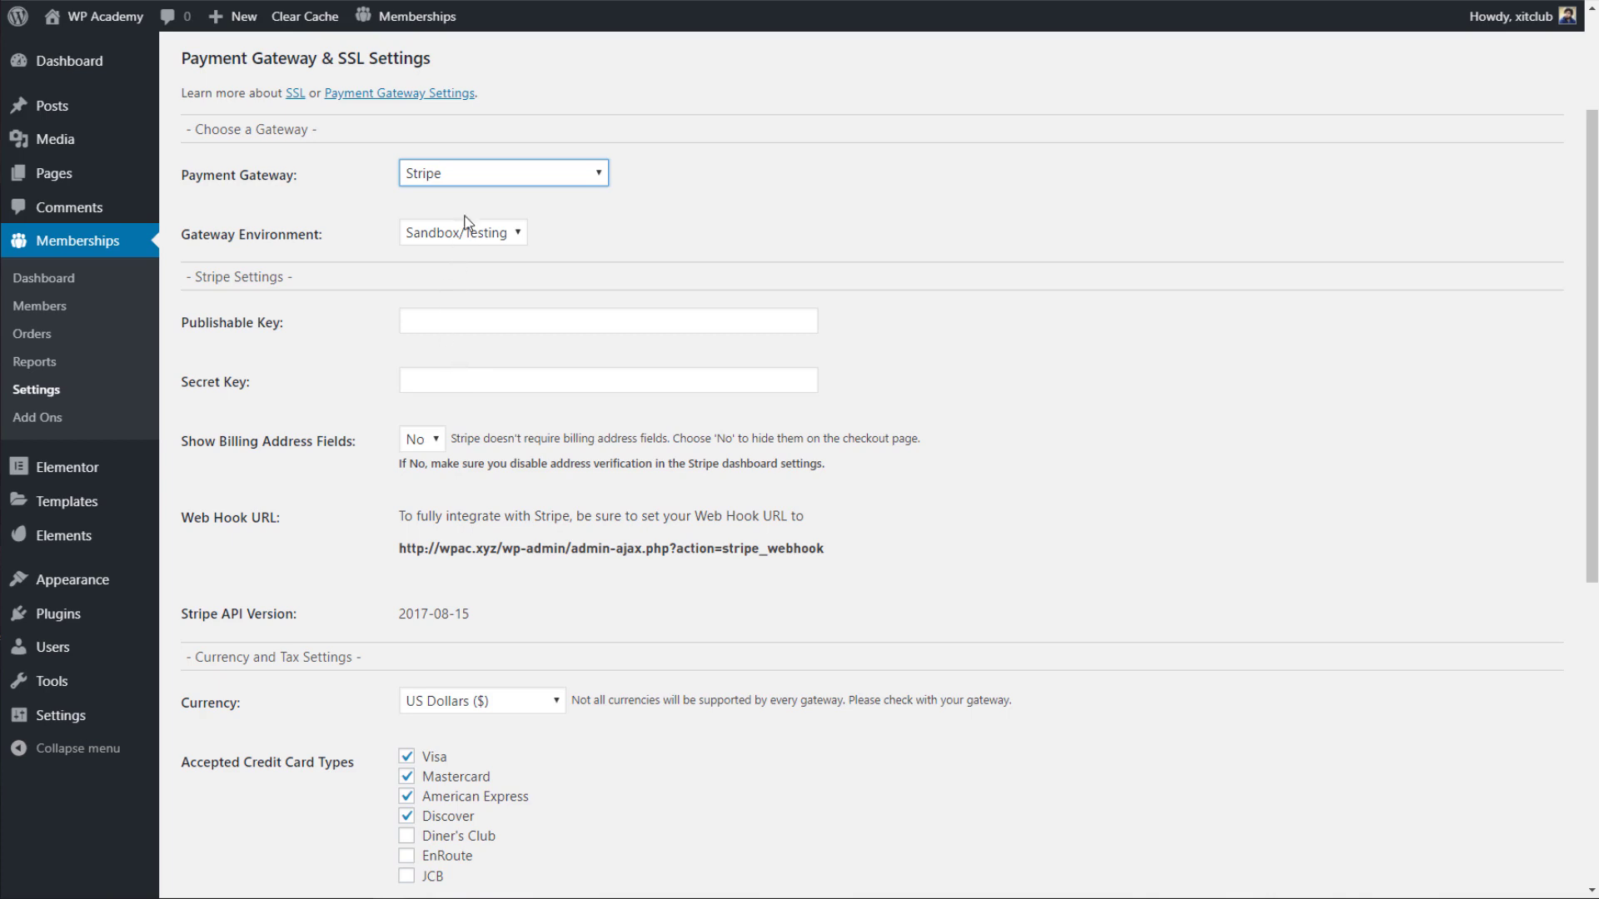
click(469, 173)
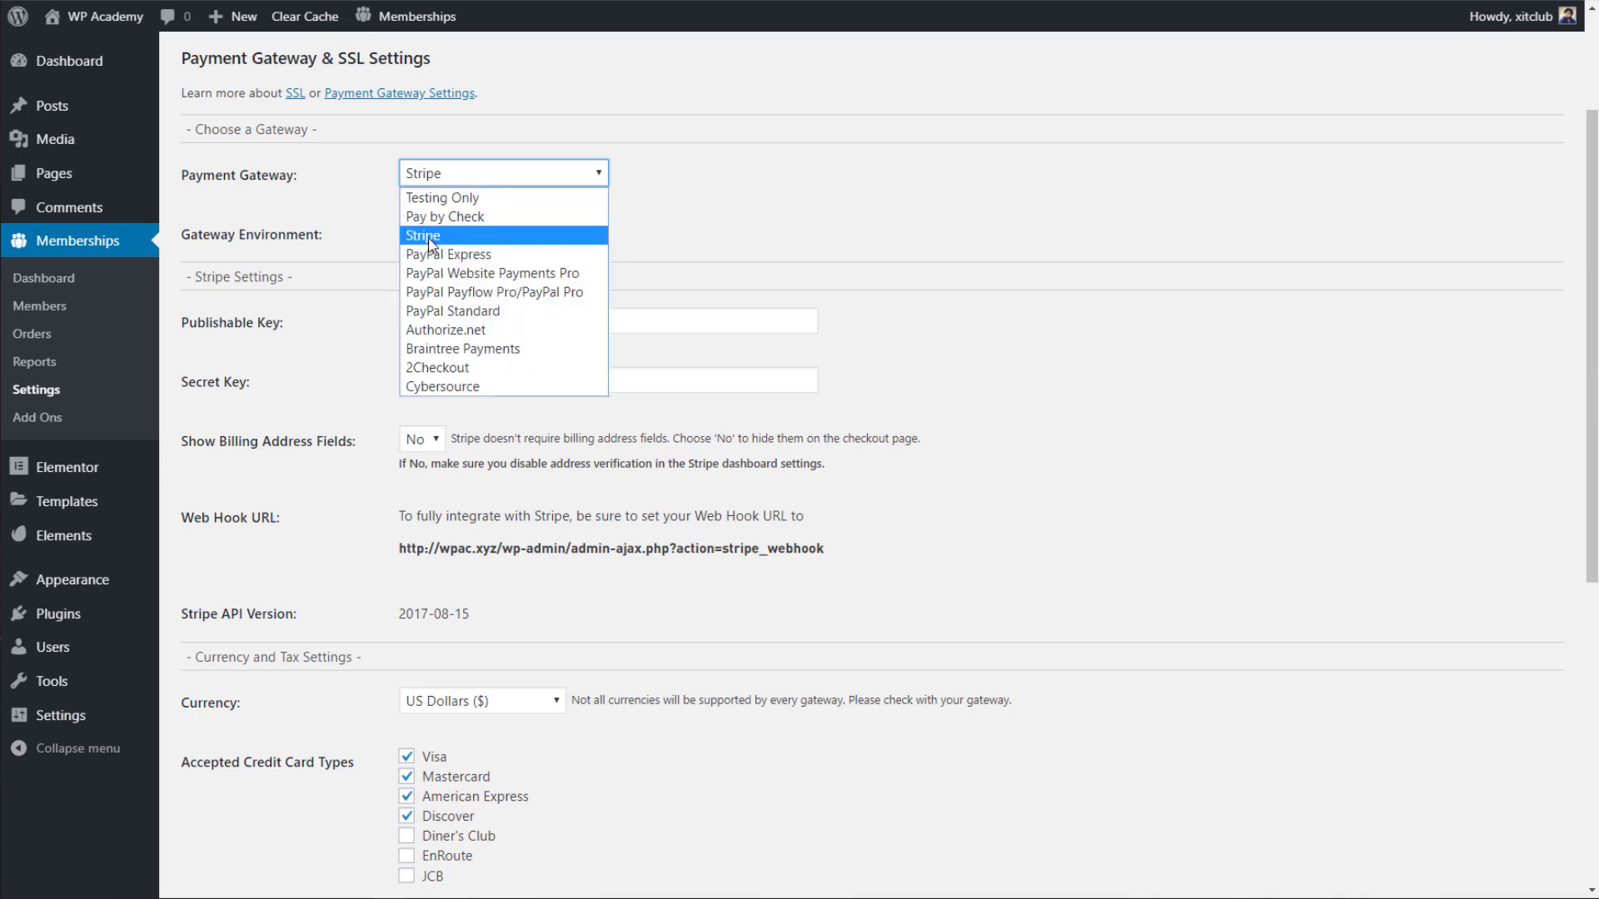
click(370, 249)
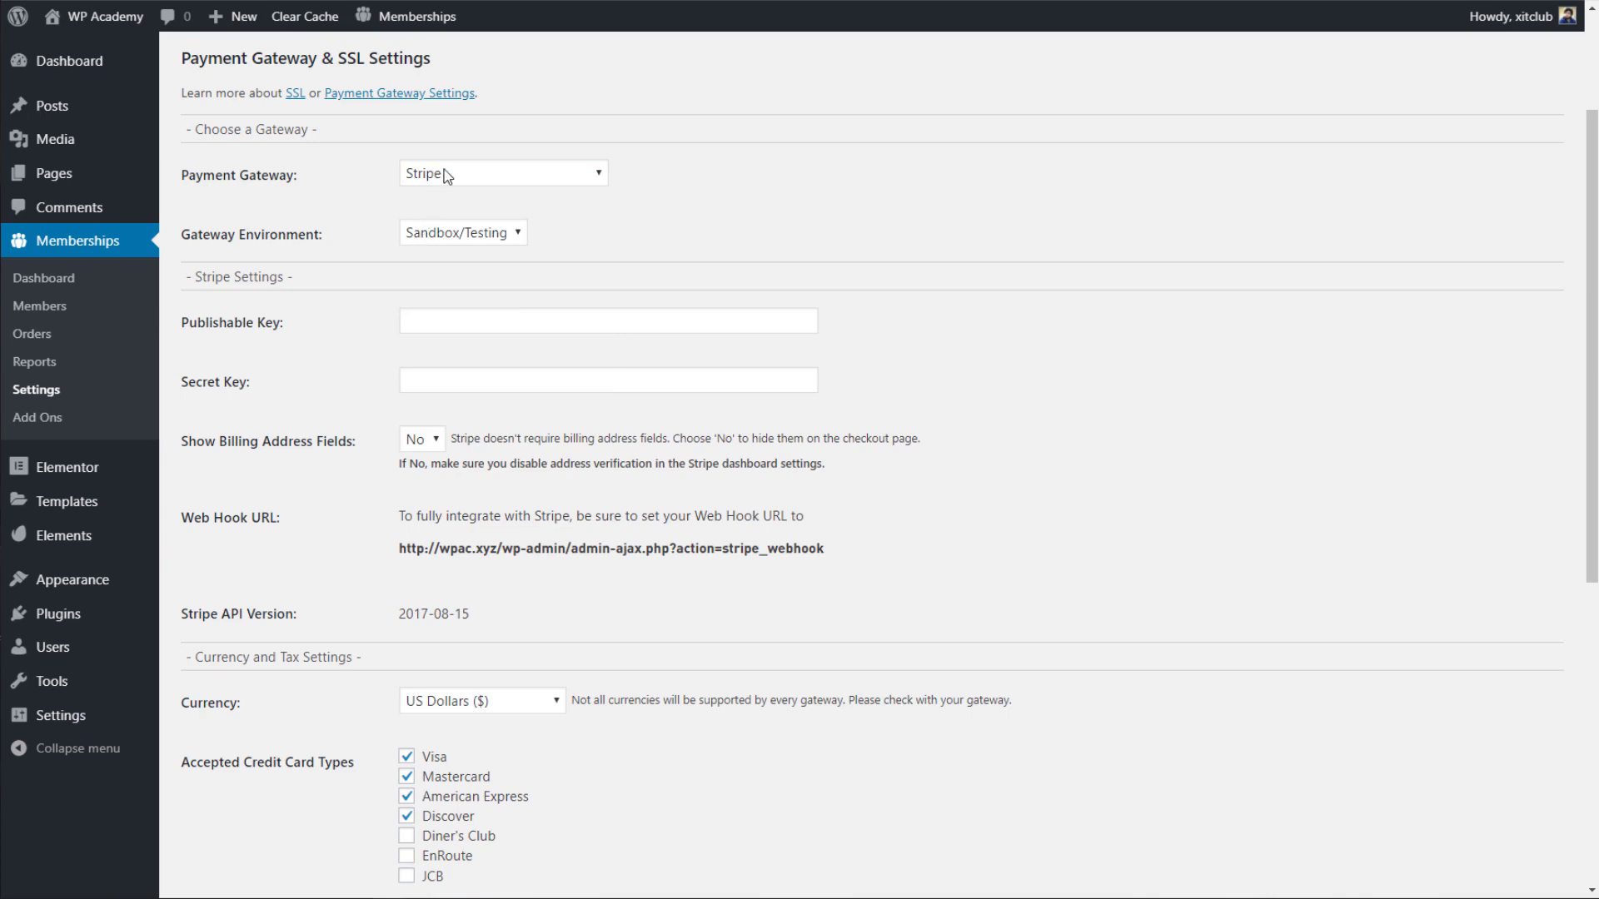
Set the payment gateway to Pay by Check and open the gateway environment choices.
click(473, 177)
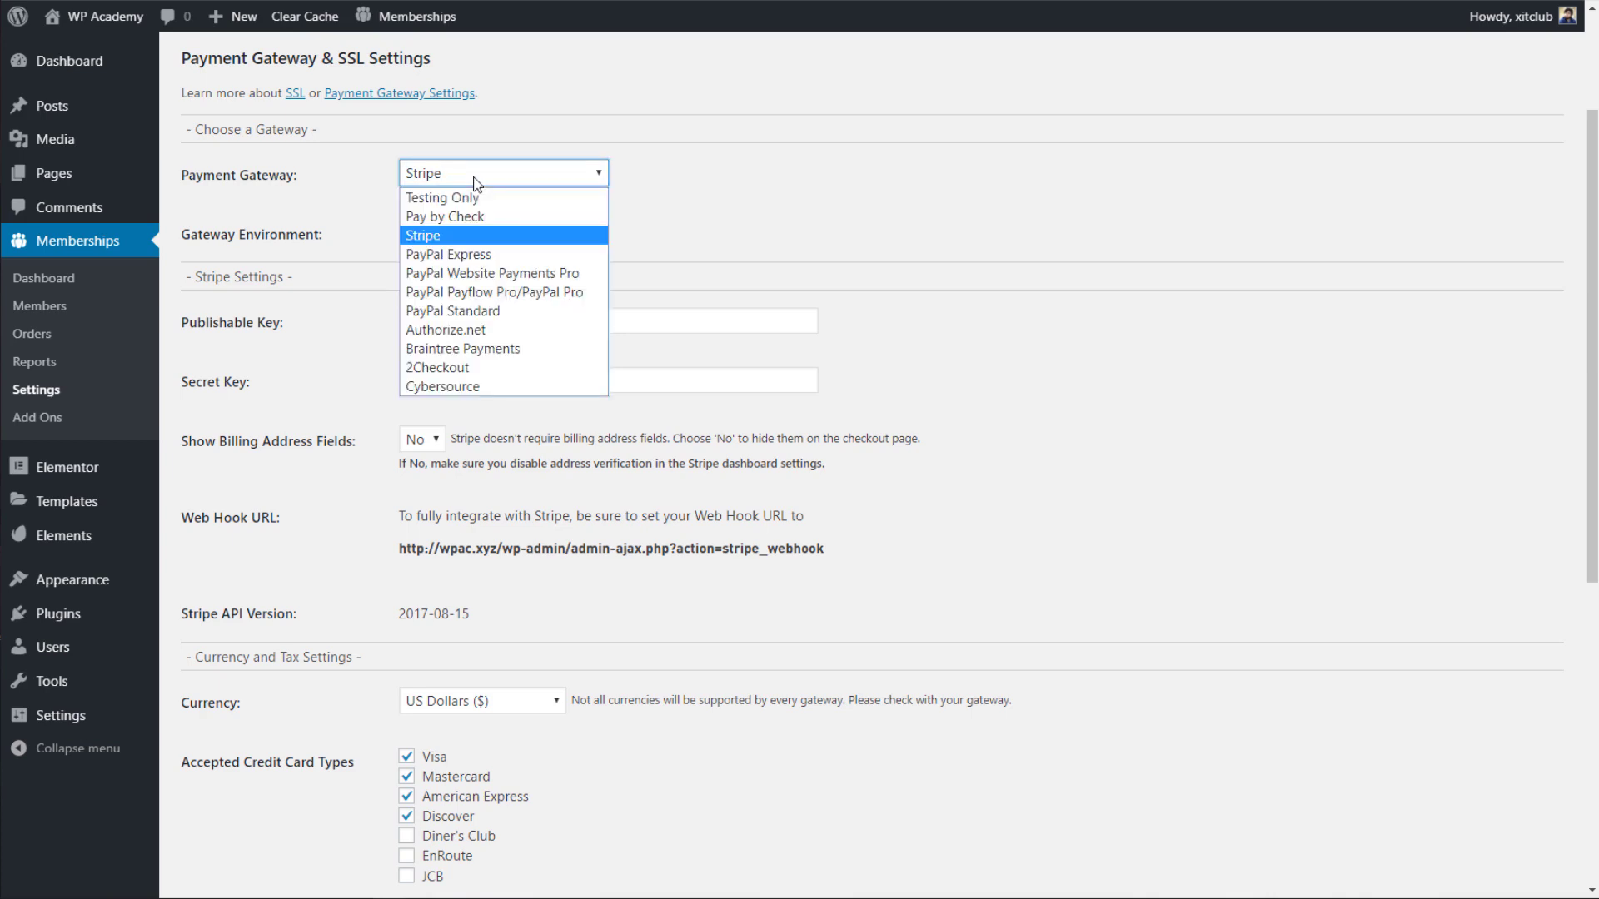
click(476, 218)
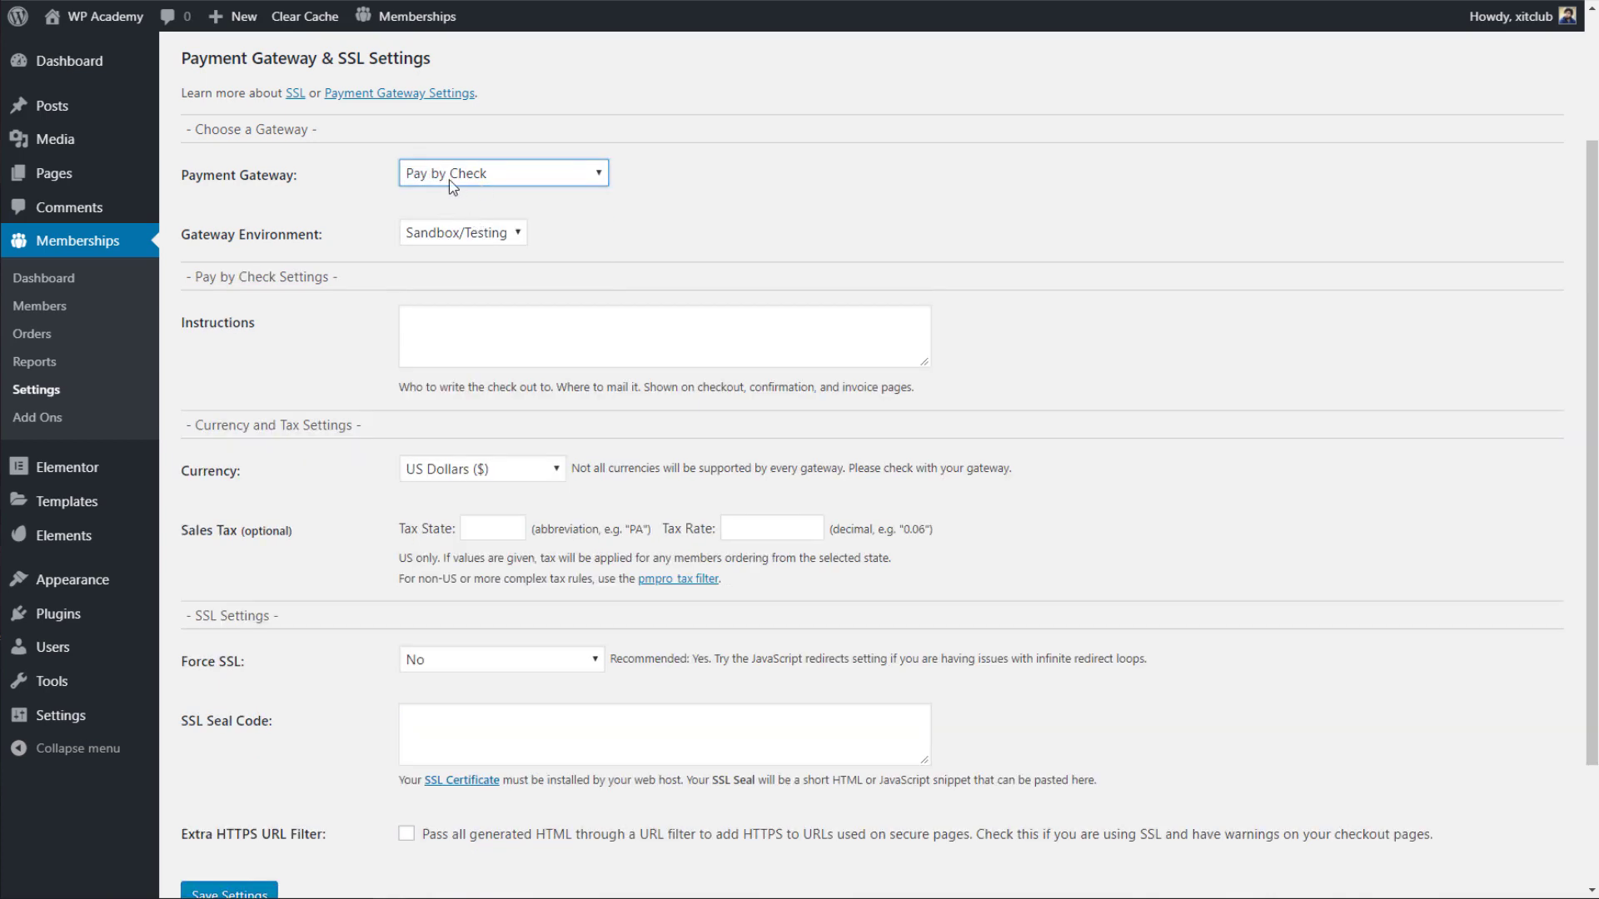
click(461, 241)
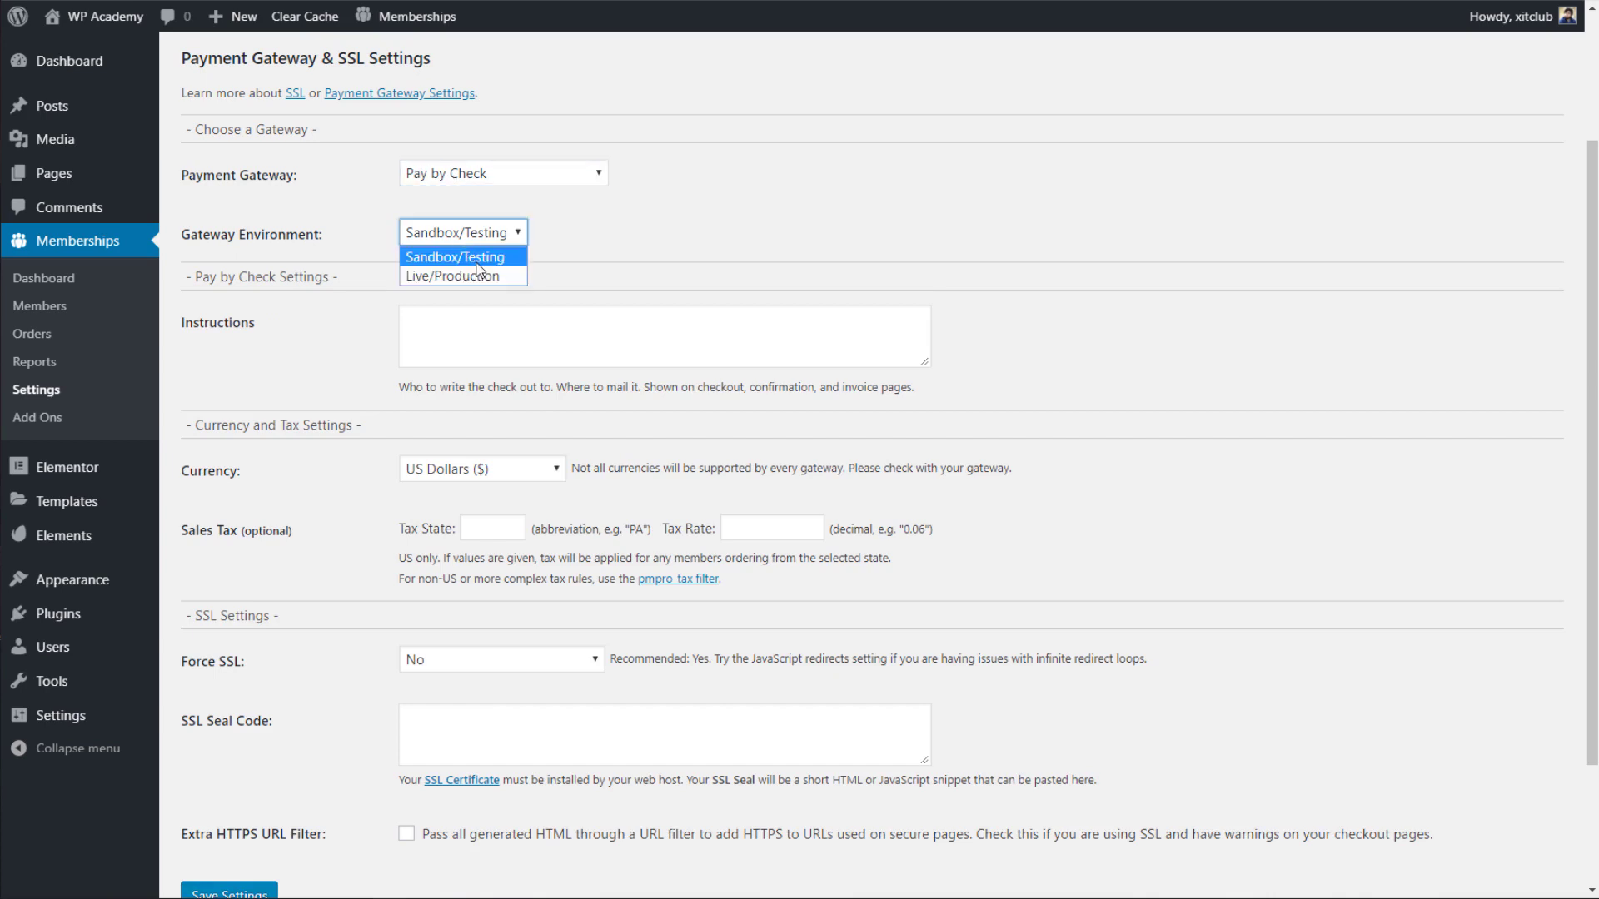
Set the gateway environment to Live/Production and keep Pay by Check as the payment gateway.
click(477, 261)
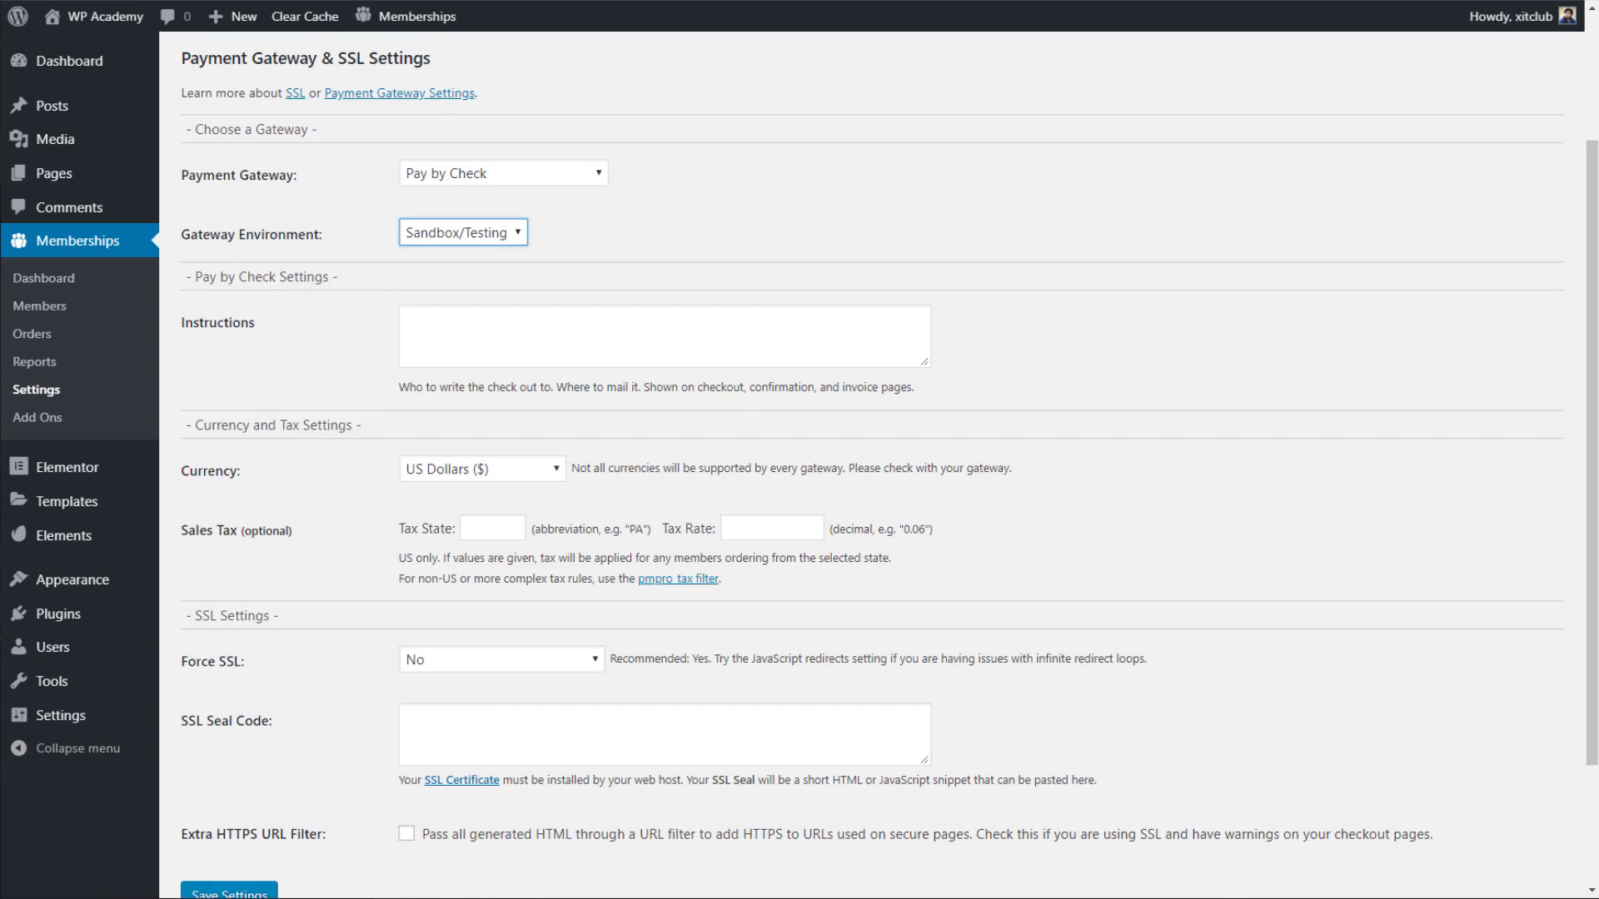
click(491, 234)
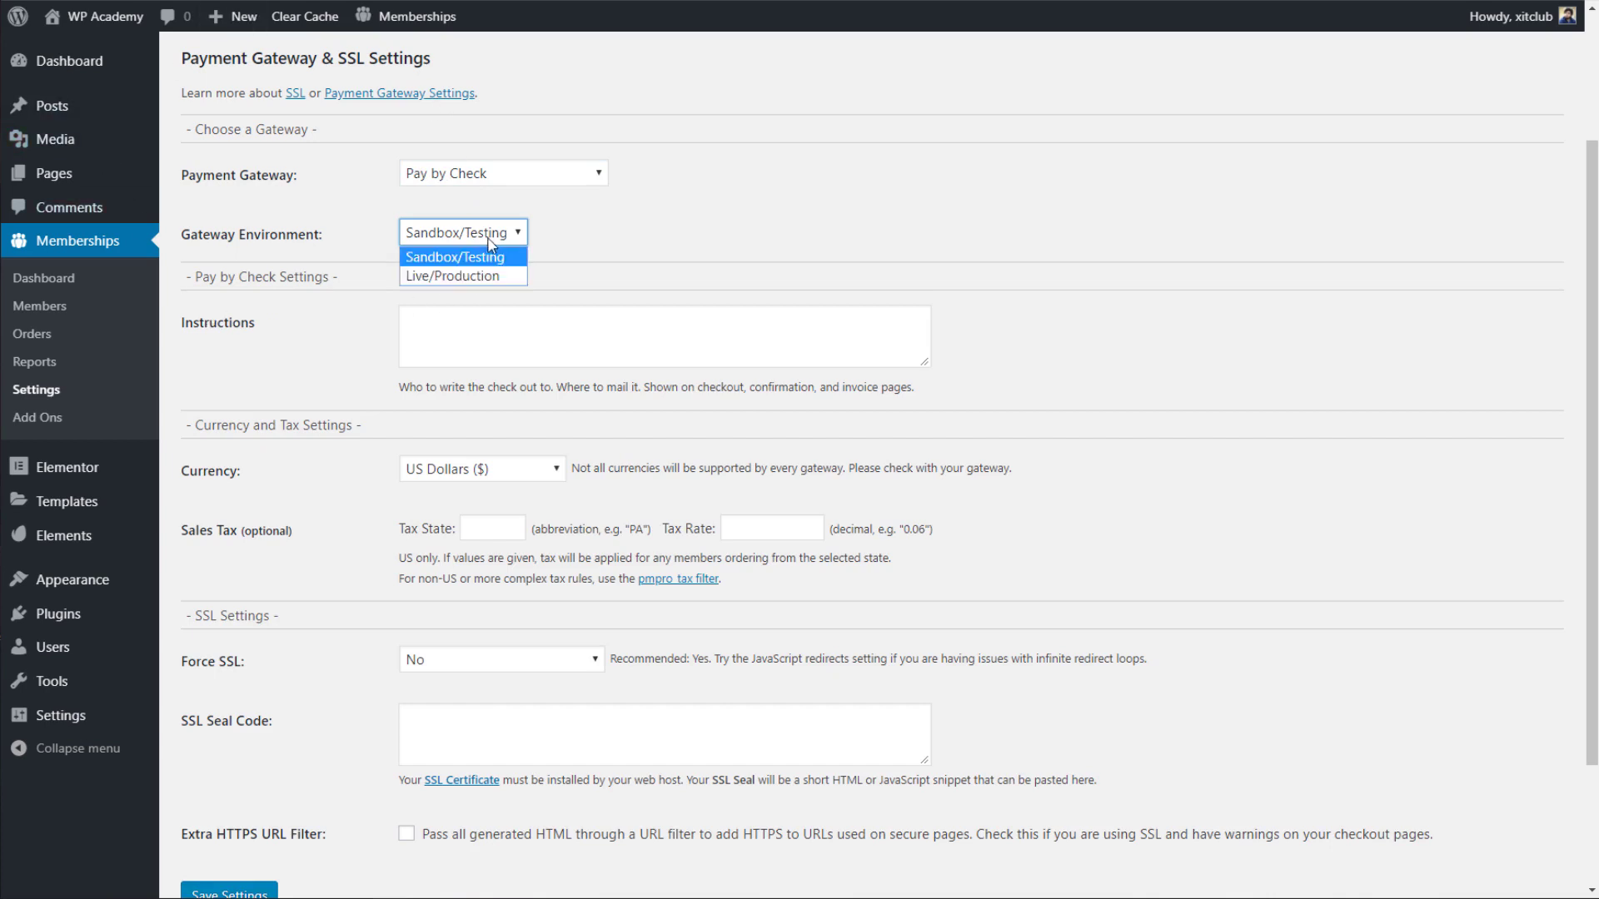
click(502, 278)
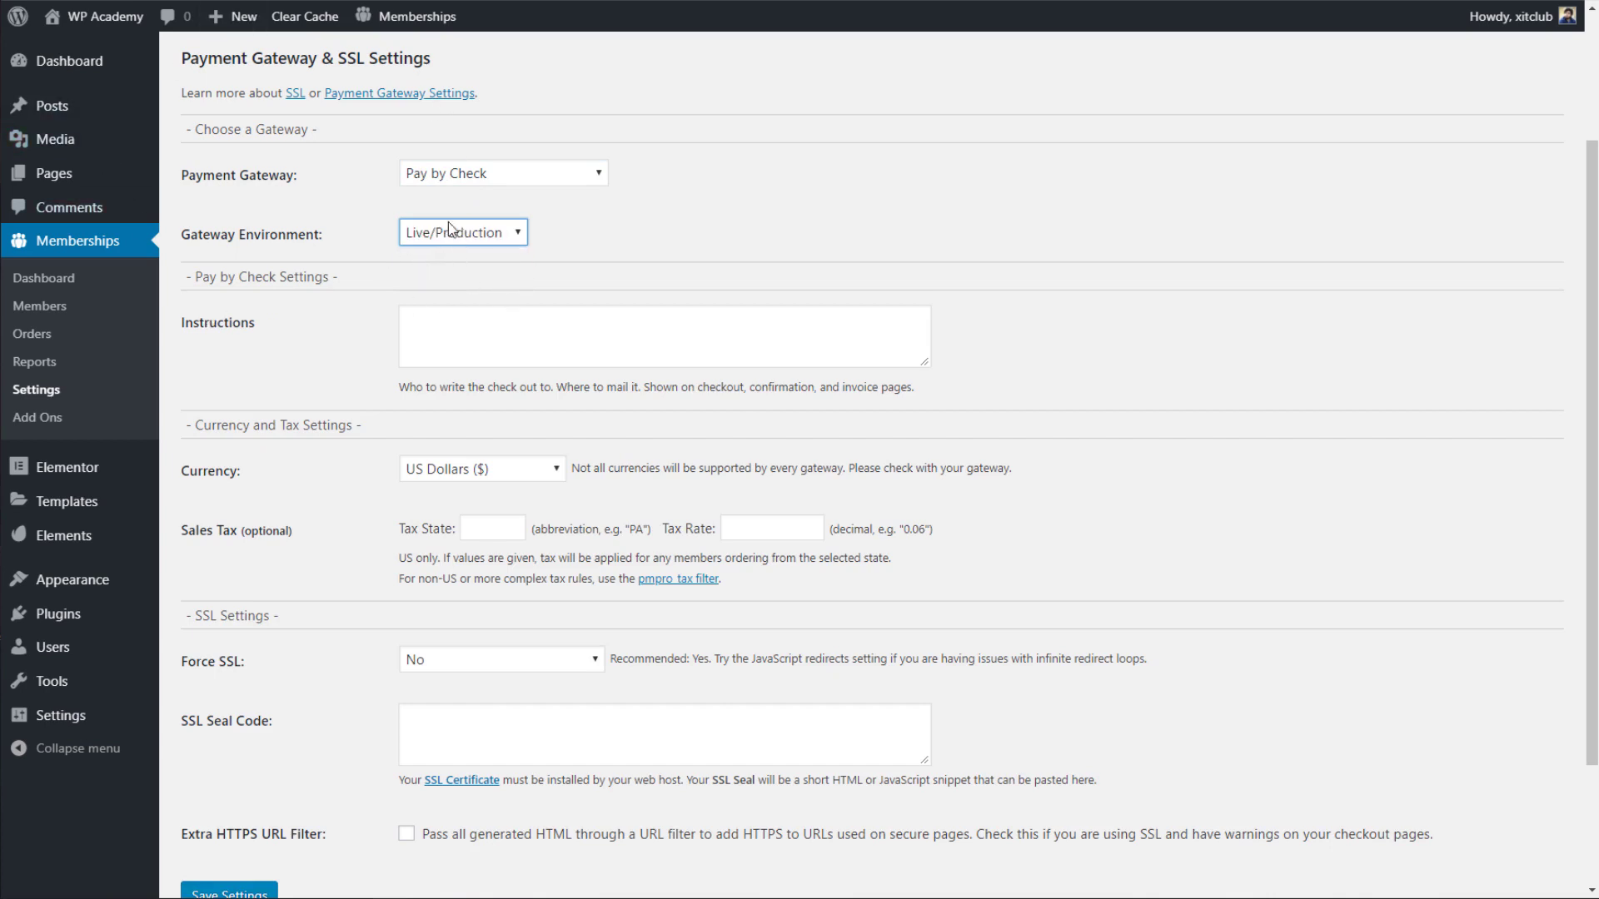
click(495, 318)
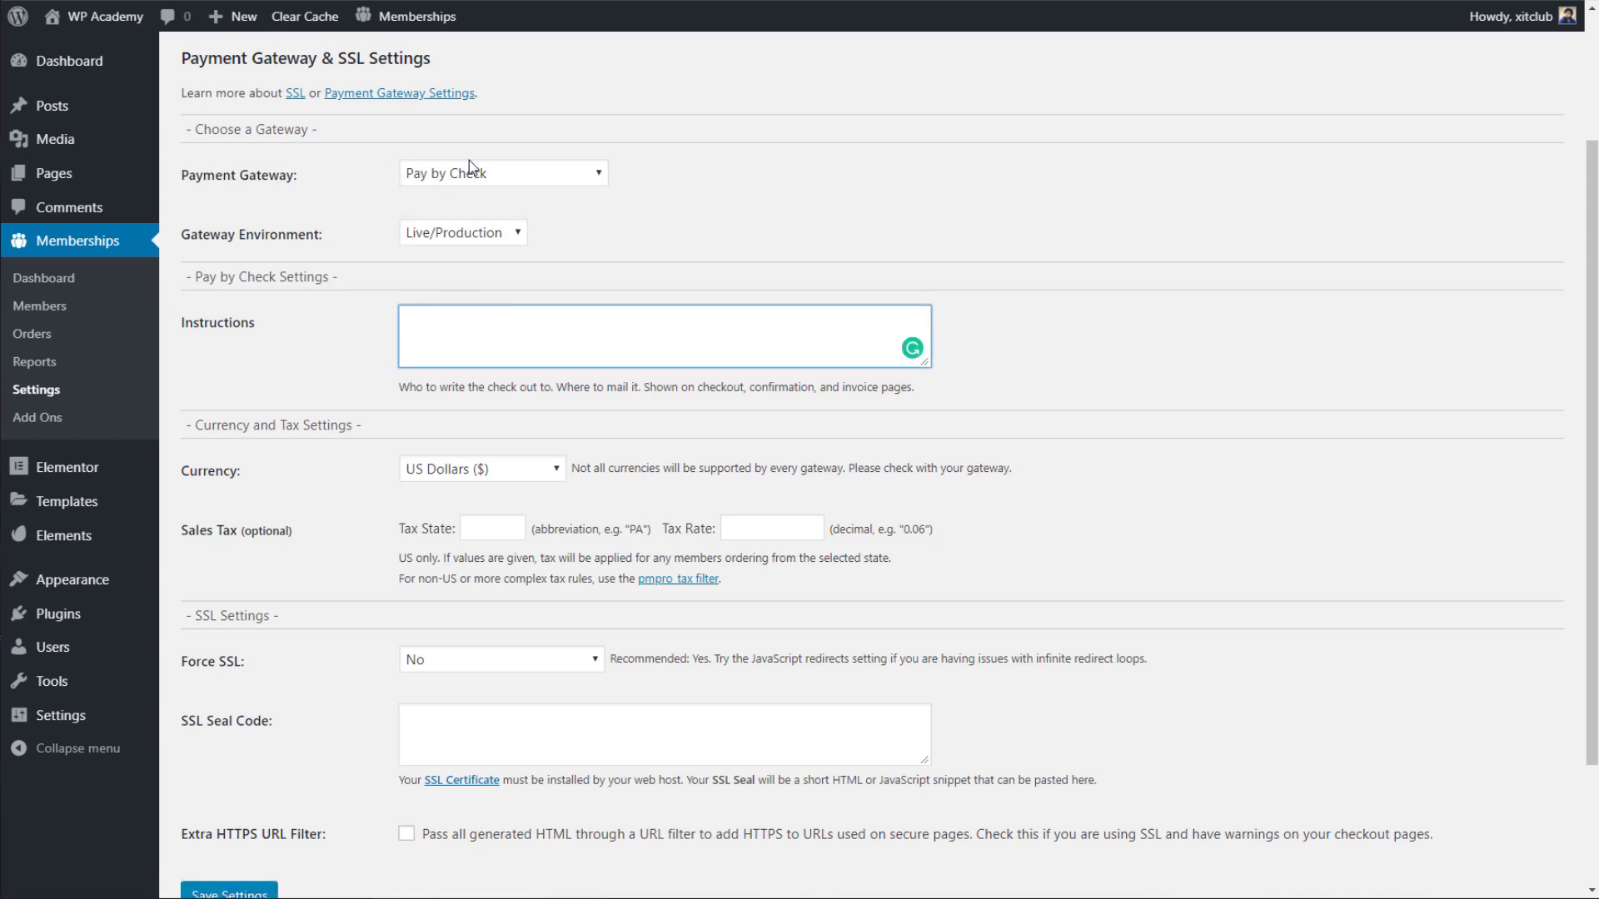
click(498, 175)
click(518, 220)
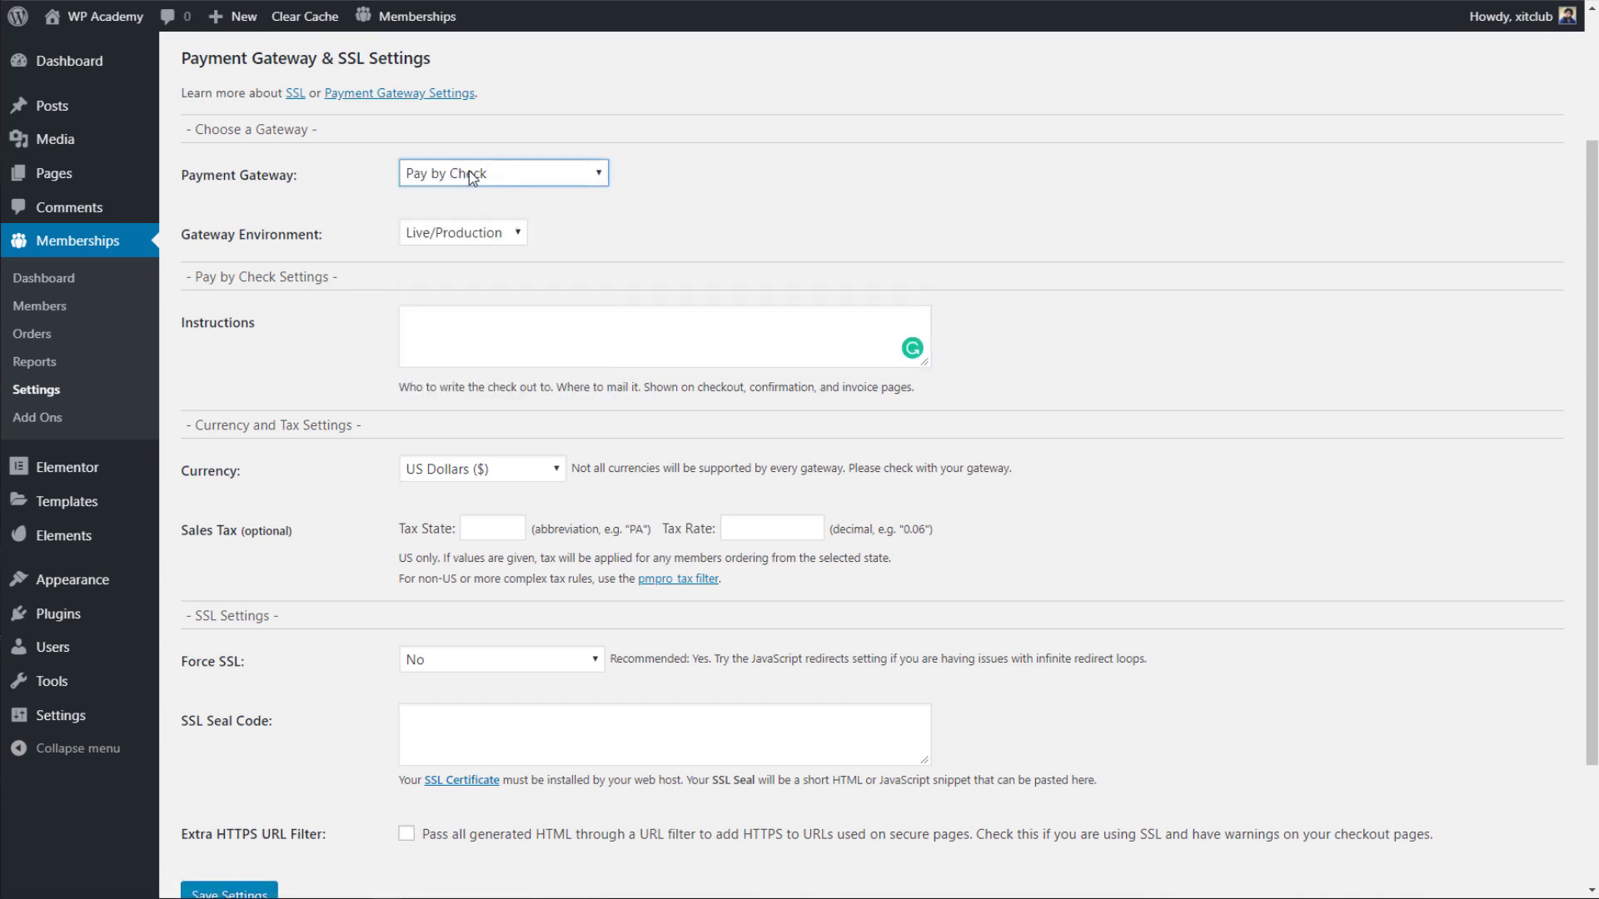
click(508, 332)
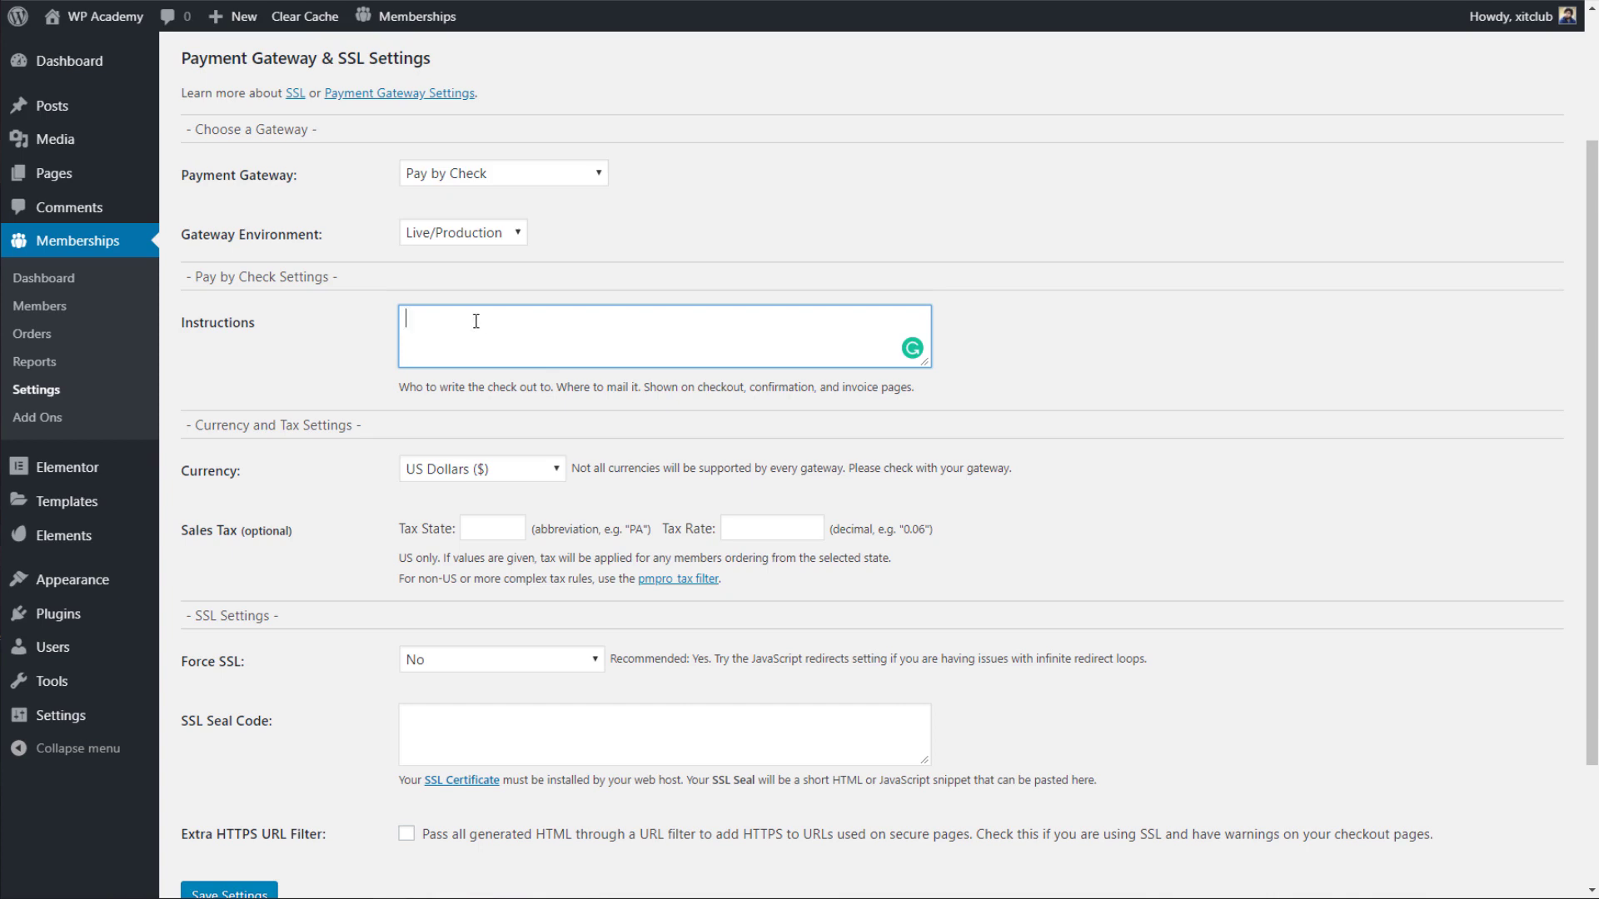
click(470, 232)
click(479, 267)
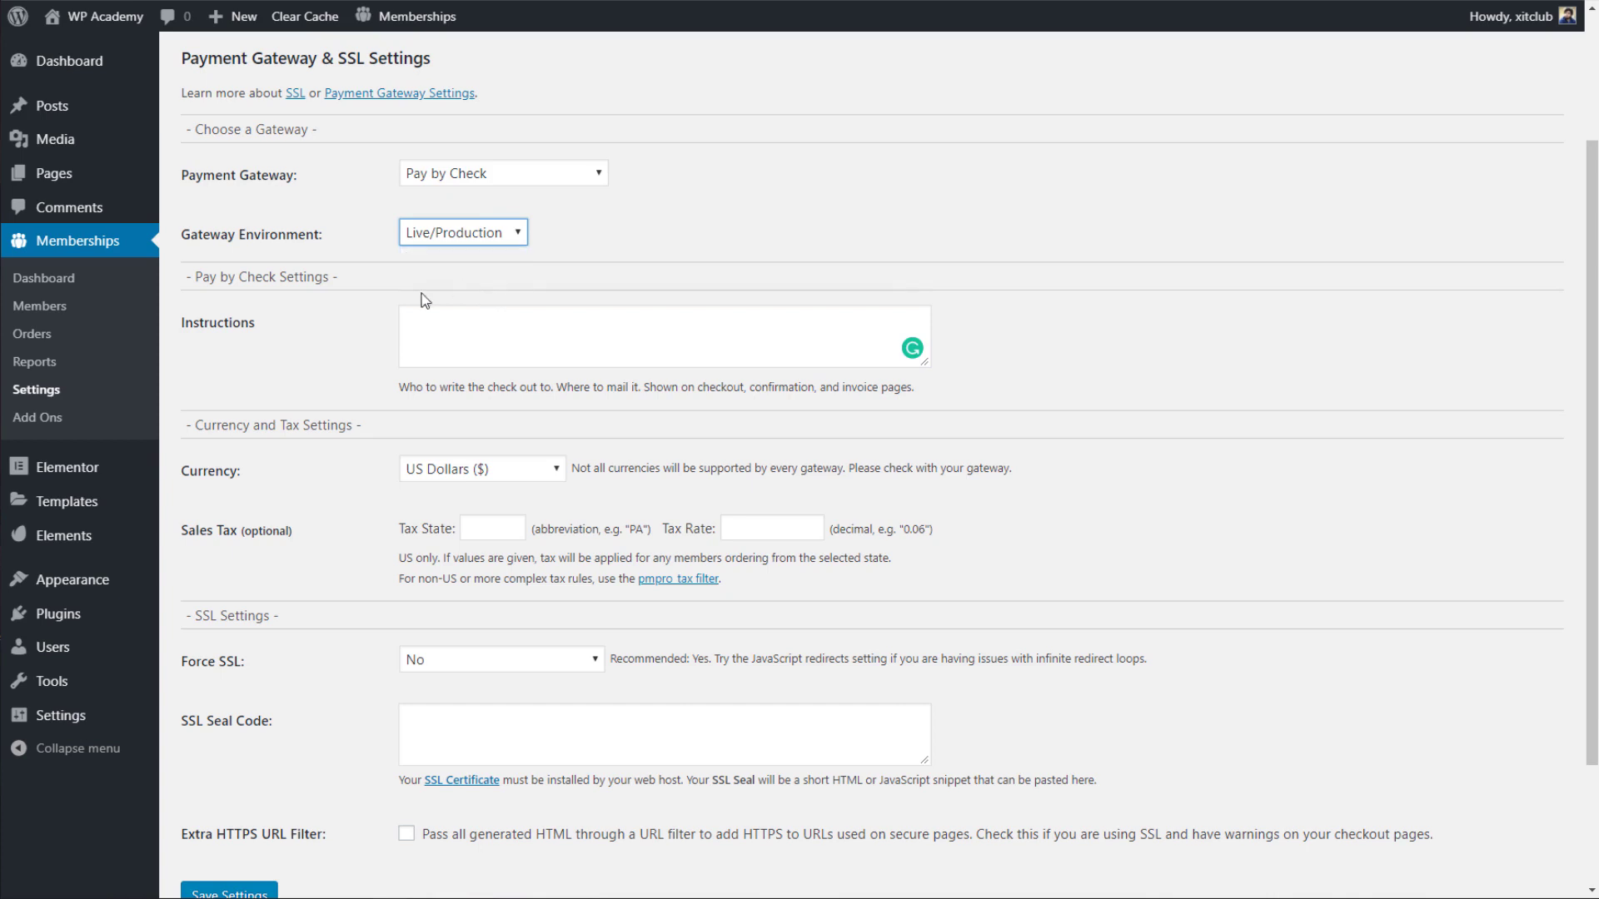
scroll(413, 330, down, 2)
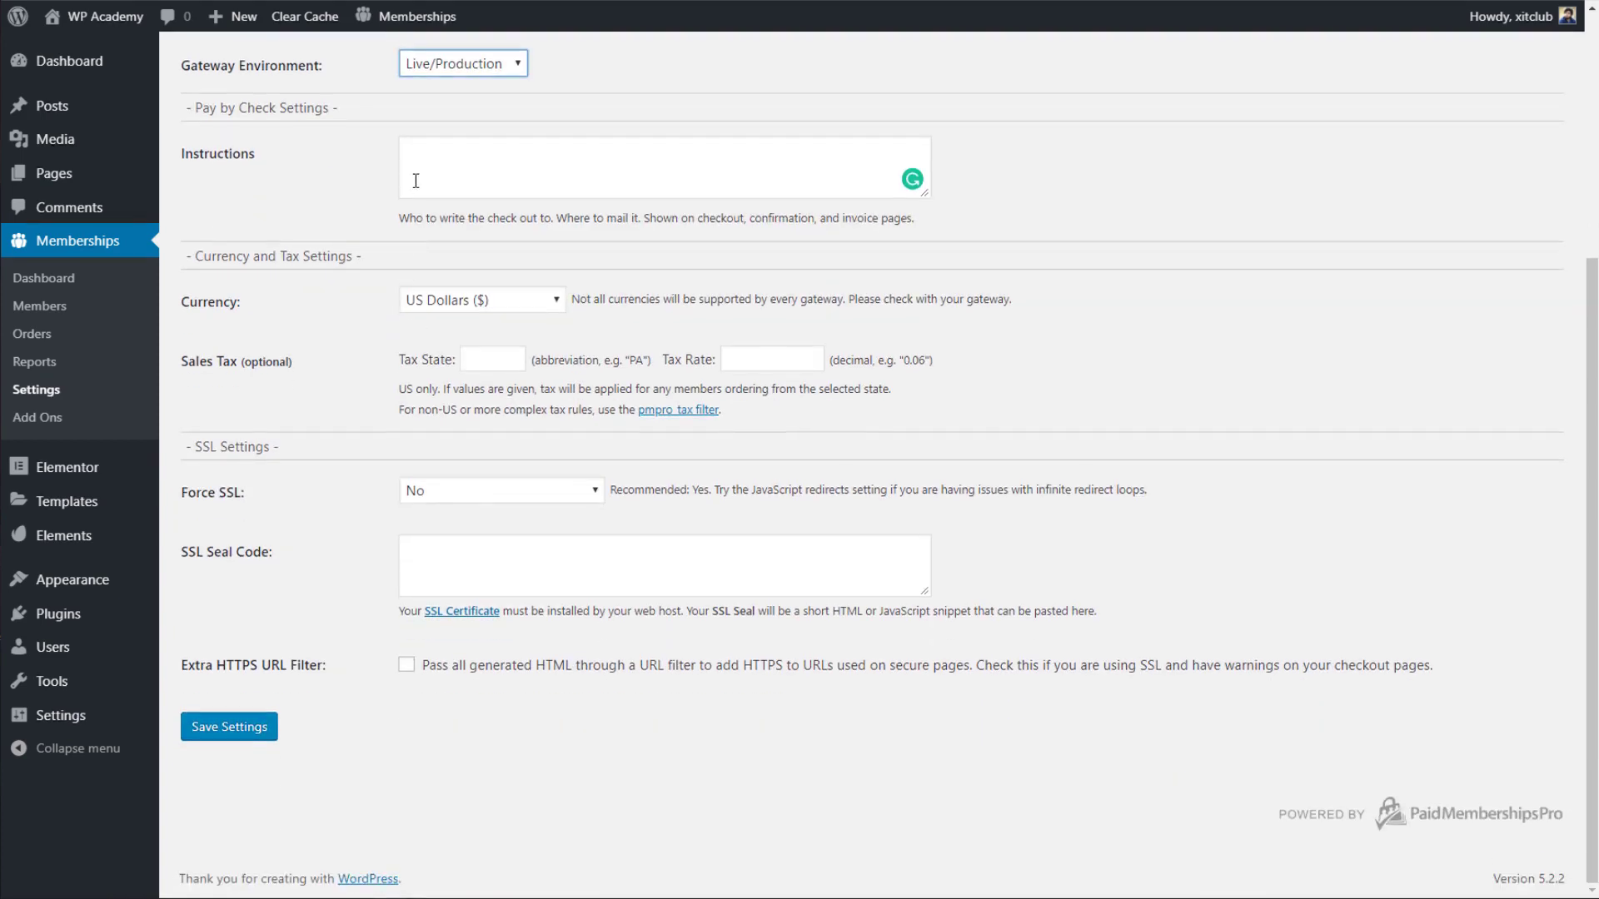
click(452, 68)
click(468, 106)
scroll(450, 167, up, 2)
click(459, 354)
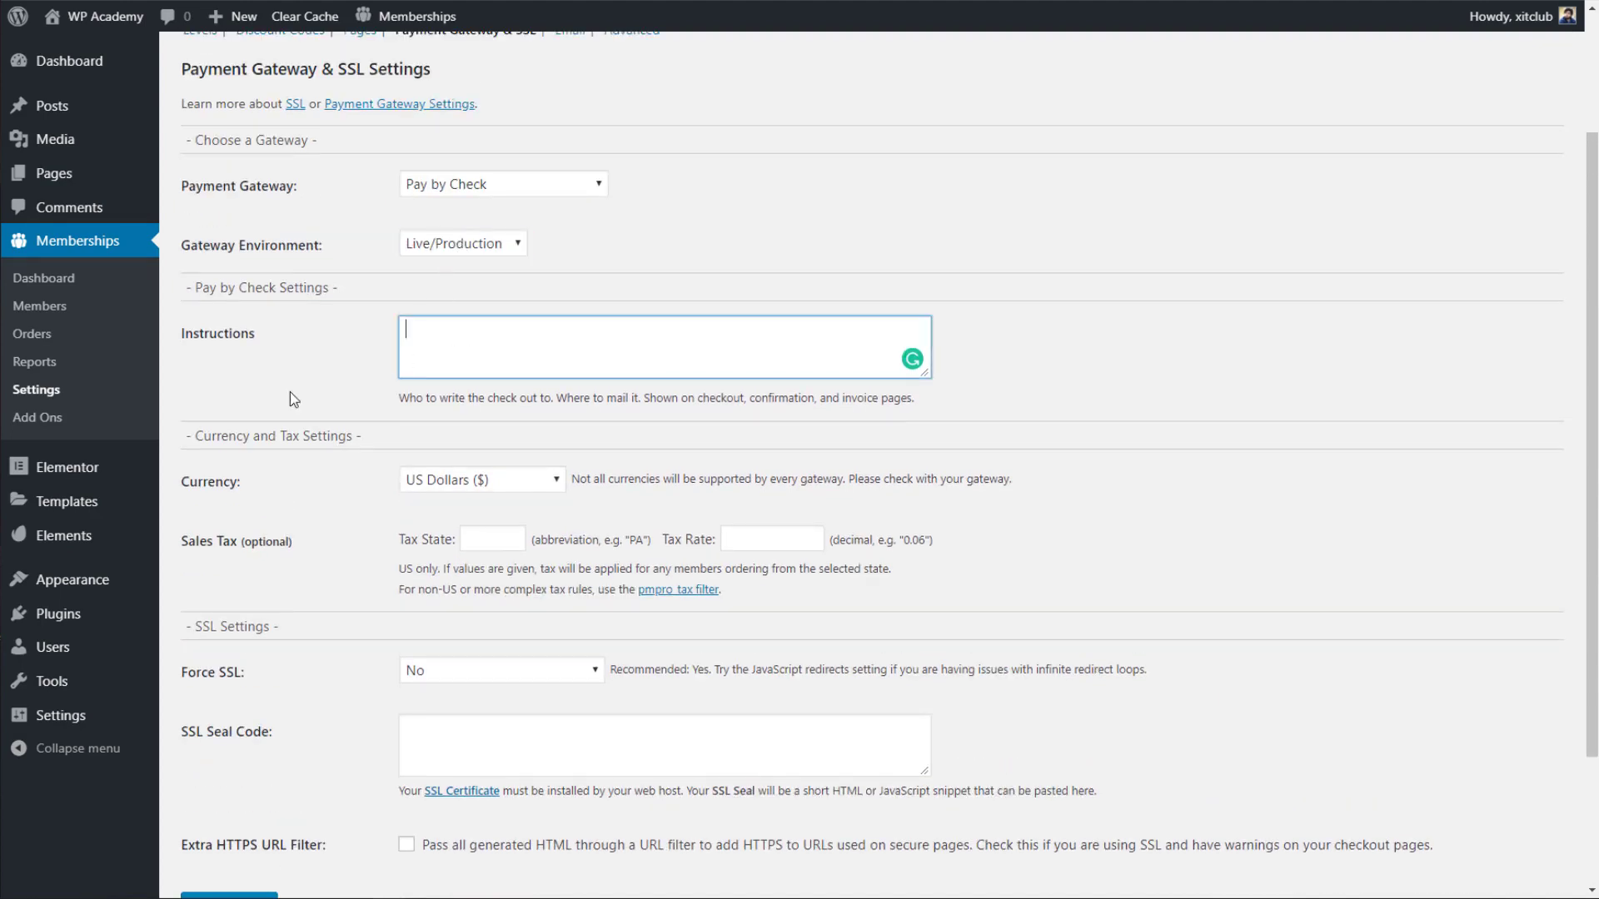
Examine the currencies available for membership payments, keeping US Dollars ($).
scroll(293, 398, down, 2)
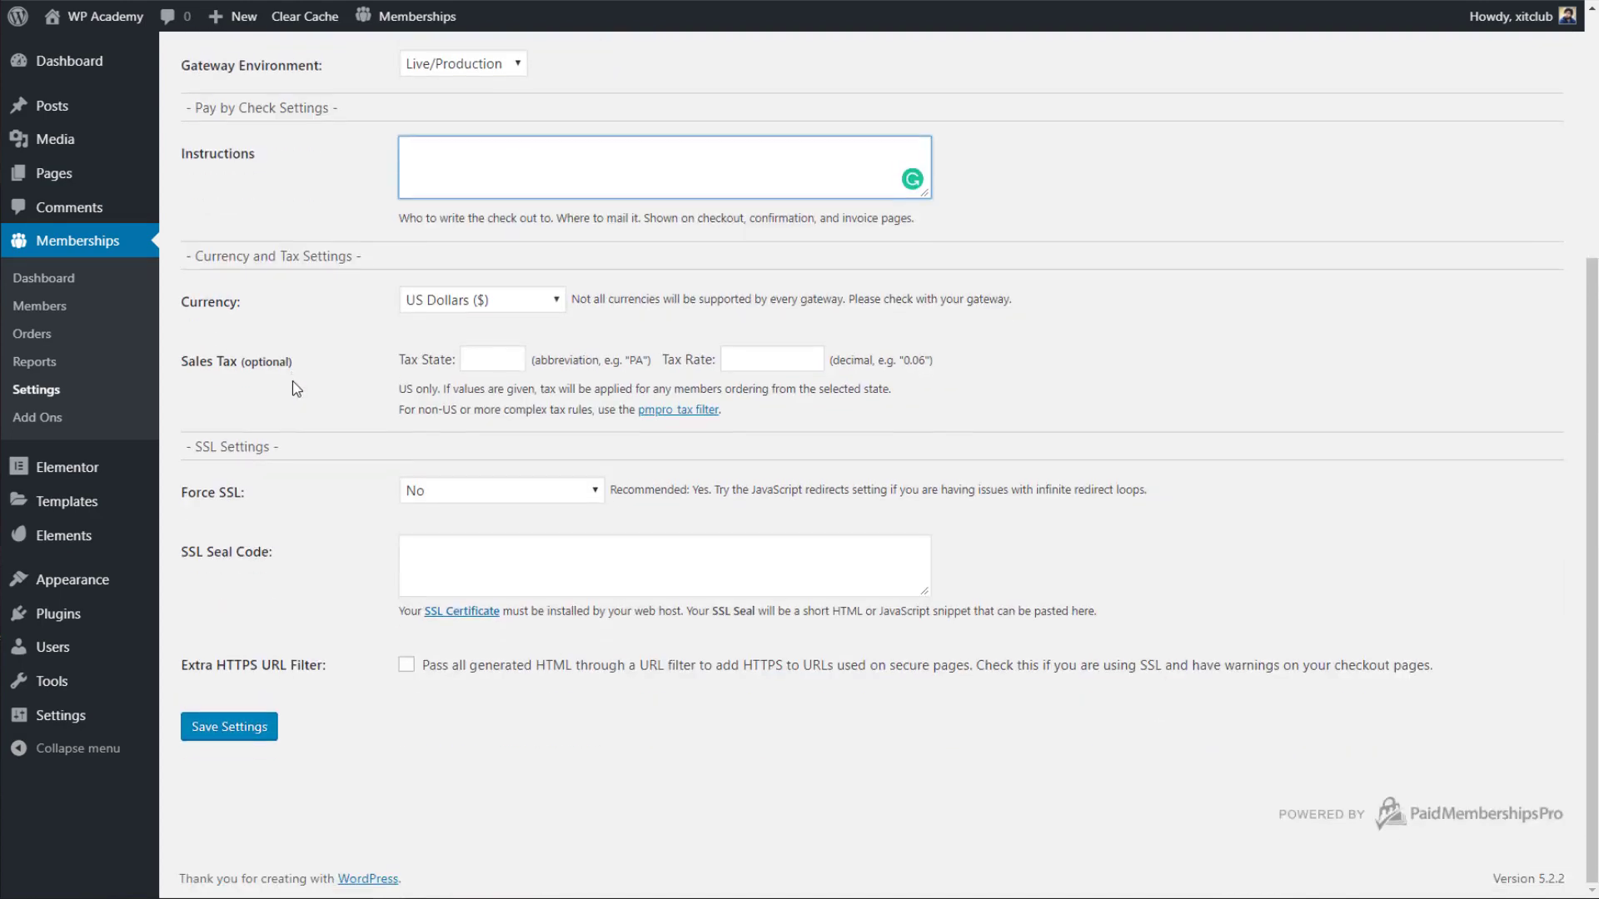
click(480, 304)
scroll(543, 606, down, 5)
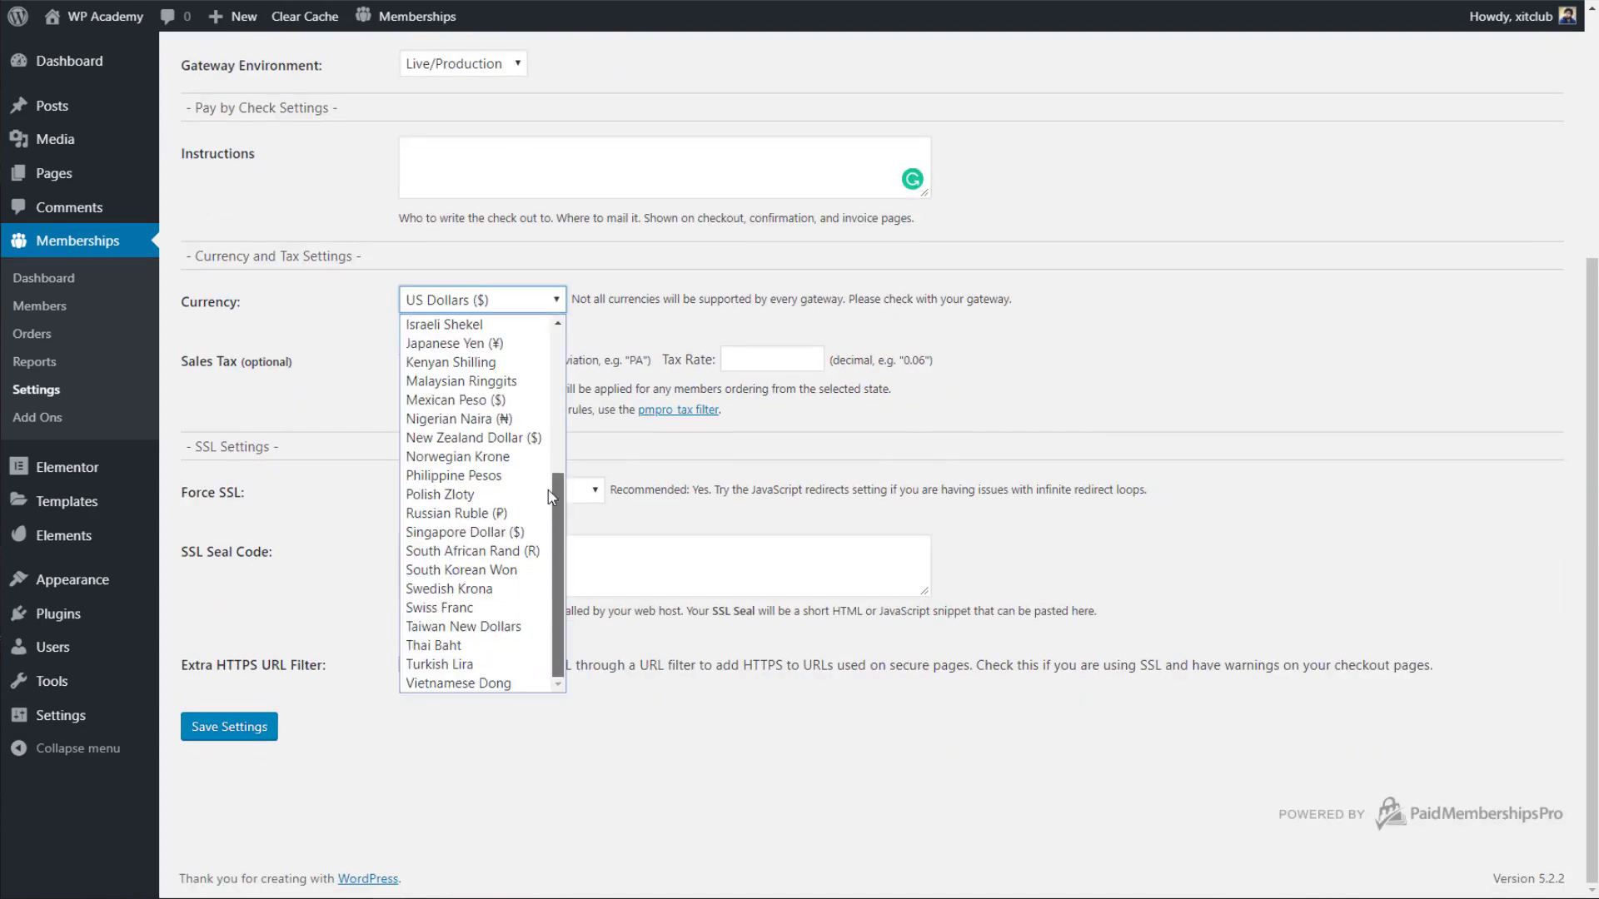
scroll(548, 490, up, 5)
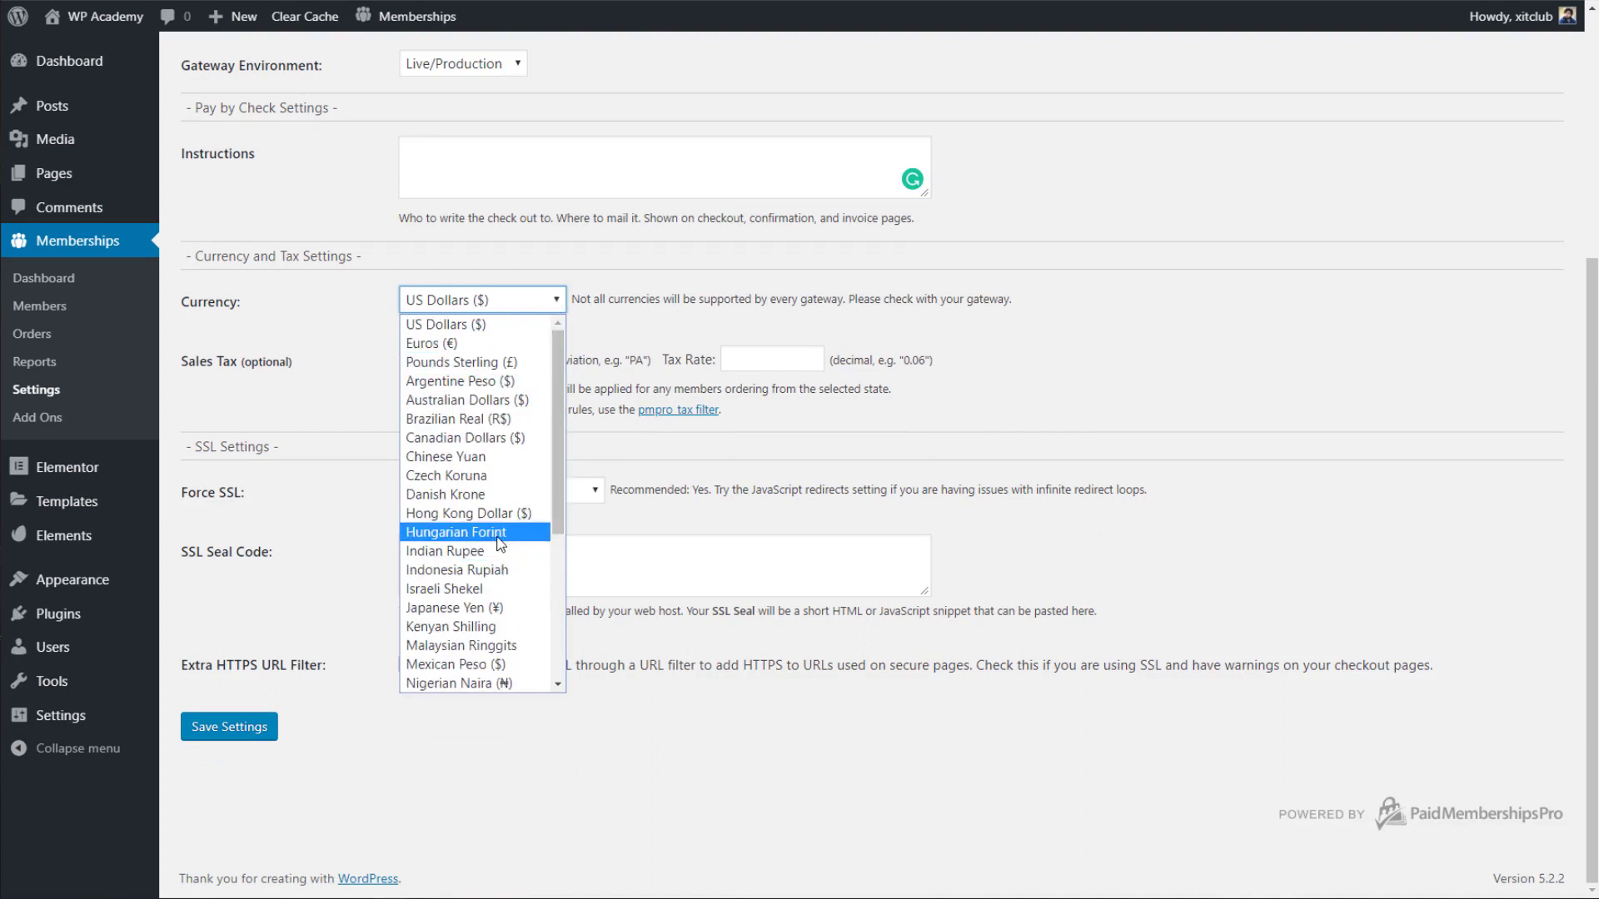
drag(562, 475, 553, 606)
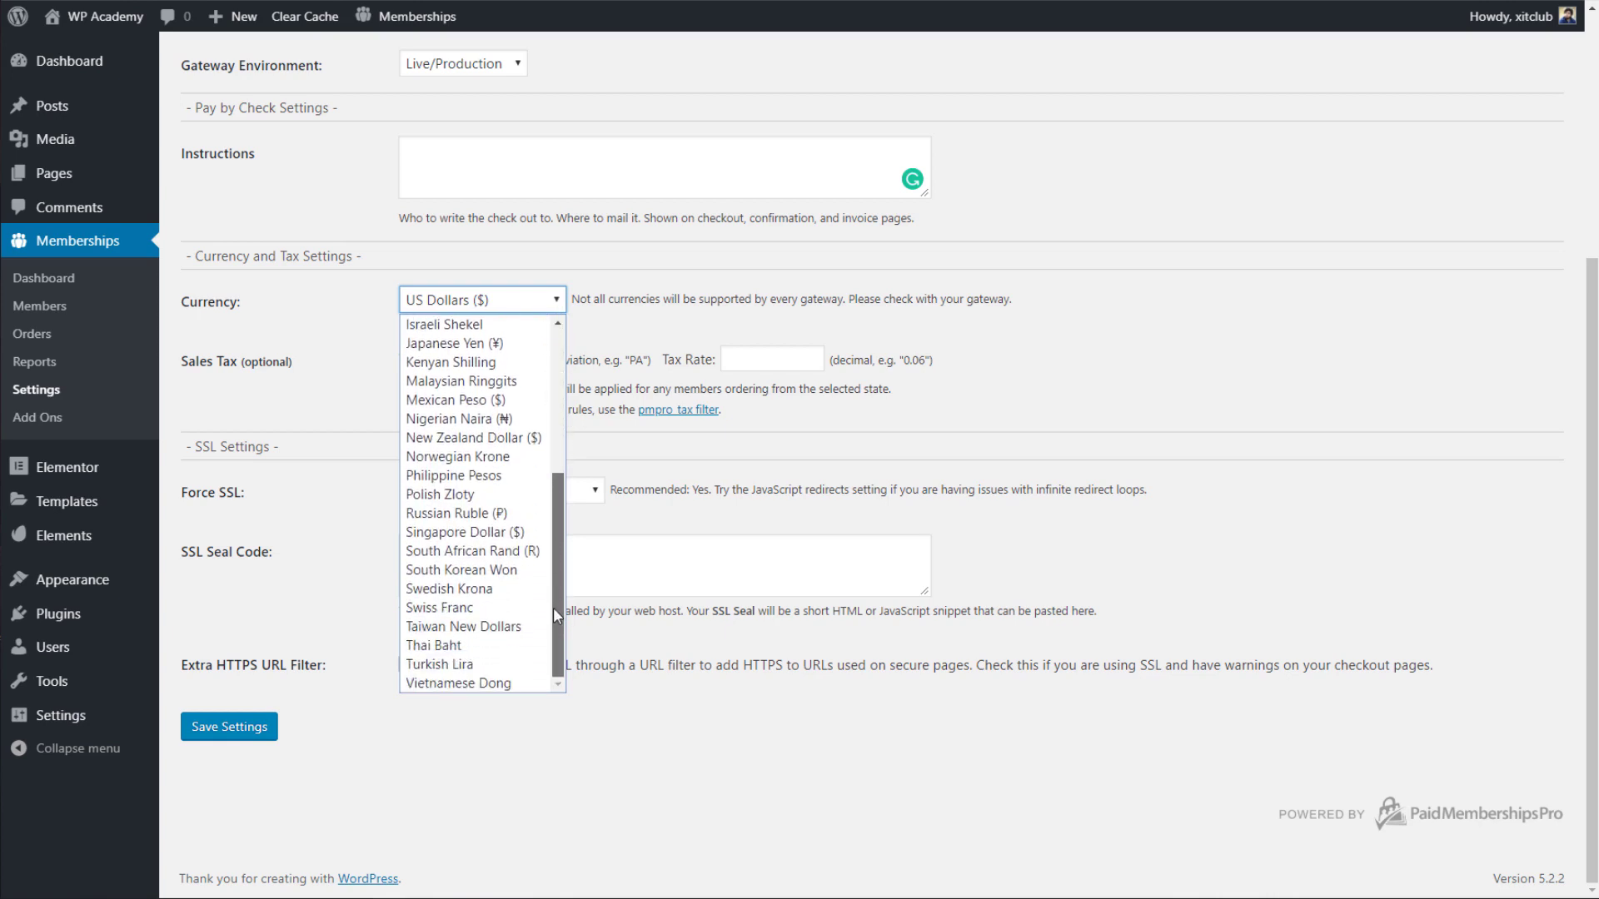
click(363, 425)
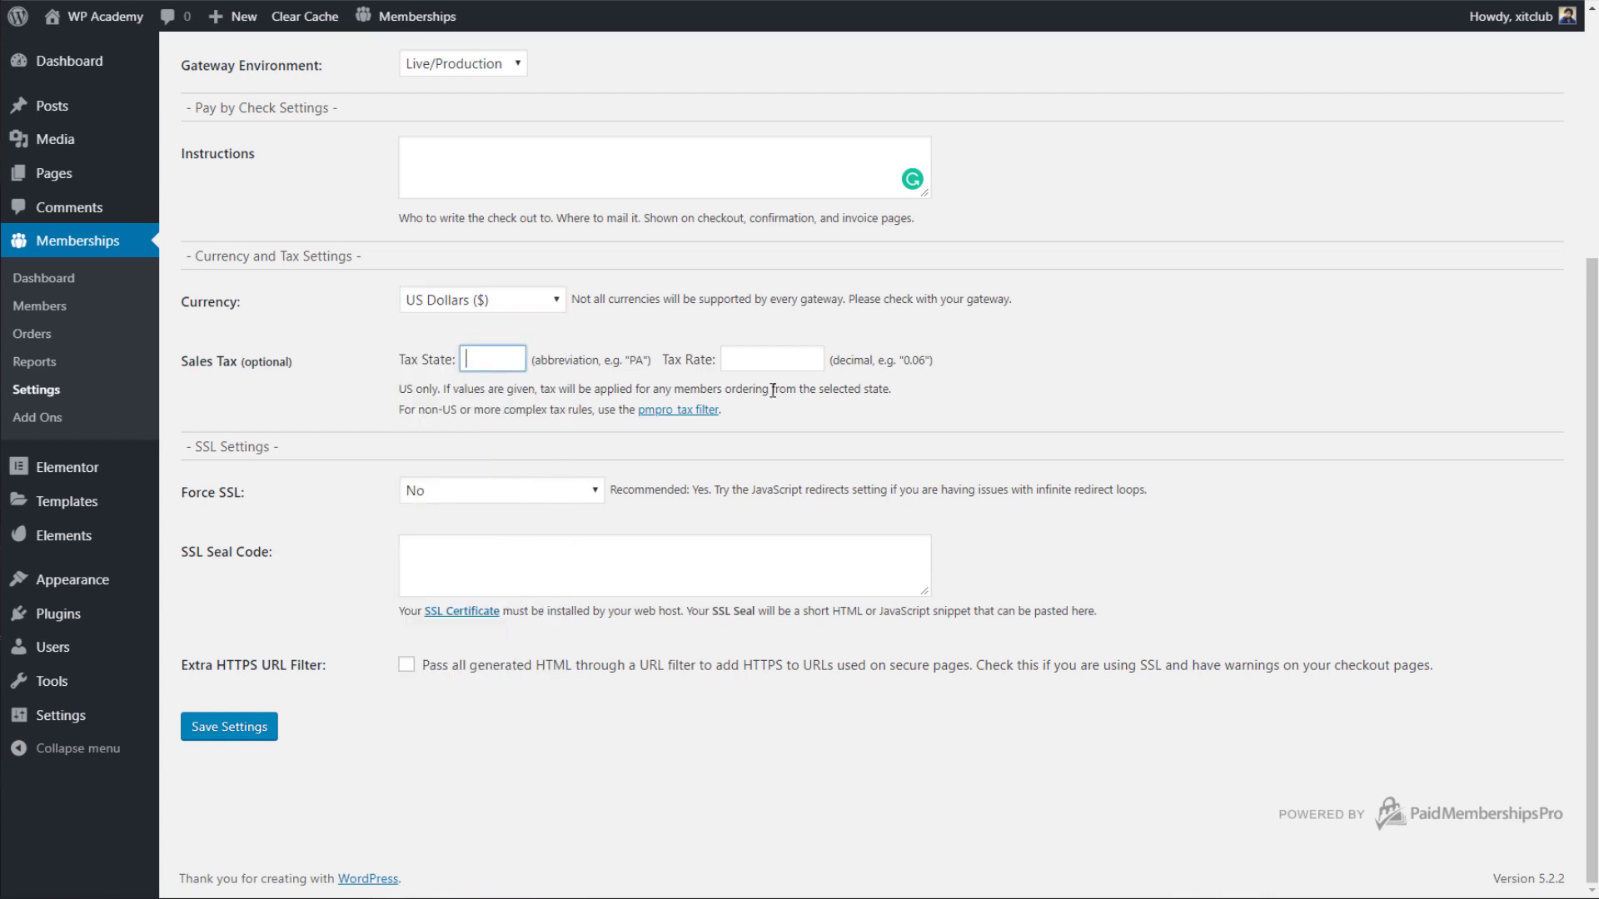
Save the payment gateway and SSL settings with the sales tax and SSL seal code fields left empty.
click(769, 359)
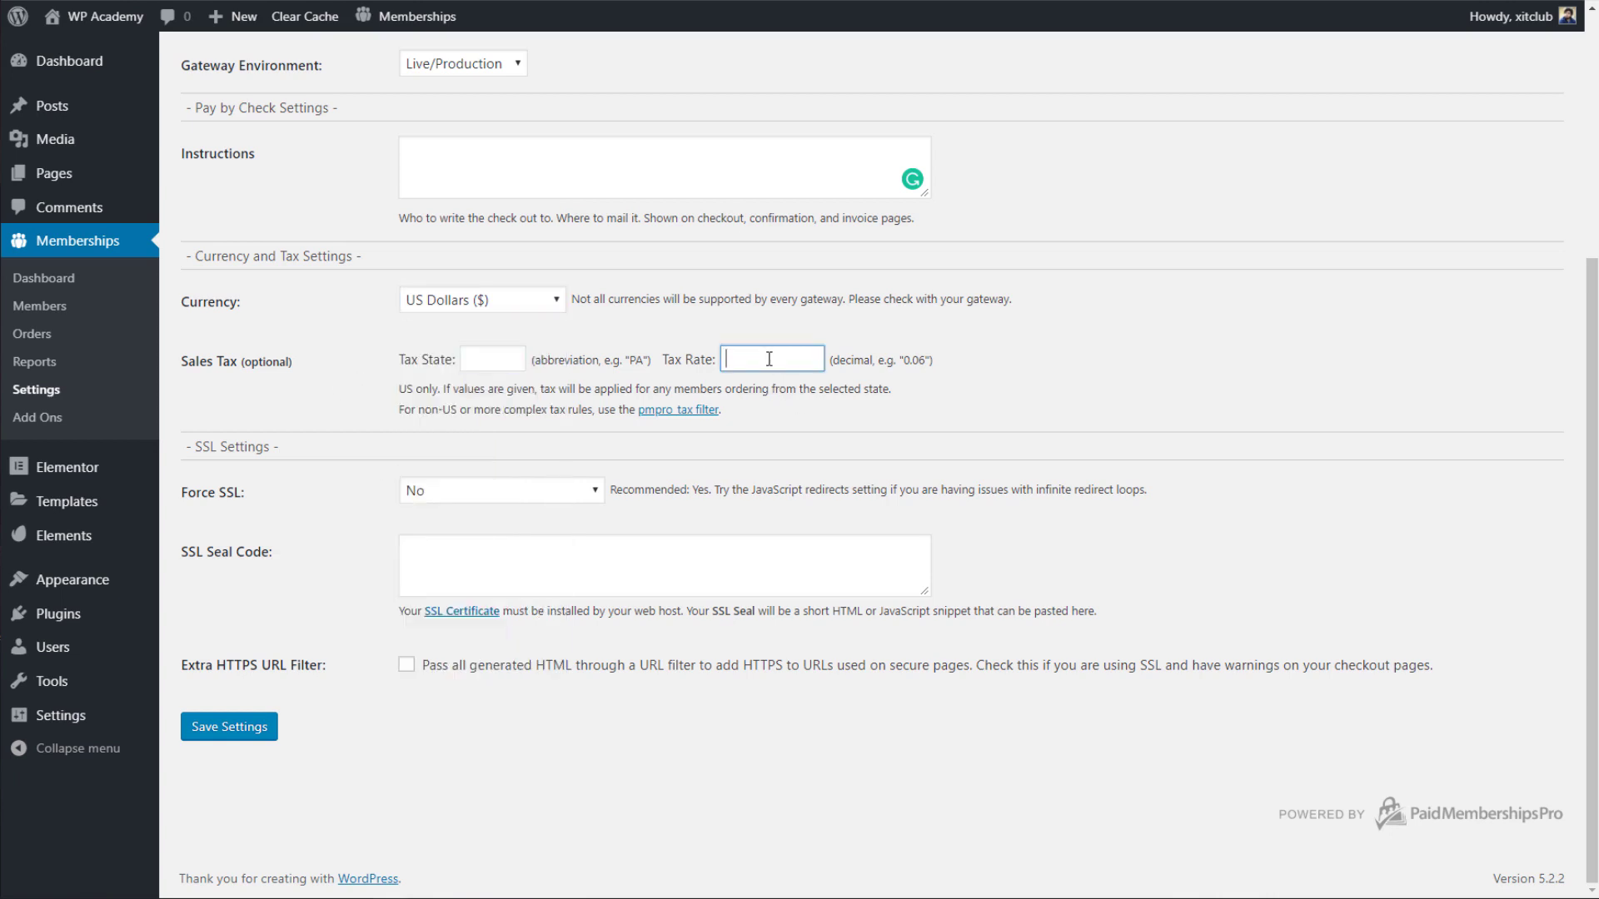
click(473, 359)
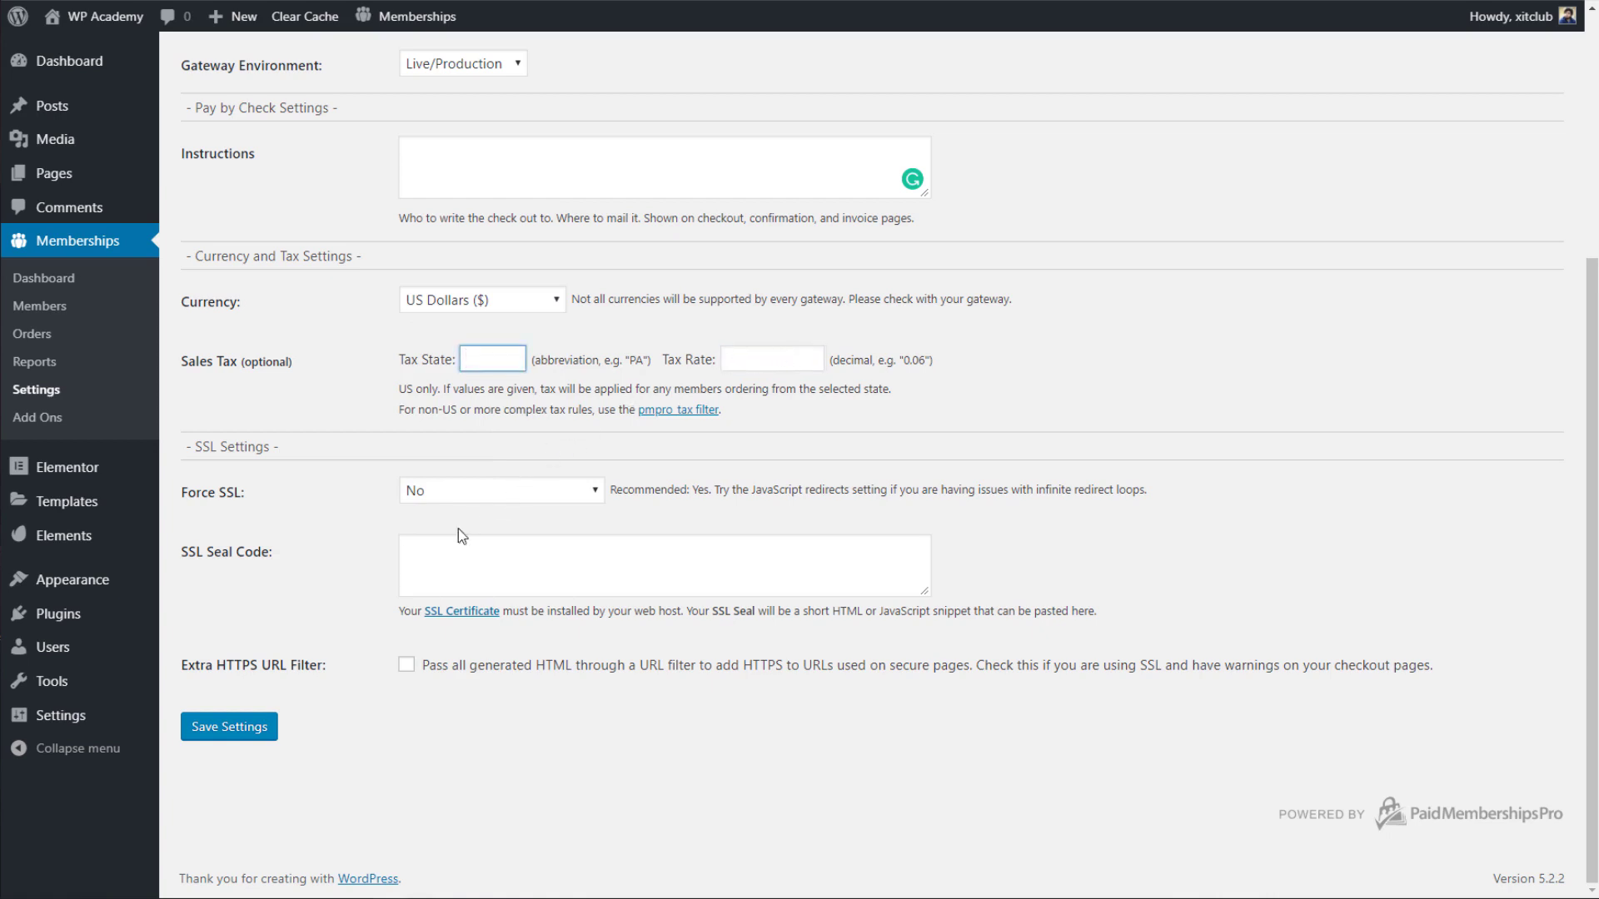
click(408, 559)
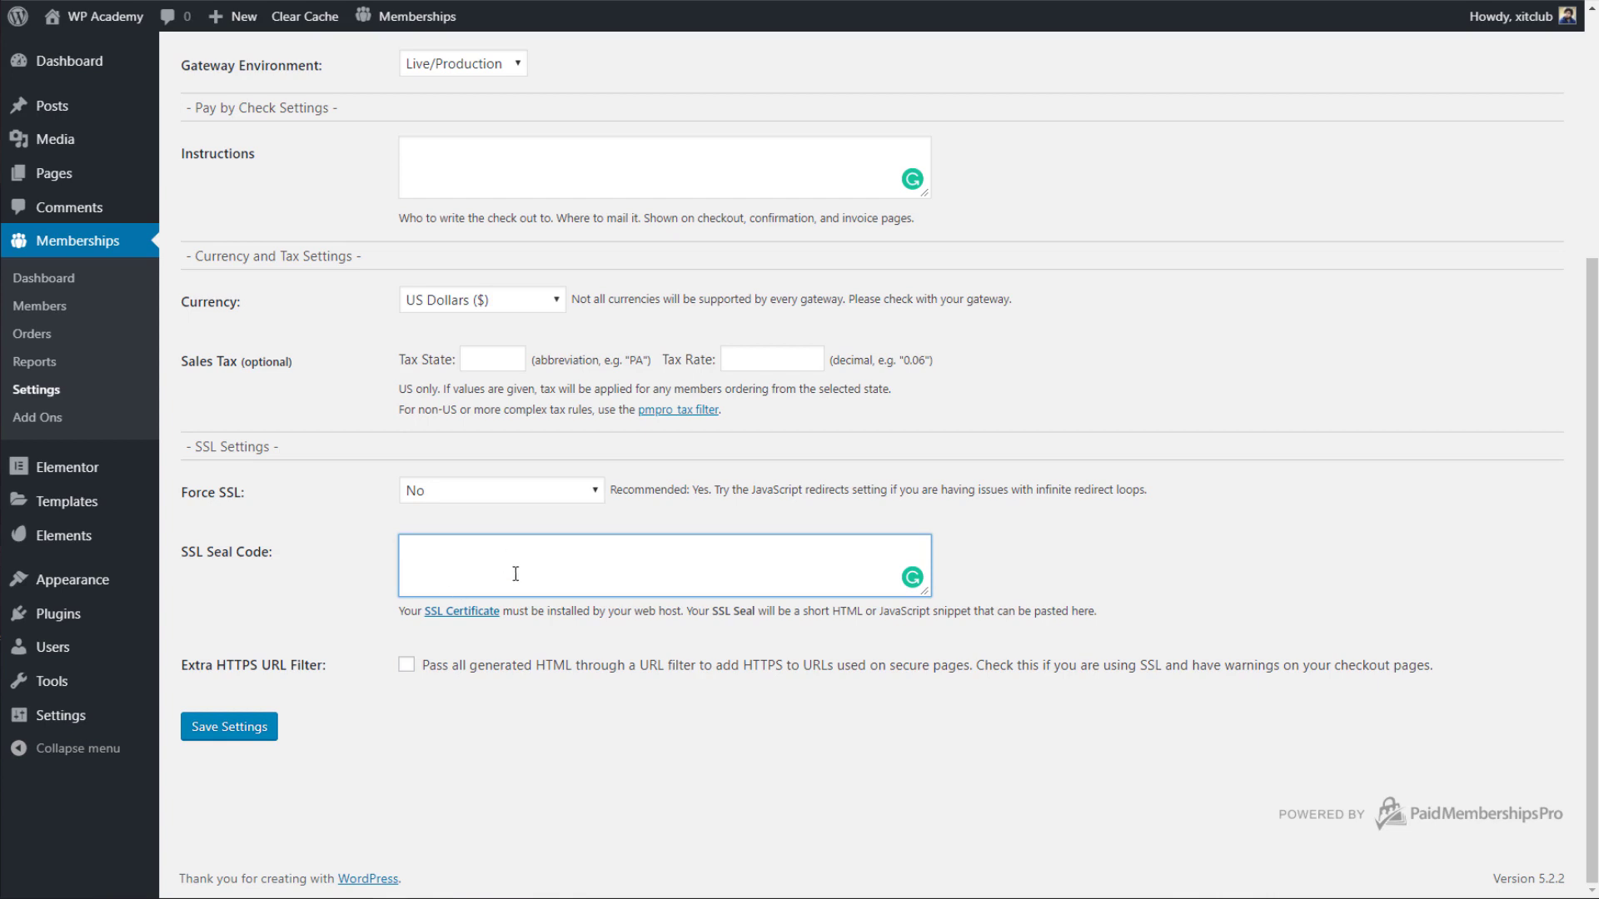
click(265, 727)
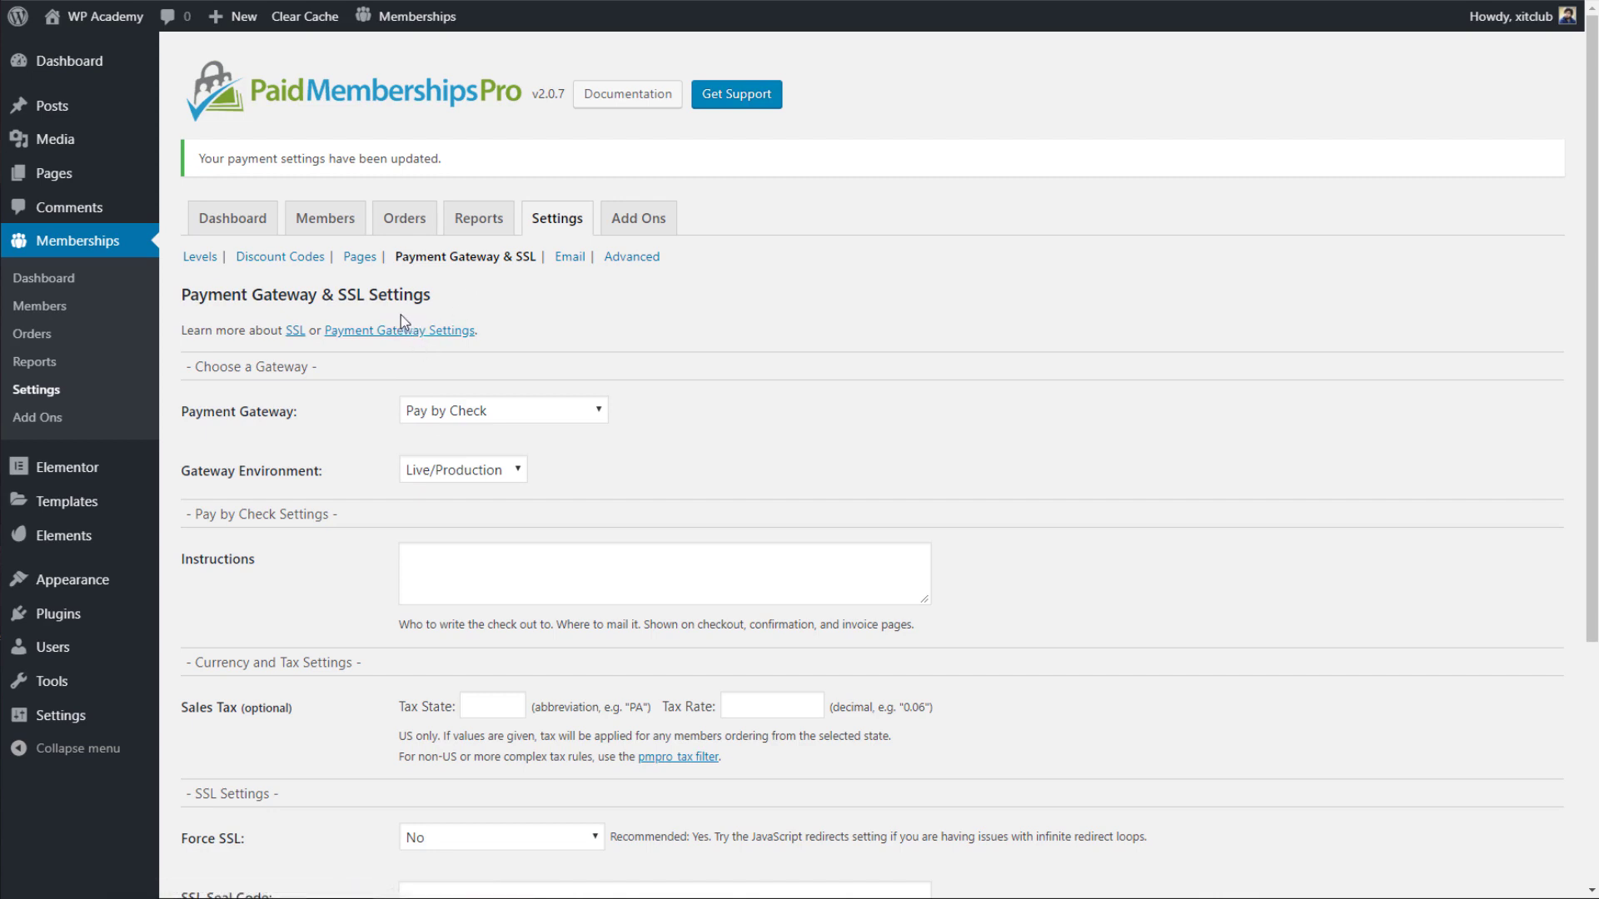
Open the membership email settings and review the sender's email address and name.
click(578, 261)
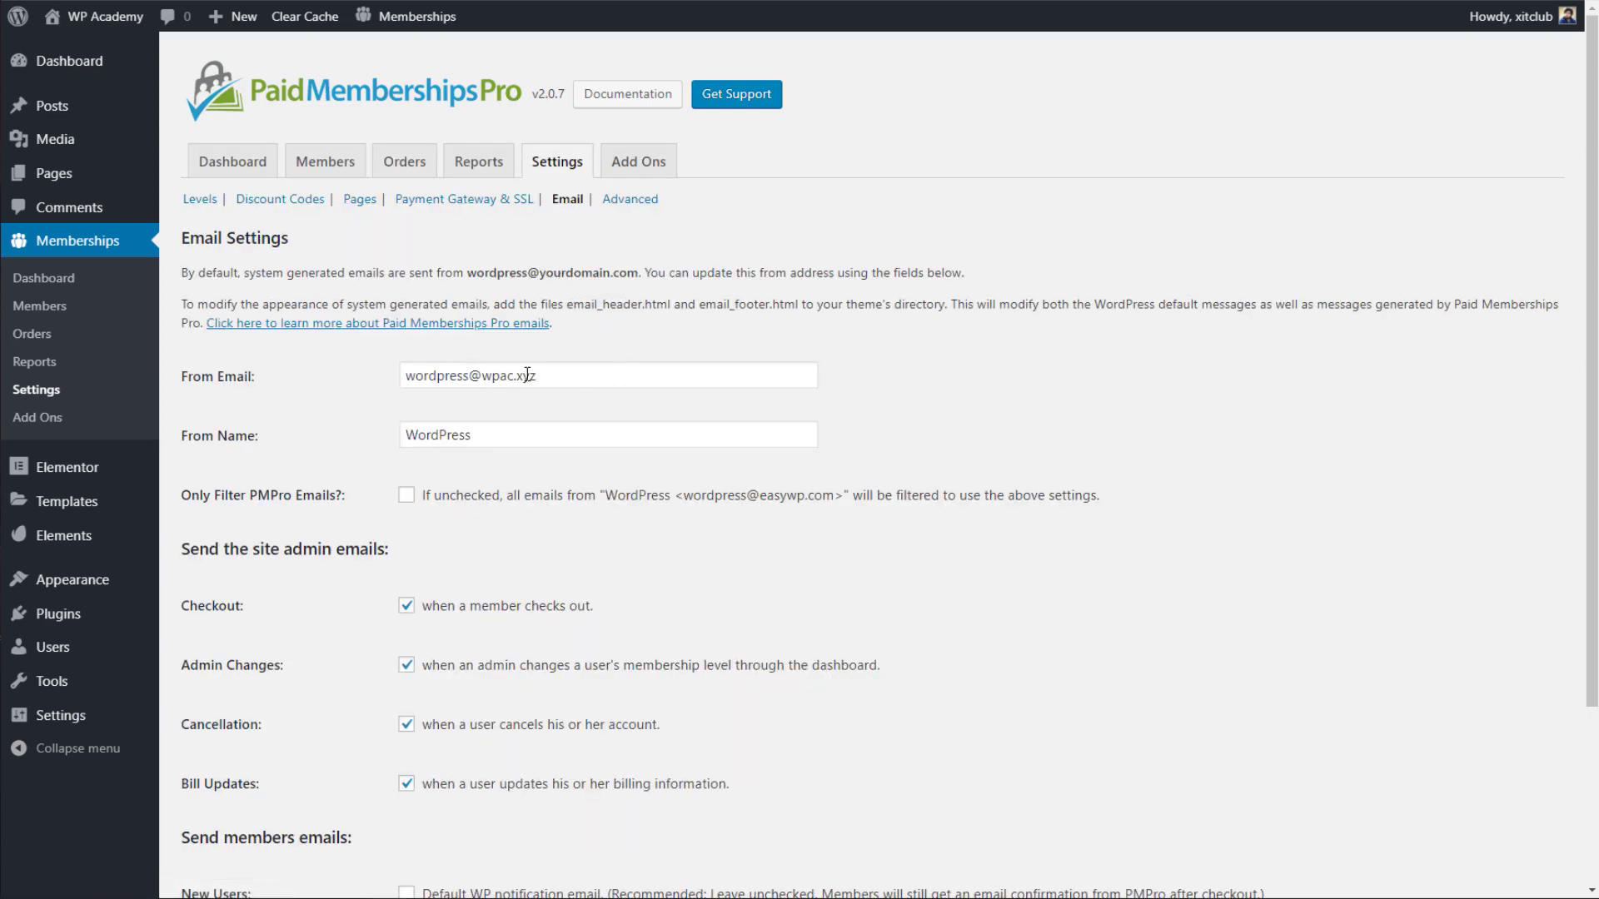
drag(537, 374, 388, 373)
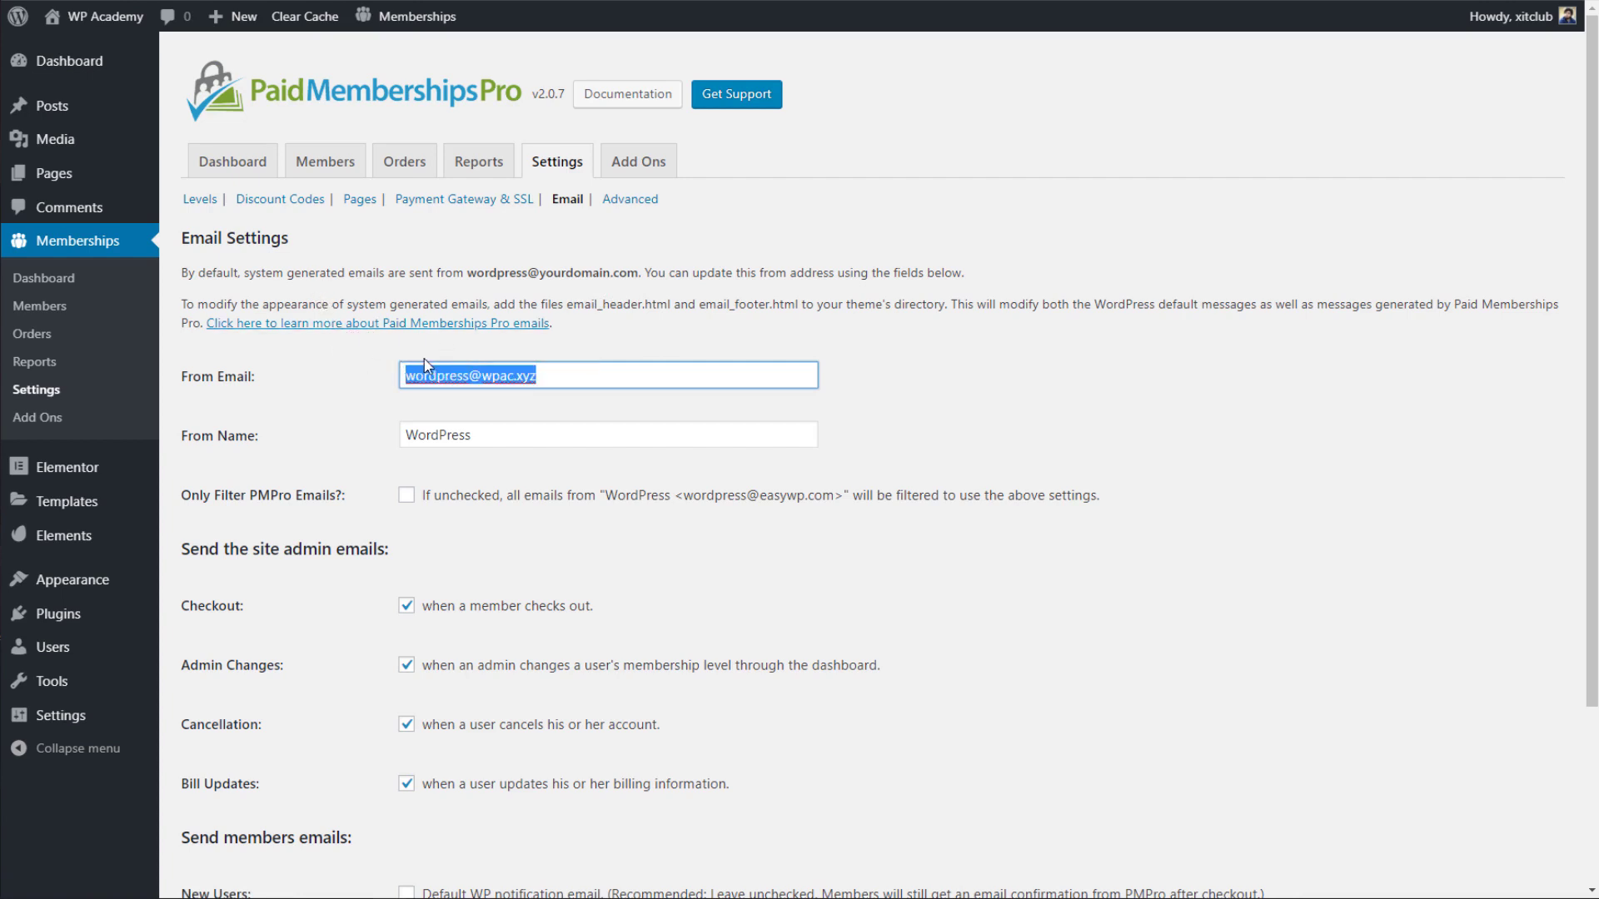
drag(535, 434, 368, 434)
drag(562, 384, 379, 377)
click(485, 433)
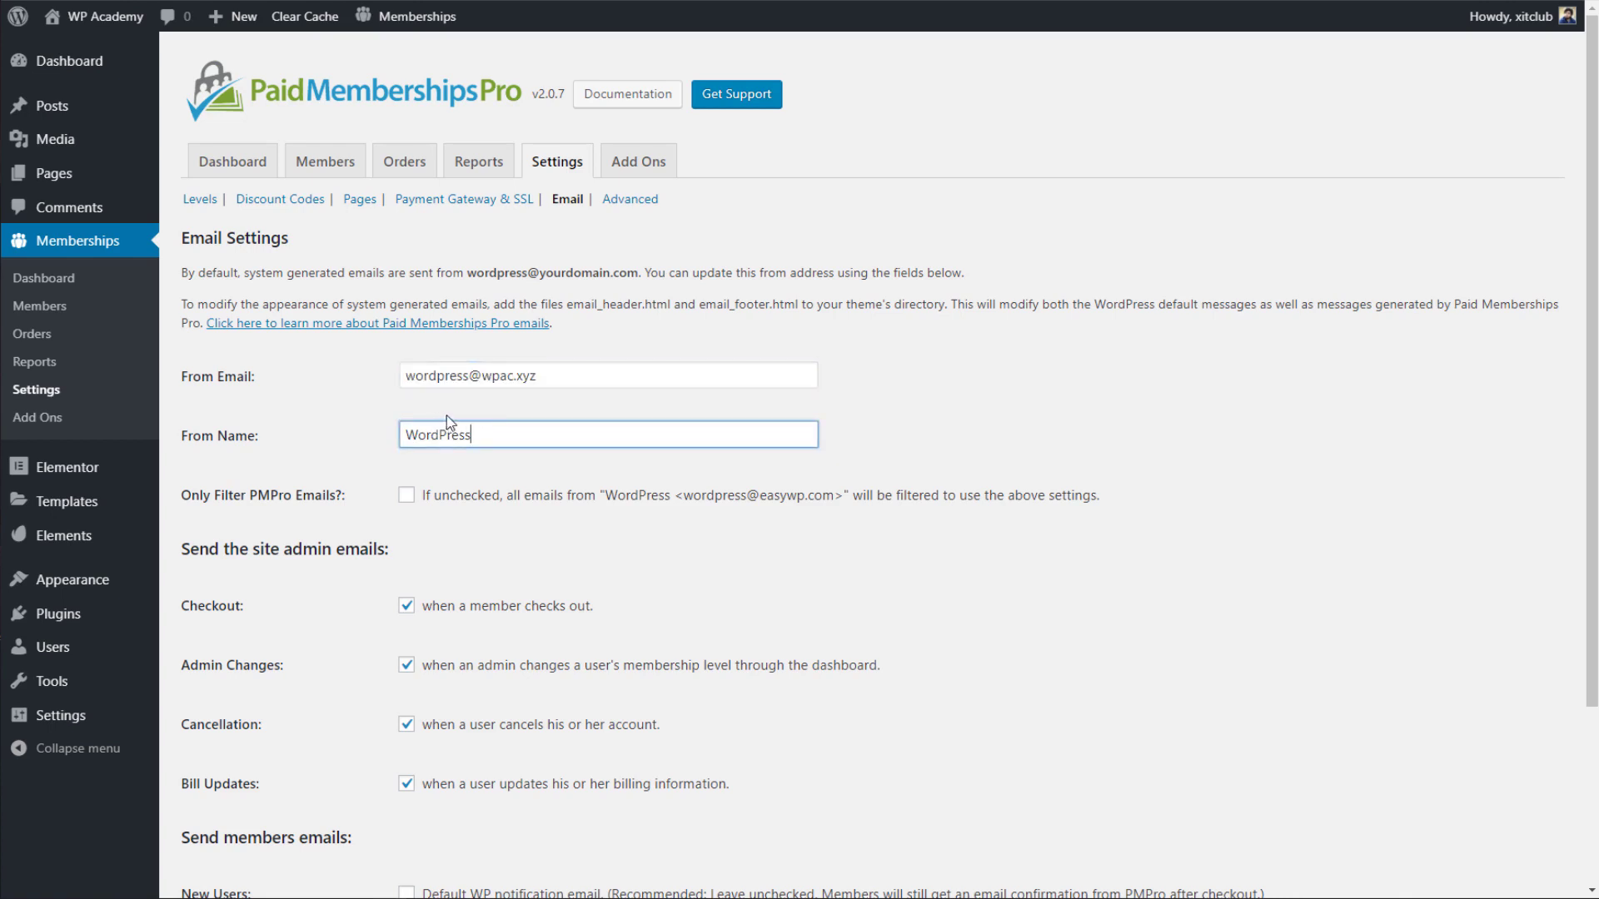
Open the advanced membership settings and review the messages for logged-in non-members, logged-out users and the RSS feed.
click(616, 200)
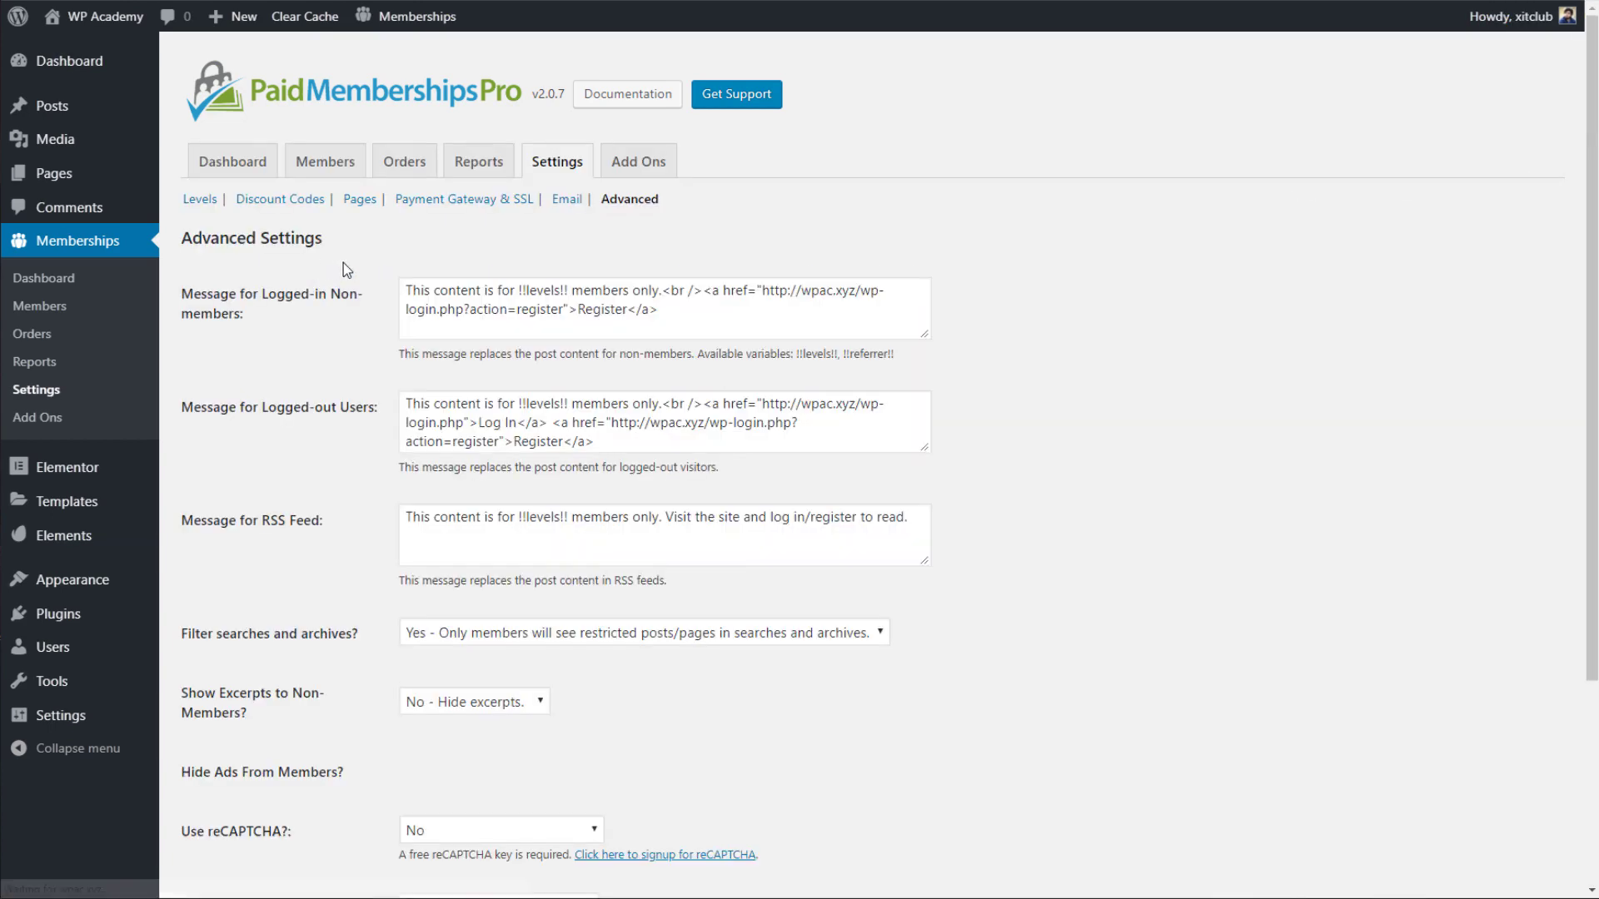
scroll(349, 267, down, 1)
drag(455, 224, 390, 216)
key(ctrl+a)
click(503, 233)
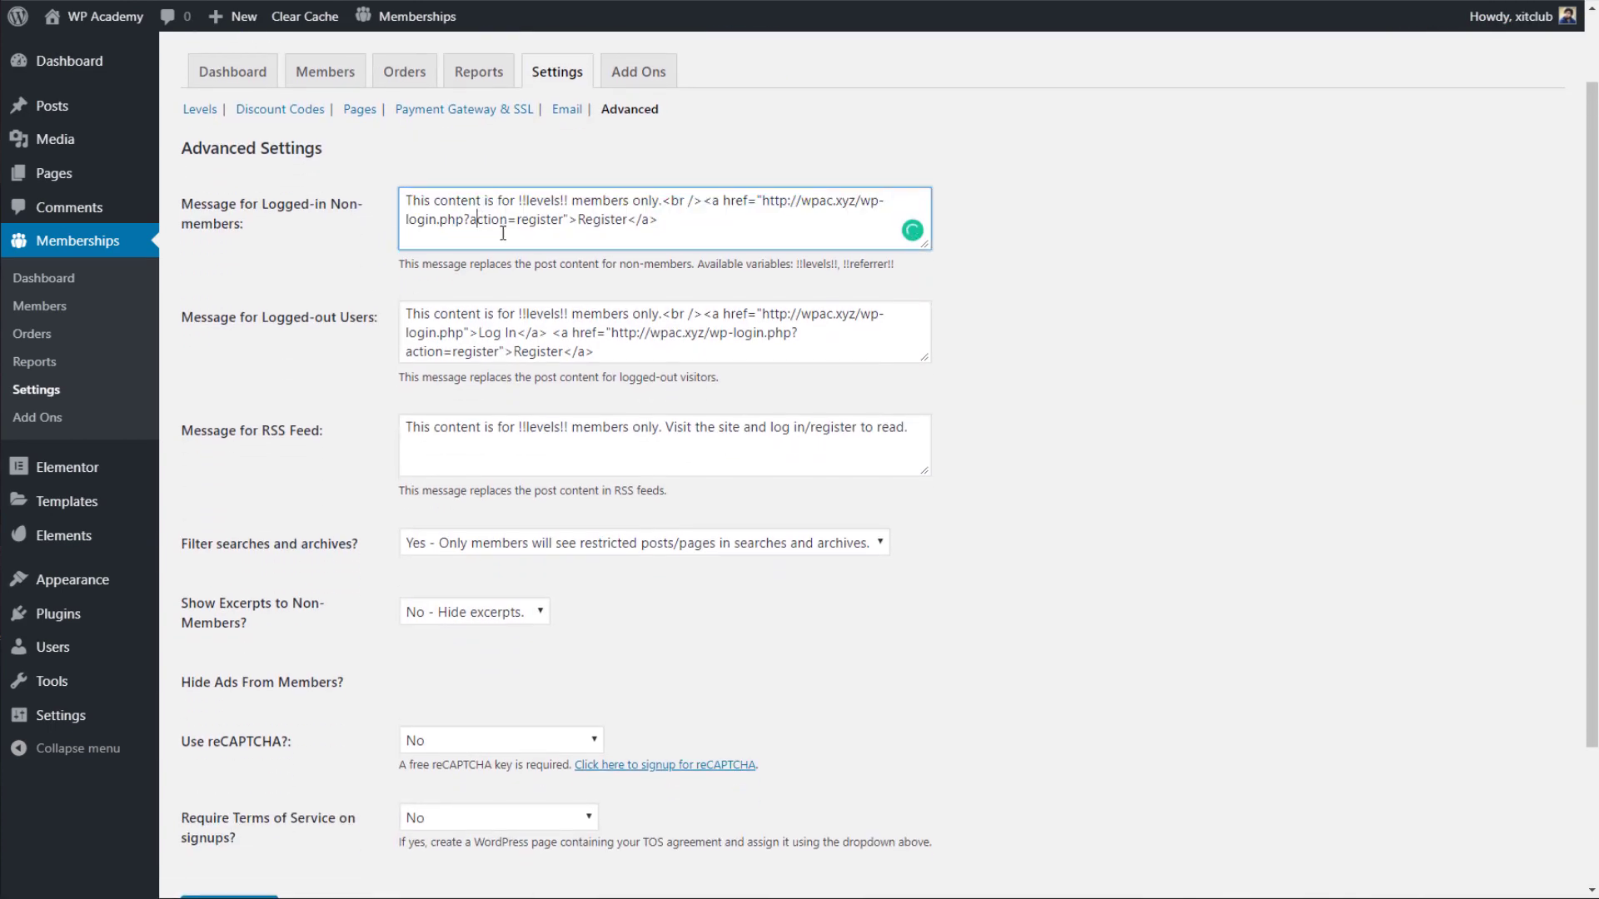
click(551, 332)
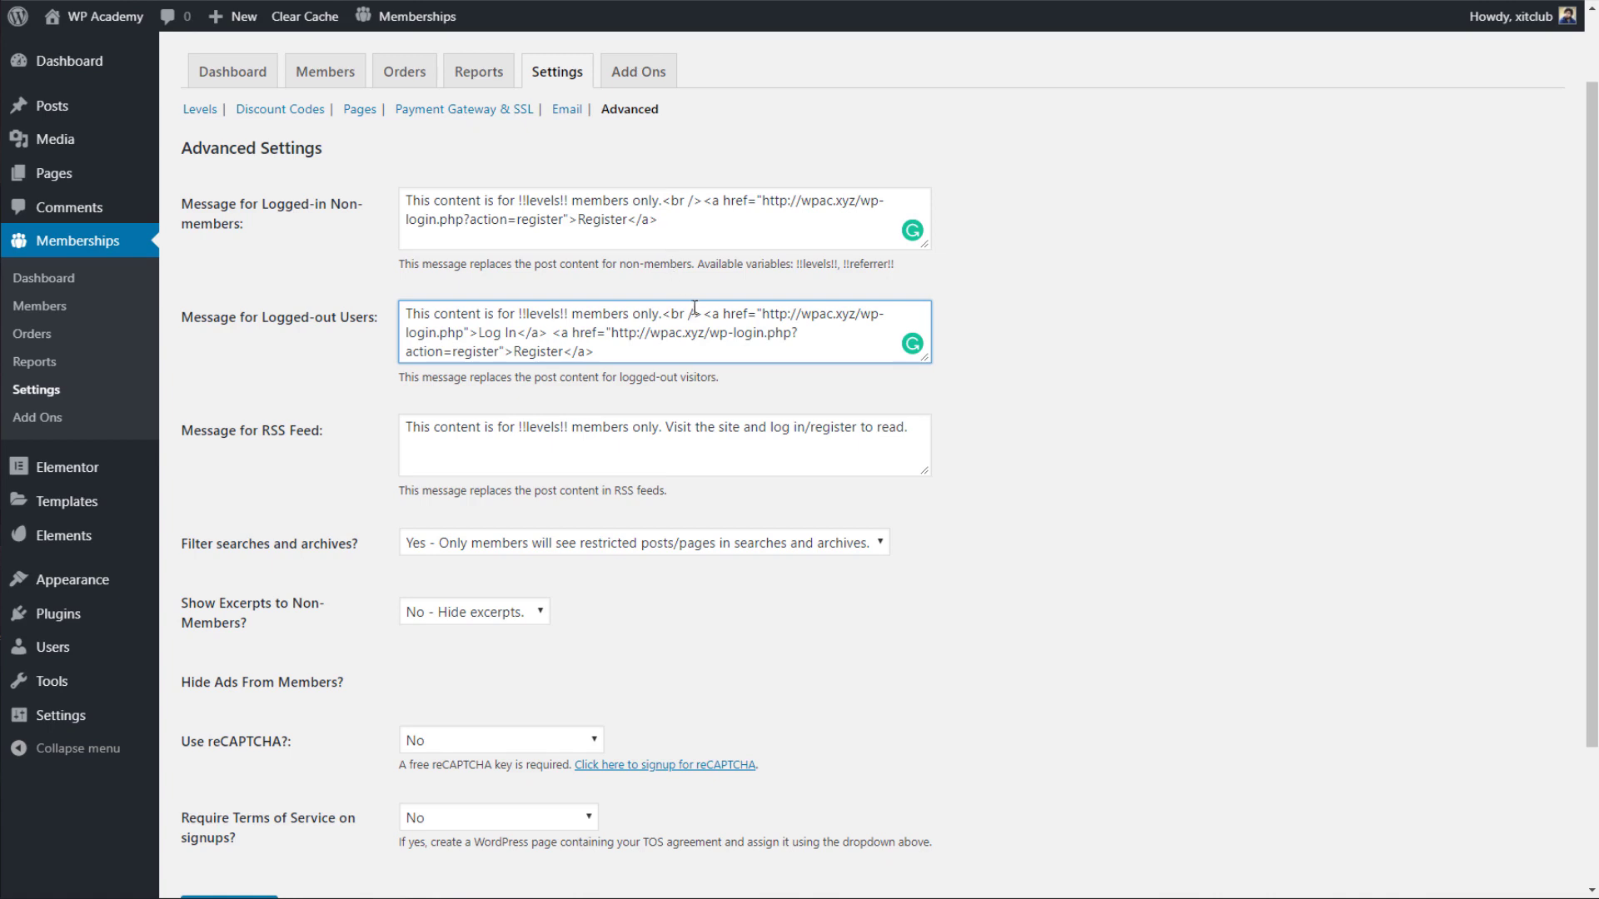
click(727, 336)
click(720, 348)
click(548, 426)
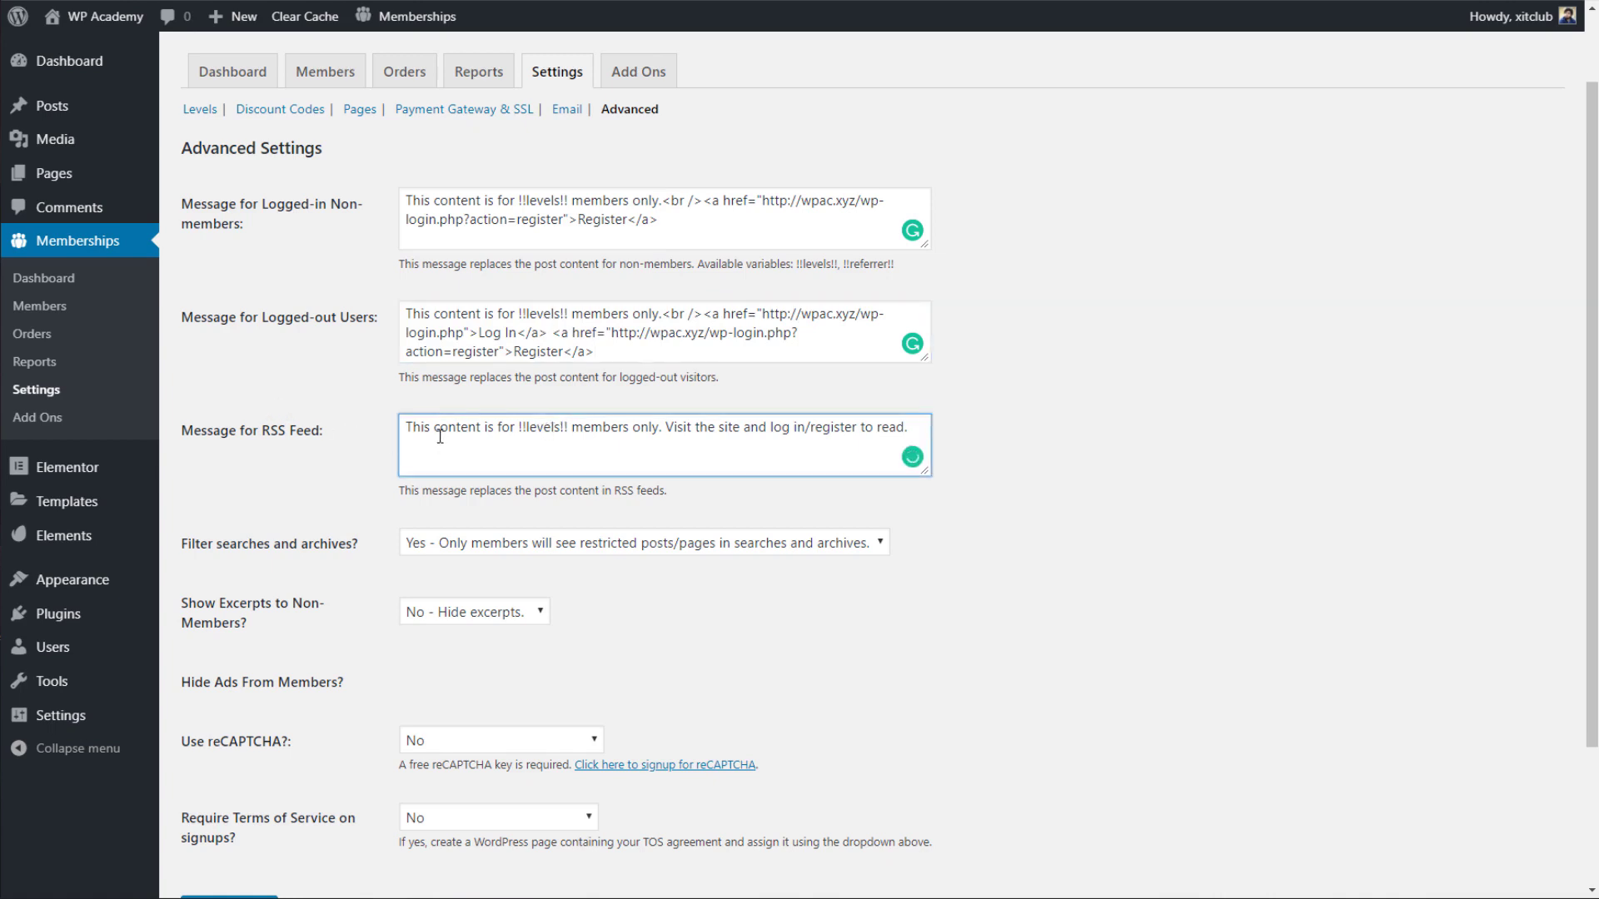
drag(571, 430, 393, 419)
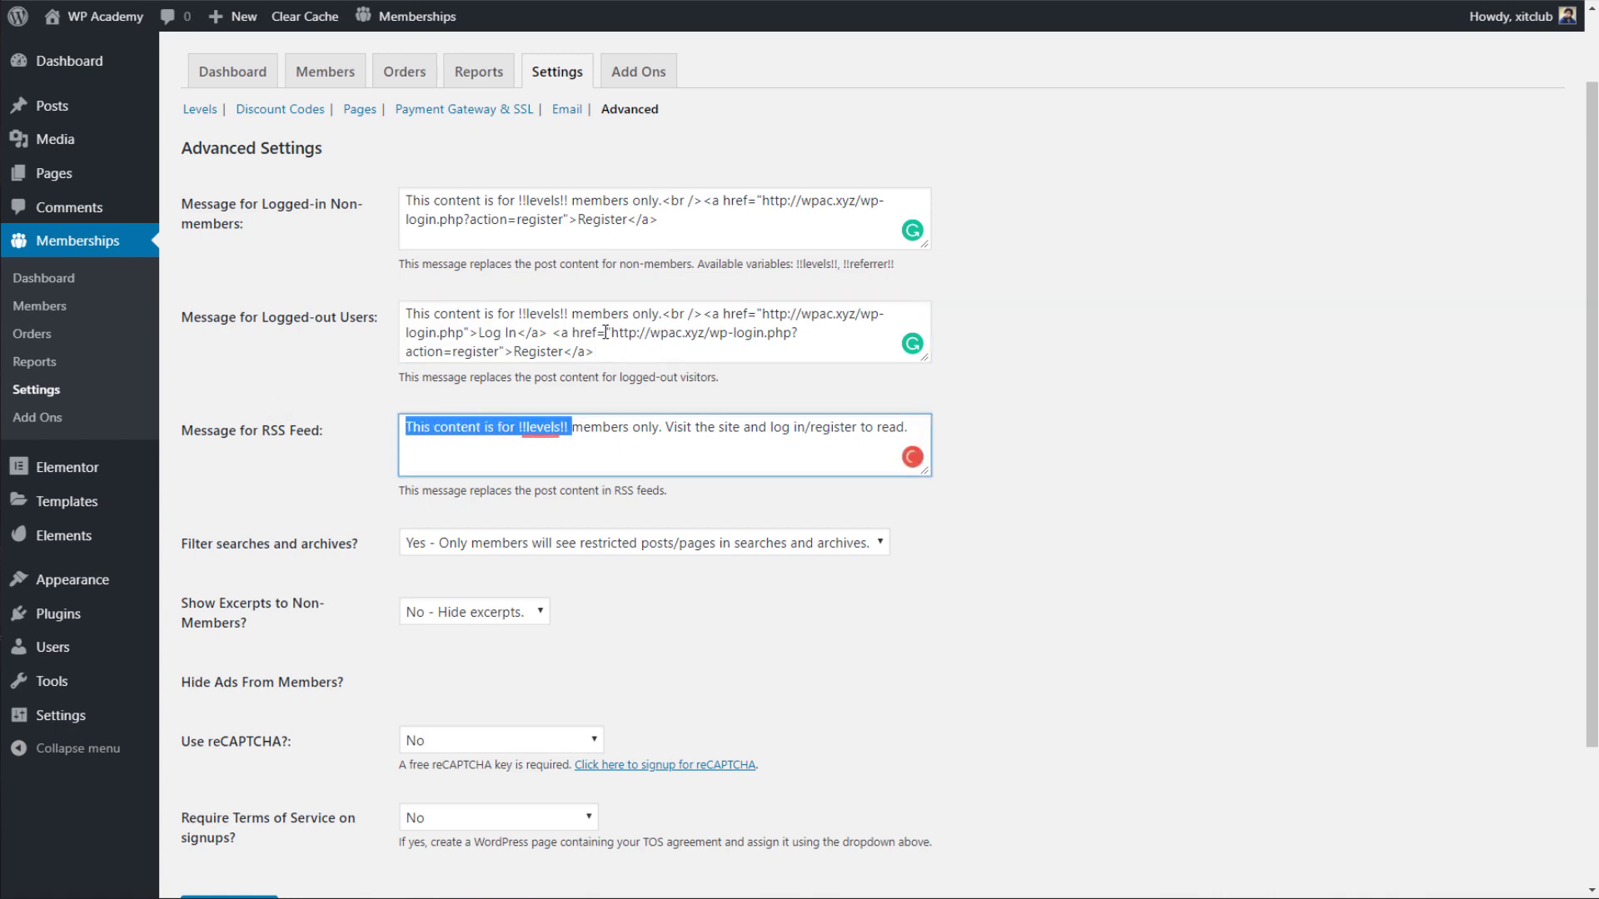
click(620, 453)
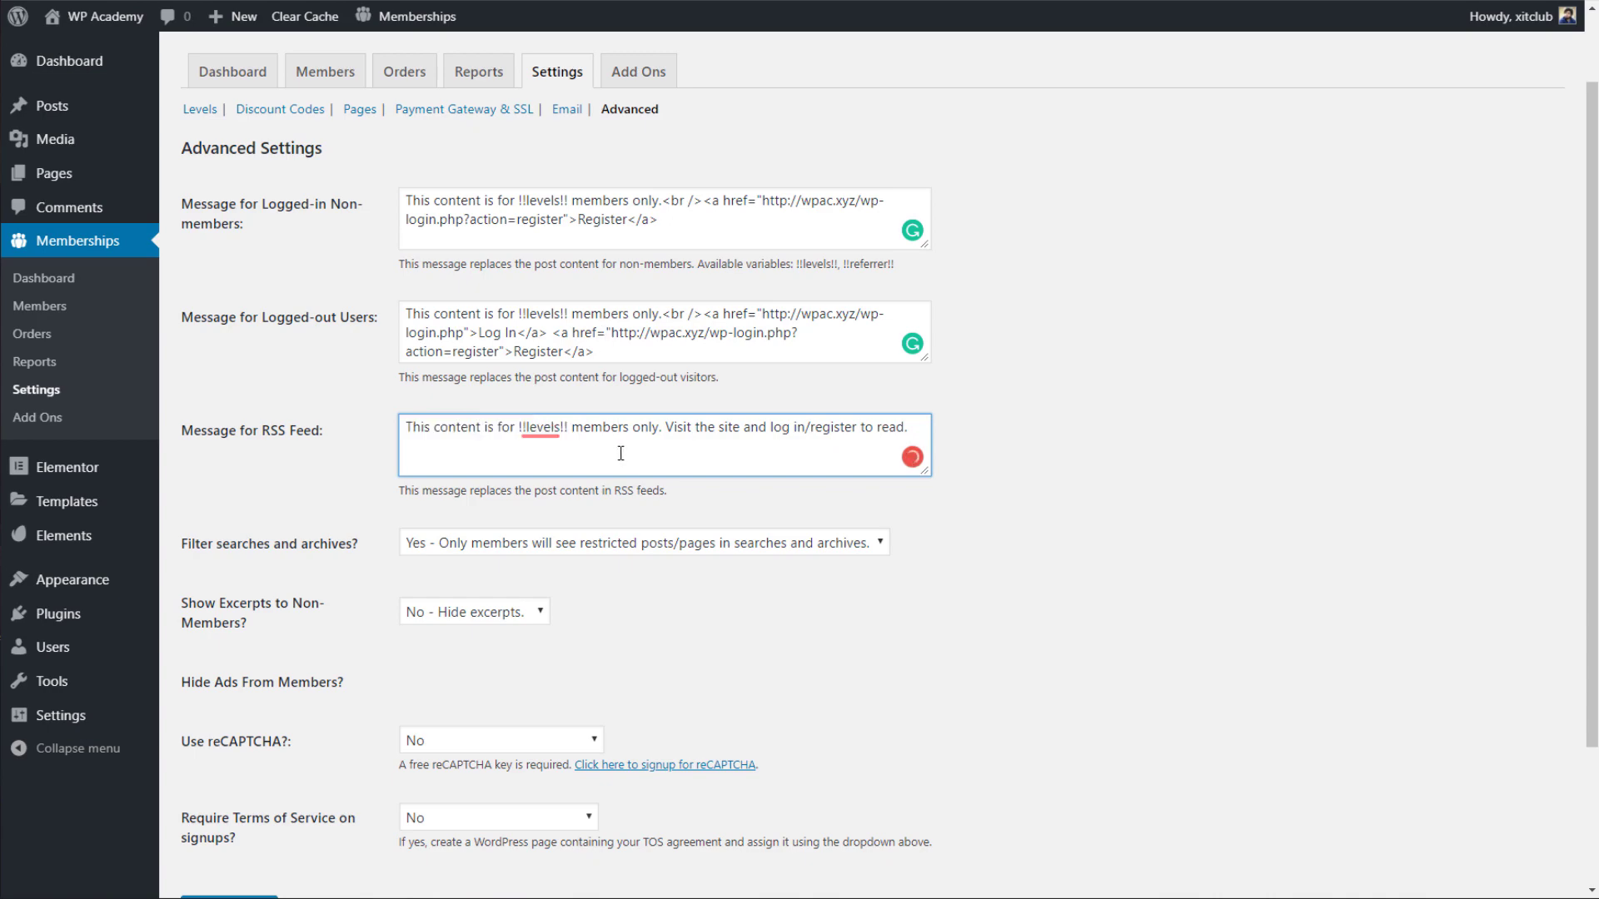
Save the advanced settings with searches and archives filtered so only members see restricted posts and pages.
scroll(621, 453, down, 3)
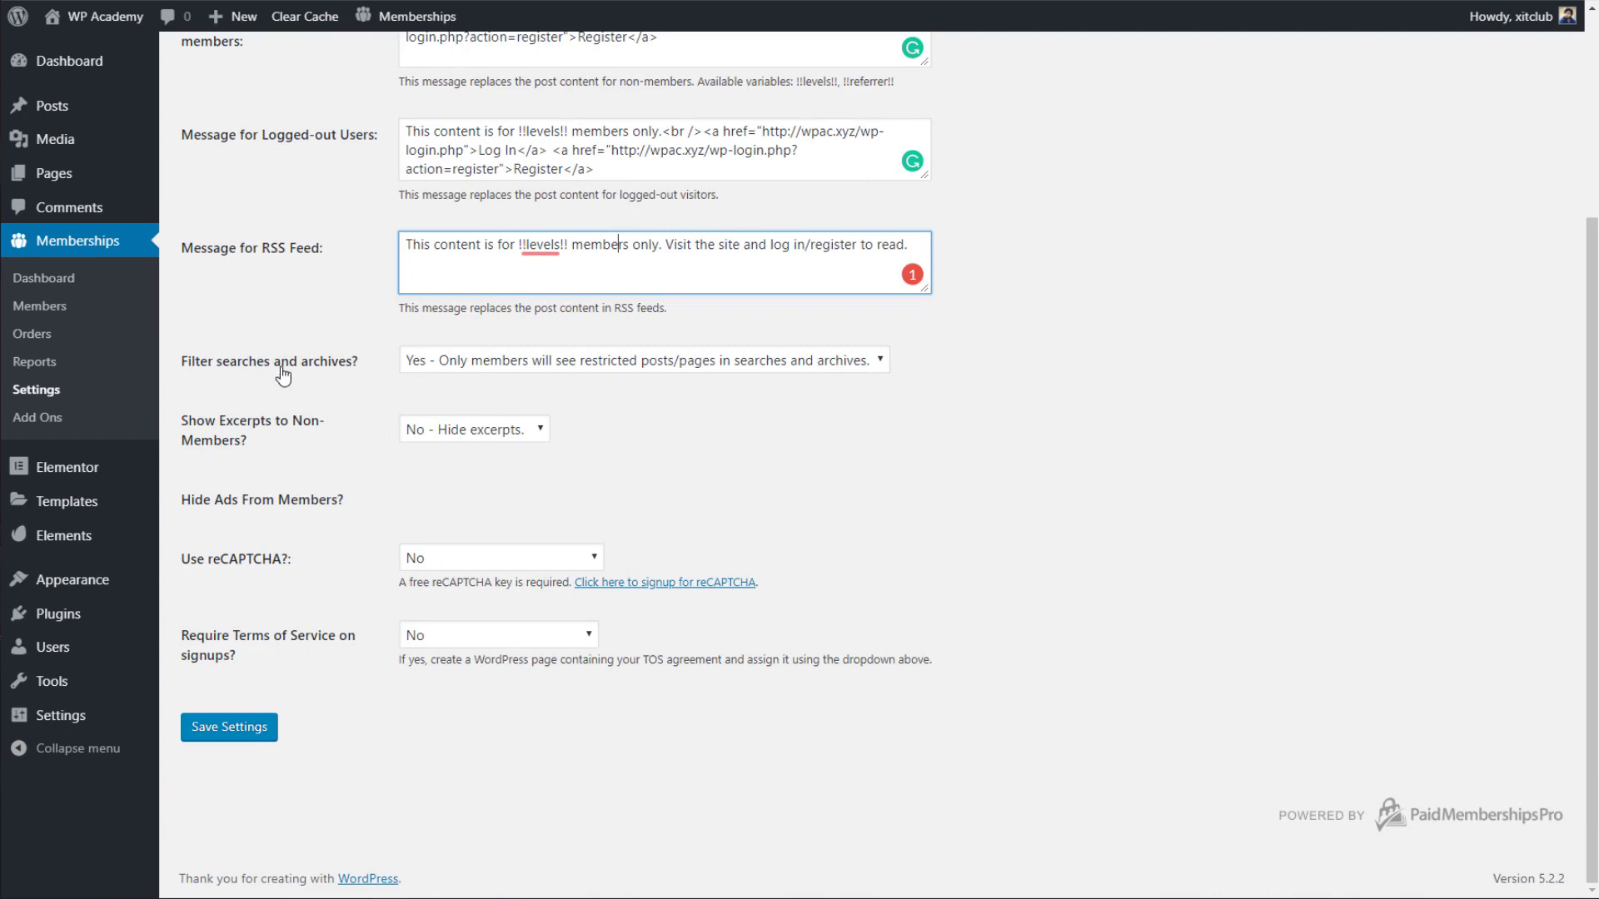
click(429, 367)
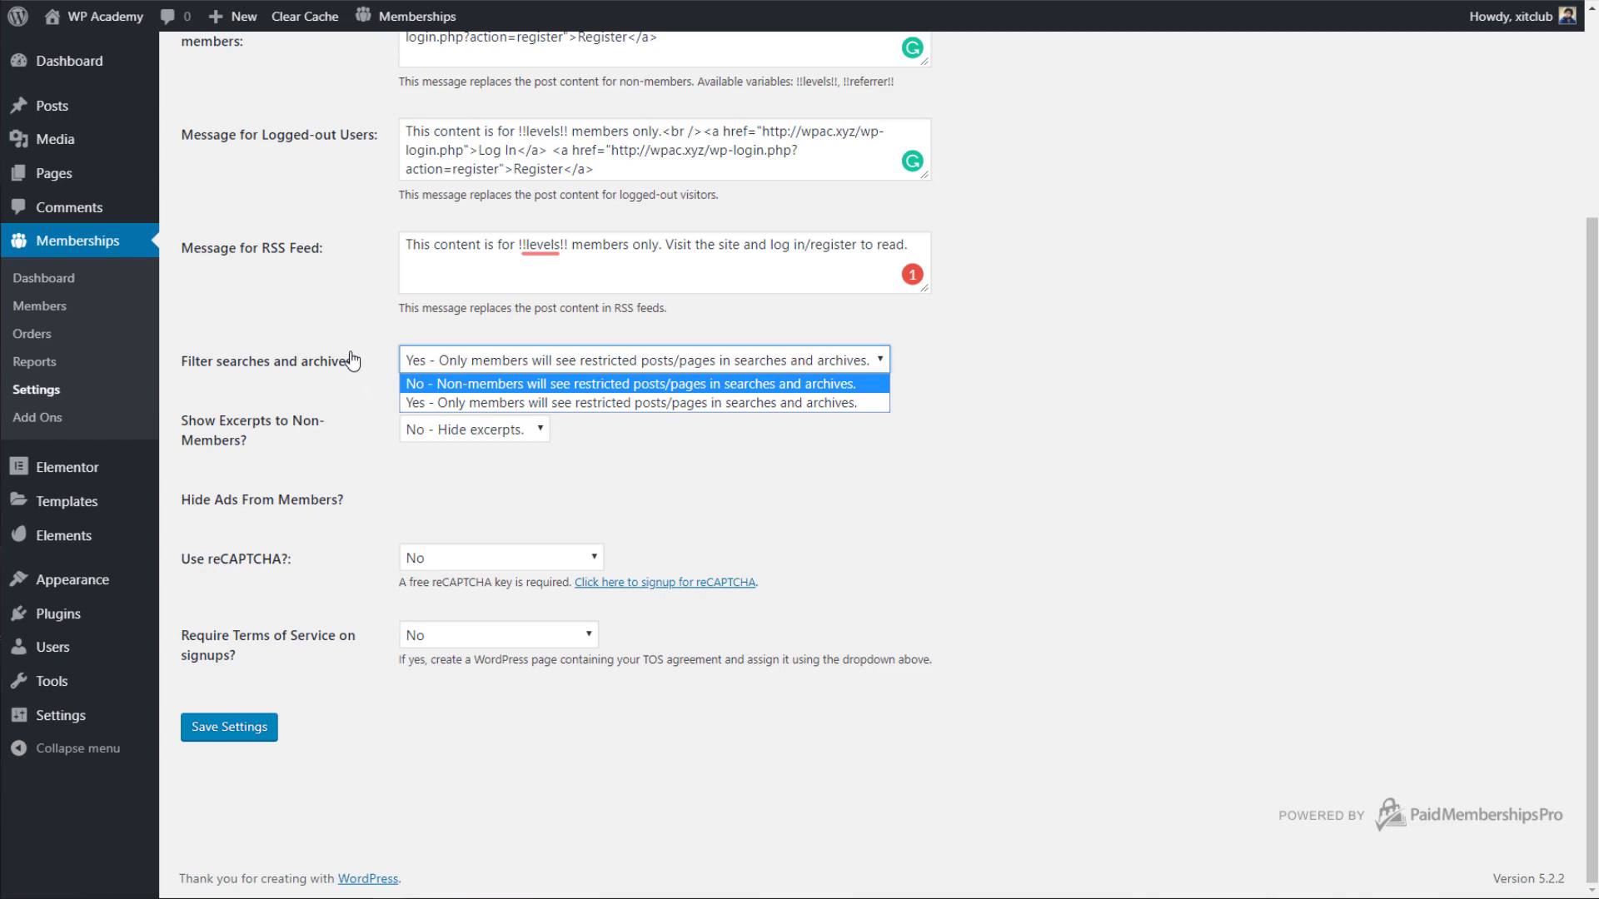
click(366, 380)
scroll(503, 513, up, 1)
click(541, 458)
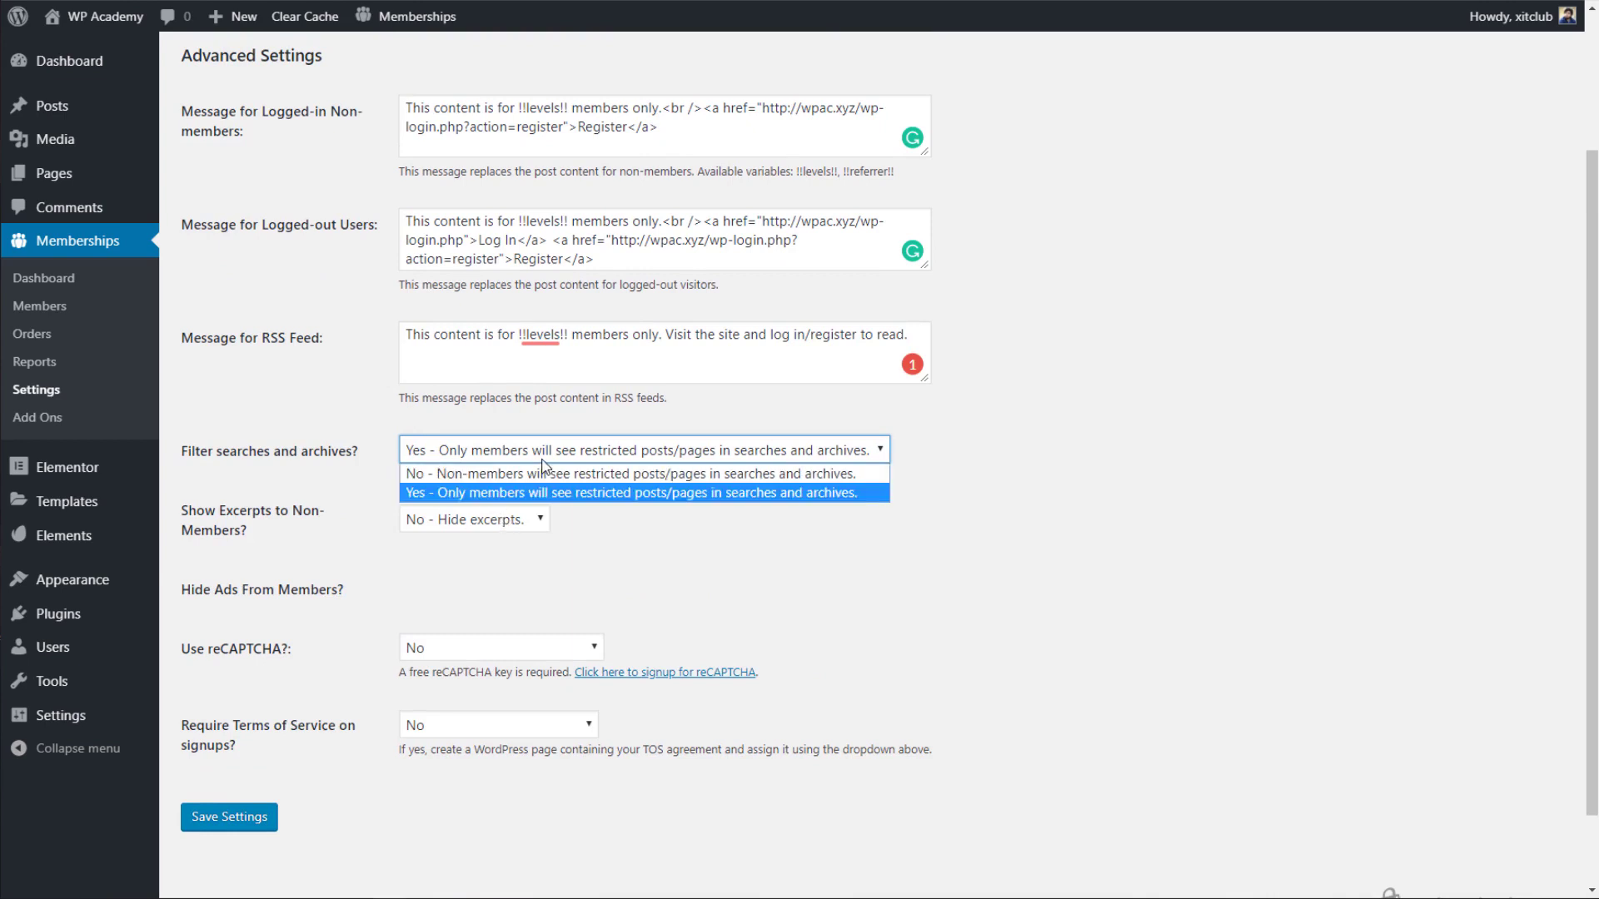
click(542, 460)
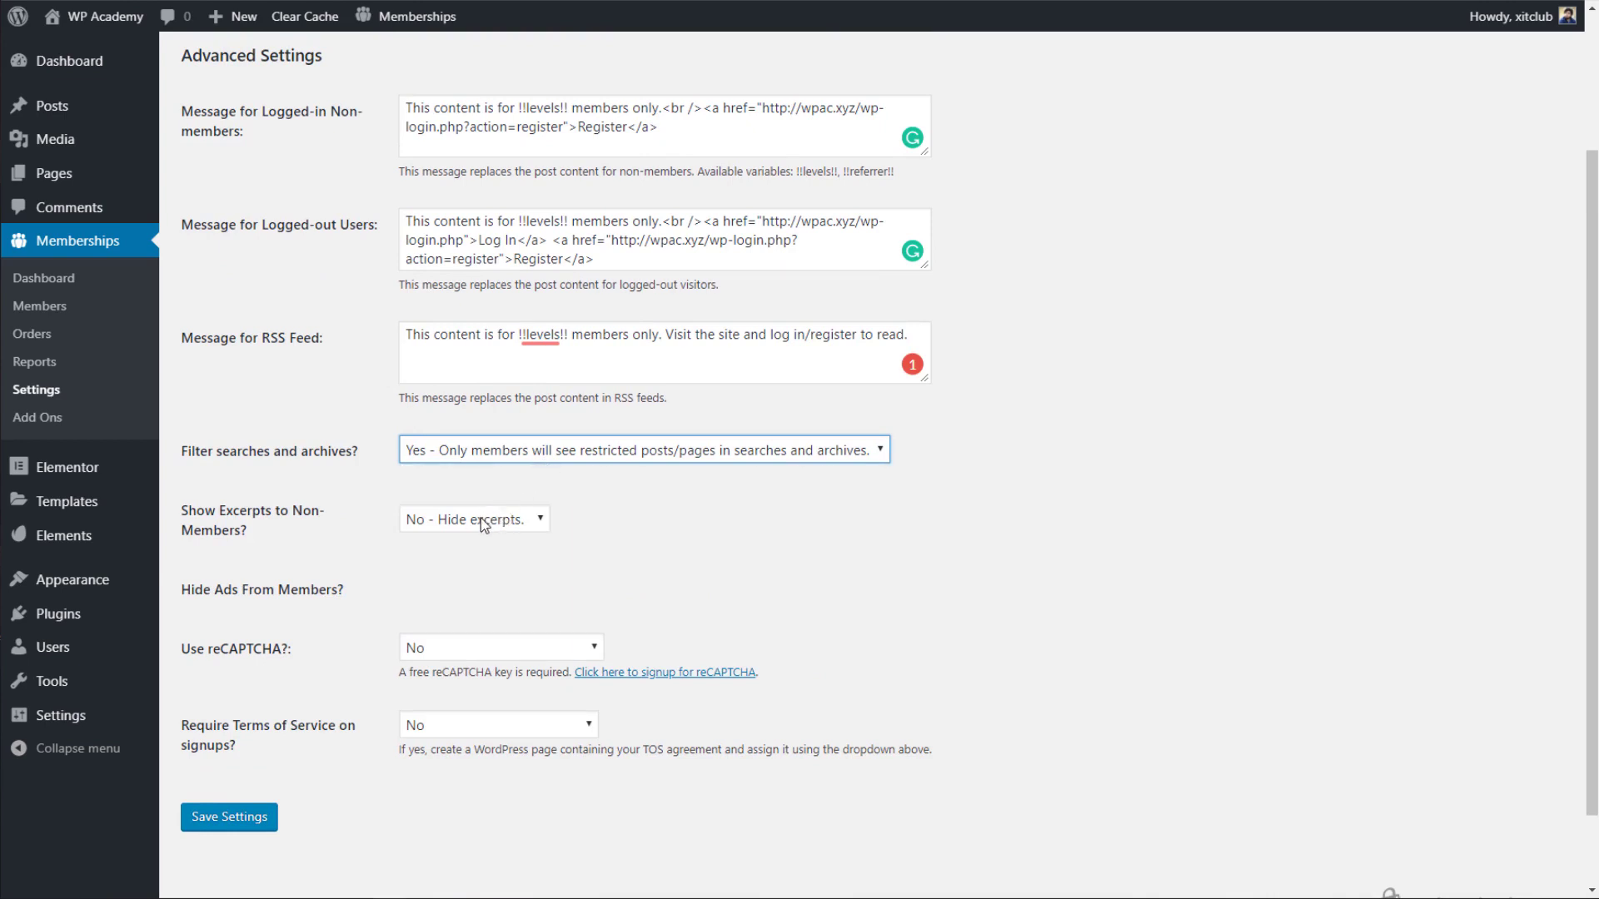
scroll(483, 522, down, 1)
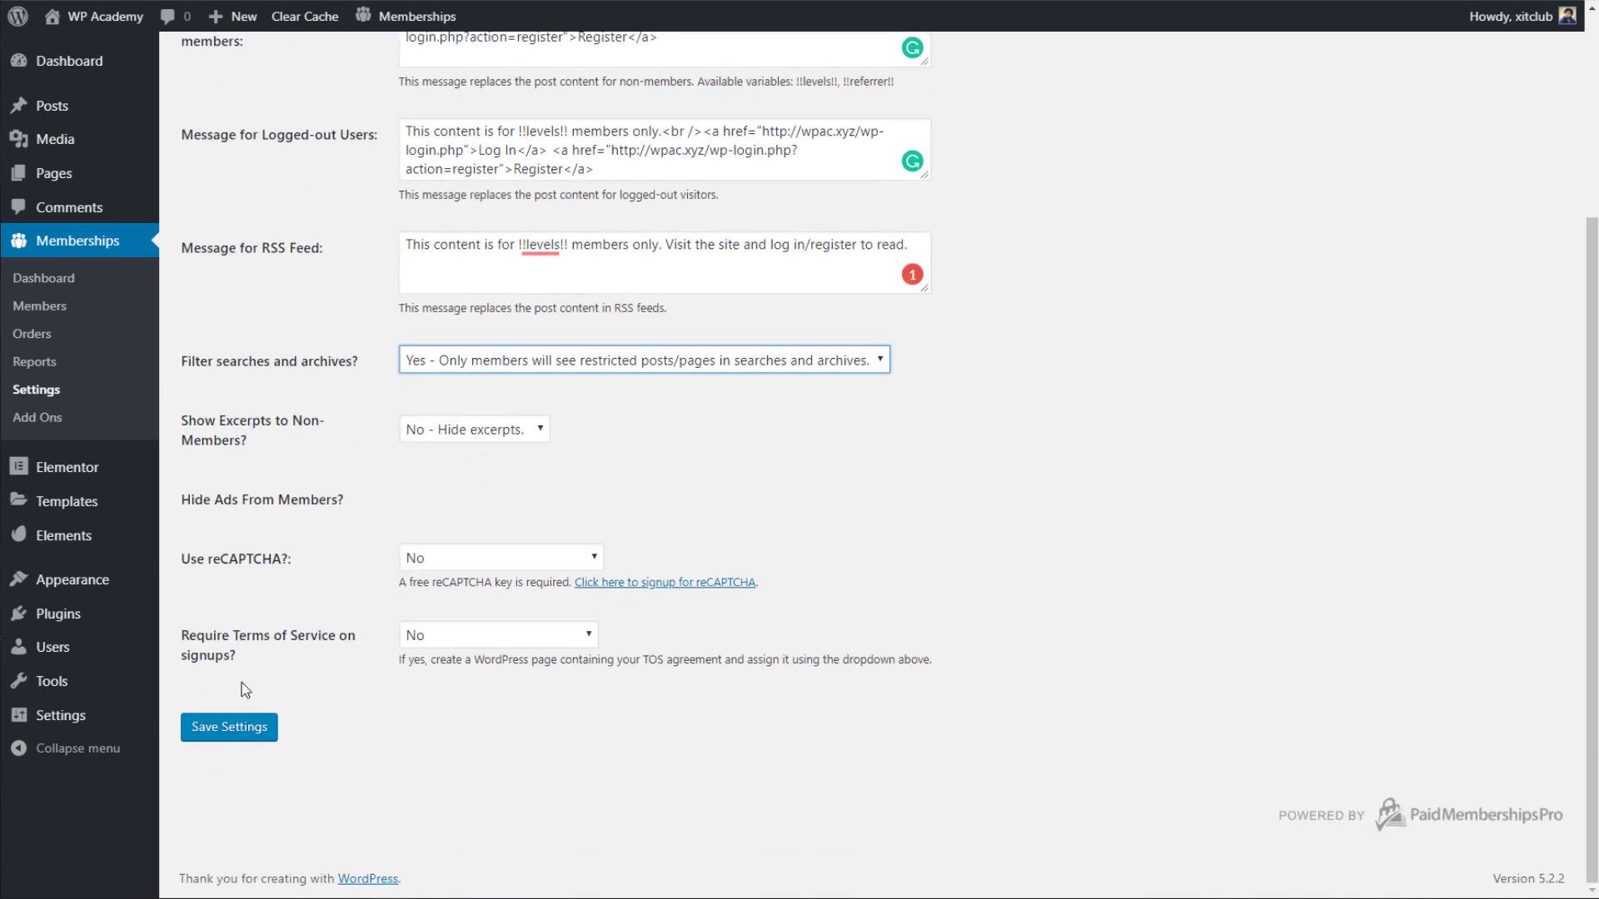
click(218, 735)
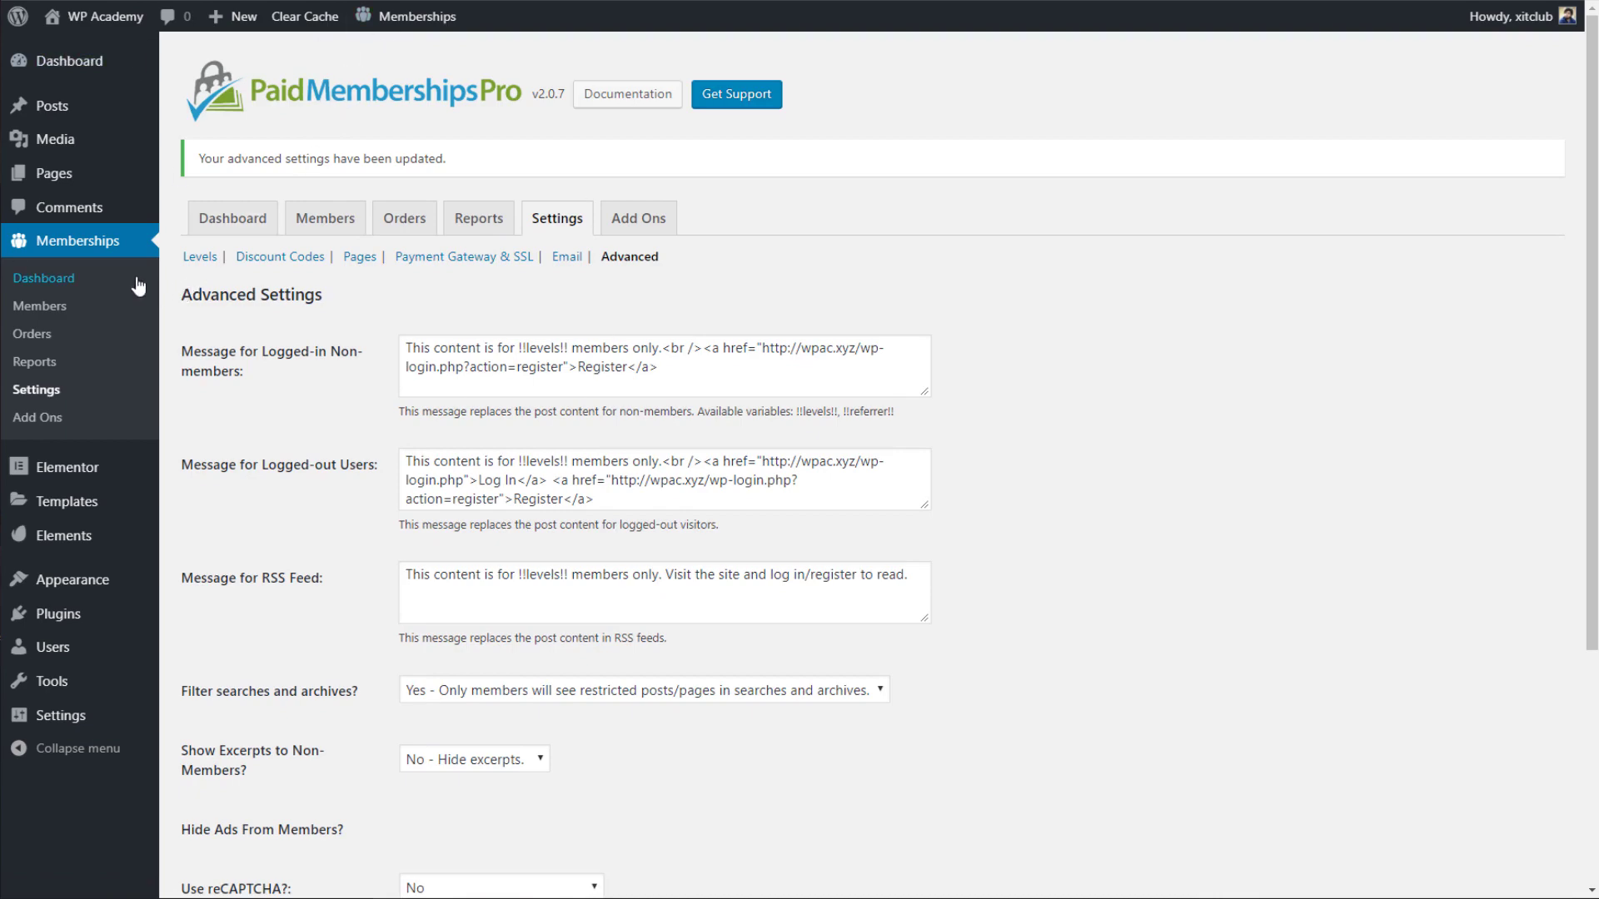
Make English Course a sub-item of Programs in the Main Menu and save the menu.
click(94, 68)
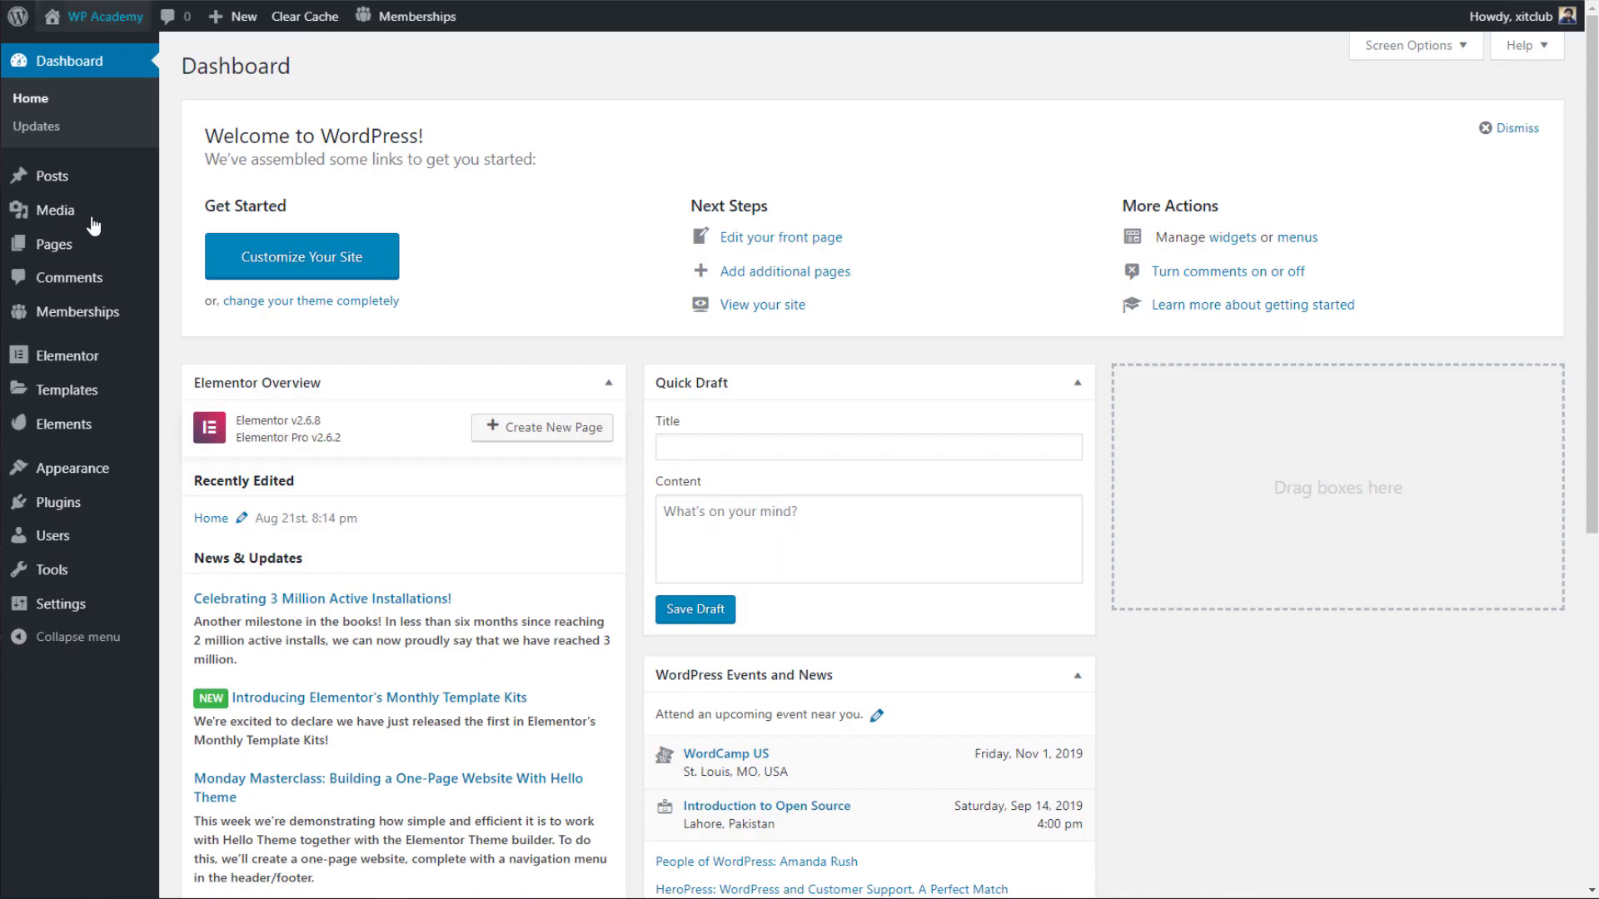
mouse_move(44, 471)
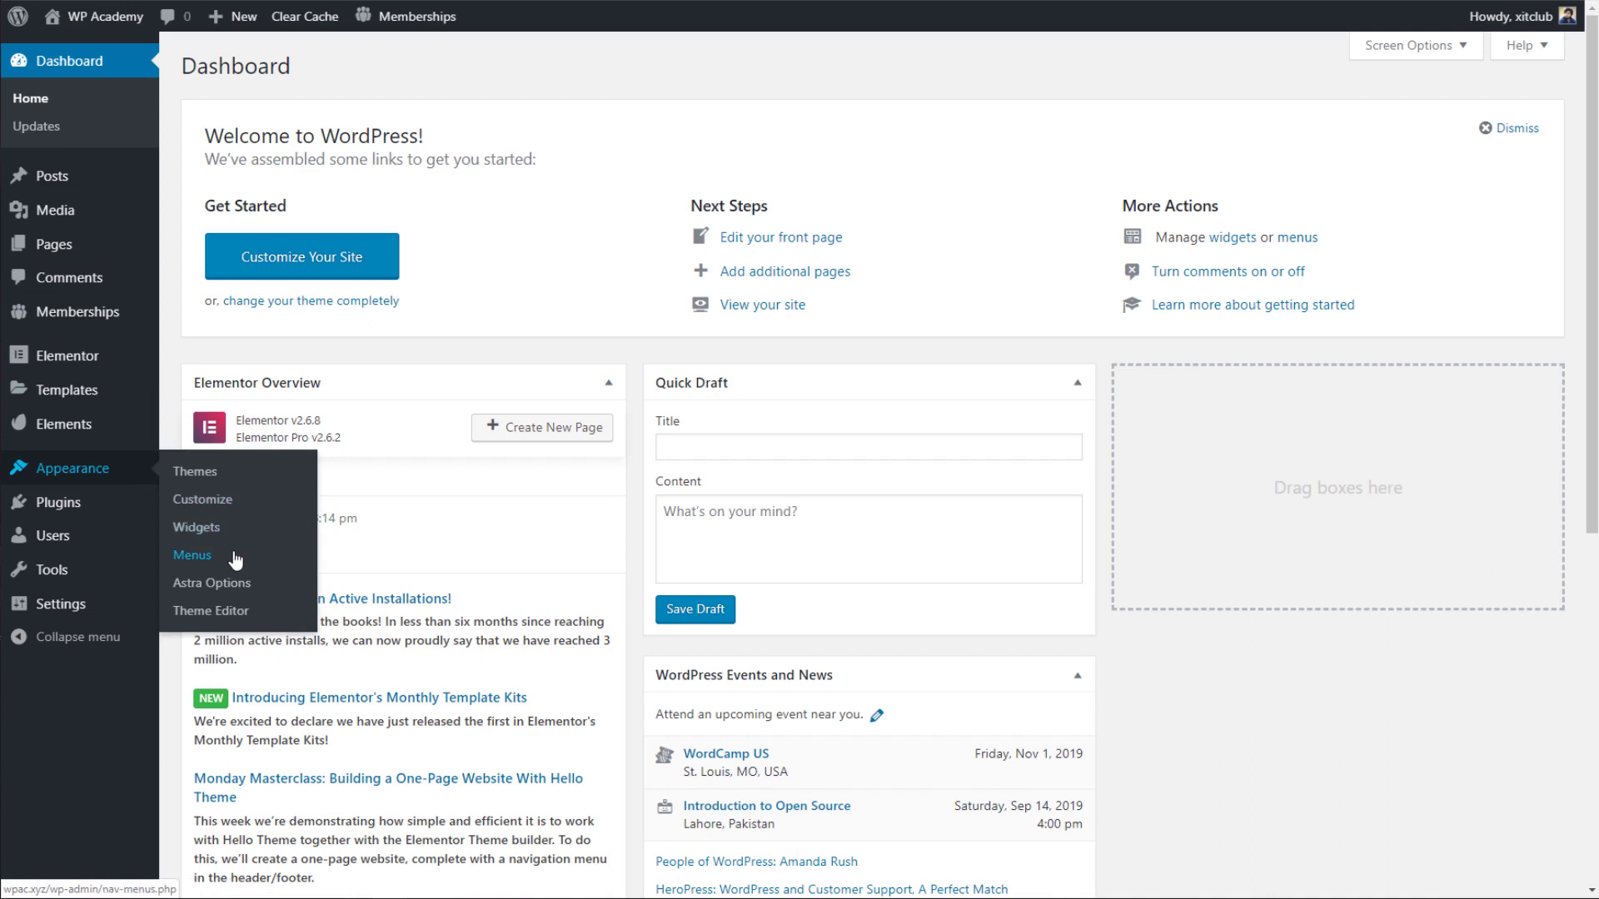
click(345, 20)
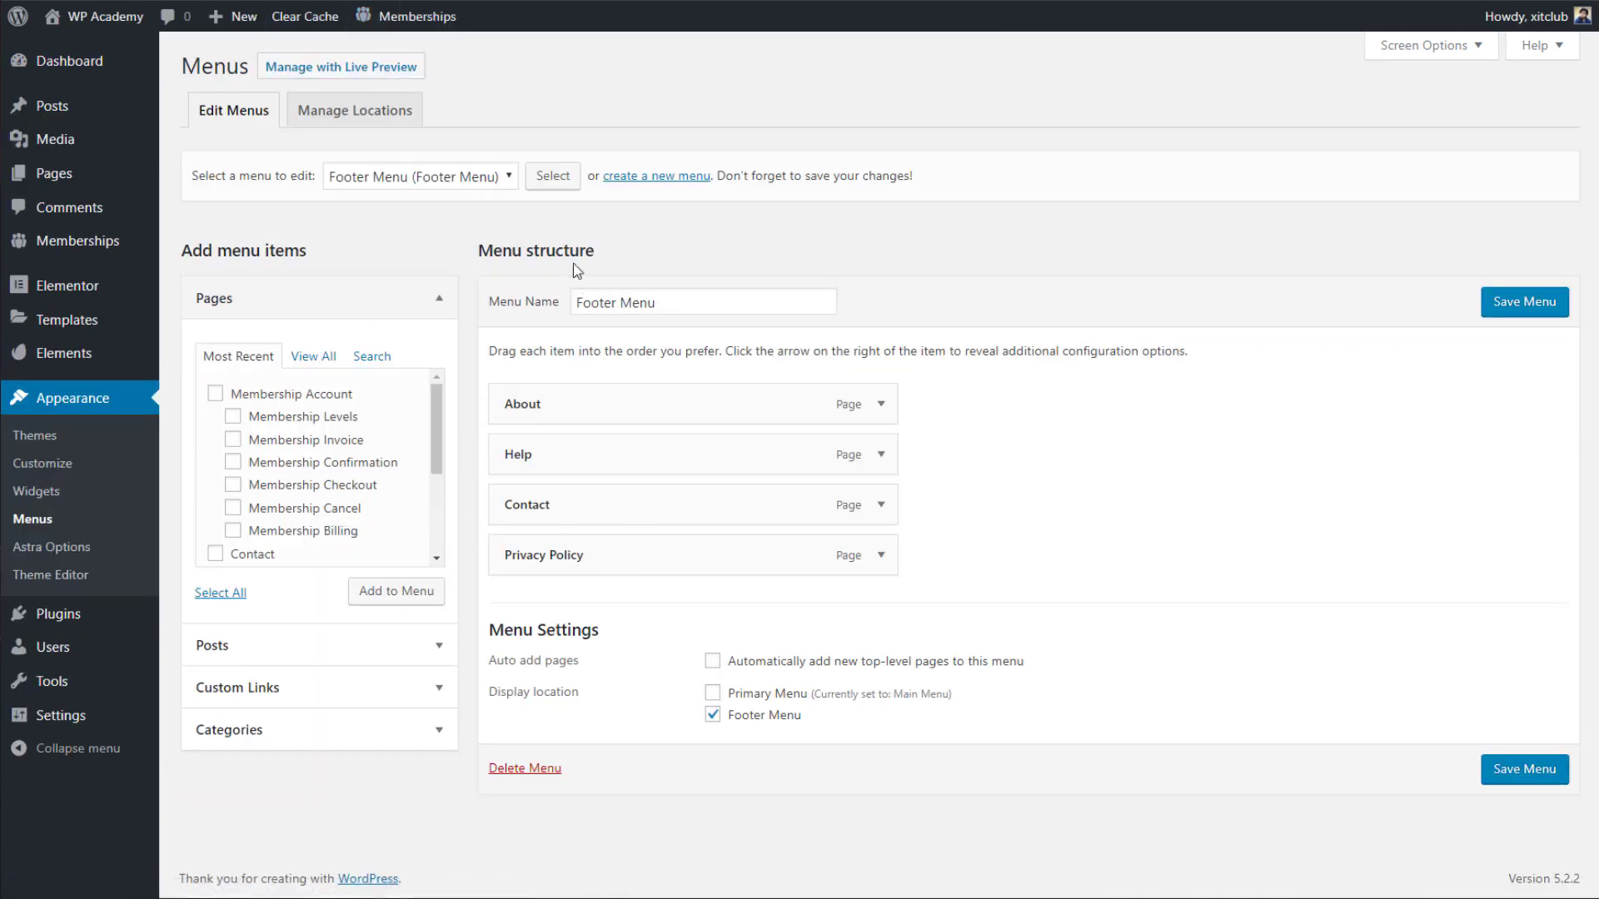
click(468, 177)
click(463, 212)
click(540, 181)
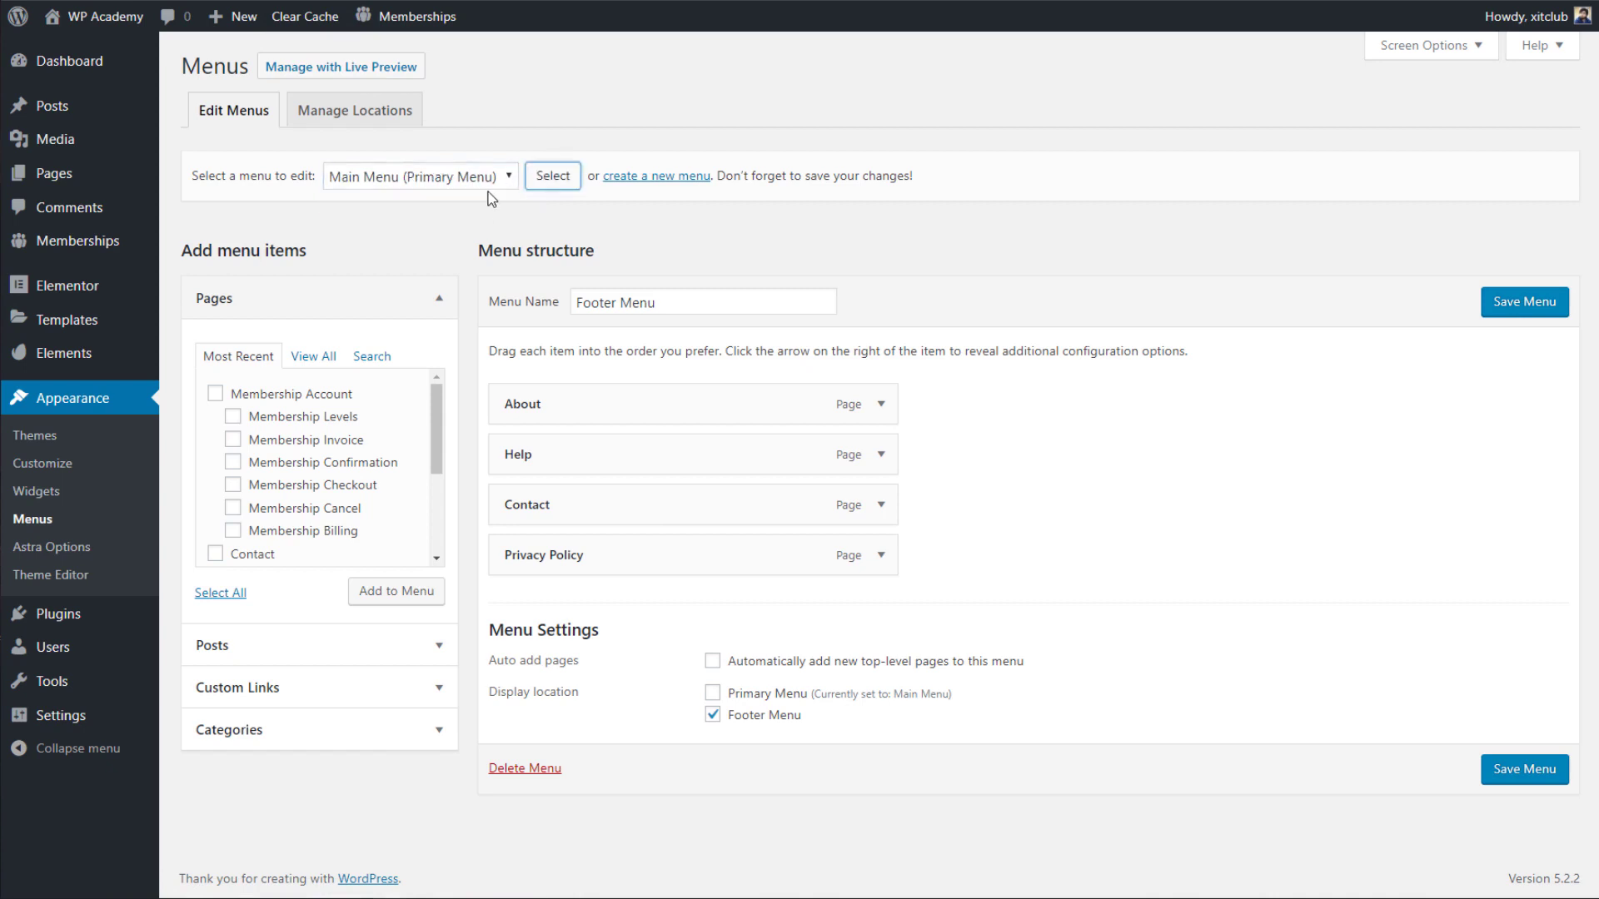
drag(620, 554, 689, 549)
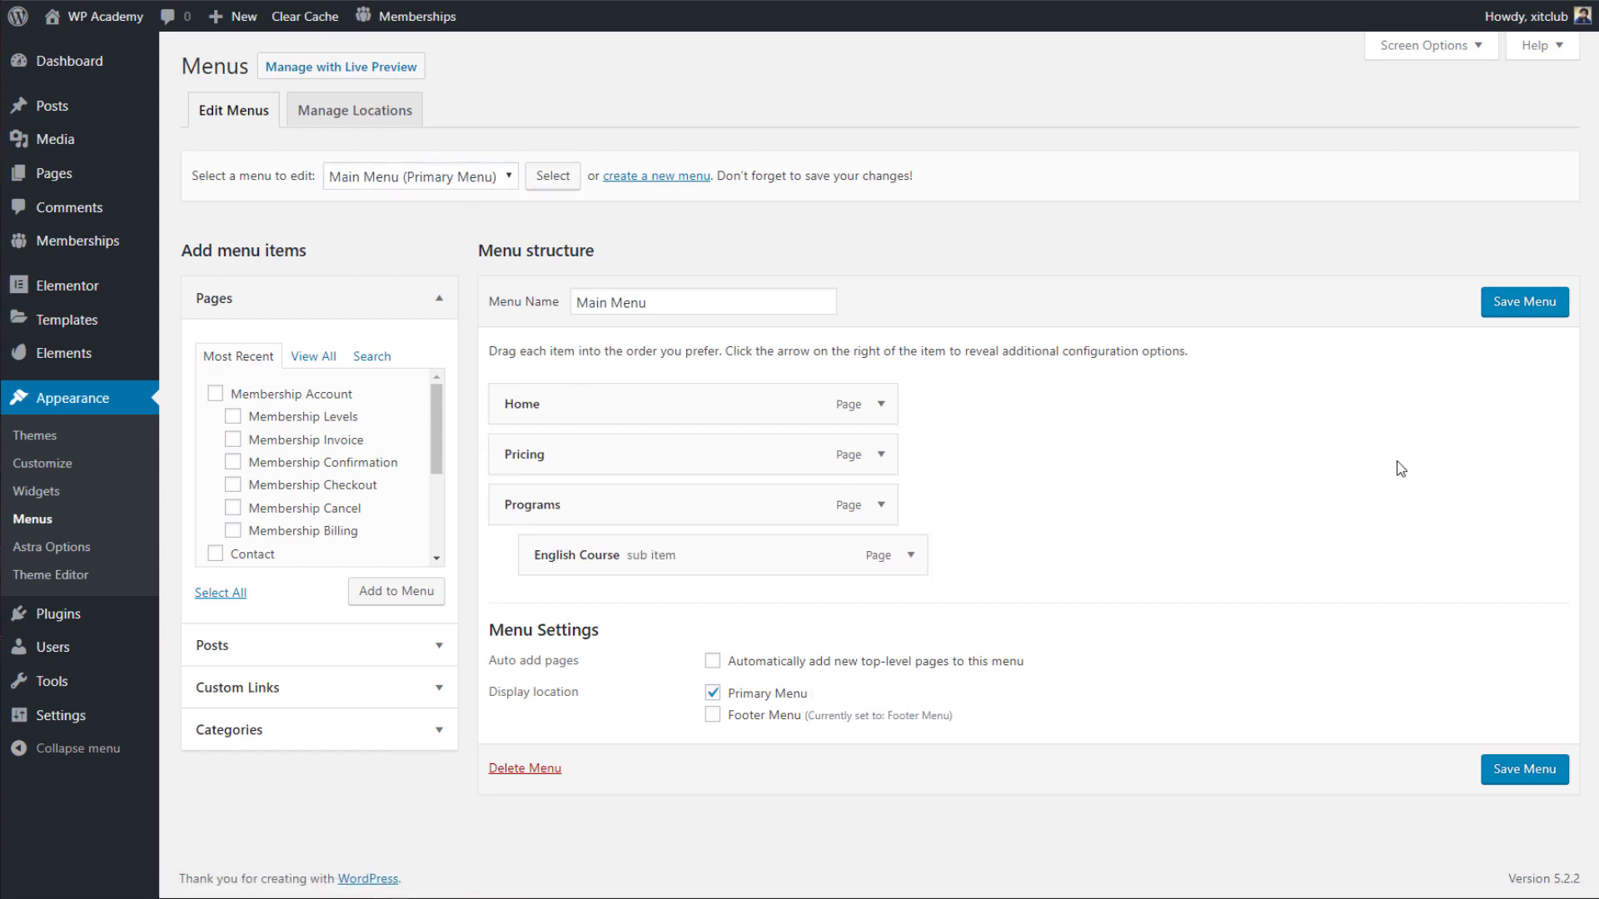
click(1524, 302)
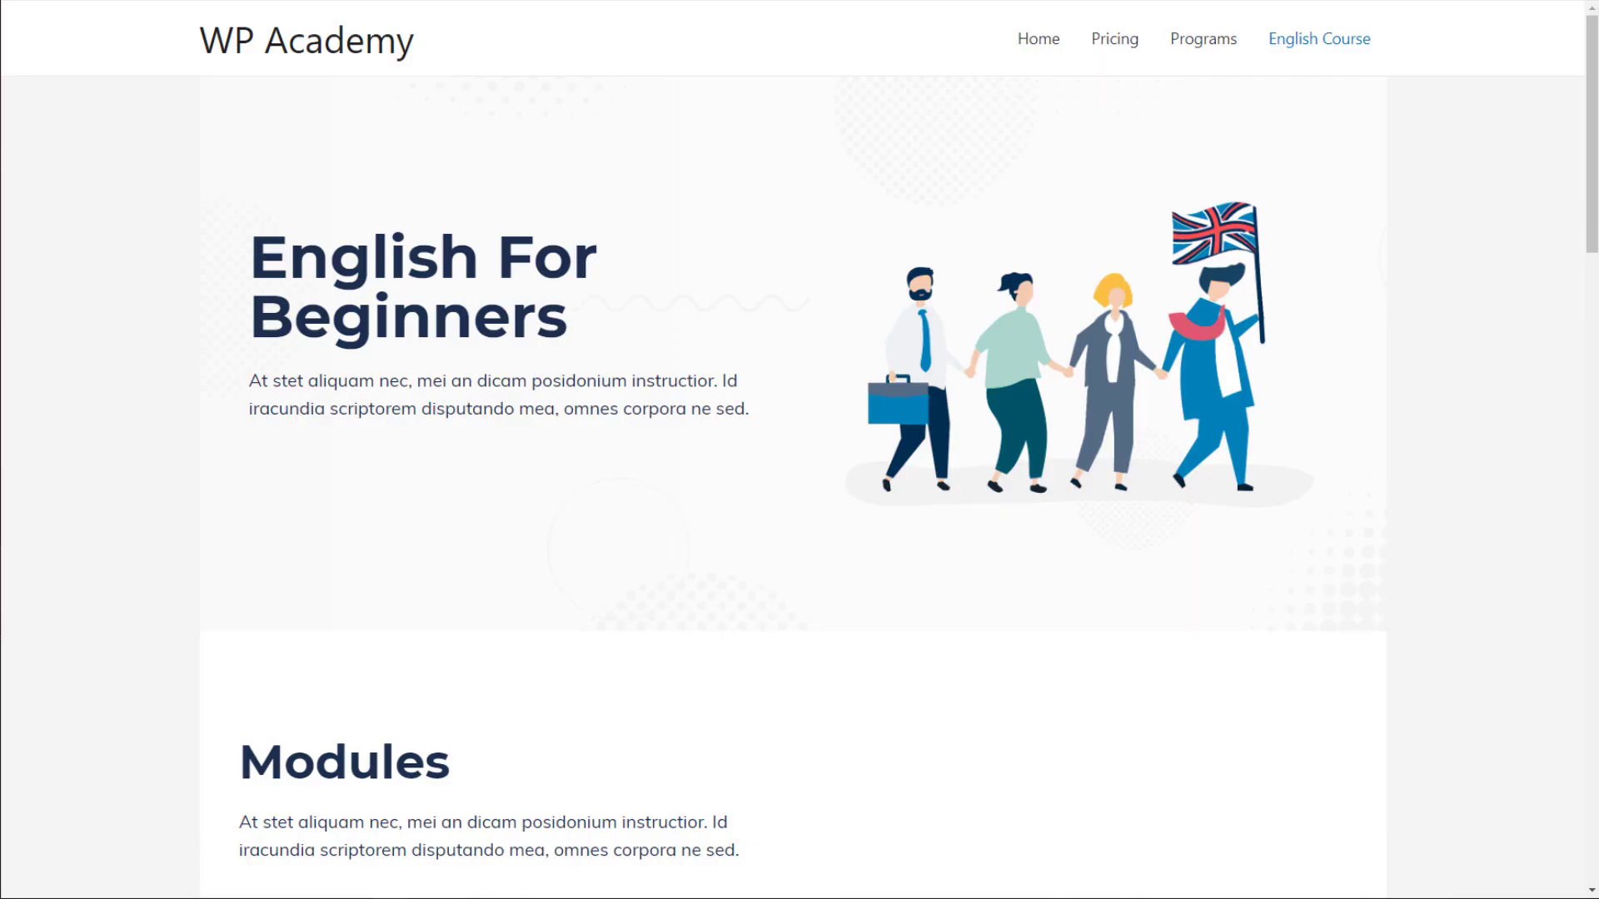
Reload the live site and check that the Programs submenu leads to the English Course page.
key(F5)
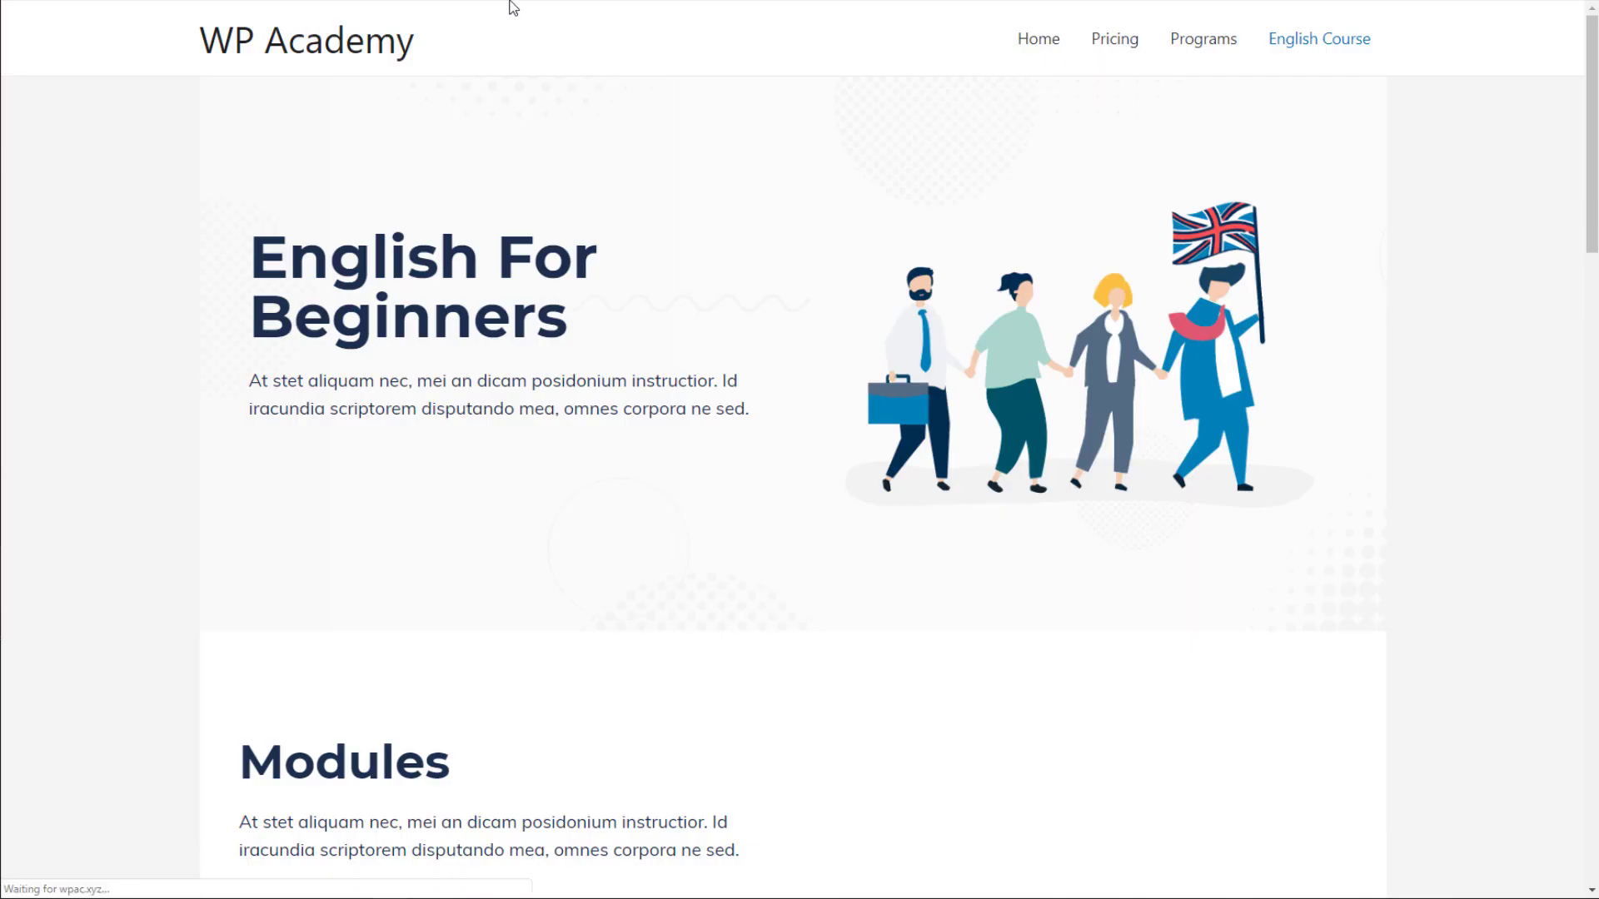
mouse_move(1311, 56)
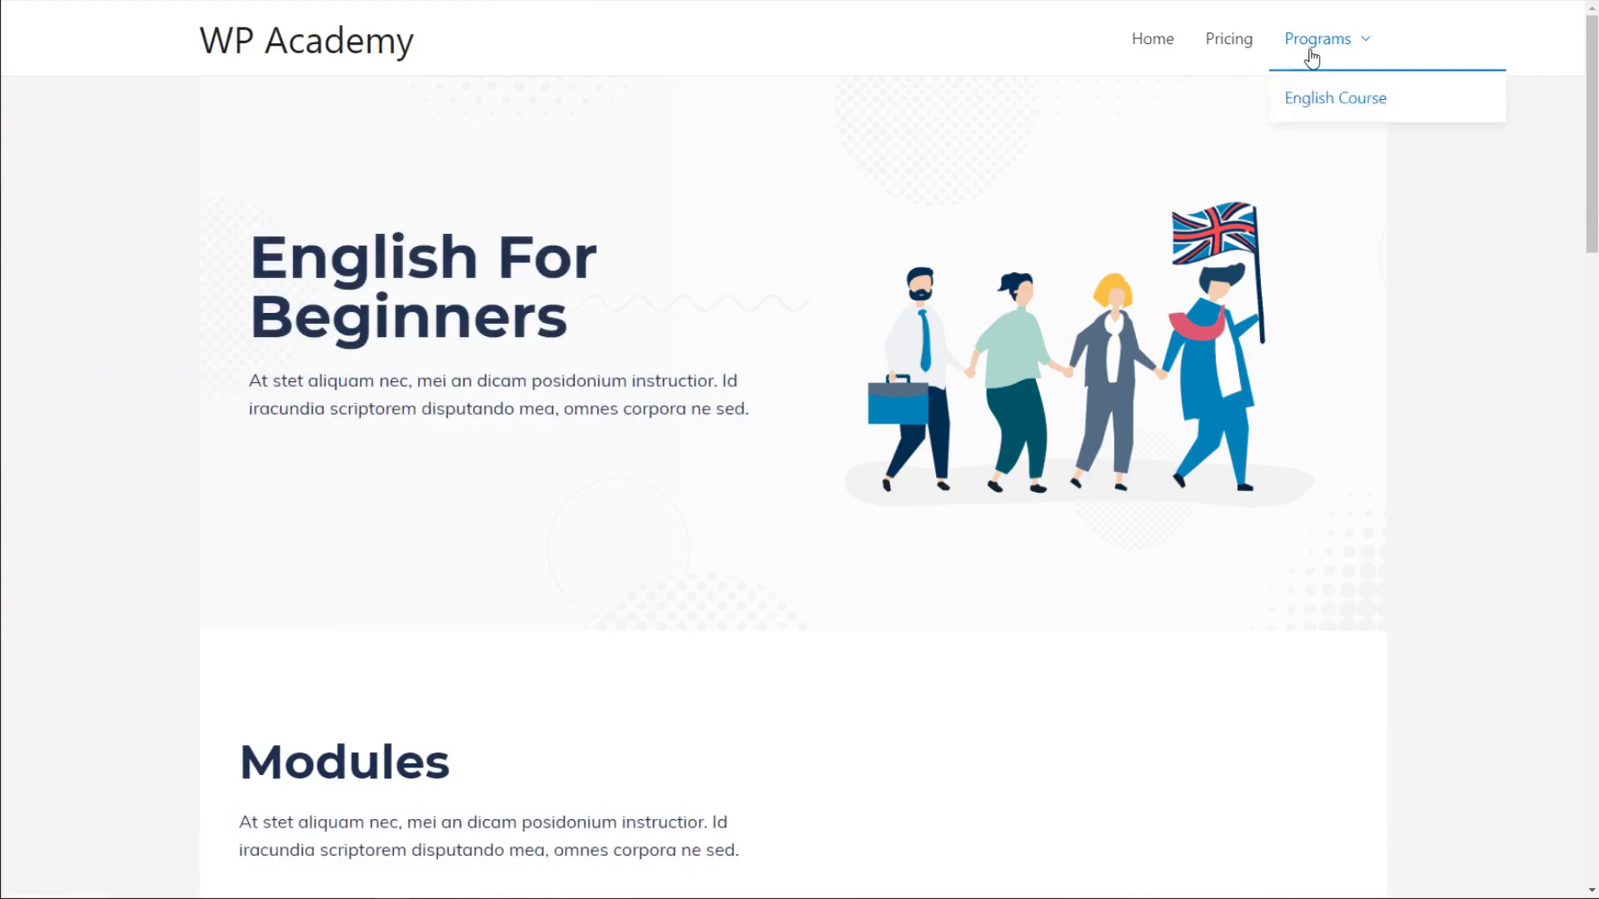
click(1314, 108)
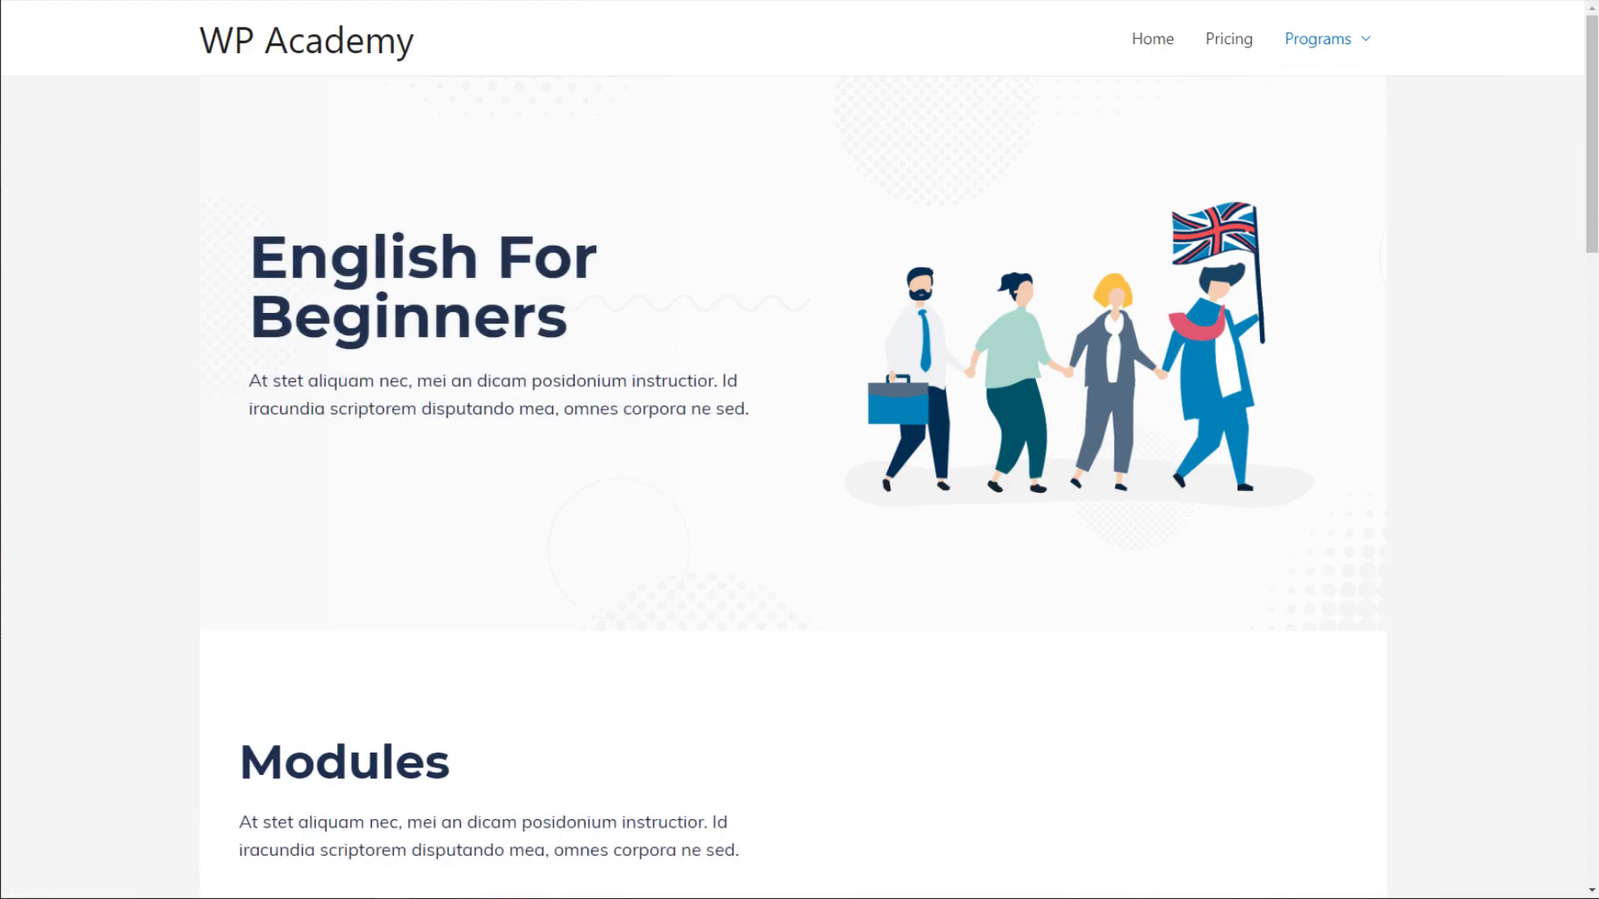
click(416, 1)
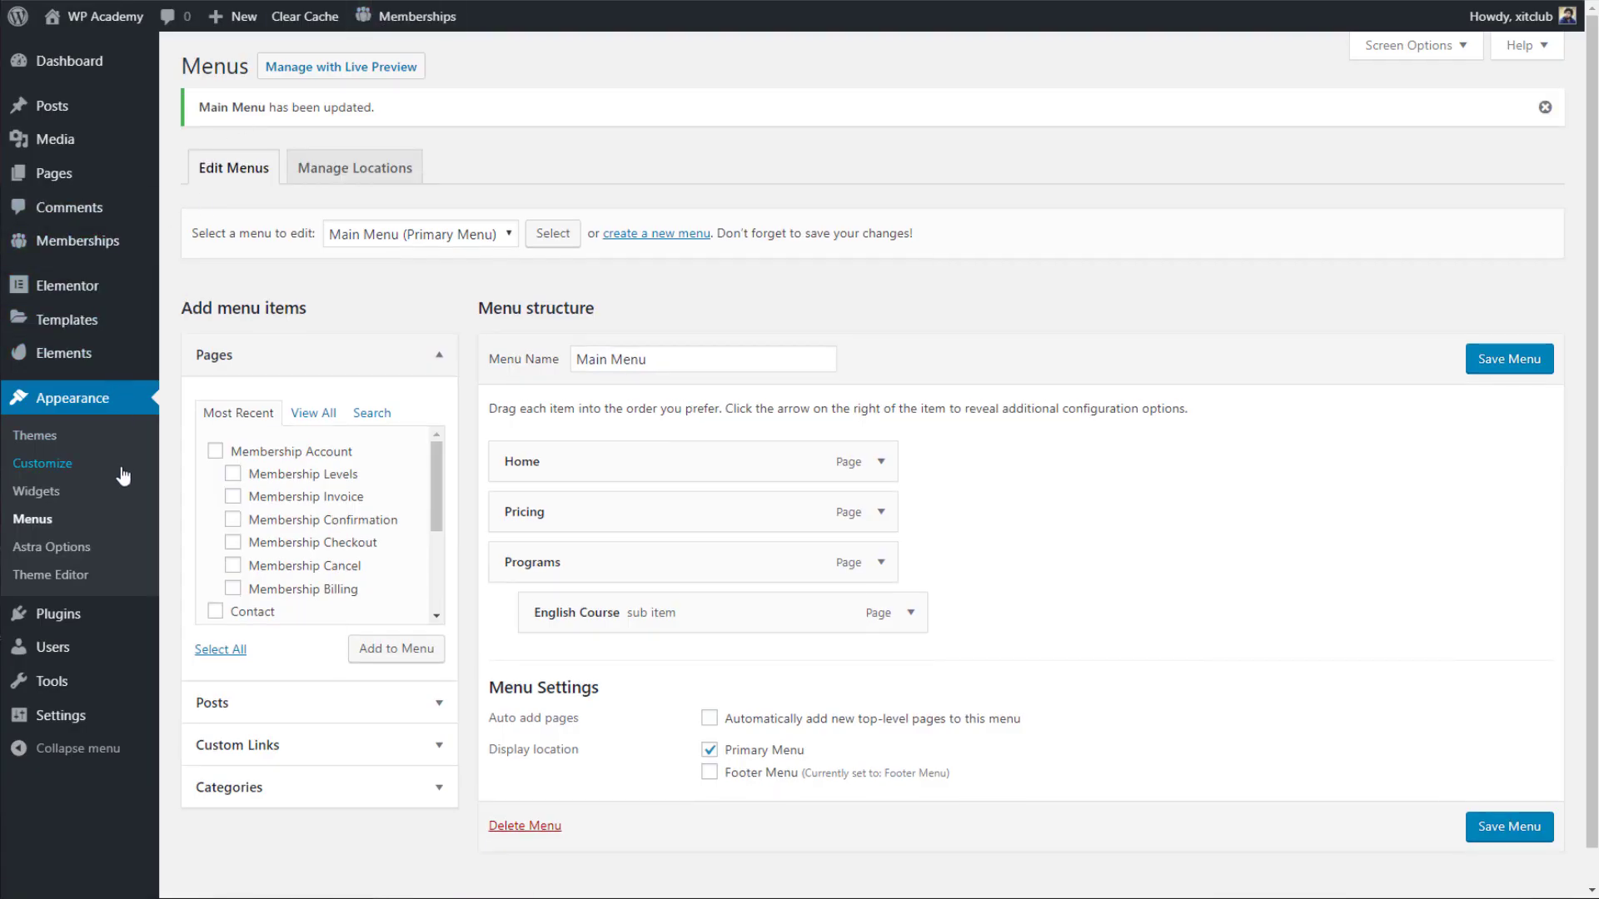
Set the WP Academy image as the site logo in the theme customizer's header site identity settings.
click(342, 67)
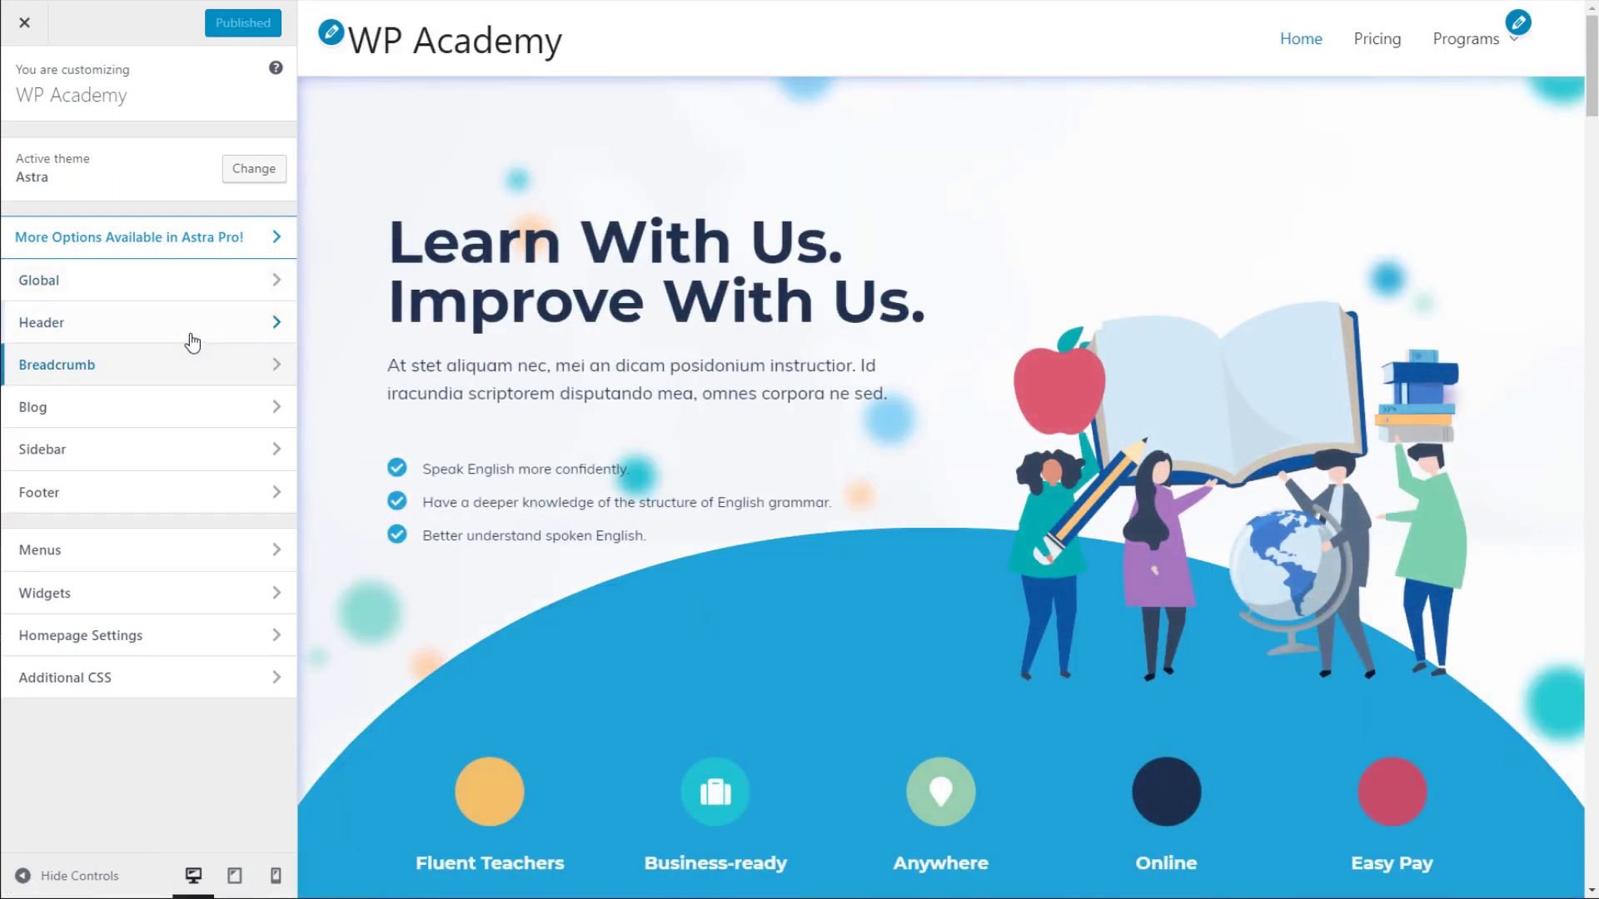
click(191, 335)
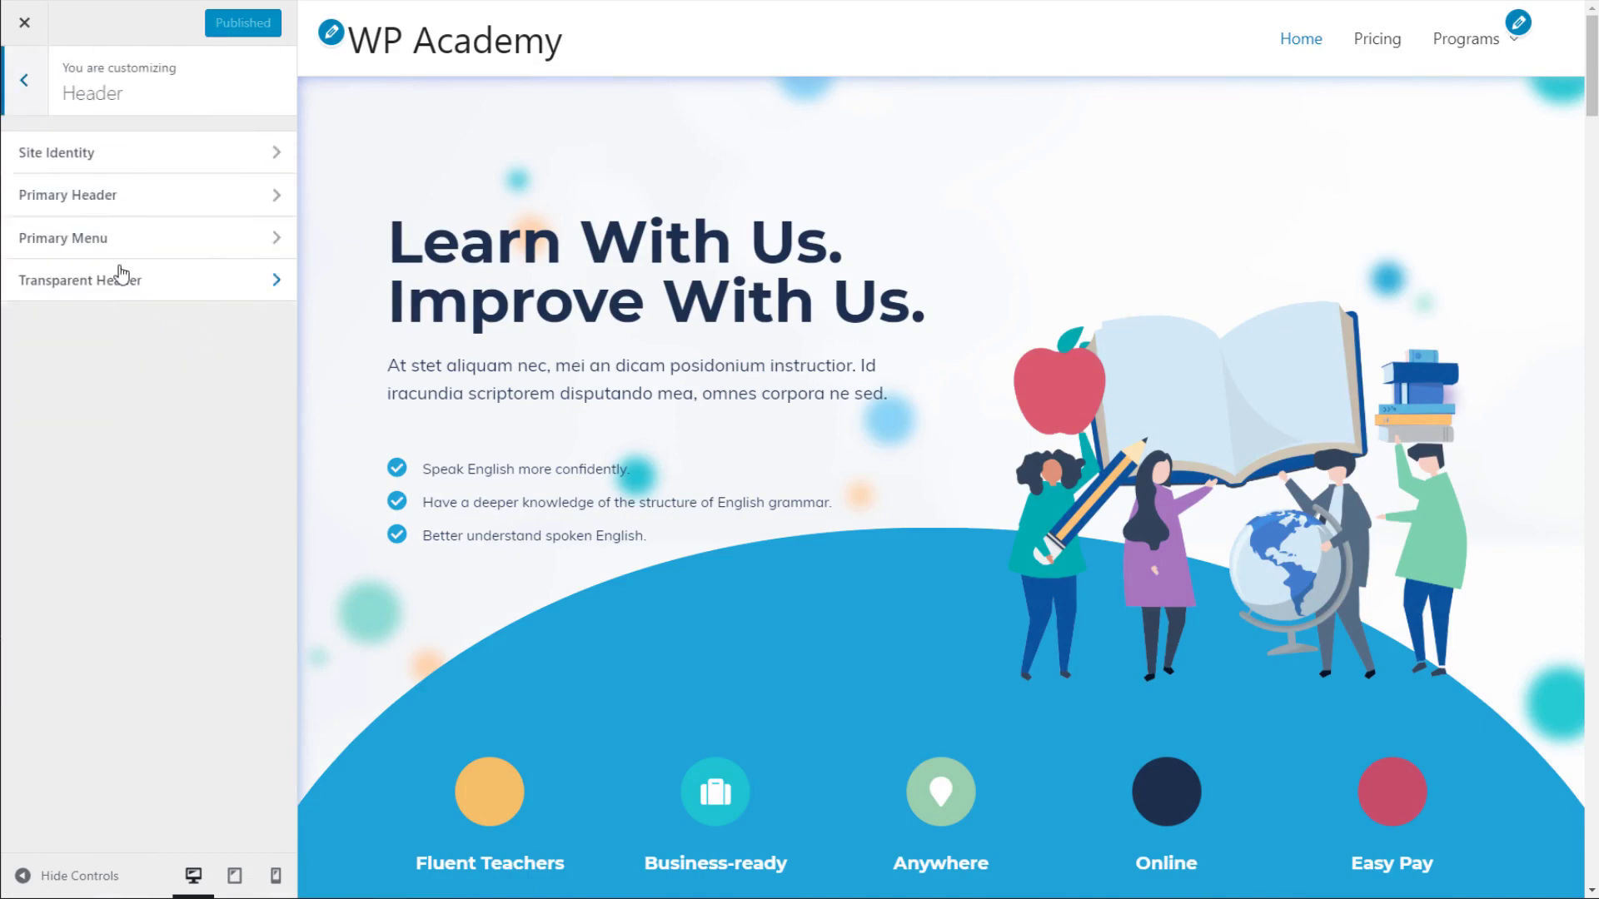
click(52, 153)
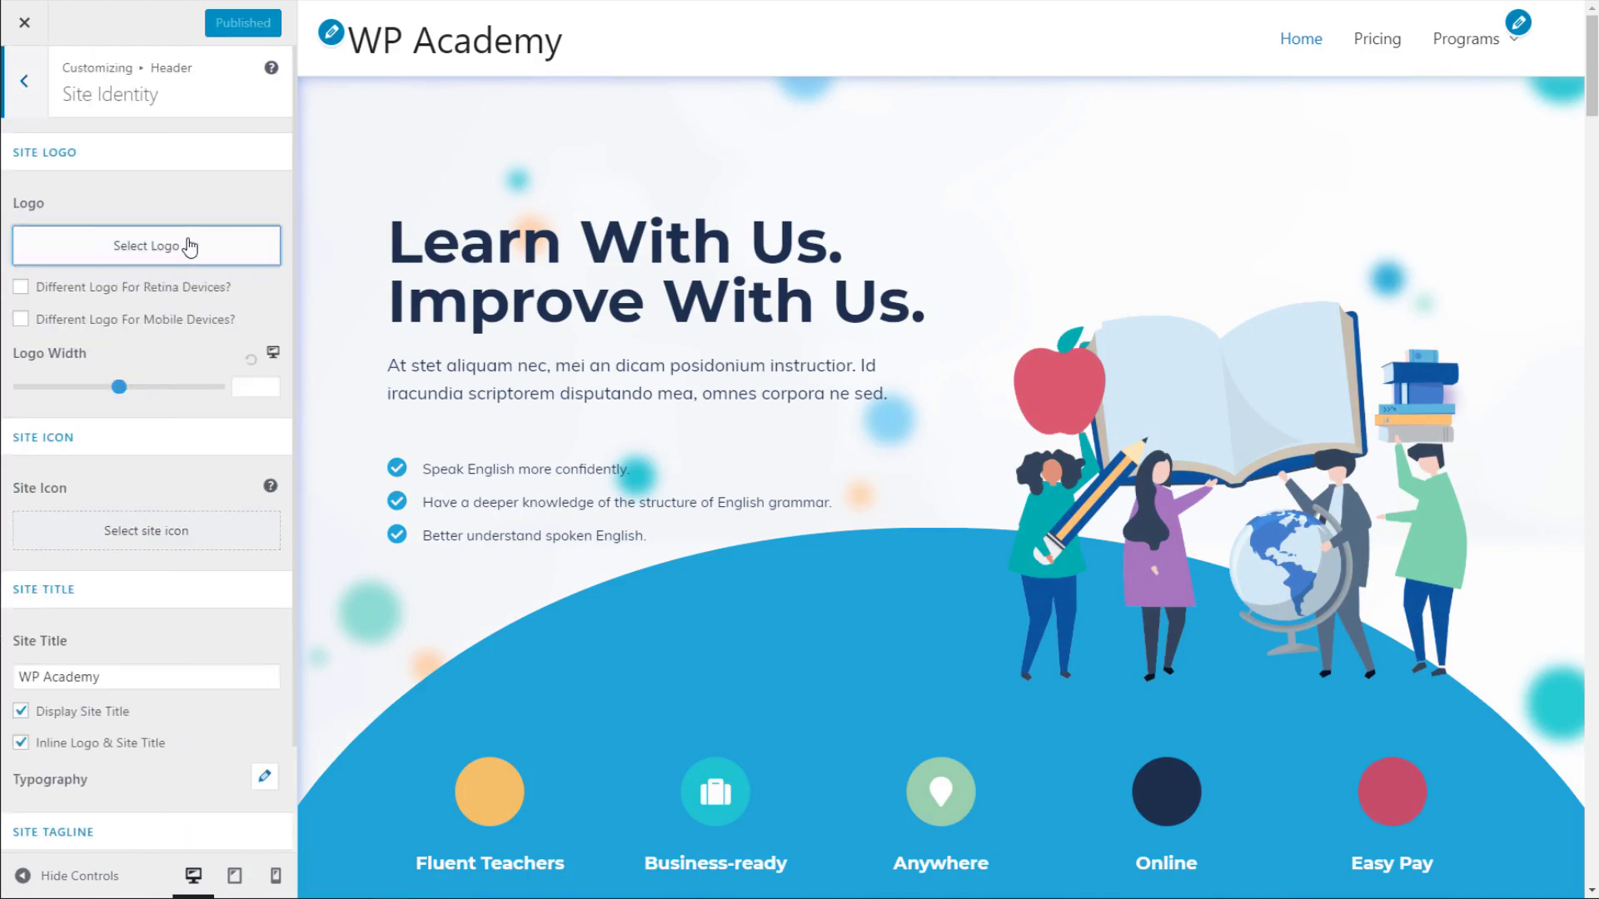
click(190, 247)
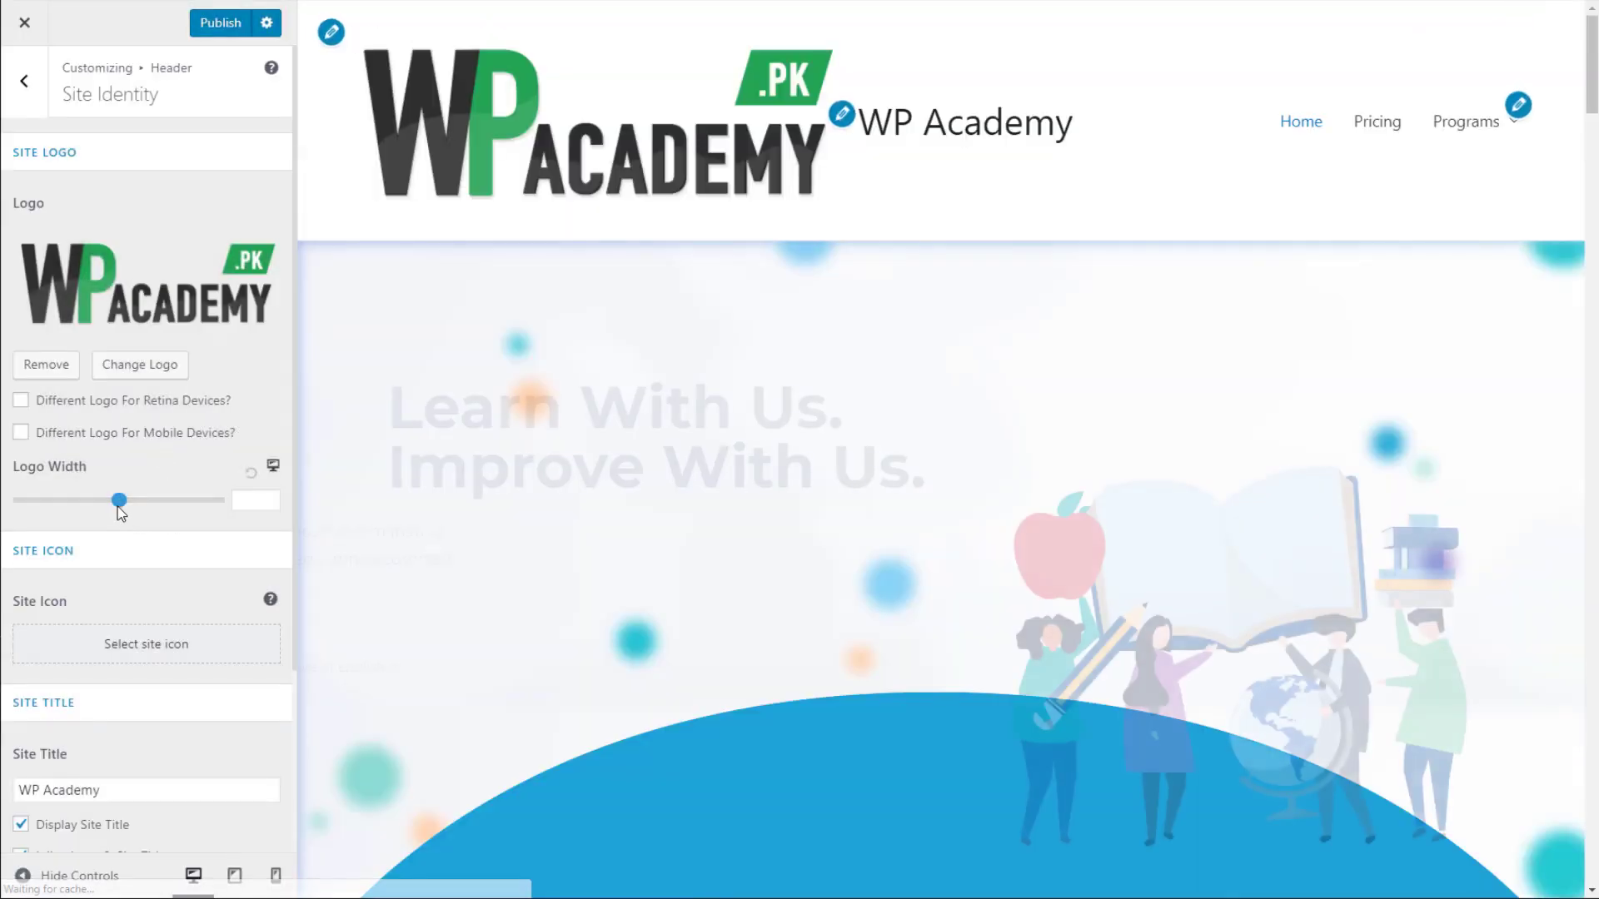
Publish the header with the logo width set to 111 and the site title hidden.
drag(122, 501, 58, 499)
scroll(57, 500, down, 2)
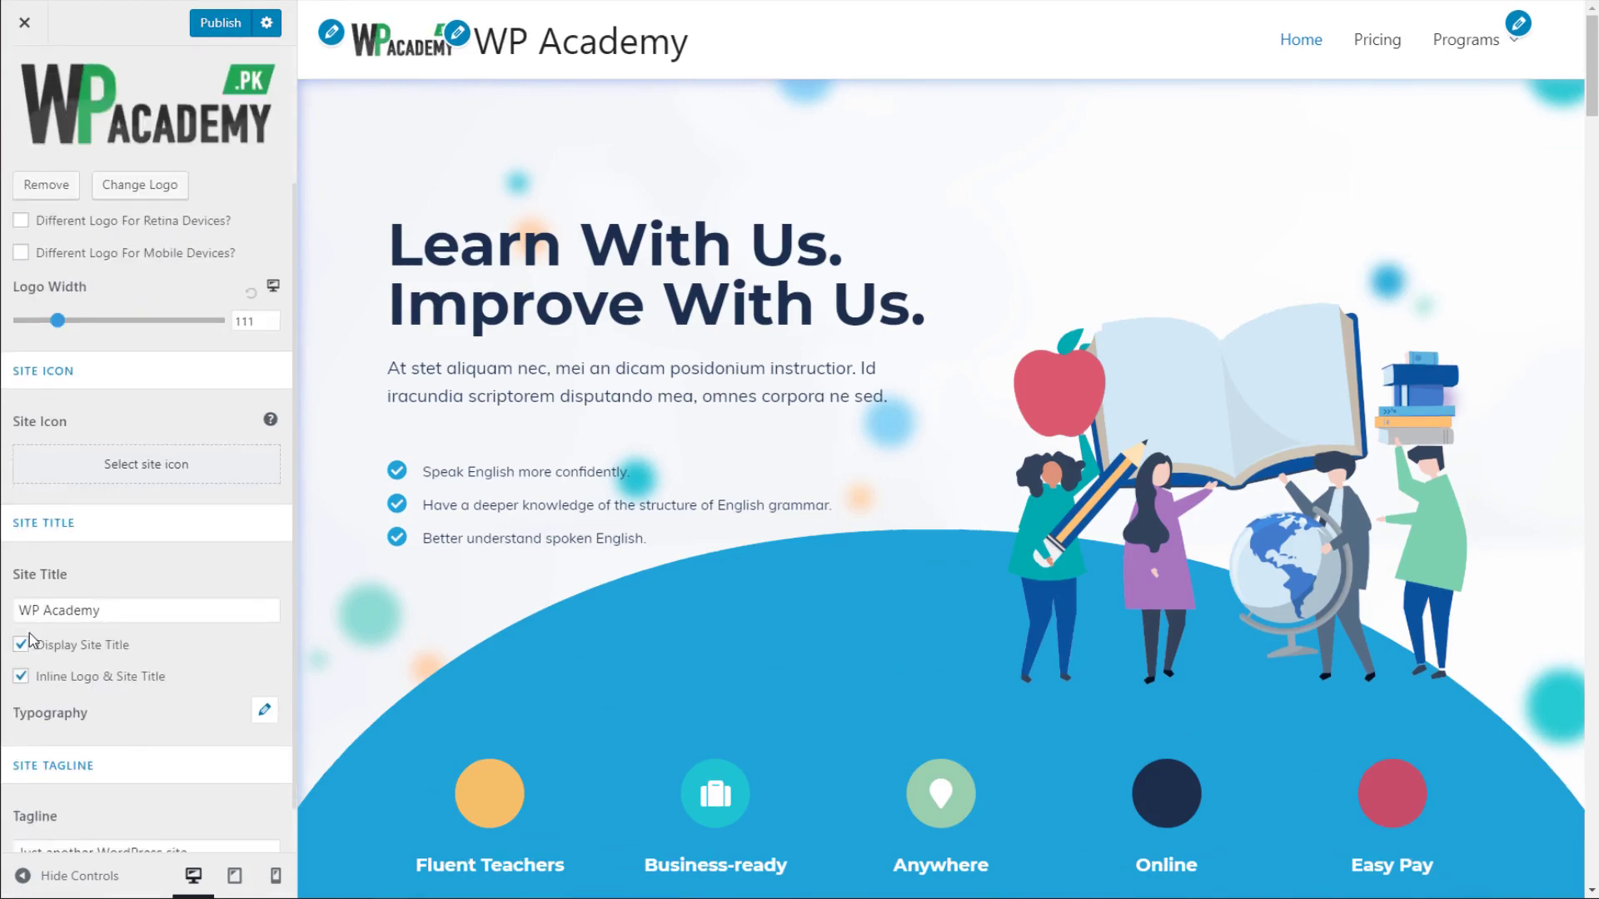
click(22, 645)
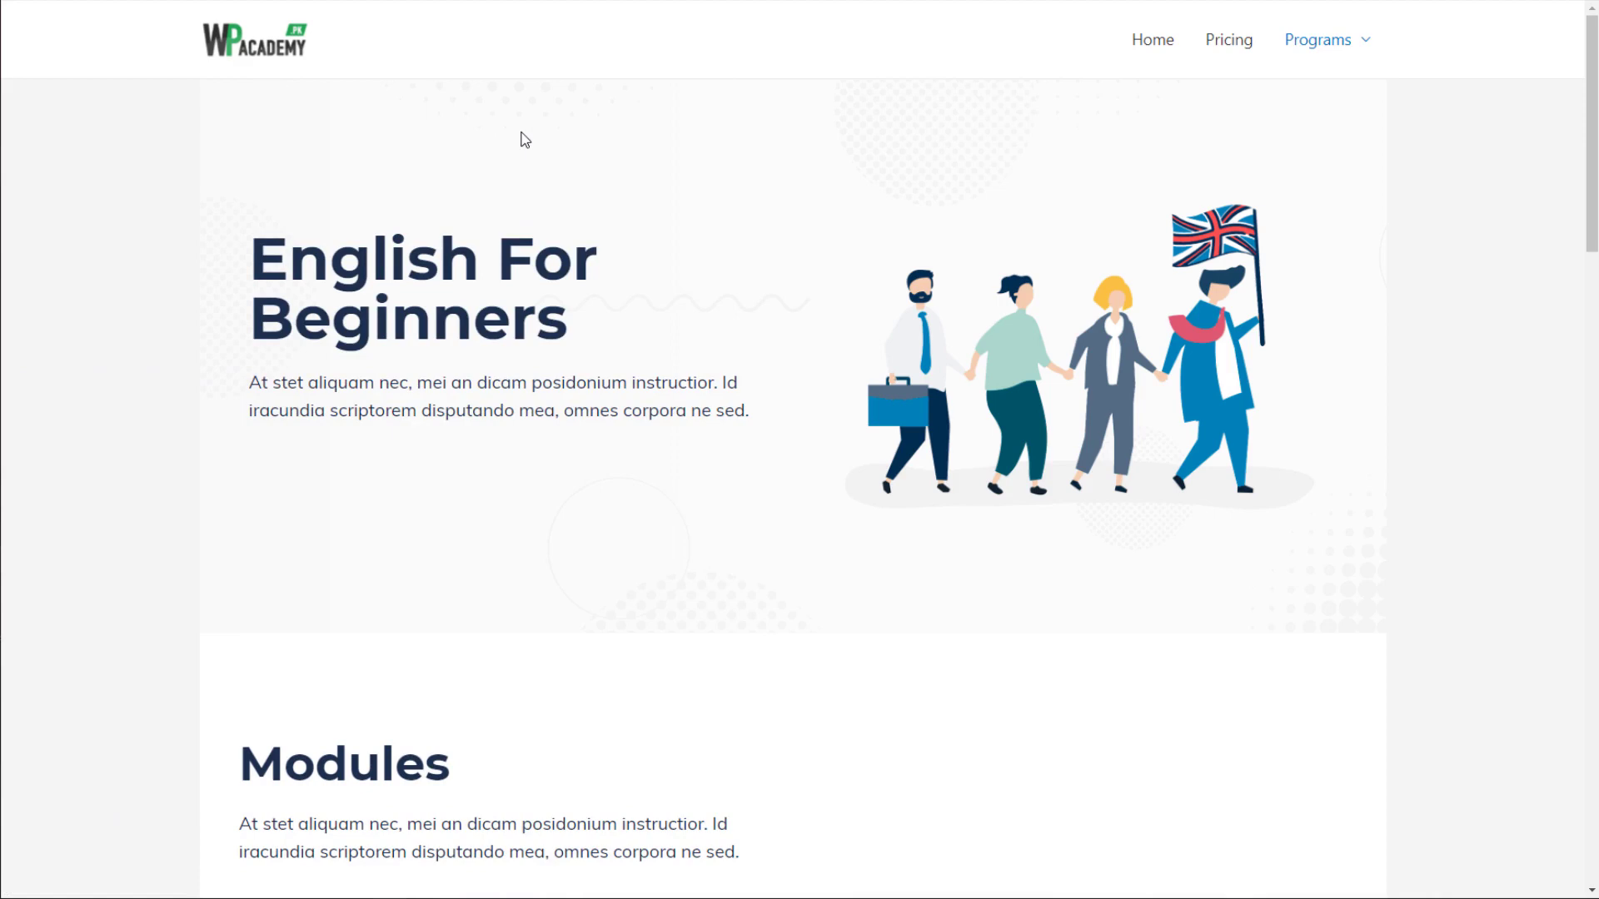
Review the live English course page from its header and modules to the community and related courses sections.
scroll(924, 229, down, 1)
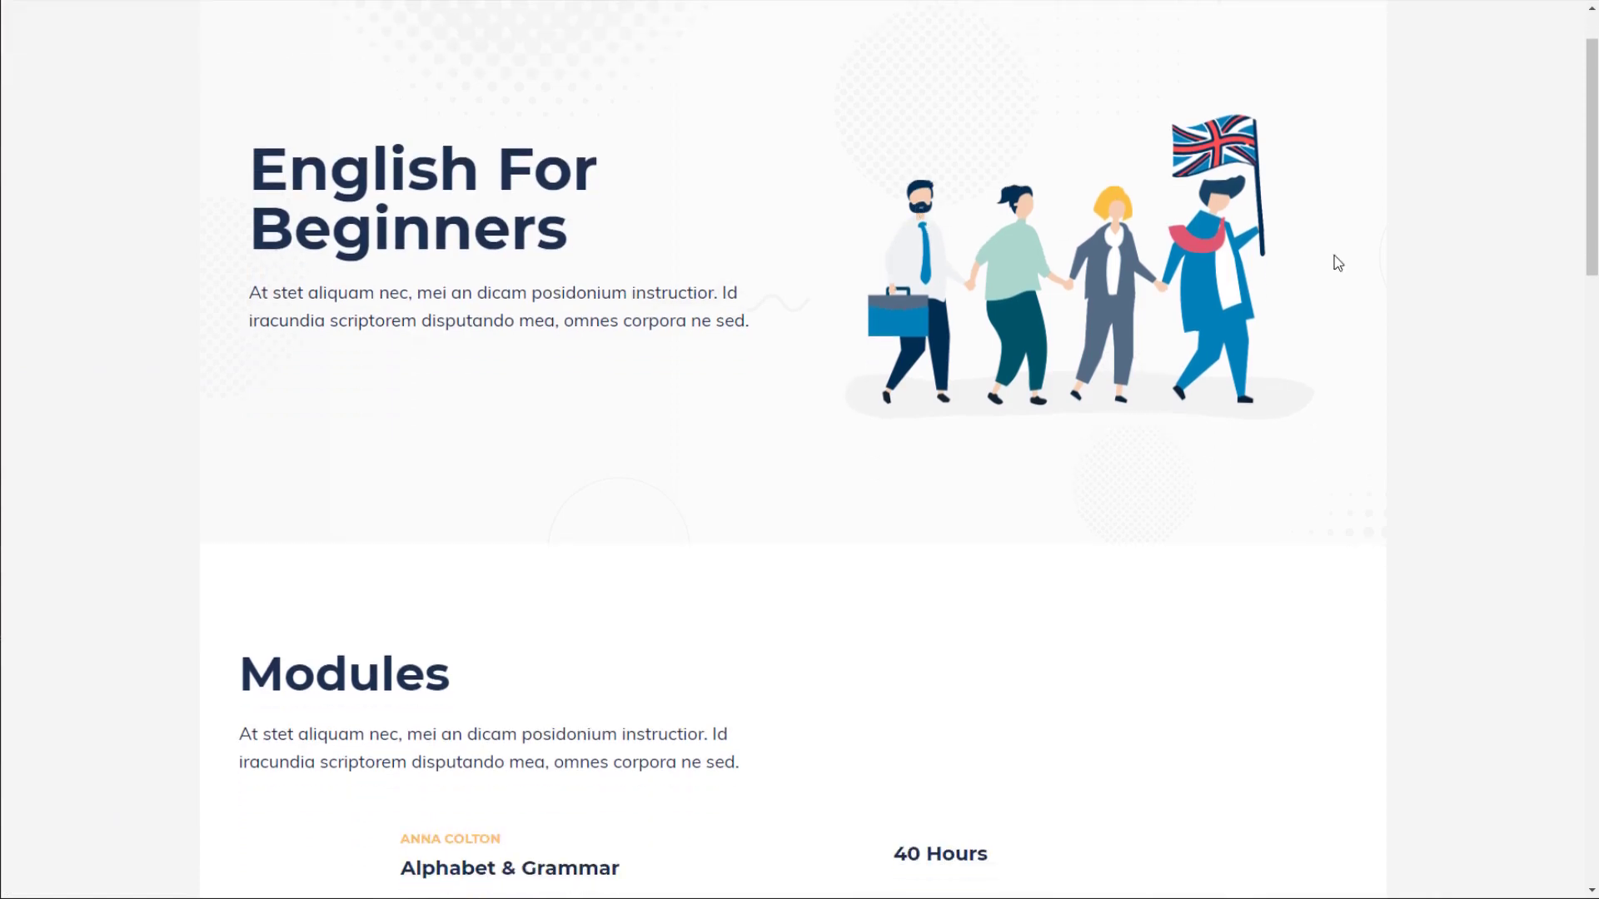
drag(1589, 158, 1586, 883)
click(1592, 372)
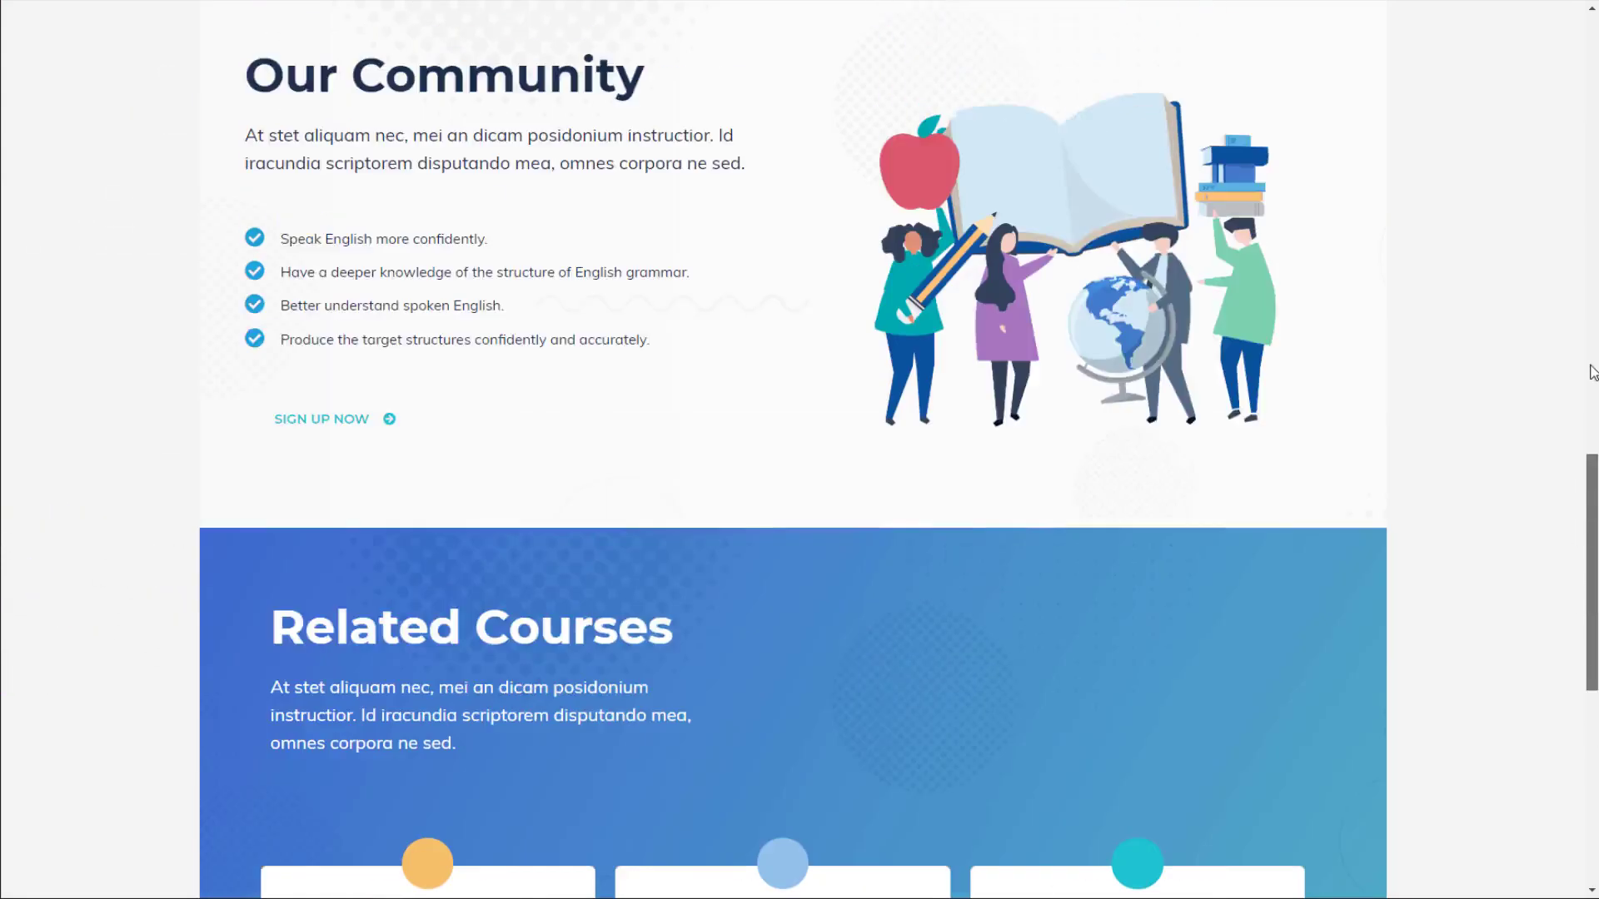
drag(1592, 372, 1567, 29)
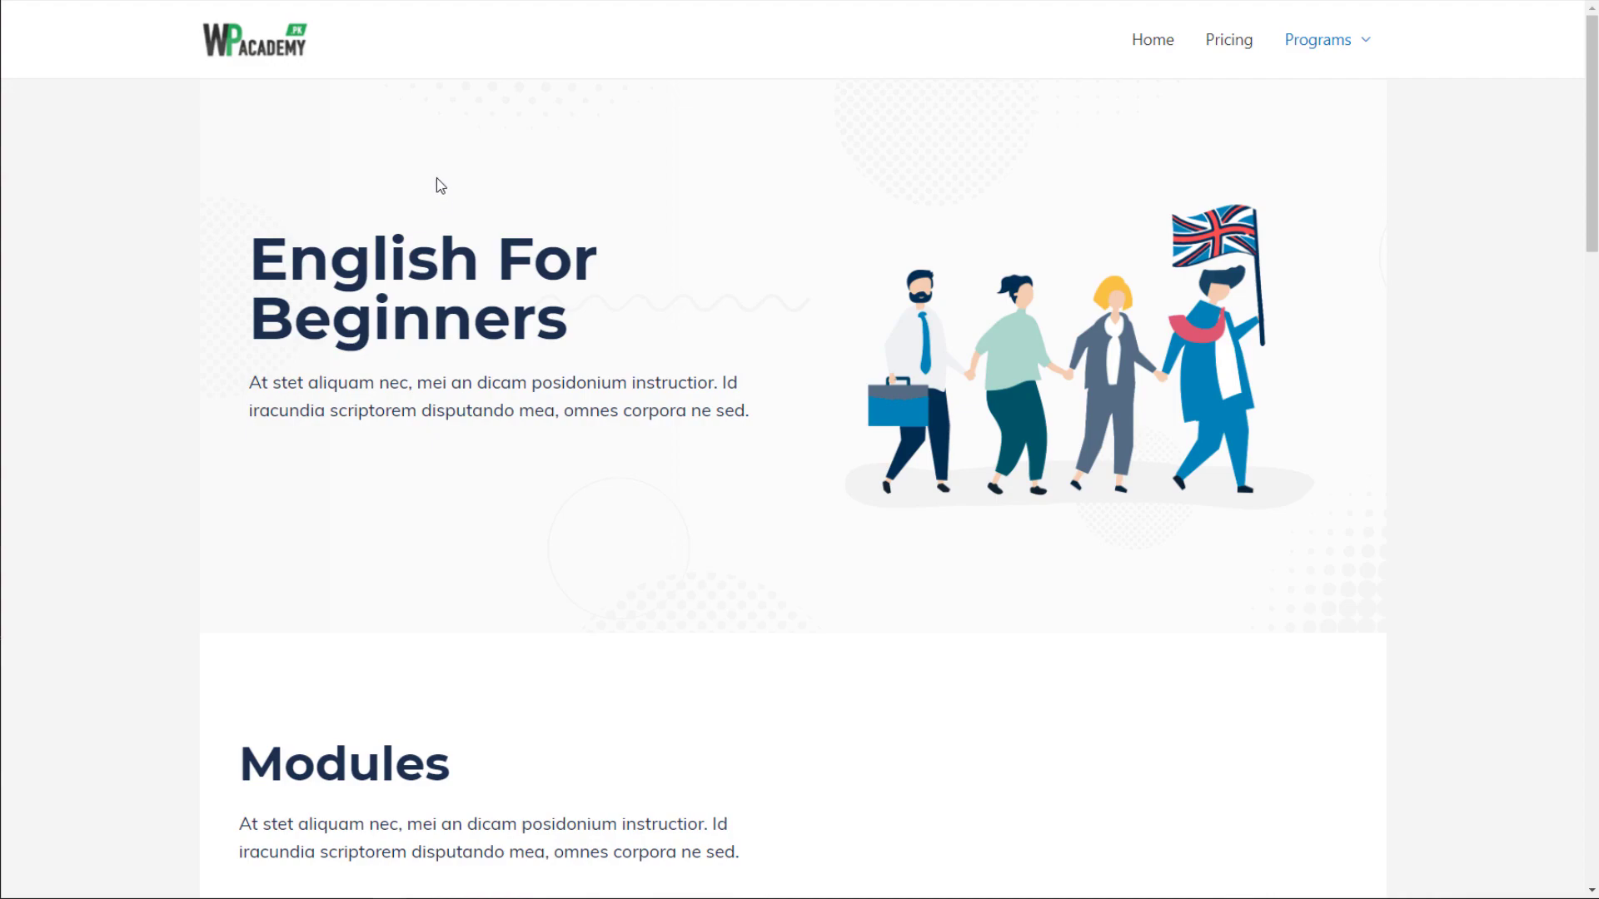
Add the Membership Account page to the Main Menu.
click(144, 1)
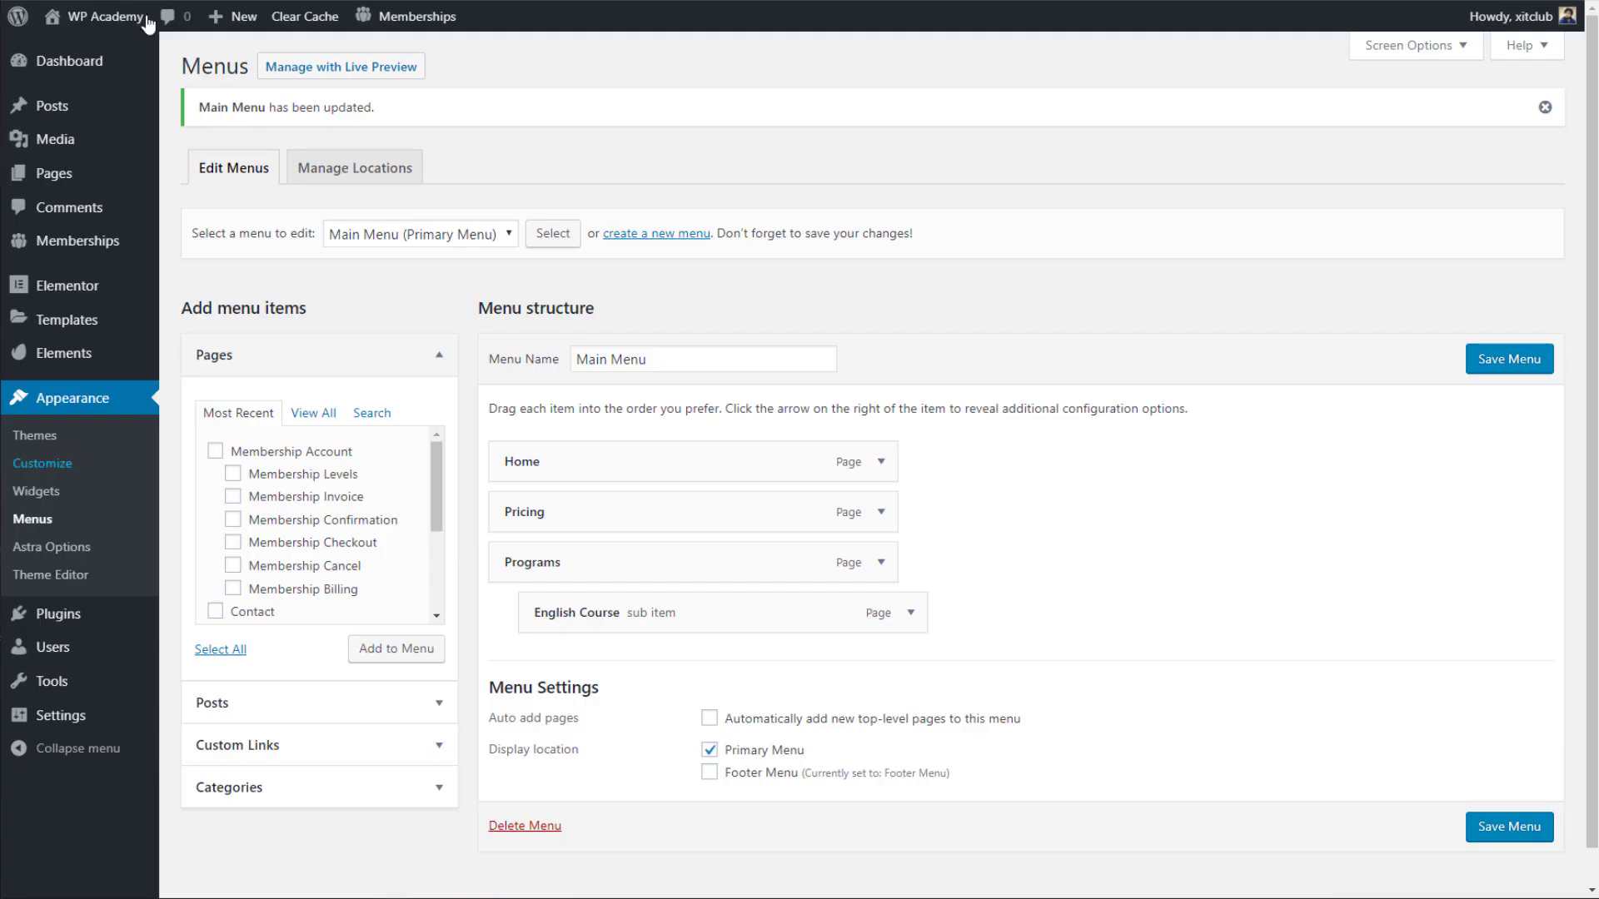
scroll(322, 510, down, 3)
scroll(322, 509, up, 5)
click(291, 455)
click(416, 657)
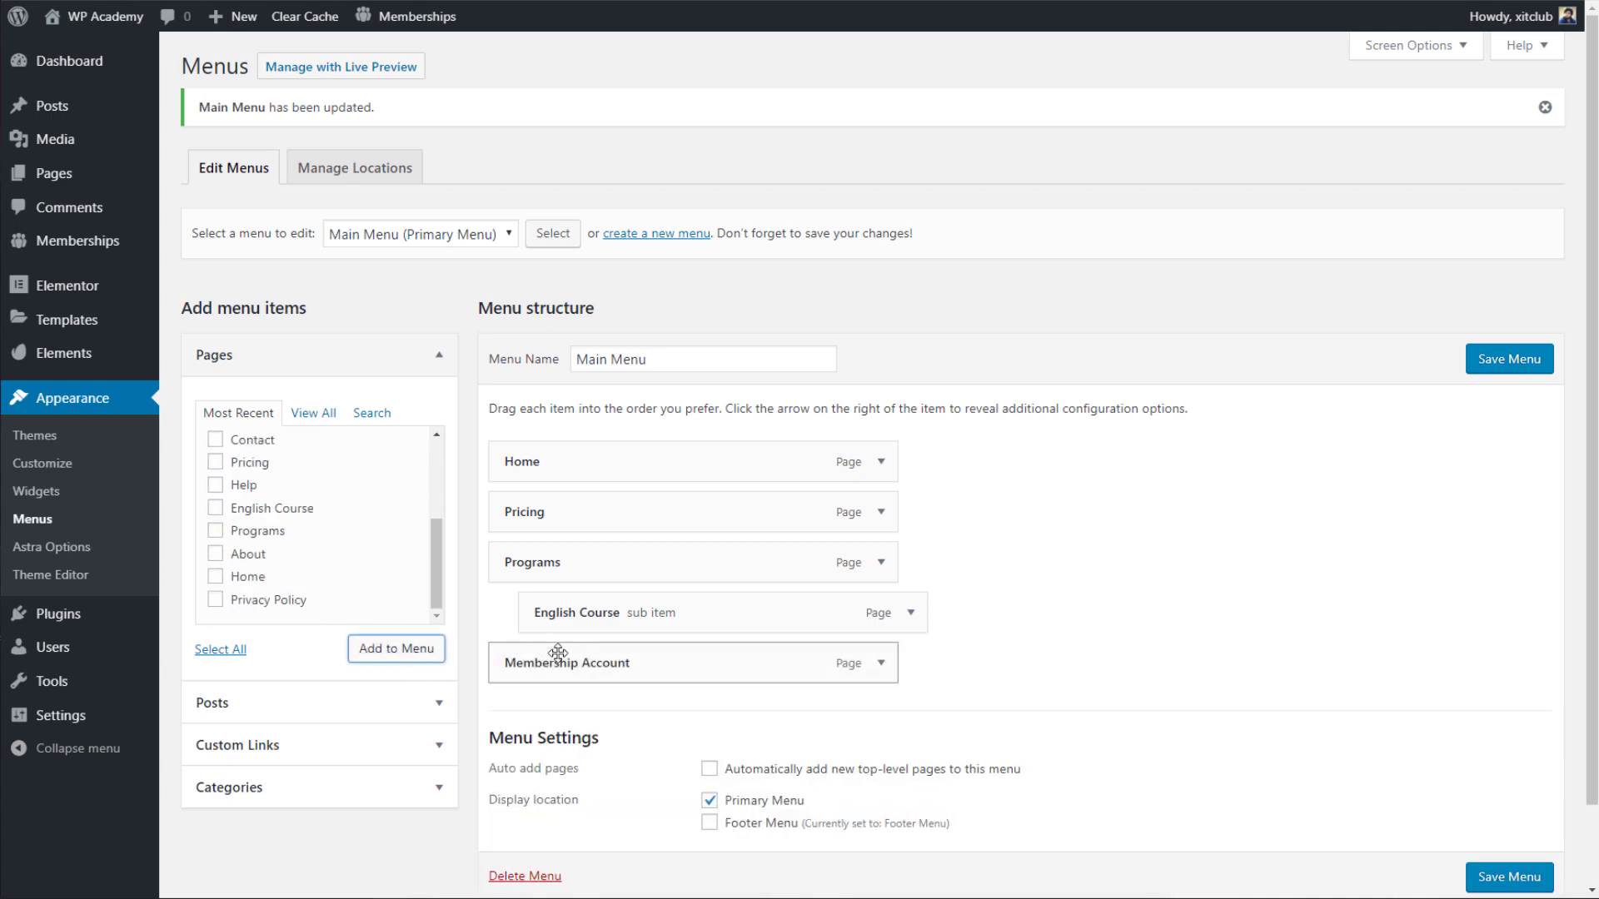
Change the Membership Account menu item's navigation label to My Account and save the menu.
click(878, 664)
scroll(642, 631, down, 2)
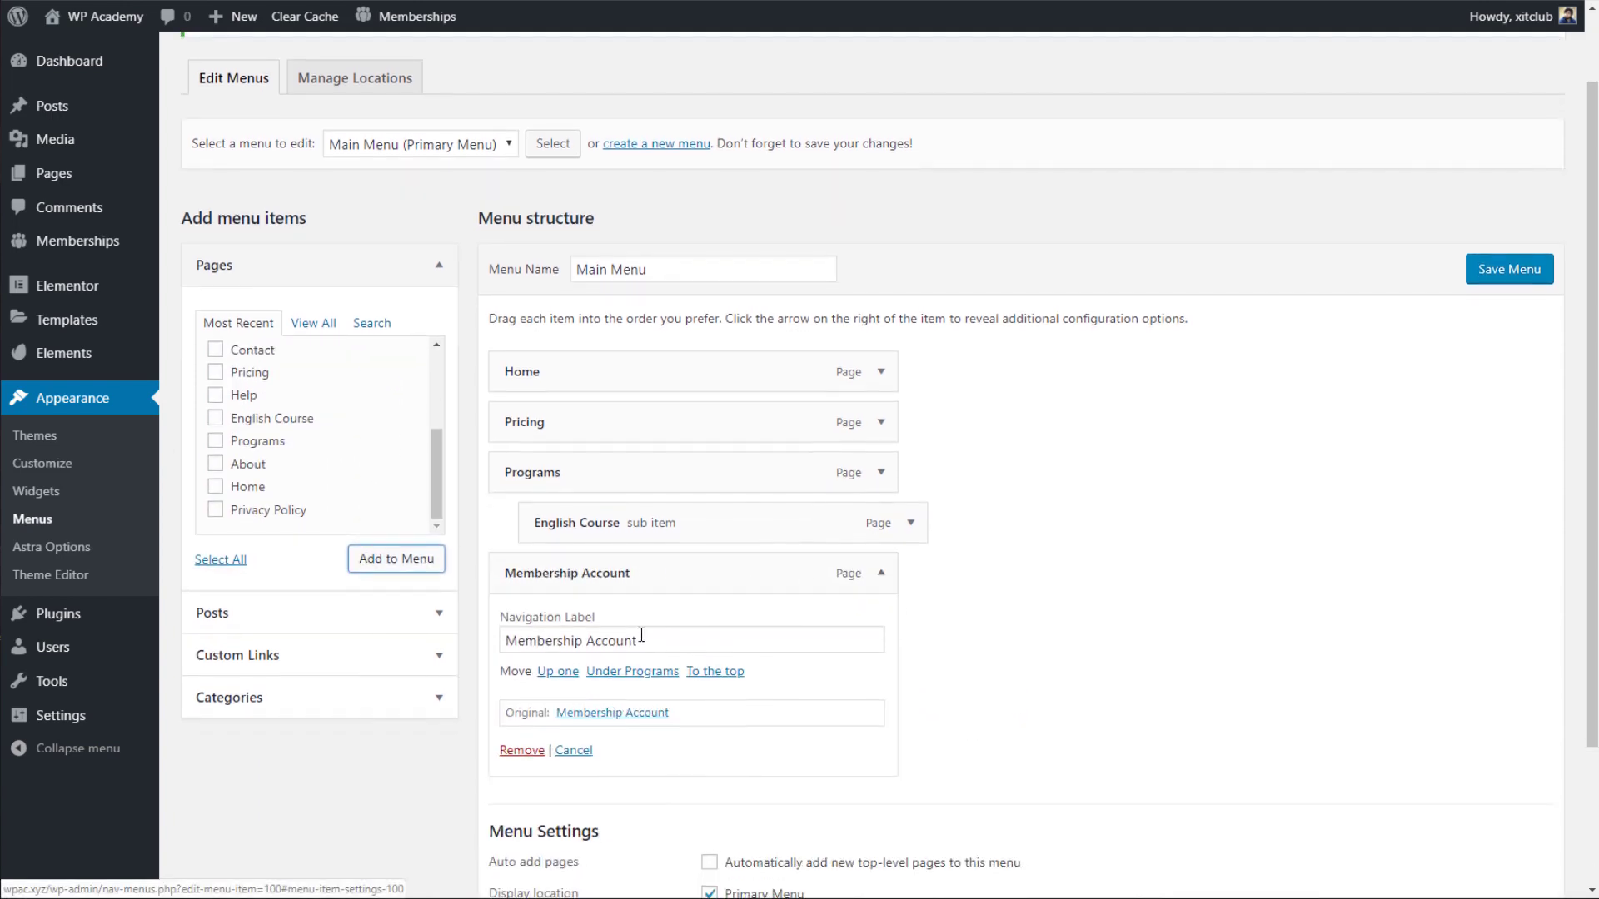
drag(588, 641, 503, 641)
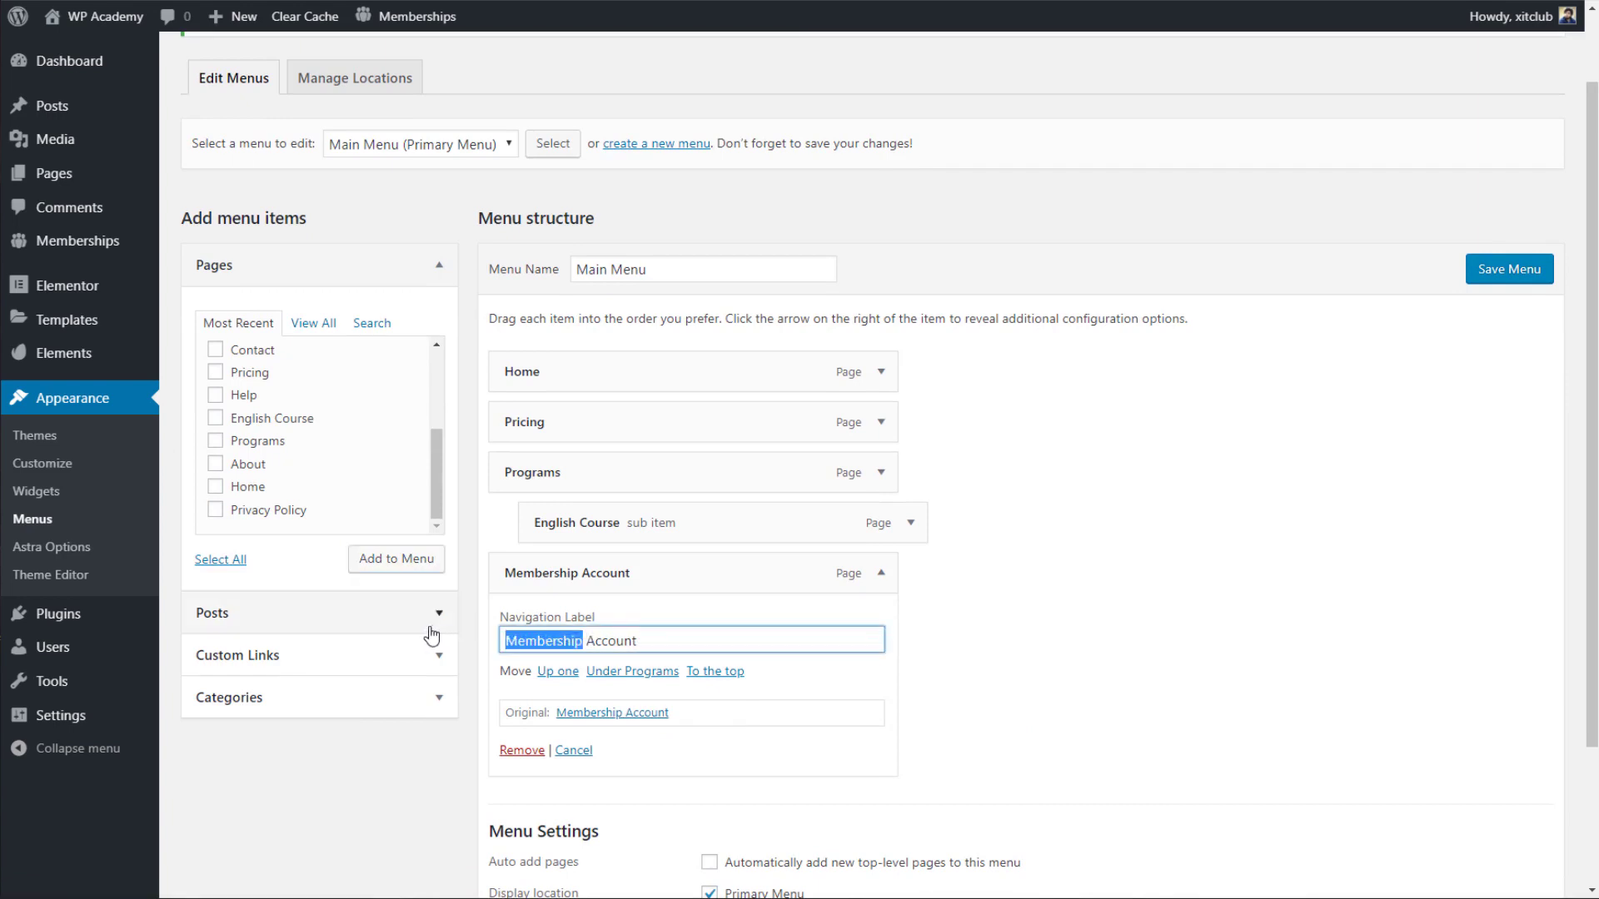
text(My)
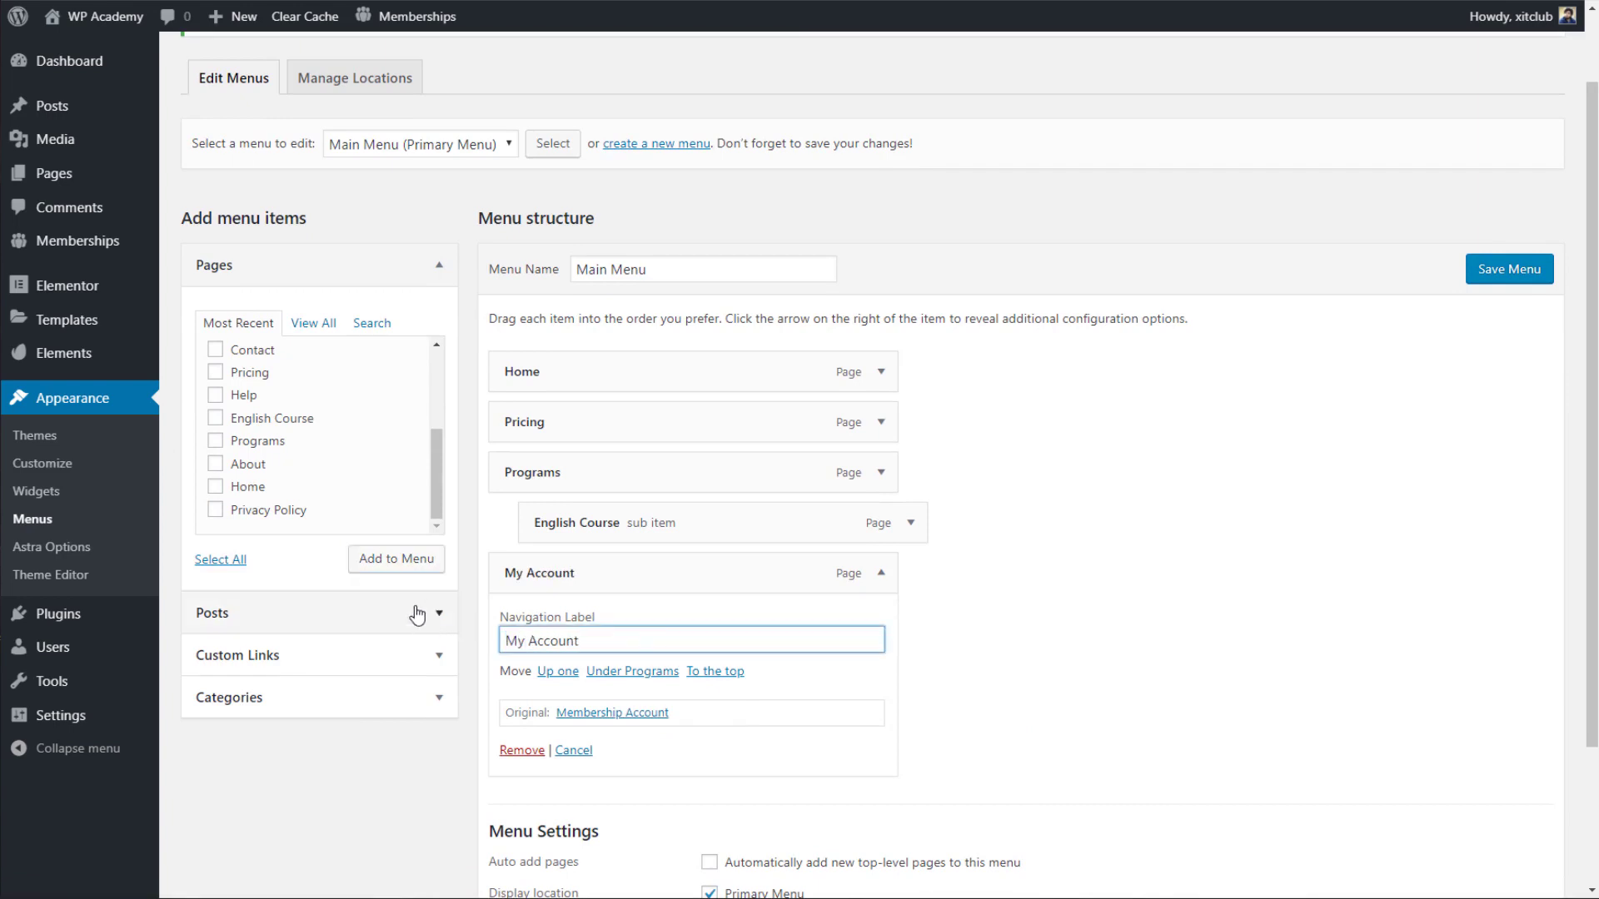
key(BackSpace)
click(1492, 281)
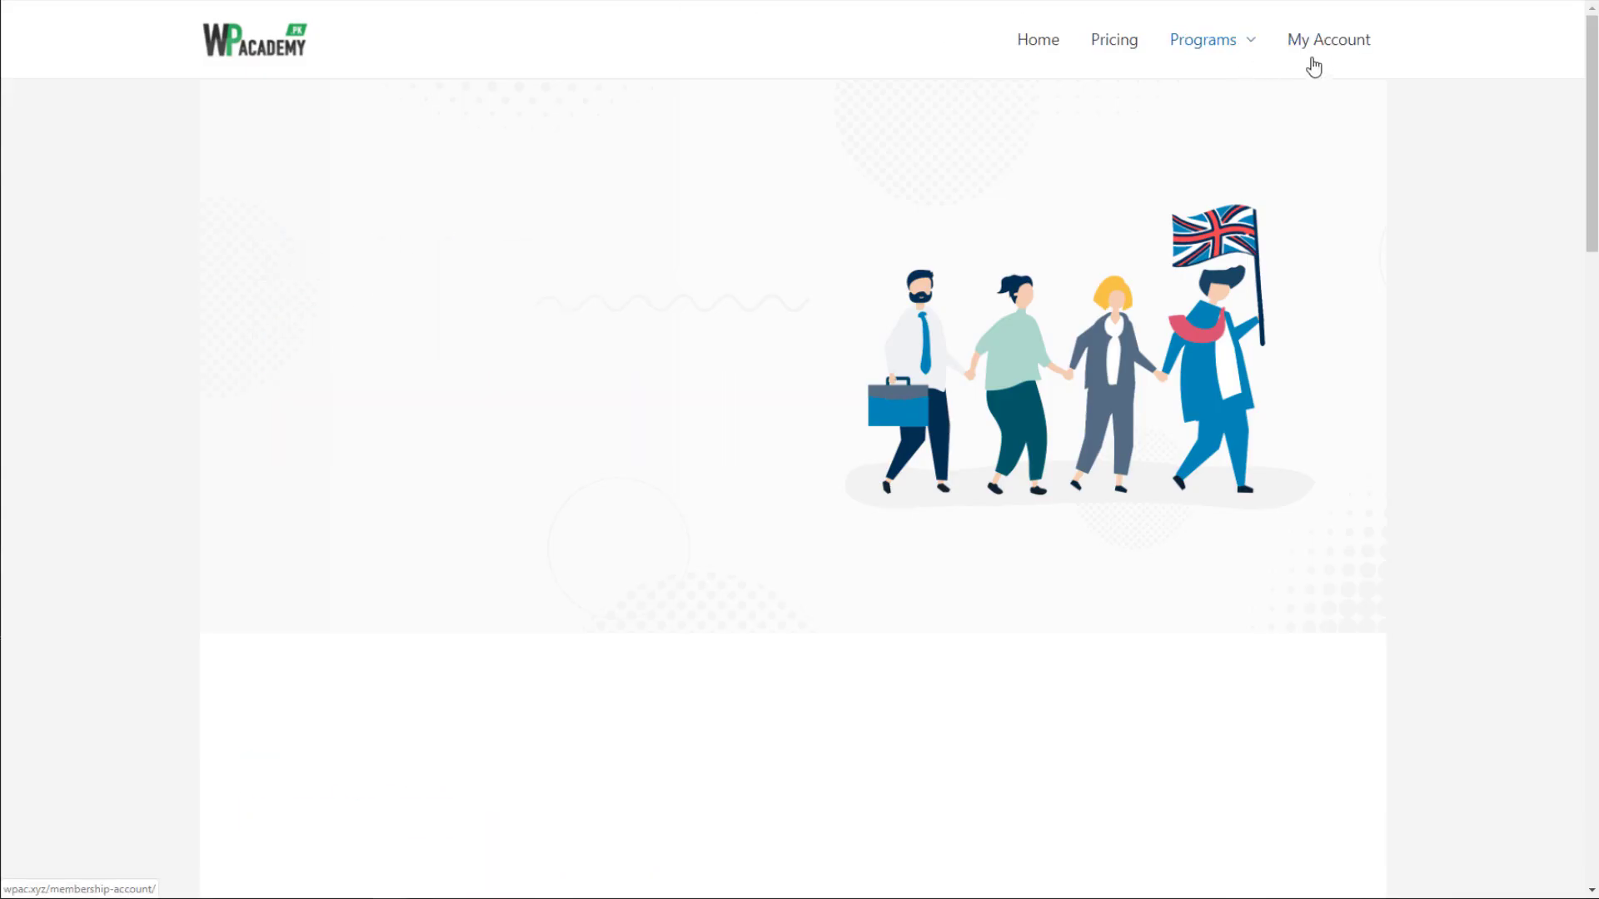
Visit the My Account page on the live site, examine the membership levels and return to the home page.
click(1314, 41)
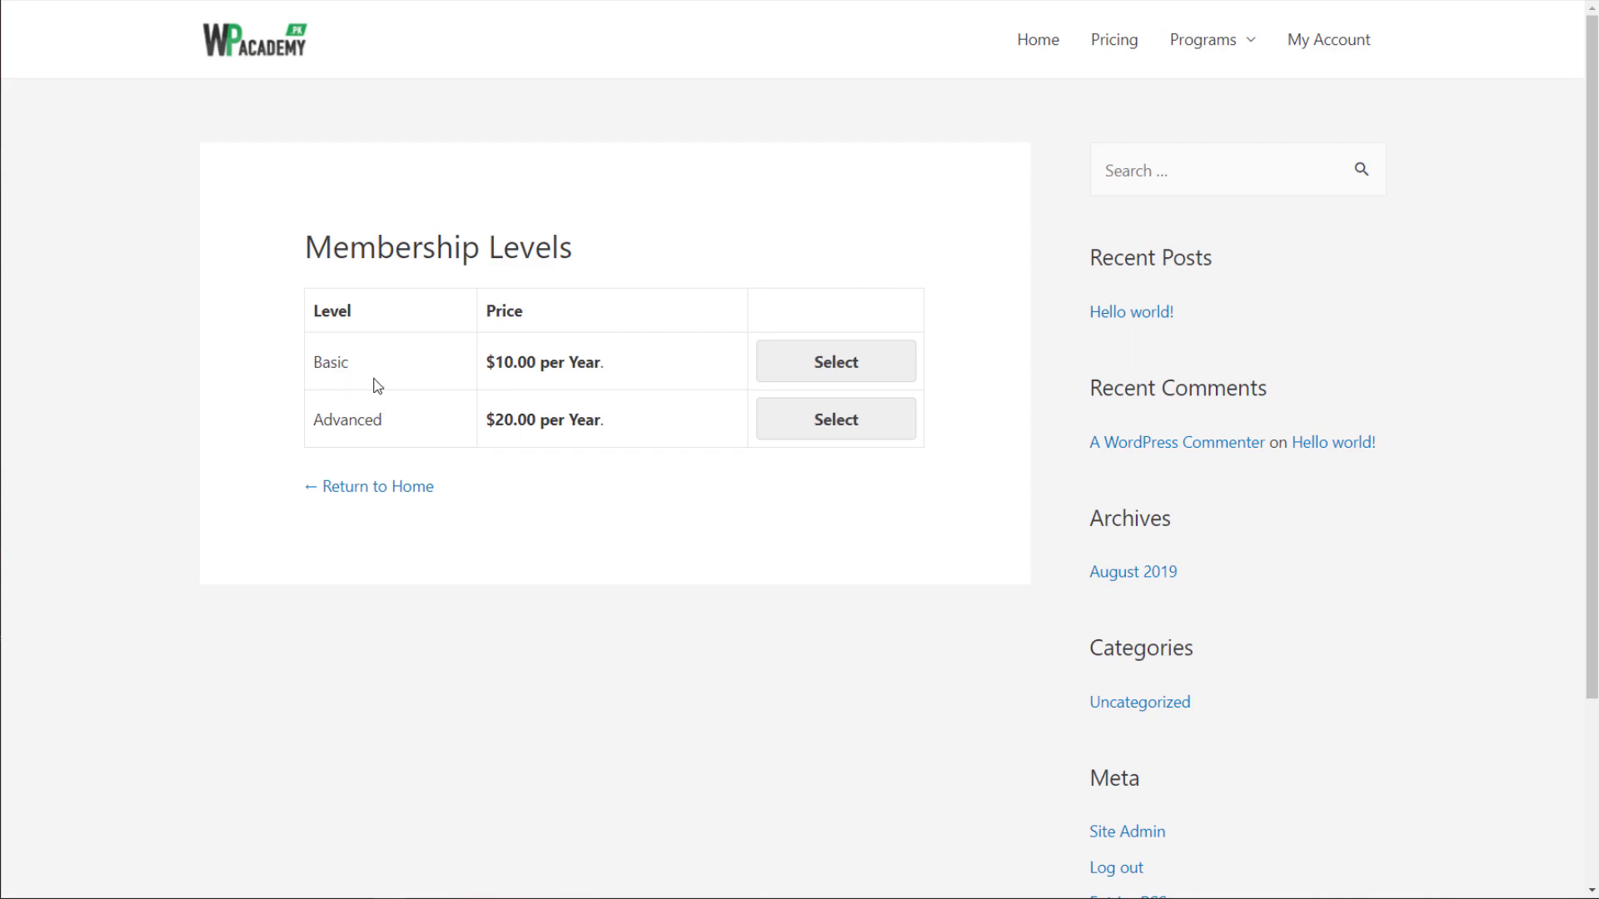
drag(373, 383, 306, 354)
click(337, 355)
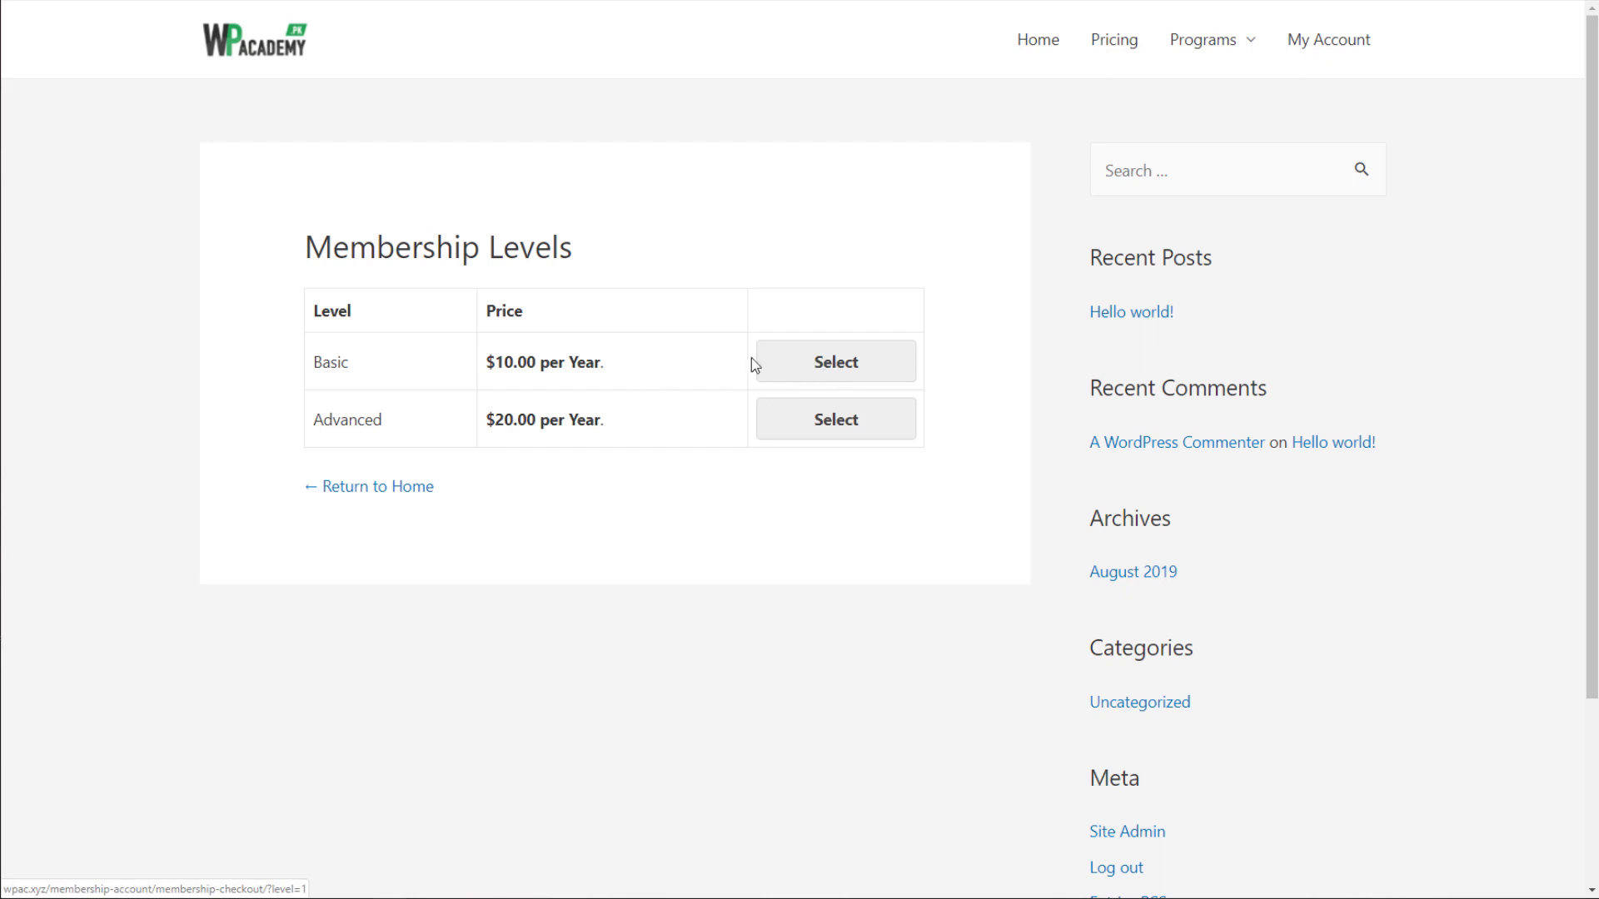
click(416, 489)
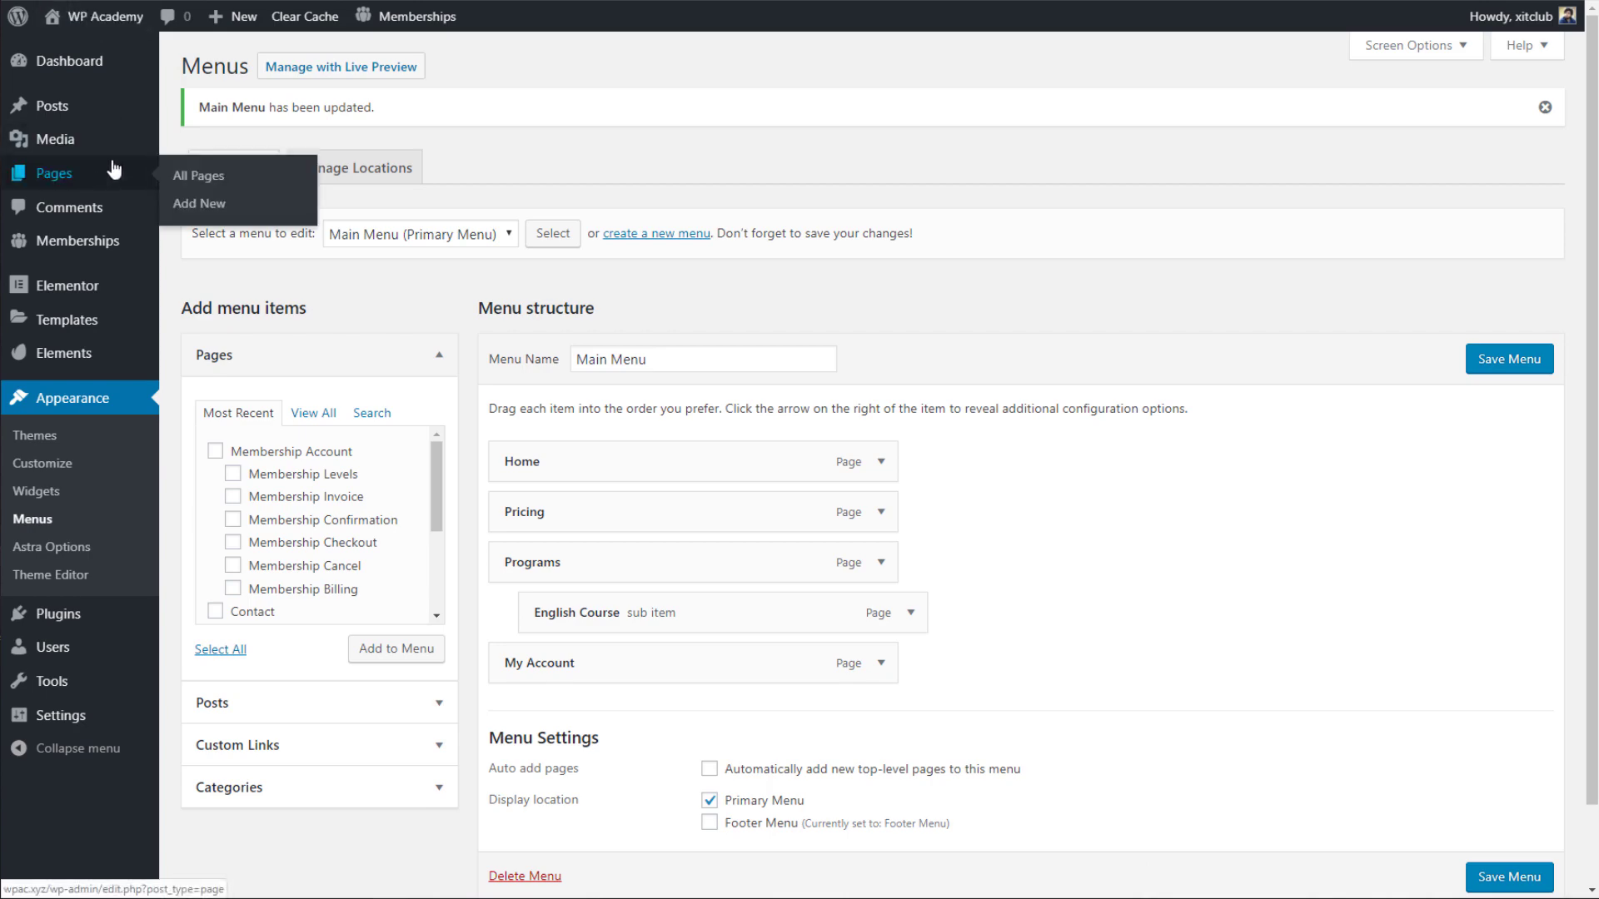
Open the Membership Account page for editing from the site's page list.
click(114, 170)
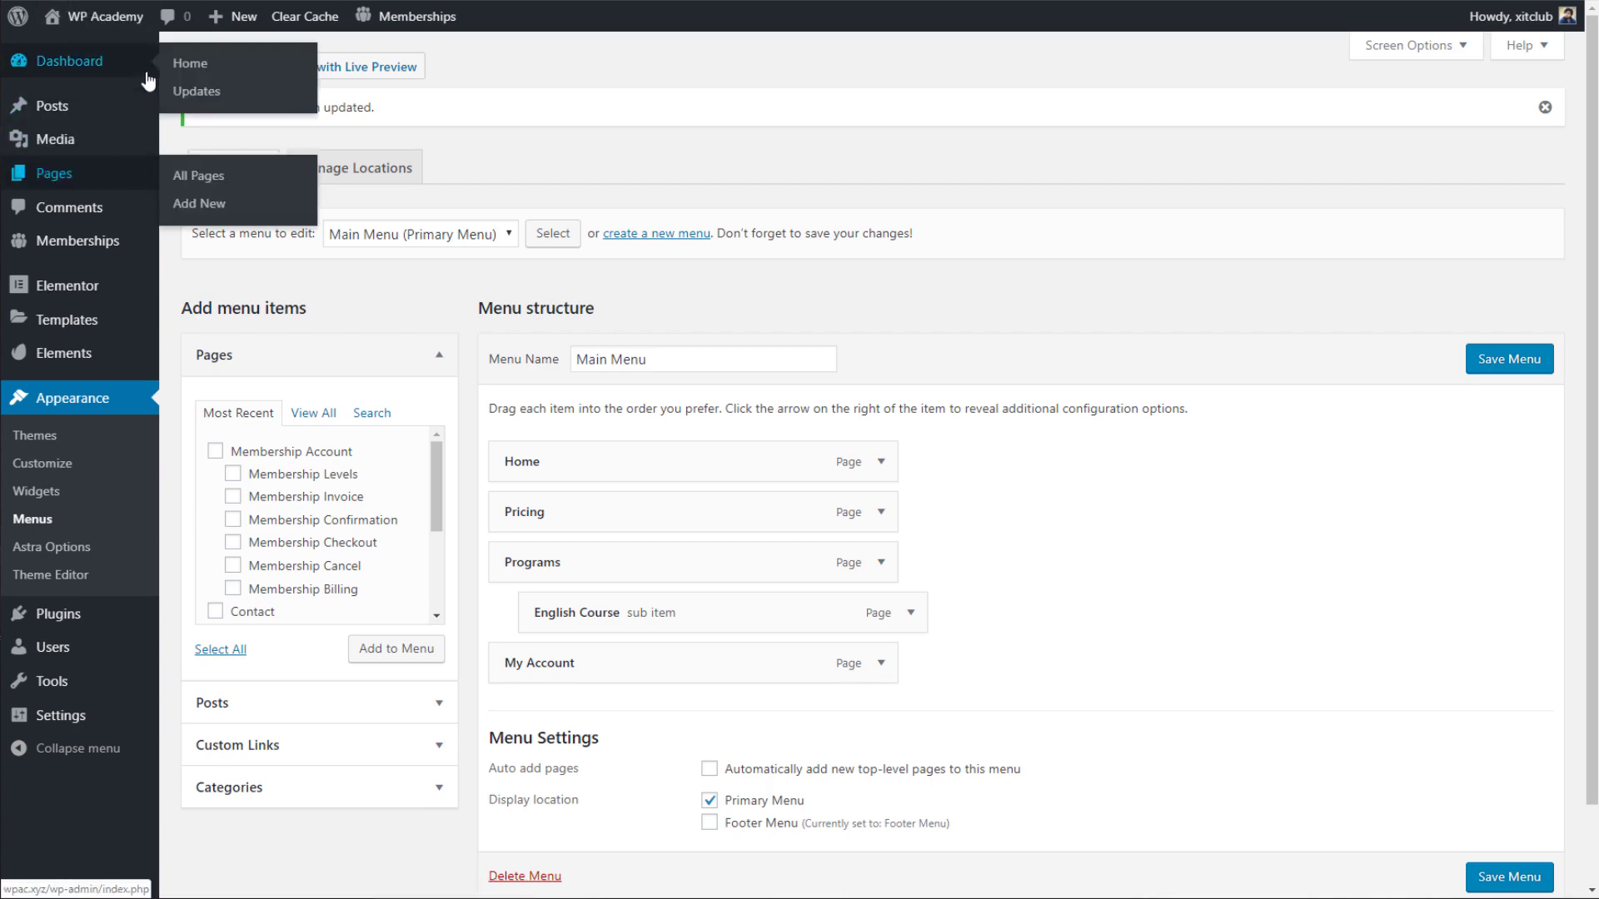
scroll(290, 404, down, 2)
mouse_move(237, 350)
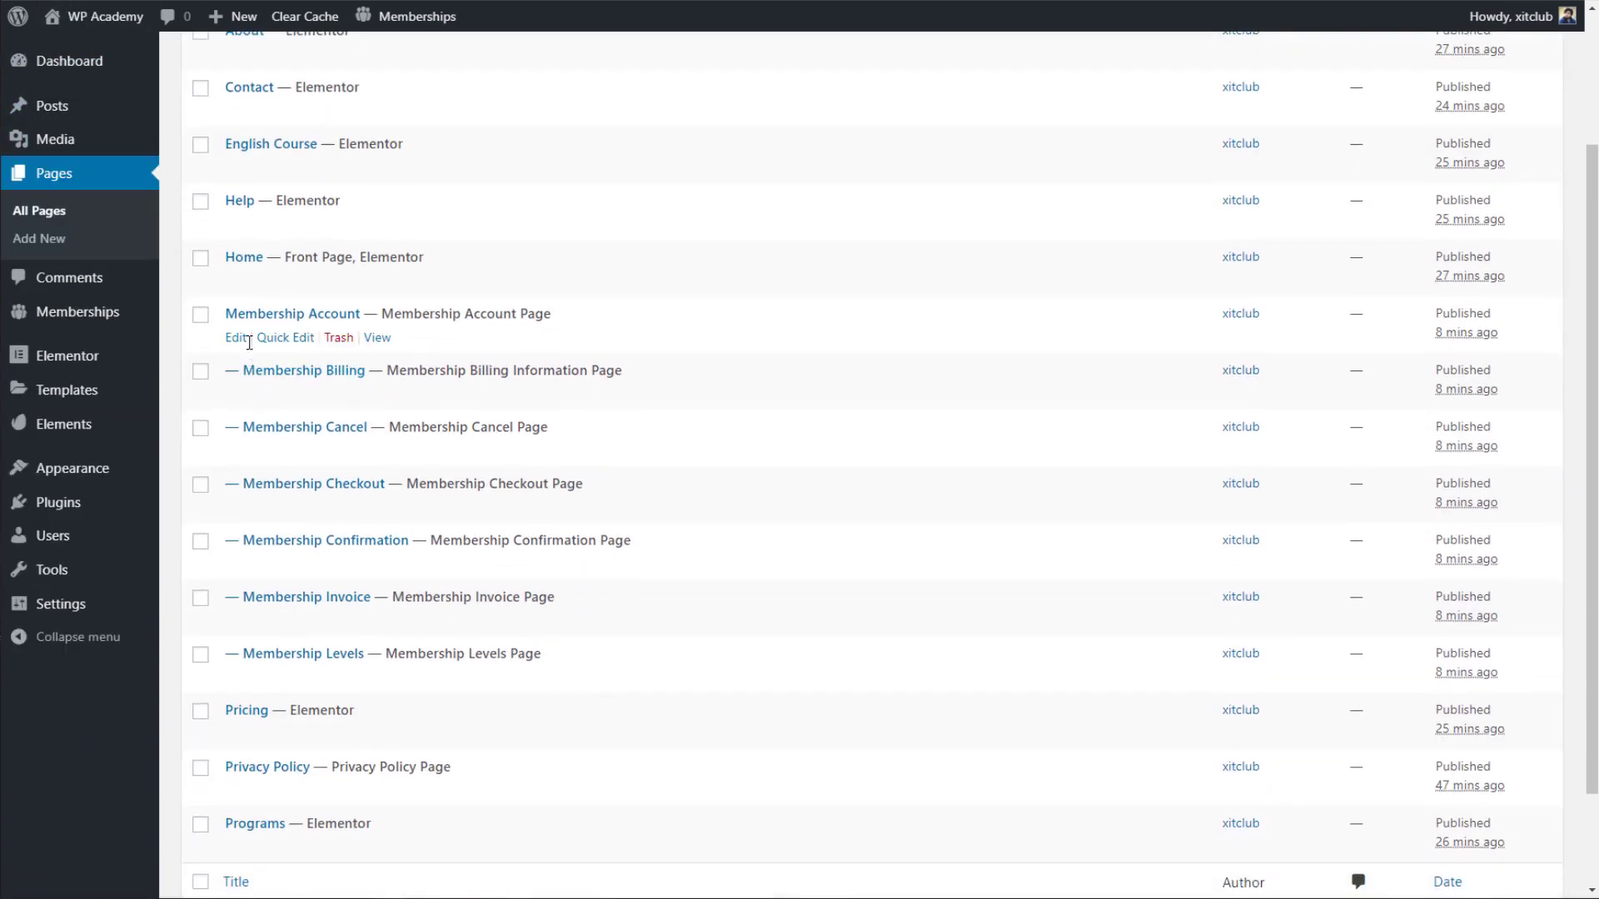
click(237, 346)
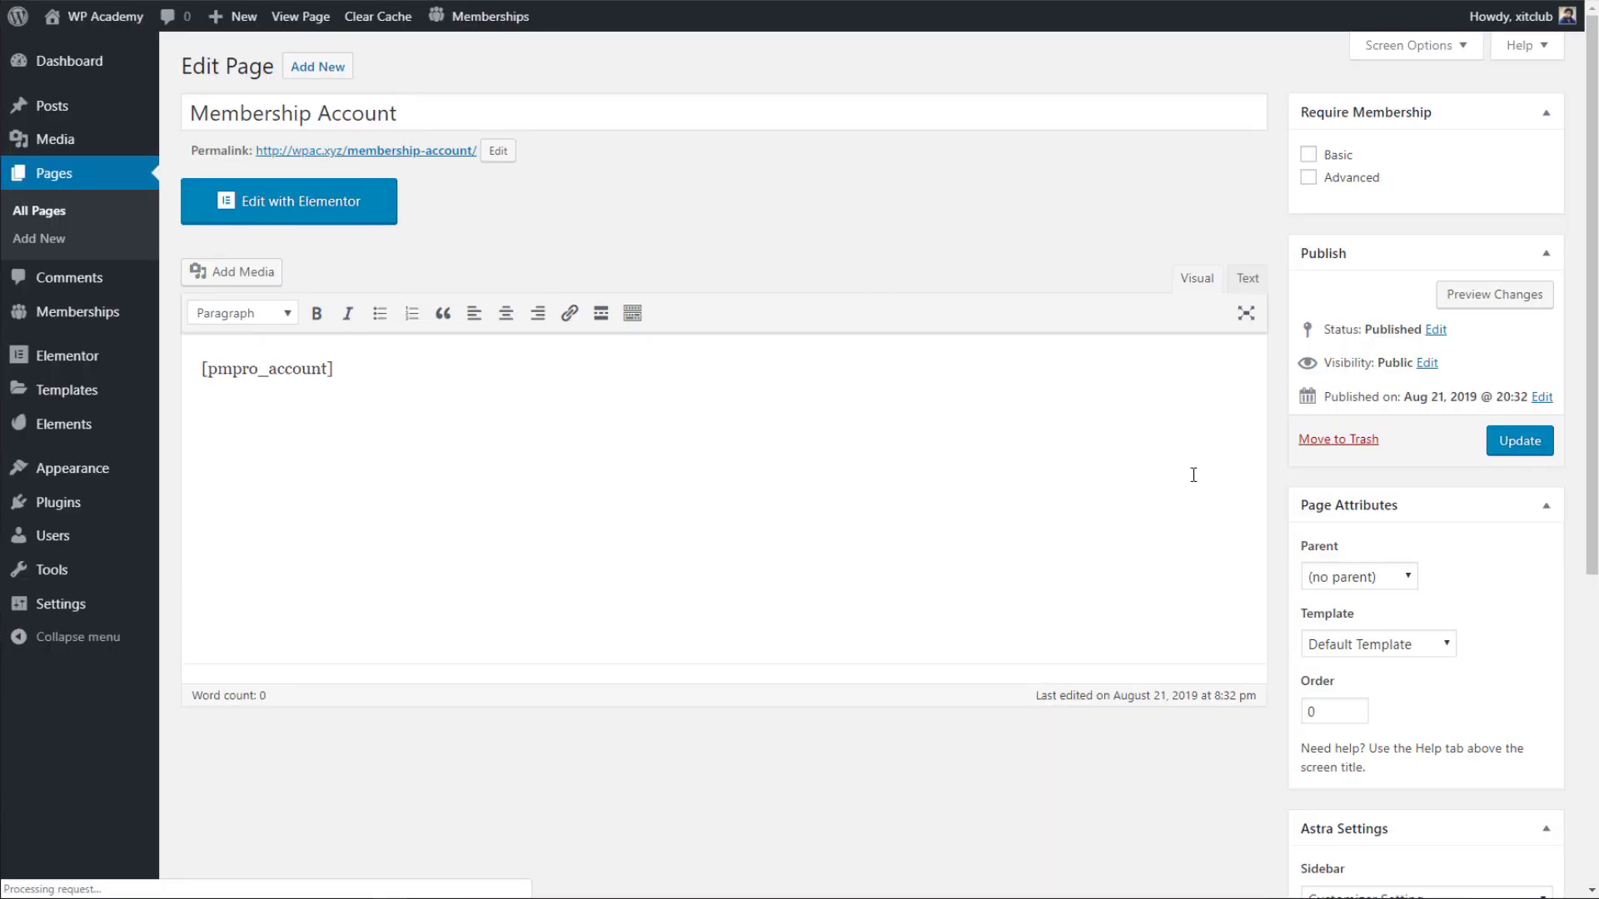
Update the Membership Account page with the Content Boxed content layout and the No Sidebar option.
scroll(1367, 490, down, 2)
scroll(1366, 483, down, 2)
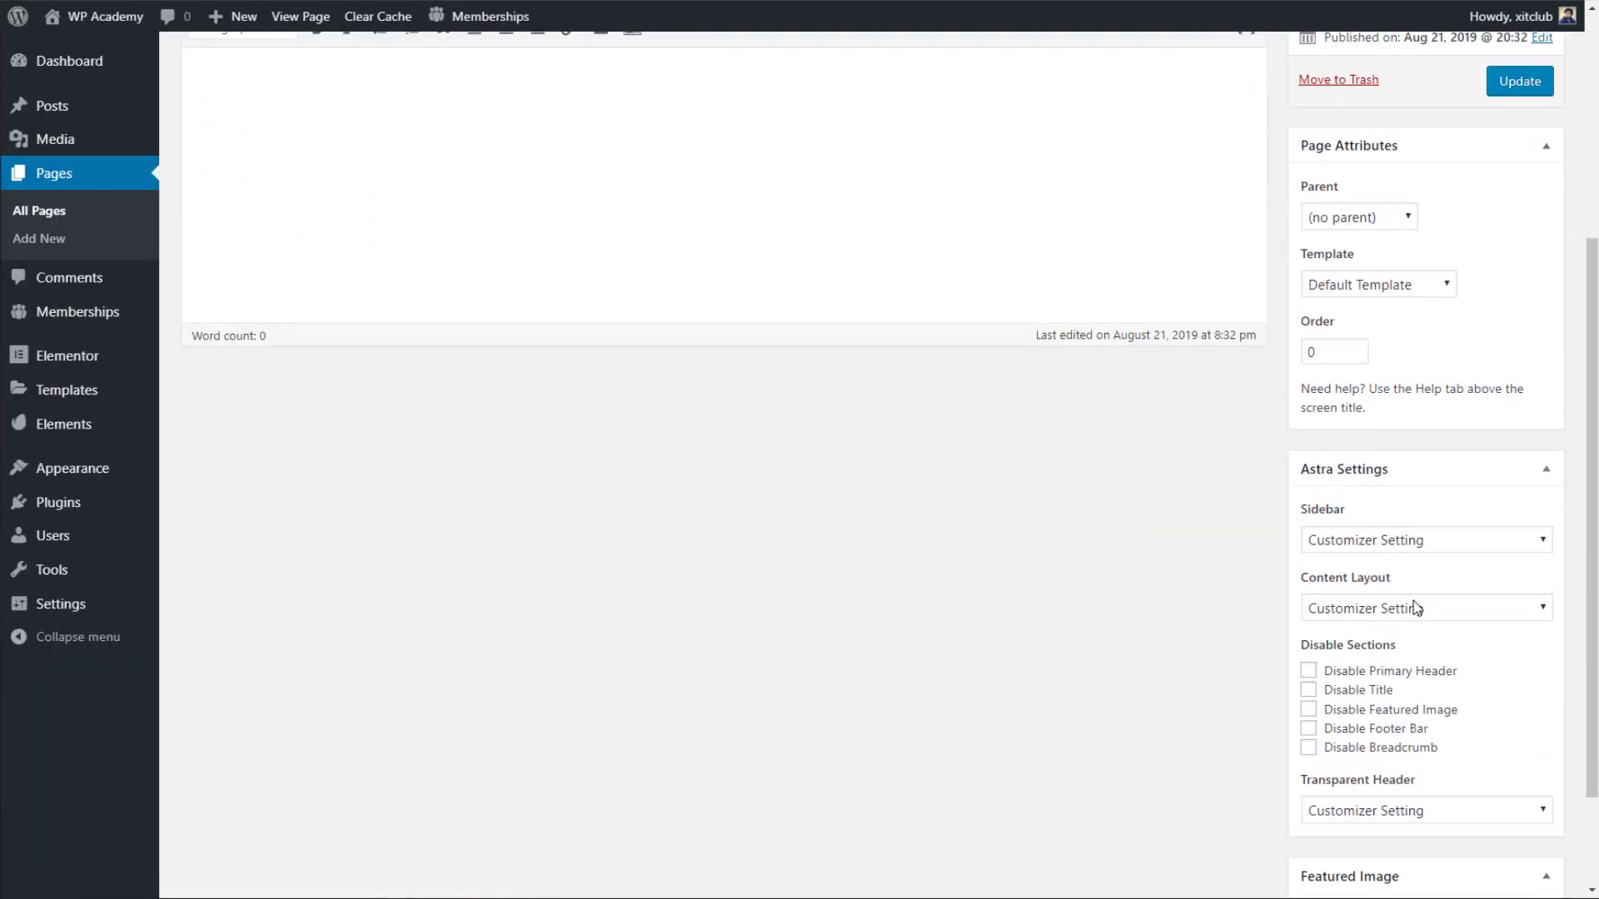
click(1414, 607)
click(1413, 670)
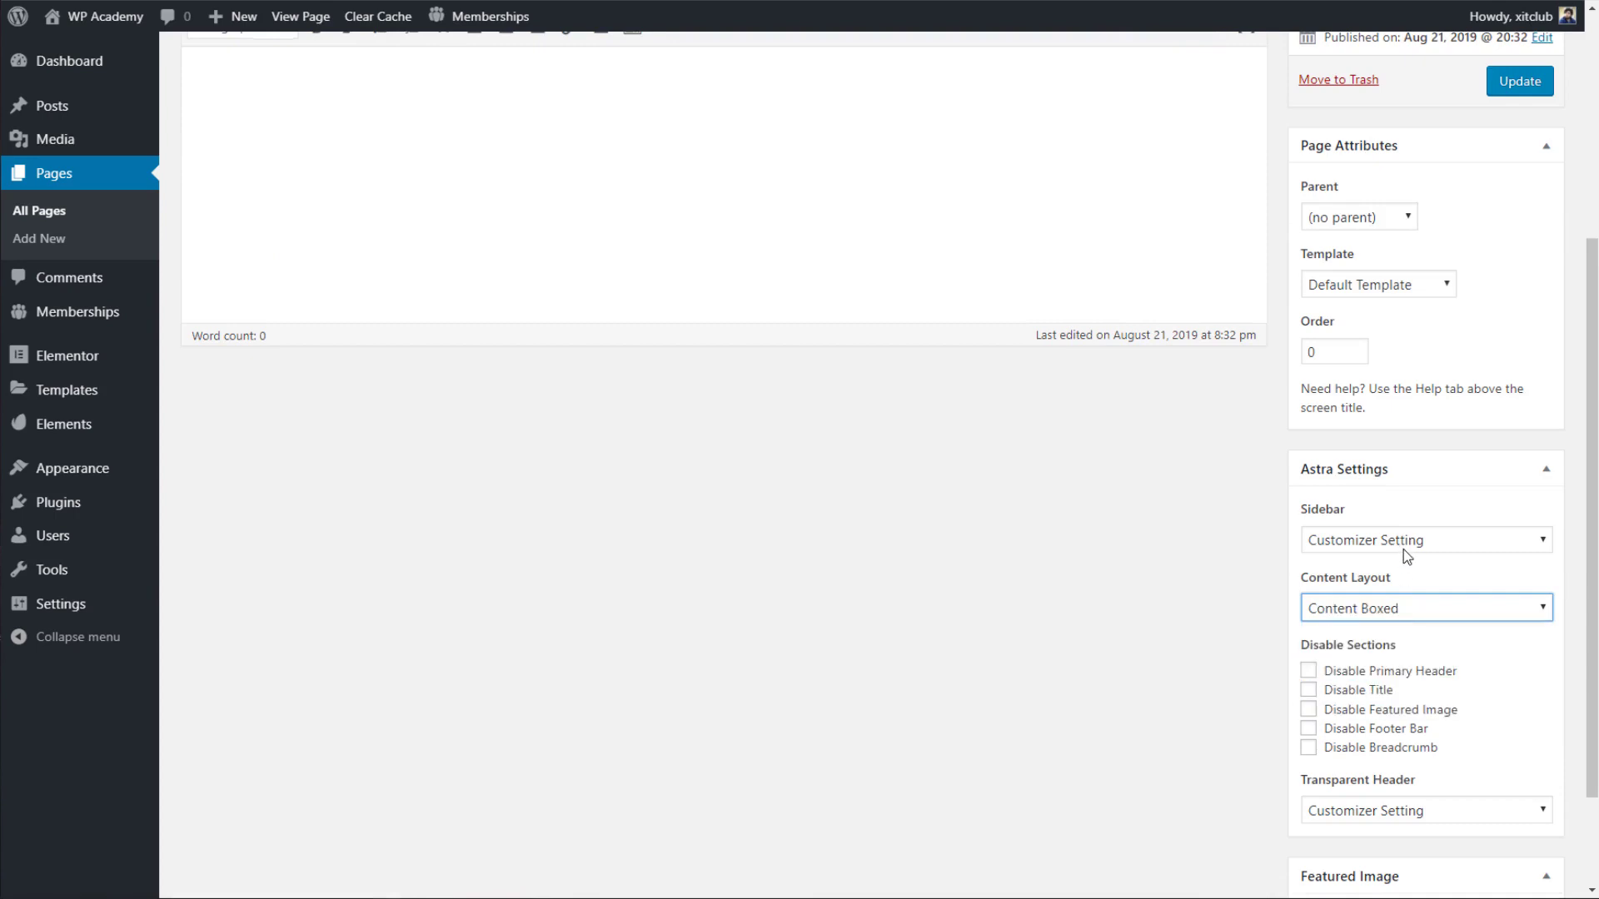
click(1404, 541)
click(1413, 621)
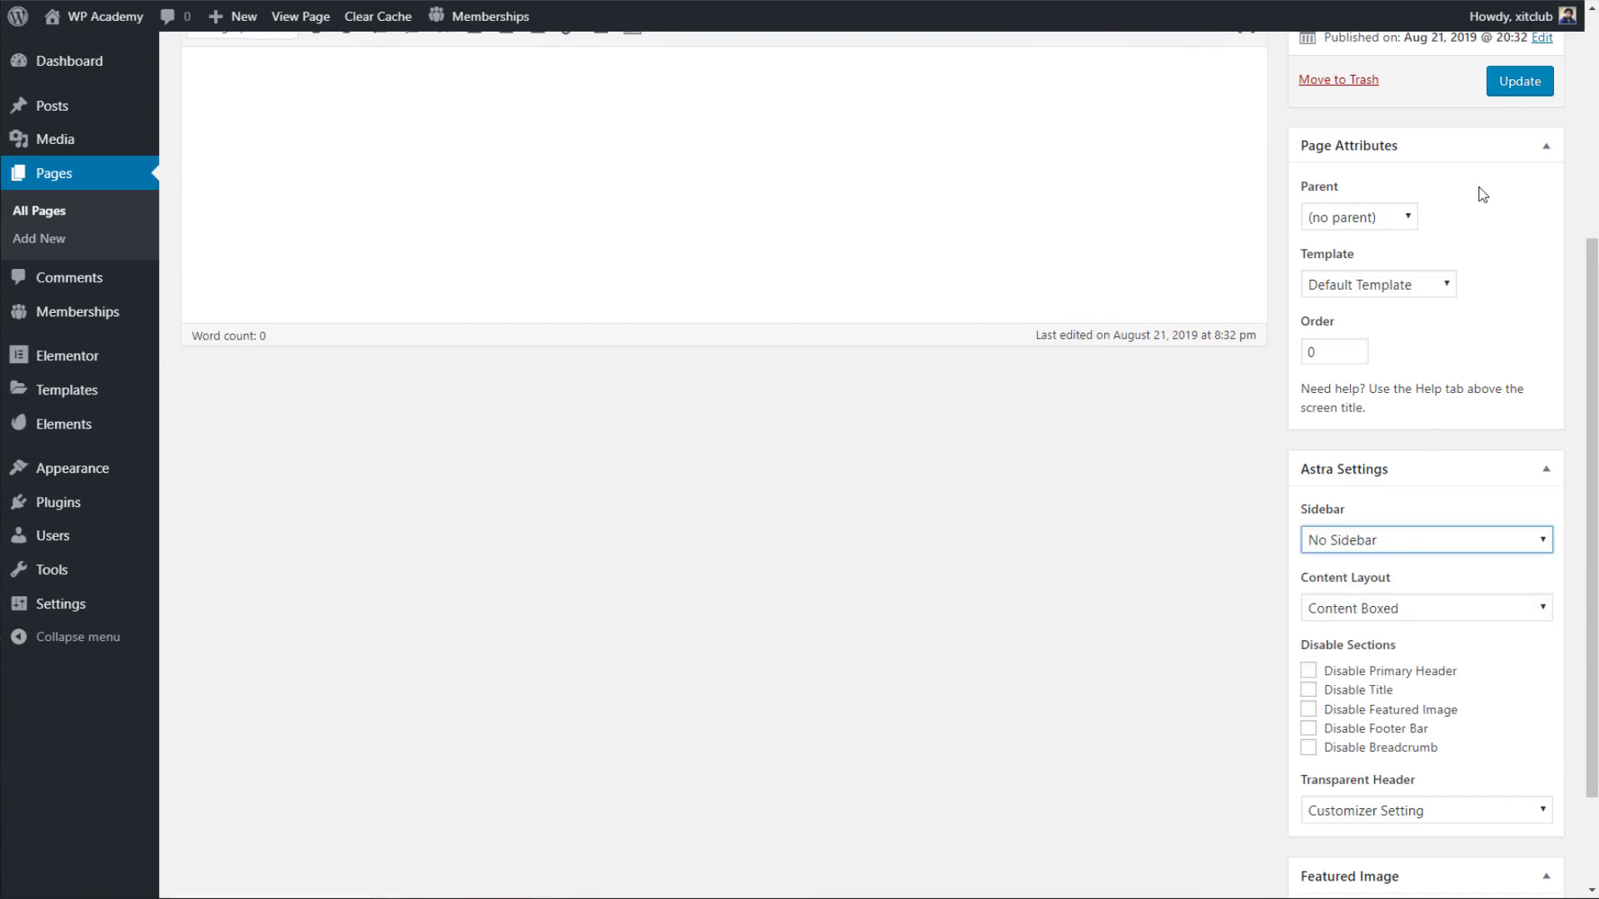
click(1509, 84)
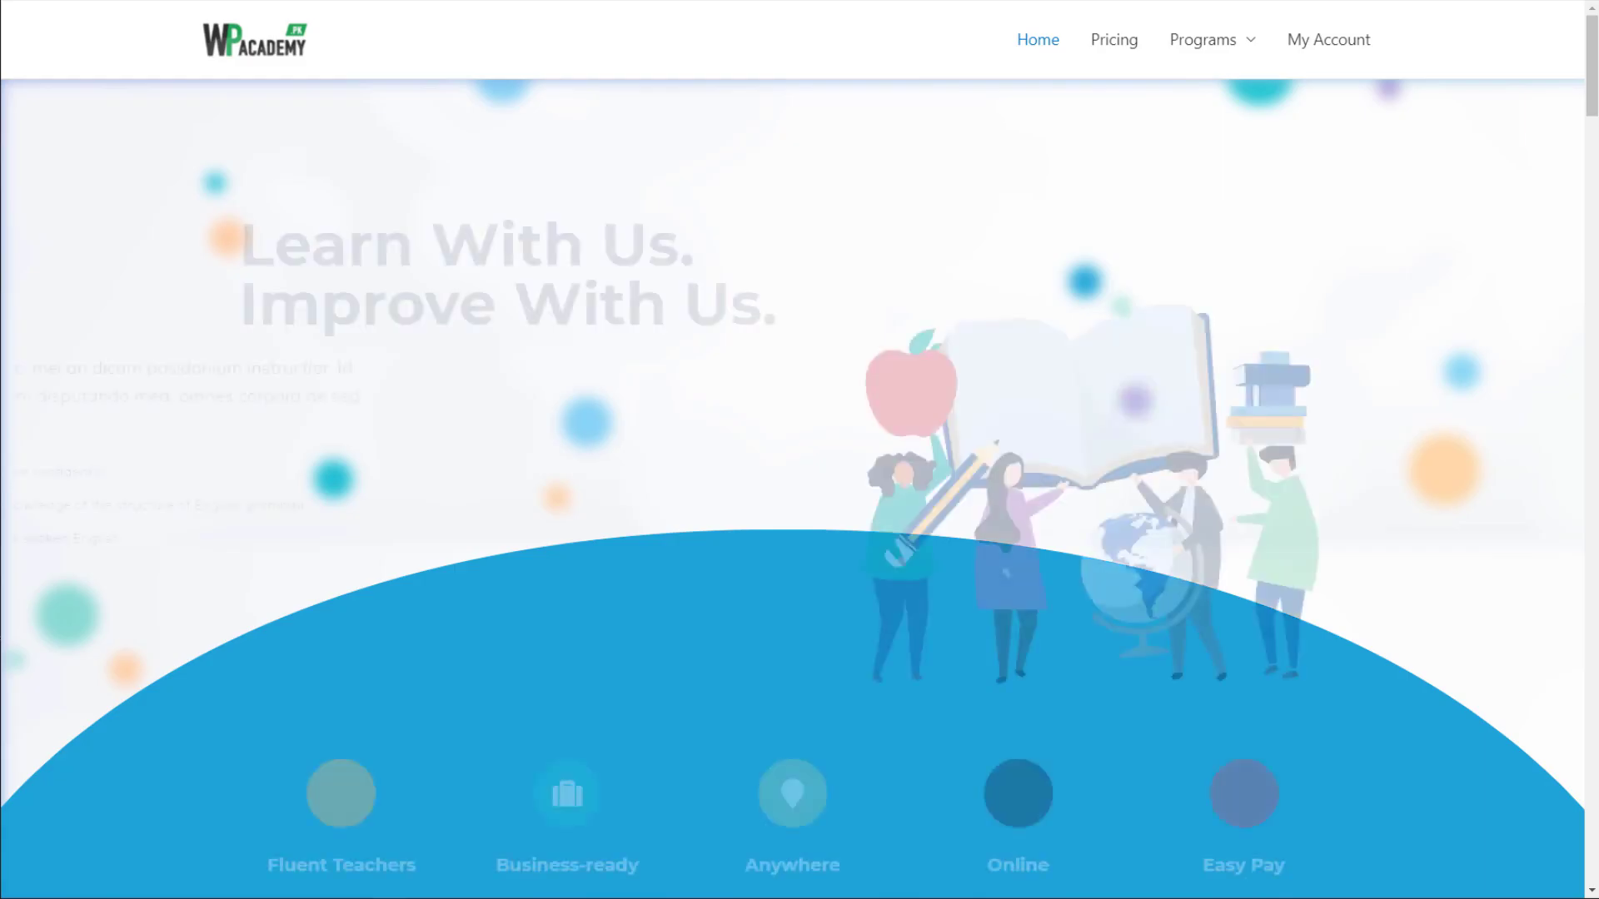
Try the Full Width / Contained content layout on the Membership Account page and check the live page.
click(1309, 50)
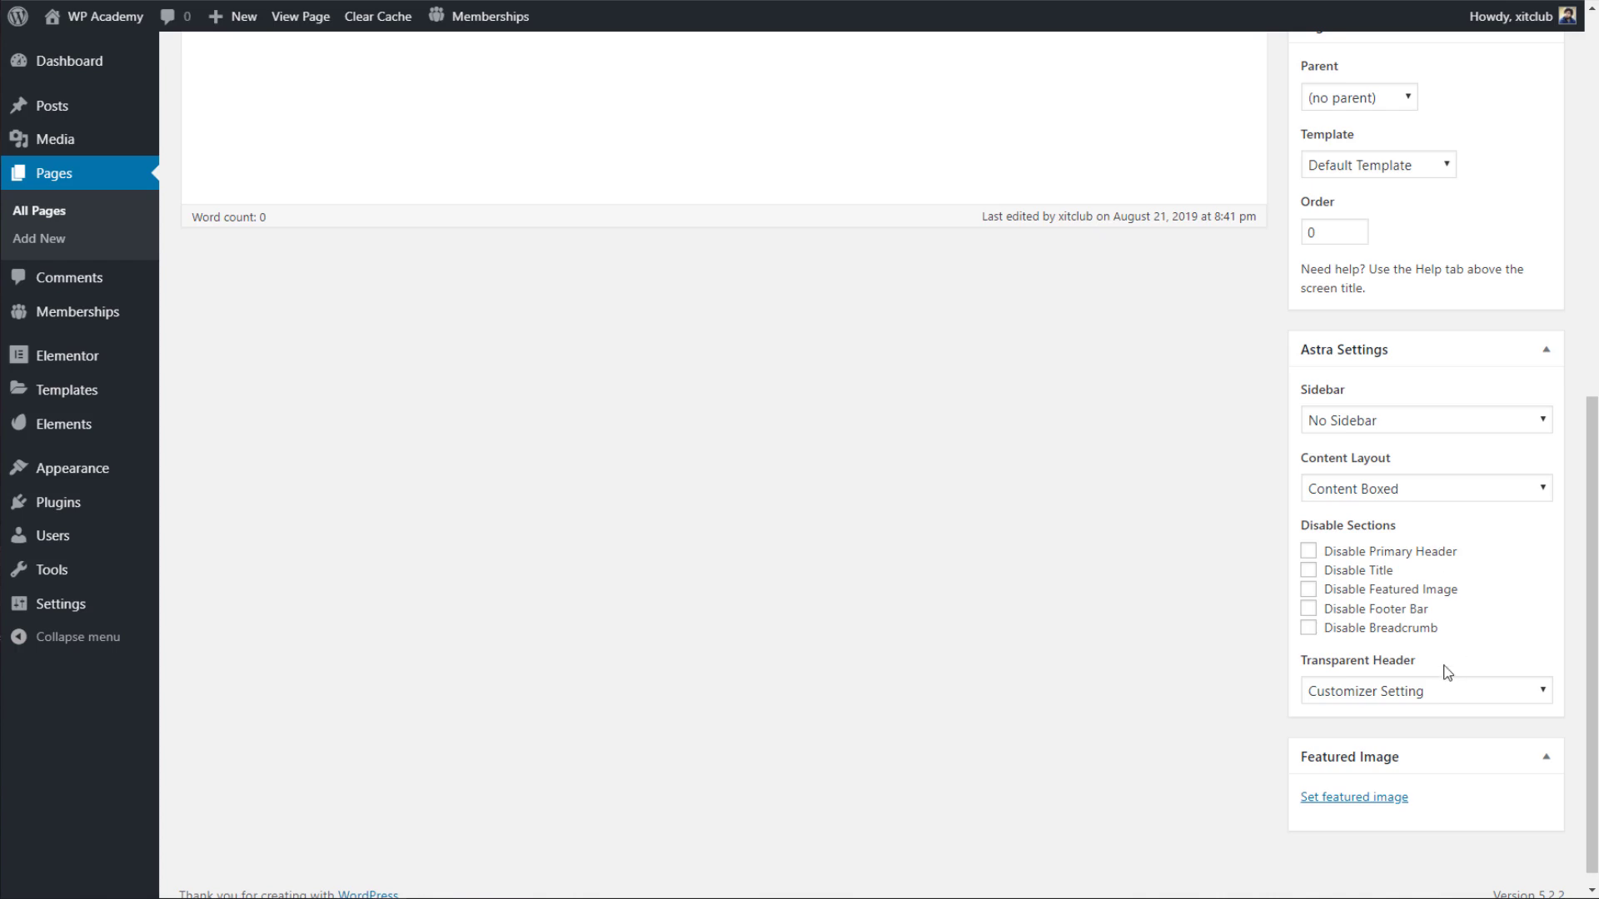
click(1391, 493)
click(1420, 567)
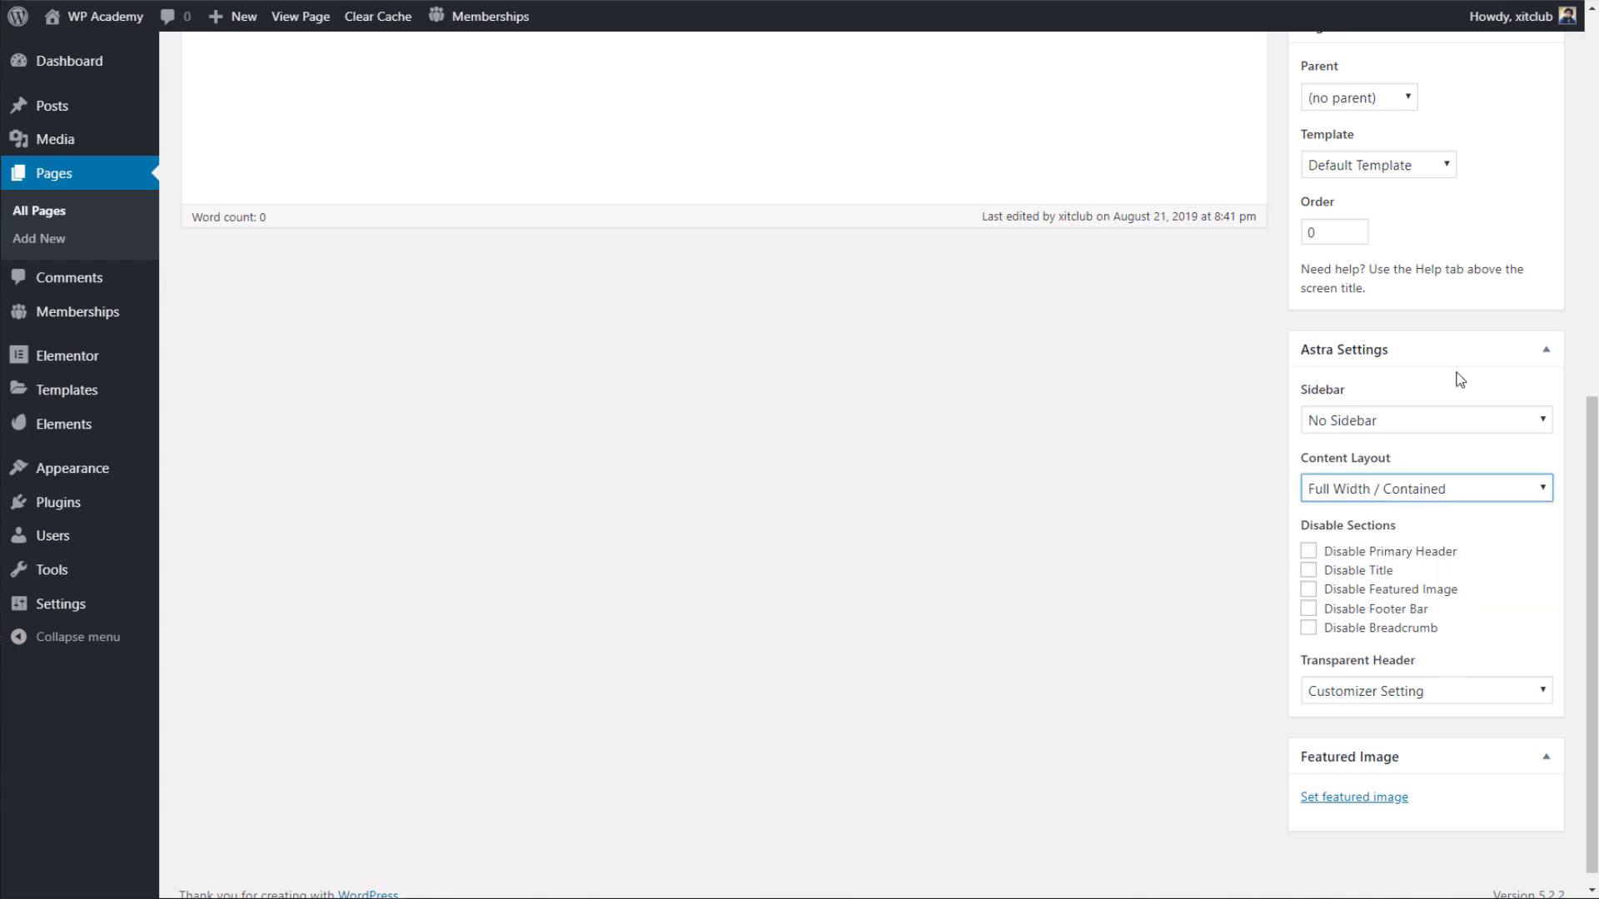
scroll(1593, 225, up, 8)
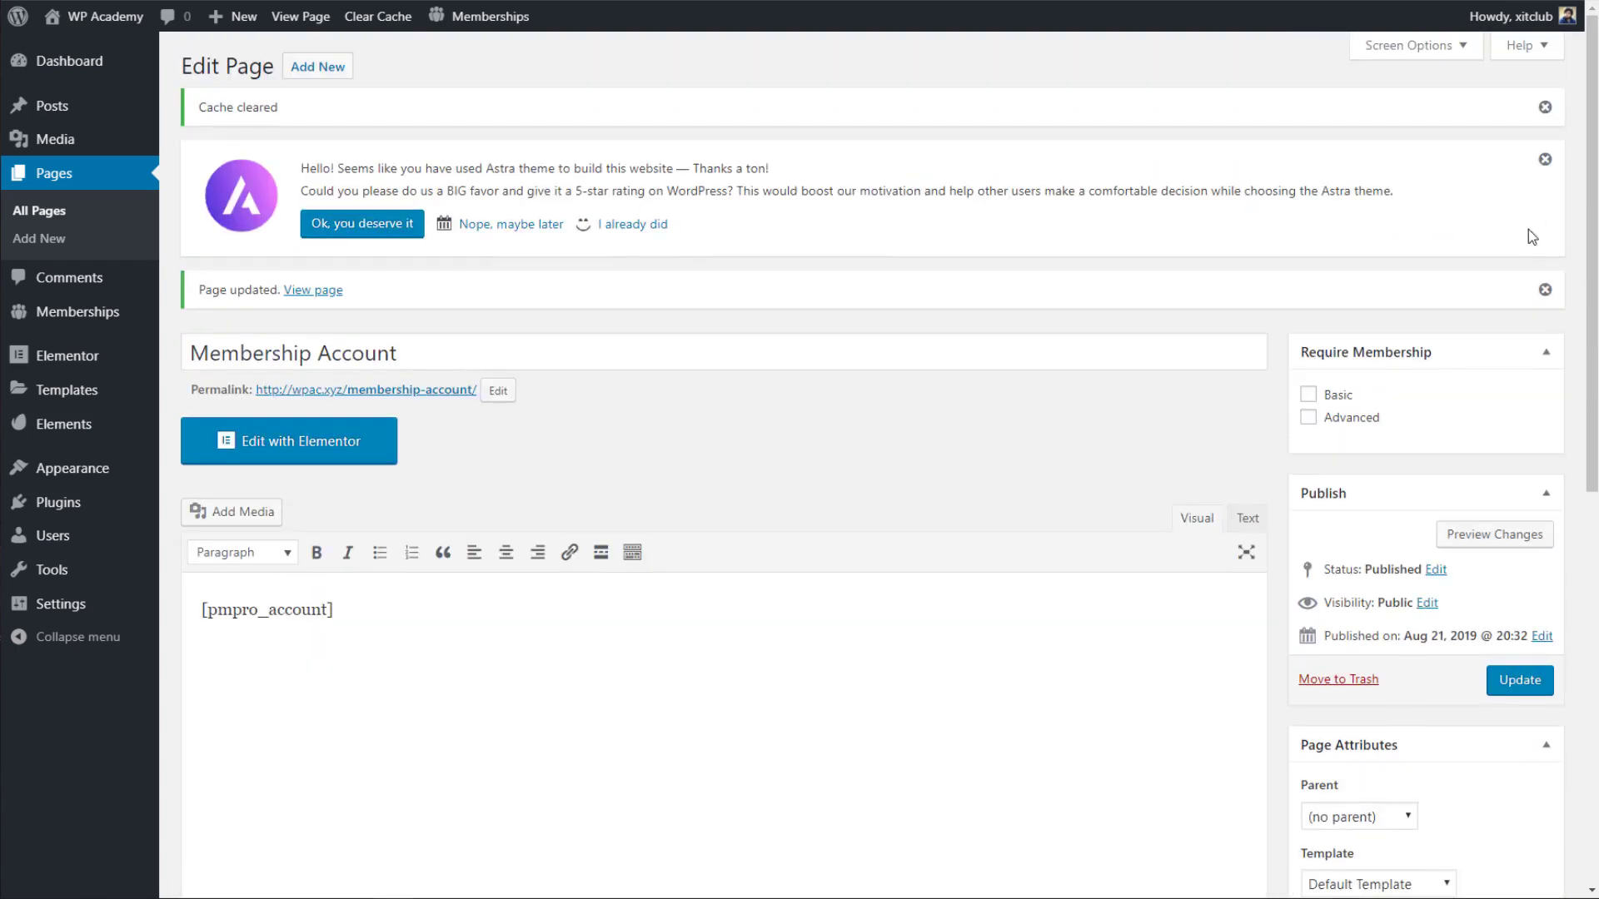
click(1517, 678)
key(ctrl+Tab)
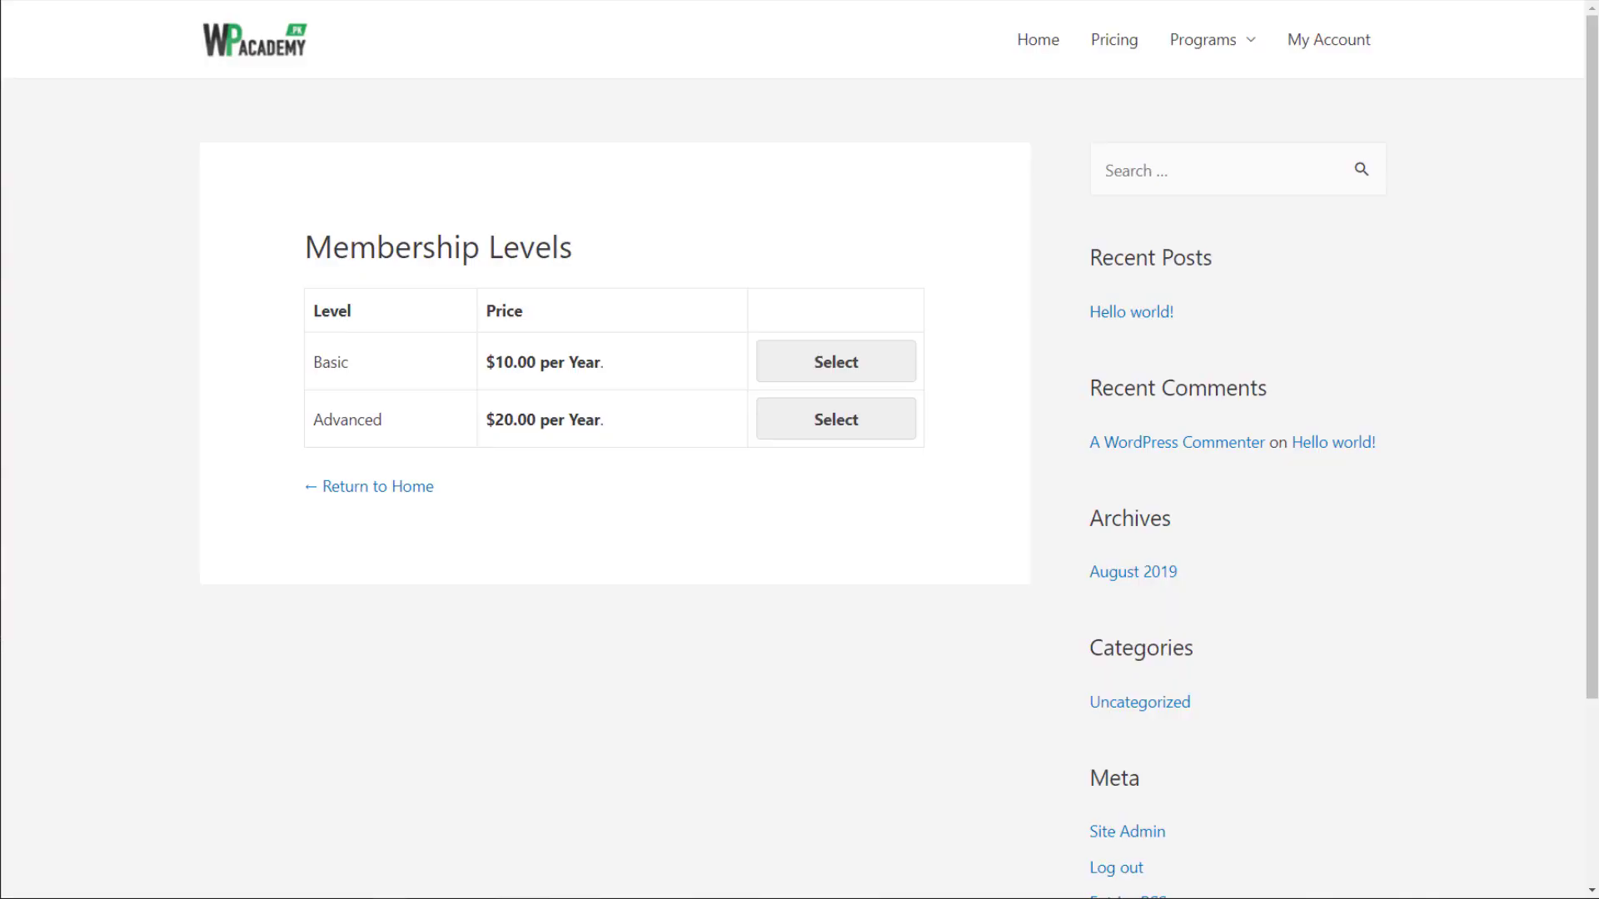
Try the Elementor Full Width template on the Membership Account page and reload the live page to check it.
key(ctrl+shift+Tab)
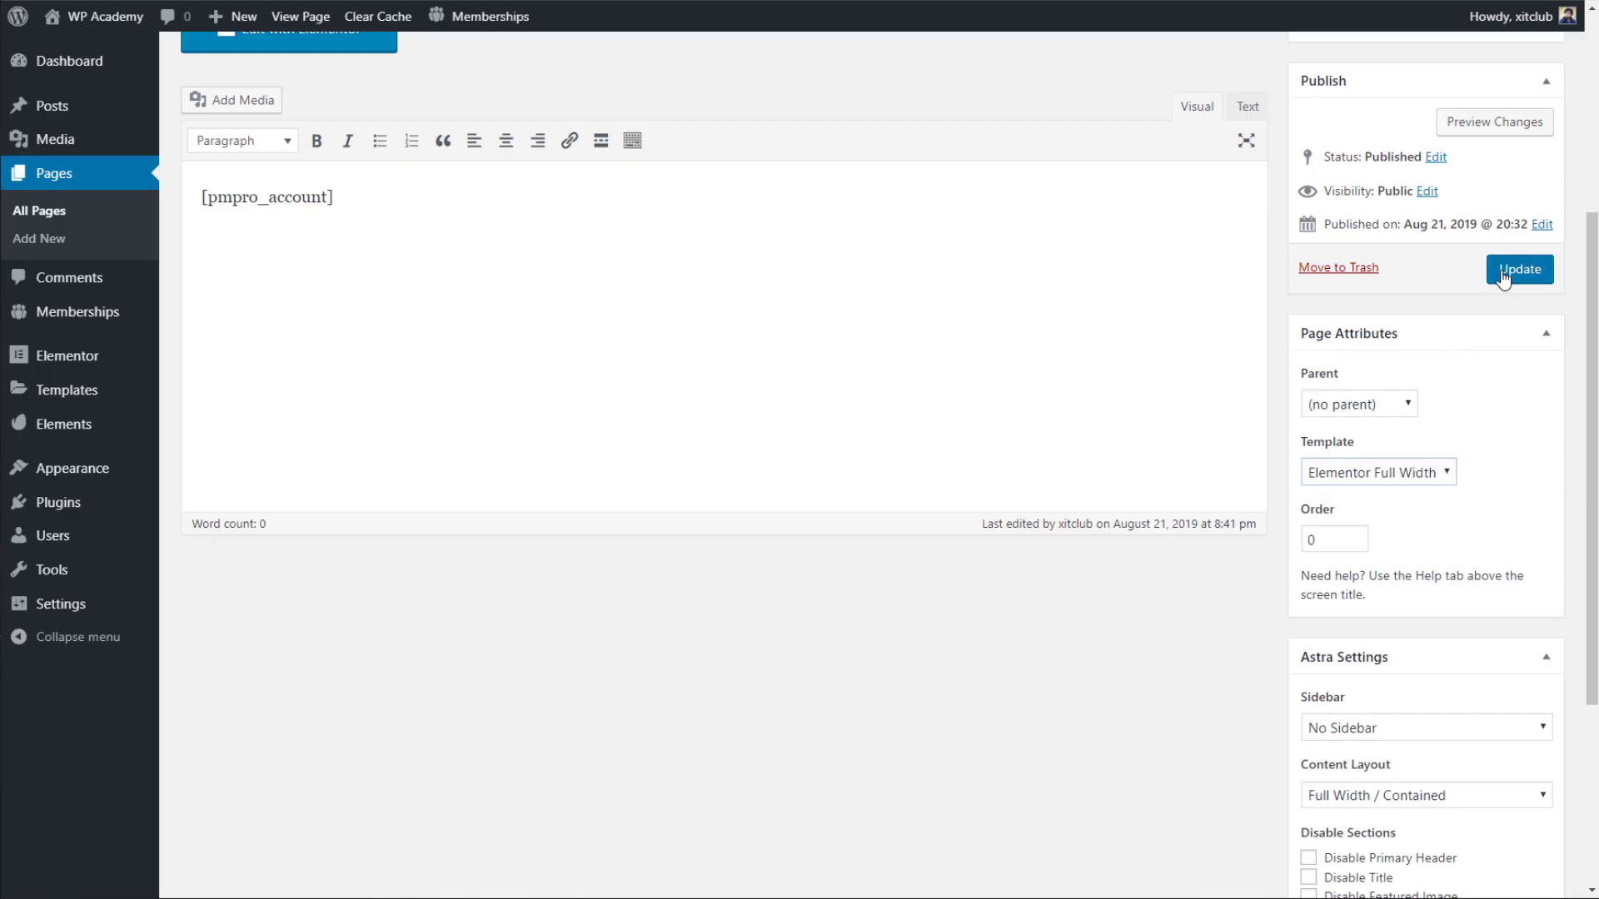
click(1541, 270)
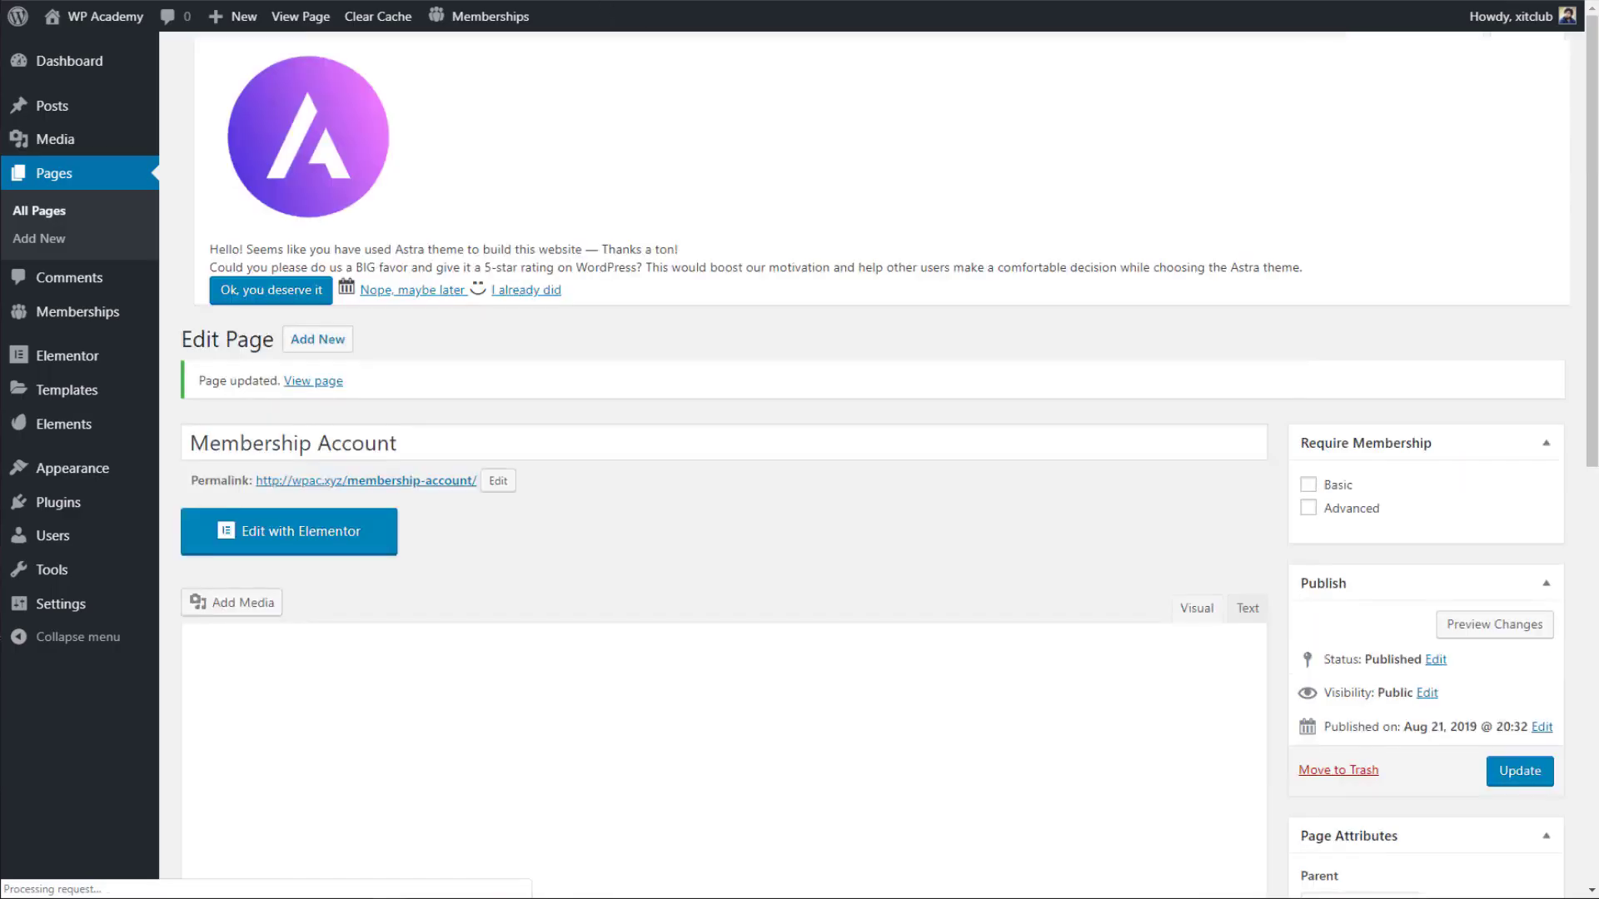
key(ctrl+Tab)
key(F5)
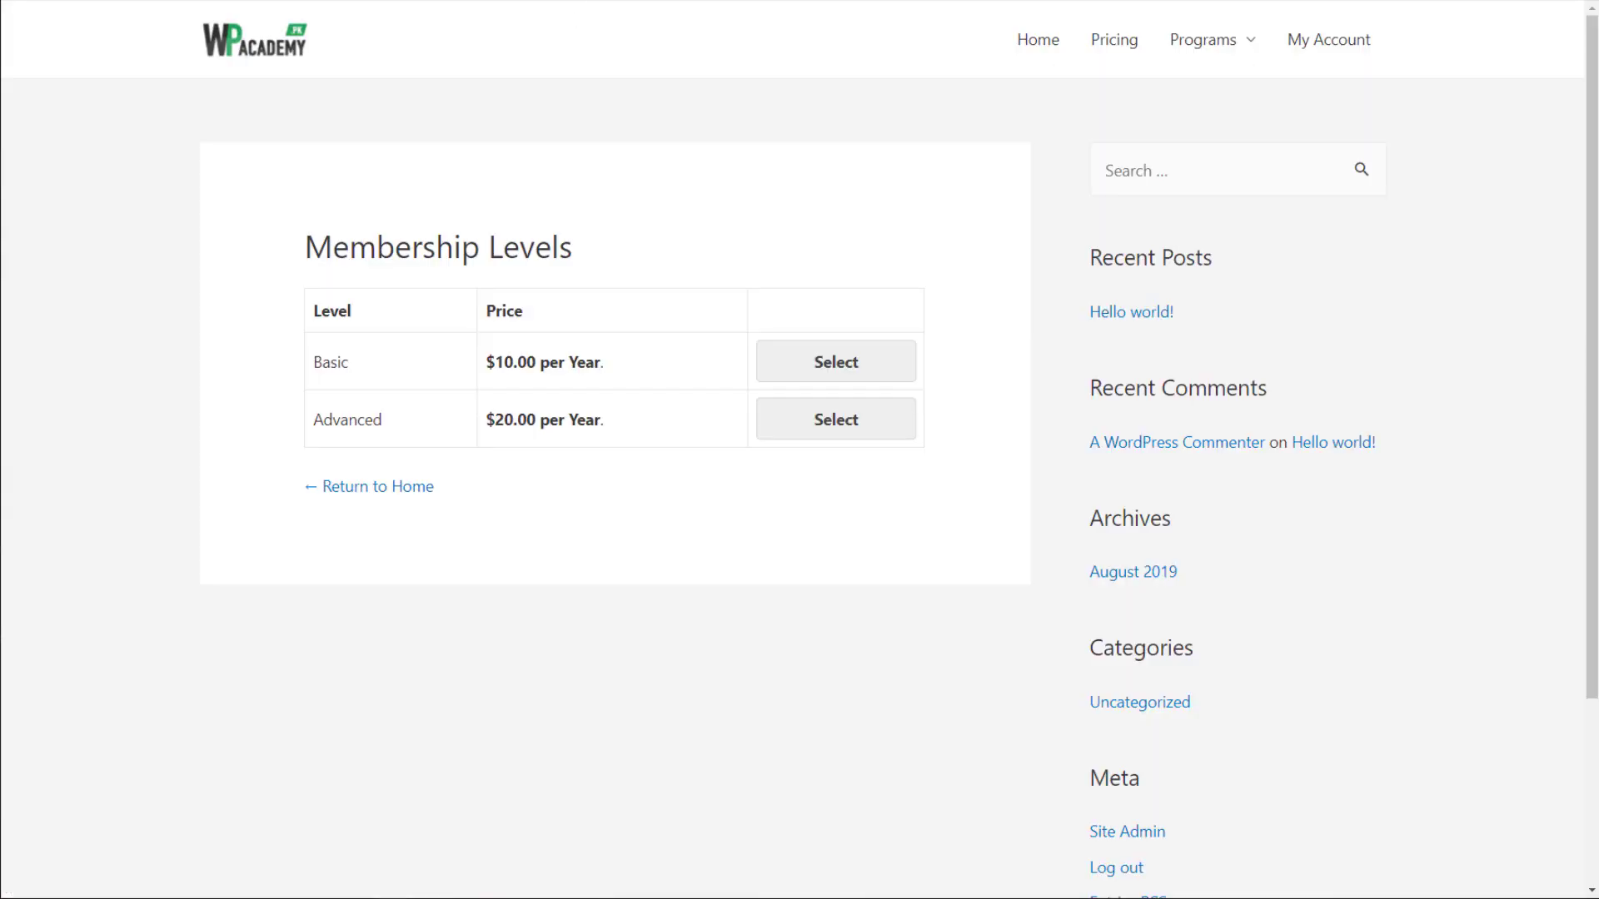
key(ctrl+Tab)
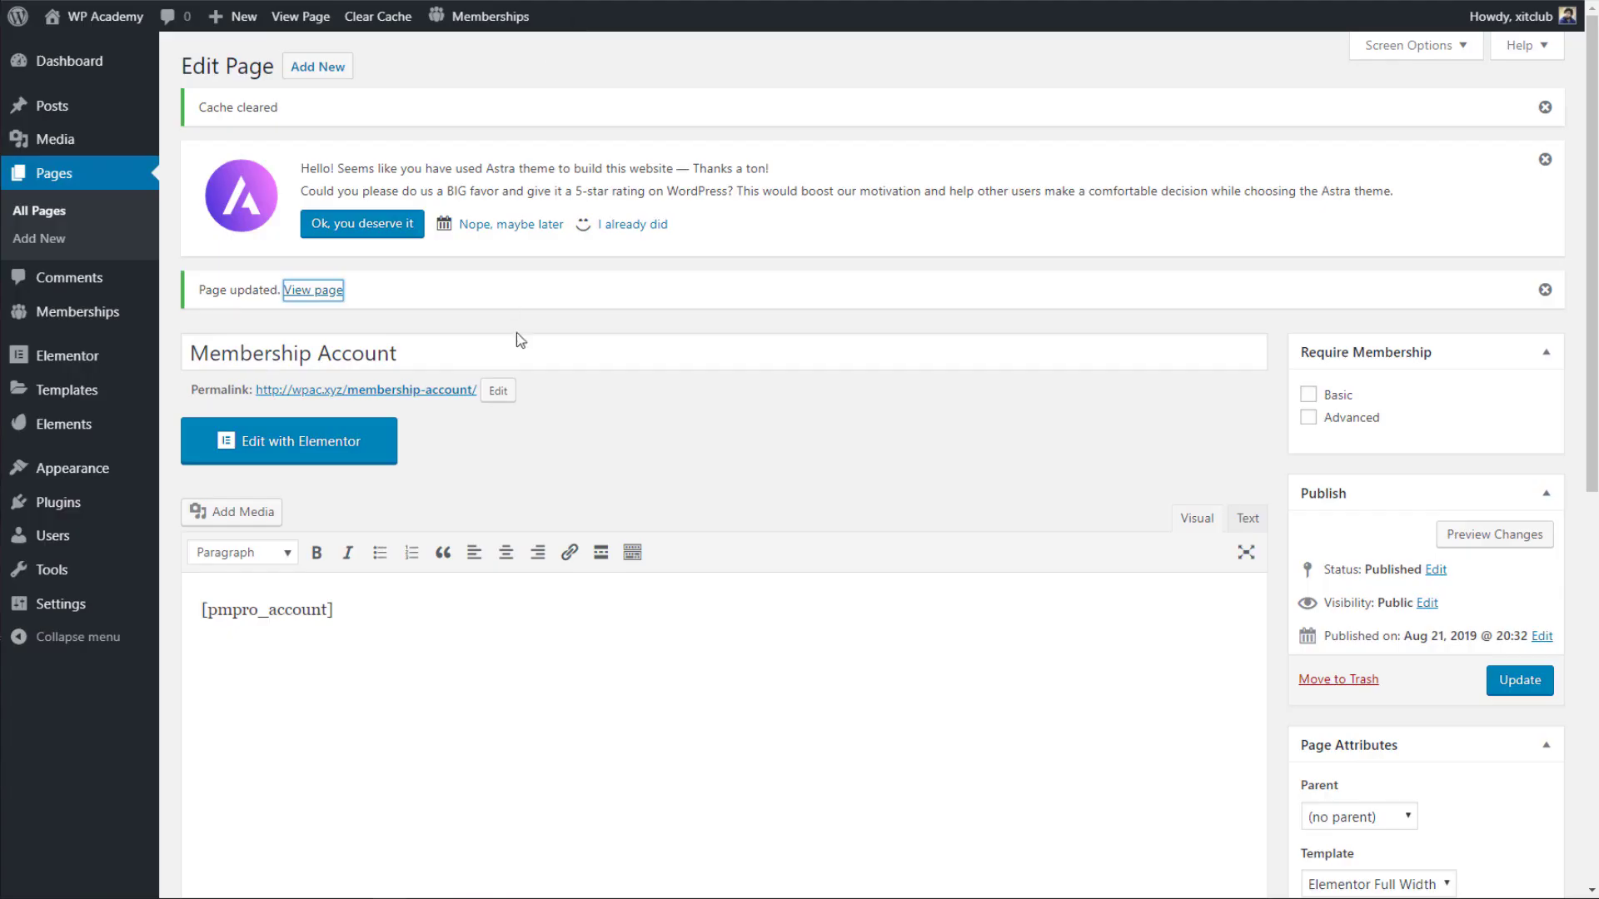
Restore the Content Boxed content layout and the Default Template on the Membership Account page and update it.
click(117, 211)
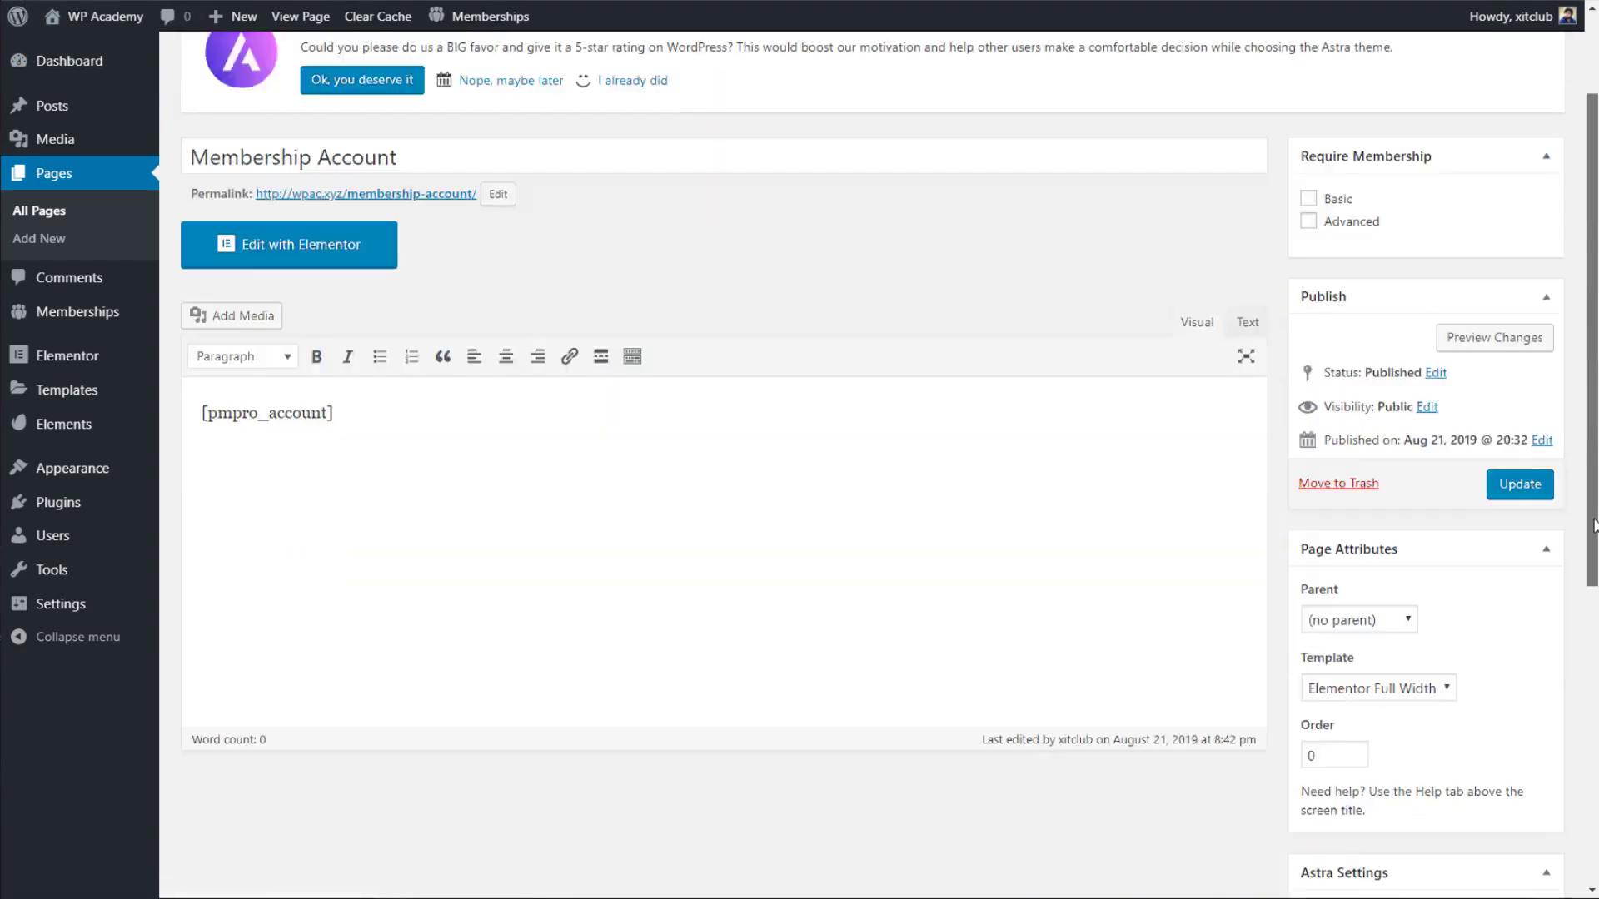
drag(1592, 259, 1592, 616)
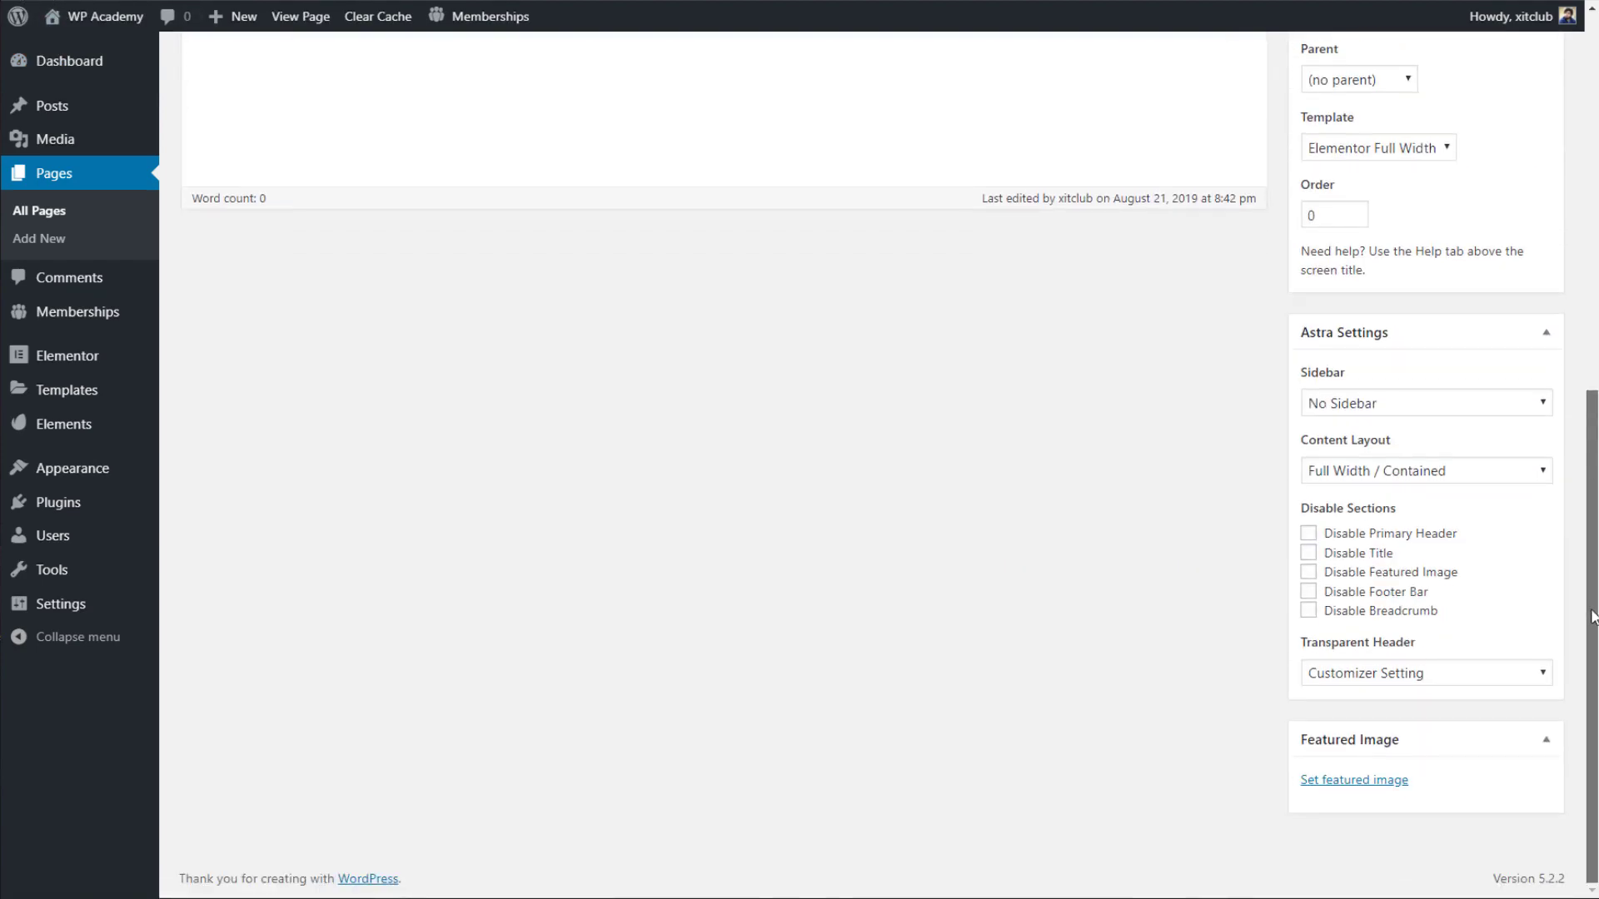
click(1380, 410)
click(1381, 409)
click(1399, 473)
click(1412, 533)
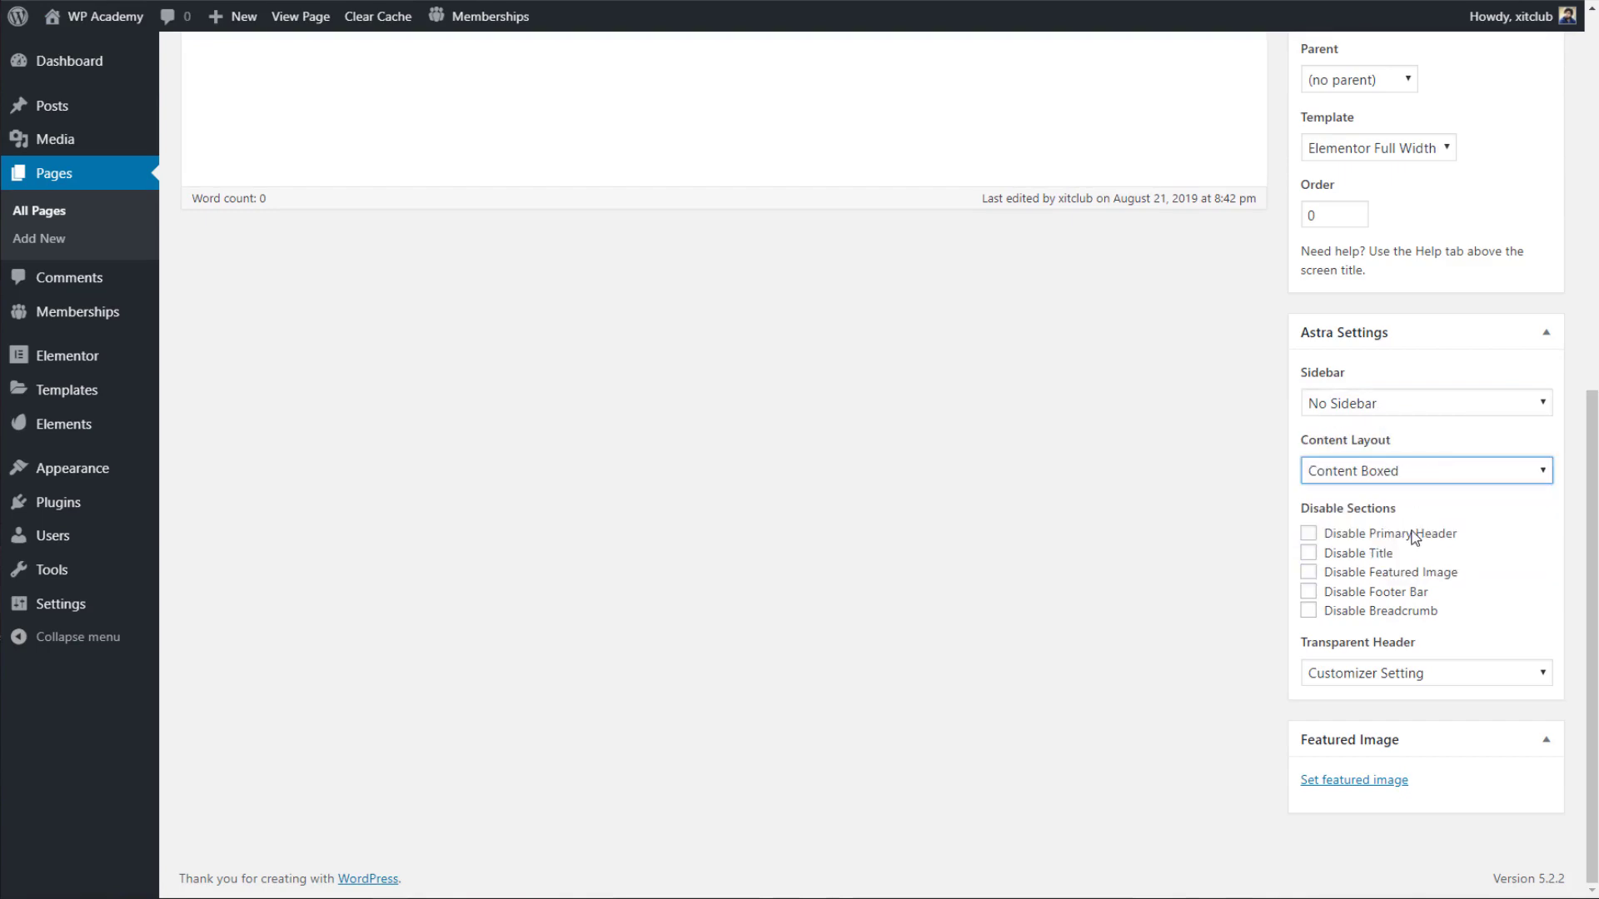
scroll(1494, 562, up, 8)
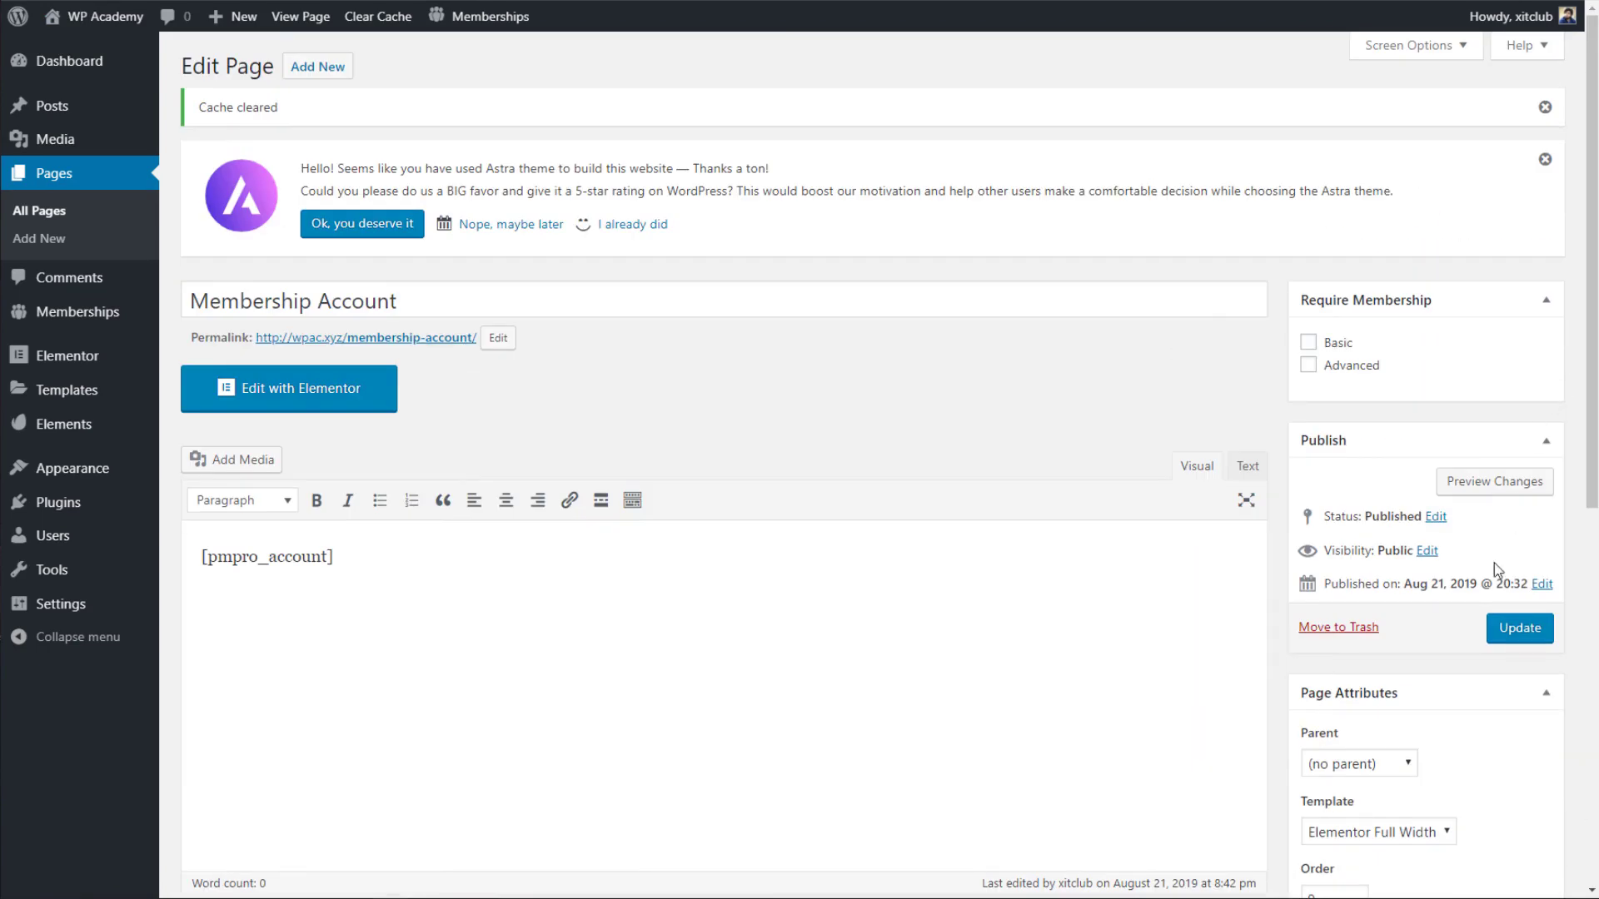
click(1426, 836)
click(1406, 771)
click(1520, 628)
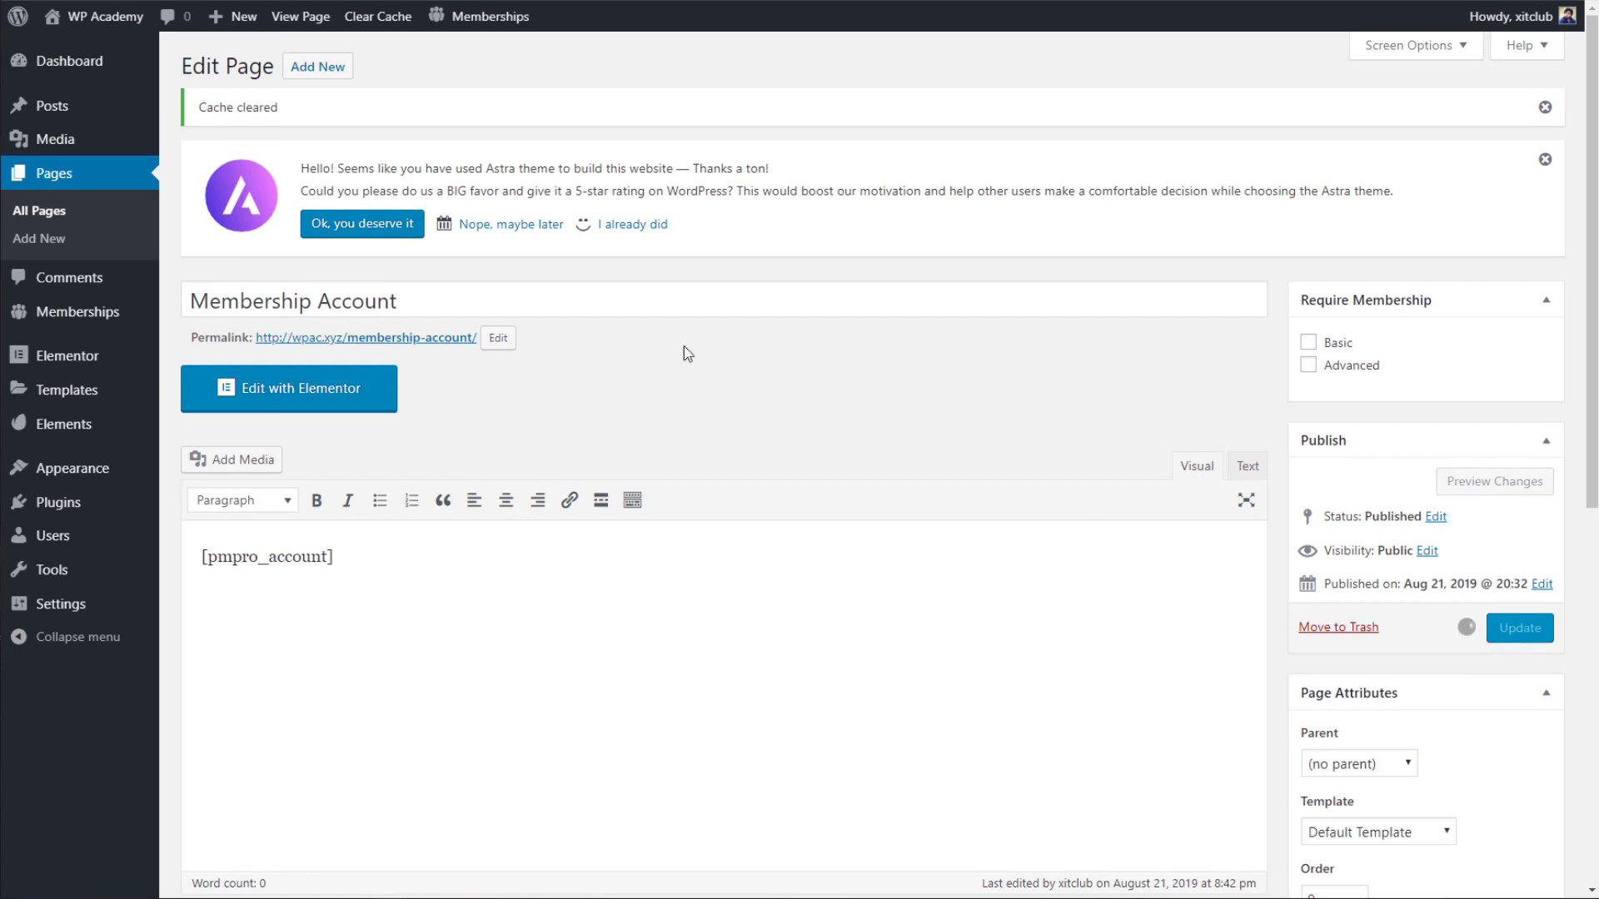
Open the Membership Levels page for editing and update it with the No Sidebar option and the Content Boxed content layout.
key(ctrl+shift+Tab)
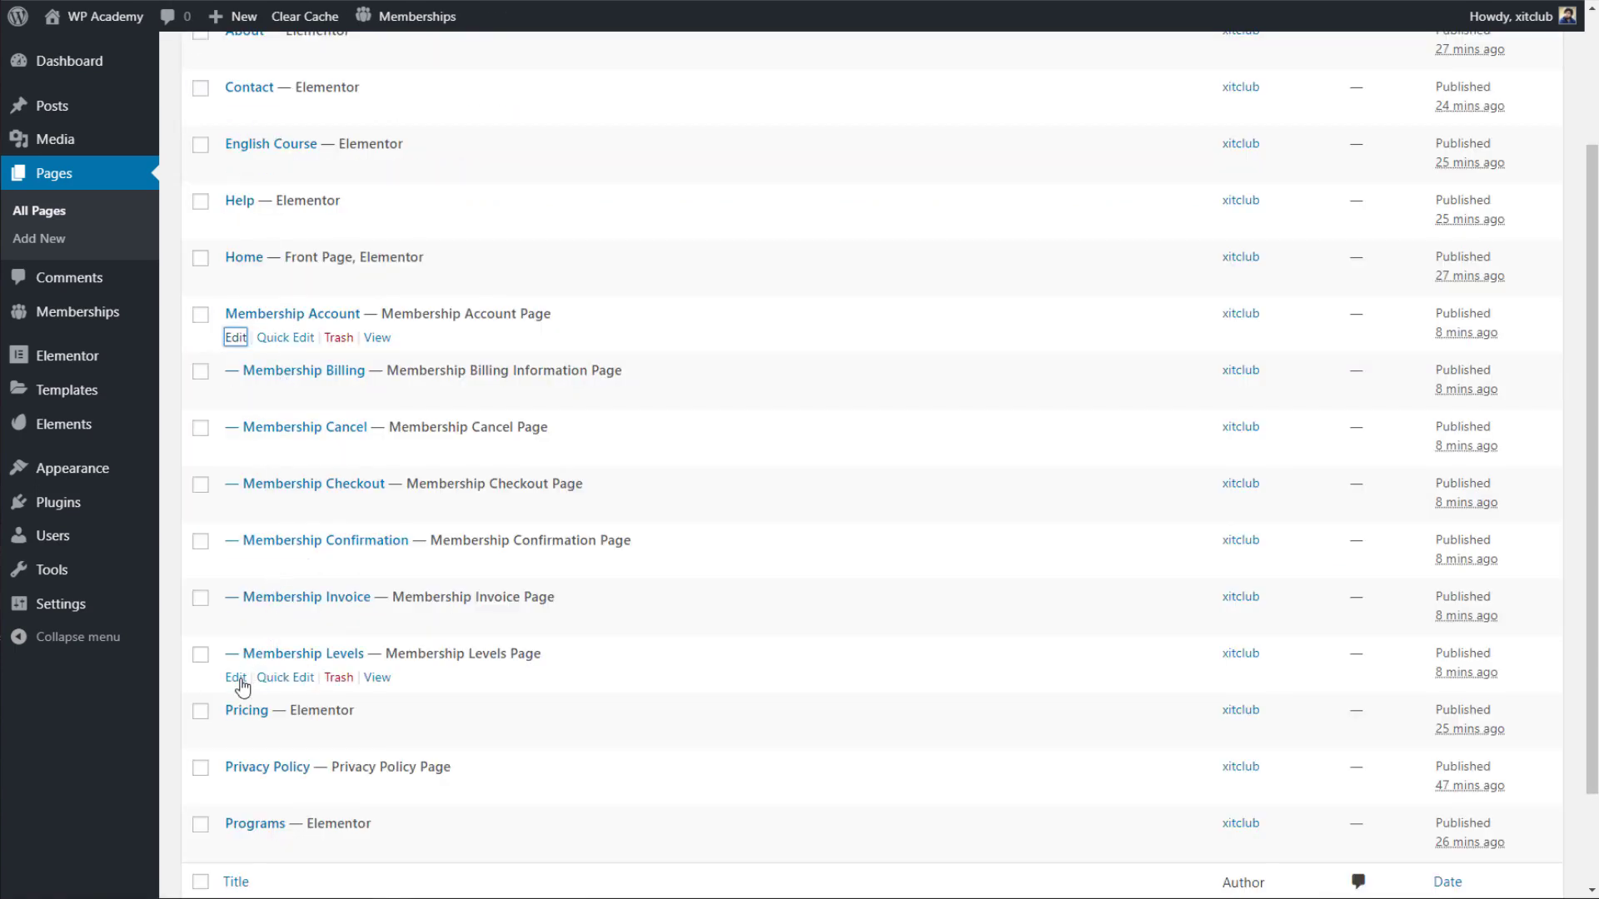
click(239, 681)
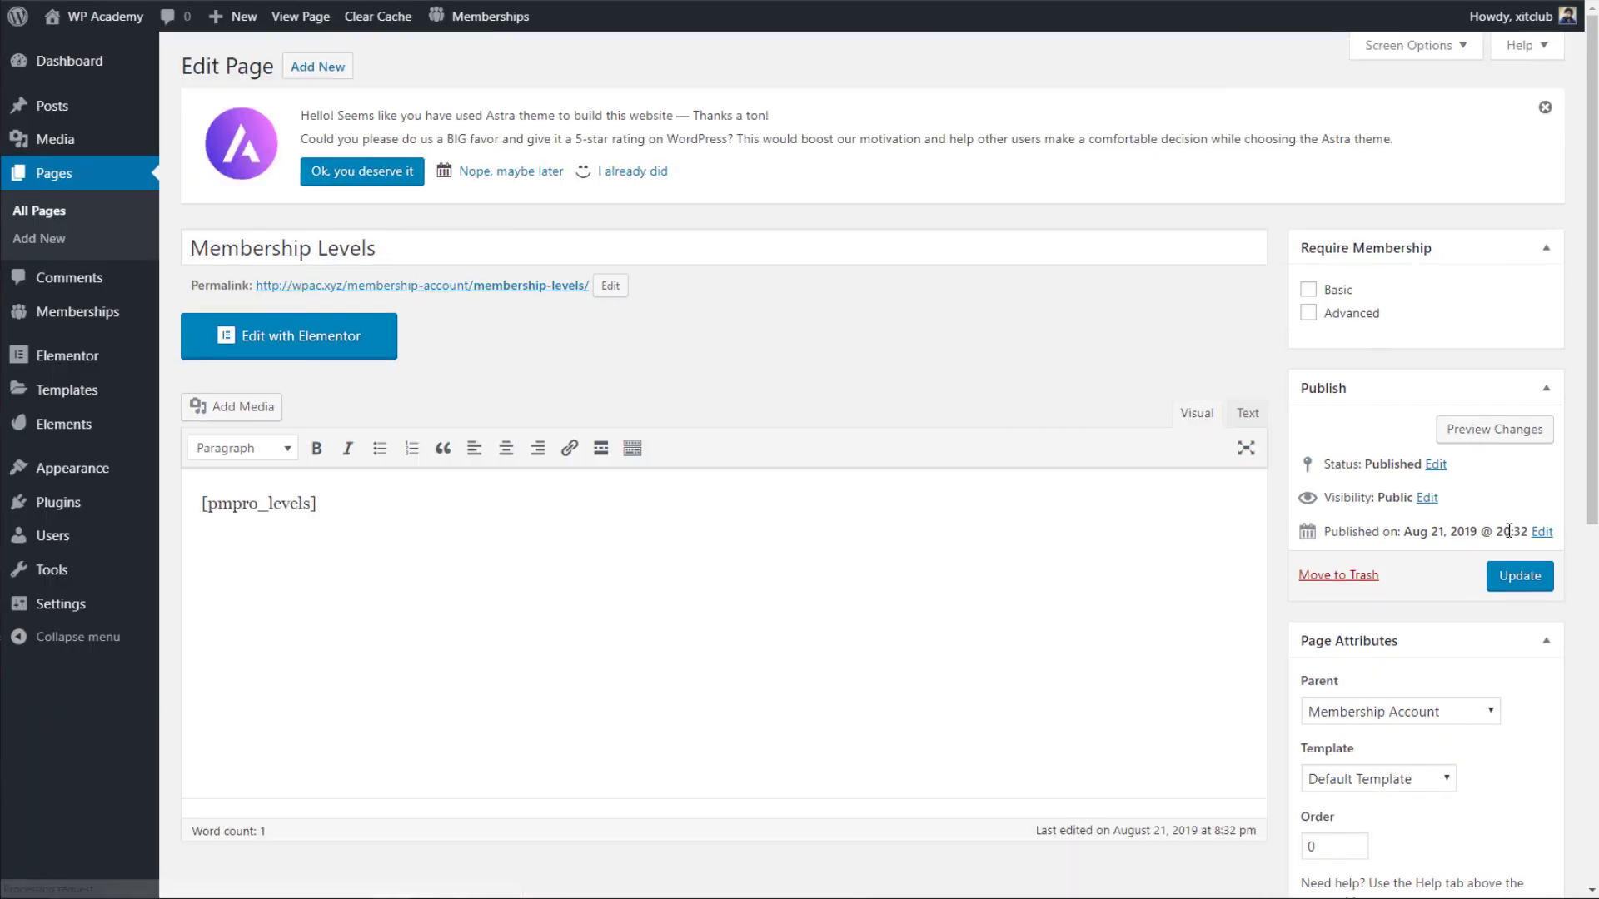
scroll(1512, 529, down, 8)
click(1332, 406)
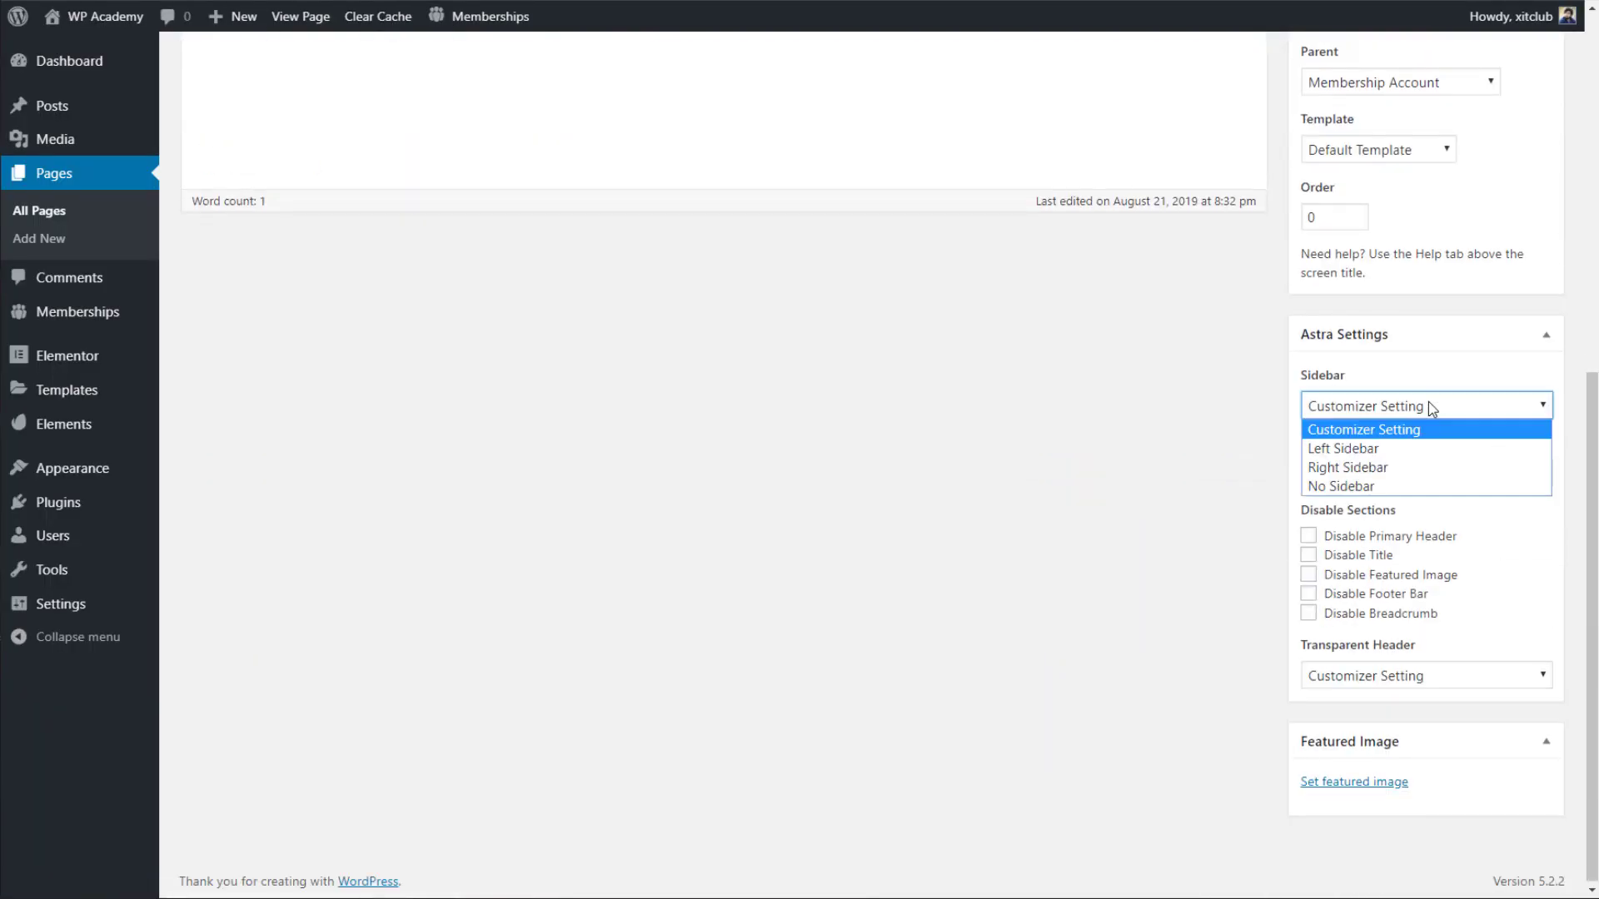
click(1426, 486)
click(1399, 471)
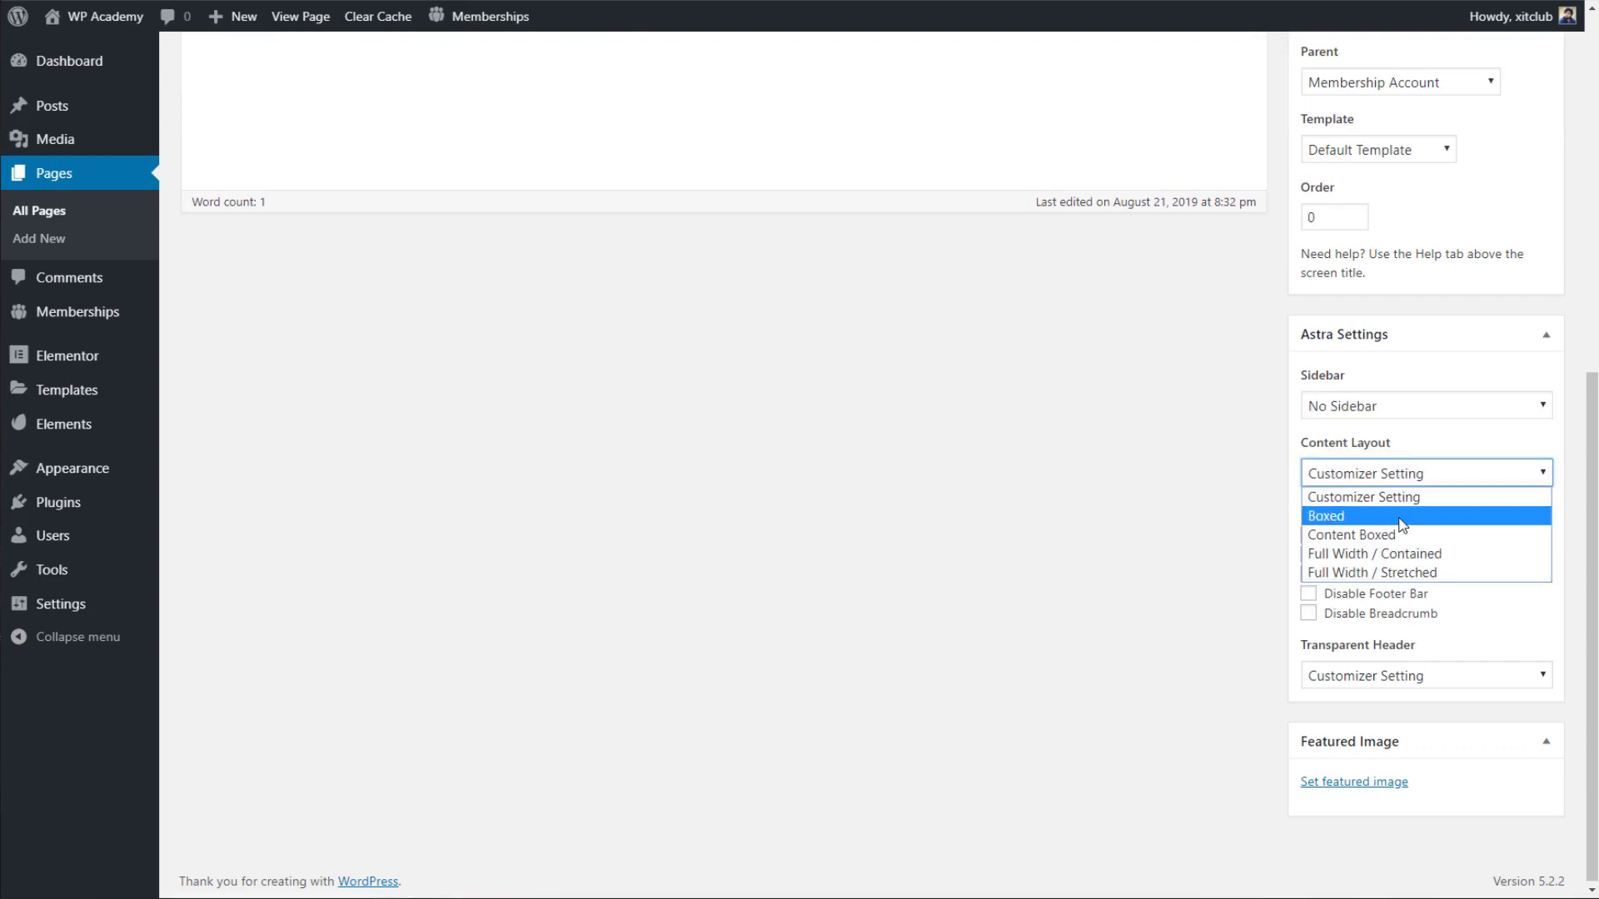
click(1405, 536)
scroll(1565, 371, up, 8)
click(1517, 575)
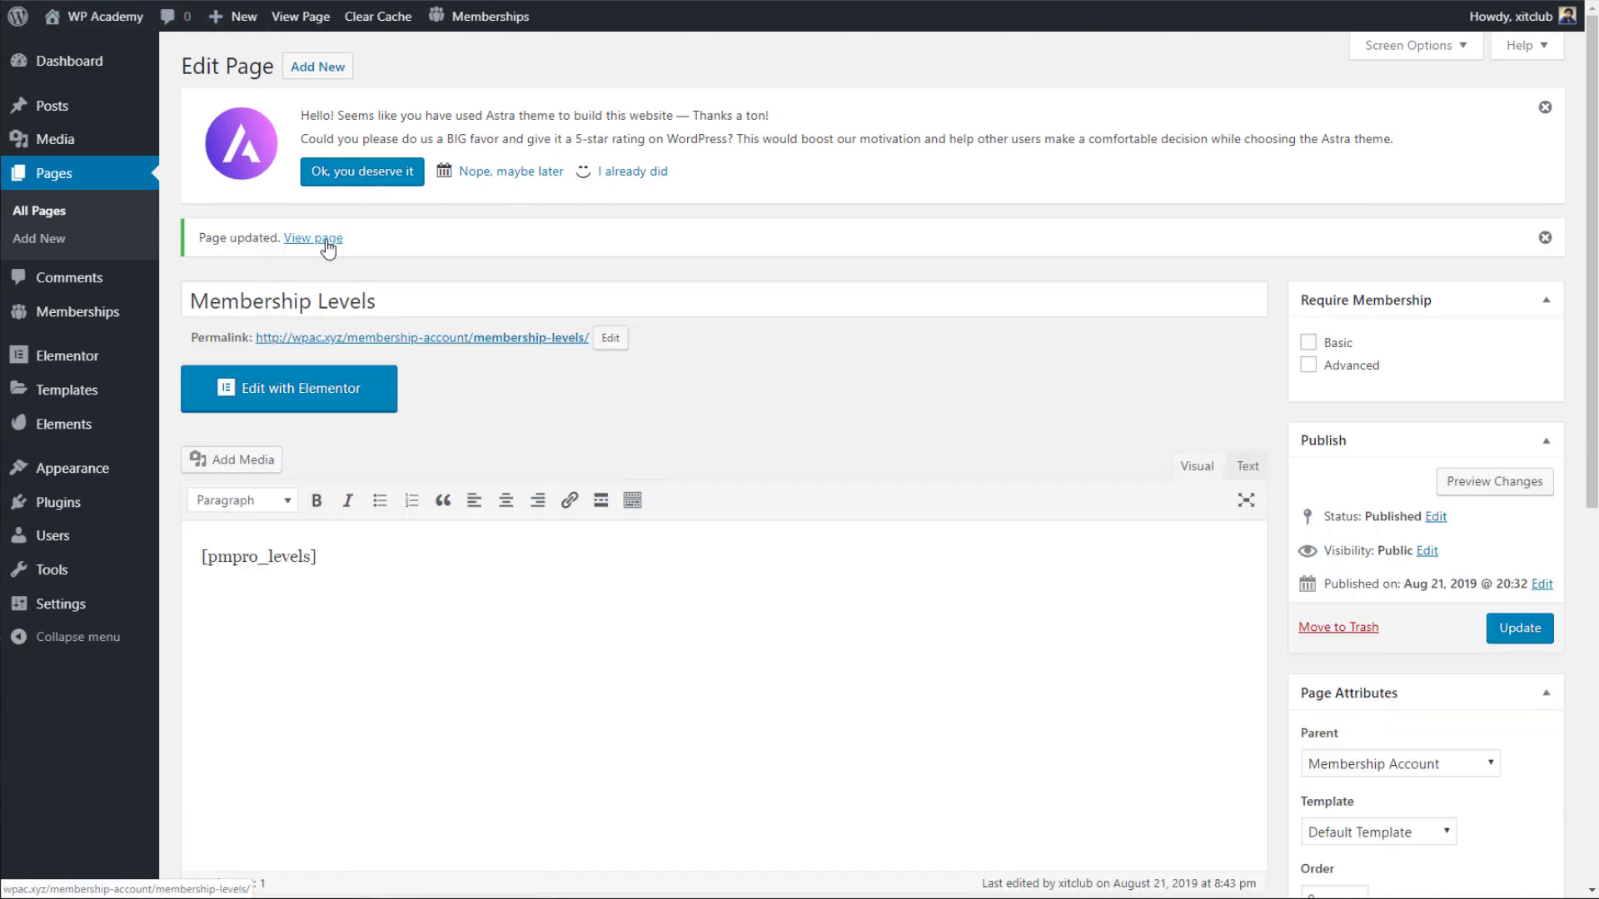
View the updated Membership Levels page on the live site and open the English Course page from the Programs navigation.
click(328, 242)
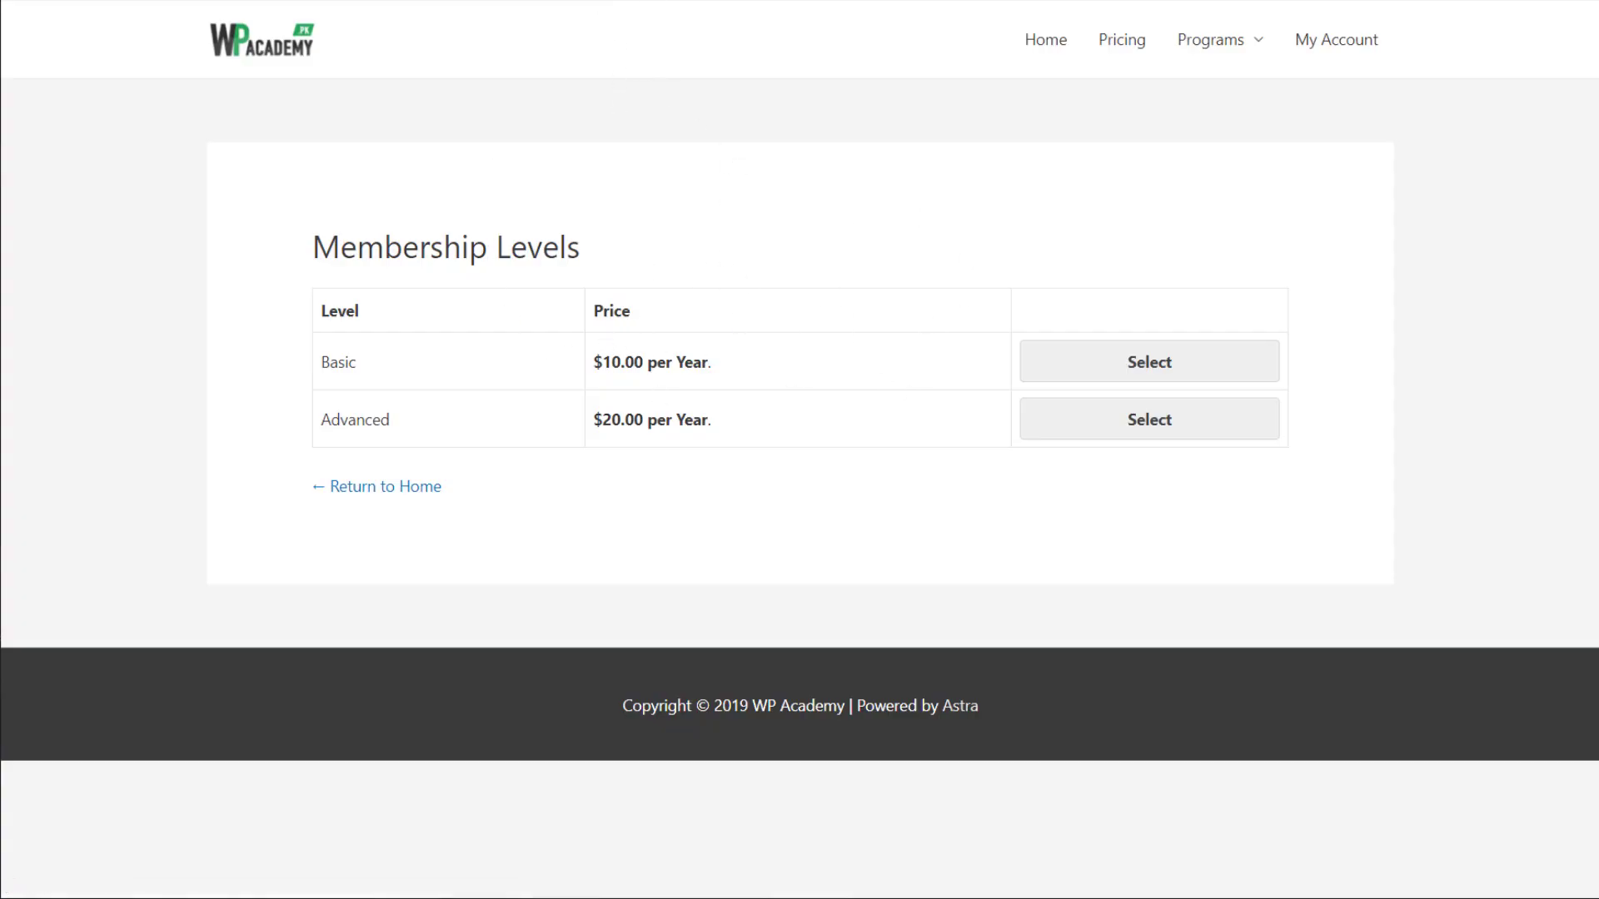
key(alt+Left)
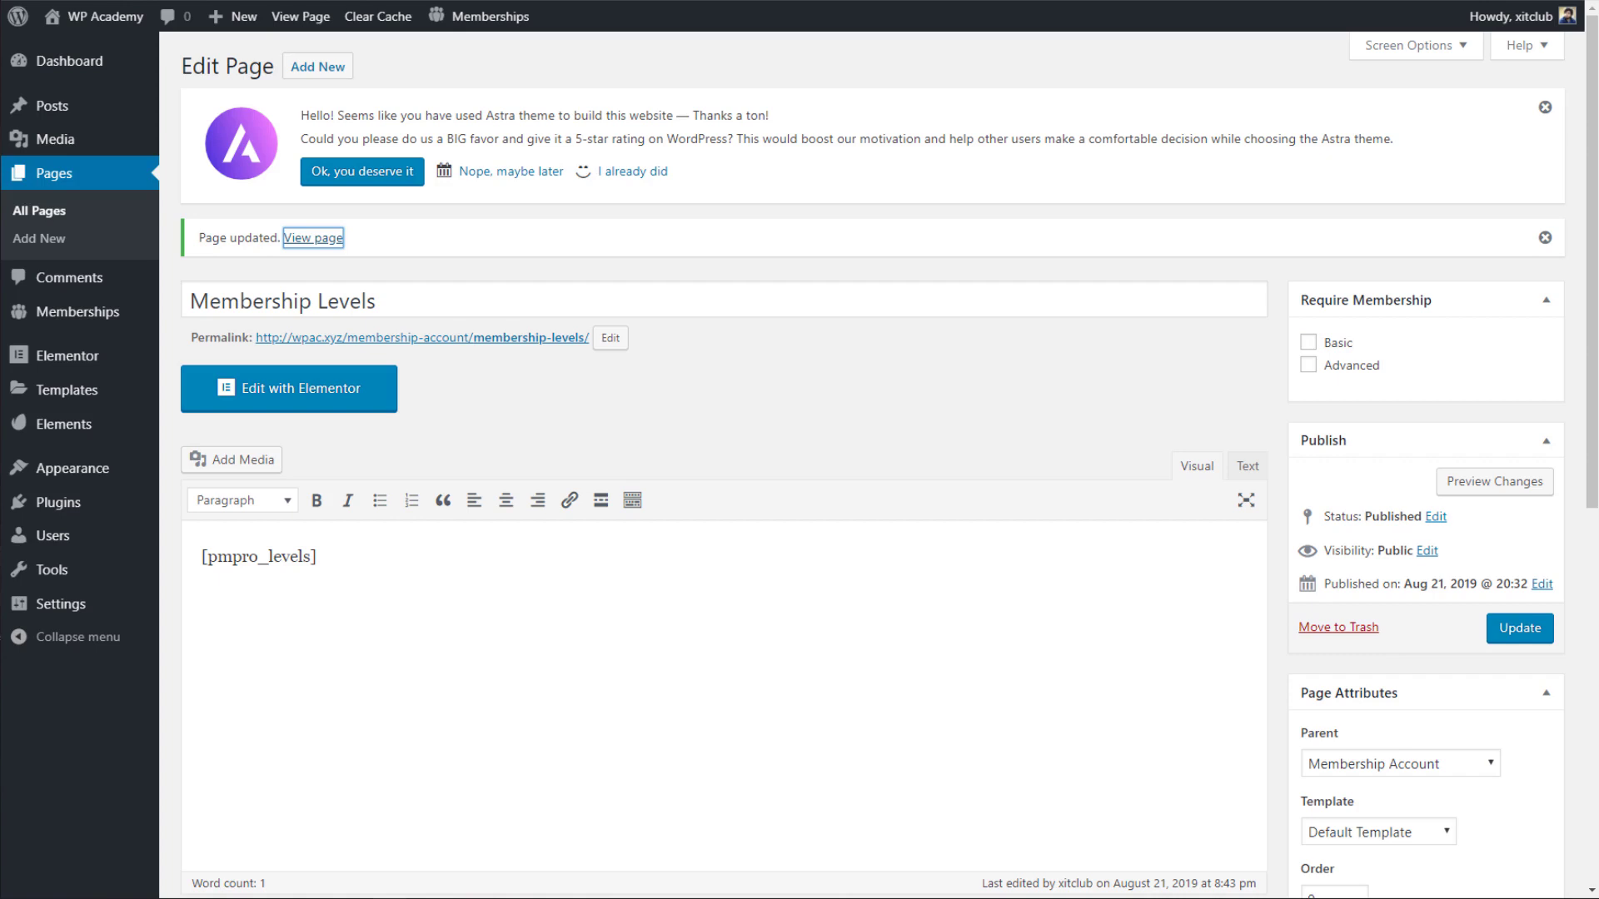
click(318, 240)
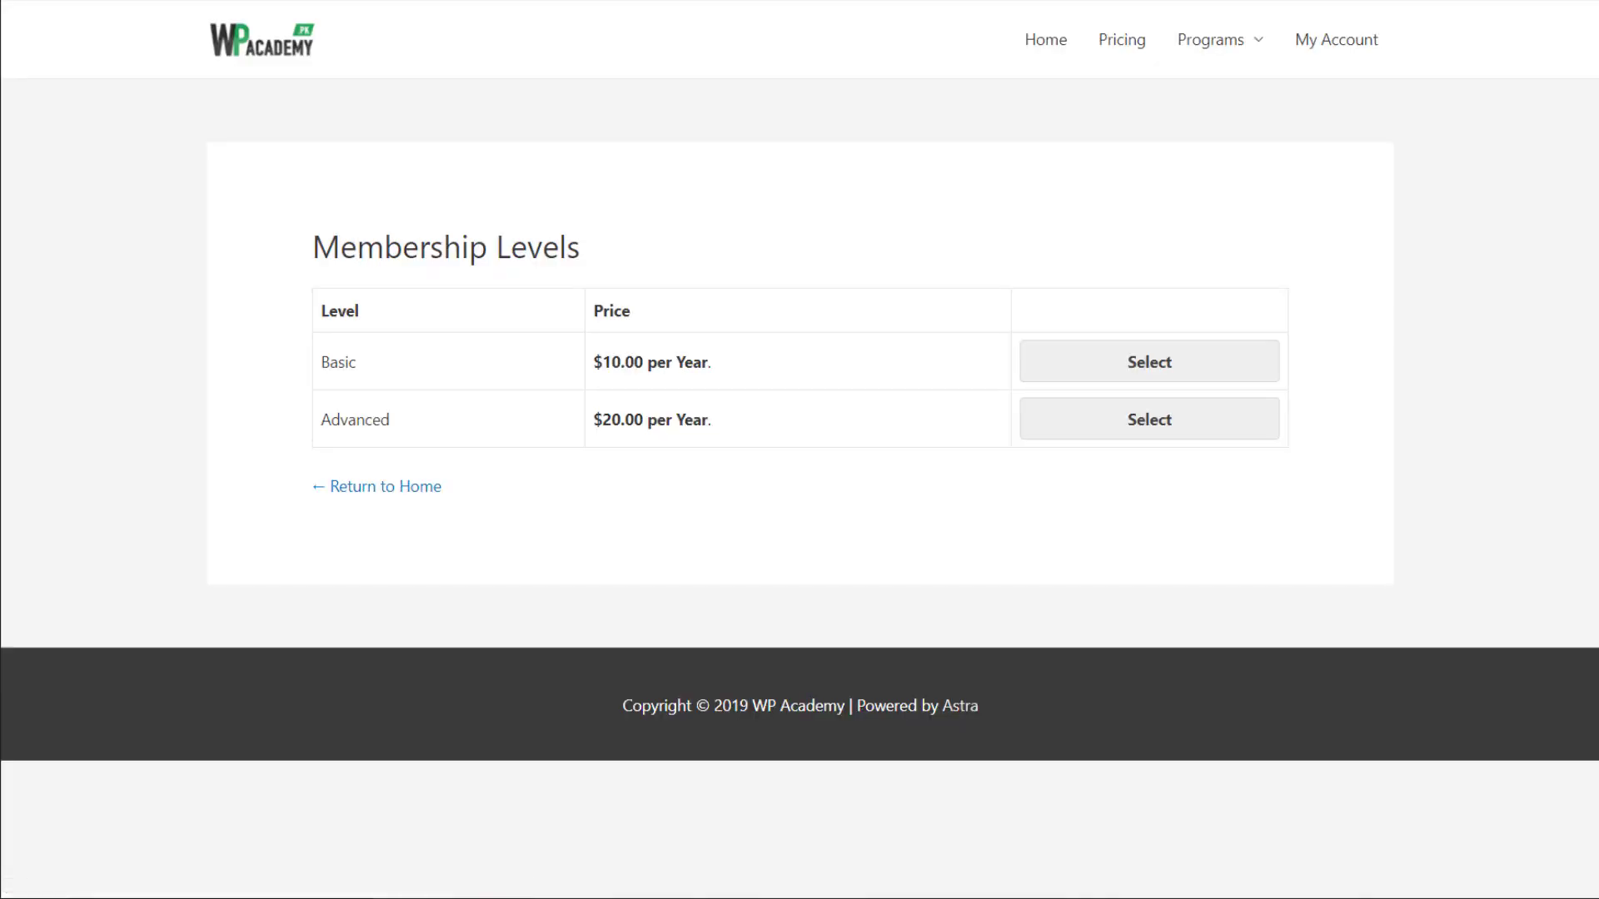
mouse_move(1216, 59)
click(1238, 100)
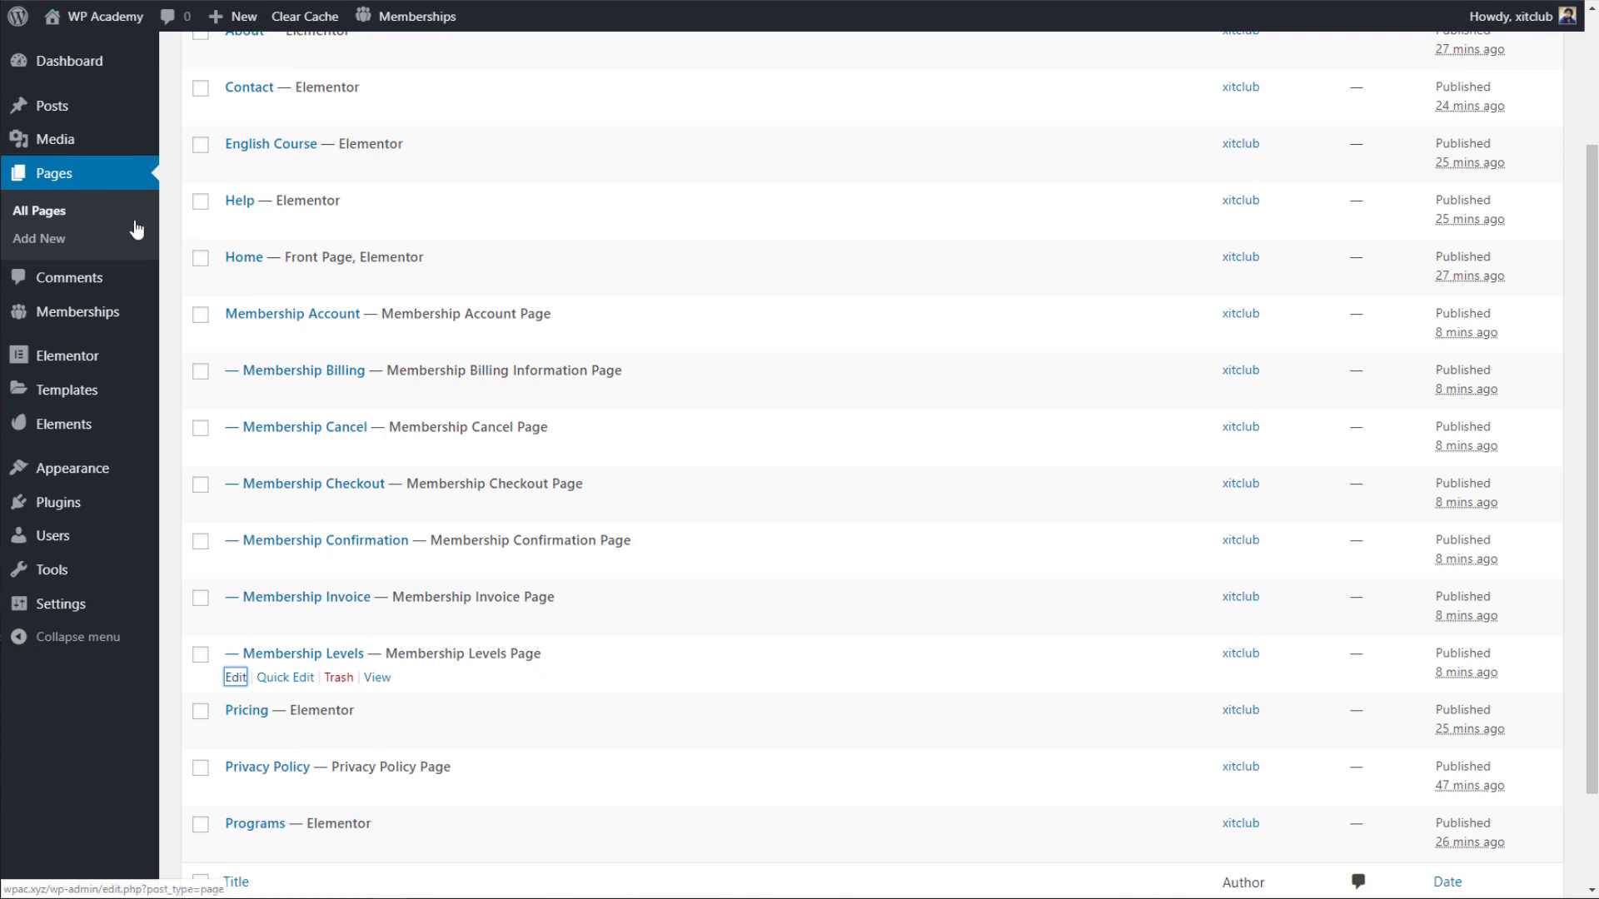
Open the English Course page for editing, dismiss the theme rating notice and move the Astra Settings box below the content area.
scroll(296, 329, up, 3)
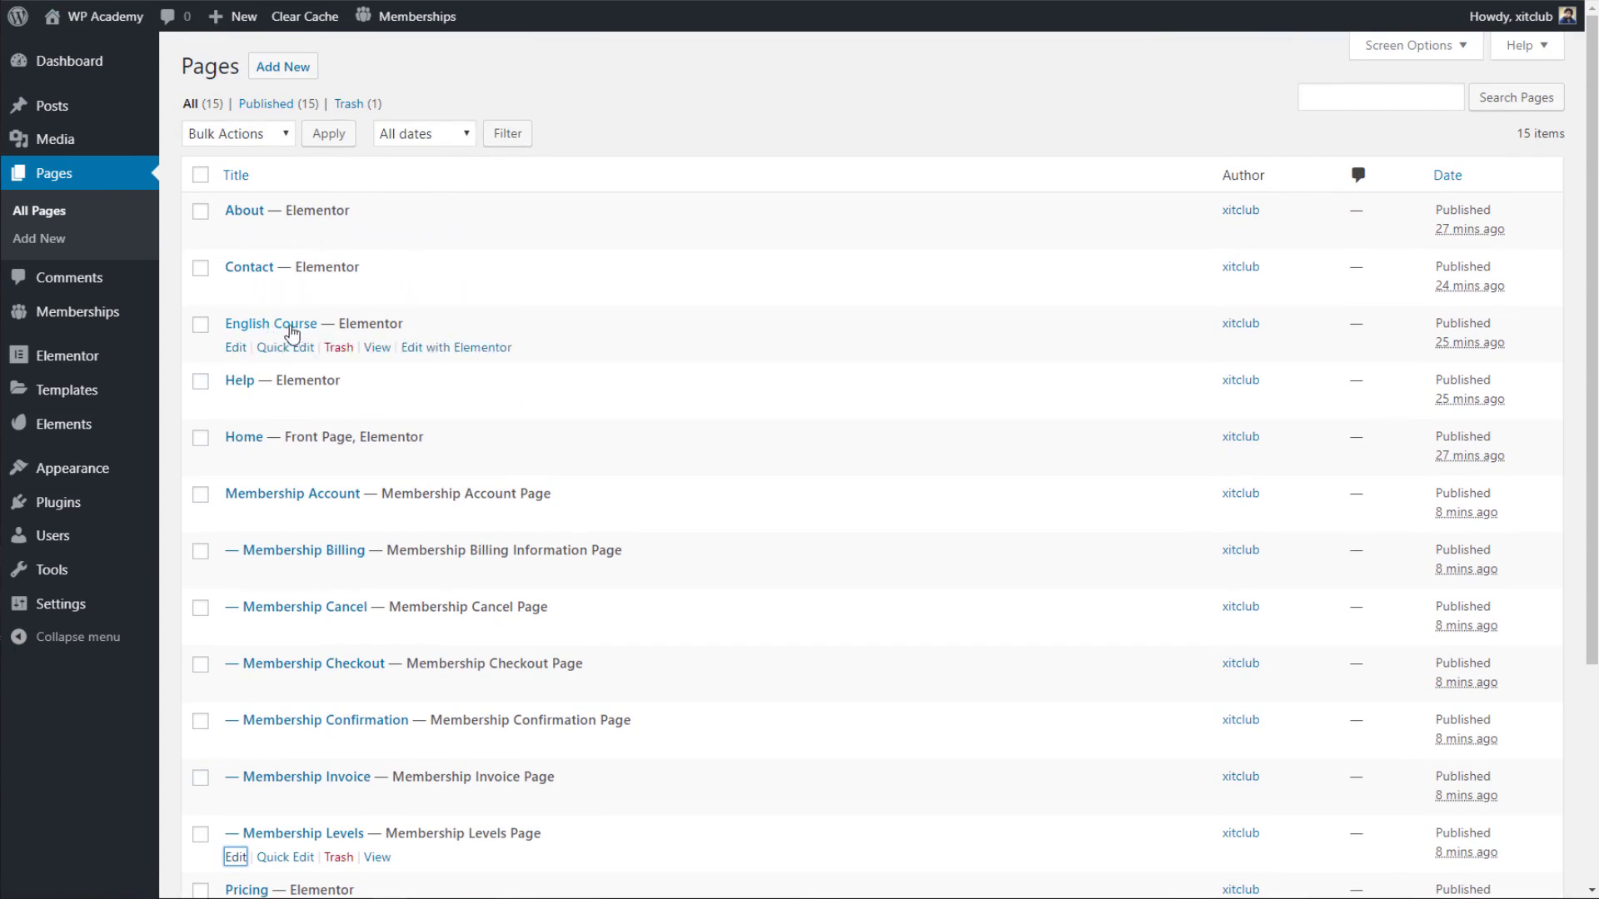
click(236, 352)
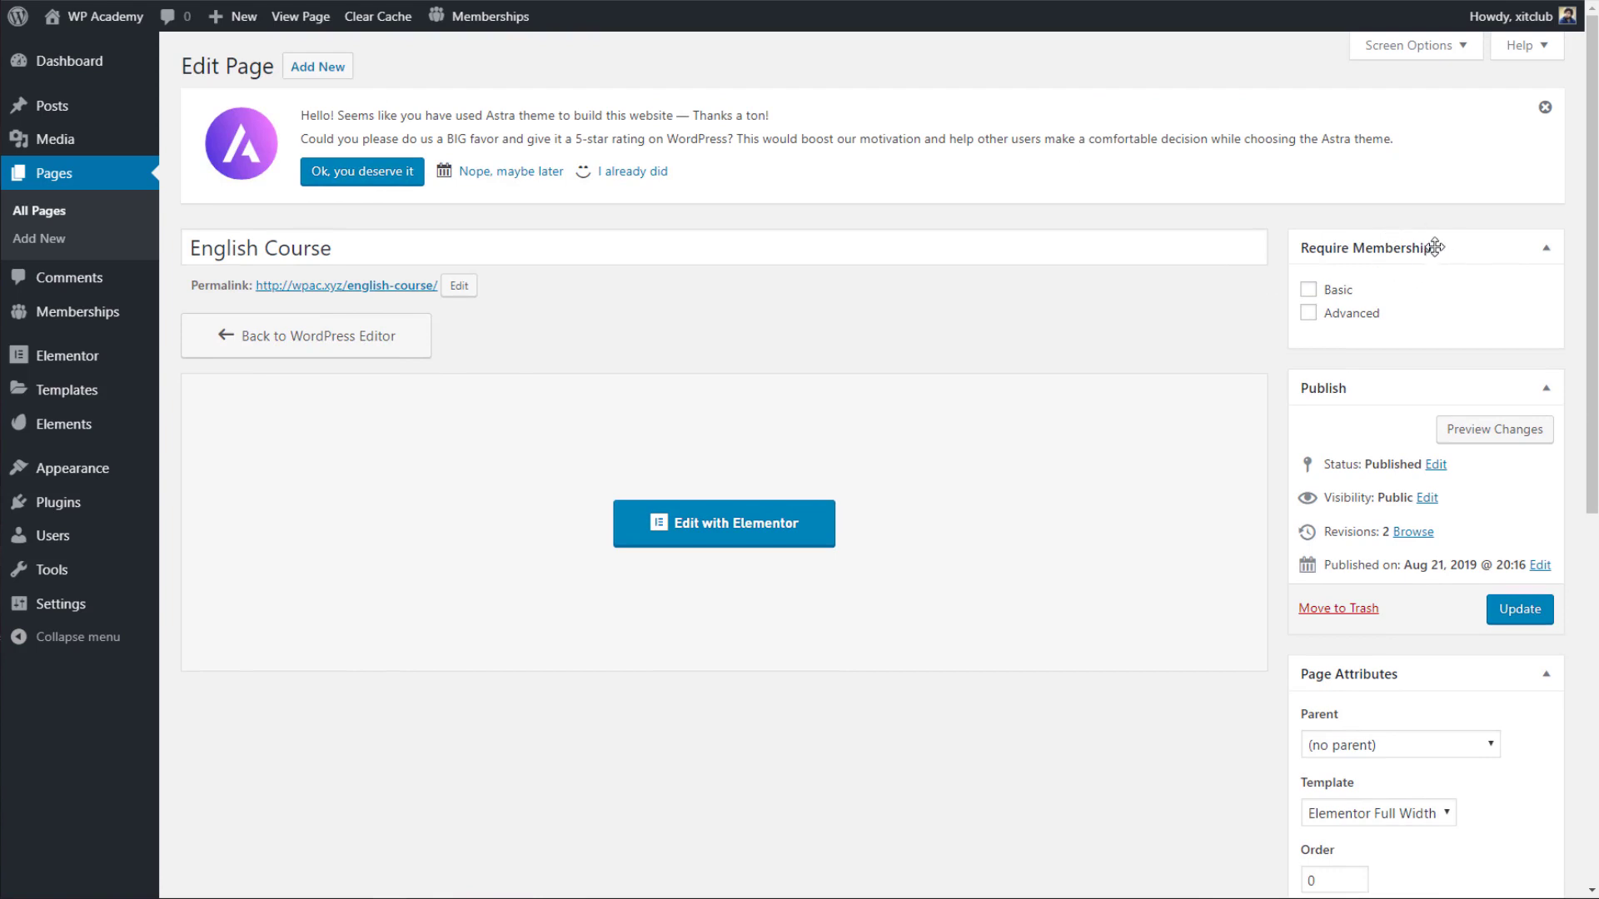
click(1545, 106)
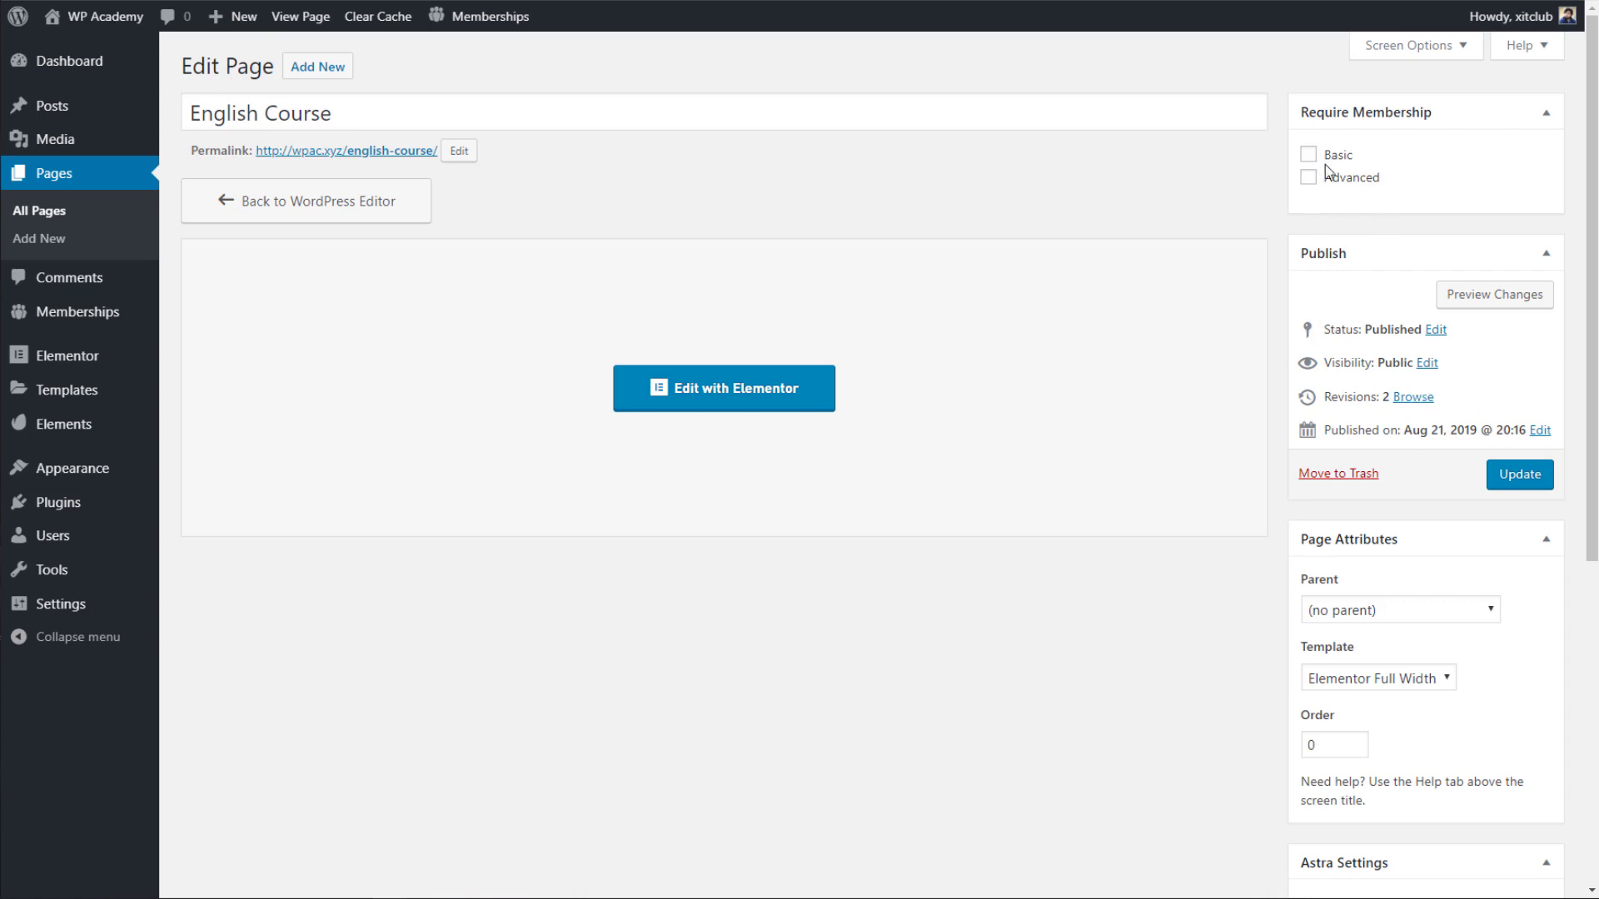
drag(1415, 853, 675, 555)
scroll(940, 493, down, 3)
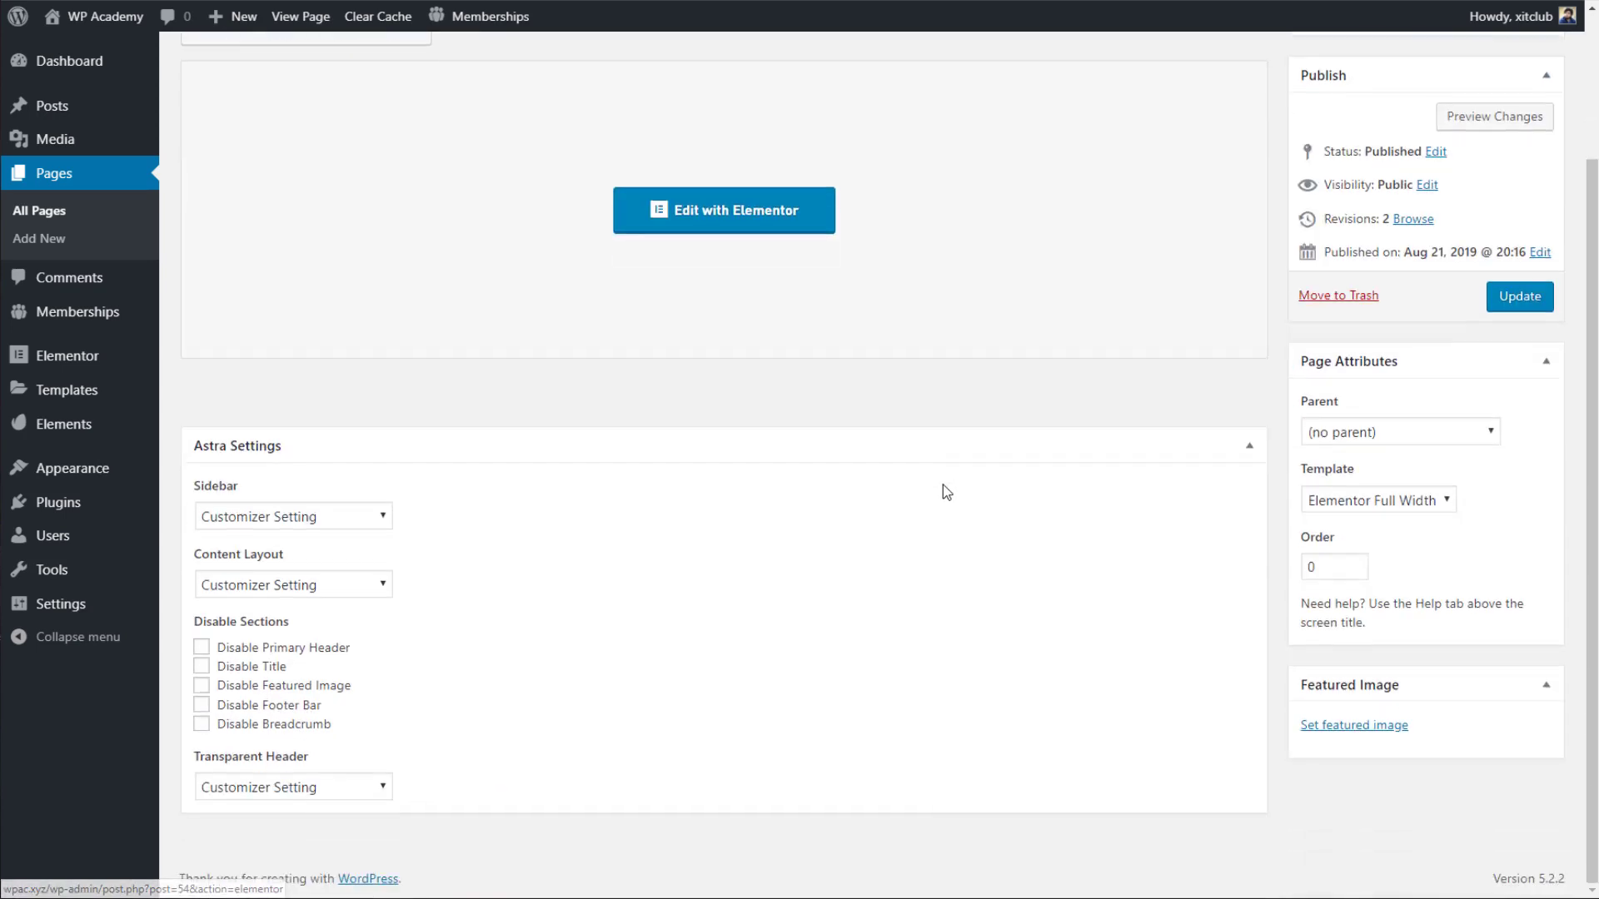
scroll(946, 489, up, 3)
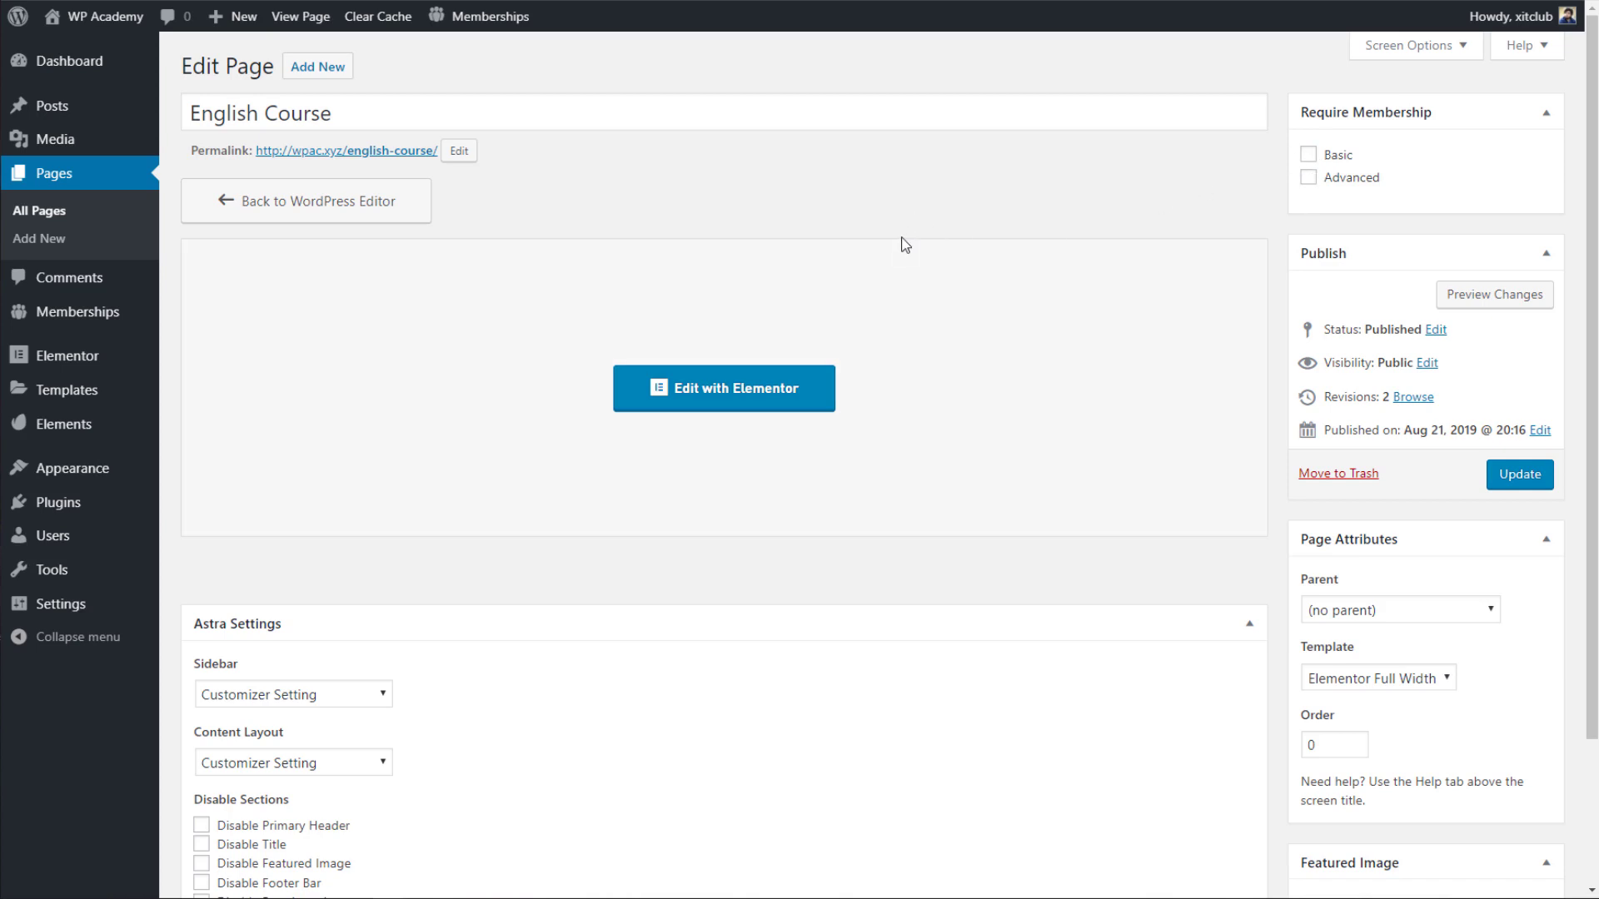
Require the Basic membership level for the English Course page, update it and check the restricted page on the live site.
click(1307, 155)
click(1503, 485)
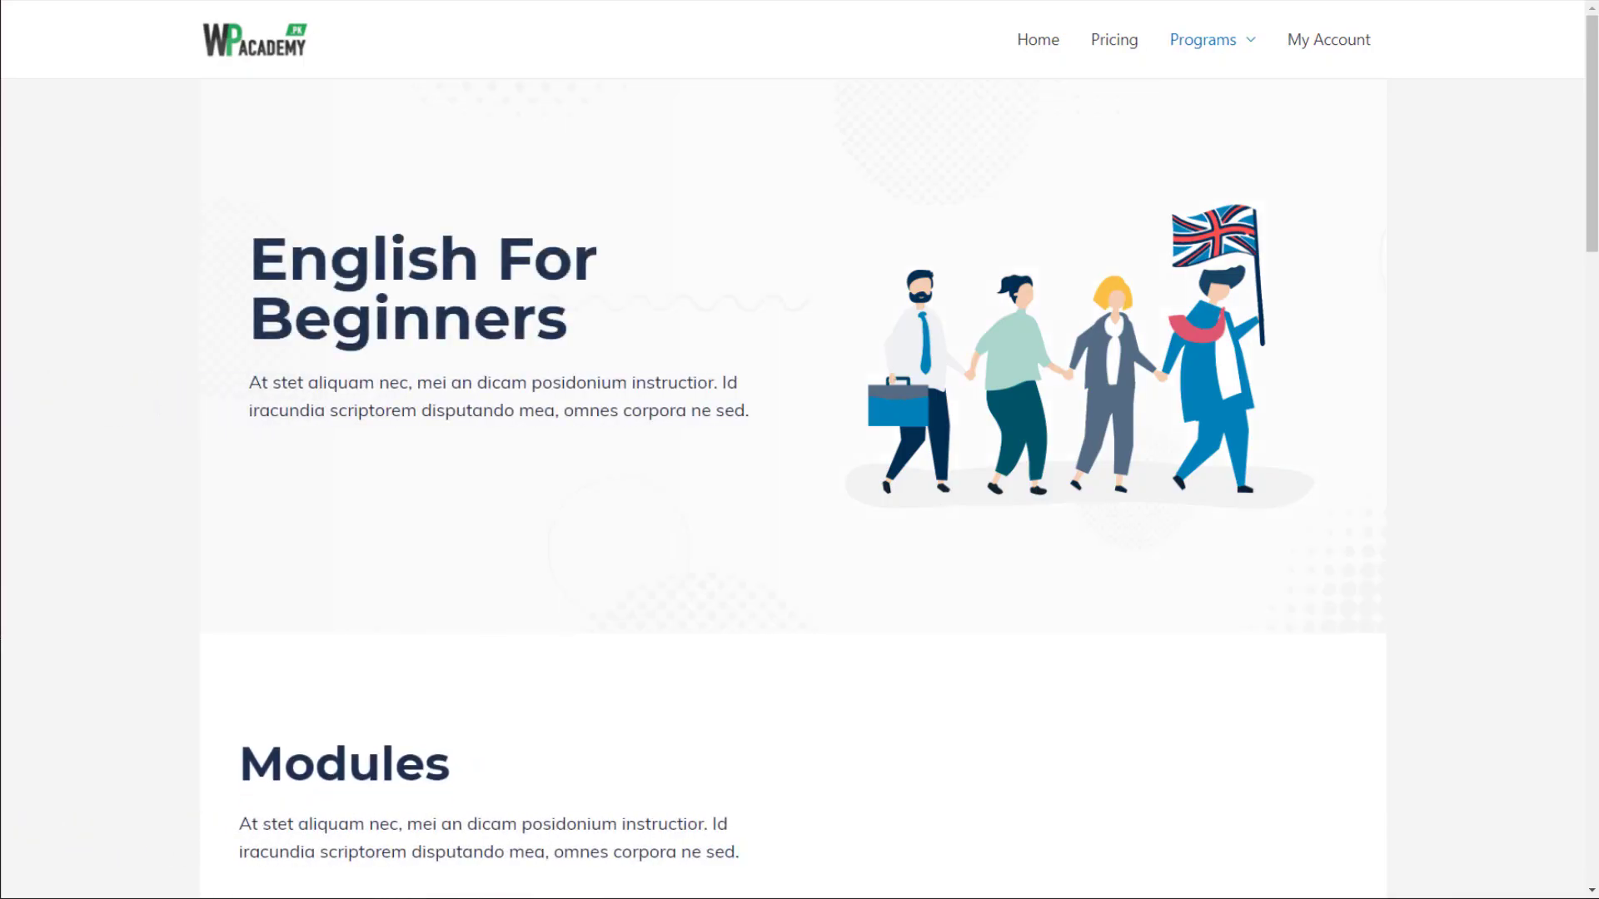
key(F5)
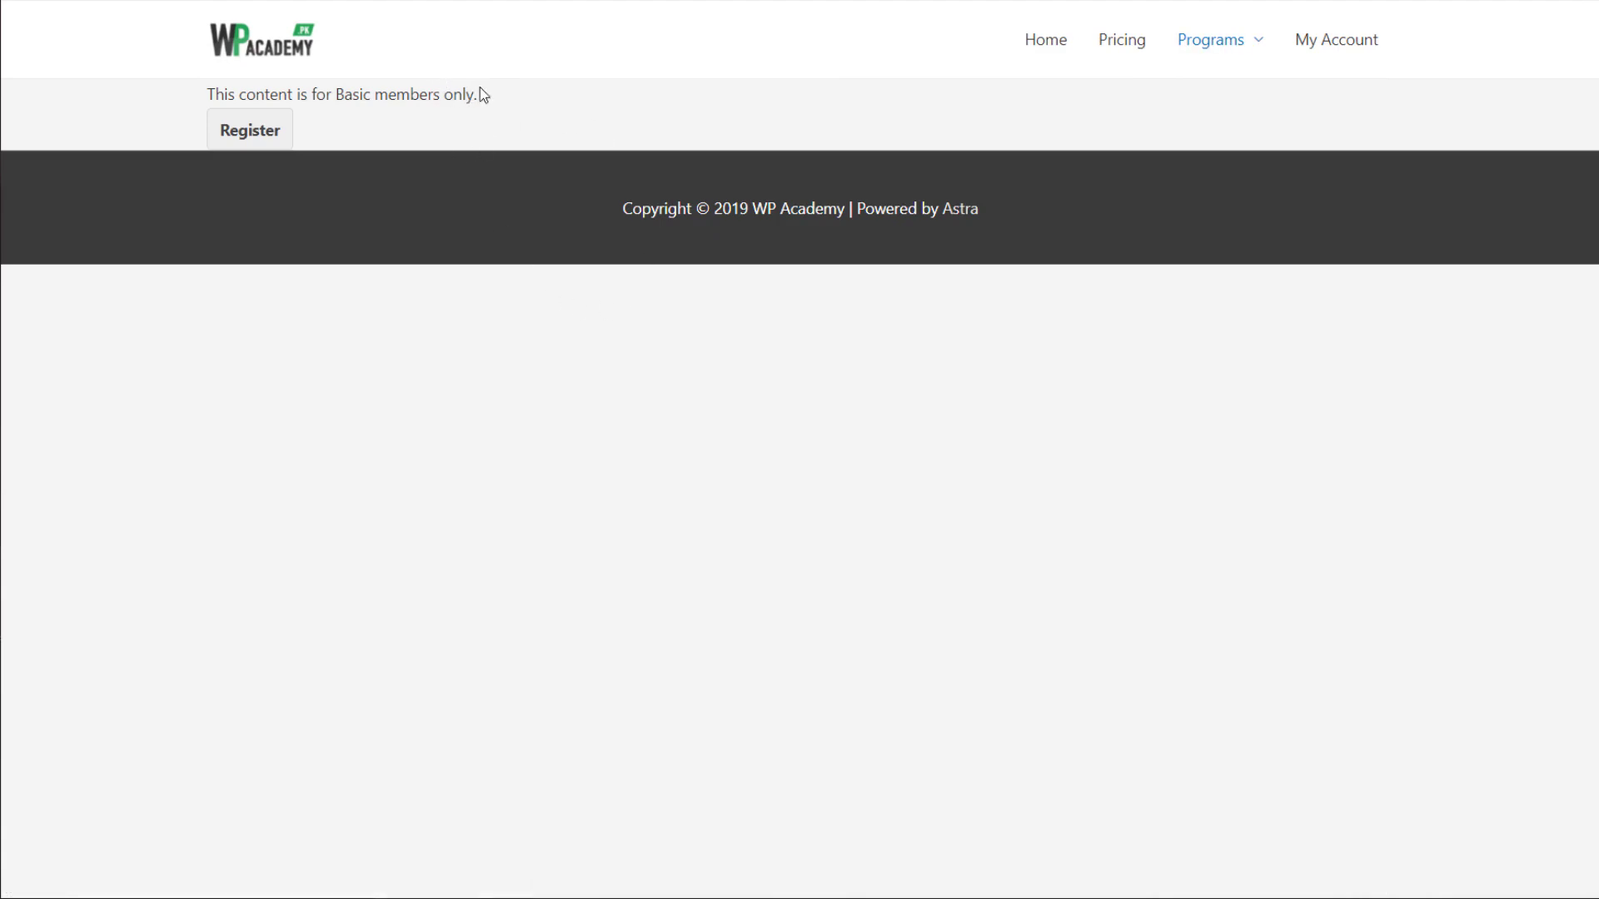
drag(482, 94, 198, 88)
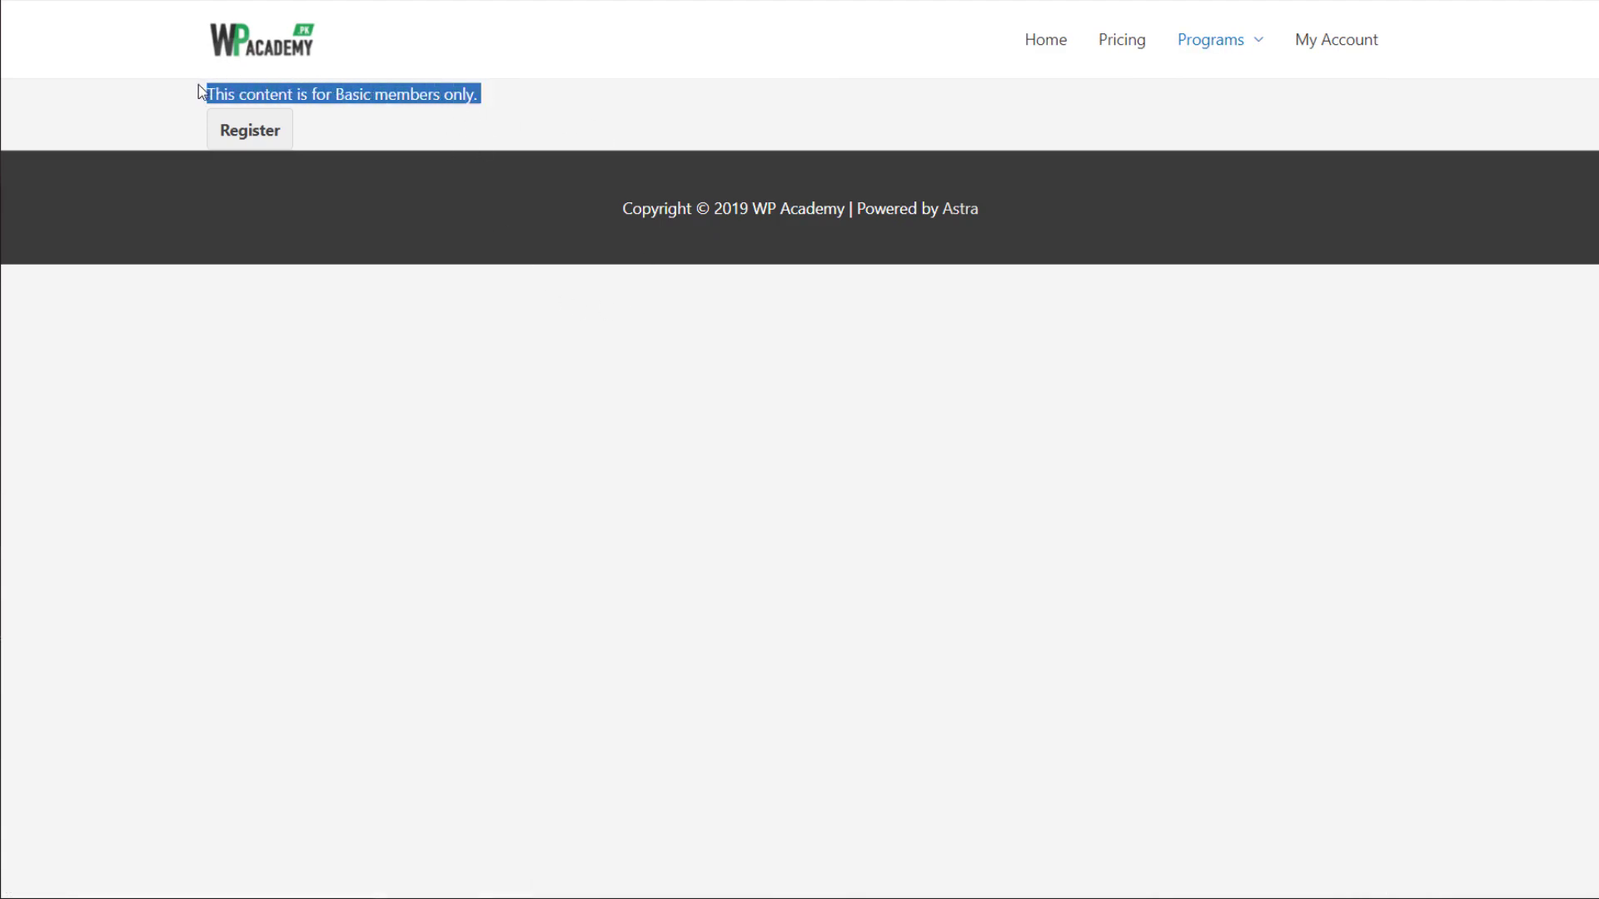
click(304, 94)
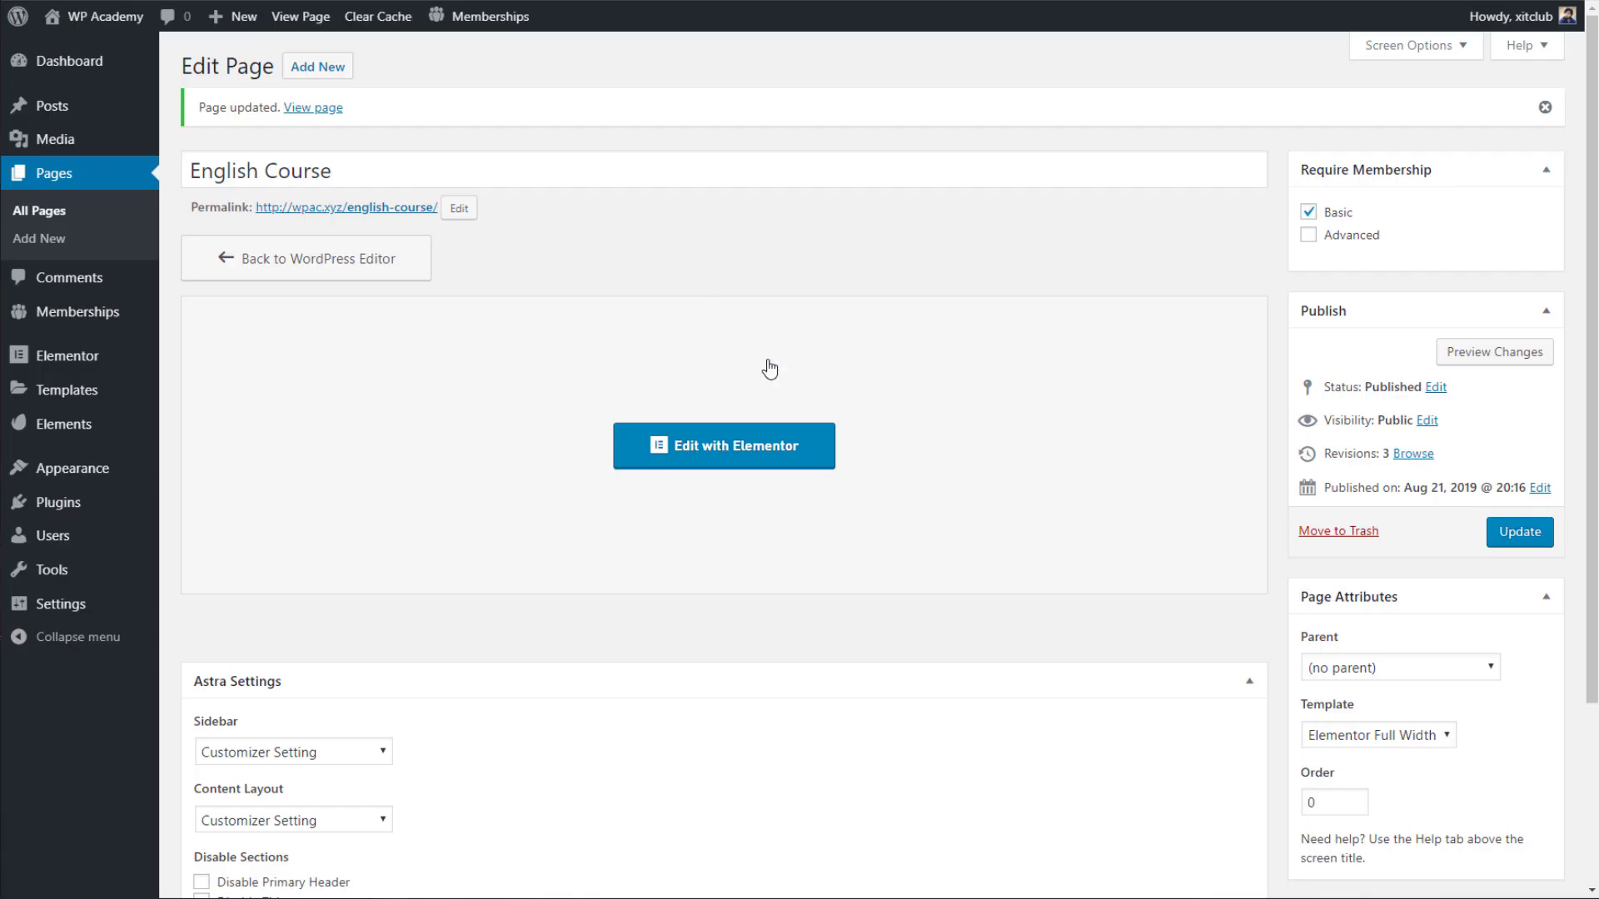
Set the English Course page's sidebar to No Sidebar and its content layout to Content Boxed.
scroll(770, 369, down, 3)
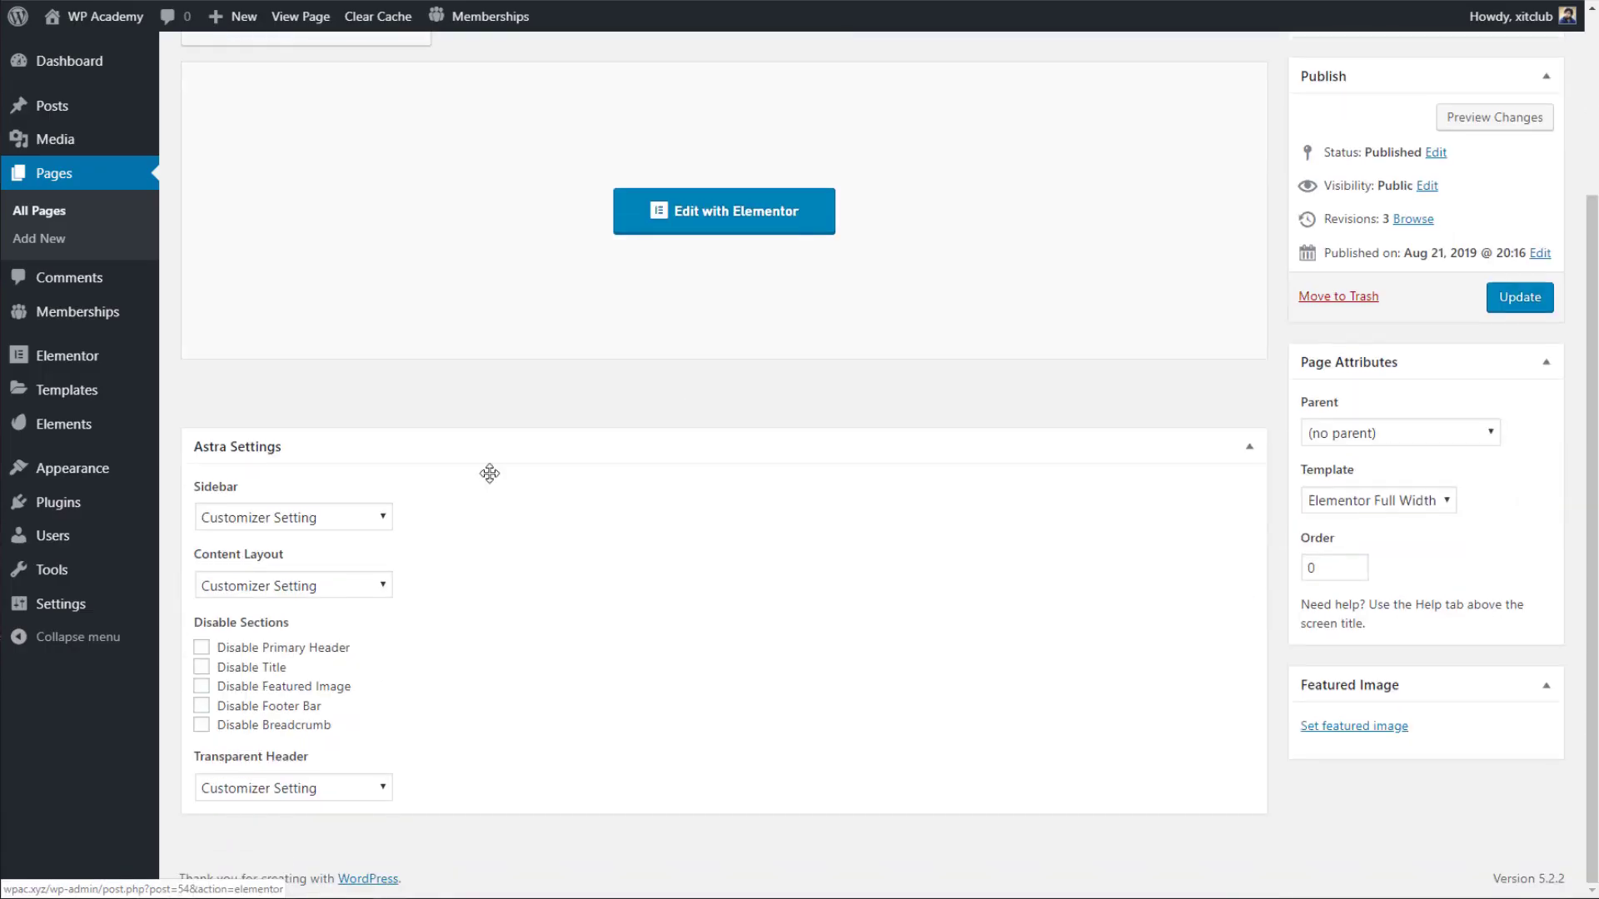
click(272, 521)
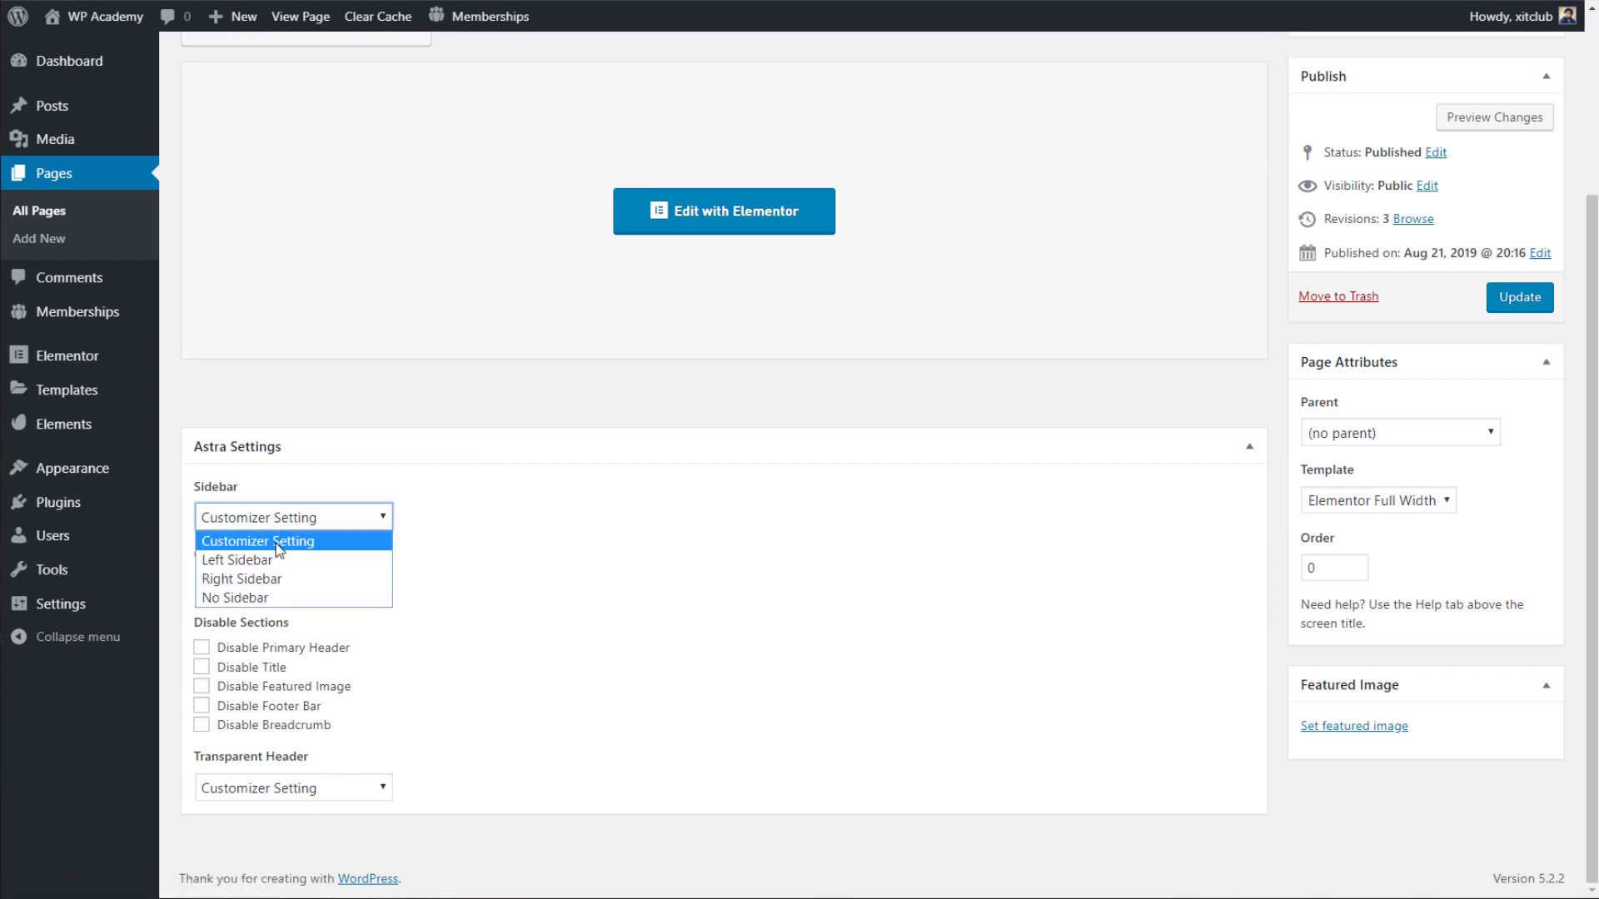
click(302, 598)
click(304, 587)
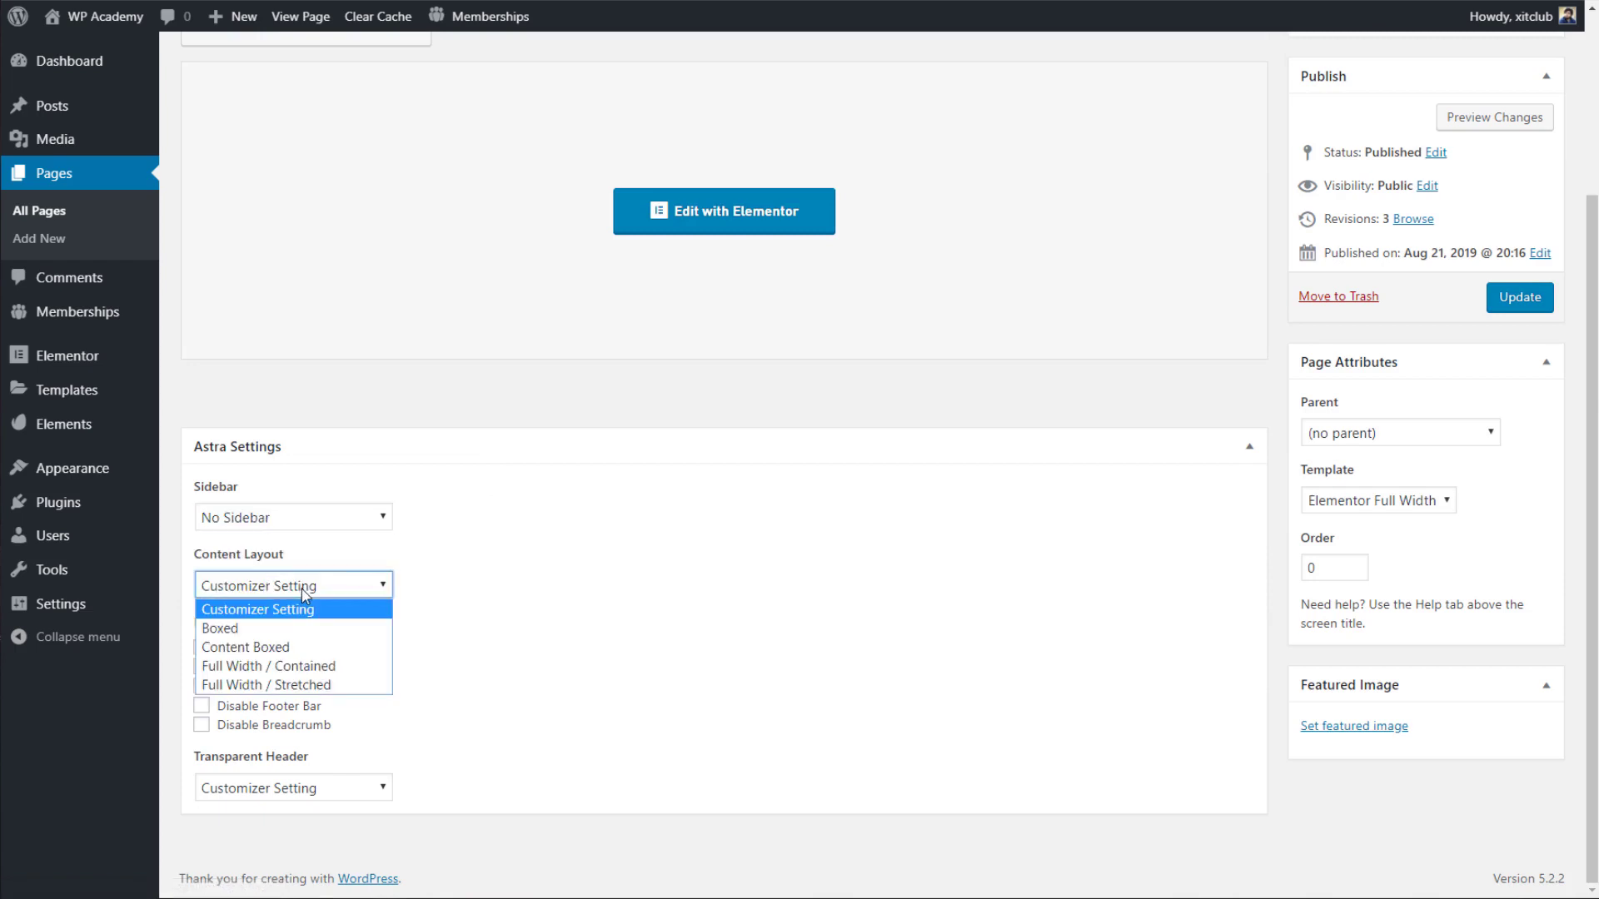
click(309, 651)
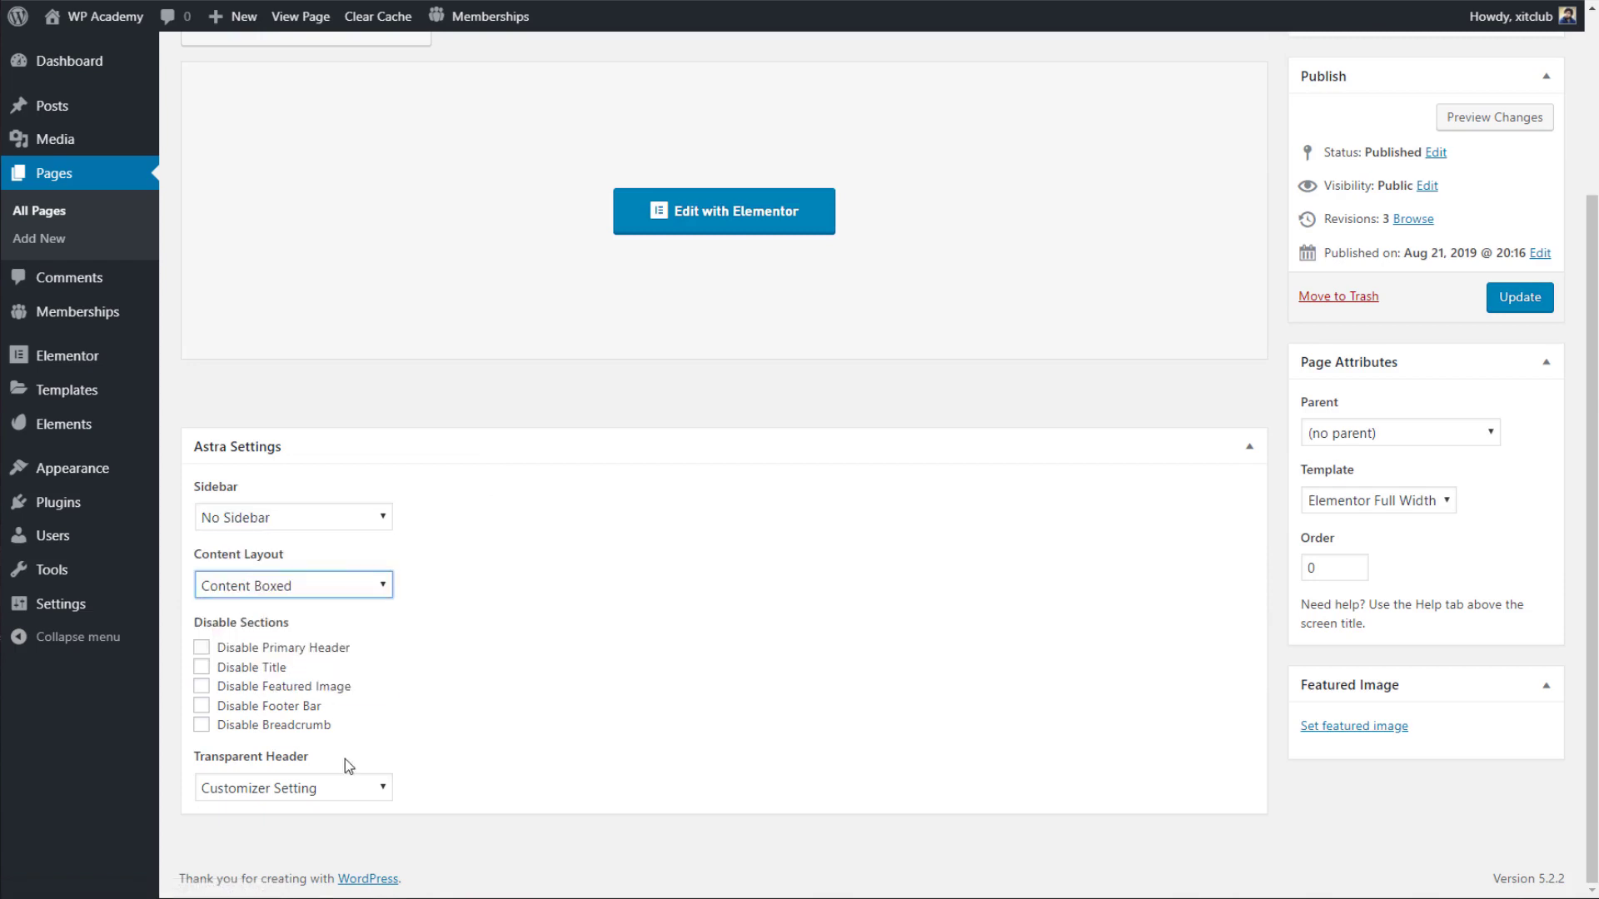
Set the English Course page's template to Default Template, update the page and reload it on the live site.
click(1402, 512)
click(1392, 528)
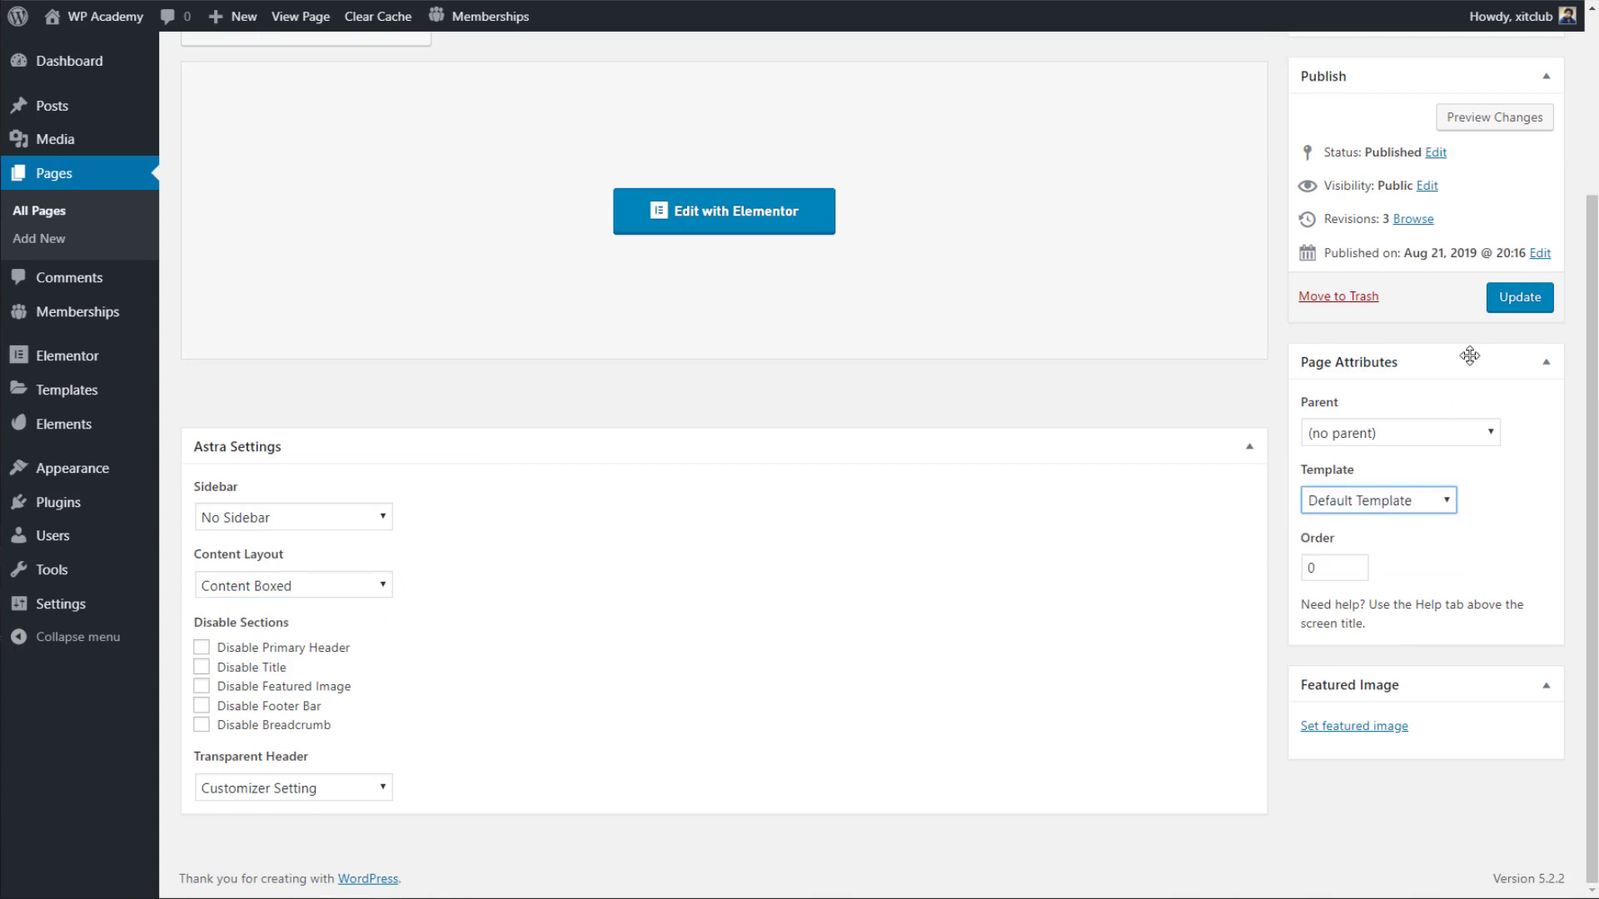
click(1518, 300)
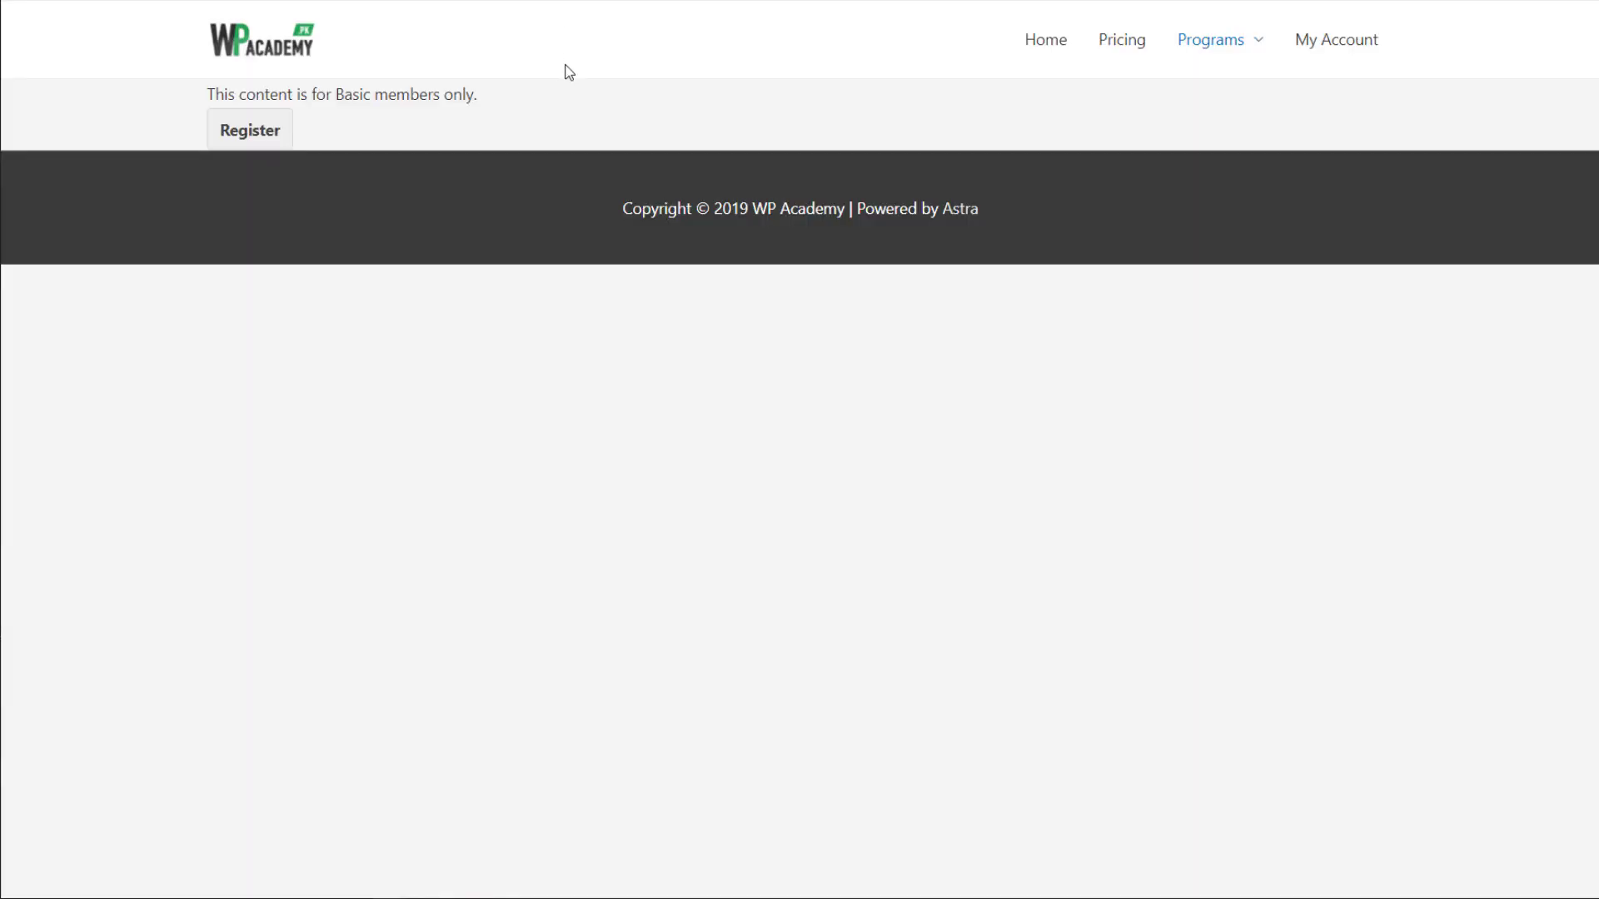
key(ctrl+e)
key(ctrl+r)
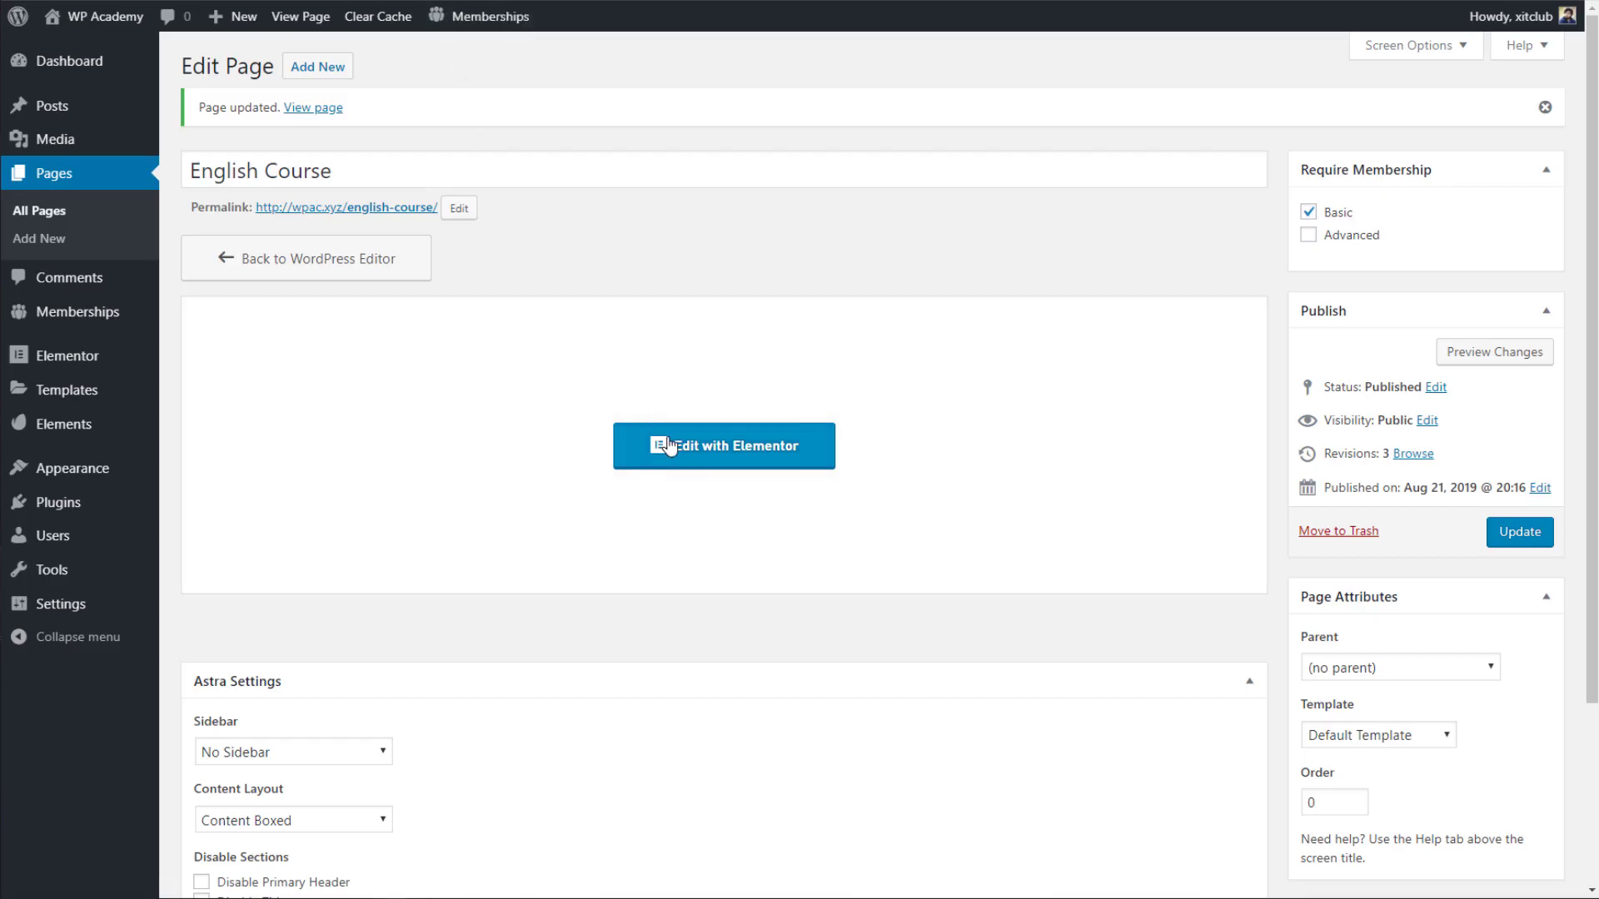
Open the English Course page in Elementor and delete the English For Beginners, Our Community and Related Courses sections.
click(662, 437)
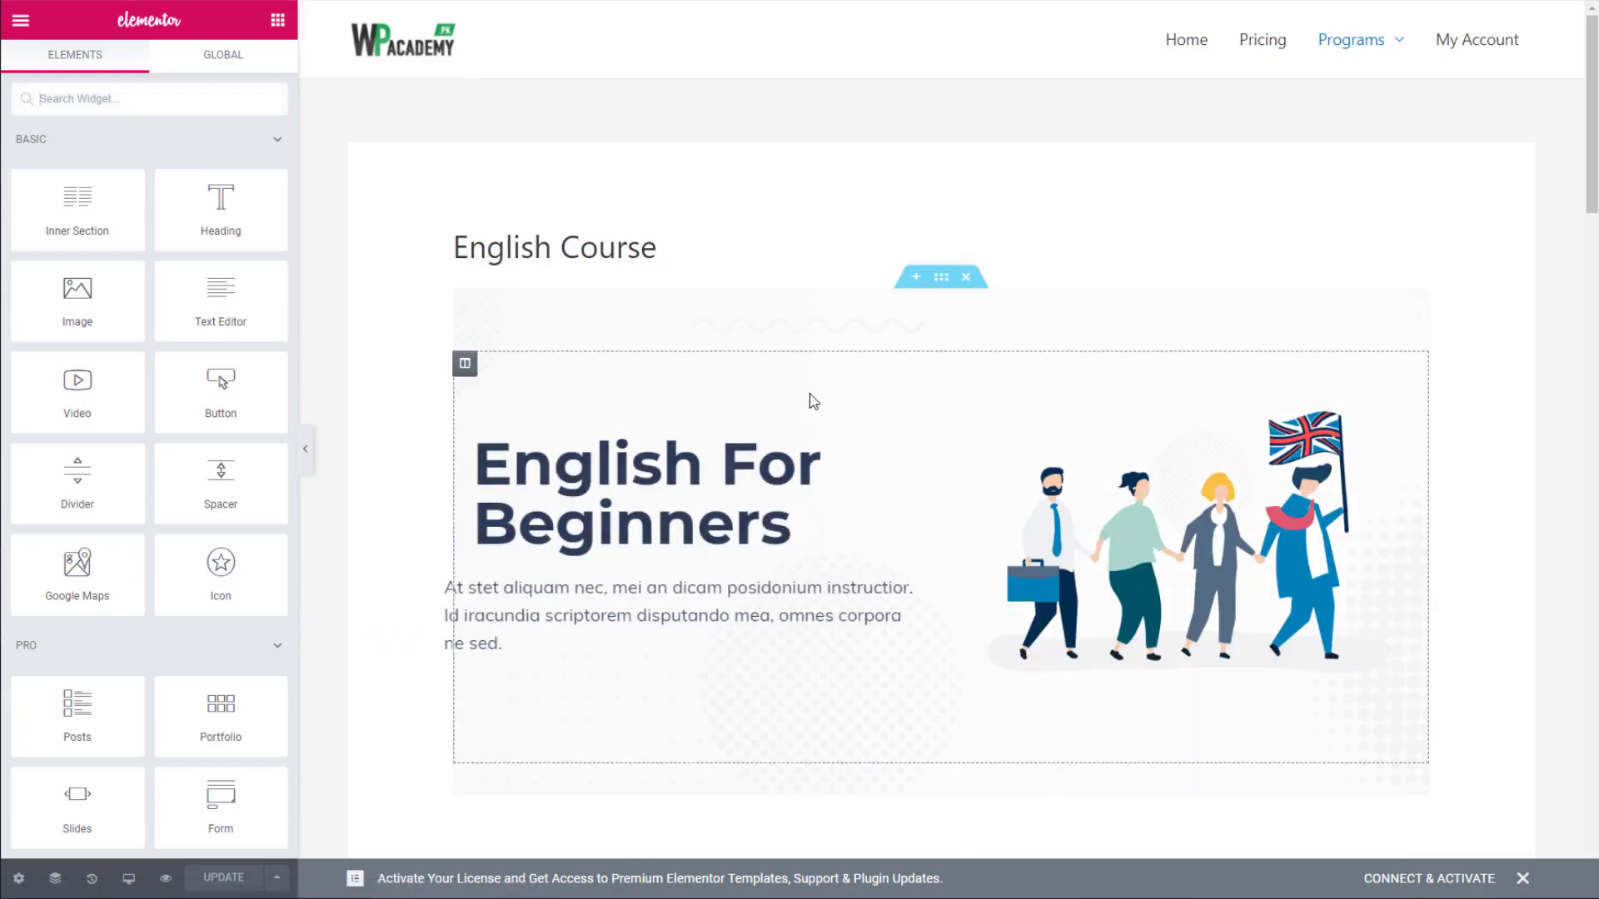
click(966, 277)
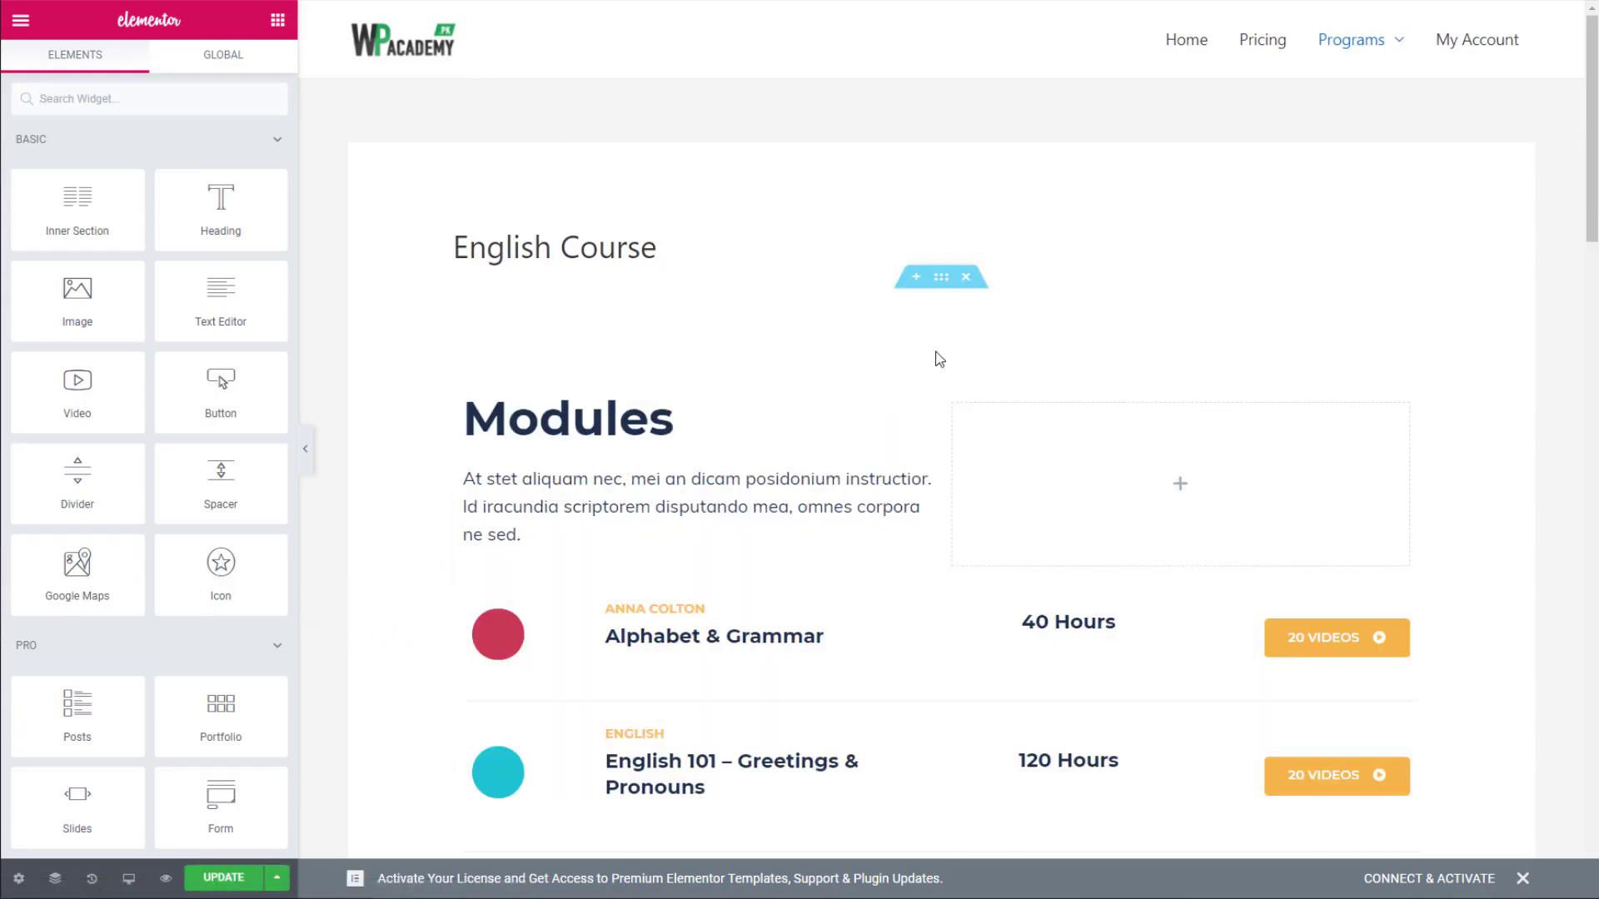
scroll(970, 400, down, 4)
scroll(978, 398, down, 8)
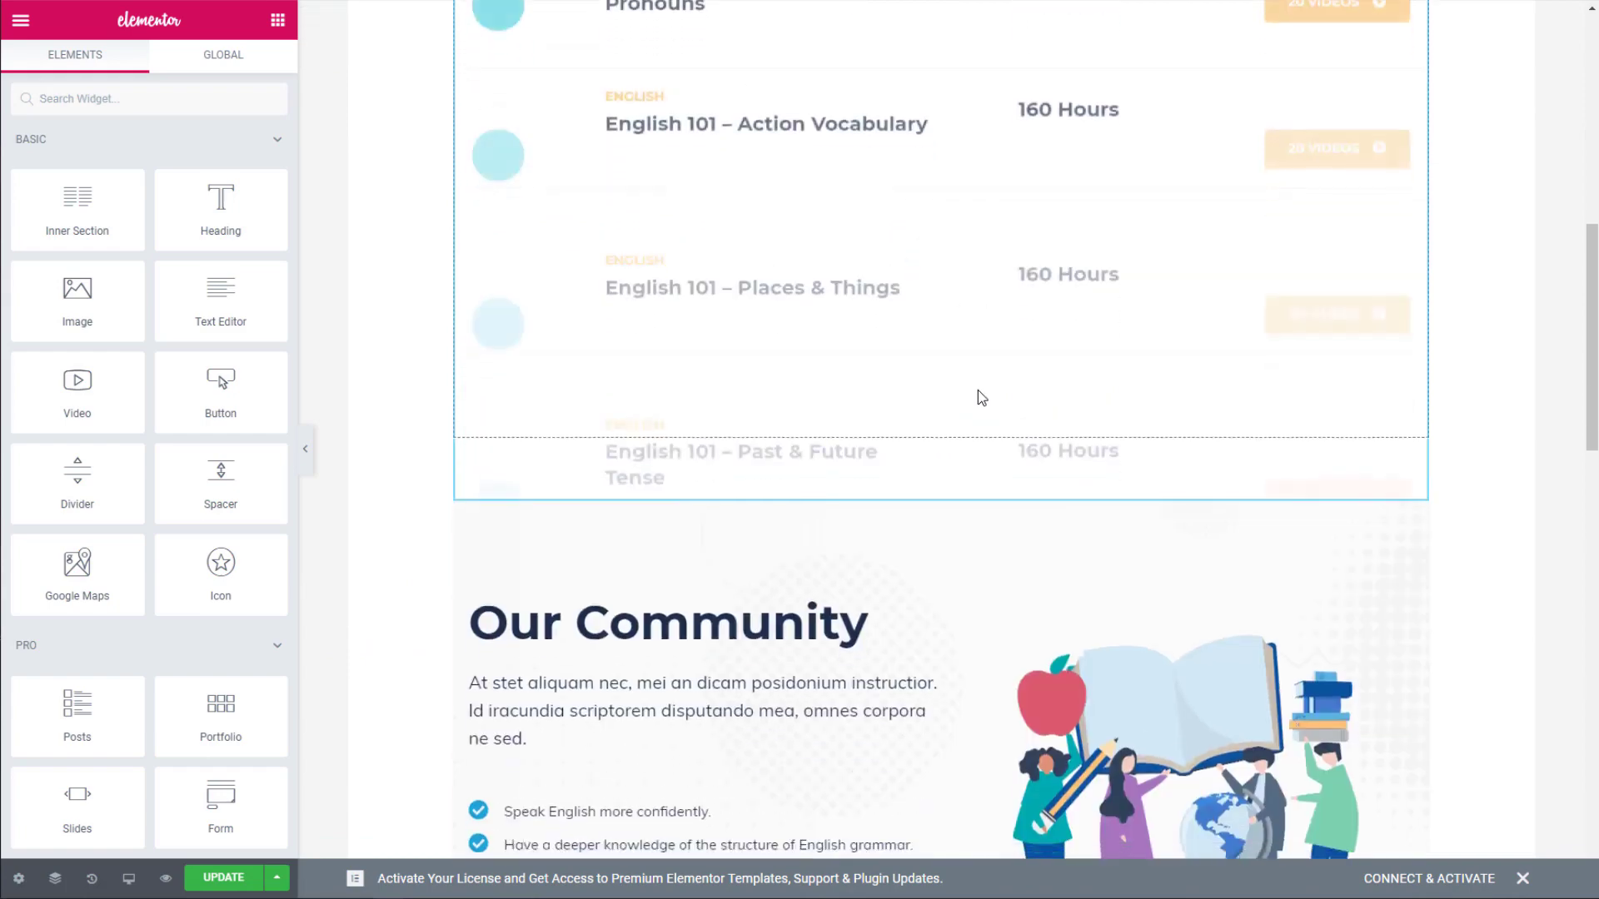
click(966, 148)
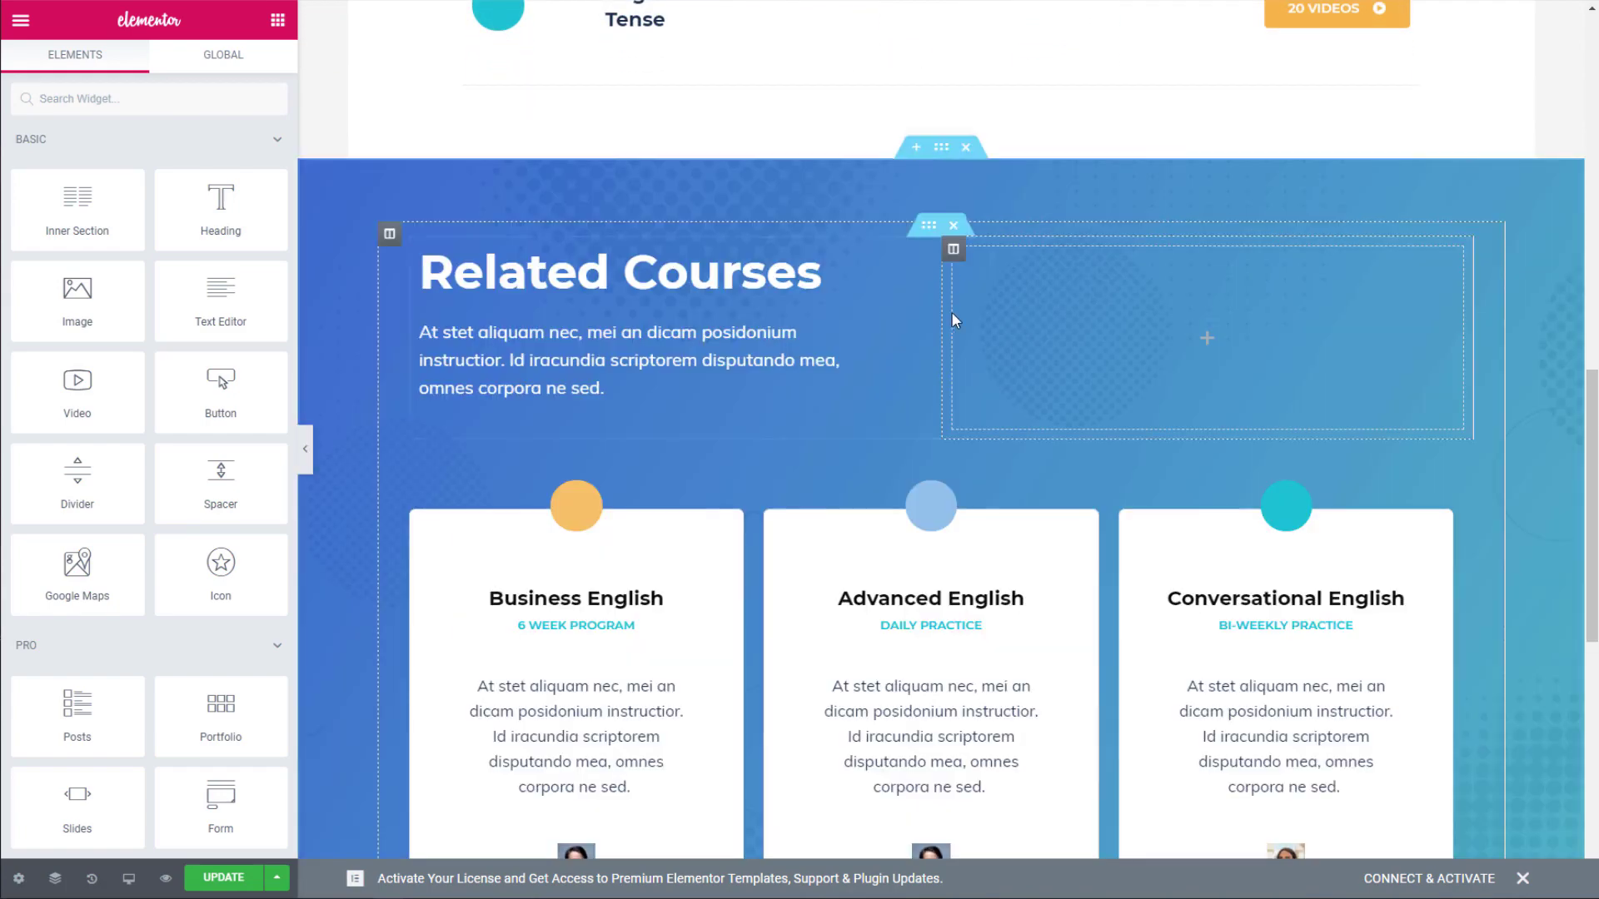
click(966, 147)
scroll(839, 328, up, 4)
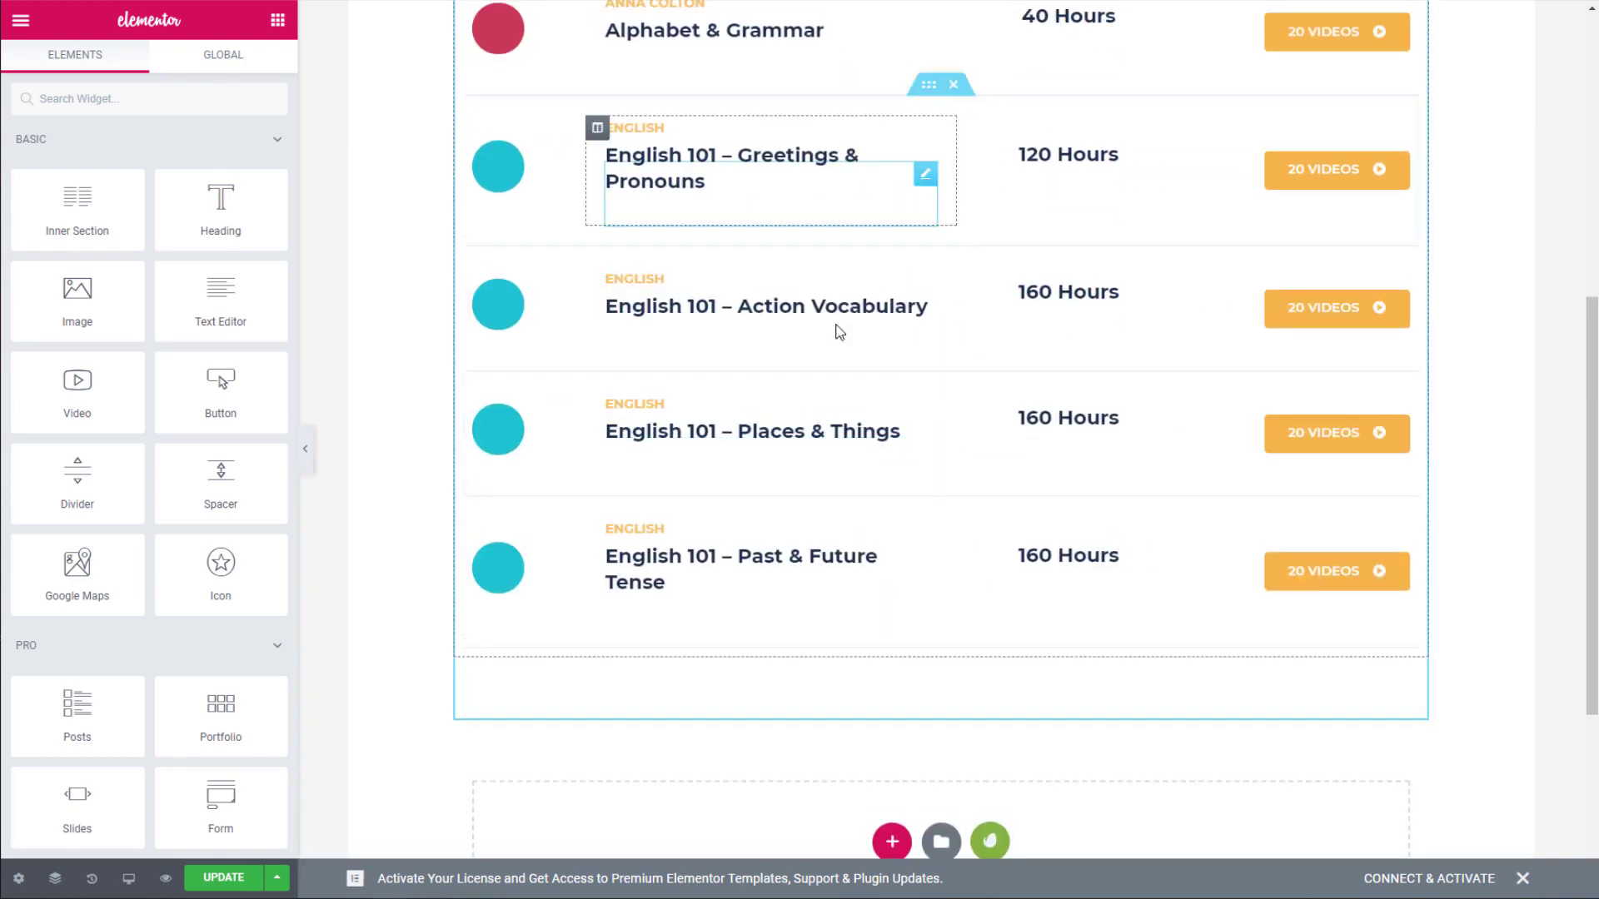
drag(1591, 416, 1591, 232)
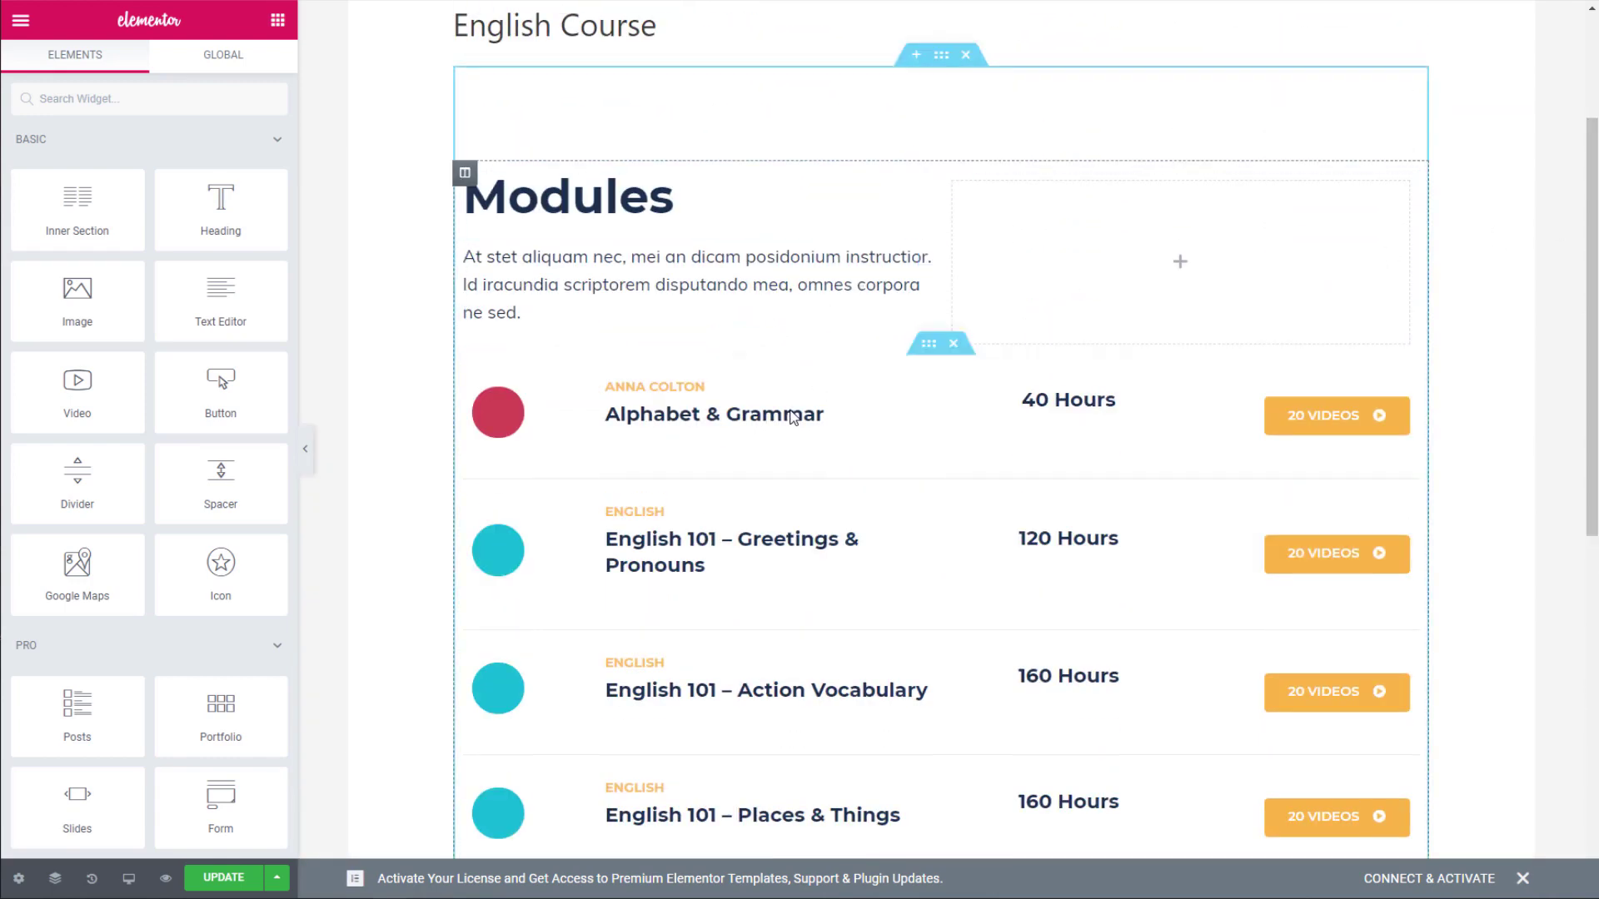
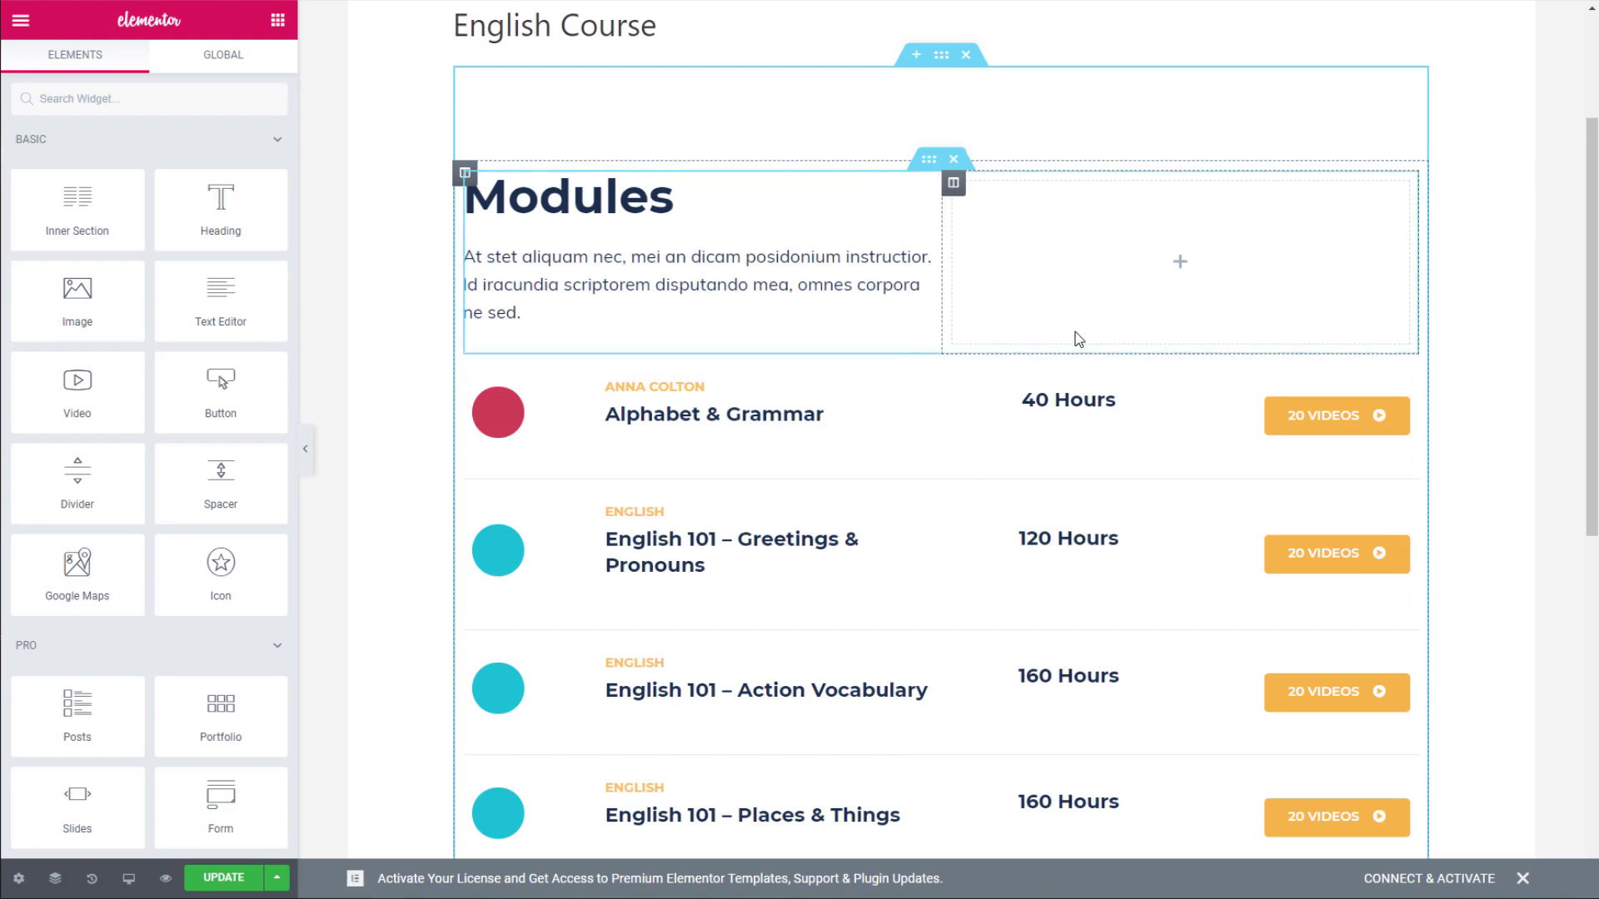
Update the English Course page in Elementor and check the members-only message on the reloaded live page.
scroll(916, 408, down, 3)
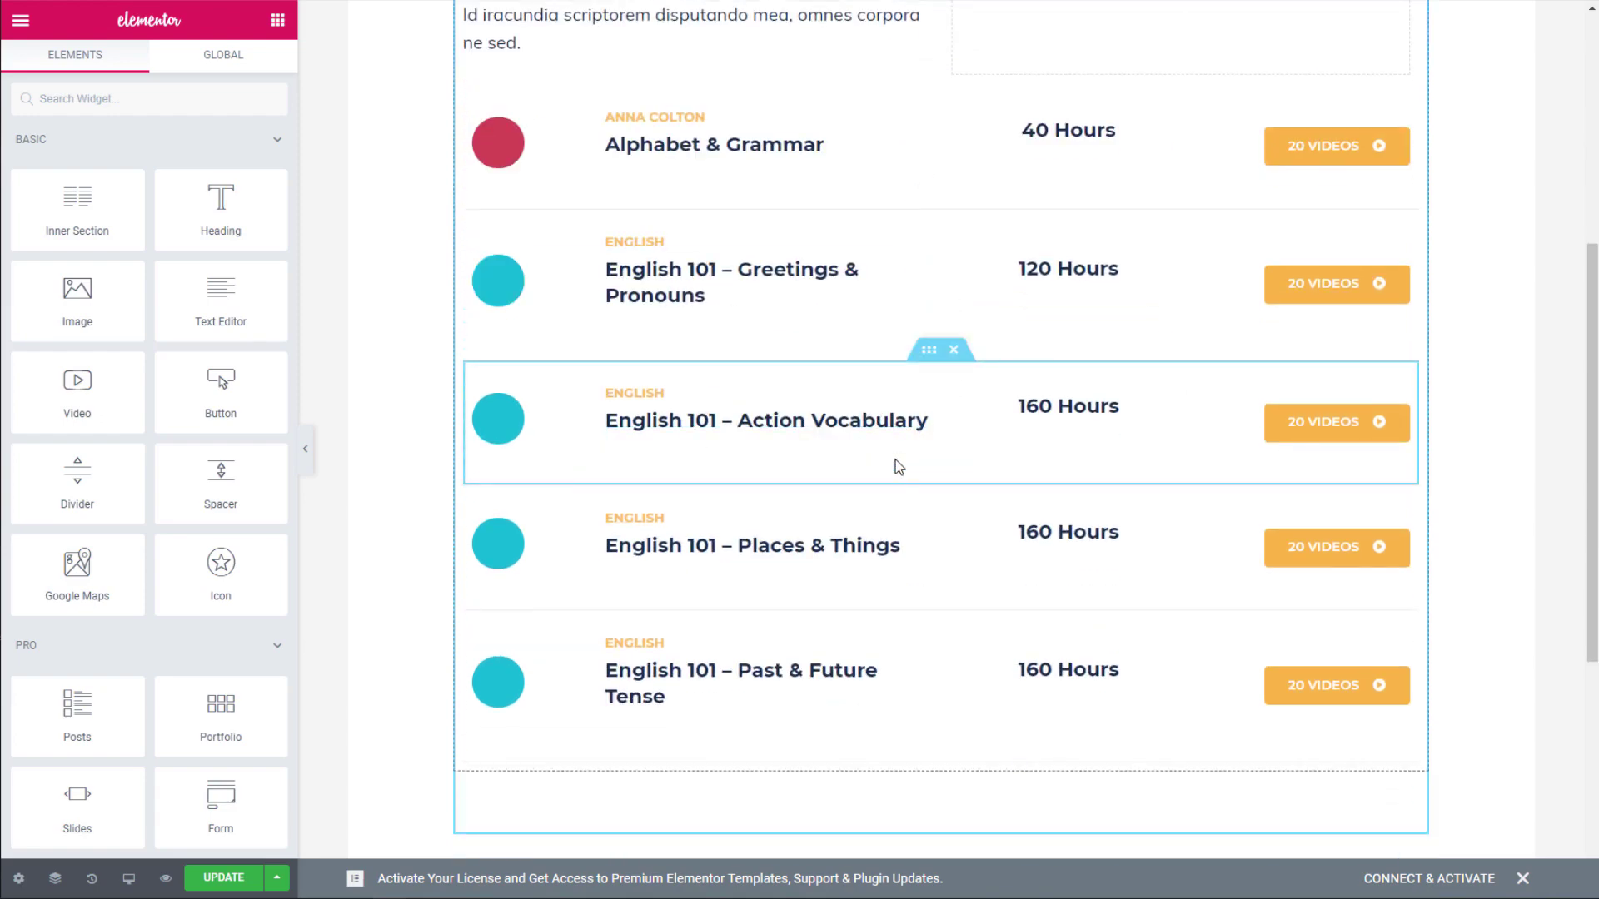
scroll(899, 466, down, 3)
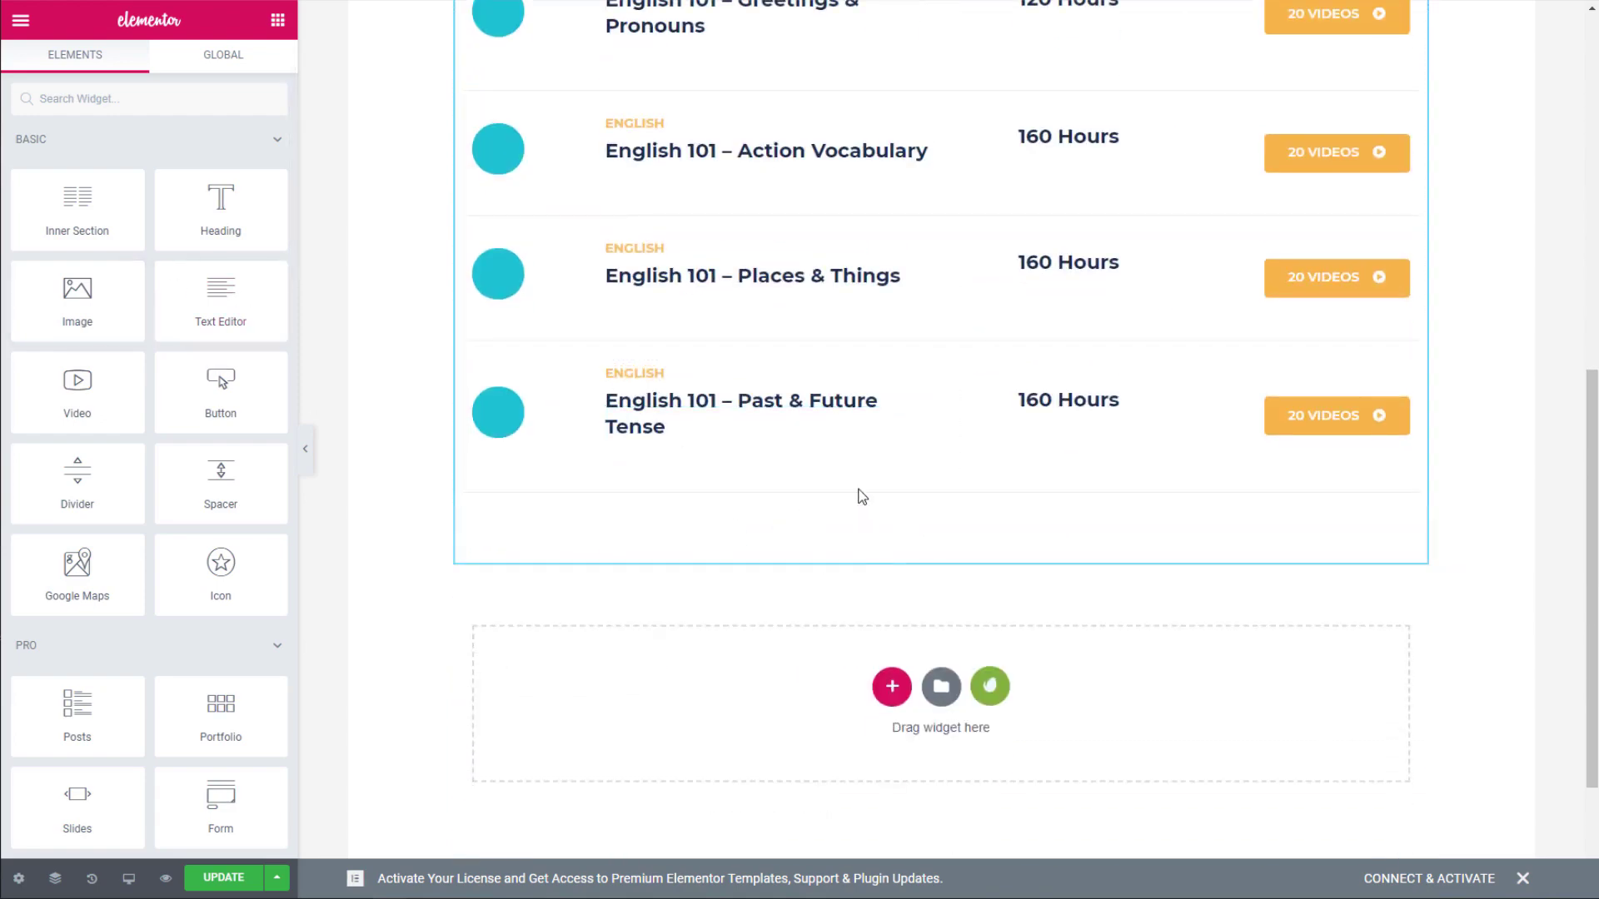
scroll(862, 497, up, 5)
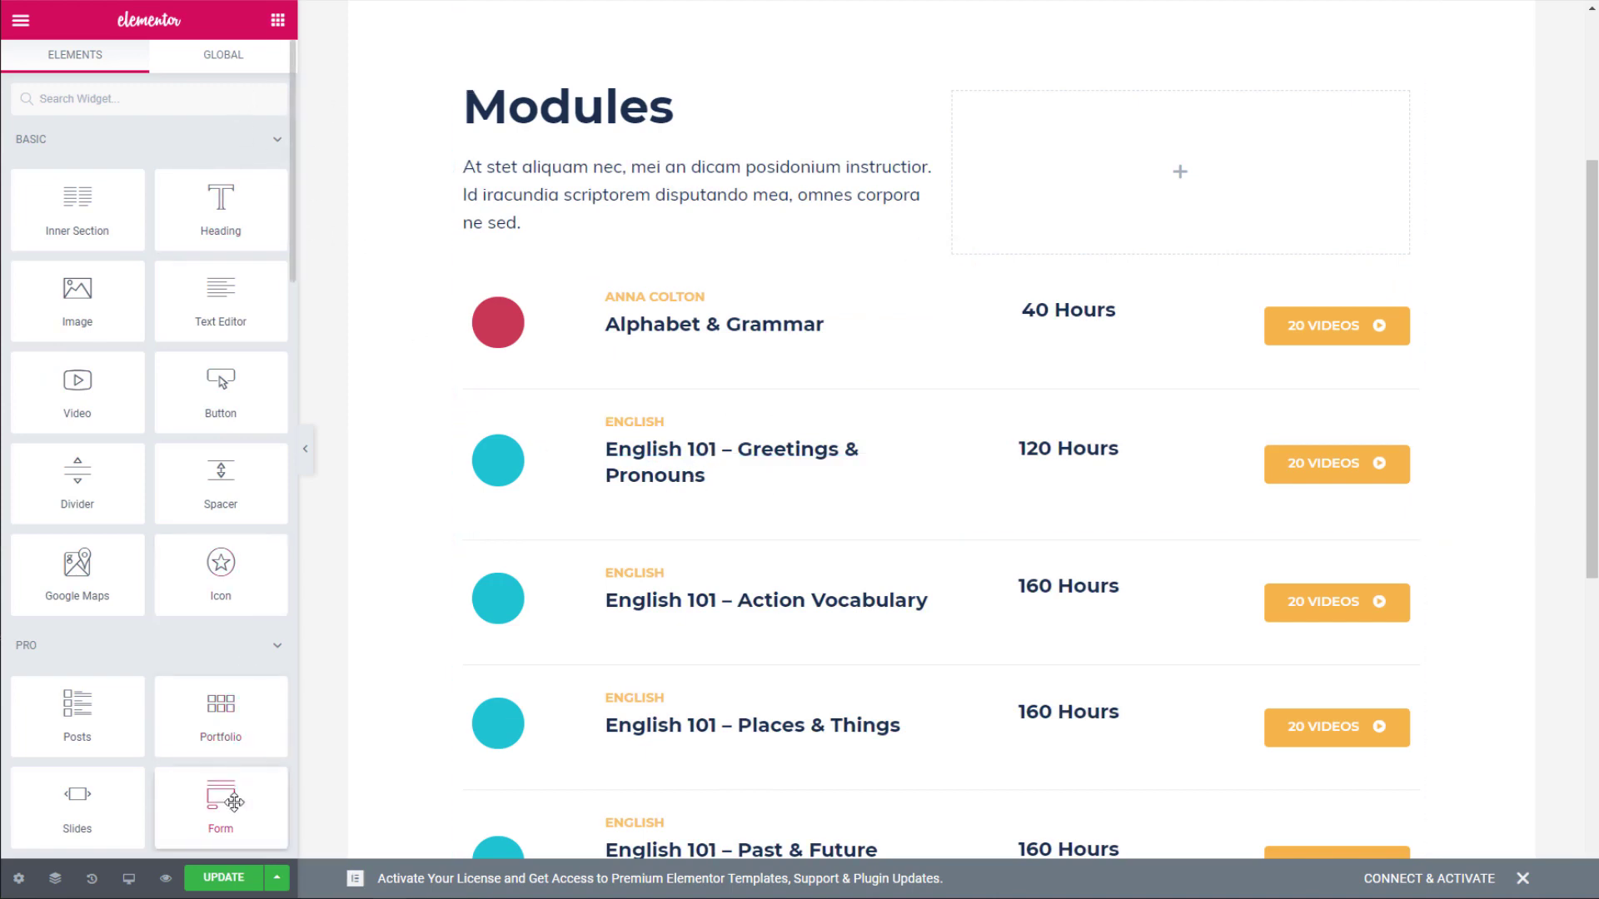
click(244, 877)
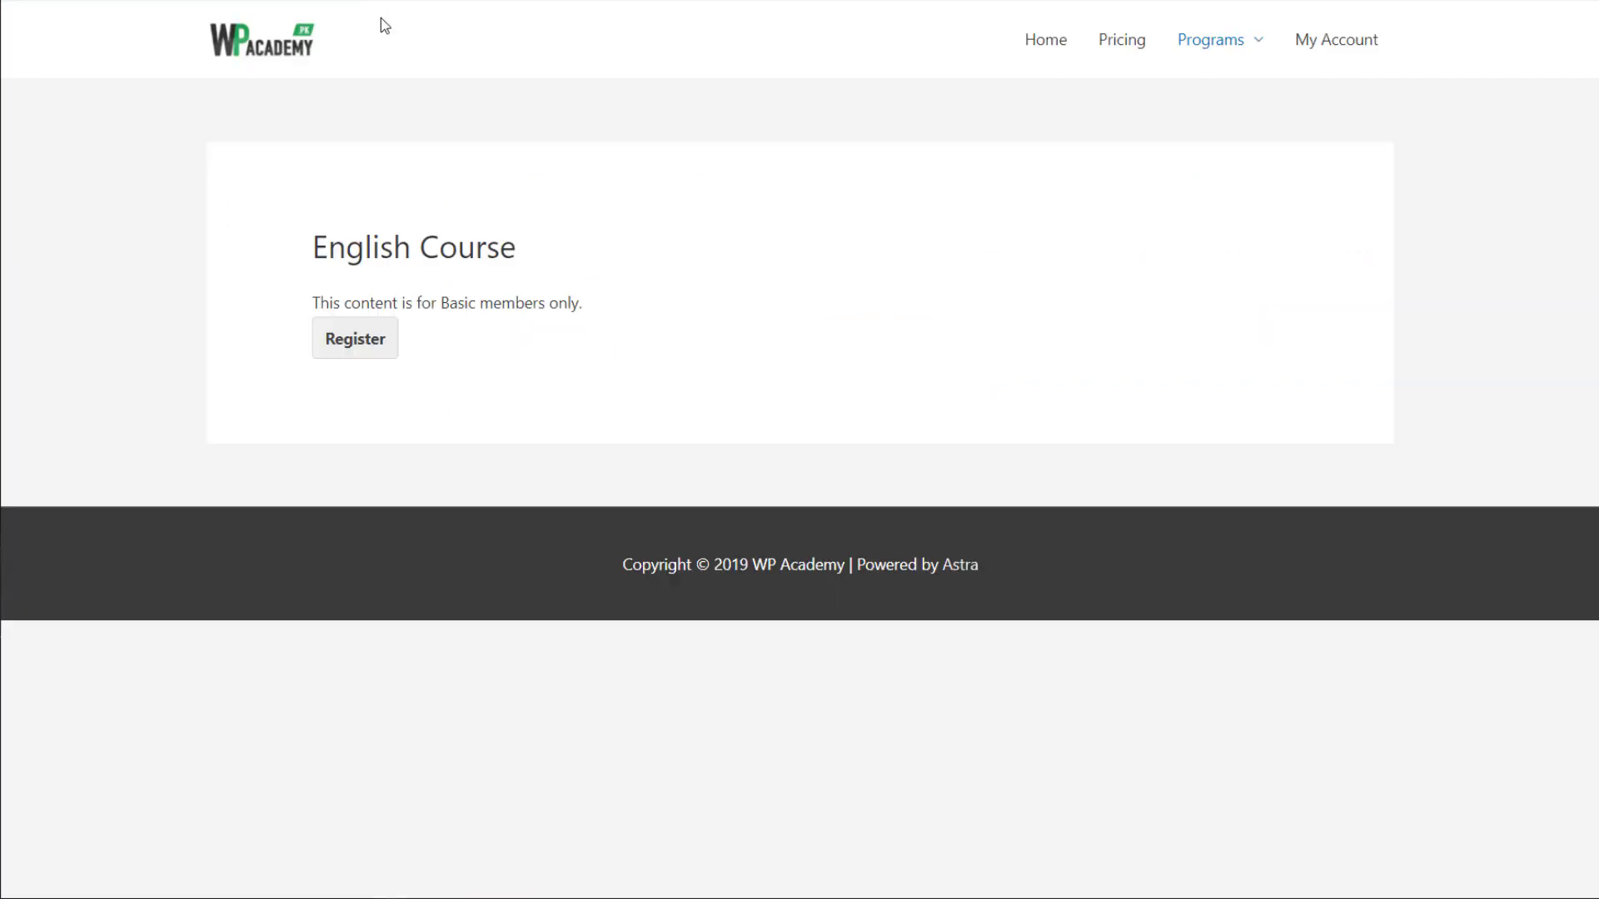
key(F5)
drag(420, 308, 580, 304)
click(327, 298)
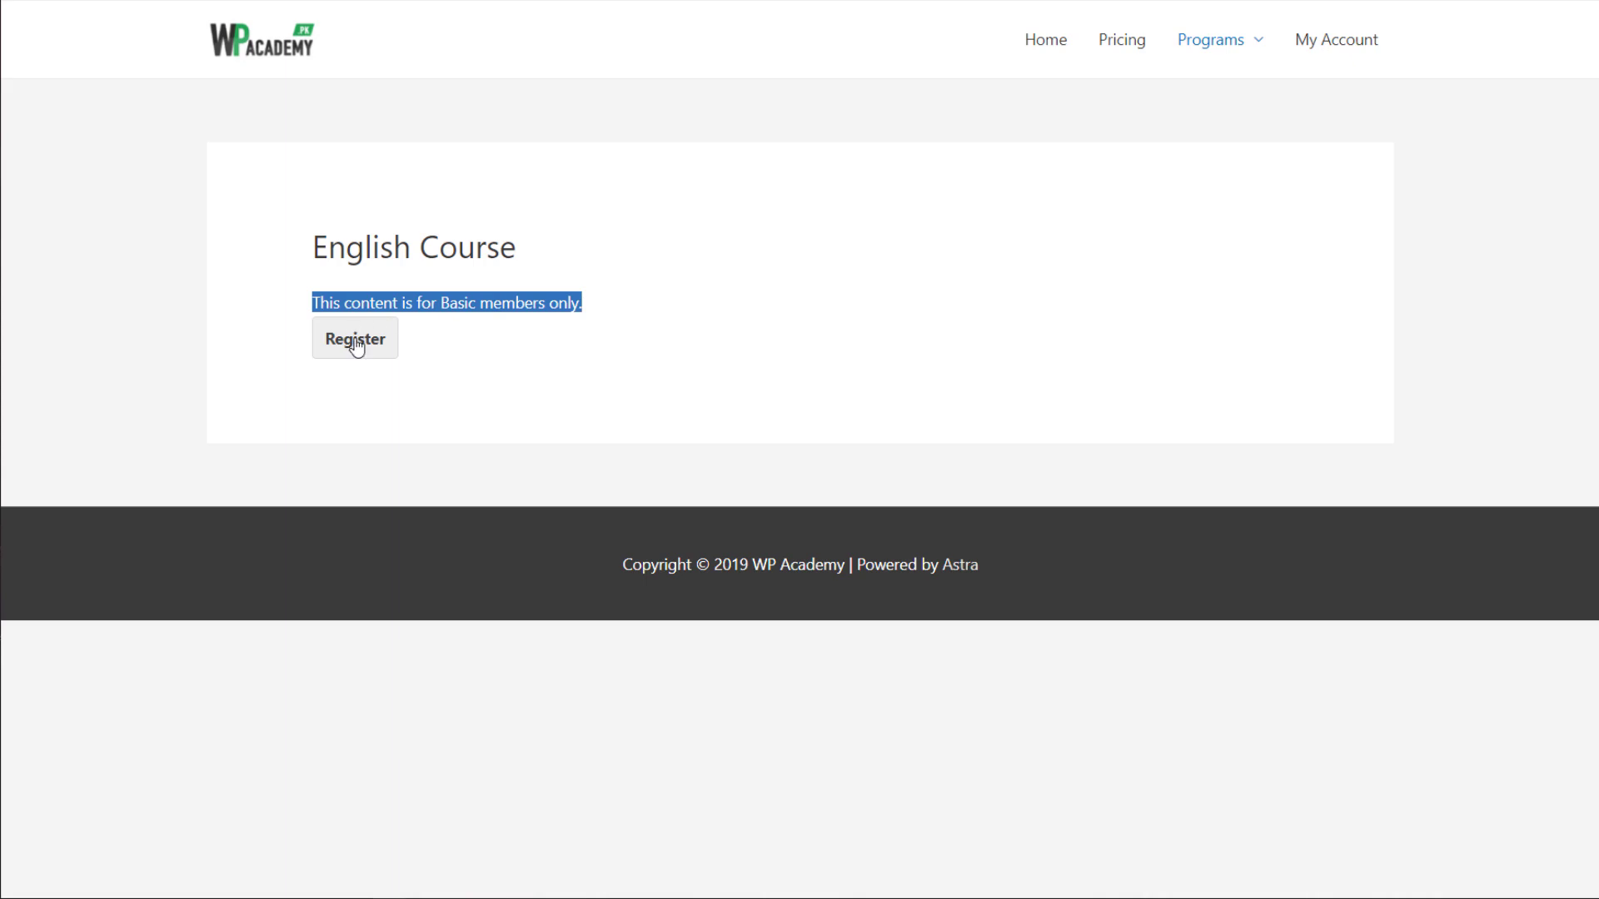
click(413, 338)
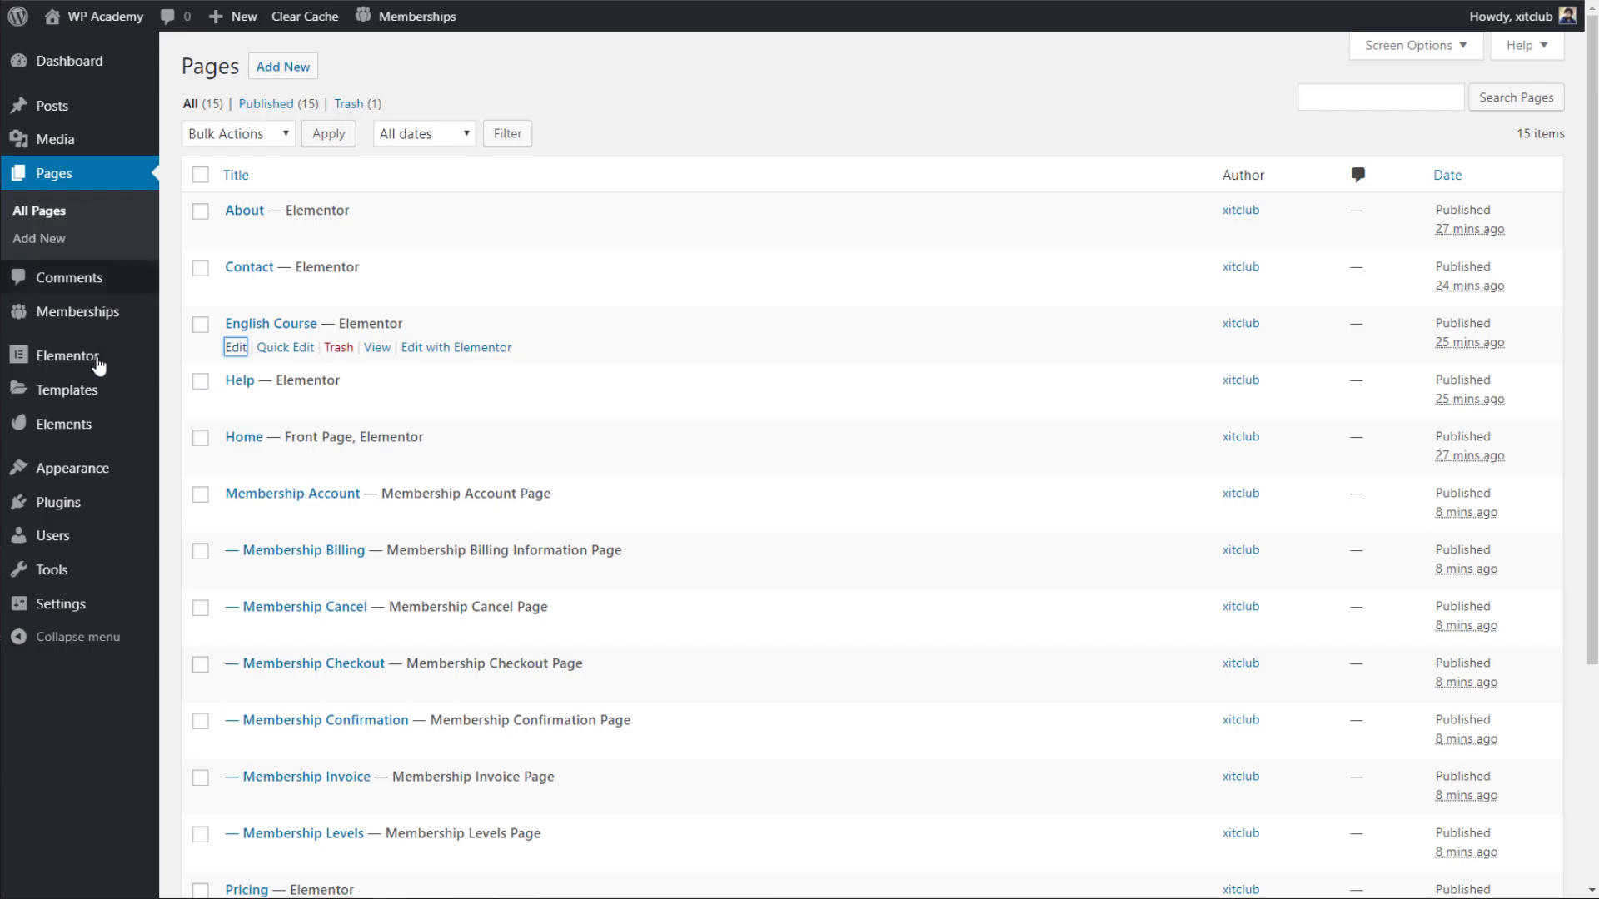
Open the Advanced Settings of Paid Memberships Pro.
mouse_move(117, 463)
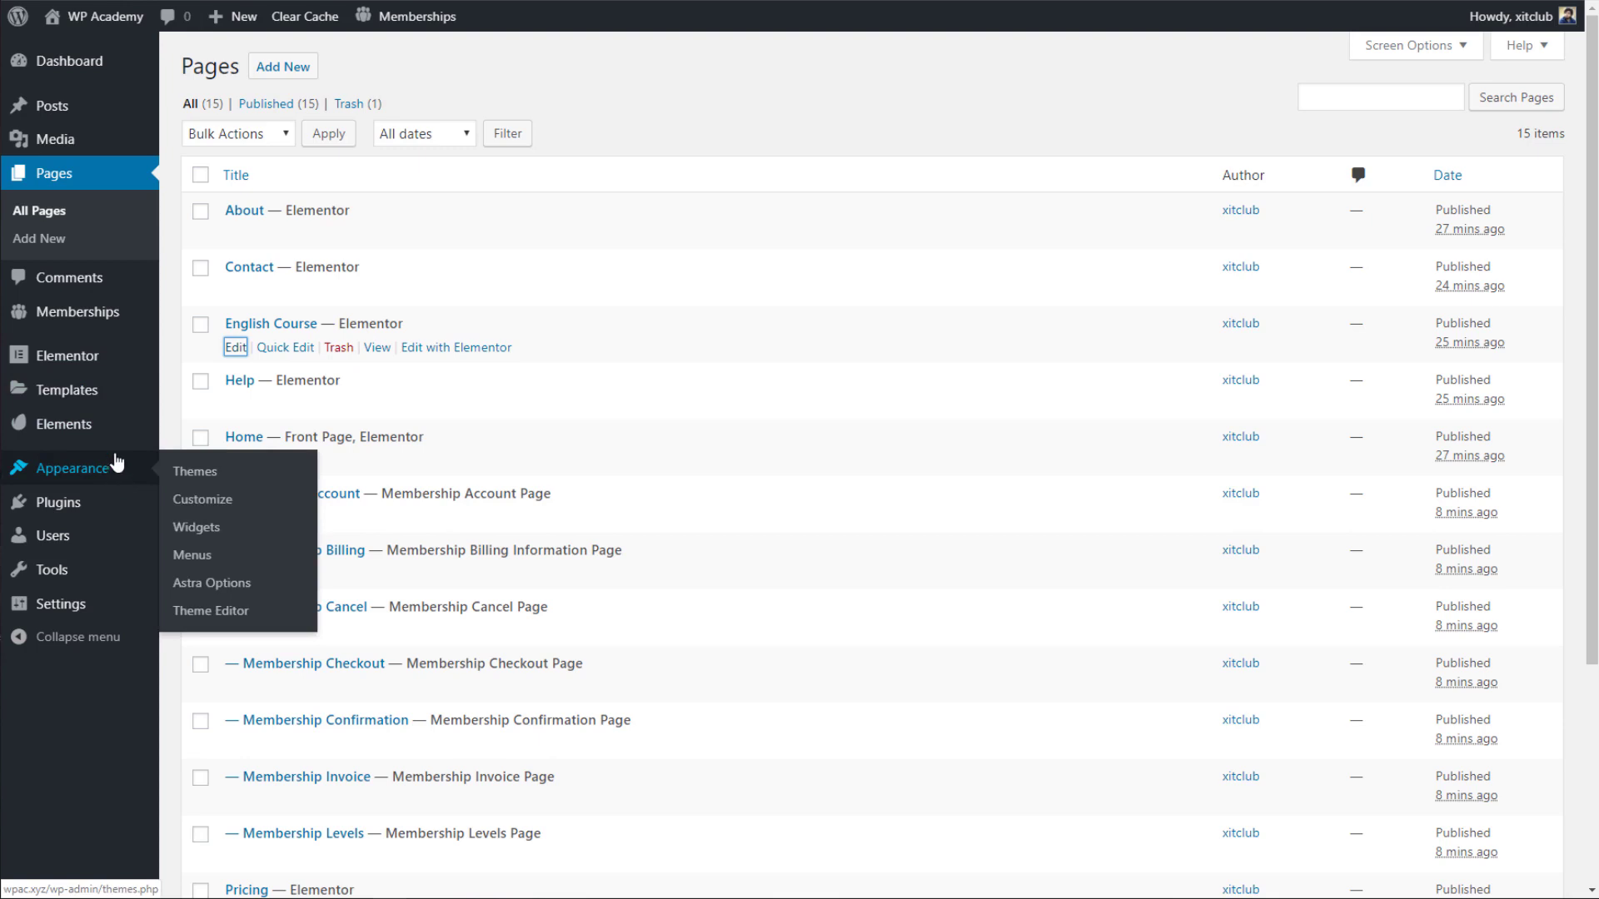
click(125, 323)
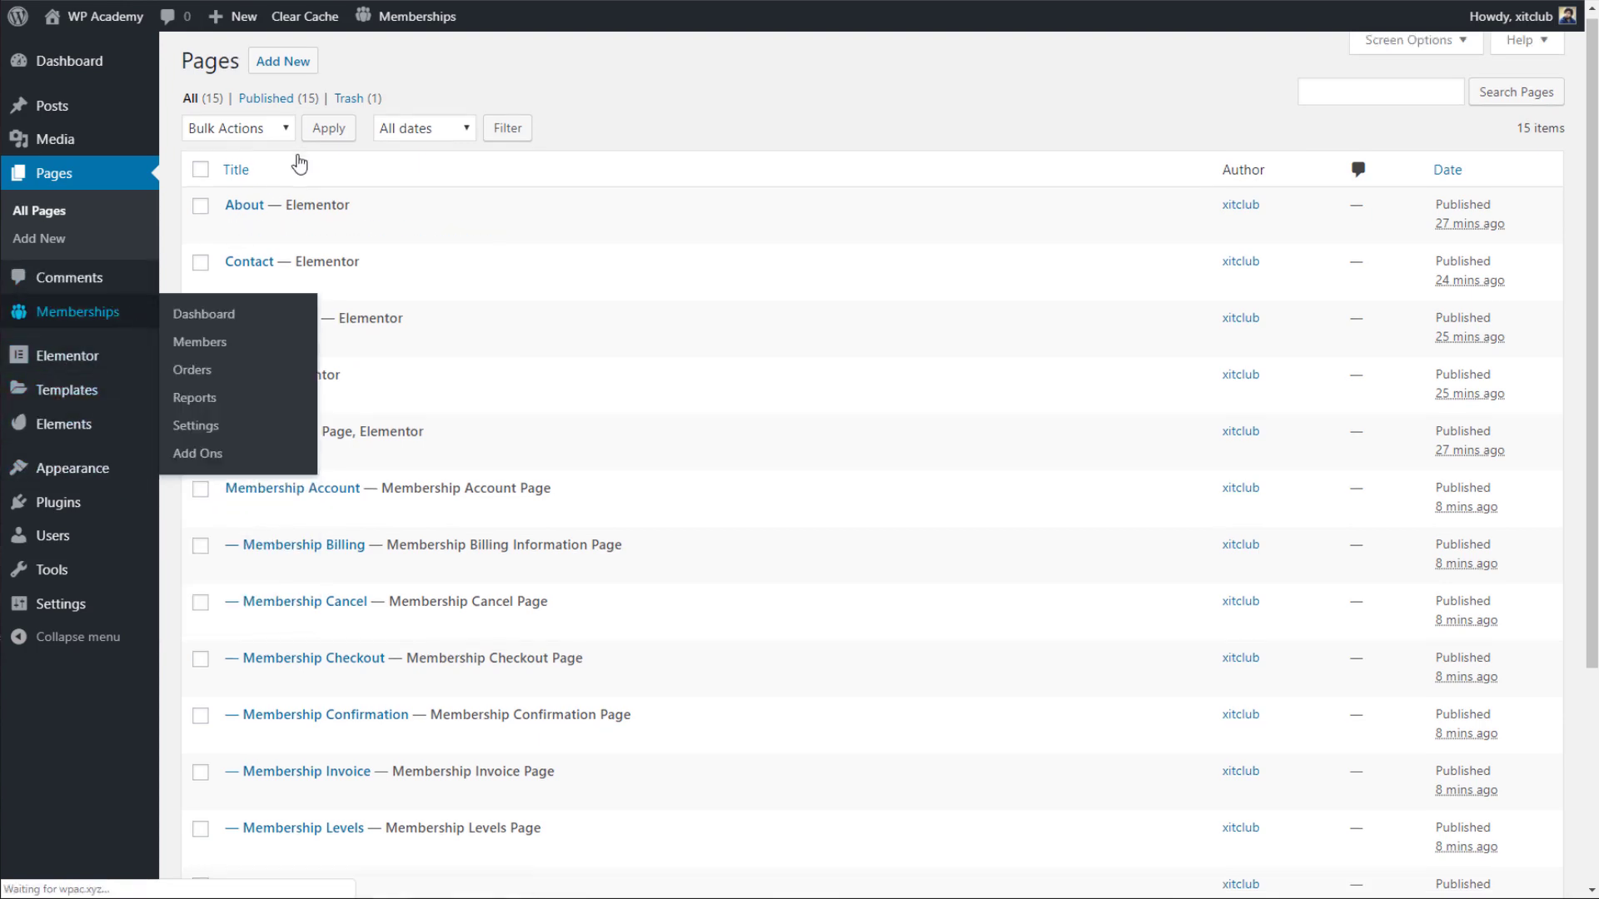
scroll(283, 154, down, 1)
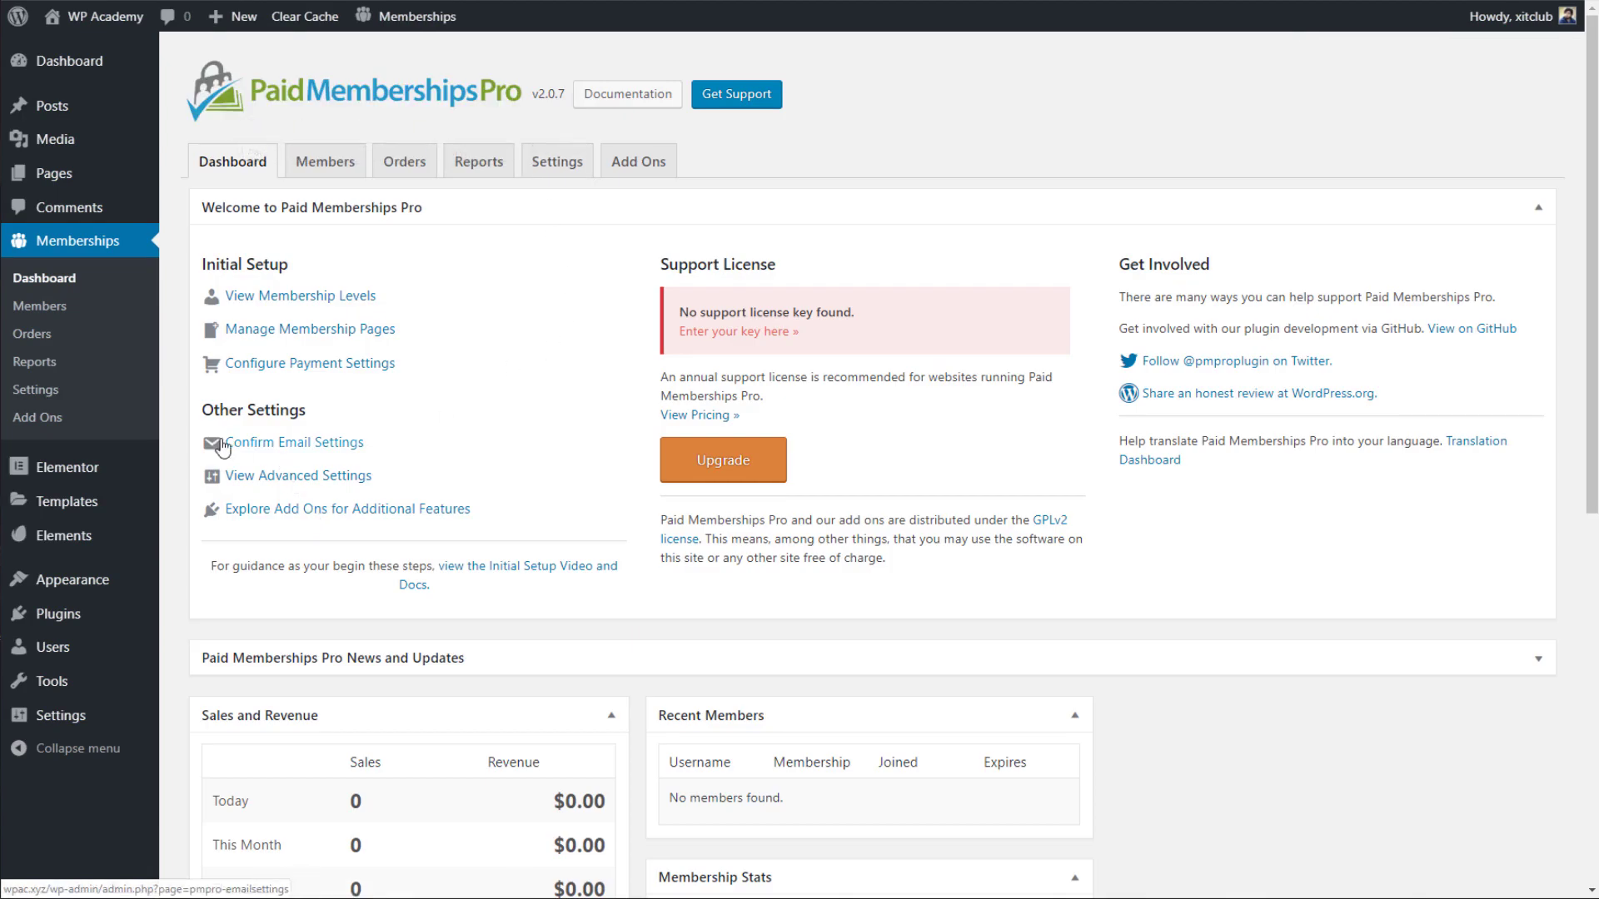
click(113, 390)
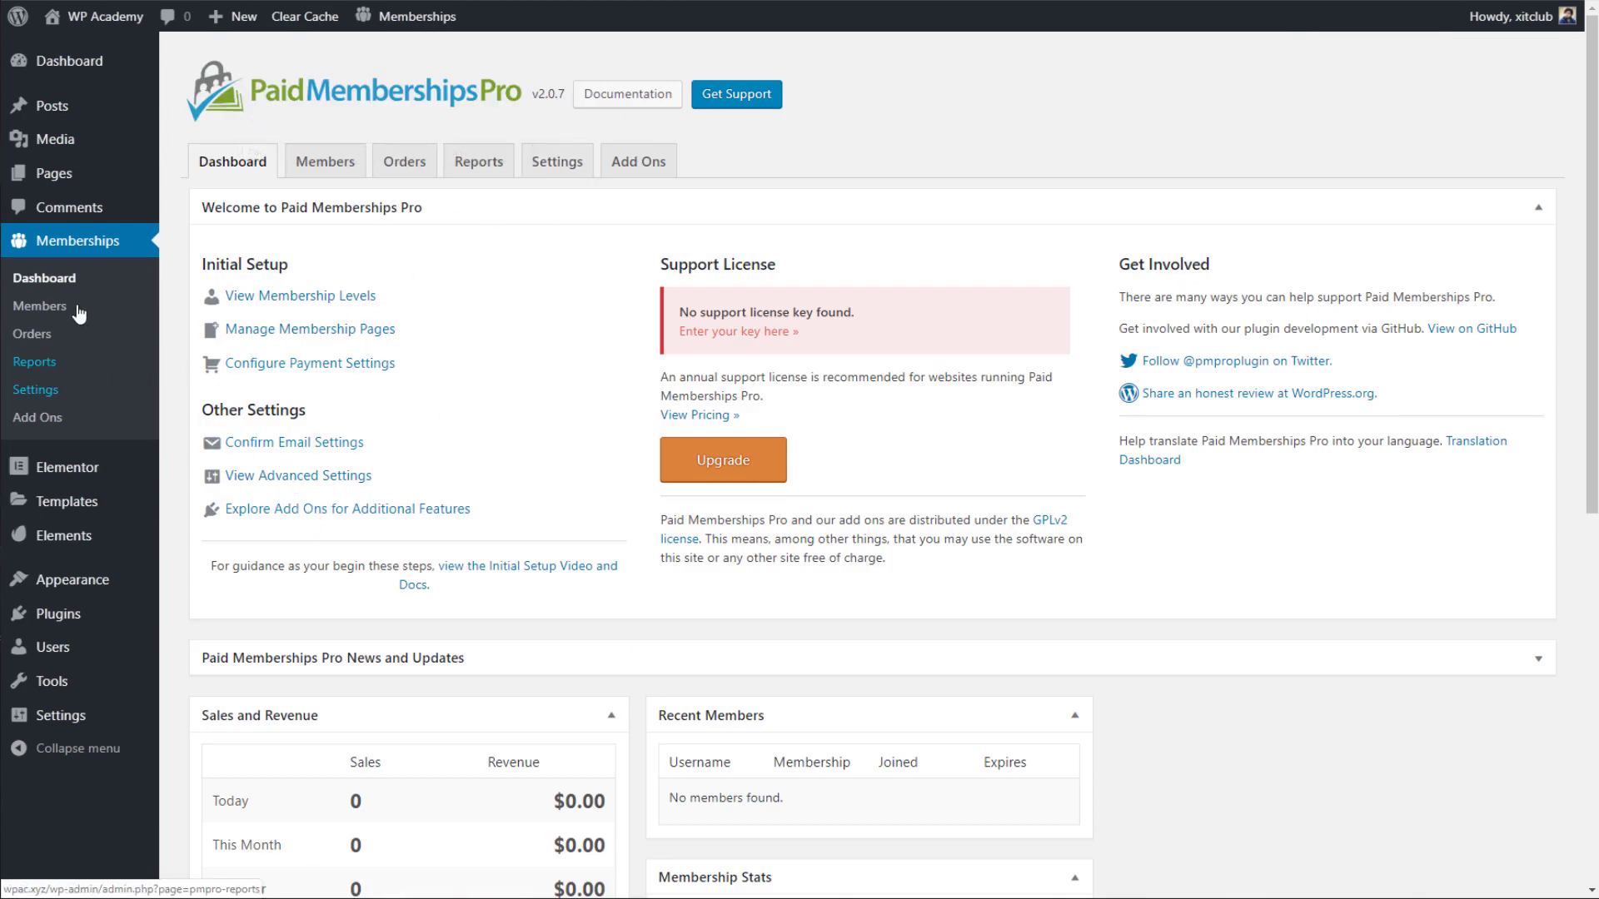
mouse_move(146, 173)
click(630, 199)
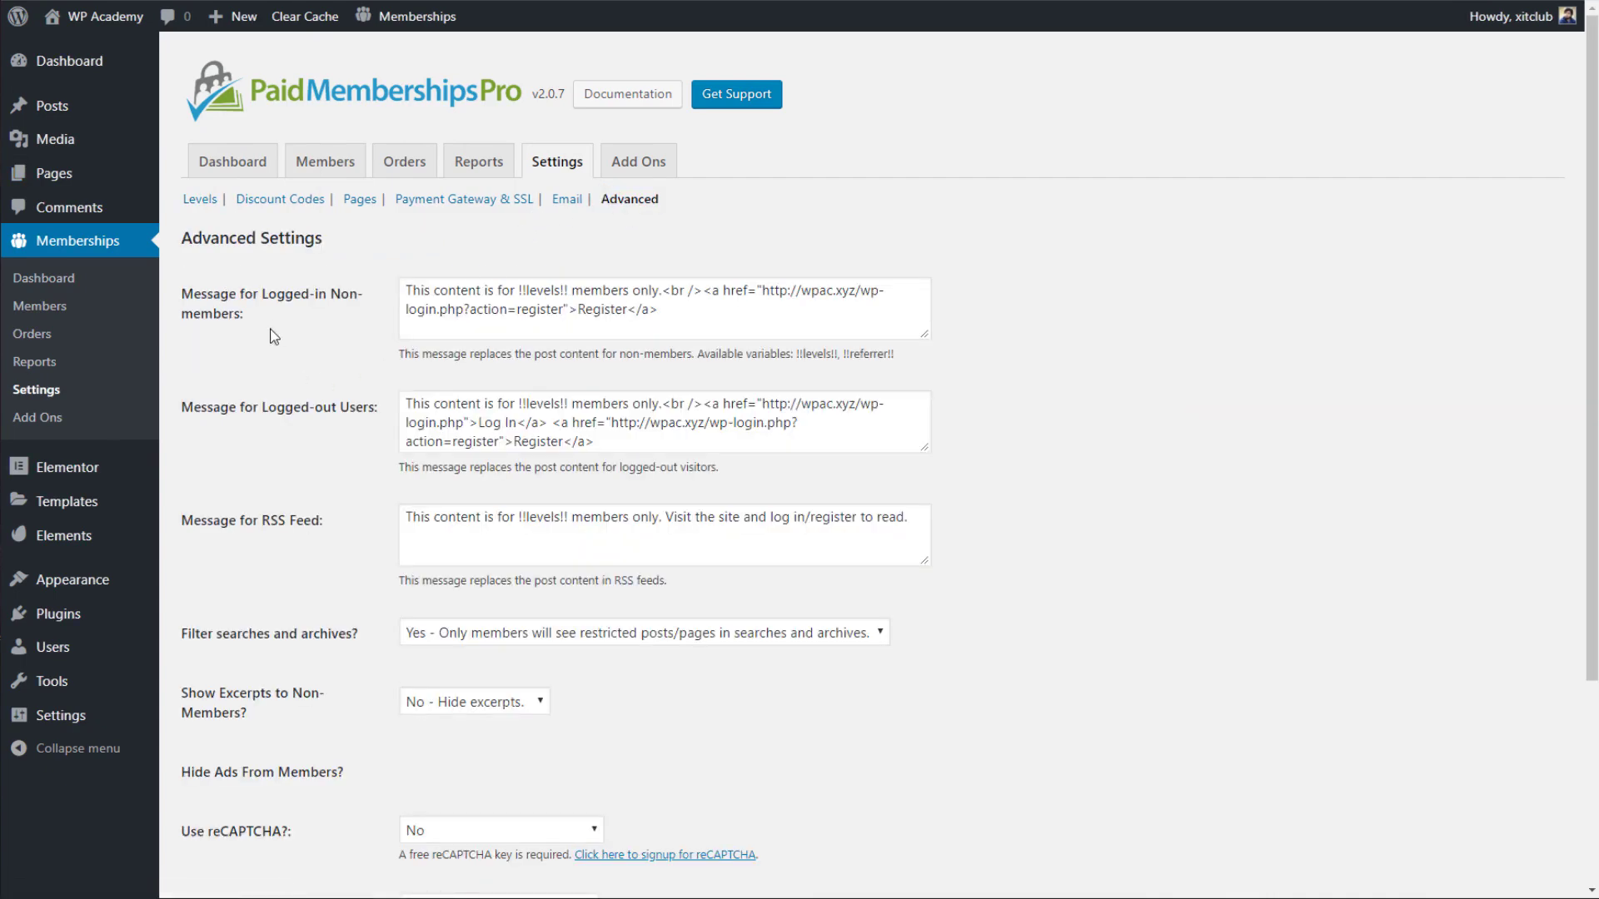
drag(268, 299, 327, 302)
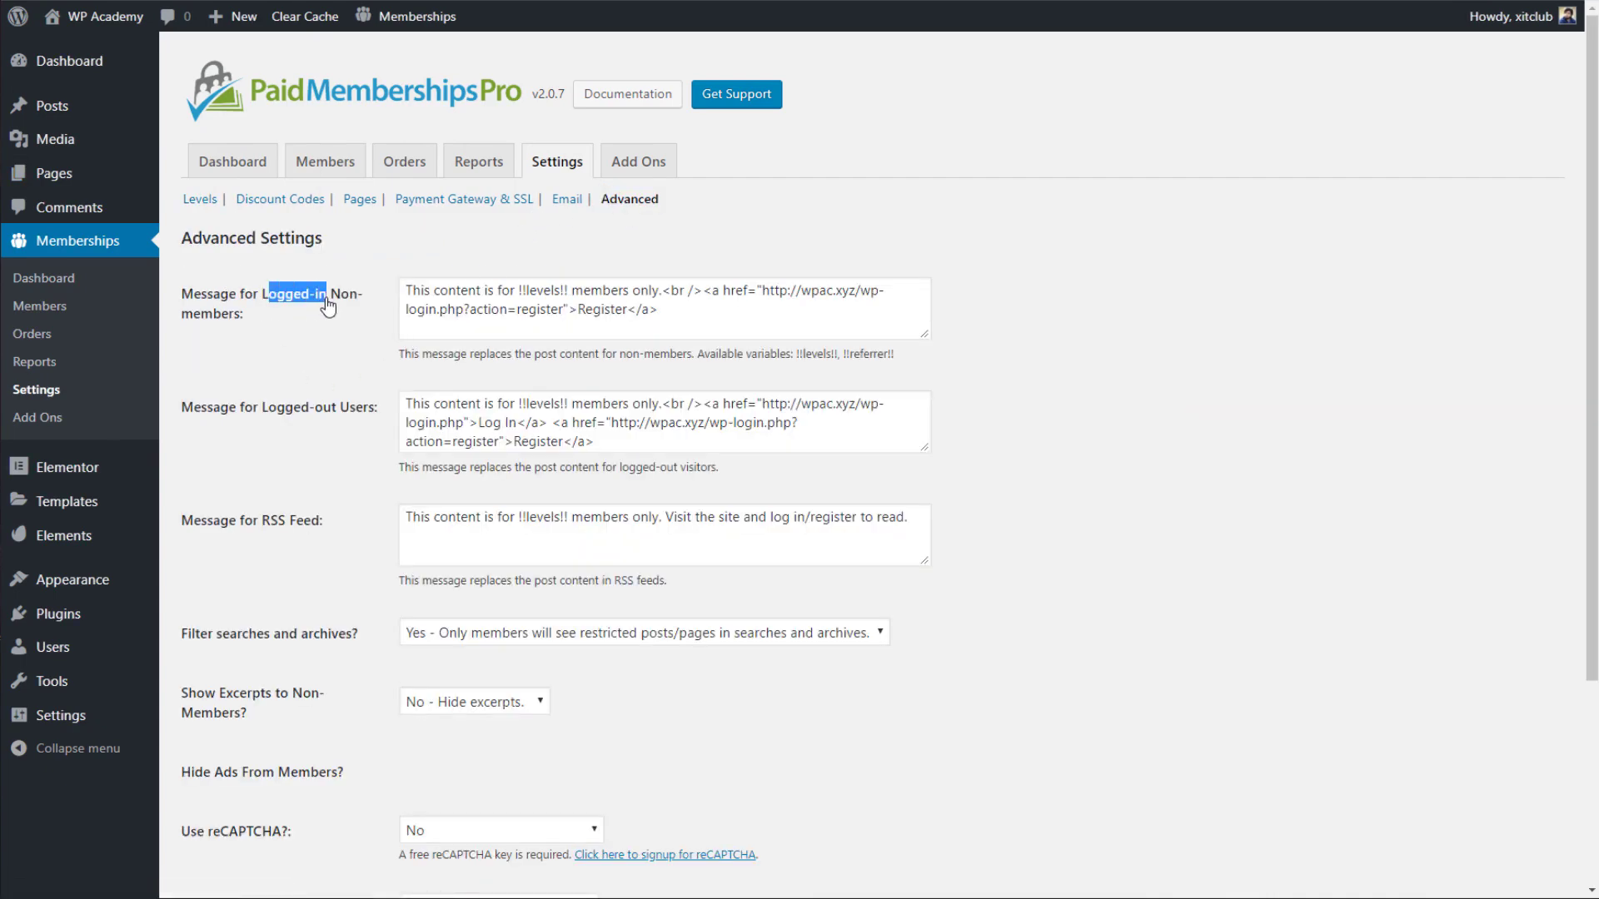
click(596, 310)
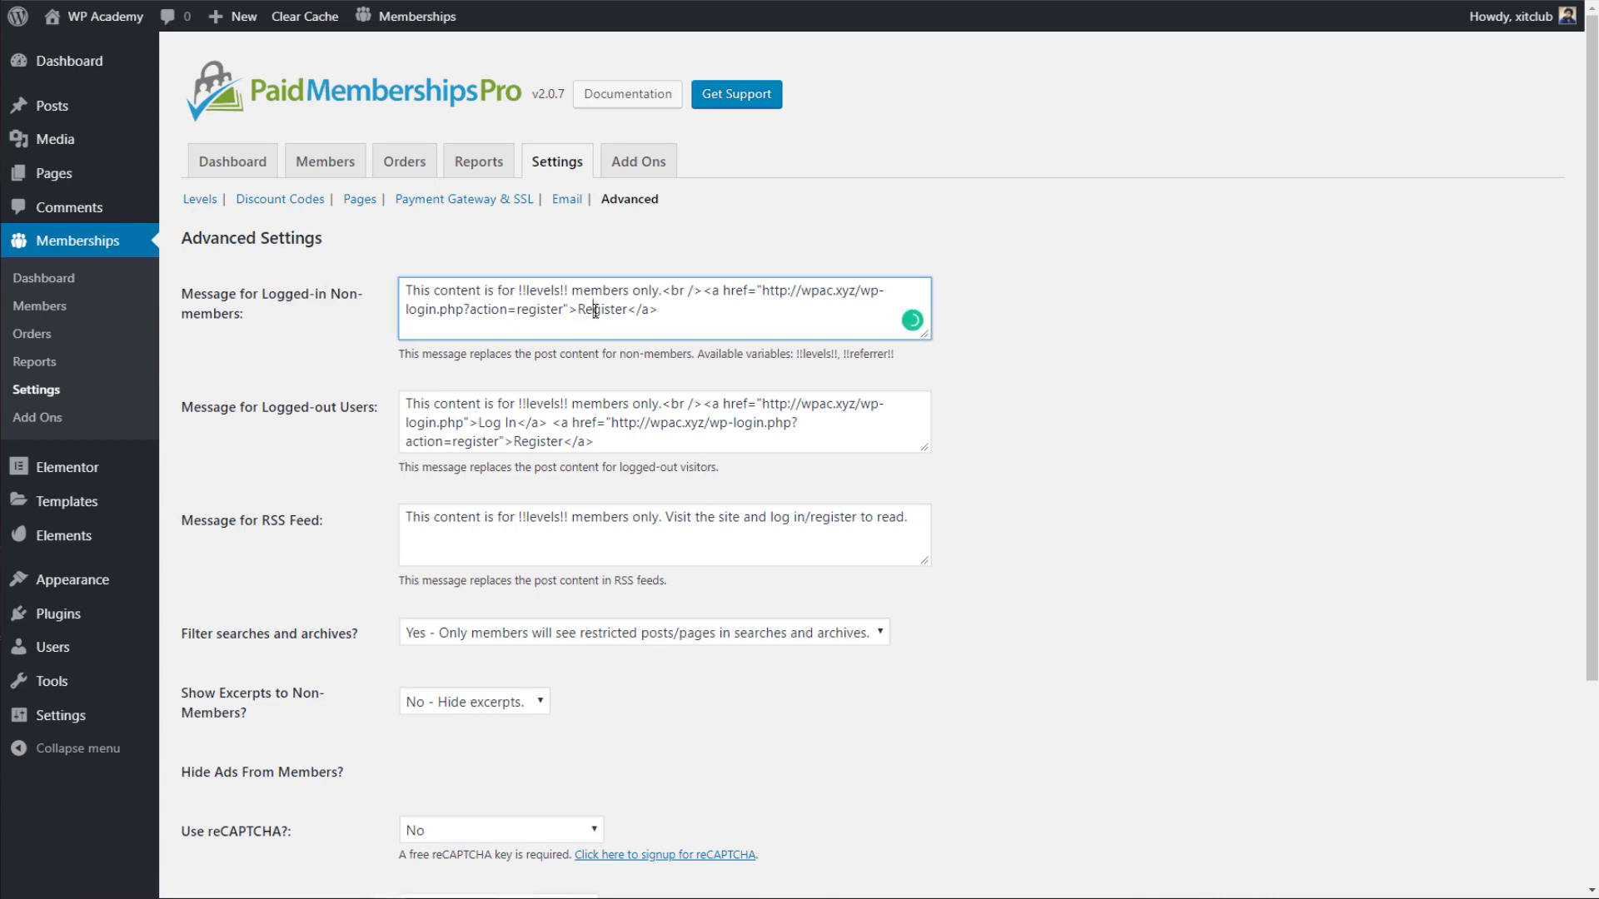
double_click(595, 309)
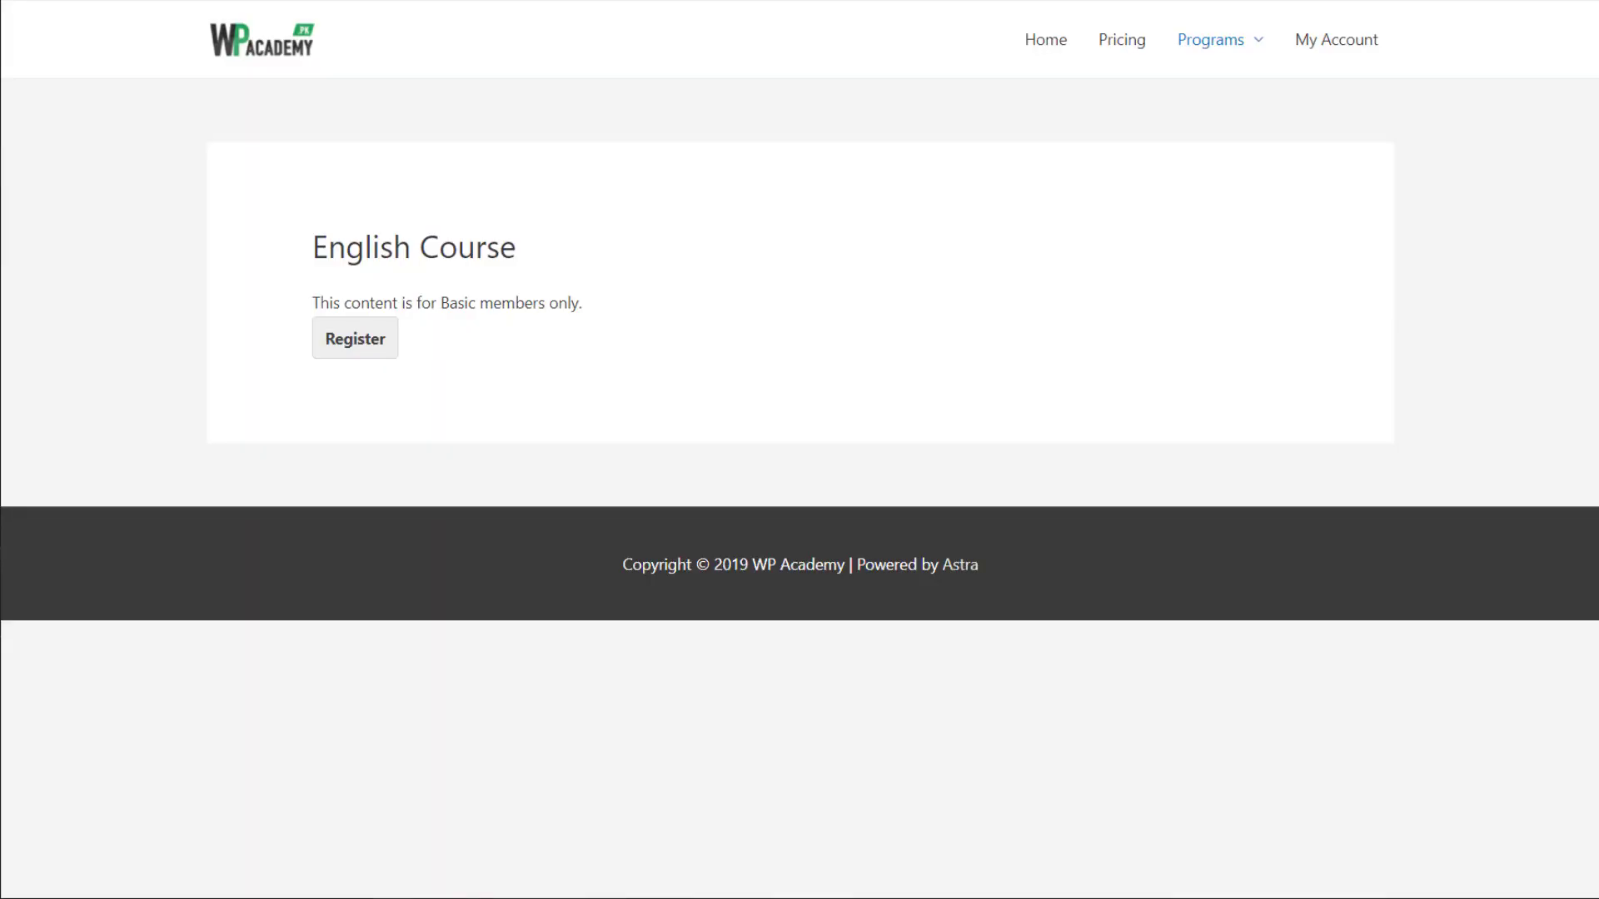
click(1342, 49)
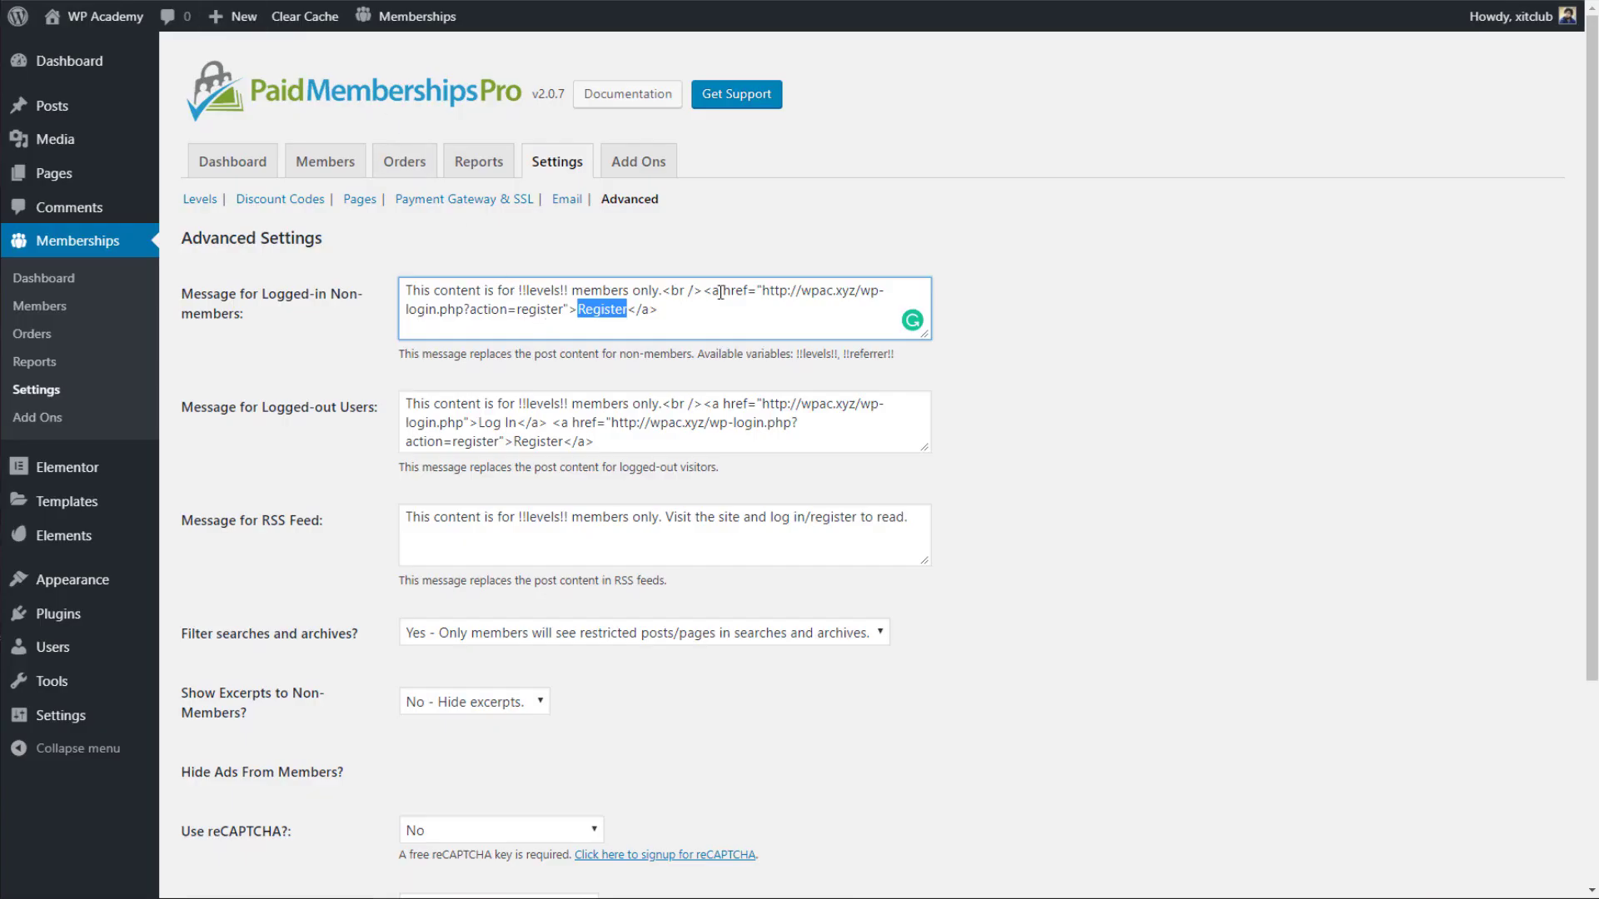
click(858, 293)
drag(861, 290, 560, 306)
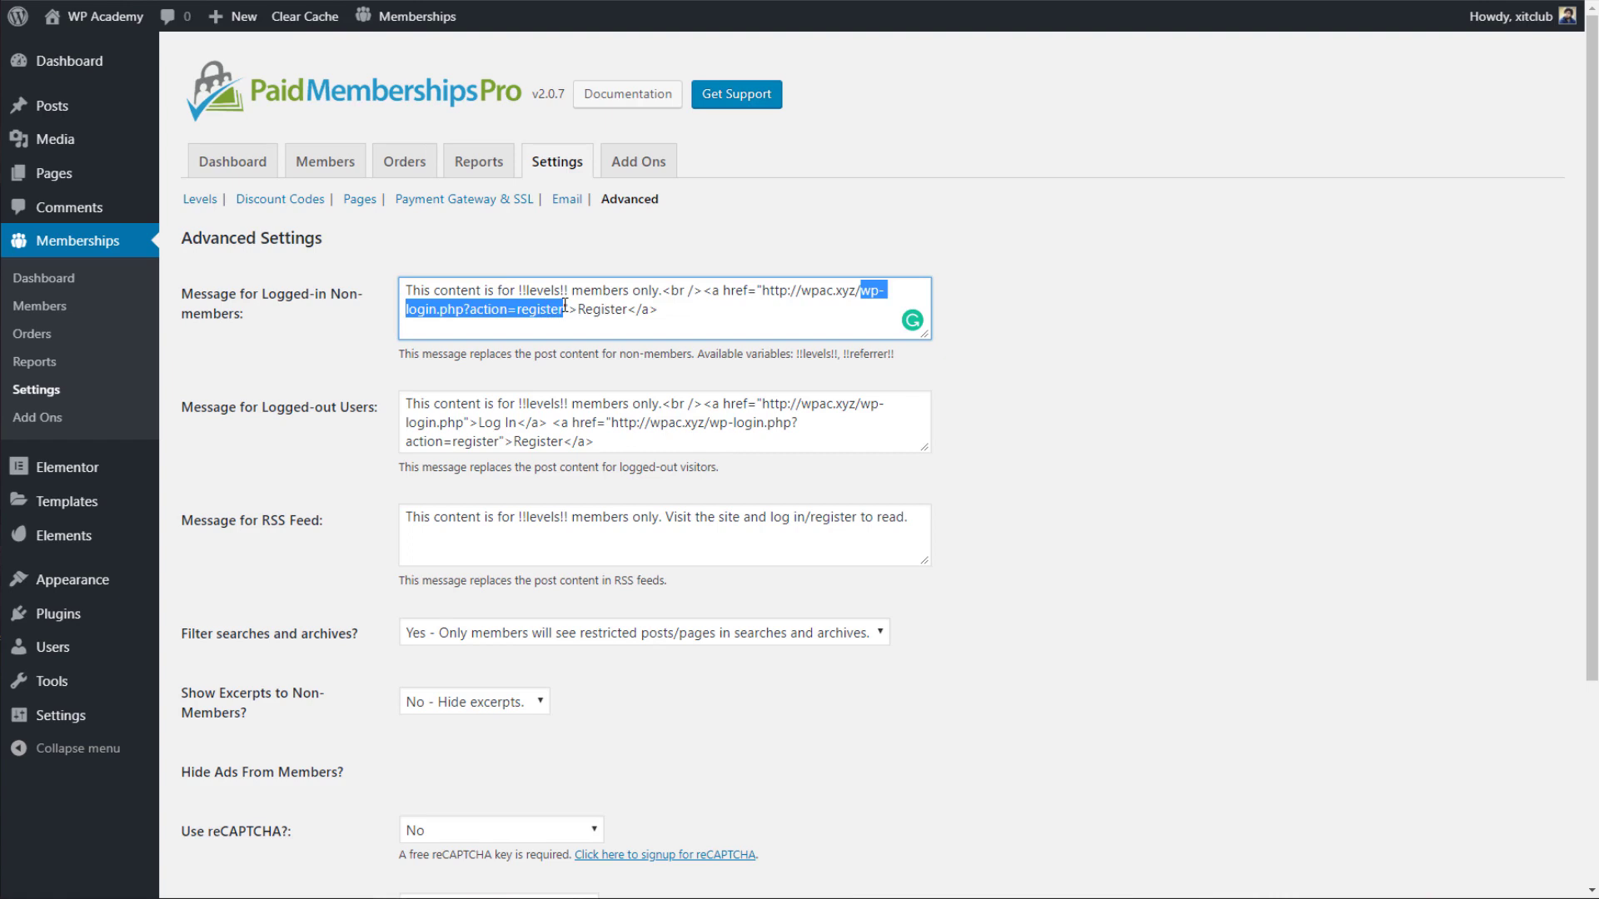
text(membership-account/membership-levels/)
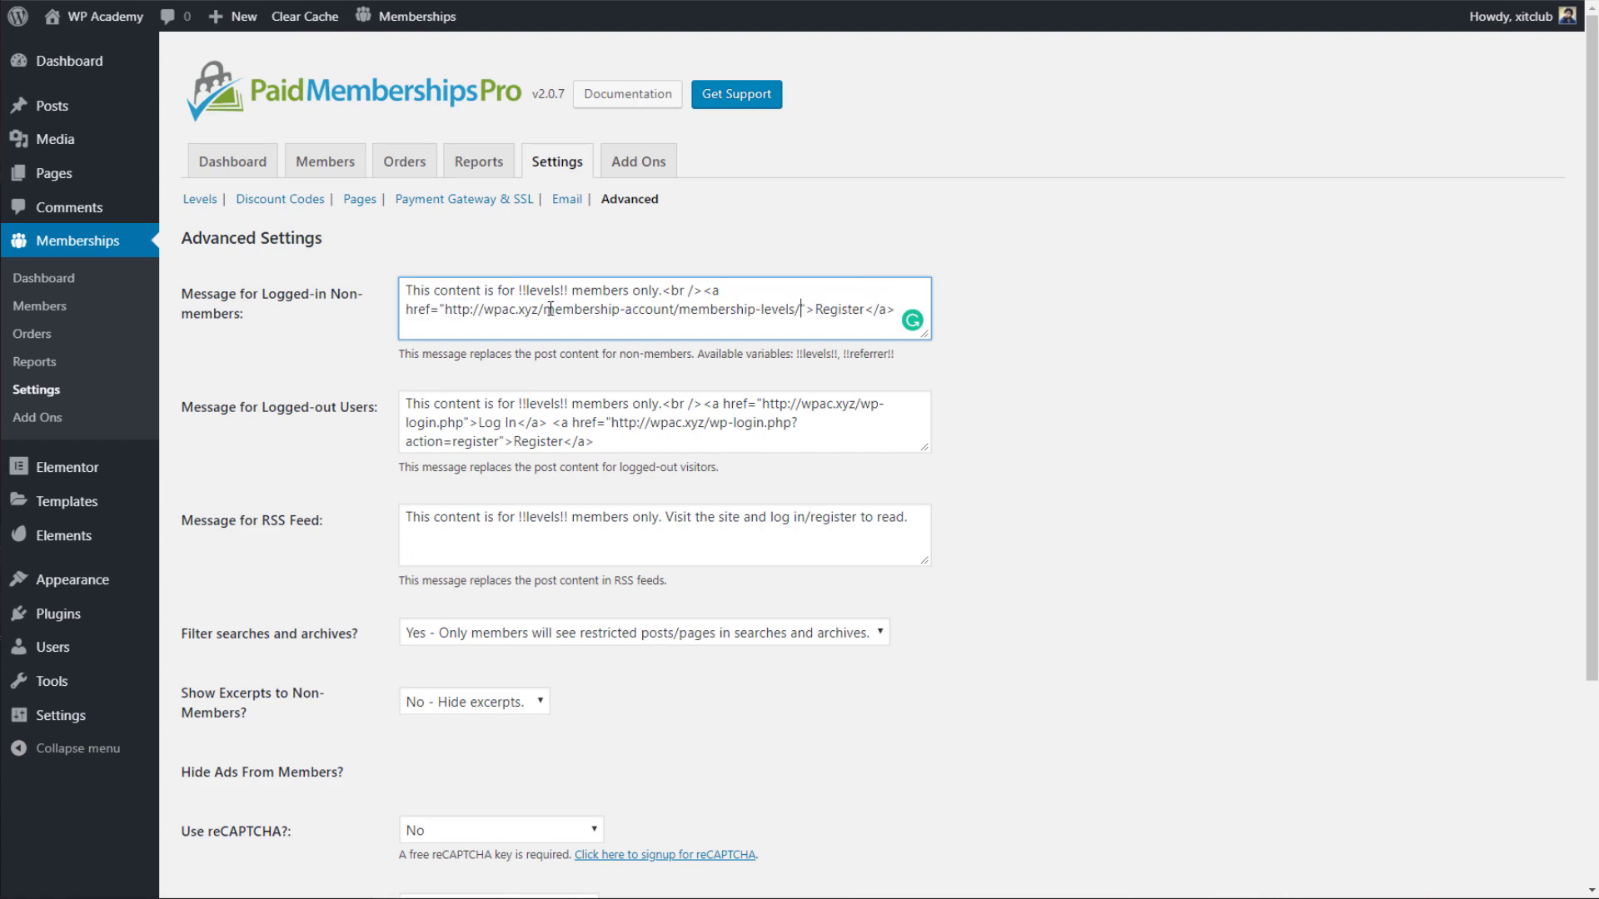
Change the link text in the logged-in non-members message to "Buy Membership" and save the advanced settings.
double_click(844, 310)
text(Buy Meme)
text(ership)
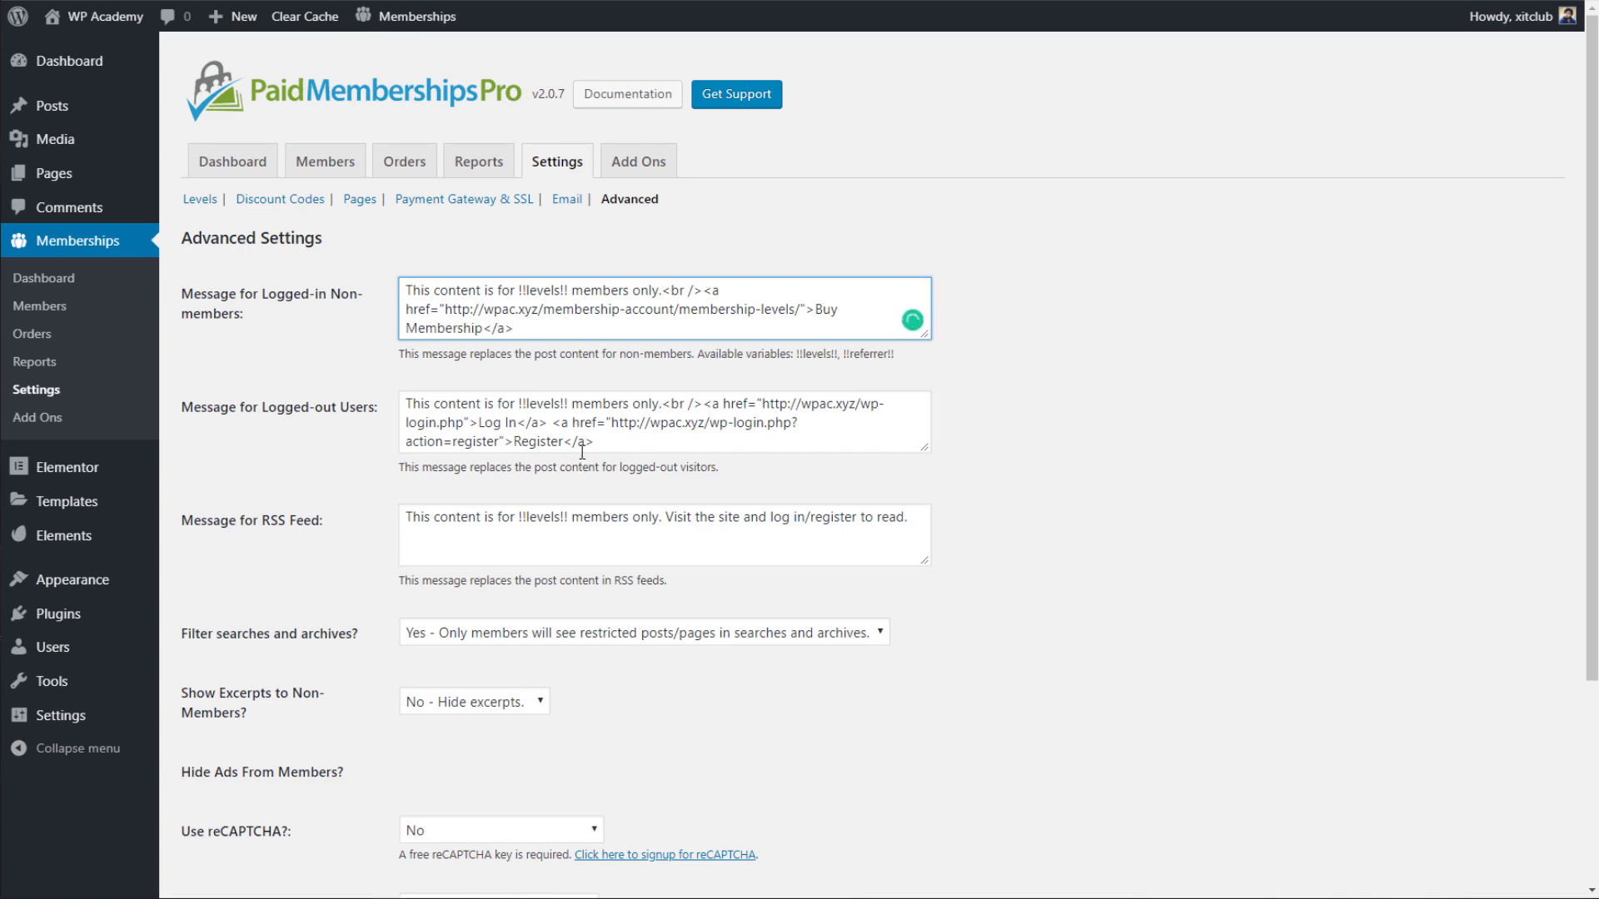
click(582, 449)
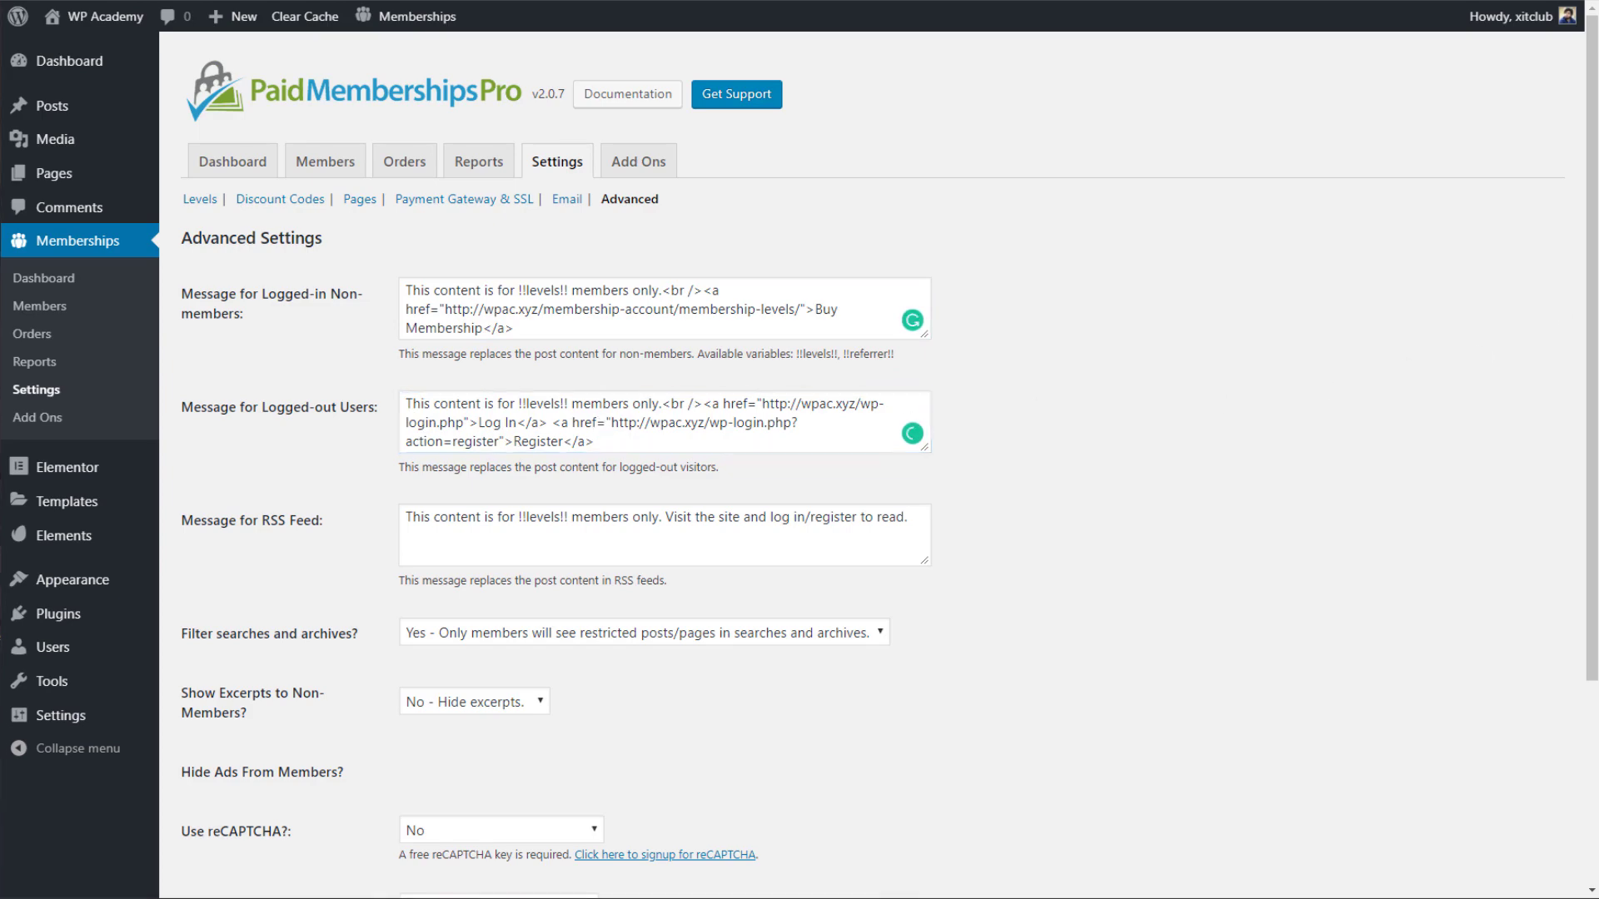
scroll(1590, 262, down, 3)
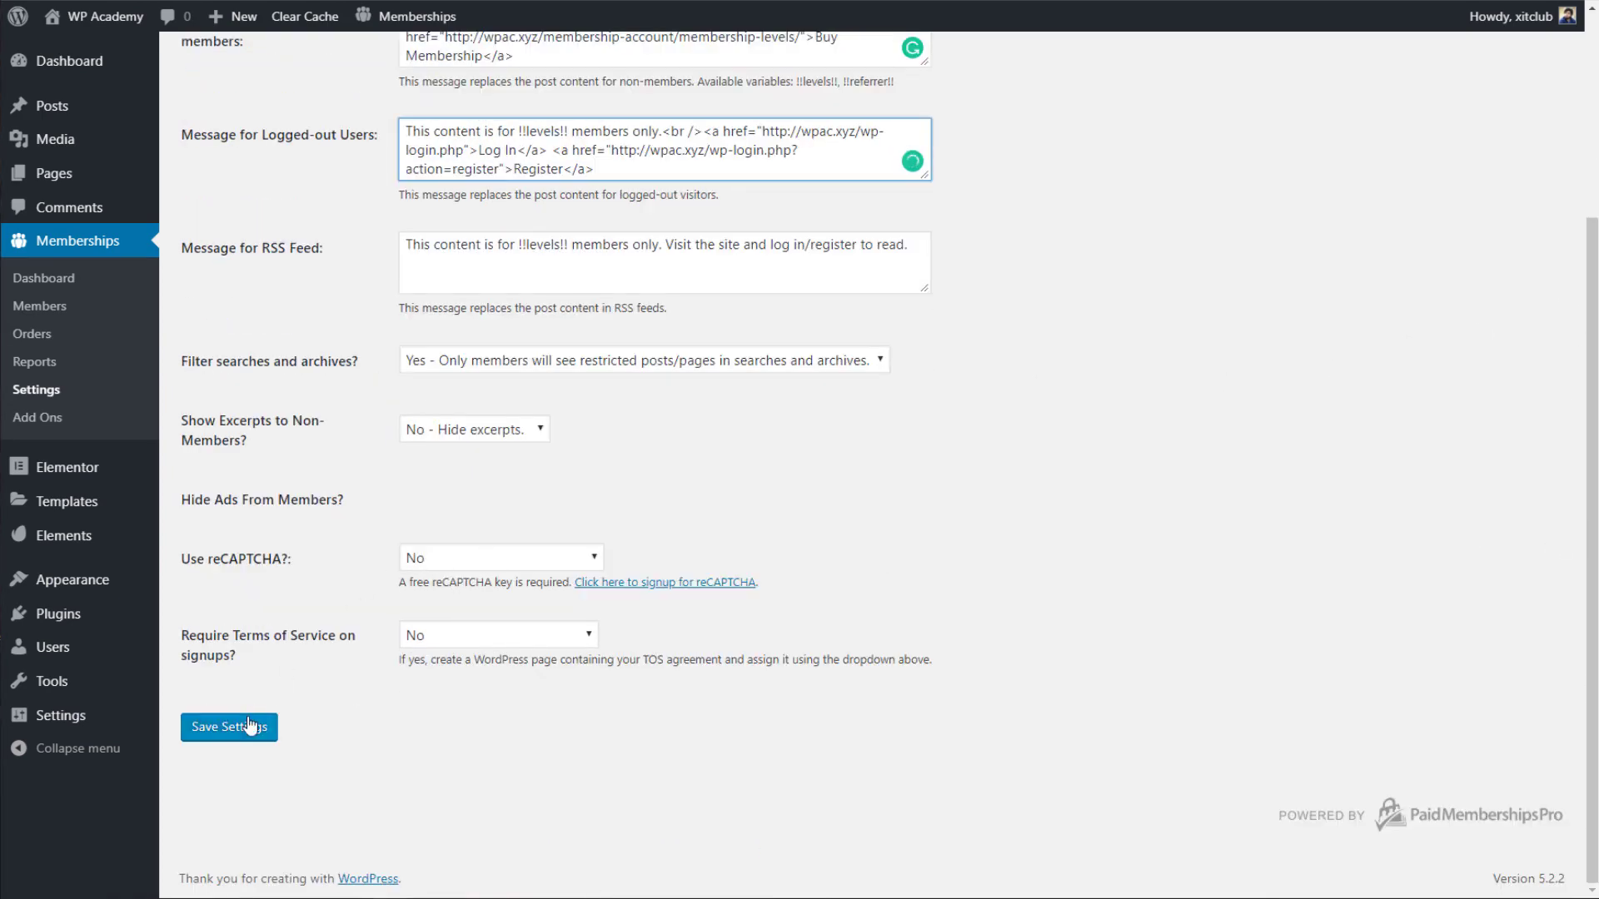
click(229, 726)
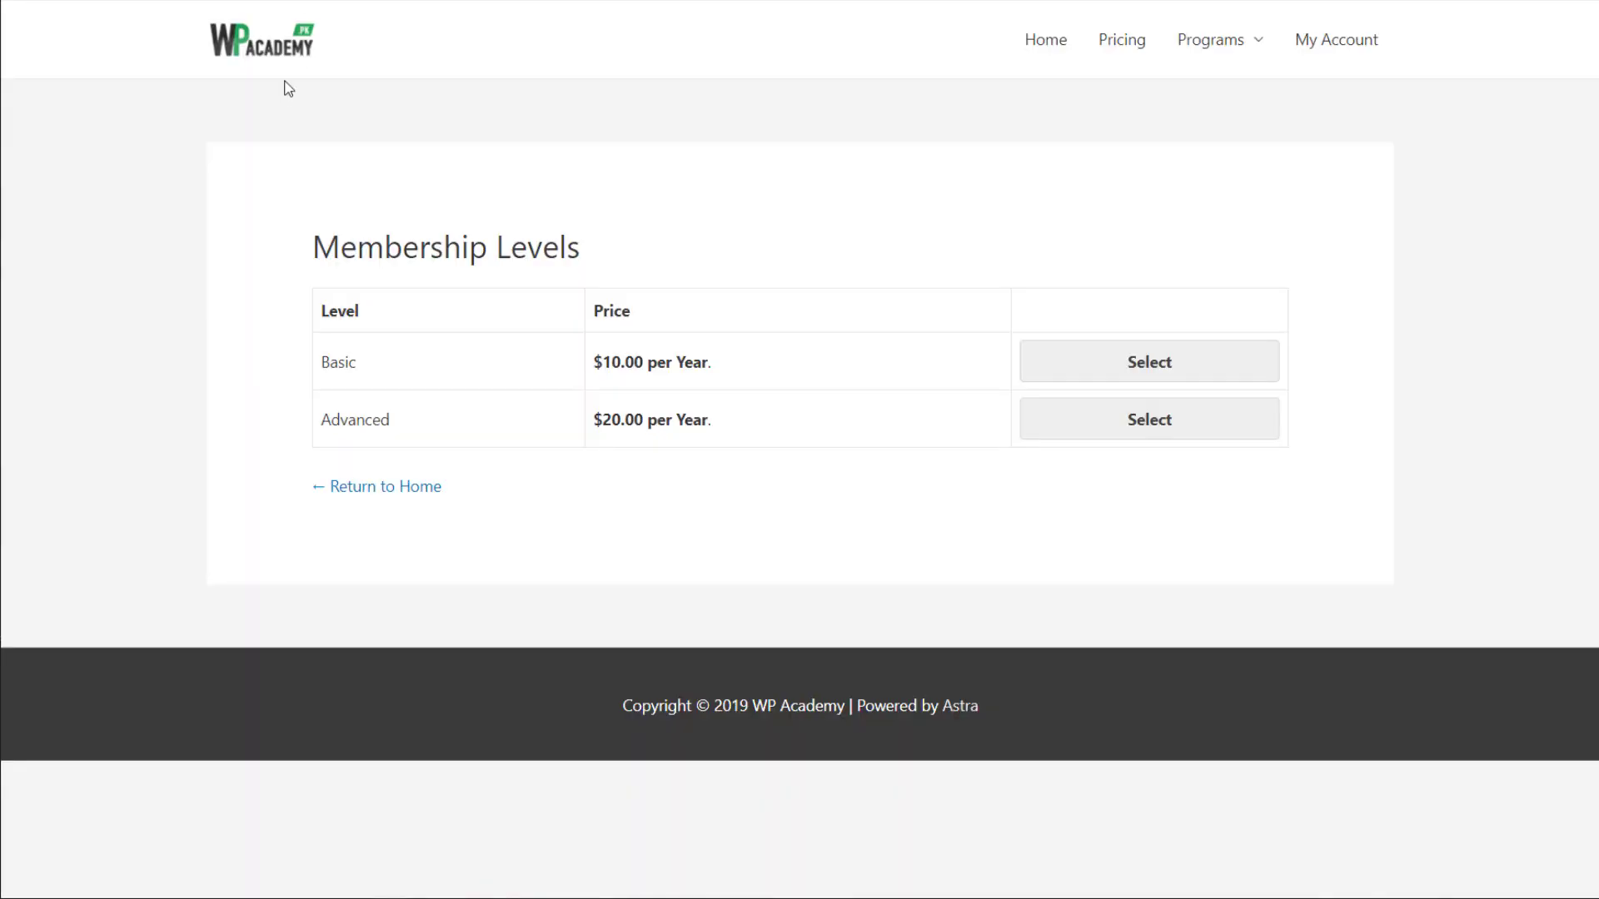
Test the English Course page's Buy Membership link on the live site and select the Basic level to reach checkout.
mouse_move(1256, 50)
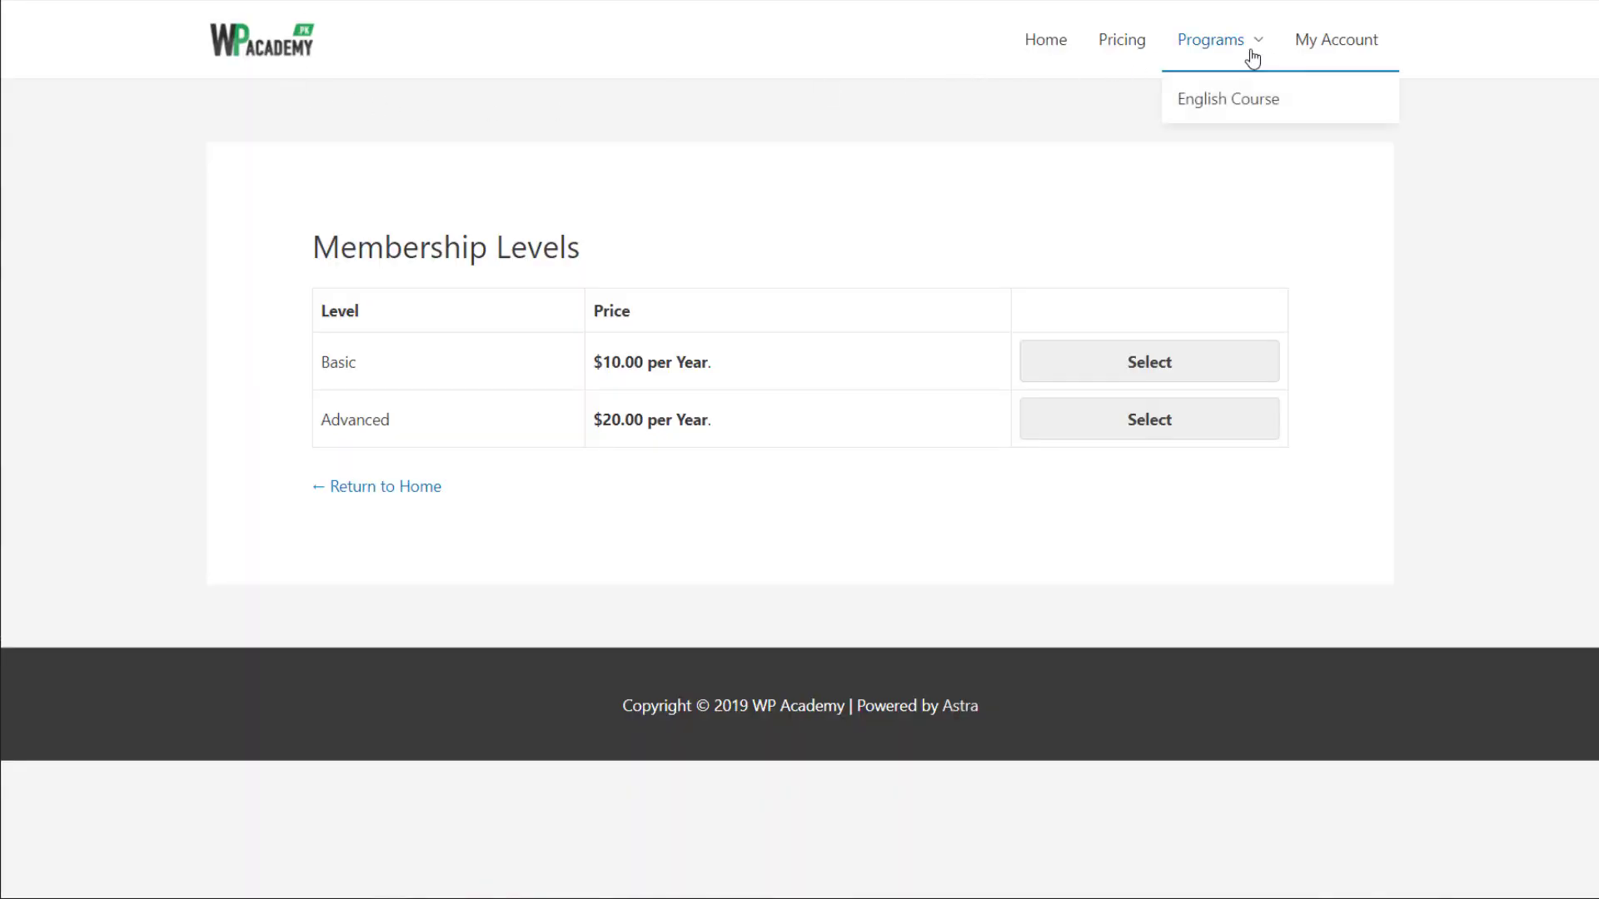
click(1263, 104)
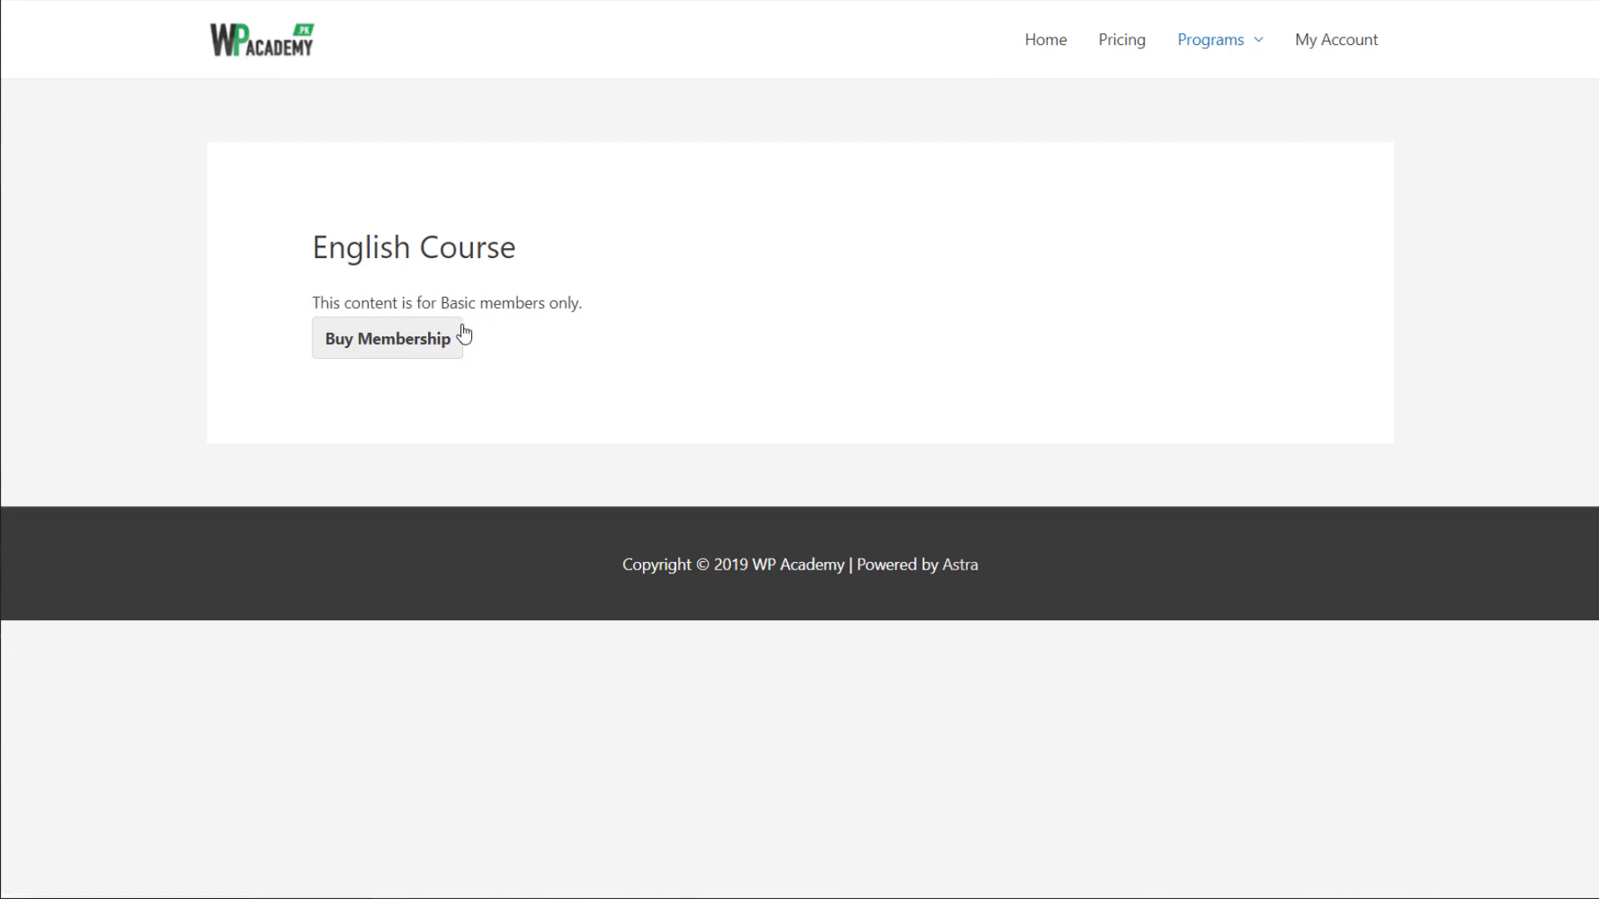
double_click(564, 304)
click(433, 344)
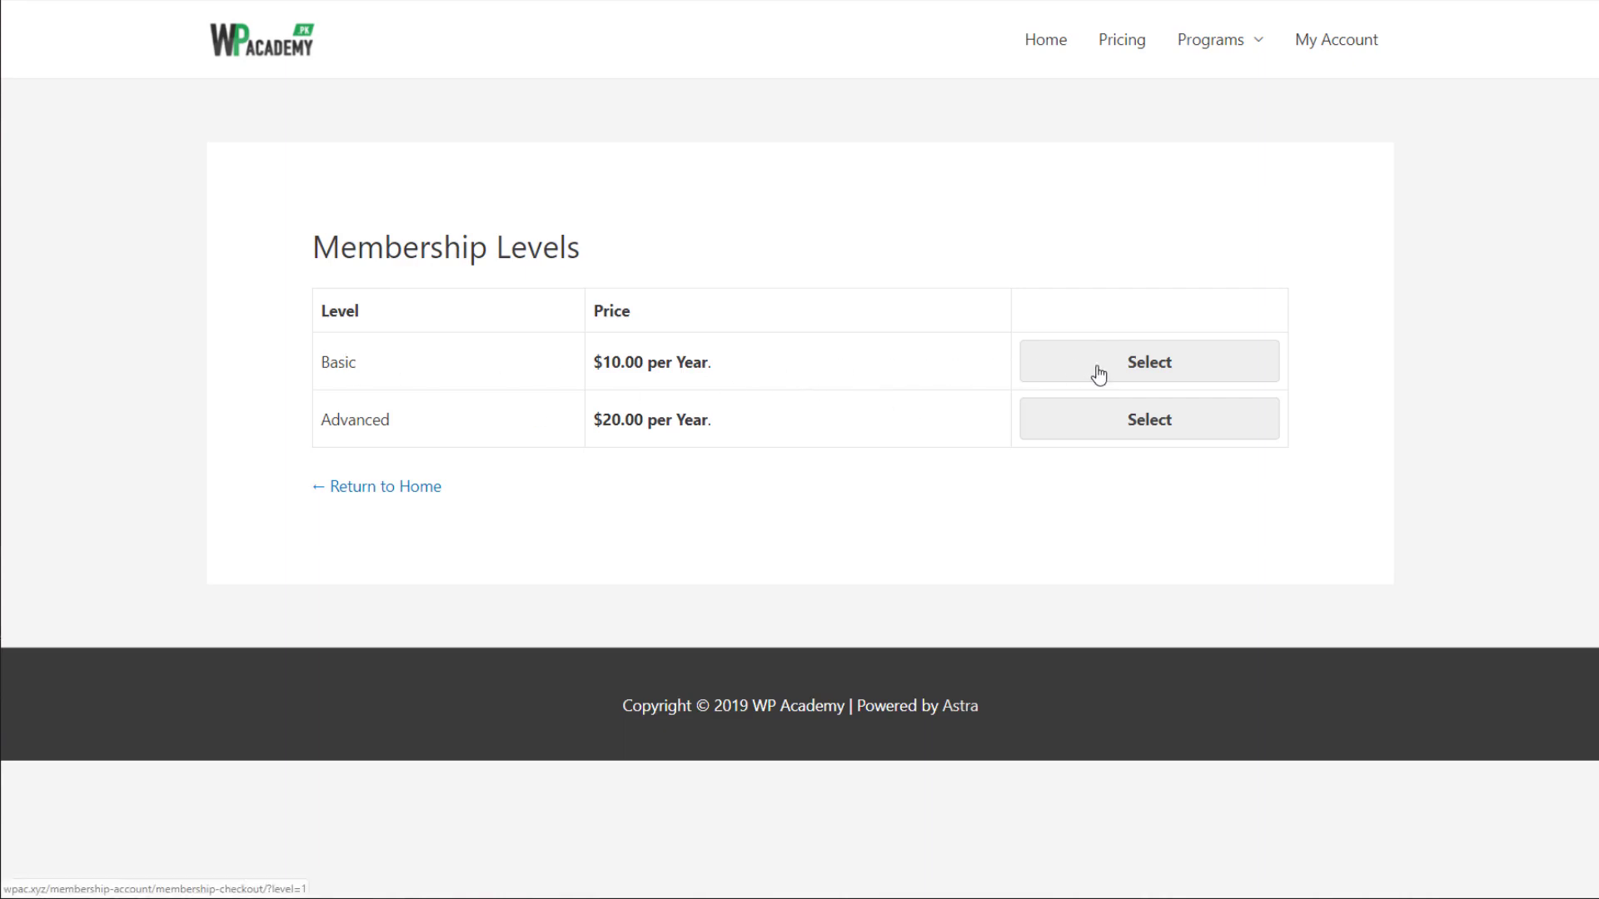
click(1139, 375)
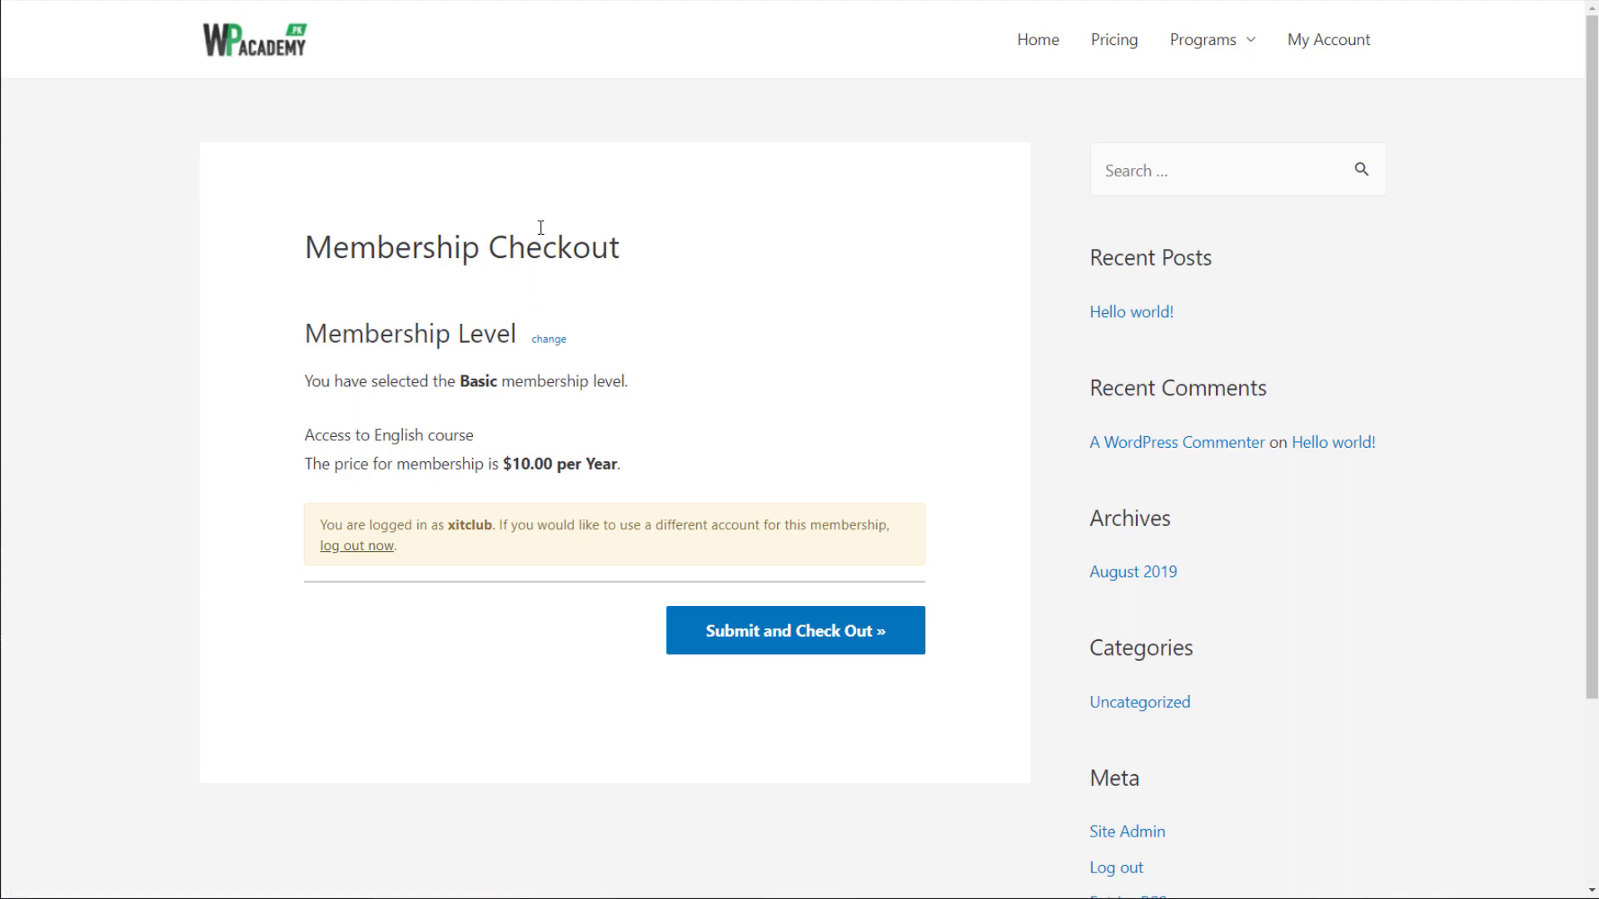
Check the Basic membership details on the checkout page and submit the checkout.
scroll(541, 228, down, 3)
scroll(716, 598, up, 2)
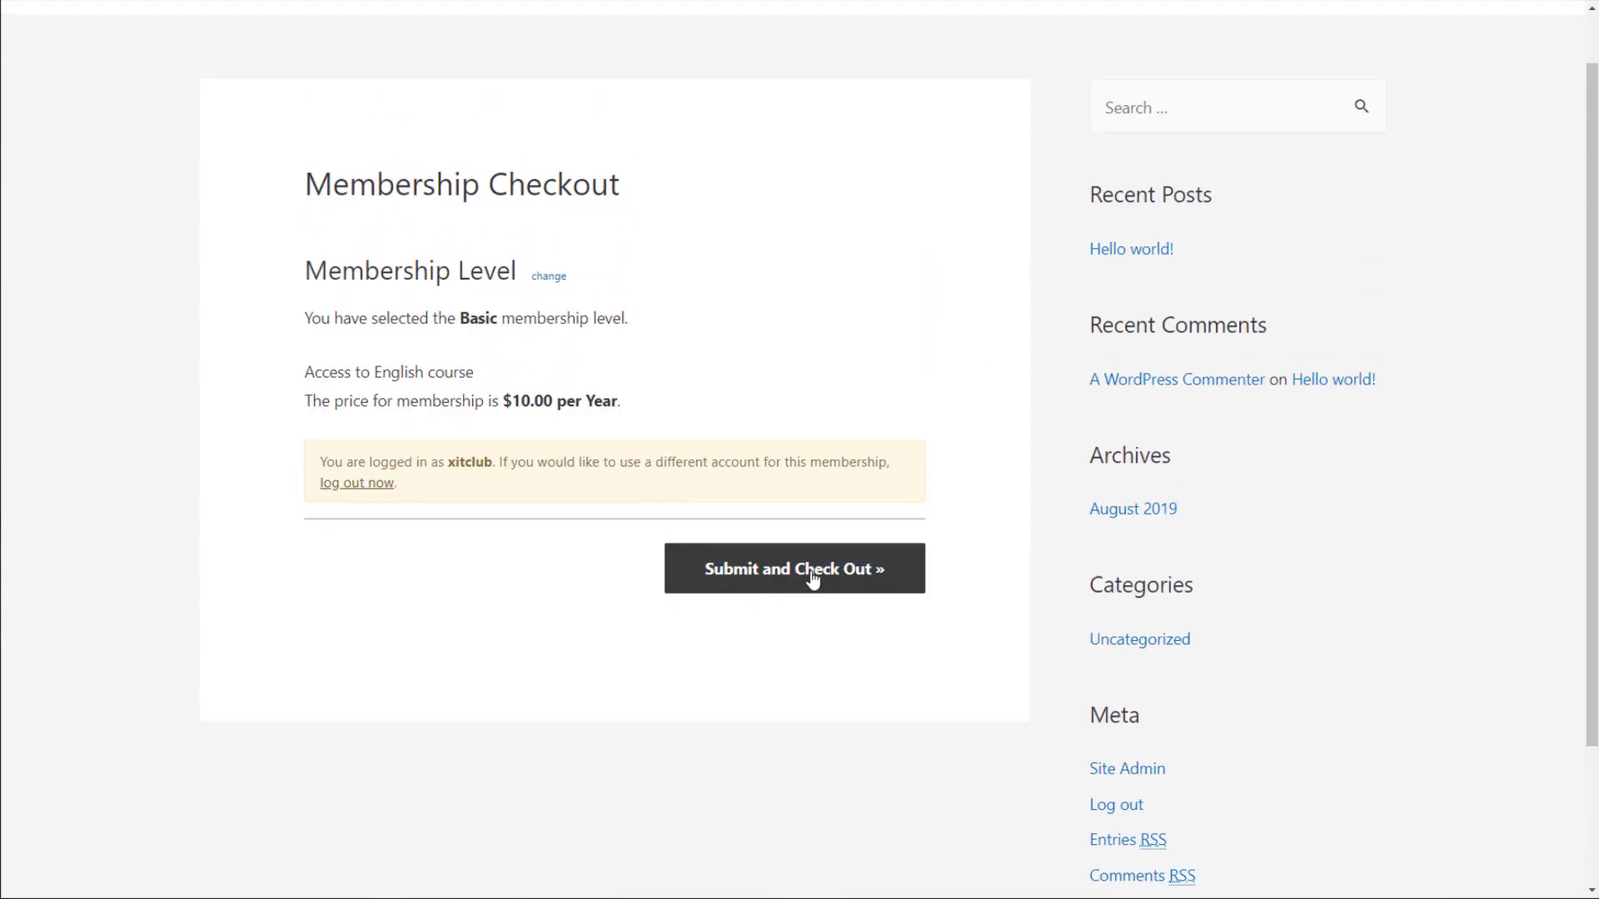
drag(445, 398, 335, 399)
click(342, 392)
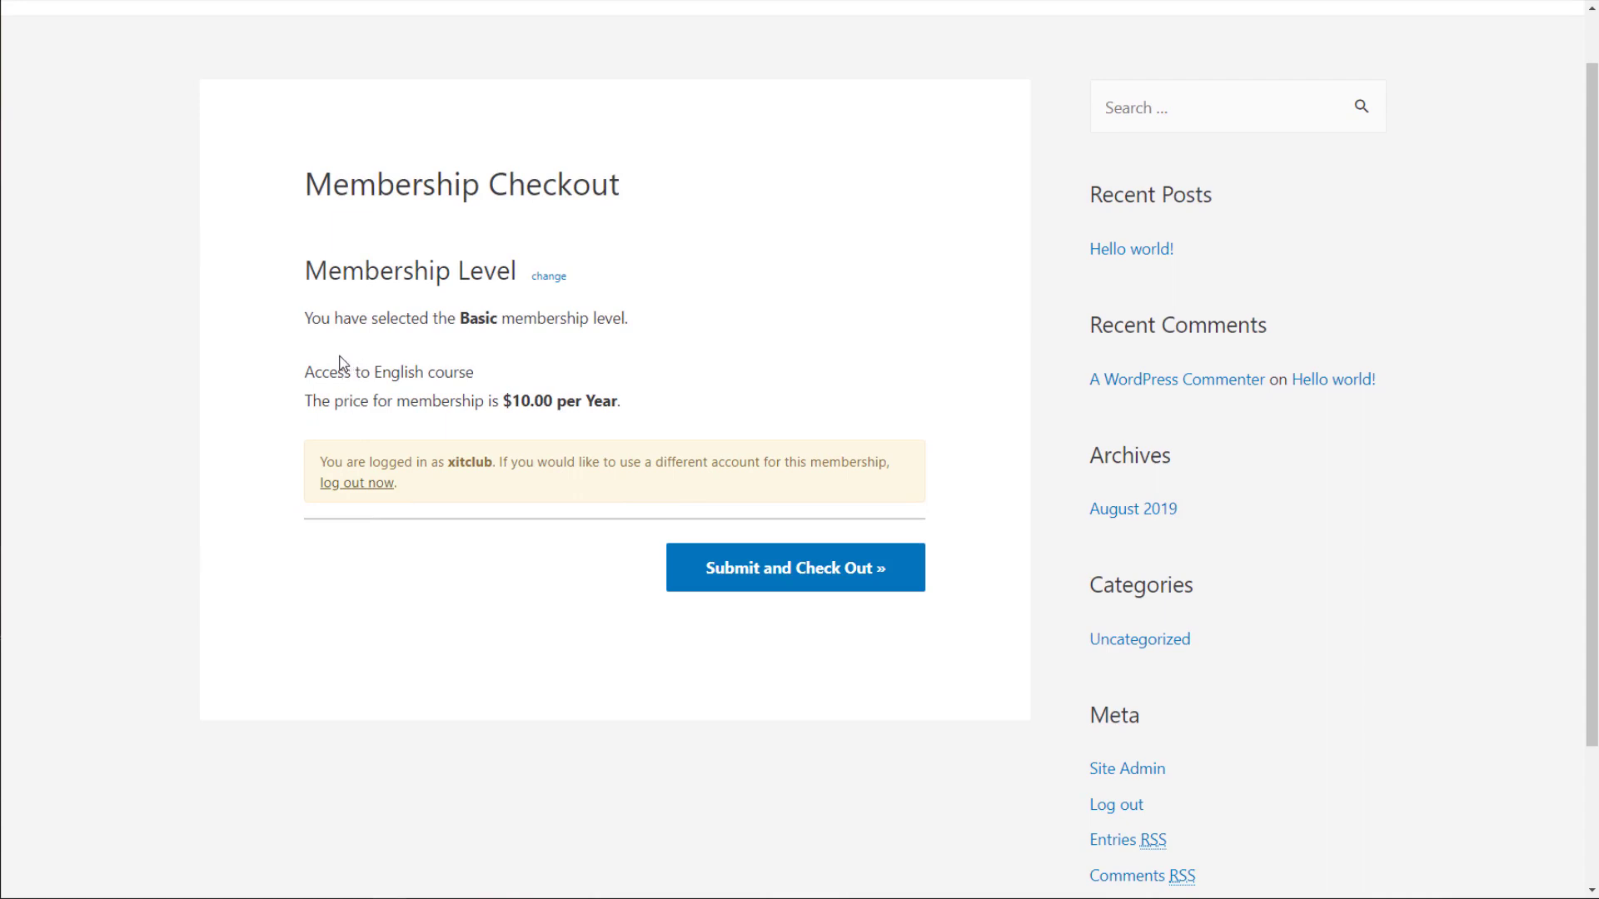
click(785, 570)
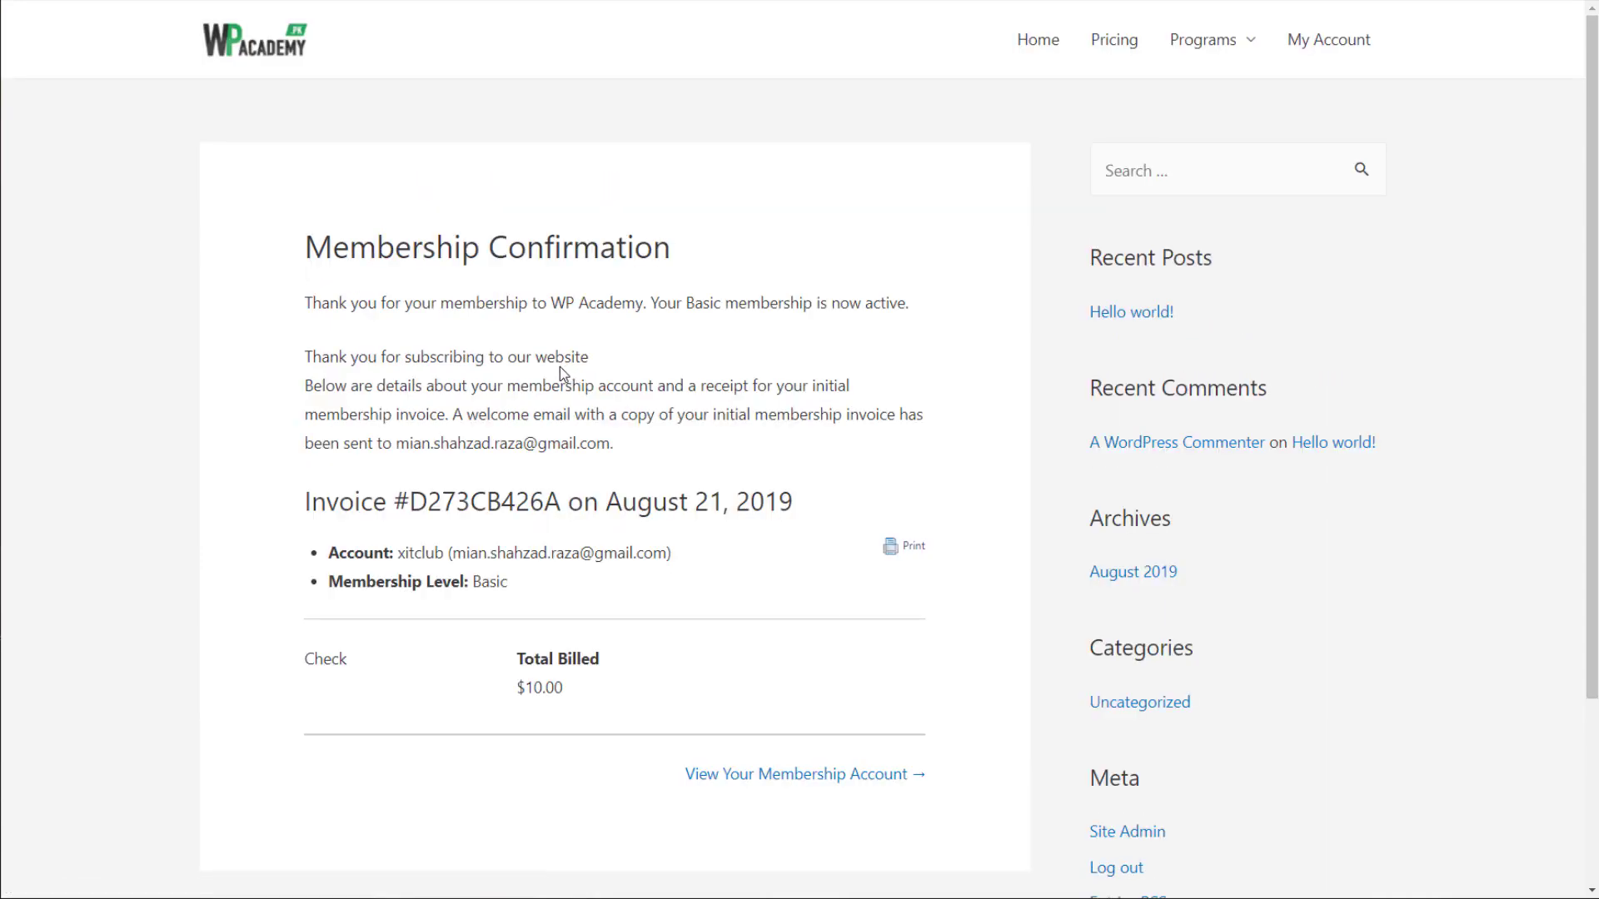
Read the membership confirmation message and review the invoice details for the Basic level.
drag(419, 406, 548, 443)
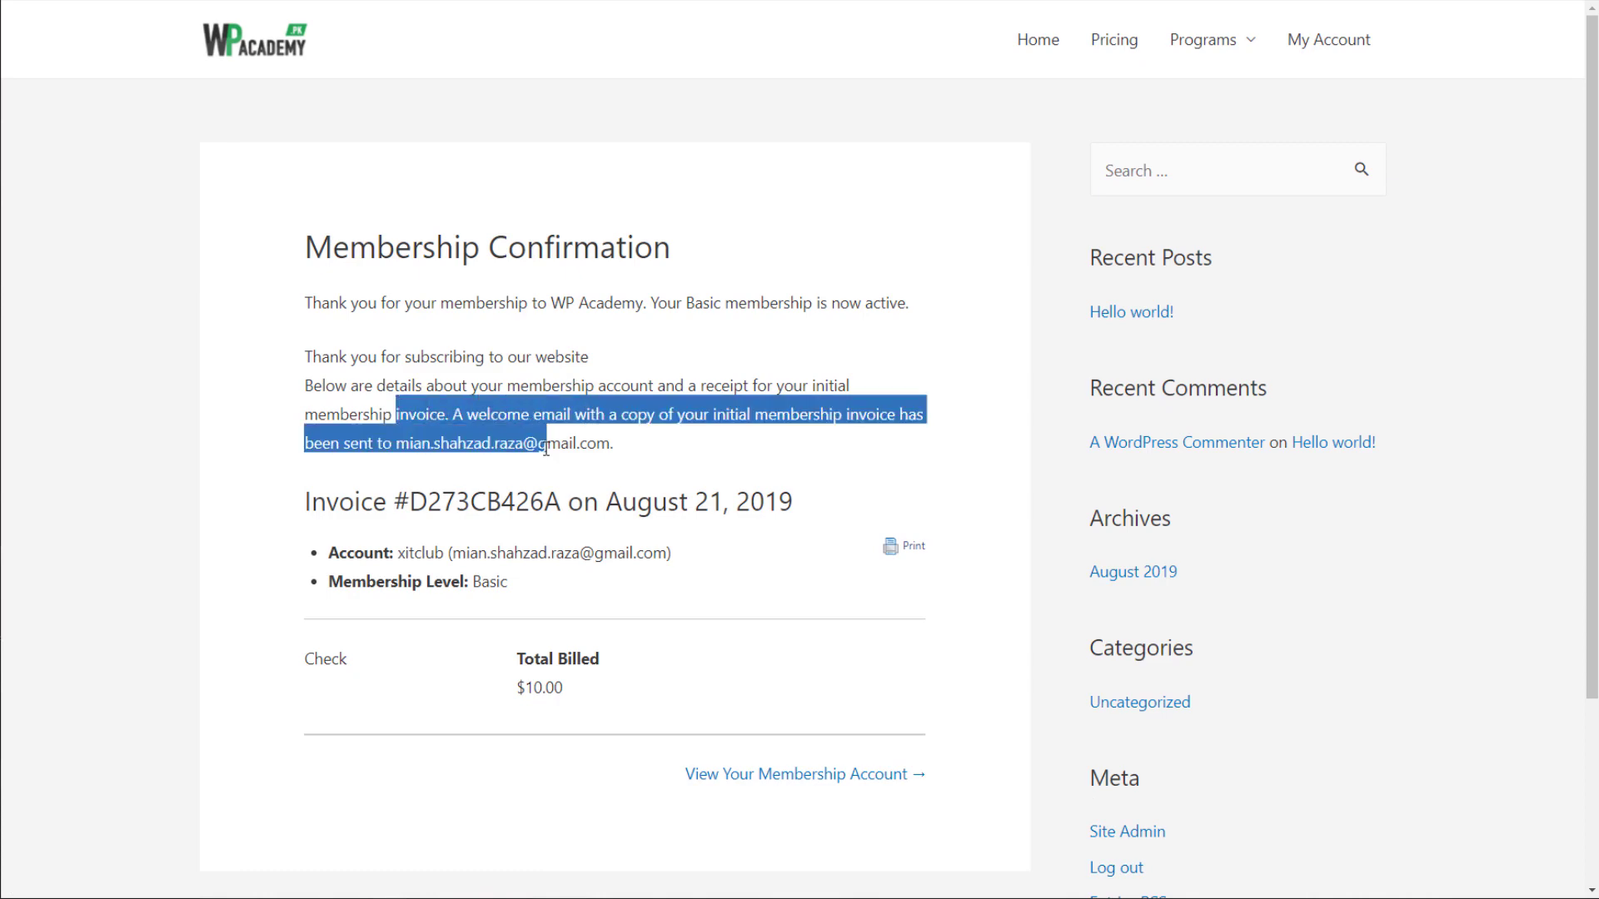
click(573, 388)
scroll(566, 353, down, 3)
scroll(518, 304, up, 3)
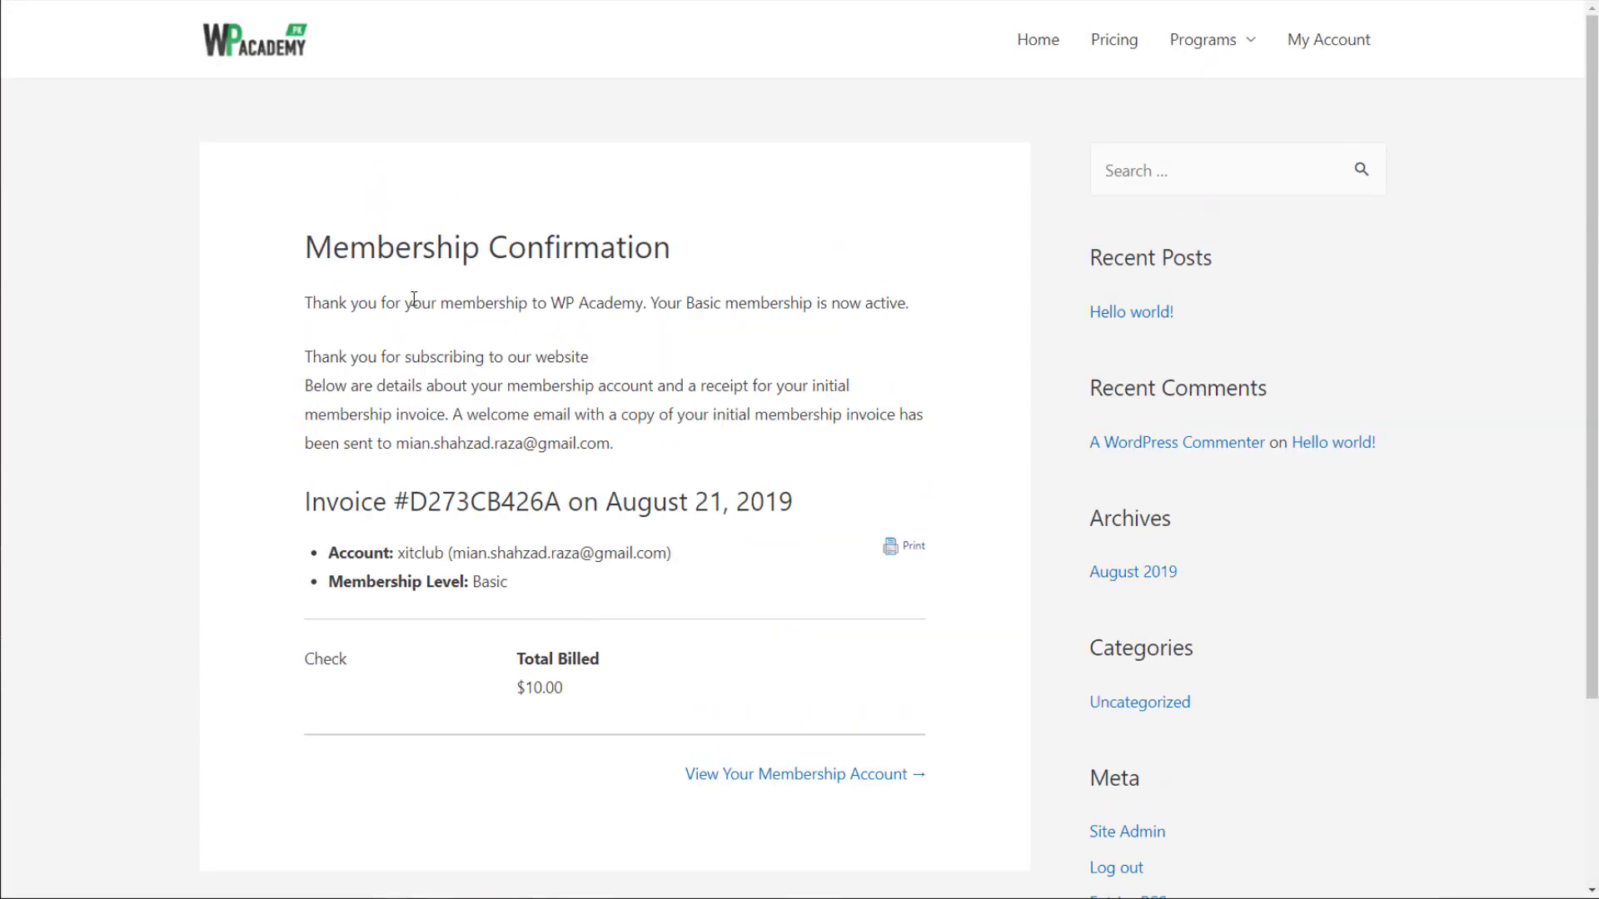
scroll(446, 277, down, 3)
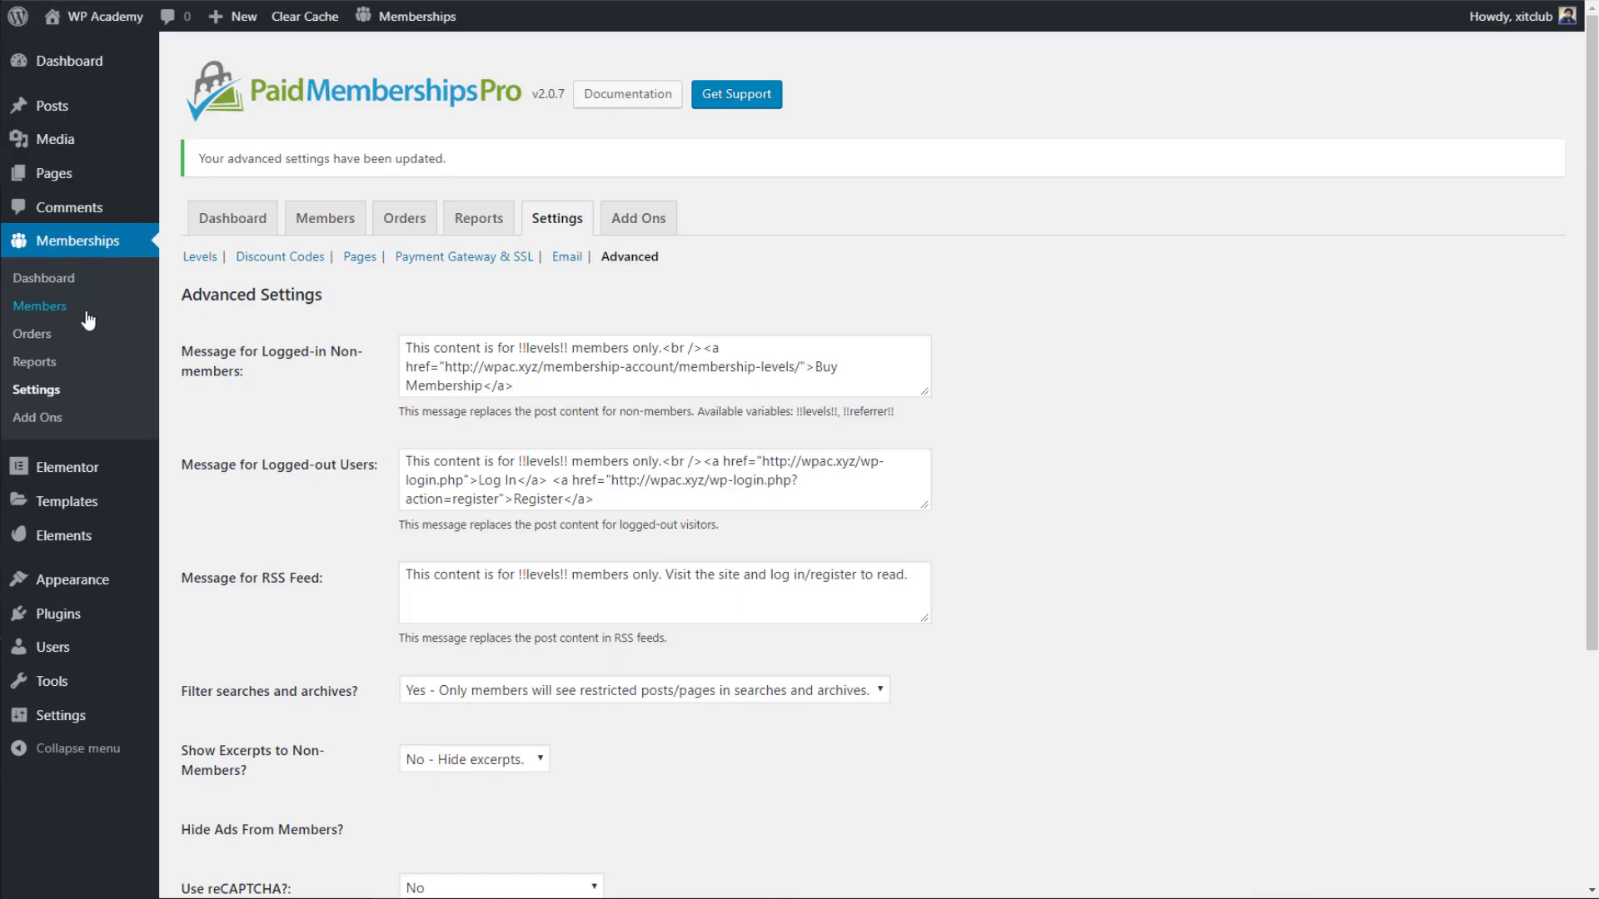
Open the Paid Memberships Pro orders list in the WordPress admin and examine the new order's gateway and status.
click(80, 336)
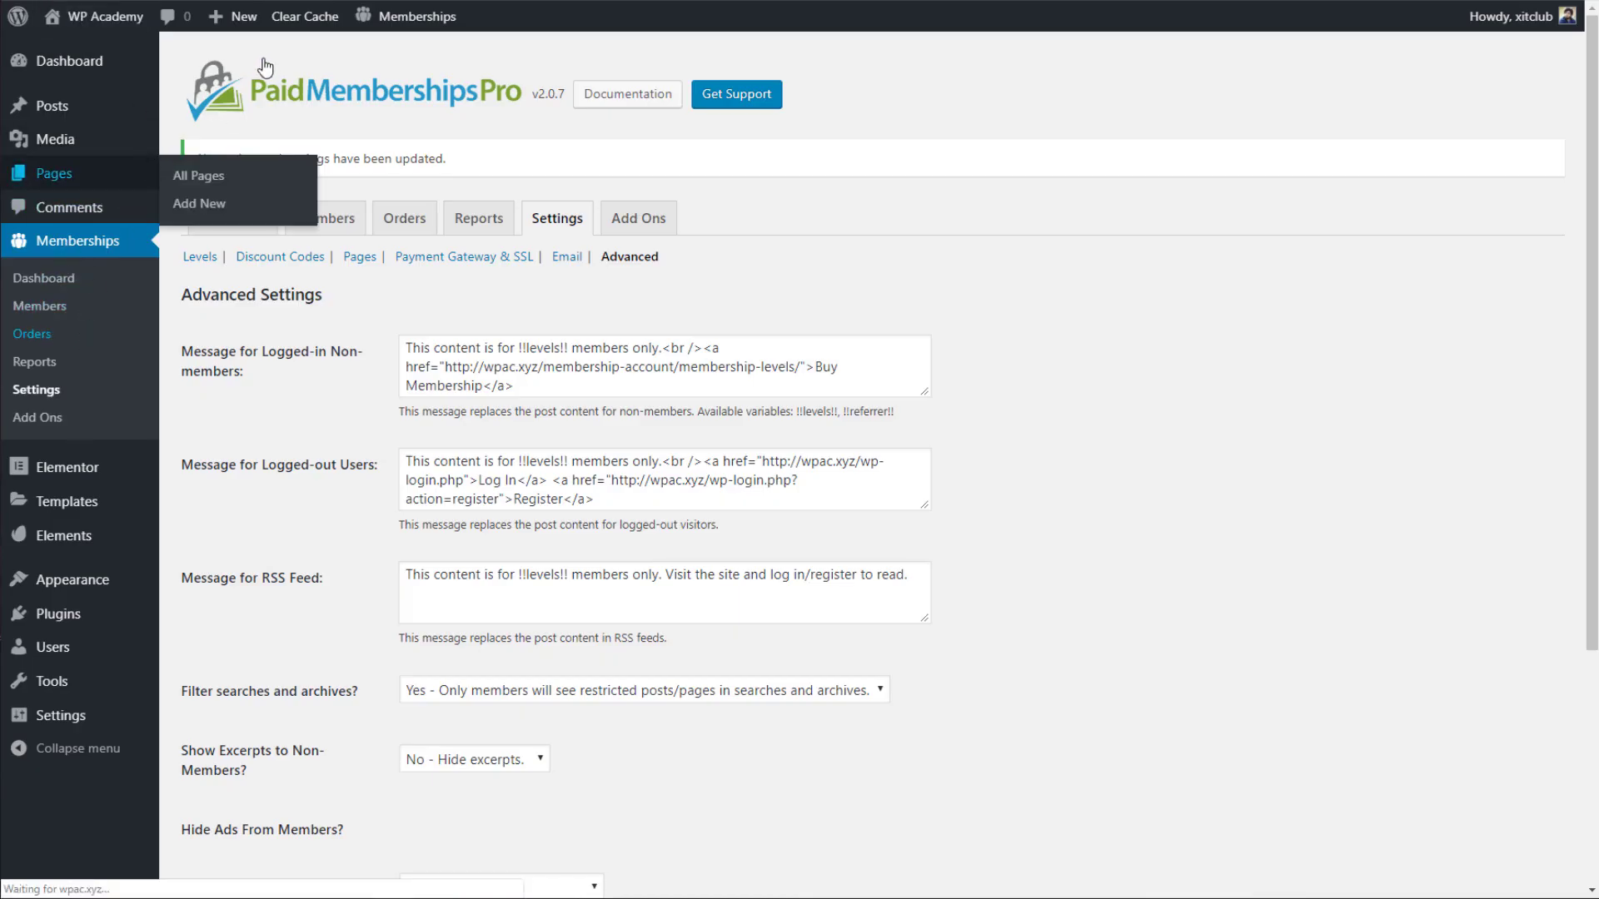
click(417, 202)
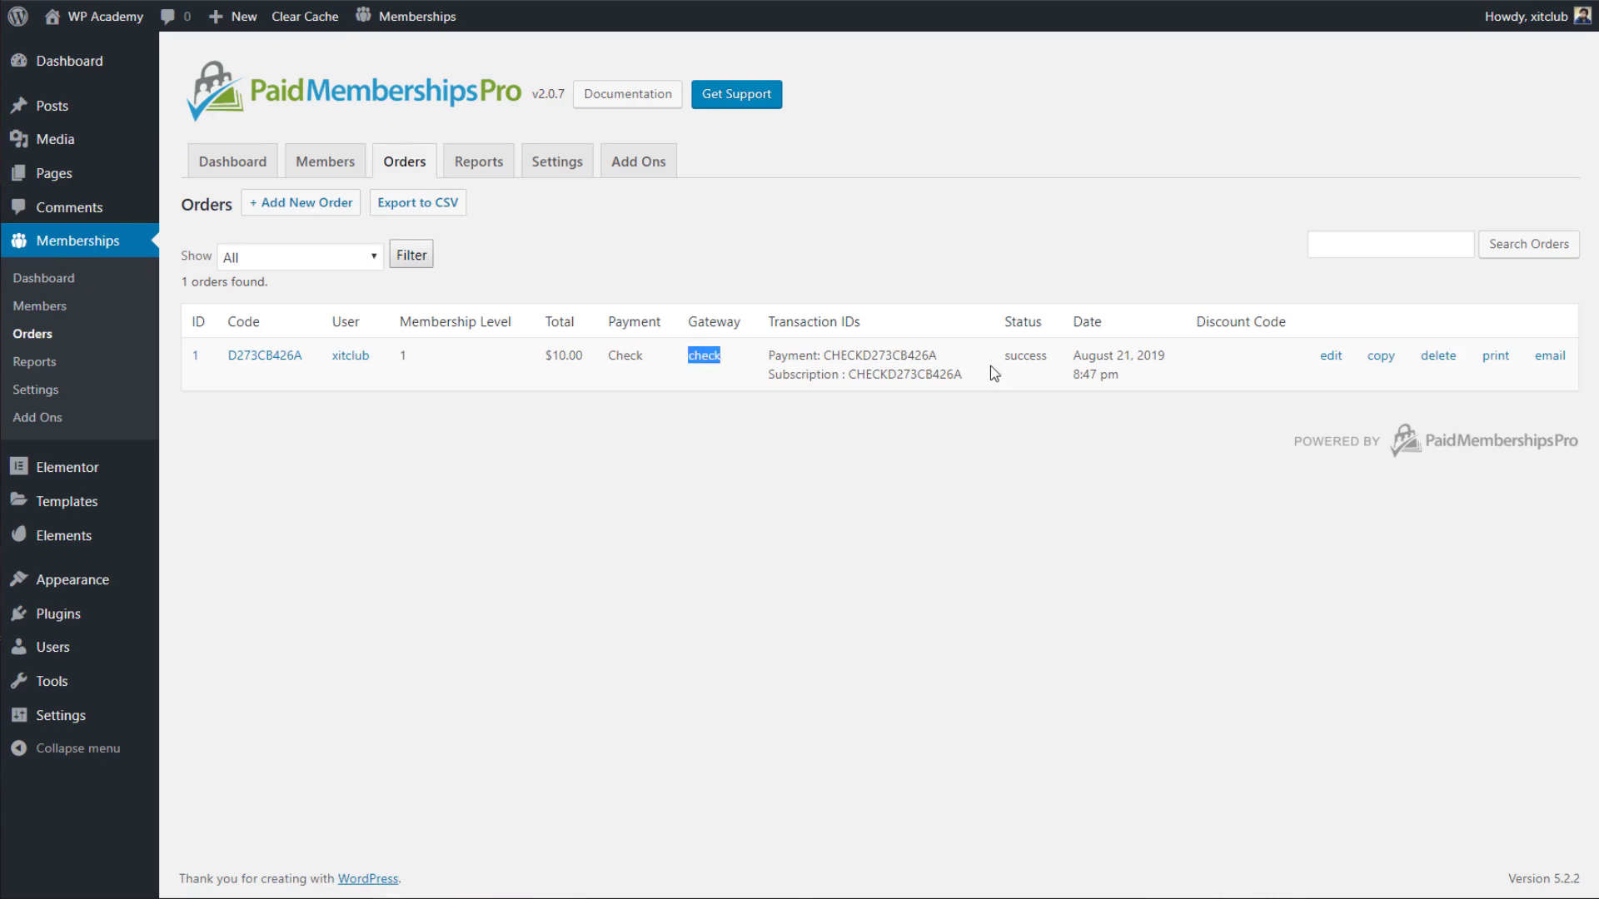
drag(1004, 359, 1044, 361)
click(1255, 363)
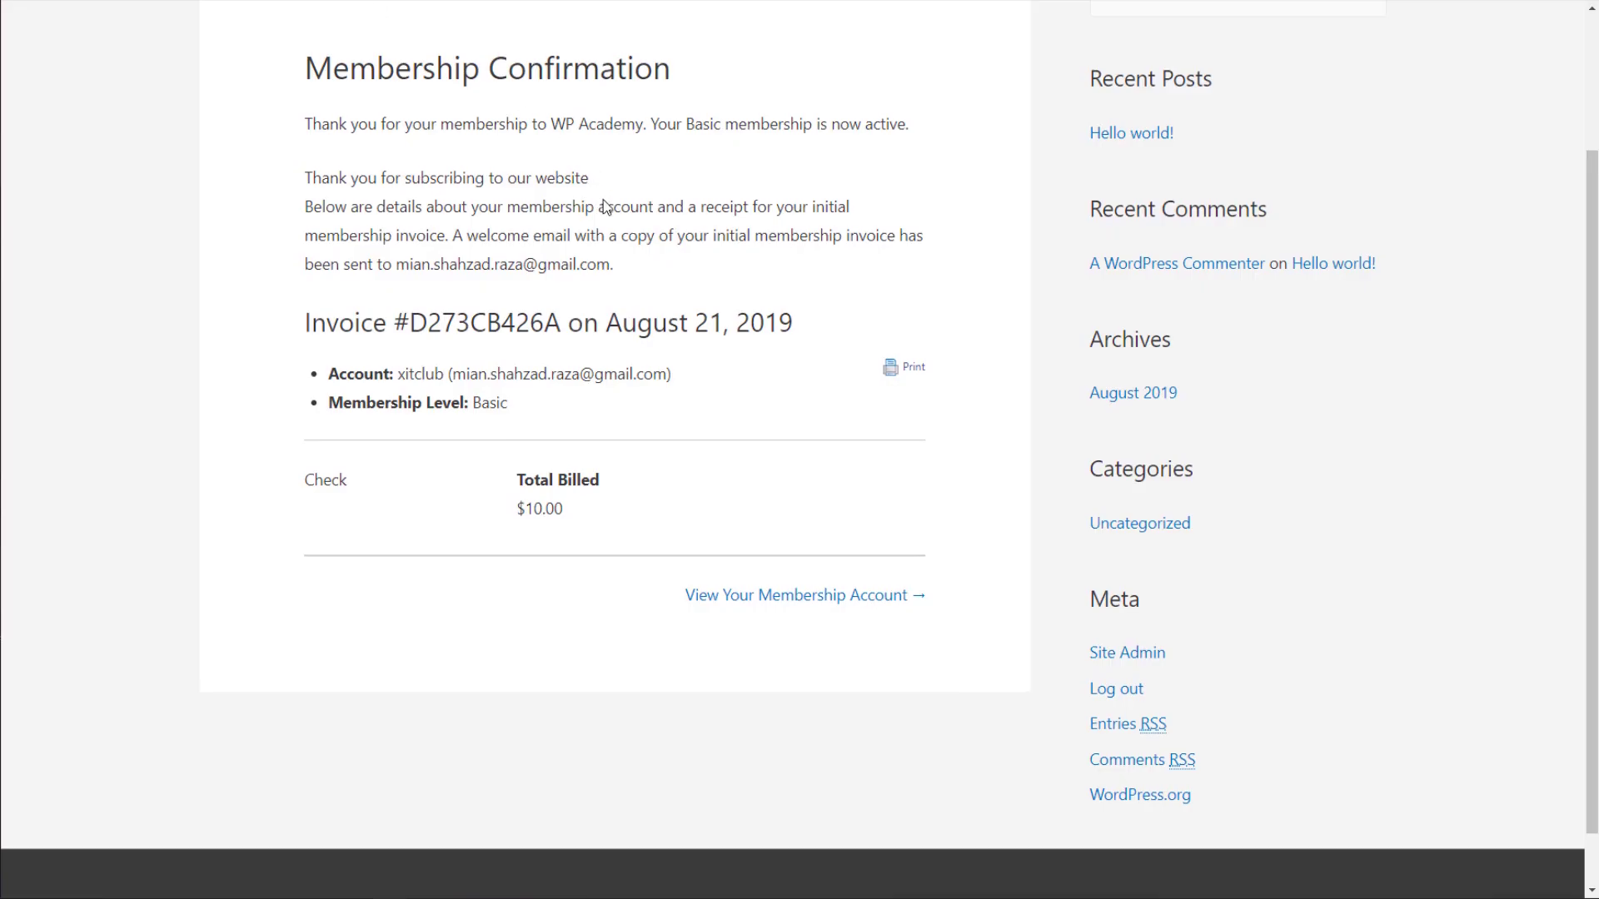
Open the English Course page from the live site's Programs menu and check the restricted content as a Basic member.
scroll(1116, 143, up, 2)
mouse_move(1206, 43)
click(1221, 100)
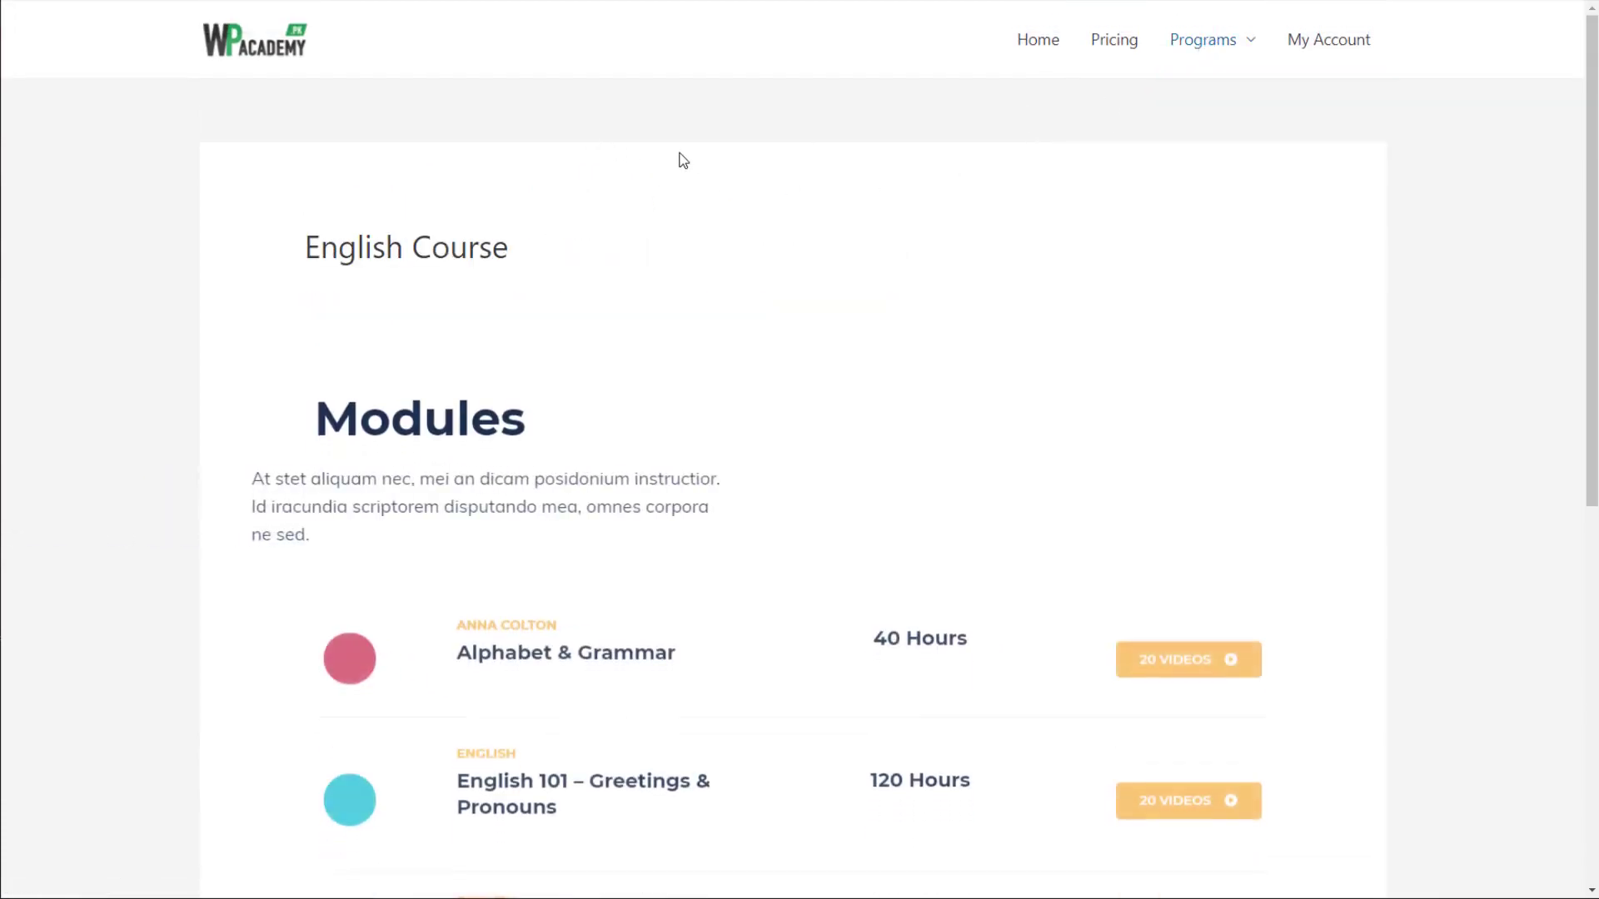
scroll(682, 153, down, 1)
scroll(683, 154, down, 8)
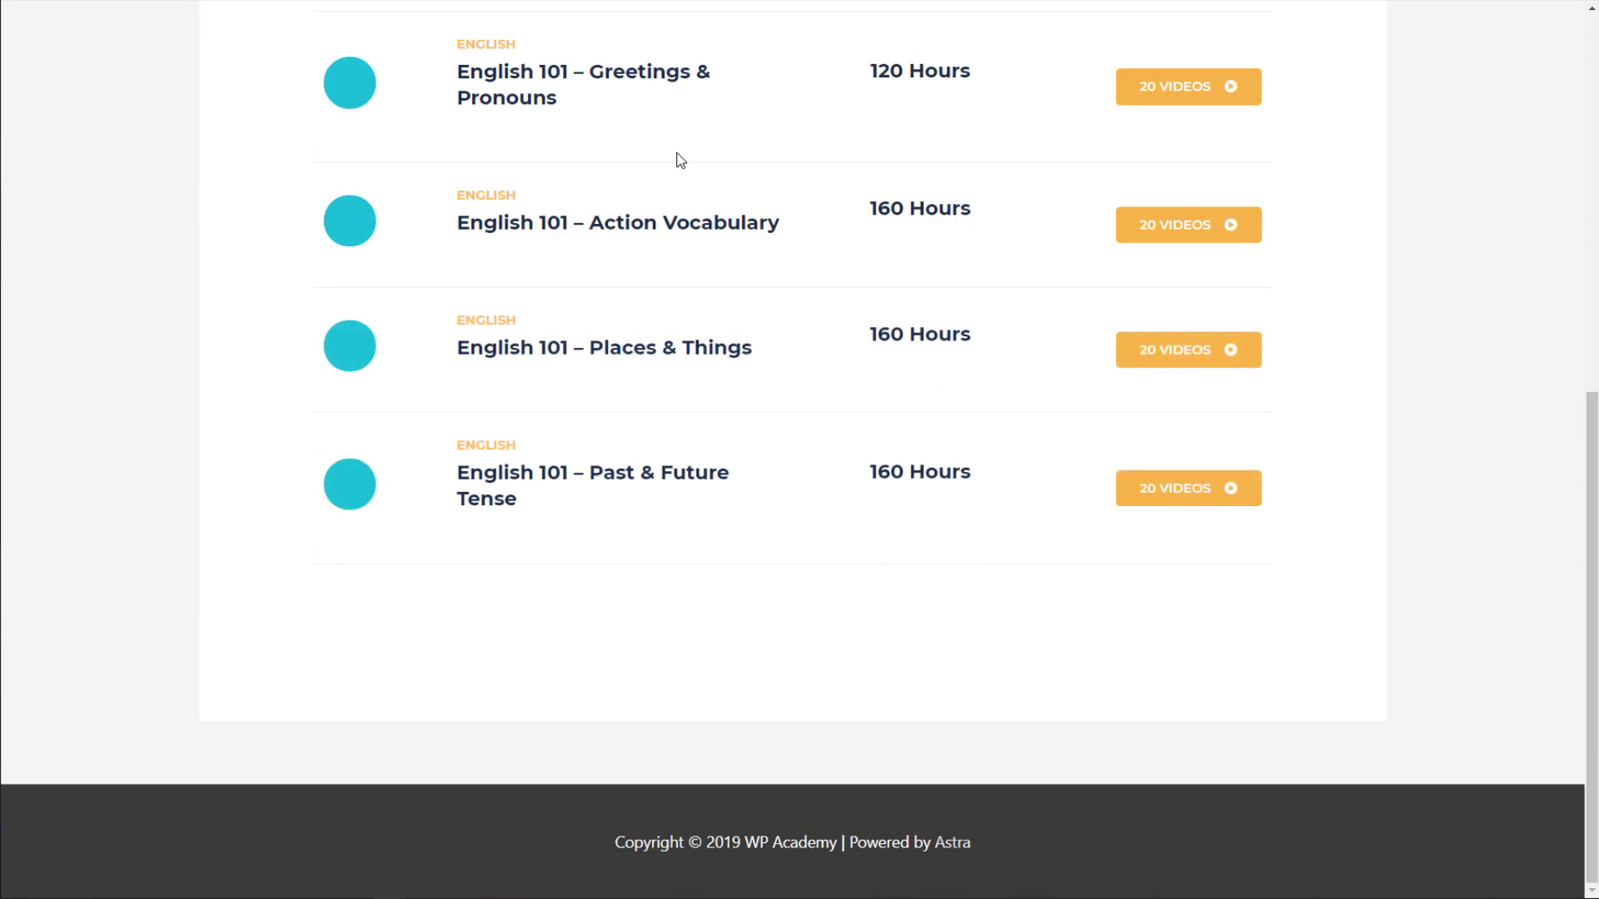
scroll(686, 158, up, 2)
scroll(691, 158, up, 6)
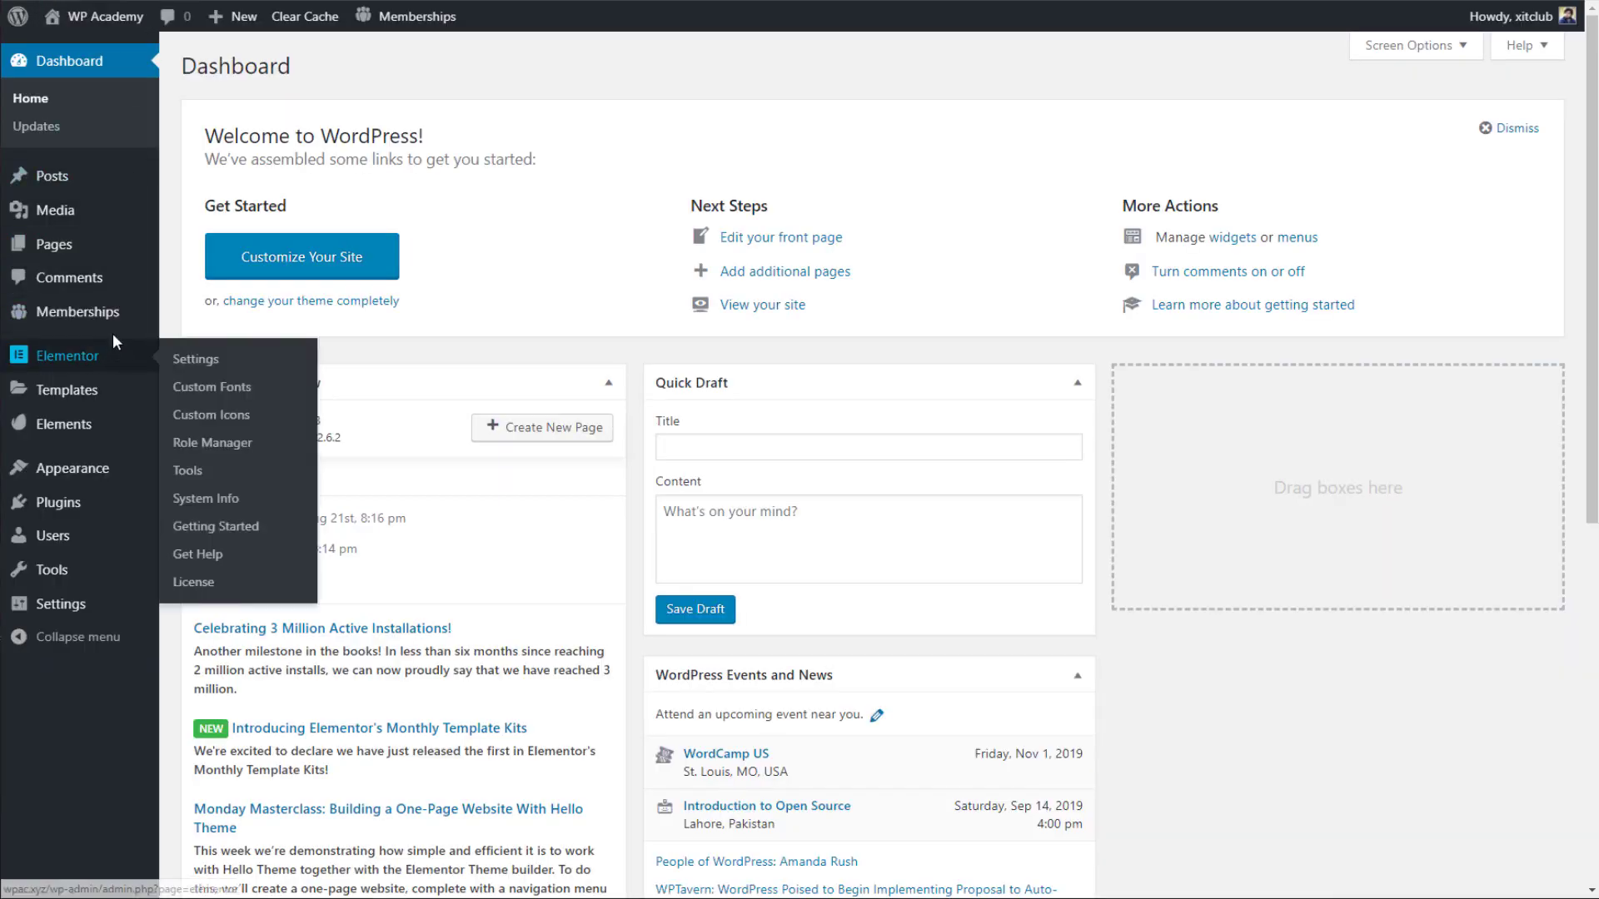
mouse_move(110, 312)
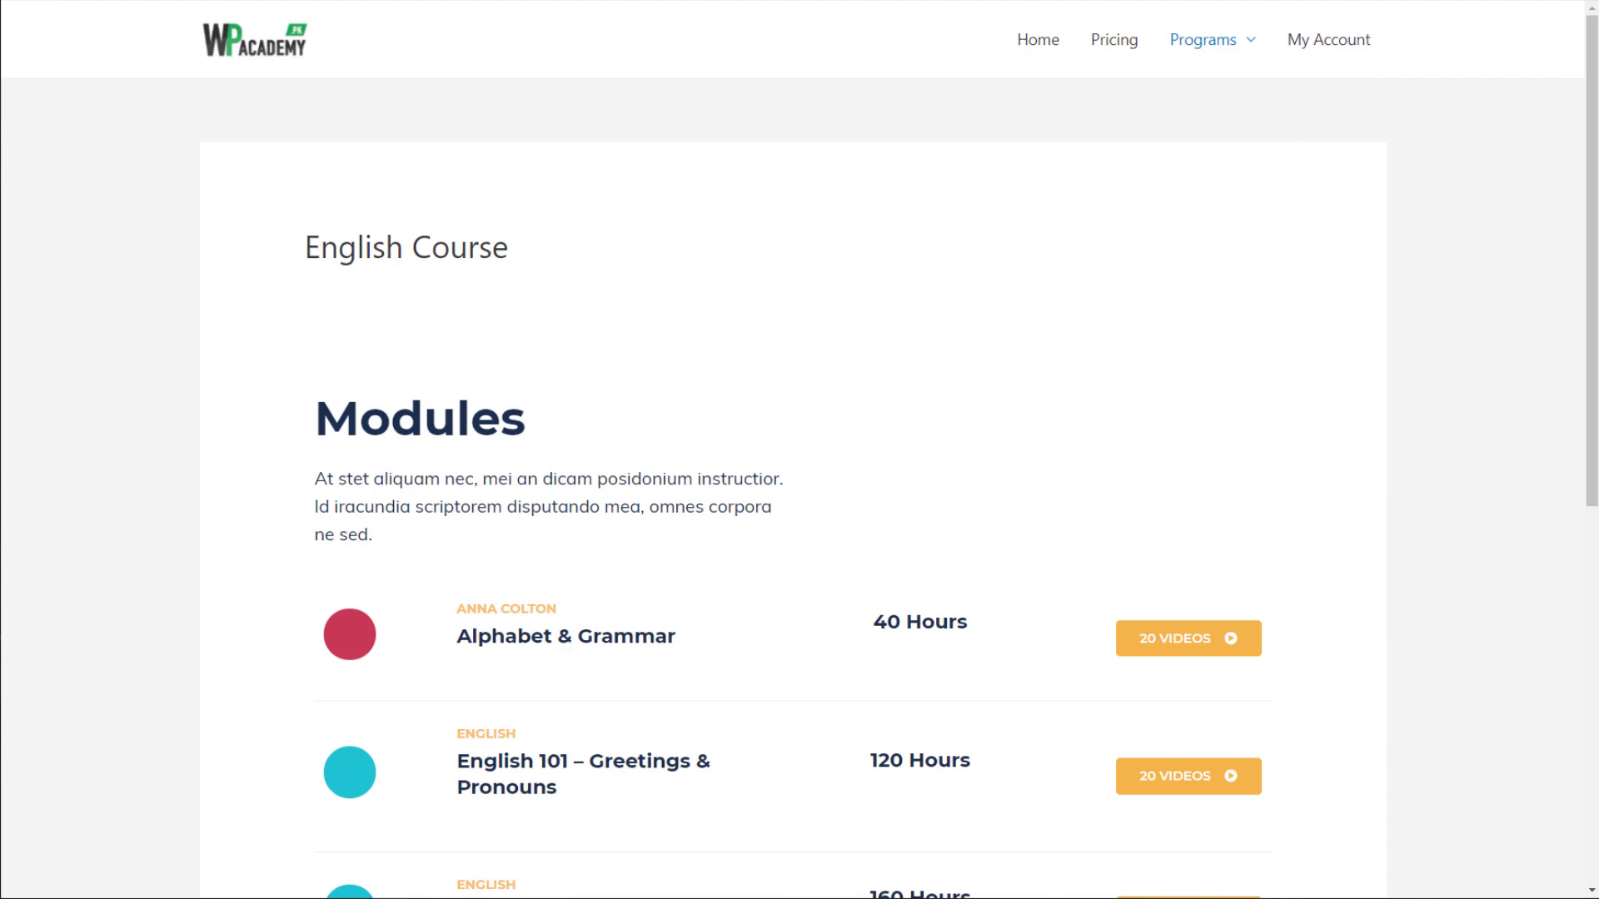
scroll(187, 197, down, 1)
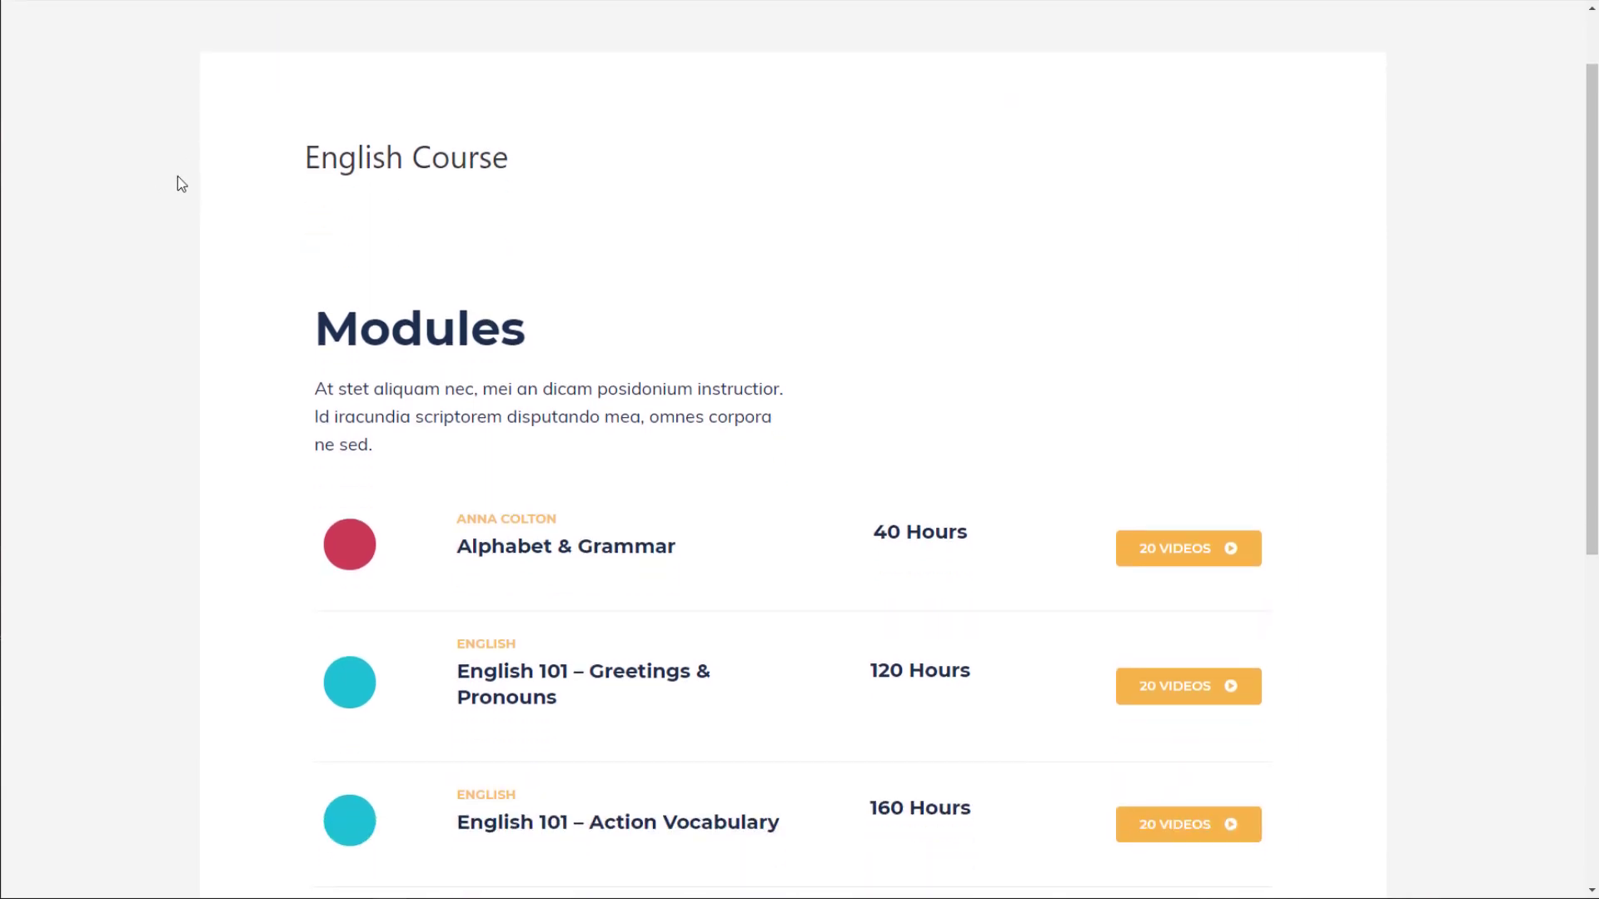
scroll(188, 184, up, 1)
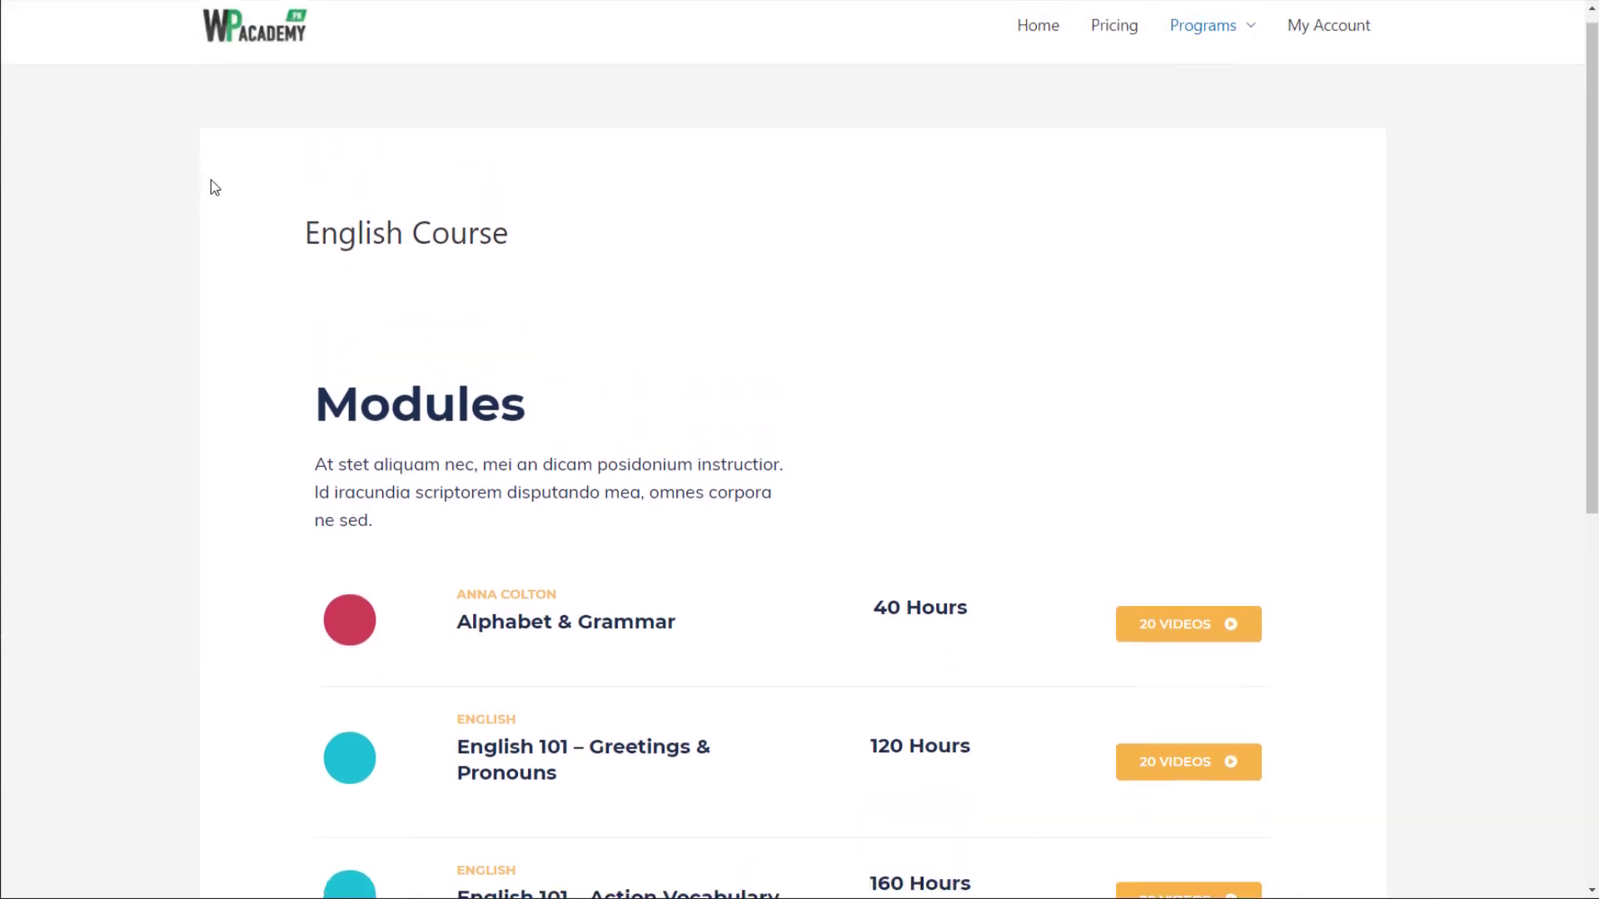
scroll(200, 185, down, 4)
scroll(200, 187, up, 4)
scroll(200, 196, down, 3)
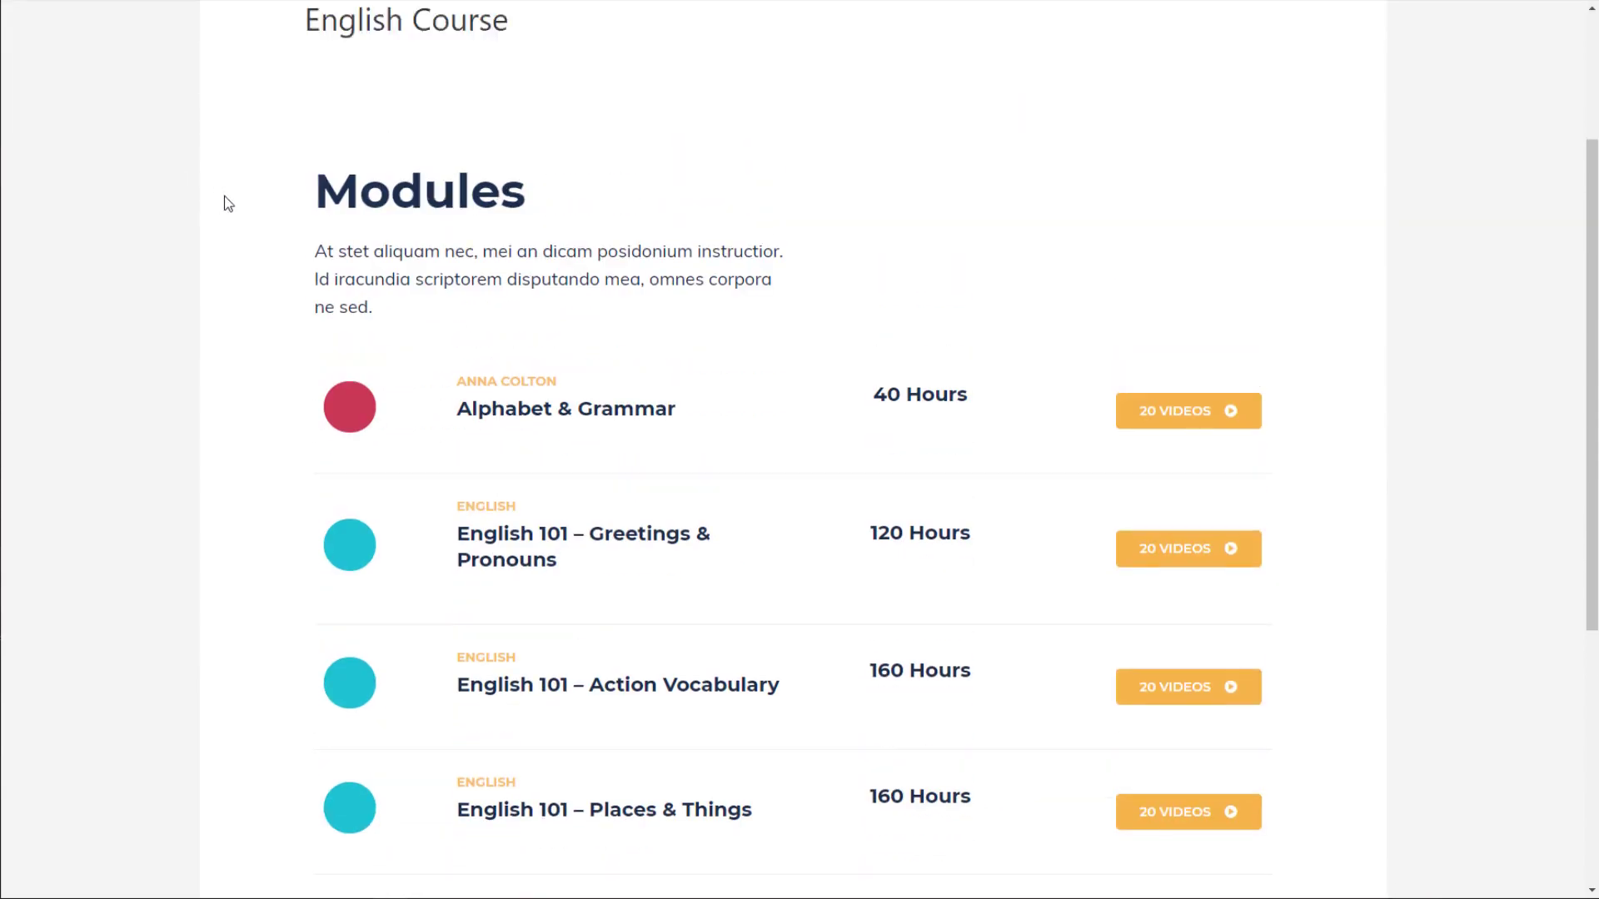
scroll(222, 199, up, 3)
scroll(1010, 469, down, 8)
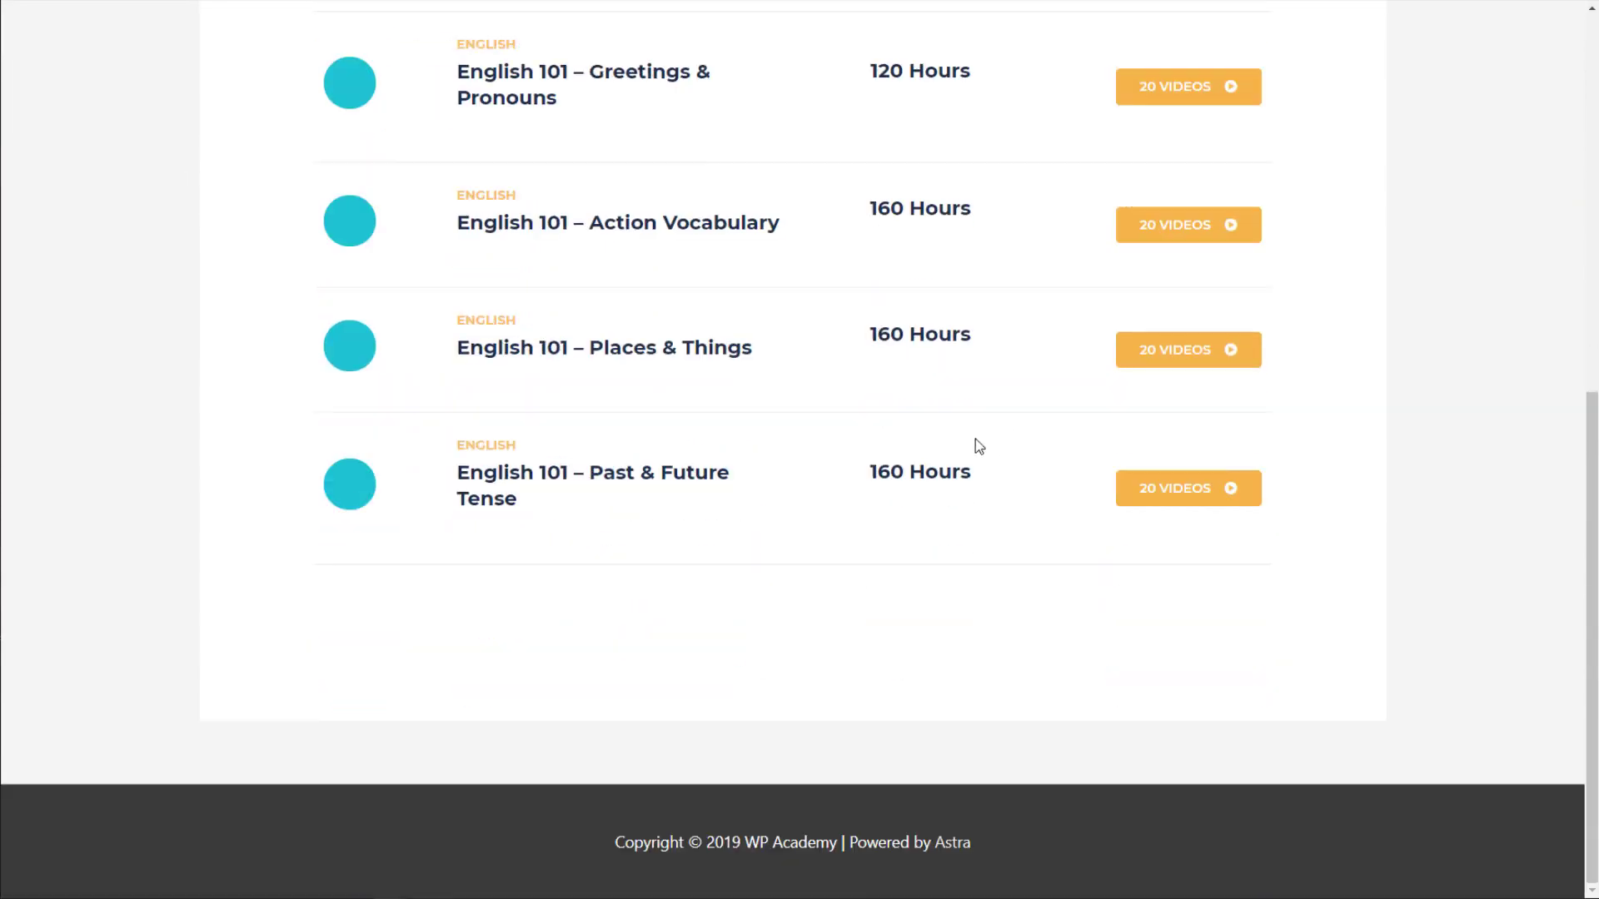
scroll(900, 379, up, 1)
scroll(806, 310, up, 7)
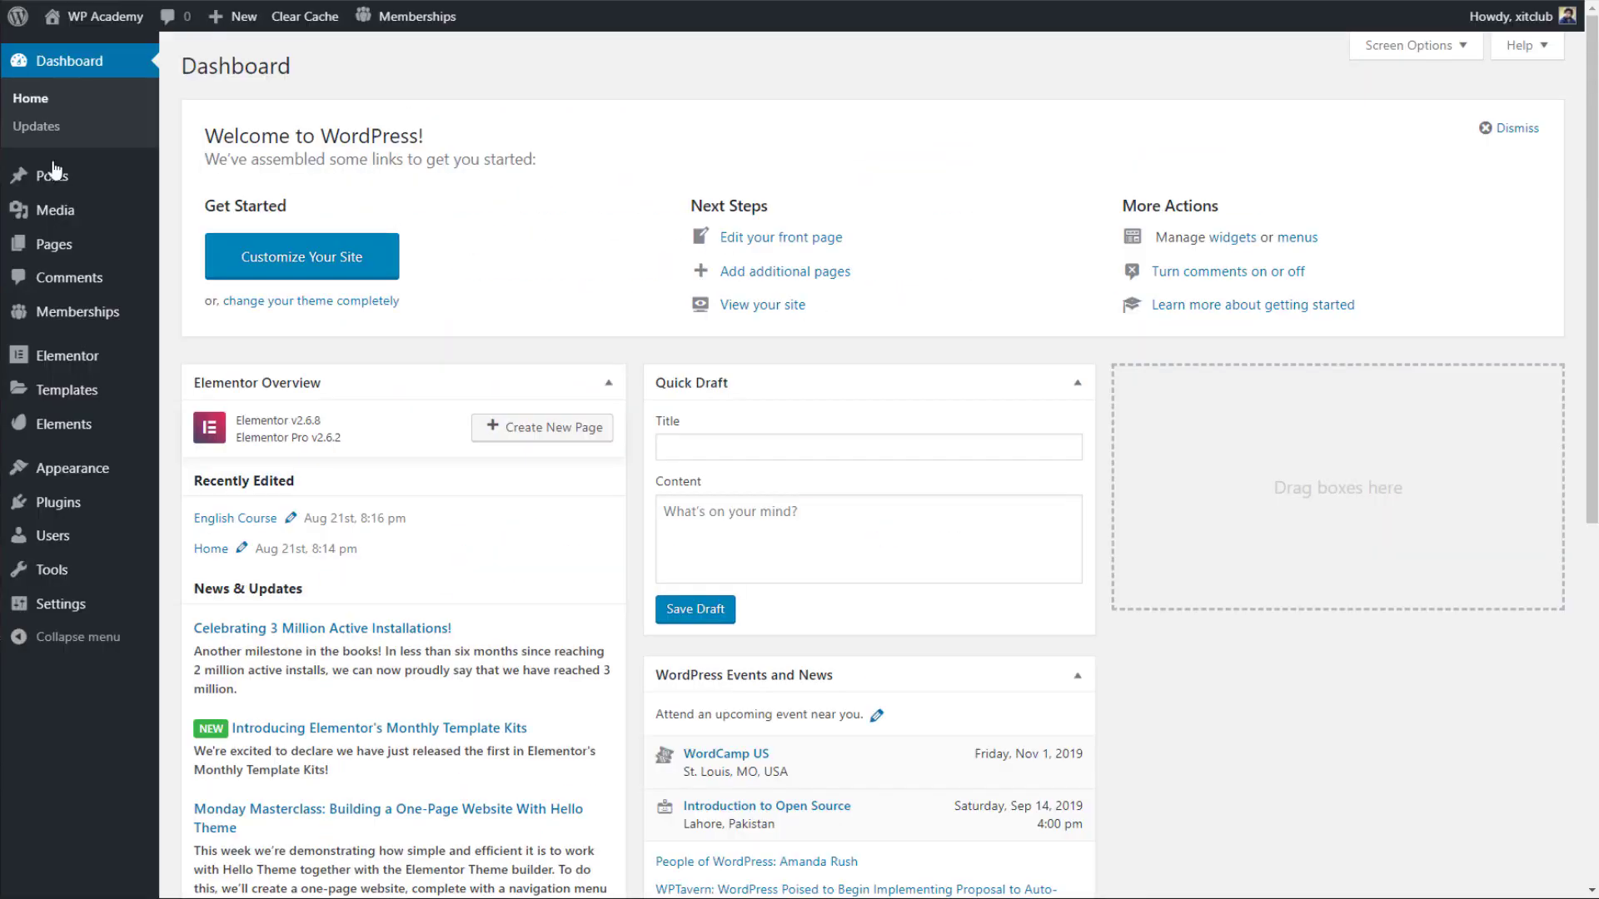
Return to the membership orders in the admin and examine the order's transaction IDs, payment method and status.
mouse_move(137, 323)
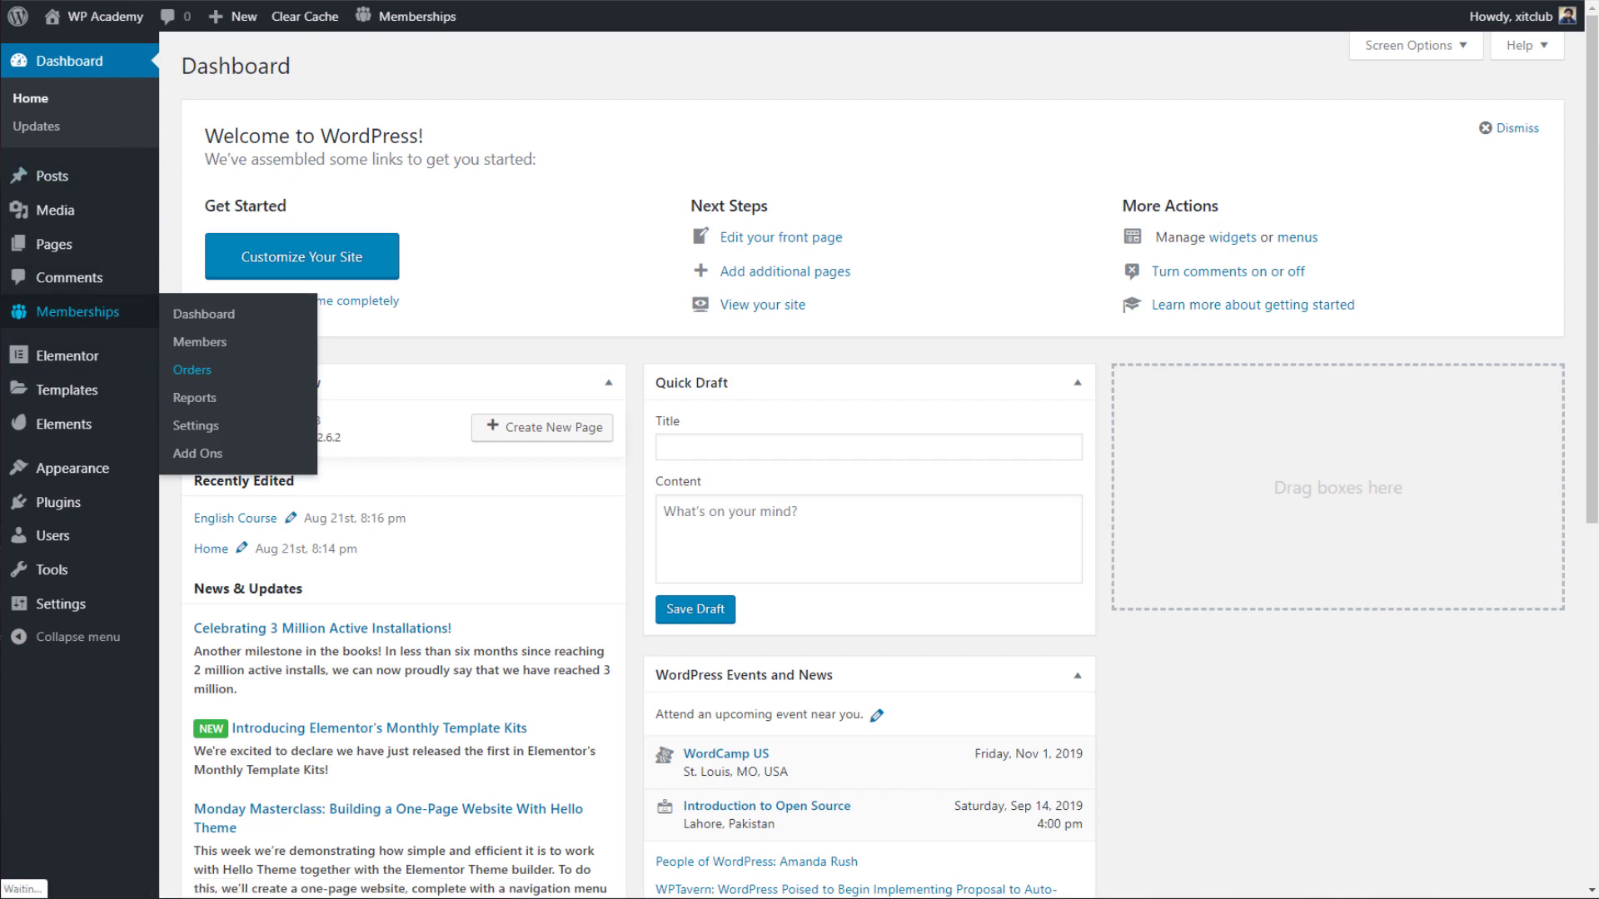
click(182, 376)
drag(820, 376, 920, 373)
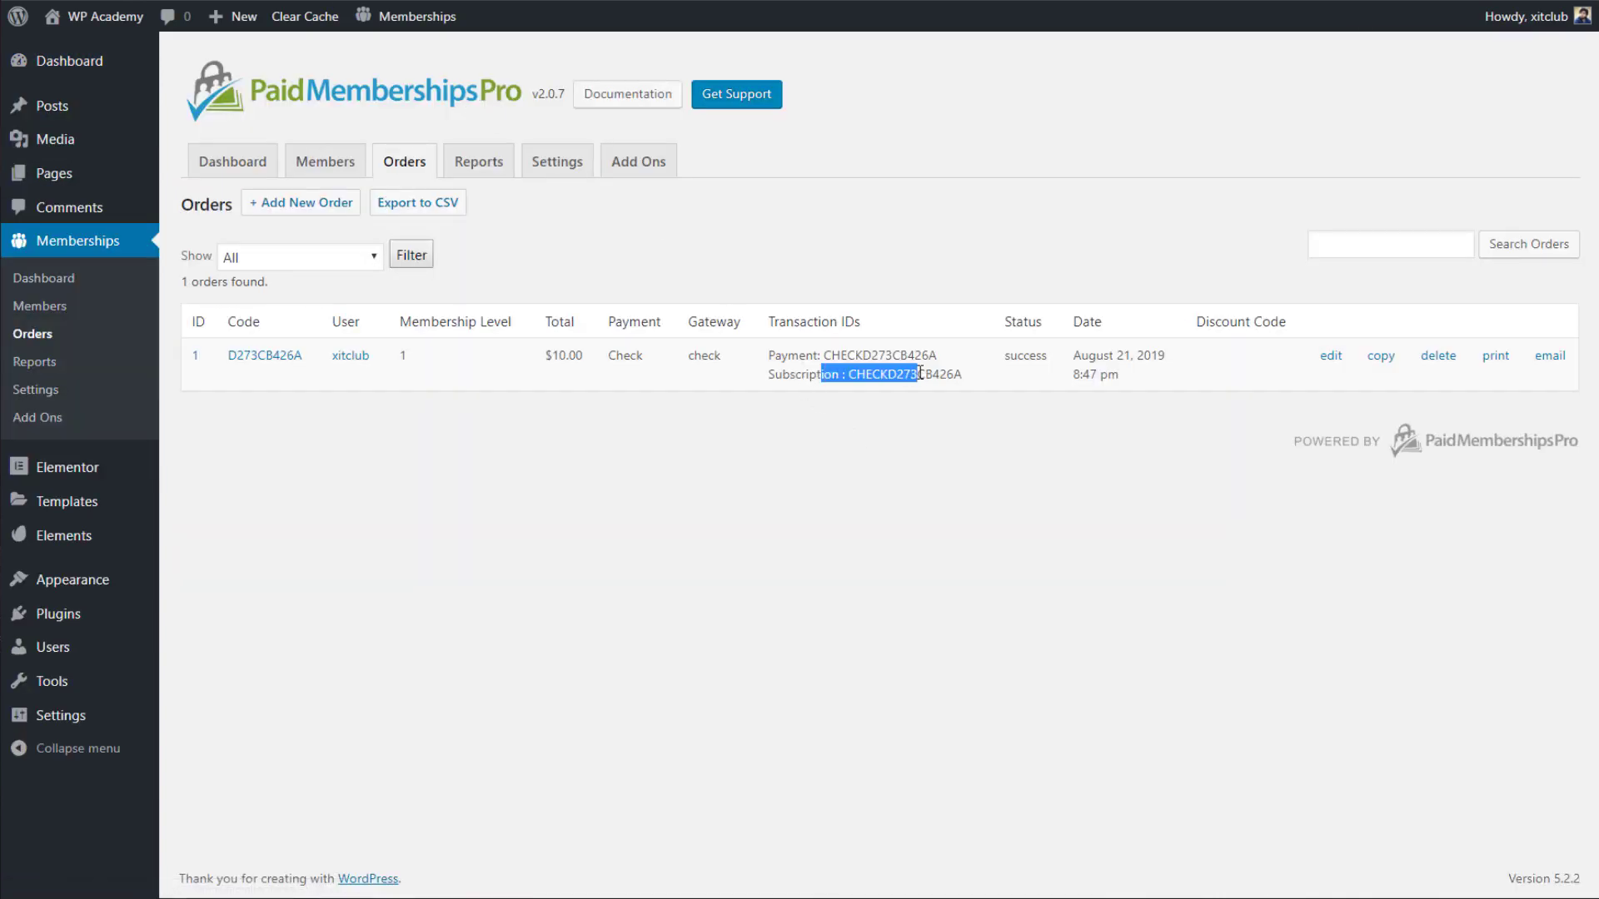
click(627, 355)
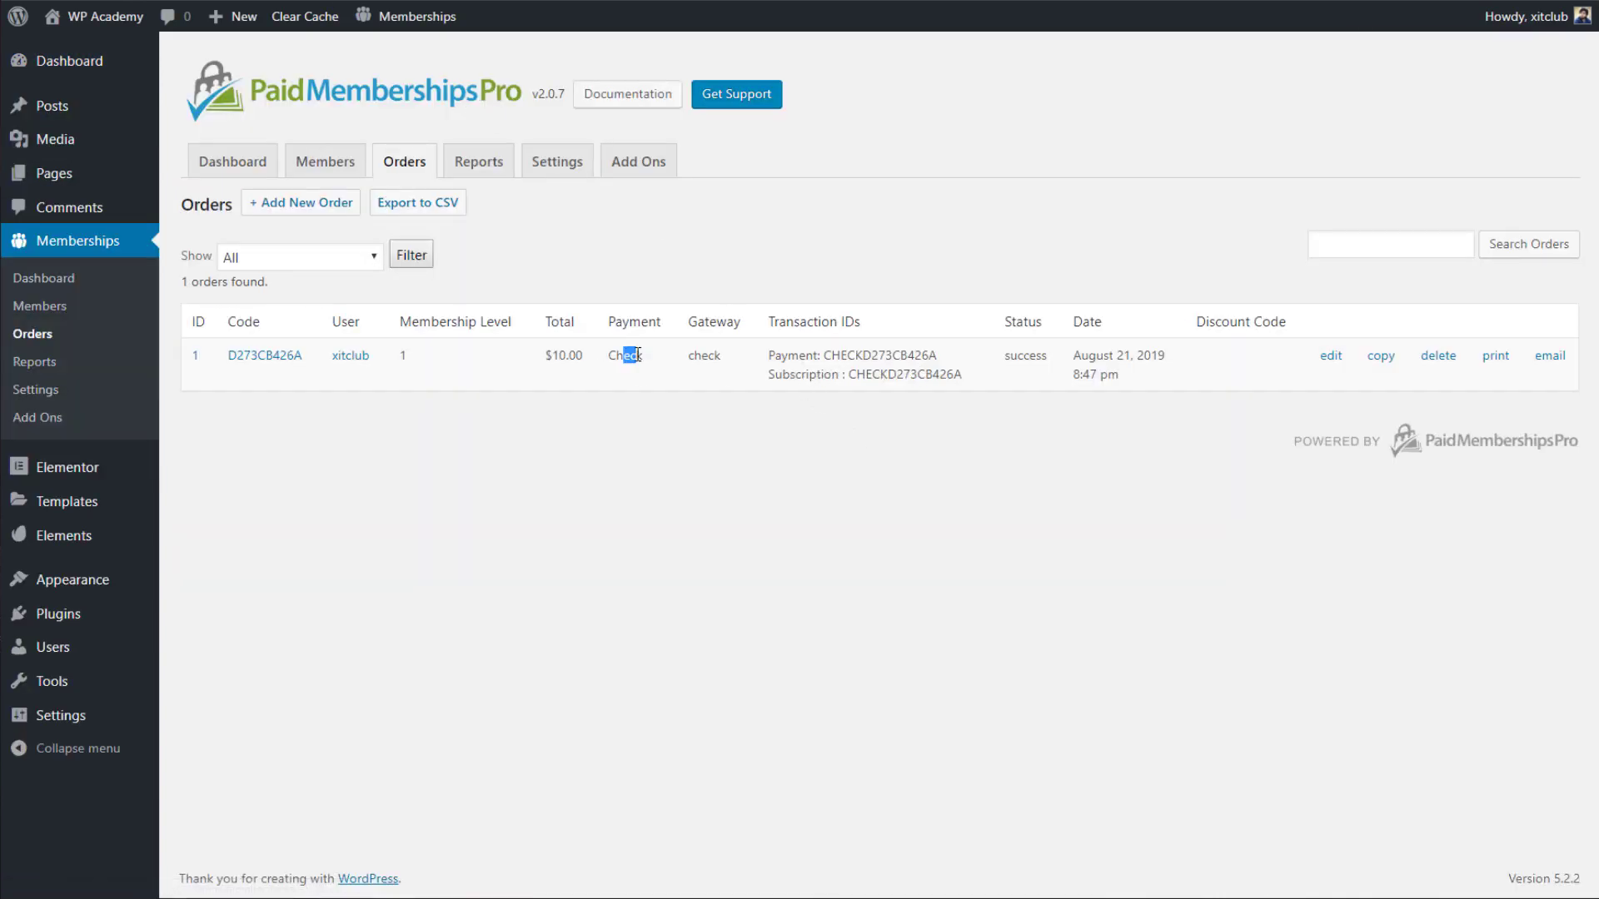
double_click(638, 354)
click(681, 360)
double_click(1024, 355)
click(911, 254)
Open the Paid Memberships Pro add-ons list and look through it for the Pay by Check Add On.
click(653, 167)
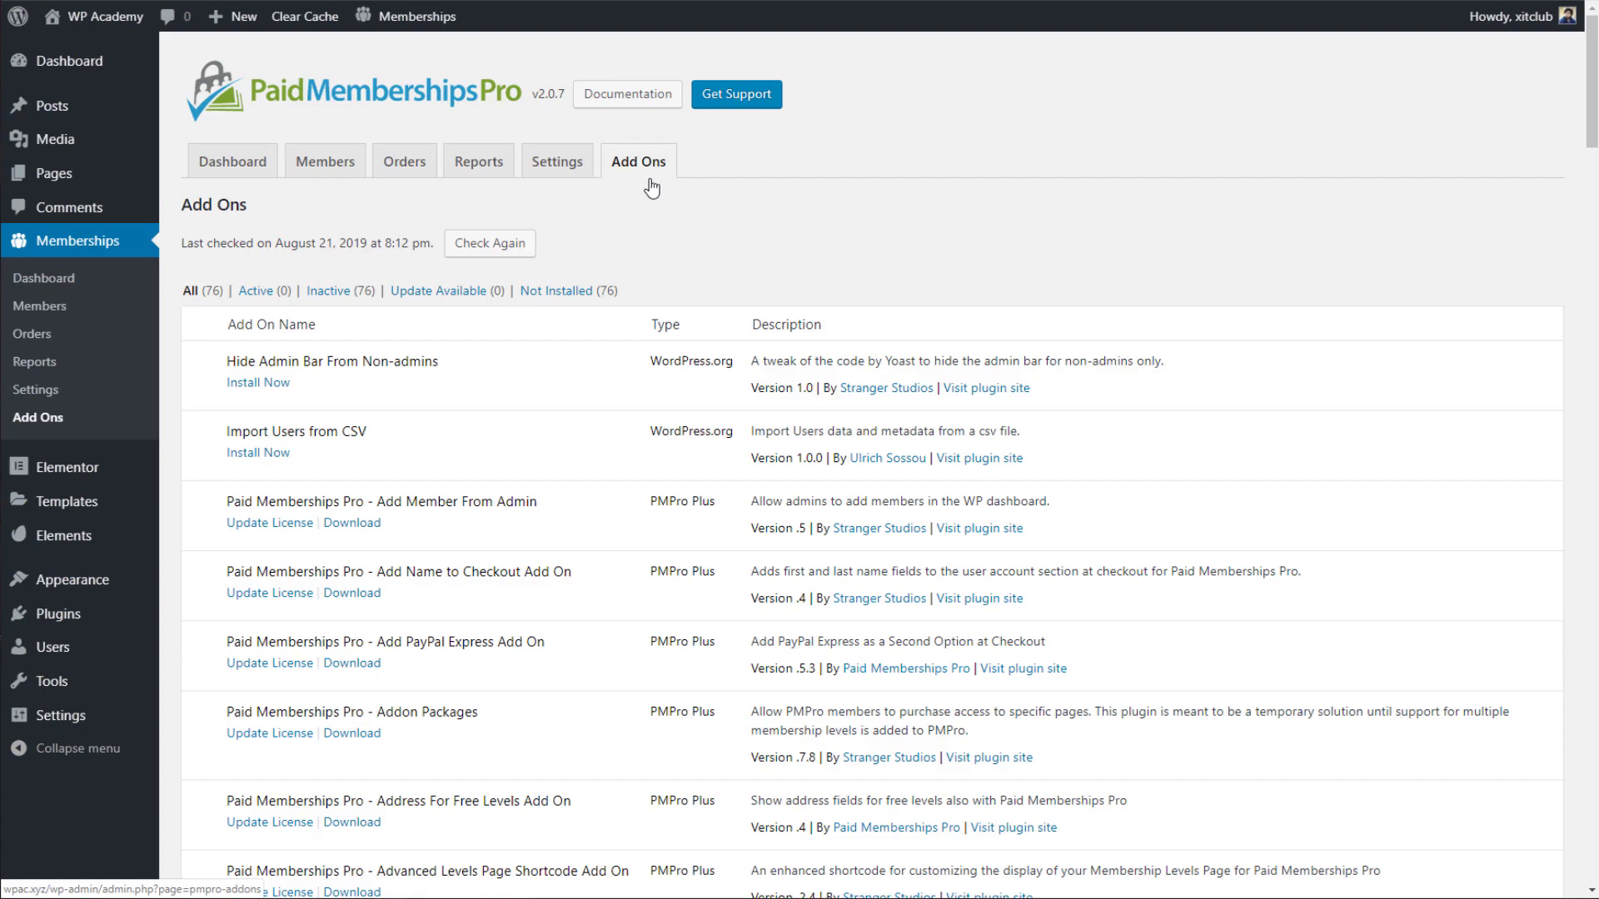
scroll(693, 246, down, 5)
scroll(696, 249, down, 5)
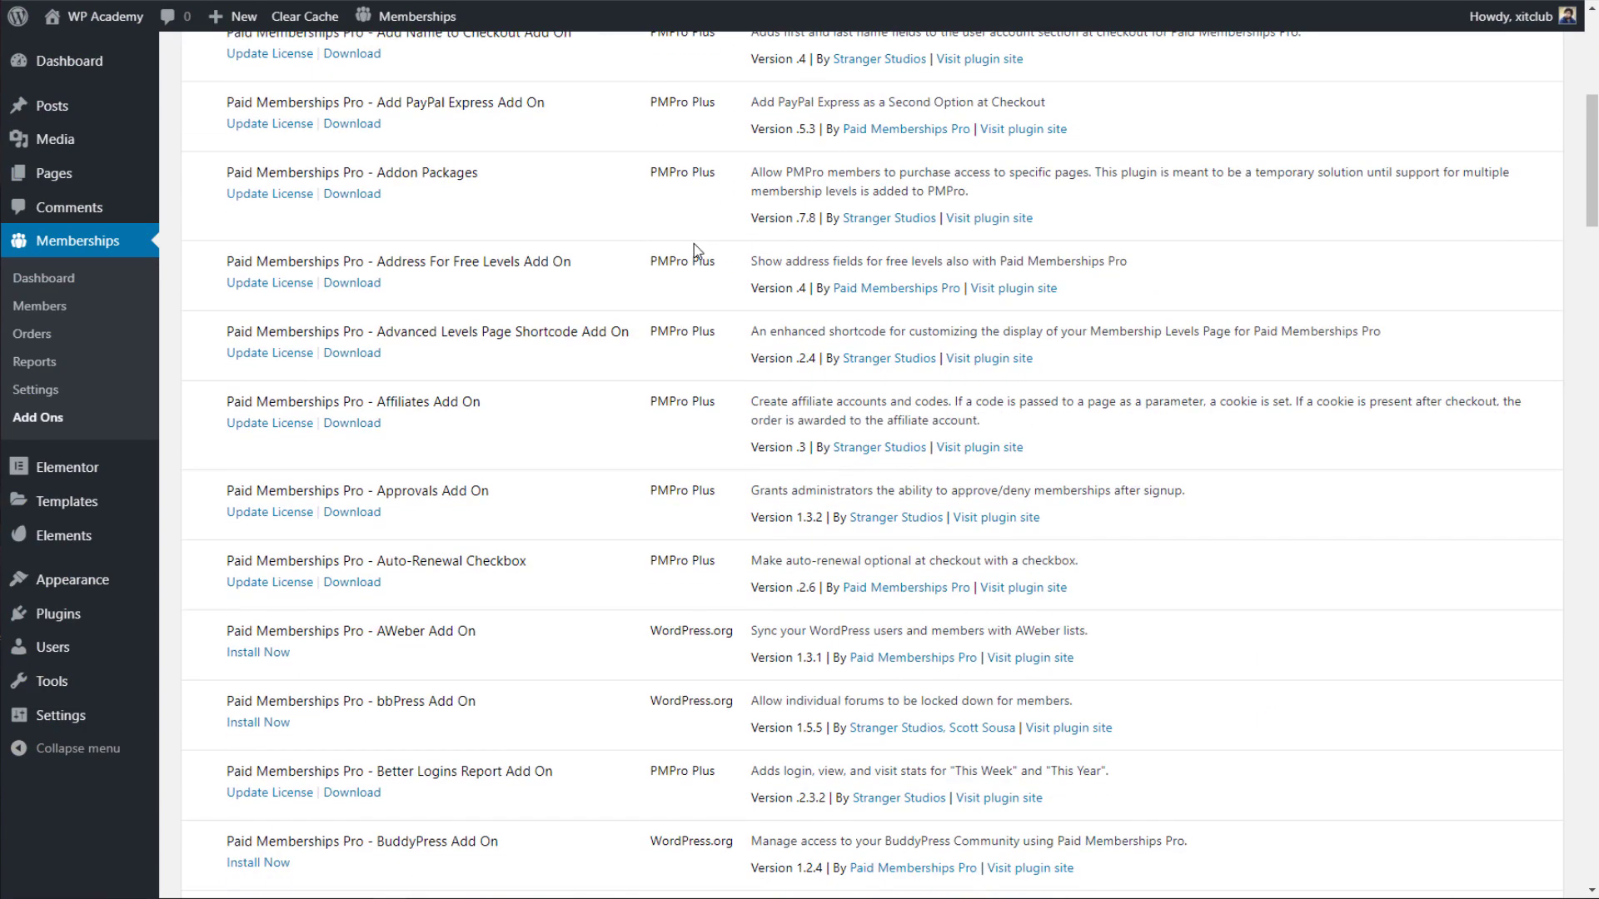
scroll(702, 250, down, 3)
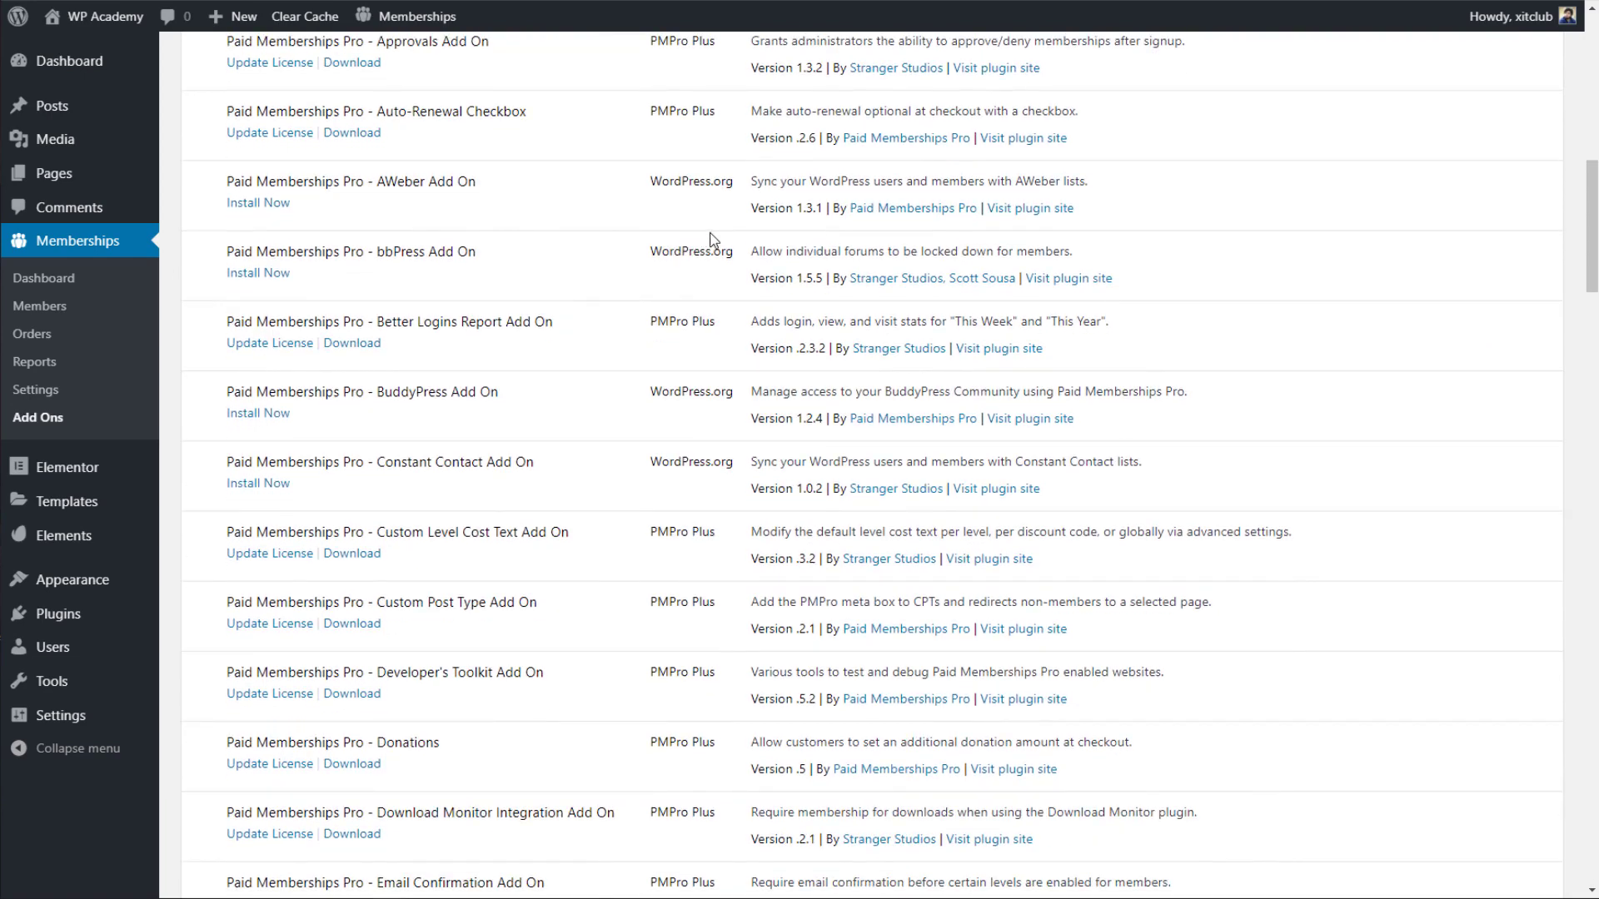
scroll(699, 233, down, 2)
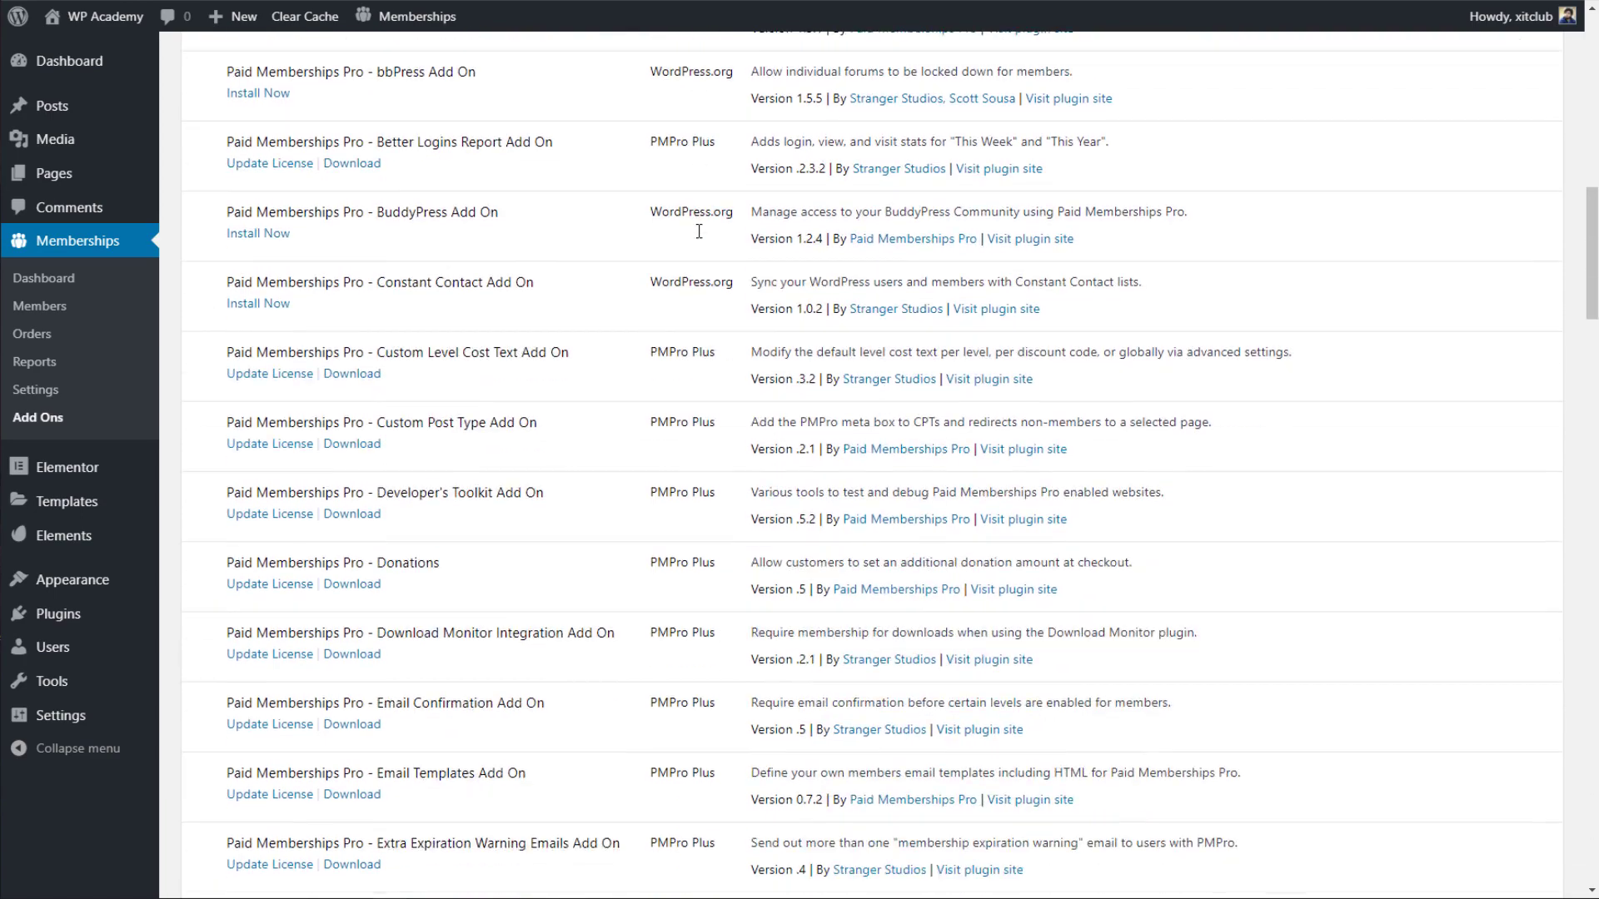
scroll(702, 243, down, 4)
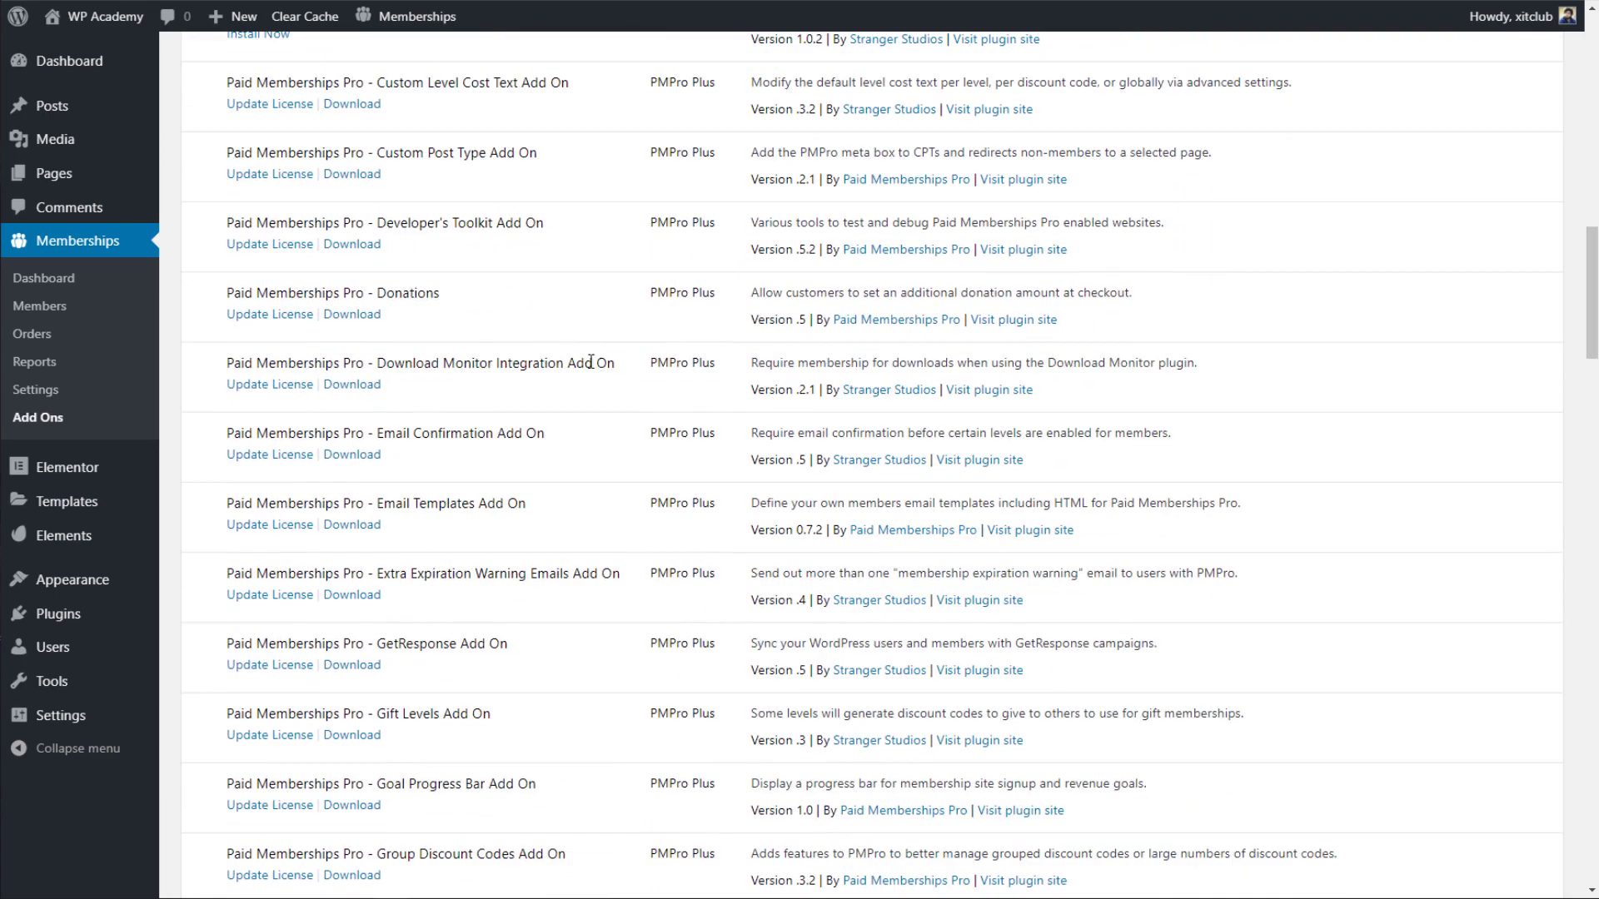
scroll(588, 358, down, 10)
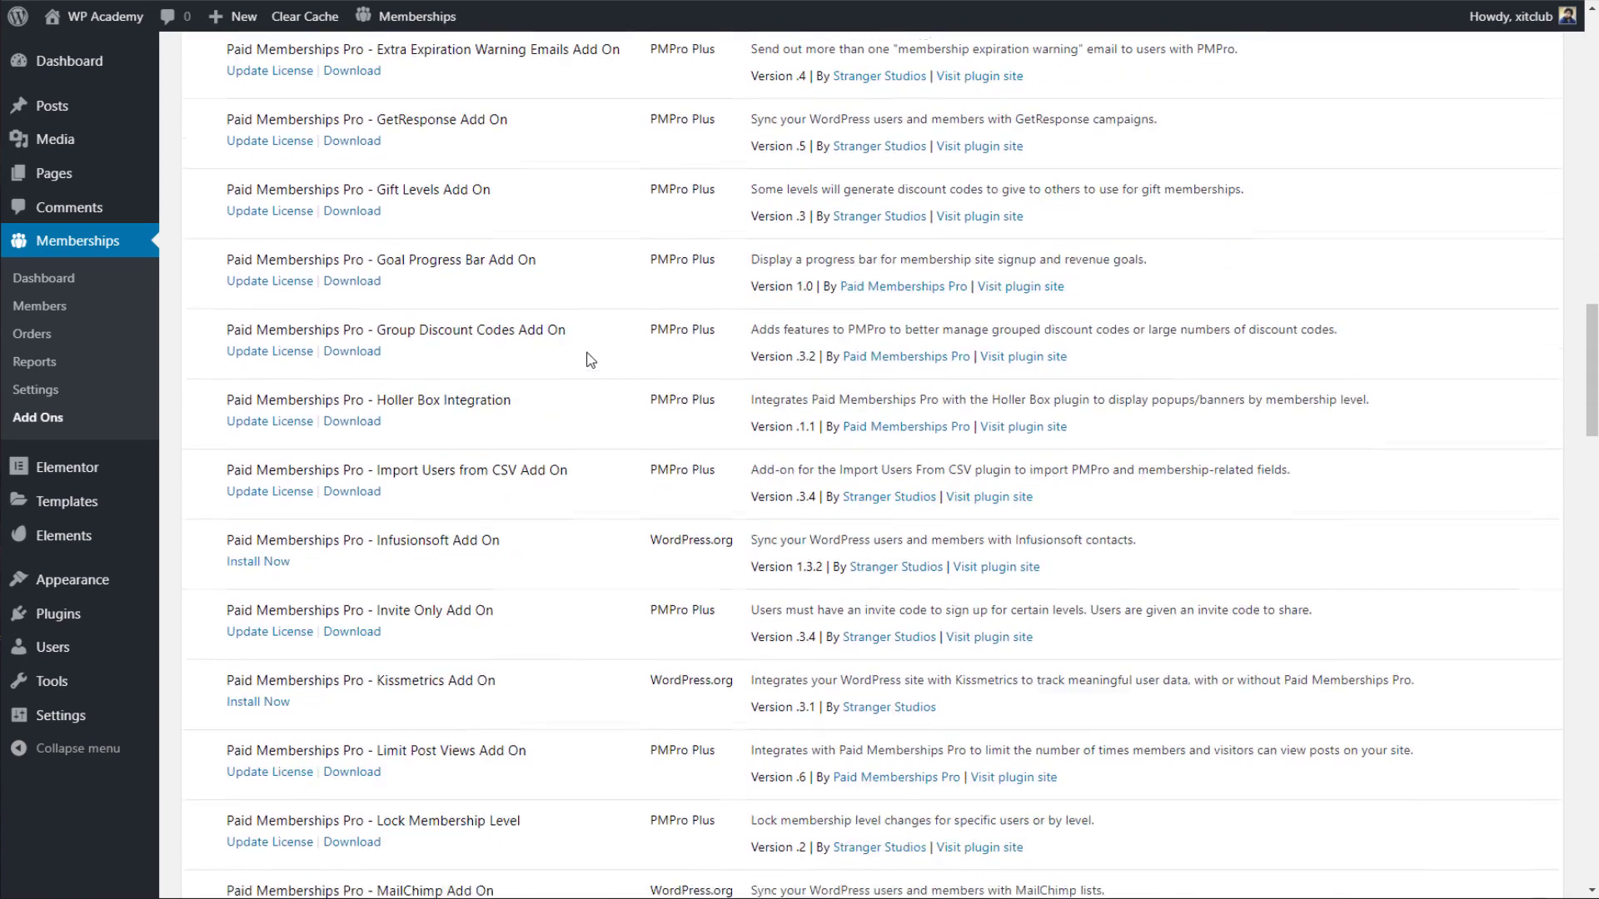
scroll(587, 360, down, 9)
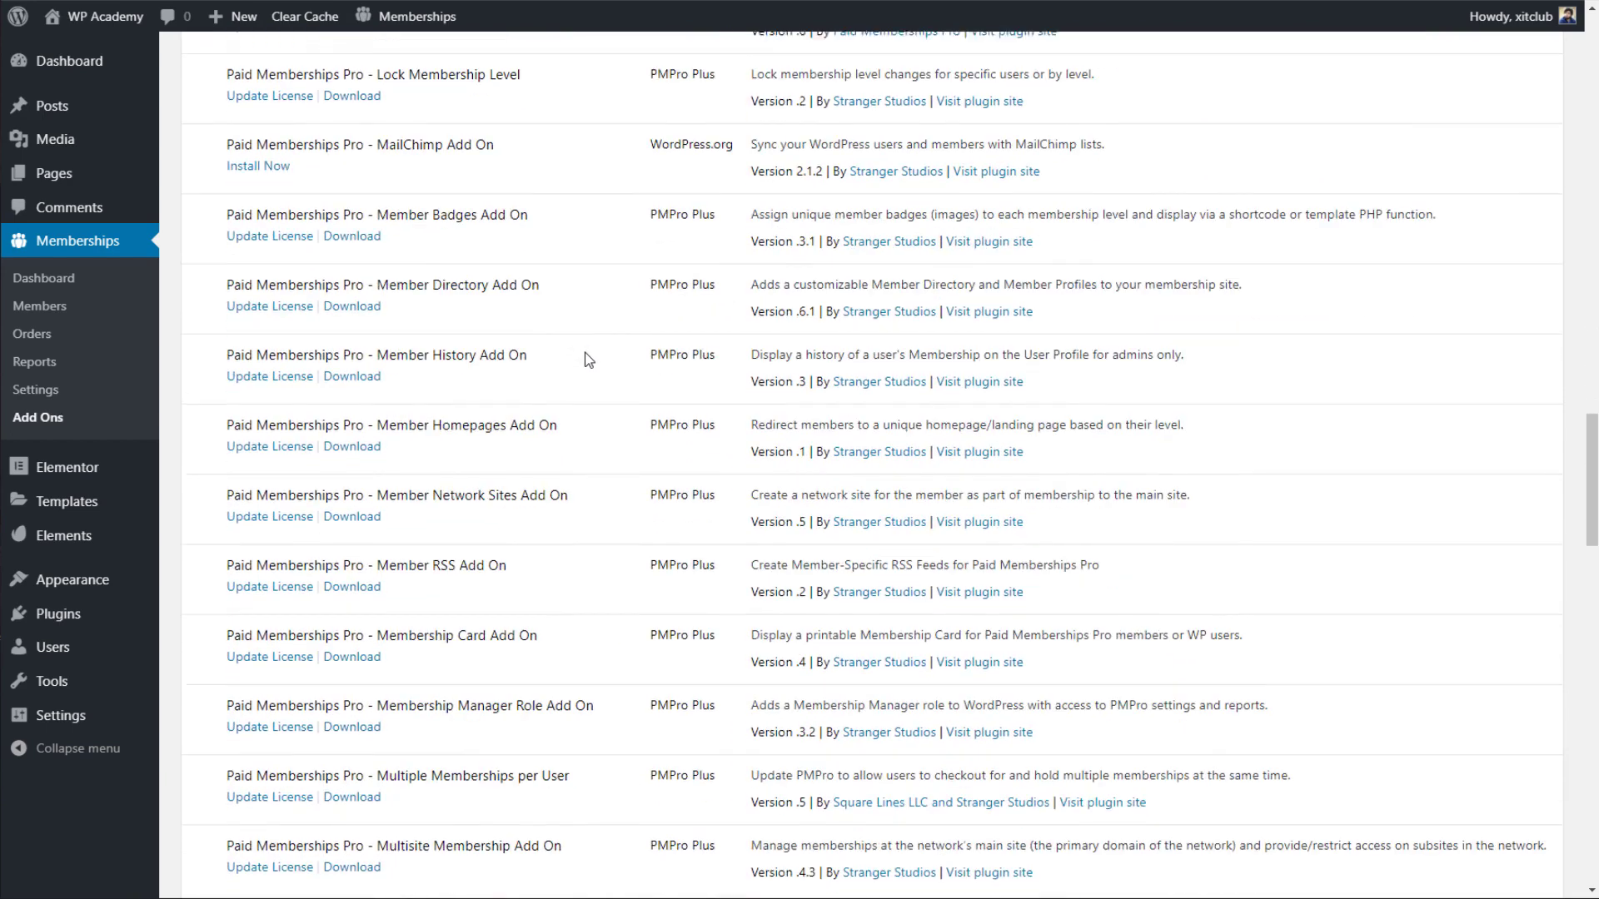
scroll(588, 360, down, 4)
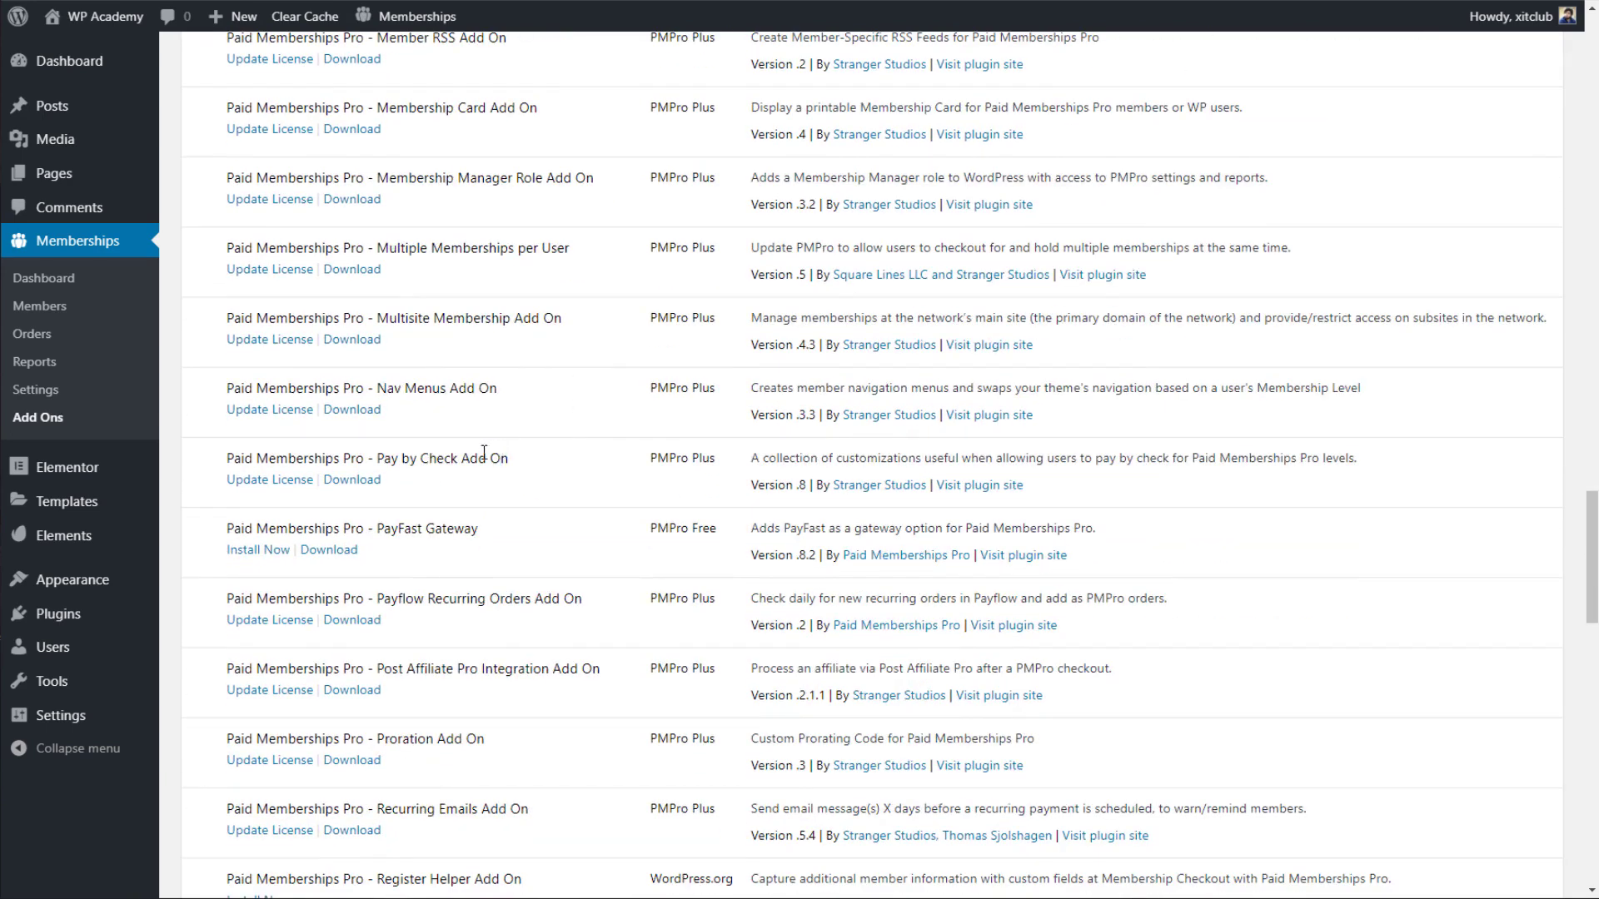
Open the Pay by Check Add On's download page in a new tab and read how it handles pending payments.
right_click(339, 480)
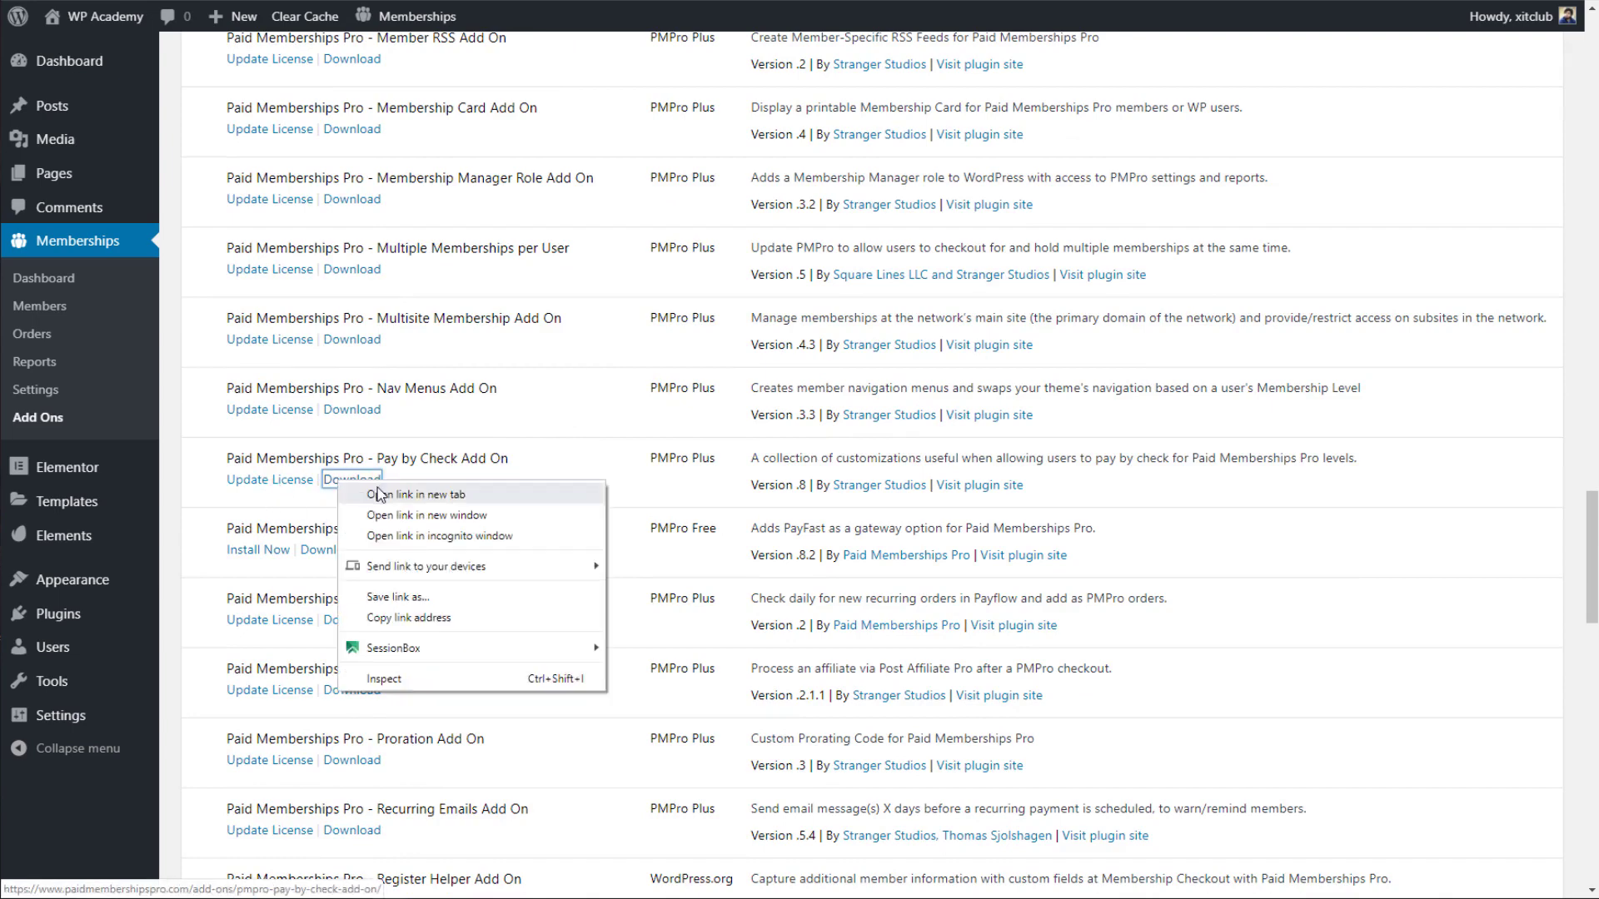
click(378, 491)
click(335, 1)
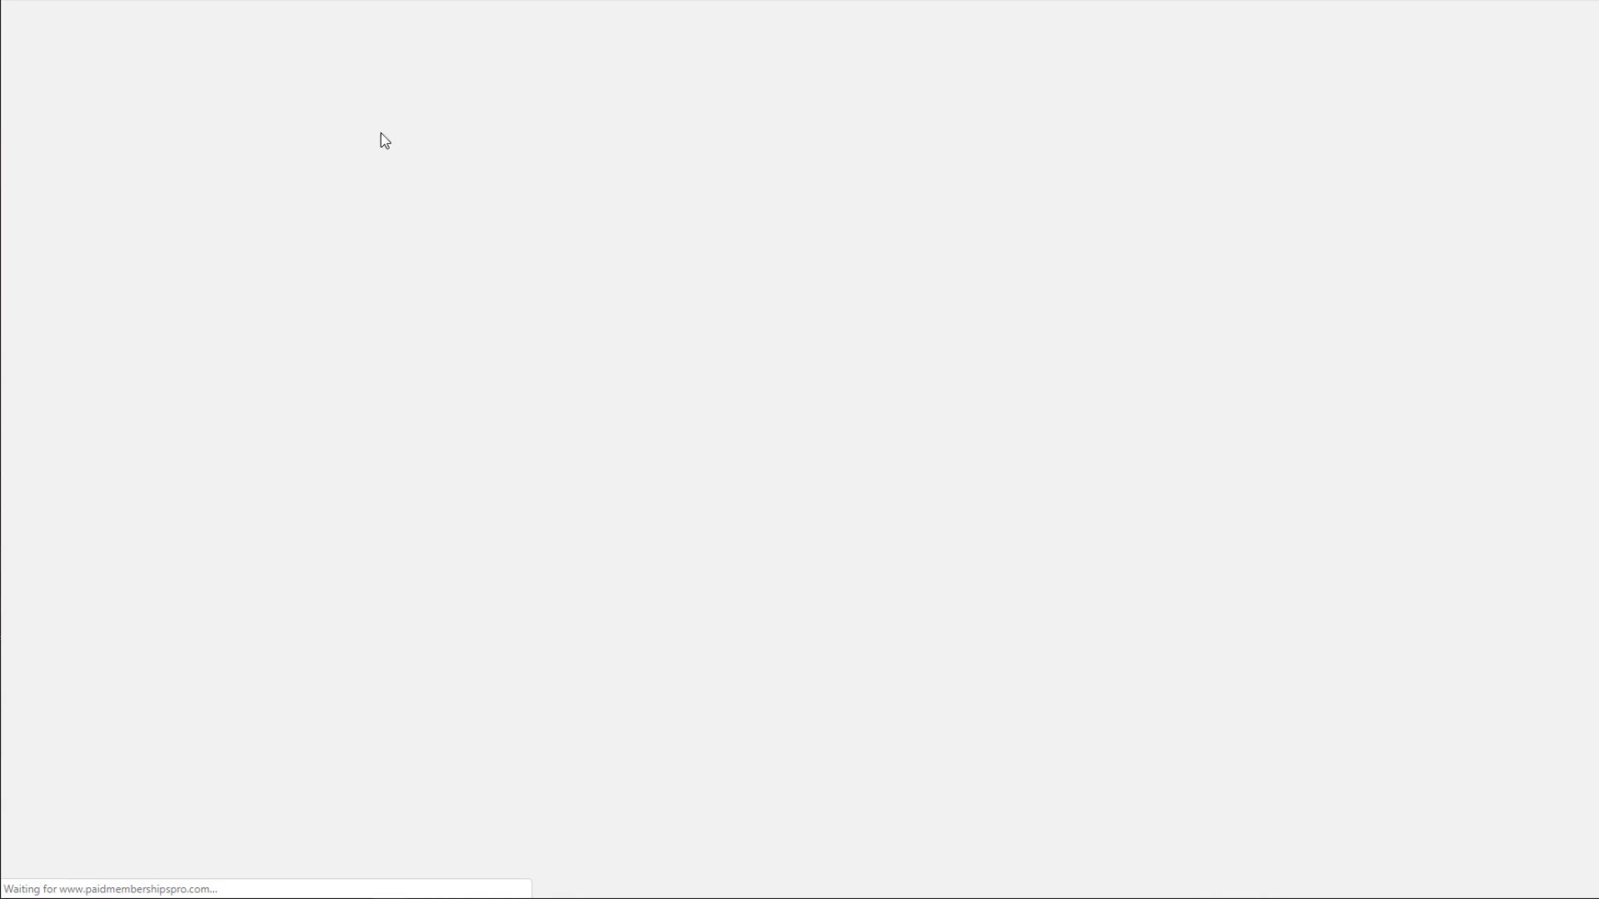
scroll(466, 103, down, 1)
scroll(471, 126, up, 1)
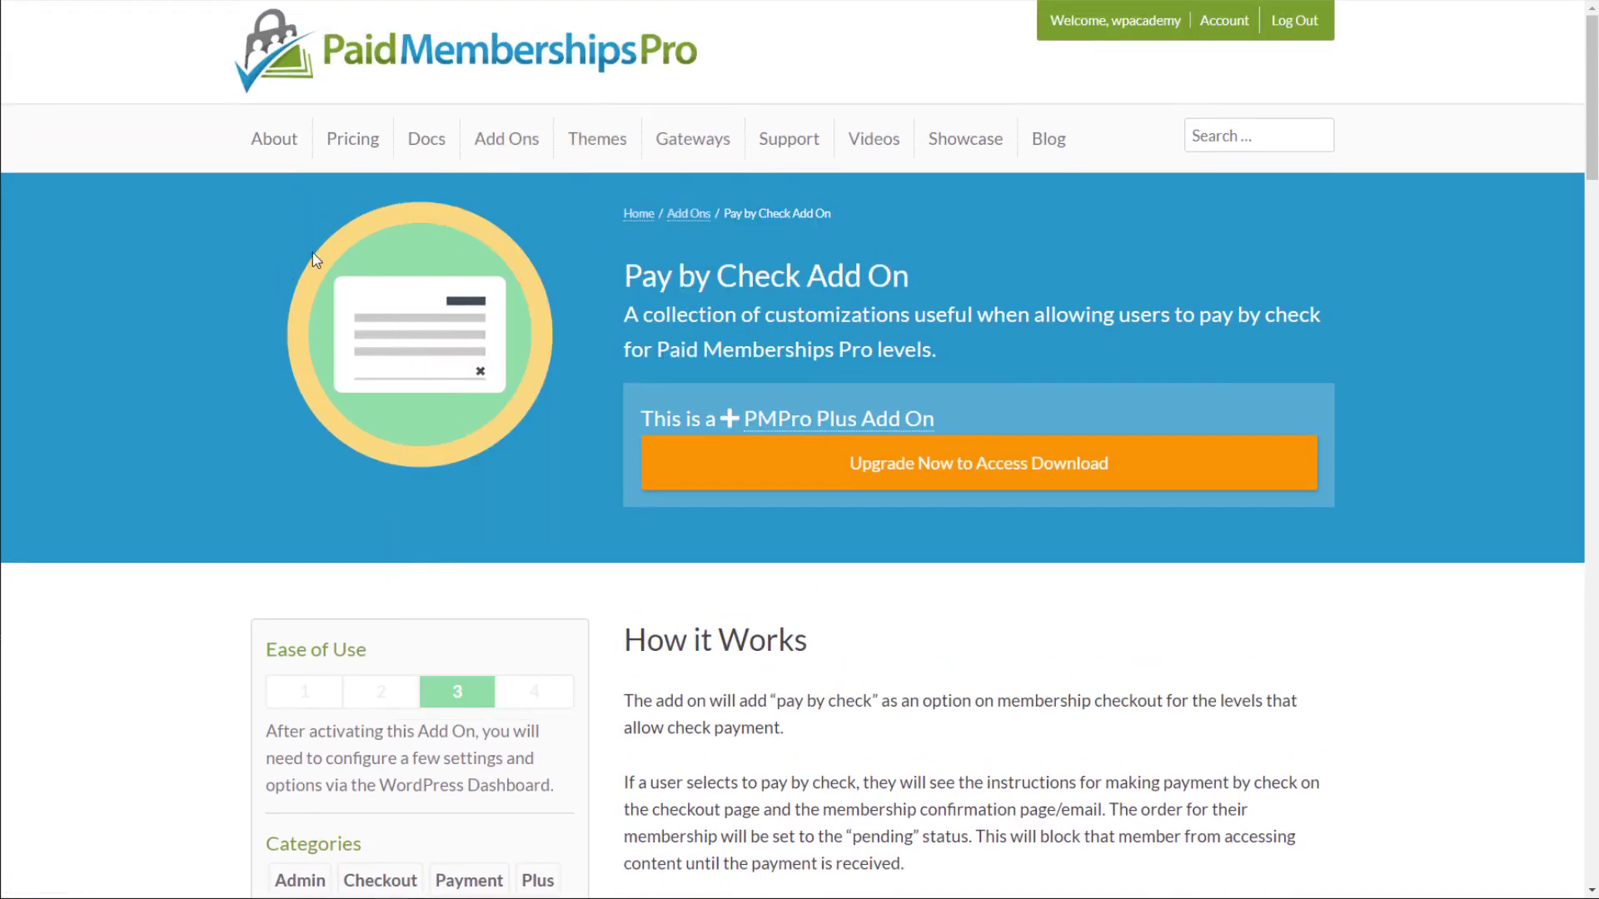
scroll(313, 253, down, 2)
scroll(305, 235, down, 2)
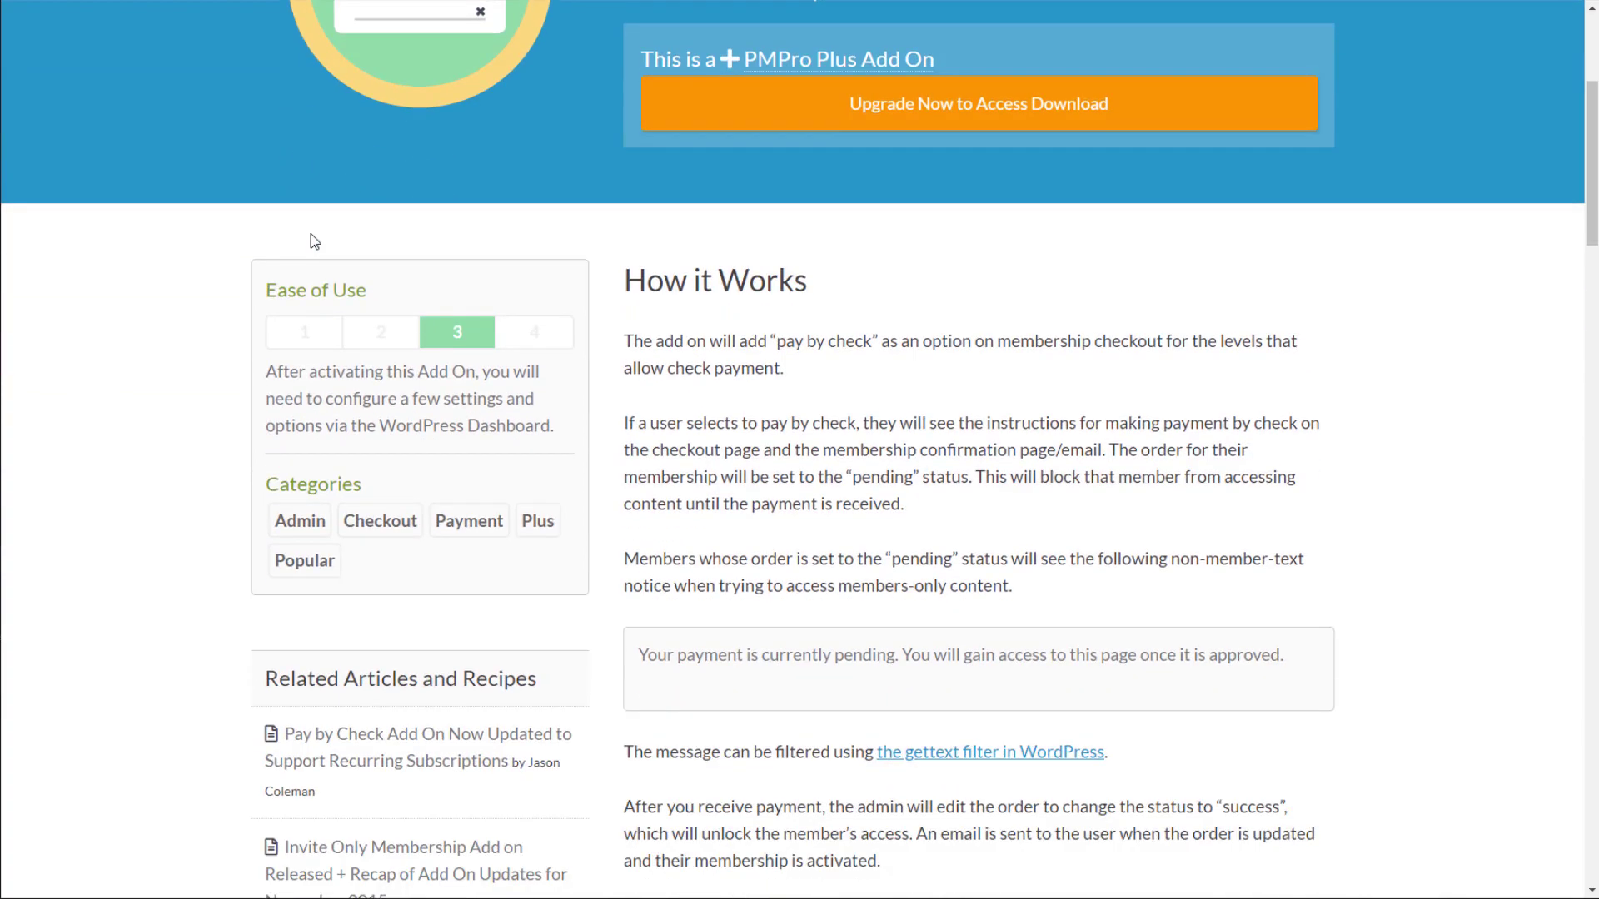
scroll(314, 241, down, 8)
scroll(305, 228, up, 5)
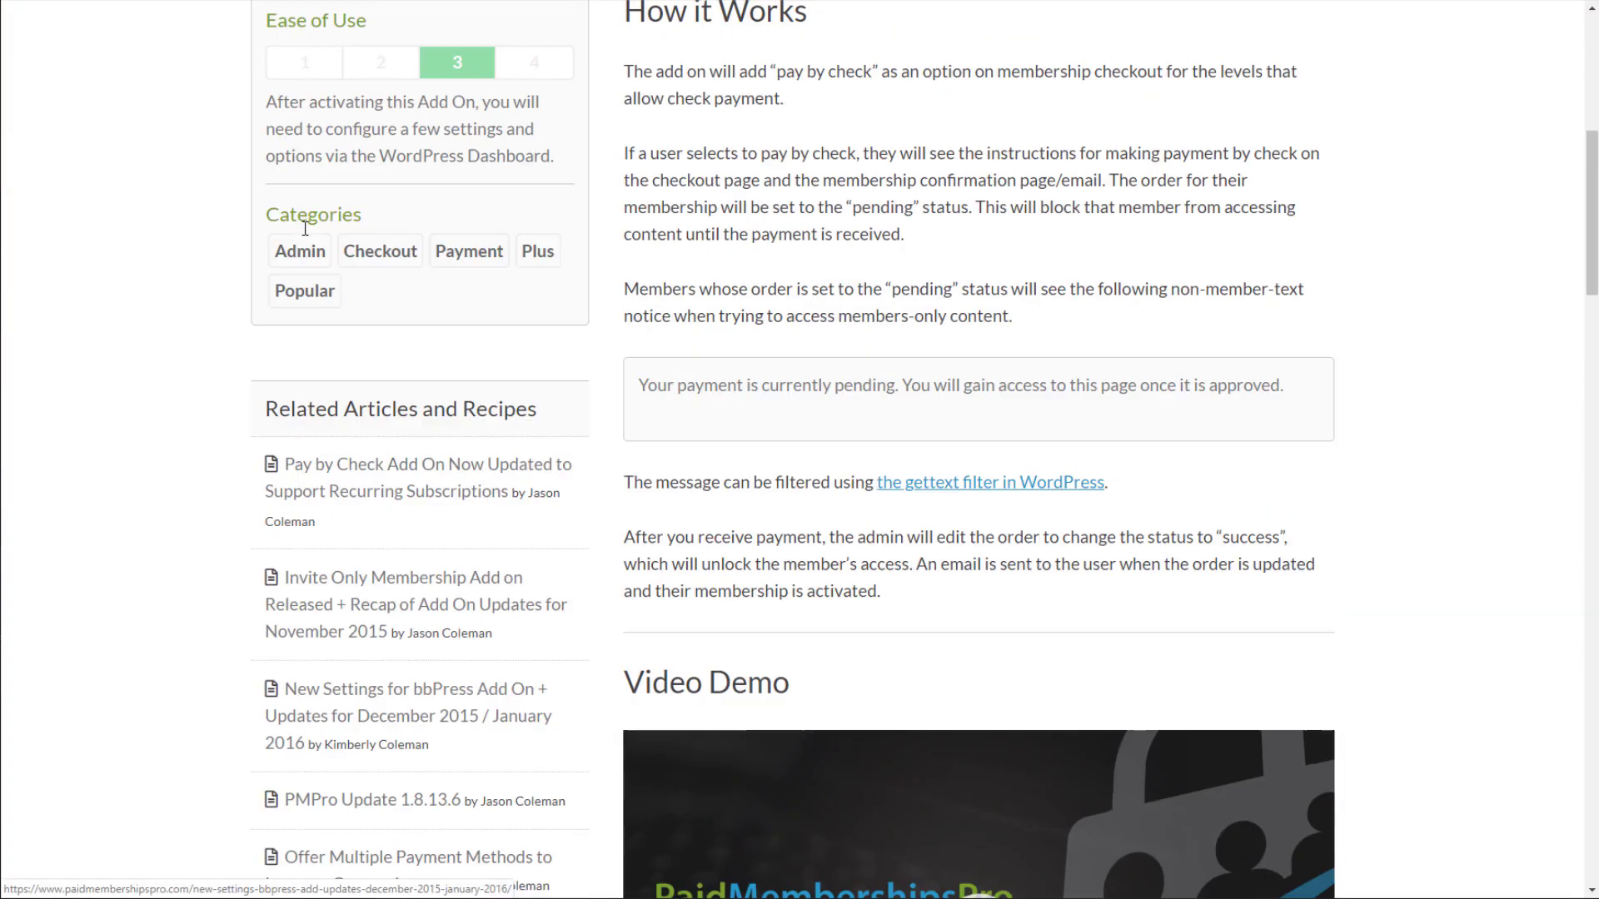
drag(1012, 317, 739, 287)
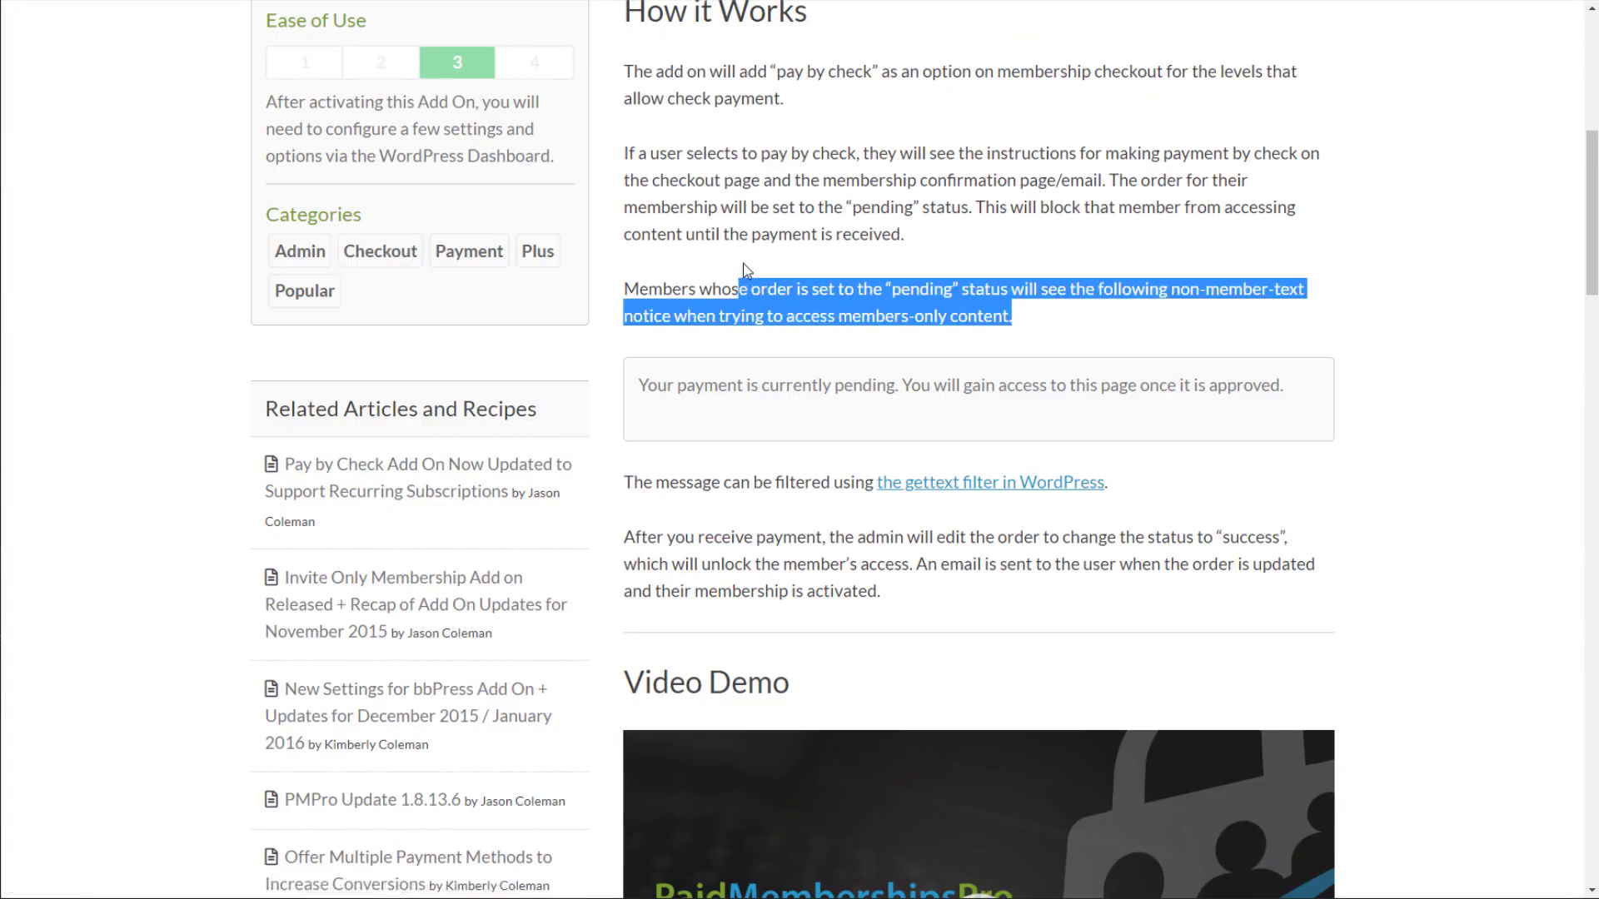
Close the add-on page and open the Payment Gateway & SSL settings to examine the available payment gateways.
click(745, 270)
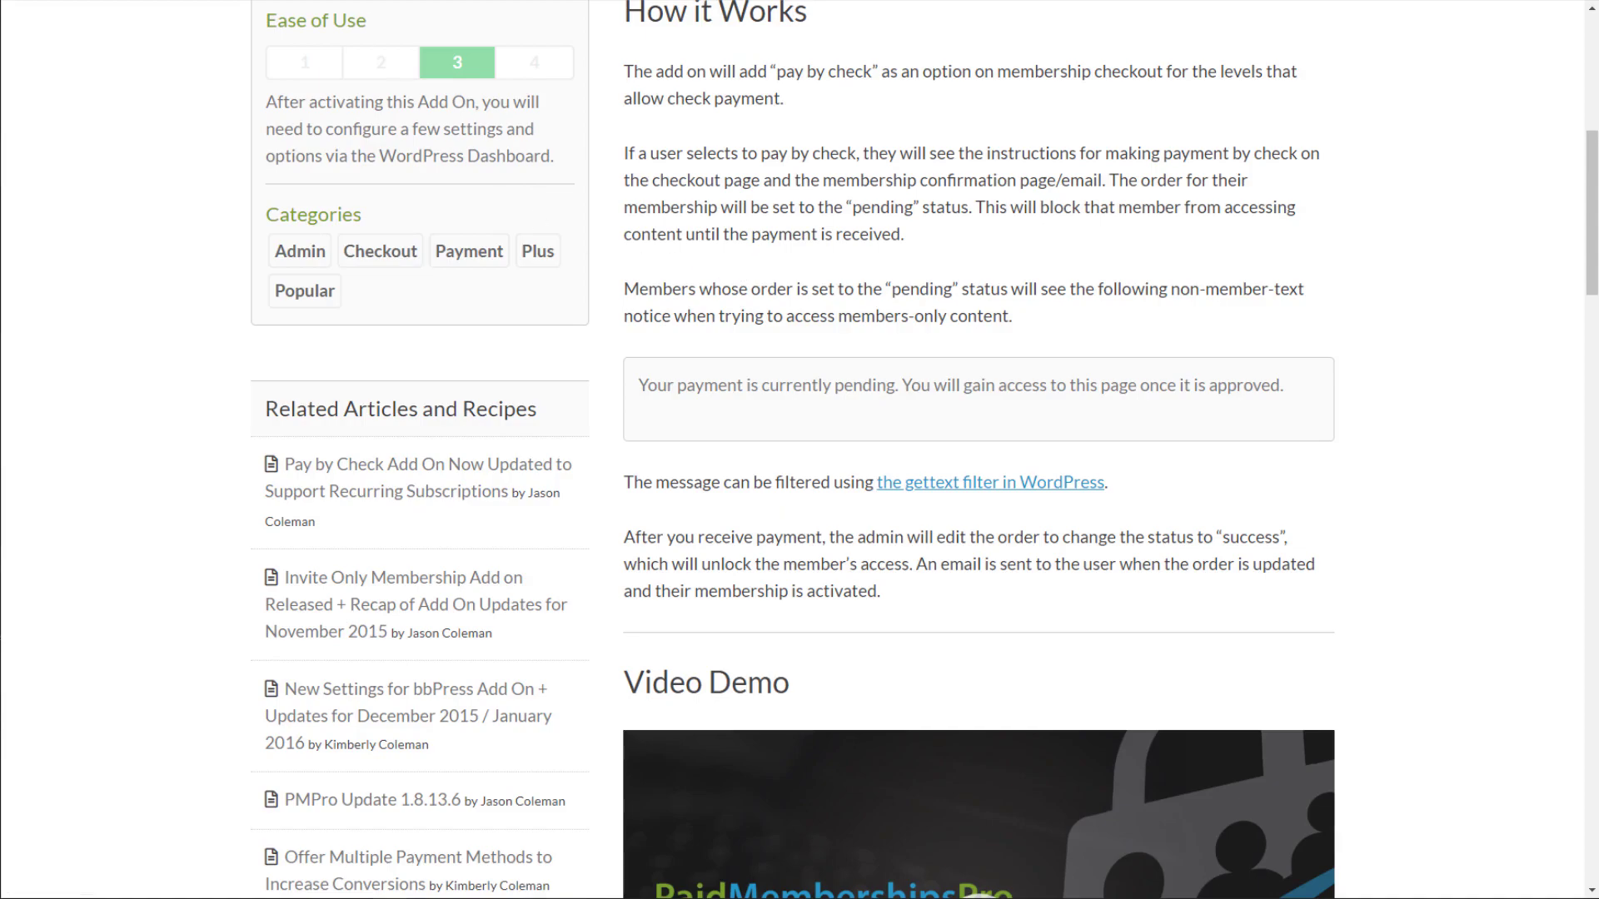
key(ctrl+w)
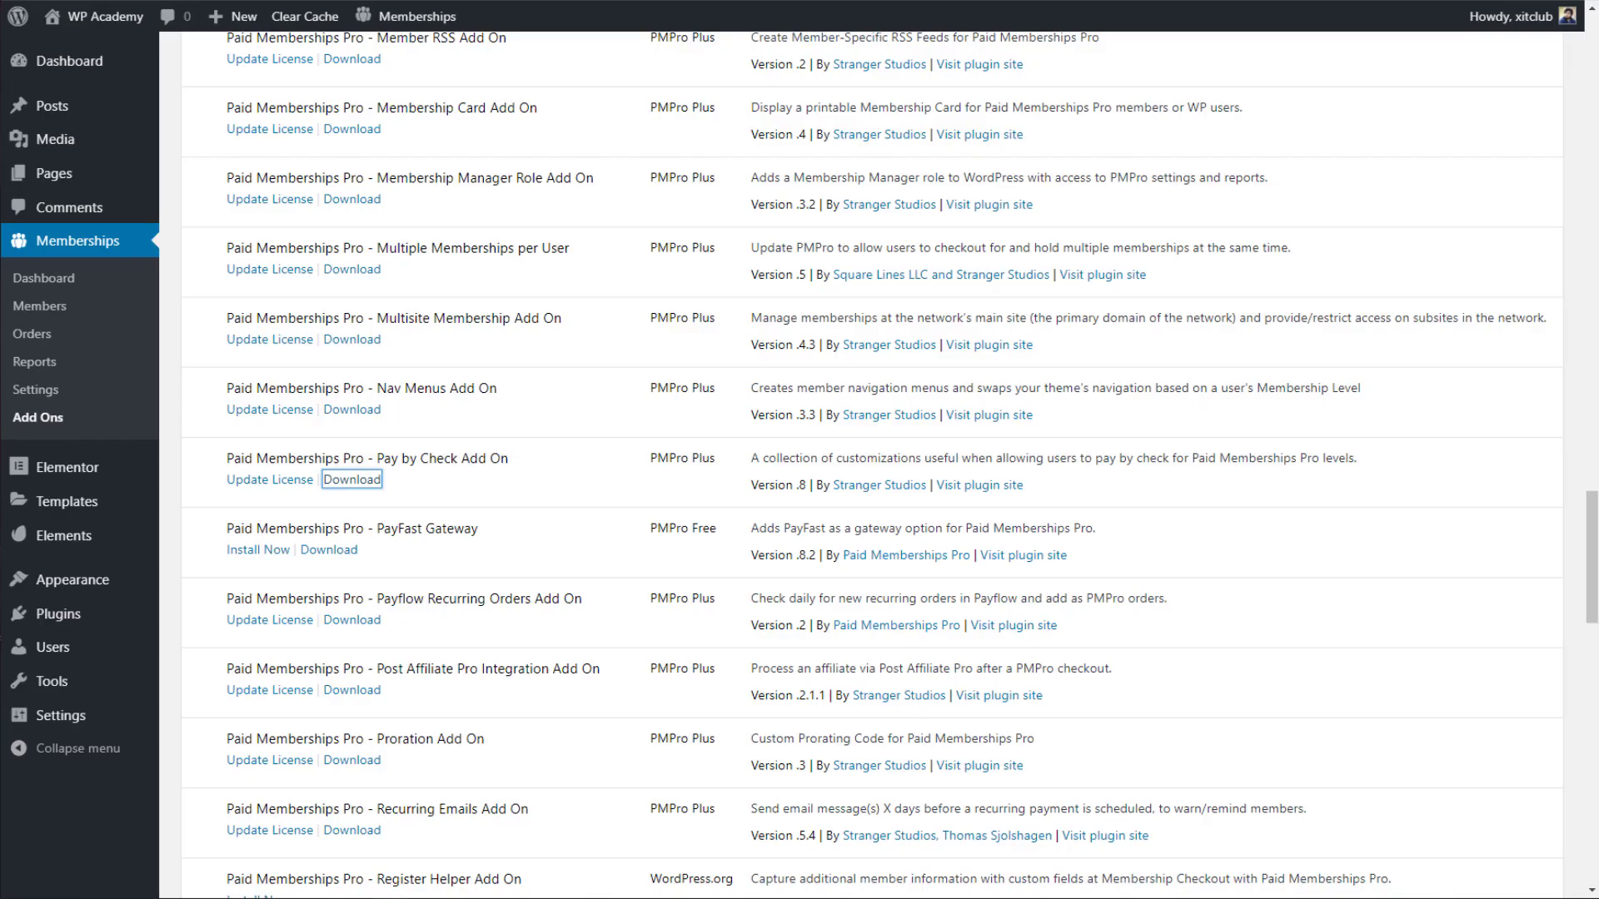
click(92, 391)
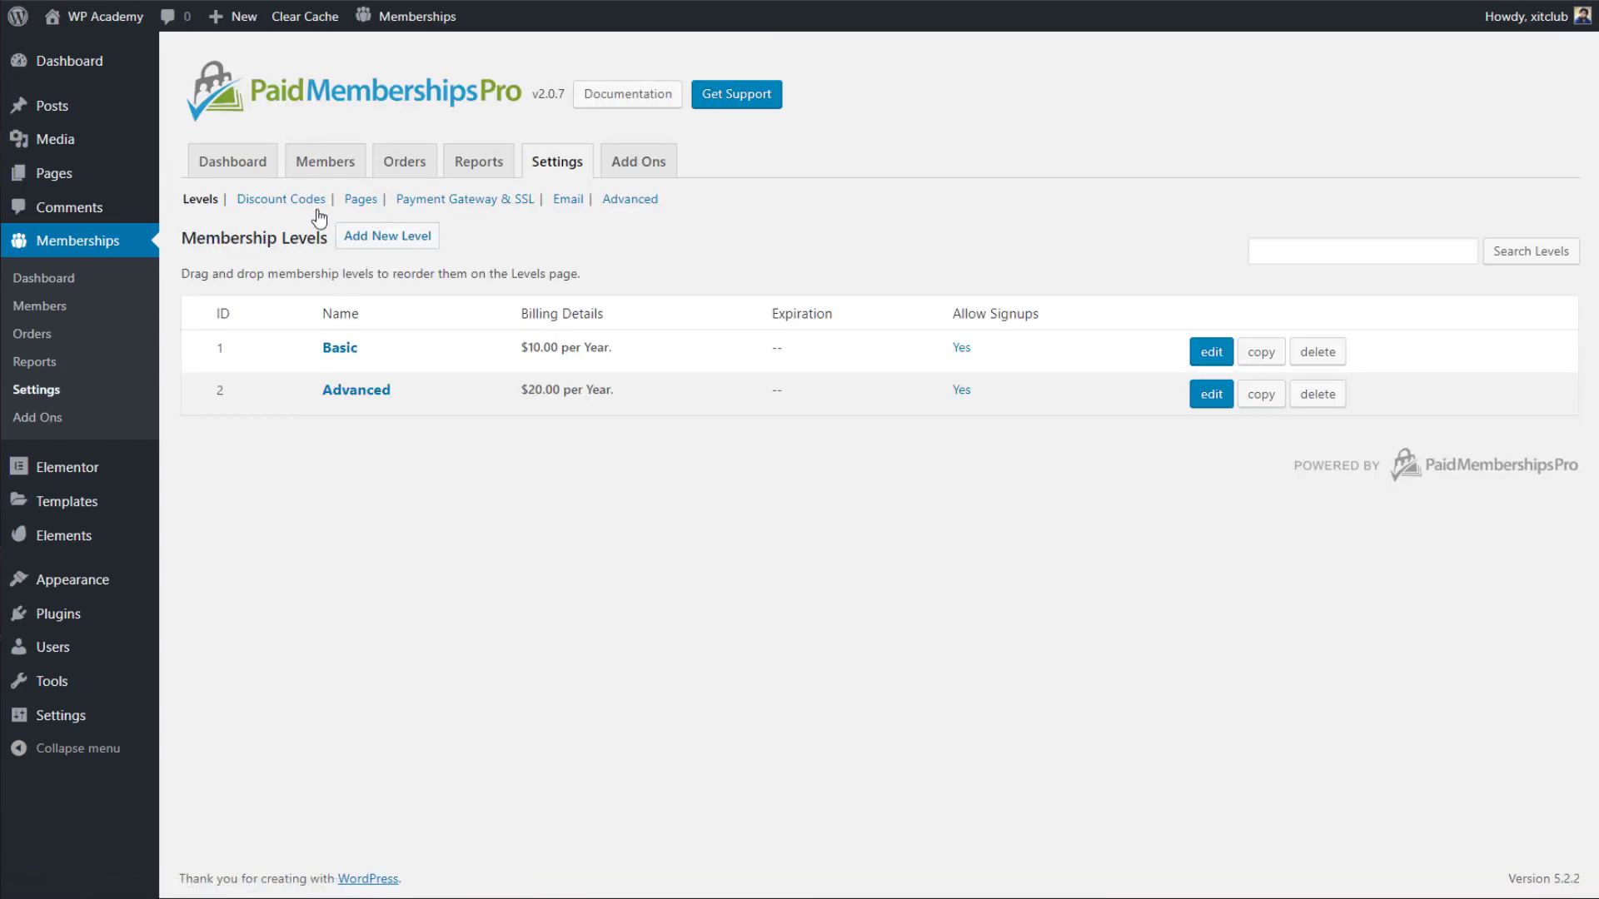
click(464, 200)
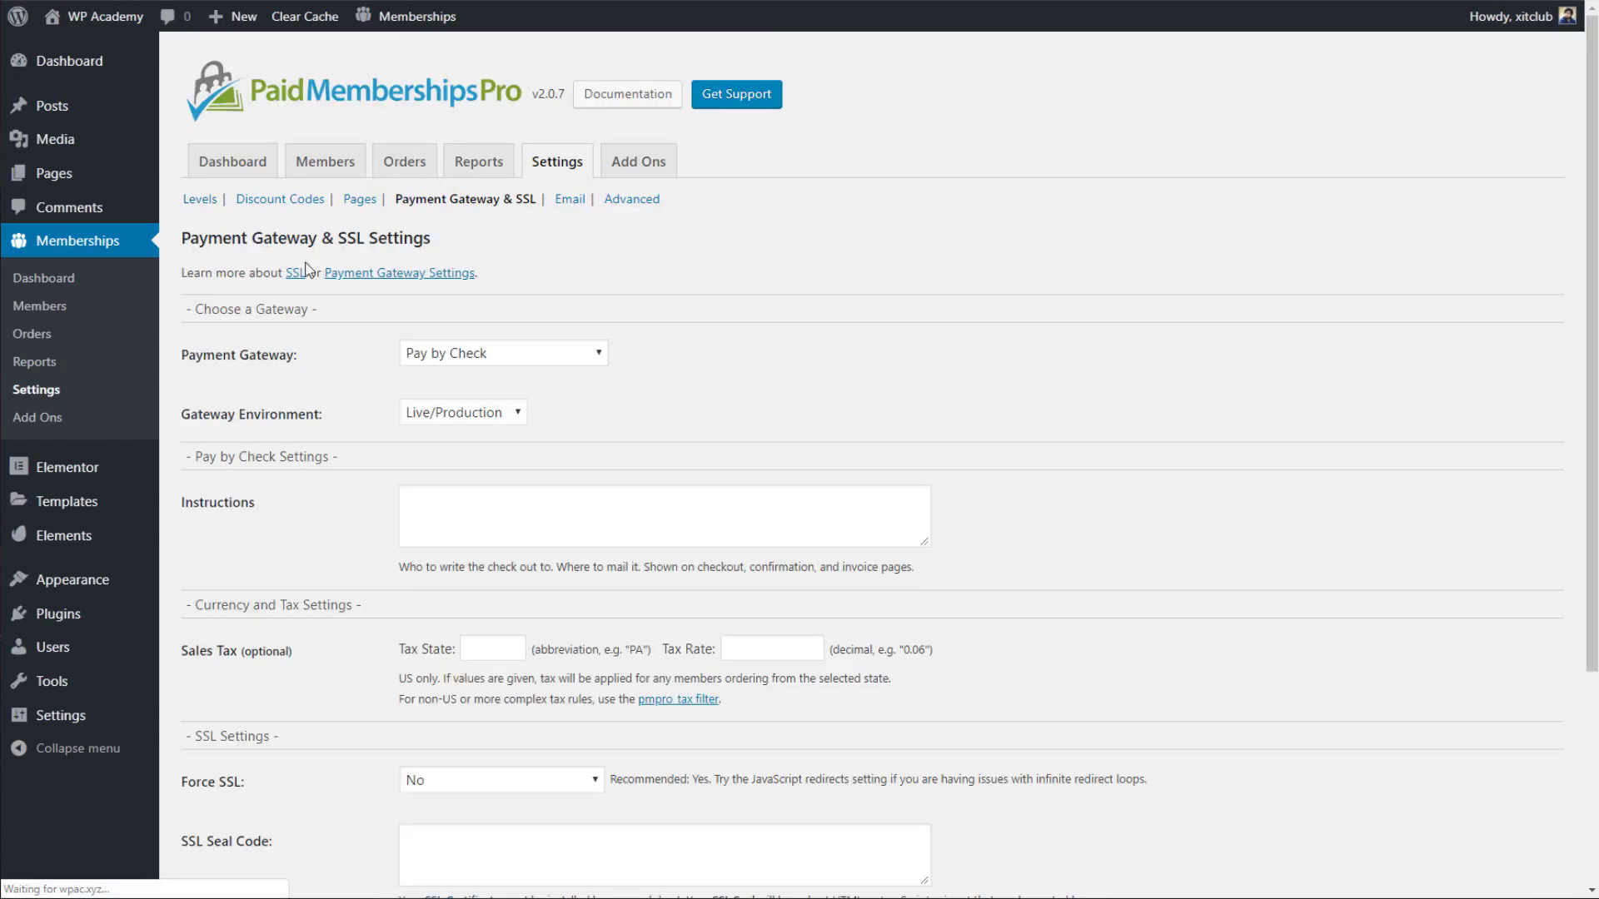
click(483, 354)
click(483, 354)
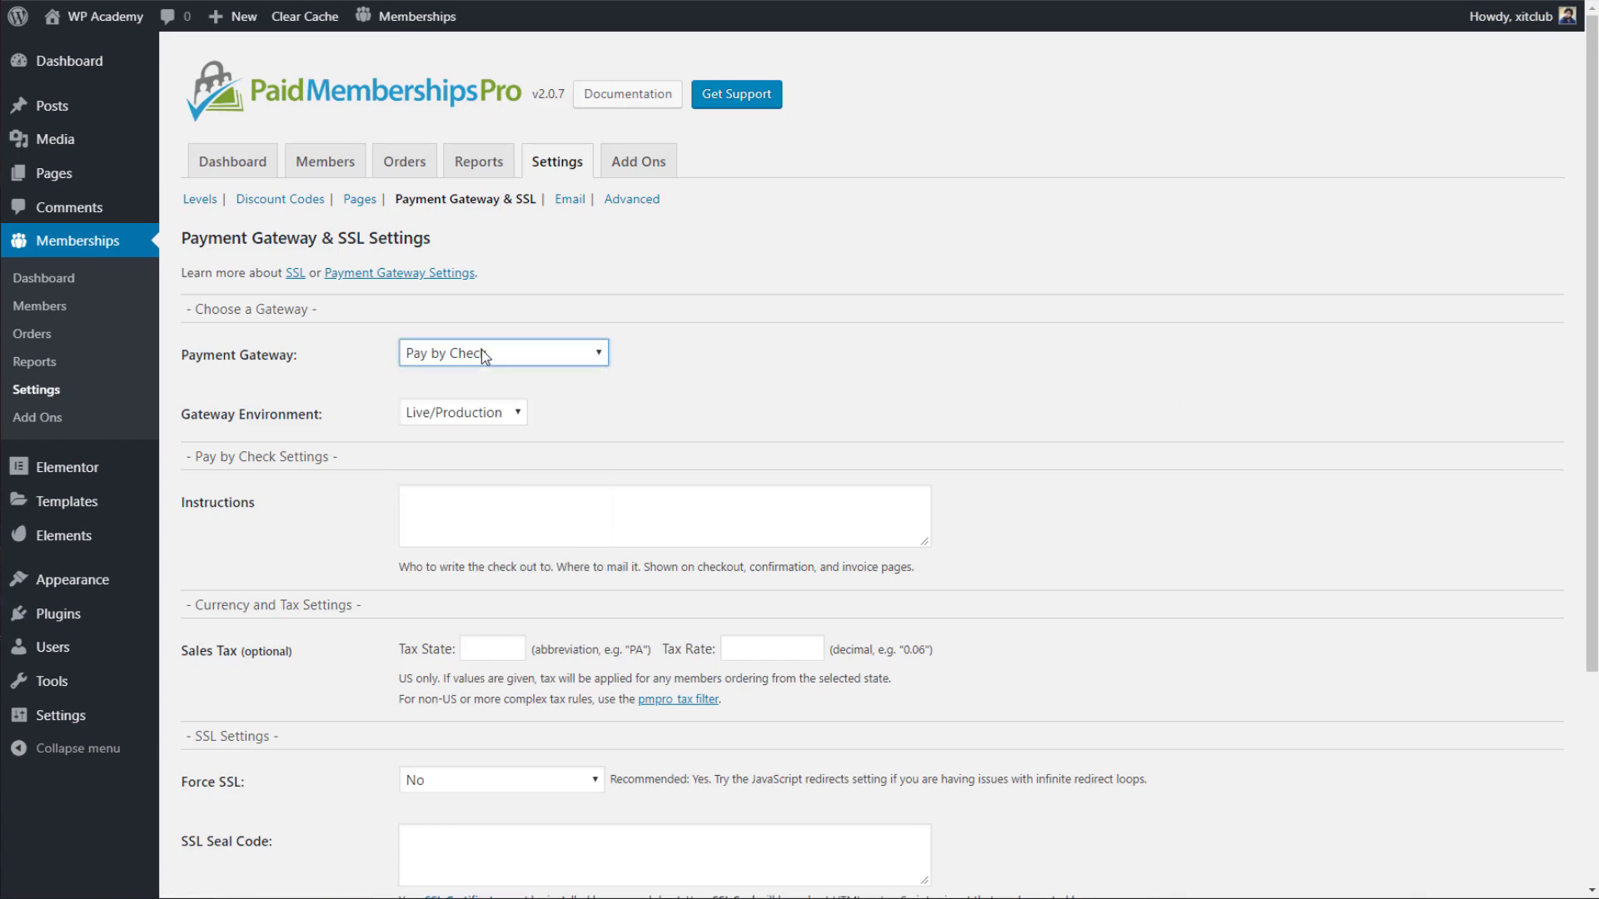
click(483, 356)
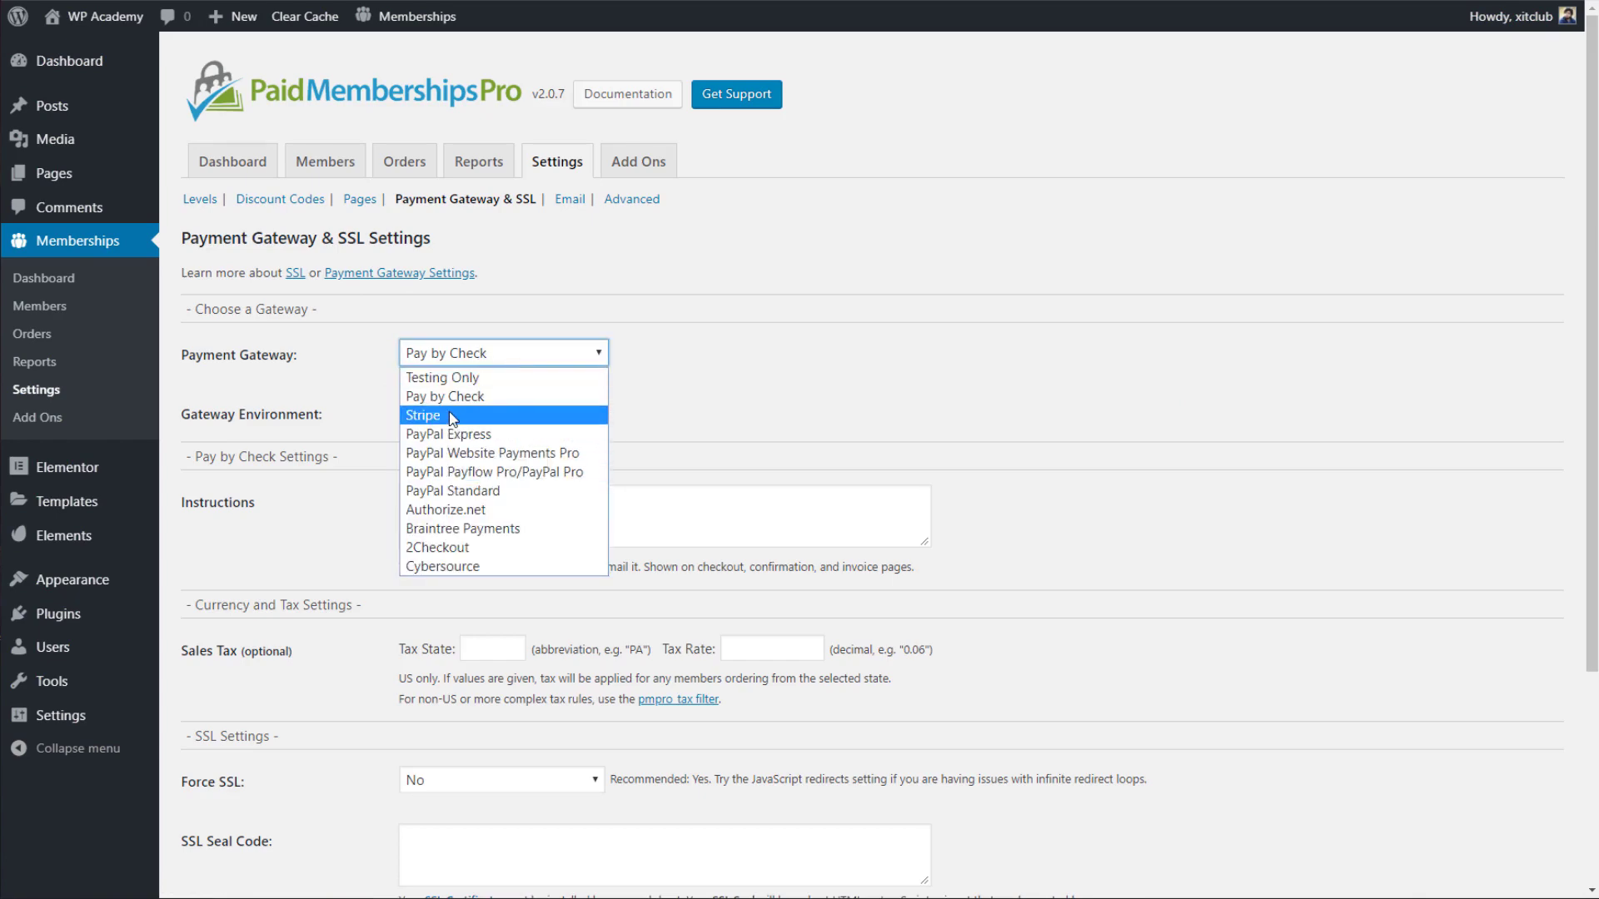
click(359, 385)
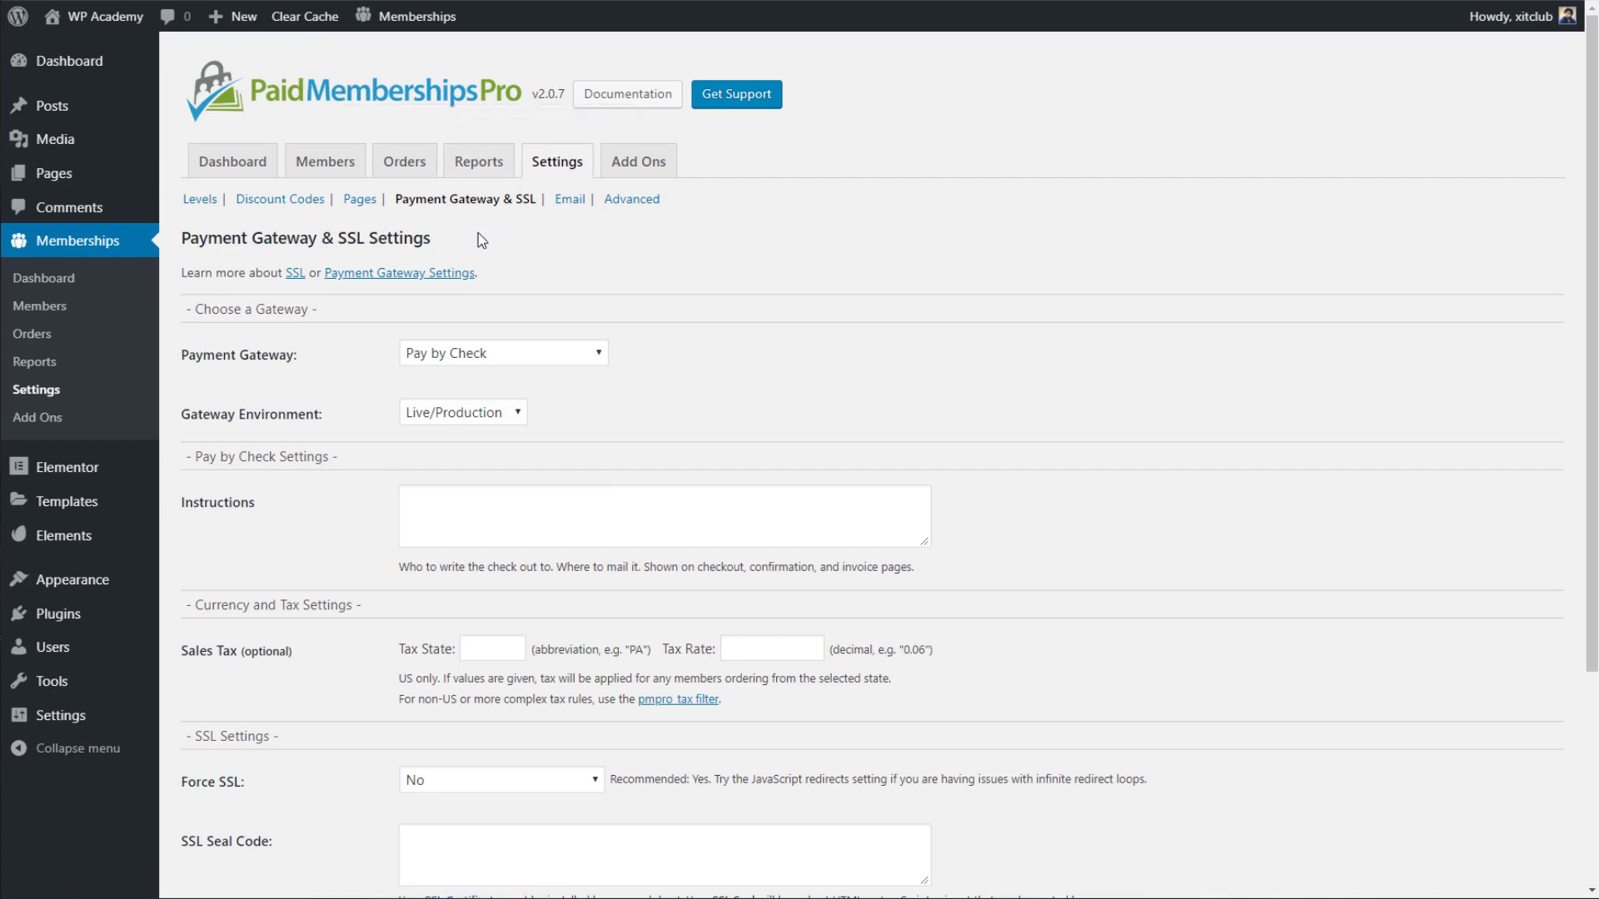
Look over the module list of the English Course page on the live site.
mouse_move(122, 116)
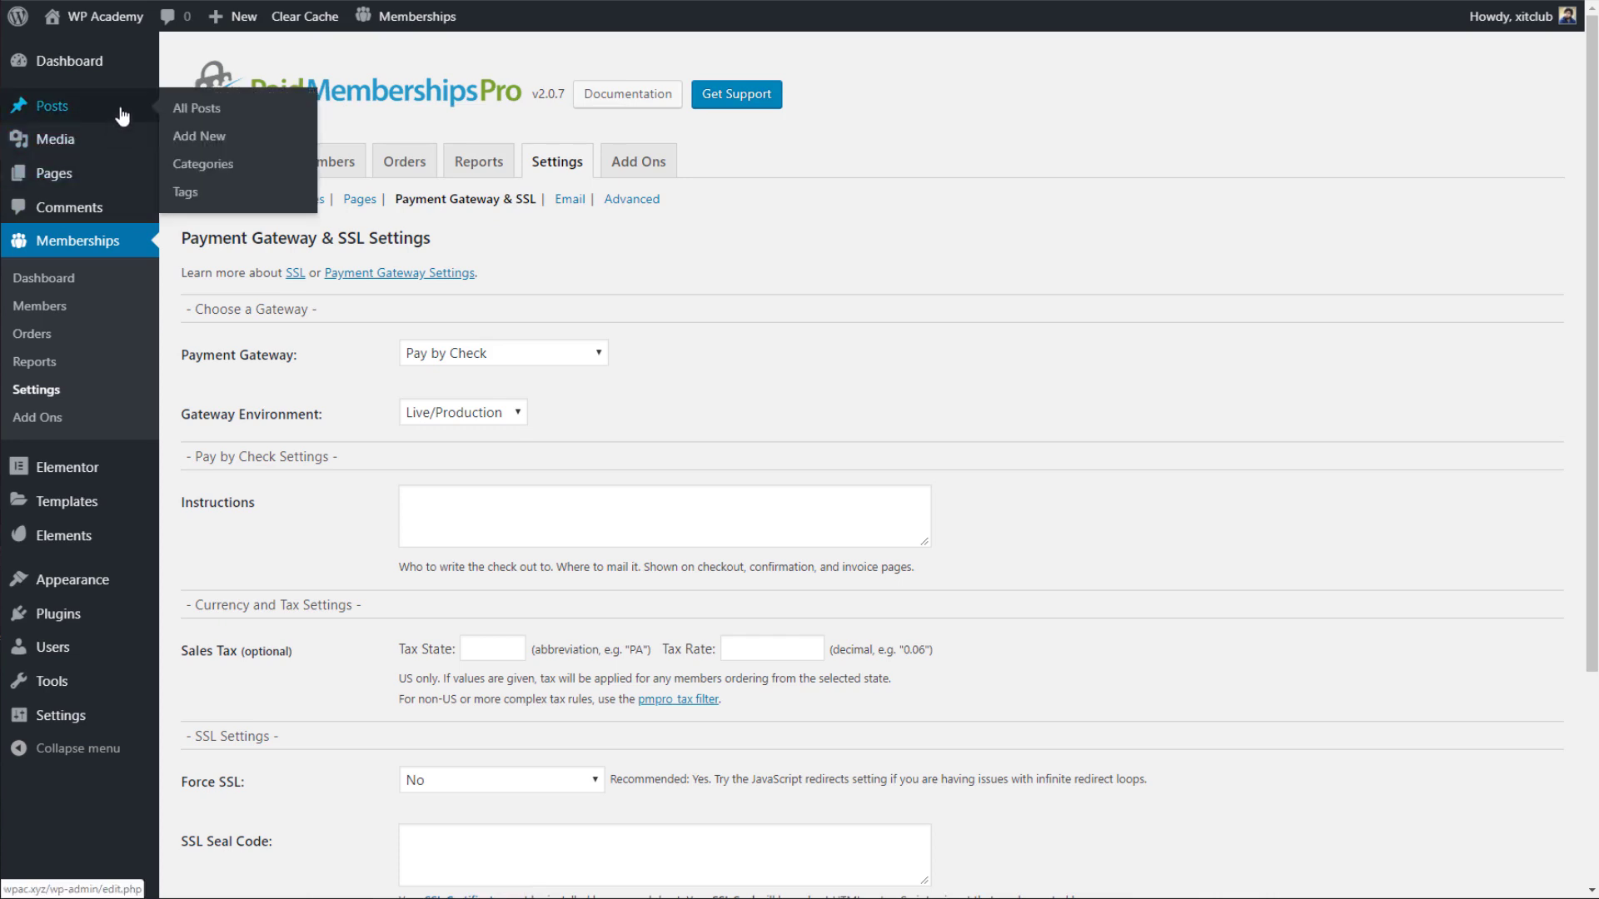
mouse_move(142, 179)
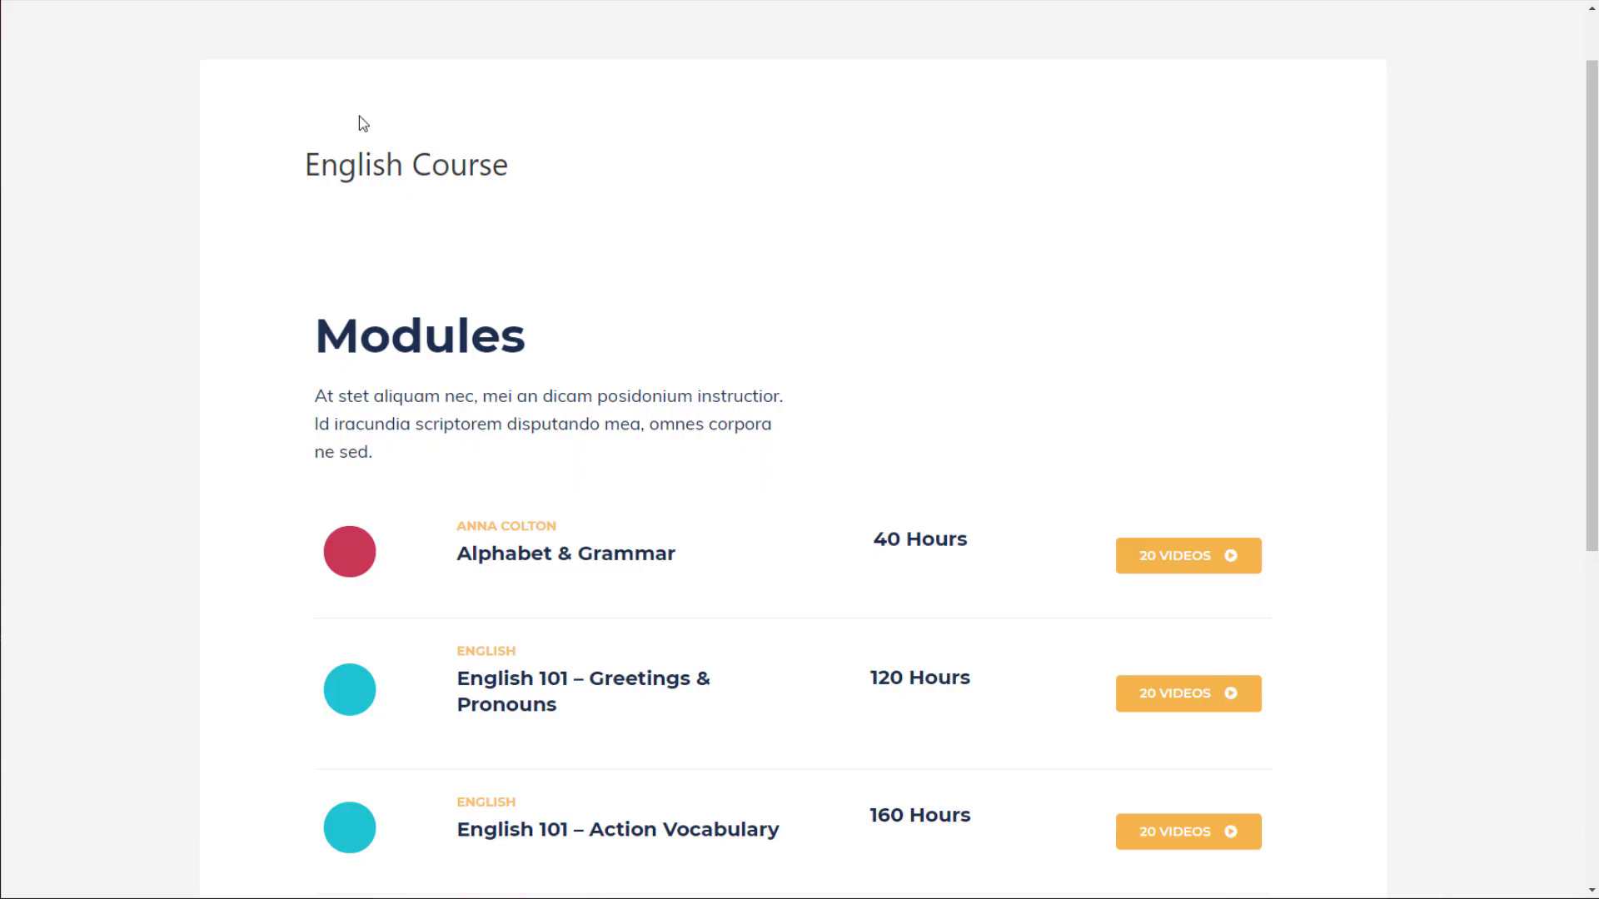
scroll(358, 129, down, 2)
scroll(370, 130, up, 3)
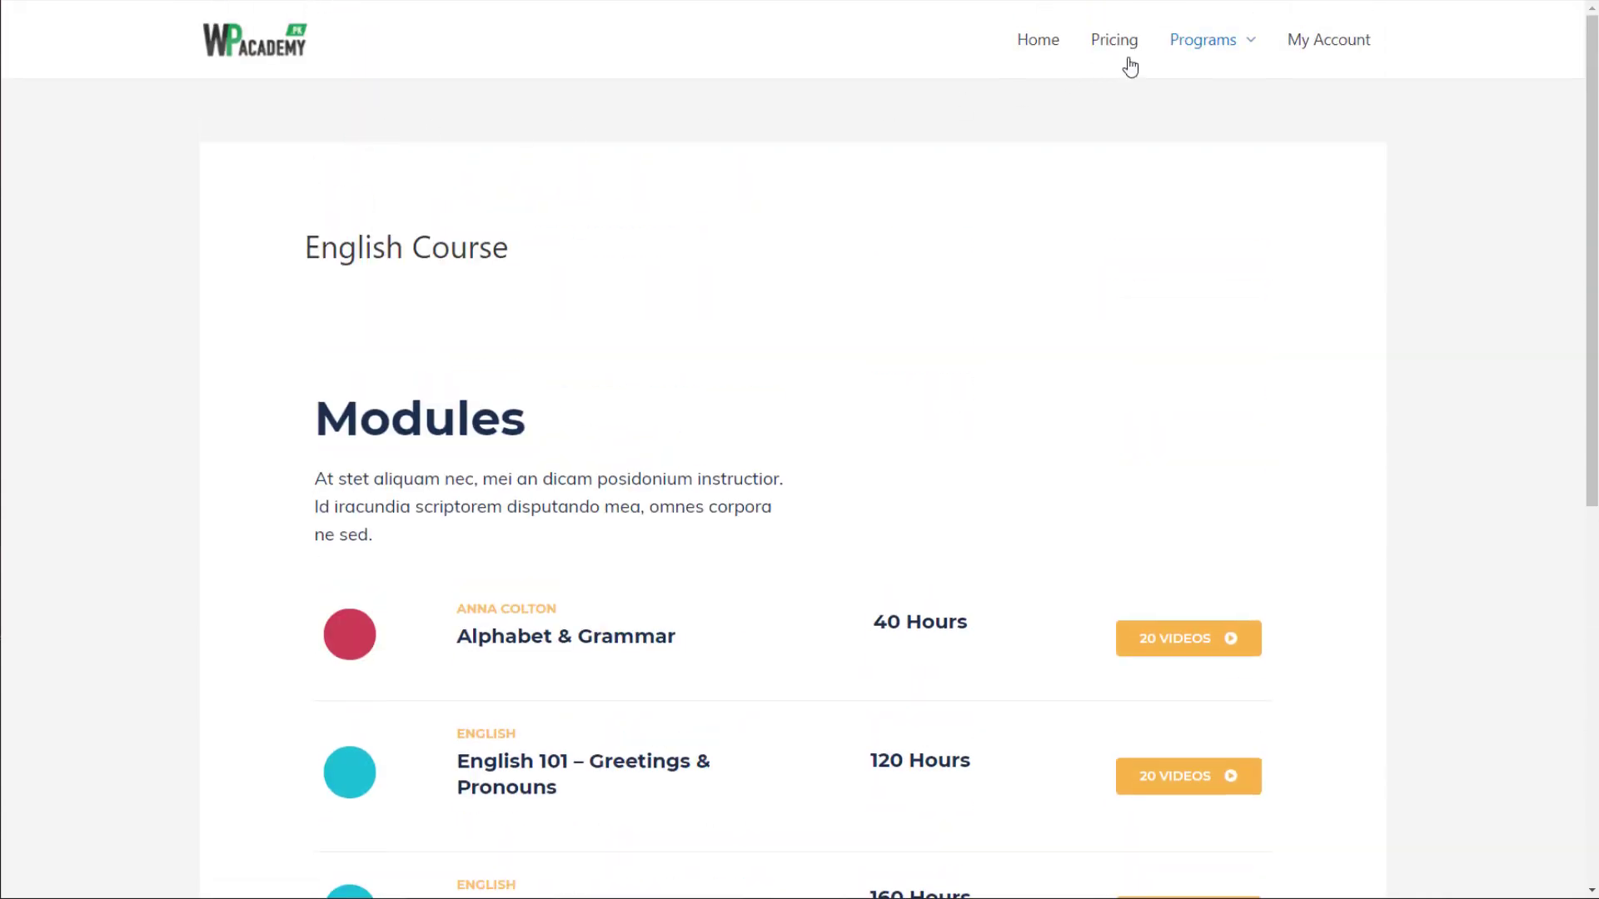
mouse_move(1181, 59)
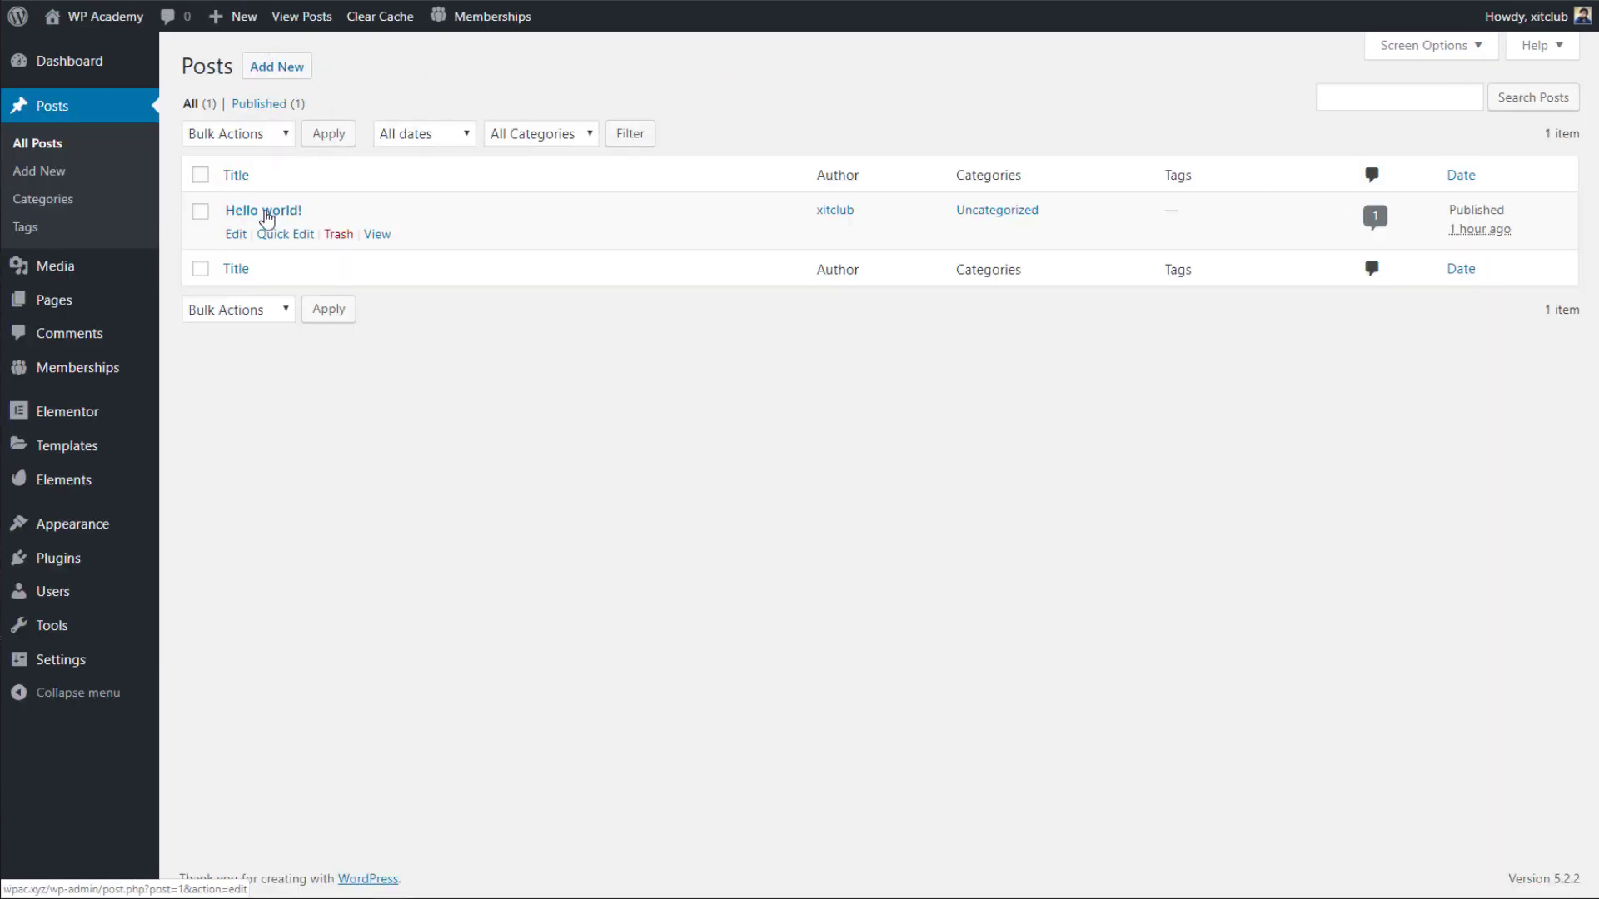
Open the "Hello world!" post for editing in a new tab, replace its text with the copied lorem ipsum article and update the post.
click(235, 241)
right_click(235, 240)
click(282, 248)
click(379, 1)
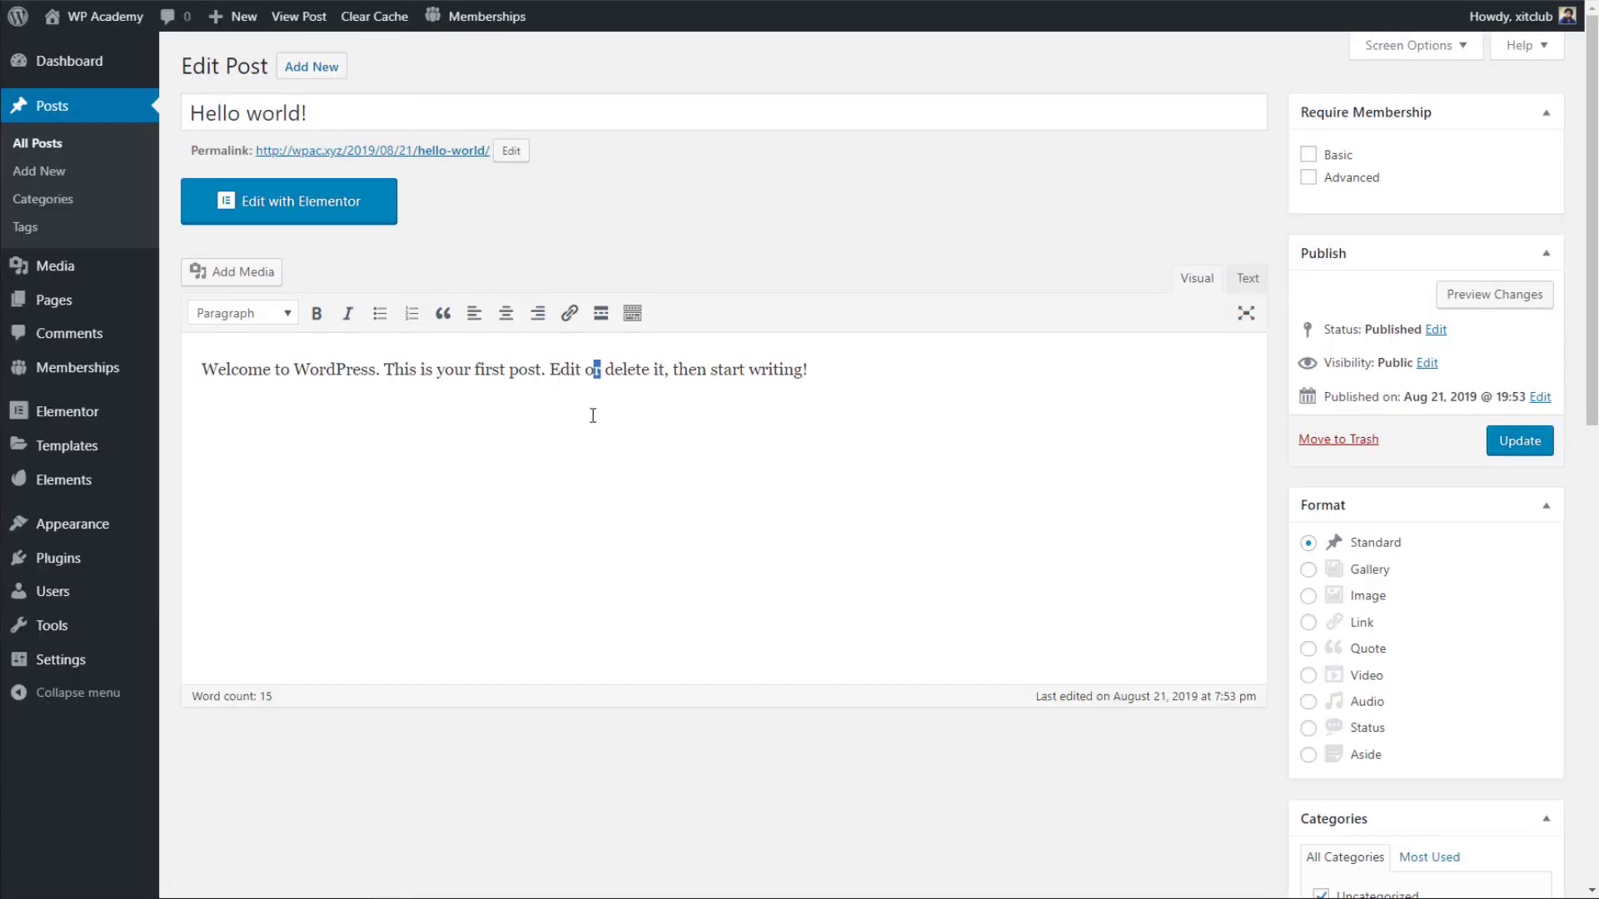
drag(819, 392, 199, 373)
key(ctrl+v)
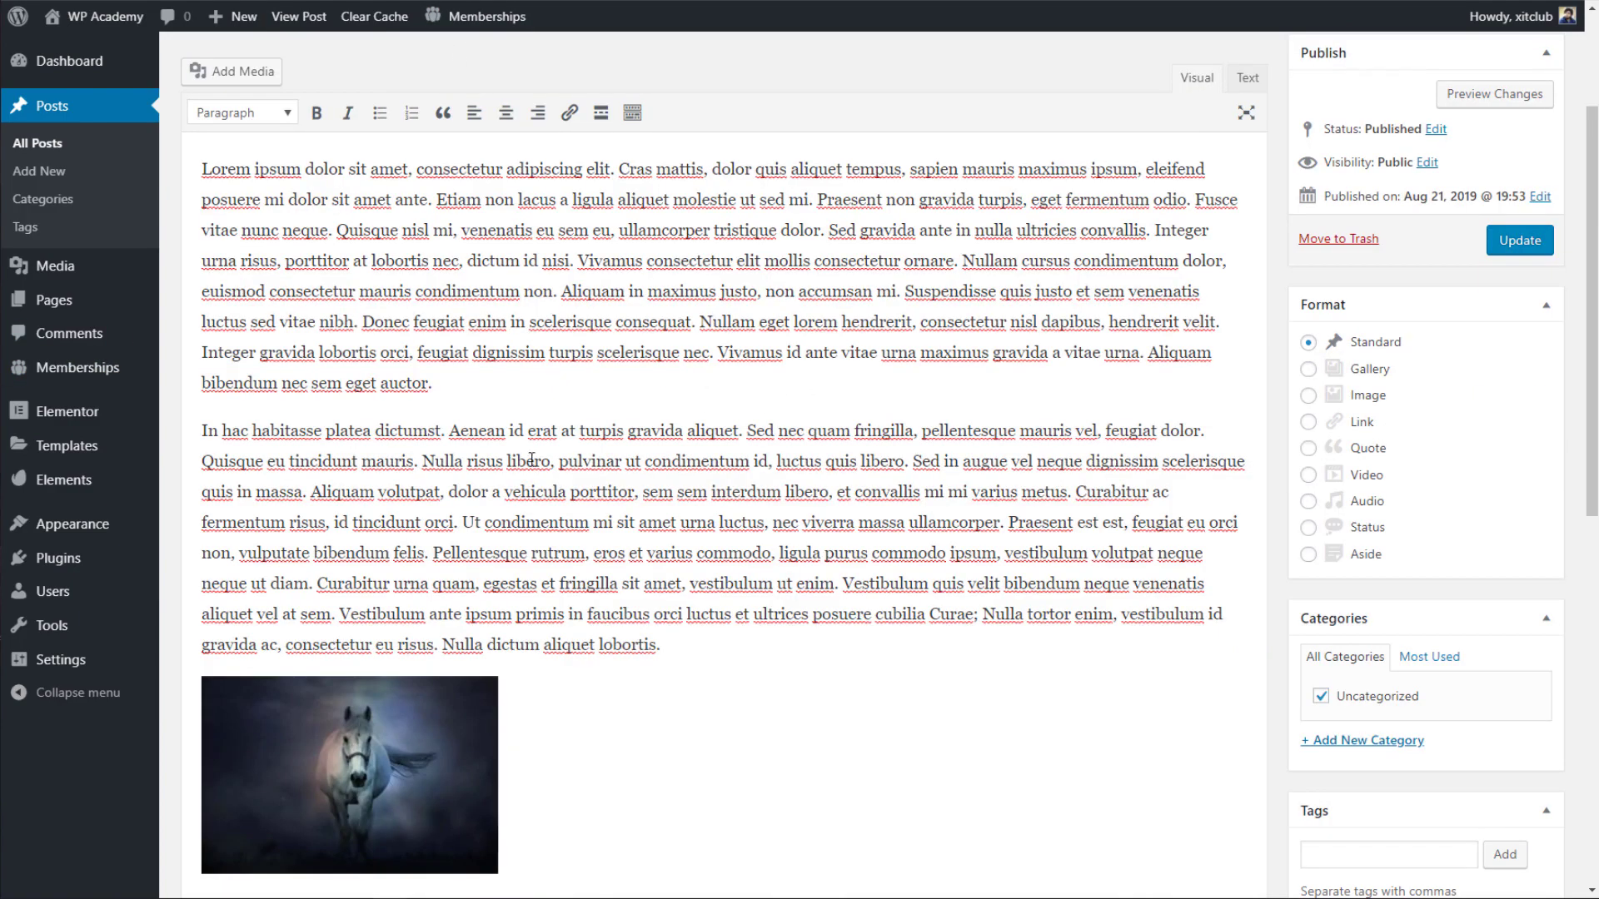
scroll(668, 340, down, 8)
scroll(599, 316, up, 10)
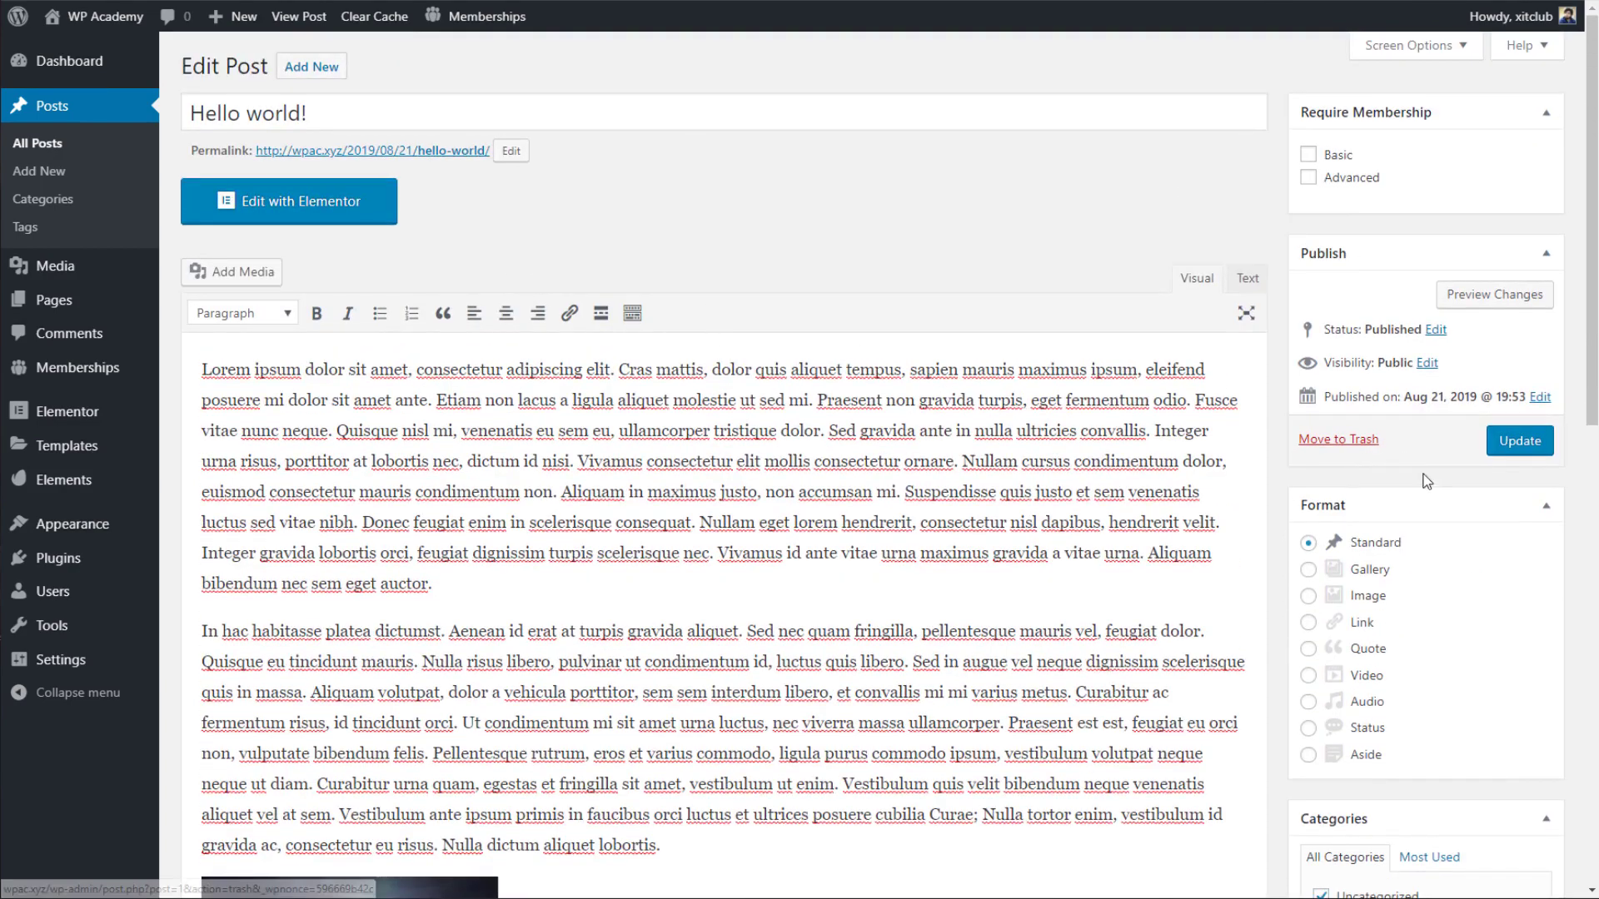
click(1519, 440)
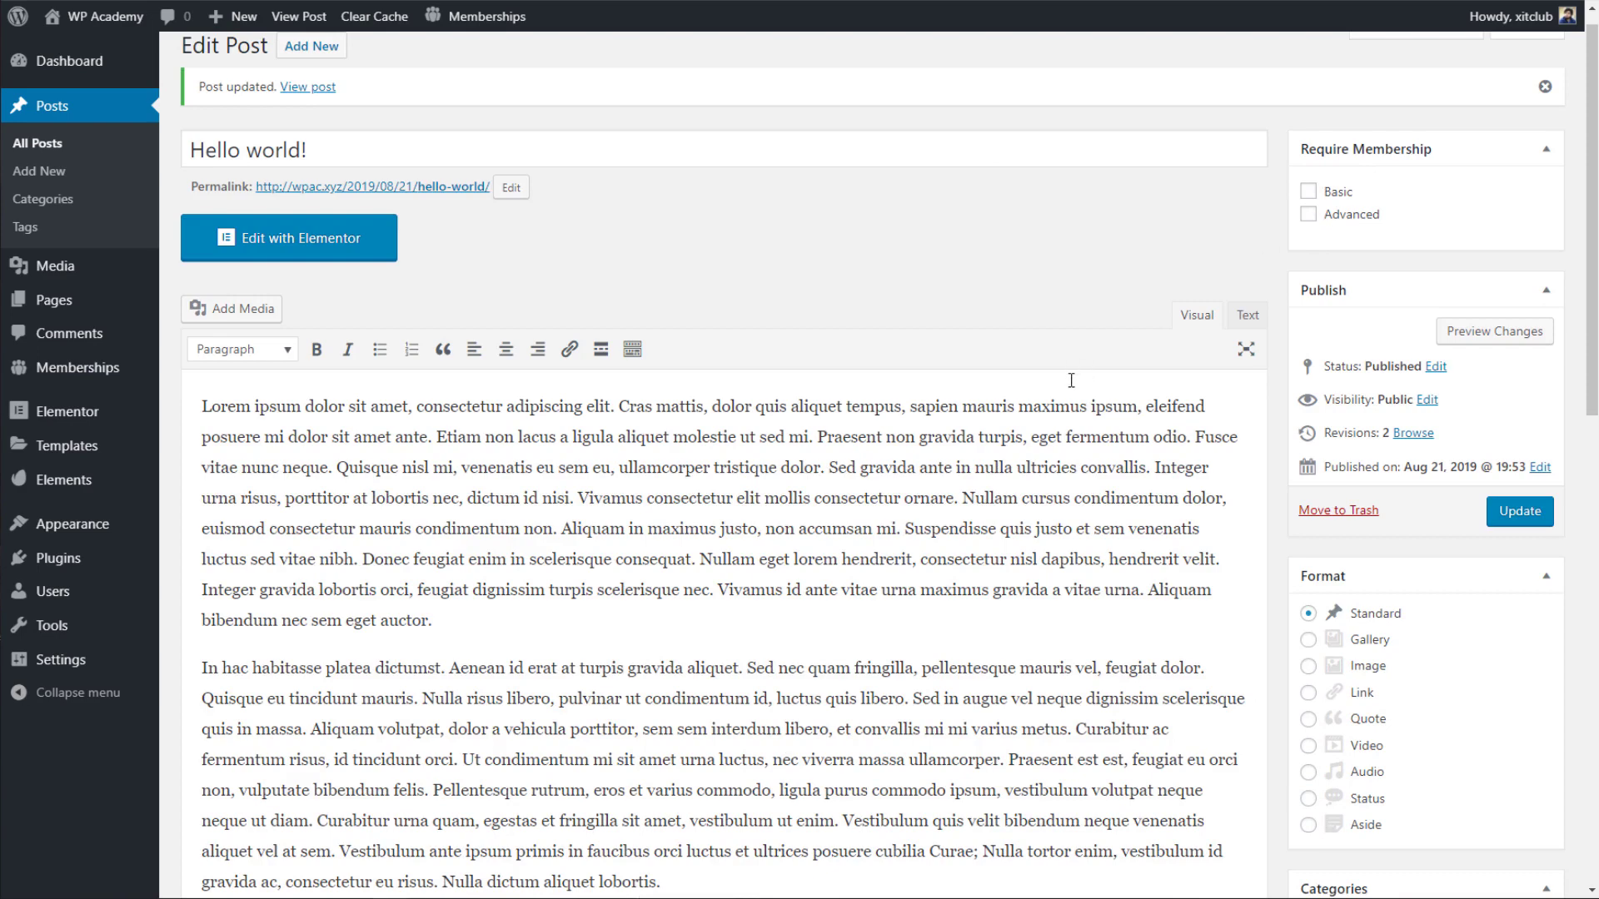
Require the Advanced membership for the "Hello world!" post, update it and open the published post in a new tab.
click(1308, 214)
click(1491, 514)
right_click(324, 93)
click(355, 104)
key(ctrl+Tab)
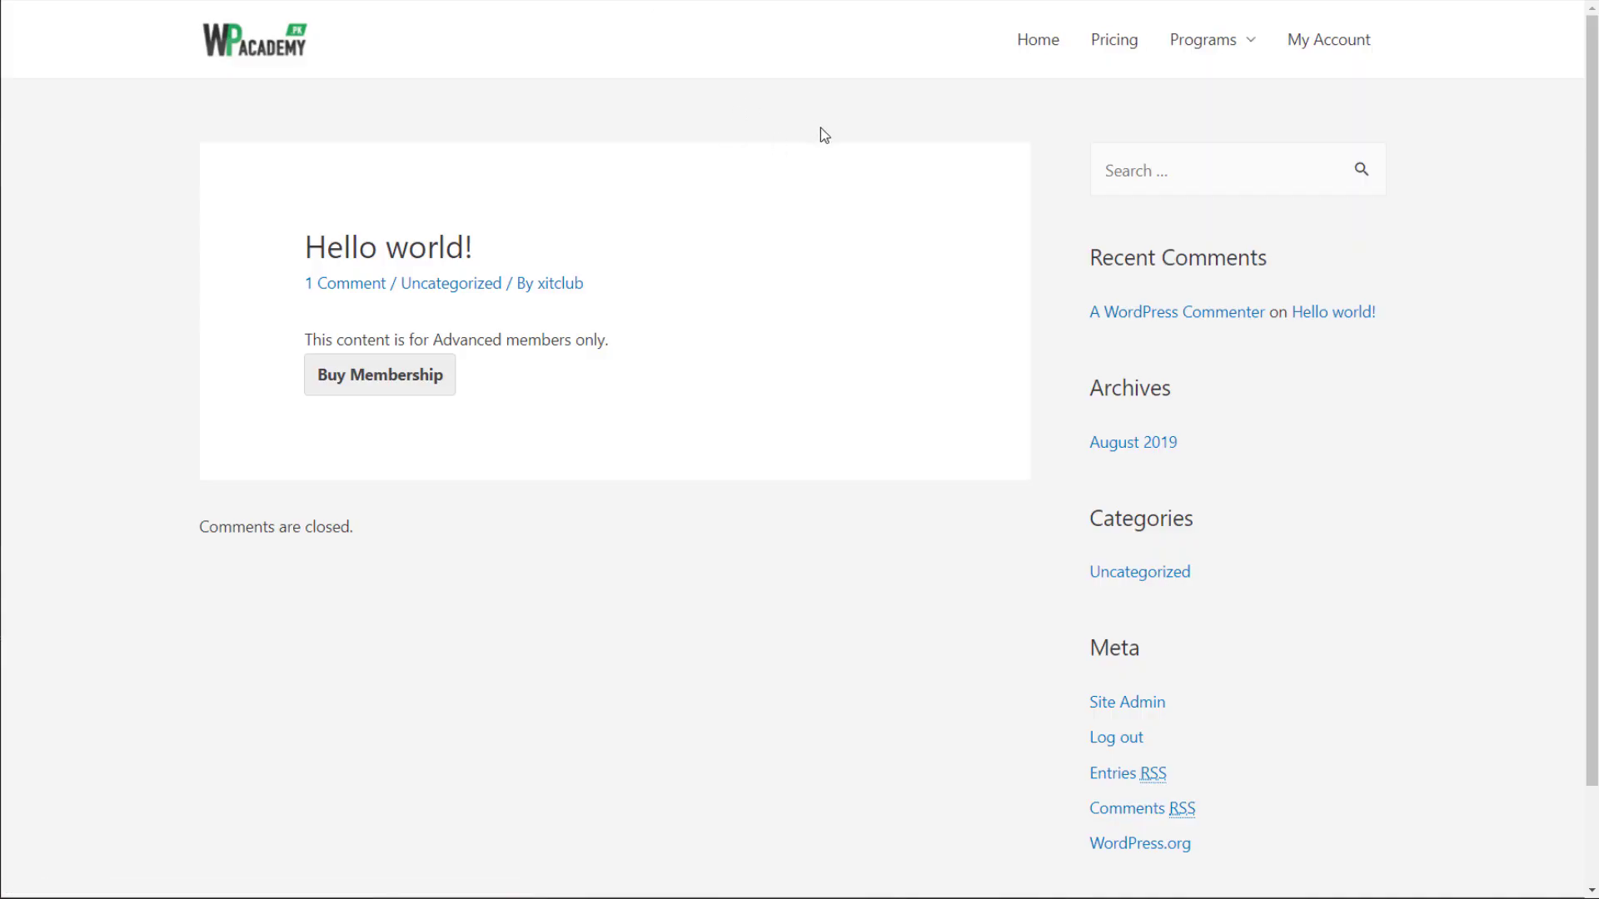
Read the restriction notice on the live post and follow its membership purchase option to examine the levels and prices.
drag(705, 240, 366, 196)
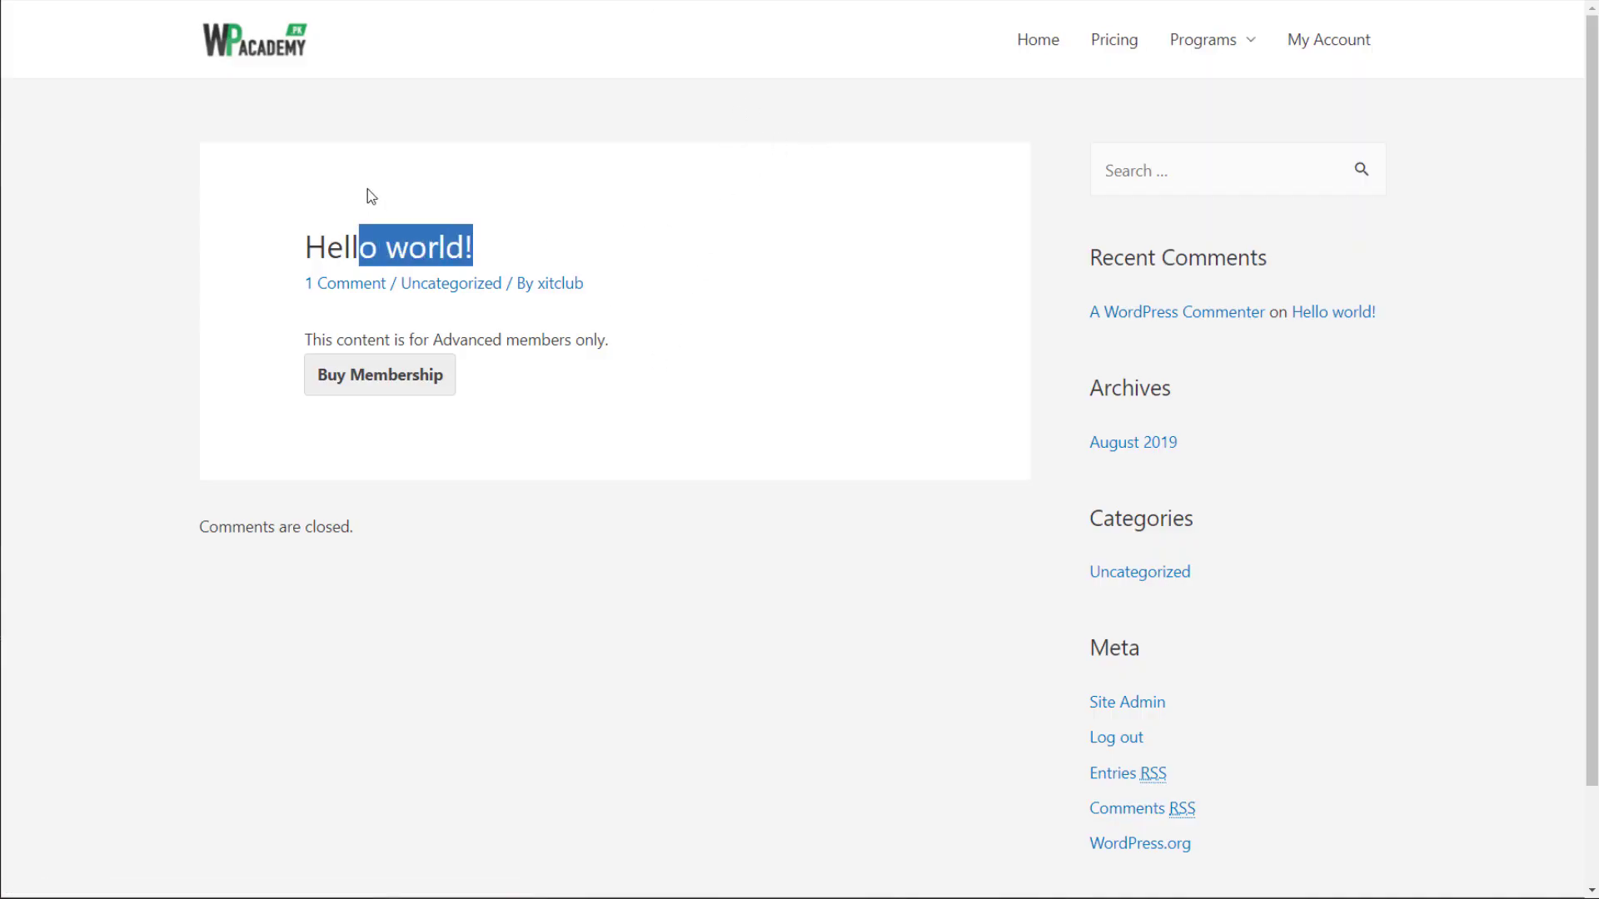
click(529, 399)
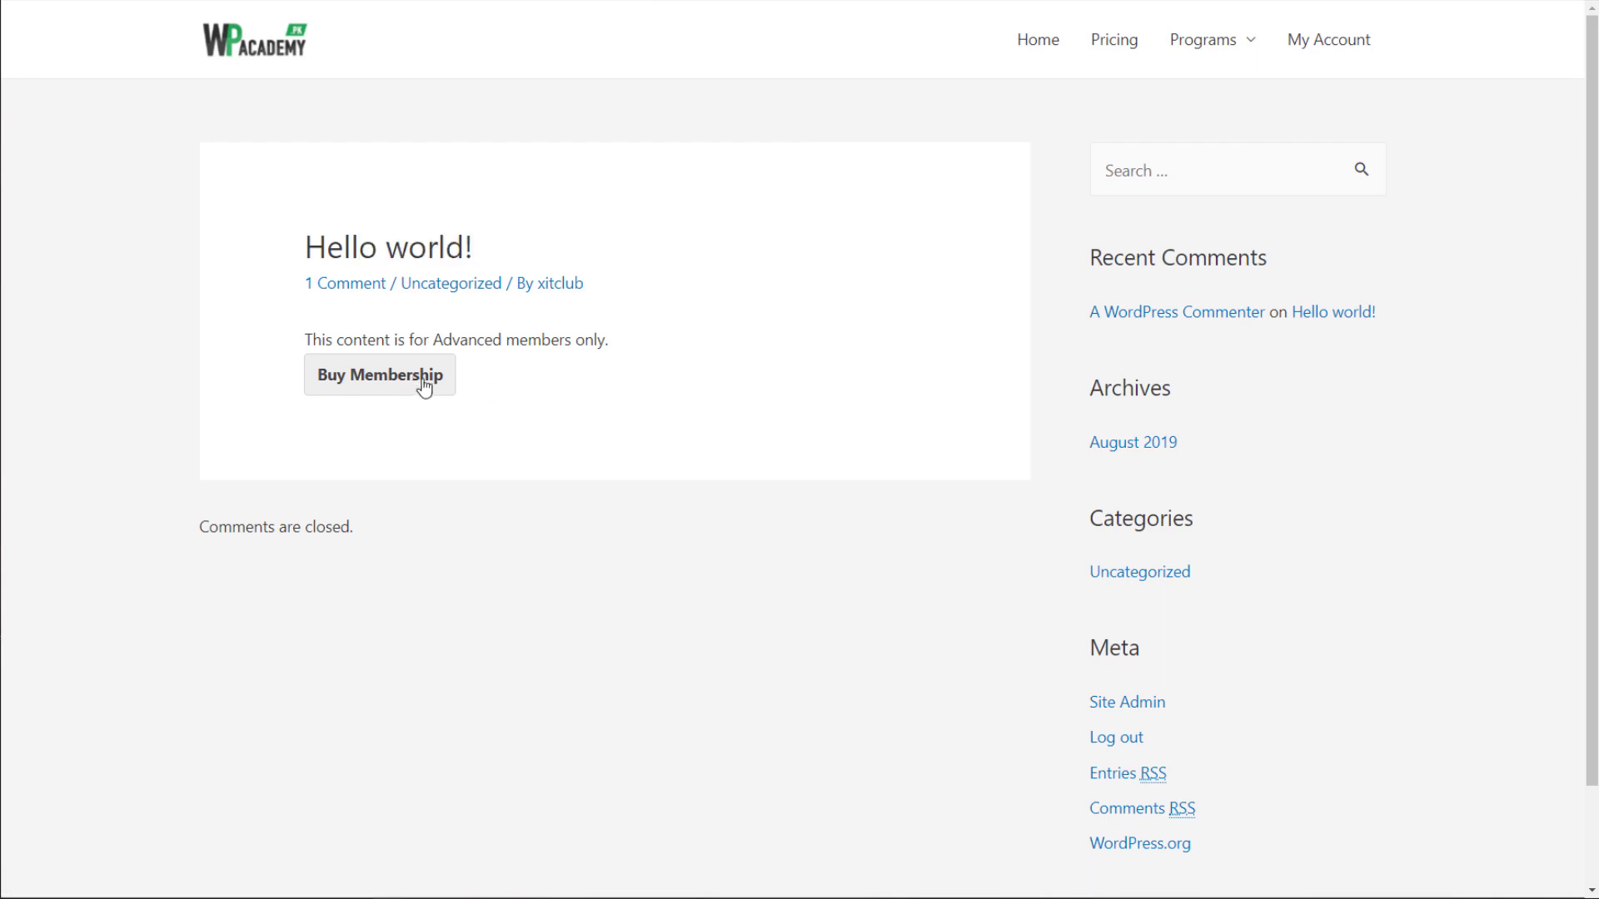
drag(484, 340, 410, 338)
click(412, 381)
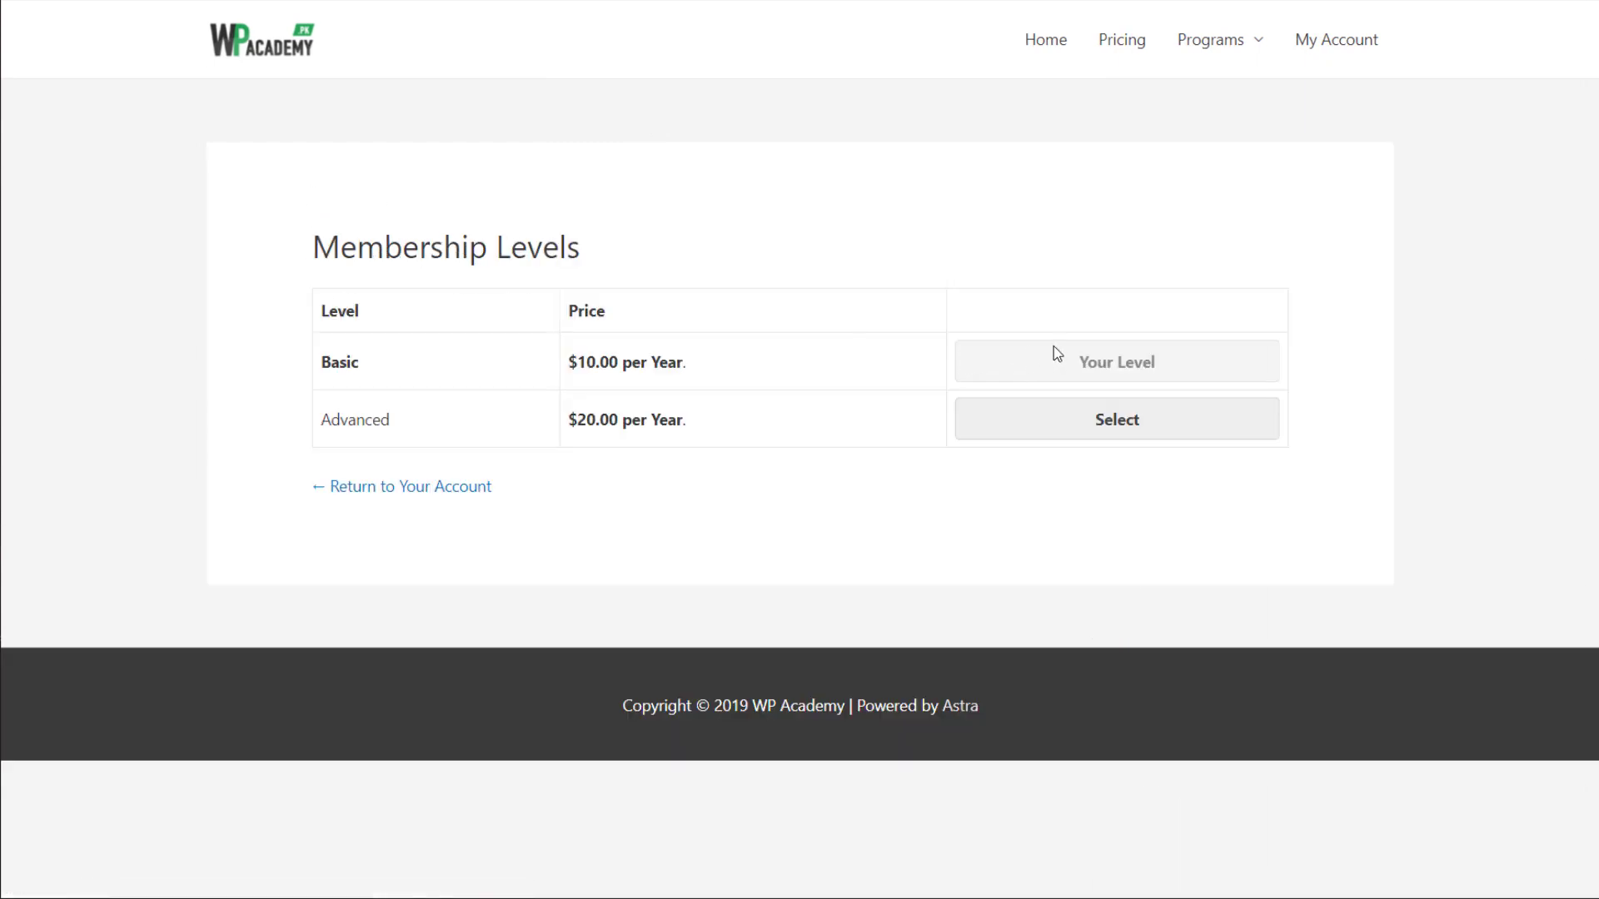
drag(708, 363, 563, 355)
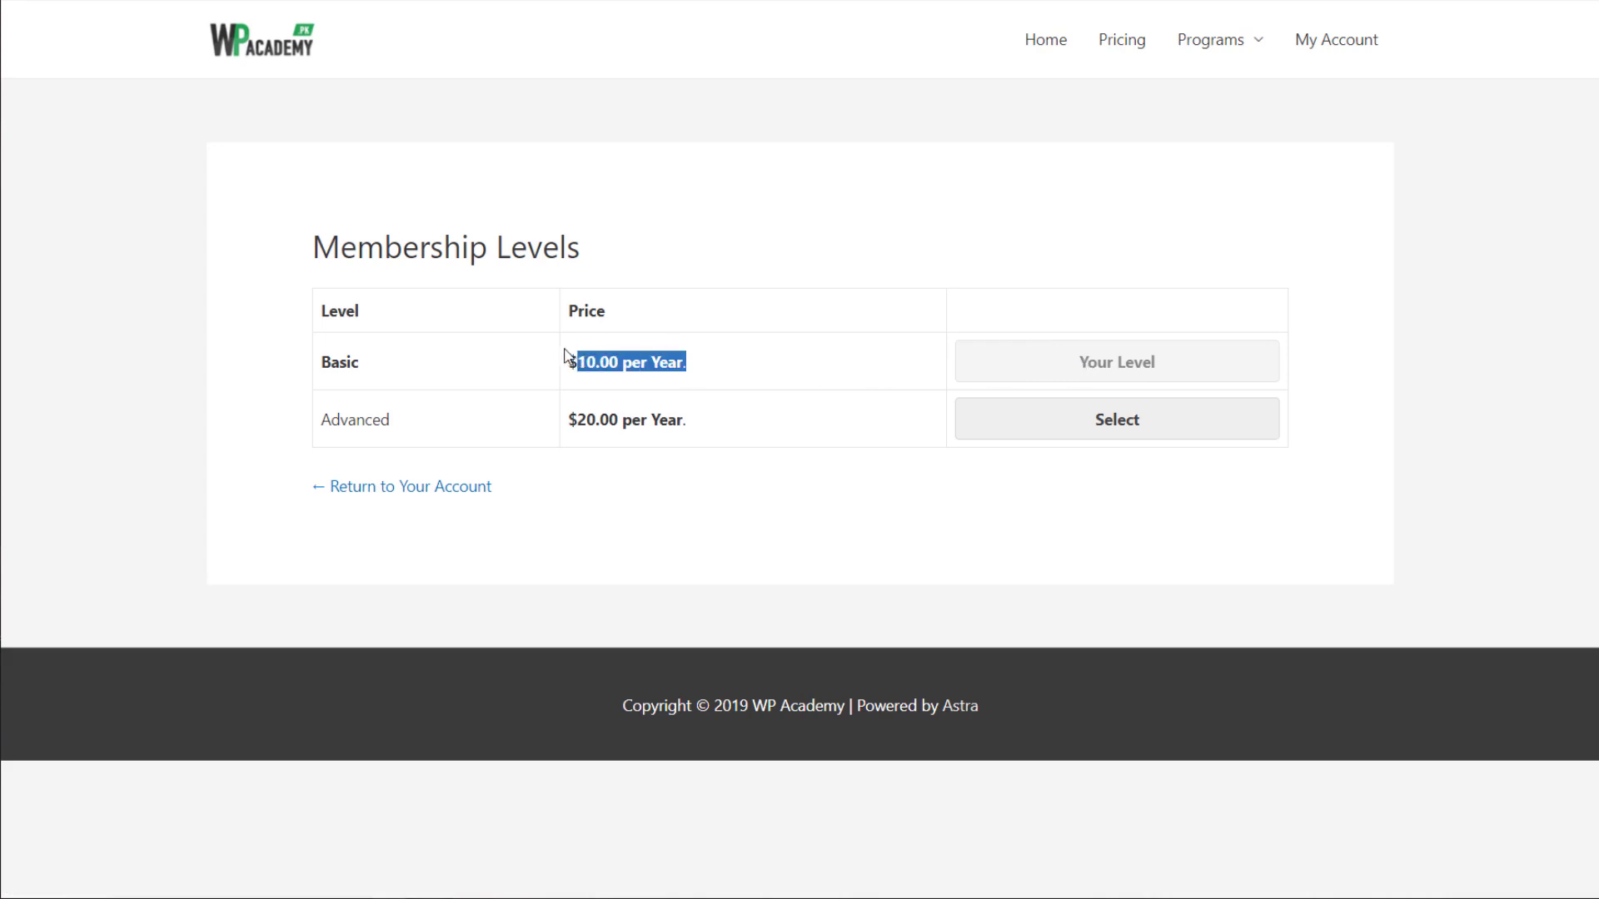
click(510, 382)
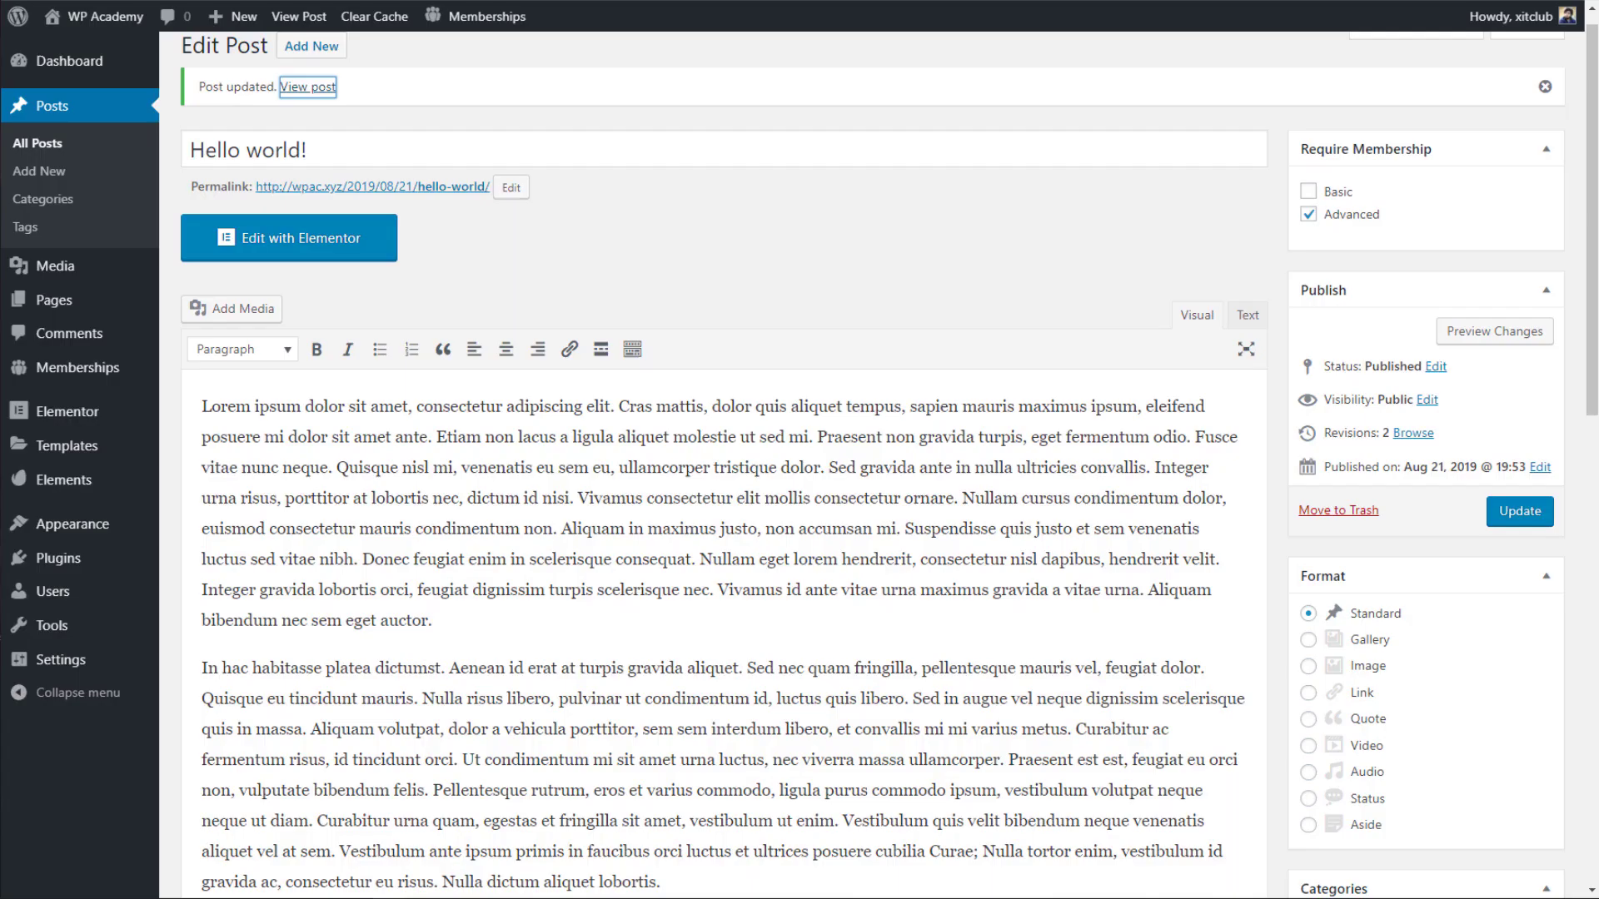
Remove the post's Advanced membership requirement and update it, then insert and copy a [membership] shortcode on a new line after the first paragraph.
click(1508, 525)
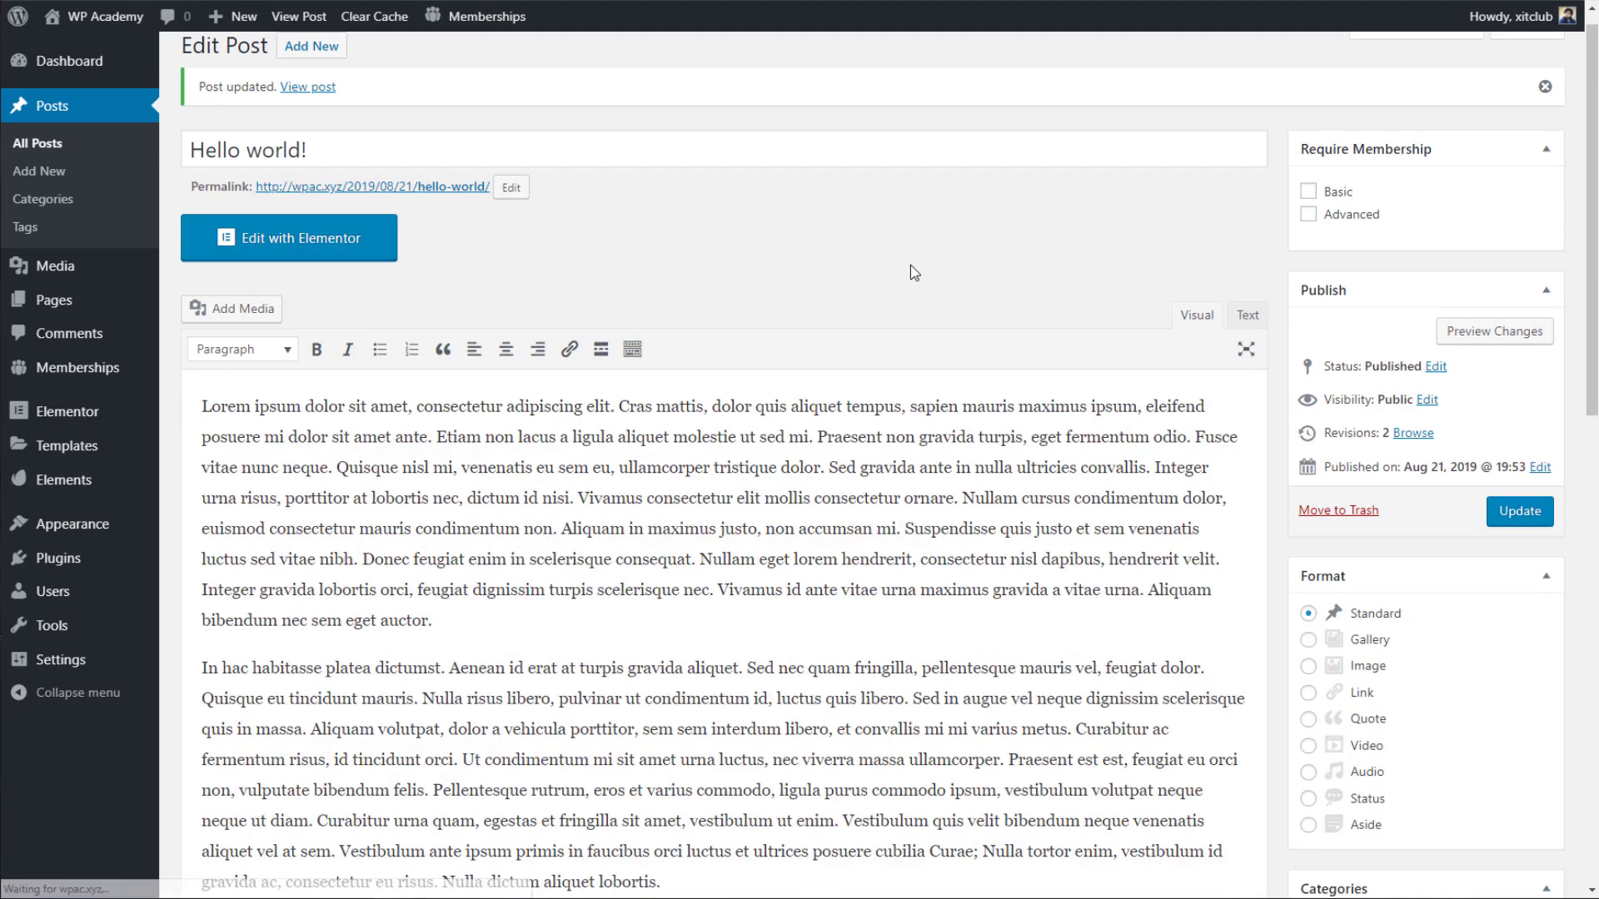
scroll(911, 265, down, 3)
click(479, 447)
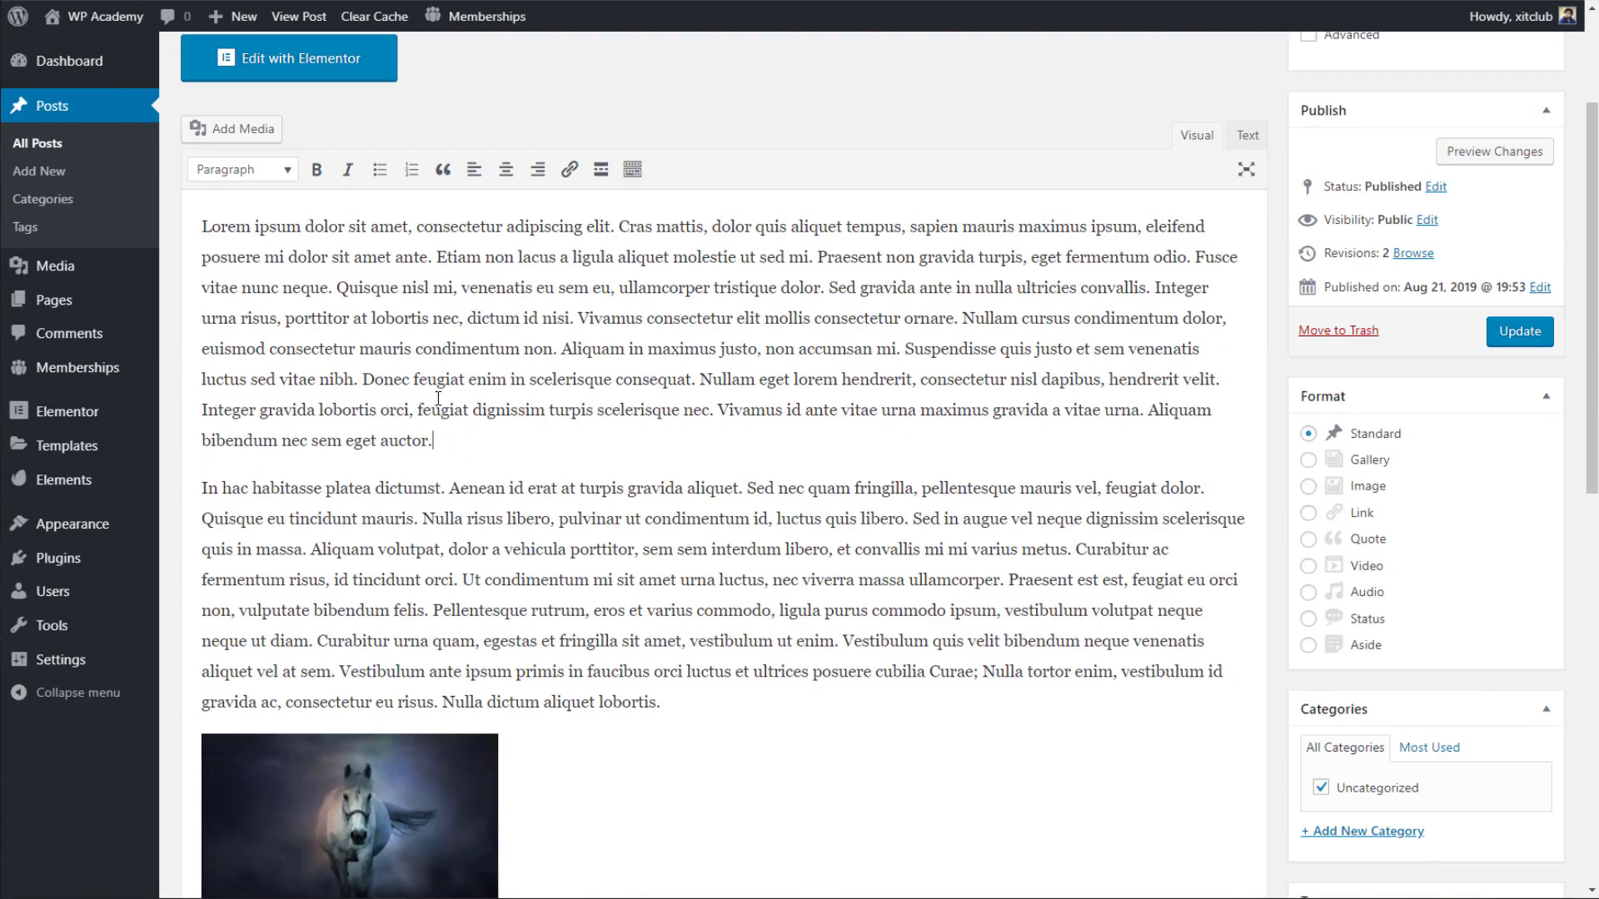
scroll(437, 398, up, 3)
scroll(455, 456, down, 5)
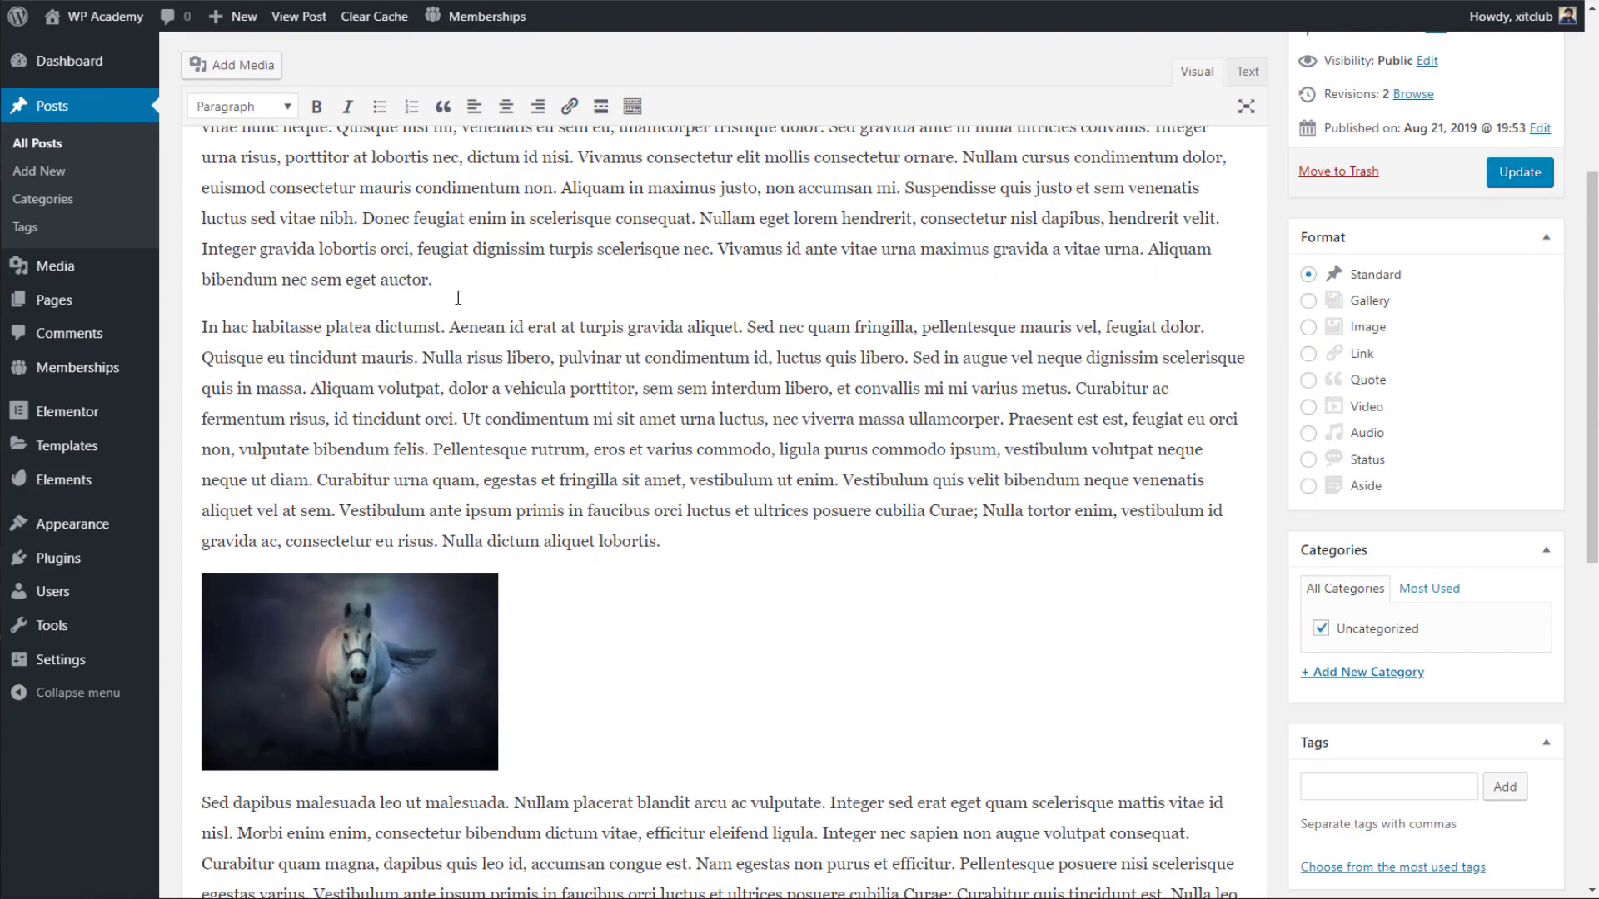
click(492, 274)
key(Return)
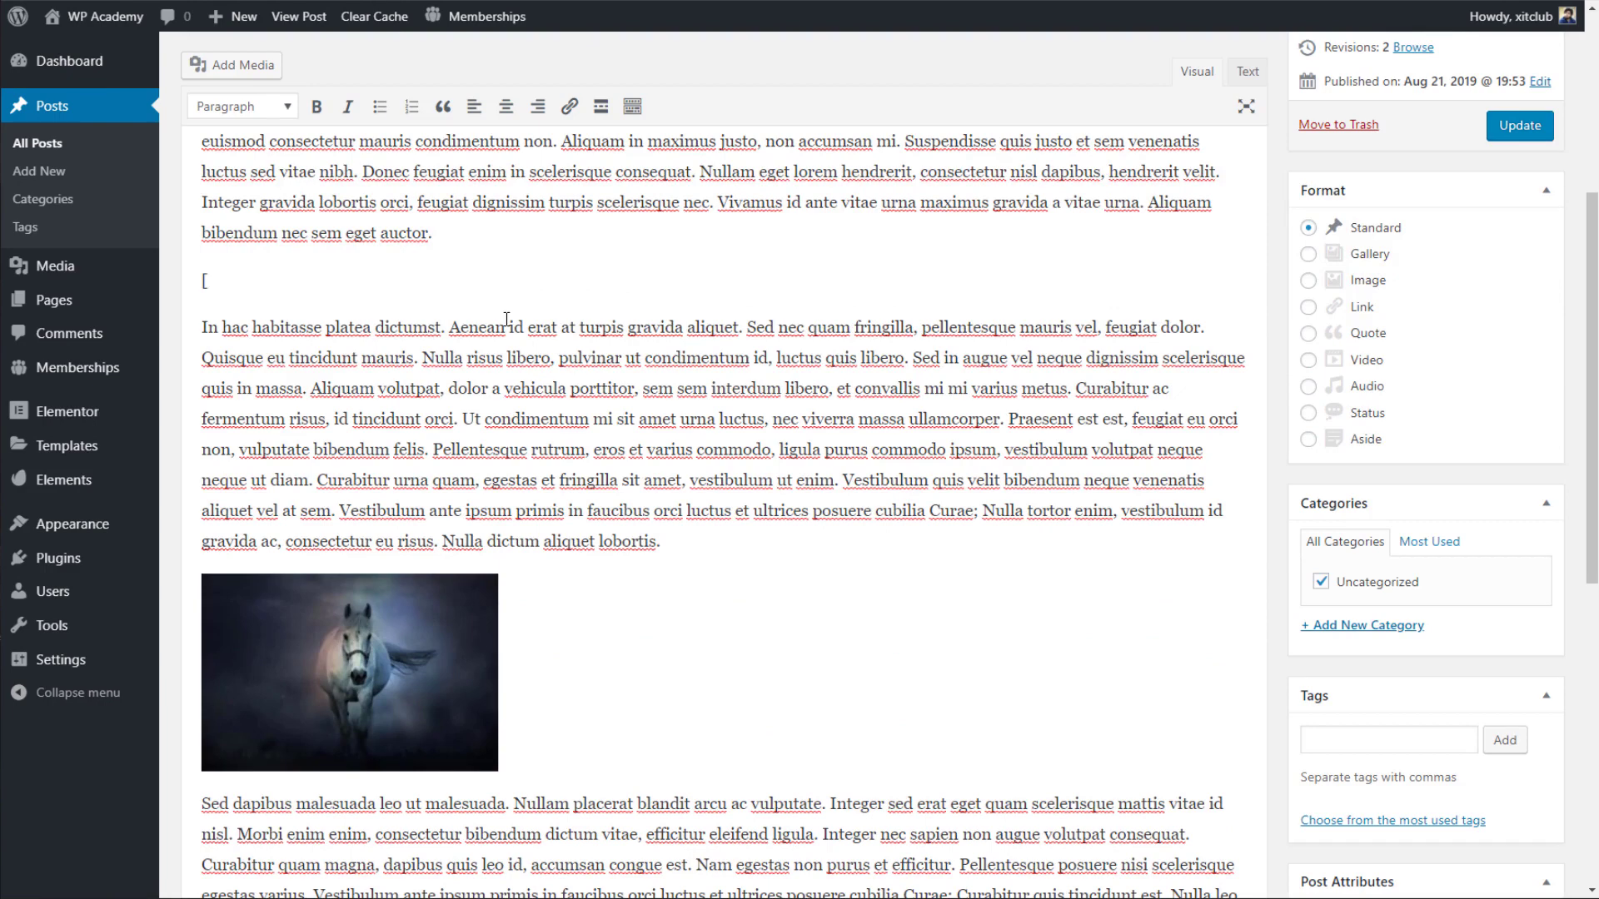
text([membership)
key(shift+Left)
shift+click(199, 283)
key(ctrl+c)
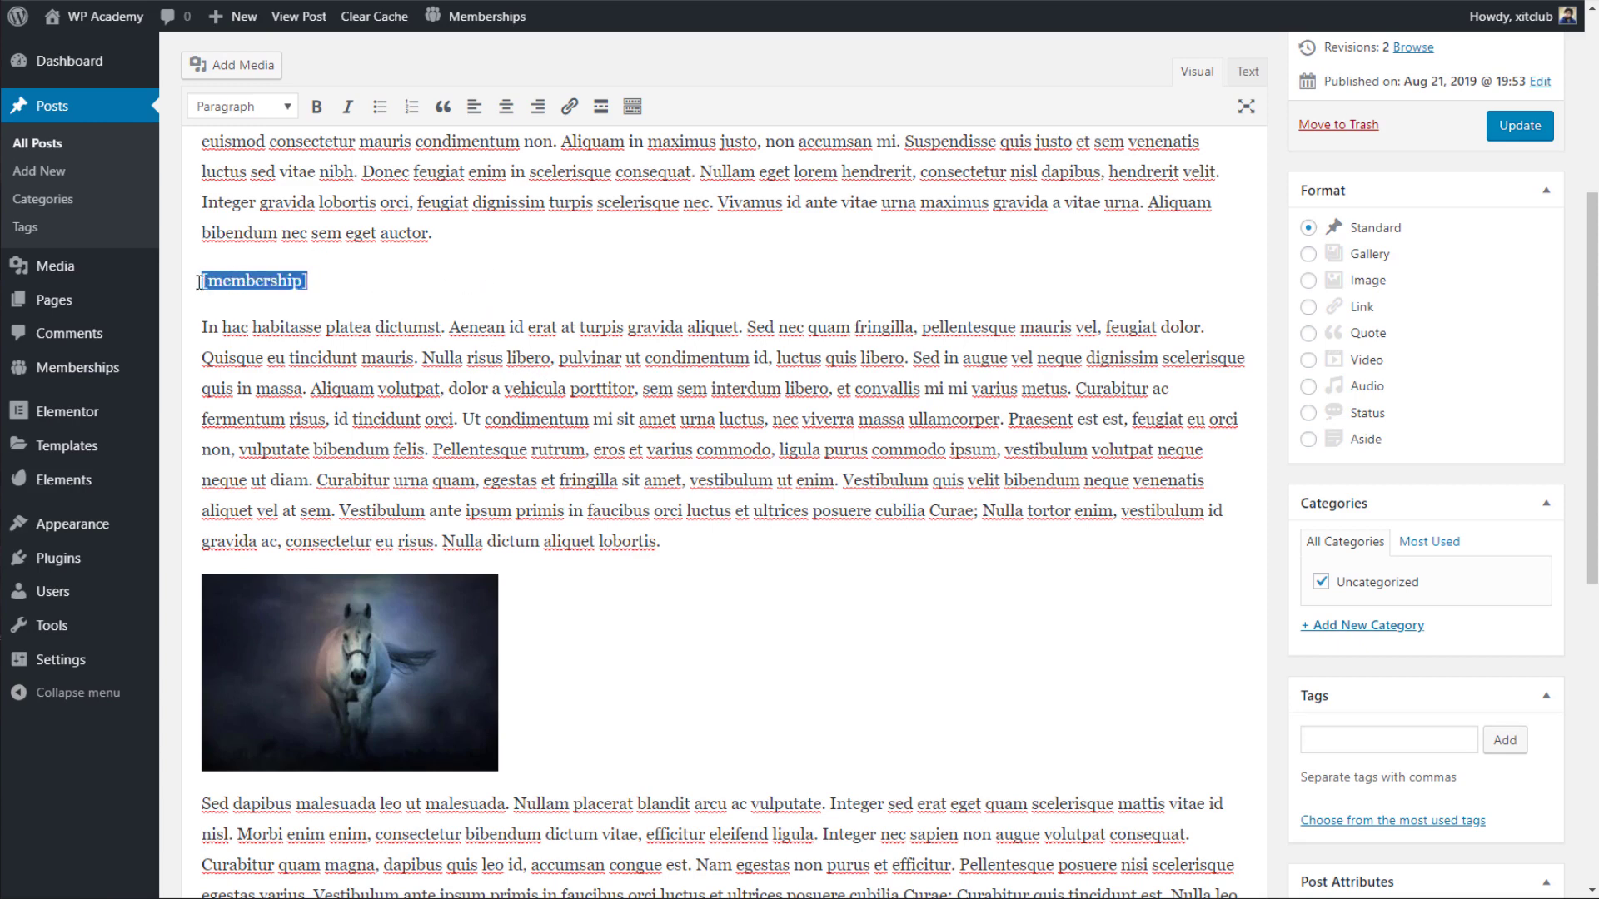
Insert the closing [/membership] shortcode before the last paragraph, starting "Maecenas pellentesque", and update the post.
scroll(244, 275, down, 8)
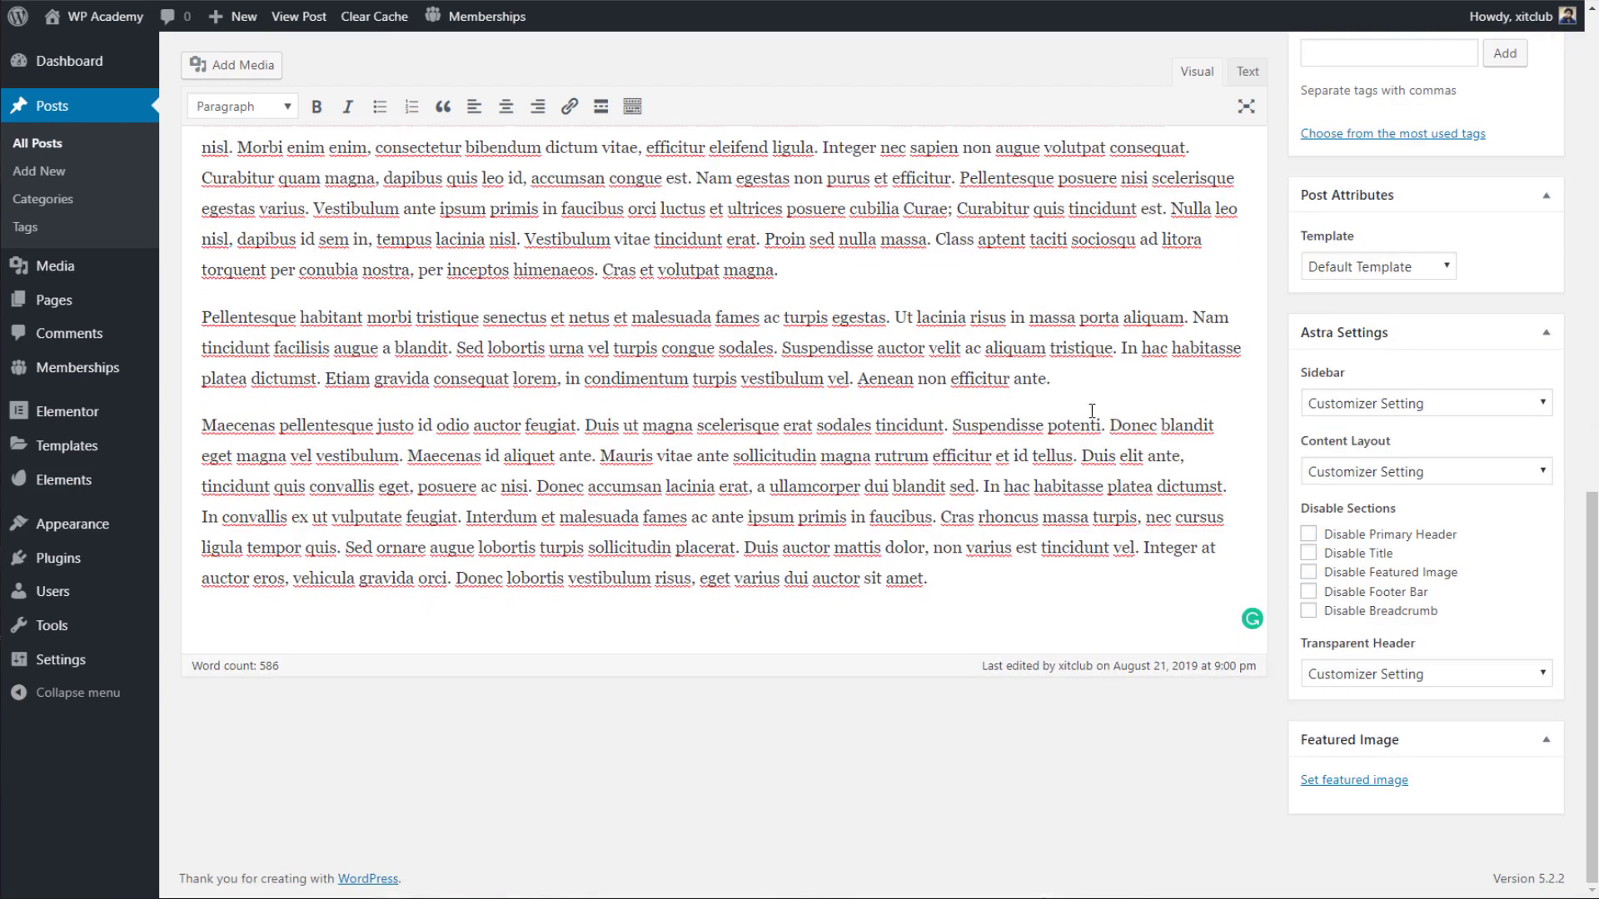
click(1076, 379)
key(Return)
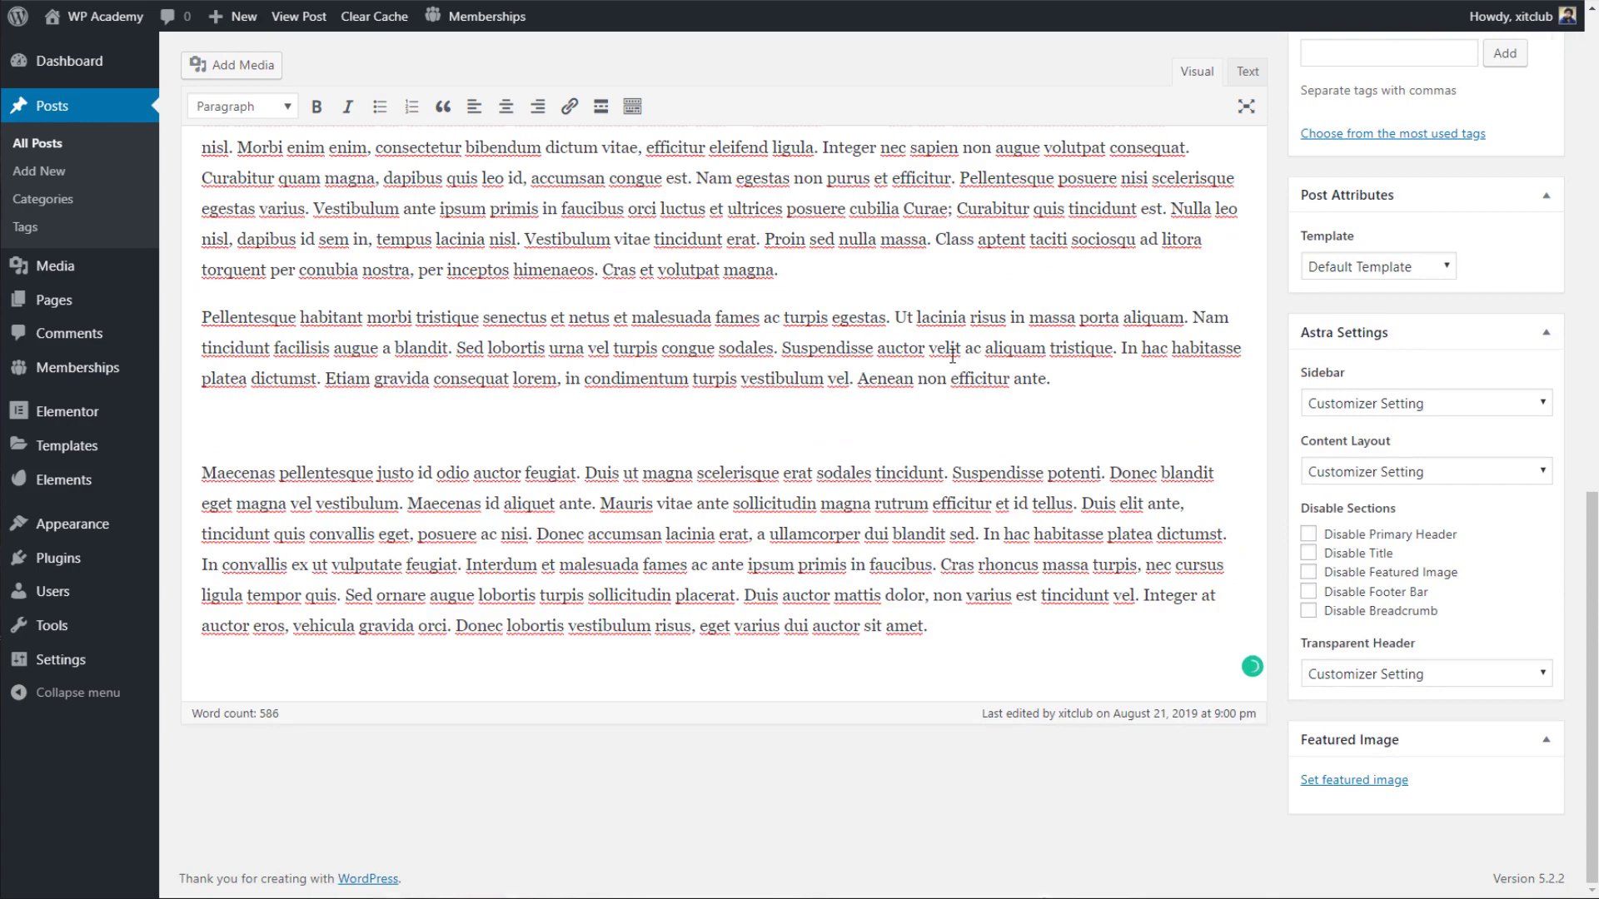
key(ctrl+v)
click(209, 424)
text(/)
scroll(424, 344, up, 6)
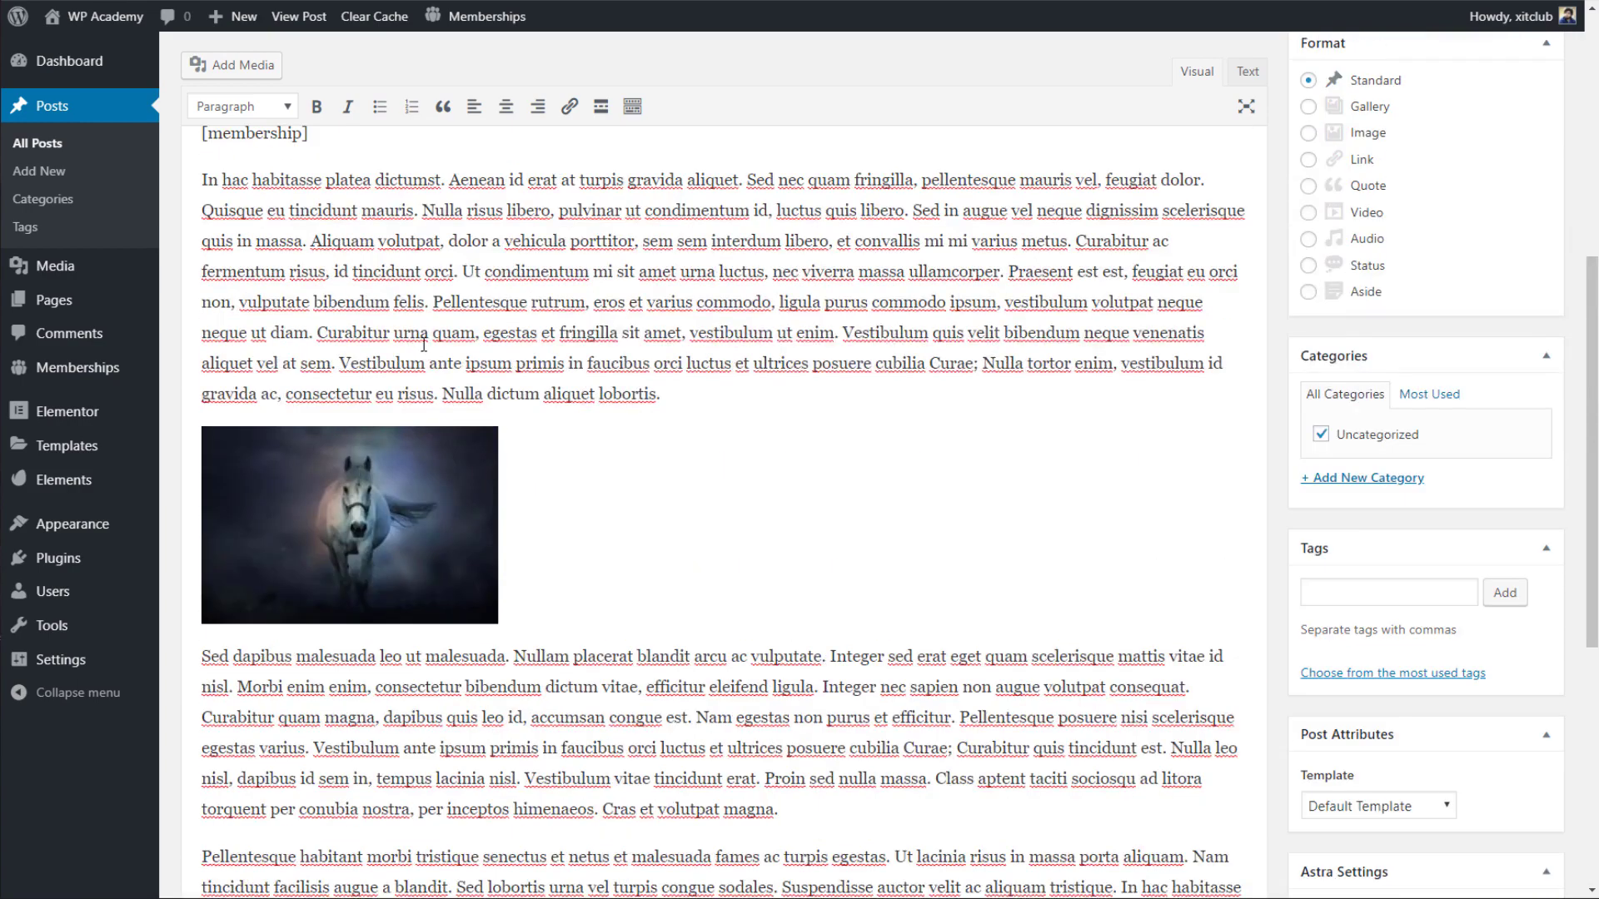
scroll(424, 344, up, 3)
drag(318, 411, 198, 393)
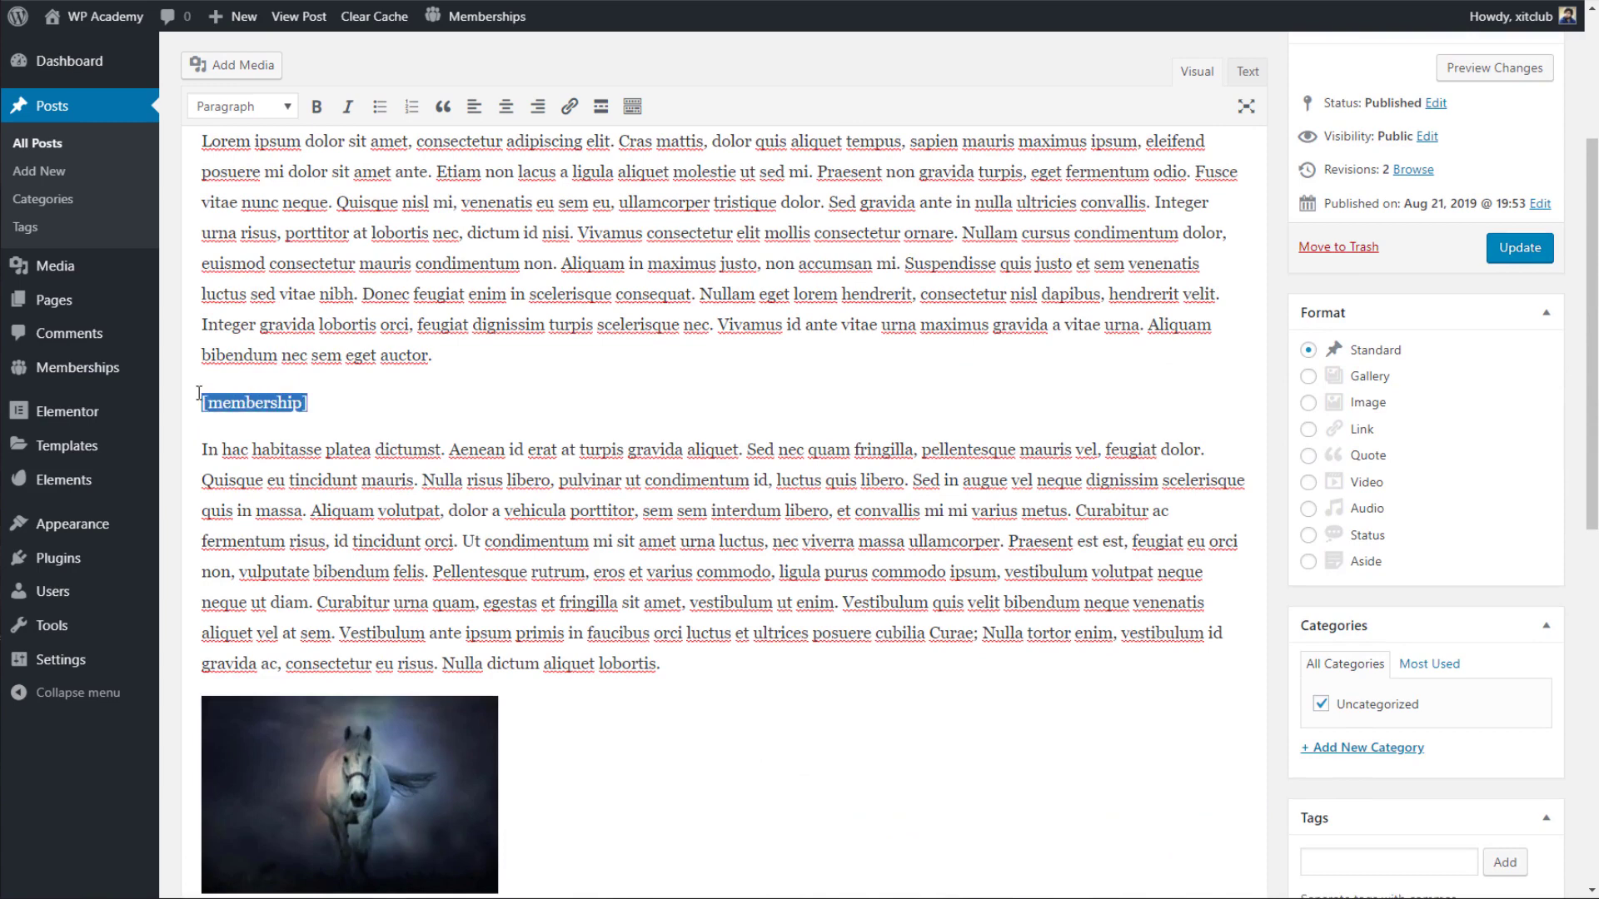
click(1519, 247)
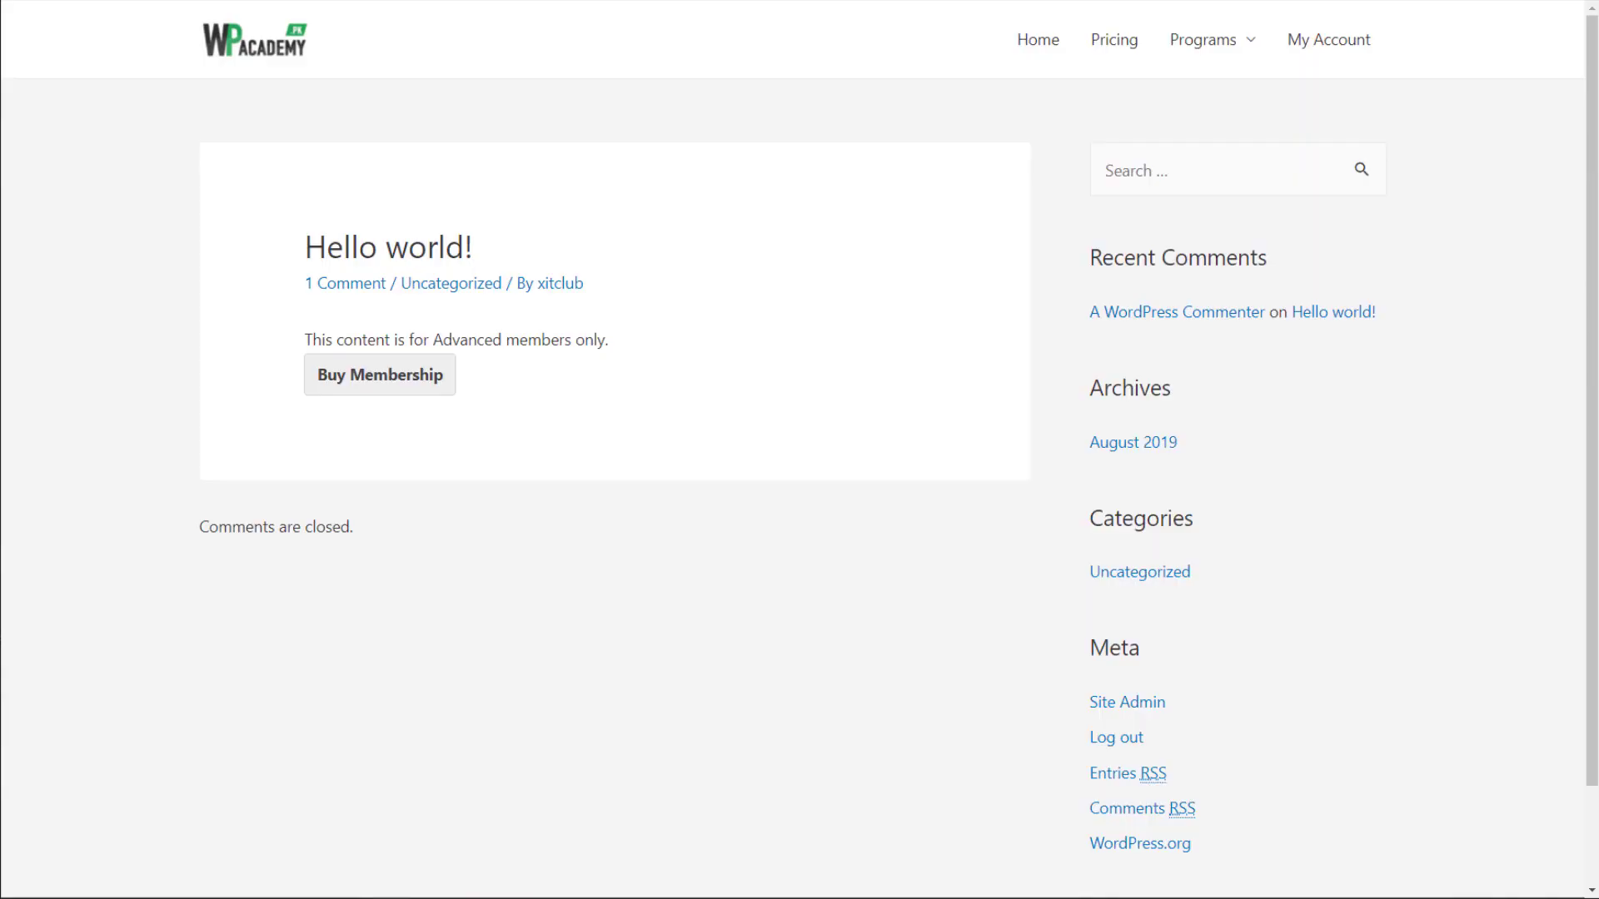
Reload the live "Hello world!" post and check how its content between the membership shortcodes is shown.
key(F5)
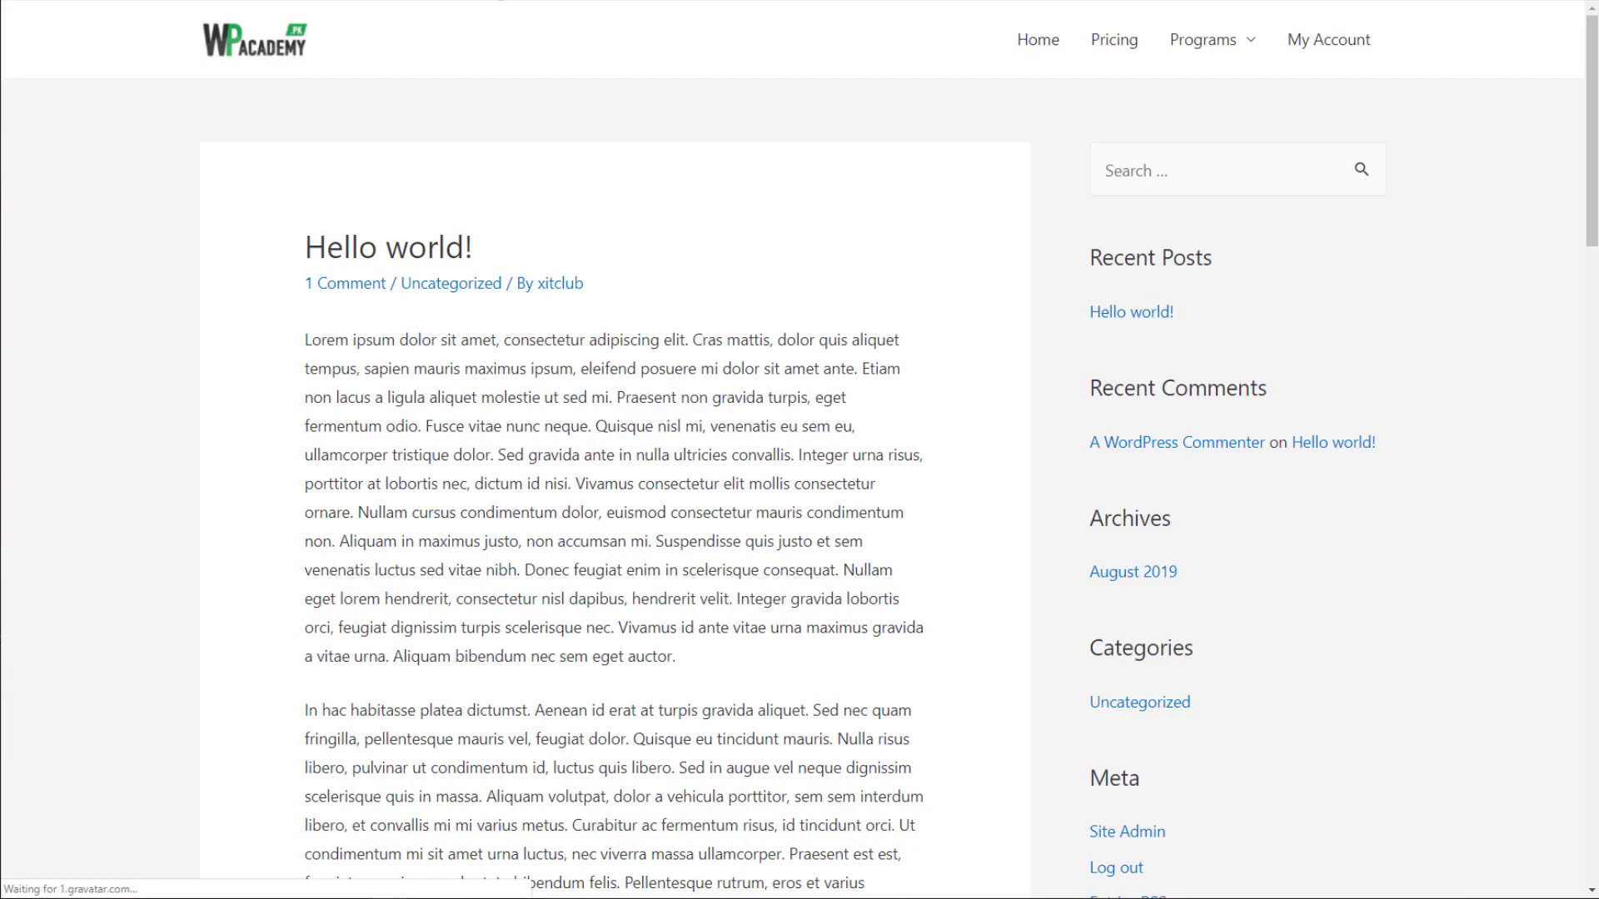
scroll(539, 304, down, 9)
scroll(560, 331, up, 6)
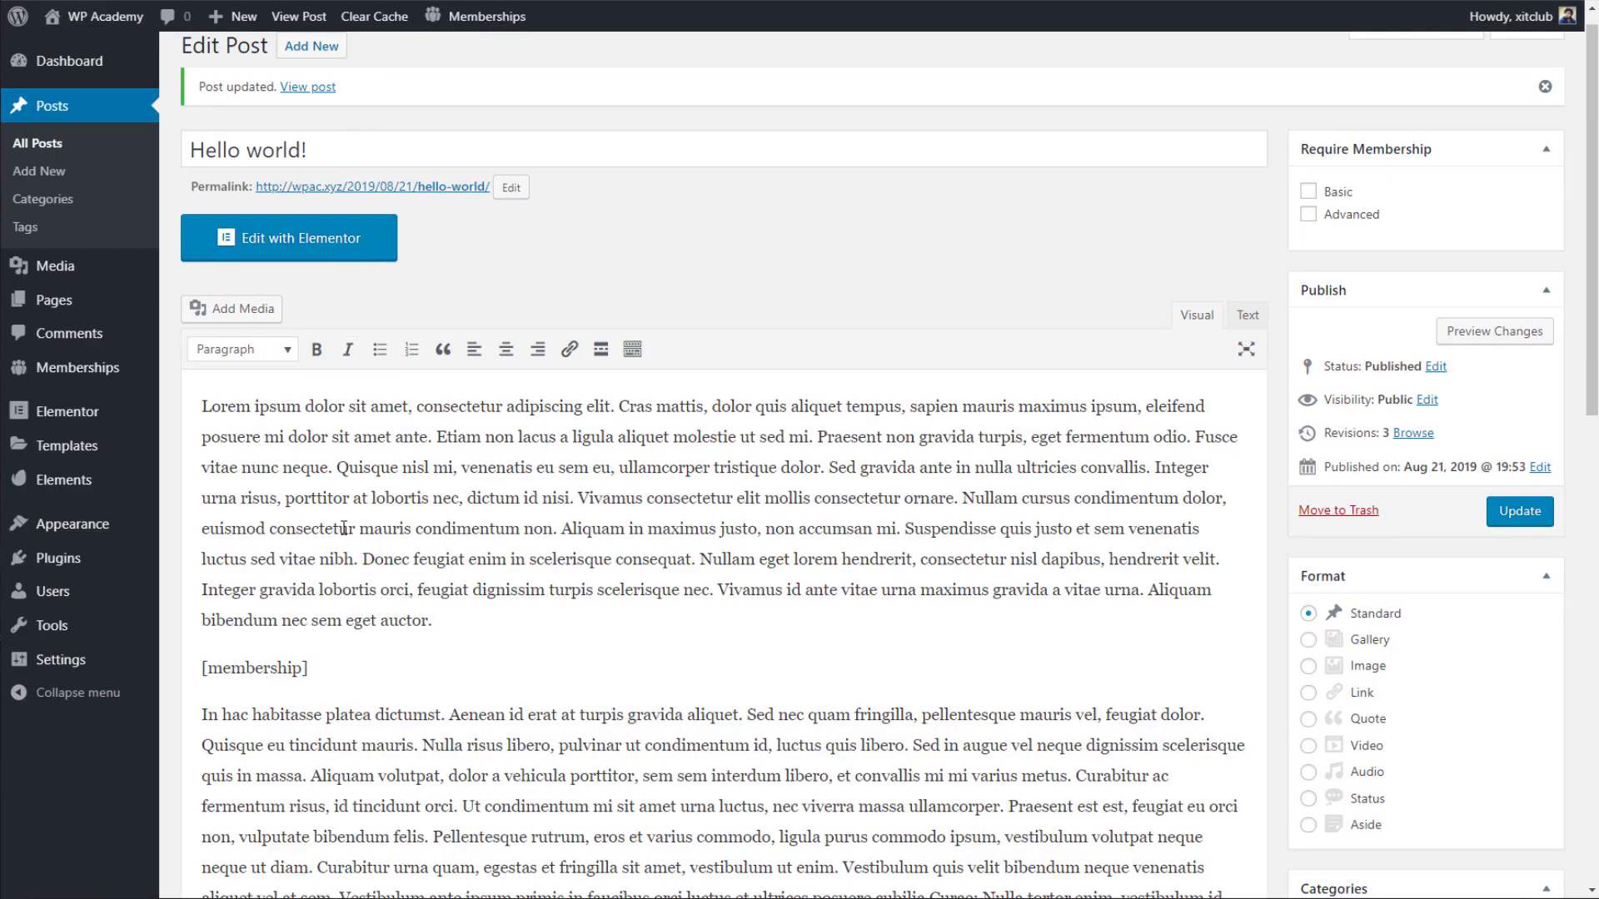
Add the attribute level="2" to the opening [membership] shortcode and update the post.
scroll(331, 575, down, 2)
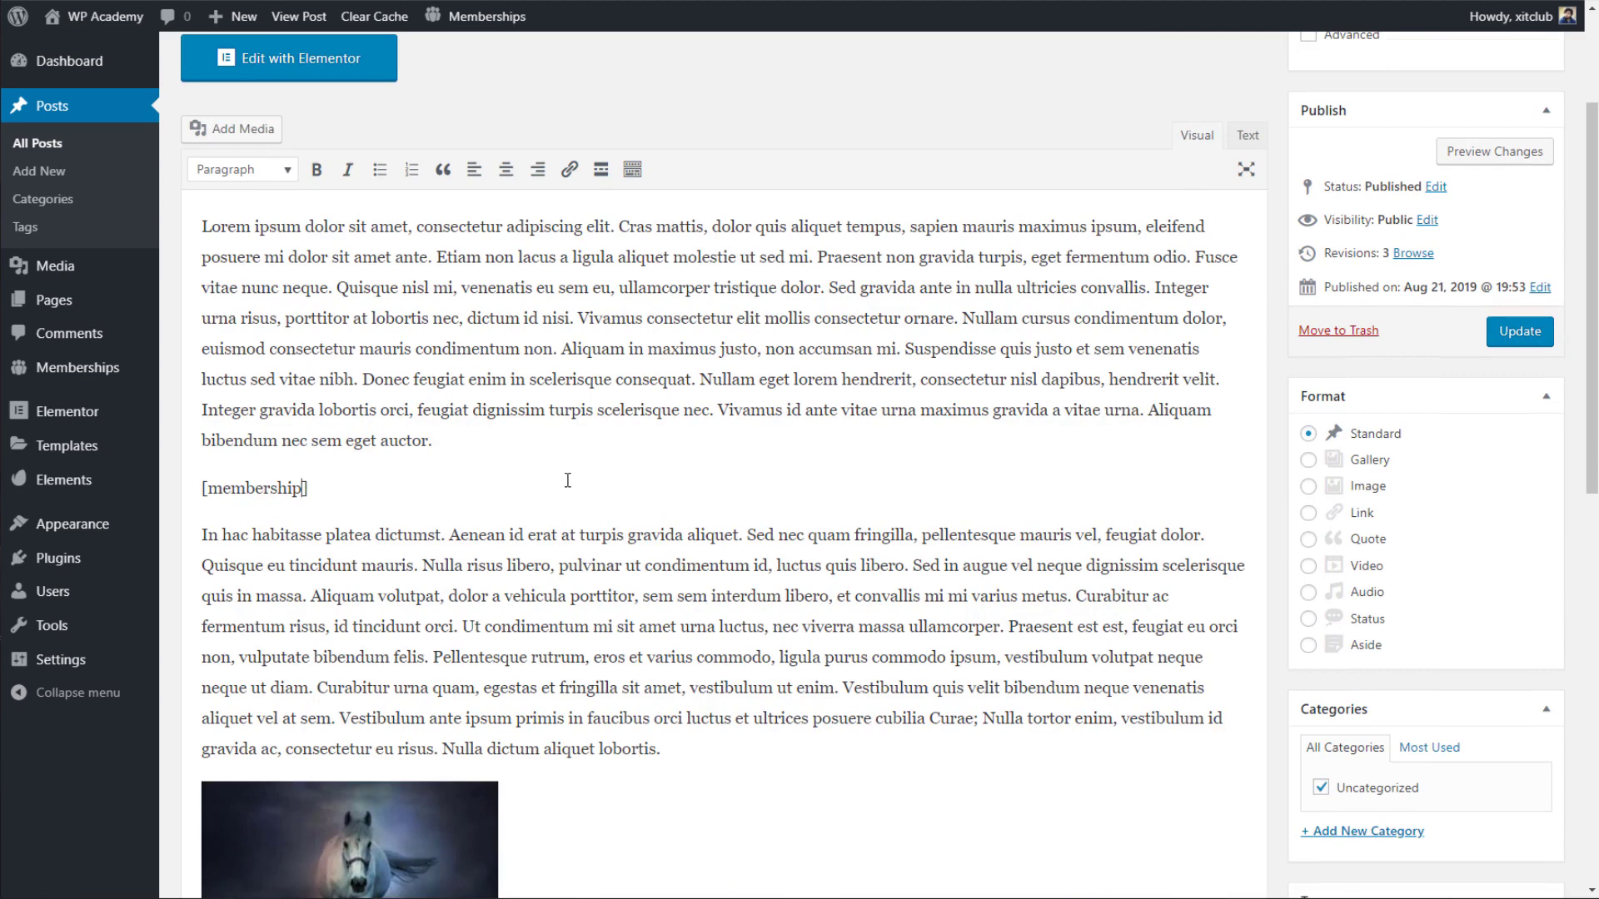
text(level=")
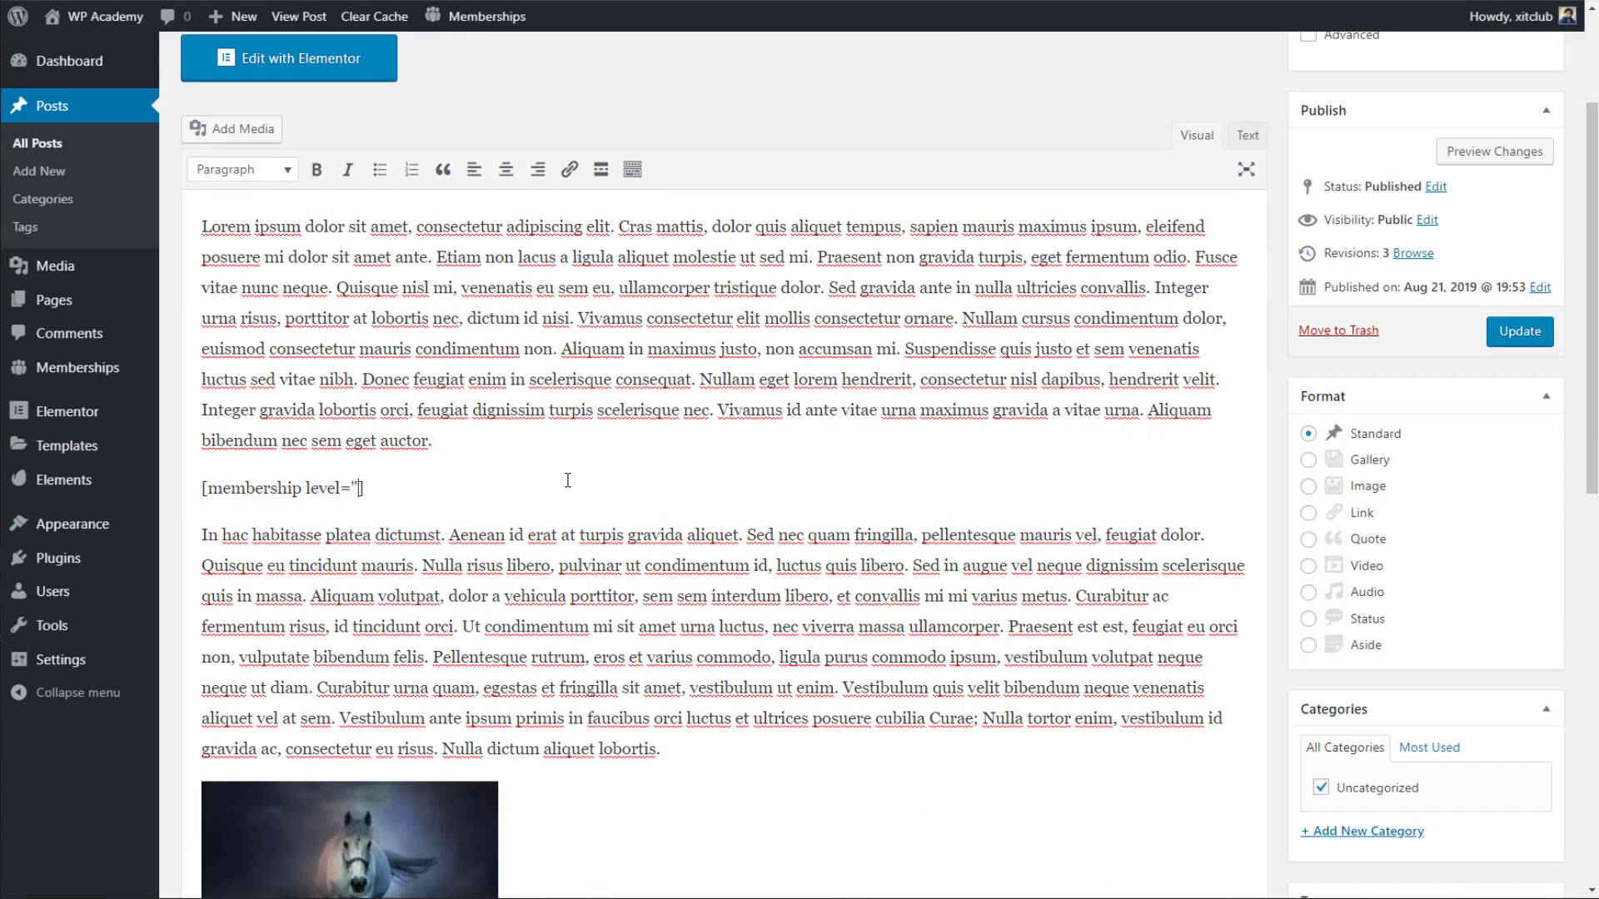
text("2)
drag(341, 488, 323, 488)
click(358, 488)
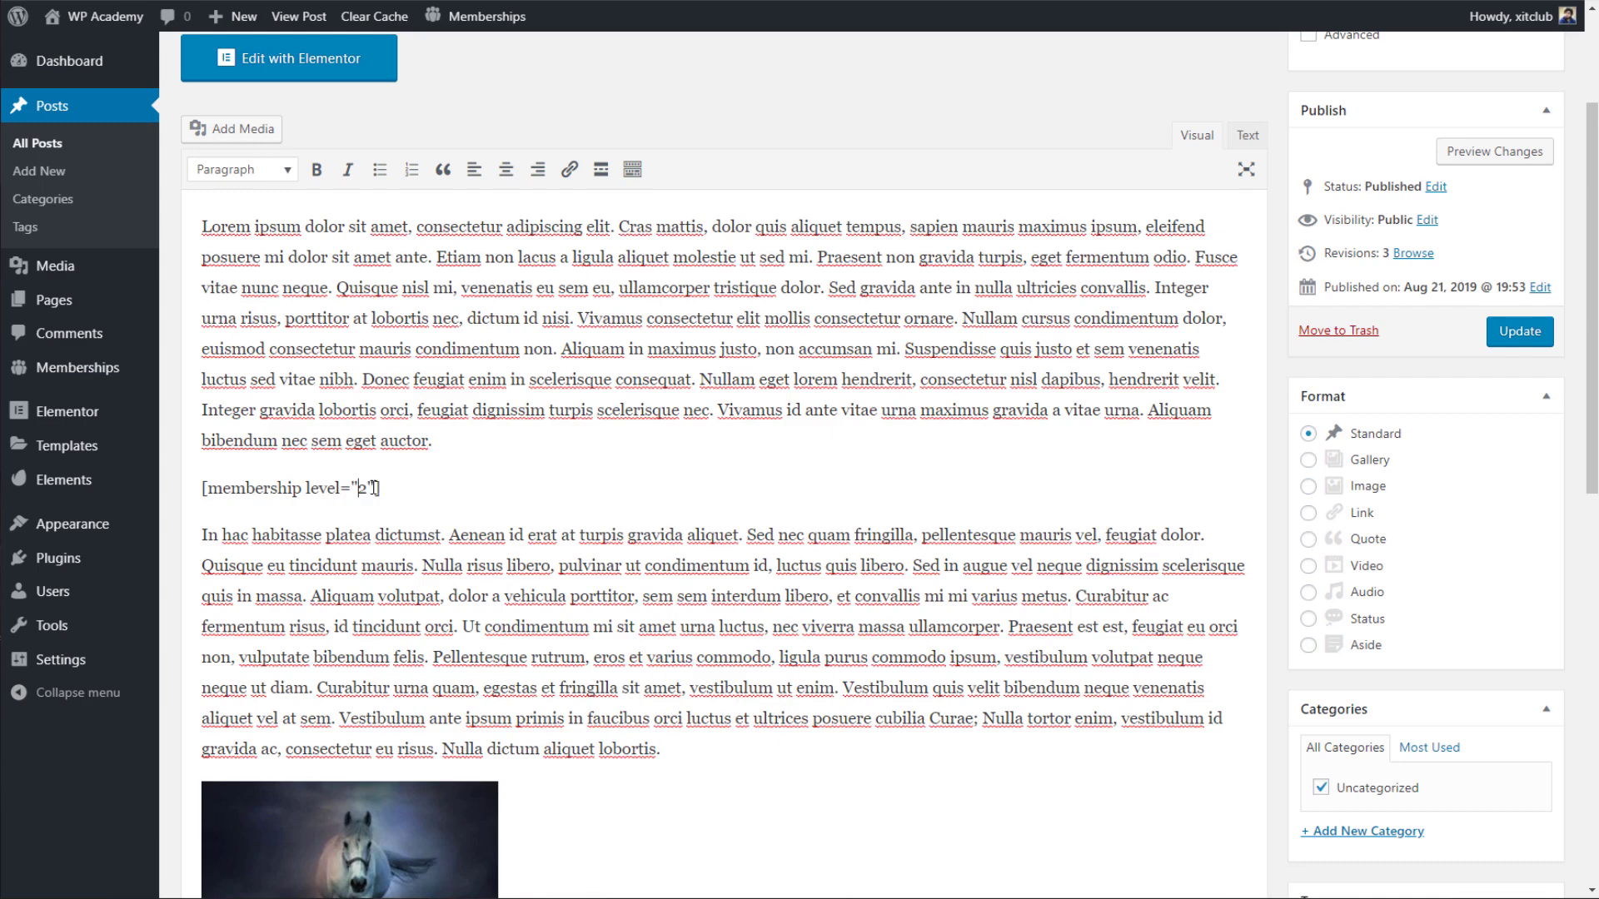
click(1509, 350)
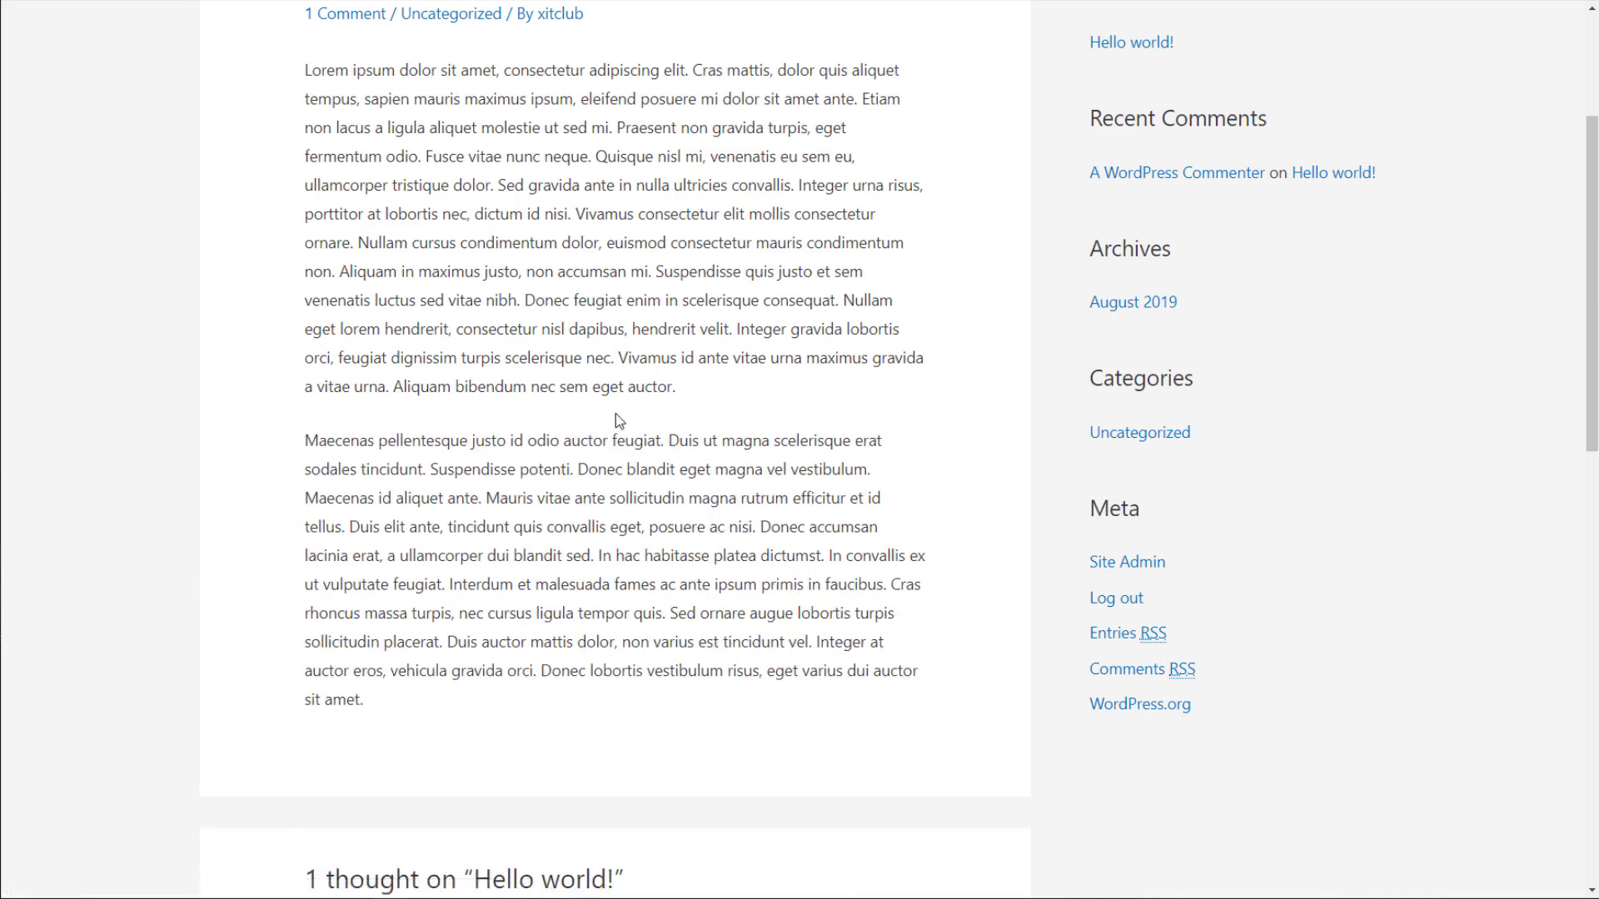
Check on the live "Hello world!" post which paragraphs are shown around the level-restricted section.
drag(612, 440, 297, 439)
triple_click(338, 439)
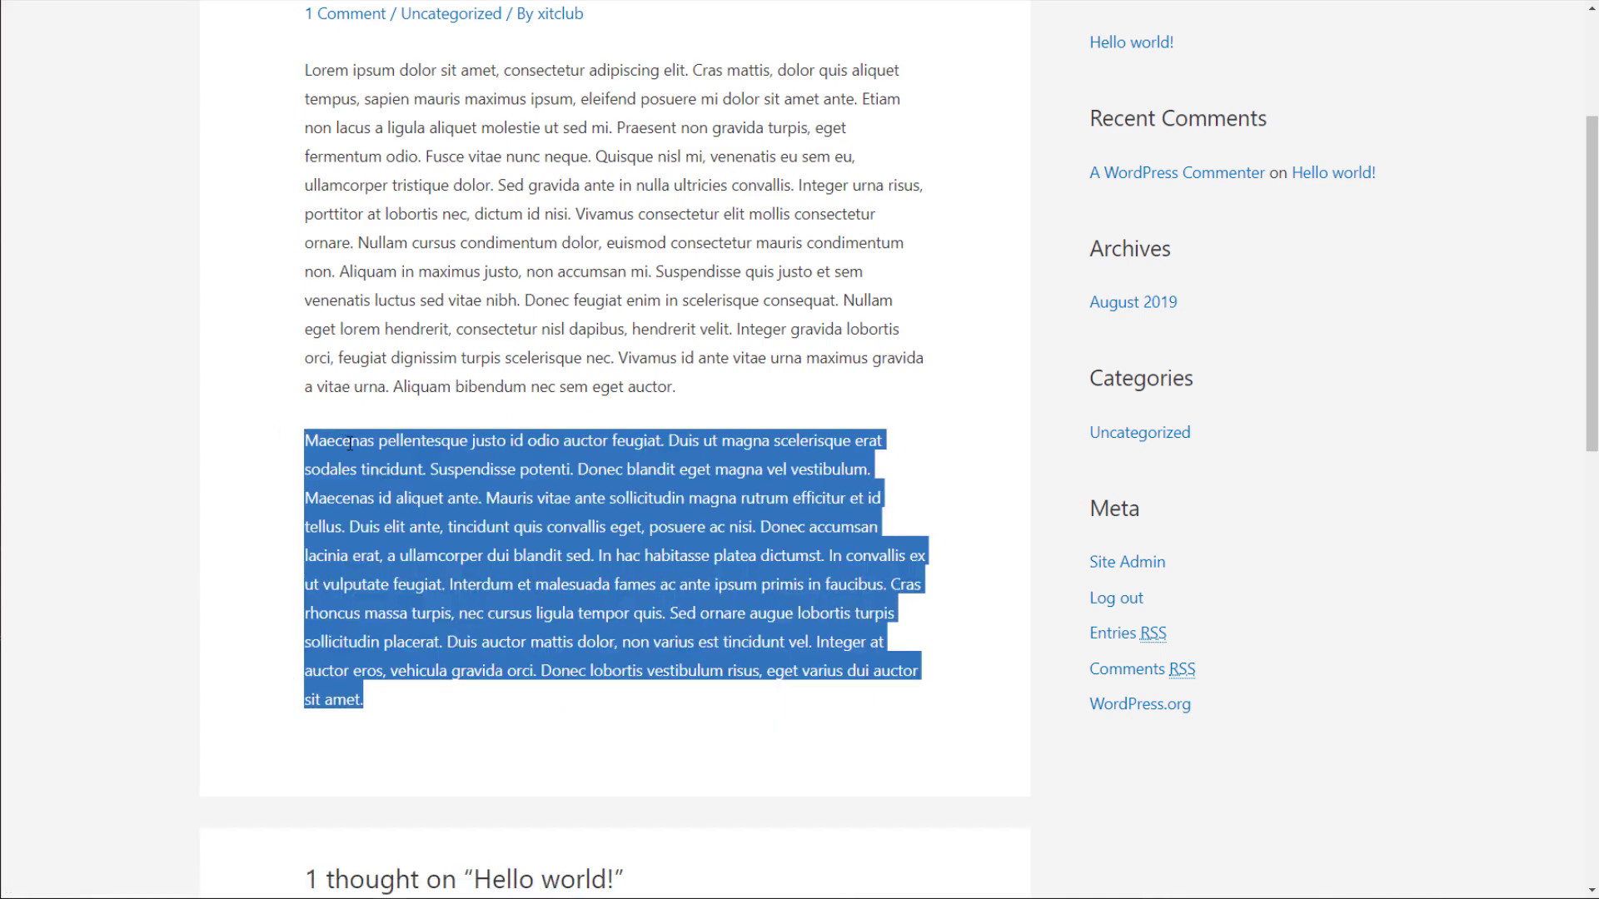
click(350, 443)
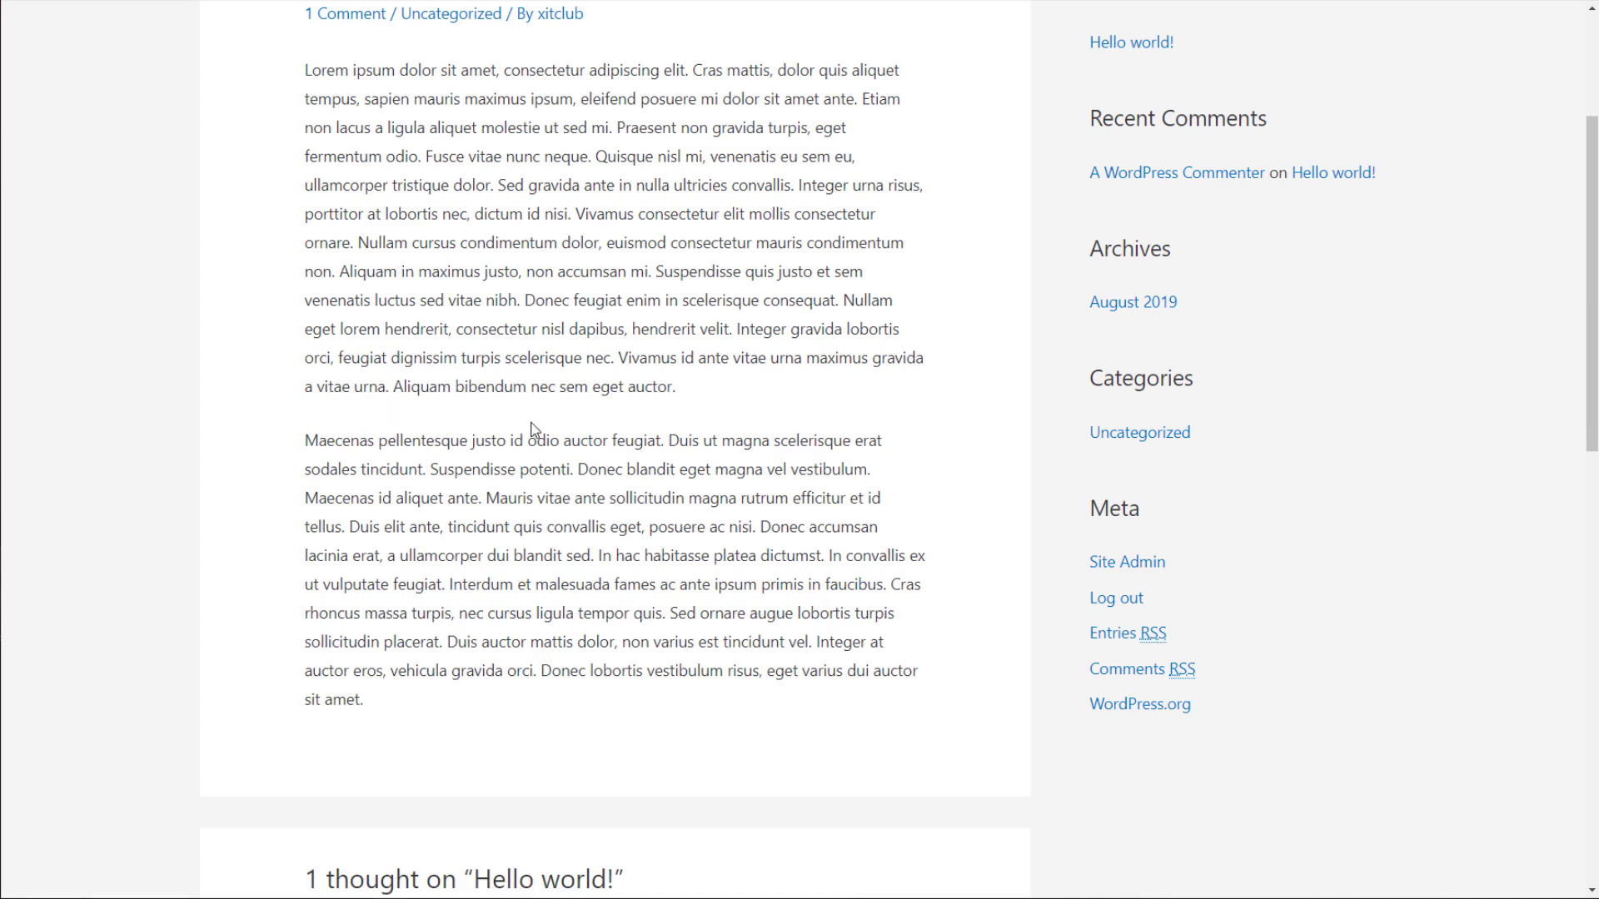
drag(546, 440, 413, 408)
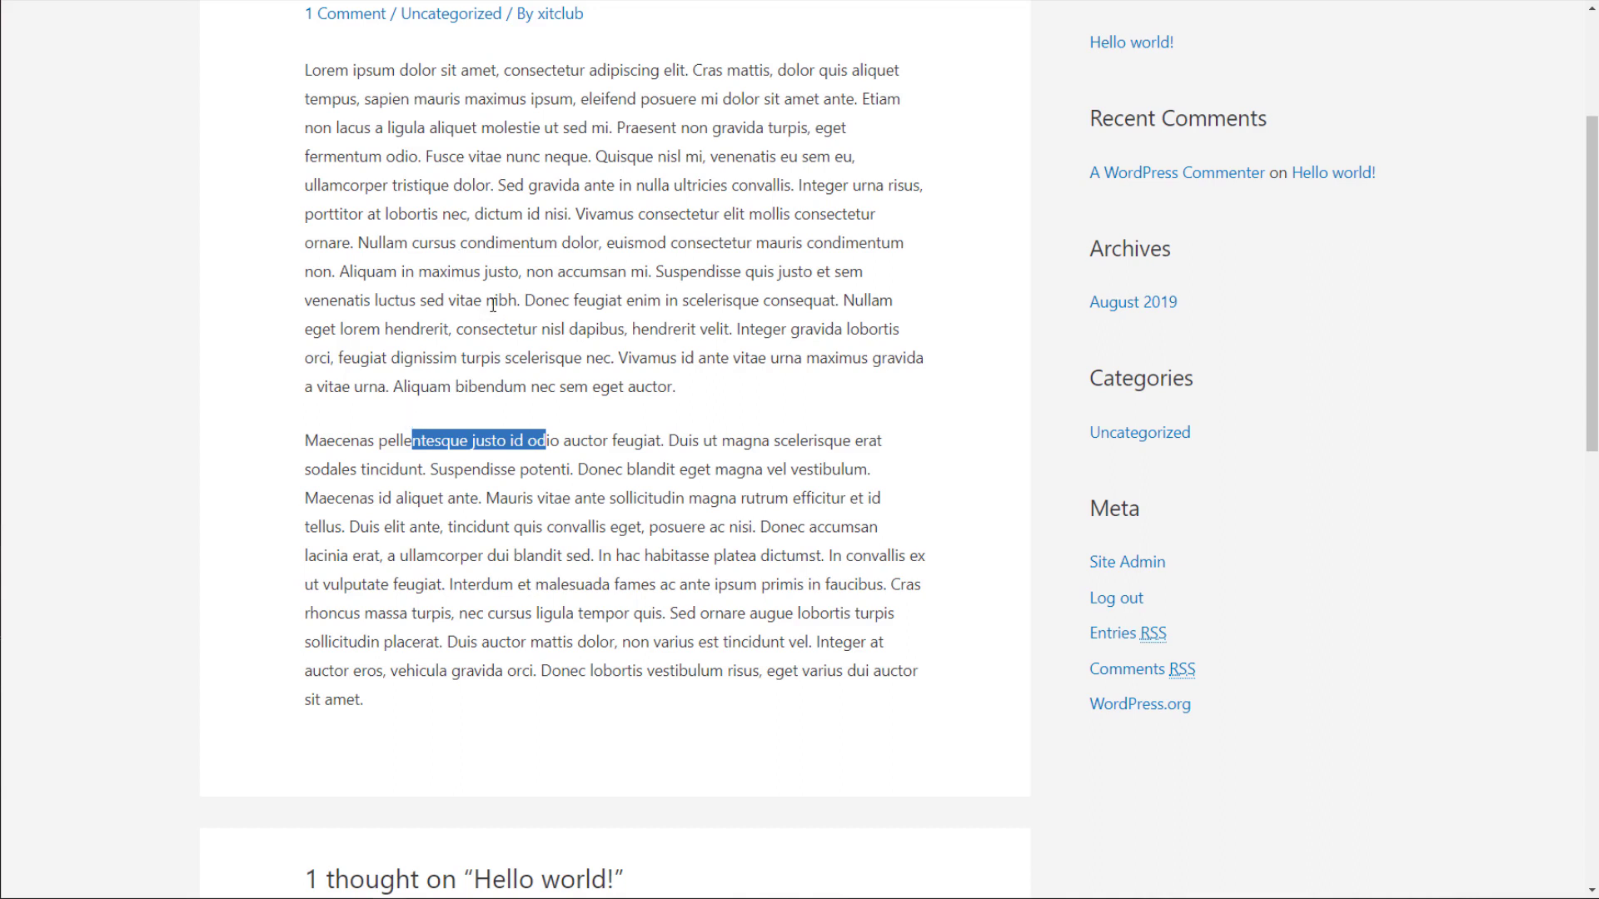
click(506, 375)
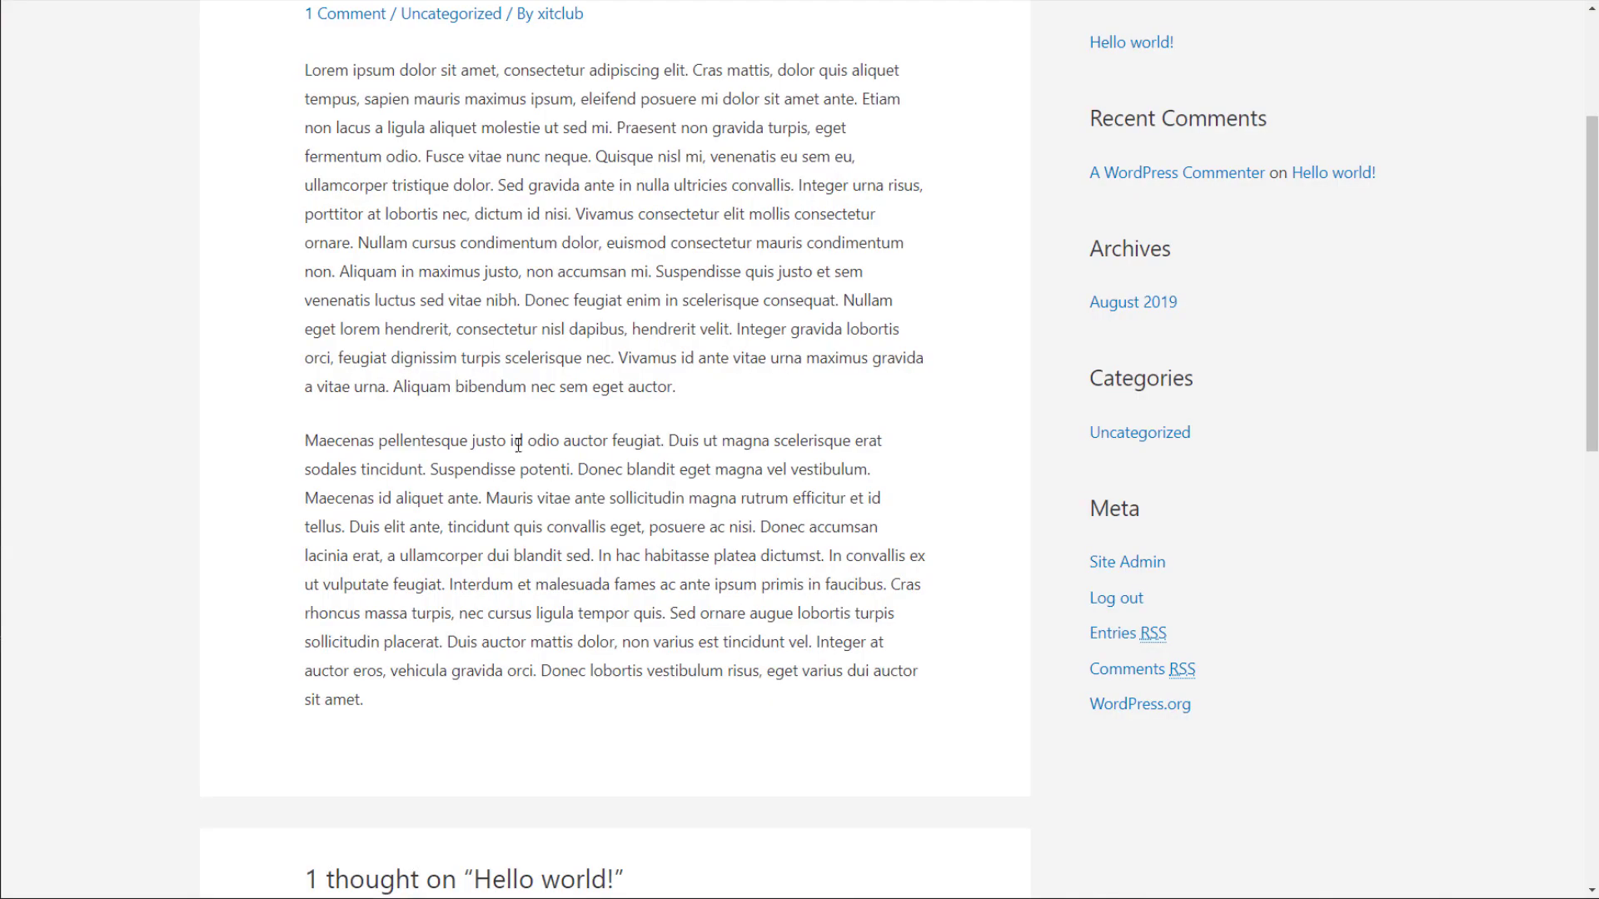
double_click(518, 444)
shift+click(406, 429)
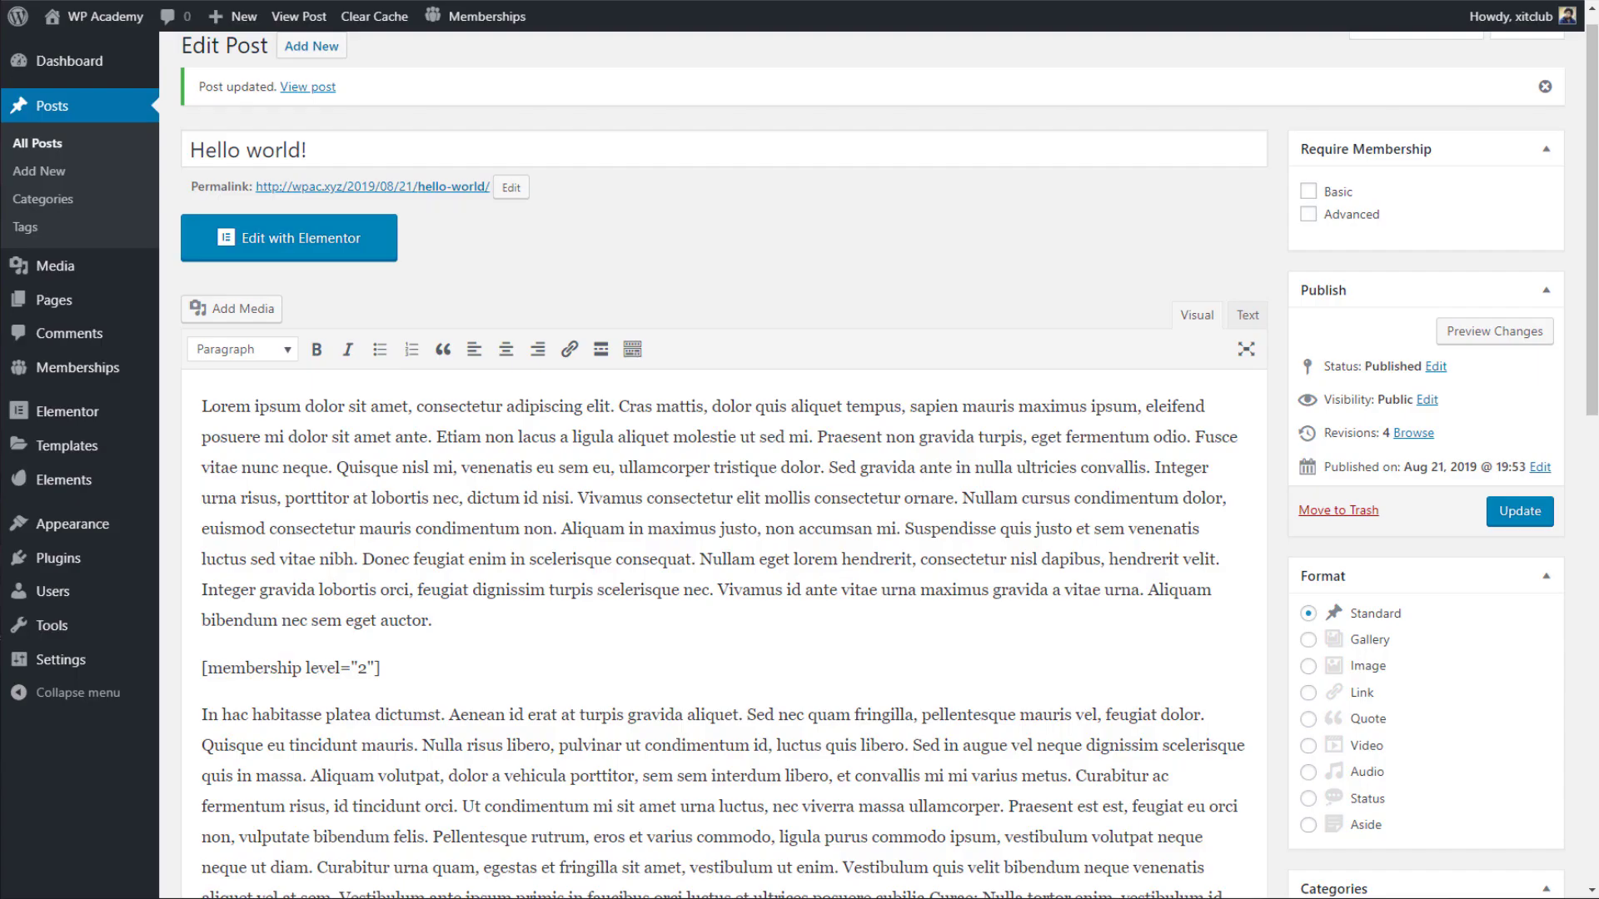
Delete the opening [membership level="2"] and closing [/membership] shortcodes from the post, along with the empty lines they leave.
drag(392, 668, 183, 654)
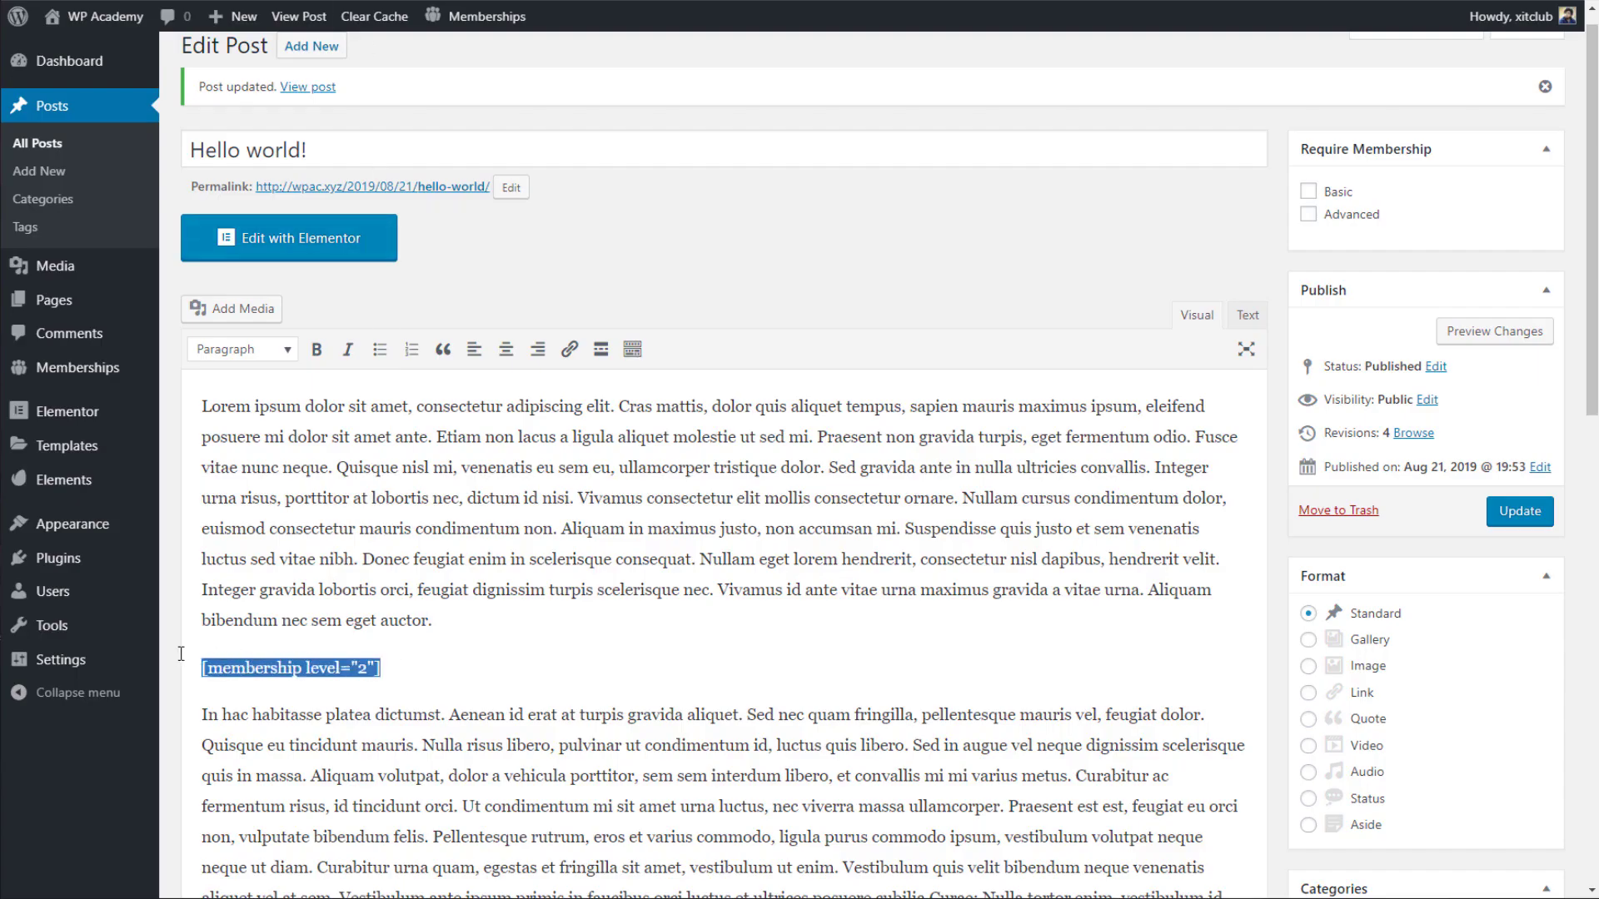
key(BackSpace)
scroll(398, 487, down, 3)
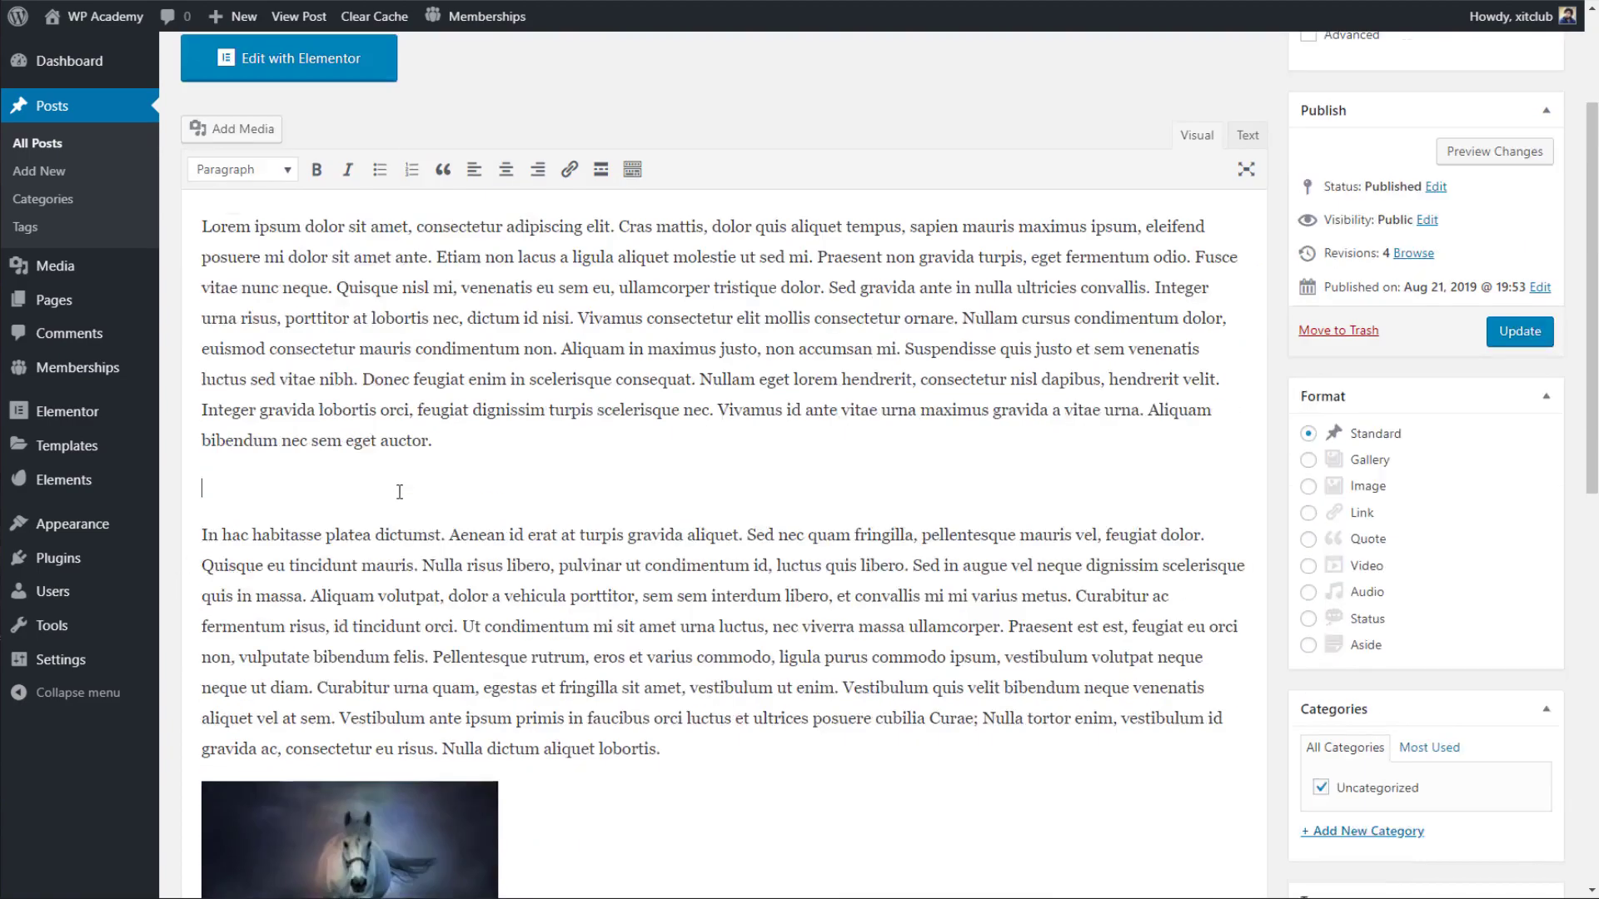
key(BackSpace)
scroll(397, 477, down, 10)
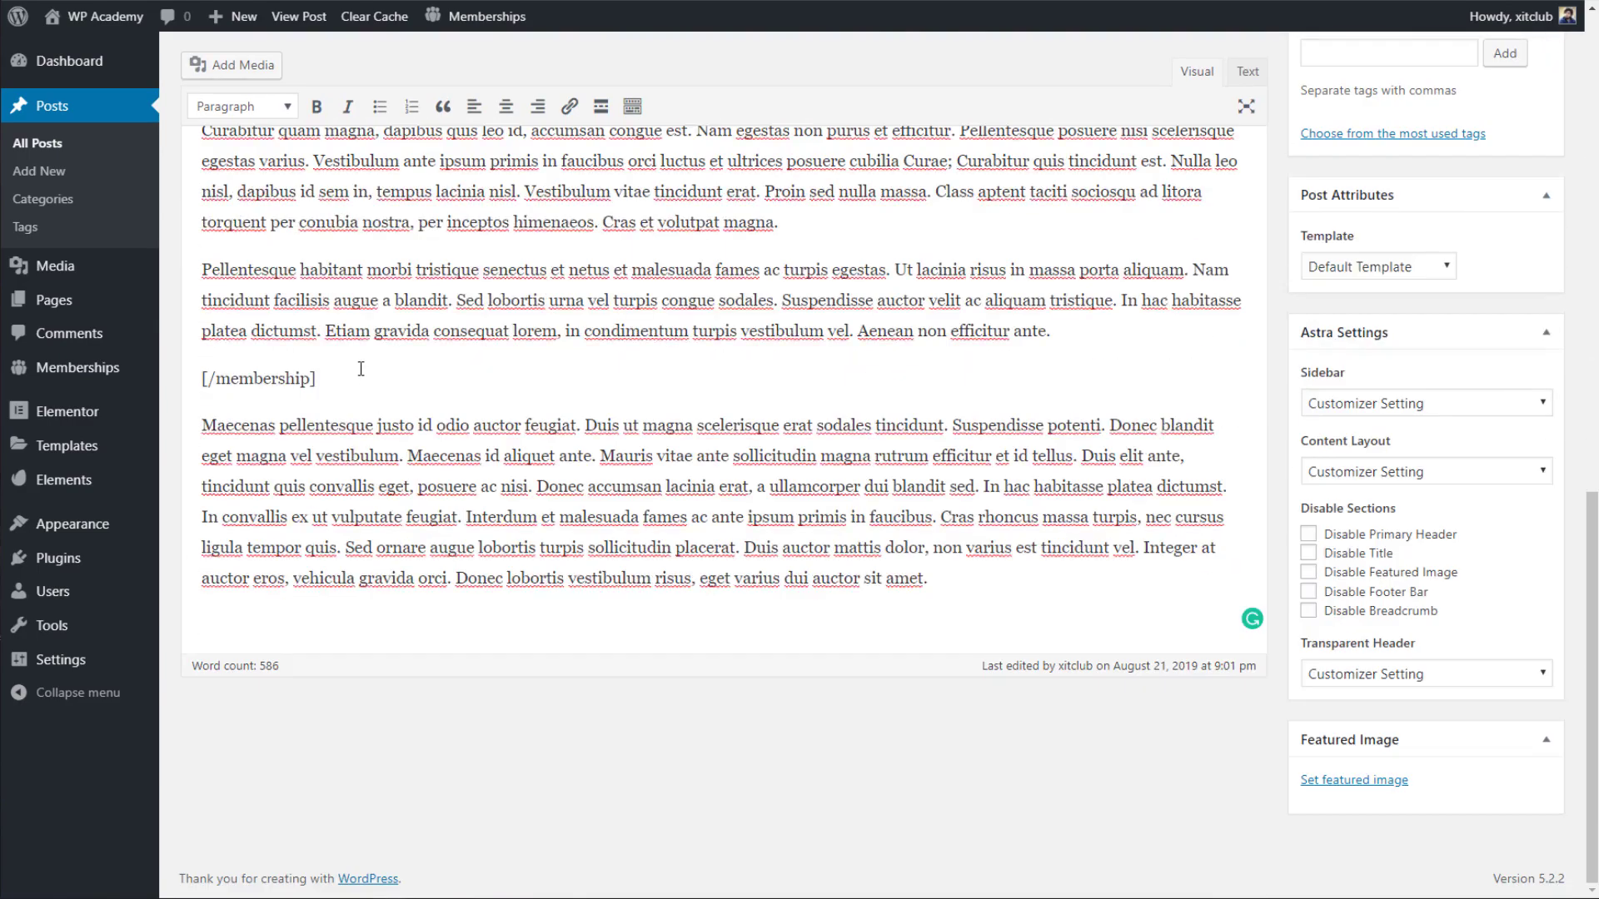
drag(361, 372, 187, 377)
key(BackSpace)
key(BackSpace)
Require the Advanced membership level for the whole "Hello world!" post and update it.
scroll(1474, 265, up, 15)
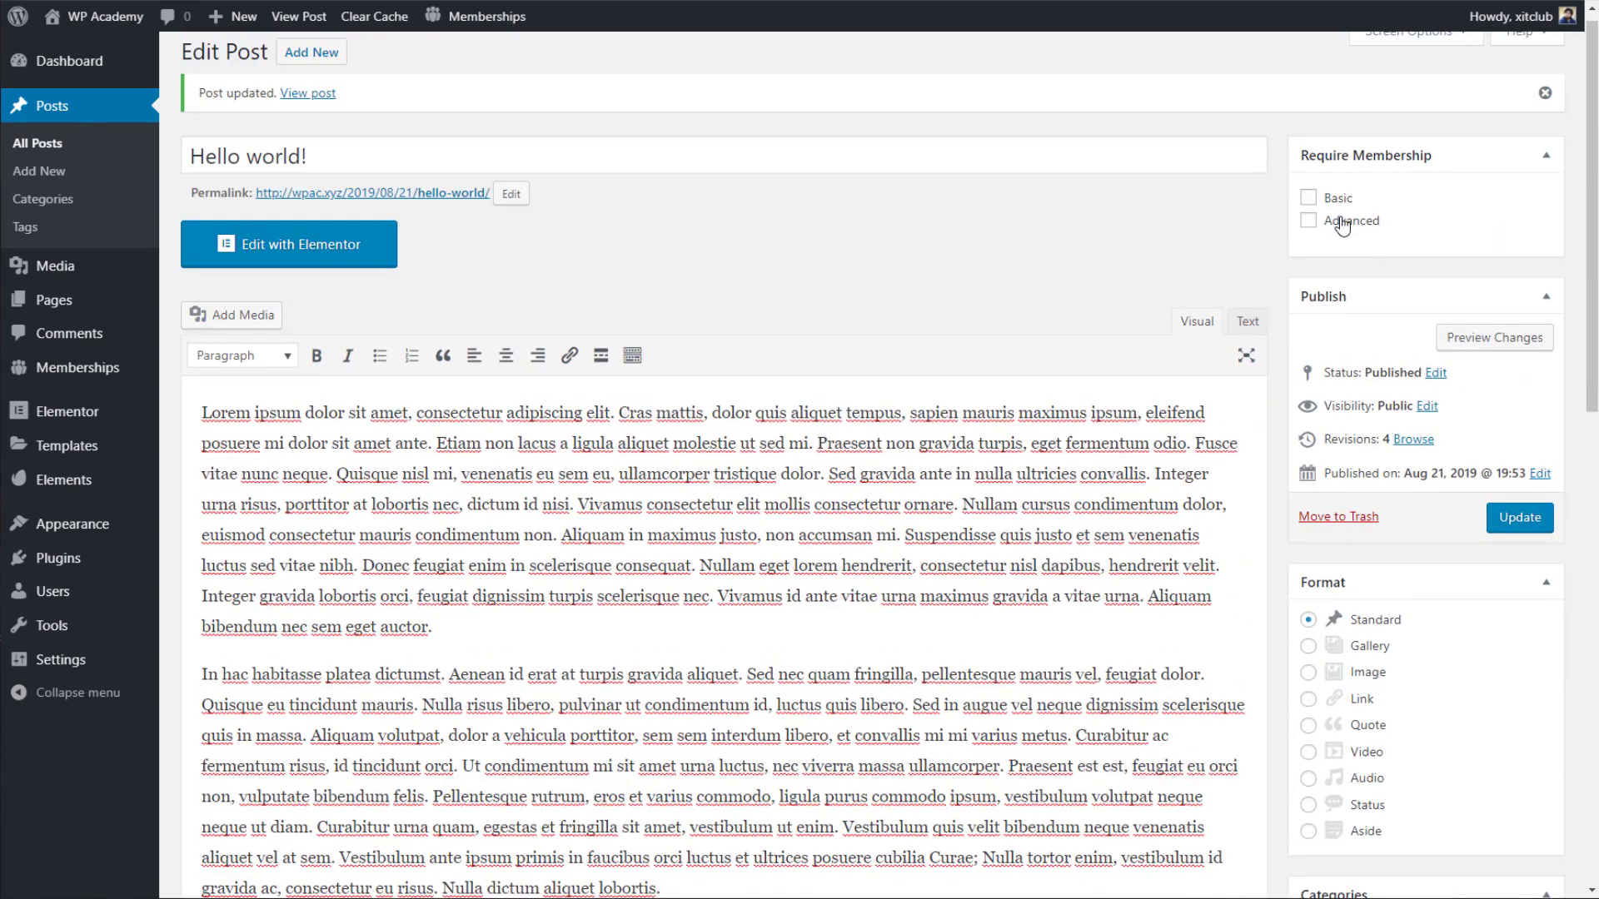
click(1342, 221)
click(1520, 517)
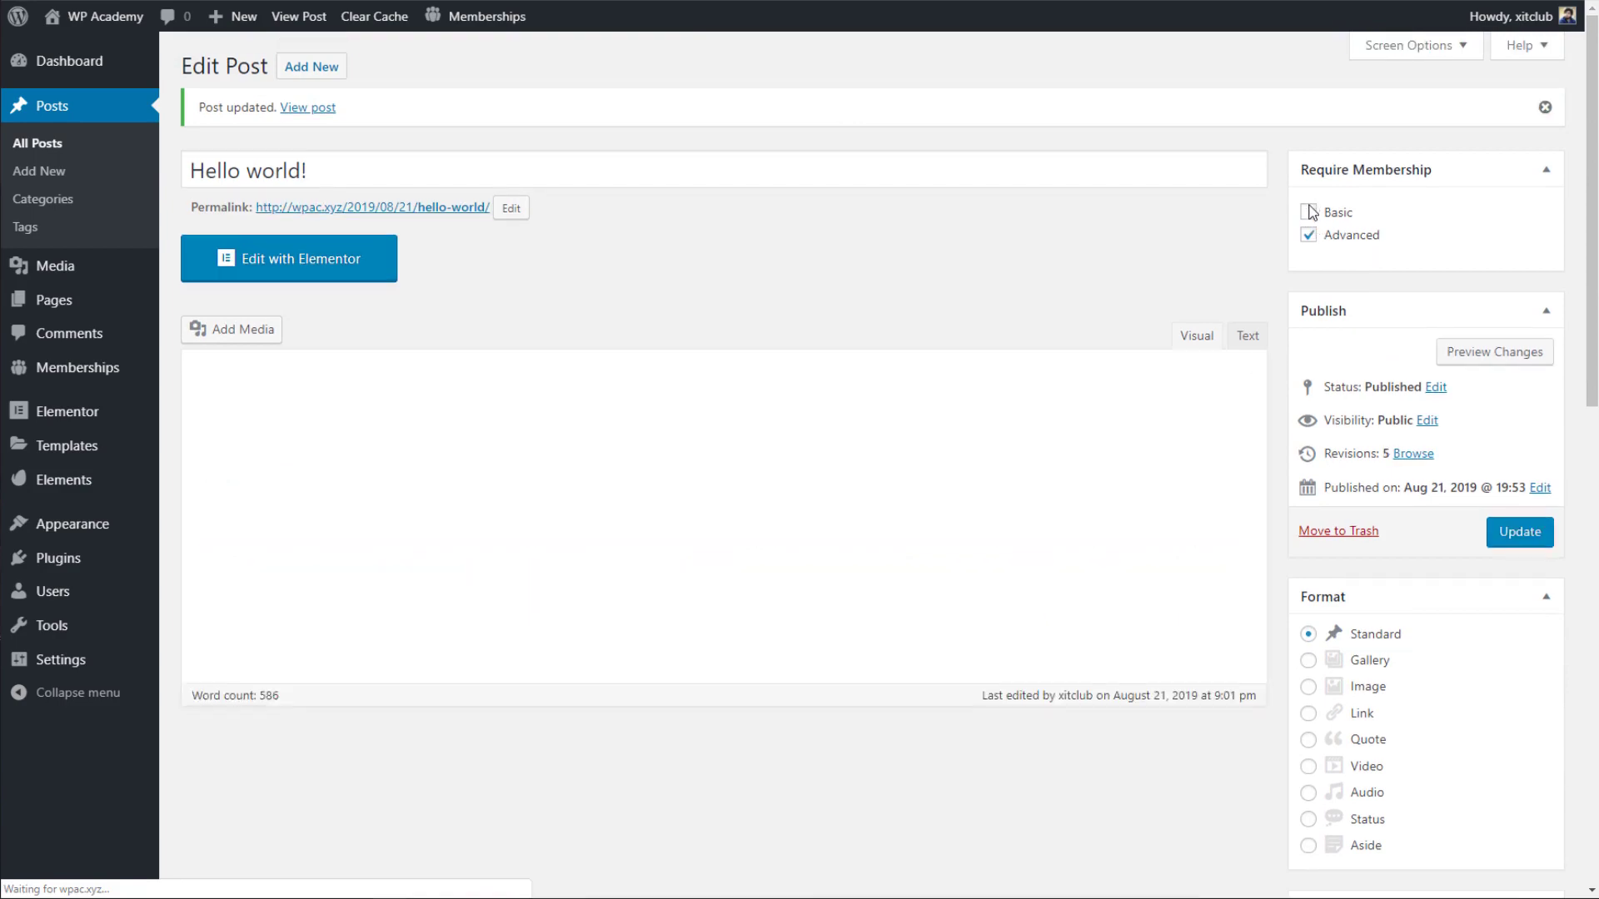
Also require the Basic membership level, update the post and check the reloaded live post.
click(1309, 212)
click(1520, 529)
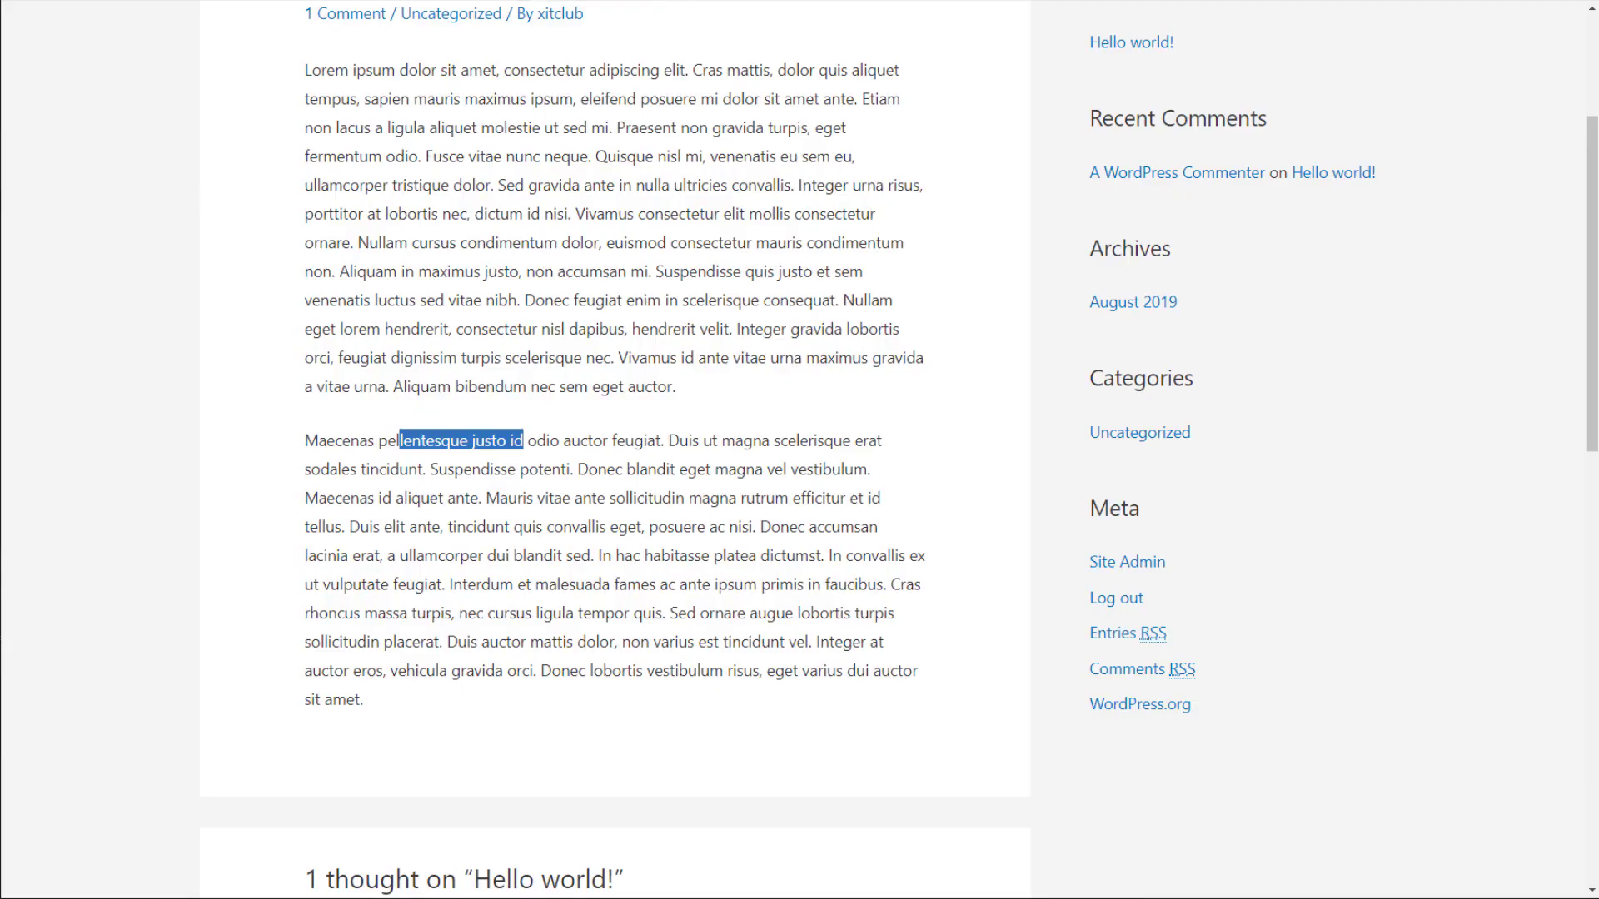
key(F5)
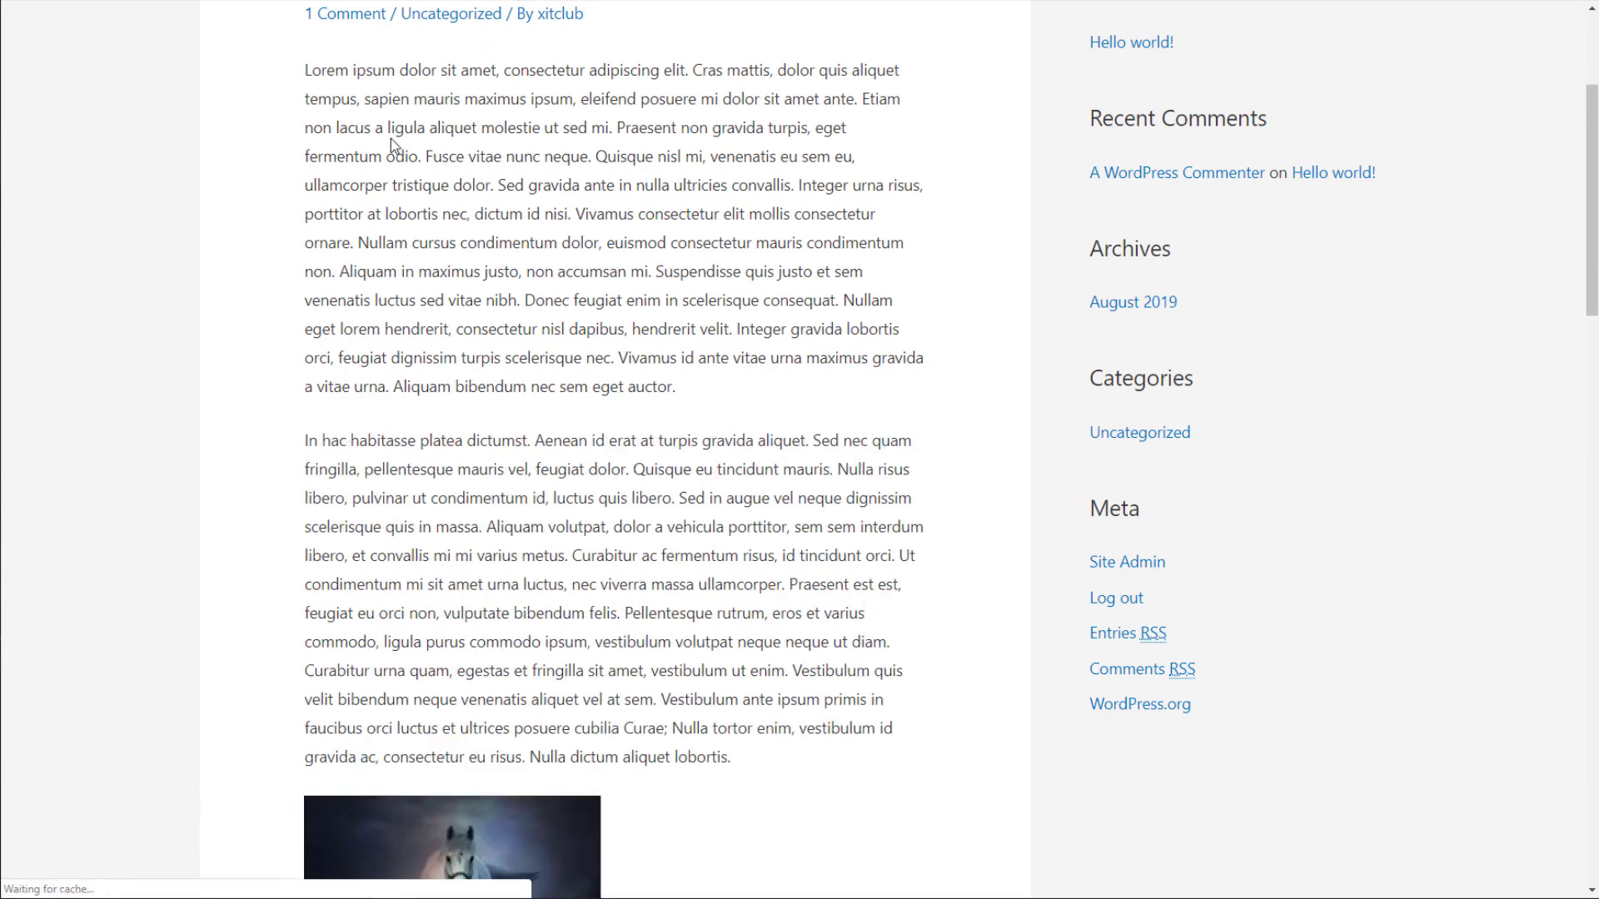
scroll(387, 220, up, 3)
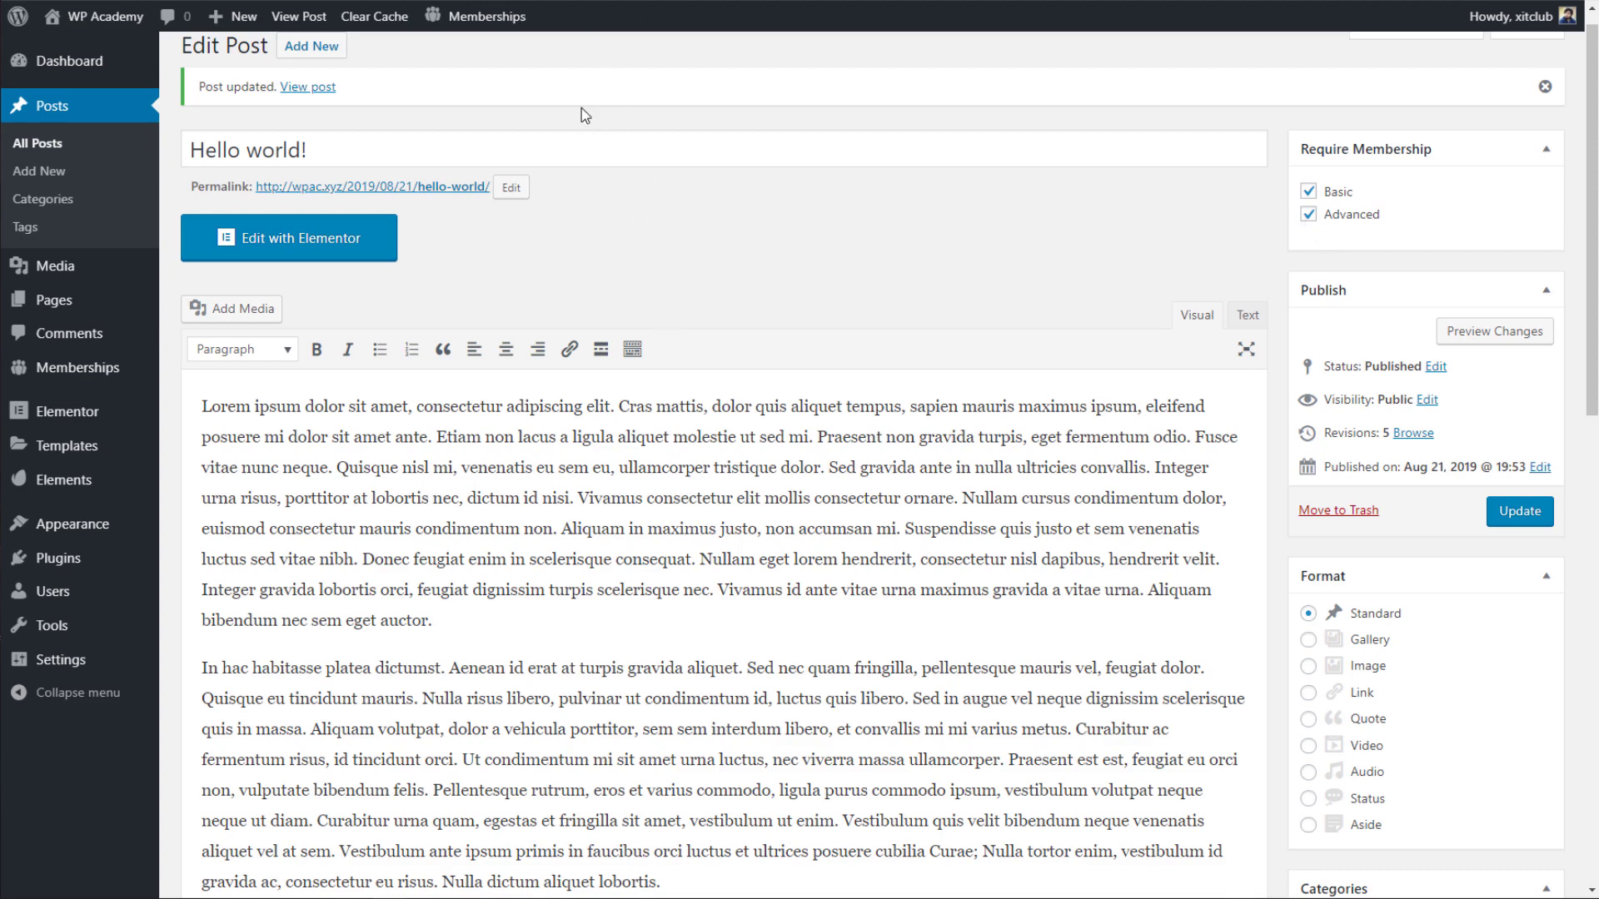
Remove the Basic membership requirement from the post, update it and reload the live post.
click(1308, 192)
click(1518, 511)
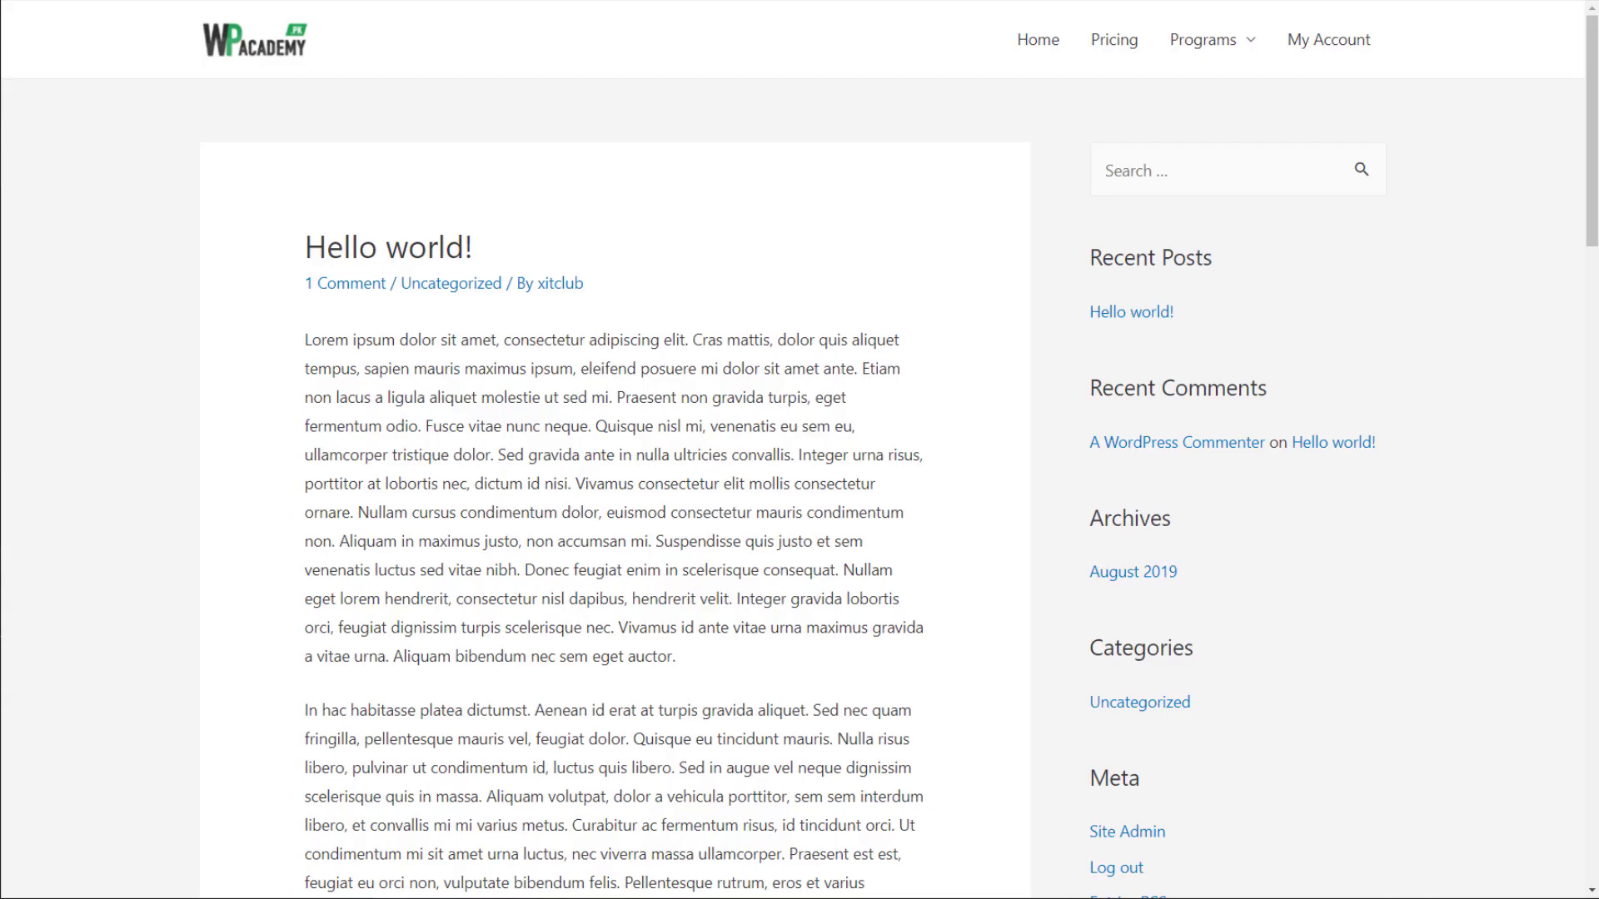
key(F5)
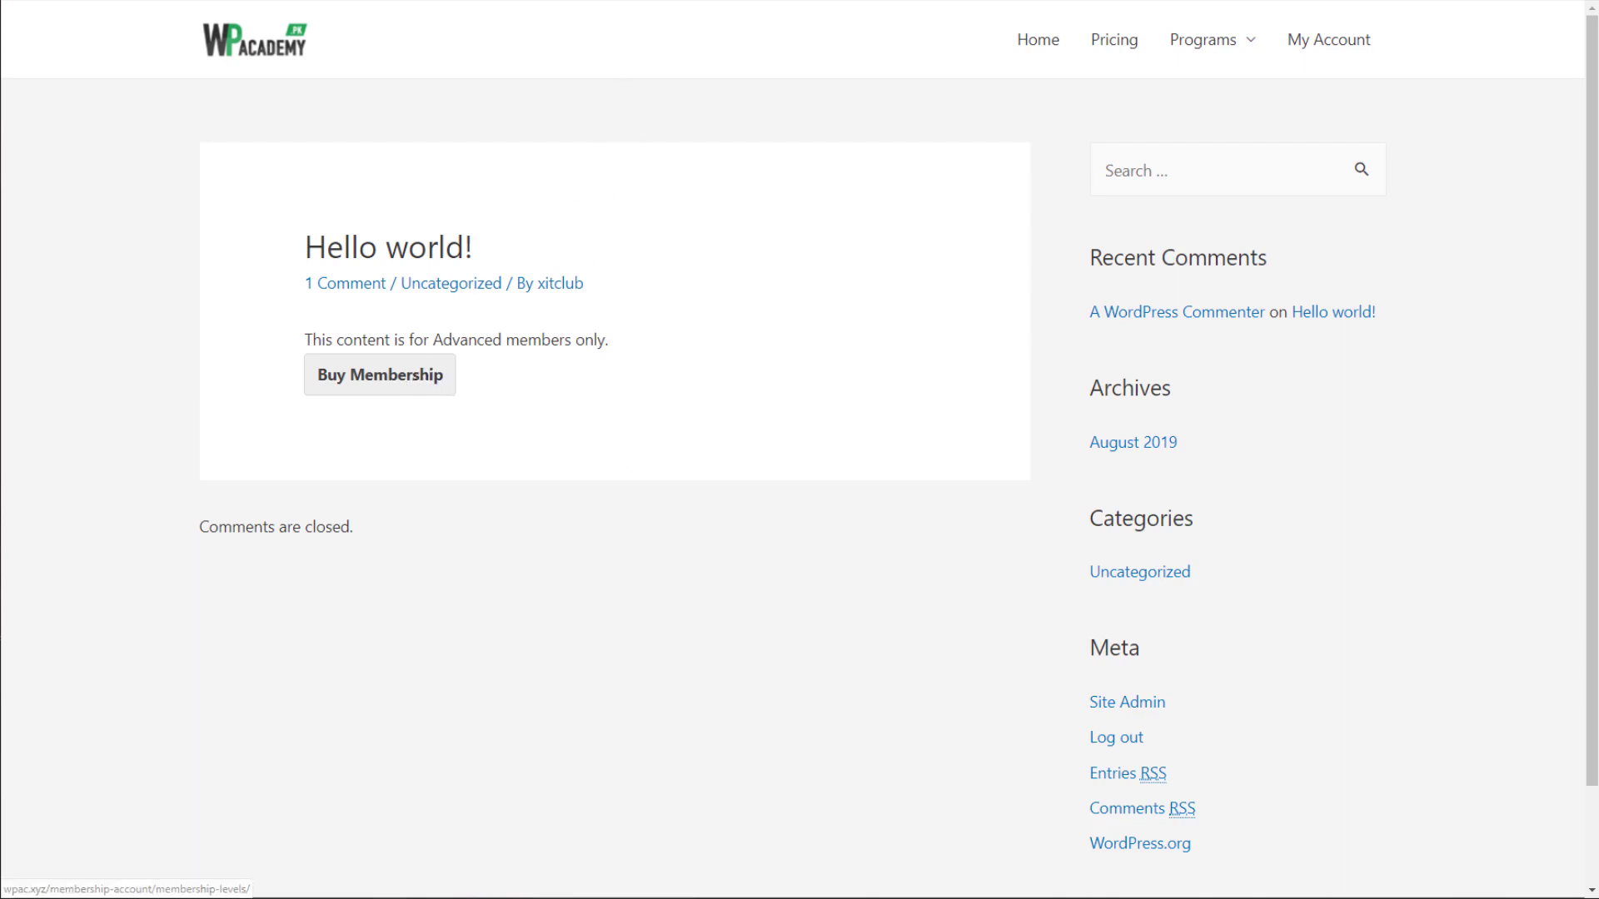
Go from the English Course page to the Membership Account page and examine its memberships, account details and past invoices.
key(ctrl+Tab)
key(ctrl+Tab)
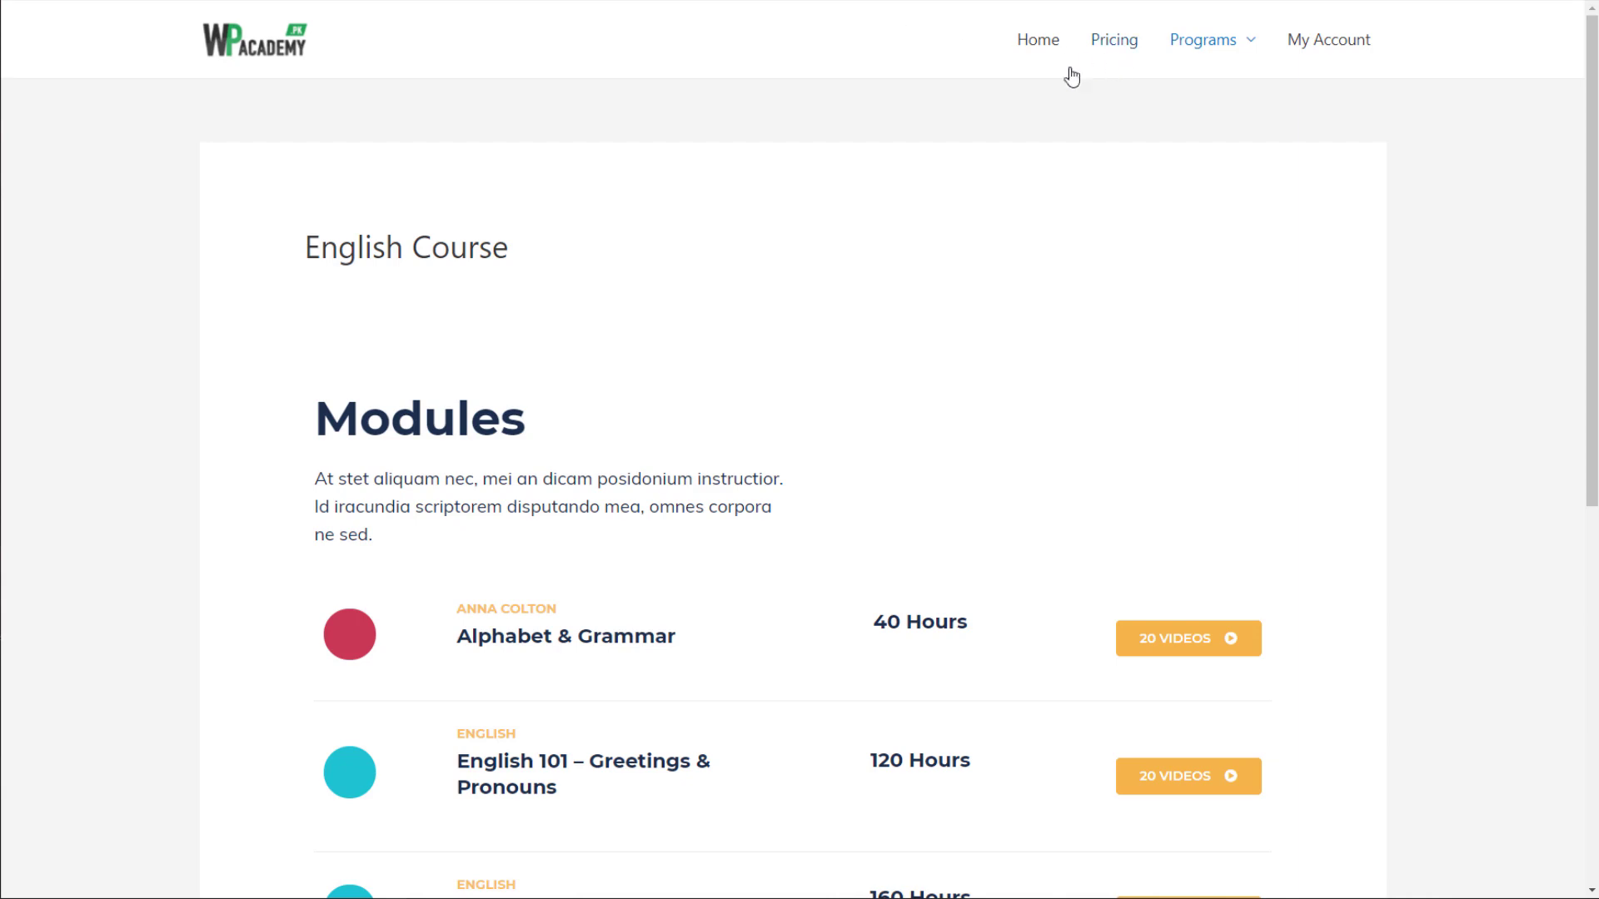
click(1326, 40)
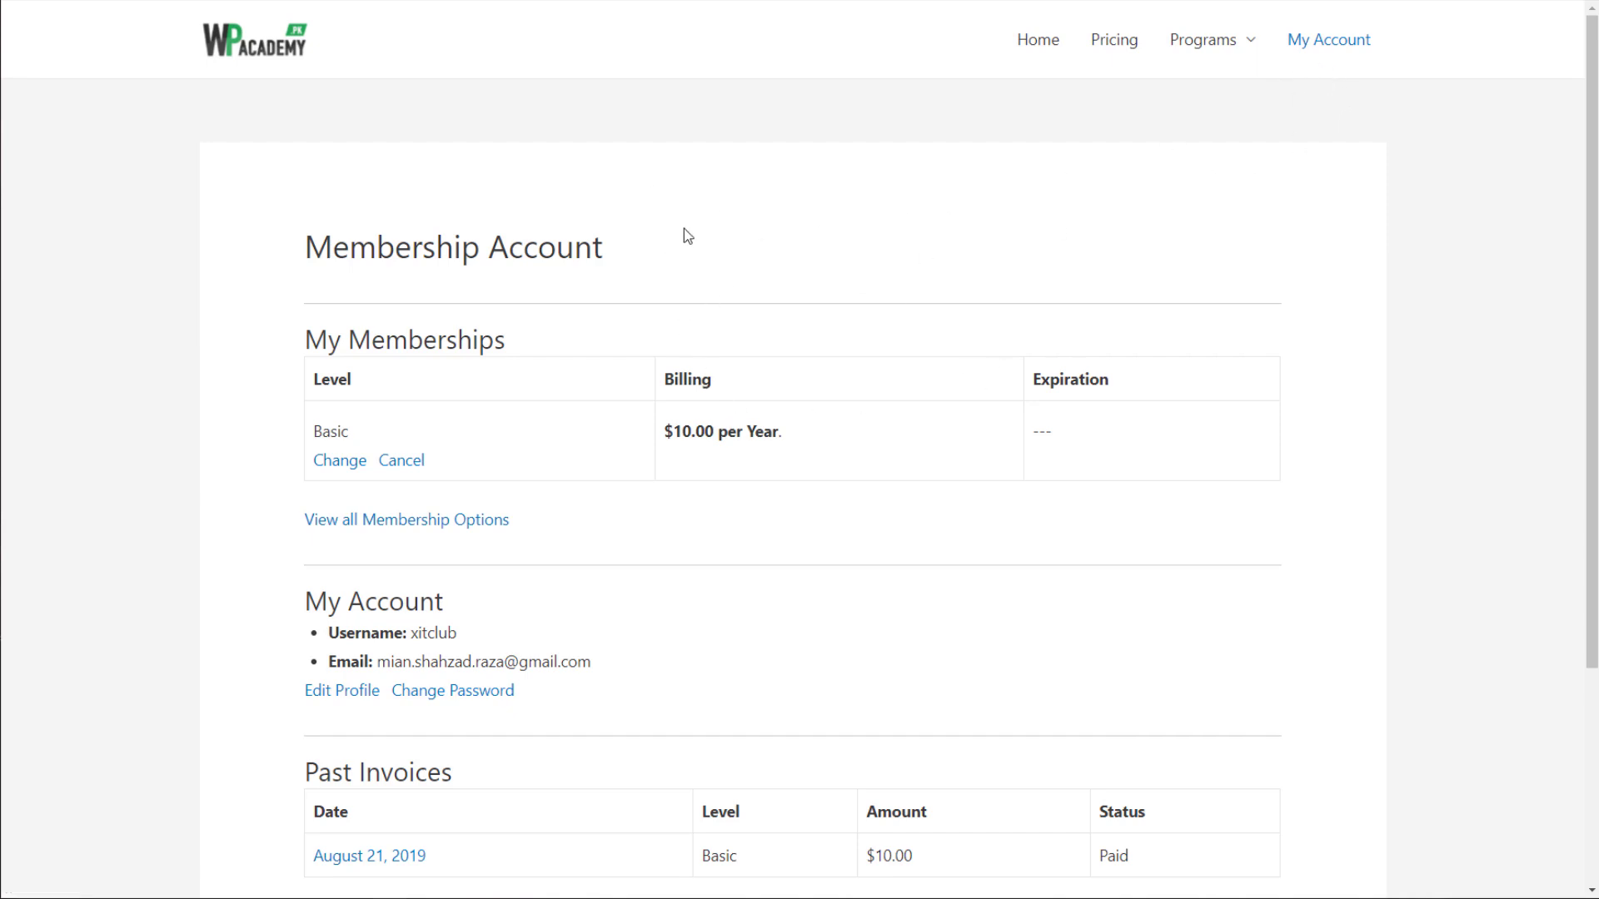
scroll(671, 221, down, 1)
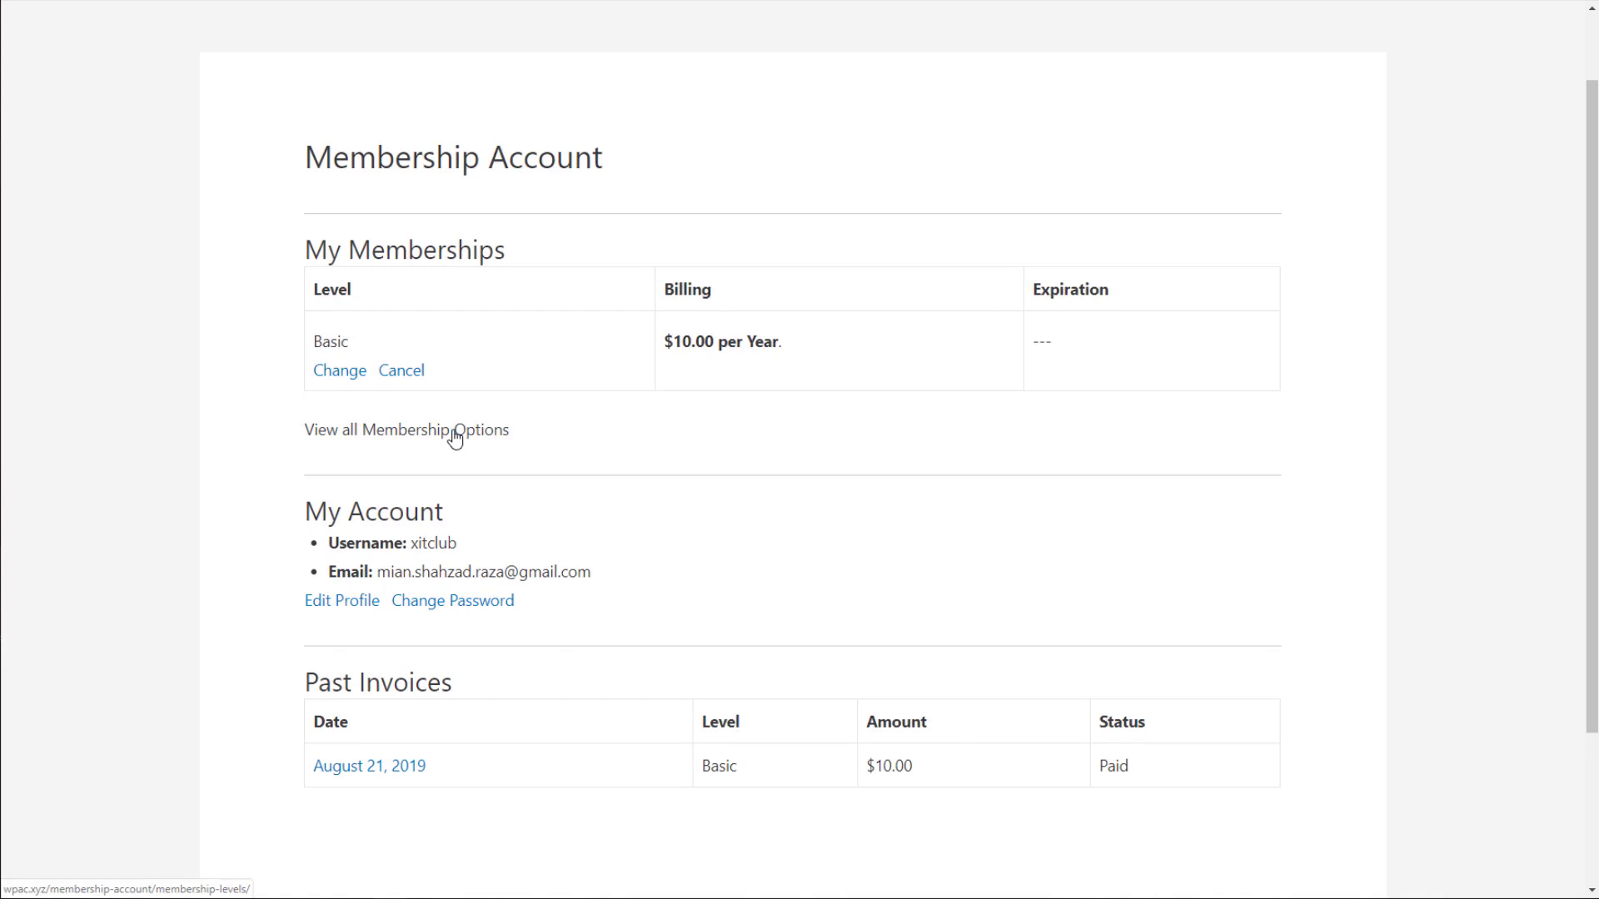
scroll(457, 440, down, 2)
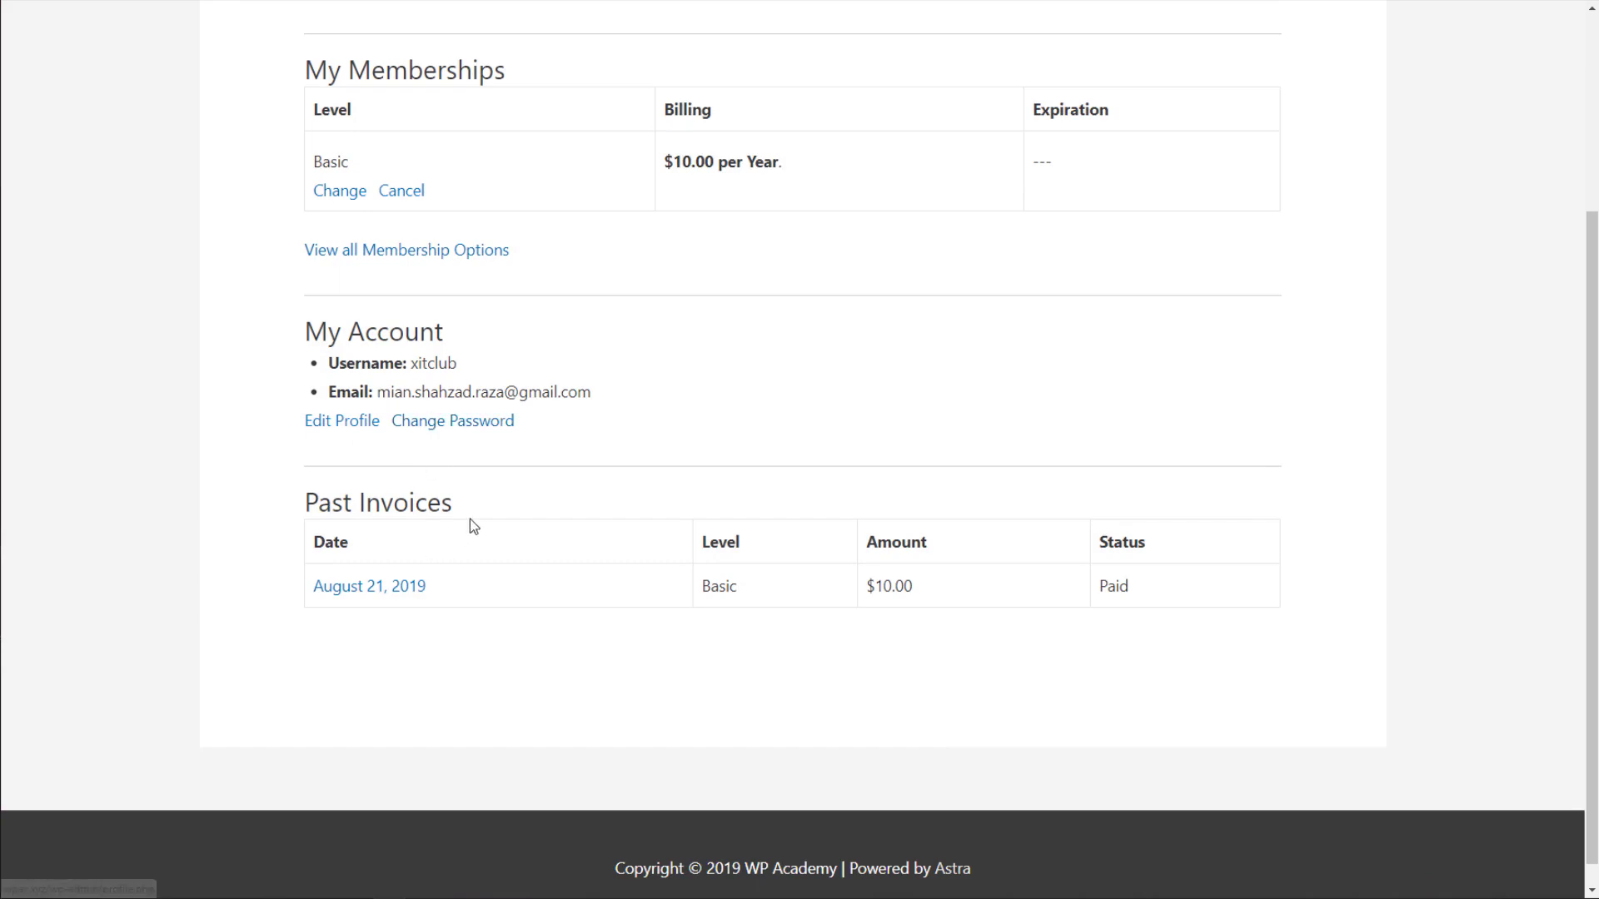
double_click(368, 514)
click(661, 614)
scroll(668, 601, up, 2)
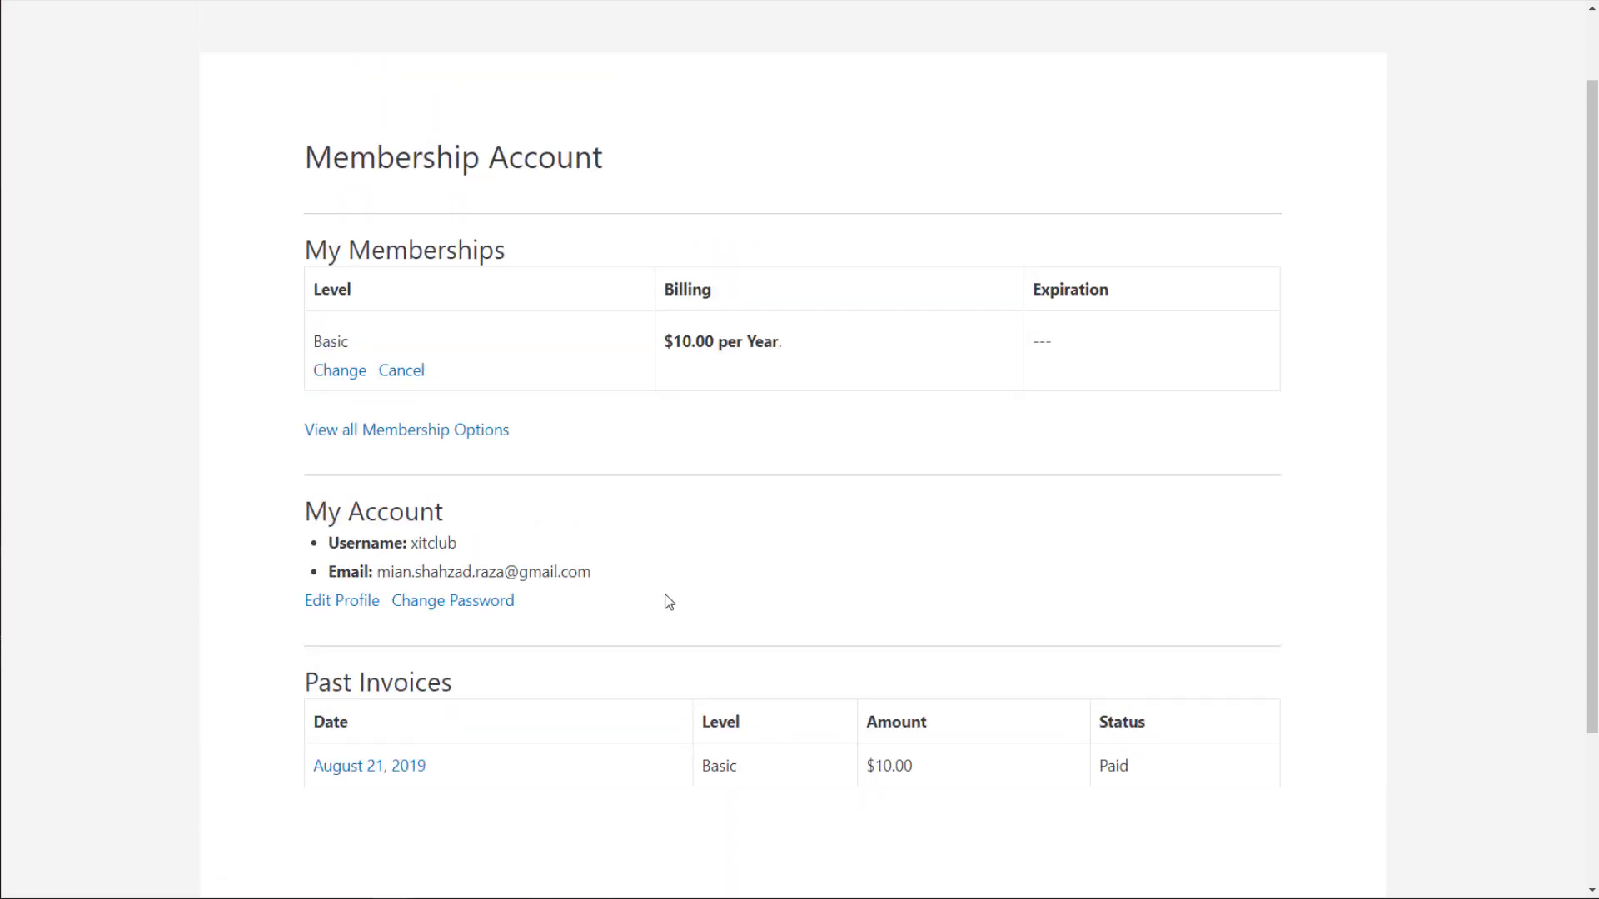
scroll(660, 596, down, 1)
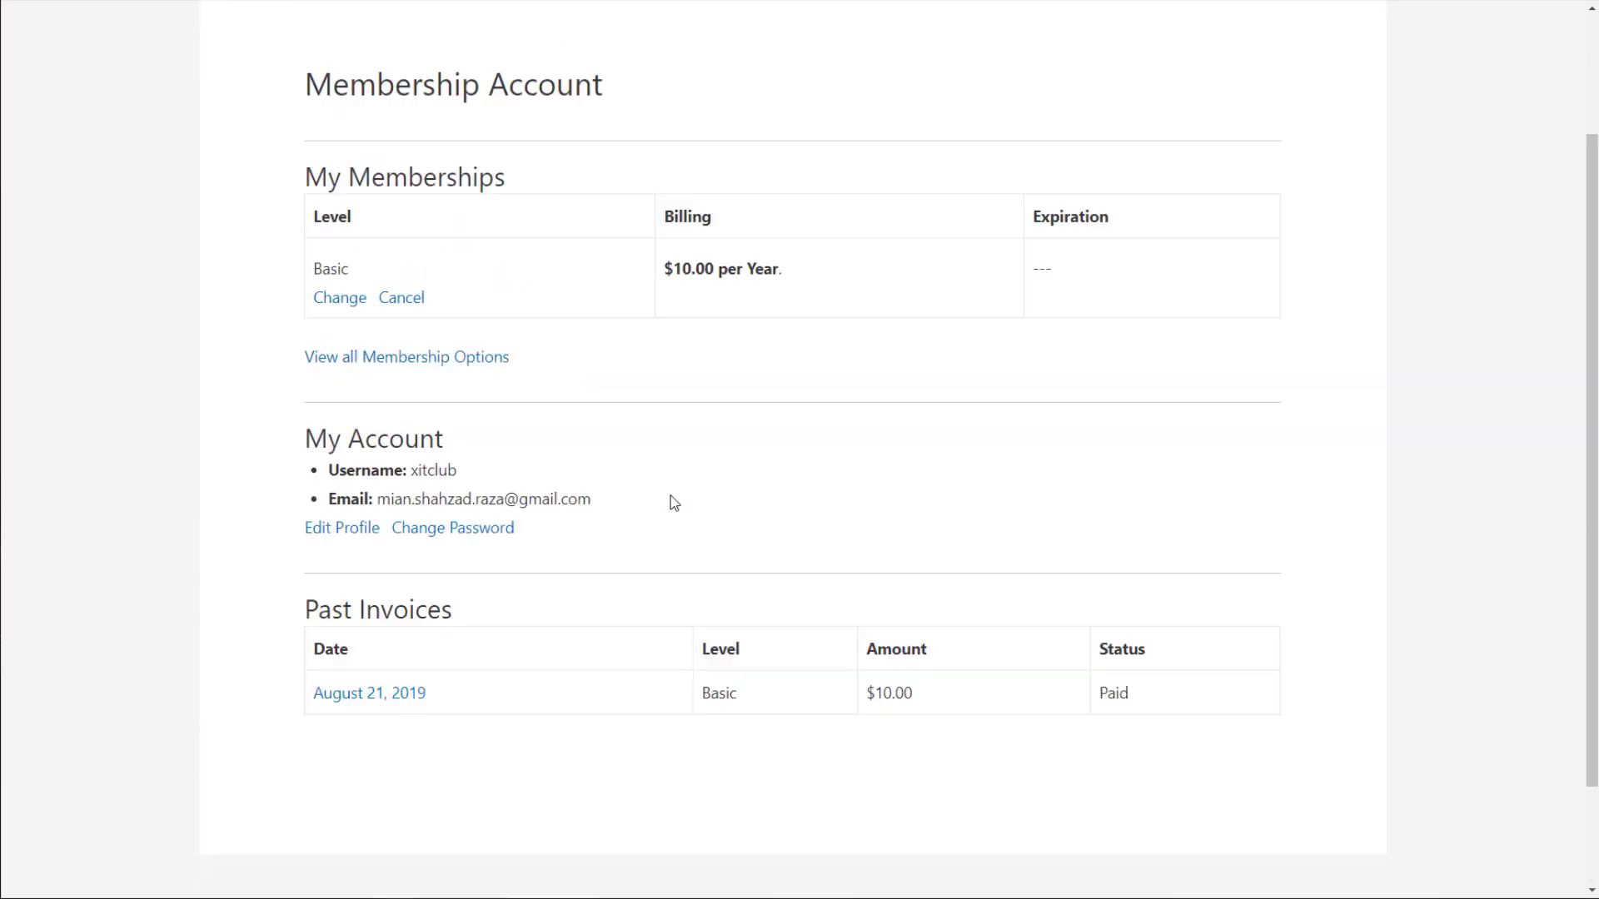
scroll(671, 503, up, 2)
scroll(887, 516, down, 4)
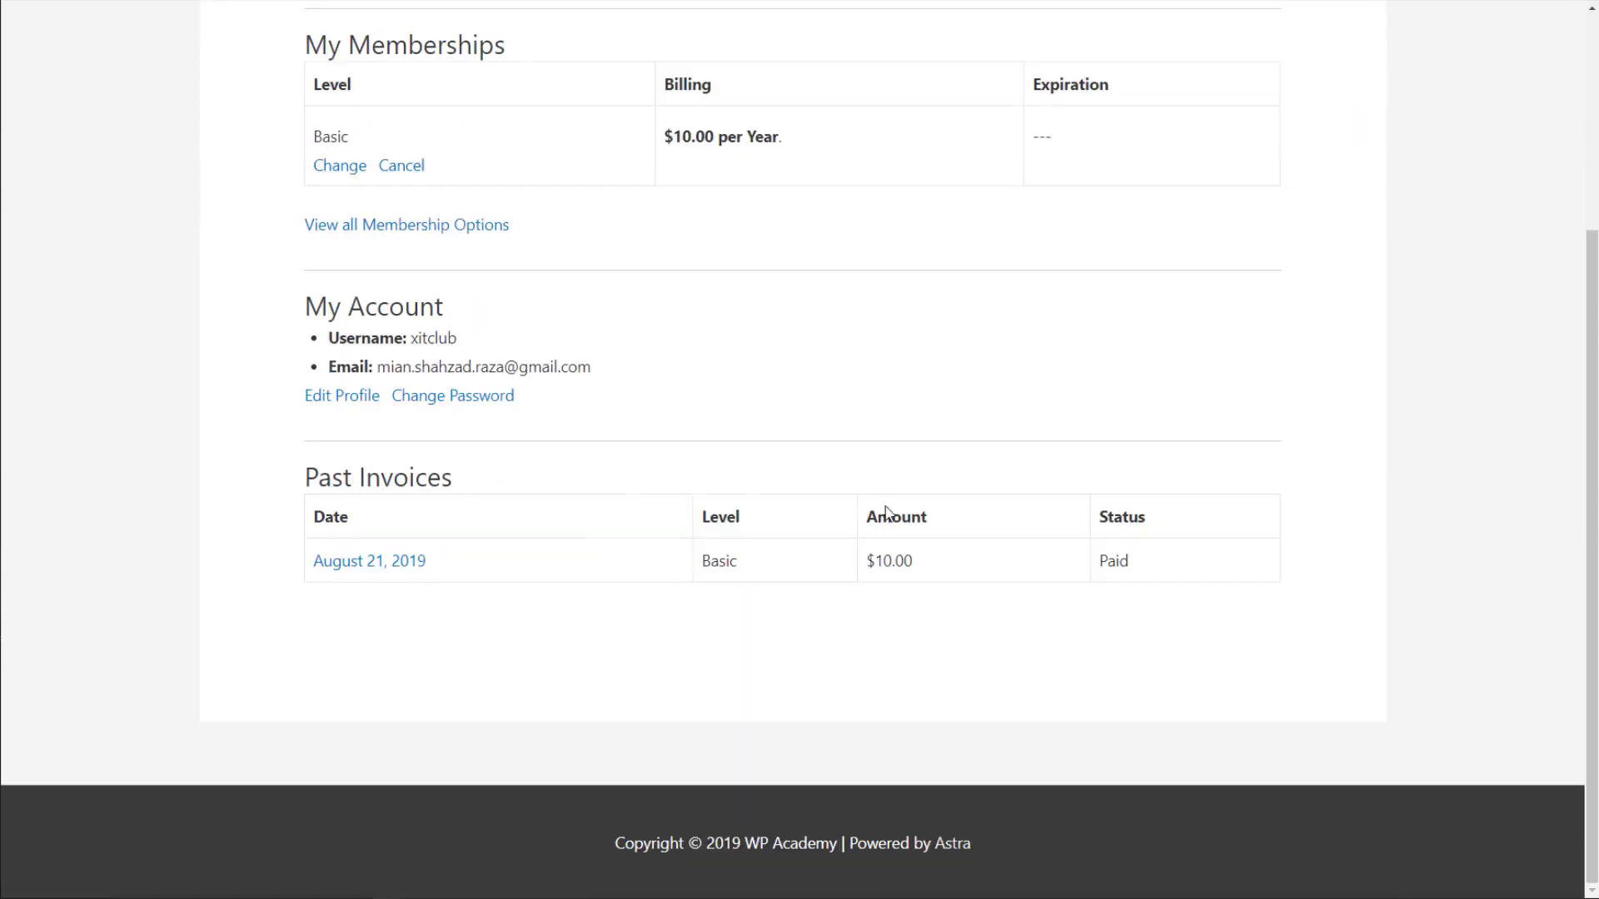
scroll(642, 517, up, 3)
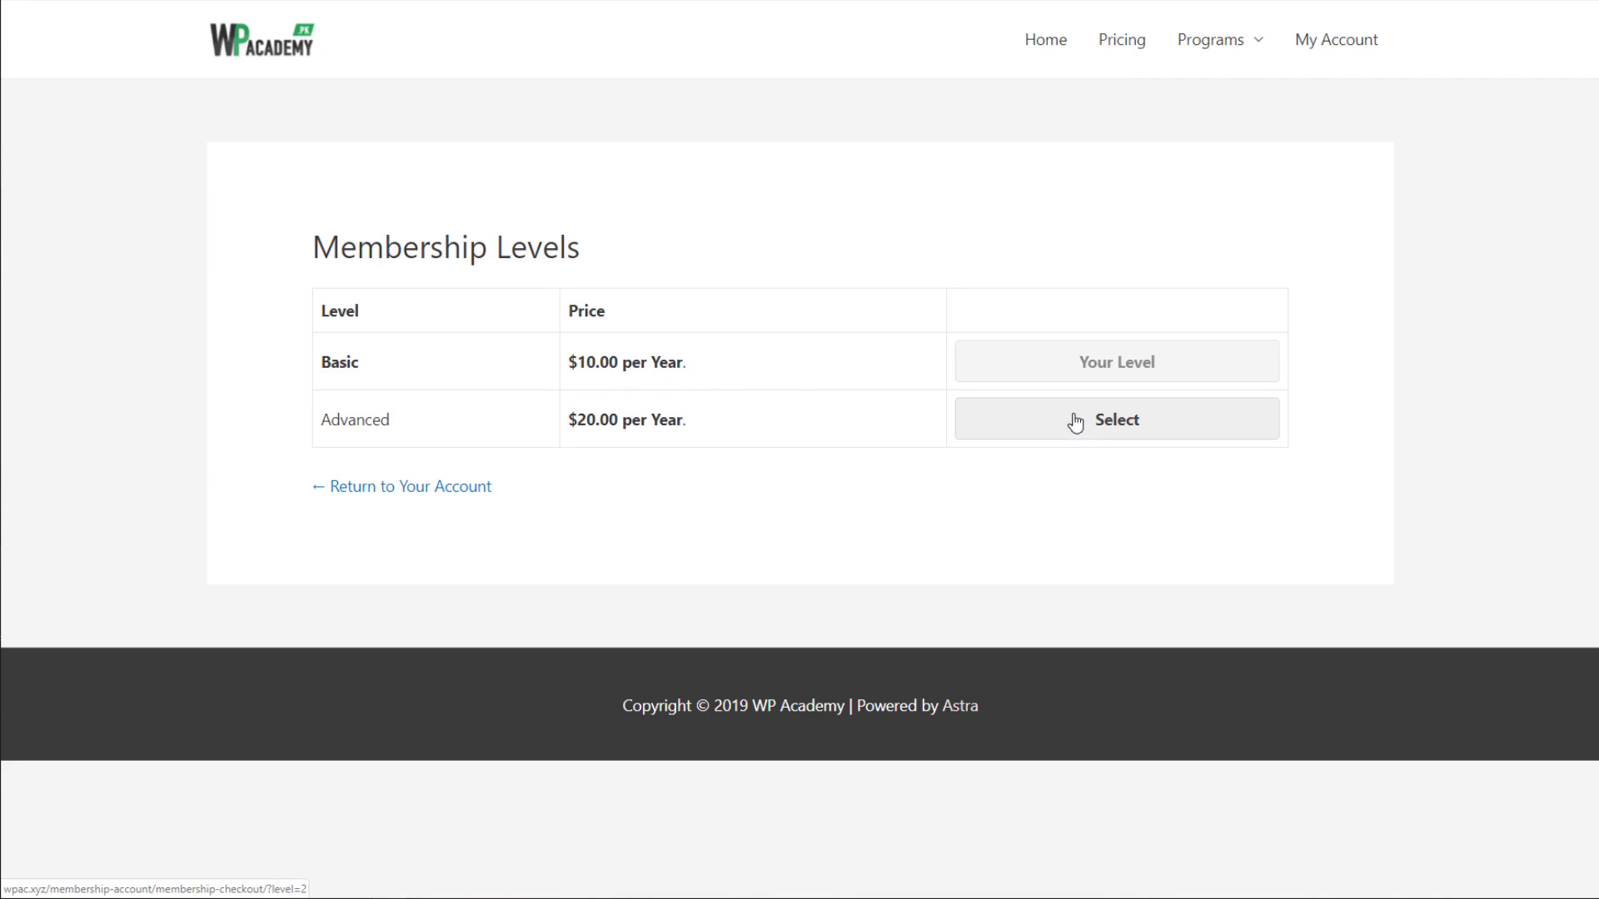
View the live Pricing page, then open the Pricing page for editing in the WordPress admin.
click(1118, 67)
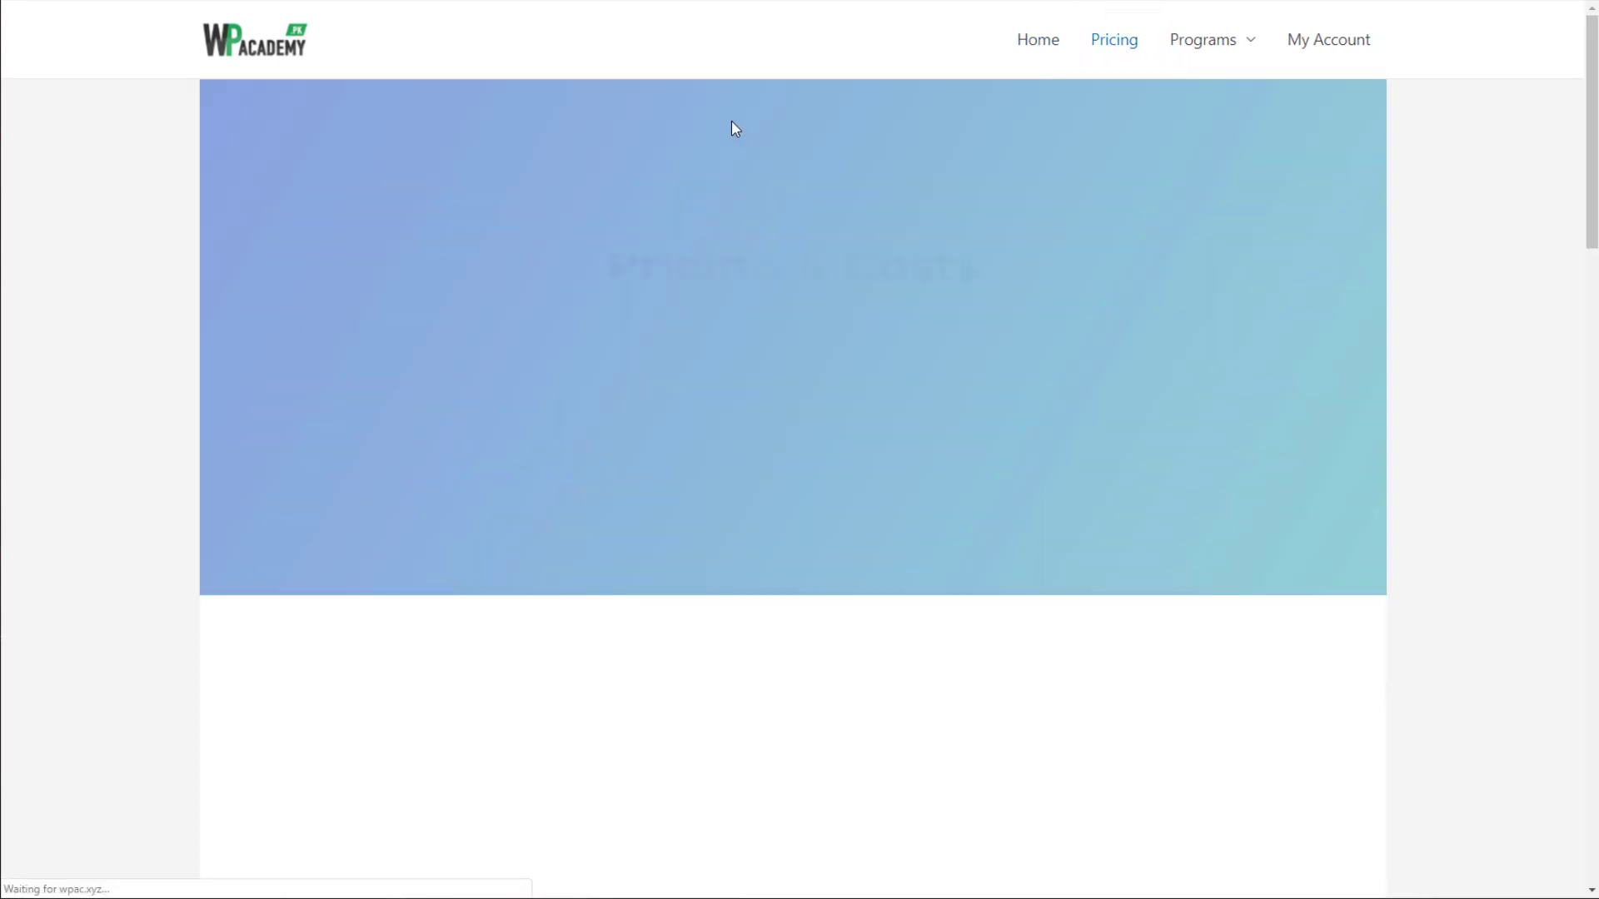
scroll(721, 134, down, 5)
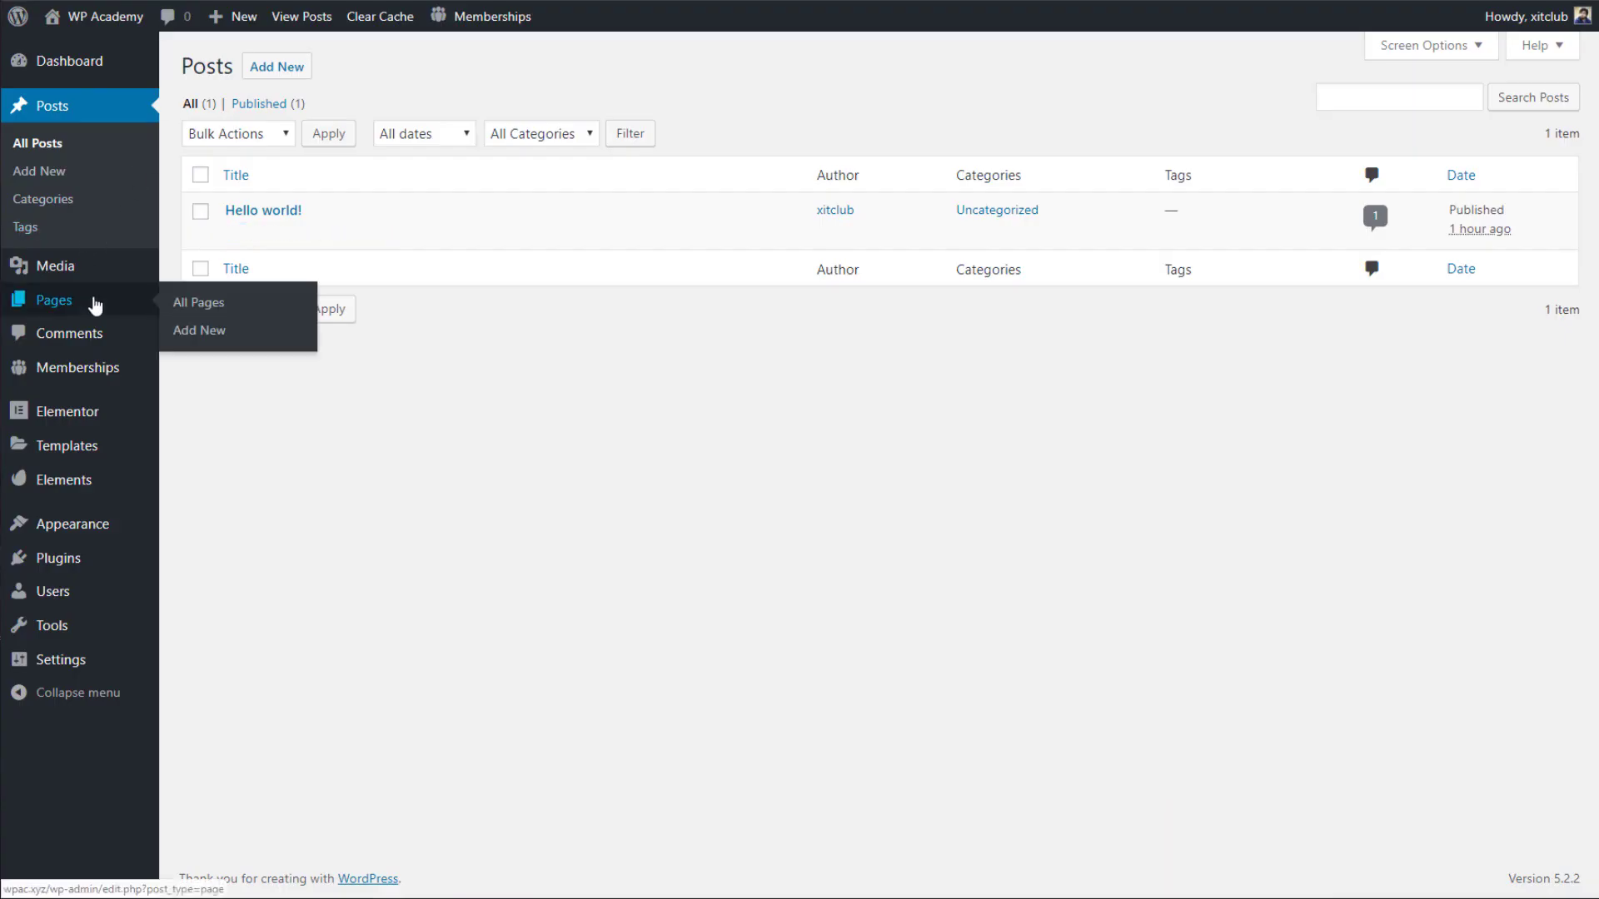
click(96, 307)
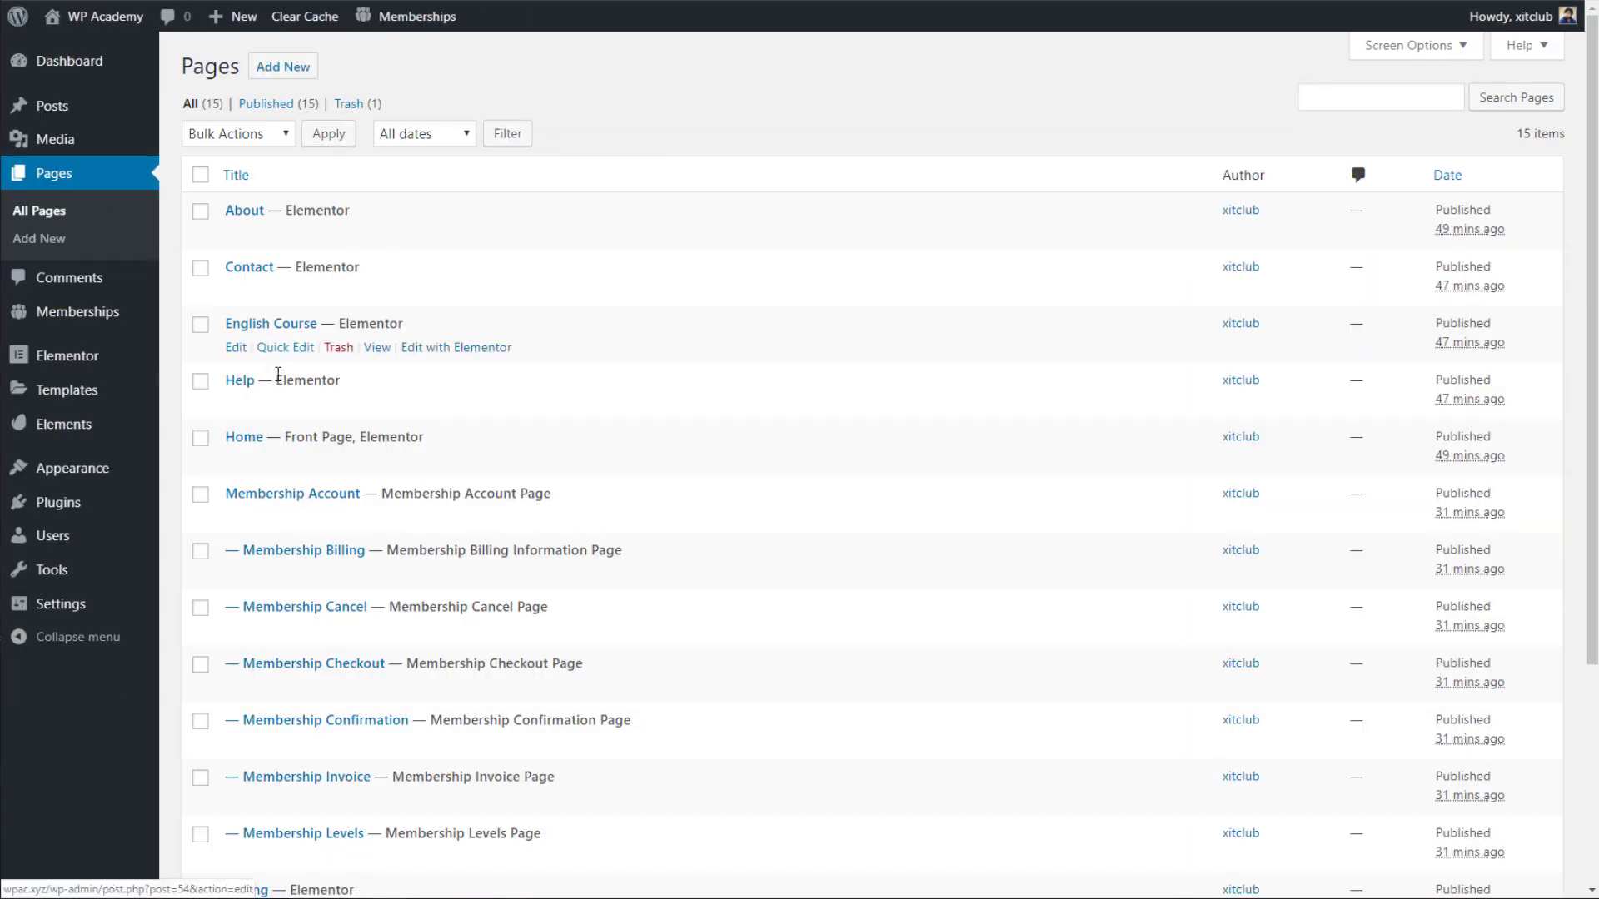
scroll(278, 374, down, 3)
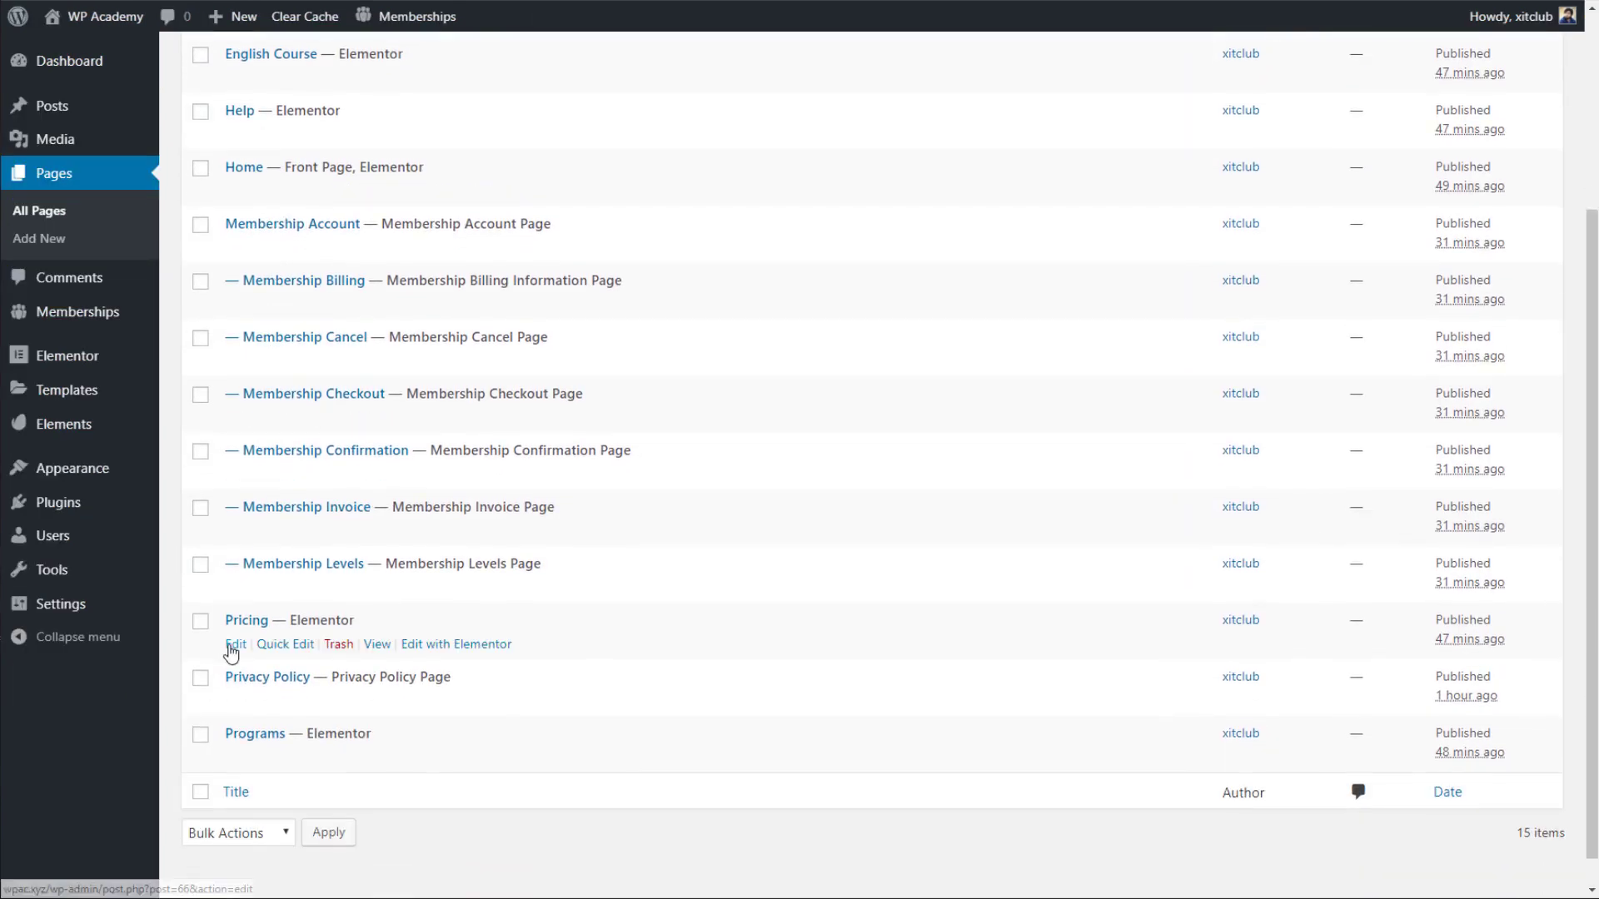
click(233, 646)
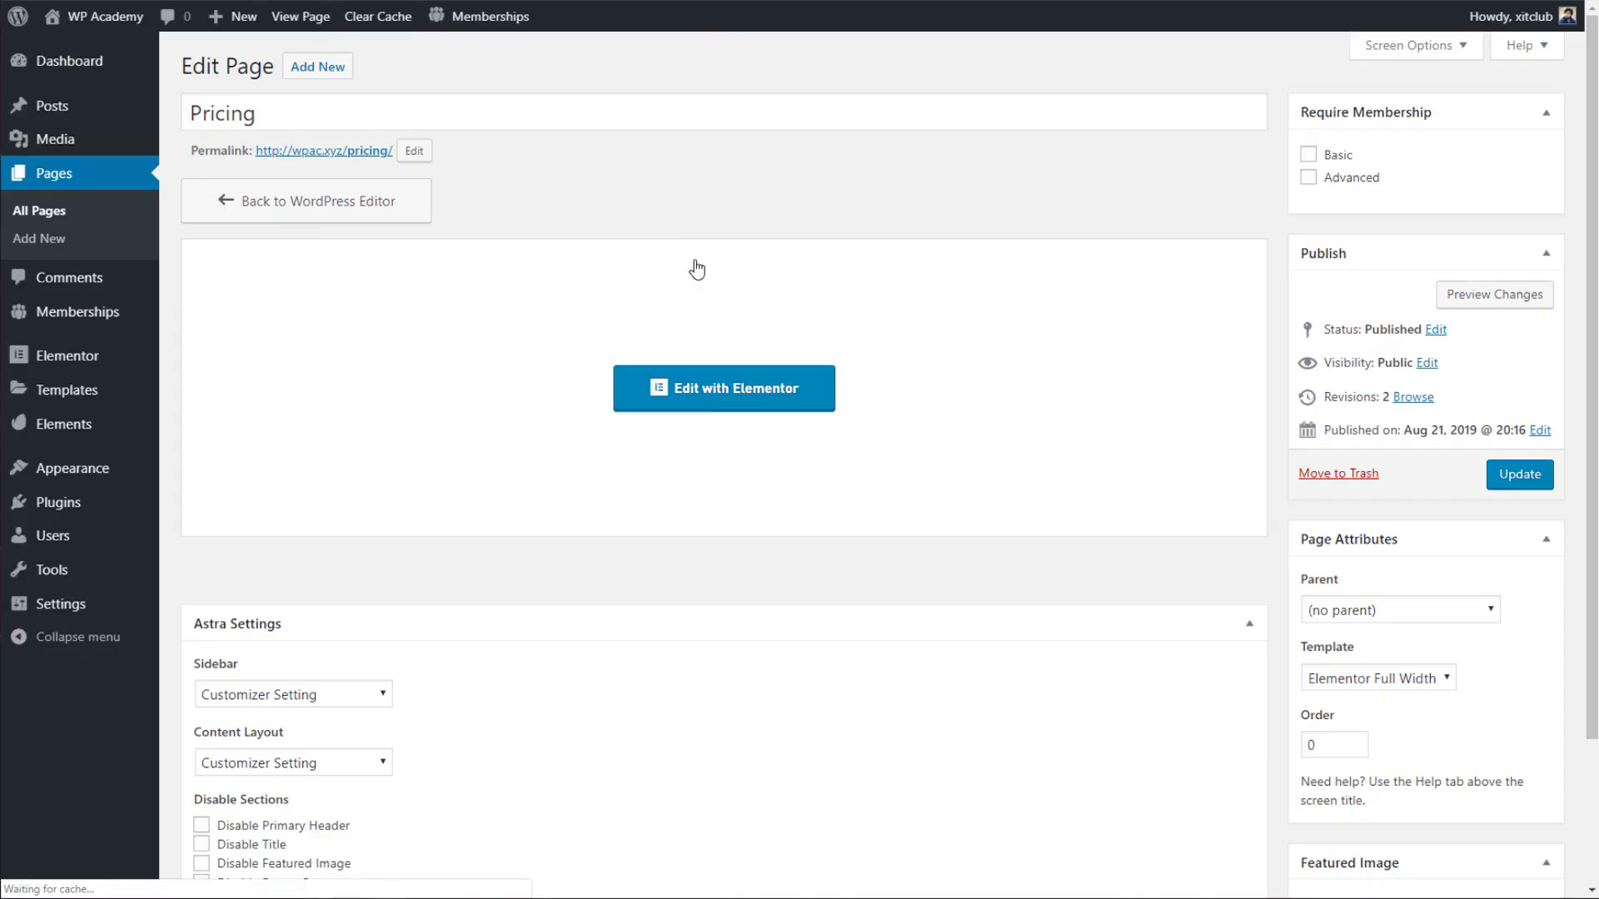
Set the Pricing page's Astra sidebar option to No Sidebar.
scroll(1332, 475, down, 3)
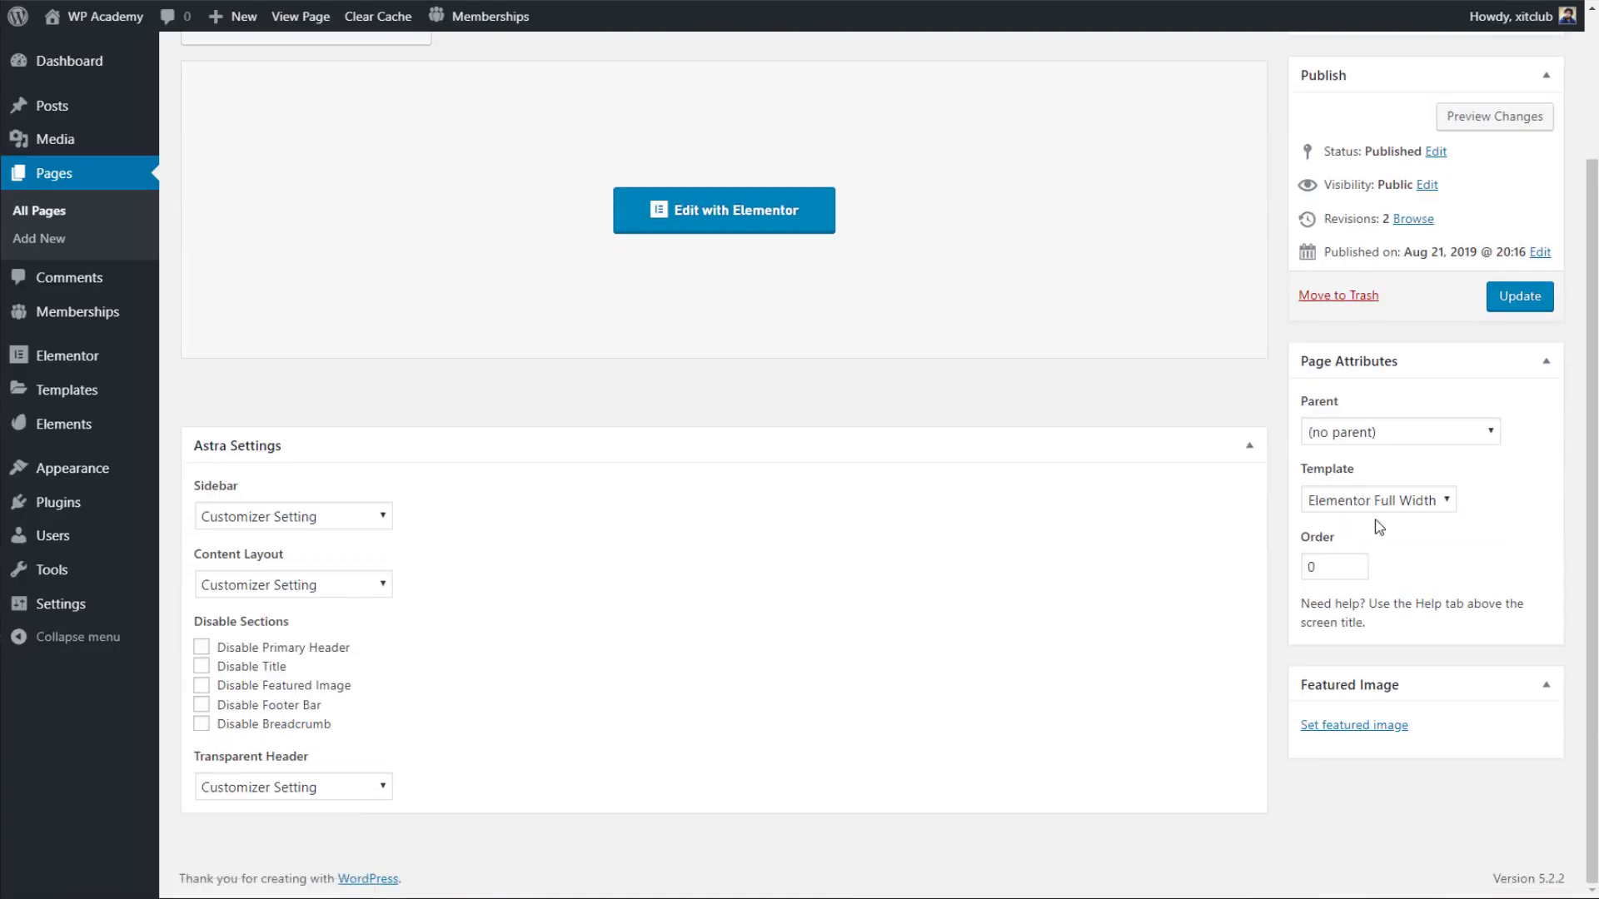
click(342, 516)
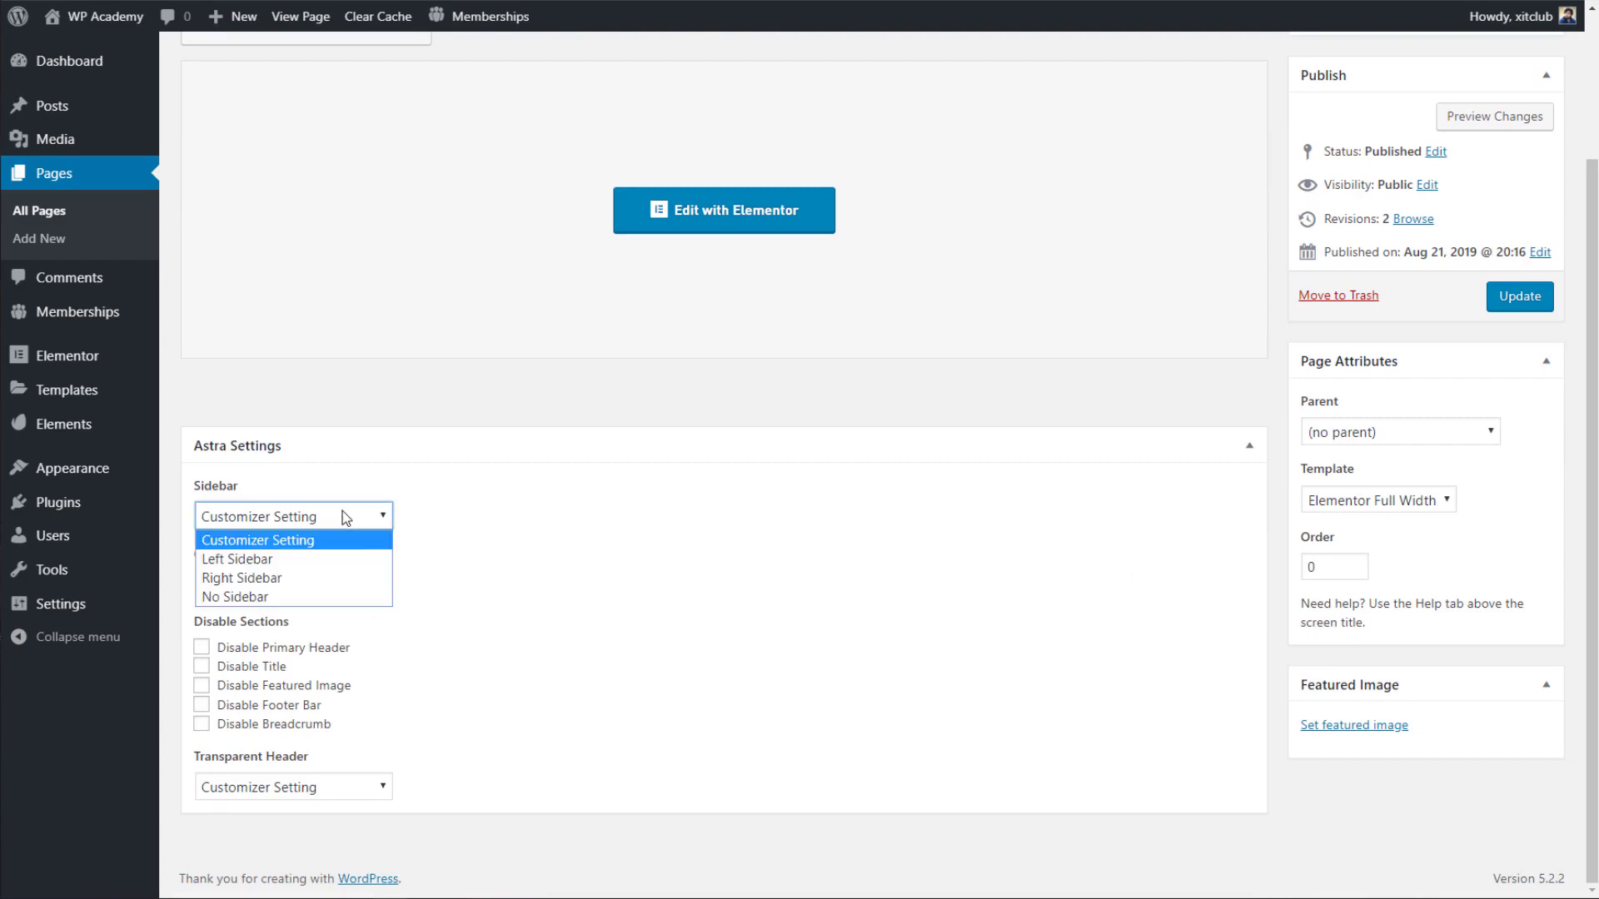
click(321, 594)
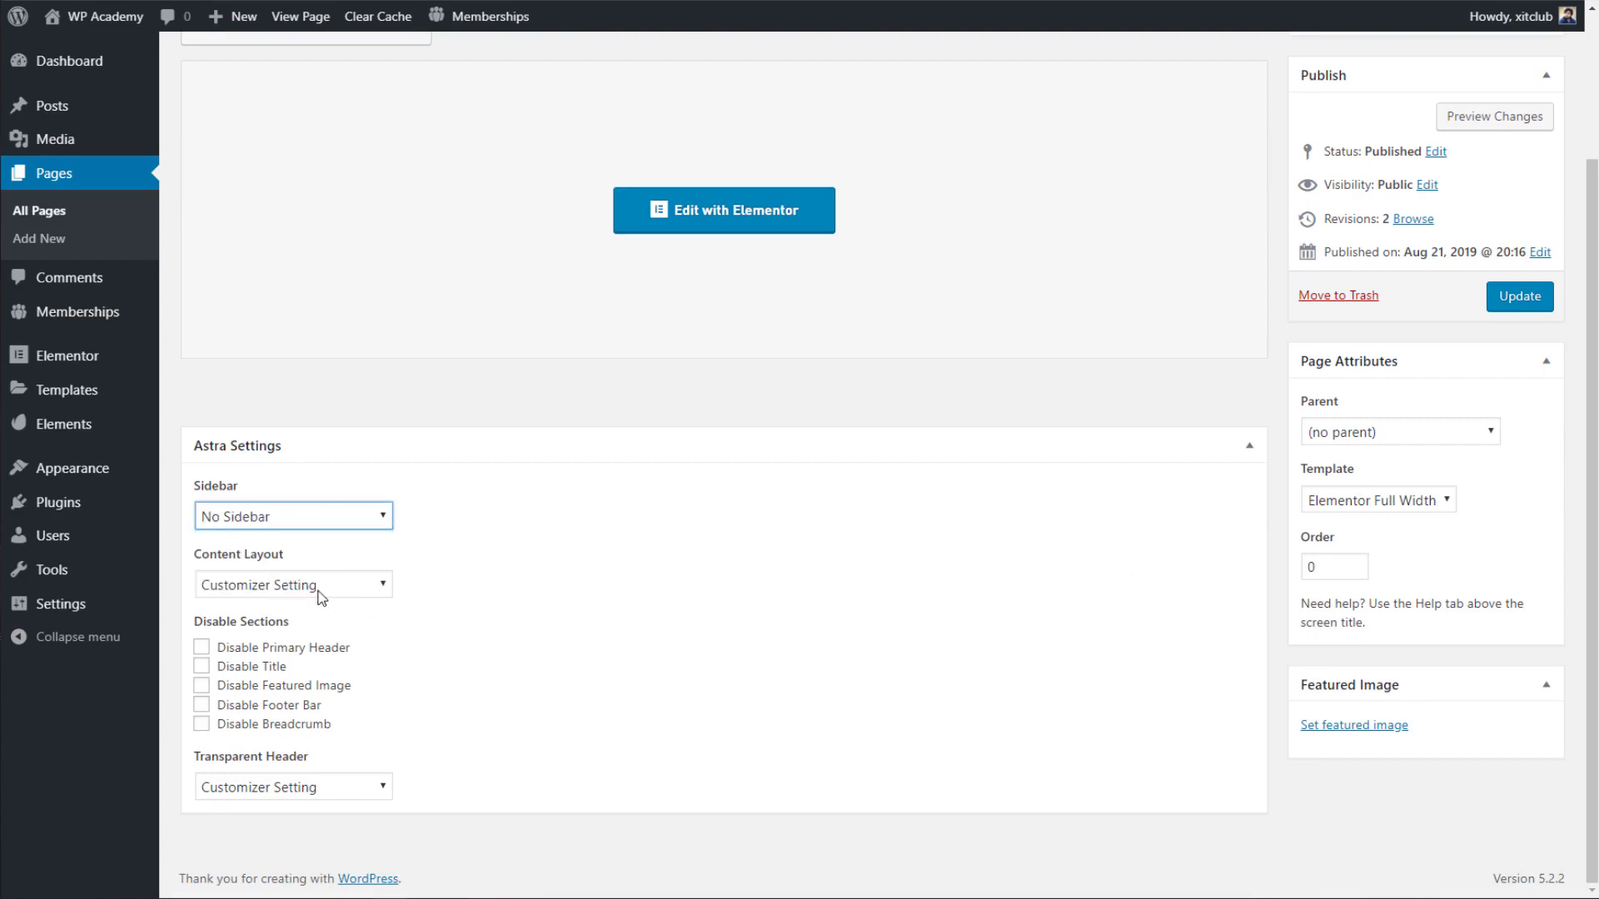
Set the Pricing page's Astra content layout to Full Width / Stretched, update the page and reload its live version.
click(321, 586)
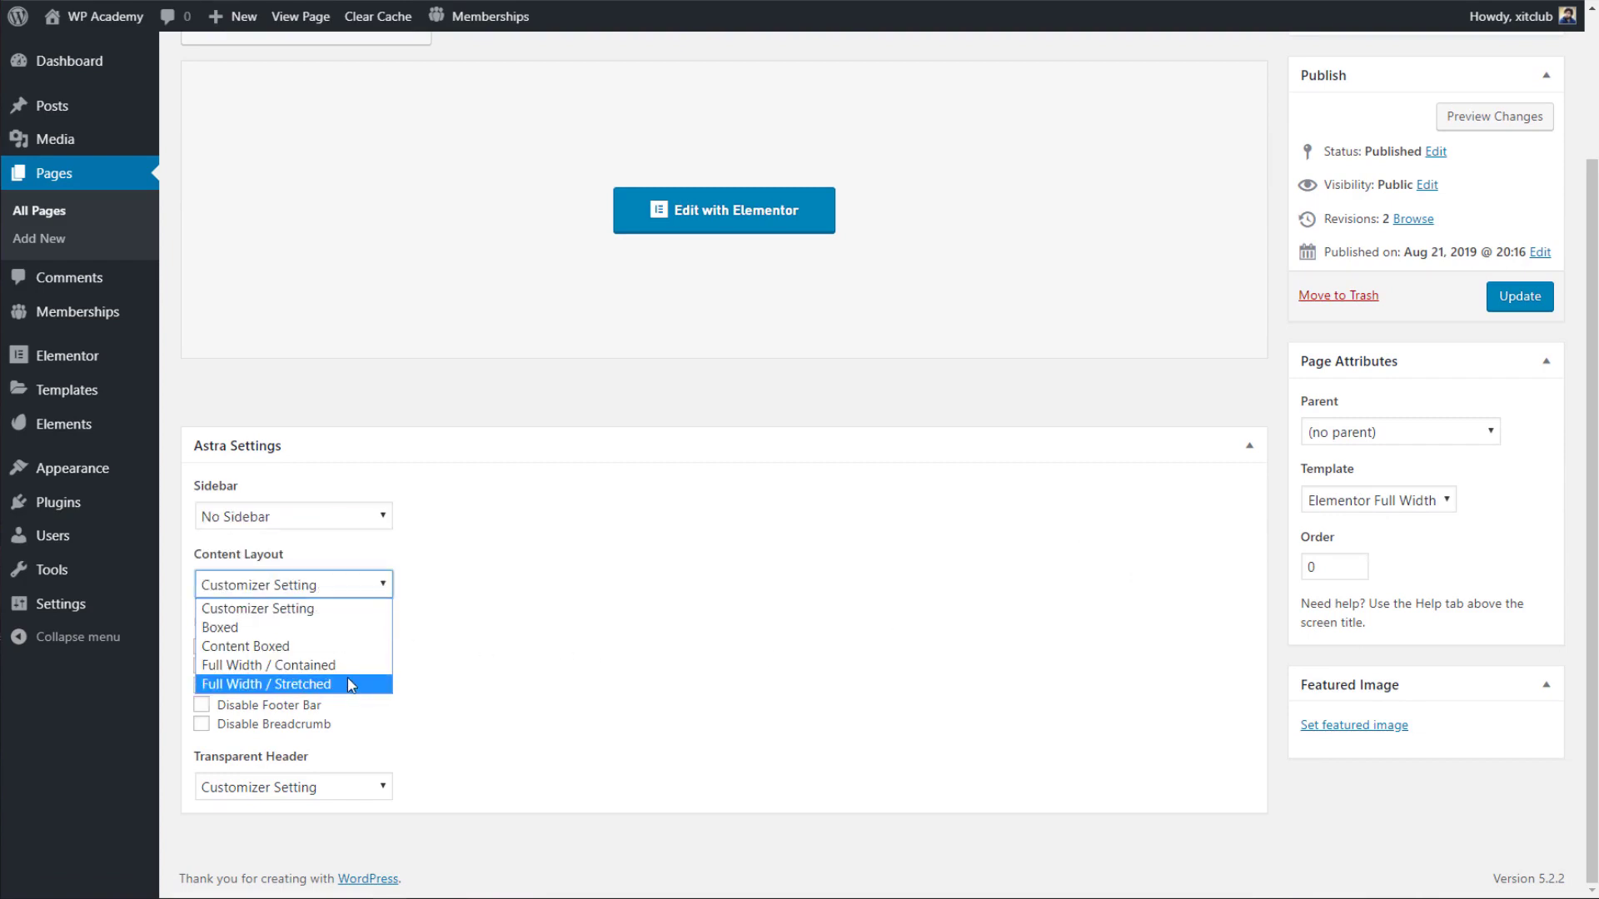
click(348, 684)
click(1520, 296)
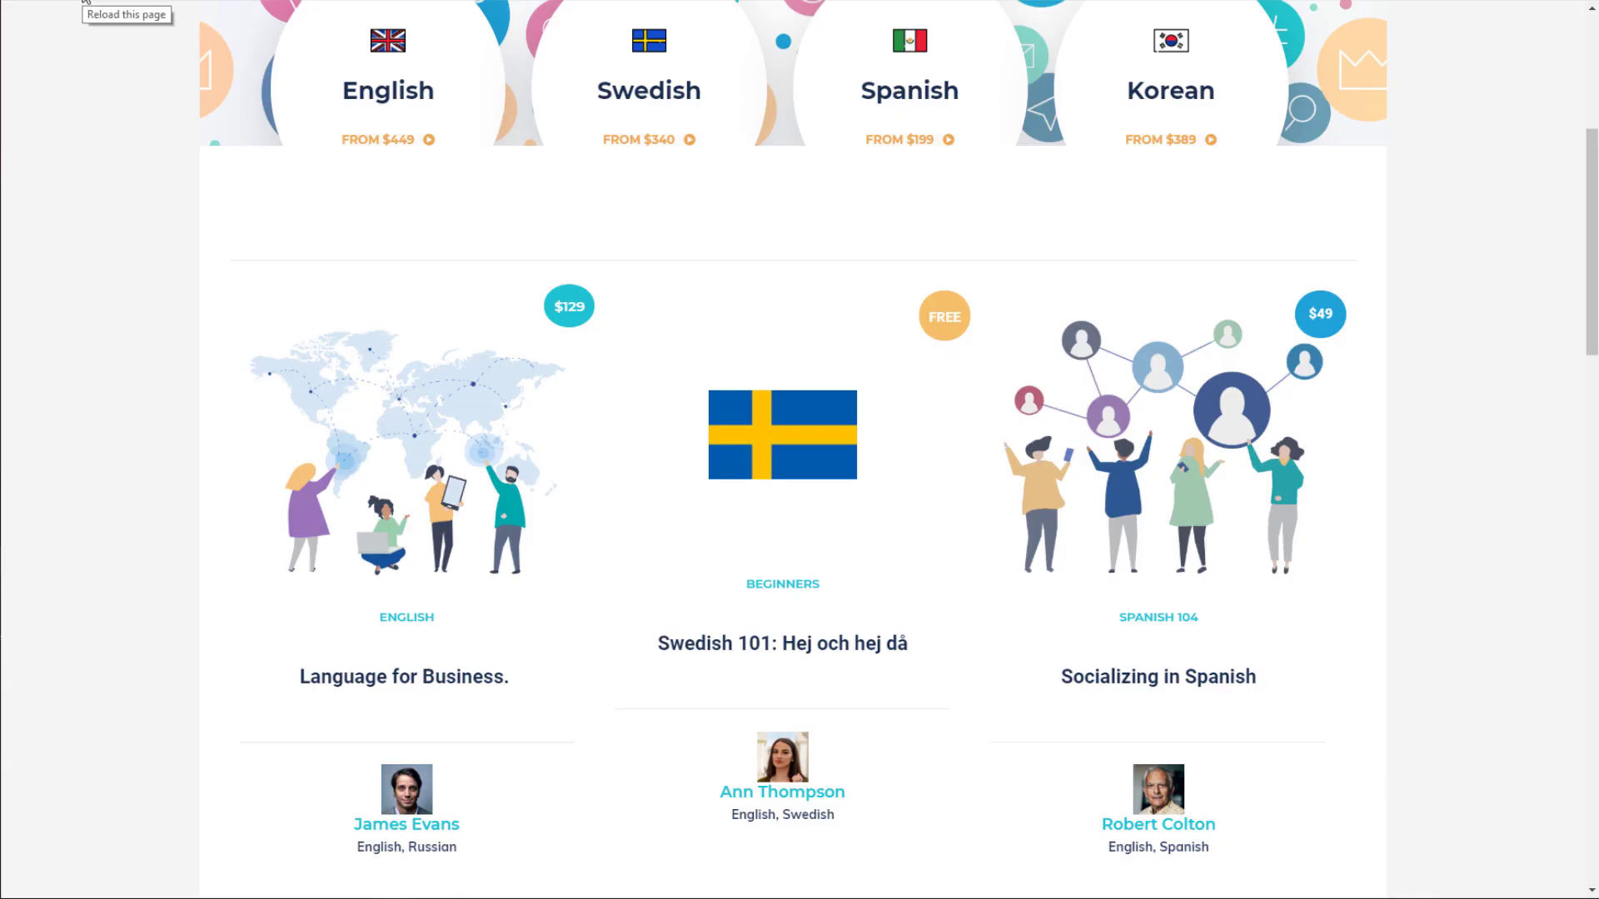
click(84, 3)
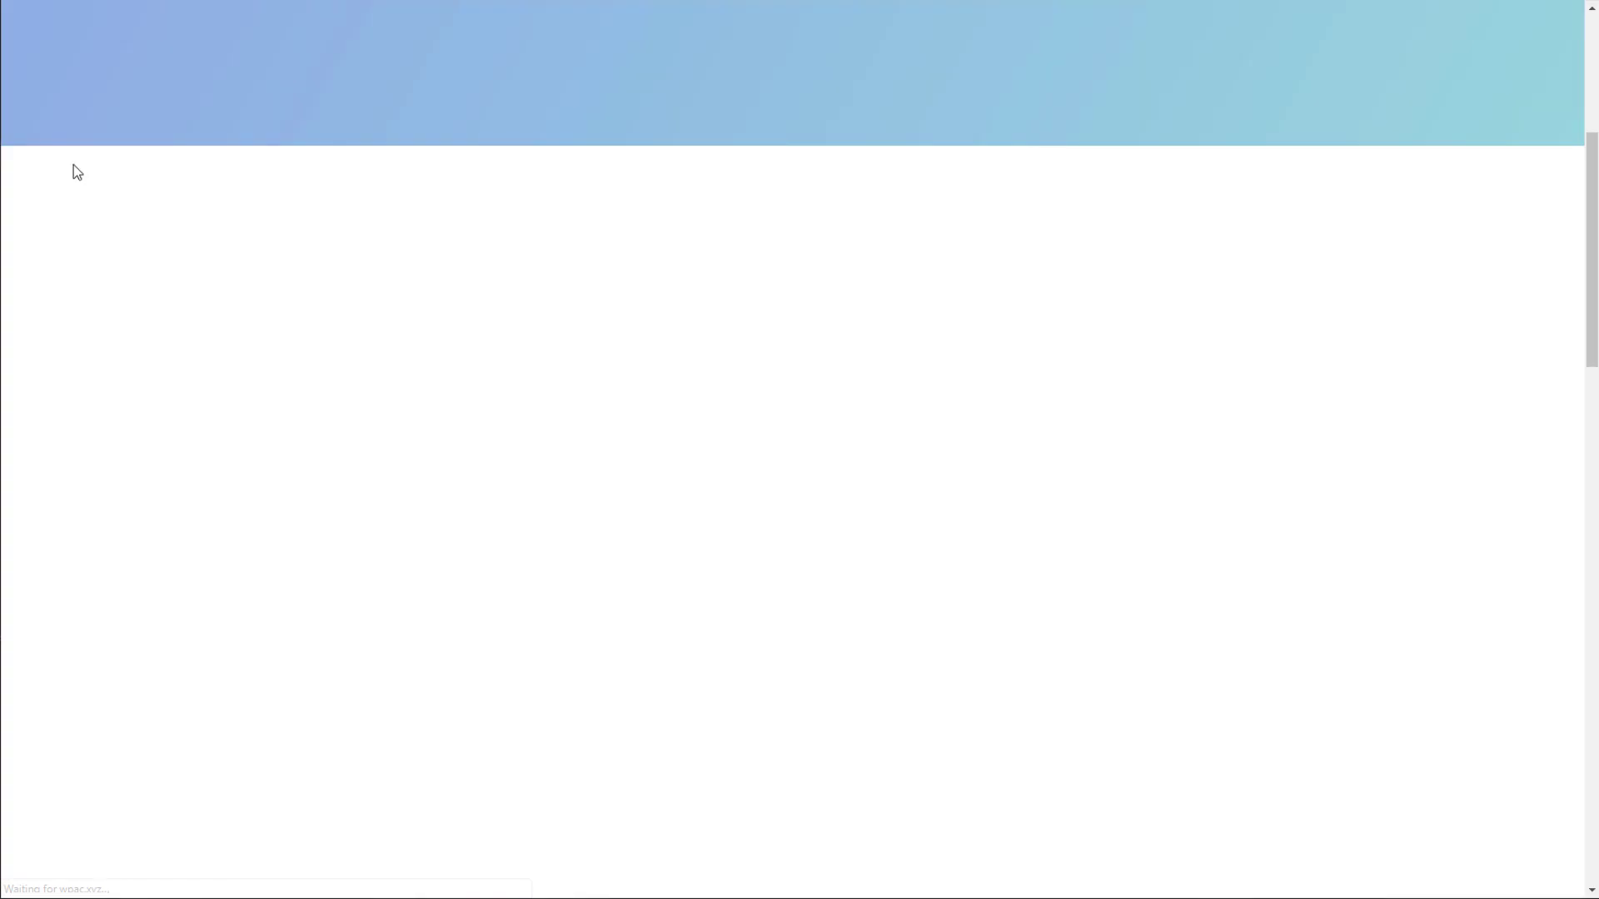
Examine the live Pricing page down to the English price tables and try the Business English plan's Try Now link.
scroll(117, 161, down, 12)
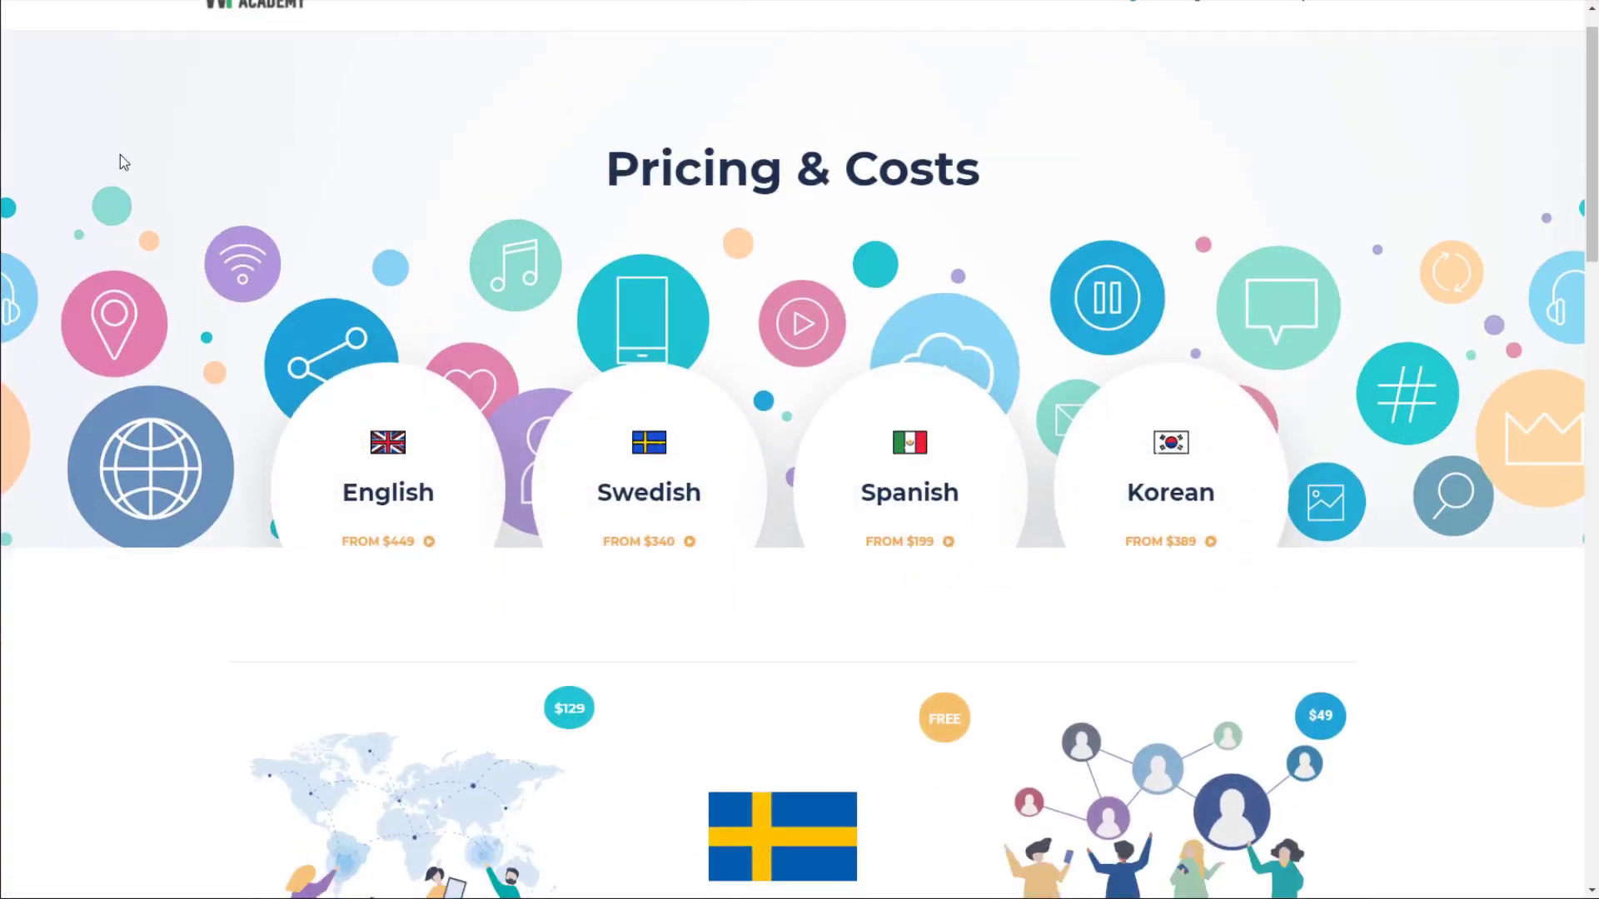
scroll(164, 133, down, 6)
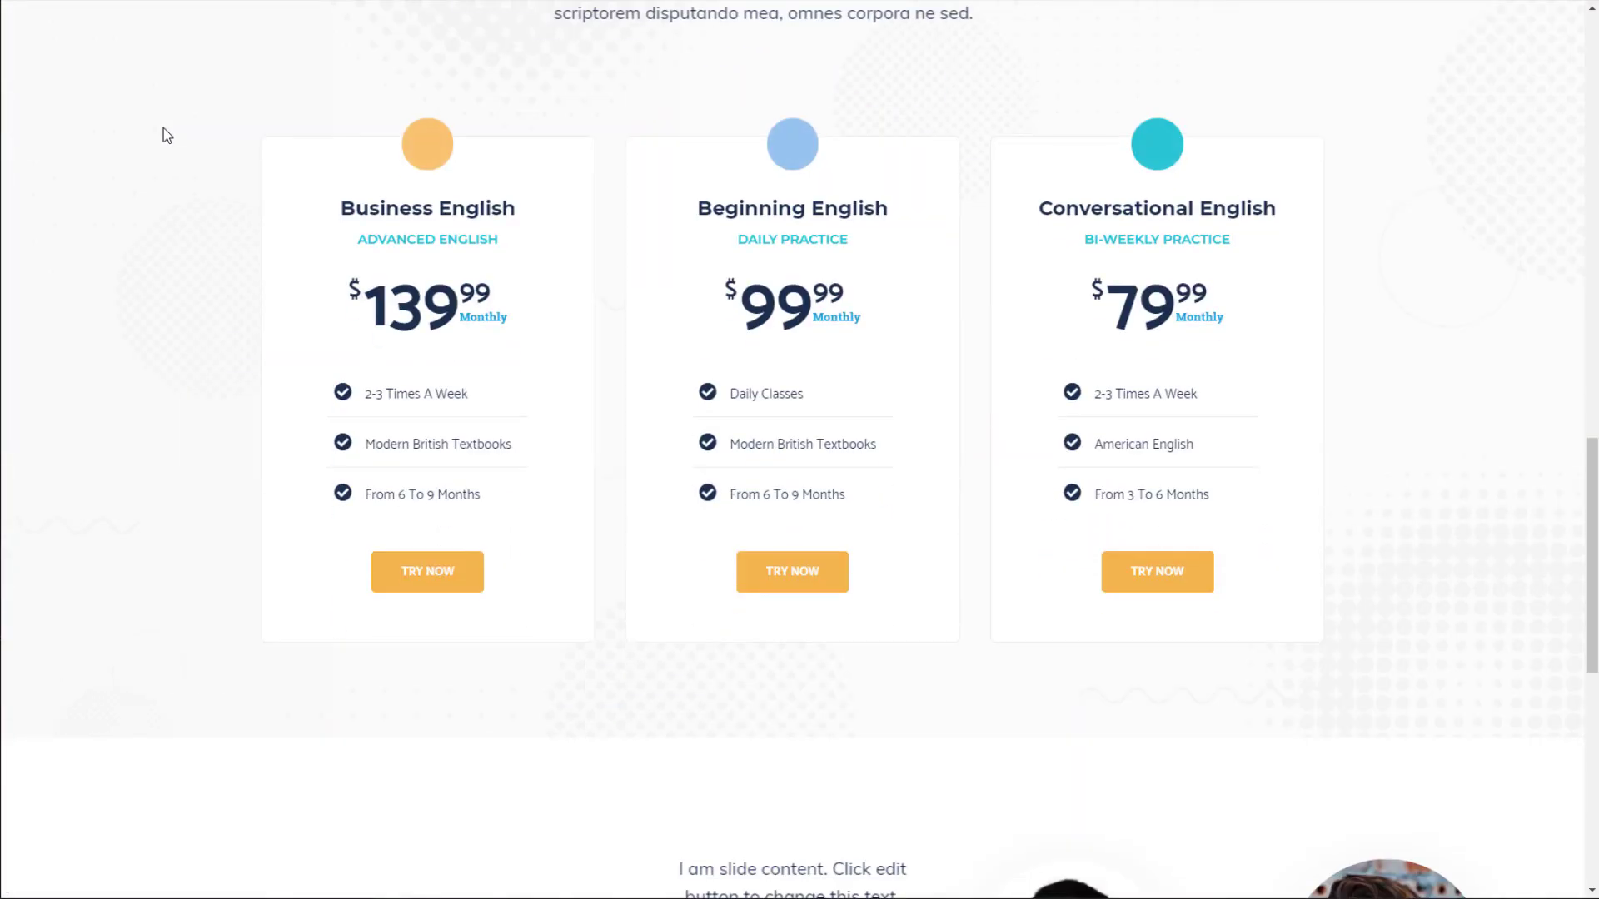
scroll(167, 129, up, 4)
scroll(533, 385, down, 2)
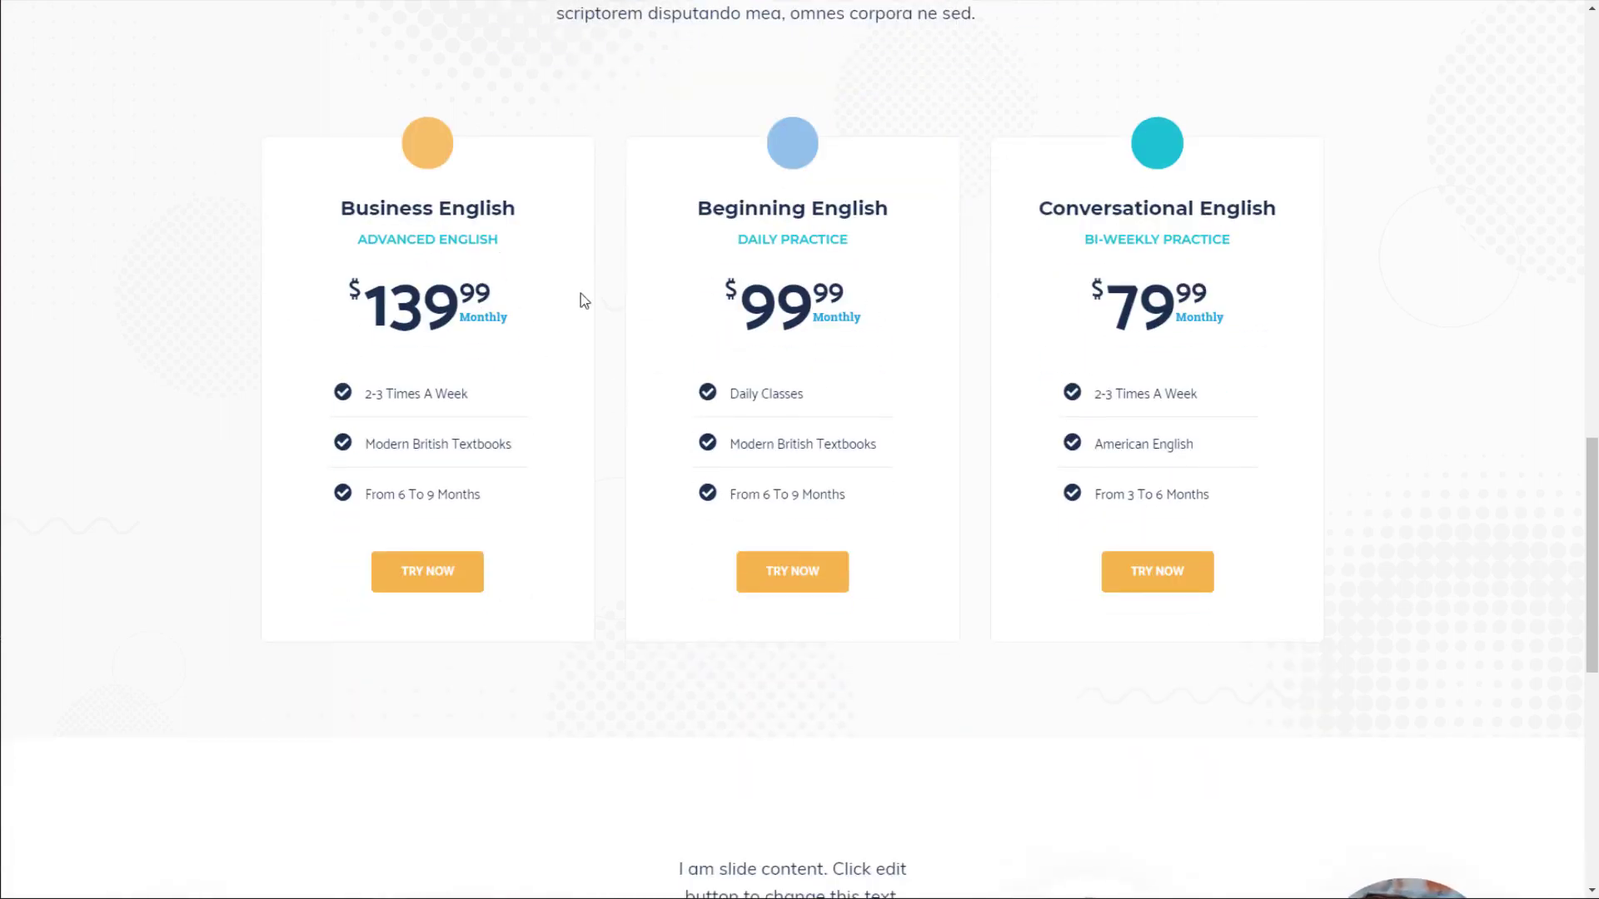
click(463, 587)
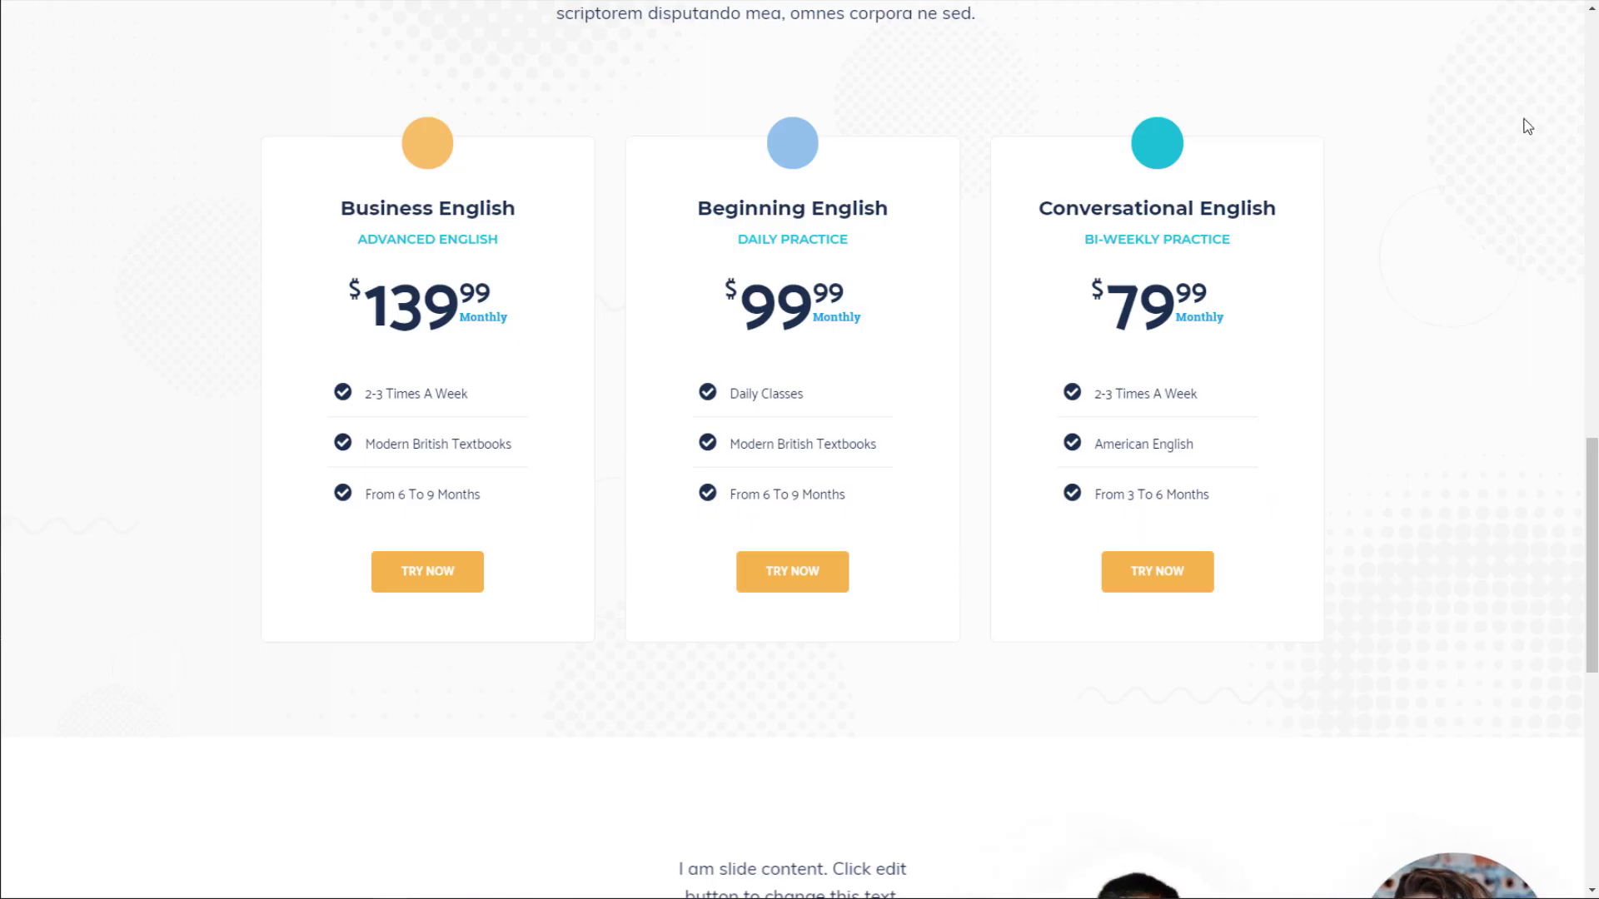
scroll(1528, 127, up, 15)
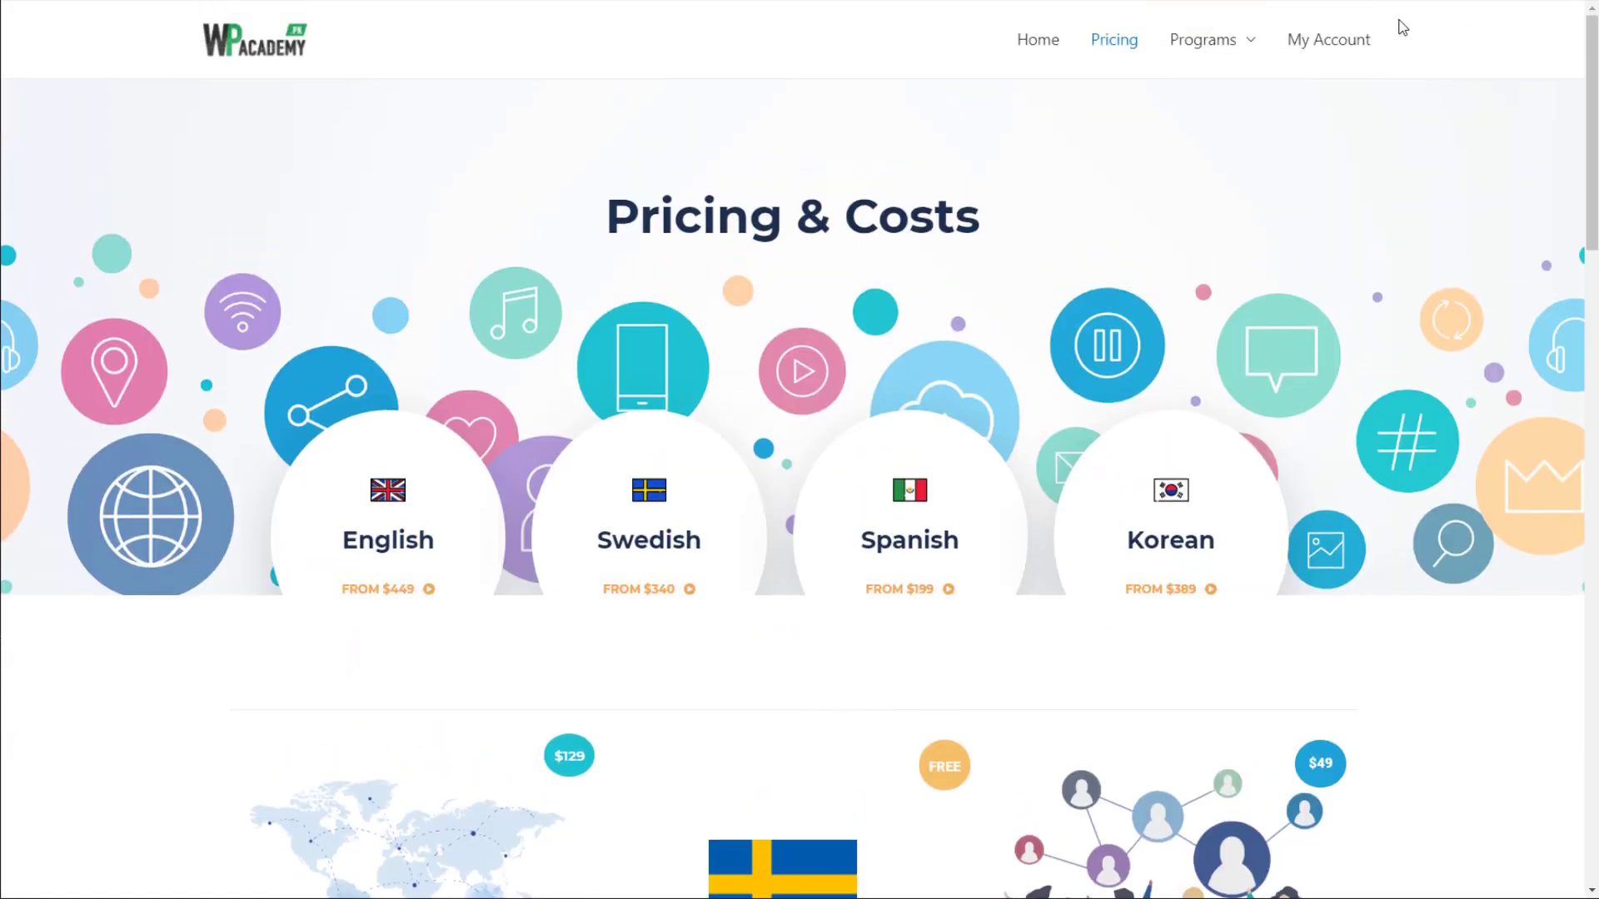
Review the member's My Account page and open the full list of membership options.
click(1344, 59)
drag(1589, 40, 1589, 242)
scroll(784, 302, down, 1)
scroll(786, 305, down, 4)
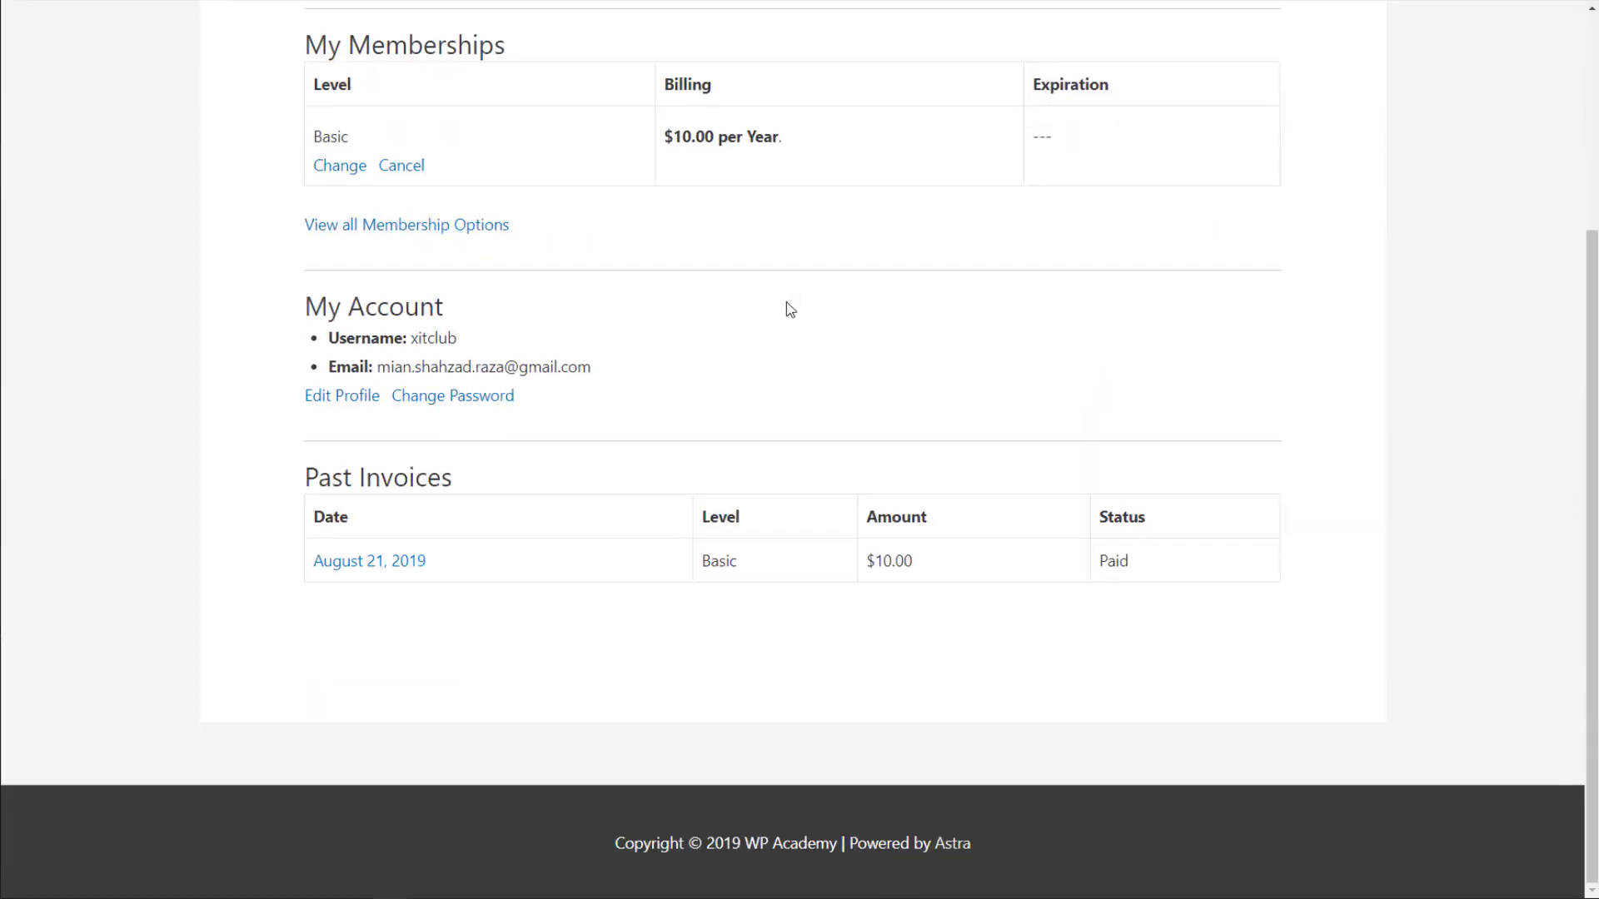
scroll(517, 422, up, 5)
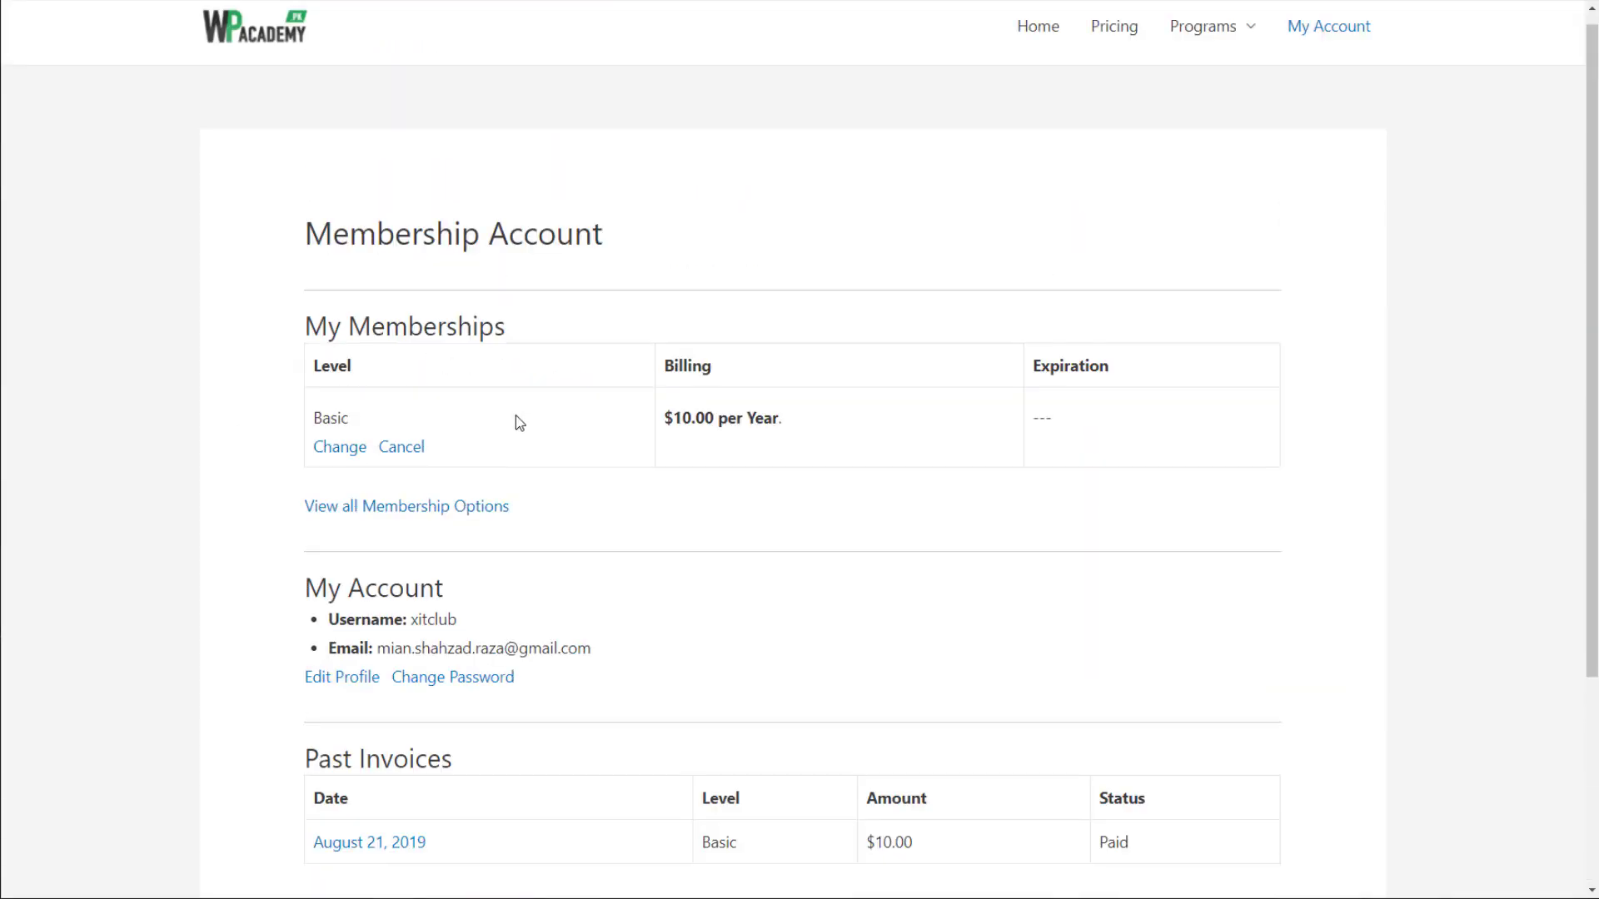
click(444, 523)
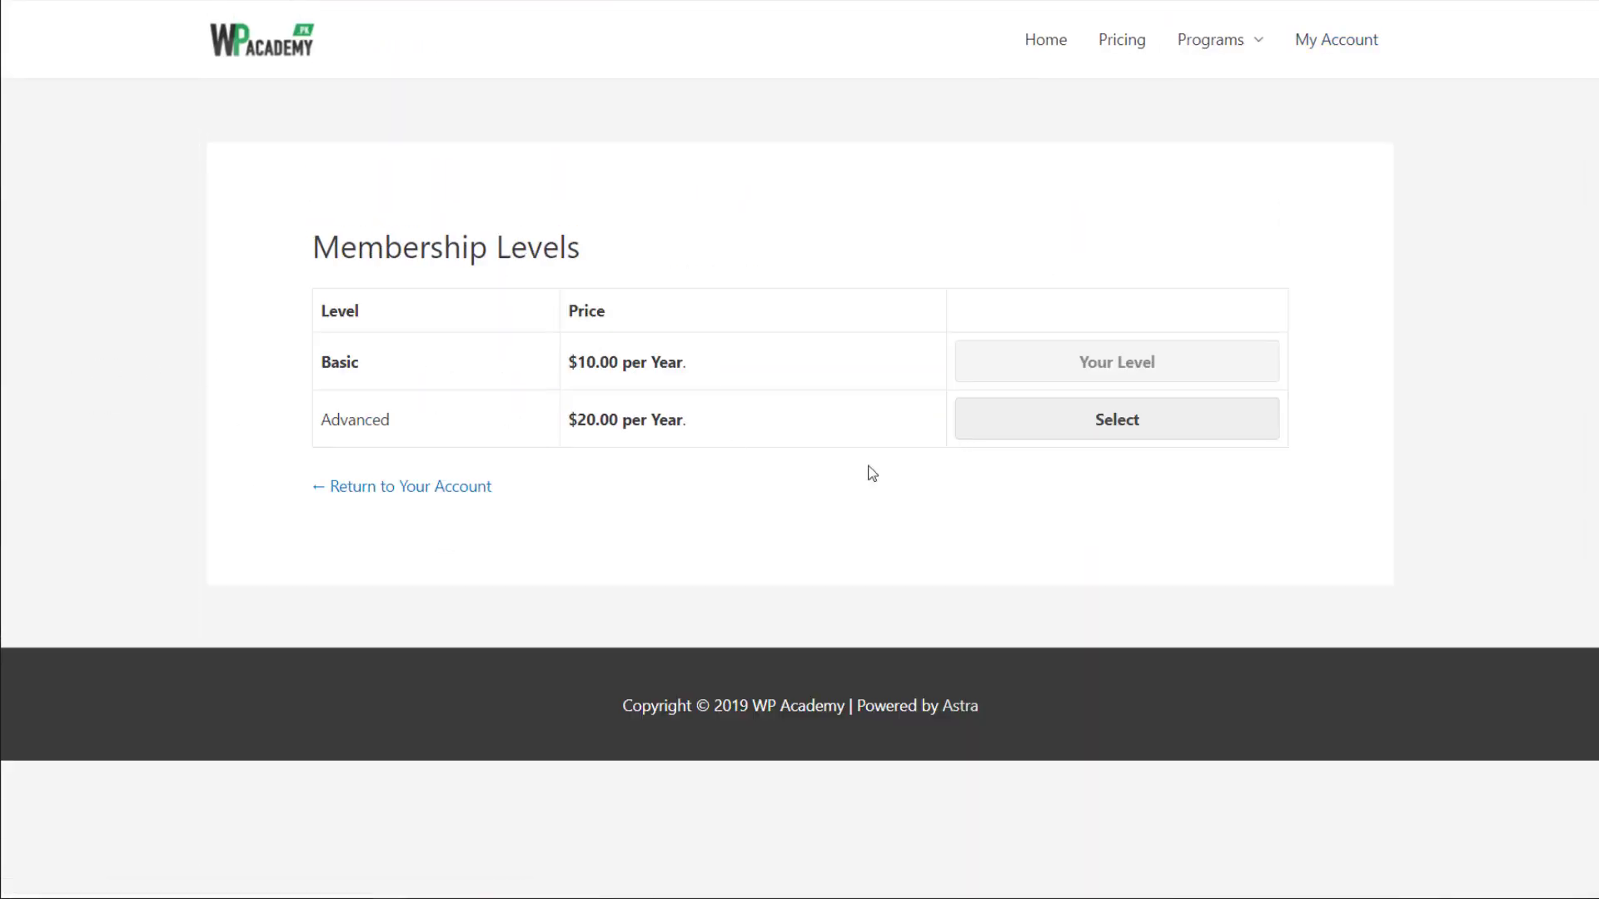
Open the Advanced level's checkout in a new tab and copy the link address of its Select option.
right_click(1057, 420)
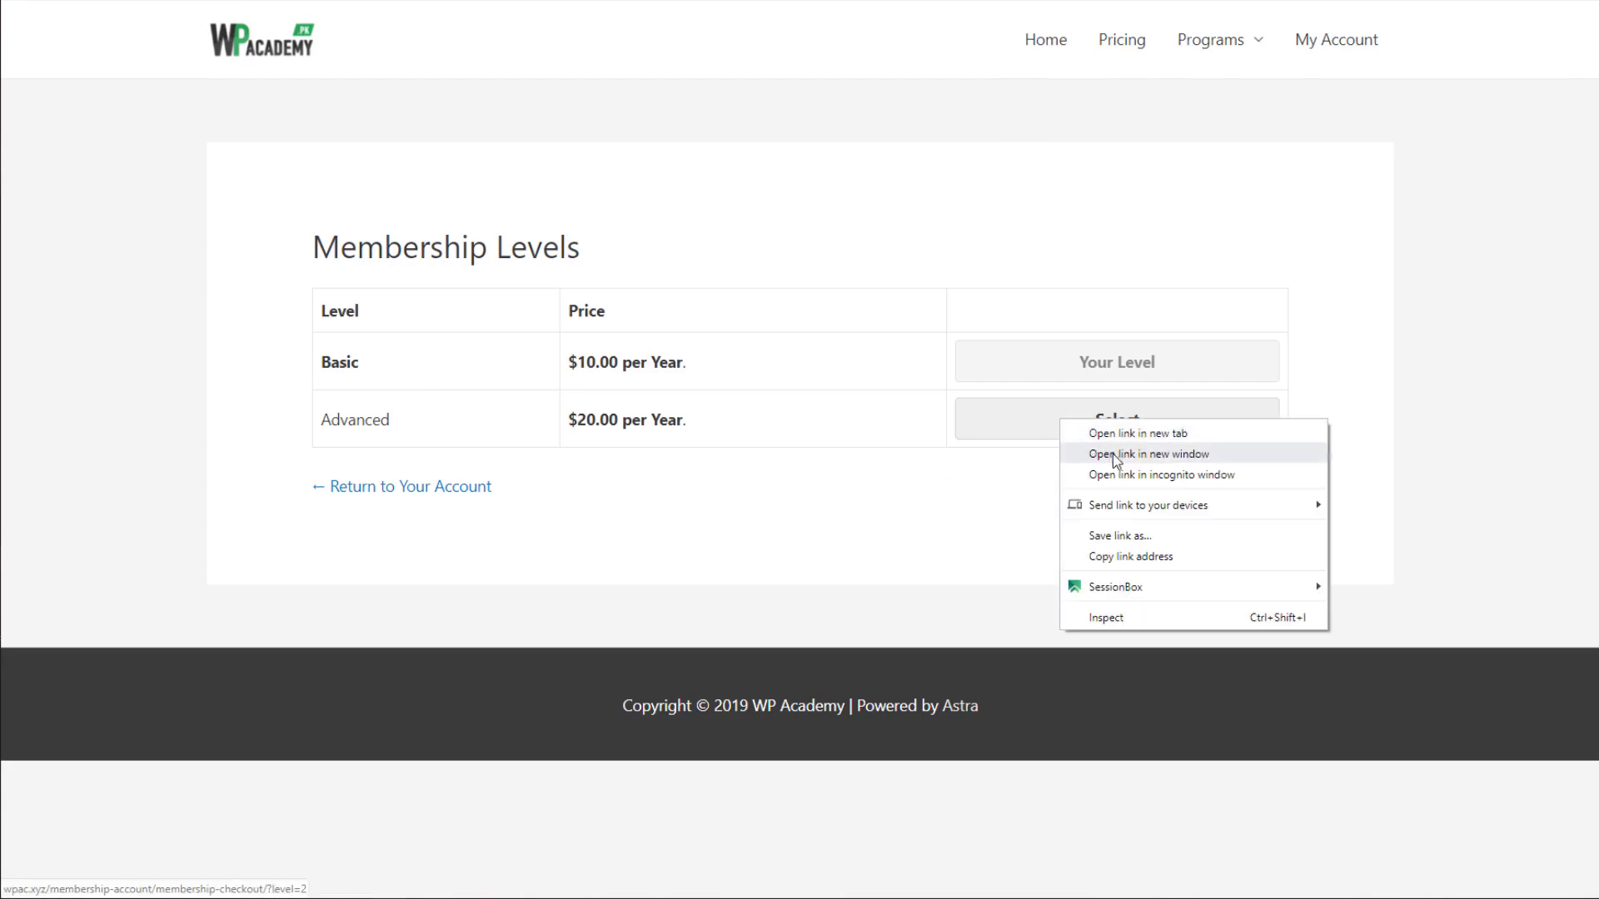
click(1109, 432)
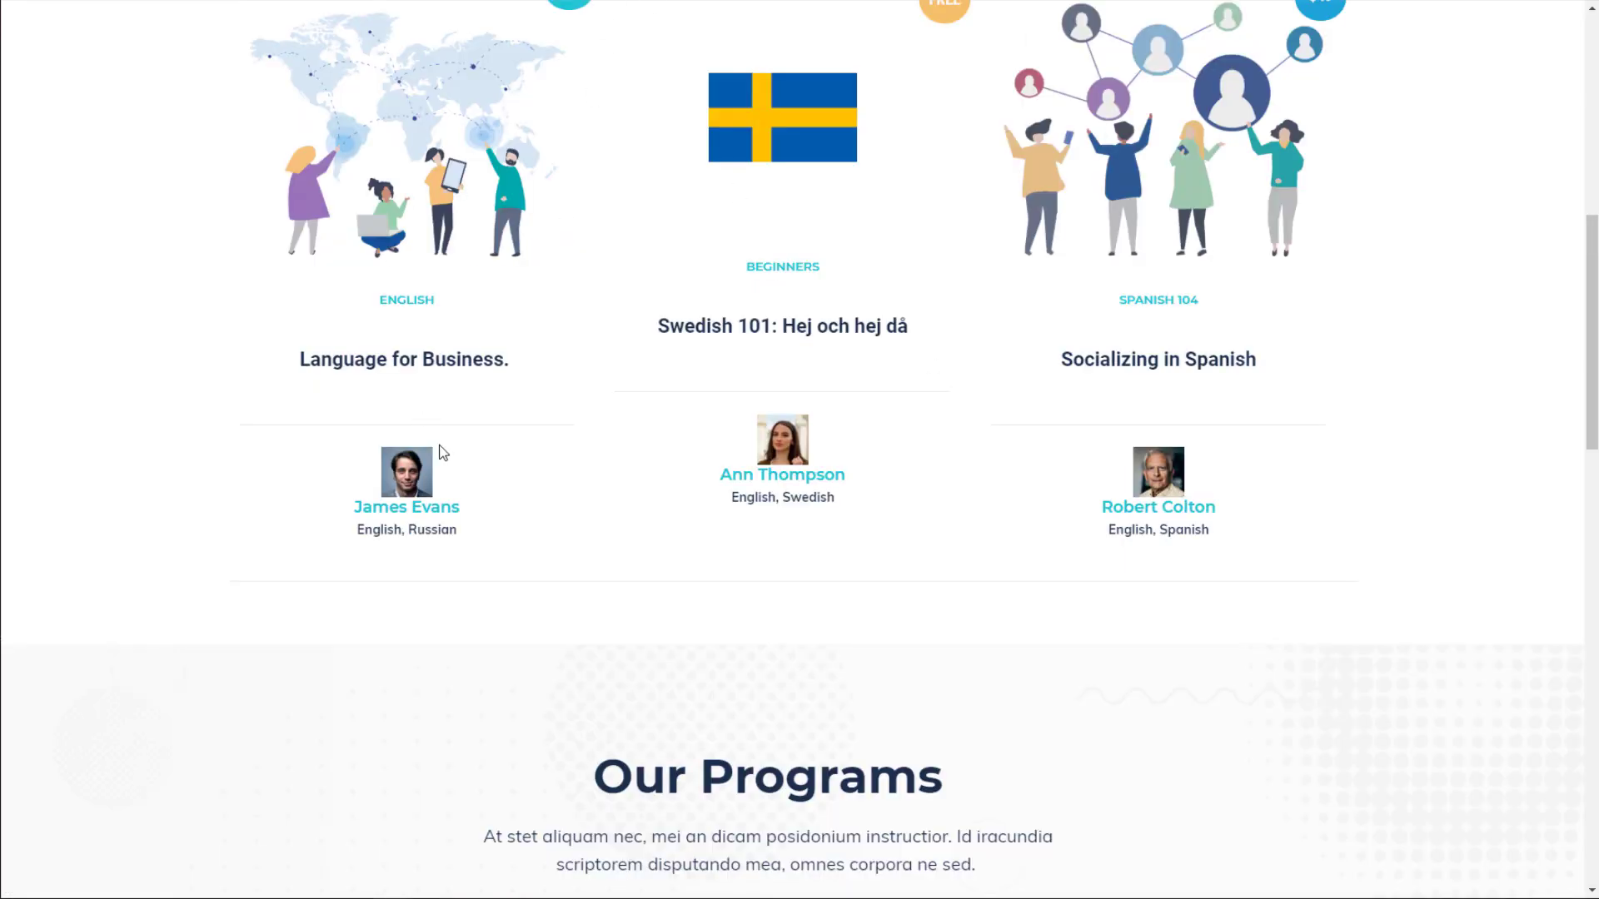
scroll(441, 452, down, 10)
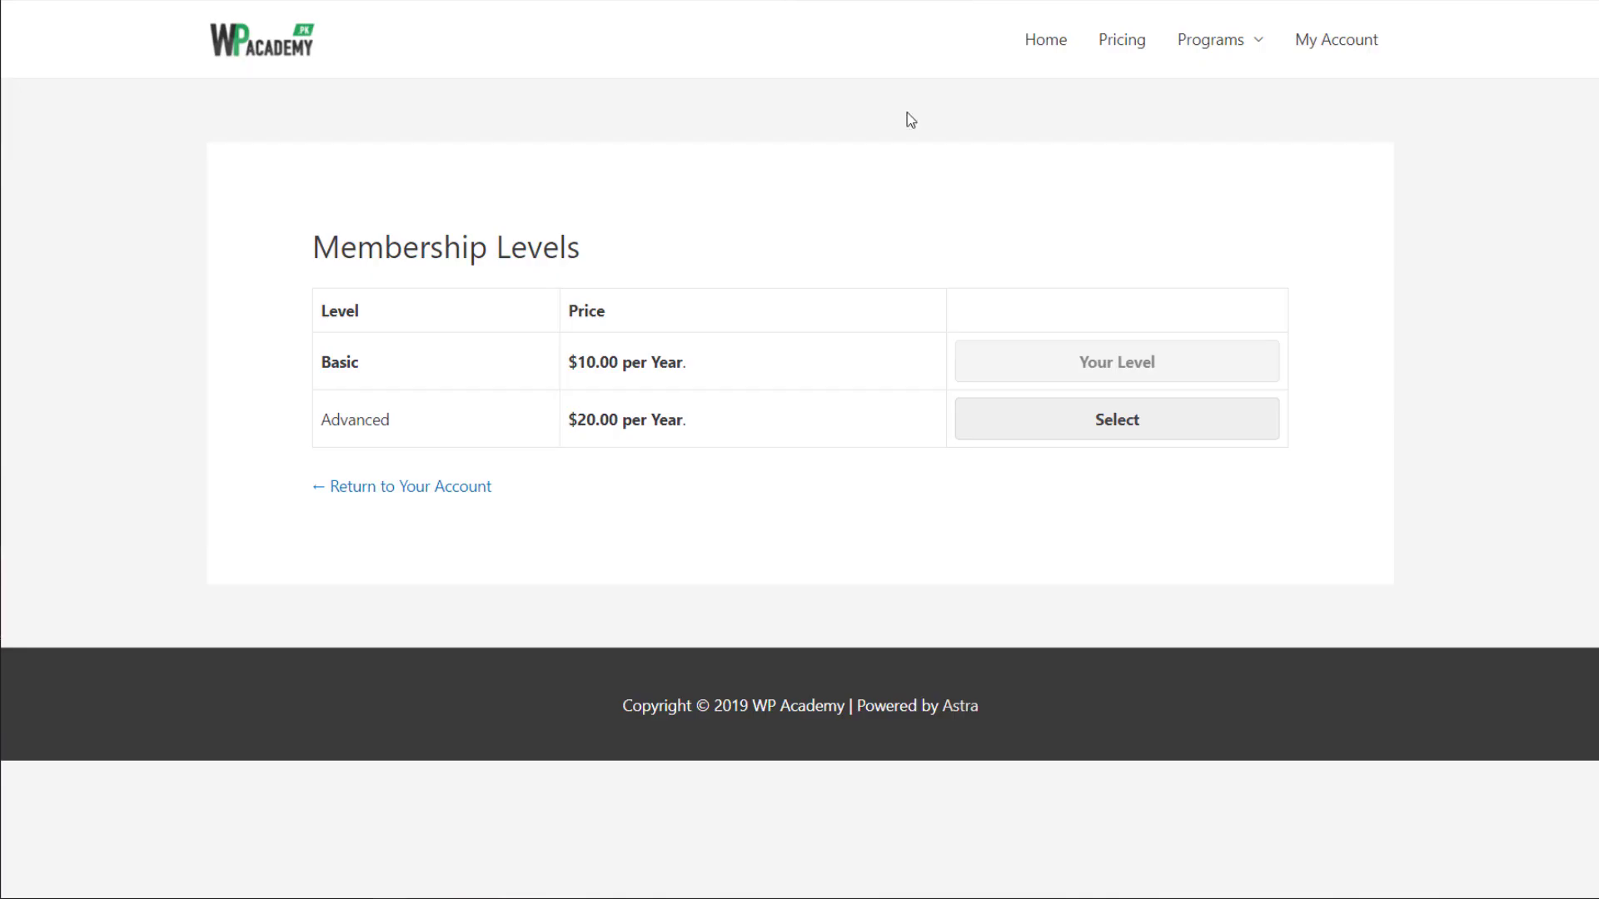
right_click(1071, 442)
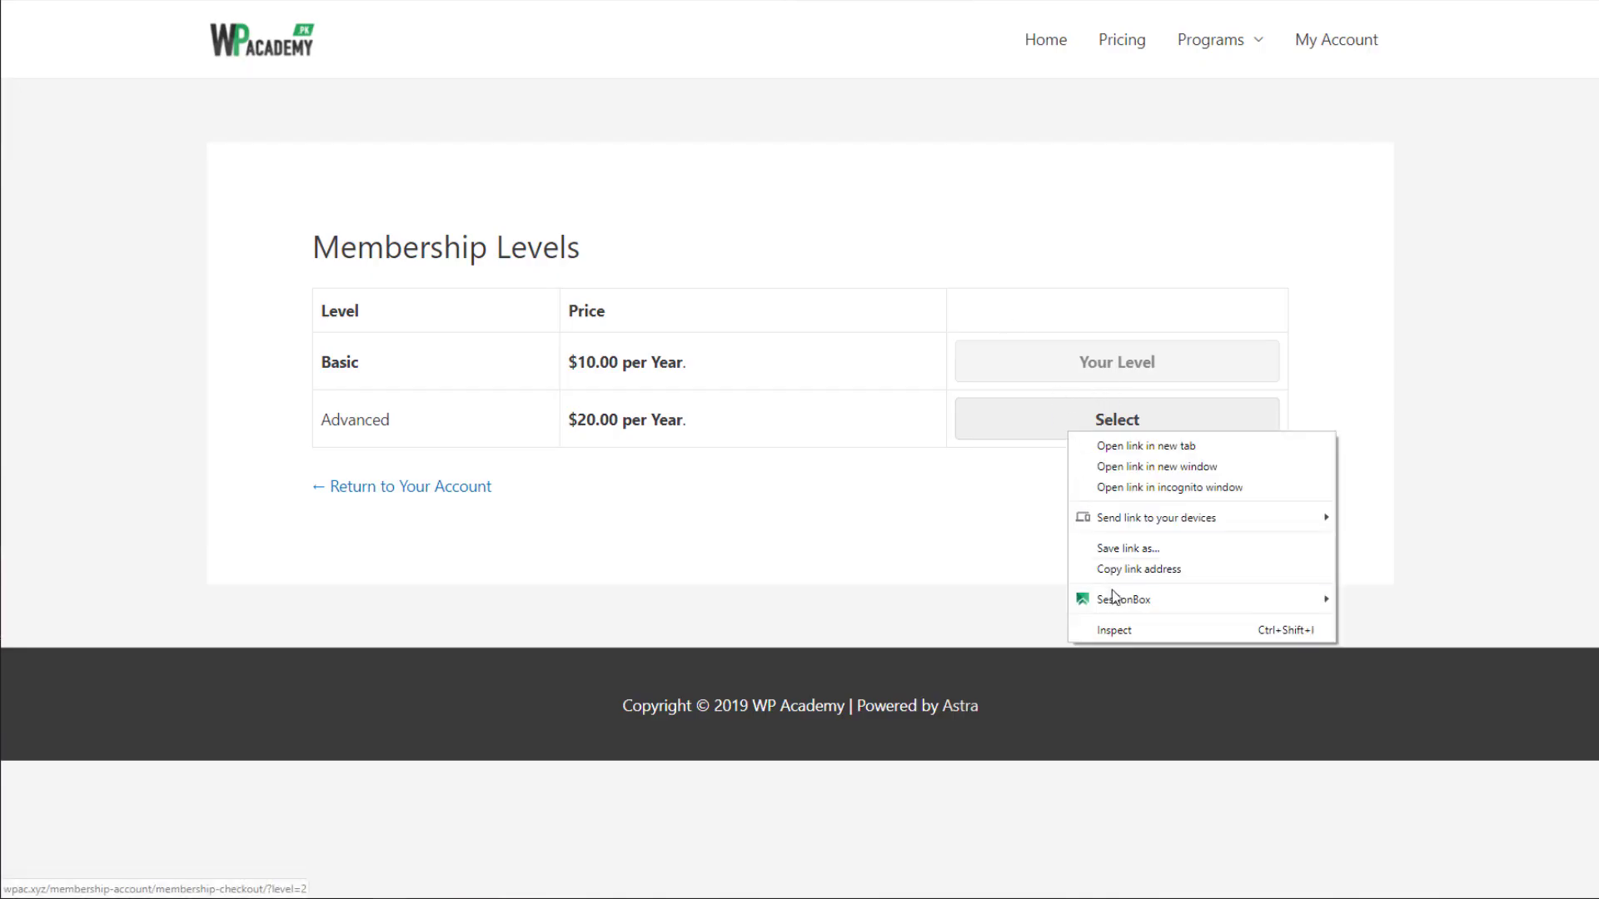
click(1116, 571)
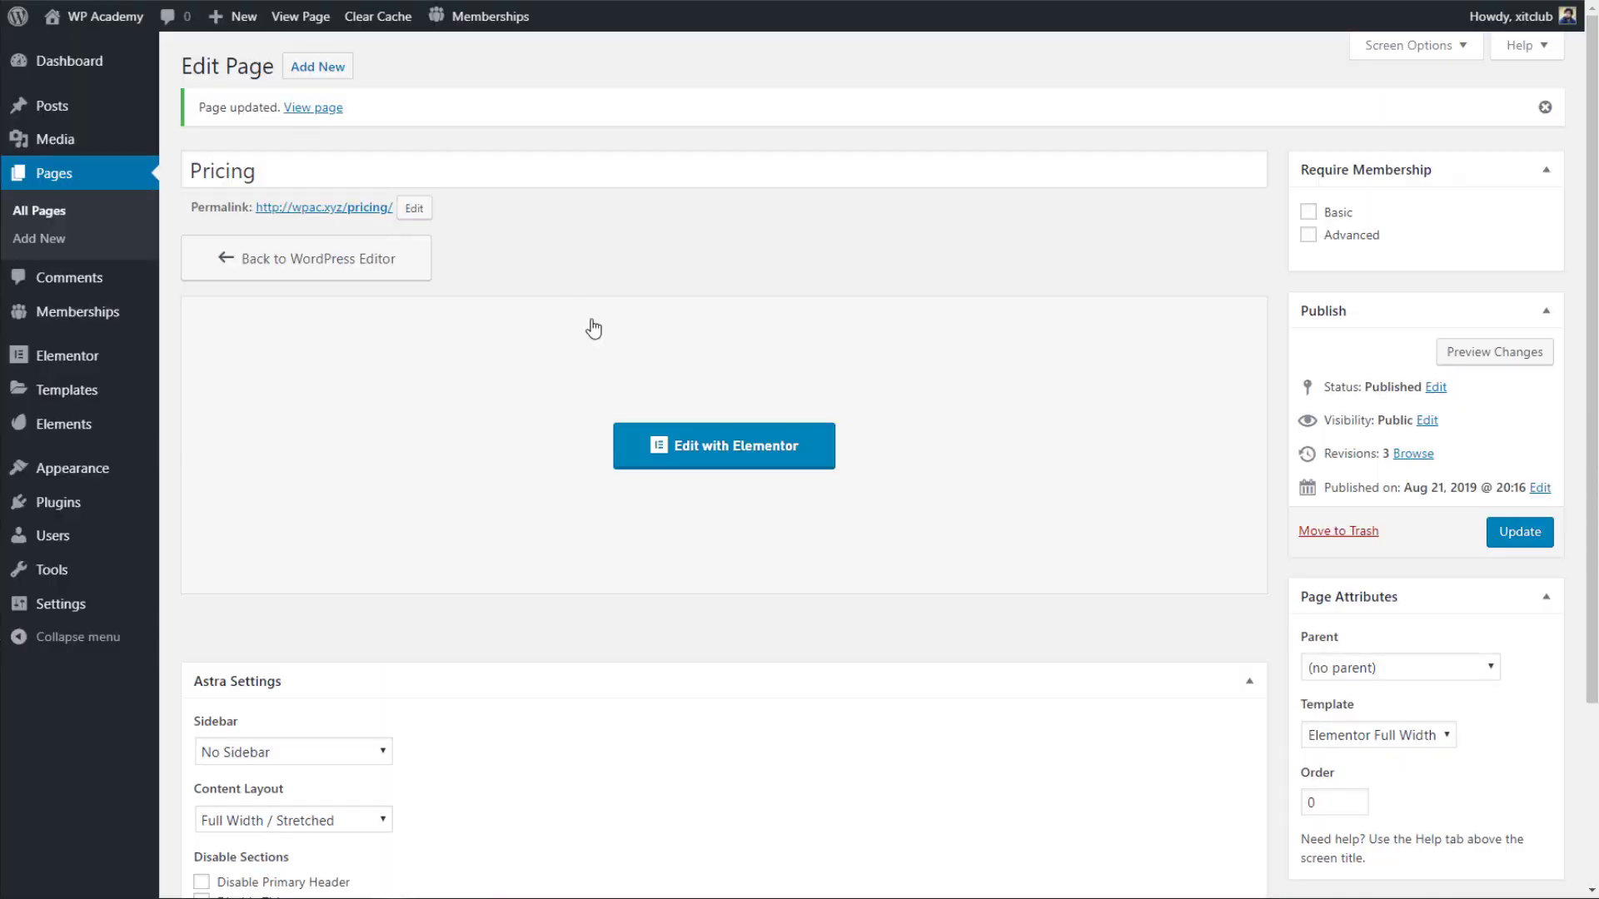
Open the Pricing page in Elementor and change the Beginning English price table's title to "Advanced".
click(671, 440)
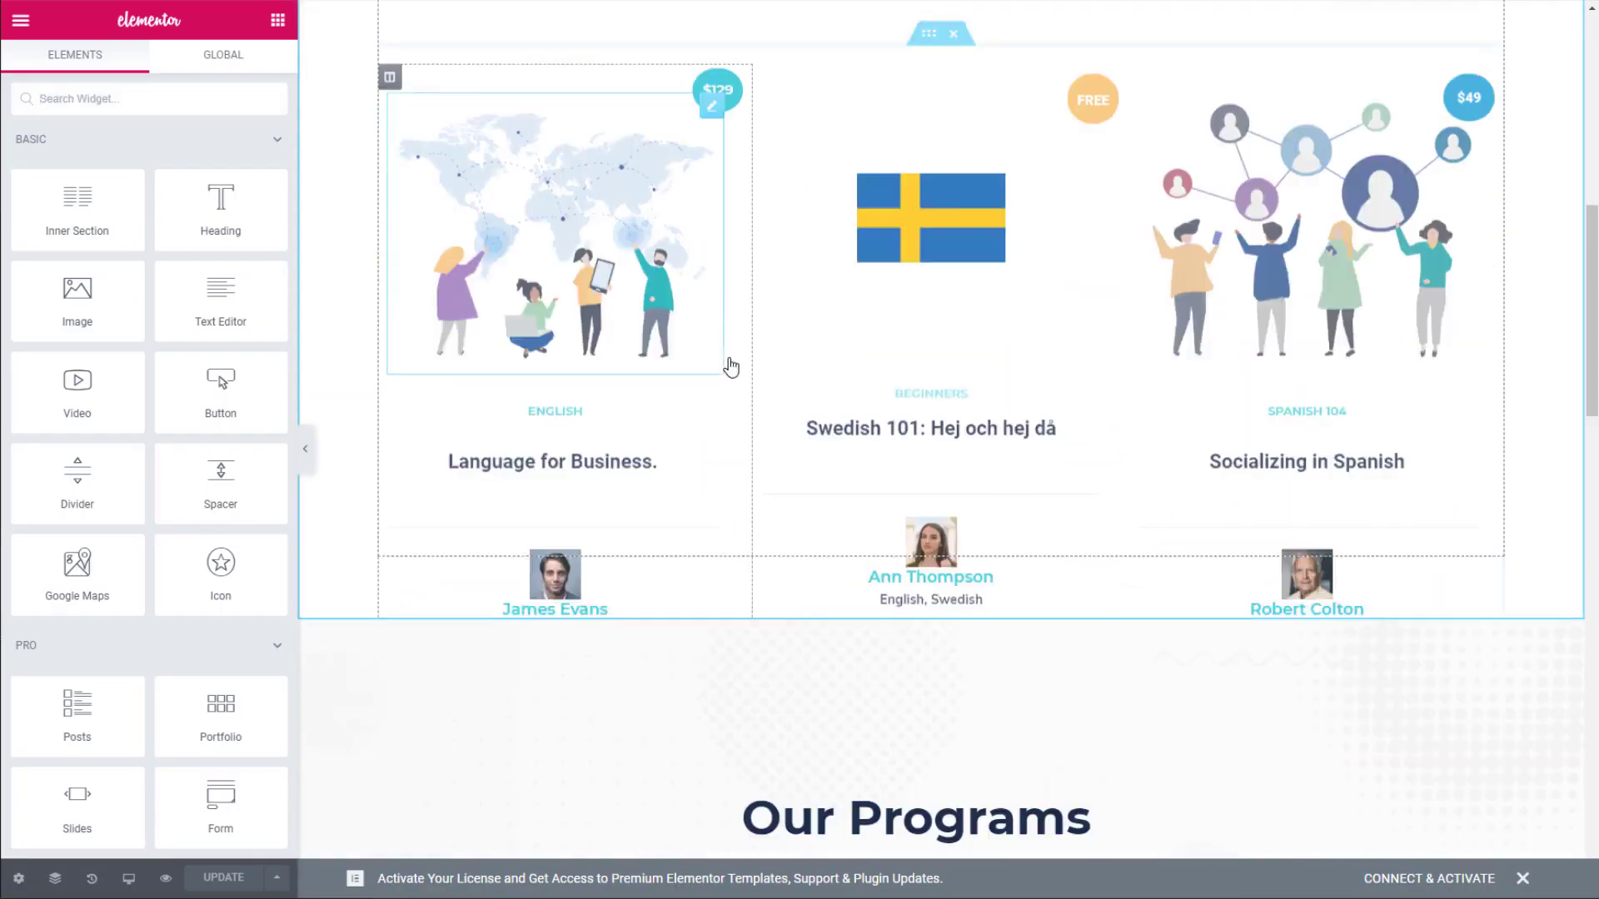
scroll(730, 366, down, 10)
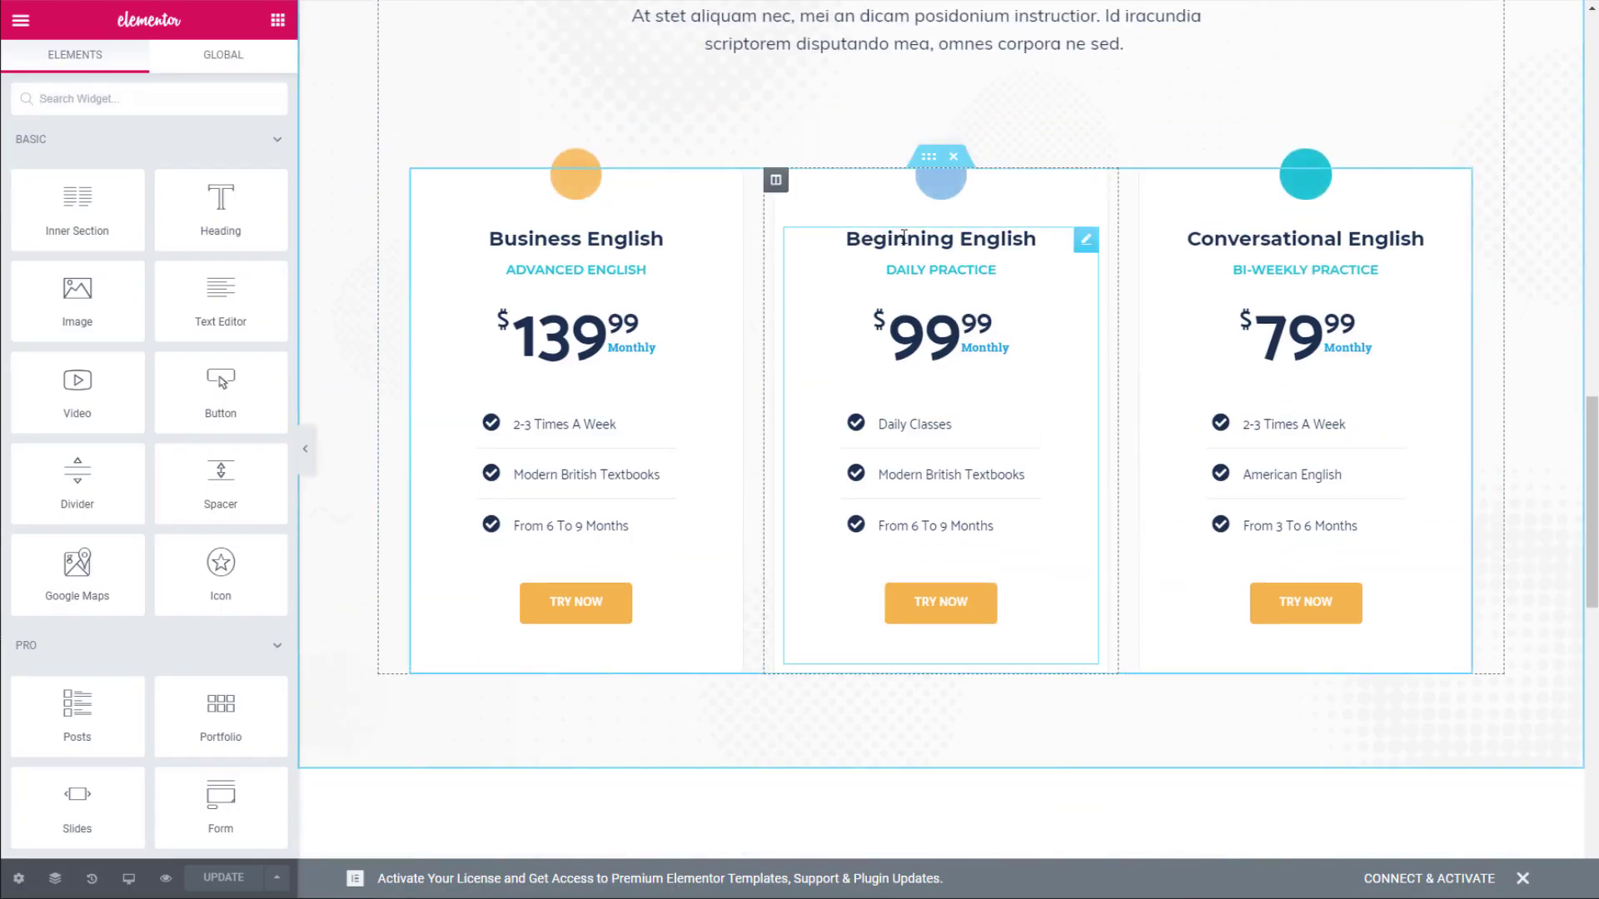
click(904, 235)
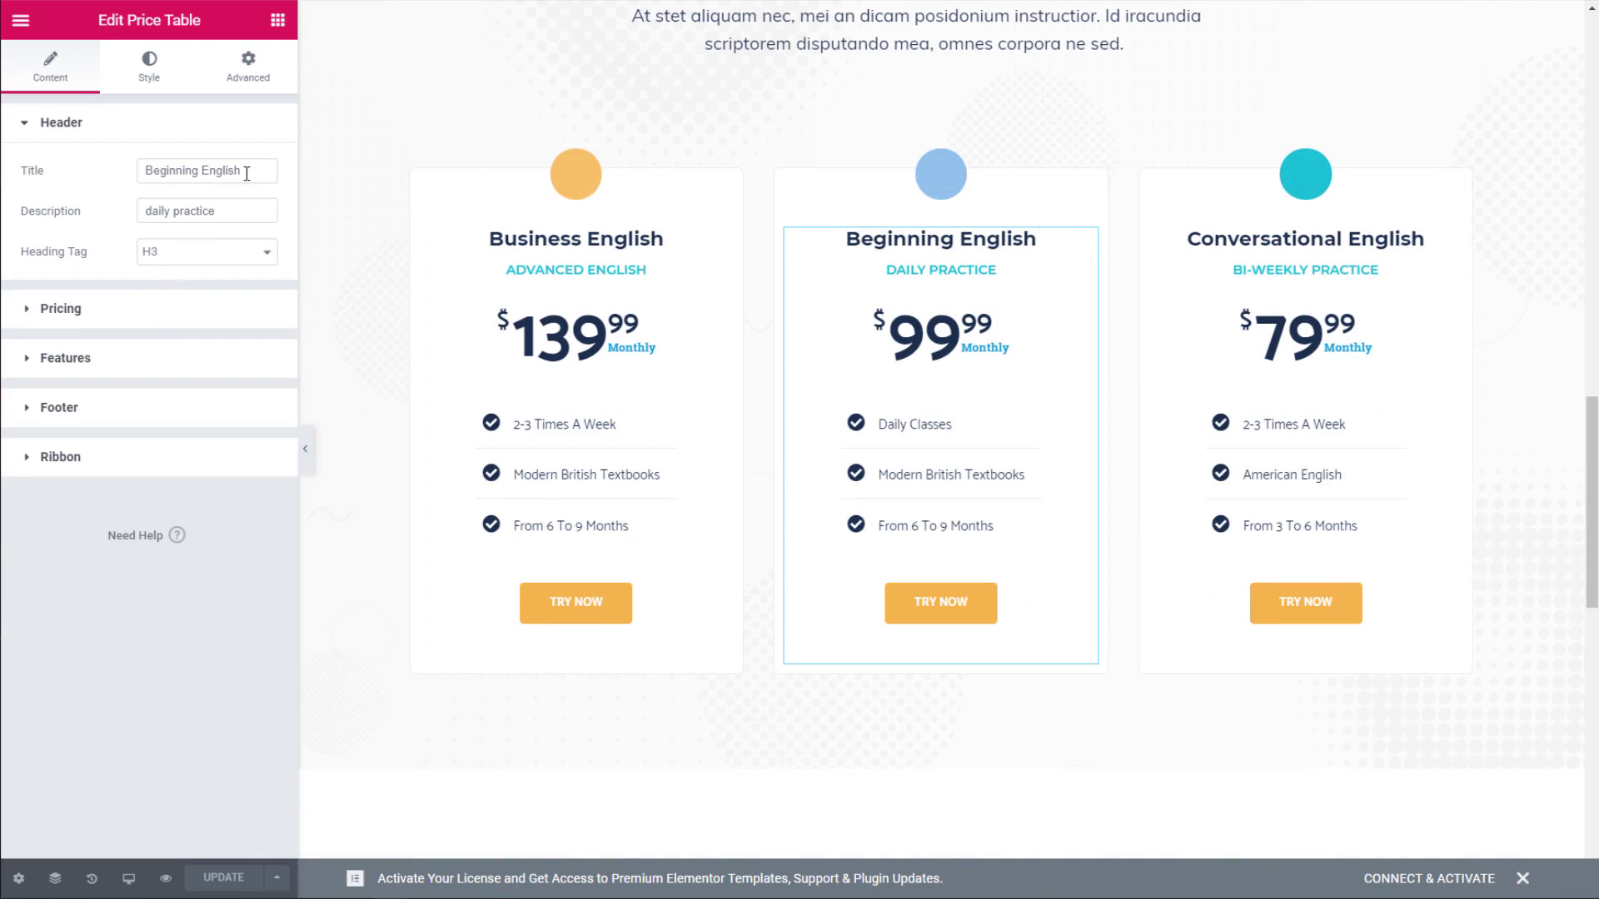
drag(246, 174, 105, 167)
text(Advanced)
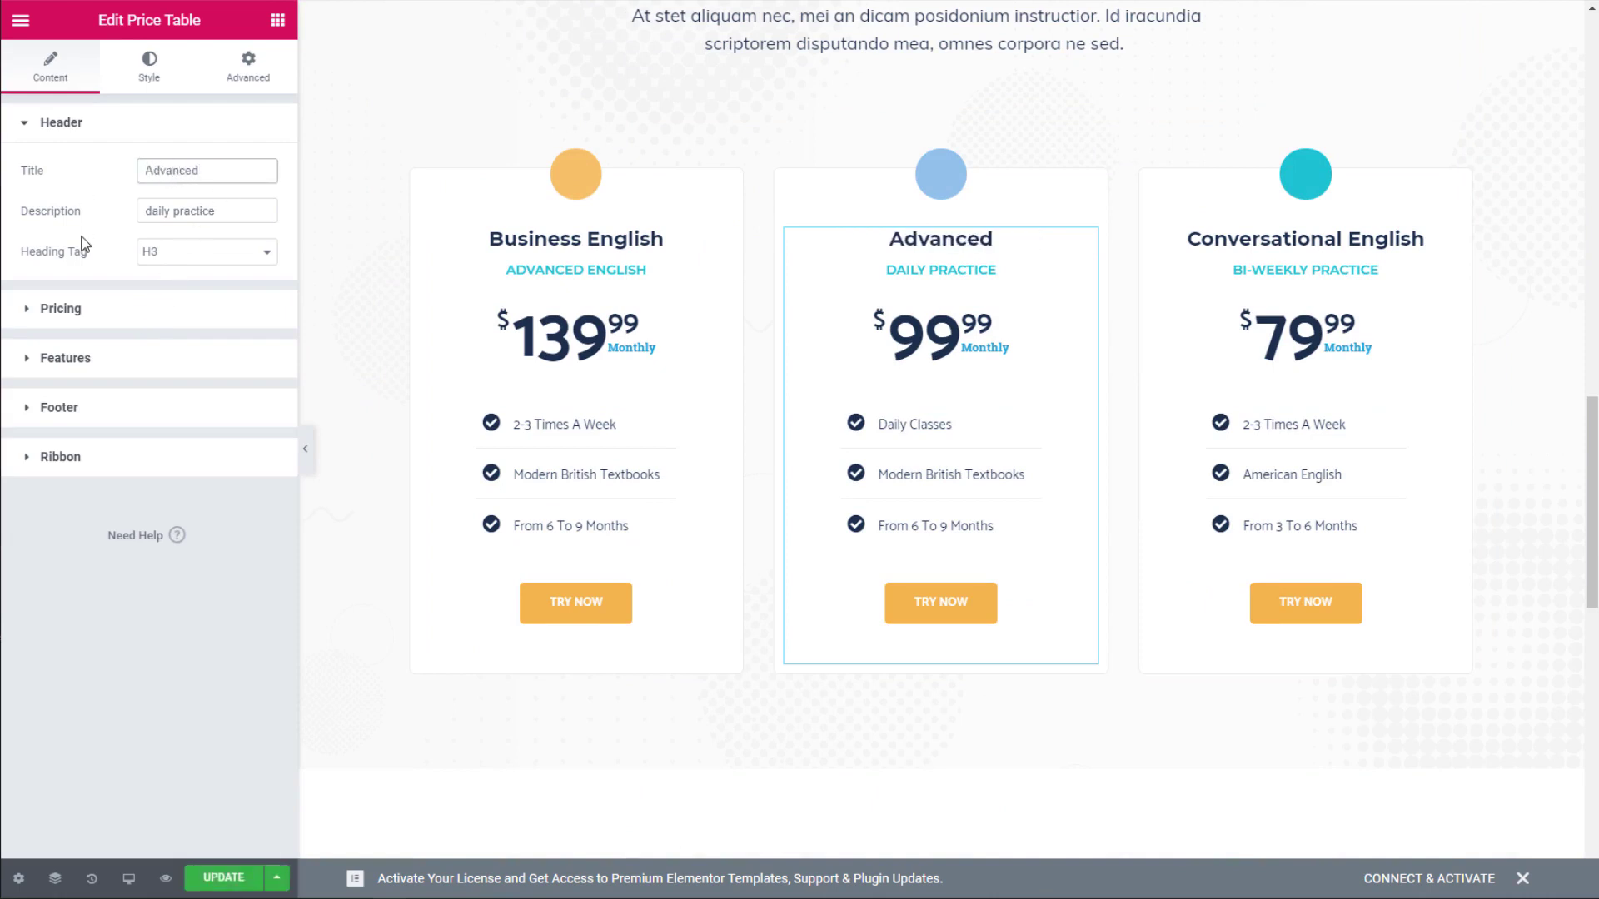
Set the Advanced price table's price to 20 and its period to "Yearly".
click(154, 310)
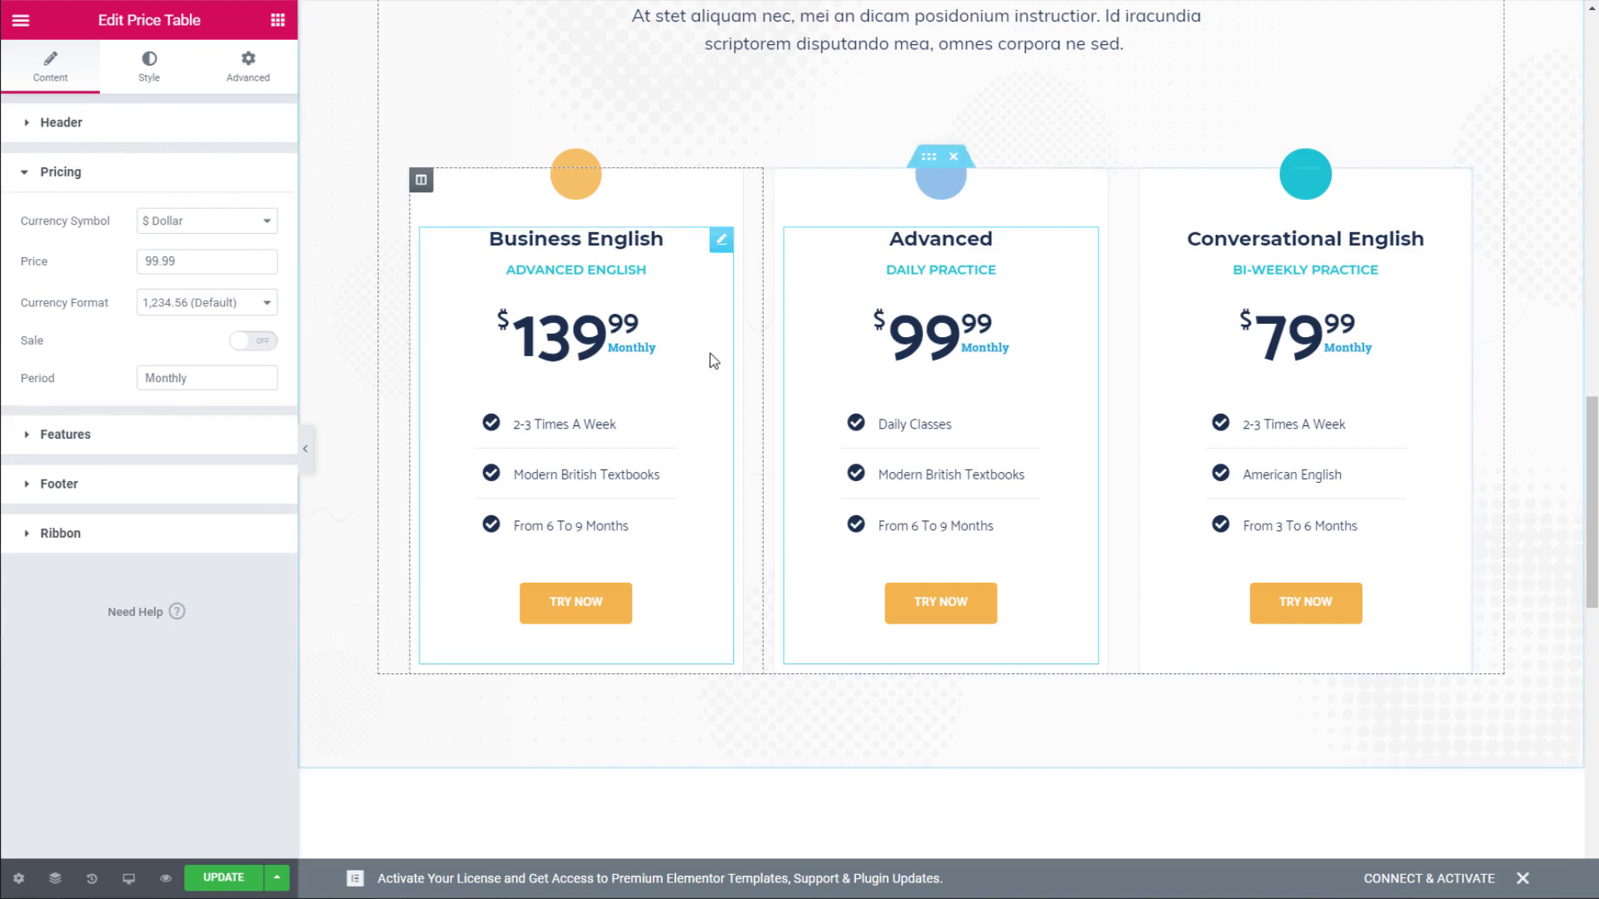
drag(174, 262, 132, 257)
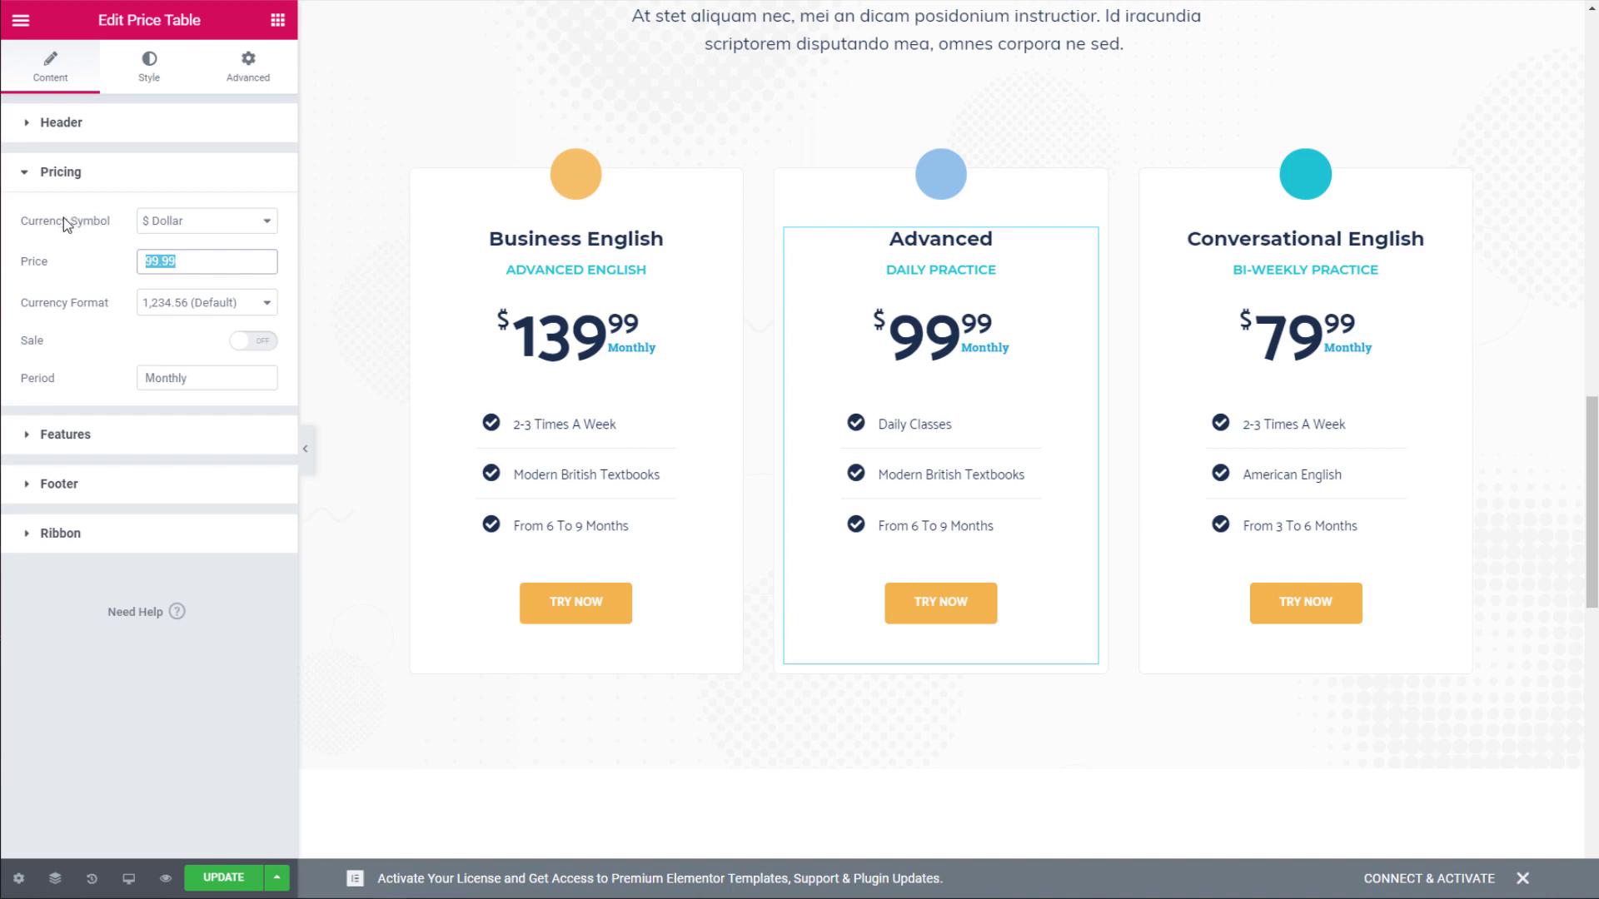
text(20)
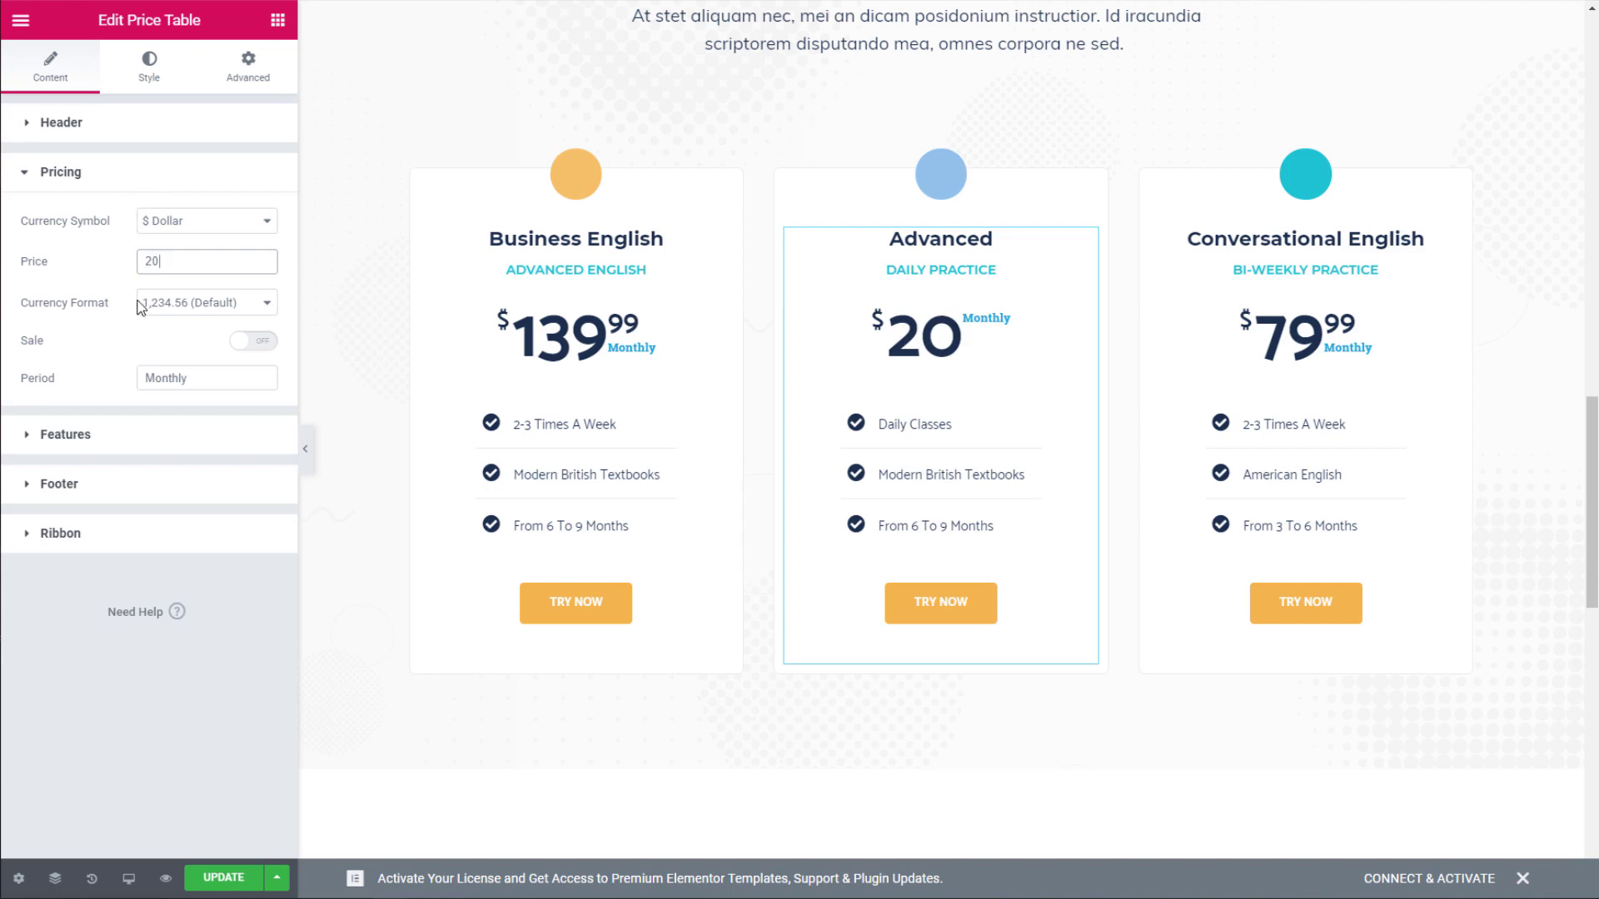
double_click(210, 384)
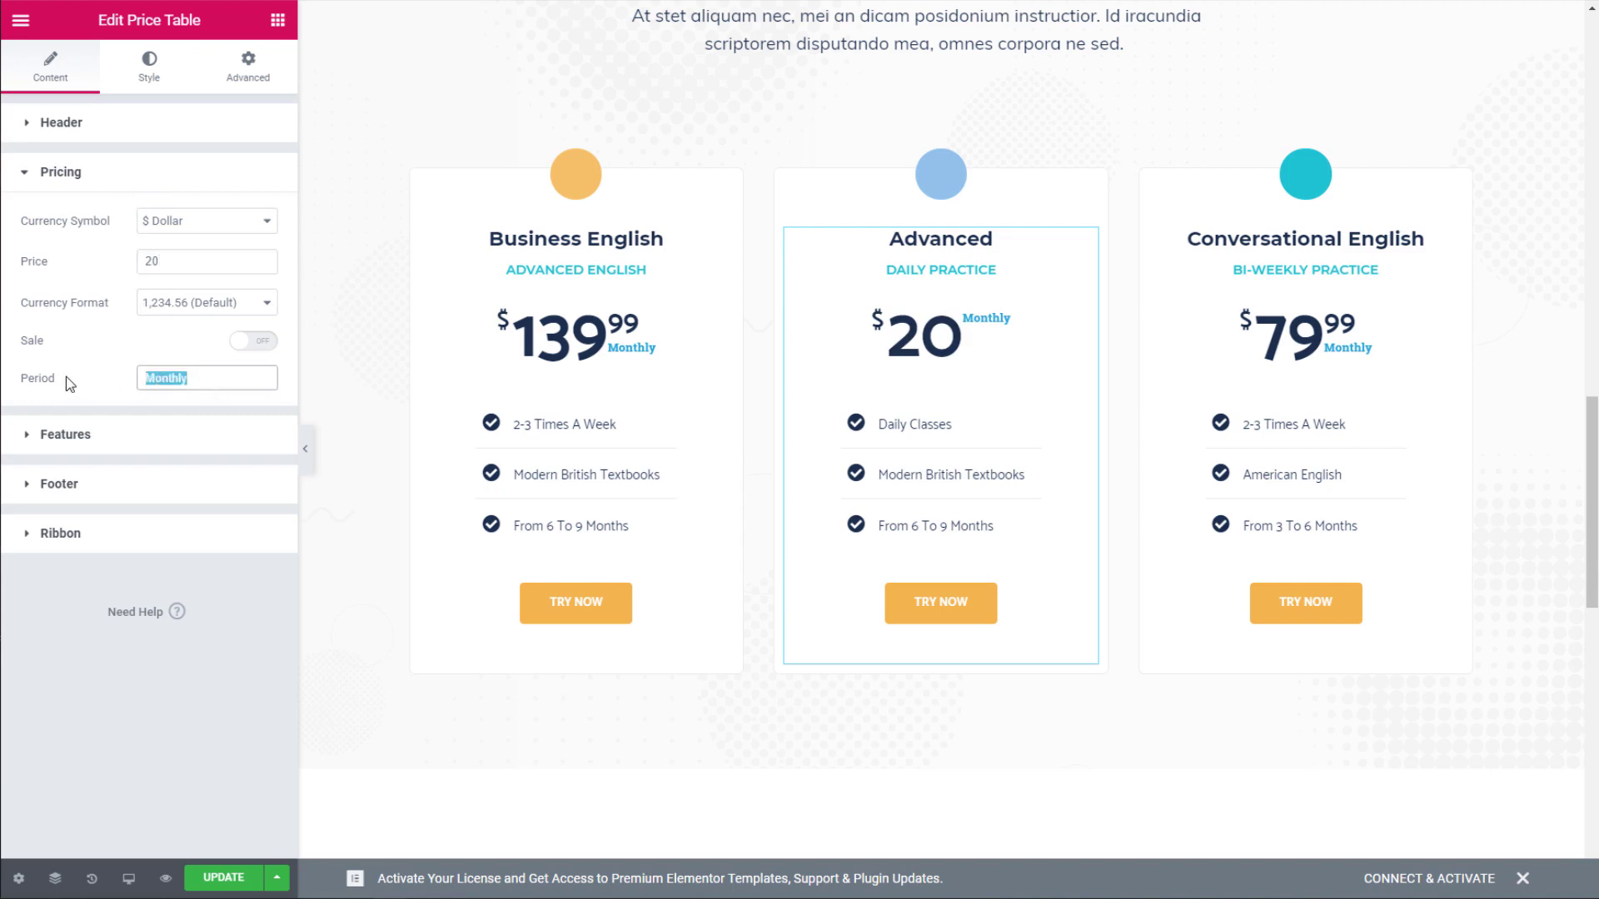
text(Yearly)
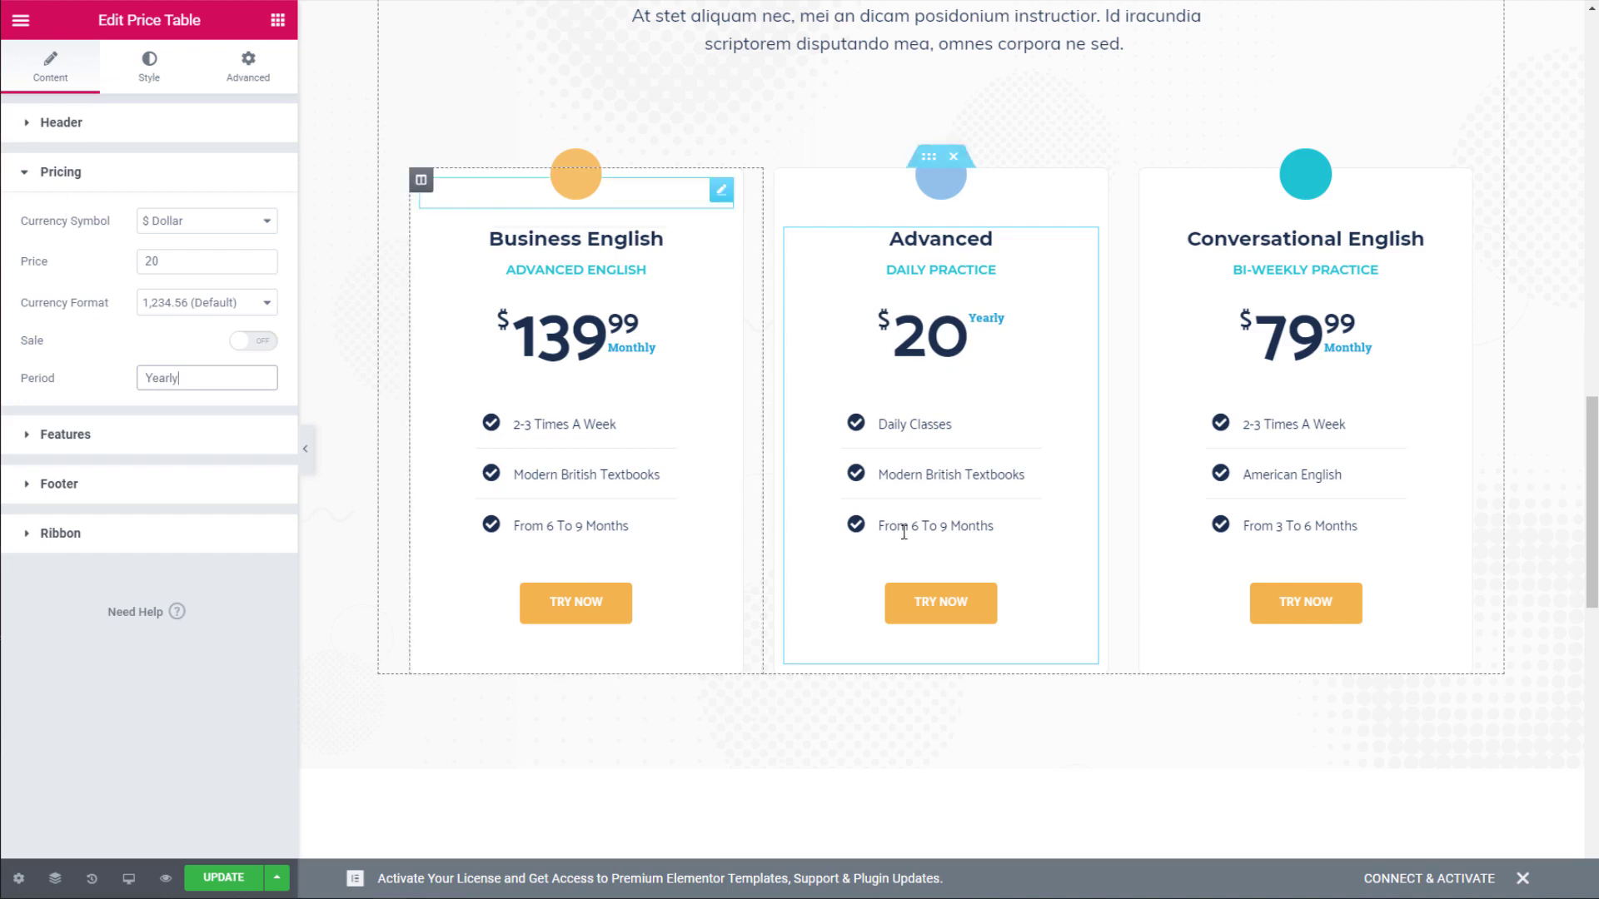
Link the Advanced price table's button to the copied level 2 checkout address, label it "Buy Now" and update the page.
click(117, 537)
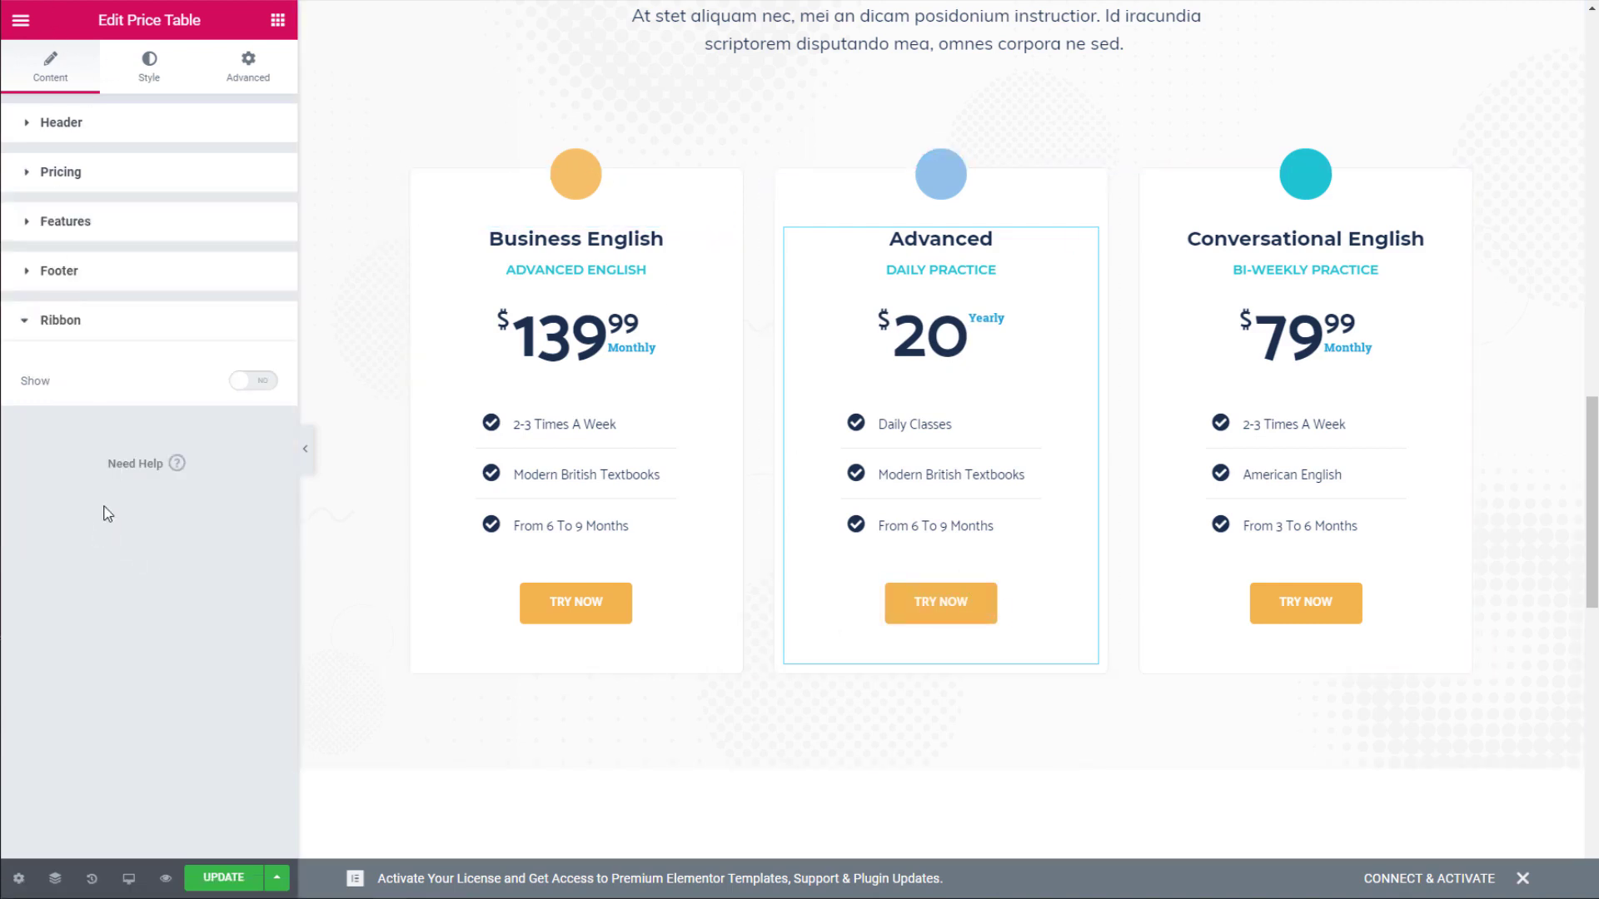
click(104, 274)
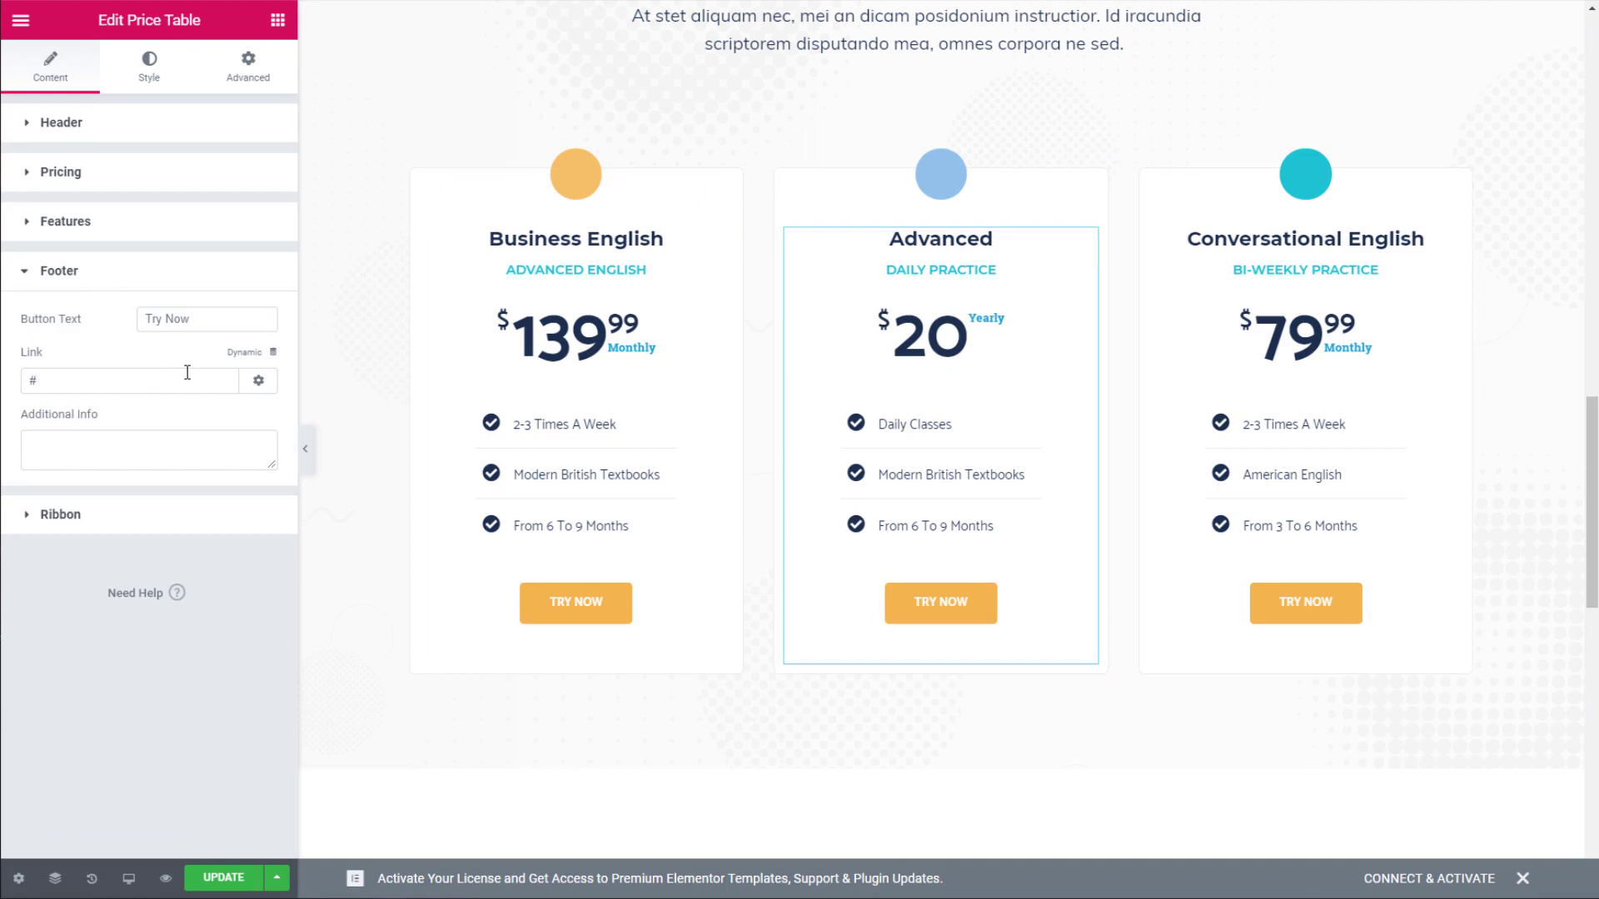
drag(187, 372, 2, 380)
key(ctrl+v)
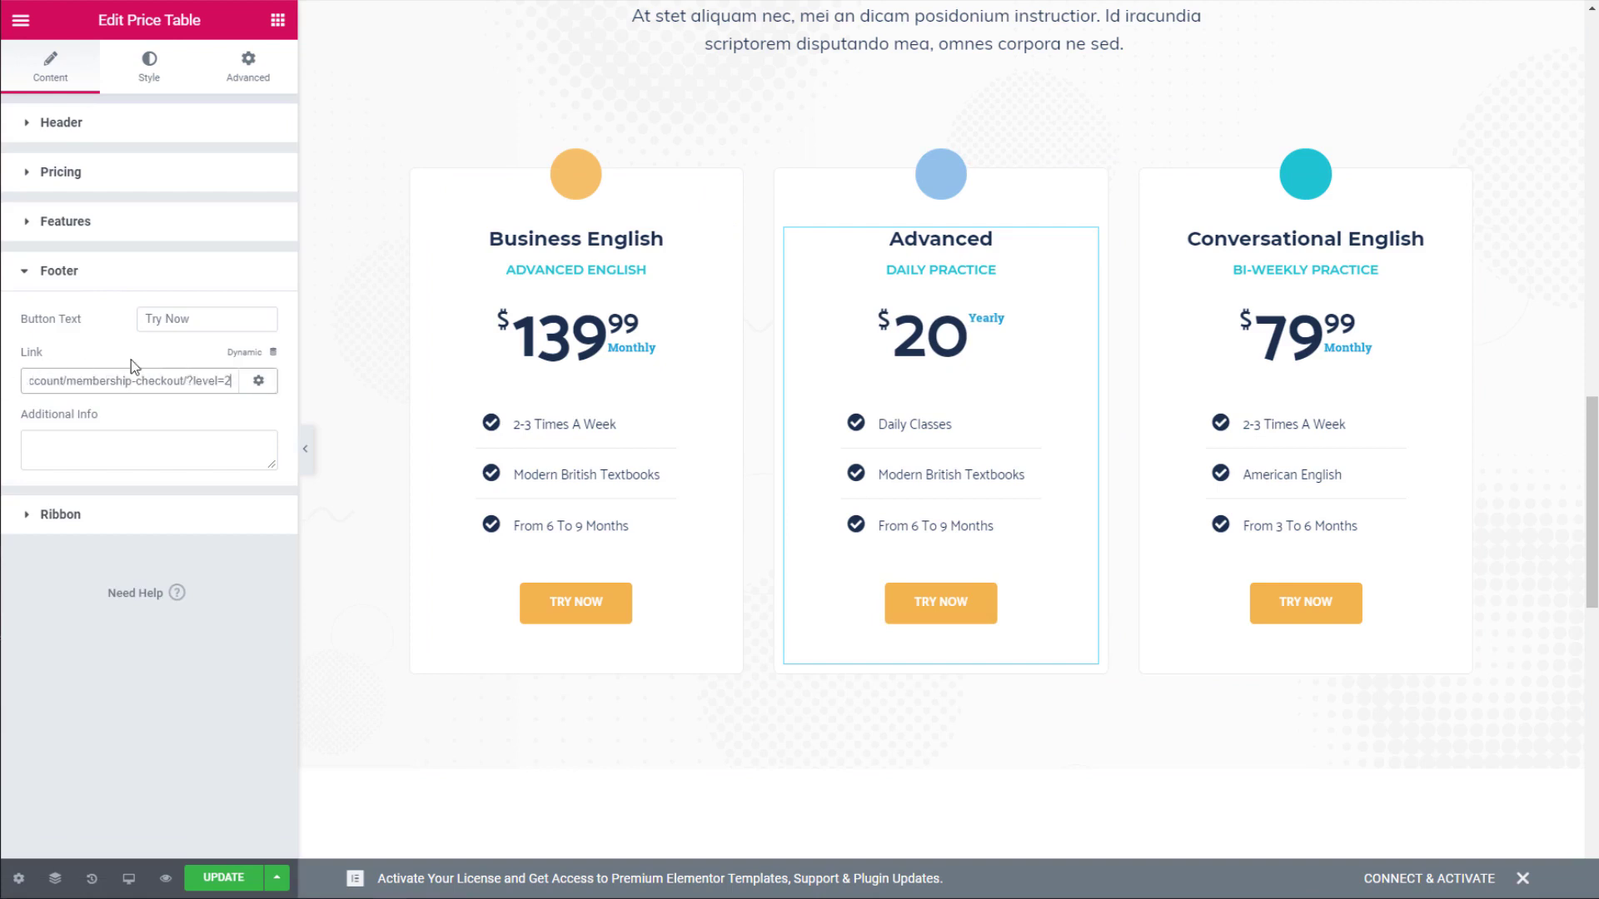
drag(204, 319, 108, 327)
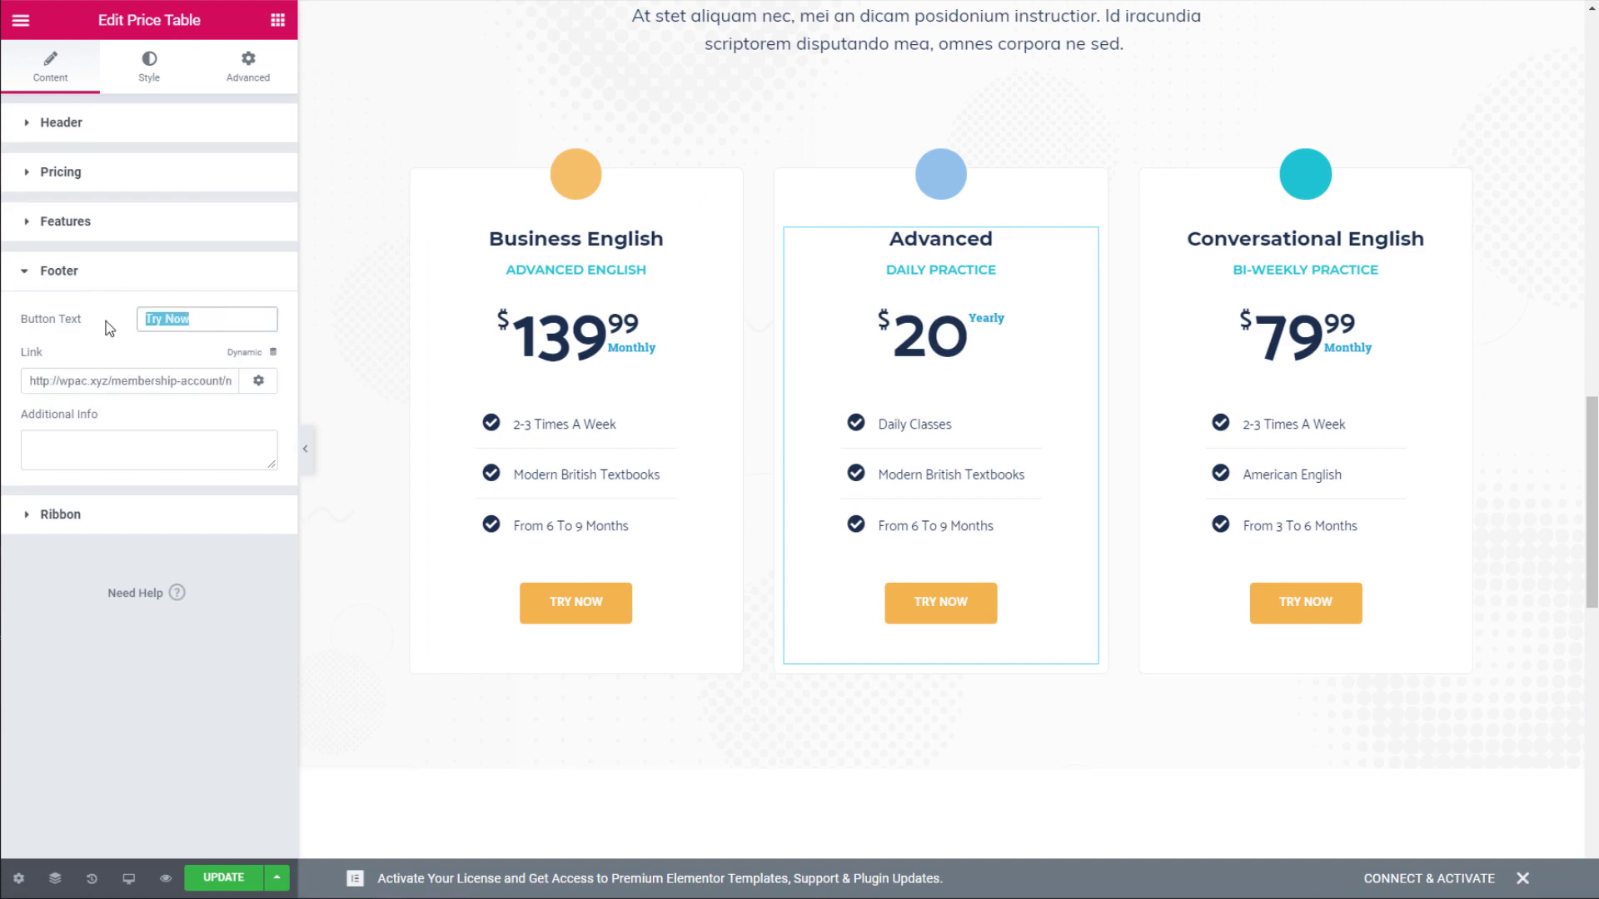
text(Buy Now)
click(223, 878)
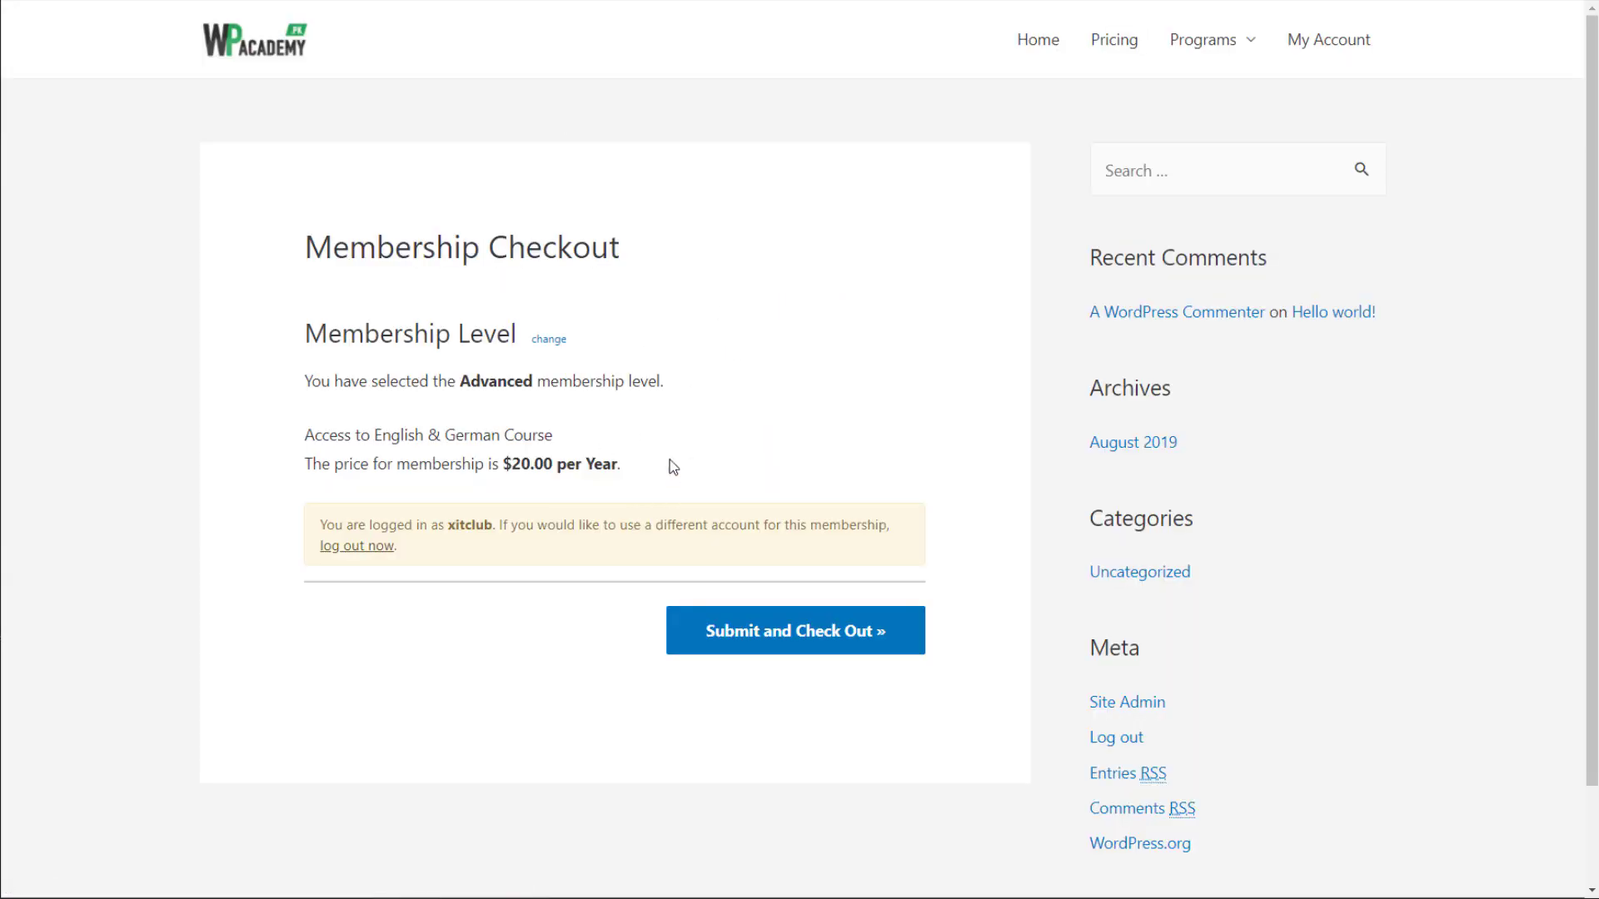
Open the Payment Gateway & SSL settings of Paid Memberships Pro and select PayPal Standard as the payment gateway.
drag(669, 462, 435, 225)
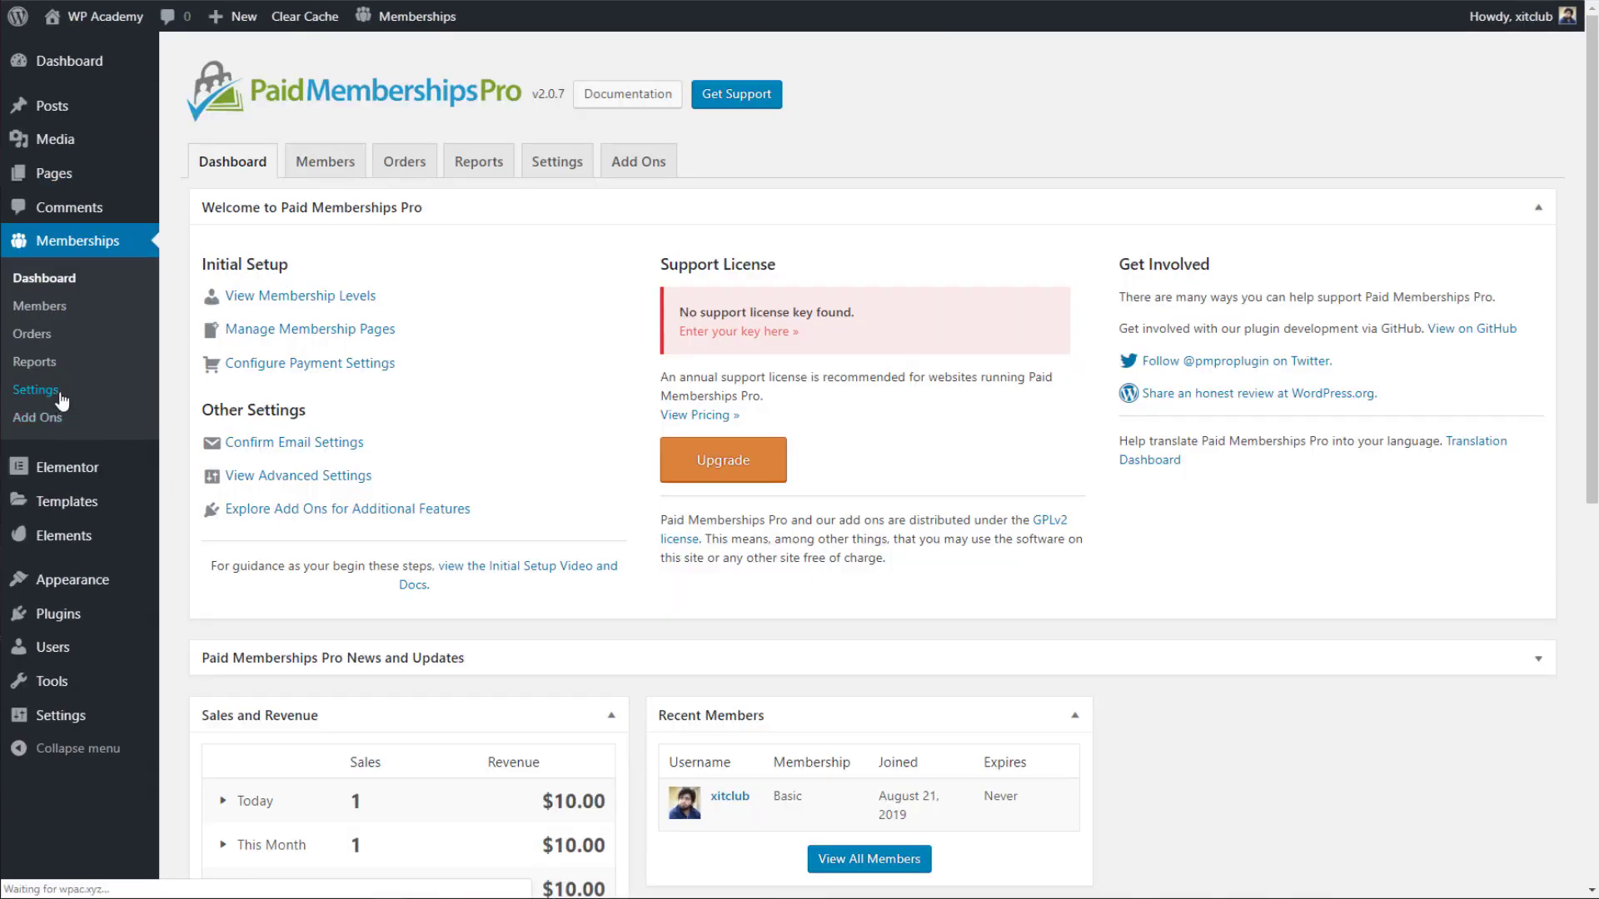
click(55, 390)
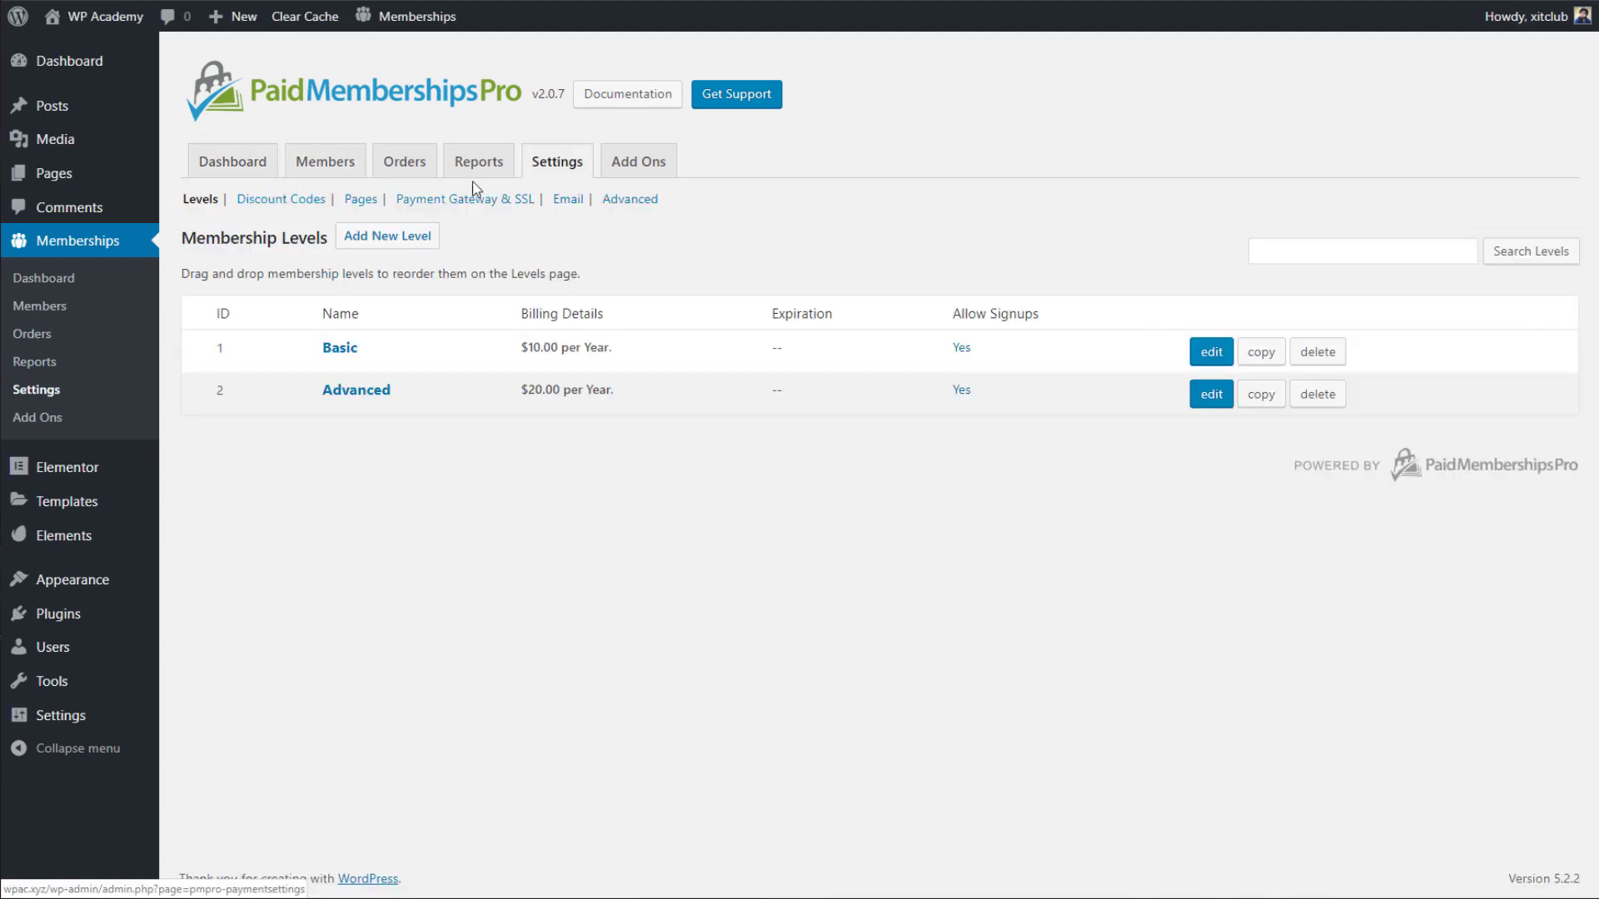
click(502, 200)
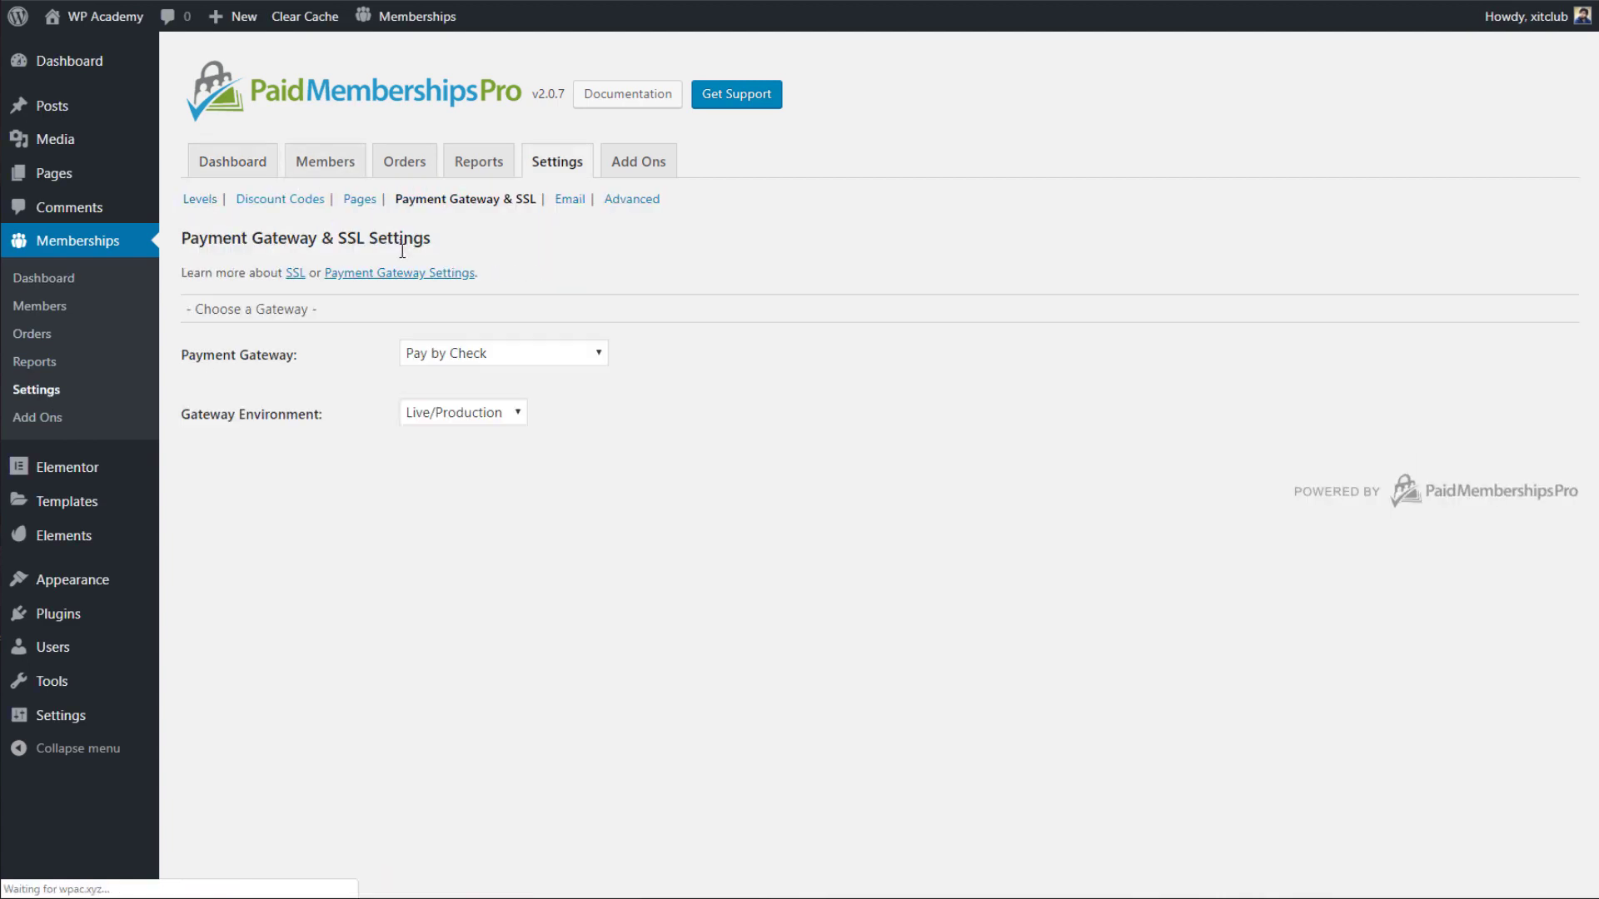
click(507, 353)
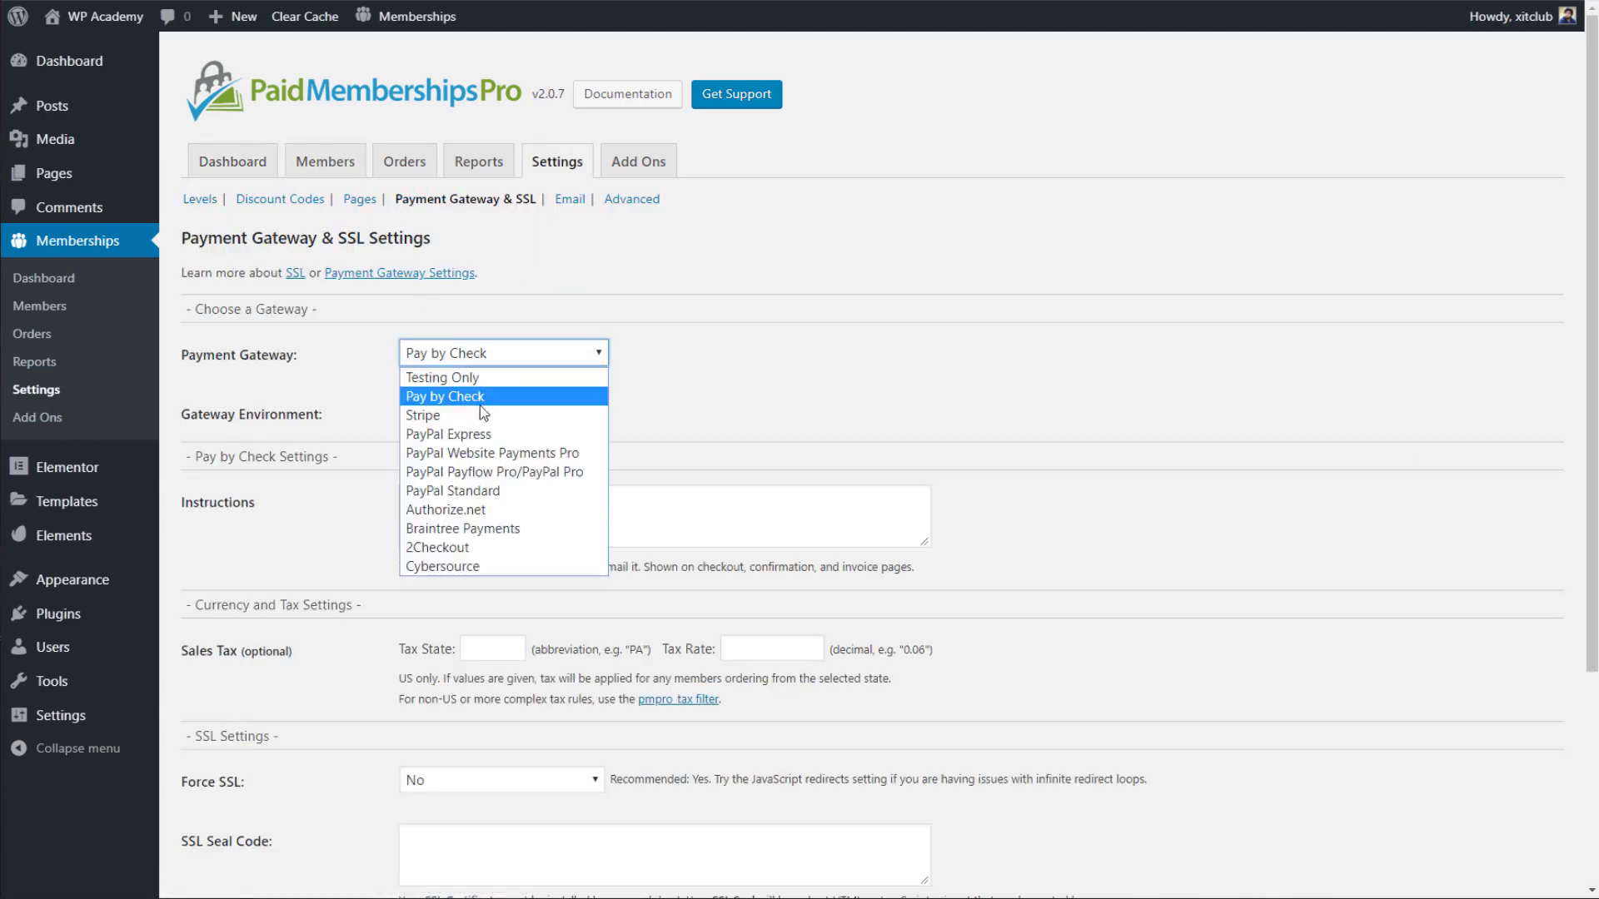
click(498, 491)
Fill in the PayPal gateway account email and save the payment gateway settings.
click(495, 549)
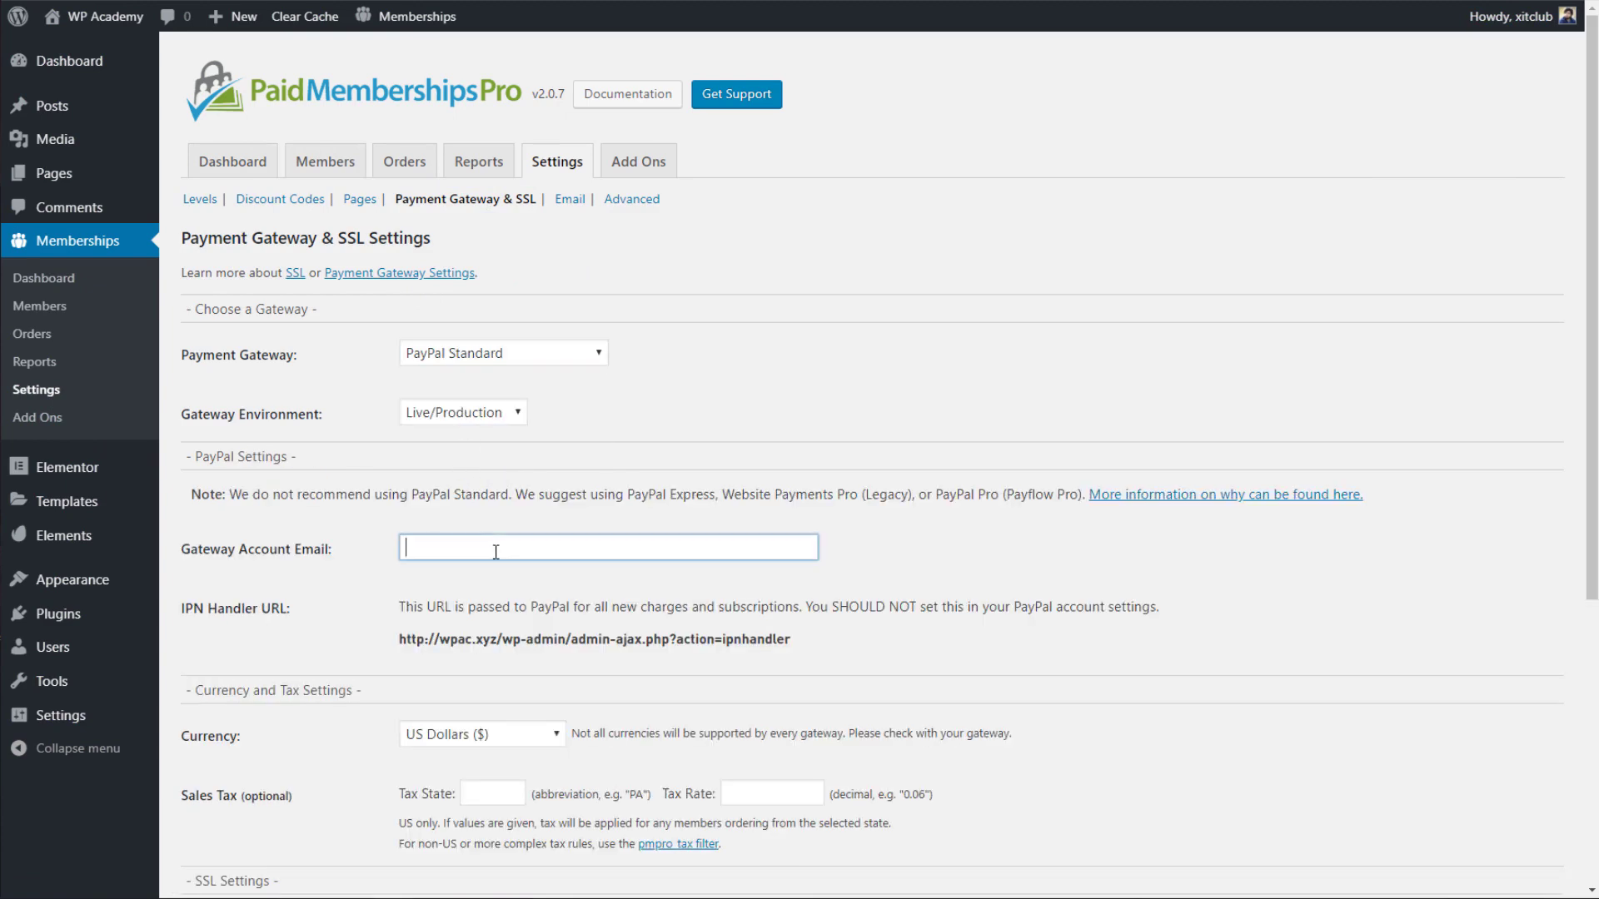
text(in)
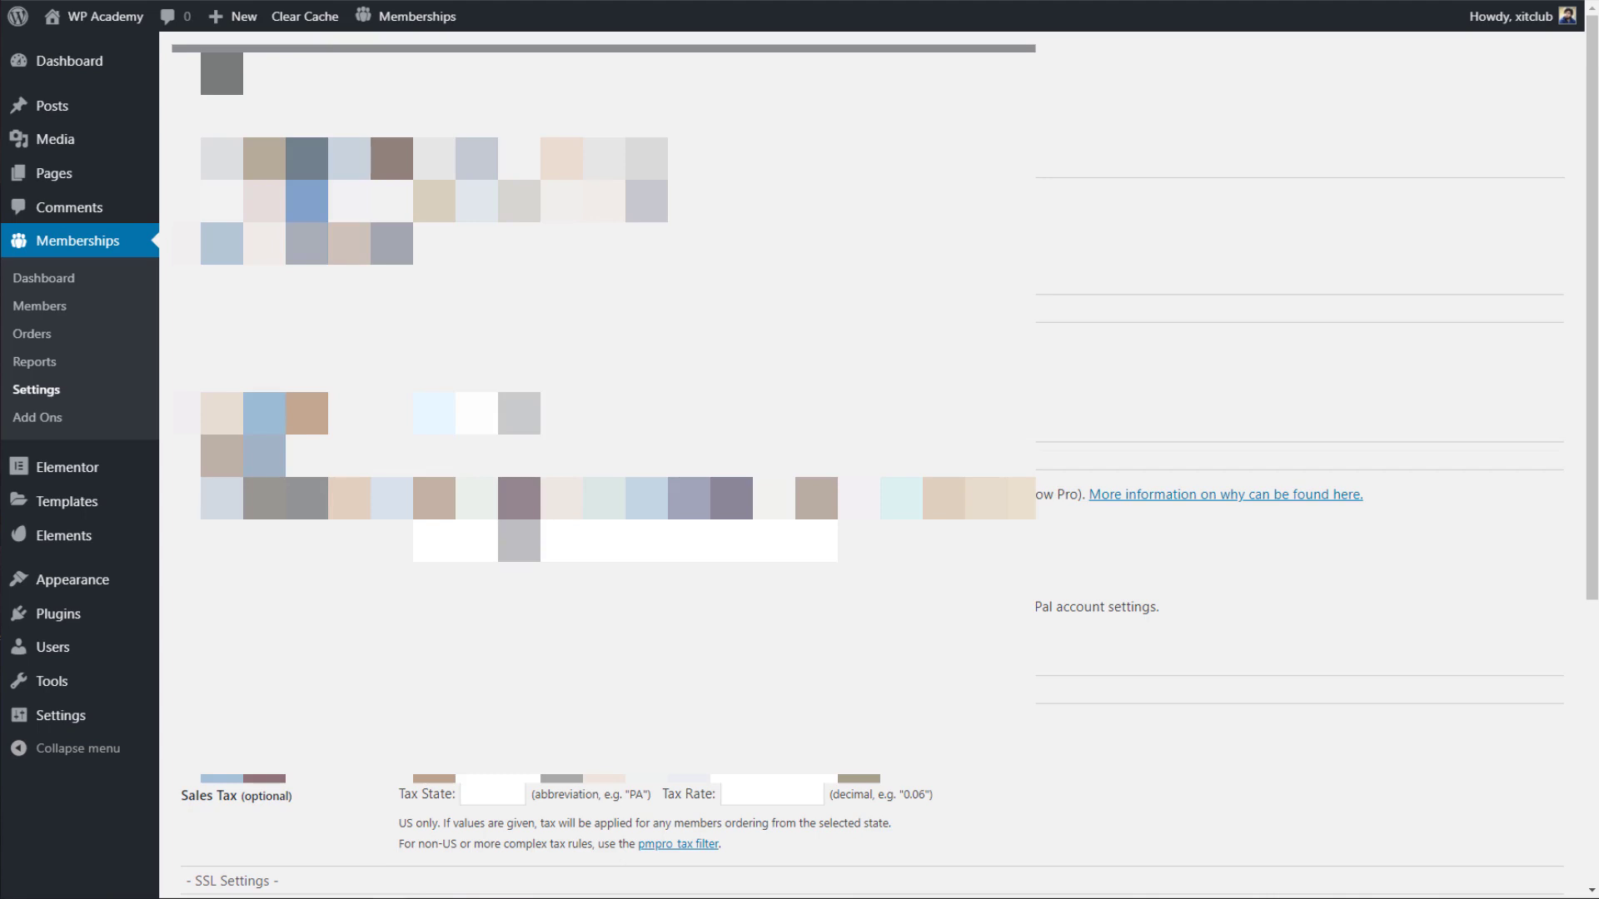
scroll(878, 458, down, 5)
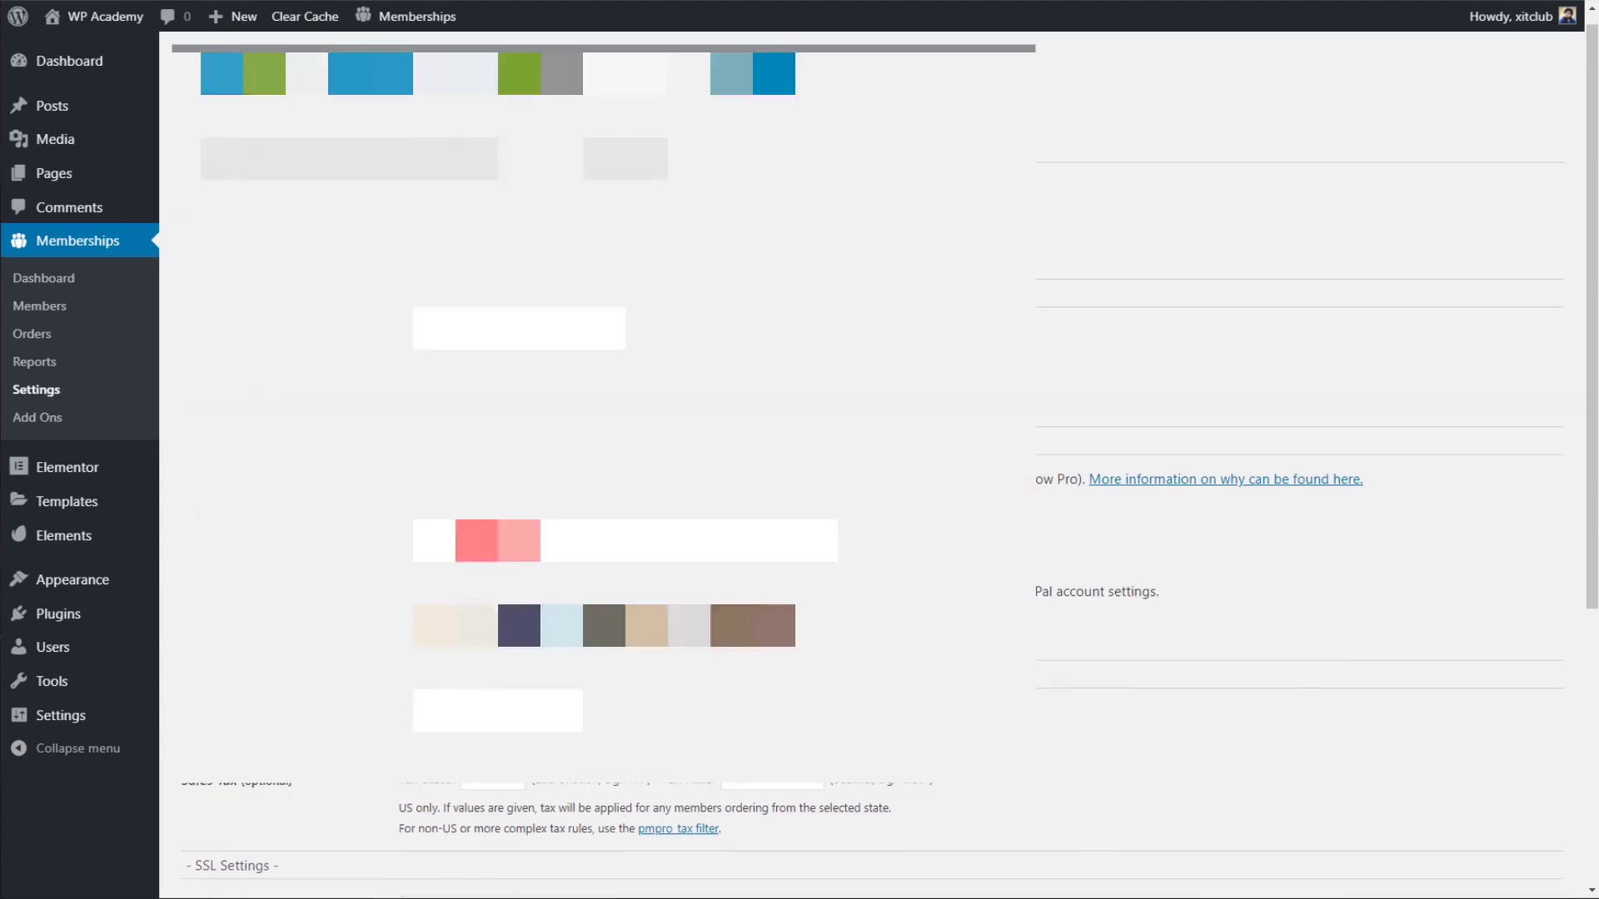
click(242, 710)
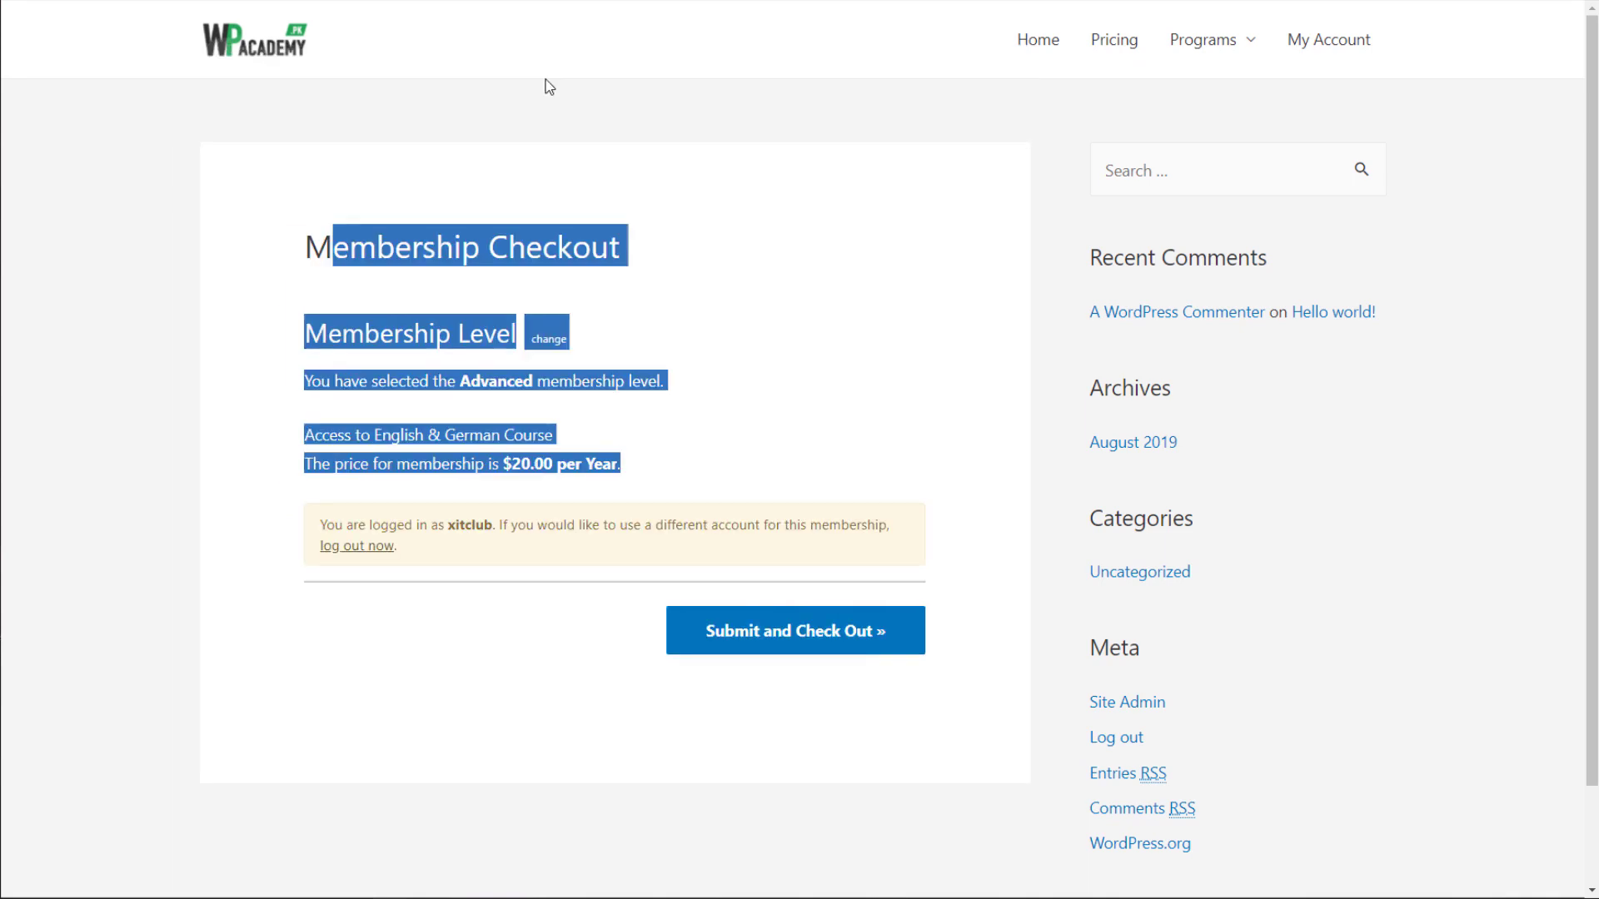
Reload the Advanced level's checkout page, proceed to PayPal to check the subscription details, and return to the checkout.
key(F5)
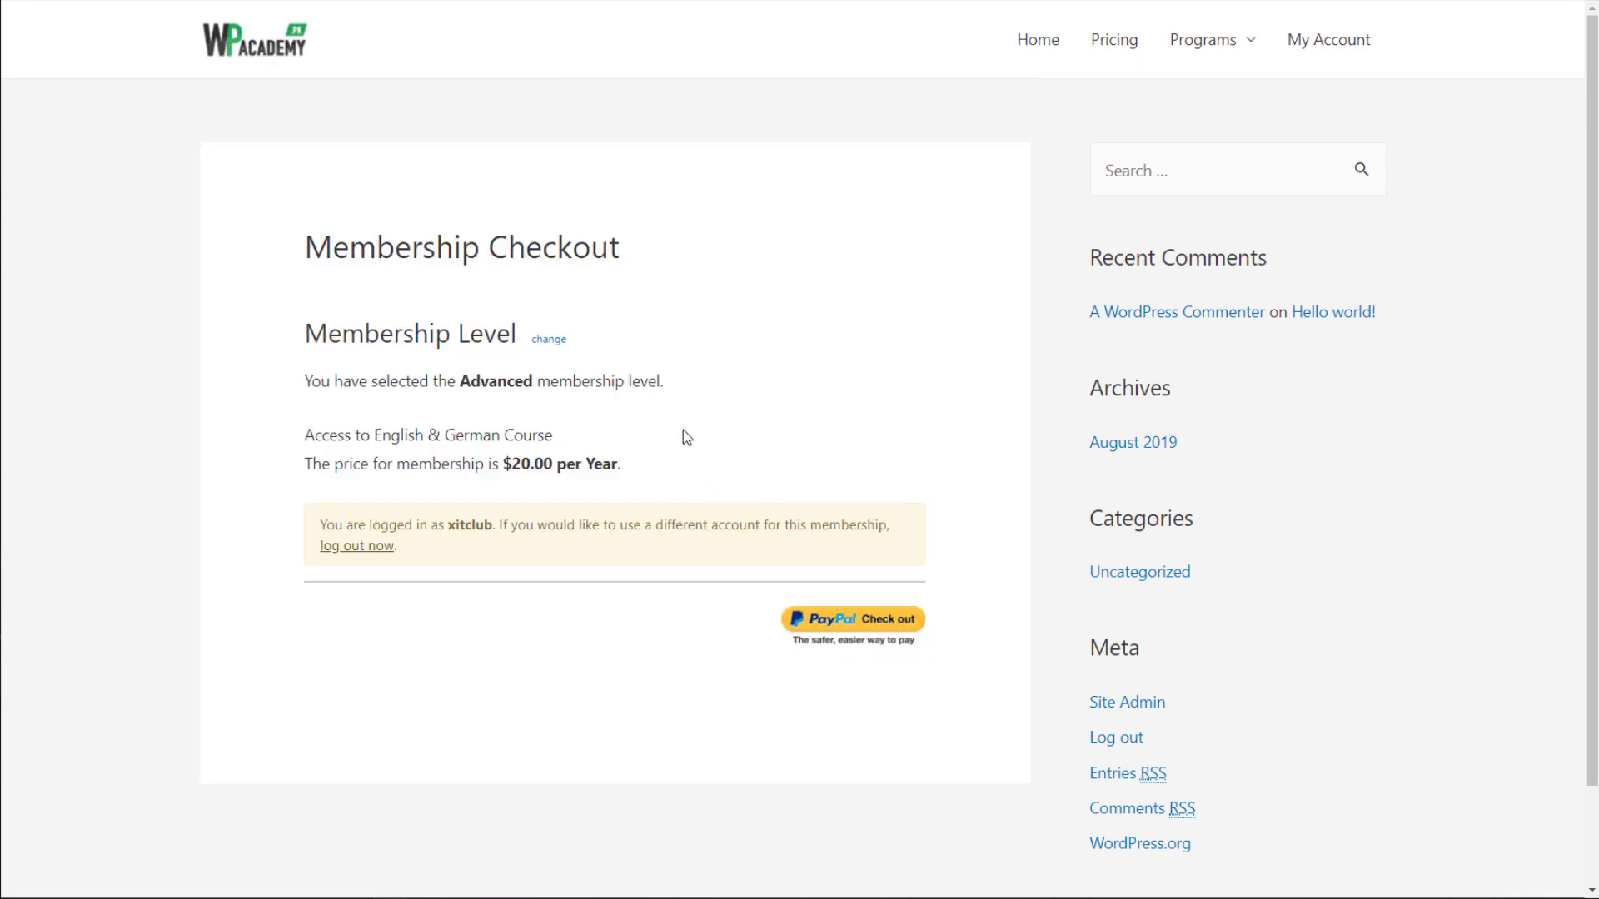
click(833, 630)
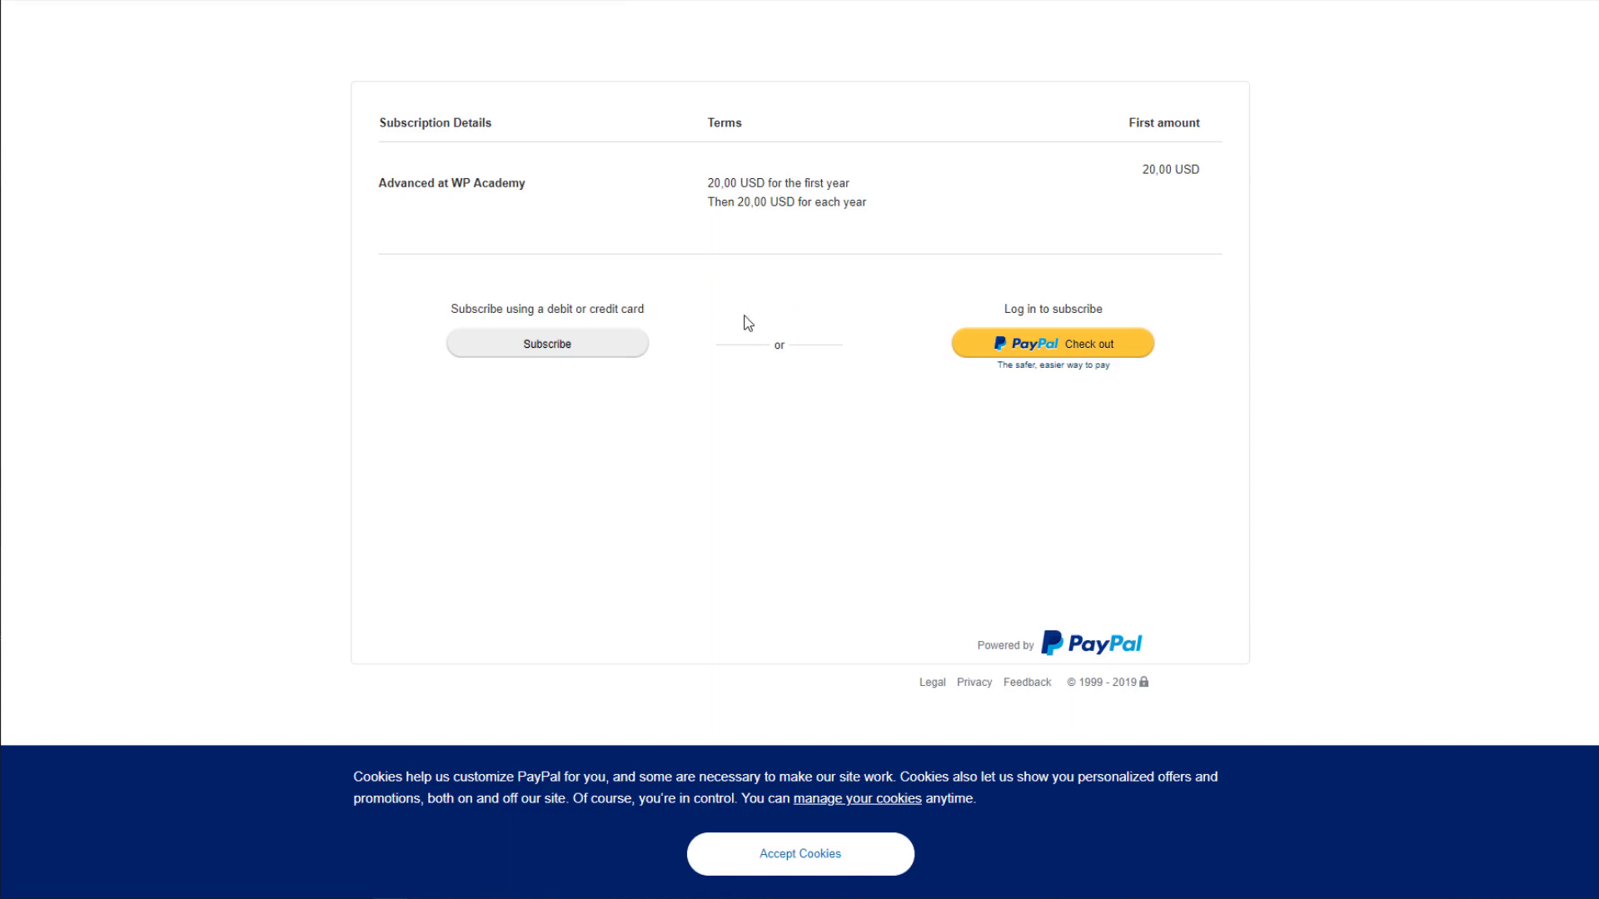
click(28, 2)
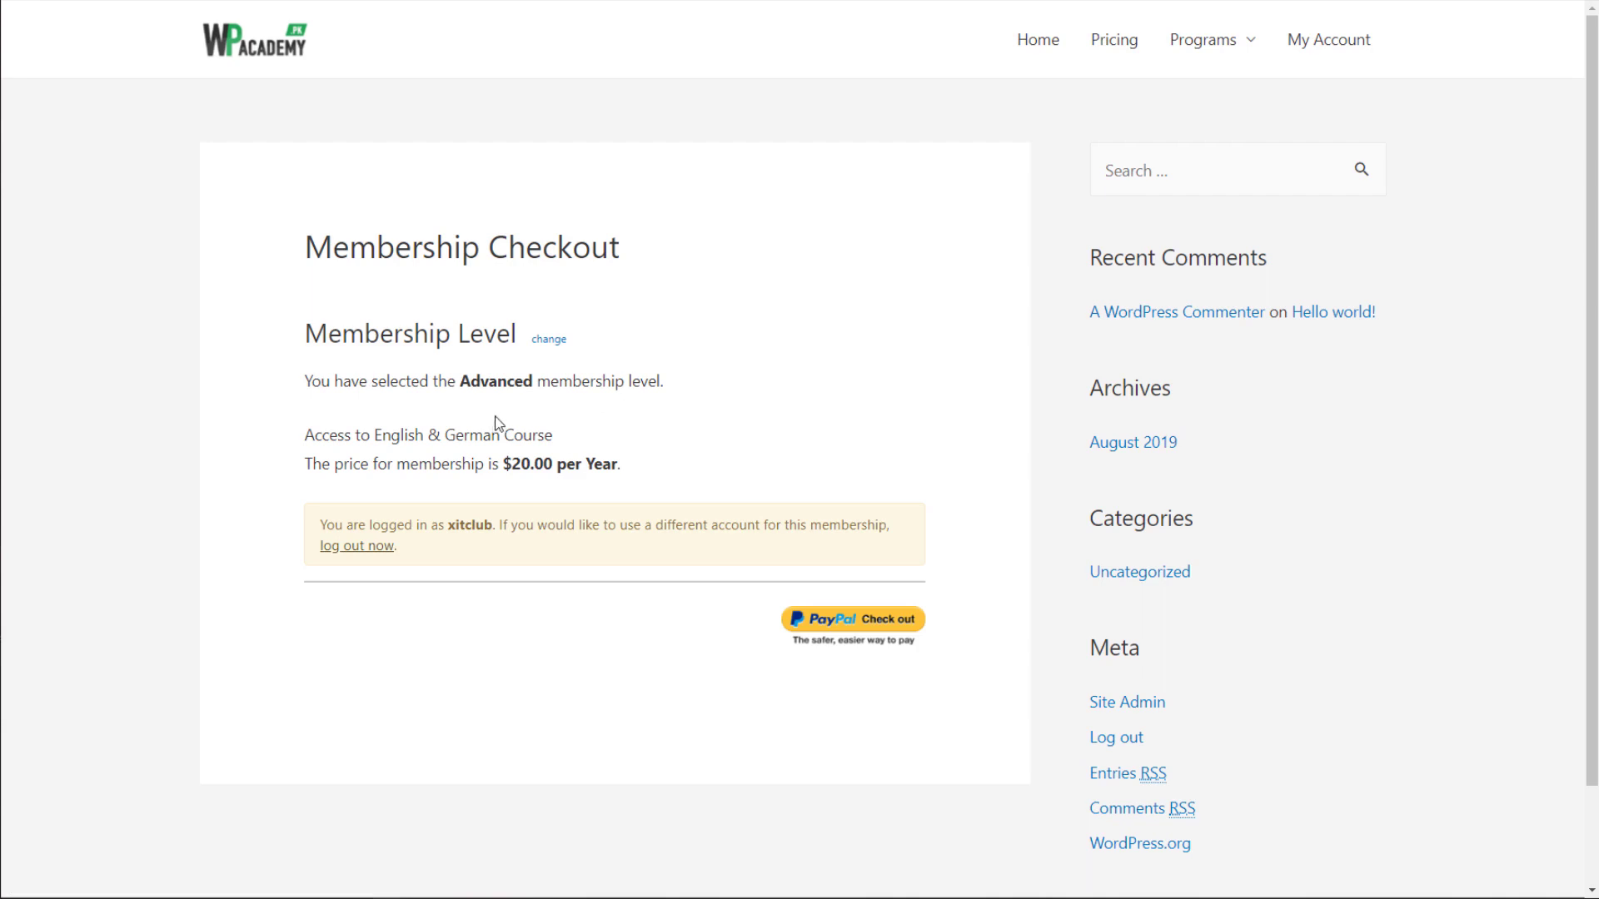
double_click(635, 499)
triple_click(638, 504)
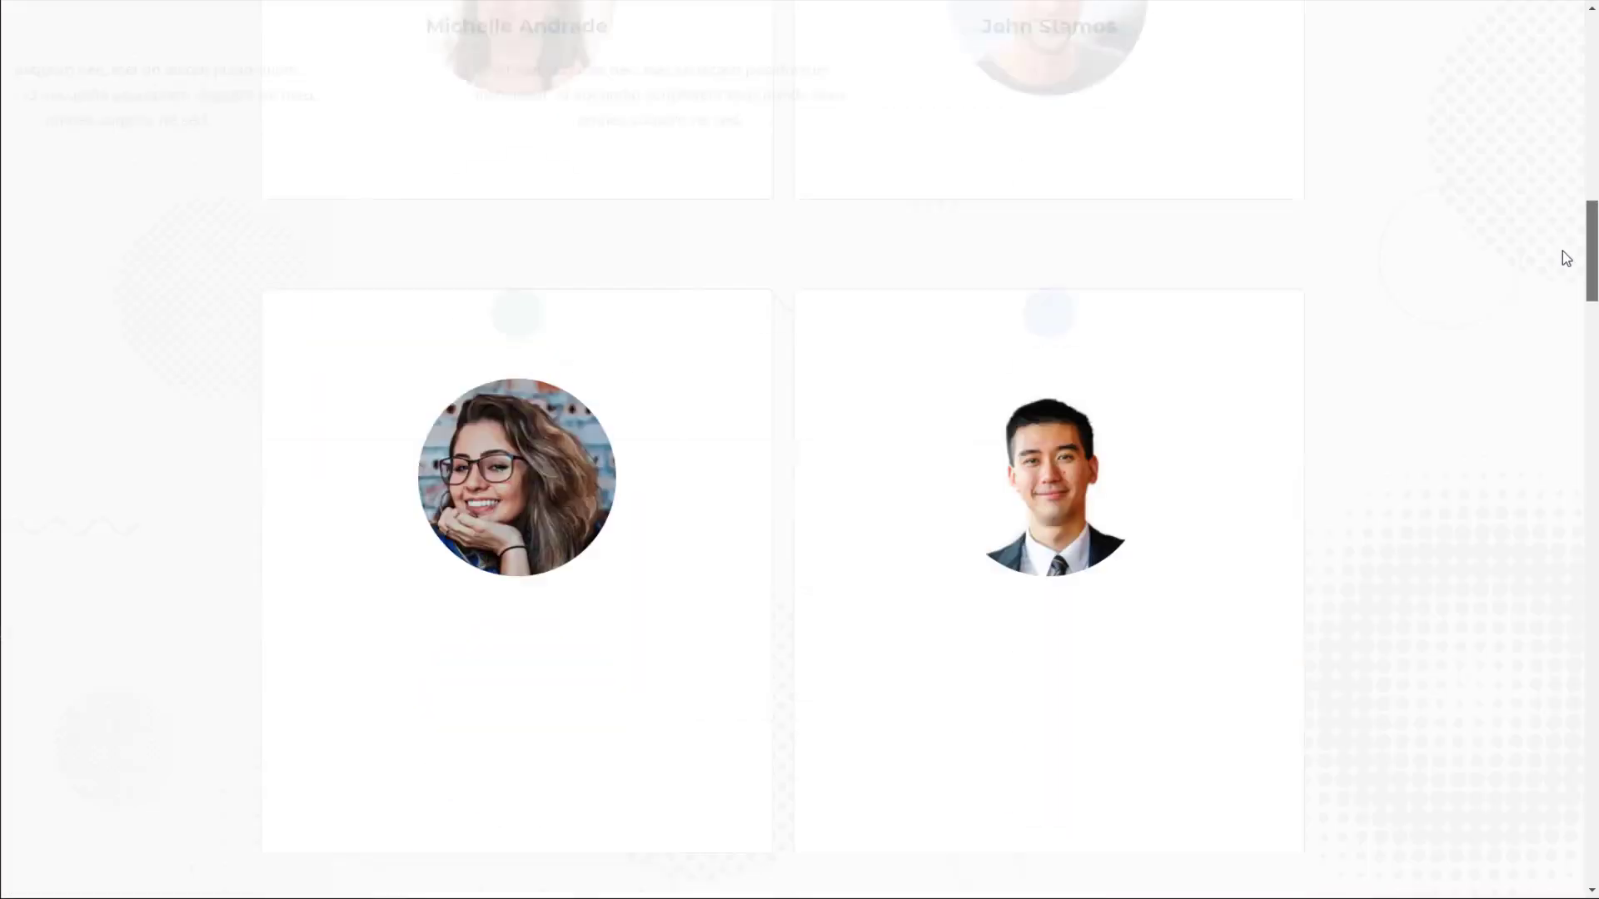
scroll(1560, 271, up, 15)
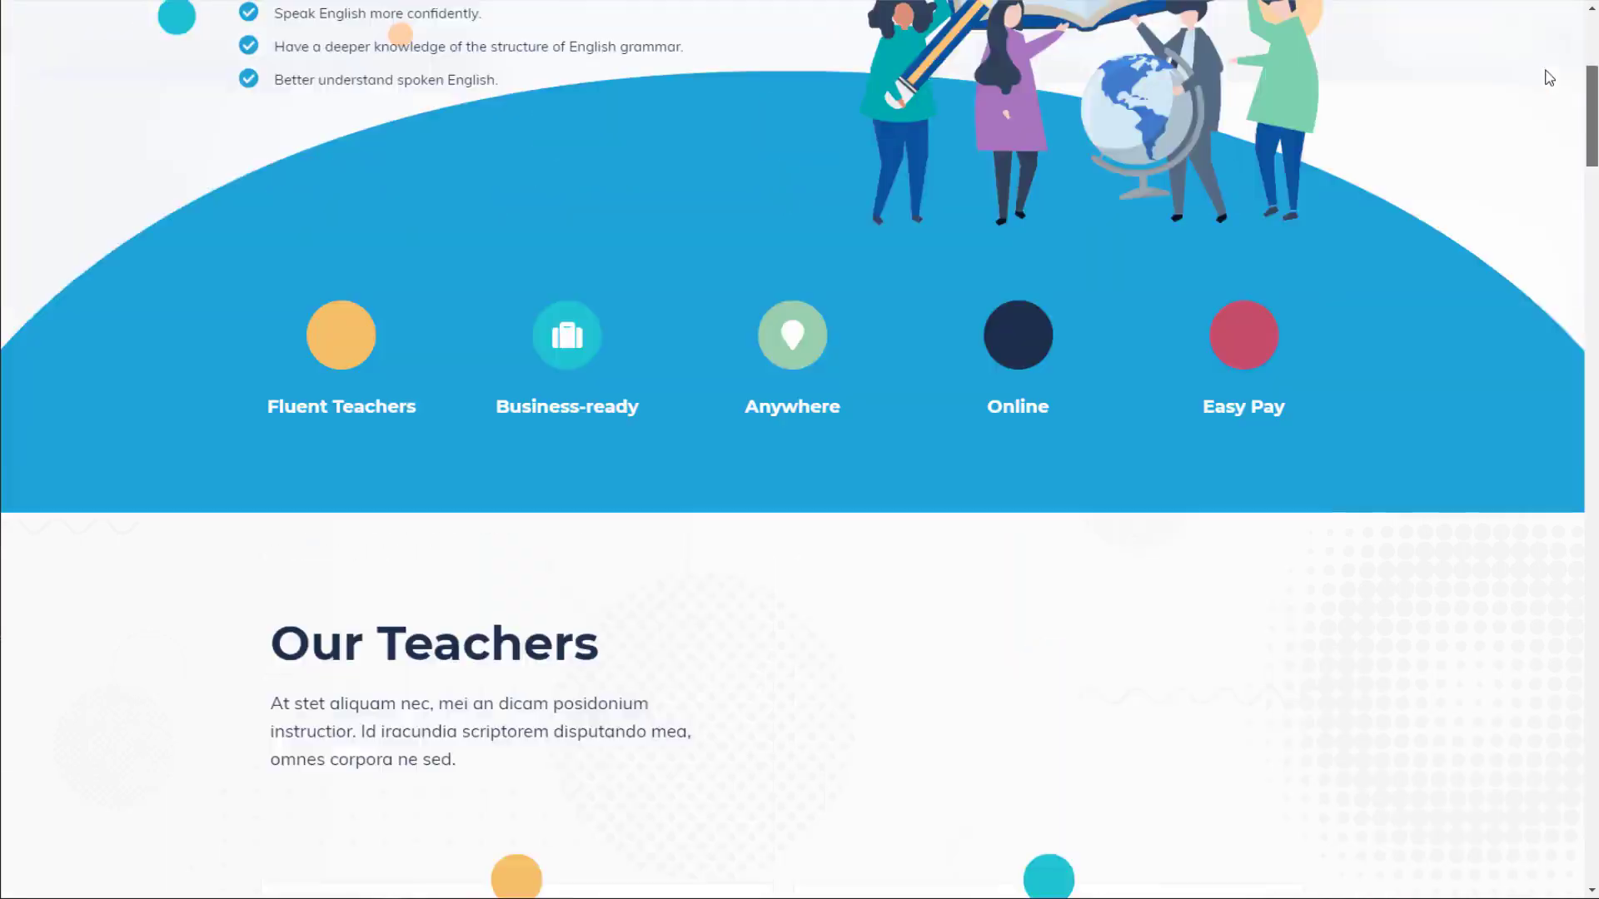
scroll(1549, 78, up, 5)
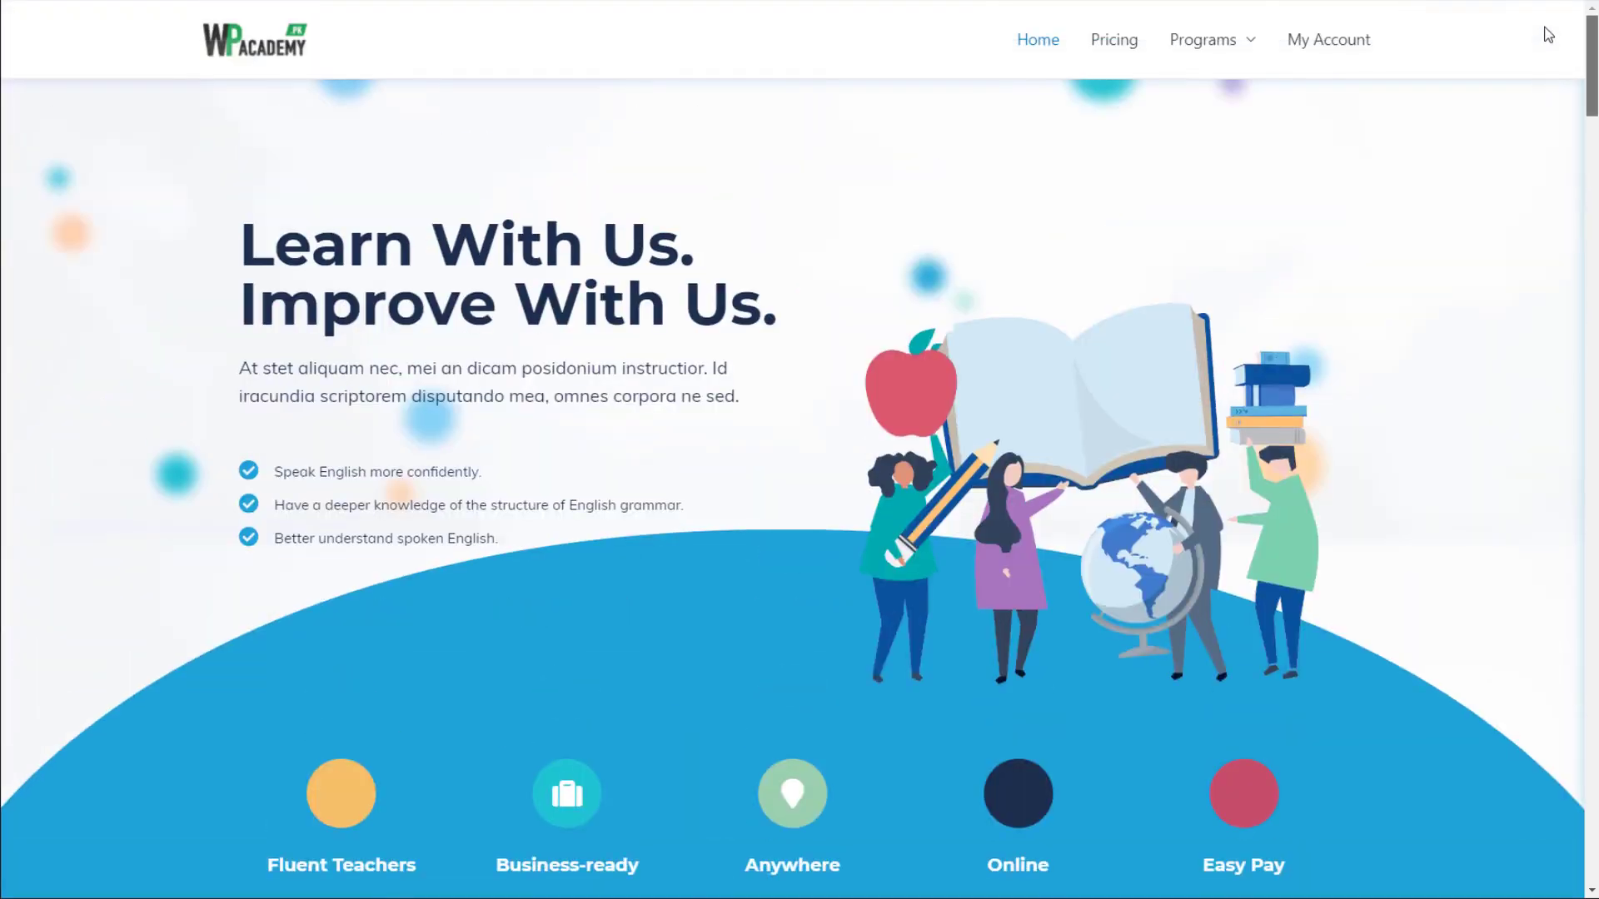